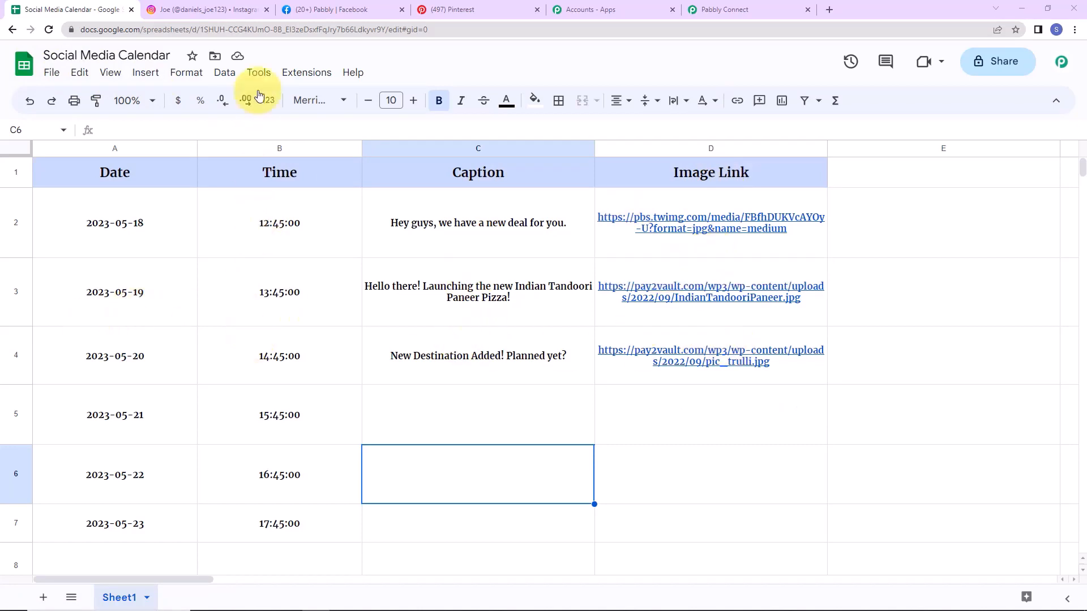
Step: Check the scheduled posts on the Instagram, Facebook and Pinterest tabs
{"action": "left_click", "coordinate": [208, 11]}
{"action": "left_click", "coordinate": [343, 10]}
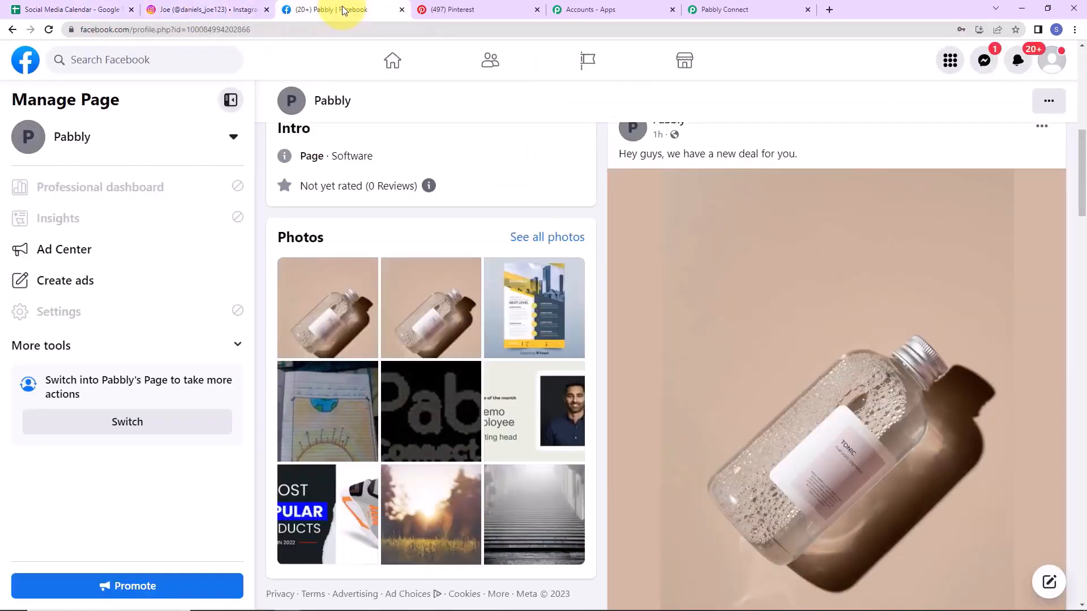
{"action": "left_click", "coordinate": [511, 14]}
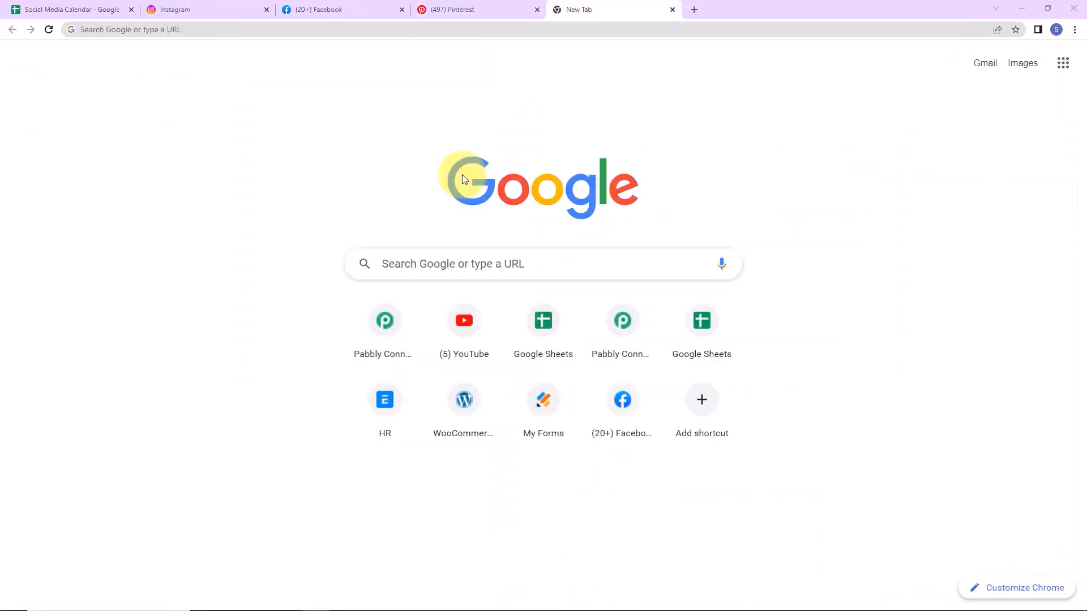
Step: Go to pabbly.com/connect, sign in, and launch Pabbly Connect from the account's apps
{"action": "left_click", "coordinate": [225, 34]}
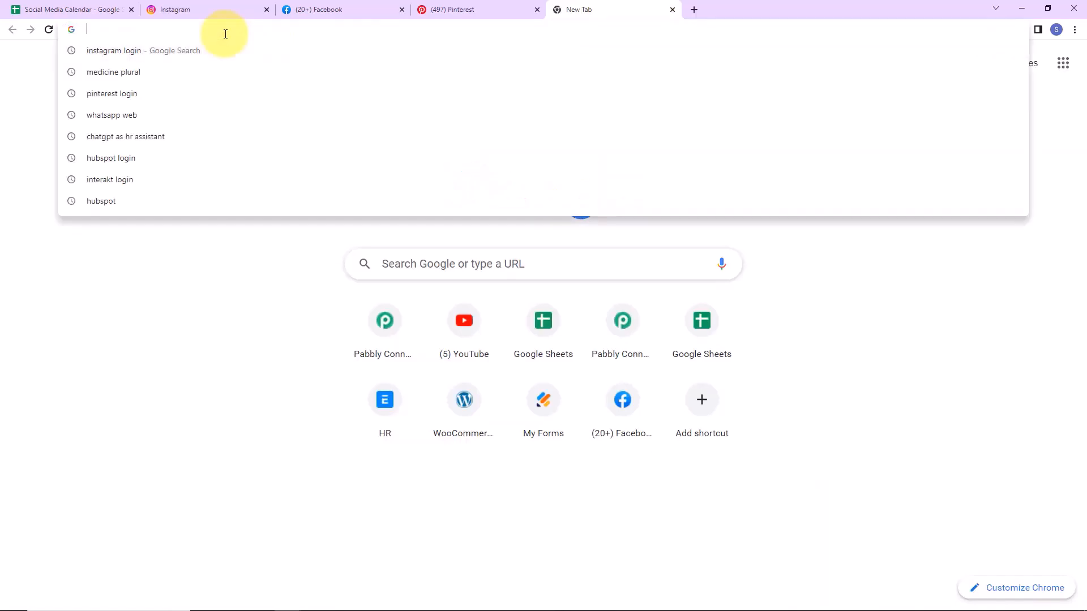
{"action": "type", "text": "pa"}
{"action": "key", "text": "Return"}
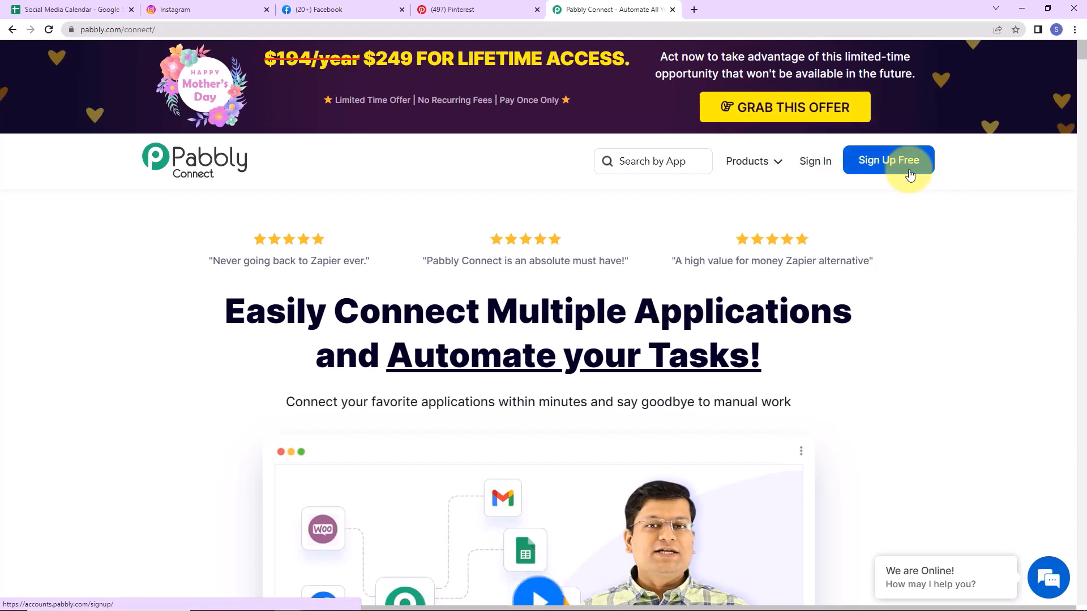
{"action": "left_click", "coordinate": [823, 164]}
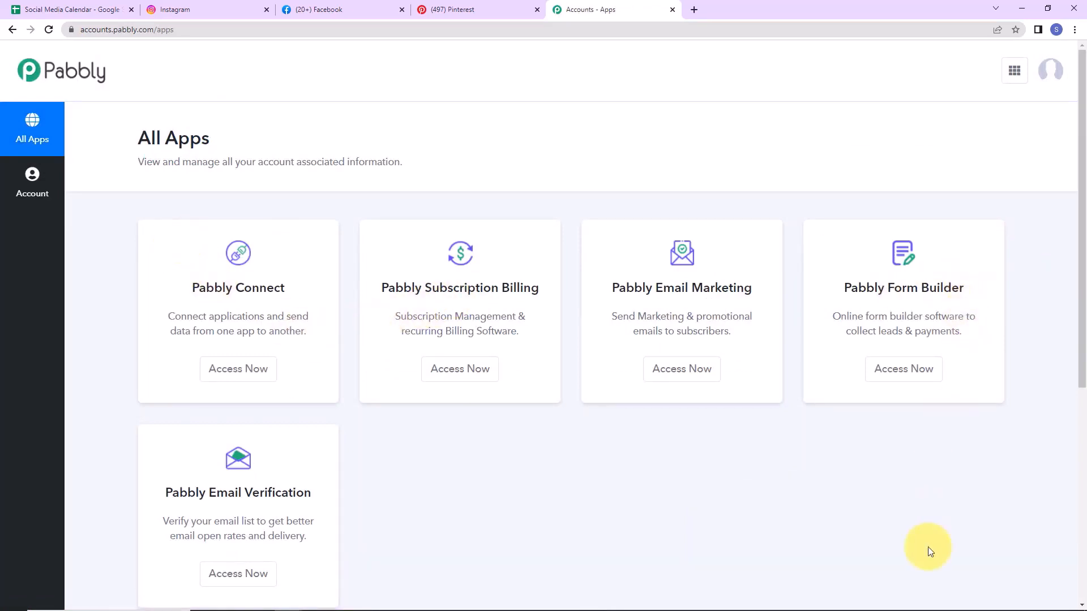
{"action": "left_click", "coordinate": [255, 370]}
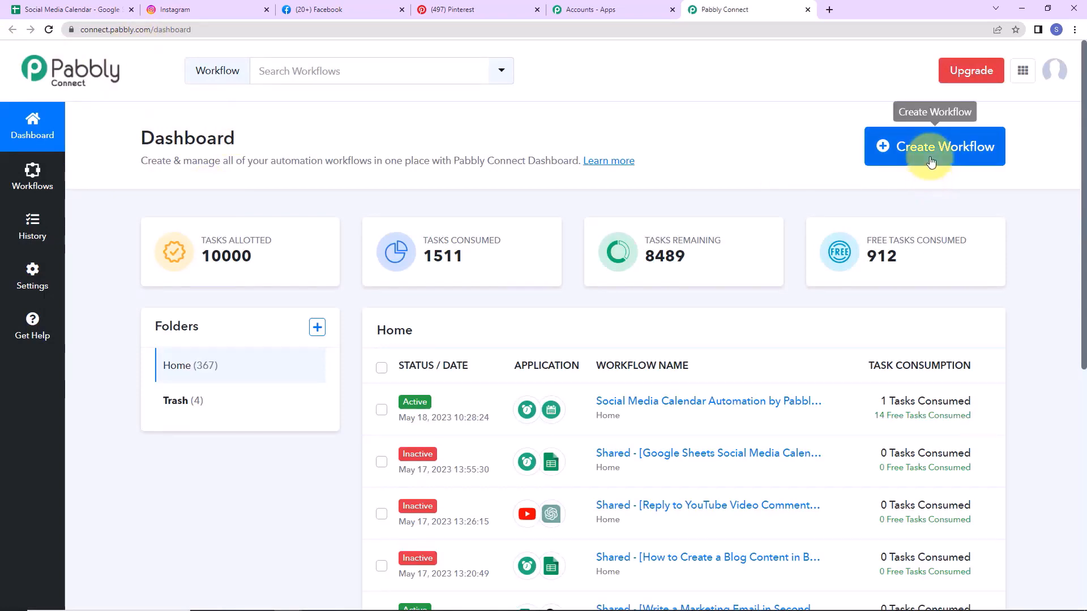
Step: Create a workflow named 'Create Google Sheets Social Media Calendar & Auto Post on Social Media'
{"action": "left_click", "coordinate": [918, 146]}
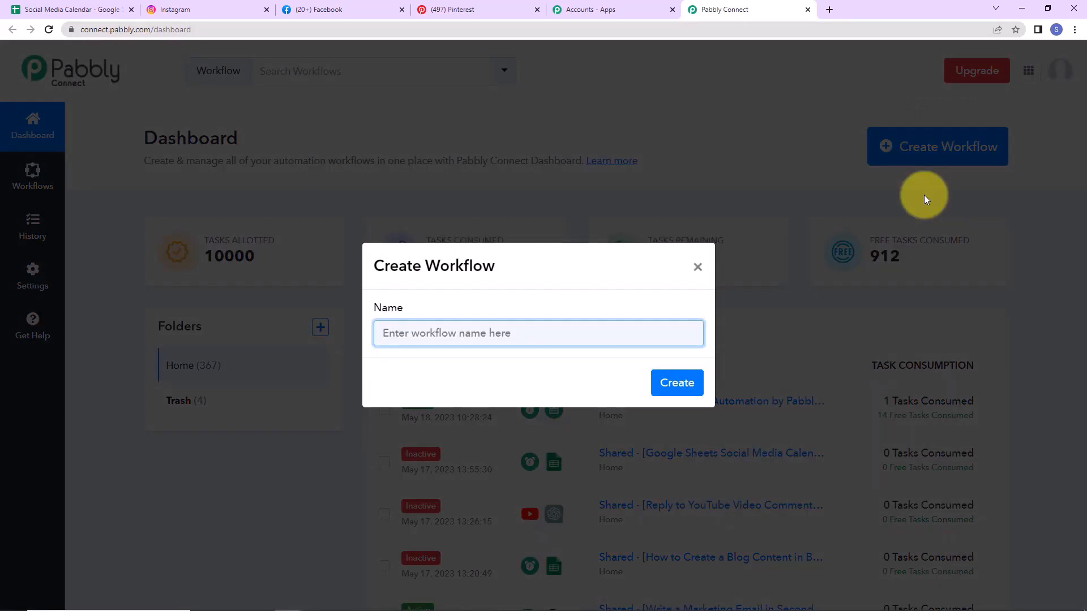
{"action": "key", "text": "ctrl+v"}
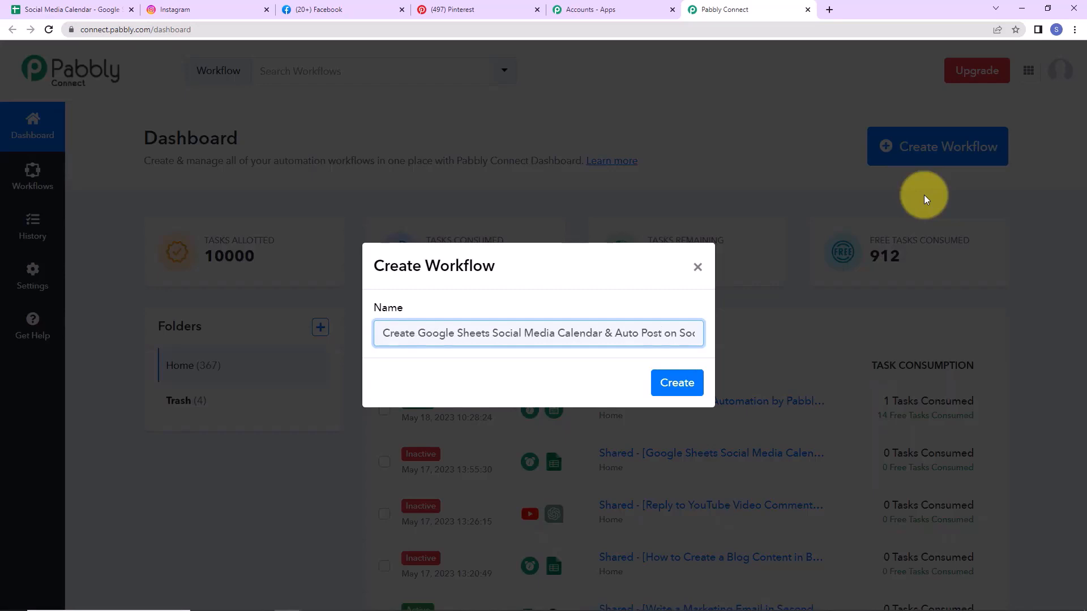
{"action": "key", "text": "Right"}
{"action": "key", "text": "Right"}
{"action": "key", "text": "Right"}
{"action": "key", "text": "Right"}
{"action": "key", "text": "Right"}
{"action": "key", "text": "Right"}
{"action": "key", "text": "Right"}
{"action": "key", "text": "Right"}
{"action": "key", "text": "Right"}
{"action": "key", "text": "Right"}
{"action": "key", "text": "Right"}
{"action": "key", "text": "Right"}
{"action": "key", "text": "Right"}
{"action": "key", "text": "Right"}
{"action": "key", "text": "Right"}
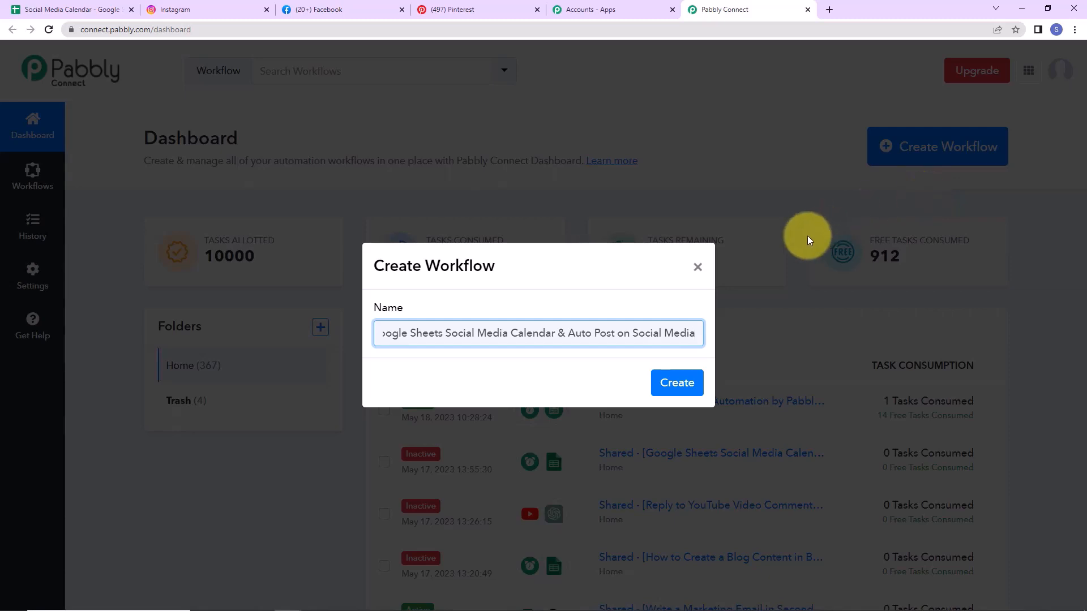
{"action": "left_click", "coordinate": [674, 384]}
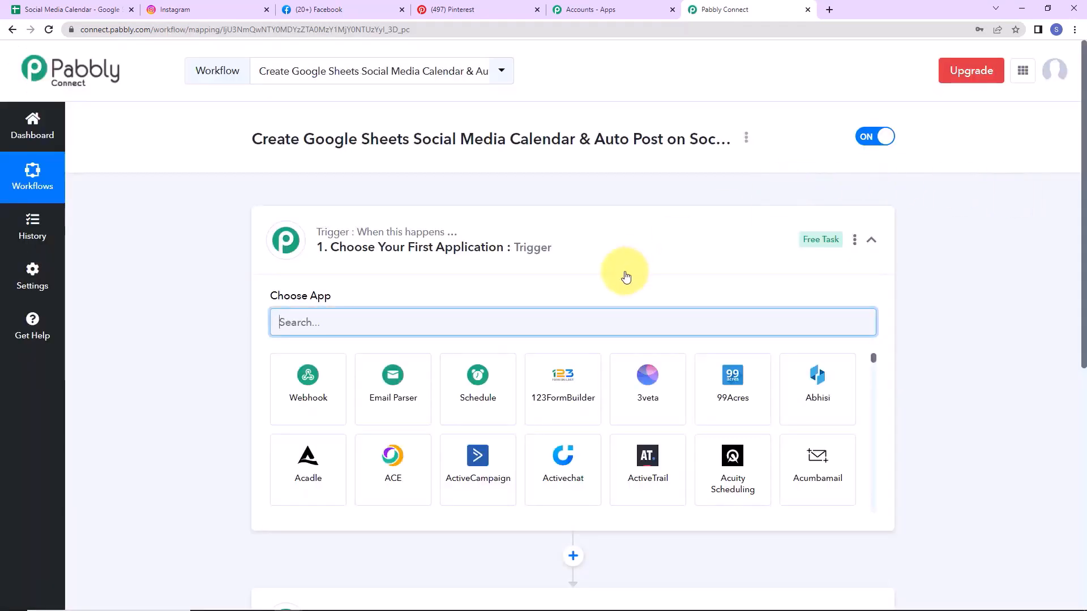
Step: Choose Schedule by Pabbly as the workflow's trigger app
{"action": "scroll", "coordinate": [517, 260], "scroll_direction": "down", "scroll_amount": 2}
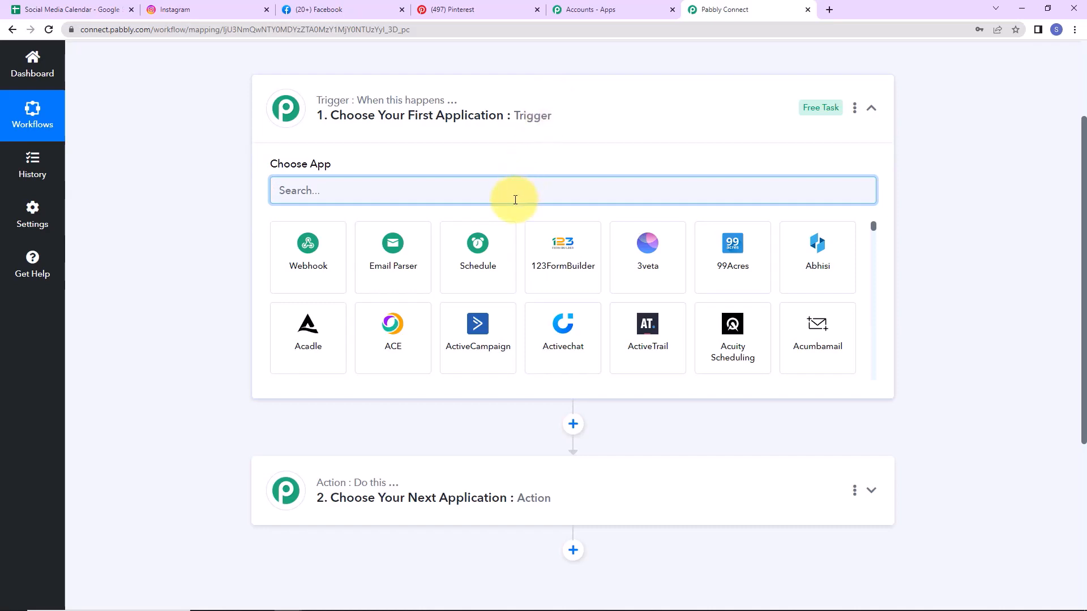
{"action": "type", "text": "sce"}
{"action": "key", "text": "BackSpace"}
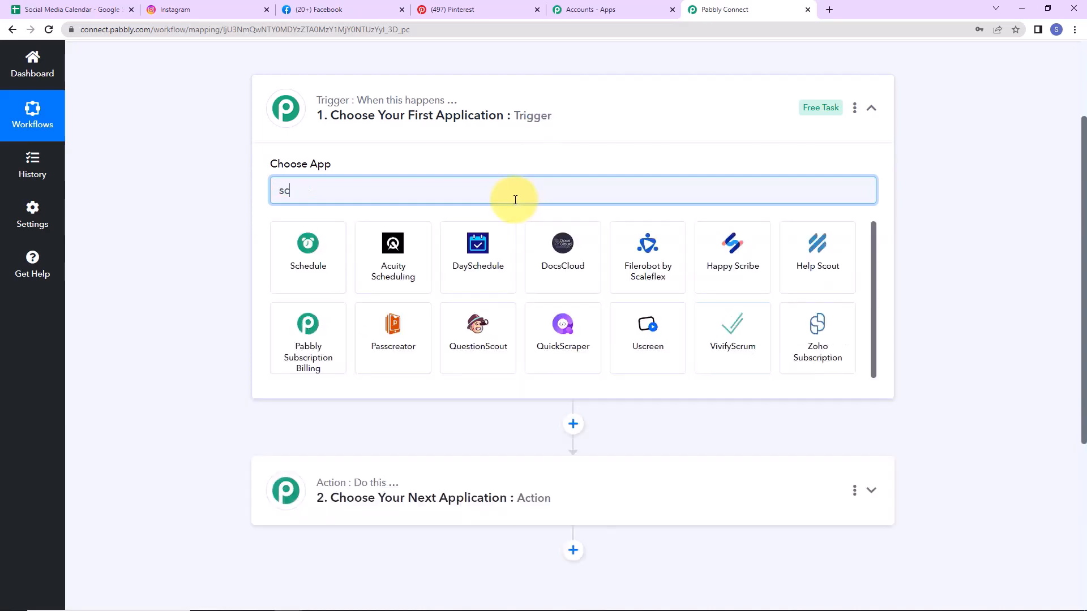
{"action": "type", "text": "he"}
{"action": "left_click", "coordinate": [339, 264]}
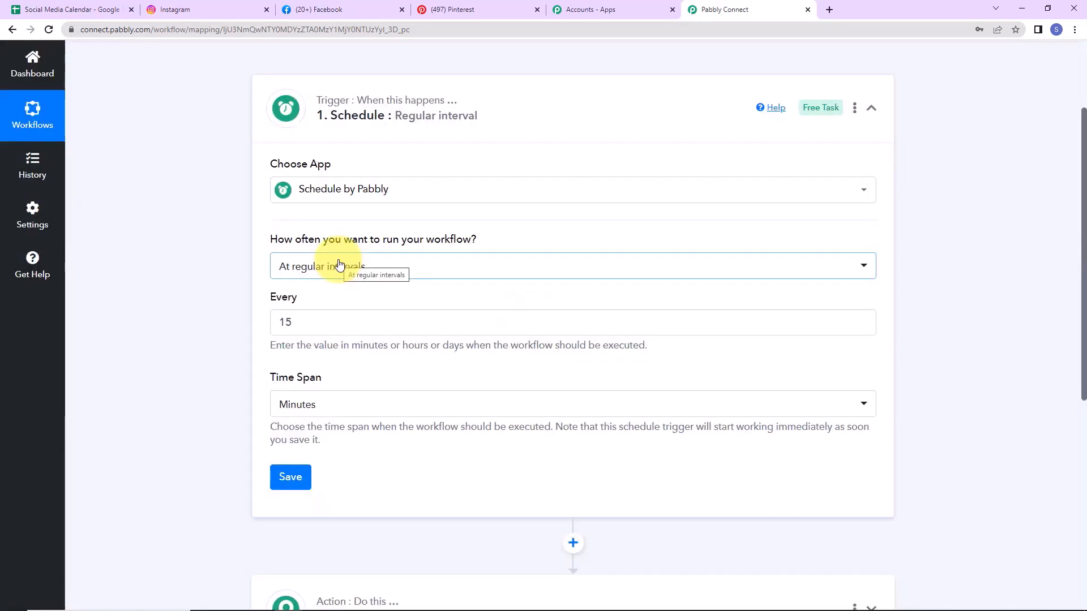
Step: Schedule the trigger to run every day at 10:00 AM and save it
{"action": "left_click", "coordinate": [412, 269]}
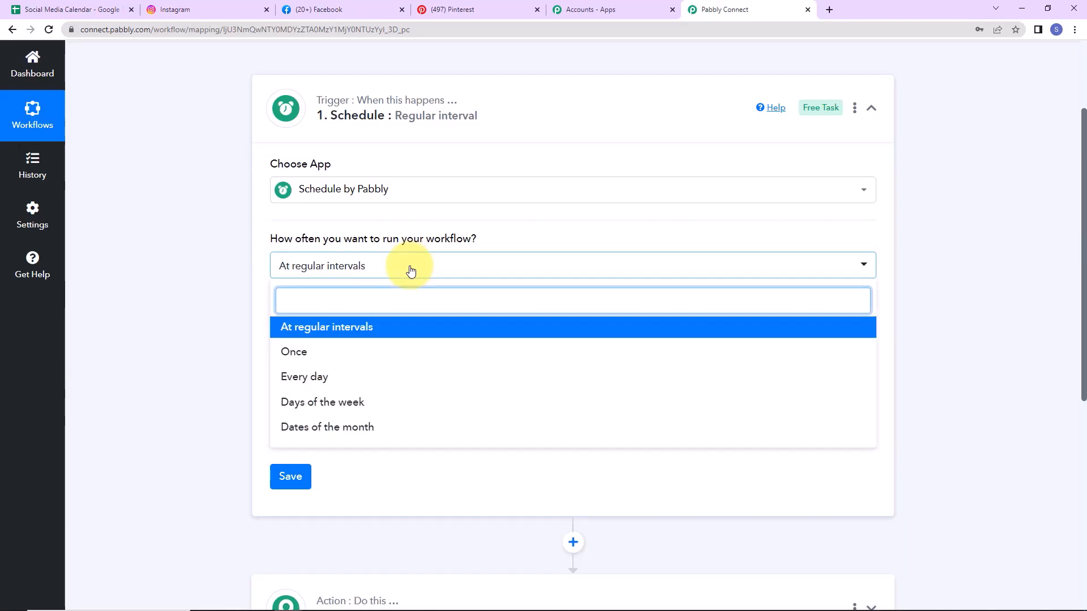
{"action": "left_click", "coordinate": [295, 384]}
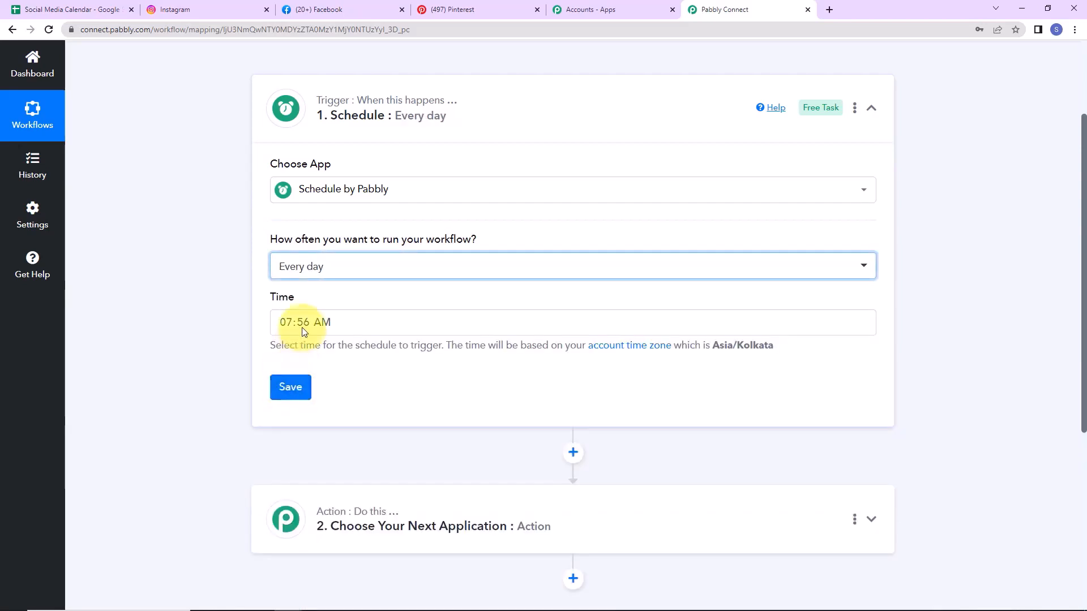
{"action": "left_click", "coordinate": [286, 321]}
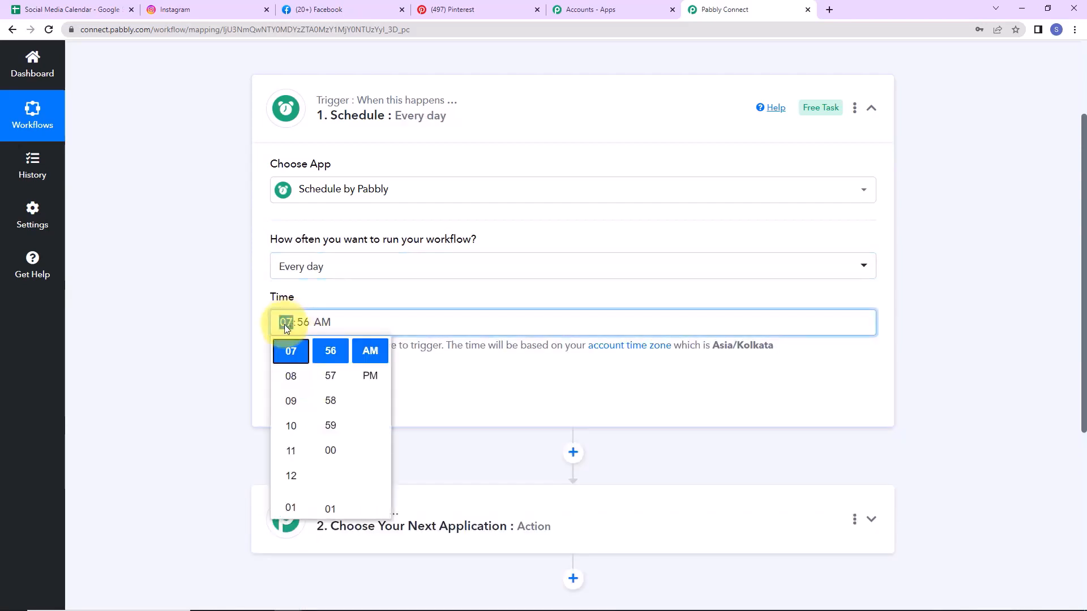
{"action": "left_click", "coordinate": [288, 429]}
{"action": "left_click", "coordinate": [322, 347]}
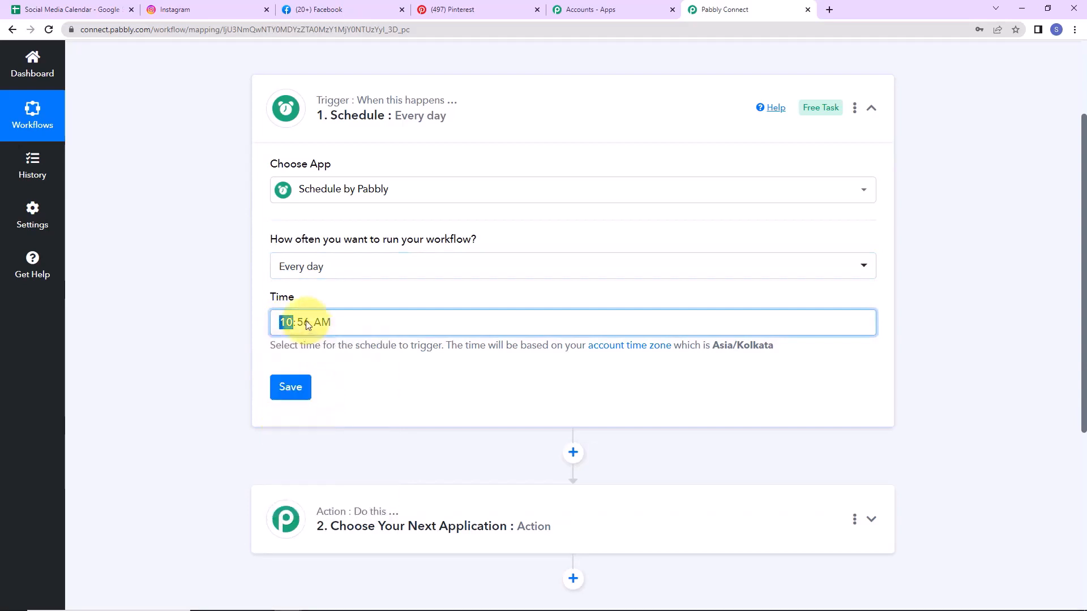
{"action": "left_click", "coordinate": [286, 320]}
{"action": "left_click", "coordinate": [330, 450]}
{"action": "left_click", "coordinate": [194, 347]}
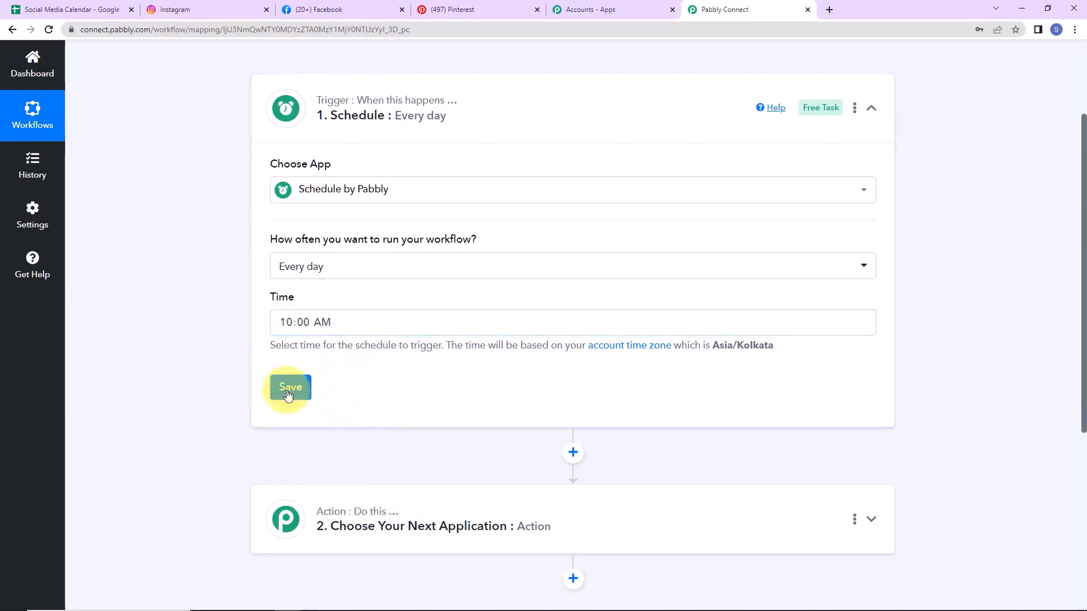
{"action": "left_click", "coordinate": [289, 383]}
{"action": "left_click", "coordinate": [520, 400]}
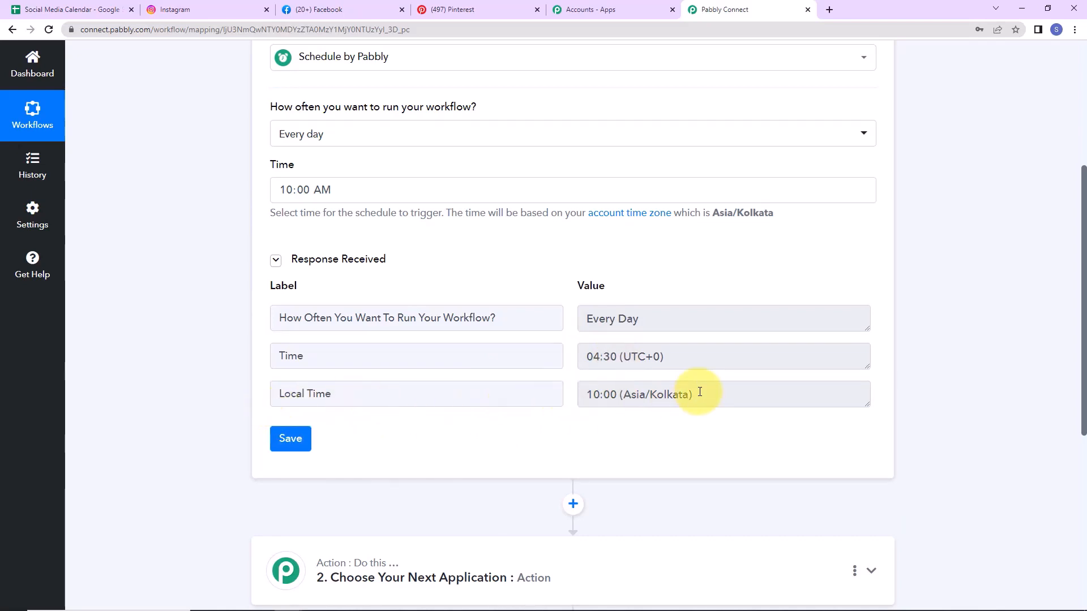
{"action": "scroll", "coordinate": [699, 392], "scroll_direction": "down", "scroll_amount": 5}
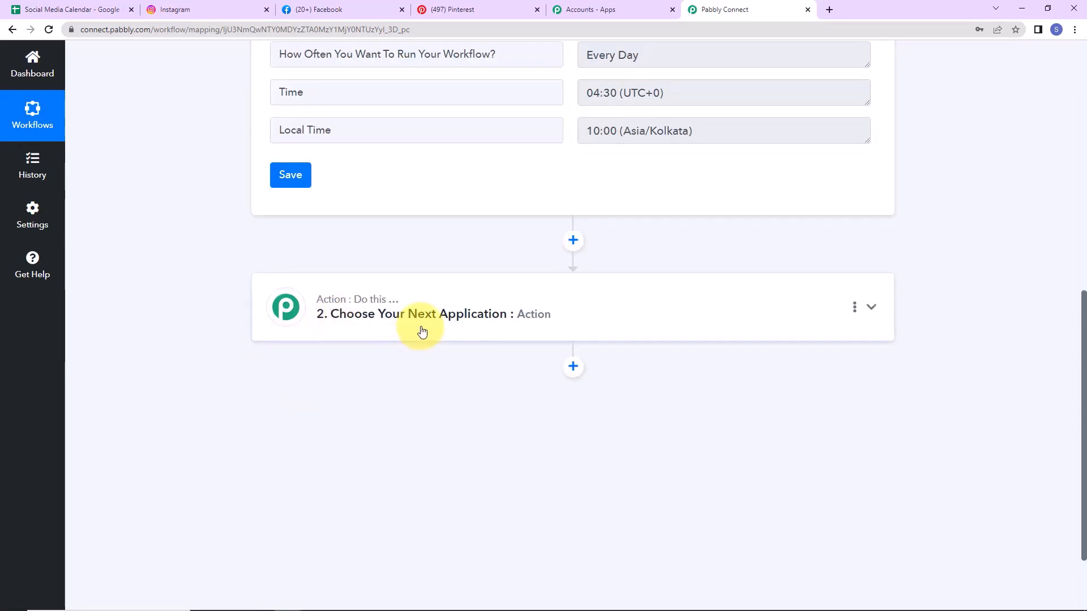
Step: Add a Date/Time Formatter action with the Current Date event
{"action": "left_click", "coordinate": [59, 7]}
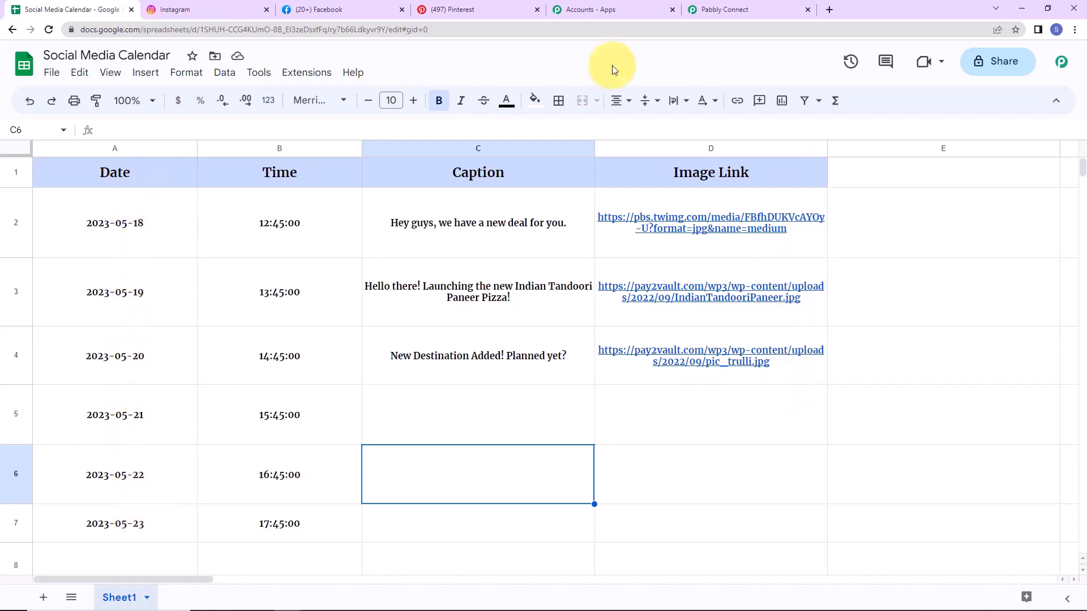
{"action": "left_click", "coordinate": [755, 12]}
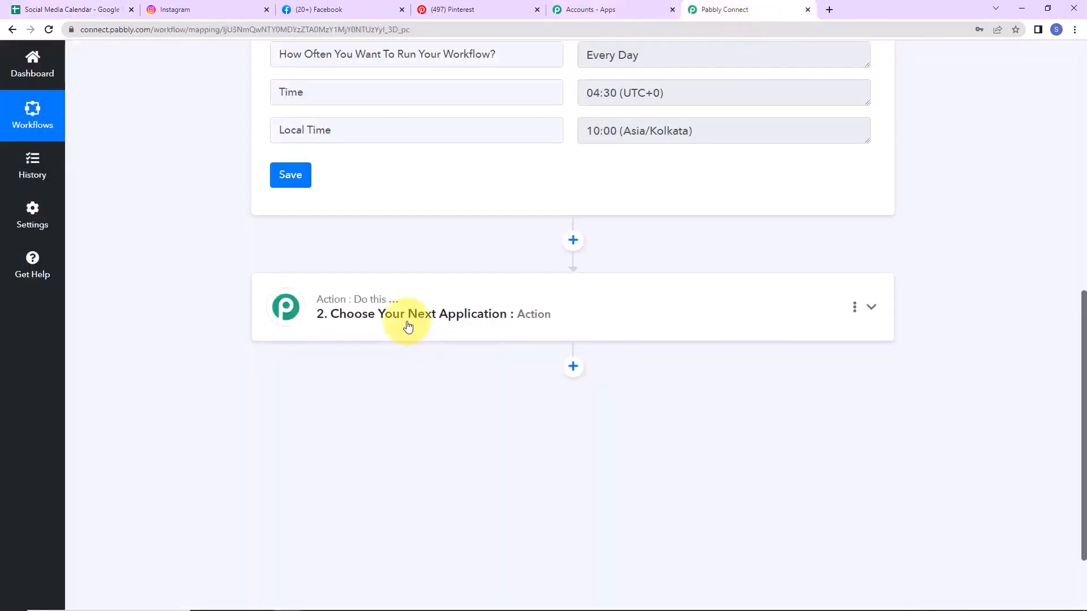
{"action": "left_click", "coordinate": [369, 313]}
{"action": "left_click", "coordinate": [372, 381]}
{"action": "type", "text": "da"}
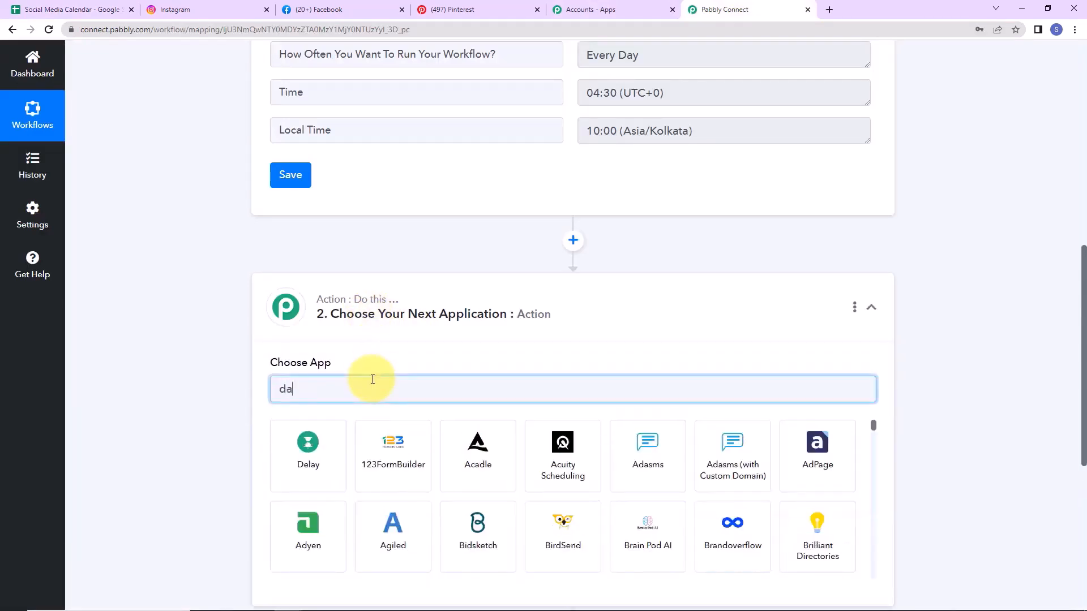
{"action": "type", "text": "te"}
{"action": "left_click", "coordinate": [327, 446]}
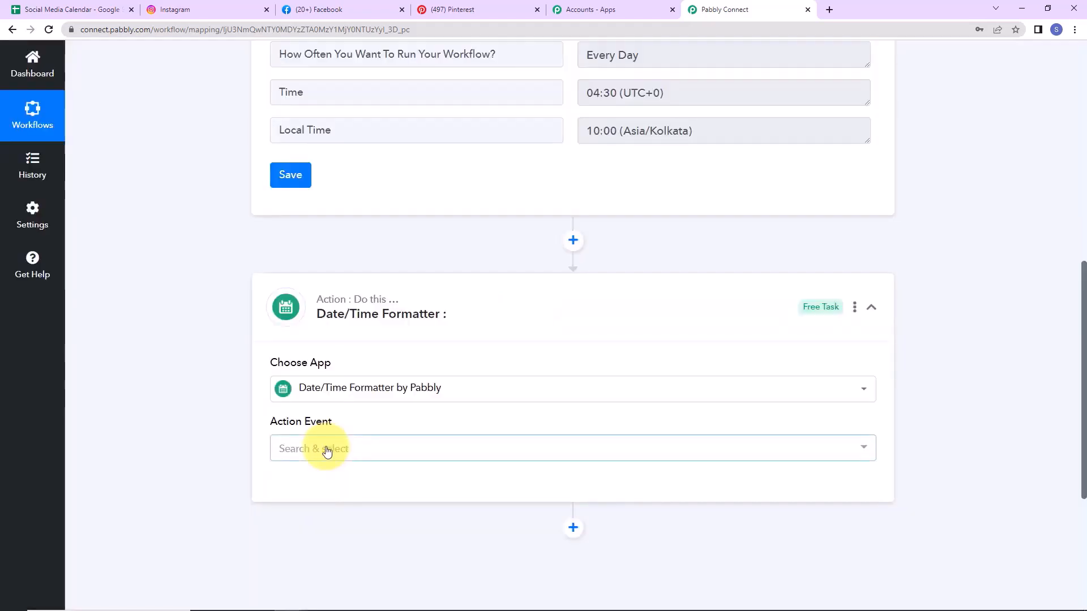
{"action": "left_click", "coordinate": [326, 447]}
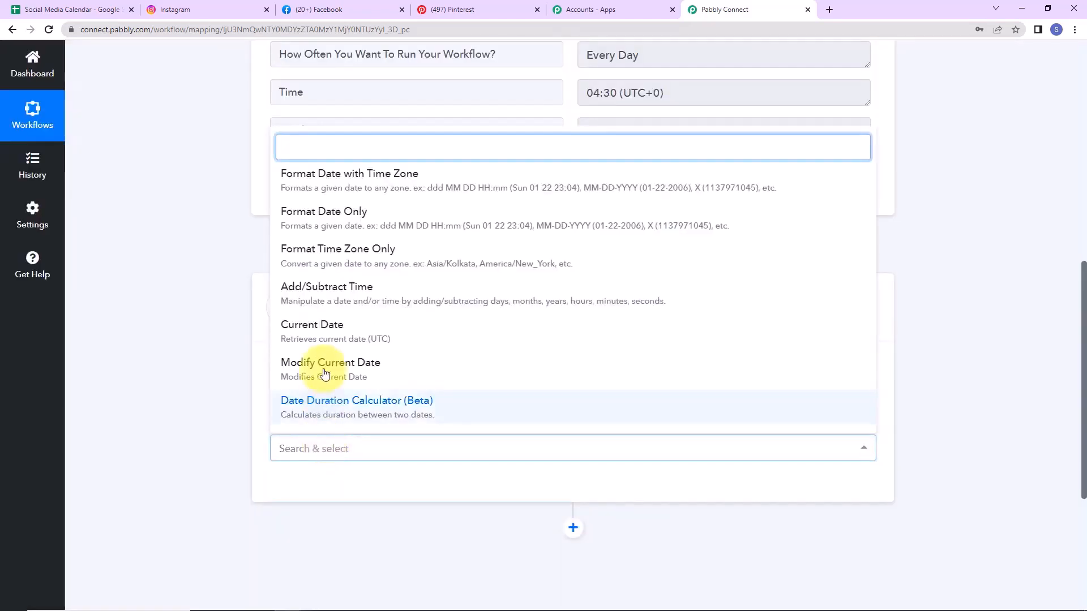
{"action": "left_click", "coordinate": [306, 331]}
{"action": "left_click", "coordinate": [306, 495]}
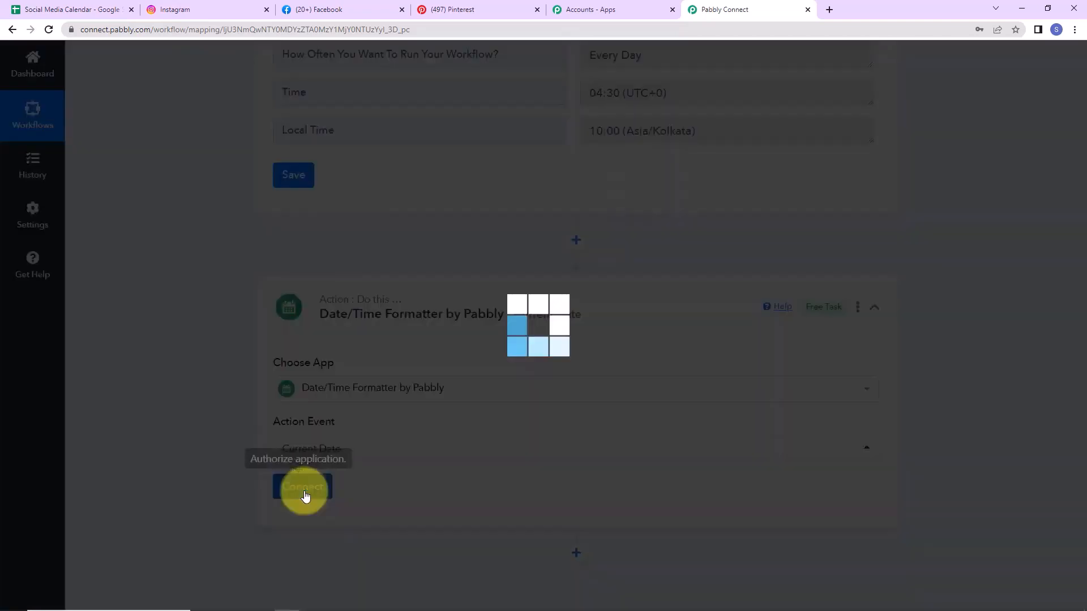
Step: Match the sheet's YYYY-MM-DD format without time and test, returning 2023-05-18
{"action": "scroll", "coordinate": [475, 438], "scroll_direction": "down", "scroll_amount": 2}
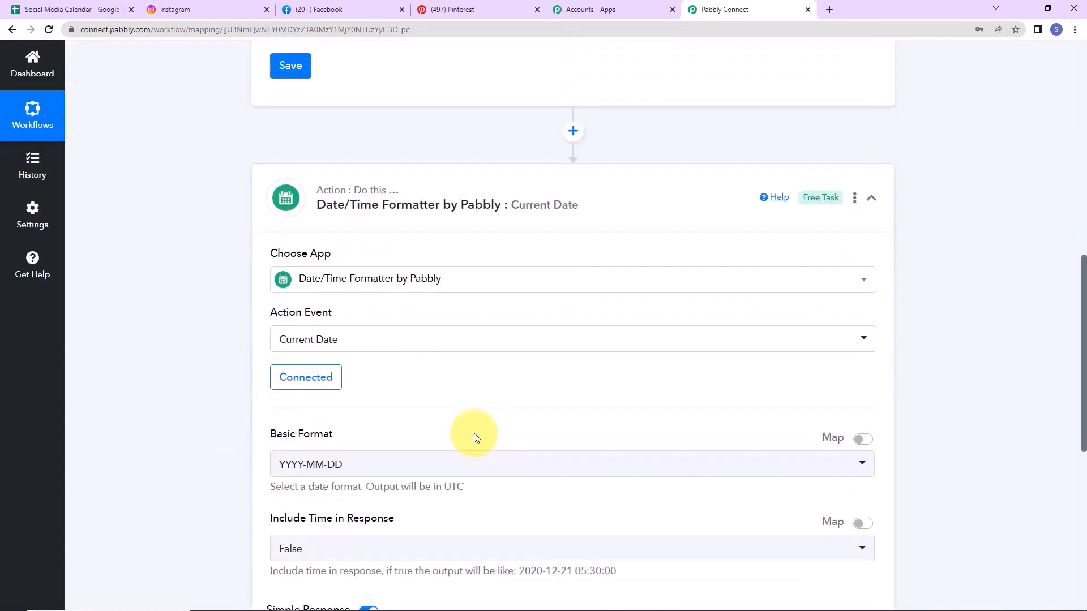
{"action": "scroll", "coordinate": [474, 438], "scroll_direction": "down", "scroll_amount": 3}
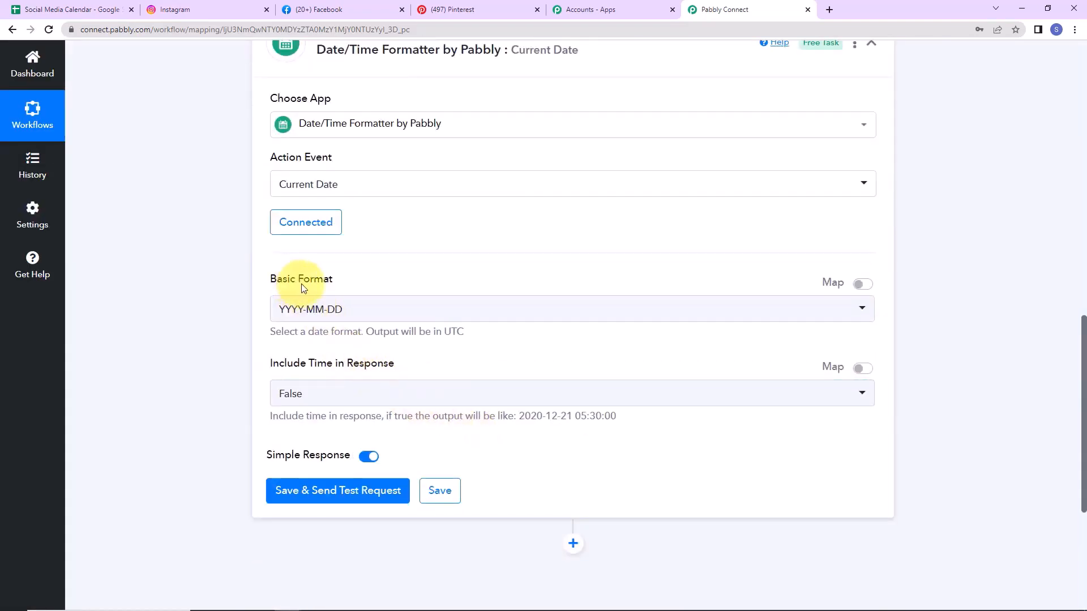
{"action": "left_click", "coordinate": [82, 10]}
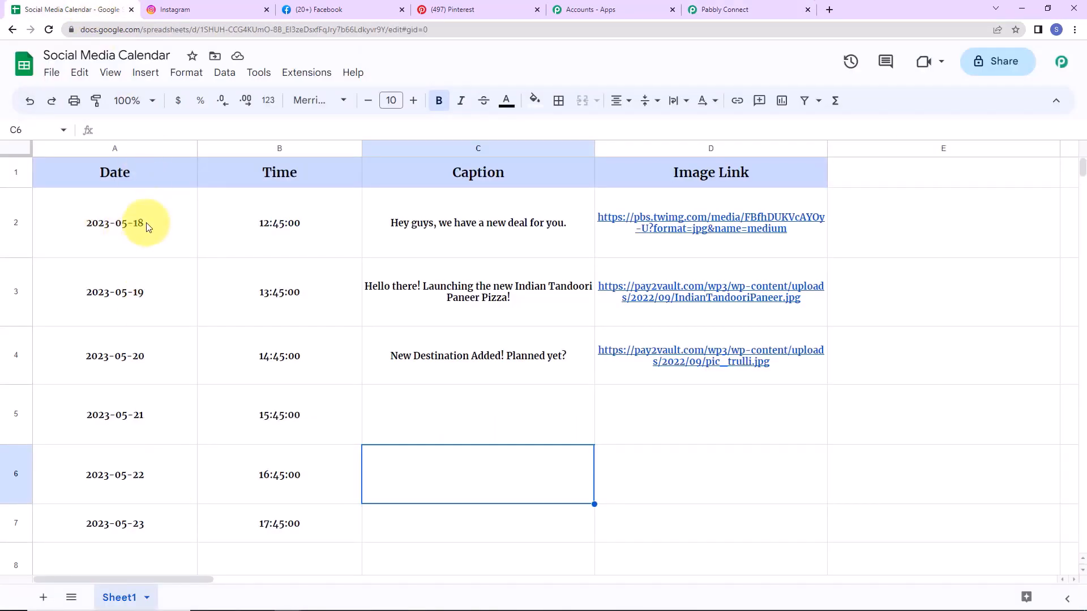
{"action": "left_click", "coordinate": [719, 9]}
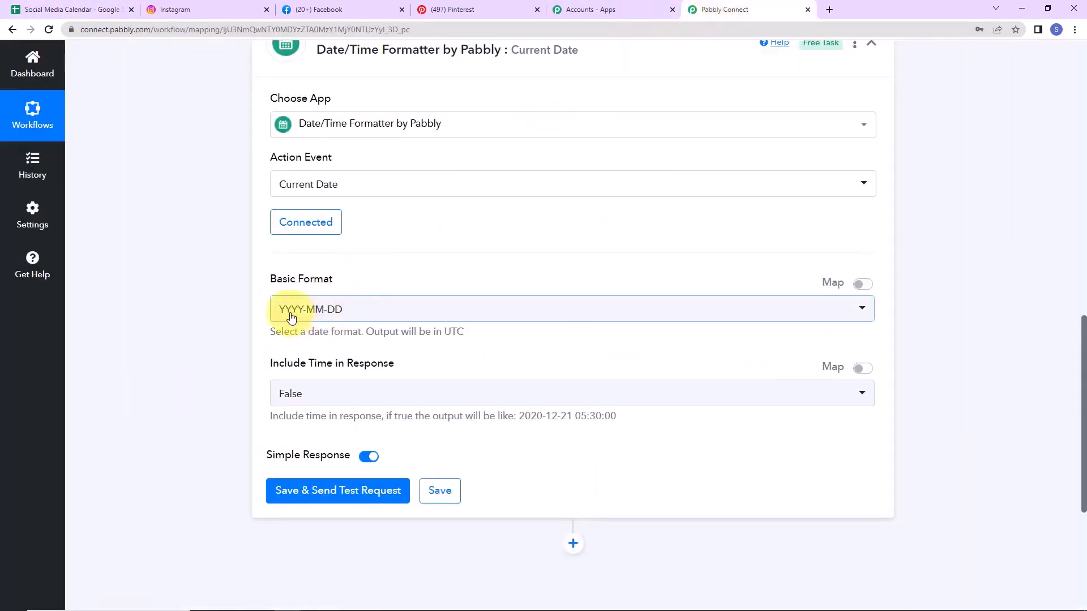
{"action": "left_click", "coordinate": [305, 490]}
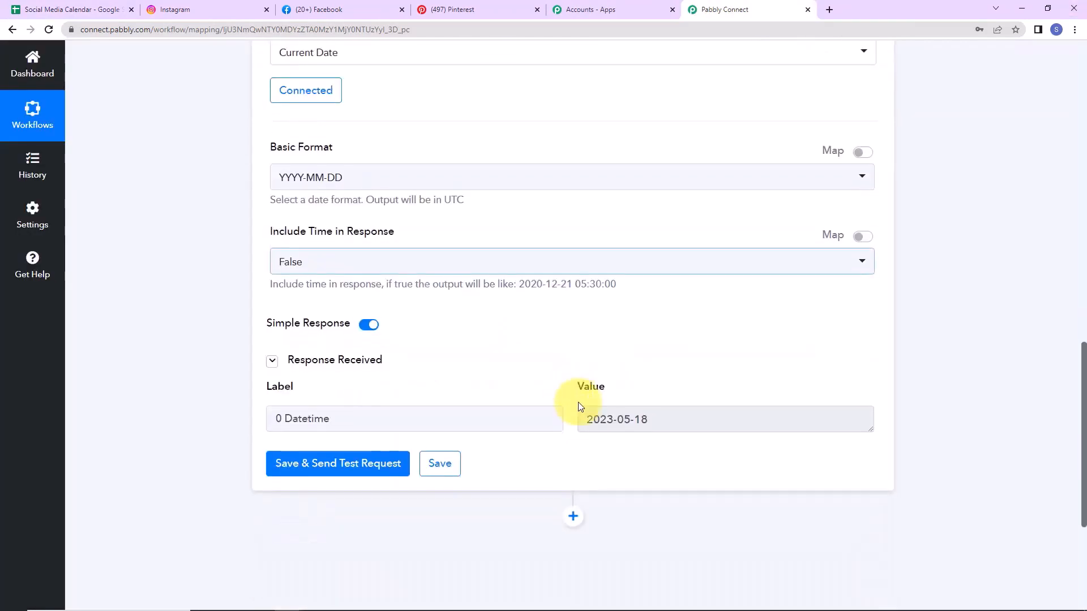
{"action": "left_click_drag", "start_coordinate": [660, 419], "coordinate": [577, 418]}
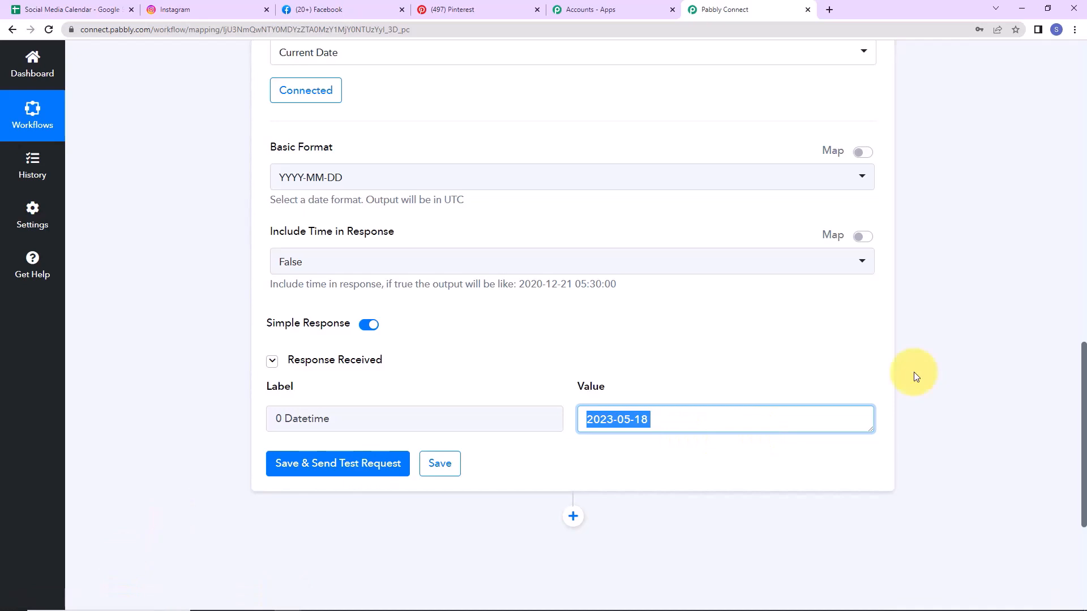
{"action": "scroll", "coordinate": [913, 372], "scroll_direction": "down", "scroll_amount": 2}
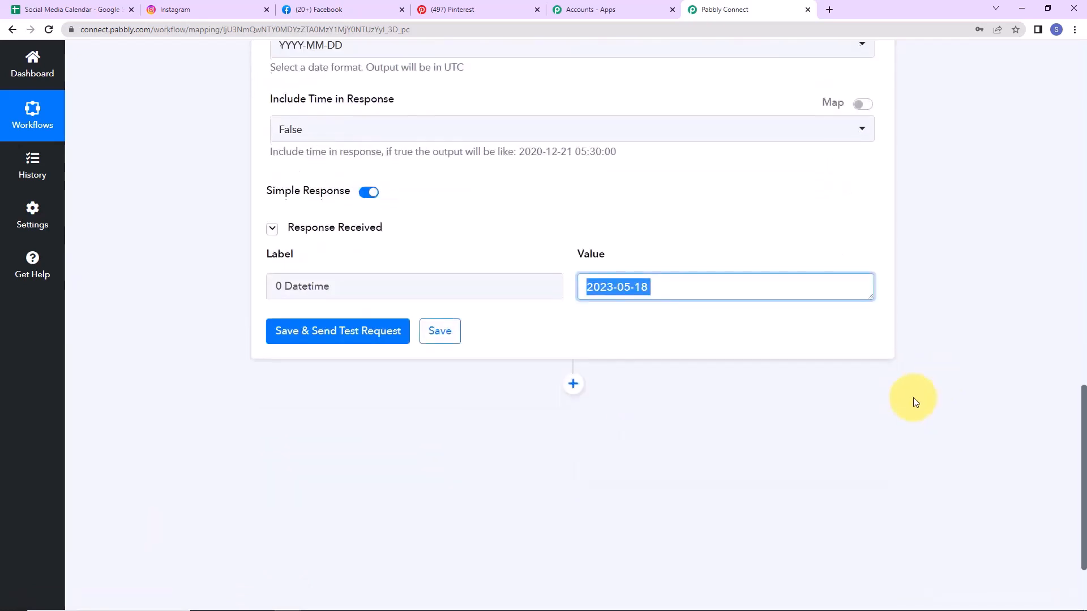
Step: Add a Google Sheets Lookup Spreadsheet Rows action after the date step
{"action": "left_click", "coordinate": [572, 383]}
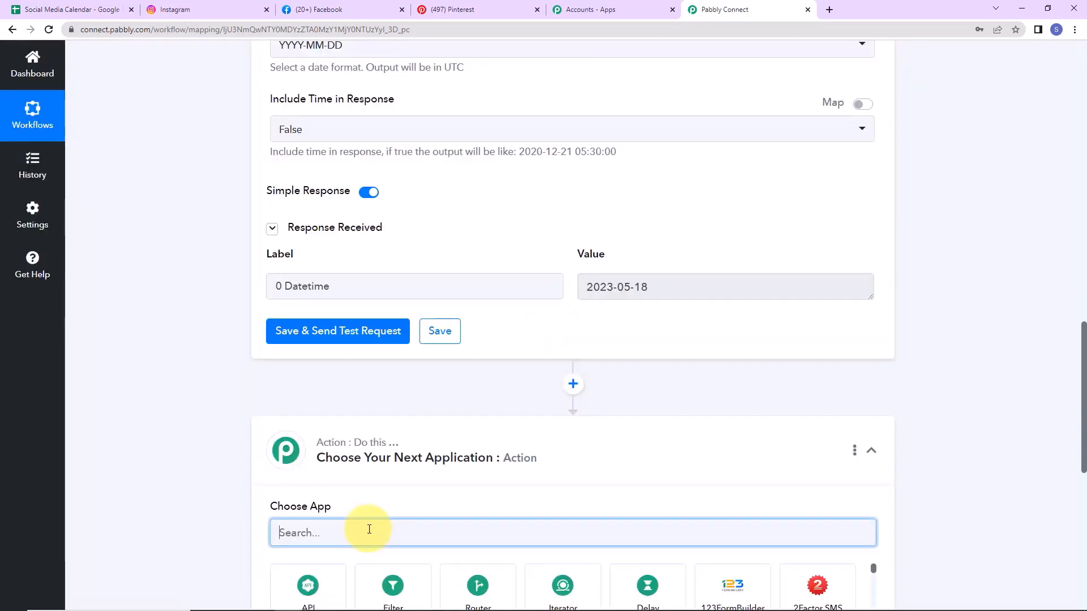
{"action": "type", "text": "goo"}
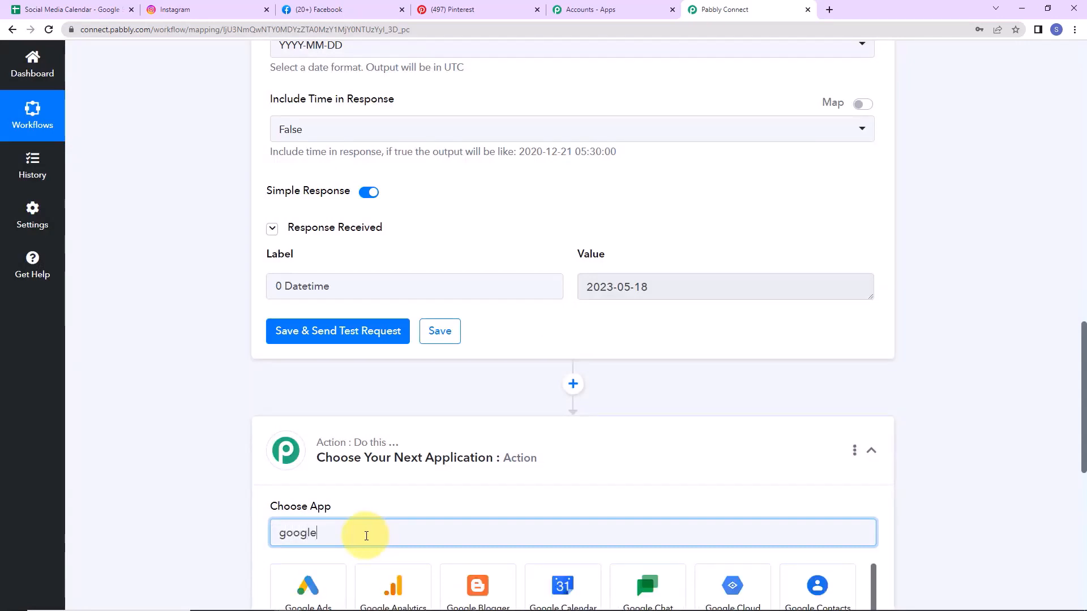
{"action": "type", "text": "gle"}
{"action": "scroll", "coordinate": [366, 535], "scroll_direction": "down", "scroll_amount": 4}
{"action": "left_click", "coordinate": [713, 417]}
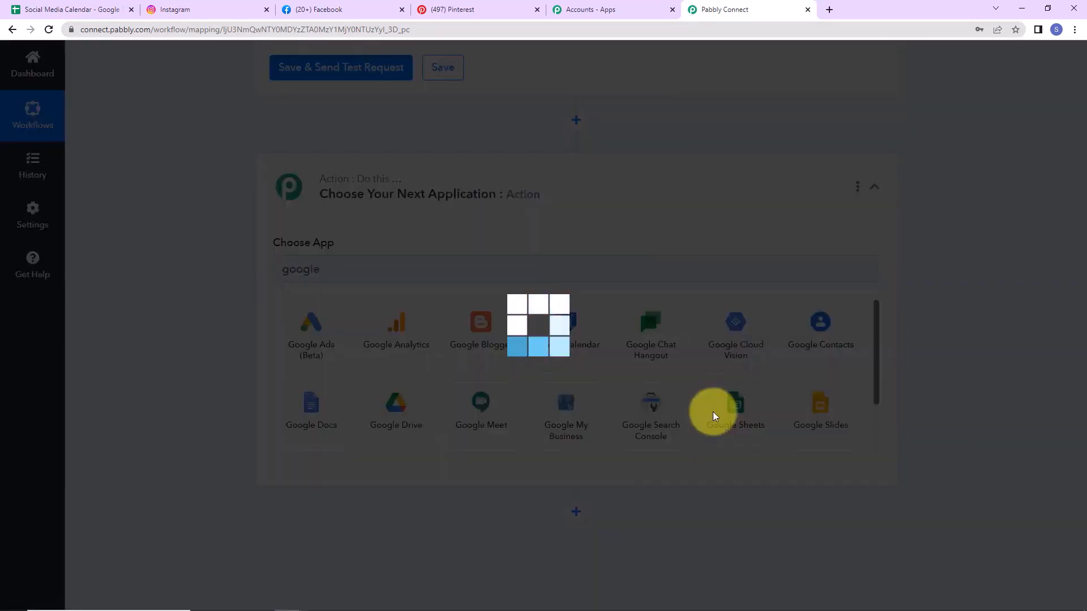
{"action": "left_click", "coordinate": [286, 325]}
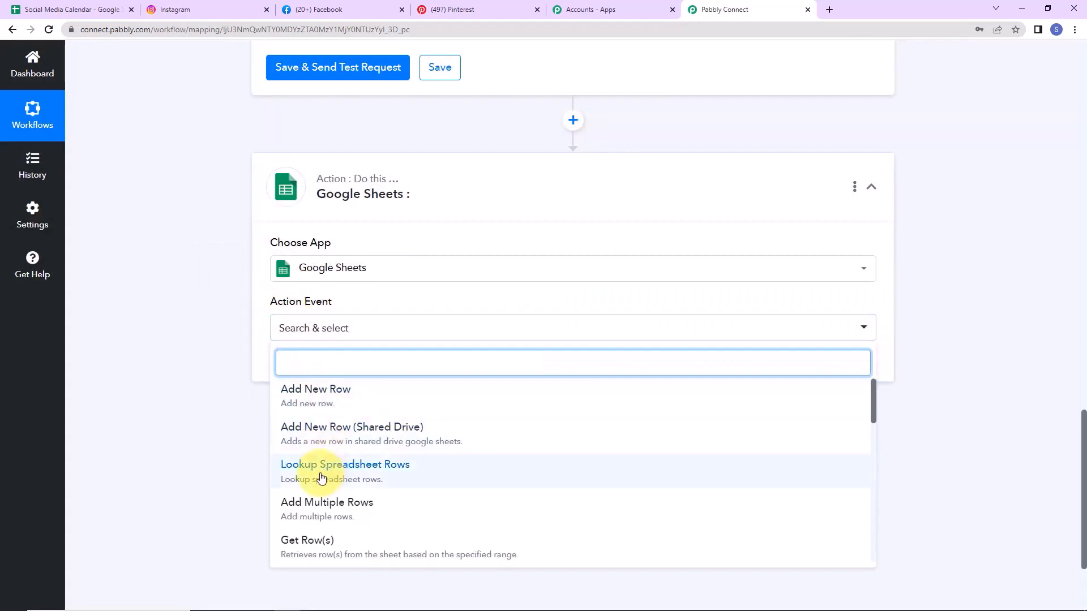
{"action": "left_click", "coordinate": [395, 477]}
Step: Add new connection Google Sheets #35 and start signing in with Google
{"action": "left_click", "coordinate": [302, 368]}
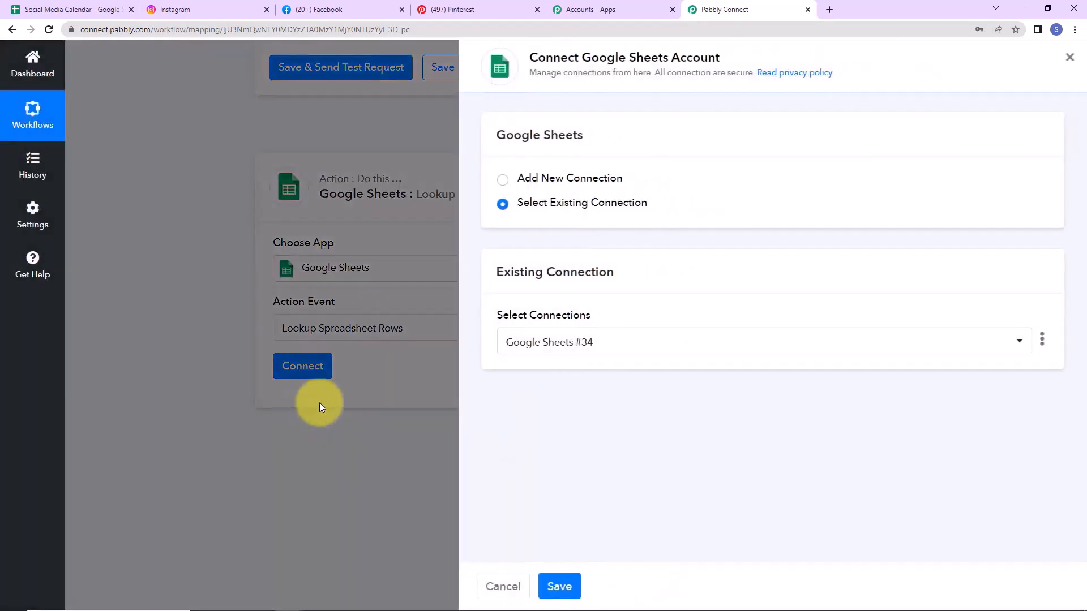
{"action": "left_click_drag", "start_coordinate": [580, 58], "coordinate": [728, 54]}
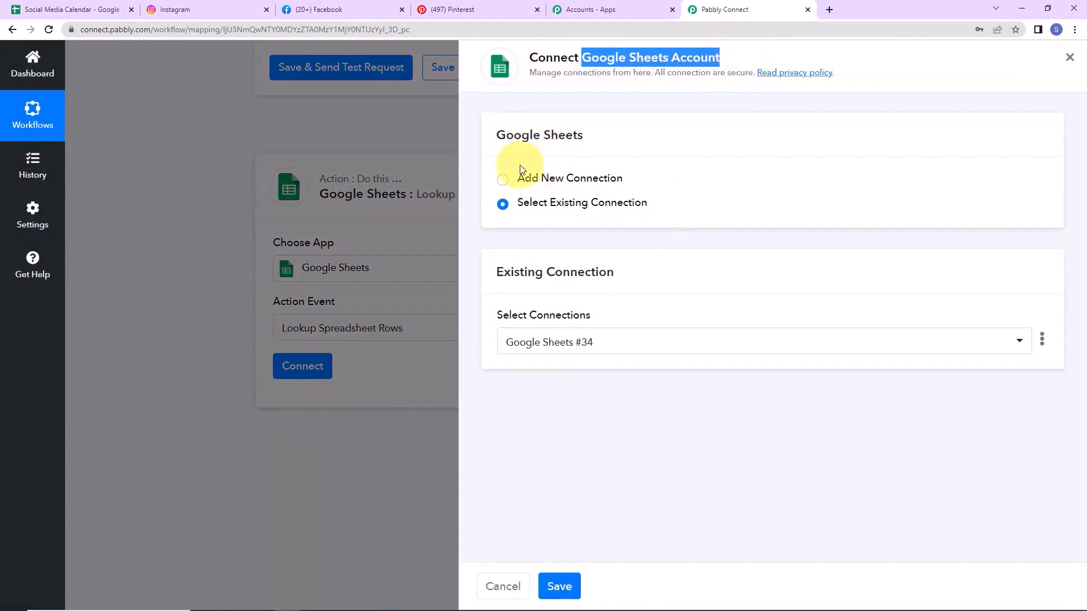
{"action": "left_click", "coordinate": [502, 180]}
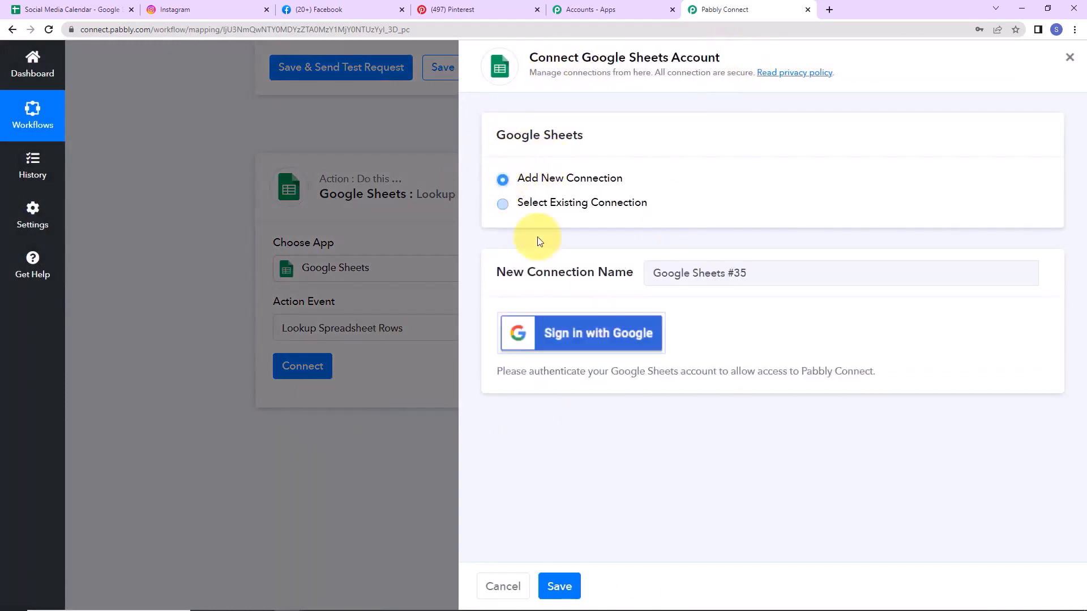
{"action": "left_click", "coordinate": [575, 333]}
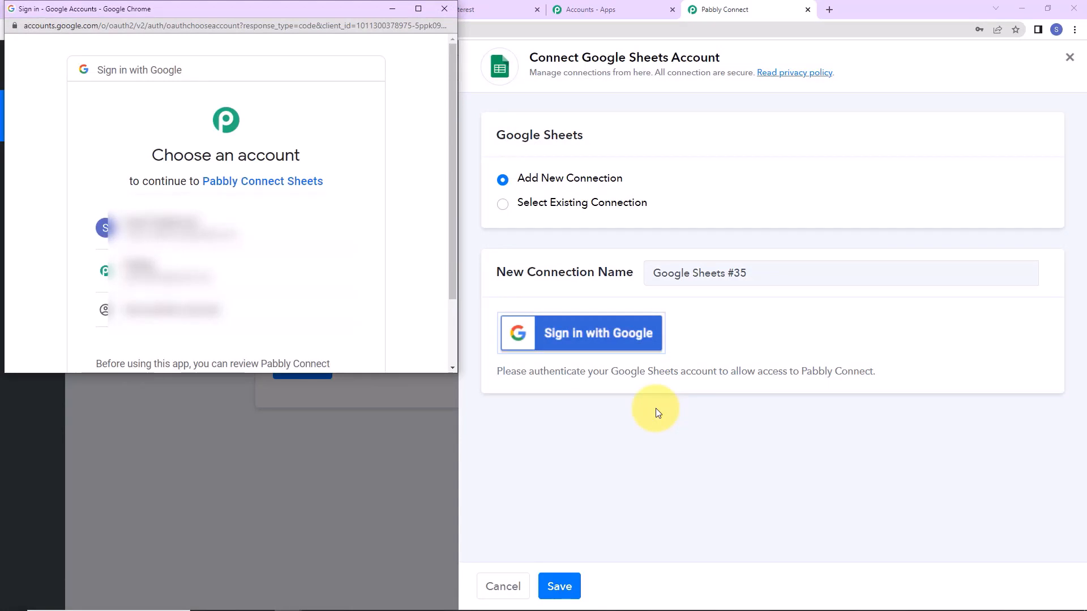
Step: Pick the Google account and grant Pabbly Connect access to it
{"action": "left_click", "coordinate": [217, 271]}
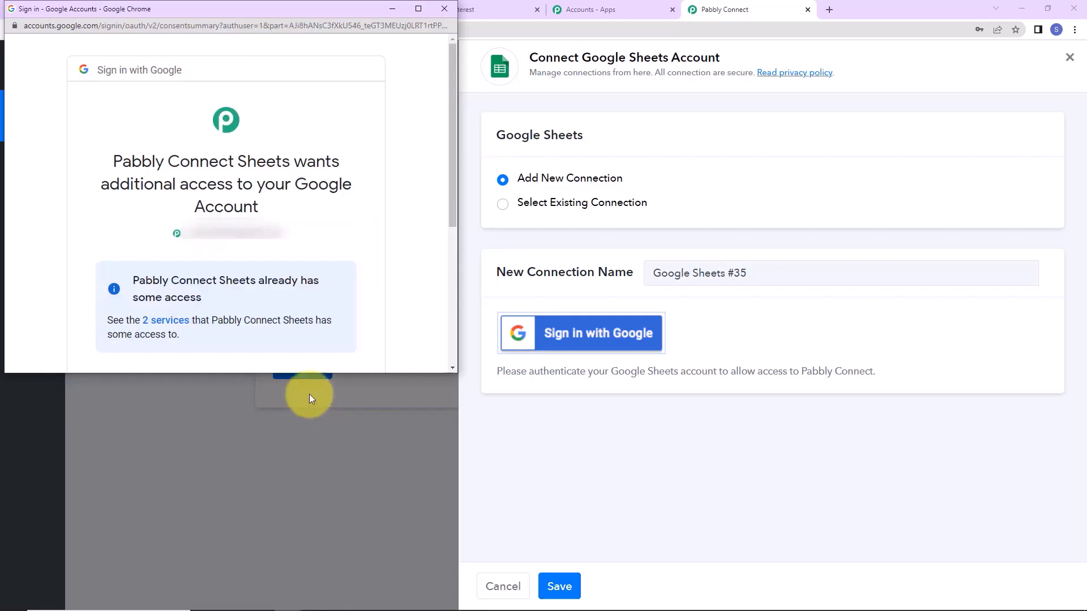
{"action": "scroll", "coordinate": [289, 273], "scroll_direction": "down", "scroll_amount": 5}
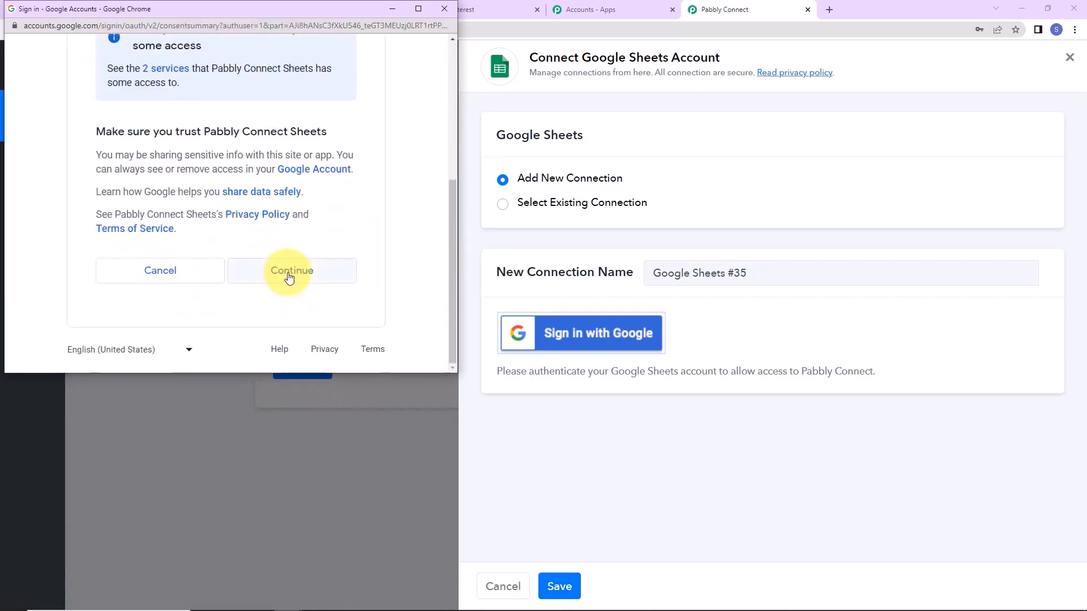
{"action": "left_click", "coordinate": [289, 274]}
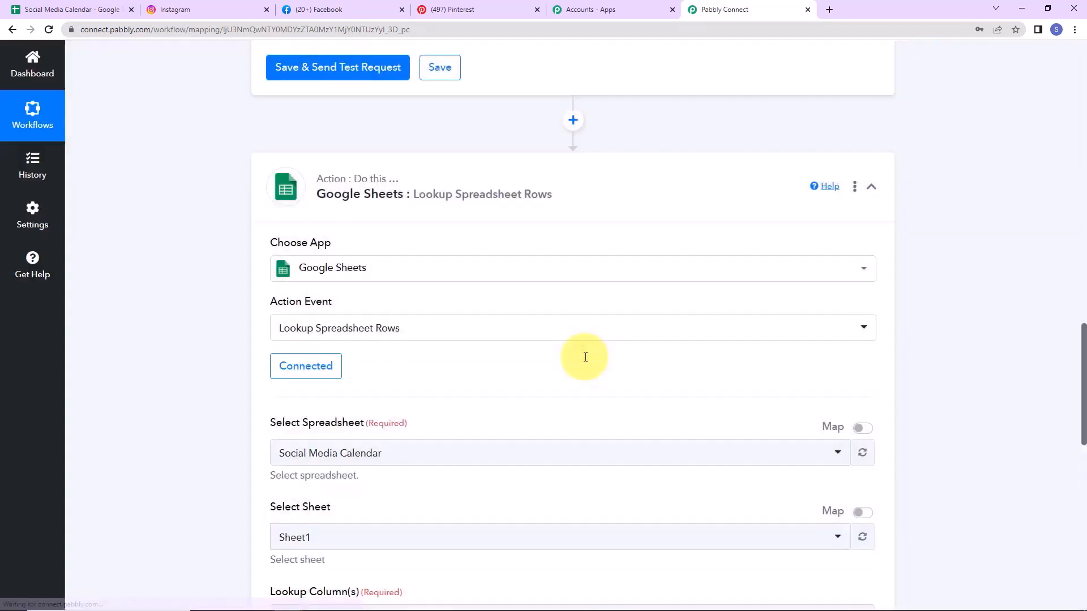
Step: Set Lookup Column to A, where the Social Media Calendar sheet lists its dates
{"action": "scroll", "coordinate": [573, 347], "scroll_direction": "down", "scroll_amount": 5}
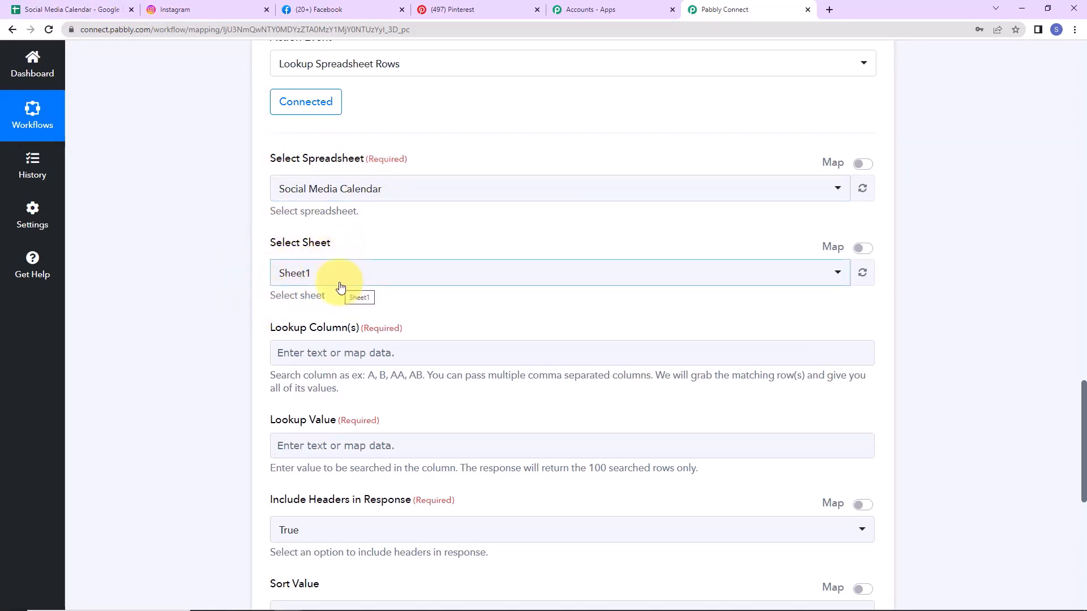
{"action": "scroll", "coordinate": [372, 277], "scroll_direction": "down", "scroll_amount": 2}
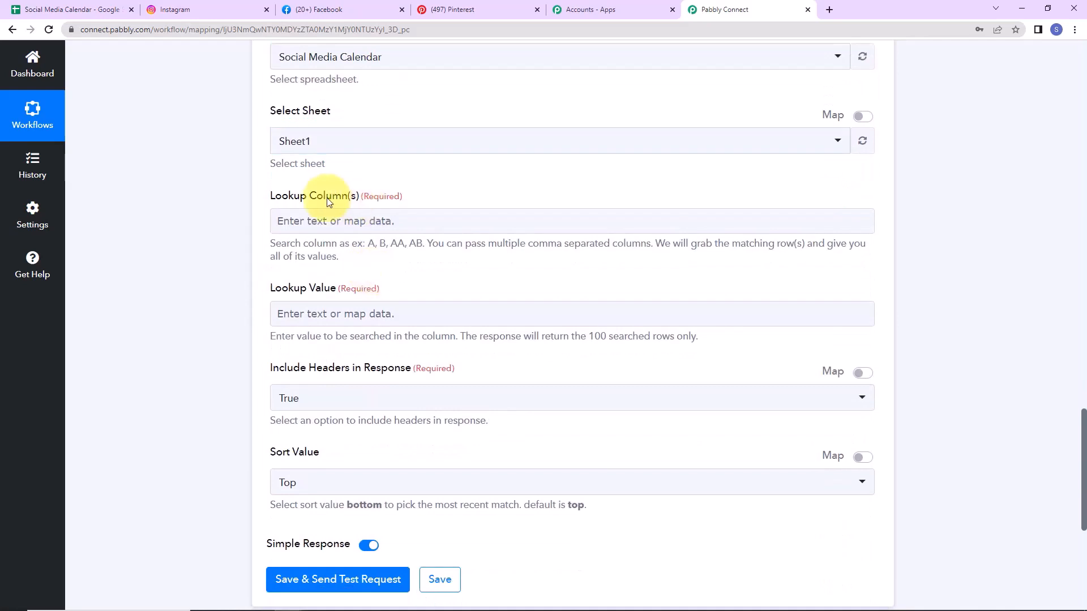
{"action": "left_click", "coordinate": [60, 12]}
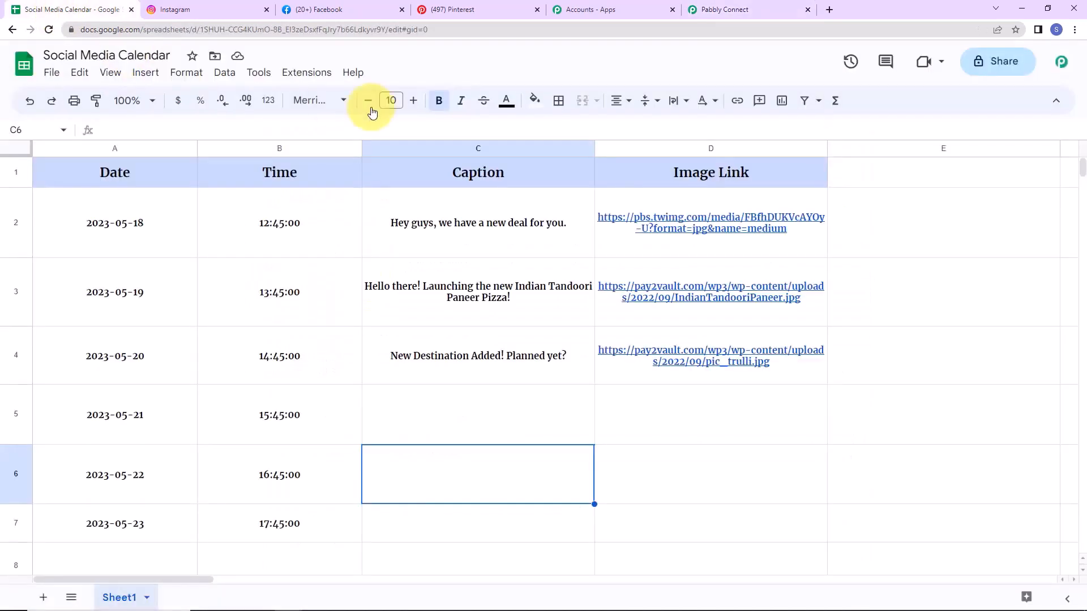
{"action": "left_click", "coordinate": [148, 151]}
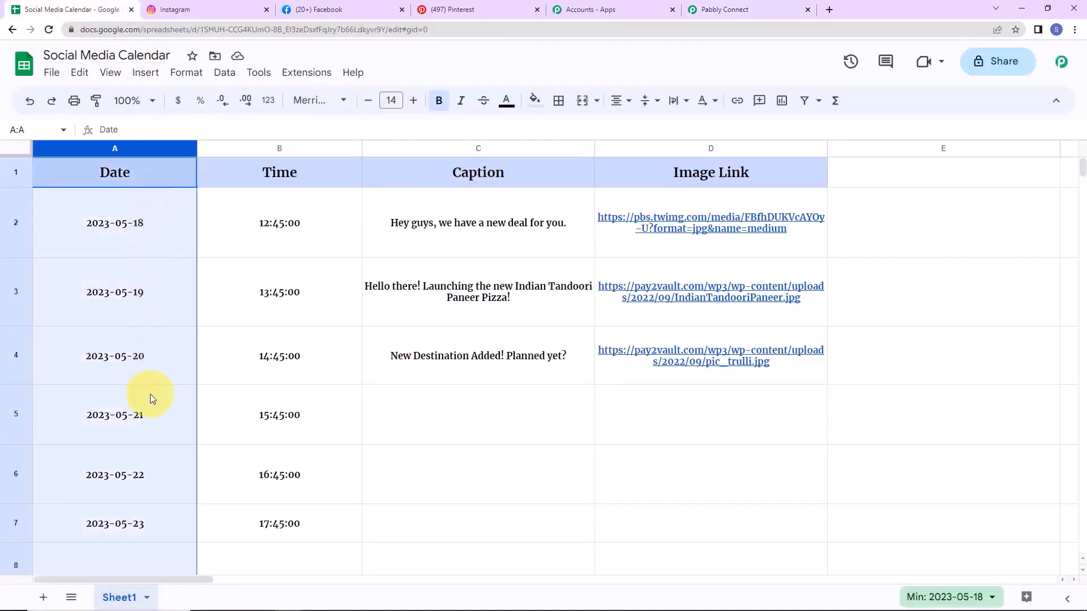
{"action": "left_click", "coordinate": [710, 9]}
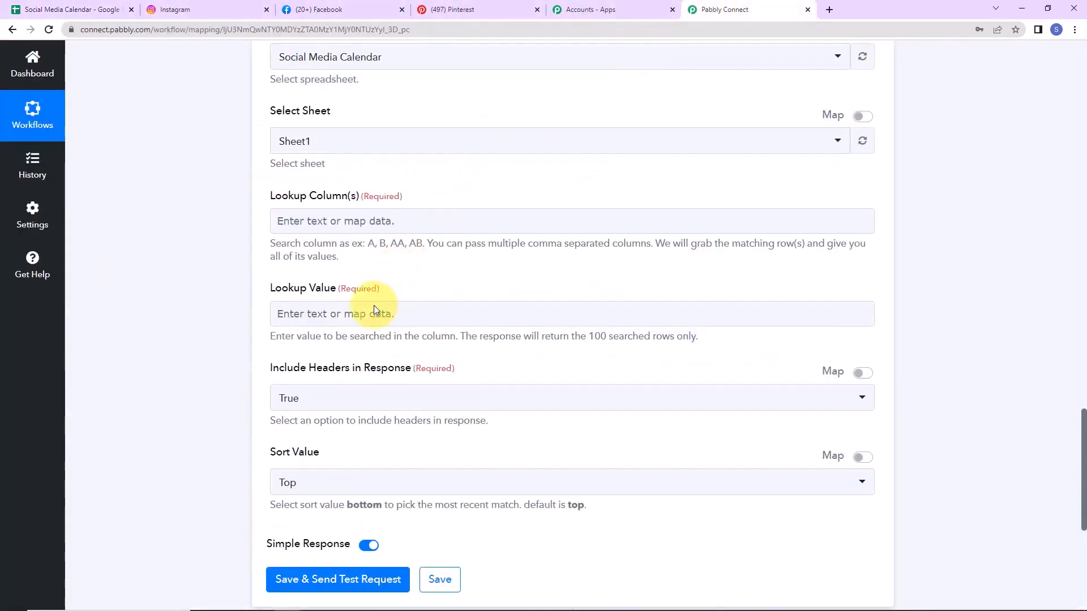
{"action": "type", "text": "A"}
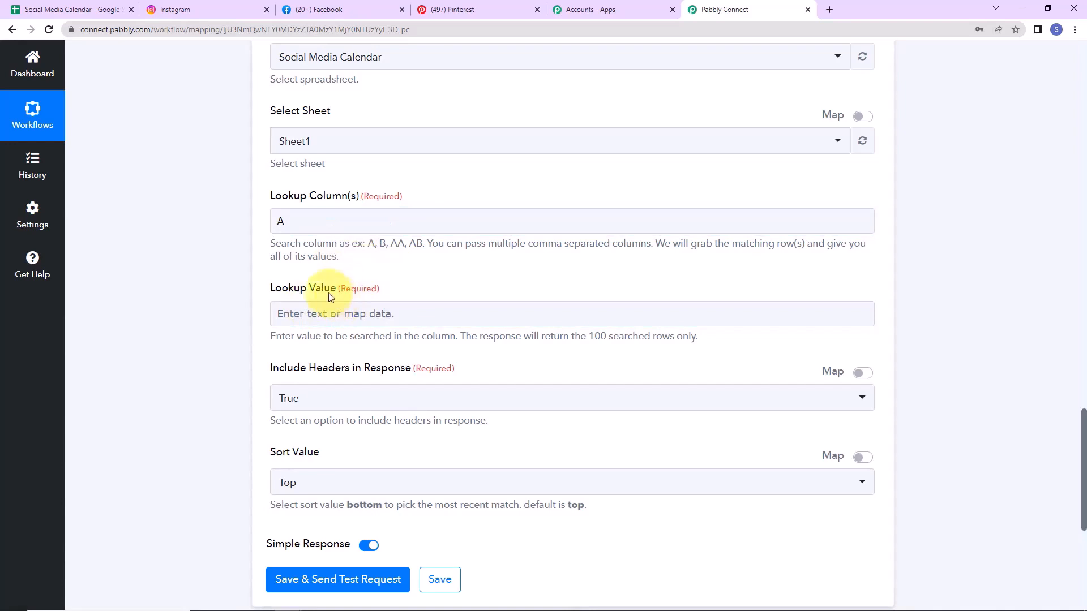
Step: Map the DateTime Formatter's Datetime output (2023-05-18) into Lookup Value
{"action": "left_click", "coordinate": [51, 9]}
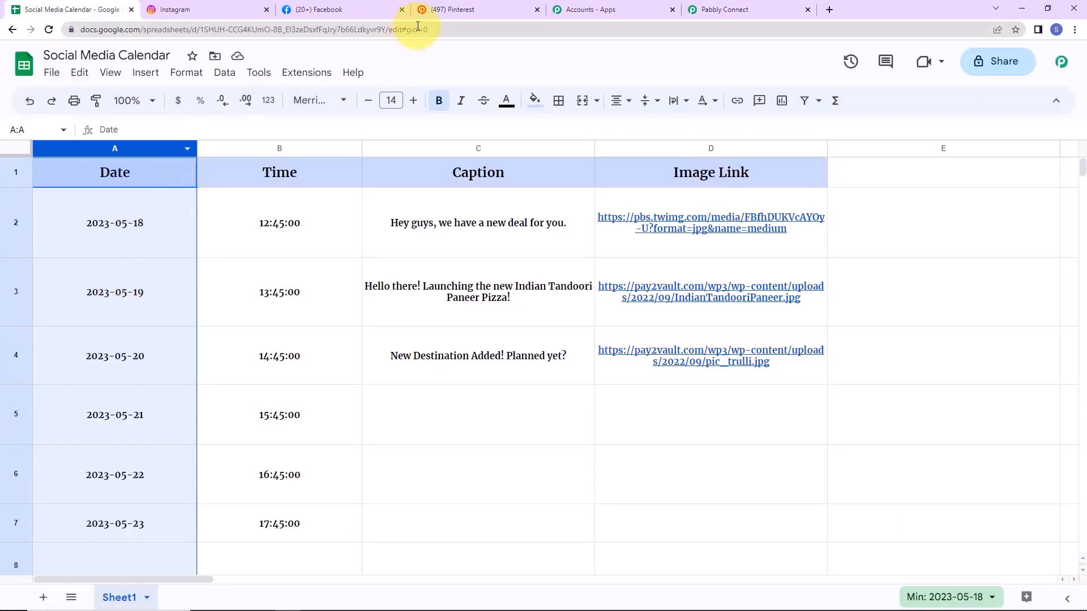
{"action": "left_click", "coordinate": [707, 9]}
{"action": "left_click", "coordinate": [319, 315]}
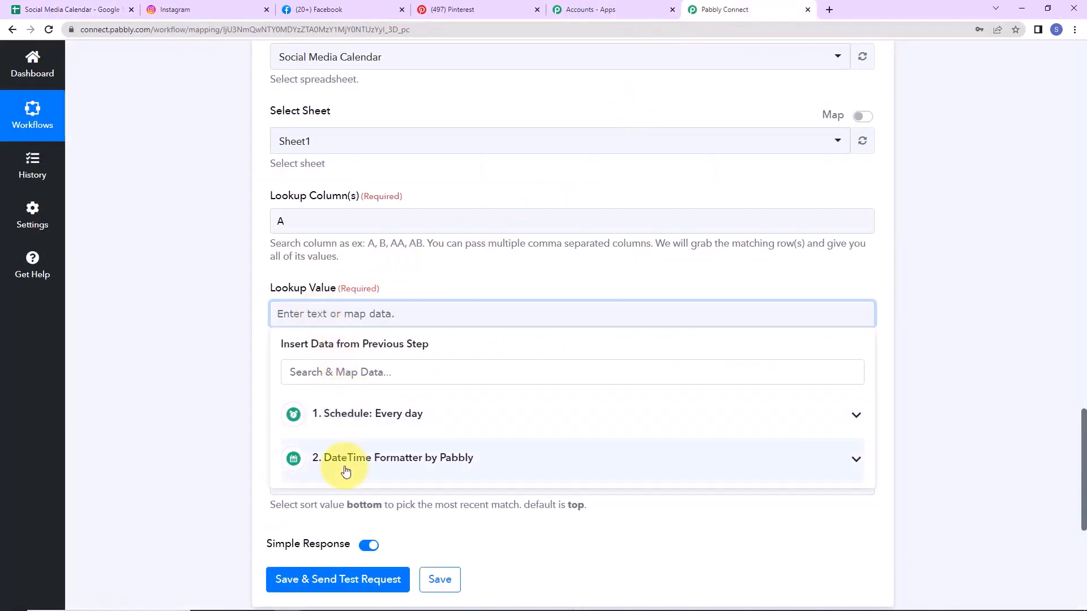
{"action": "left_click", "coordinate": [405, 468]}
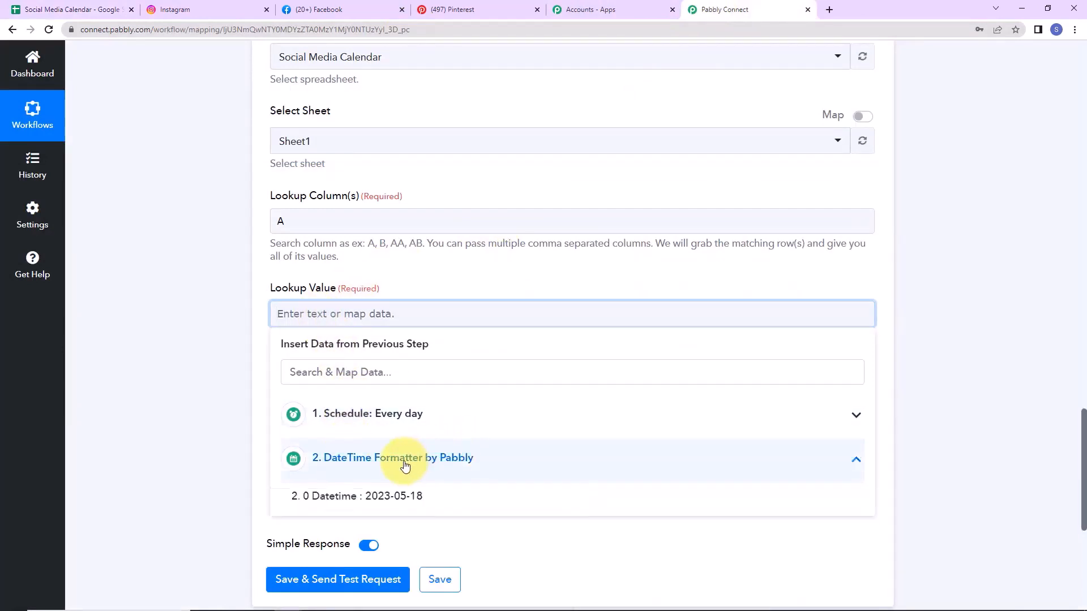
{"action": "left_click", "coordinate": [365, 498]}
{"action": "left_click", "coordinate": [221, 373]}
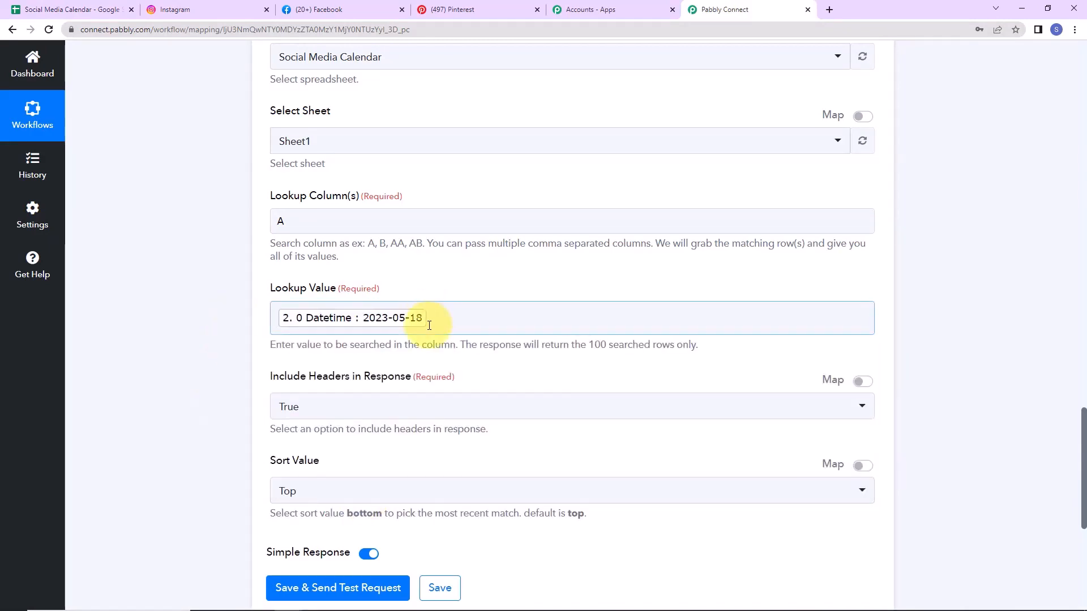
Step: Keep headers included in the response and Top as the sort value
{"action": "scroll", "coordinate": [226, 321], "scroll_direction": "down", "scroll_amount": 2}
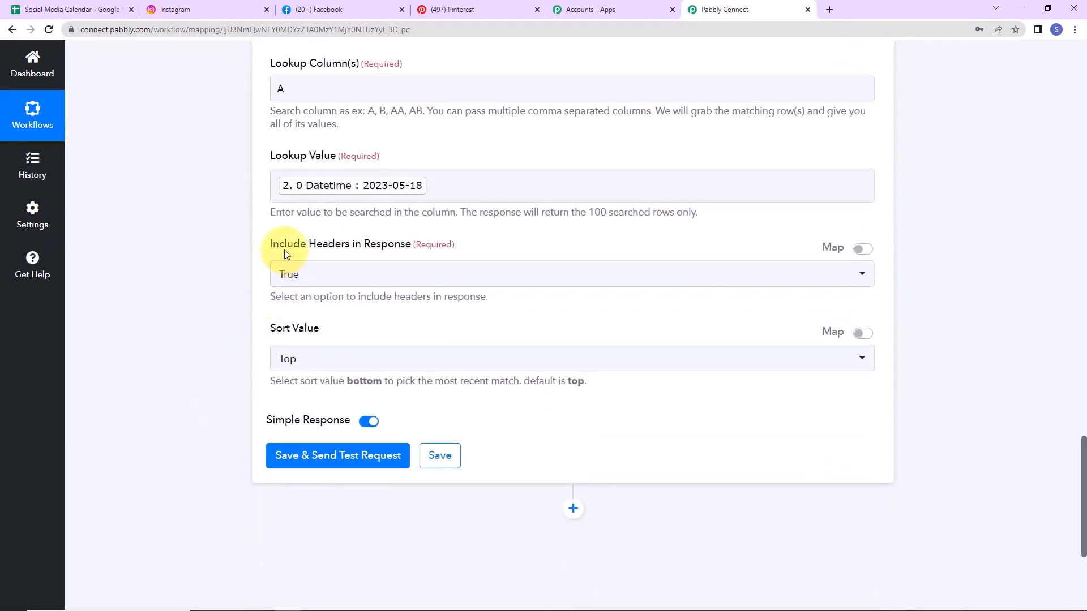
{"action": "left_click", "coordinate": [383, 275]}
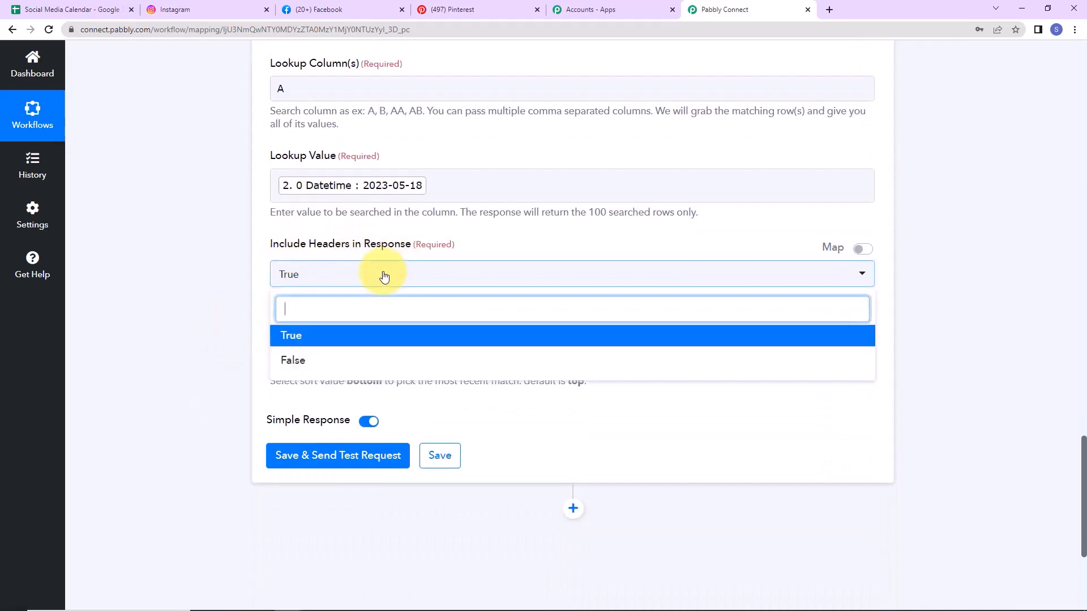
{"action": "left_click", "coordinate": [295, 280]}
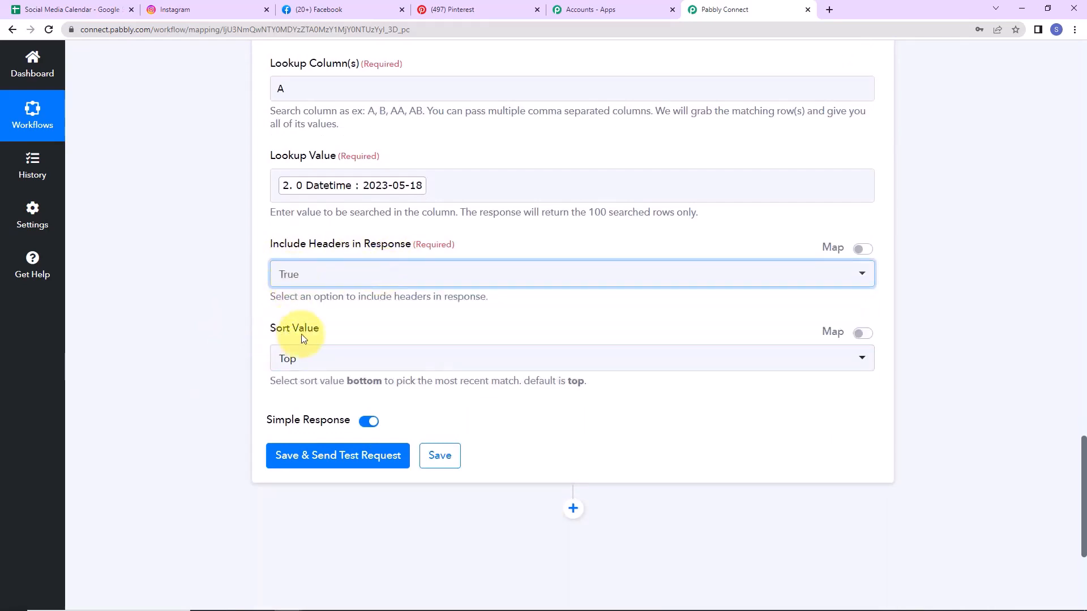
{"action": "left_click", "coordinate": [304, 365]}
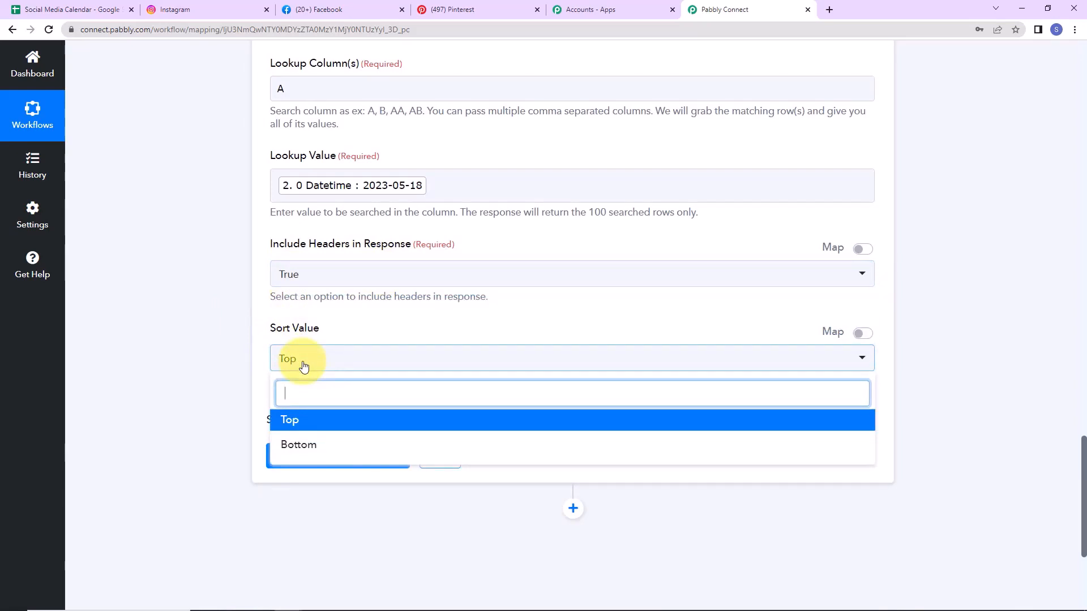
{"action": "left_click", "coordinate": [285, 419]}
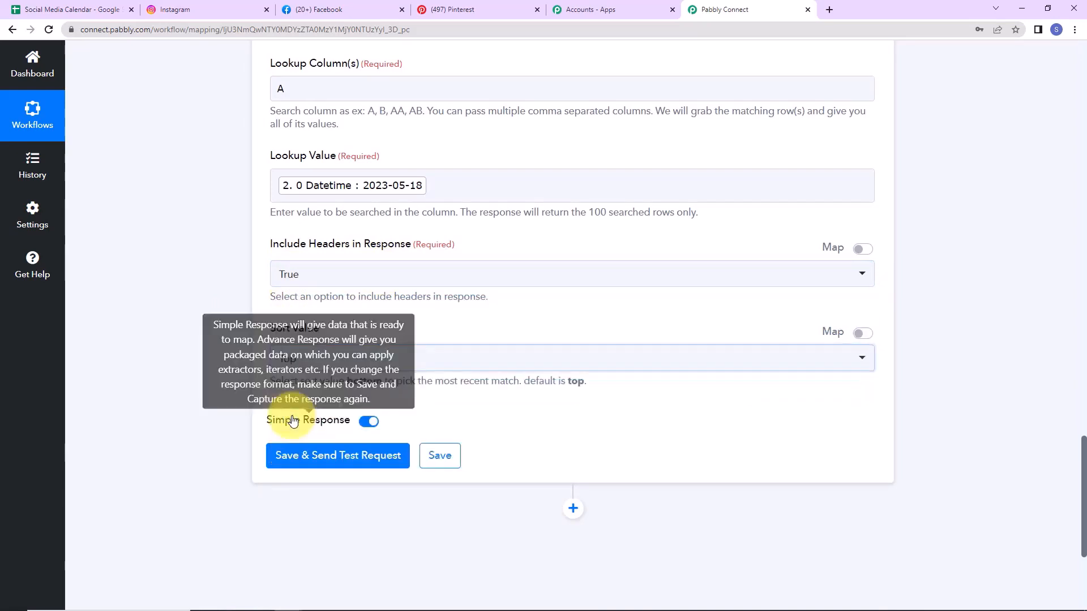
Step: Save and test the lookup, returning row 2 with 2023-05-18, 12:45:00 and its caption
{"action": "left_click", "coordinate": [282, 454]}
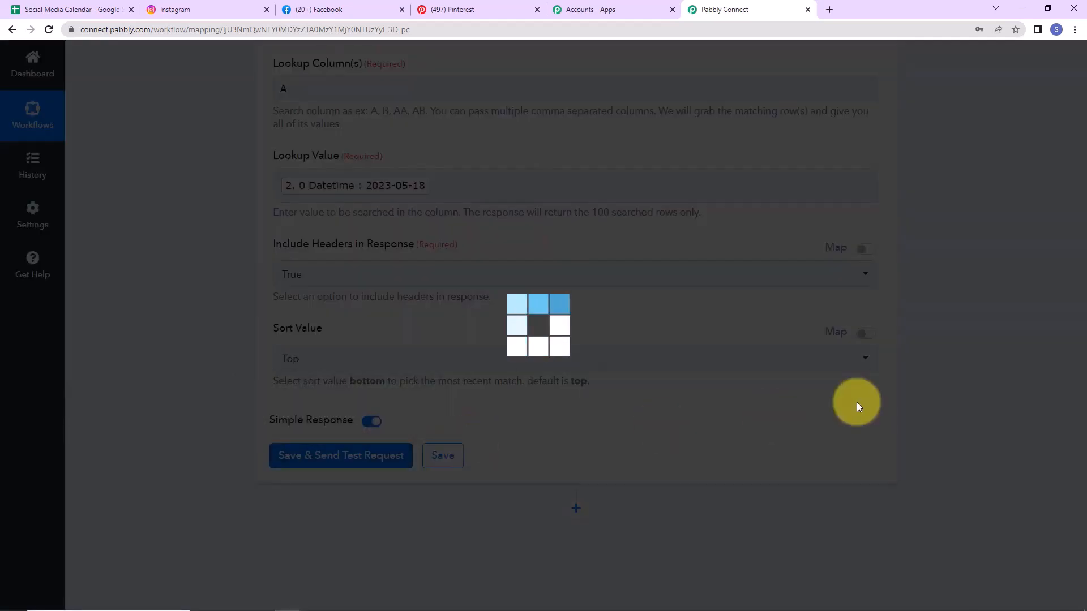
{"action": "scroll", "coordinate": [959, 386], "scroll_direction": "down", "scroll_amount": 5}
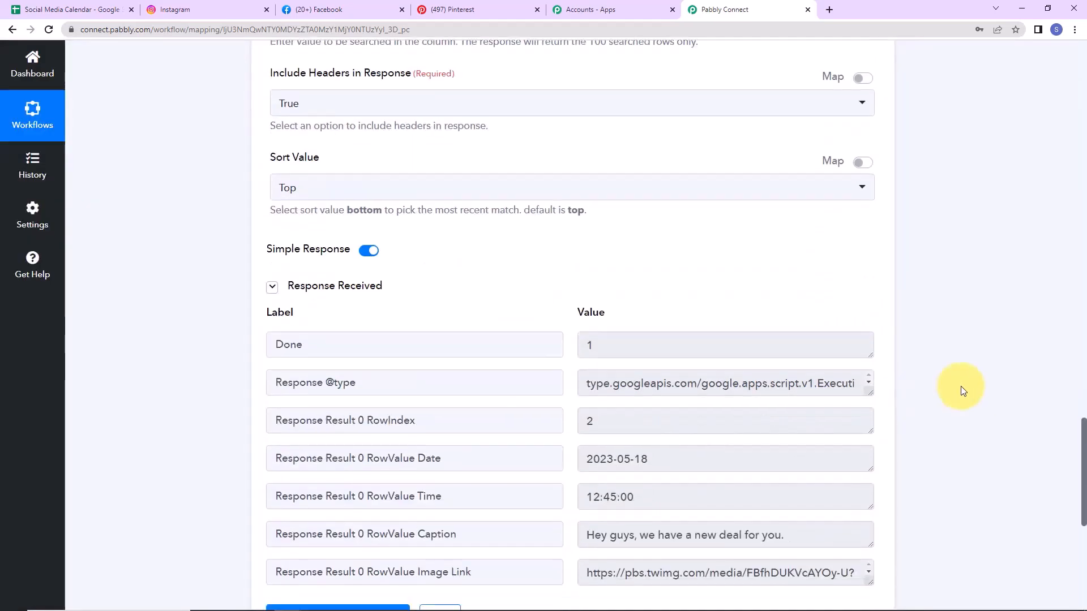
{"action": "scroll", "coordinate": [828, 391], "scroll_direction": "down", "scroll_amount": 2}
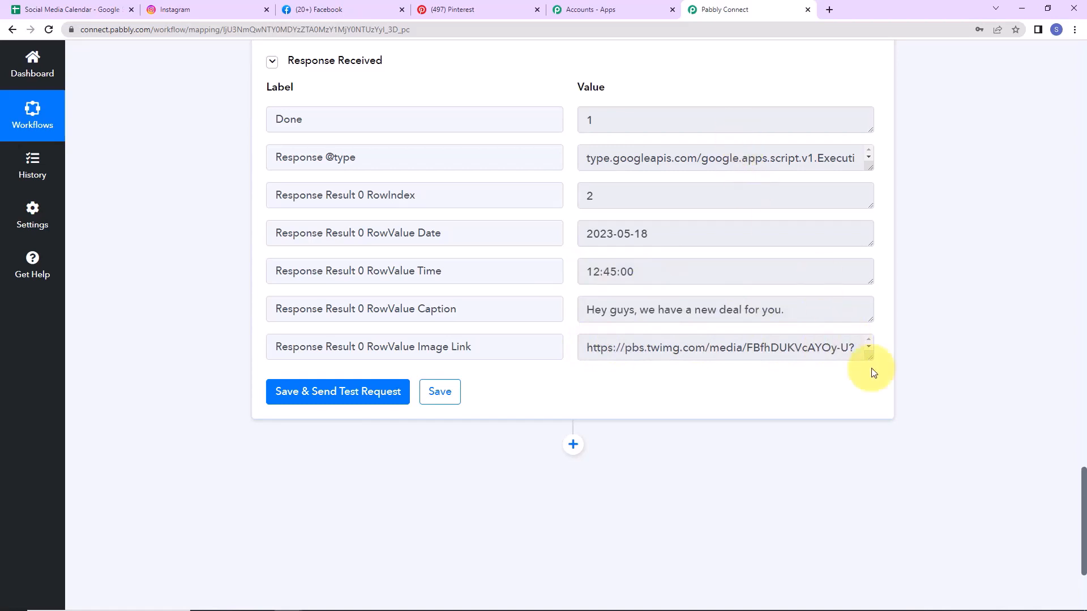
{"action": "scroll", "coordinate": [874, 354], "scroll_direction": "down", "scroll_amount": 2}
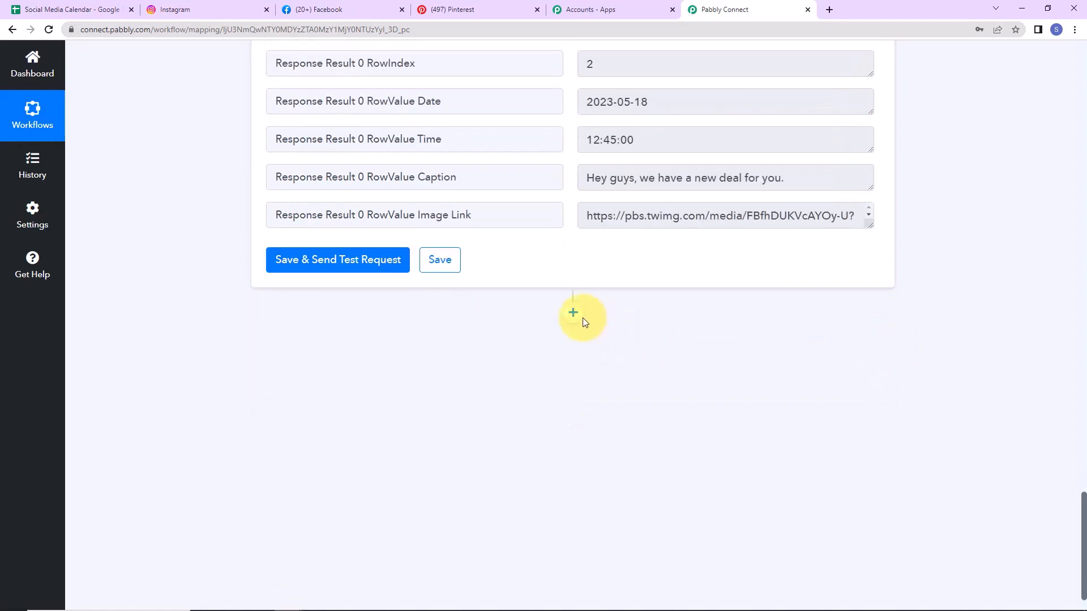
Step: Add a Delay by Pabbly action after the lookup, set to Delay Until
{"action": "left_click", "coordinate": [573, 313]}
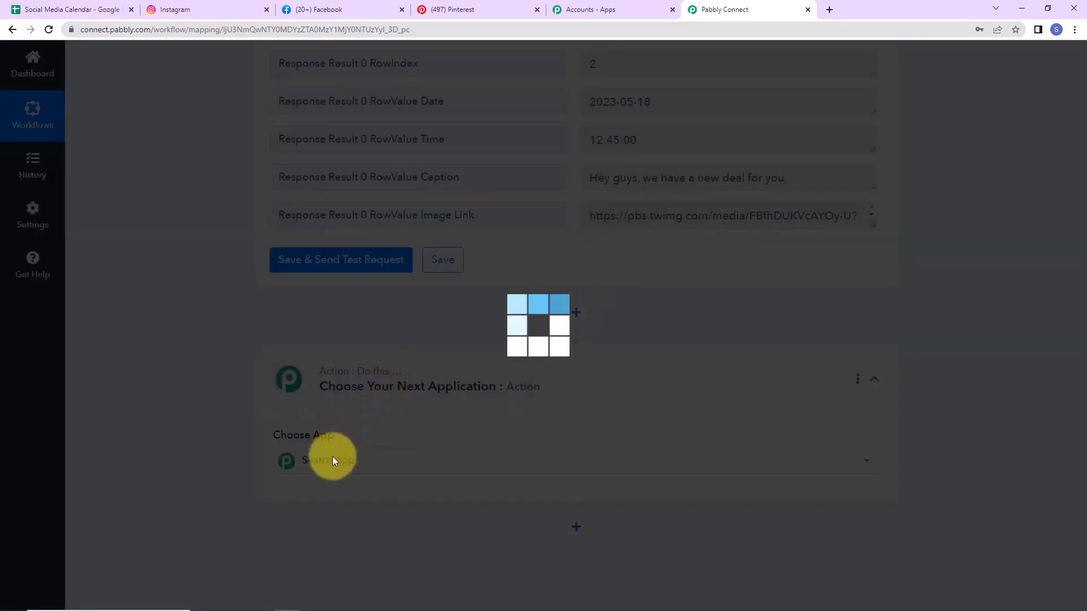
{"action": "type", "text": "del"}
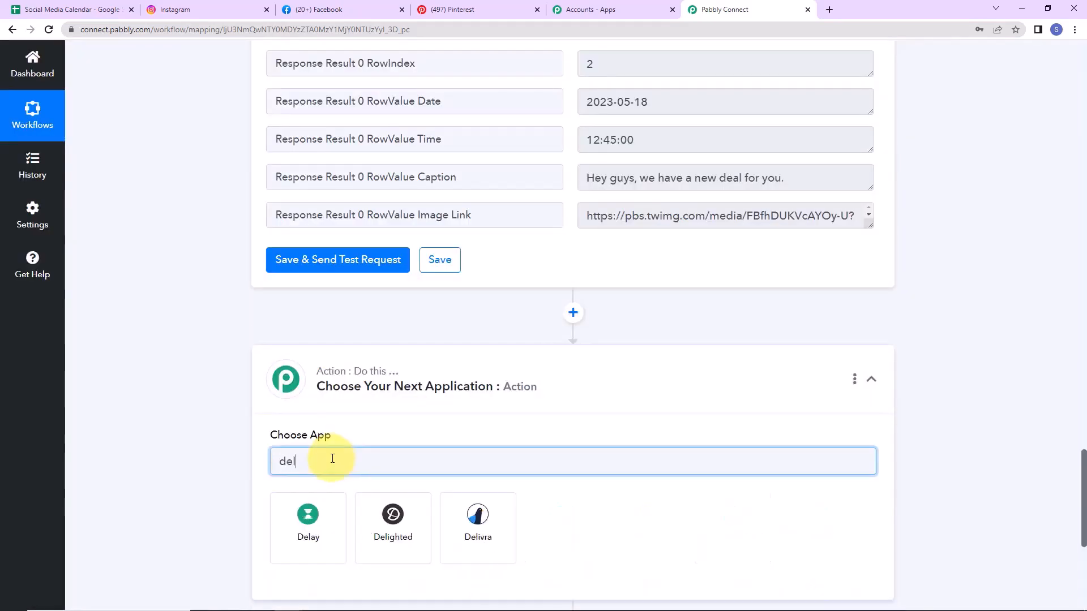
{"action": "left_click", "coordinate": [320, 516]}
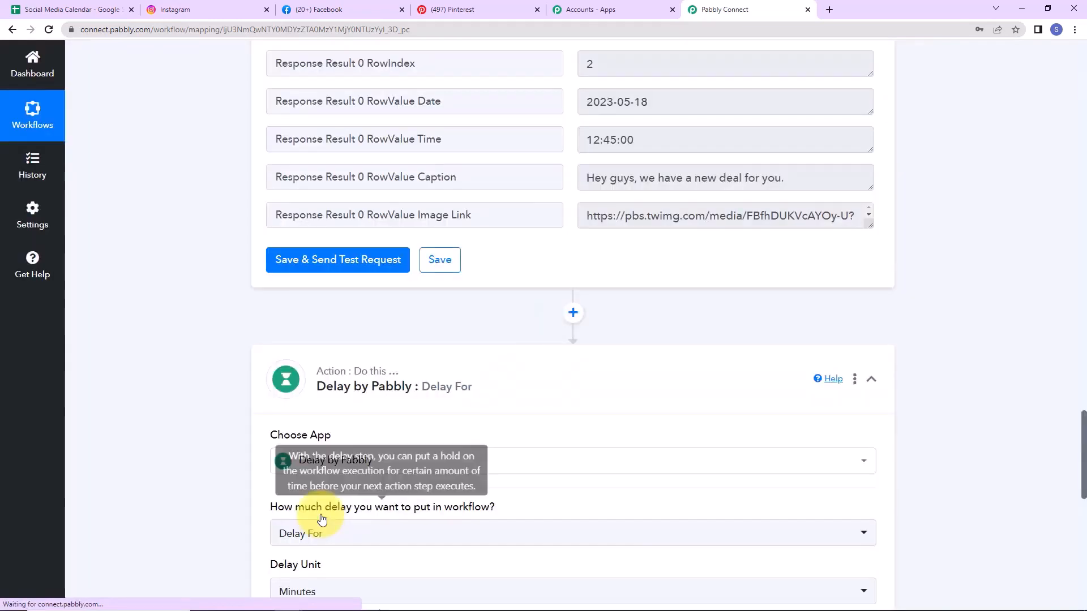
{"action": "scroll", "coordinate": [725, 429], "scroll_direction": "down", "scroll_amount": 2}
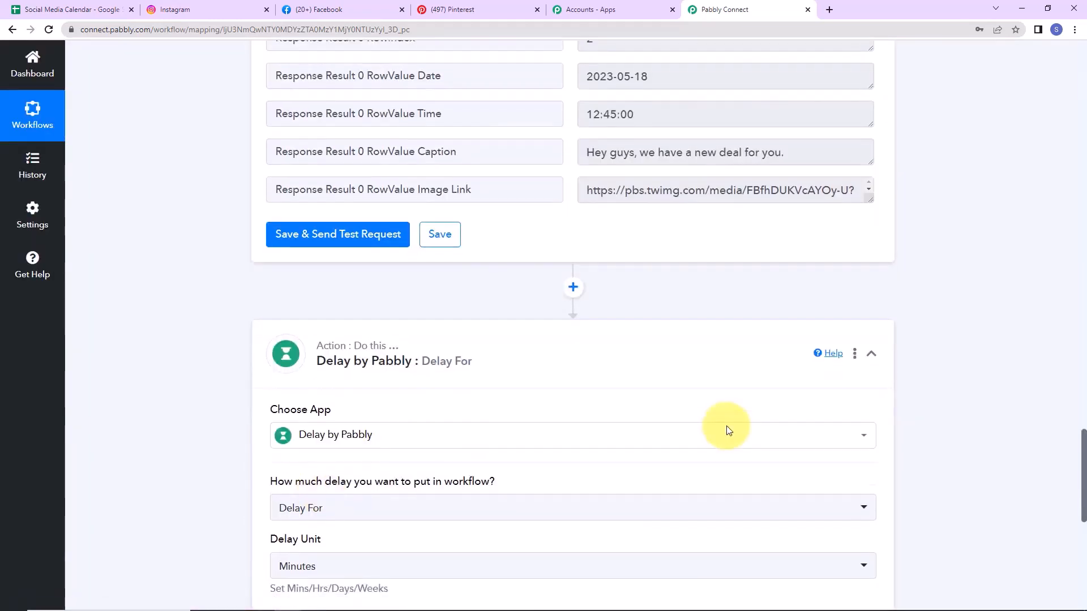
{"action": "left_click", "coordinate": [359, 401]}
{"action": "left_click", "coordinate": [323, 490]}
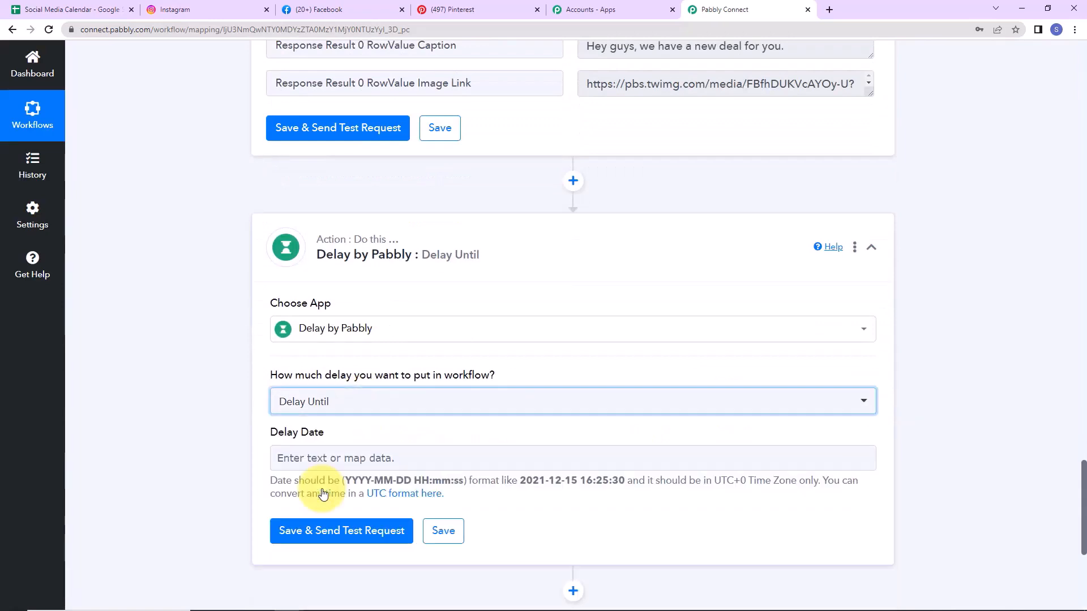
{"action": "scroll", "coordinate": [311, 396], "scroll_direction": "down", "scroll_amount": 2}
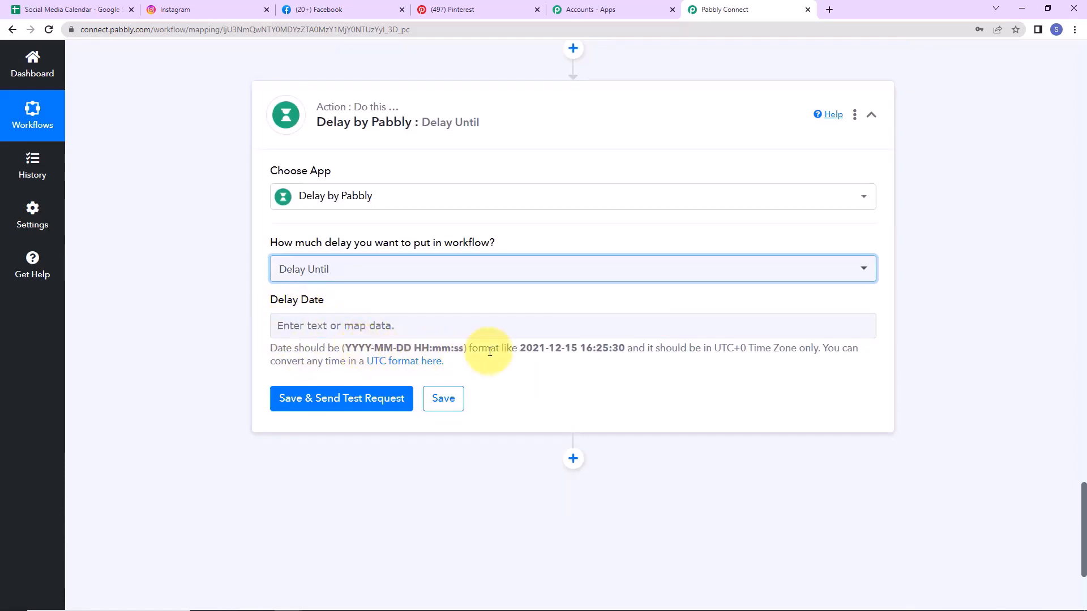
{"action": "left_click_drag", "start_coordinate": [520, 349], "coordinate": [580, 351]}
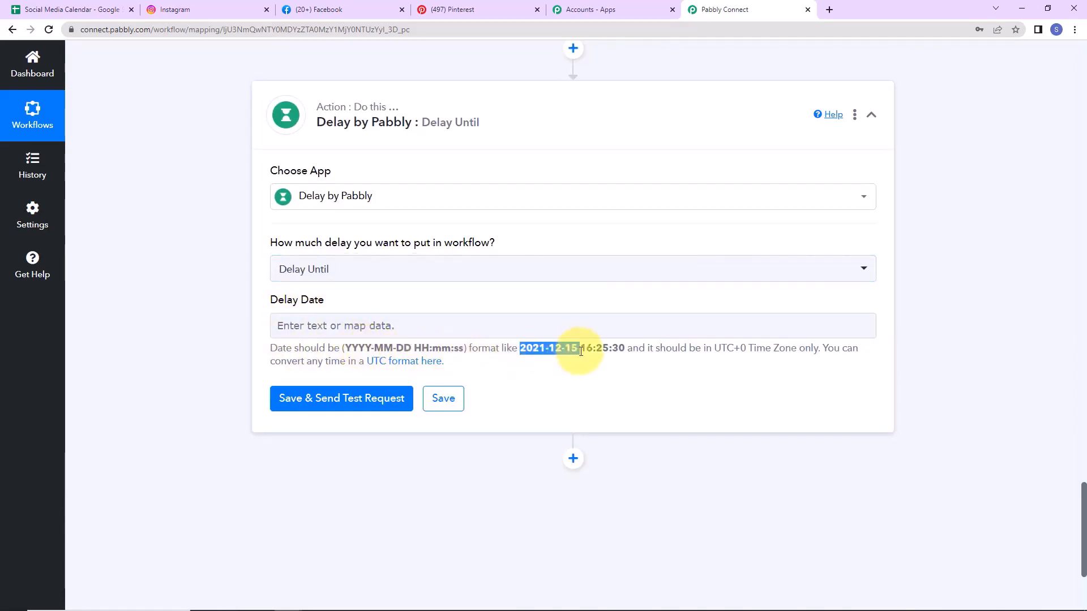
{"action": "left_click", "coordinate": [344, 324]}
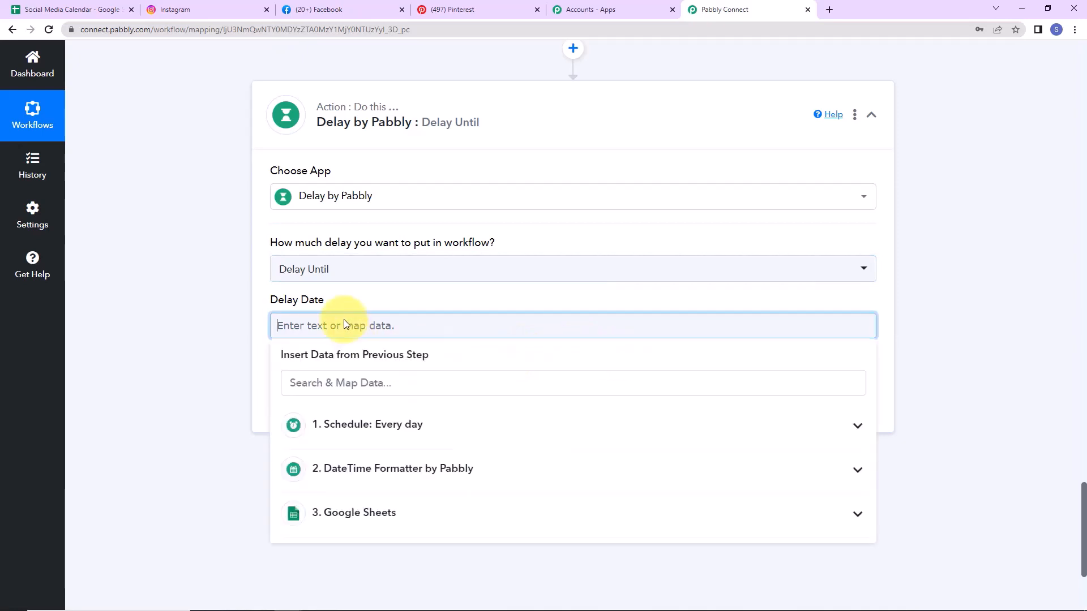
{"action": "left_click", "coordinate": [348, 514]}
{"action": "scroll", "coordinate": [549, 510], "scroll_direction": "down", "scroll_amount": 3}
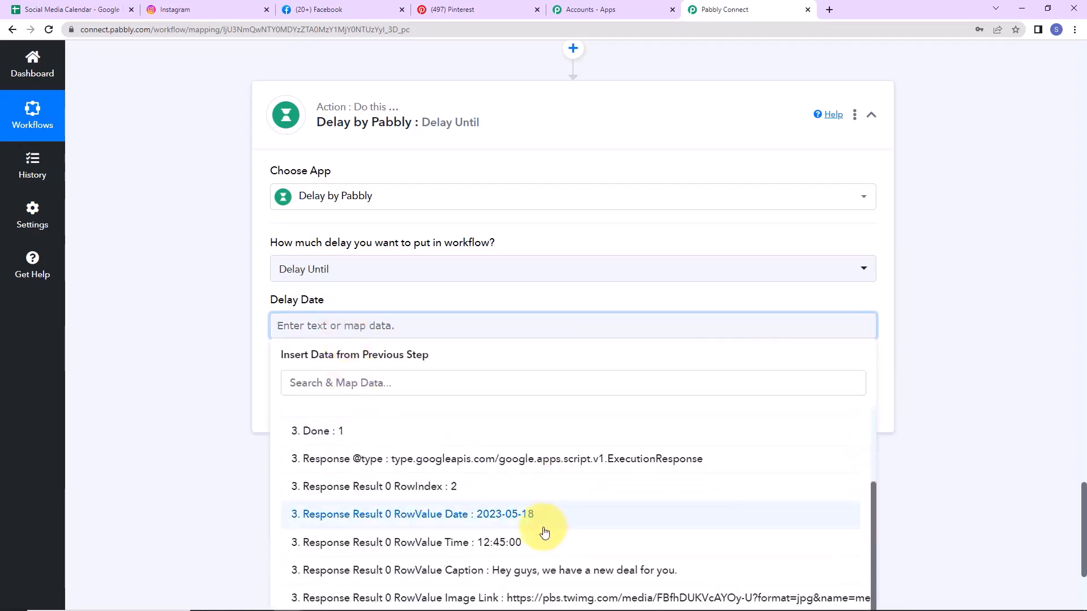
{"action": "left_click", "coordinate": [390, 516]}
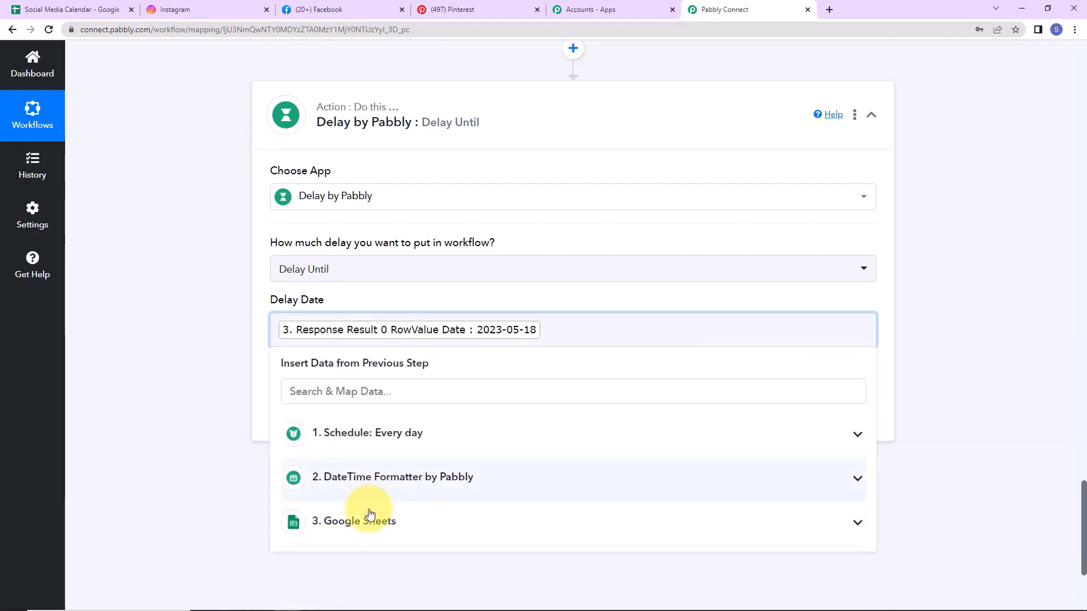
{"action": "left_click", "coordinate": [390, 521]}
{"action": "scroll", "coordinate": [498, 532], "scroll_direction": "down", "scroll_amount": 3}
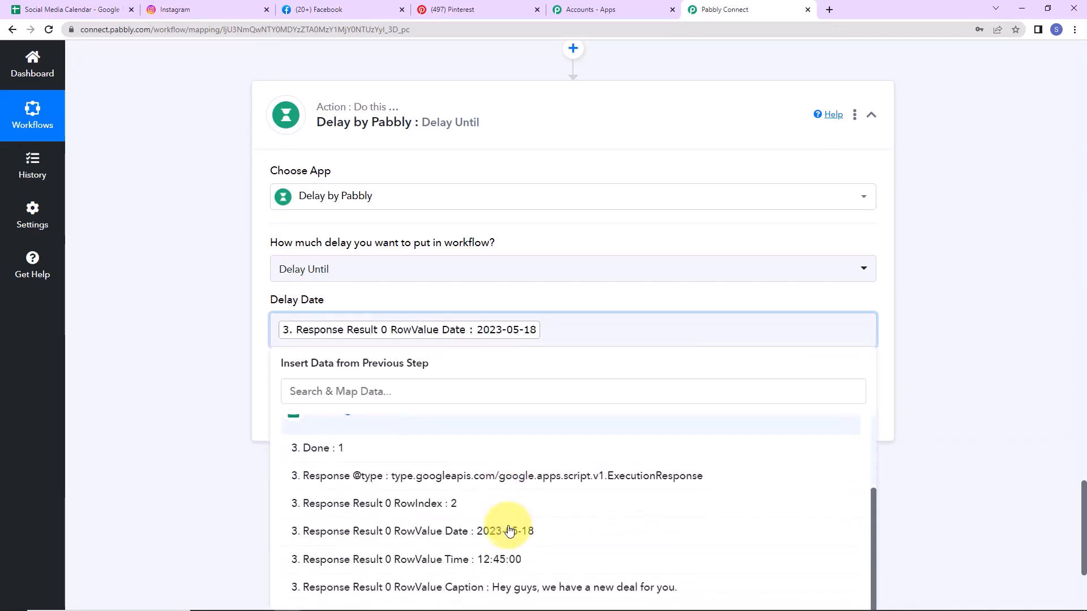
{"action": "left_click", "coordinate": [478, 560]}
{"action": "left_click", "coordinate": [211, 389]}
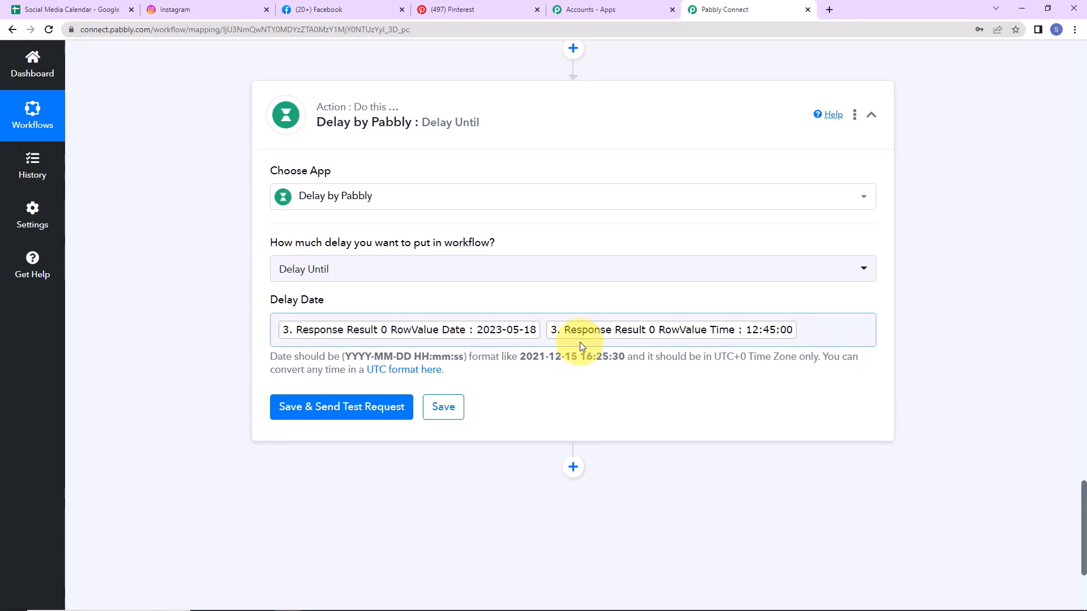
{"action": "left_click", "coordinate": [364, 405]}
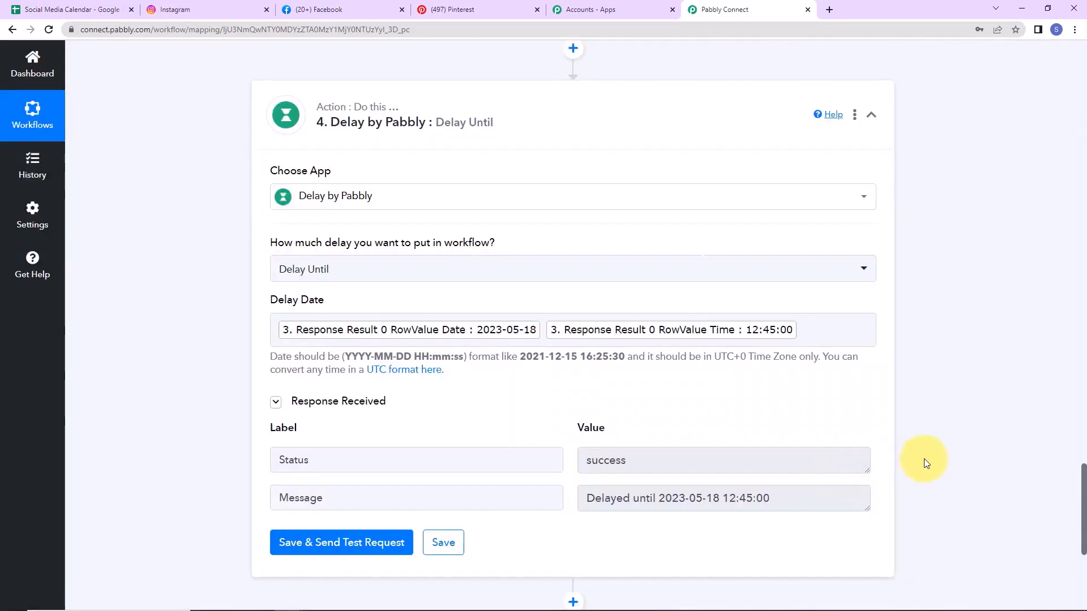
{"action": "scroll", "coordinate": [924, 458], "scroll_direction": "down", "scroll_amount": 2}
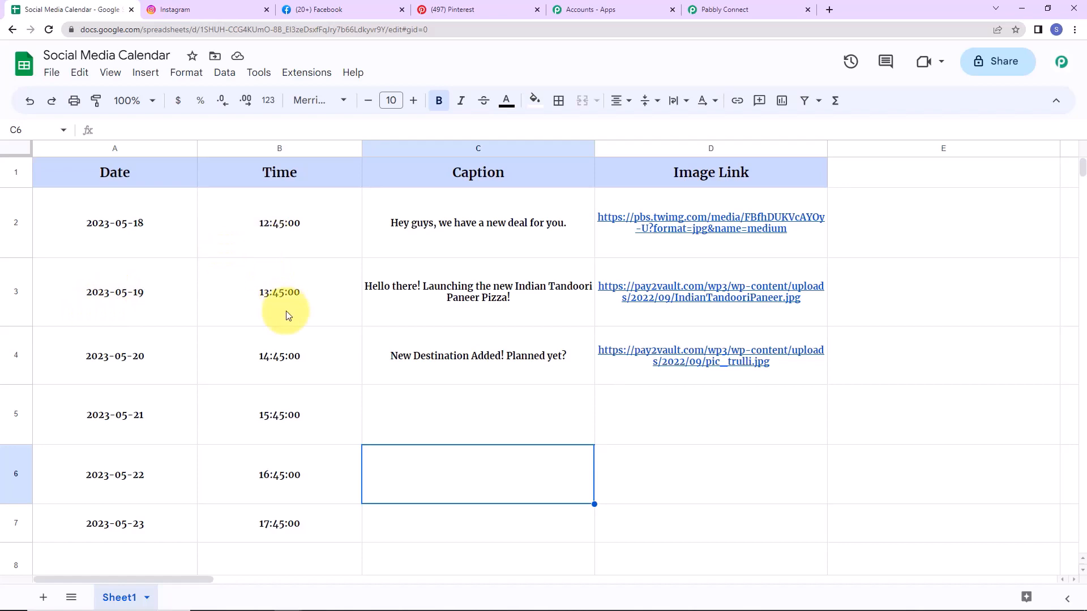
Step: Check the rows in the Social Media Calendar sheet, then add a new action below the Delay step
{"action": "left_click", "coordinate": [722, 9]}
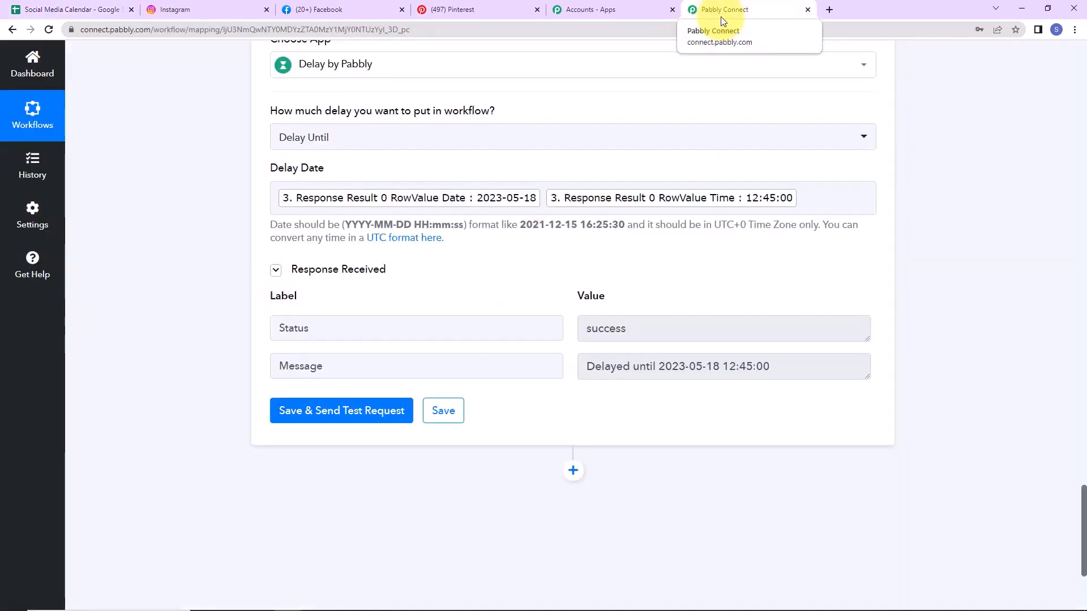
{"action": "left_click", "coordinate": [43, 13]}
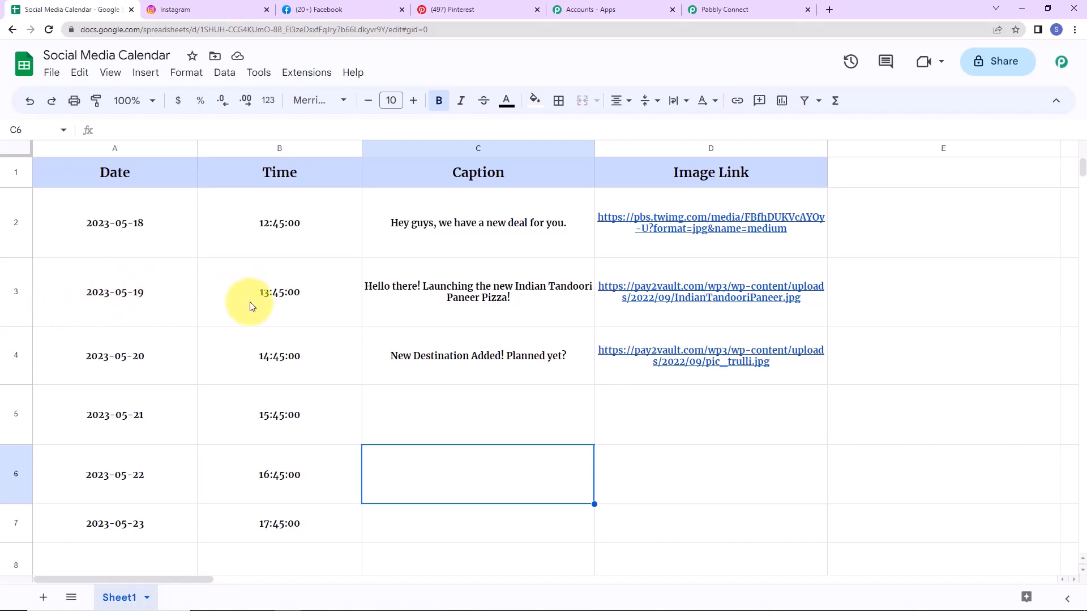
{"action": "left_click", "coordinate": [747, 12]}
{"action": "scroll", "coordinate": [572, 369], "scroll_direction": "down", "scroll_amount": 4}
{"action": "left_click", "coordinate": [572, 264]}
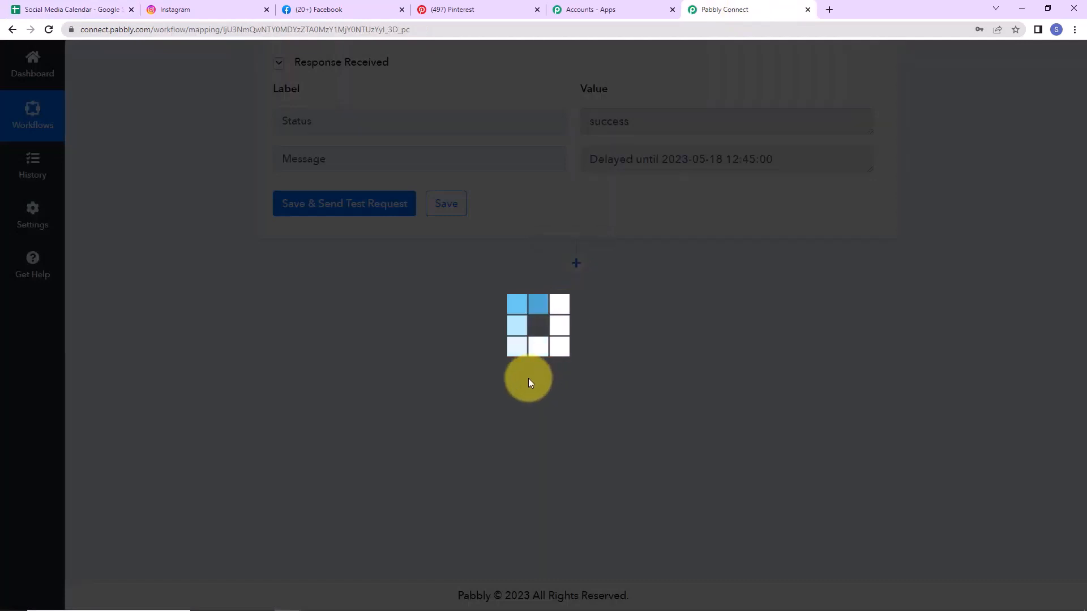
Step: Add a Filter by Pabbly step passing only if RowValue Date exists; the test returns Condition is true
{"action": "left_click", "coordinate": [340, 419]}
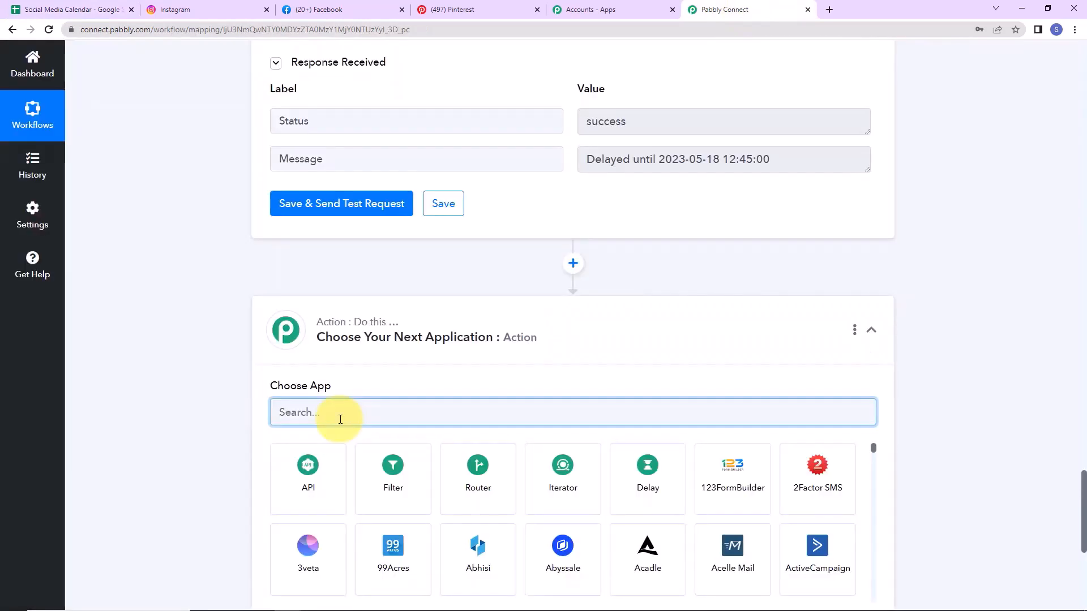
{"action": "left_click", "coordinate": [368, 483]}
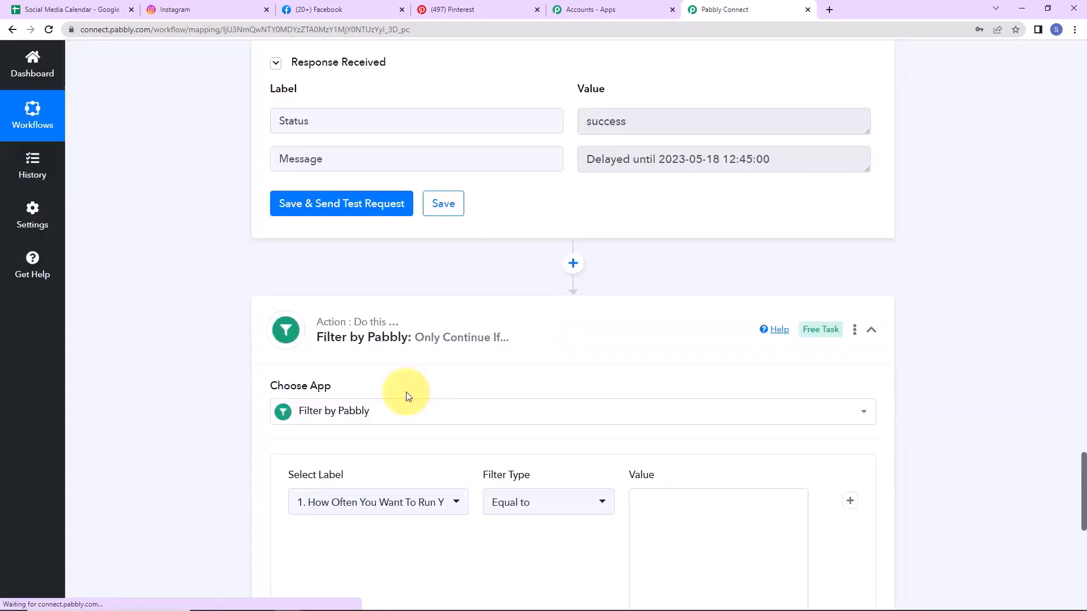
{"action": "scroll", "coordinate": [406, 392], "scroll_direction": "down", "scroll_amount": 5}
{"action": "left_click", "coordinate": [449, 237]}
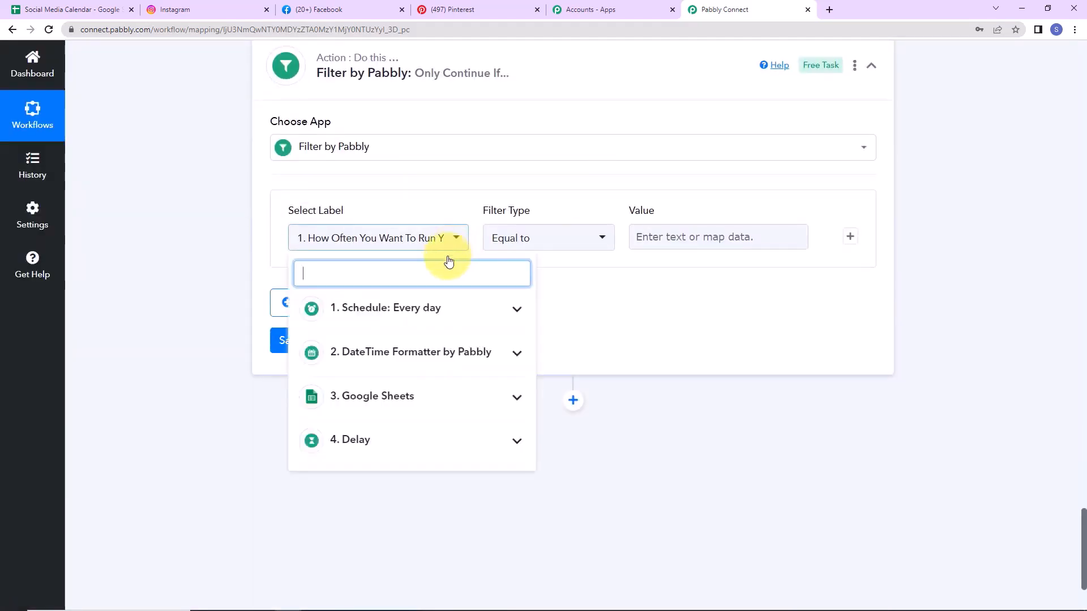
{"action": "left_click", "coordinate": [374, 402]}
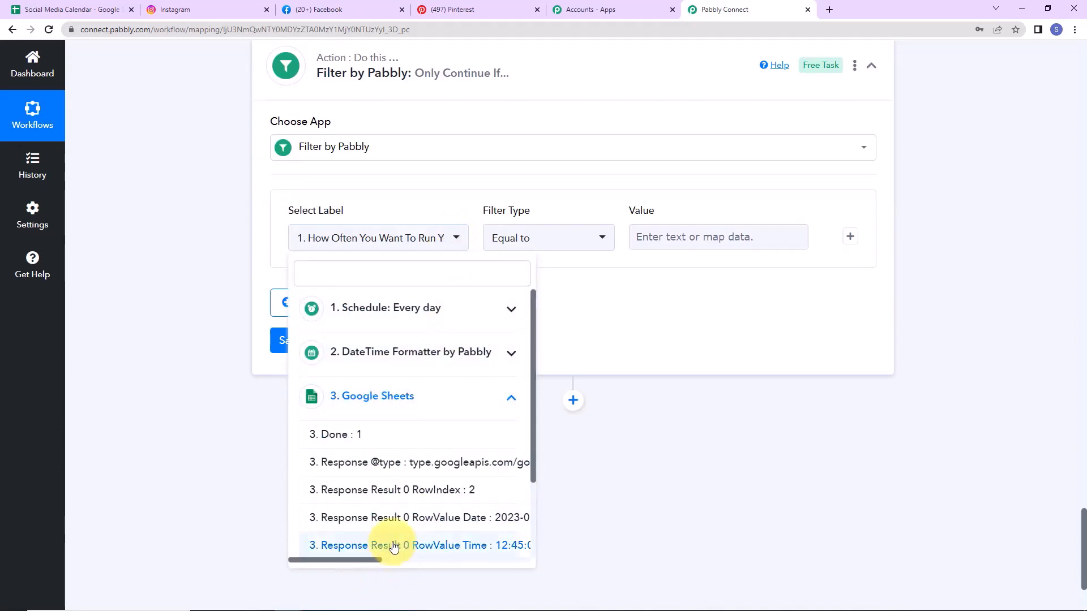
{"action": "left_click", "coordinate": [396, 517]}
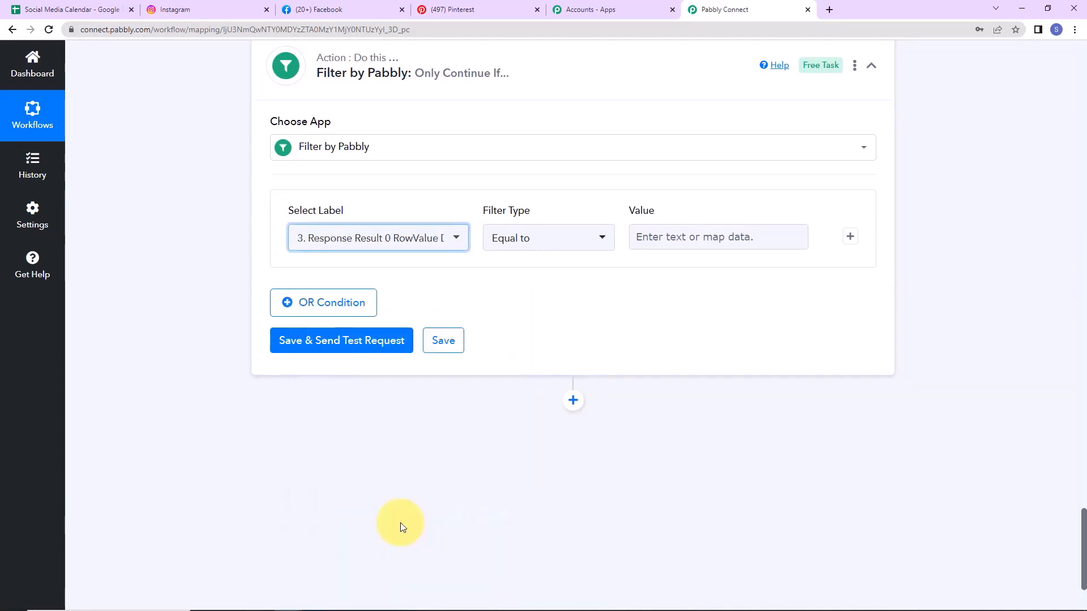
{"action": "left_click", "coordinate": [592, 241]}
{"action": "left_click", "coordinate": [532, 405]}
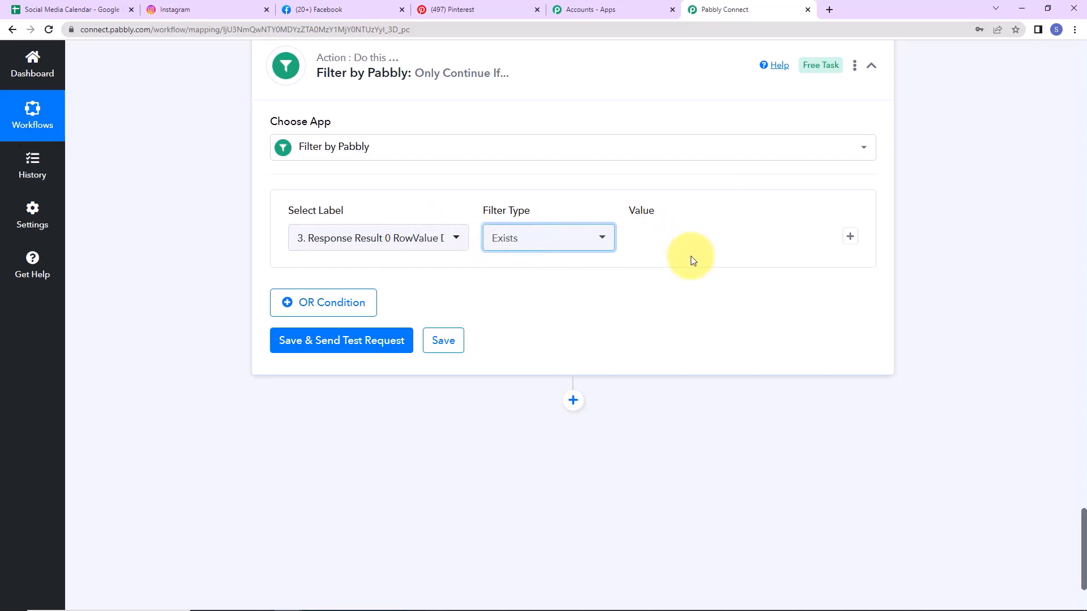
{"action": "left_click", "coordinate": [341, 341]}
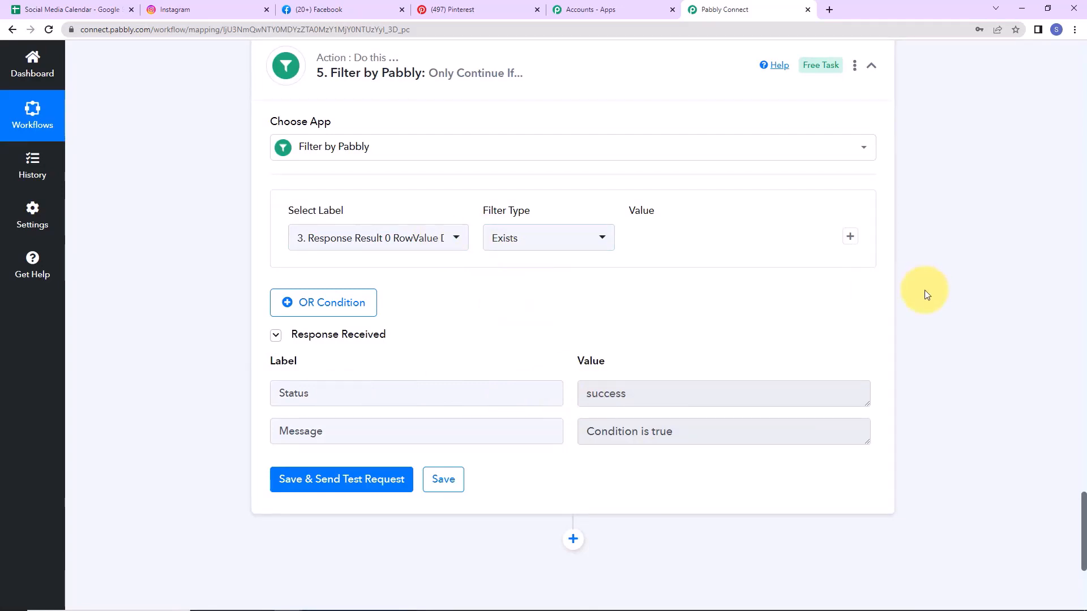
{"action": "scroll", "coordinate": [926, 295], "scroll_direction": "down", "scroll_amount": 5}
{"action": "scroll", "coordinate": [927, 295], "scroll_direction": "down", "scroll_amount": 1}
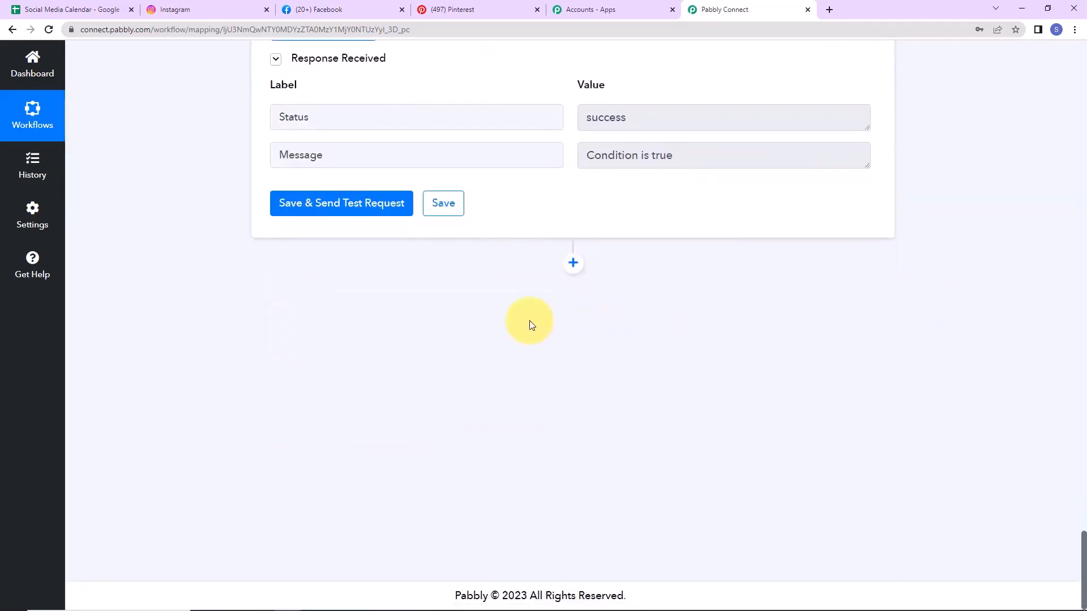
Step: Add an Instagram for Business step with the Publish Photo action after the filter
{"action": "left_click", "coordinate": [571, 263]}
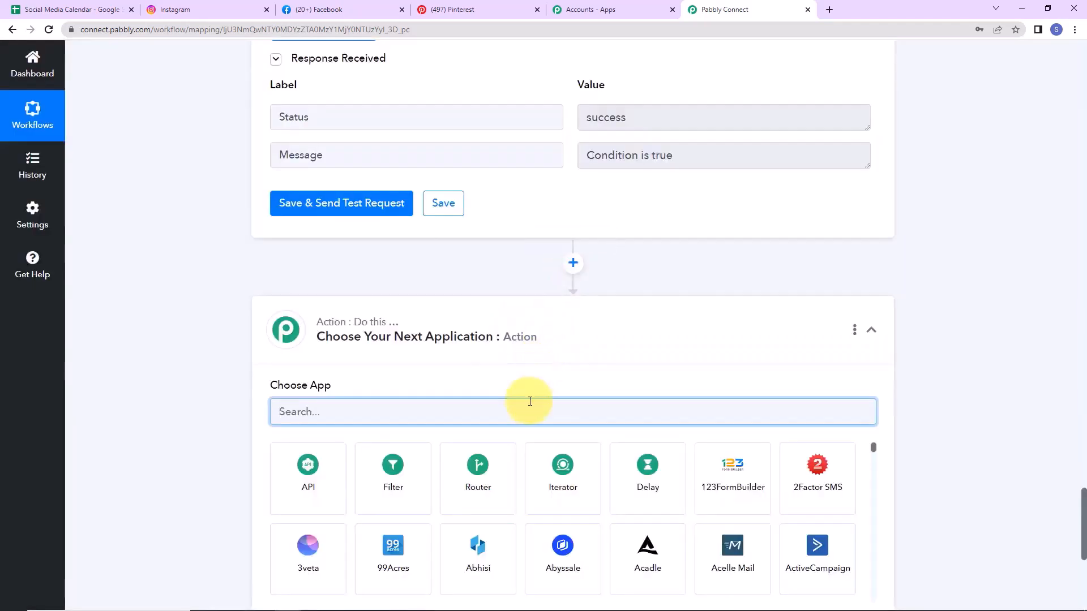
{"action": "type", "text": "insta"}
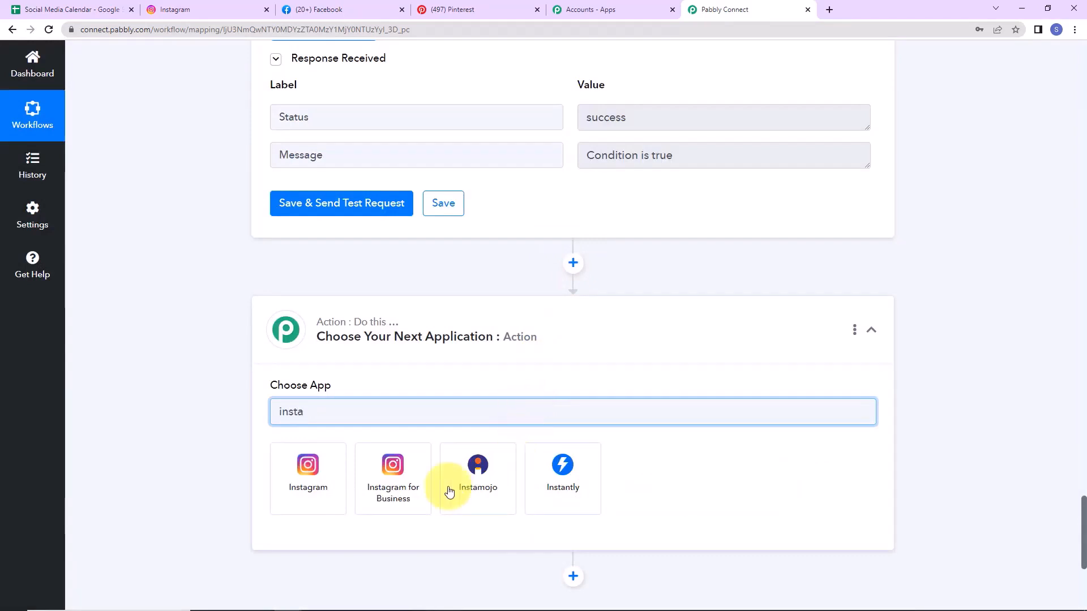
{"action": "left_click", "coordinate": [418, 486]}
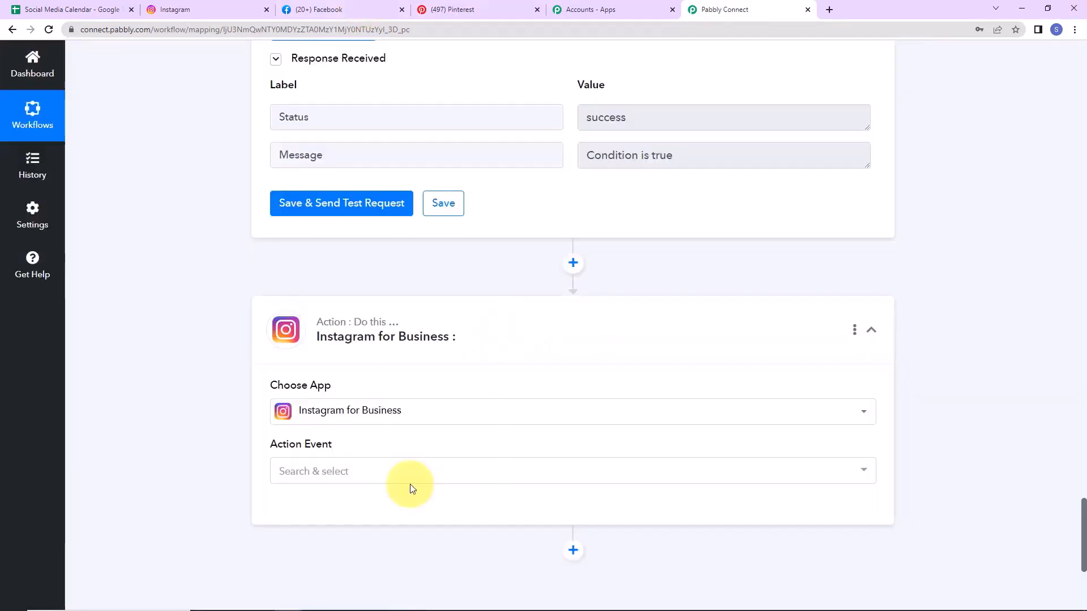
{"action": "left_click", "coordinate": [314, 210]}
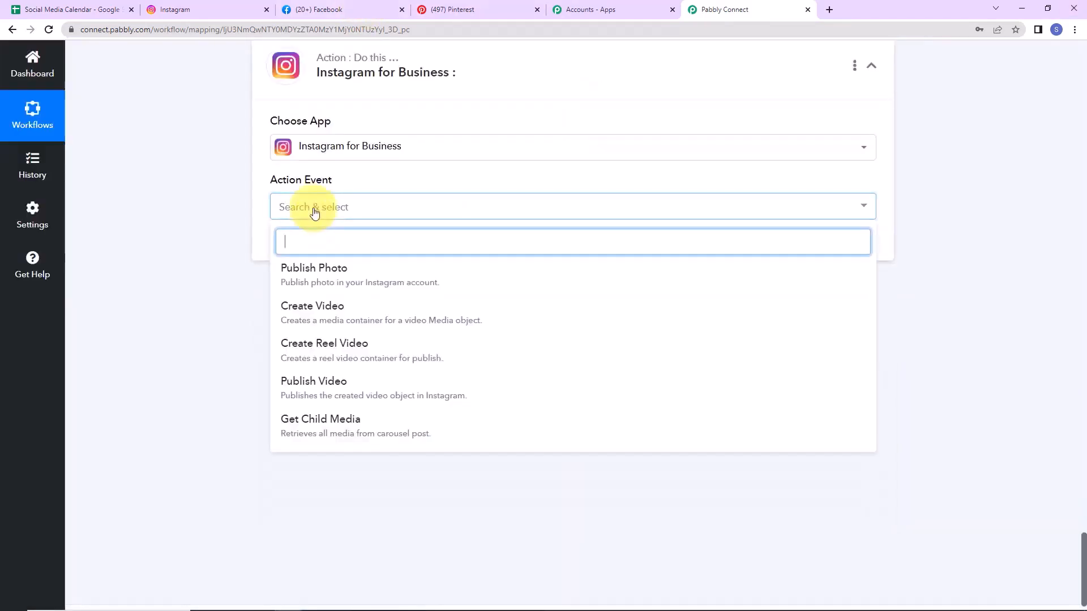
{"action": "left_click", "coordinate": [320, 269]}
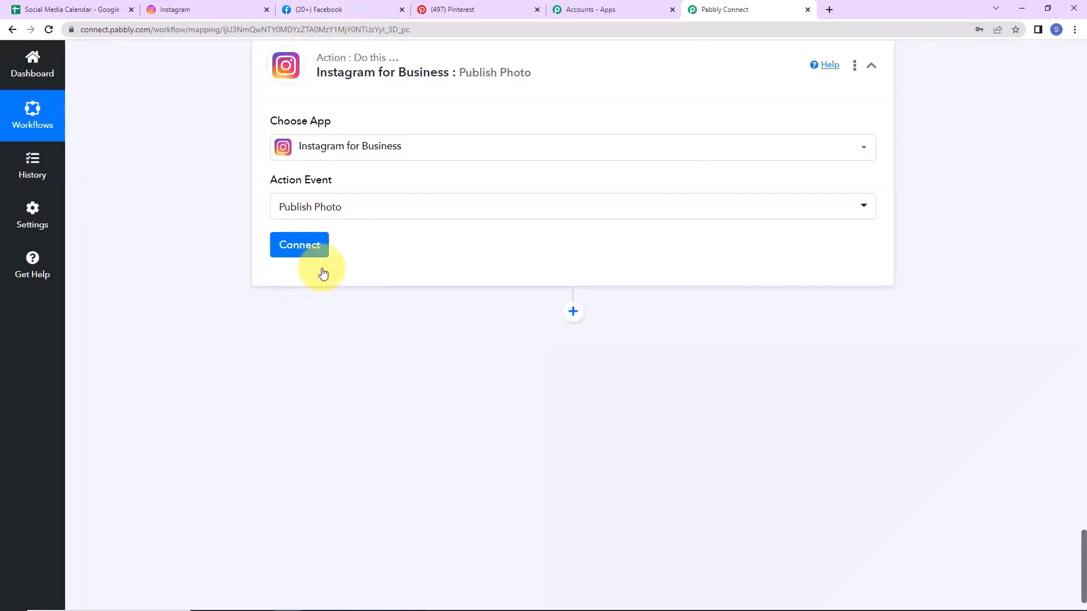
Step: Connect the Instagram step through a new, authorised Instagram for Business connection
{"action": "left_click", "coordinate": [305, 246]}
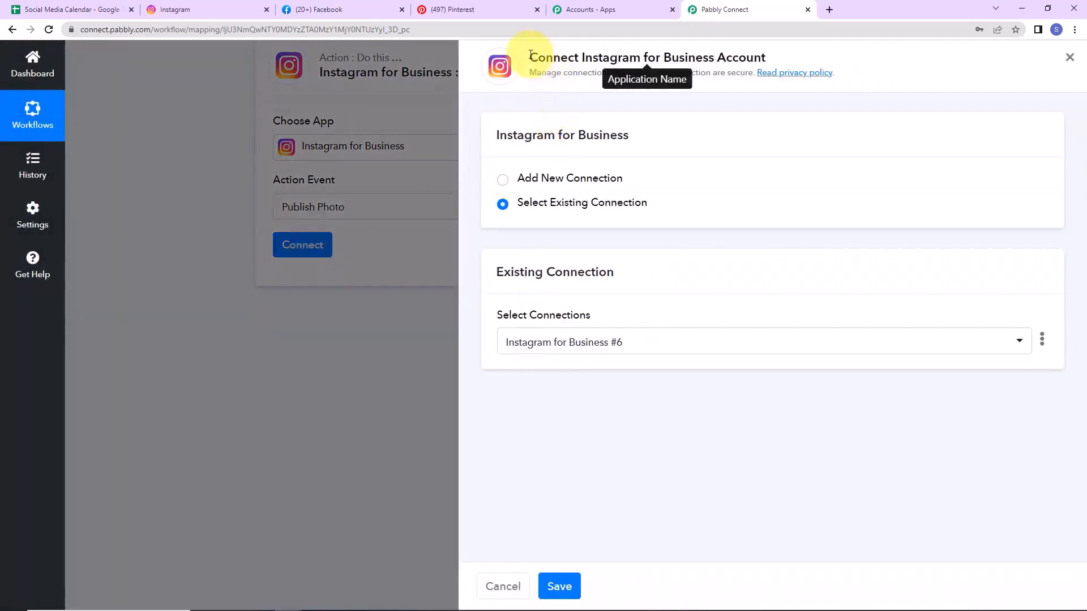
{"action": "left_click_drag", "start_coordinate": [520, 58], "coordinate": [770, 55]}
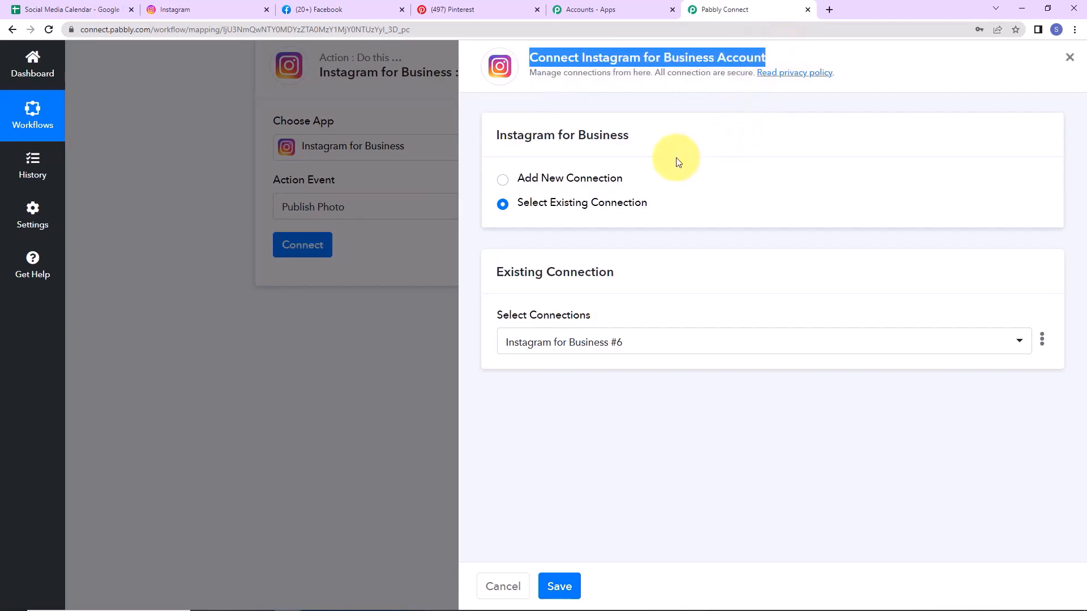
{"action": "left_click", "coordinate": [502, 180]}
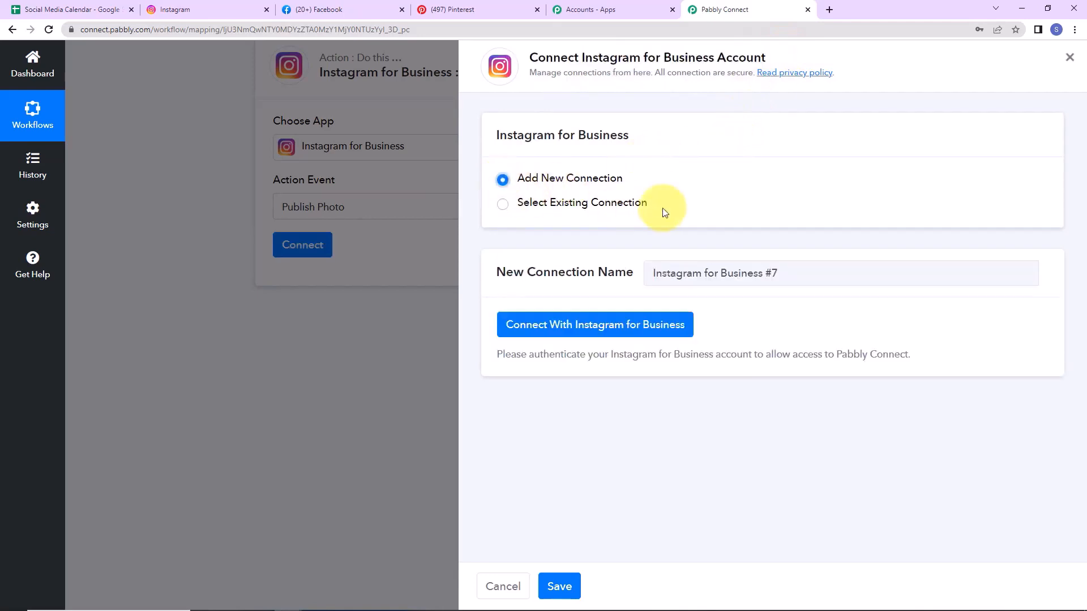
{"action": "left_click", "coordinate": [595, 323]}
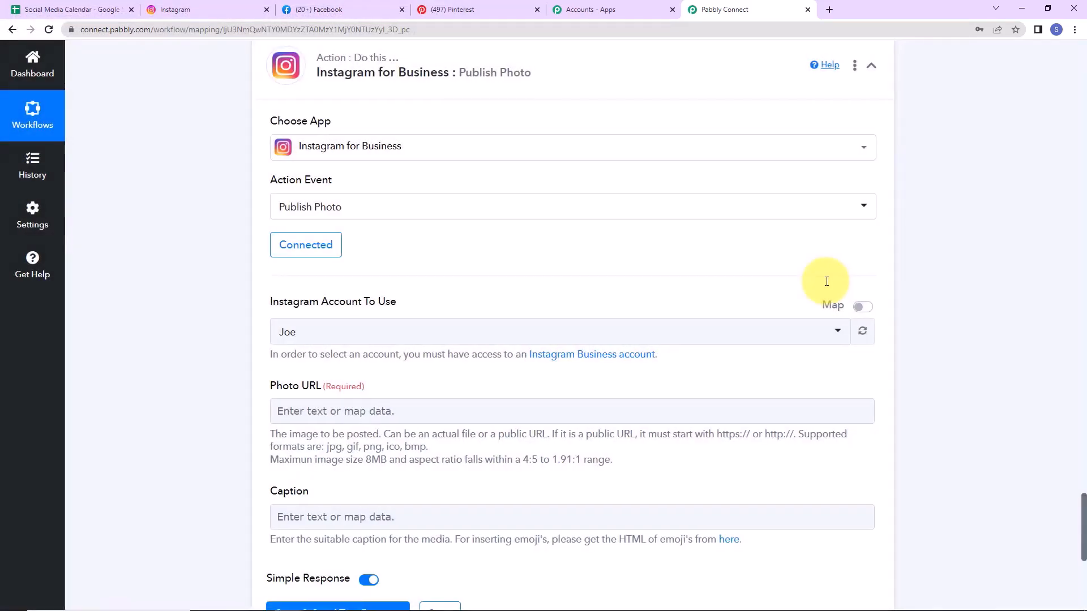
Step: Map the Google Sheets Image Link into the Instagram step's Photo URL
{"action": "scroll", "coordinate": [572, 262], "scroll_direction": "down", "scroll_amount": 3}
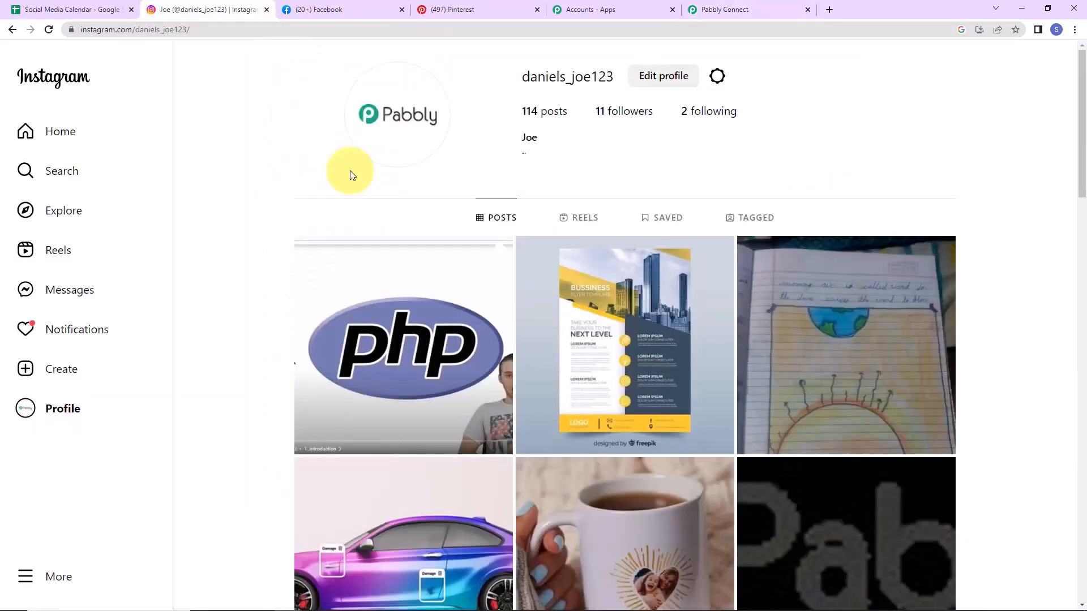
{"action": "left_click", "coordinate": [734, 10]}
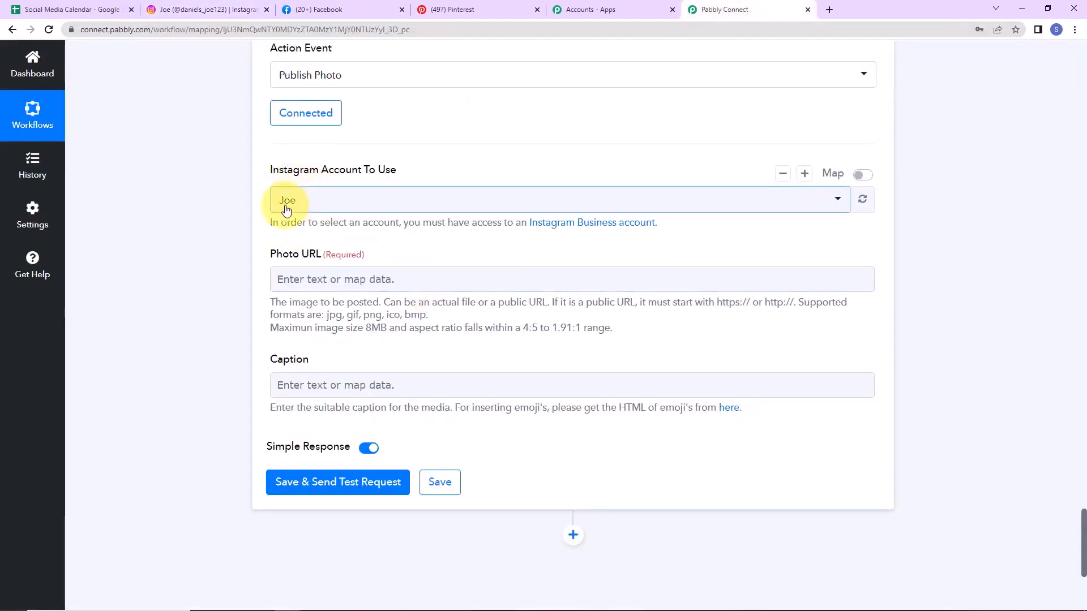
{"action": "scroll", "coordinate": [348, 277], "scroll_direction": "down", "scroll_amount": 3}
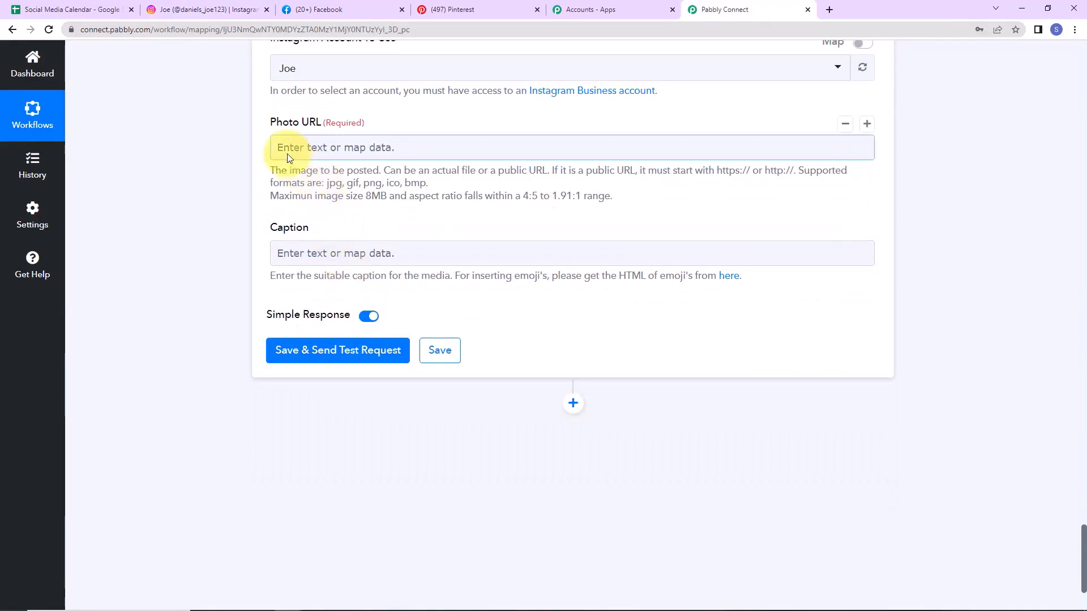
{"action": "left_click", "coordinate": [338, 151]}
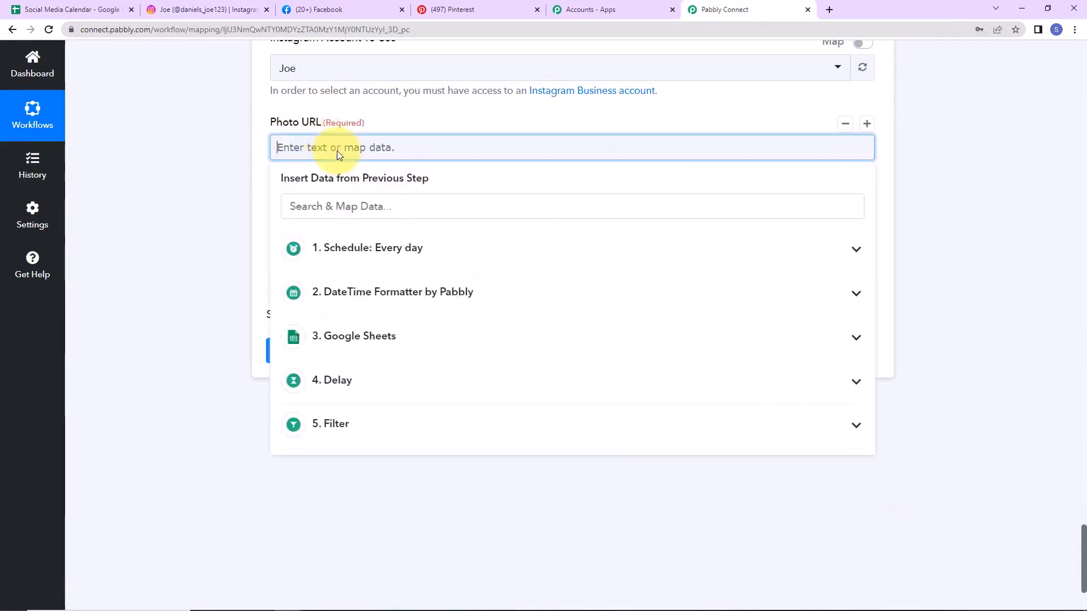
{"action": "left_click", "coordinate": [335, 338]}
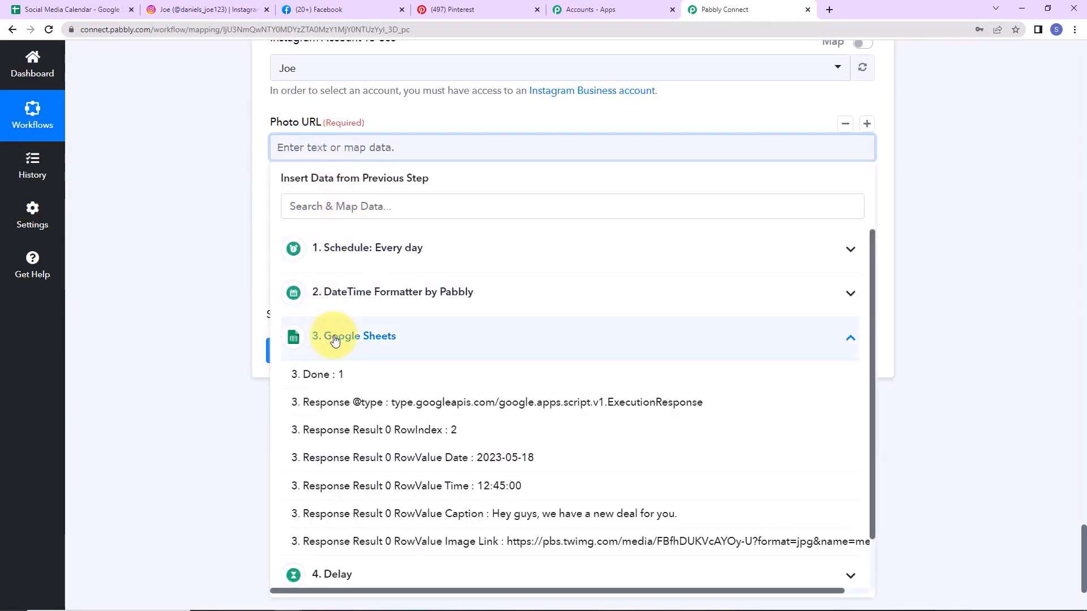
{"action": "left_click", "coordinate": [402, 542]}
{"action": "left_click", "coordinate": [149, 304]}
{"action": "scroll", "coordinate": [149, 304], "scroll_direction": "down", "scroll_amount": 3}
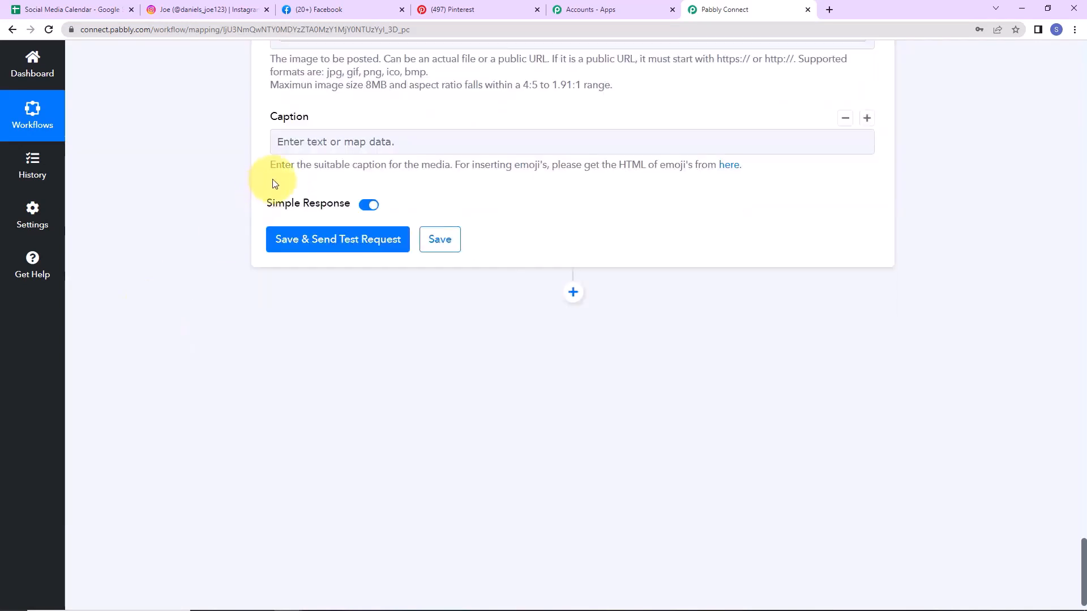
Step: Map the sheet's Caption into the Caption field and send a test post, returning two response IDs
{"action": "left_click", "coordinate": [297, 143]}
{"action": "left_click", "coordinate": [352, 340]}
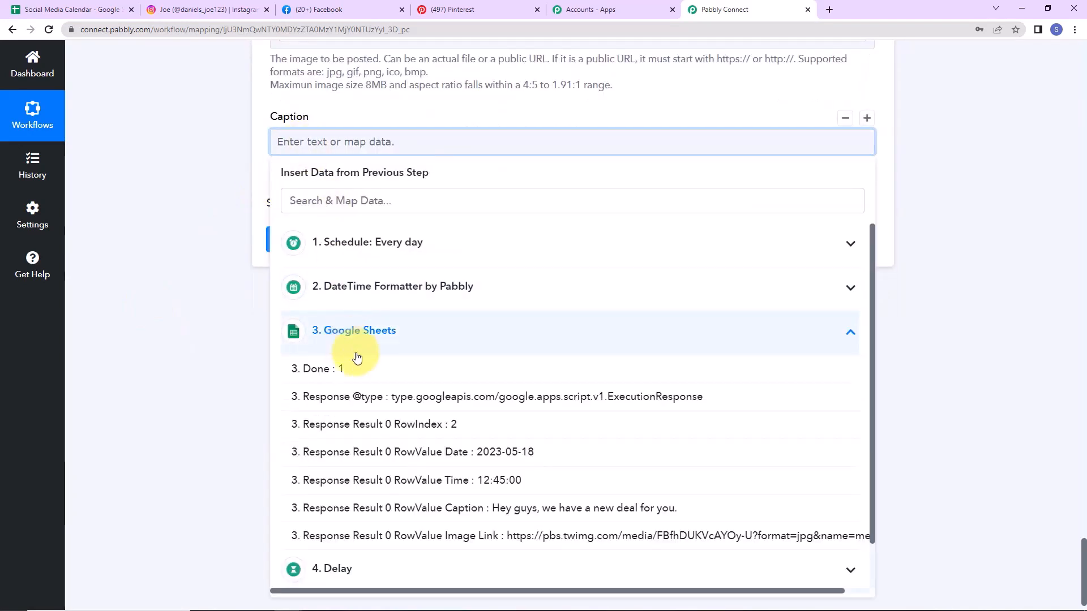
{"action": "left_click", "coordinate": [375, 508]}
{"action": "left_click", "coordinate": [173, 297]}
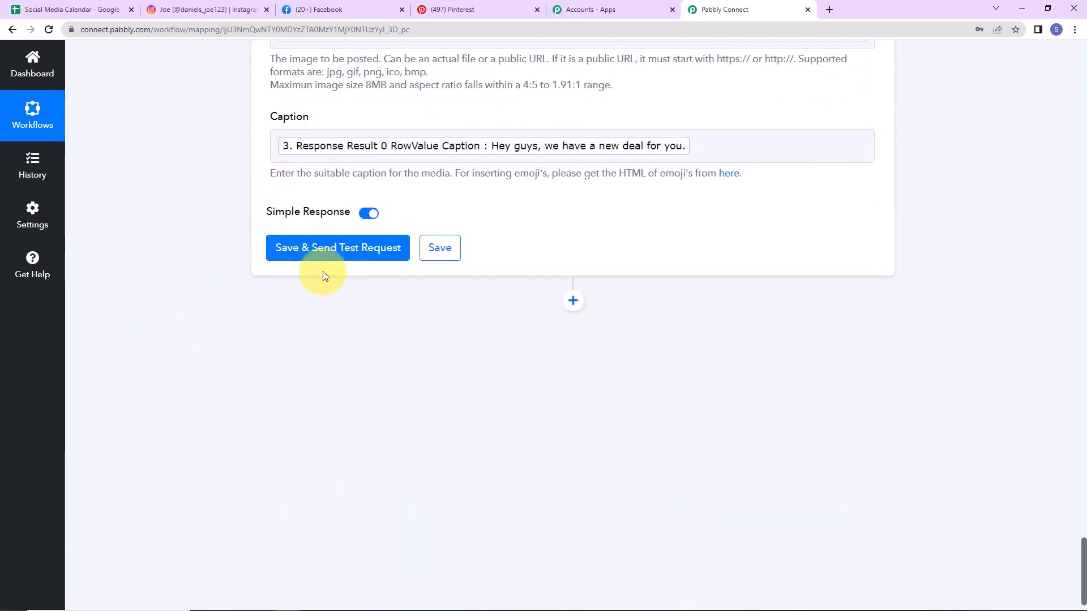
{"action": "left_click", "coordinate": [327, 255]}
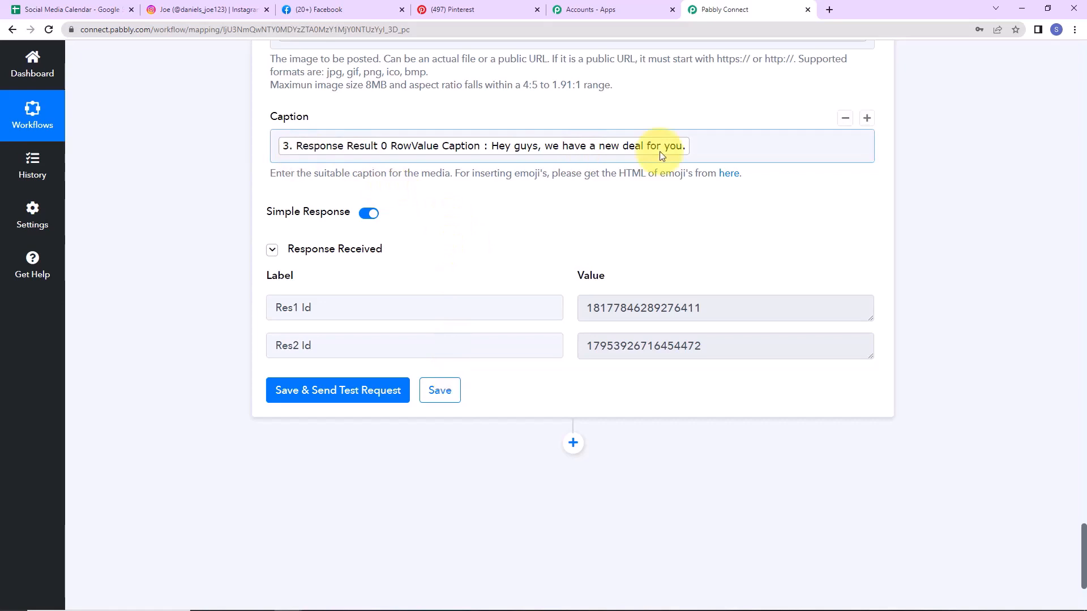
{"action": "left_click", "coordinate": [230, 9]}
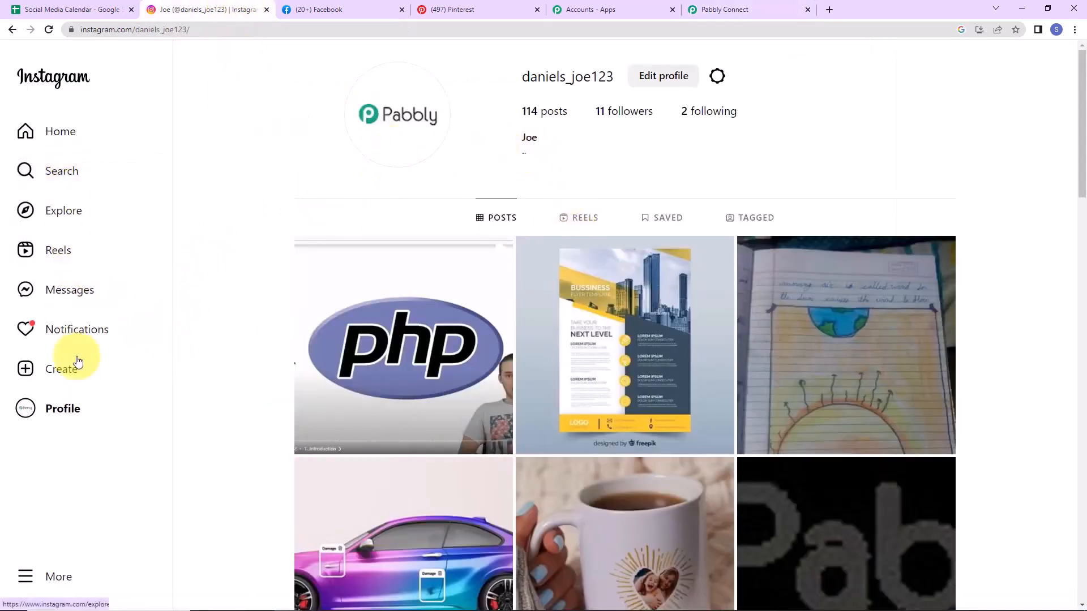
Step: Reload the Instagram profile and confirm the new bottle-photo post captioned 'Hey guys, we have a new deal for you.'
{"action": "left_click", "coordinate": [49, 29]}
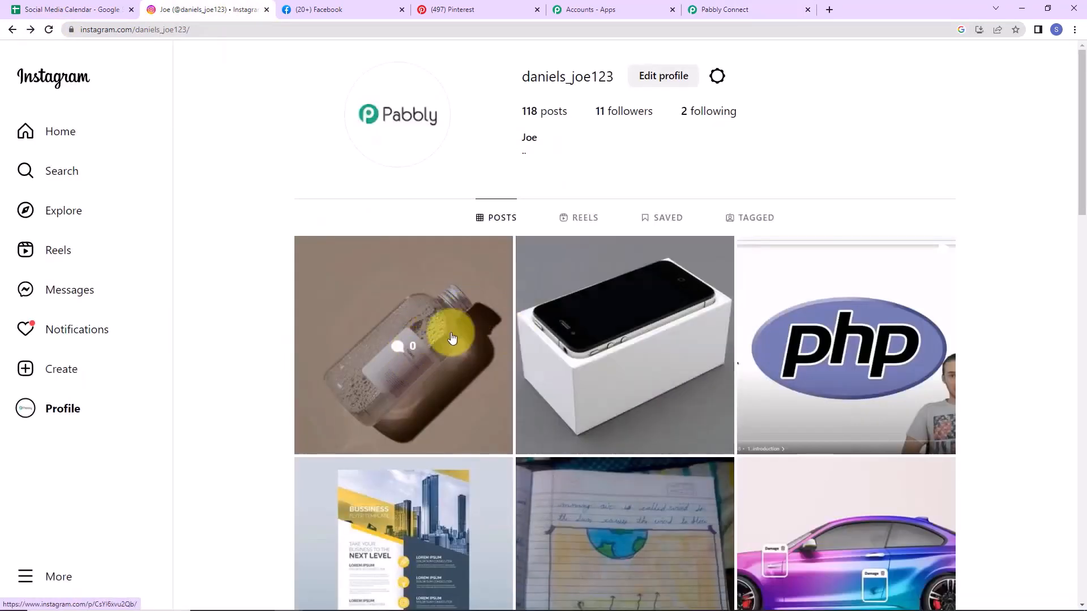
{"action": "left_click", "coordinate": [464, 326]}
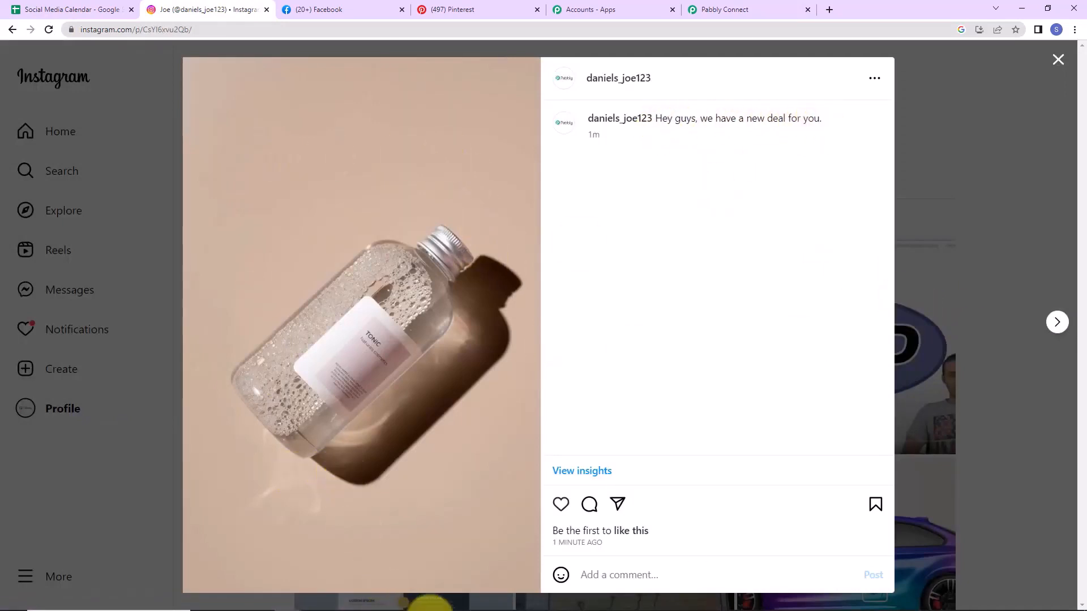
{"action": "left_click", "coordinate": [722, 15]}
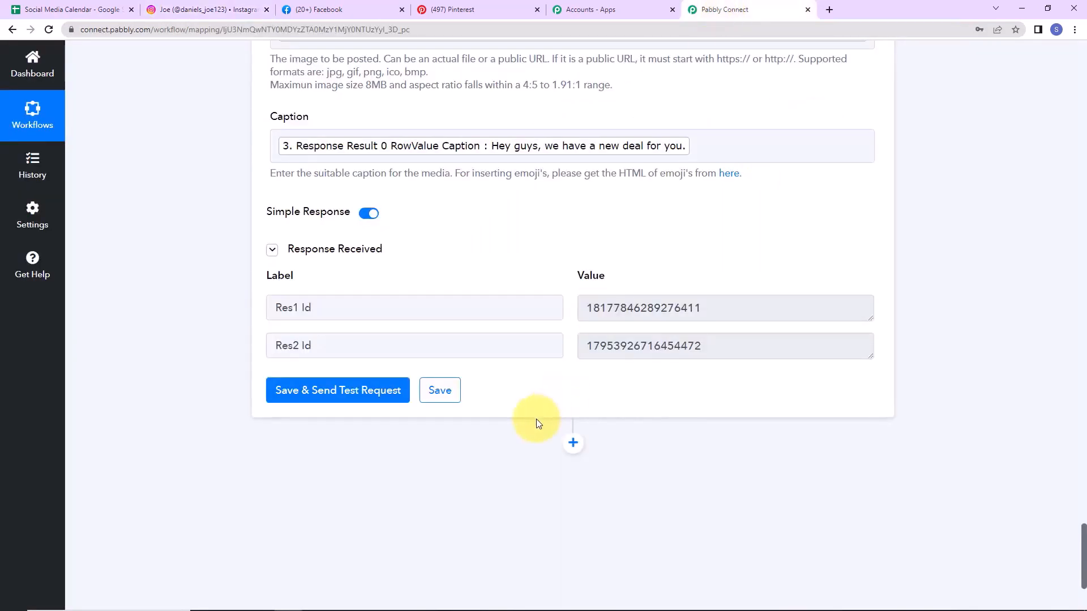
Step: Add a Facebook Pages step with the Create Page Photo Post action
{"action": "scroll", "coordinate": [535, 419], "scroll_direction": "down", "scroll_amount": 3}
{"action": "left_click", "coordinate": [576, 265]}
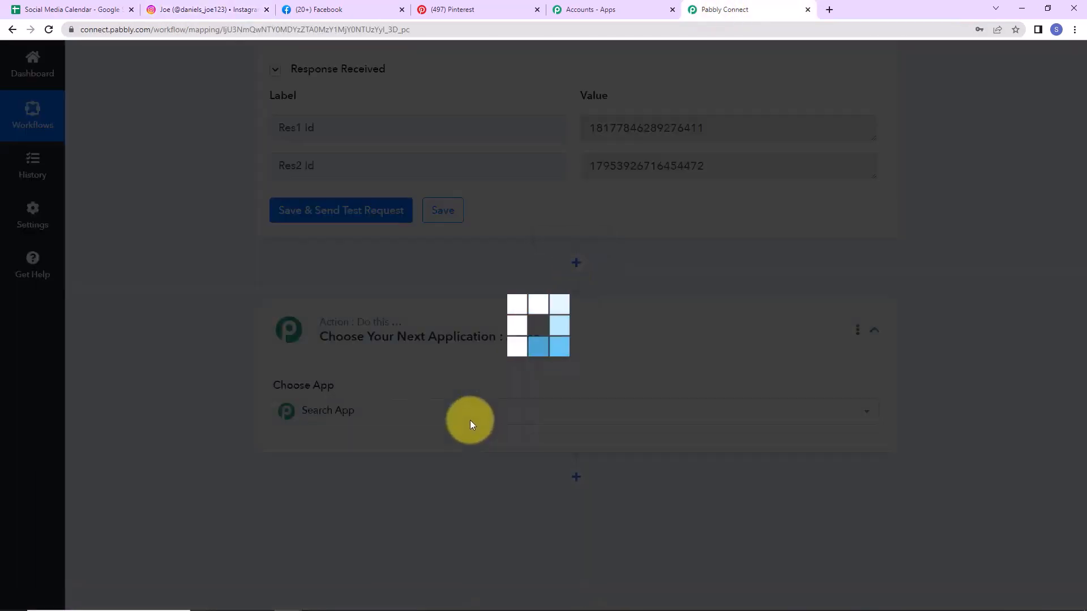
{"action": "type", "text": "f"}
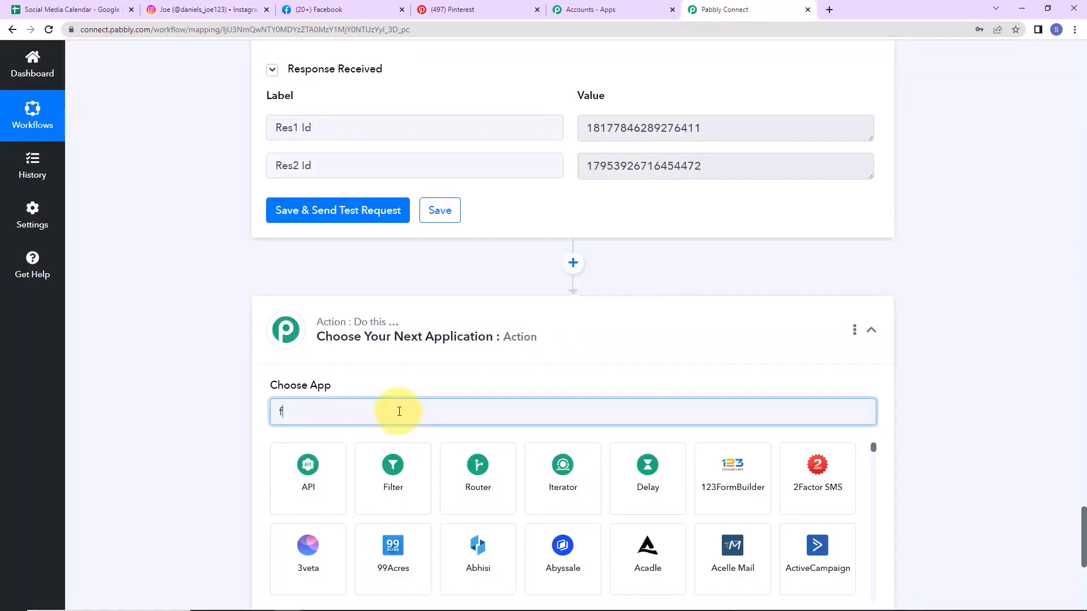
{"action": "type", "text": "ace"}
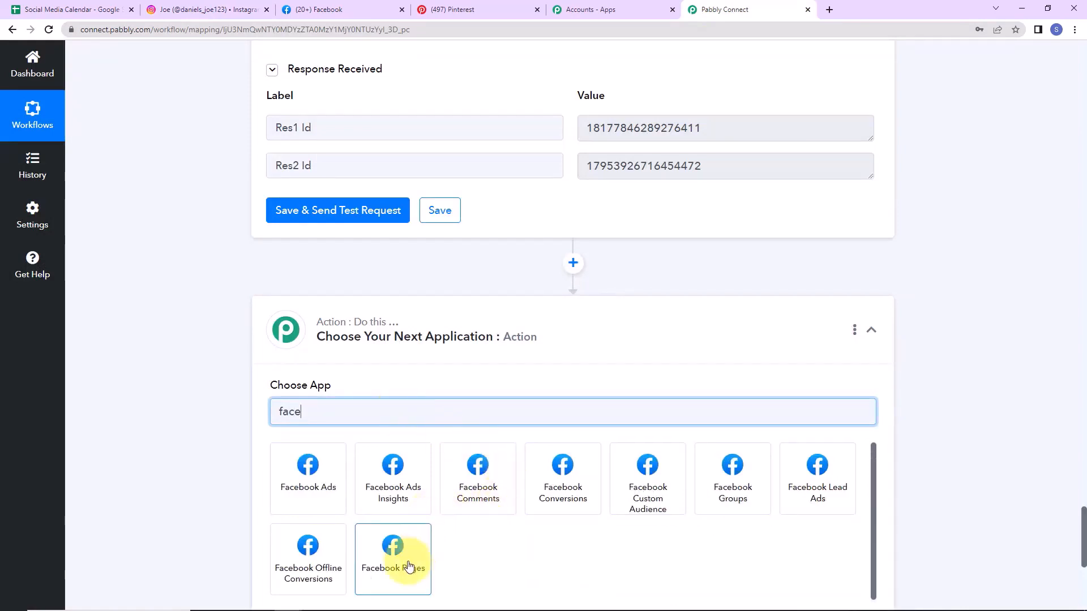
{"action": "left_click", "coordinate": [395, 545]}
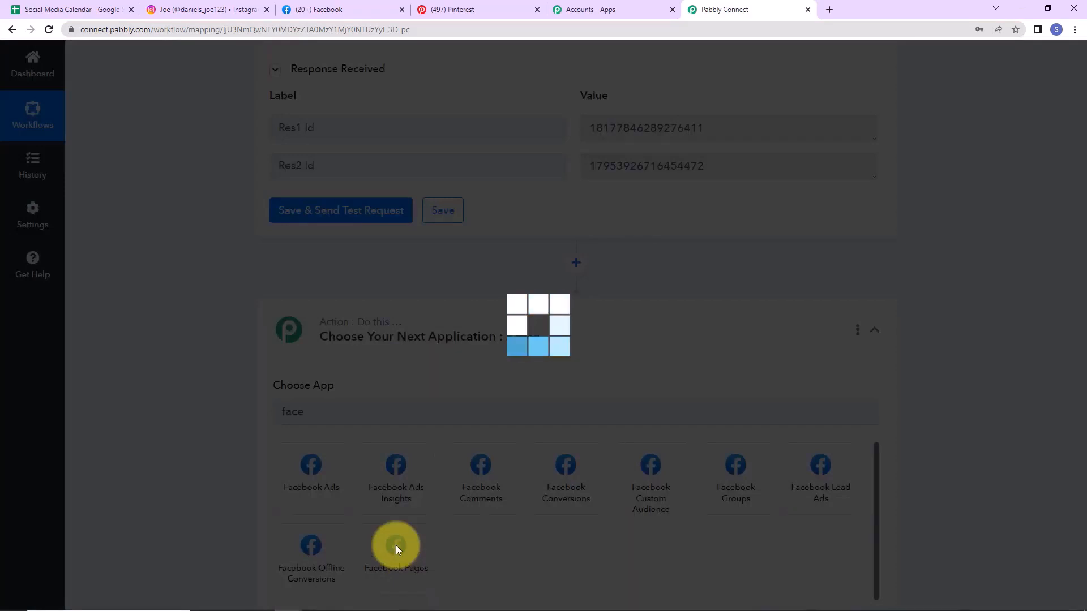
{"action": "left_click", "coordinate": [353, 472]}
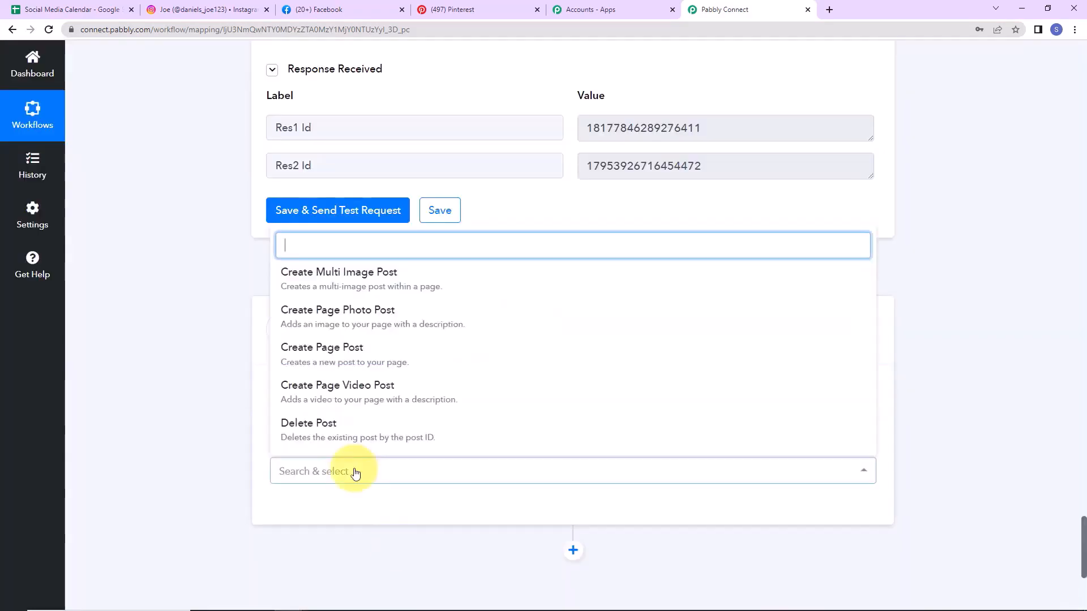
{"action": "left_click", "coordinate": [305, 317]}
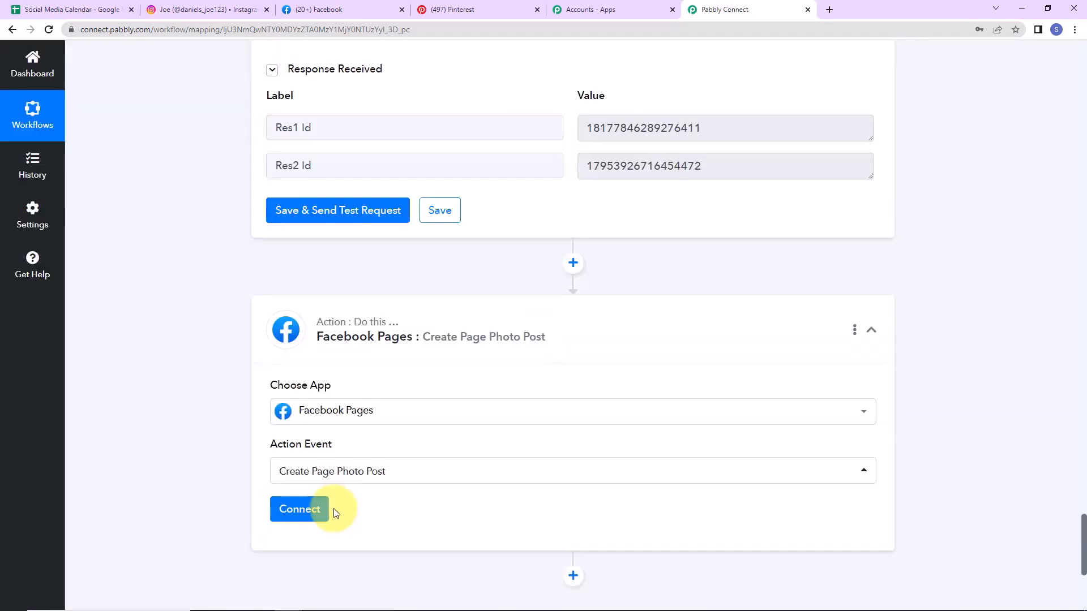
Step: Connect the Facebook Pages step through a new authorised connection, with Test Page as the page
{"action": "left_click", "coordinate": [297, 512]}
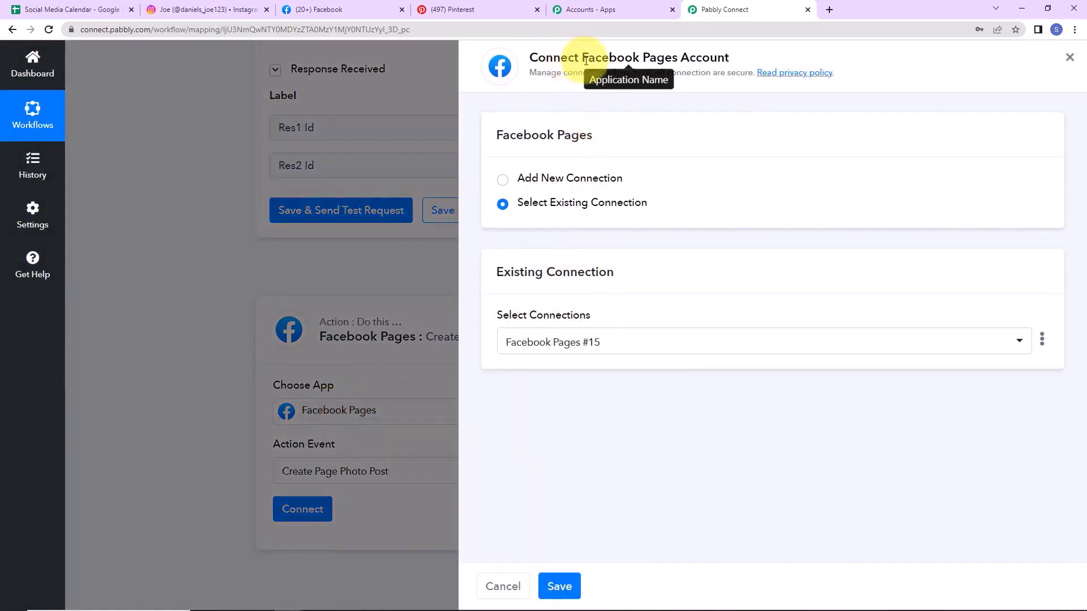
{"action": "left_click_drag", "start_coordinate": [585, 58], "coordinate": [760, 64]}
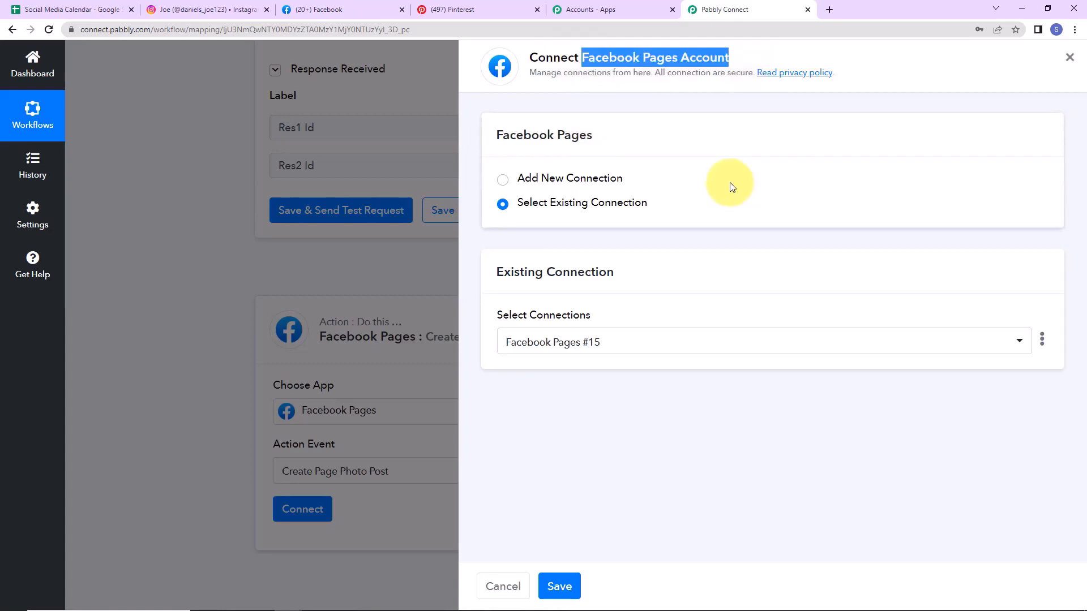
{"action": "left_click", "coordinate": [503, 180]}
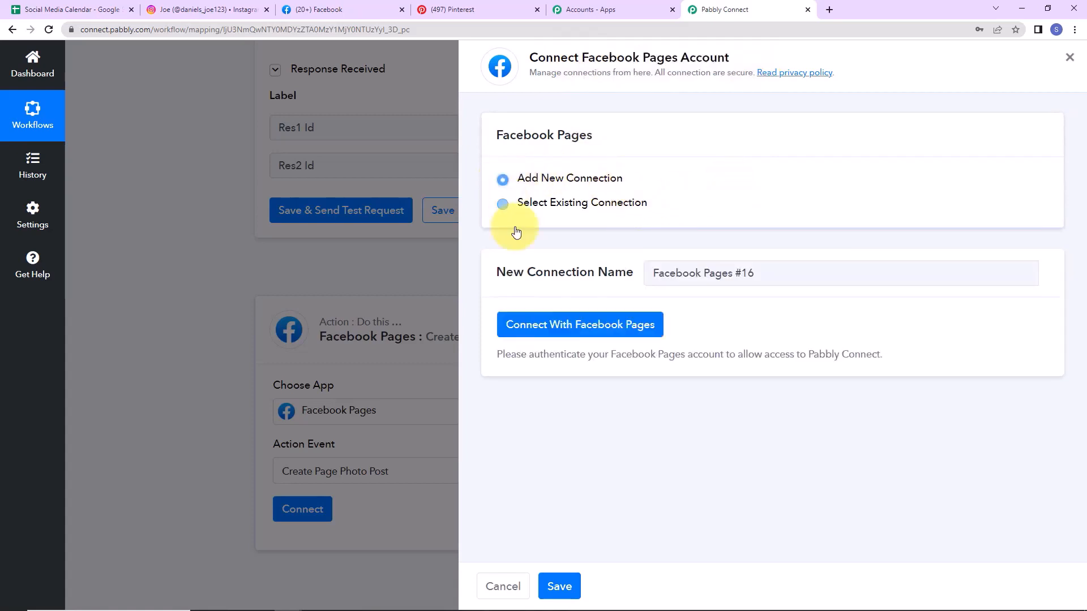
{"action": "left_click", "coordinate": [554, 324]}
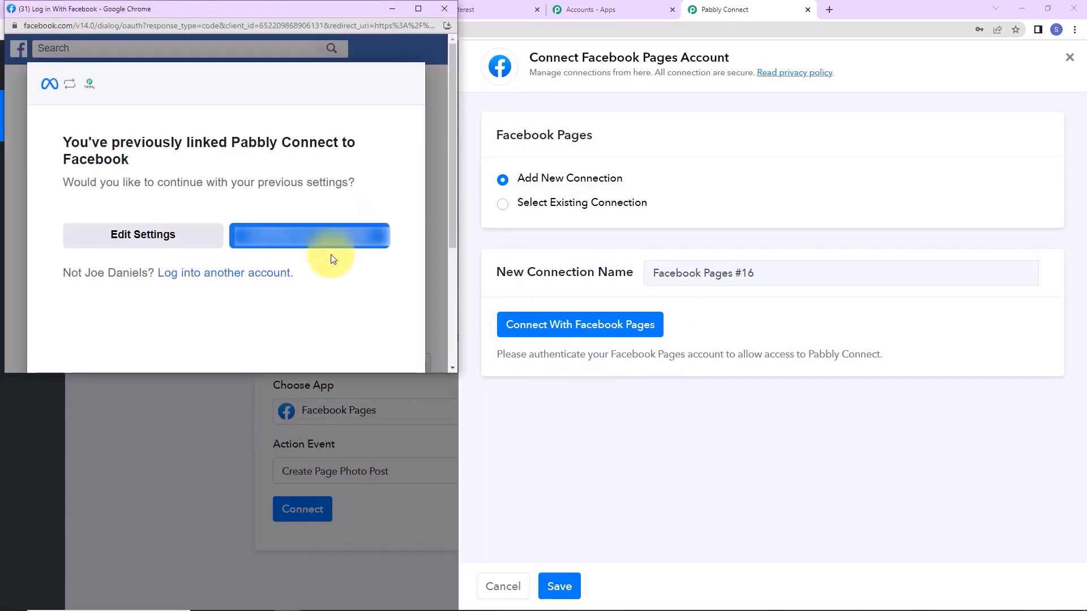
{"action": "left_click", "coordinate": [331, 246]}
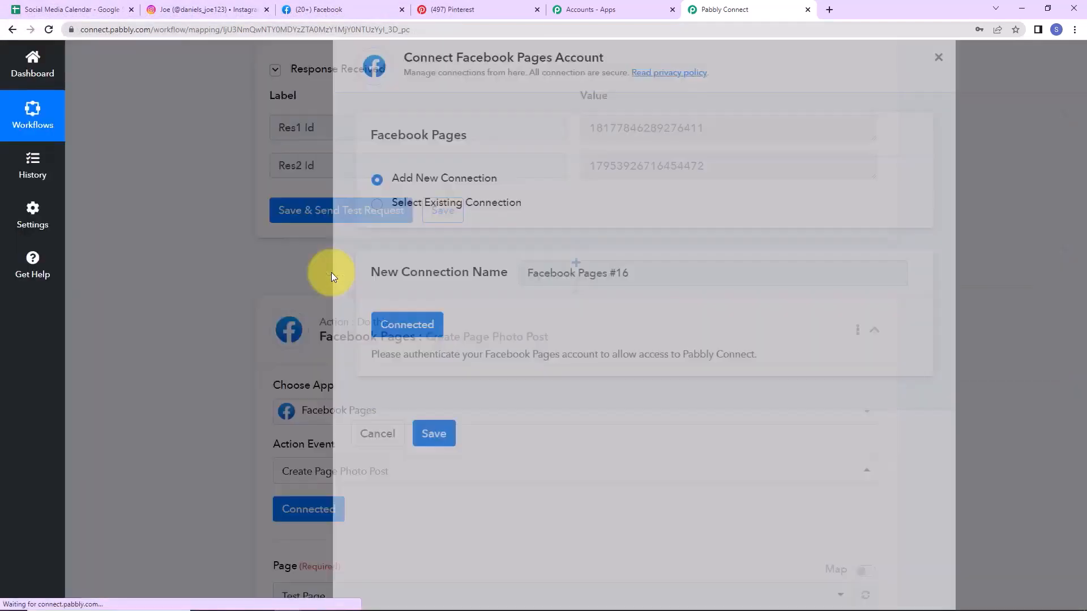
{"action": "scroll", "coordinate": [521, 392], "scroll_direction": "down", "scroll_amount": 9}
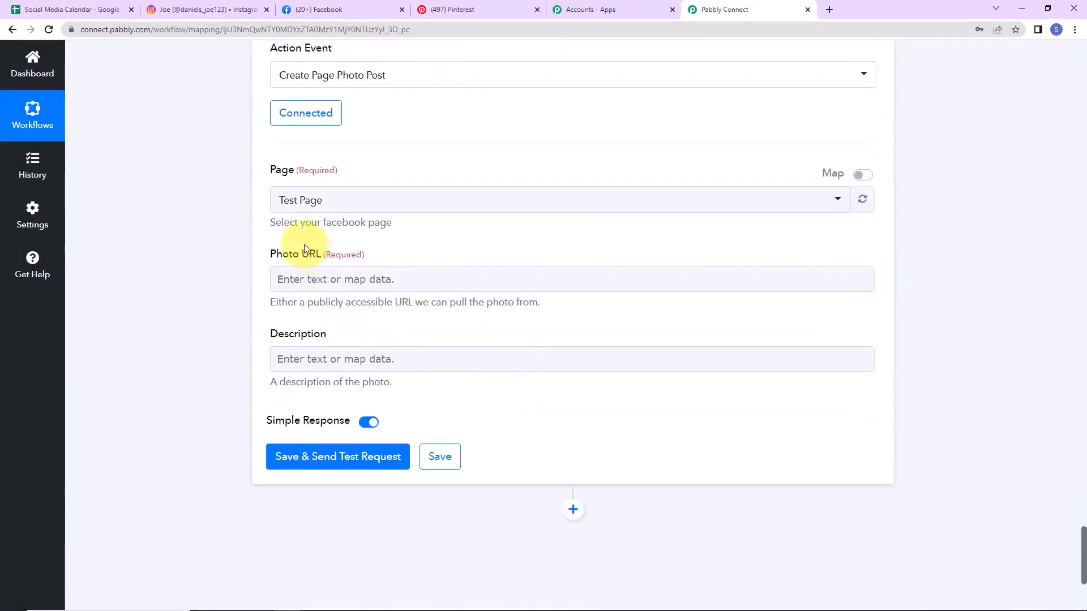
Step: Review the Facebook pages you manage: Test Page, Pabbly and Integration Page
{"action": "left_click", "coordinate": [343, 203]}
{"action": "left_click", "coordinate": [340, 9]}
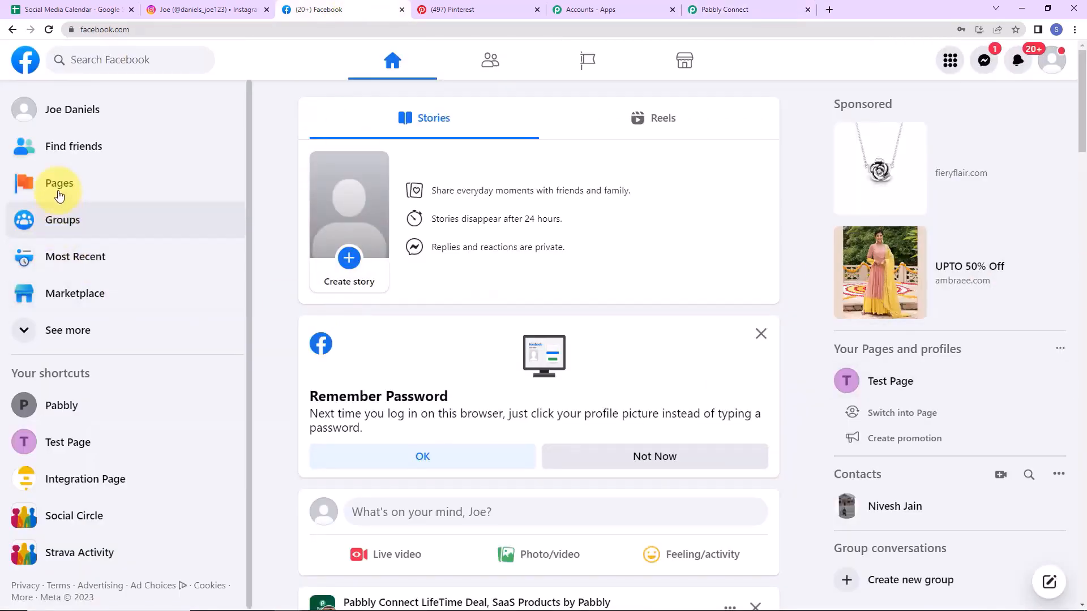
{"action": "left_click", "coordinate": [59, 183]}
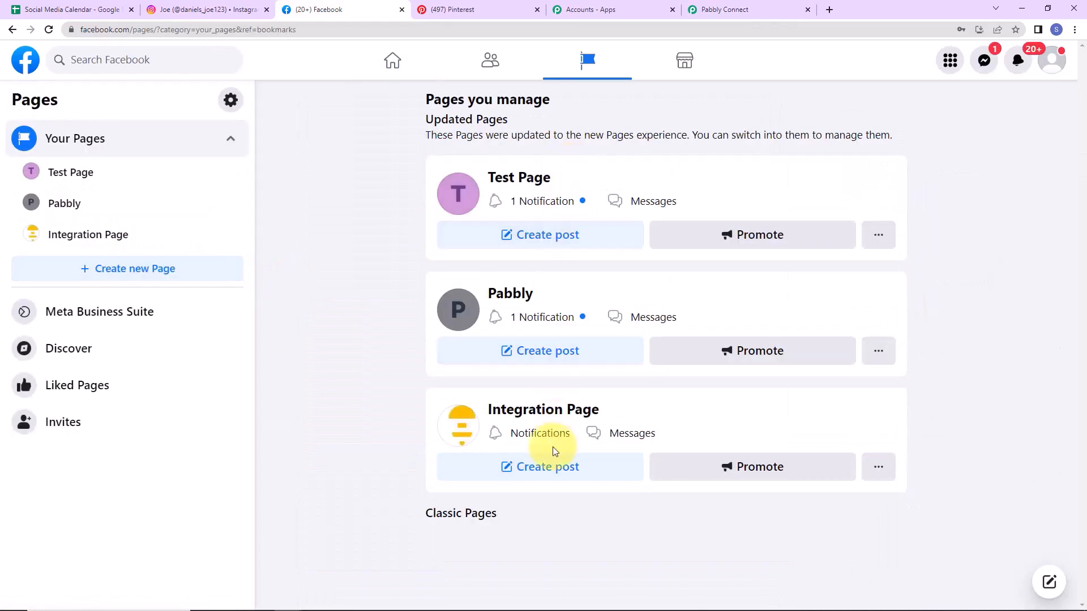
{"action": "left_click", "coordinate": [755, 15]}
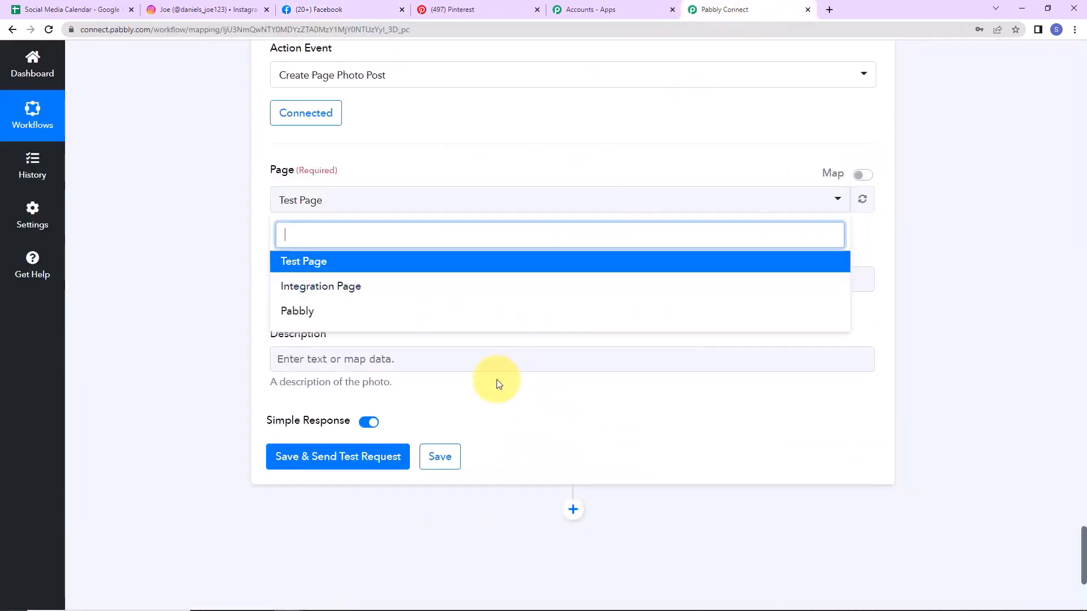
Step: Set the Facebook step's Page to Pabbly and map the sheet's Image Link into Photo URL
{"action": "left_click", "coordinate": [311, 314]}
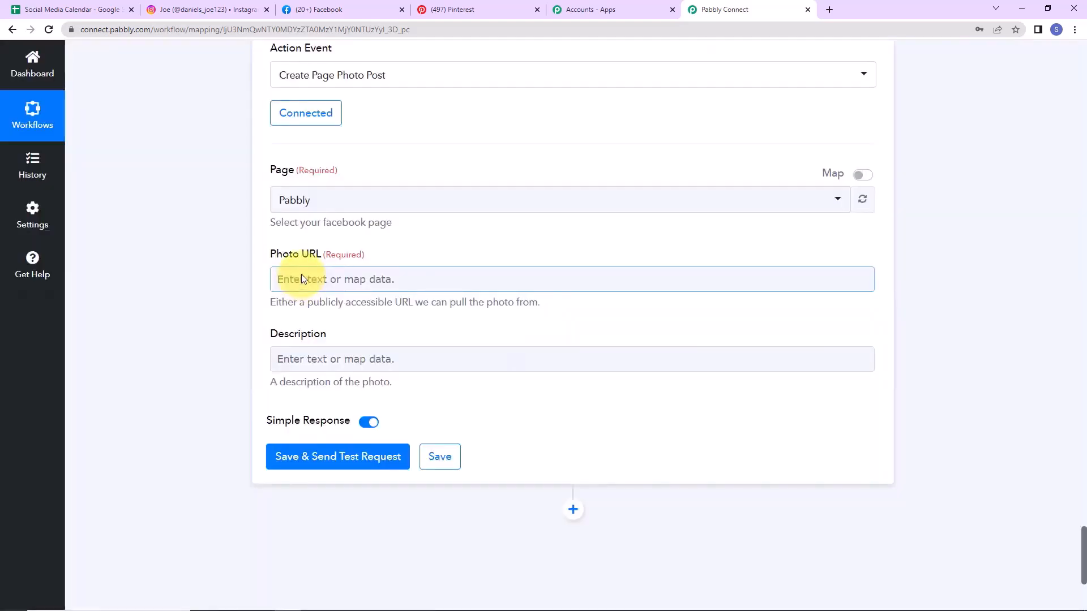
{"action": "left_click", "coordinate": [301, 287]}
{"action": "scroll", "coordinate": [391, 455], "scroll_direction": "down", "scroll_amount": 1}
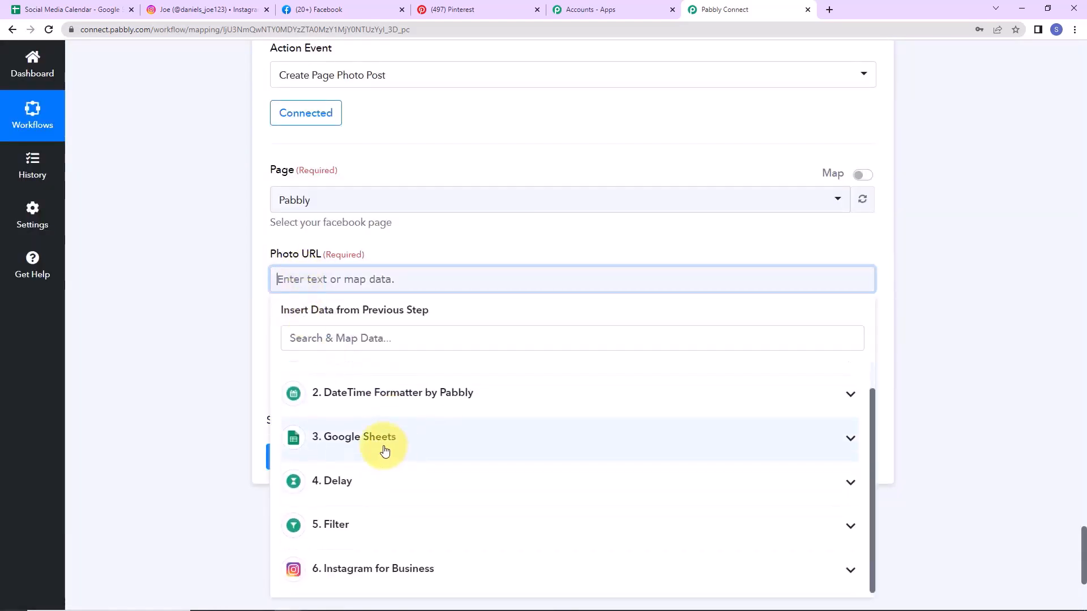
{"action": "left_click", "coordinate": [381, 447]}
{"action": "scroll", "coordinate": [402, 531], "scroll_direction": "down", "scroll_amount": 4}
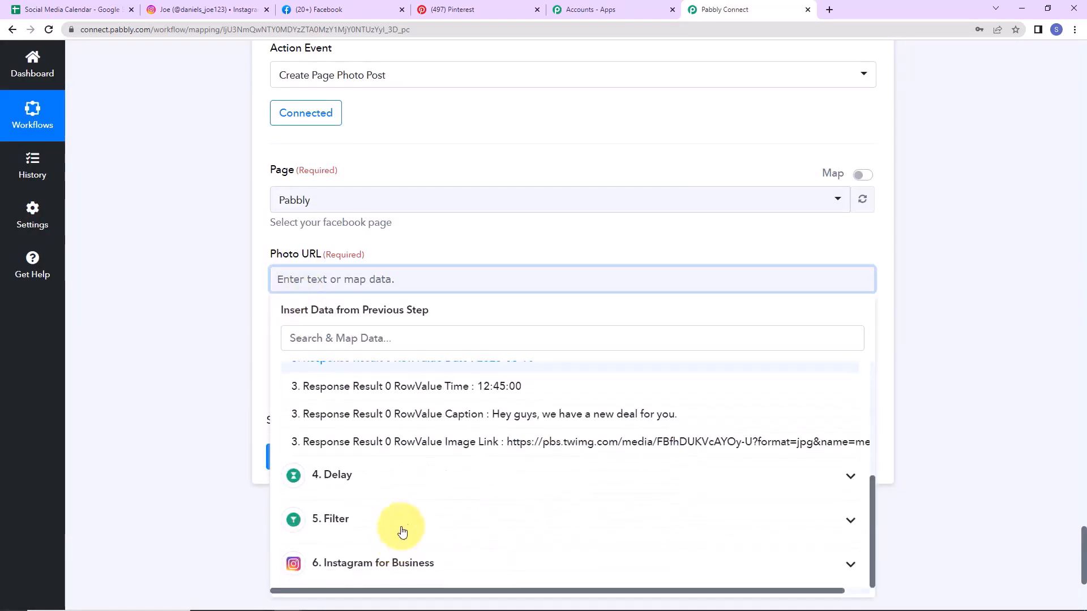
{"action": "left_click", "coordinate": [363, 447]}
{"action": "left_click", "coordinate": [218, 357]}
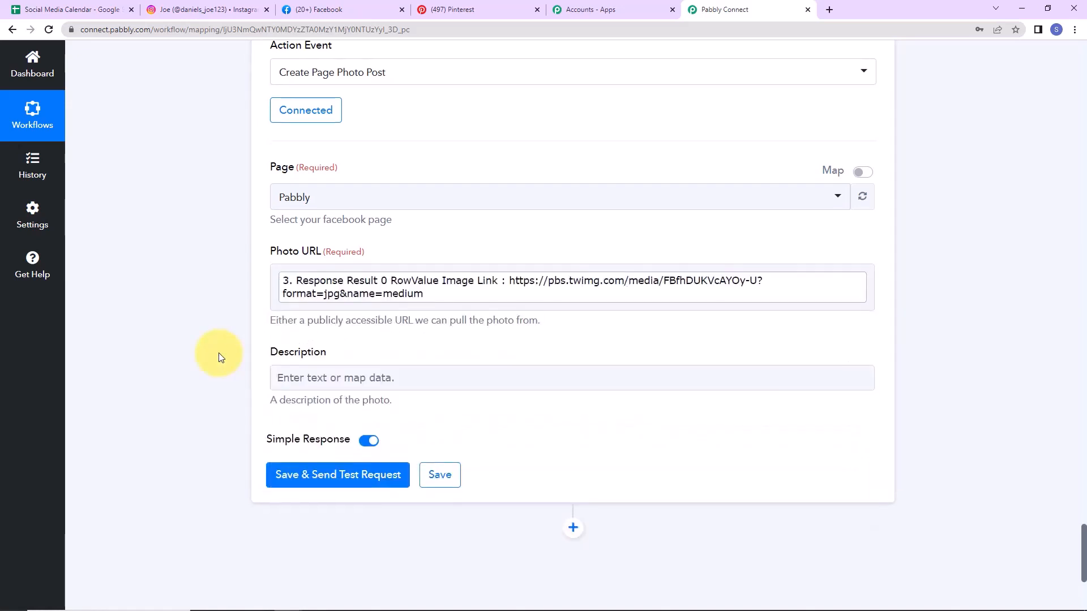
Step: Map the sheet's Caption into Description and send a test post, which succeeds
{"action": "scroll", "coordinate": [218, 356], "scroll_direction": "down", "scroll_amount": 2}
{"action": "left_click", "coordinate": [337, 255]}
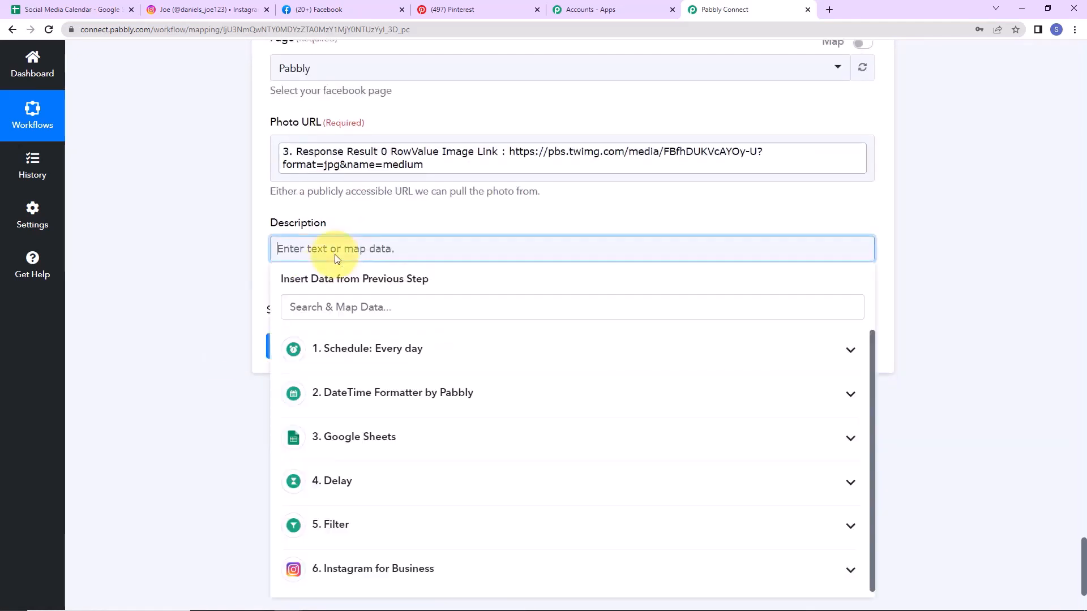
{"action": "left_click", "coordinate": [360, 444]}
{"action": "scroll", "coordinate": [388, 509], "scroll_direction": "down", "scroll_amount": 1}
{"action": "left_click", "coordinate": [317, 483]}
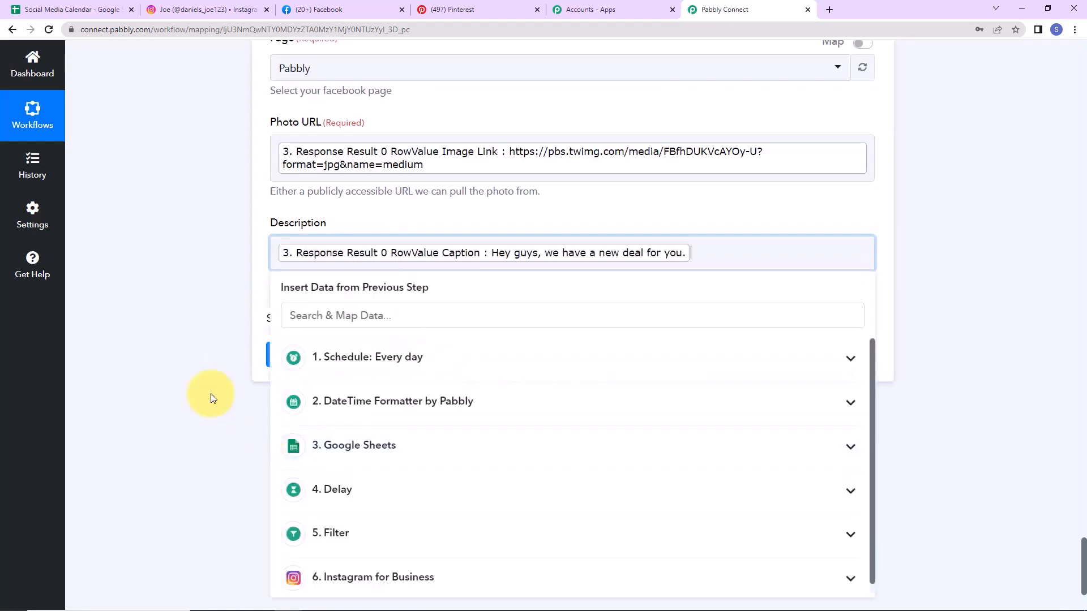
{"action": "left_click", "coordinate": [161, 356]}
{"action": "left_click", "coordinate": [309, 362]}
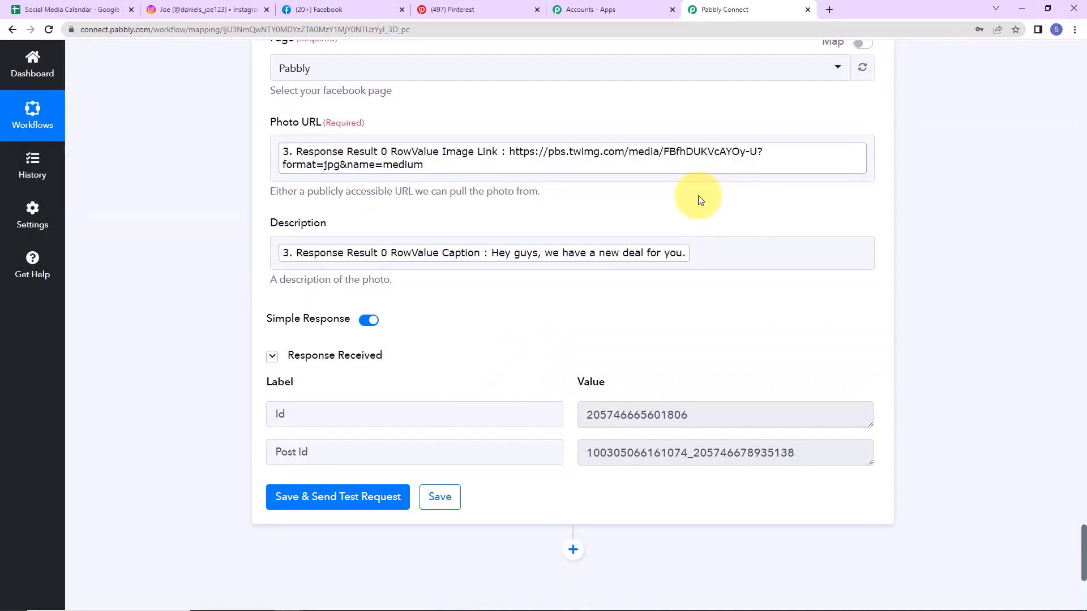
{"action": "left_click", "coordinate": [330, 11]}
Step: Find the new bottle-photo post with caption 'Hey guys, we have a new deal for you.' on the Pabbly page
{"action": "left_click", "coordinate": [509, 294]}
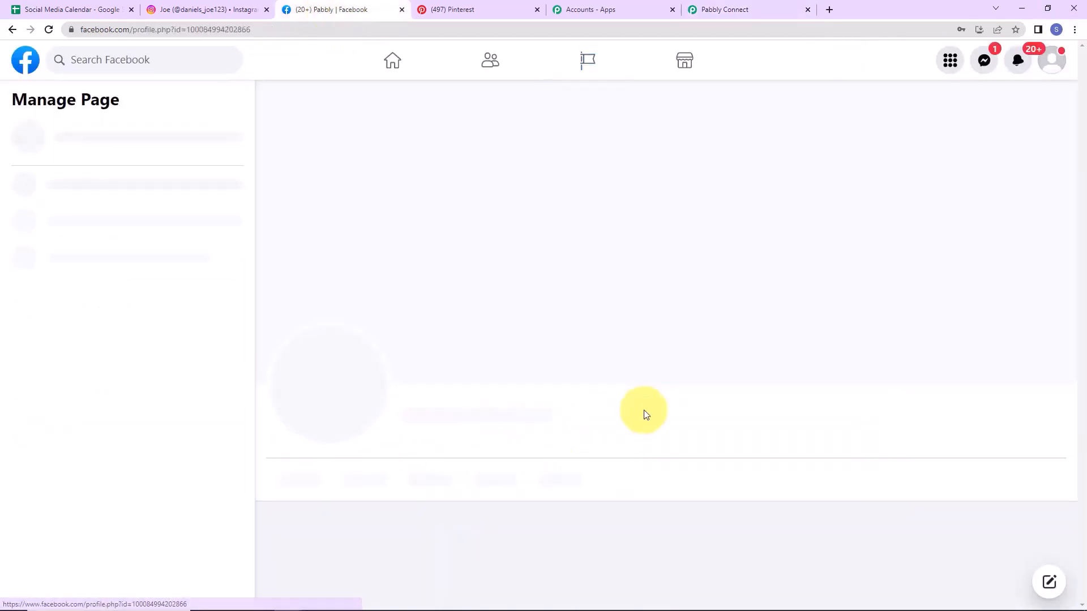
{"action": "scroll", "coordinate": [642, 411], "scroll_direction": "down", "scroll_amount": 8}
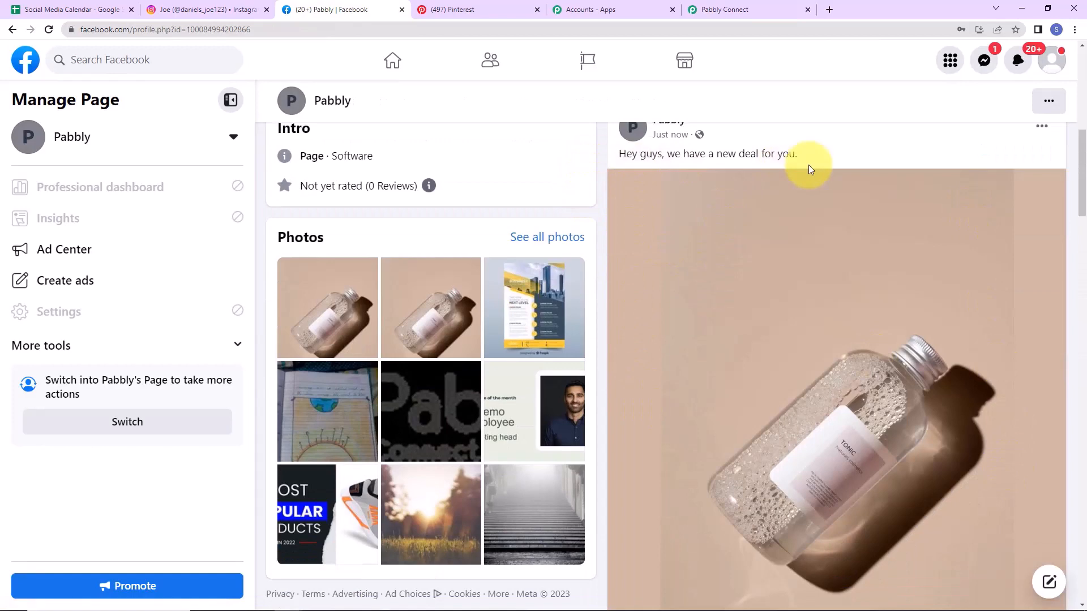
{"action": "left_click", "coordinate": [749, 9]}
Step: Add a Pinterest action step with the Create Pin event after the Facebook step
{"action": "scroll", "coordinate": [556, 392], "scroll_direction": "down", "scroll_amount": 5}
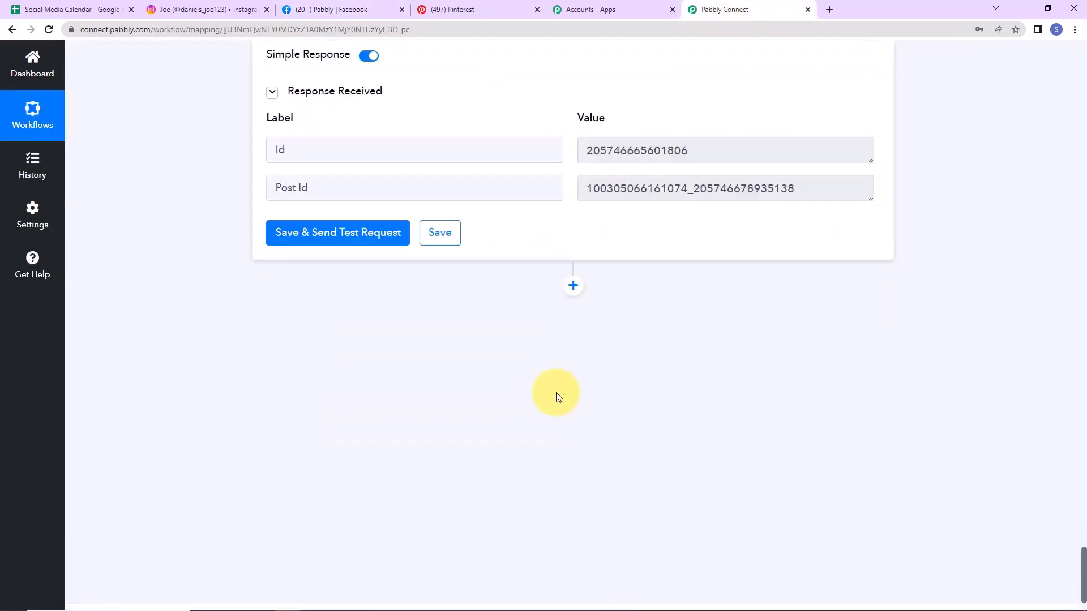
{"action": "left_click", "coordinate": [573, 298]}
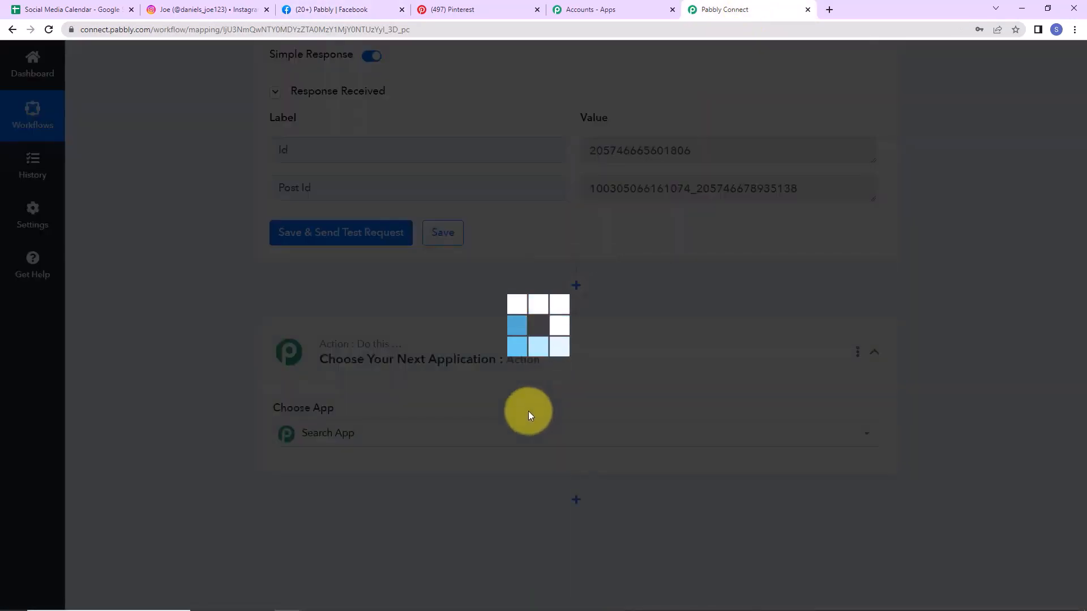
{"action": "type", "text": "pint"}
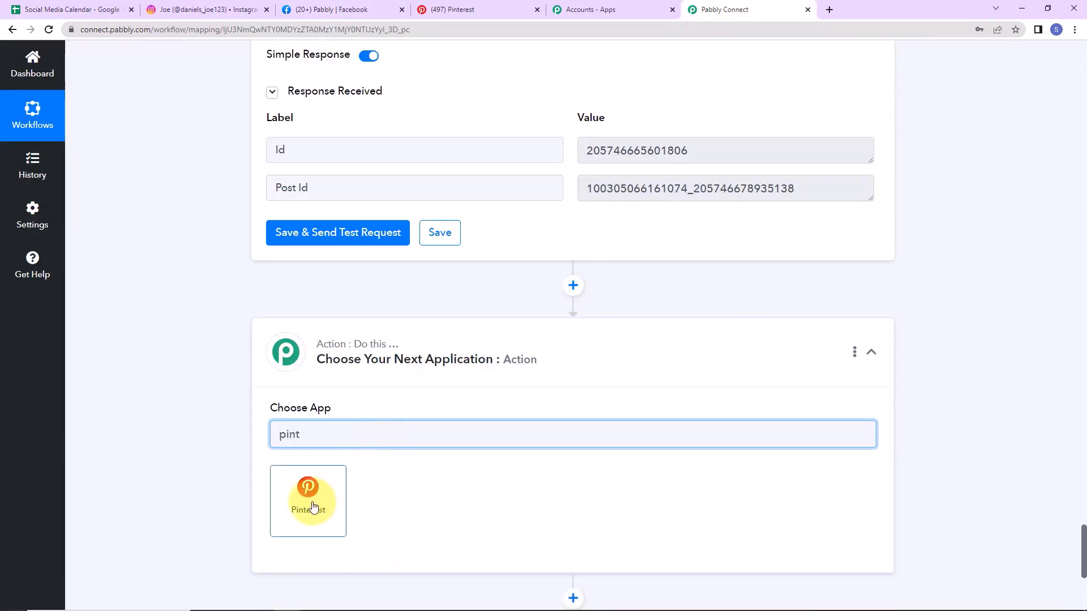
{"action": "left_click", "coordinate": [313, 505]}
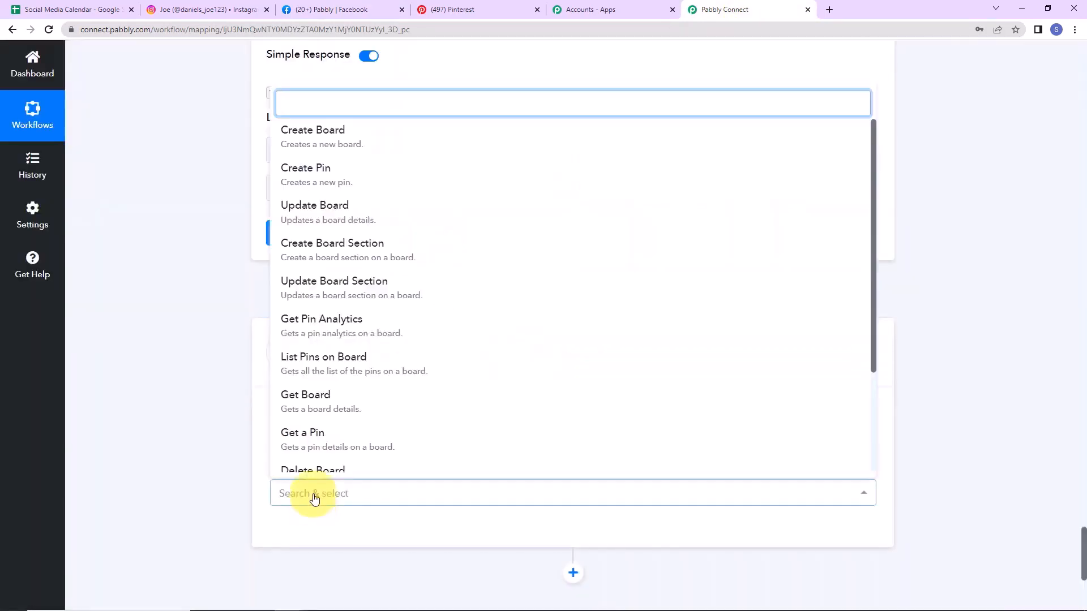
{"action": "left_click", "coordinate": [339, 178]}
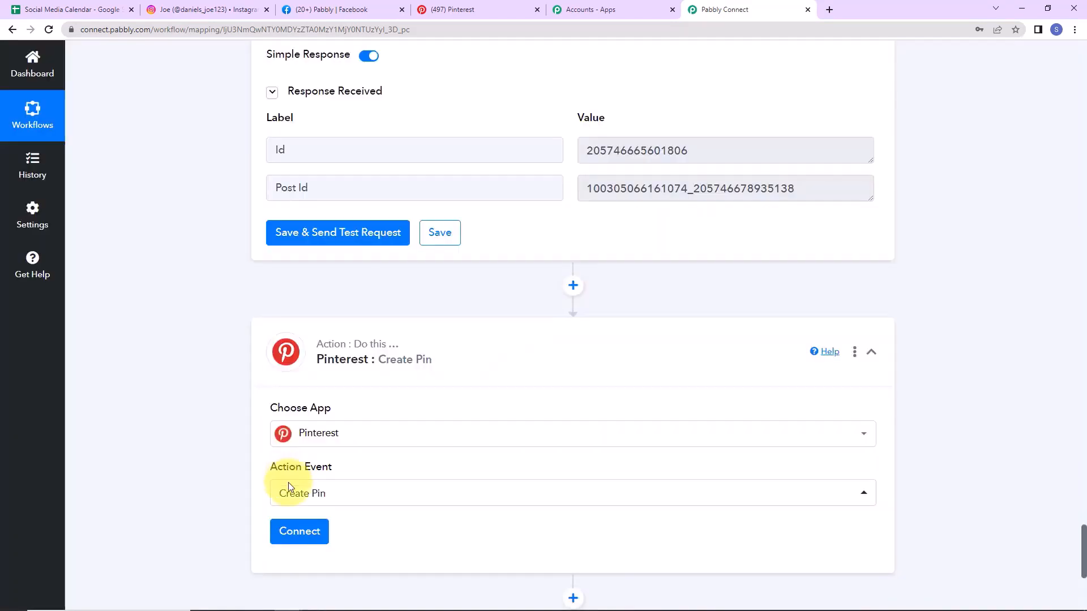
Step: Connect a new Pinterest account by granting Pabbly Connect access, with Board set to Avenger
{"action": "left_click", "coordinate": [297, 529]}
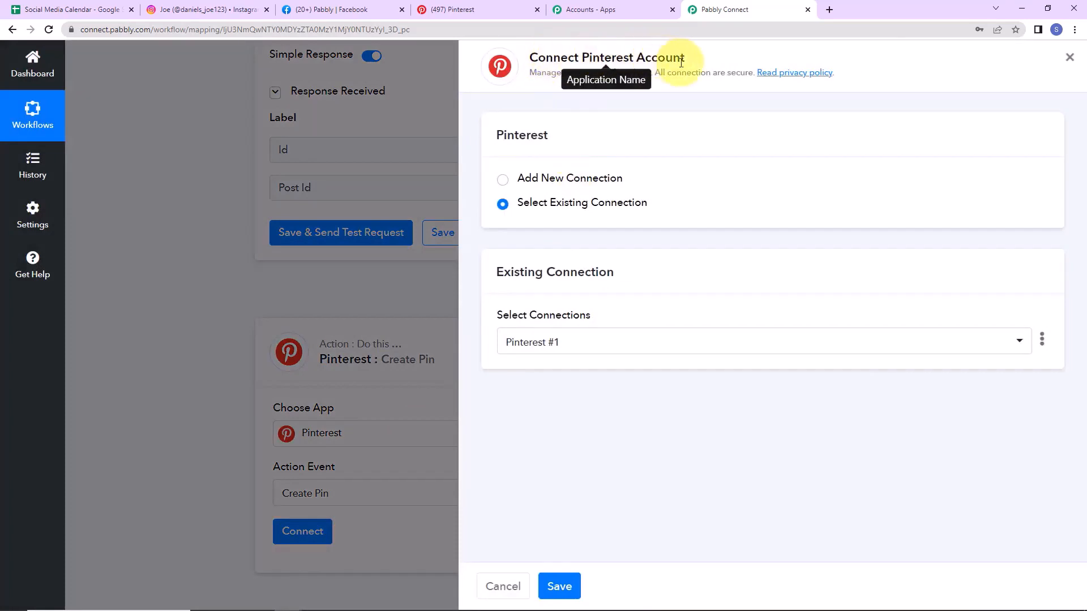
{"action": "left_click", "coordinate": [503, 181]}
{"action": "left_click", "coordinate": [537, 327]}
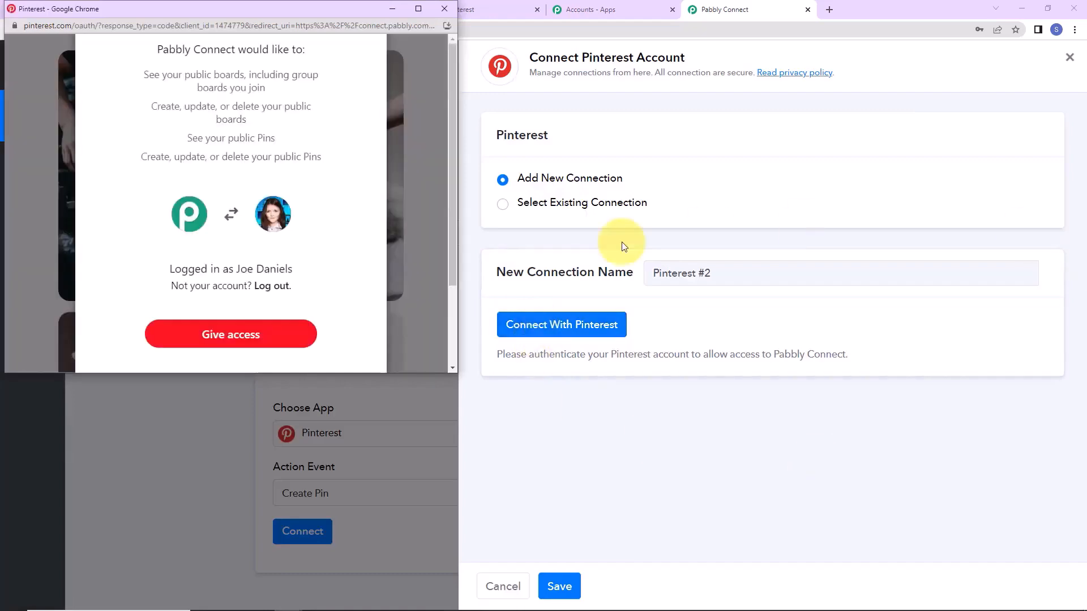
{"action": "left_click", "coordinate": [290, 338]}
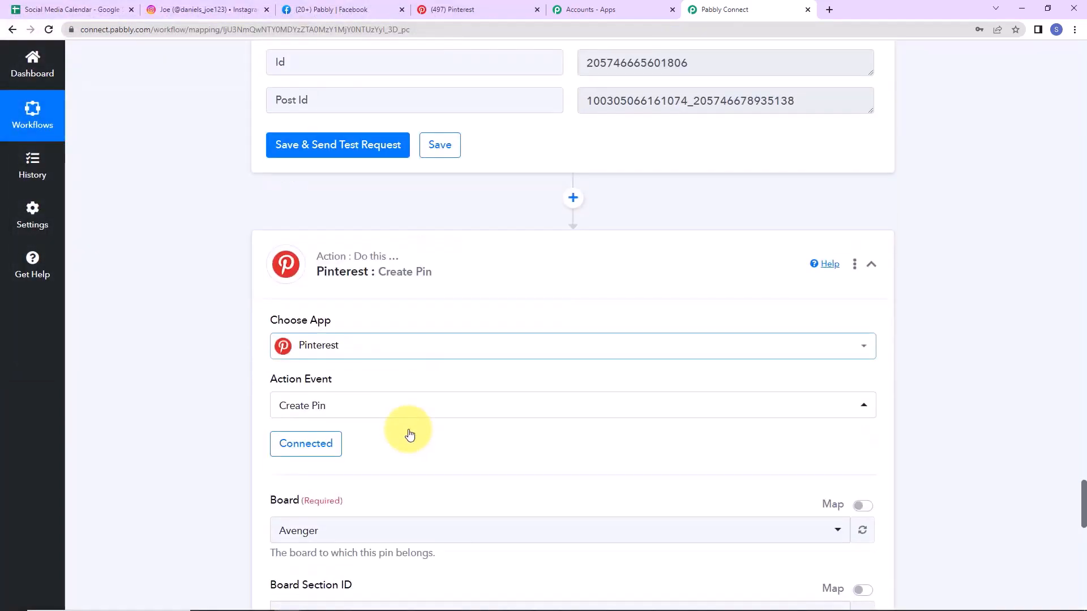
{"action": "scroll", "coordinate": [410, 434], "scroll_direction": "down", "scroll_amount": 5}
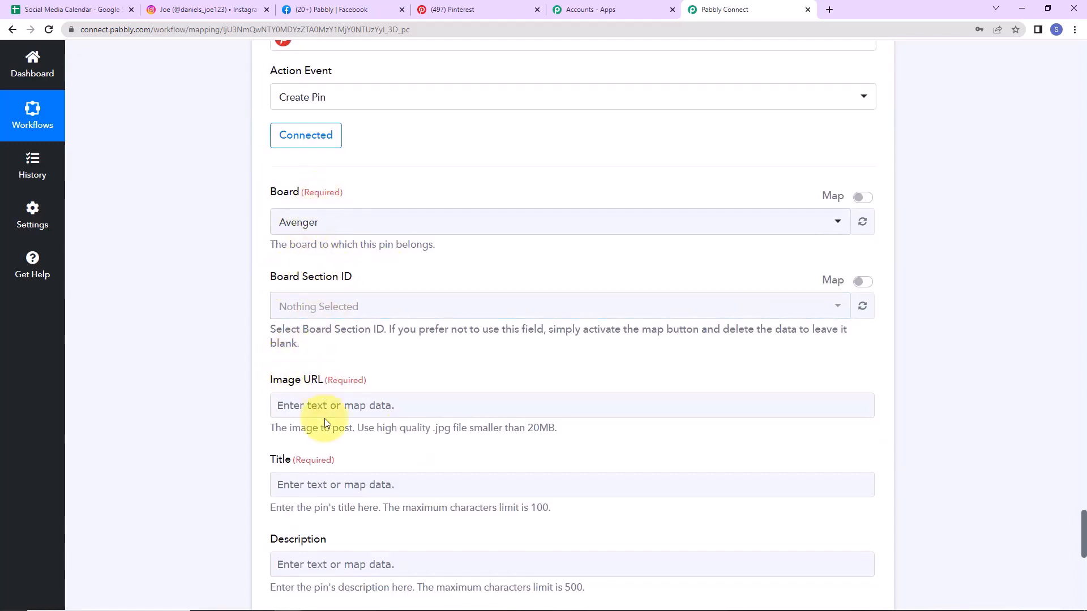
{"action": "left_click", "coordinate": [469, 10]}
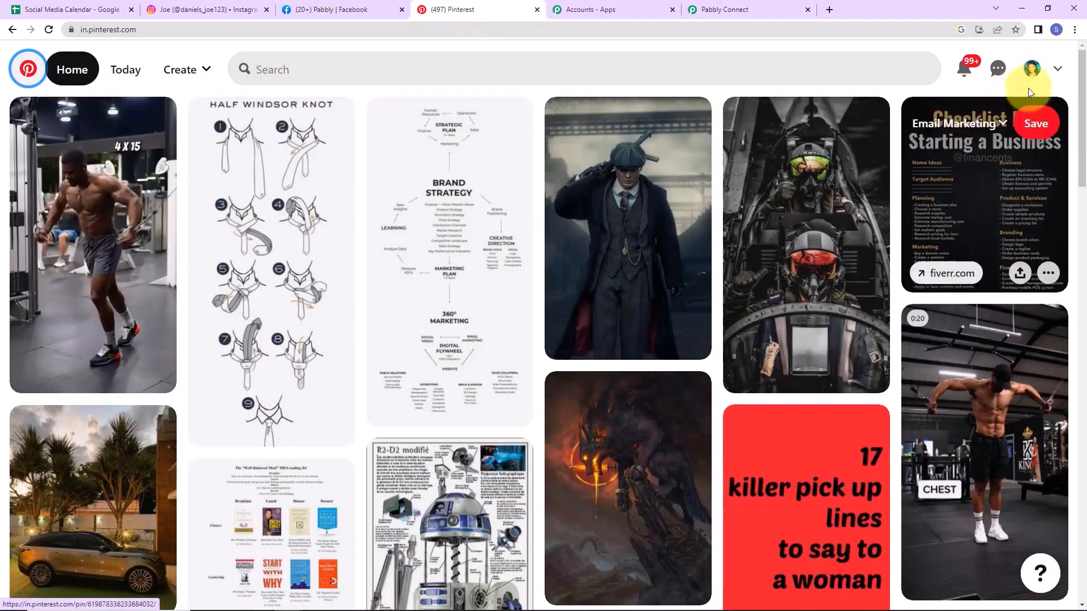
Step: Check the Pinterest profile's saved boards, including Avenger, then return to the Pabbly Connect workflow
{"action": "left_click", "coordinate": [1031, 69]}
{"action": "scroll", "coordinate": [636, 310], "scroll_direction": "down", "scroll_amount": 3}
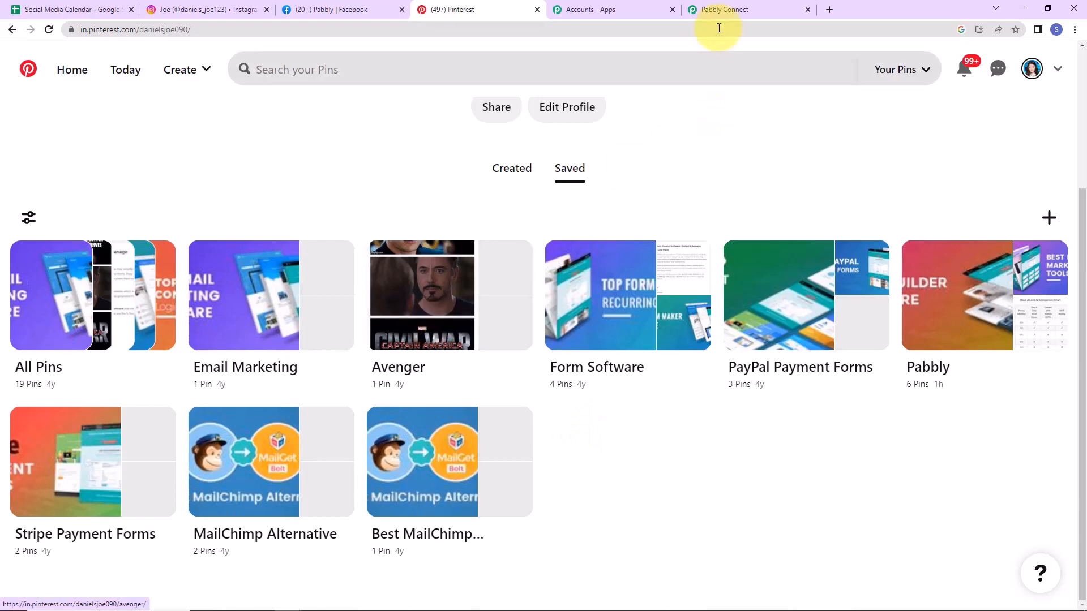
{"action": "left_click", "coordinate": [707, 10]}
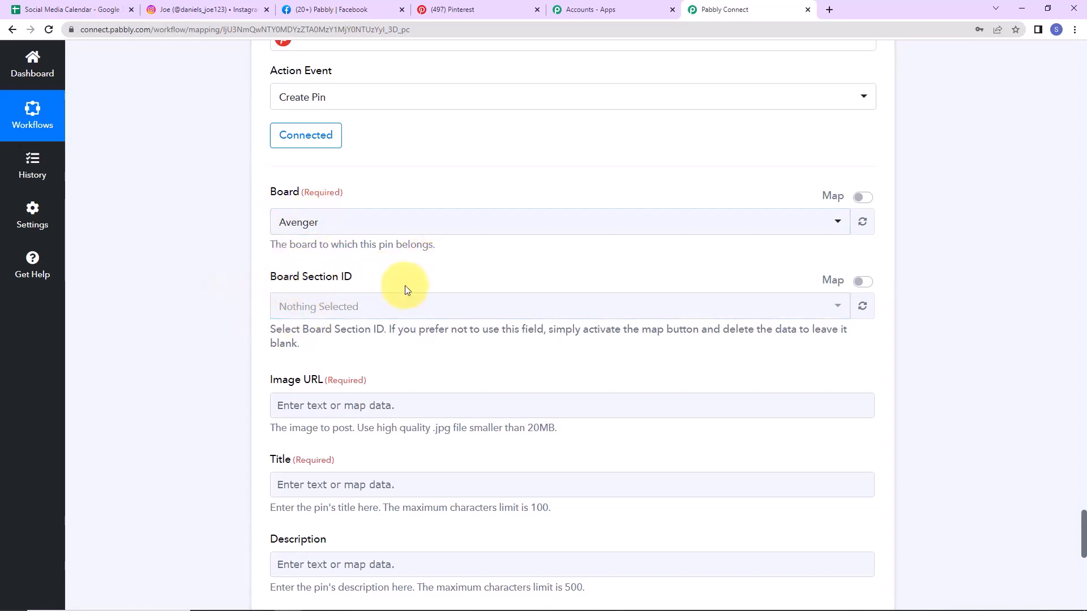
Step: Map the Google Sheets Image Link field into the pin's Image URL
{"action": "scroll", "coordinate": [419, 317], "scroll_direction": "down", "scroll_amount": 2}
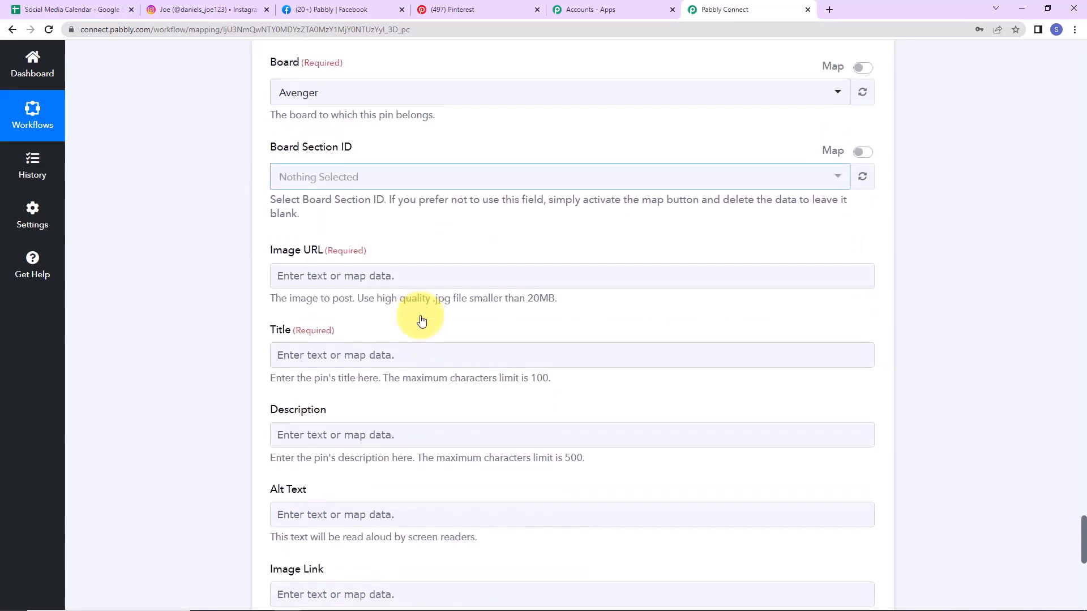
{"action": "left_click", "coordinate": [324, 271]}
{"action": "scroll", "coordinate": [369, 364], "scroll_direction": "down", "scroll_amount": 2}
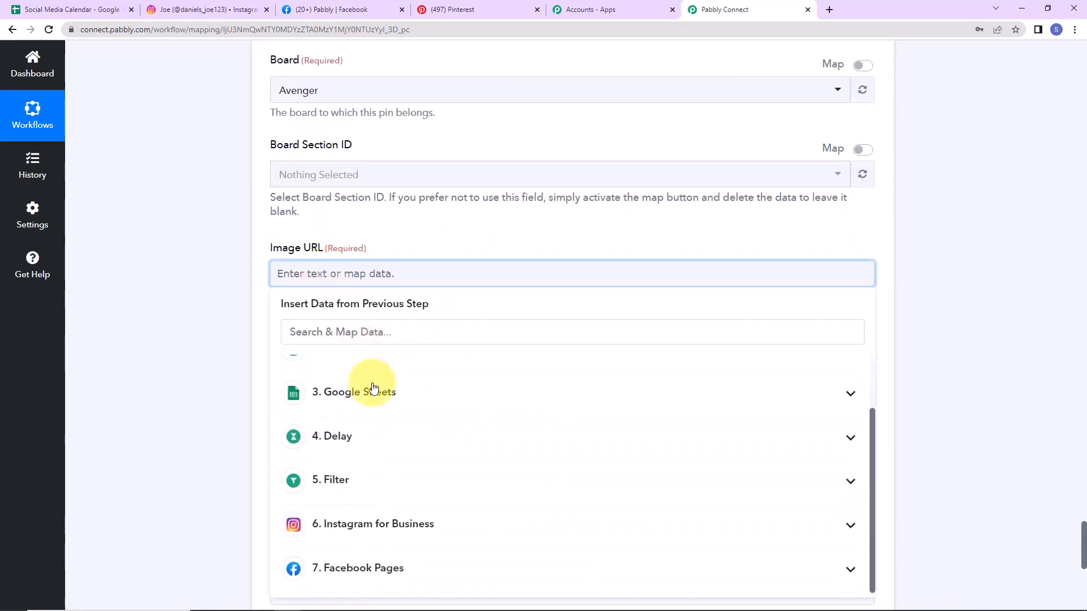
{"action": "left_click", "coordinate": [378, 390]}
{"action": "scroll", "coordinate": [396, 452], "scroll_direction": "down", "scroll_amount": 1}
{"action": "scroll", "coordinate": [430, 469], "scroll_direction": "down", "scroll_amount": 1}
{"action": "left_click", "coordinate": [451, 468]}
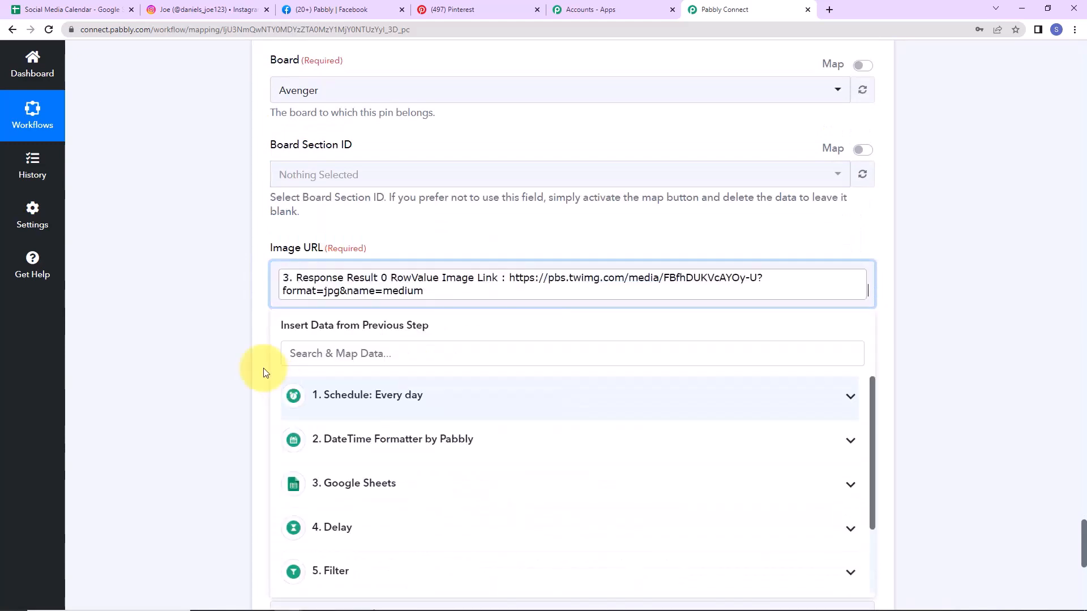
{"action": "left_click", "coordinate": [238, 362]}
Step: Map the sheet's Caption field into both the pin's Title and Description
{"action": "scroll", "coordinate": [218, 354], "scroll_direction": "down", "scroll_amount": 2}
{"action": "left_click", "coordinate": [291, 247]}
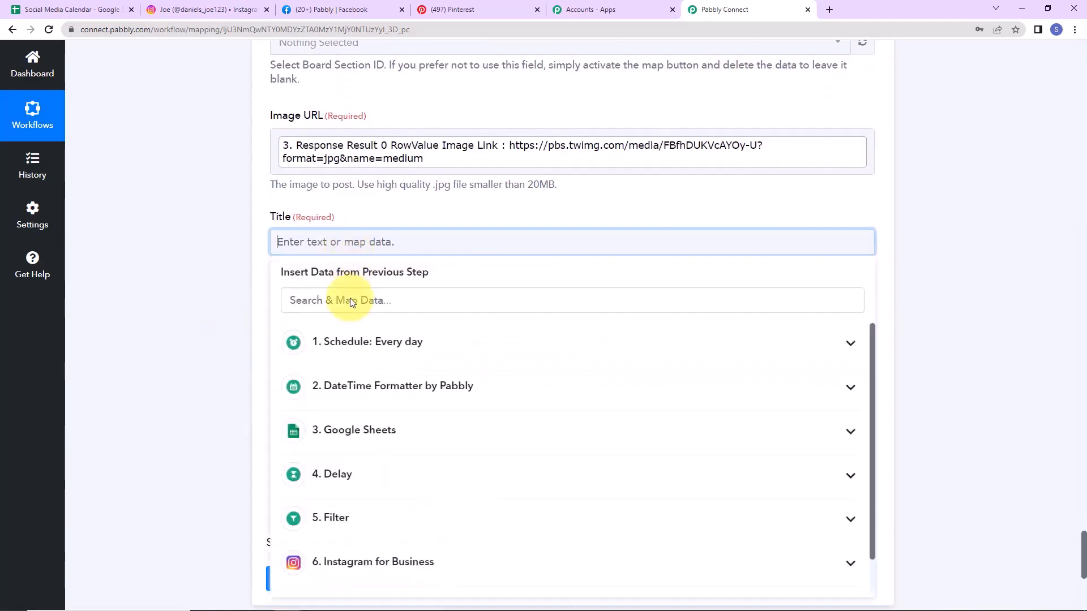
{"action": "left_click", "coordinate": [343, 438]}
{"action": "scroll", "coordinate": [339, 498], "scroll_direction": "down", "scroll_amount": 2}
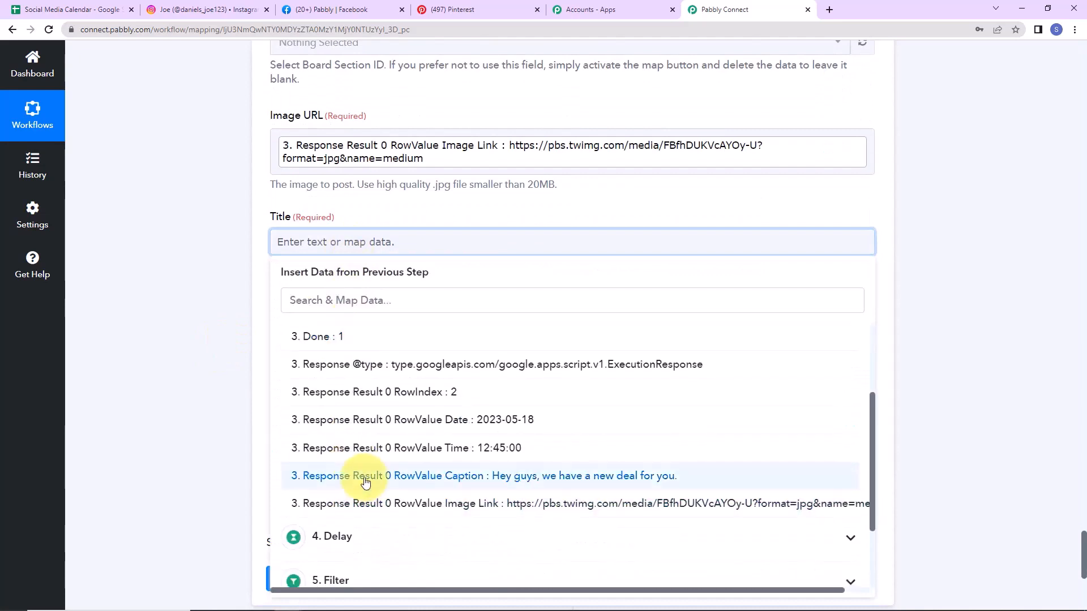
{"action": "left_click", "coordinate": [328, 541]}
{"action": "left_click", "coordinate": [200, 386]}
{"action": "scroll", "coordinate": [226, 340], "scroll_direction": "down", "scroll_amount": 2}
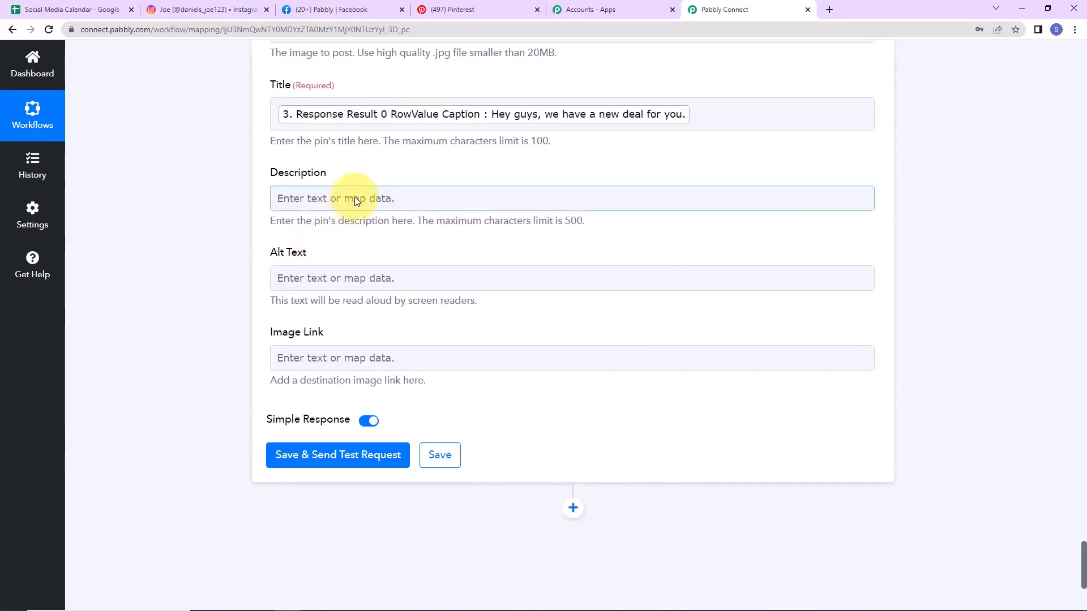
{"action": "left_click", "coordinate": [340, 196]}
{"action": "scroll", "coordinate": [370, 464], "scroll_direction": "down", "scroll_amount": 2}
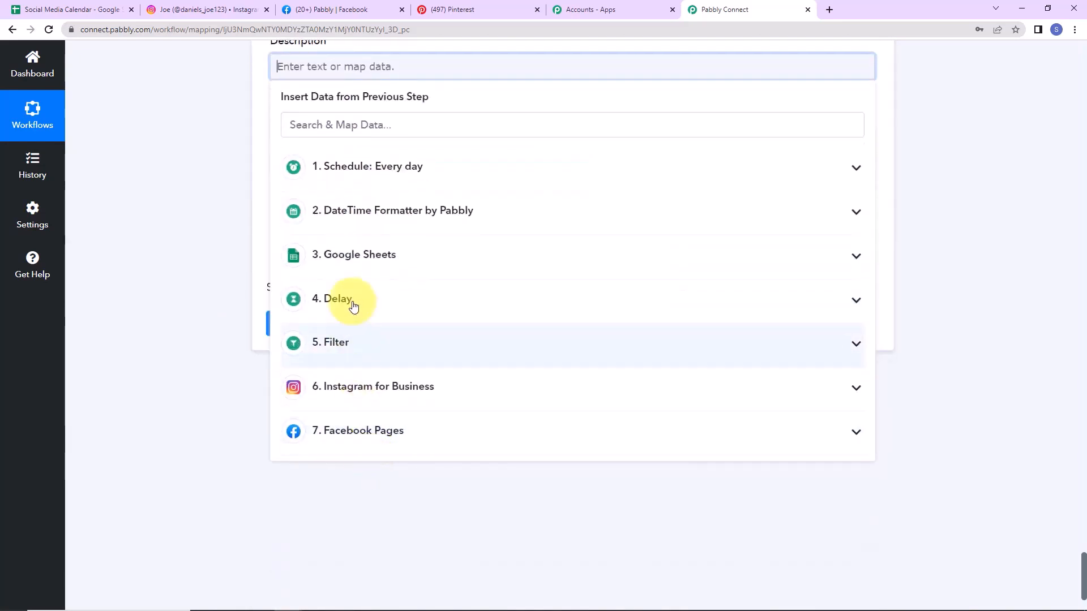
{"action": "left_click", "coordinate": [359, 256]}
{"action": "left_click", "coordinate": [435, 432]}
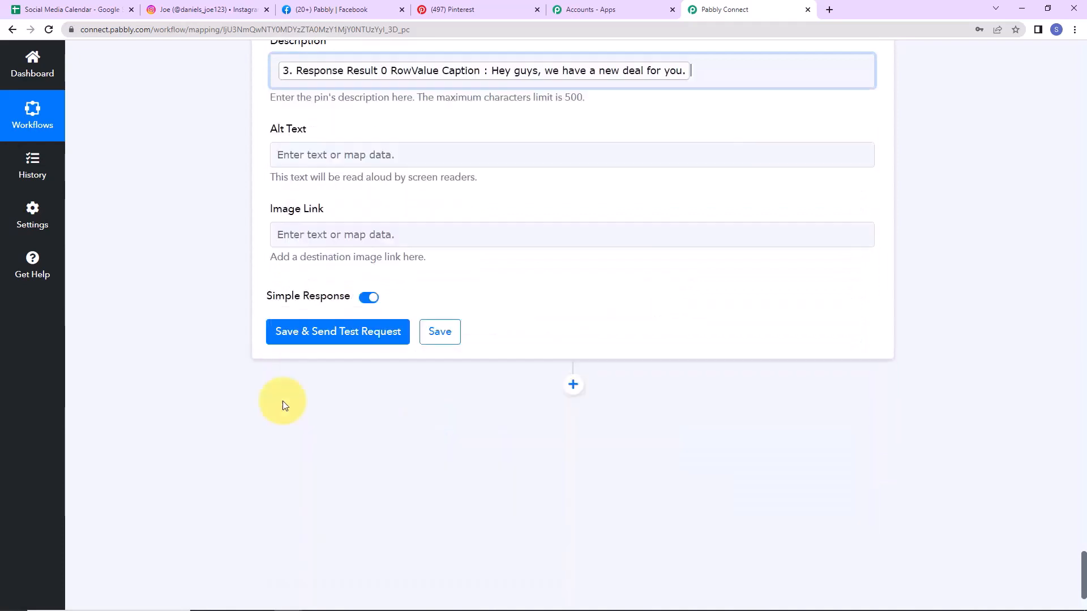
{"action": "left_click", "coordinate": [207, 302]}
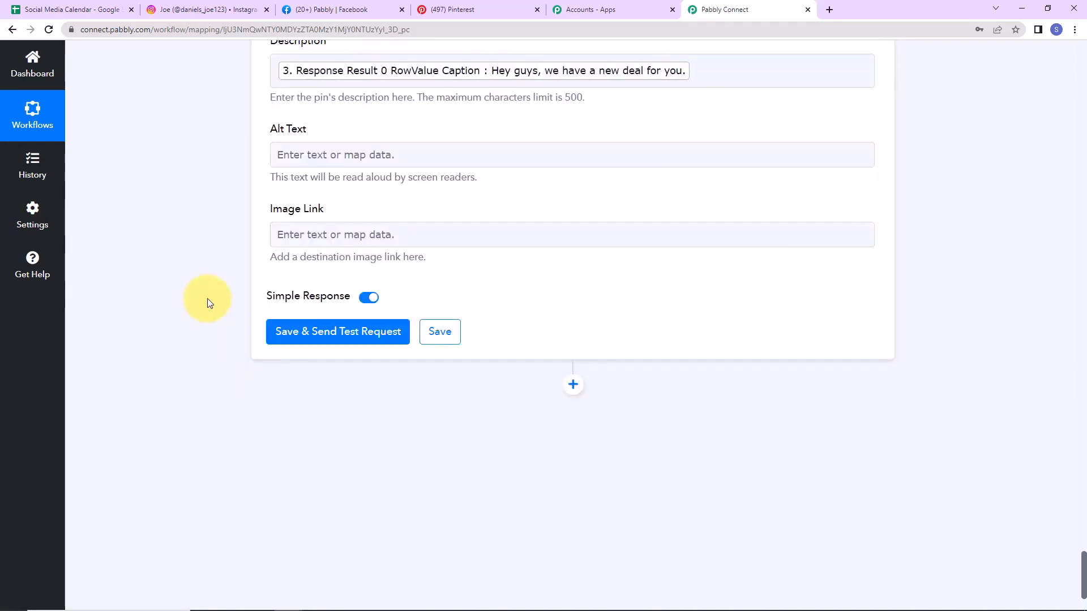
Step: Save the Create Pin step and send a test request, reviewing the returned pin response
{"action": "left_click", "coordinate": [304, 332]}
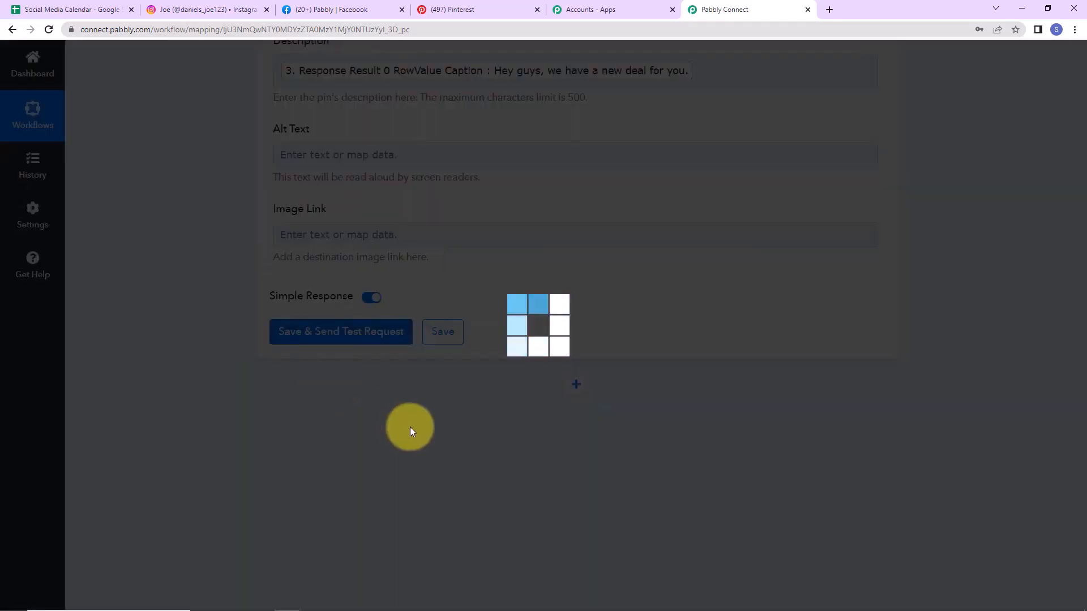
{"action": "scroll", "coordinate": [913, 336], "scroll_direction": "down", "scroll_amount": 2}
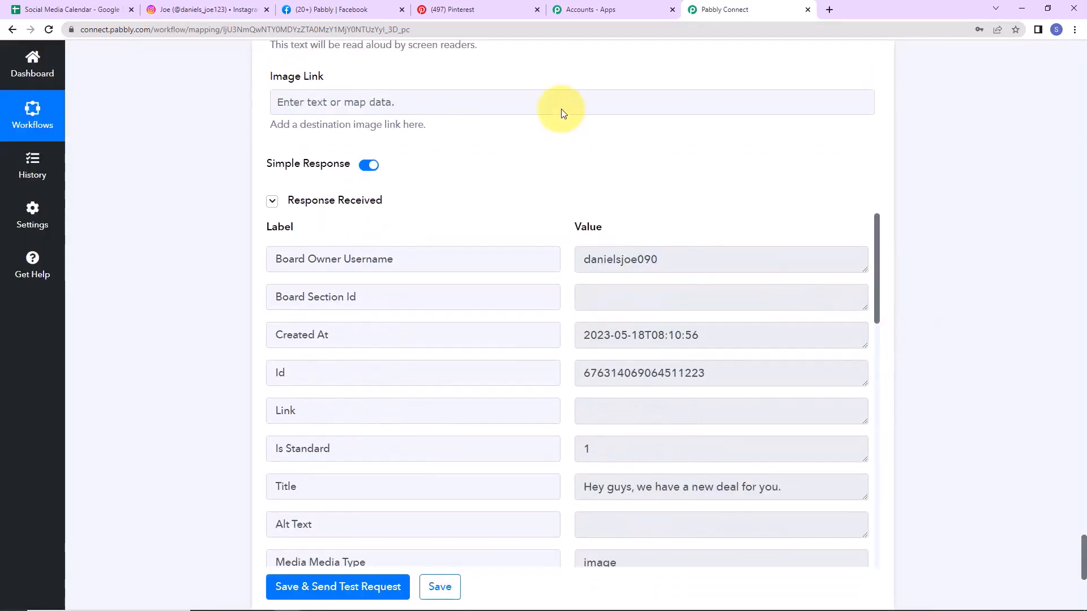
{"action": "mouse_move", "coordinate": [487, 11]}
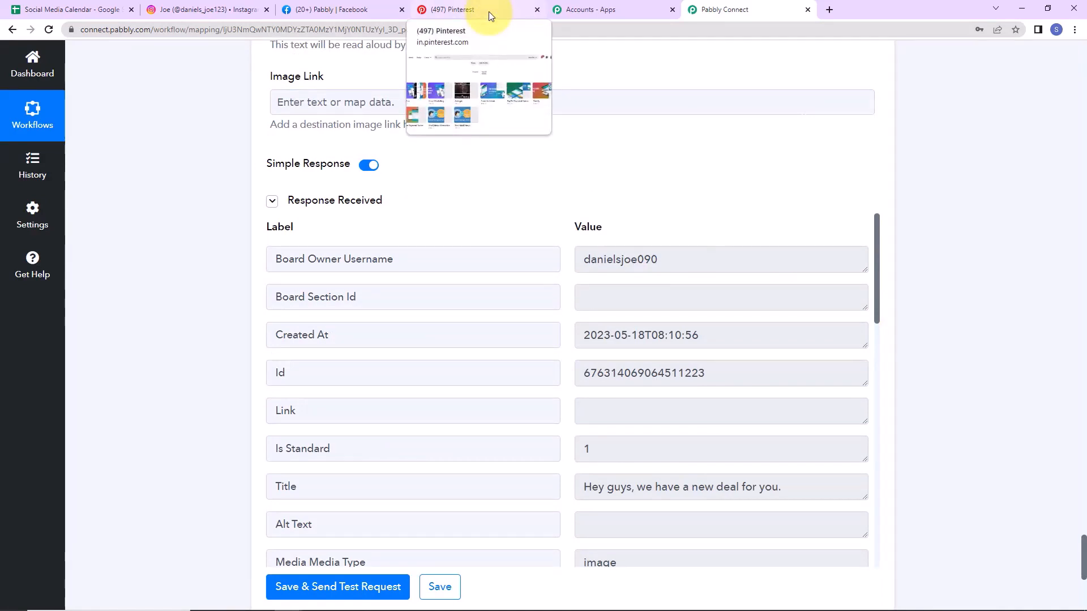
{"action": "left_click", "coordinate": [488, 11]}
{"action": "left_click", "coordinate": [412, 327]}
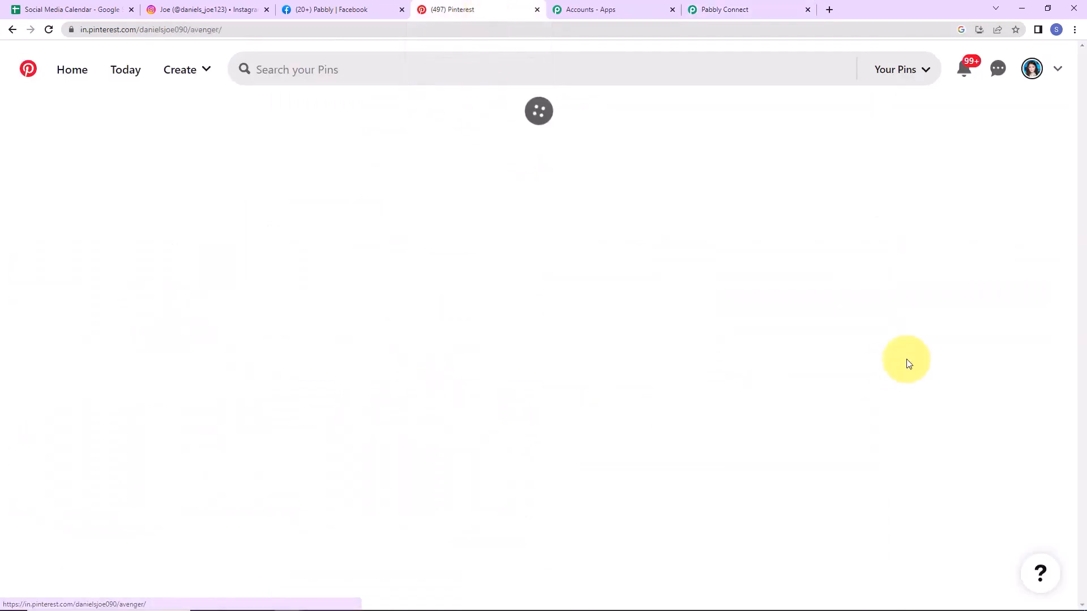
{"action": "scroll", "coordinate": [566, 374], "scroll_direction": "down", "scroll_amount": 2}
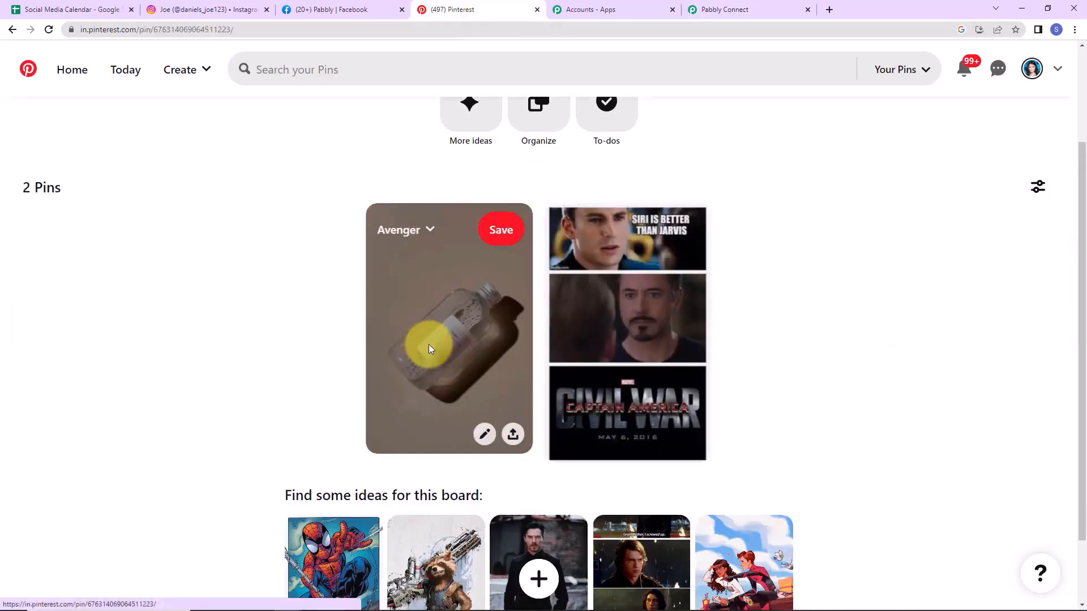
{"action": "left_click", "coordinate": [429, 344]}
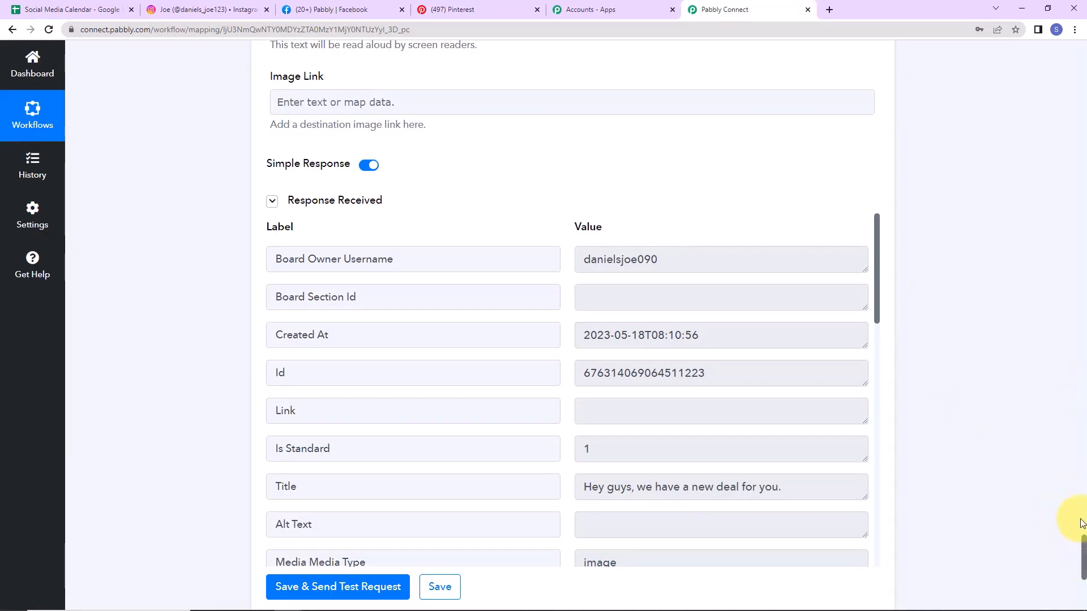
Step: Collapse the Schedule, Date/Time Formatter, Google Sheets lookup and Delay steps
{"action": "left_click_drag", "start_coordinate": [1082, 558], "coordinate": [1038, 101]}
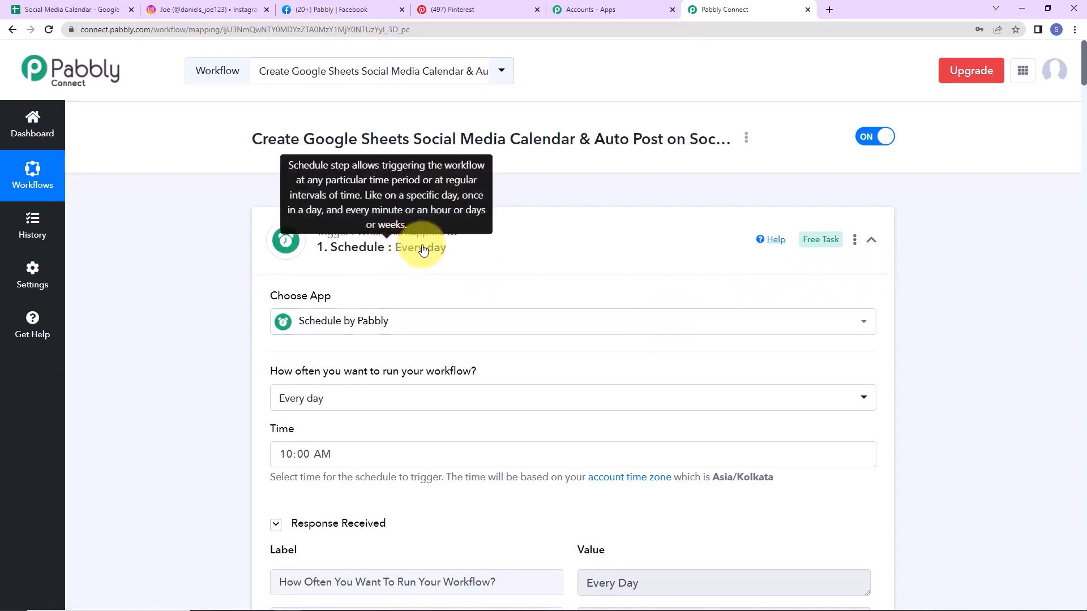
{"action": "left_click", "coordinate": [870, 238]}
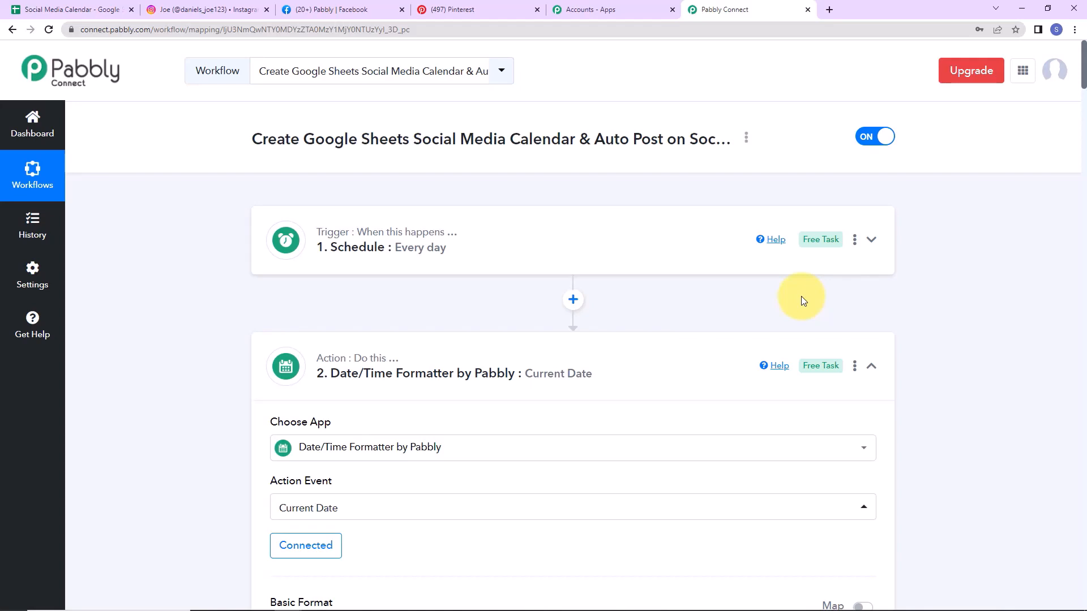
{"action": "left_click", "coordinate": [870, 366]}
{"action": "scroll", "coordinate": [867, 370], "scroll_direction": "down", "scroll_amount": 2}
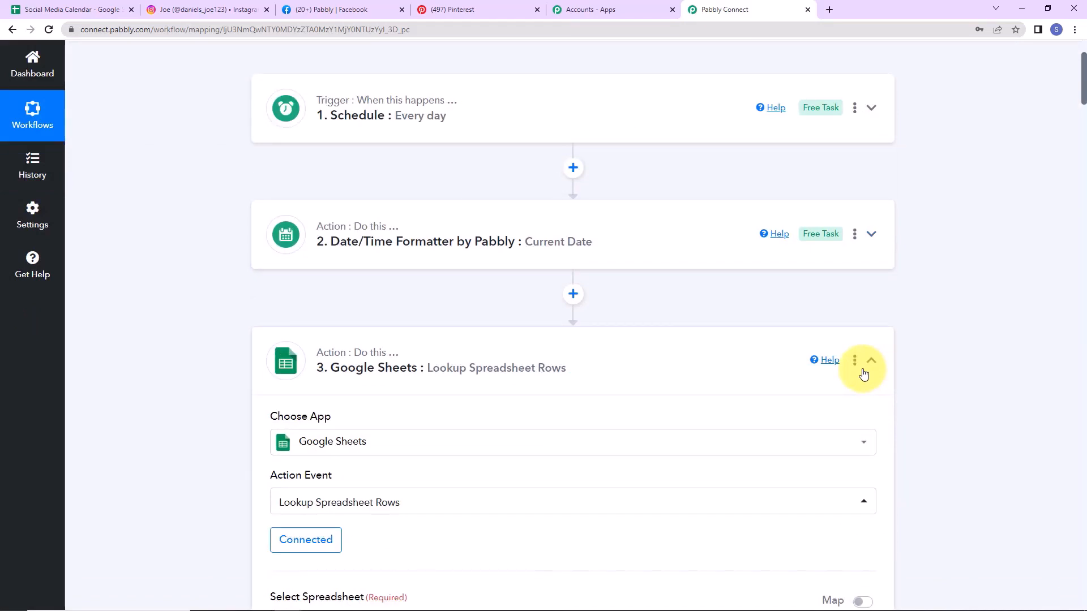
{"action": "left_click", "coordinate": [869, 360]}
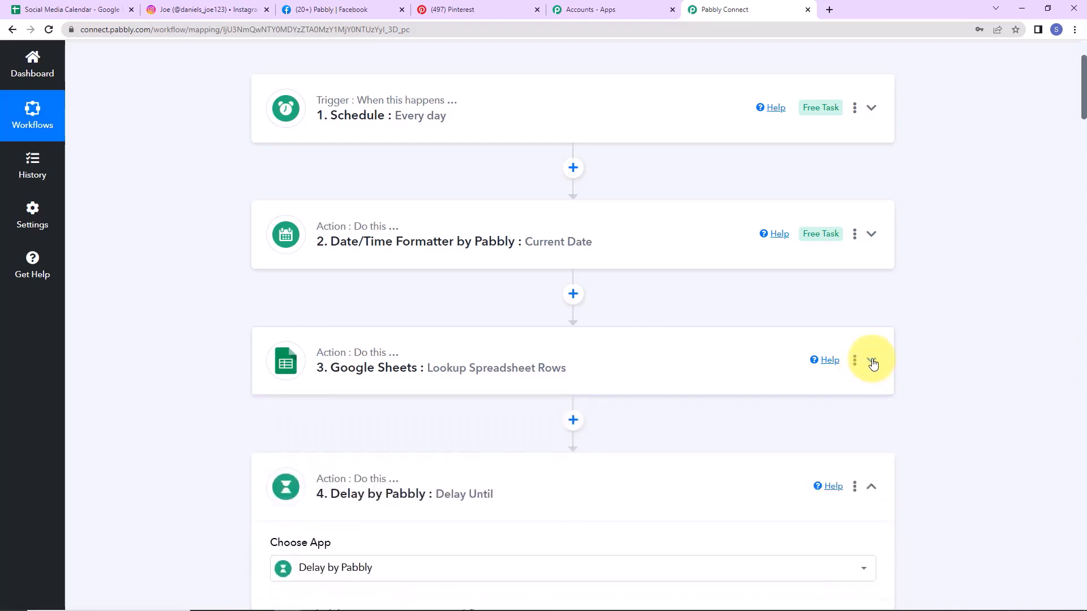
{"action": "scroll", "coordinate": [873, 364], "scroll_direction": "down", "scroll_amount": 4}
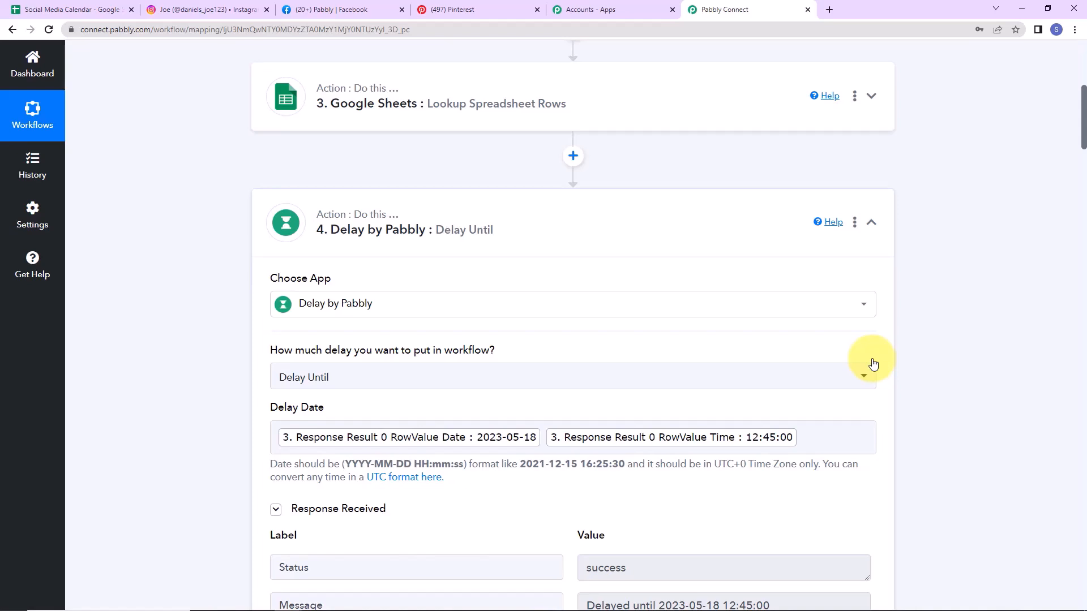
{"action": "left_click", "coordinate": [870, 222]}
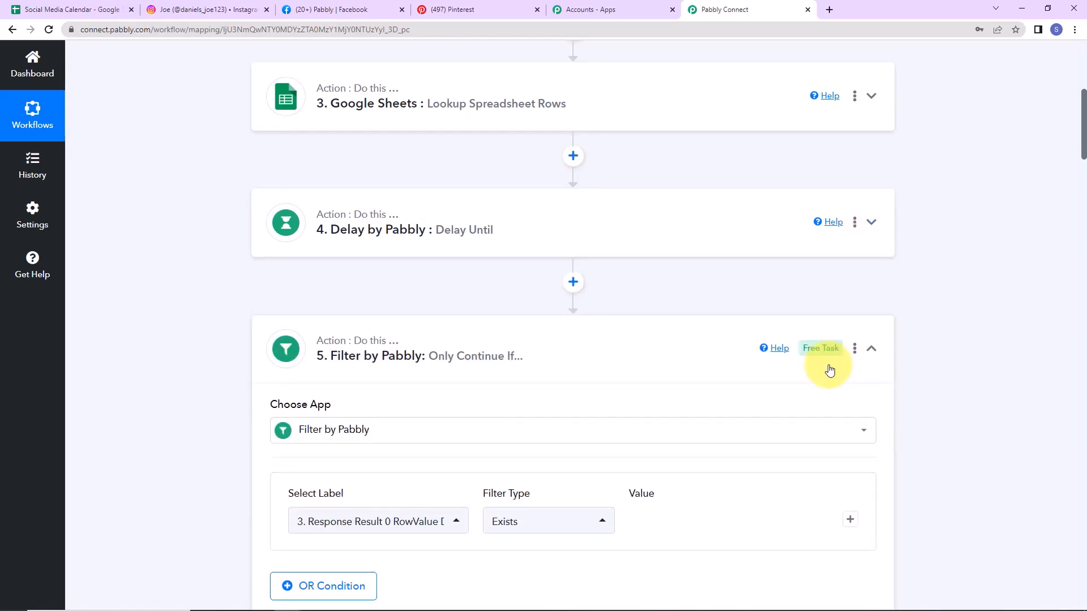
Step: Collapse the Filter, Instagram for Business, Facebook Pages and Pinterest Create Pin steps
{"action": "left_click", "coordinate": [872, 348]}
{"action": "scroll", "coordinate": [908, 348], "scroll_direction": "down", "scroll_amount": 2}
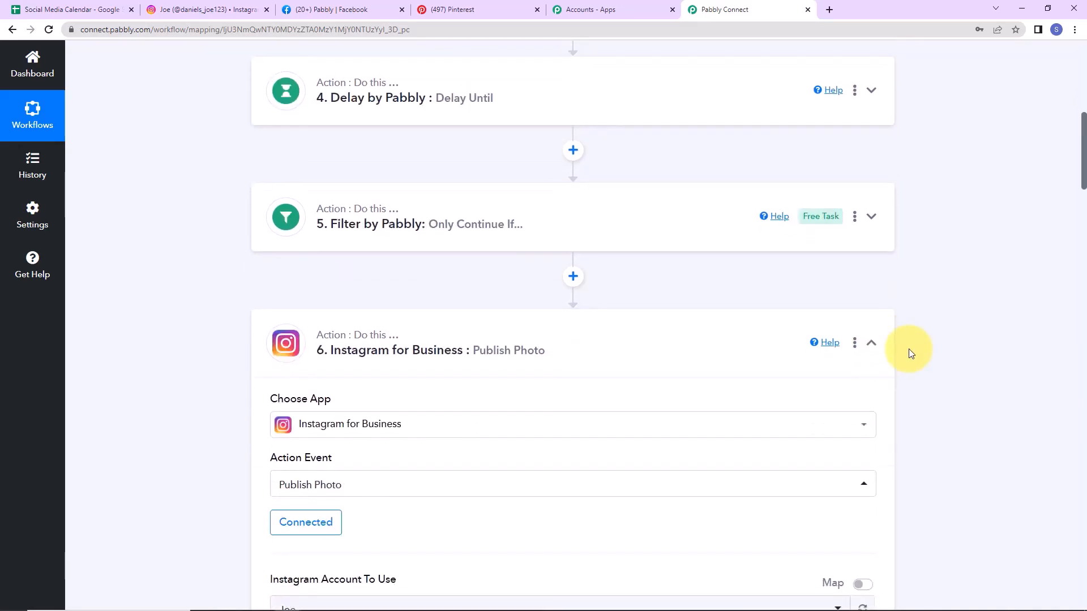
{"action": "left_click", "coordinate": [871, 344]}
{"action": "scroll", "coordinate": [874, 353], "scroll_direction": "down", "scroll_amount": 2}
{"action": "left_click", "coordinate": [871, 339]}
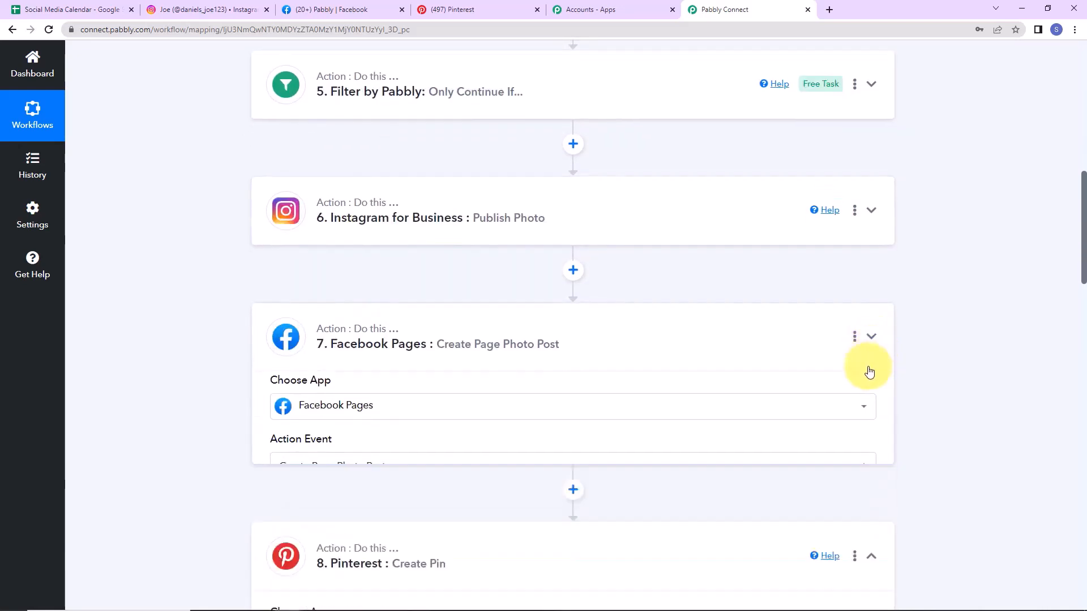
{"action": "scroll", "coordinate": [872, 357], "scroll_direction": "down", "scroll_amount": 2}
{"action": "left_click", "coordinate": [870, 330]}
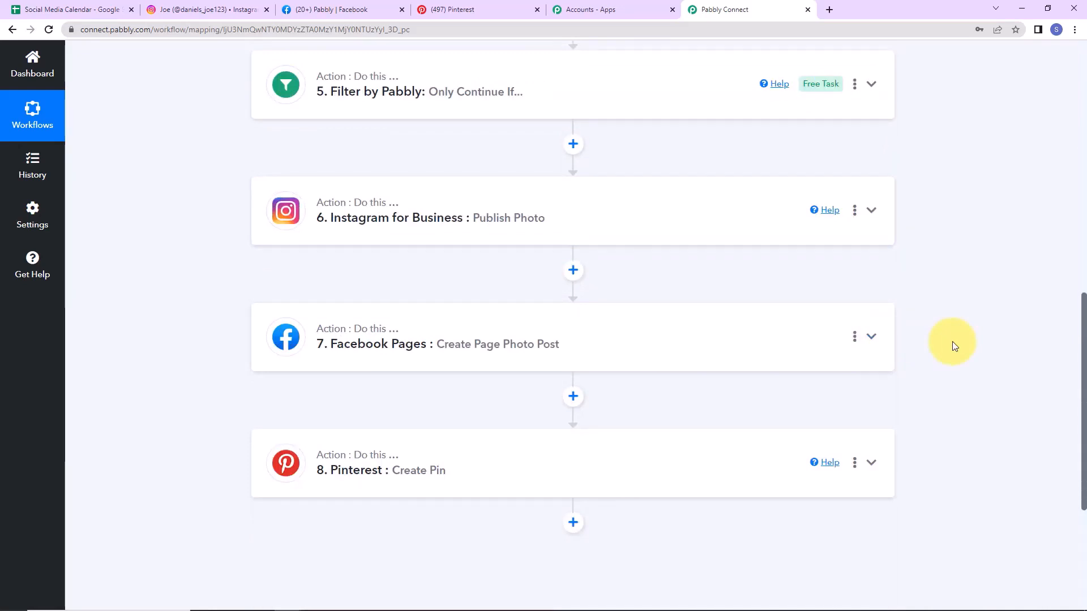
{"action": "scroll", "coordinate": [871, 351], "scroll_direction": "up", "scroll_amount": 2}
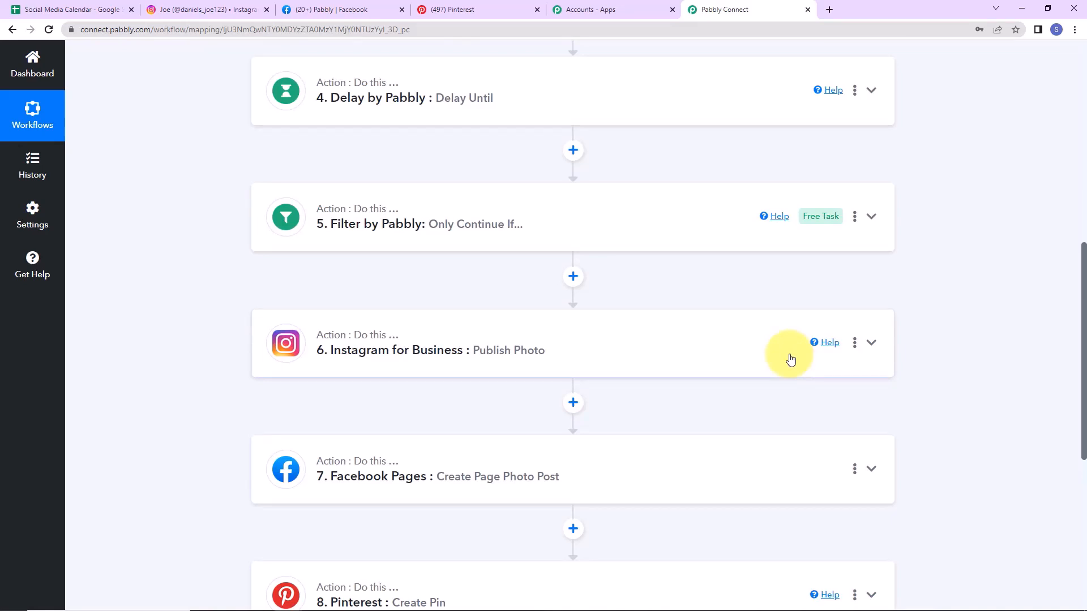
{"action": "scroll", "coordinate": [791, 359], "scroll_direction": "up", "scroll_amount": 5}
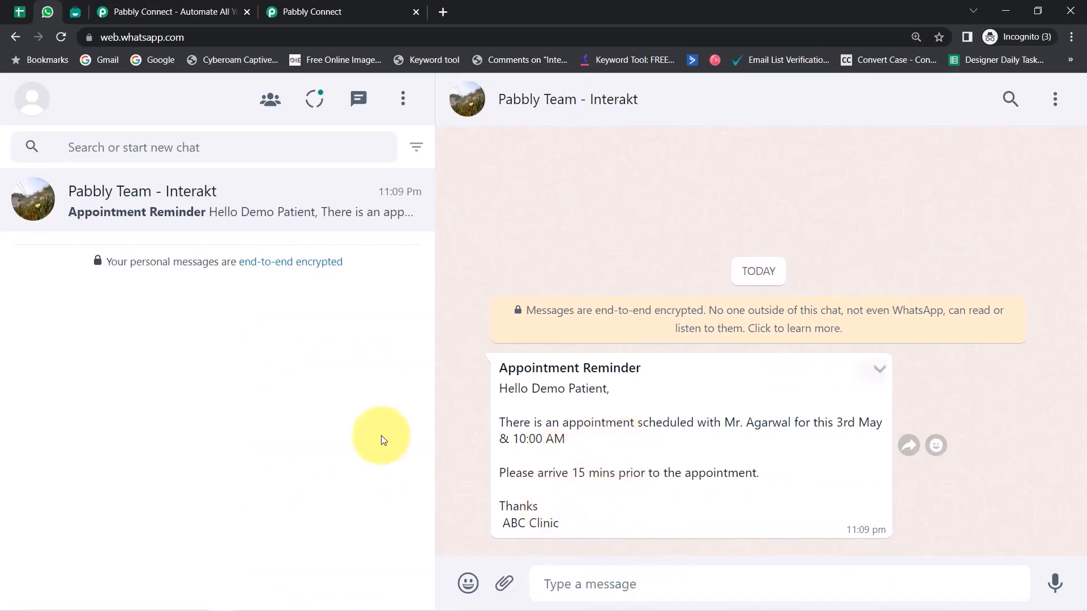
Step: Highlight the Appointment Reminder heading in the WhatsApp chat, then move to the Interakt templates page
{"action": "left_click_drag", "start_coordinate": [623, 369], "coordinate": [620, 372]}
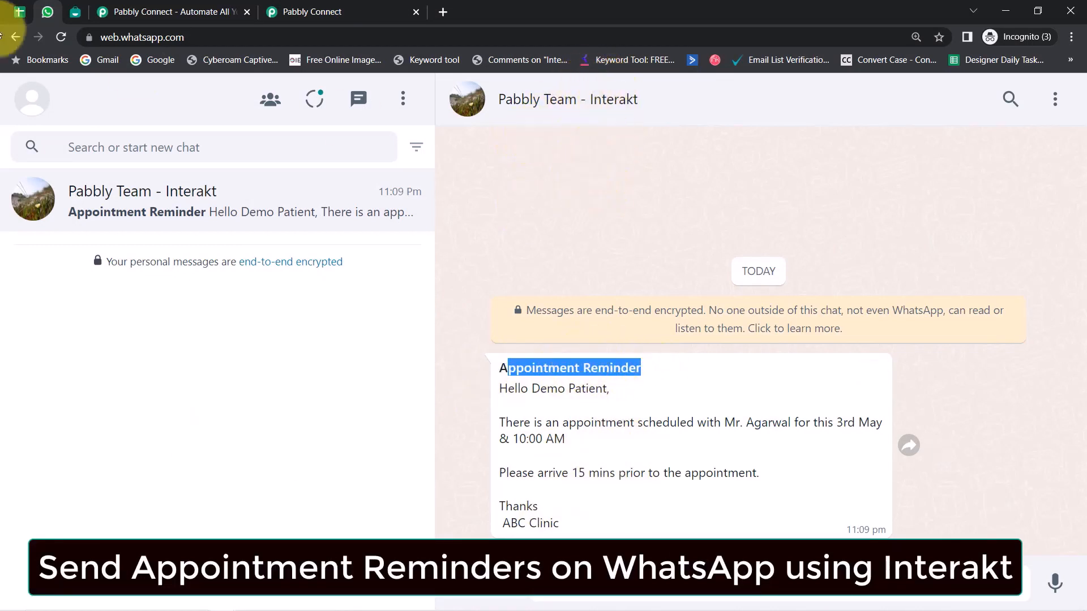
{"action": "left_click", "coordinate": [78, 12]}
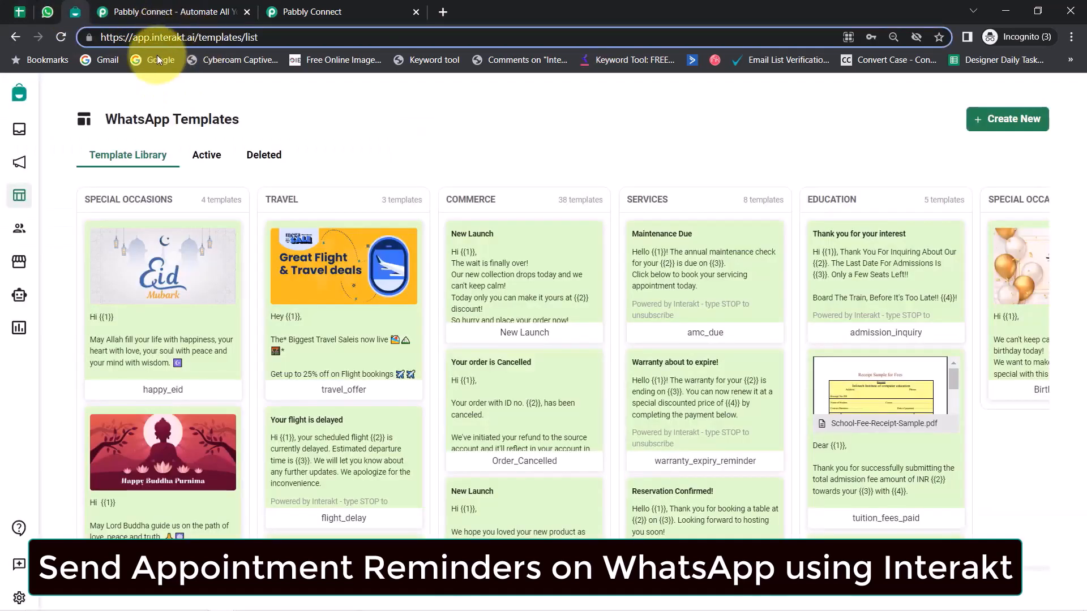
Step: Highlight 'interakt' in the web address and 'WhatsApp' in the Templates page title
{"action": "double_click", "coordinate": [162, 37]}
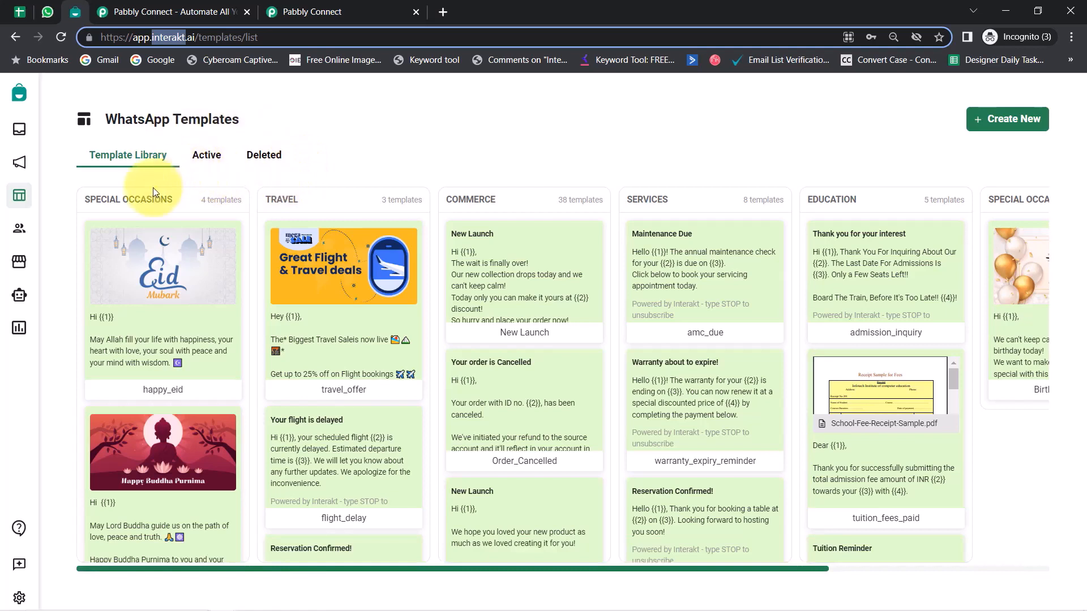
{"action": "double_click", "coordinate": [135, 118]}
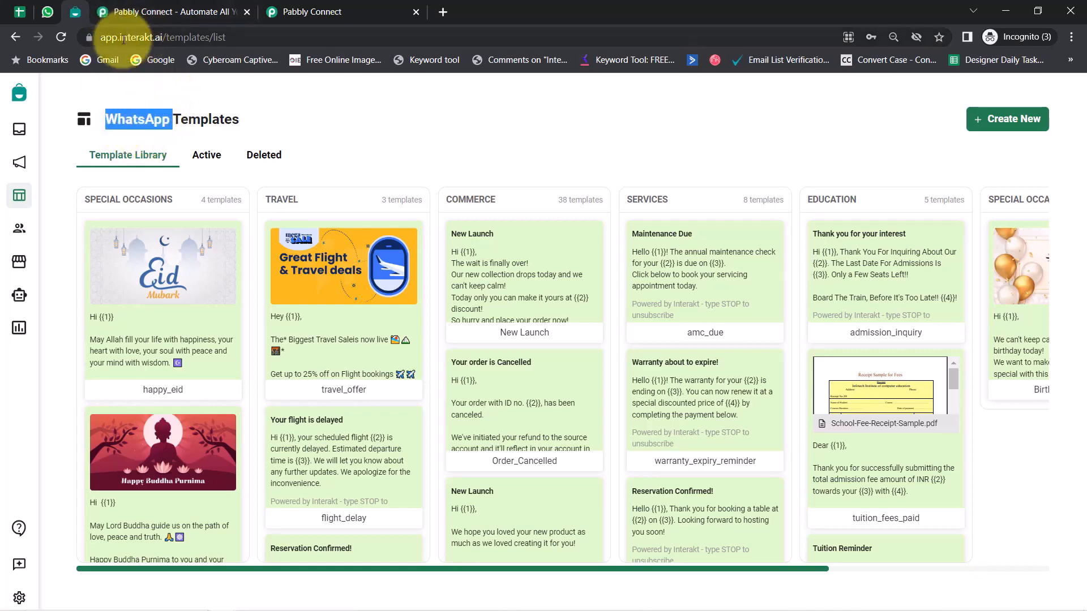
Step: Review the All Appointment Bookings sheet's empty row-2 cells under Name through Mobile No. (WhatsApp)
{"action": "left_click", "coordinate": [20, 11]}
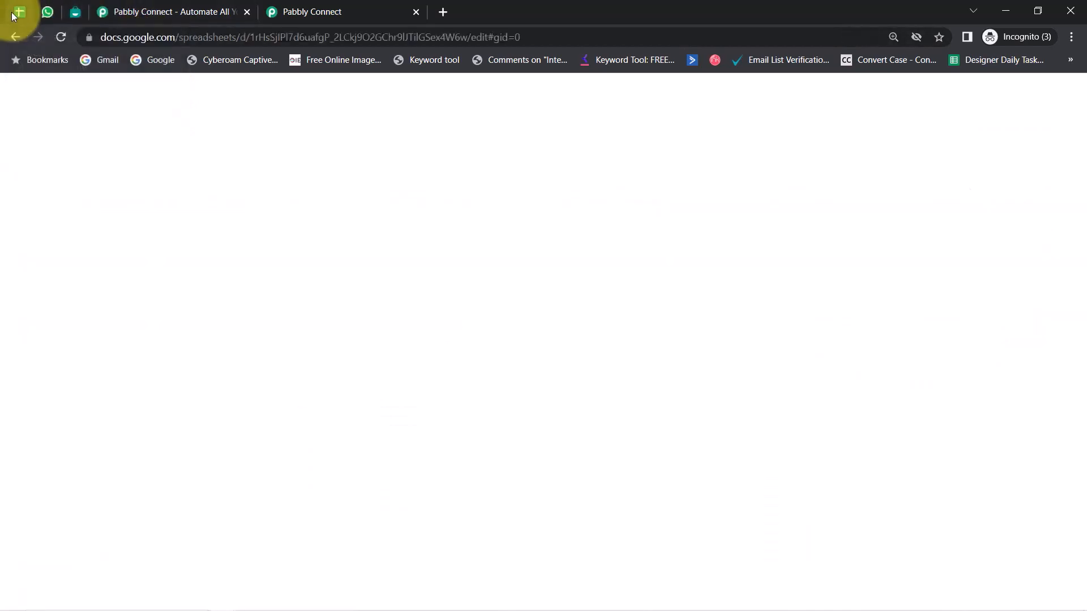
{"action": "left_click", "coordinate": [225, 265]}
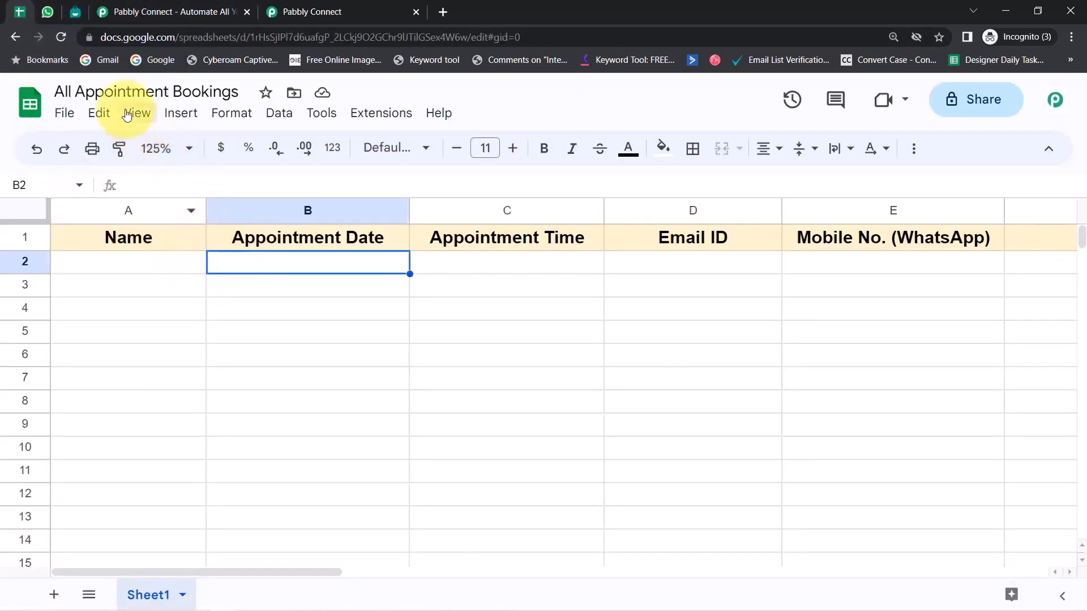
{"action": "left_click_drag", "start_coordinate": [109, 92], "coordinate": [234, 91]}
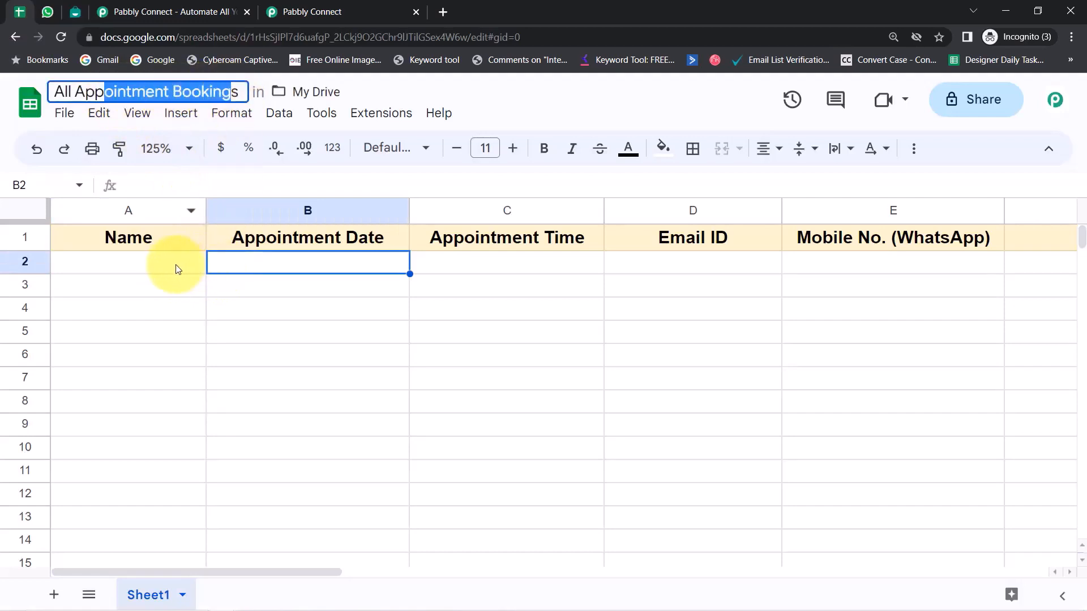
{"action": "left_click", "coordinate": [175, 270]}
{"action": "left_click", "coordinate": [180, 351]}
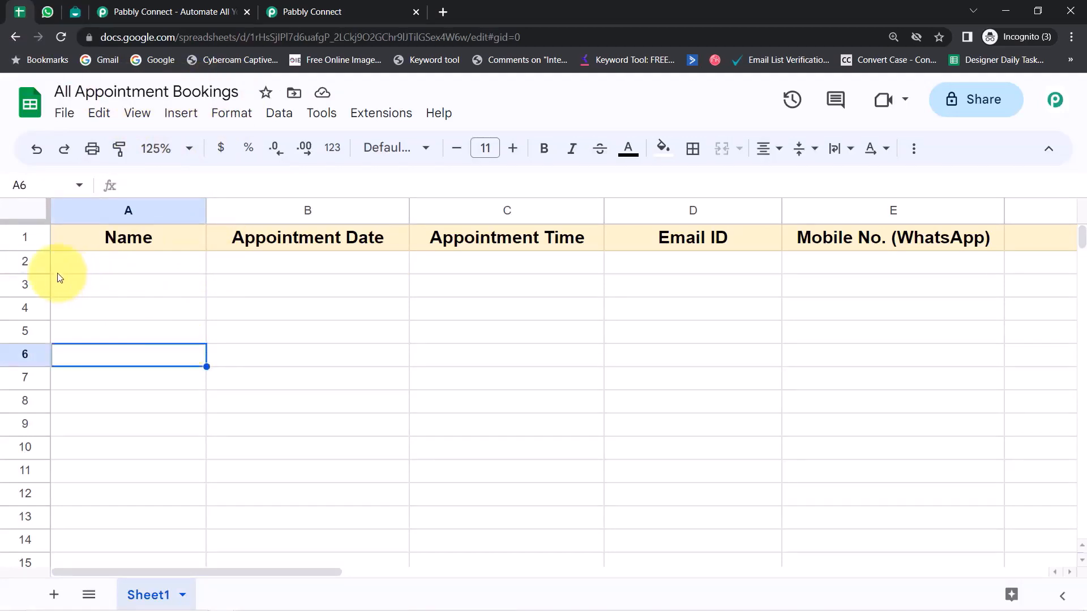
{"action": "left_click", "coordinate": [169, 266]}
{"action": "left_click", "coordinate": [277, 267]}
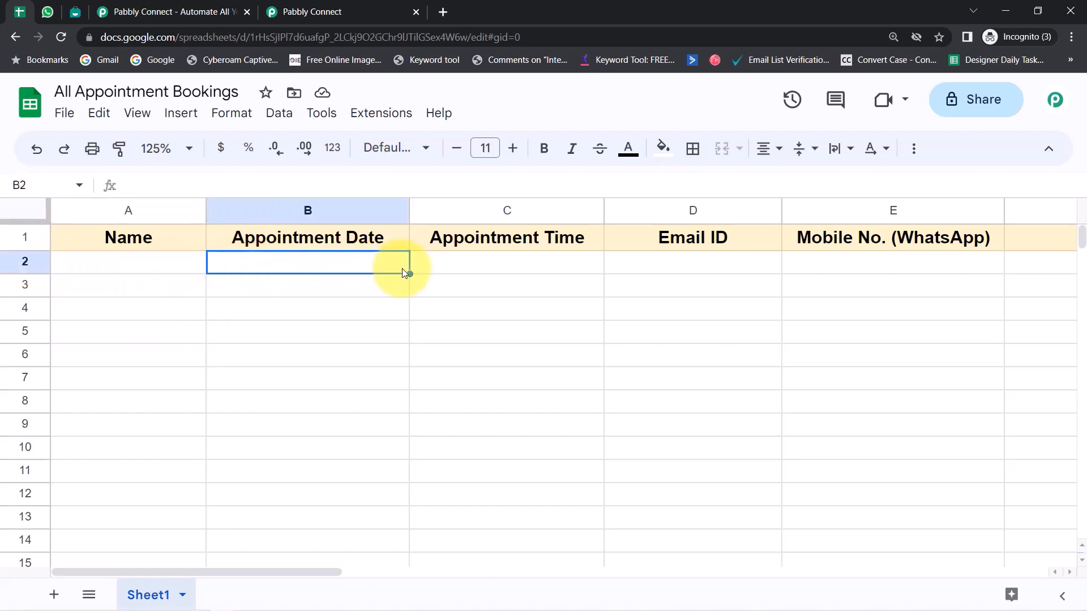
{"action": "left_click", "coordinate": [443, 272]}
{"action": "left_click", "coordinate": [711, 266]}
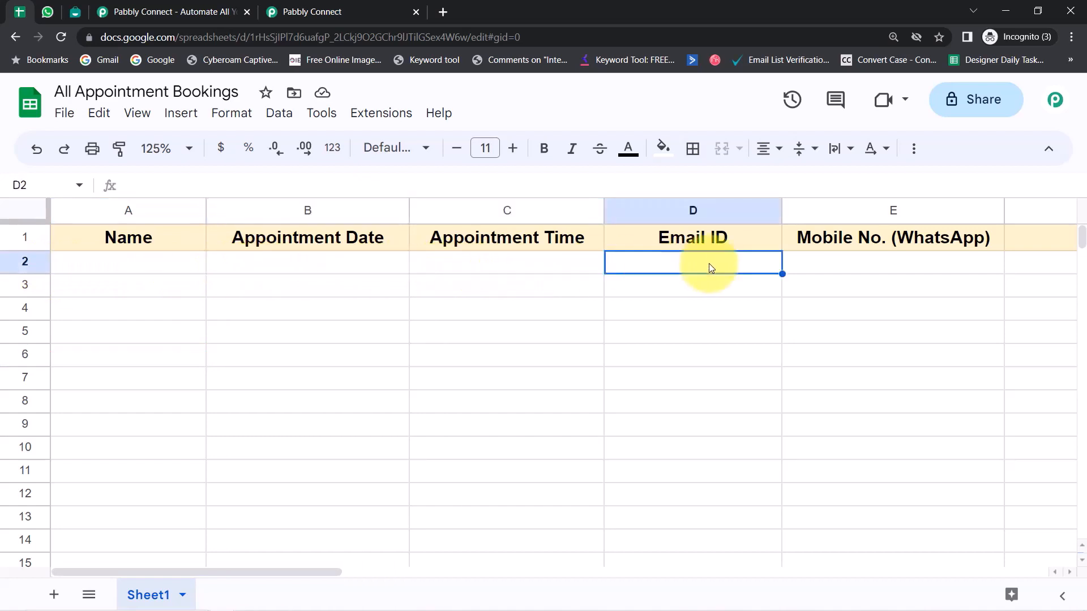
{"action": "left_click", "coordinate": [806, 267]}
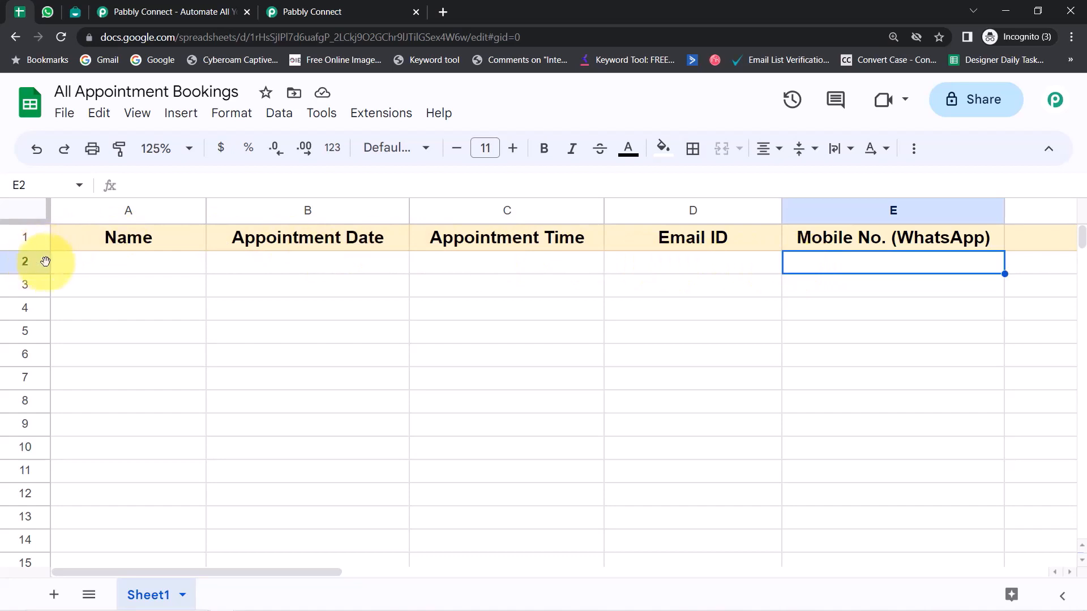
Step: Select row 2 and the Mobile No. (WhatsApp) column, then return to Interakt's templates
{"action": "left_click", "coordinate": [46, 261]}
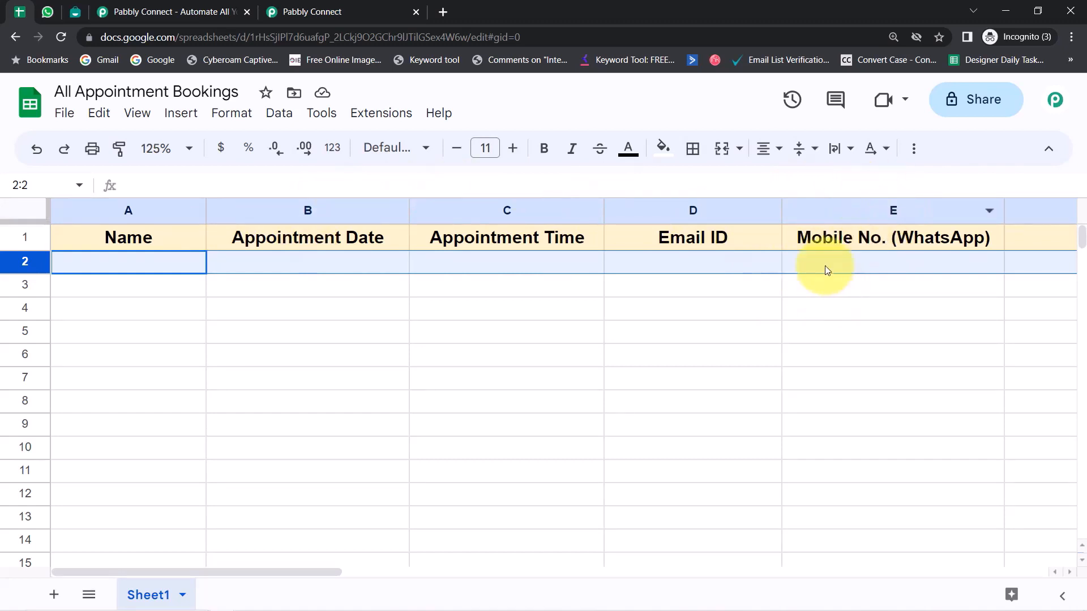
{"action": "left_click", "coordinate": [826, 312]}
{"action": "left_click", "coordinate": [851, 203]}
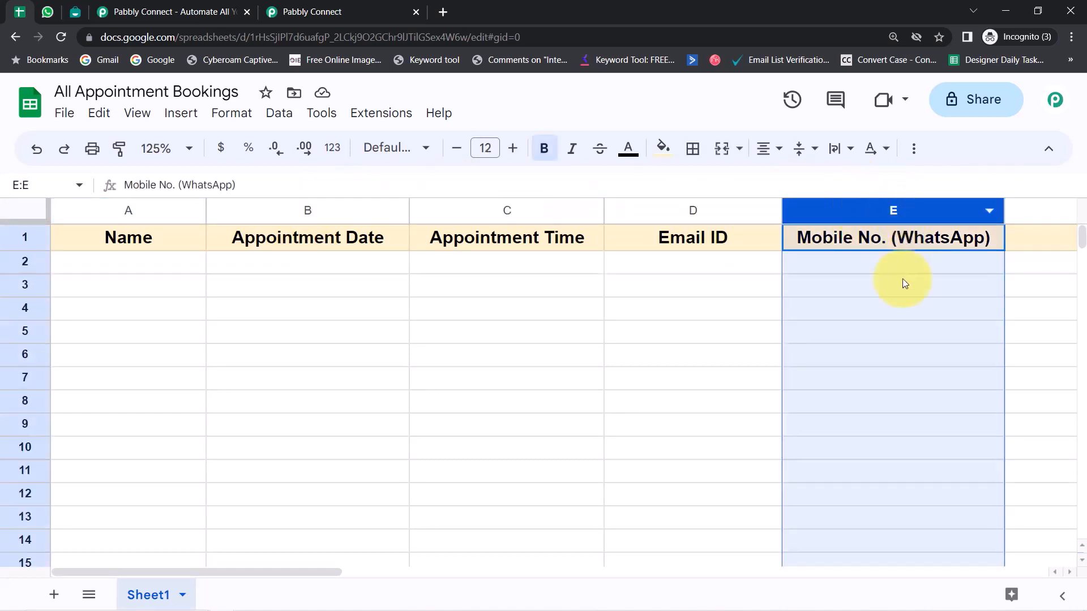
{"action": "left_click", "coordinate": [74, 17]}
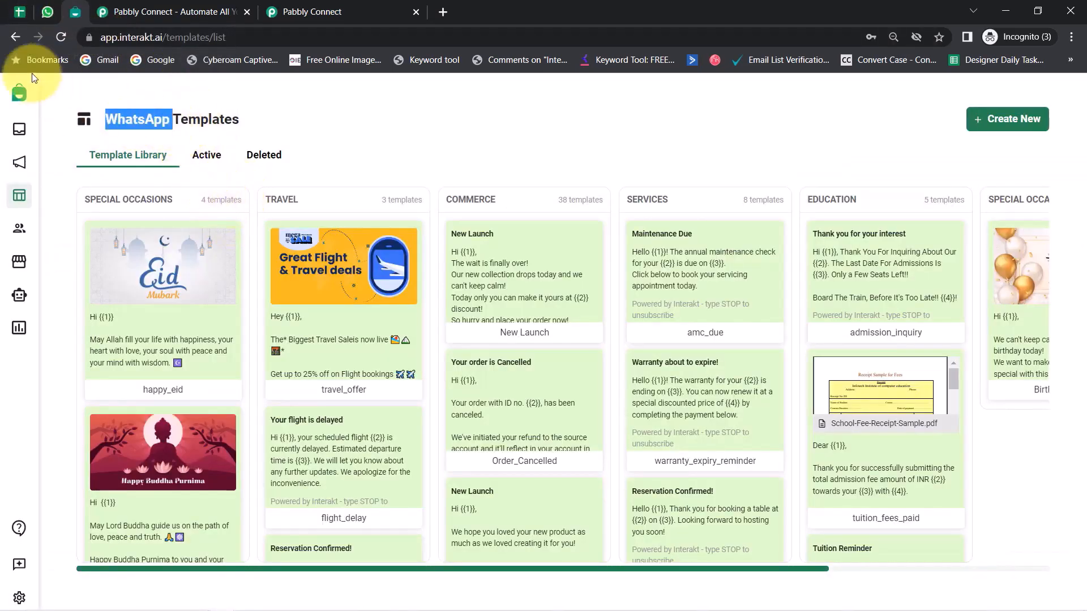
{"action": "left_click", "coordinate": [19, 11]}
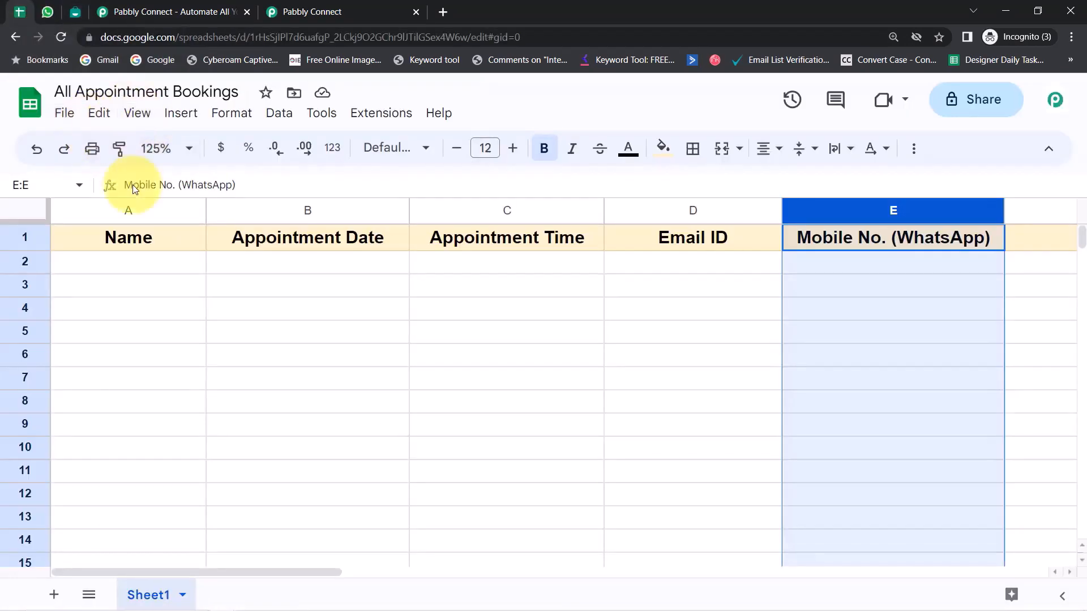
{"action": "left_click", "coordinate": [75, 12]}
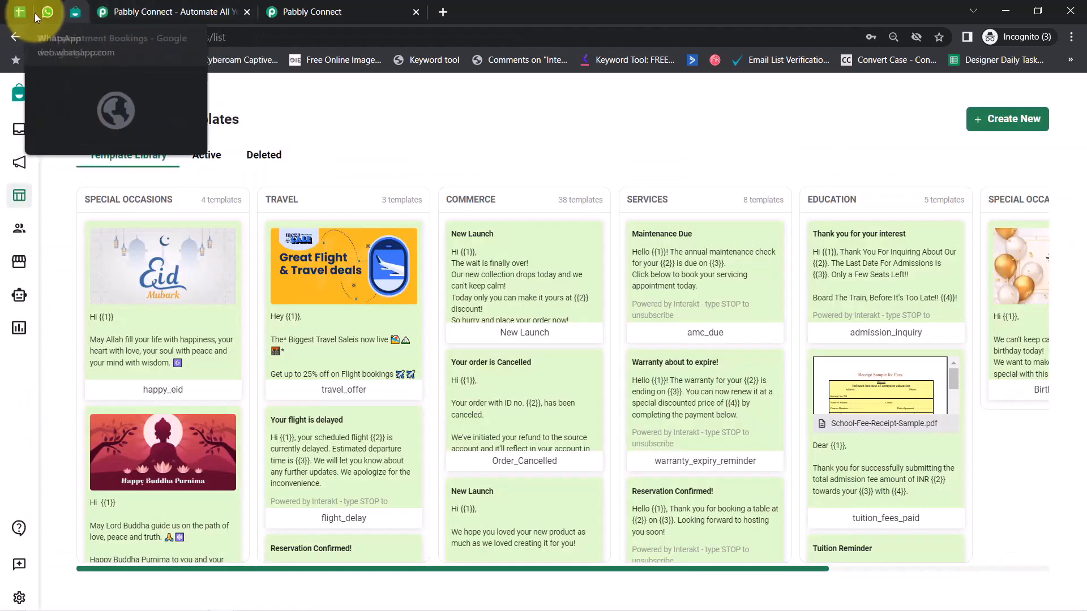
Step: Dismiss the limited-time offer popup and show the Pabbly Connect dashboard with 7002 tasks remaining
{"action": "left_click", "coordinate": [145, 12]}
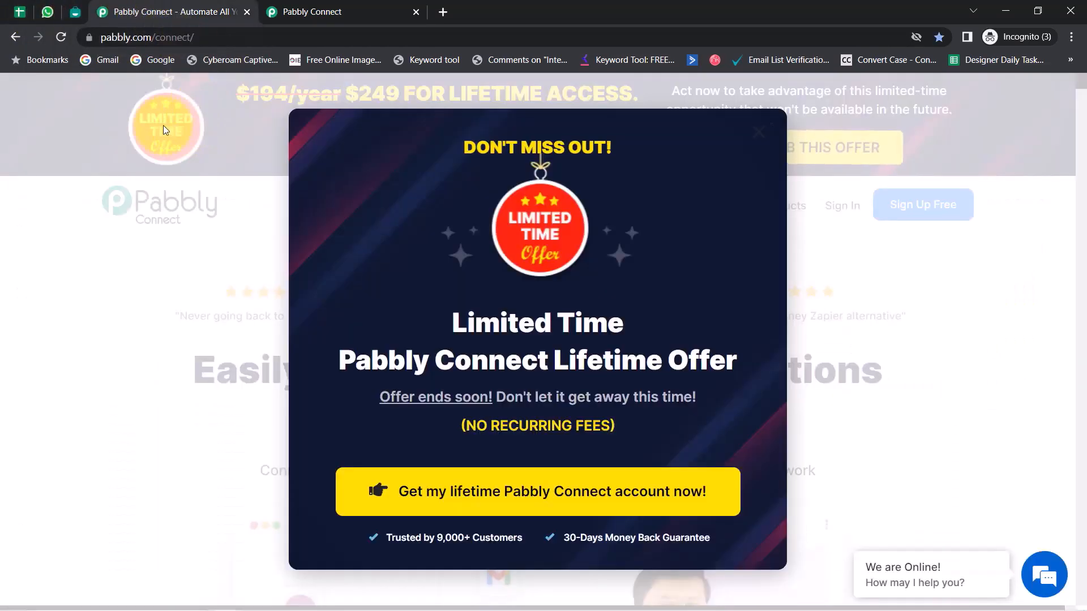
{"action": "left_click", "coordinate": [763, 137]}
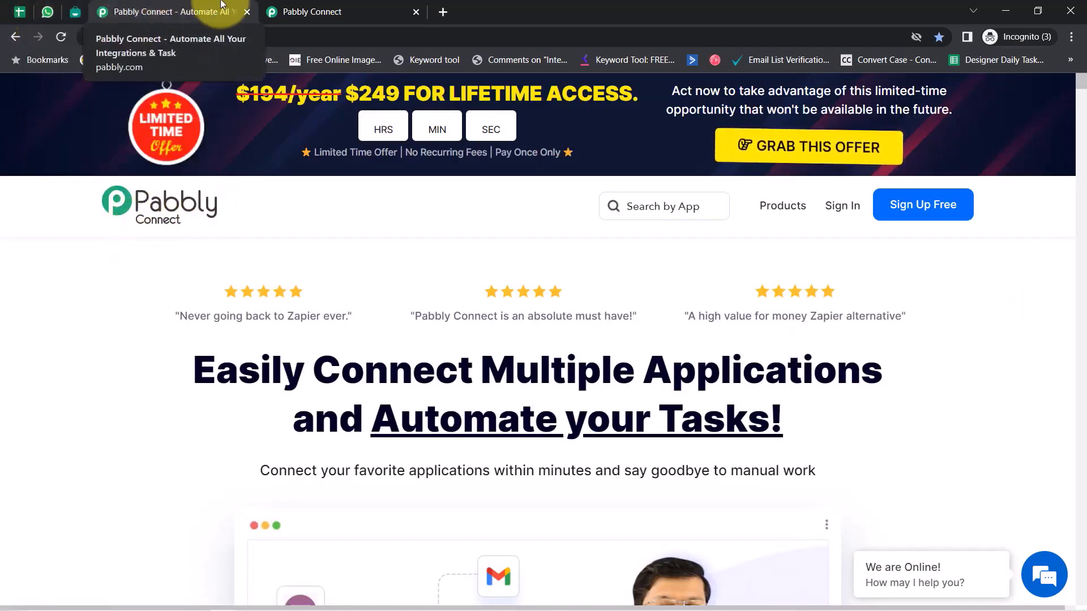
{"action": "left_click", "coordinate": [277, 11]}
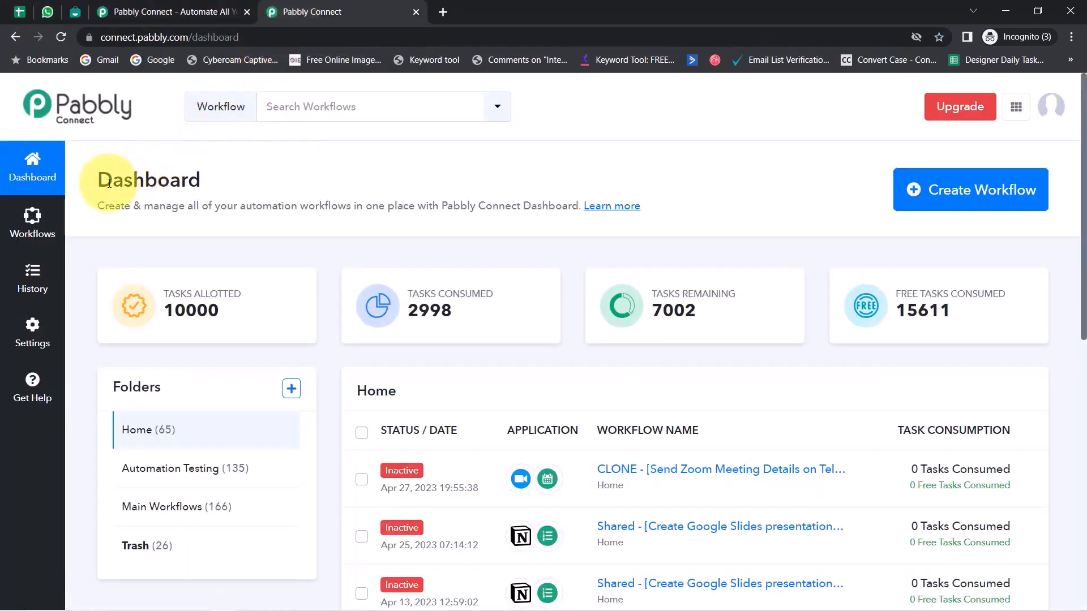
{"action": "left_click_drag", "start_coordinate": [113, 179], "coordinate": [316, 204]}
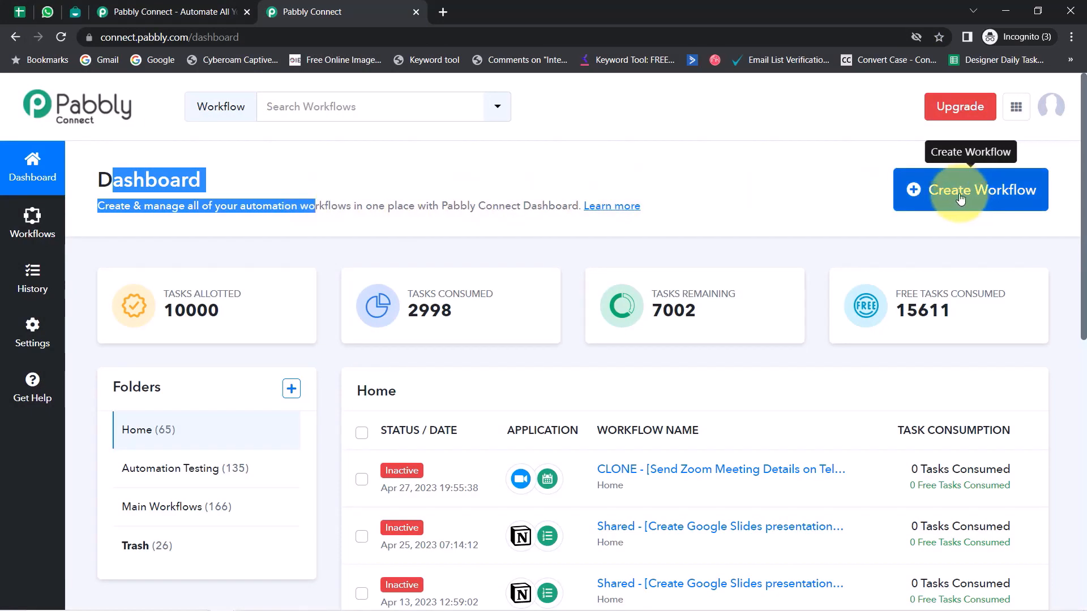
{"action": "left_click", "coordinate": [165, 8]}
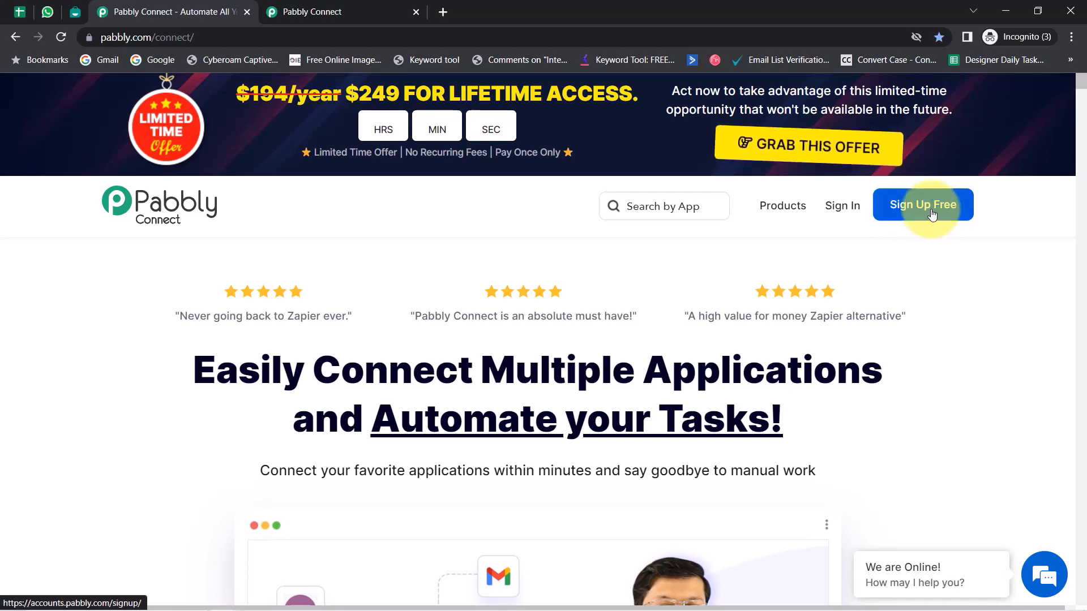
{"action": "left_click", "coordinate": [308, 7]}
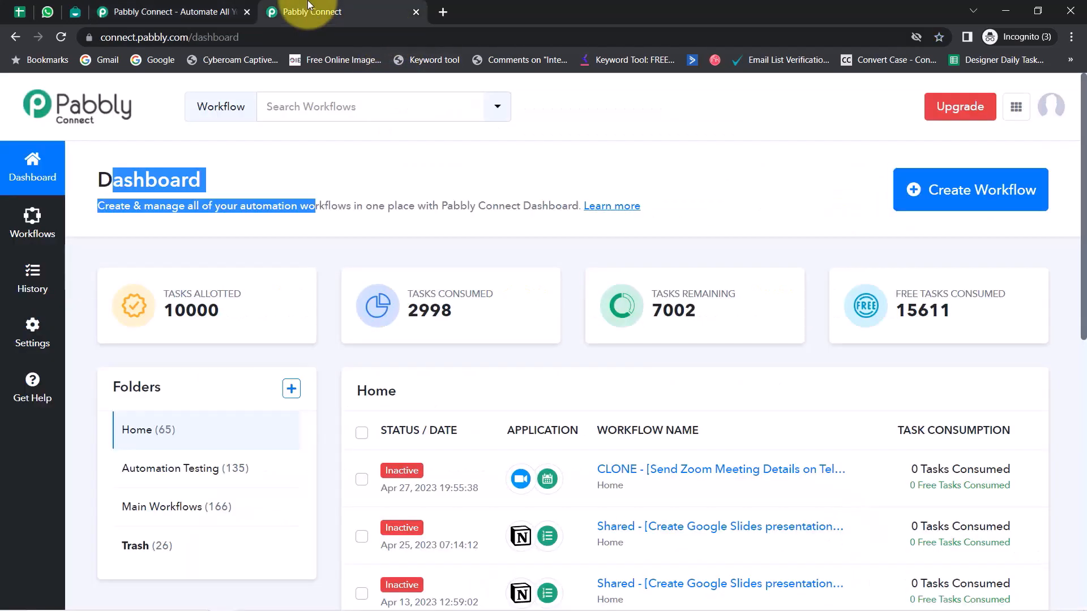
{"action": "left_click", "coordinate": [108, 190]}
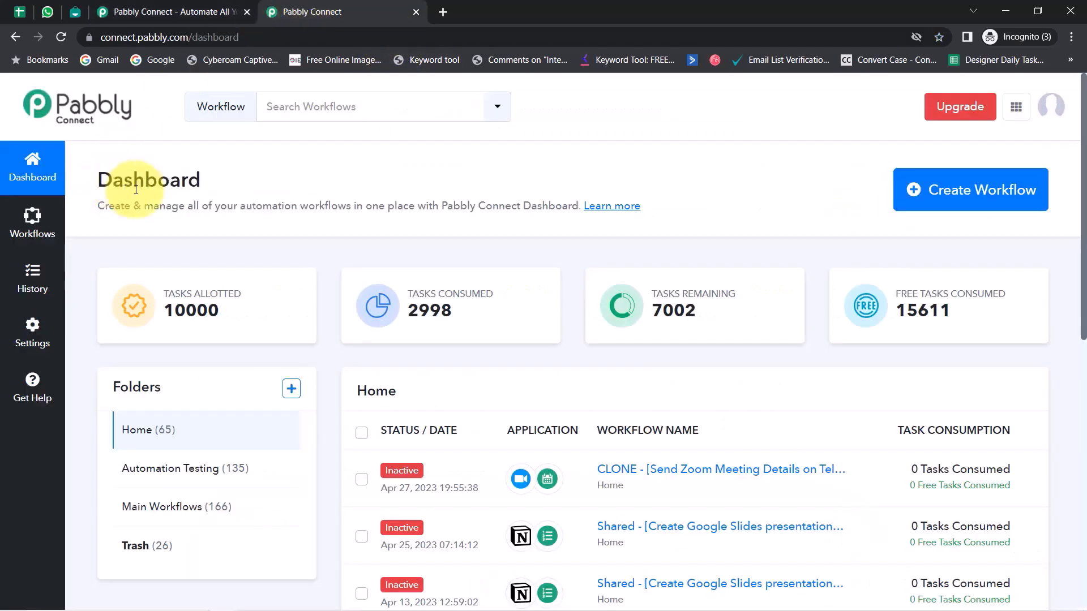
Step: Create a workflow named 'Automatically Send Appointment Reminders on WhatsApp'
{"action": "left_click", "coordinate": [960, 190]}
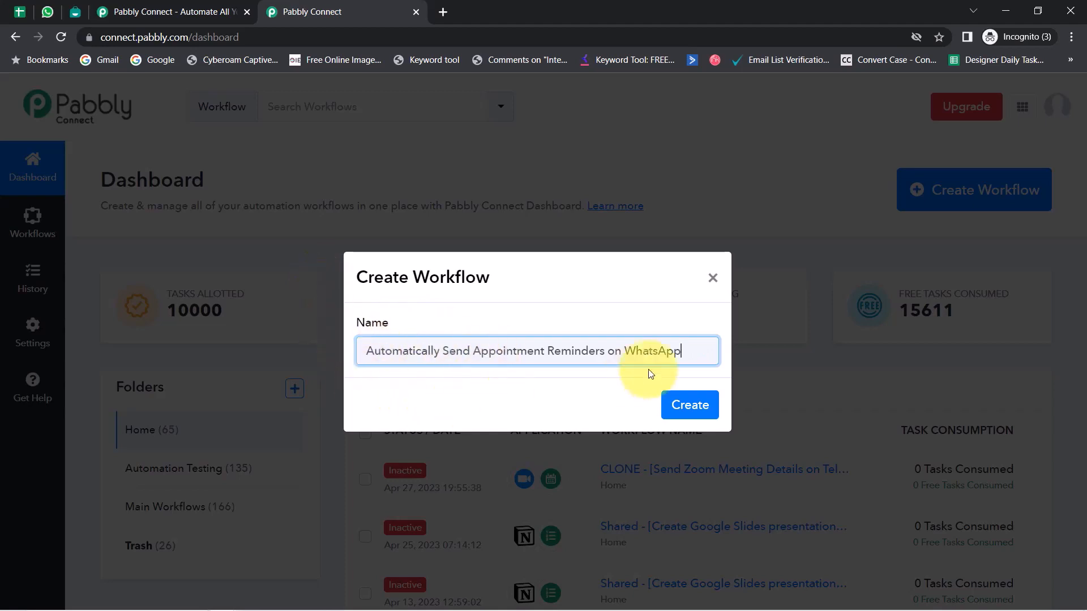
{"action": "left_click", "coordinate": [689, 407]}
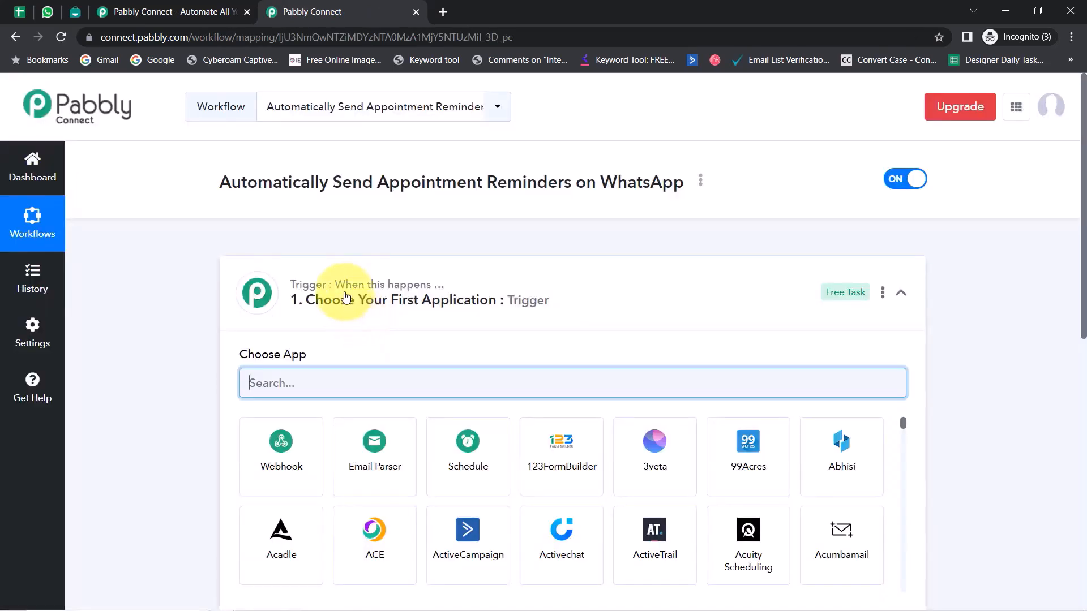
Step: Set the workflow's trigger app to Google Sheets, found by searching 'google s'
{"action": "left_click", "coordinate": [356, 286]}
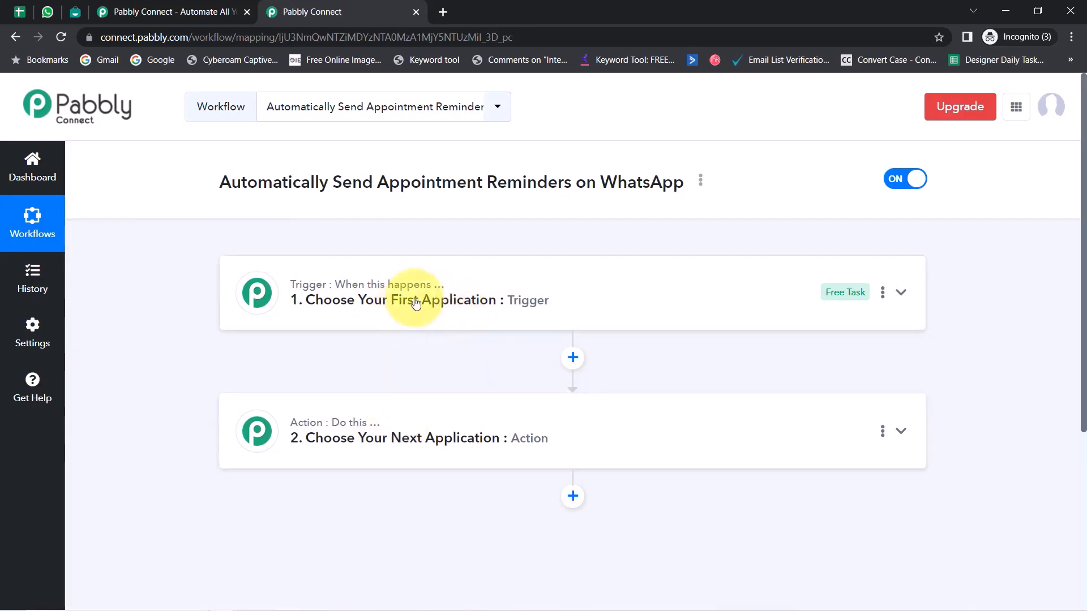
{"action": "mouse_move", "coordinate": [454, 302]}
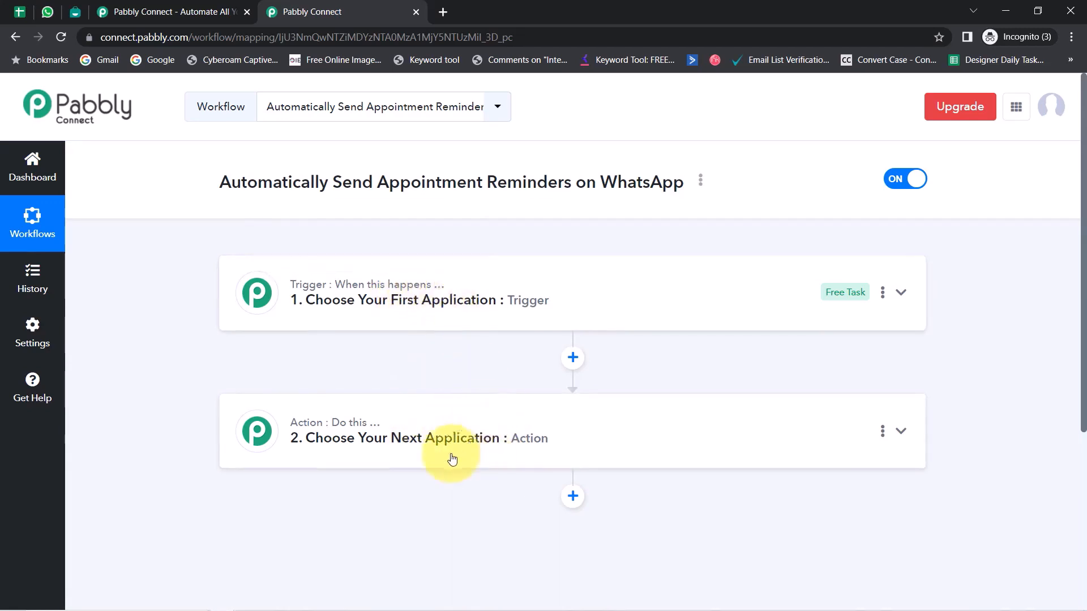
{"action": "left_click", "coordinate": [446, 317]}
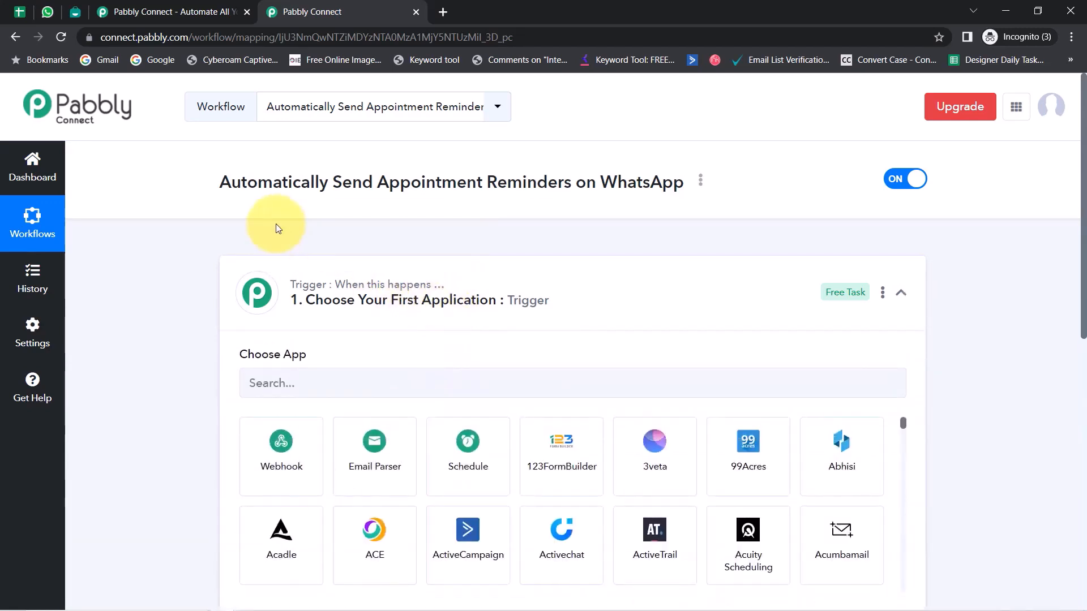
{"action": "left_click_drag", "start_coordinate": [224, 184], "coordinate": [621, 176]}
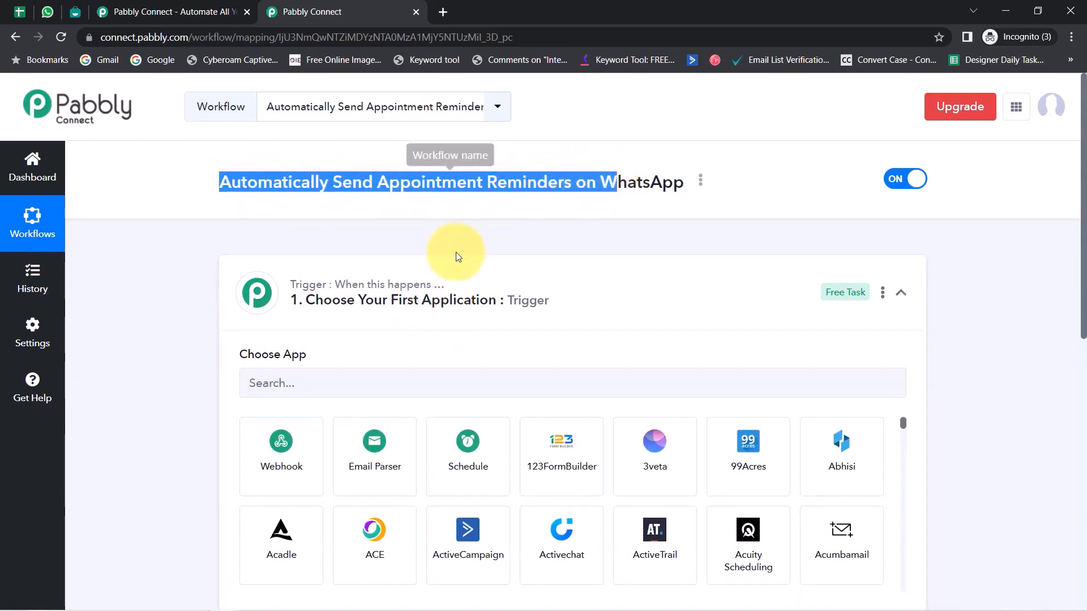
{"action": "left_click", "coordinate": [306, 381]}
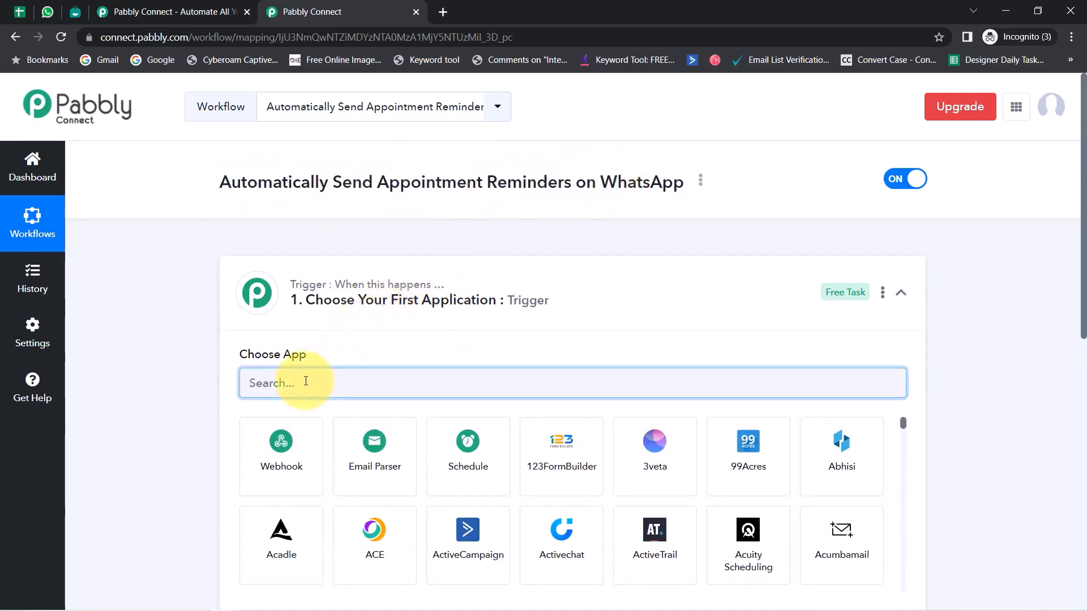
{"action": "type", "text": "google shee"}
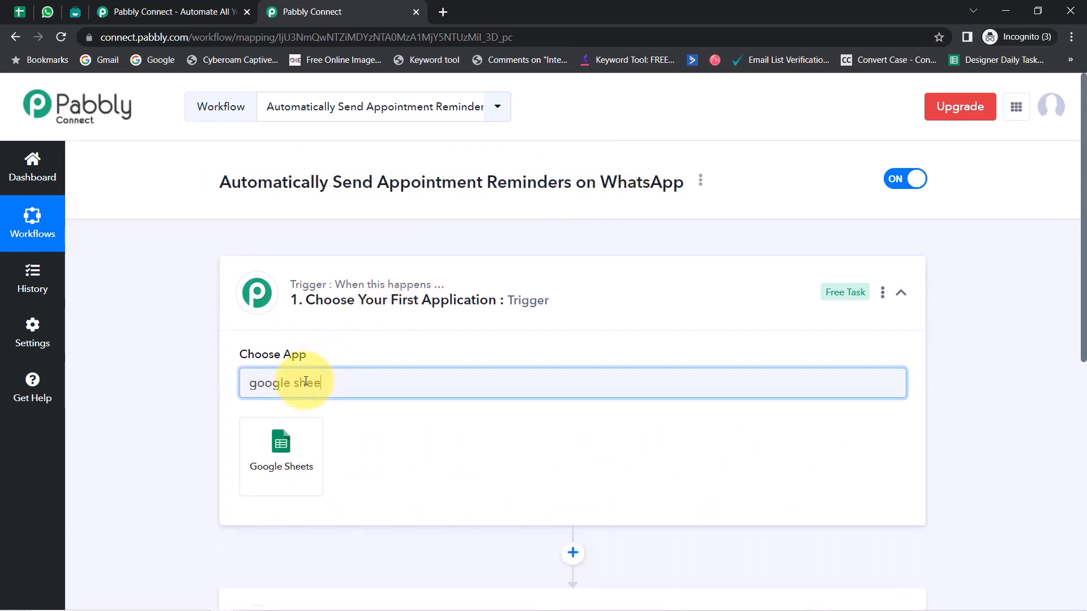
{"action": "left_click", "coordinate": [274, 447]}
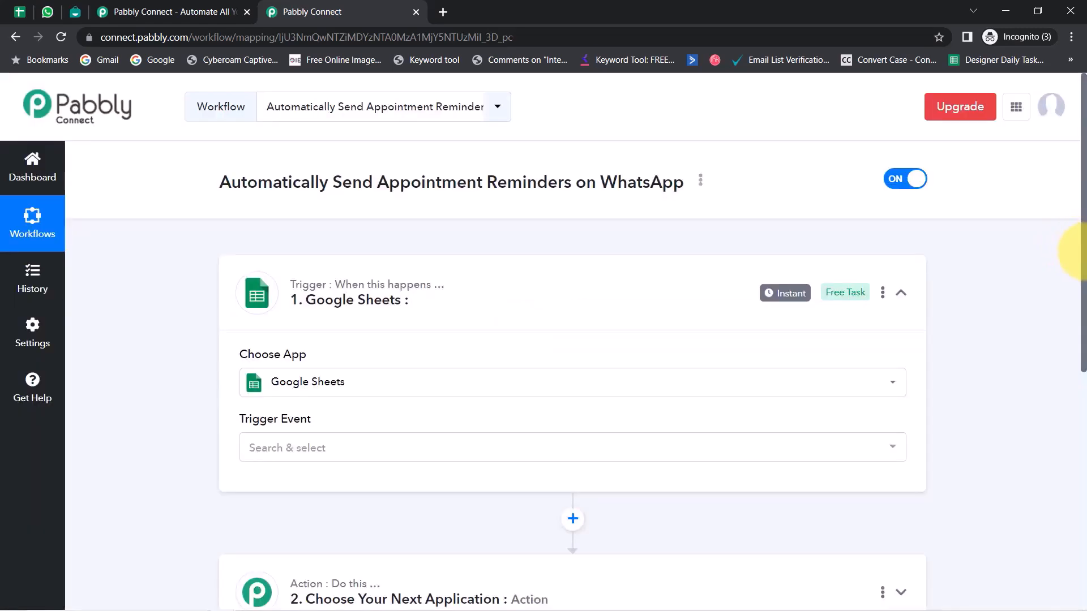
Step: Set the action step's app to Interakt, found by searching 'inte'
{"action": "left_click_drag", "start_coordinate": [1082, 251], "coordinate": [1070, 424]}
{"action": "left_click", "coordinate": [332, 292]}
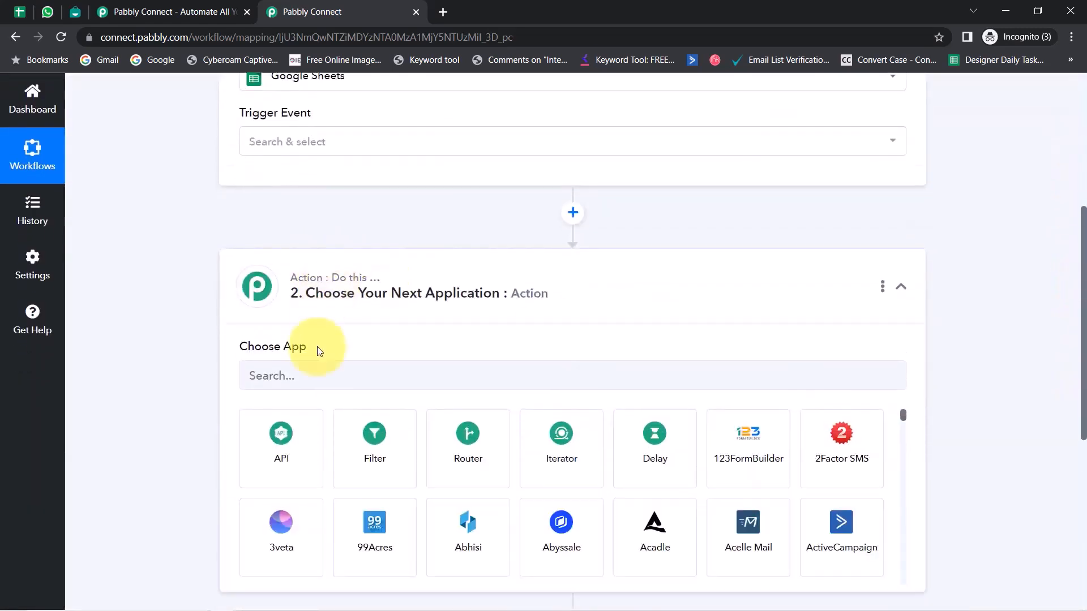
{"action": "left_click", "coordinate": [304, 376]}
{"action": "type", "text": "inte"}
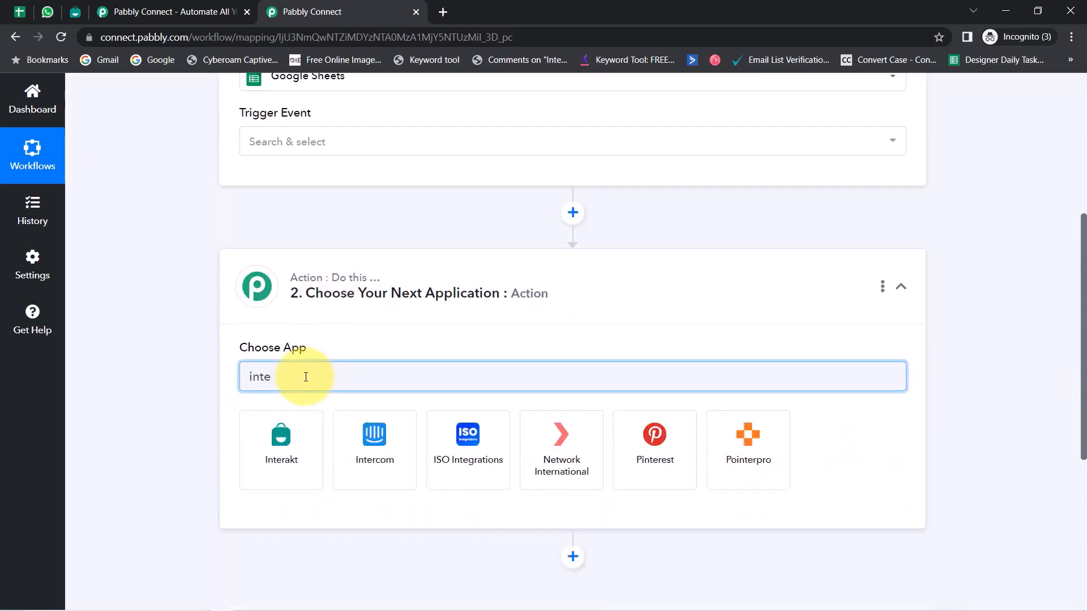
{"action": "left_click", "coordinate": [268, 453]}
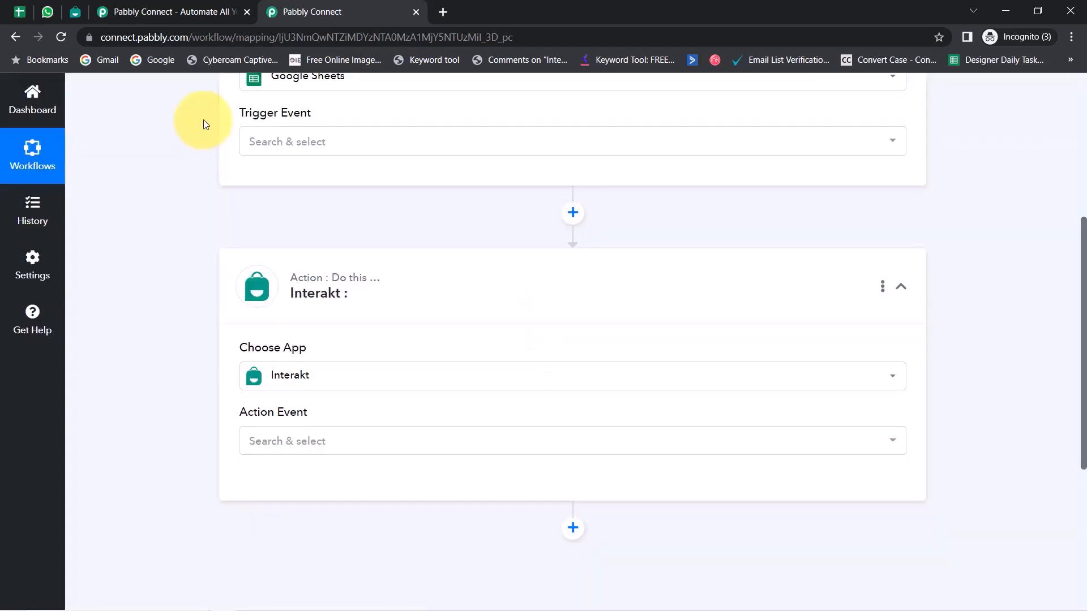
{"action": "left_click_drag", "start_coordinate": [1082, 251], "coordinate": [1078, 134]}
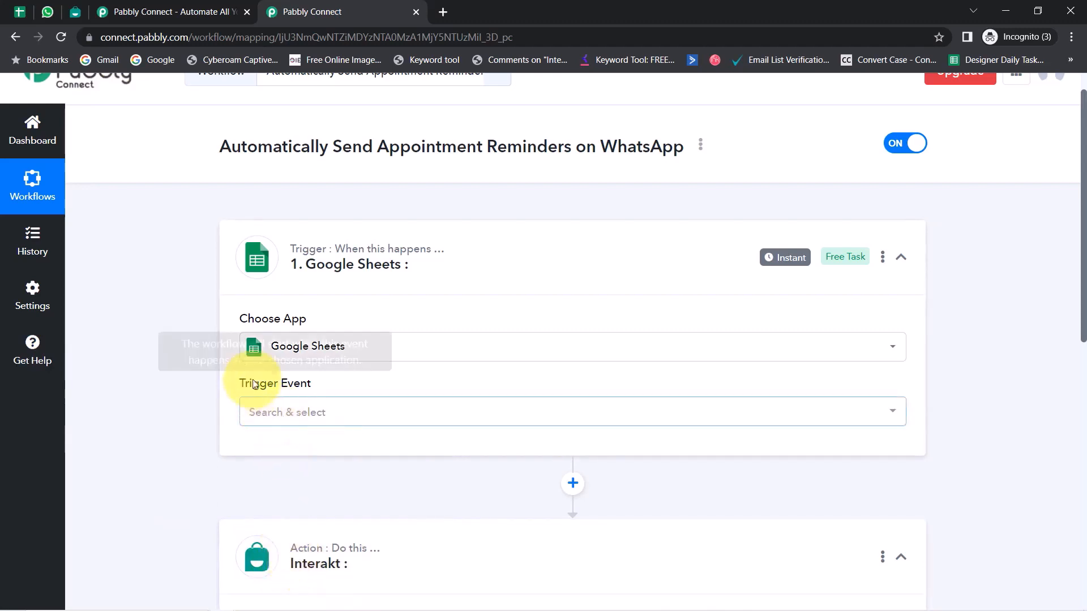
Step: Choose New or Updated Spreadsheet Row as the Google Sheets trigger event and copy the webhook URL
{"action": "left_click", "coordinate": [319, 422]}
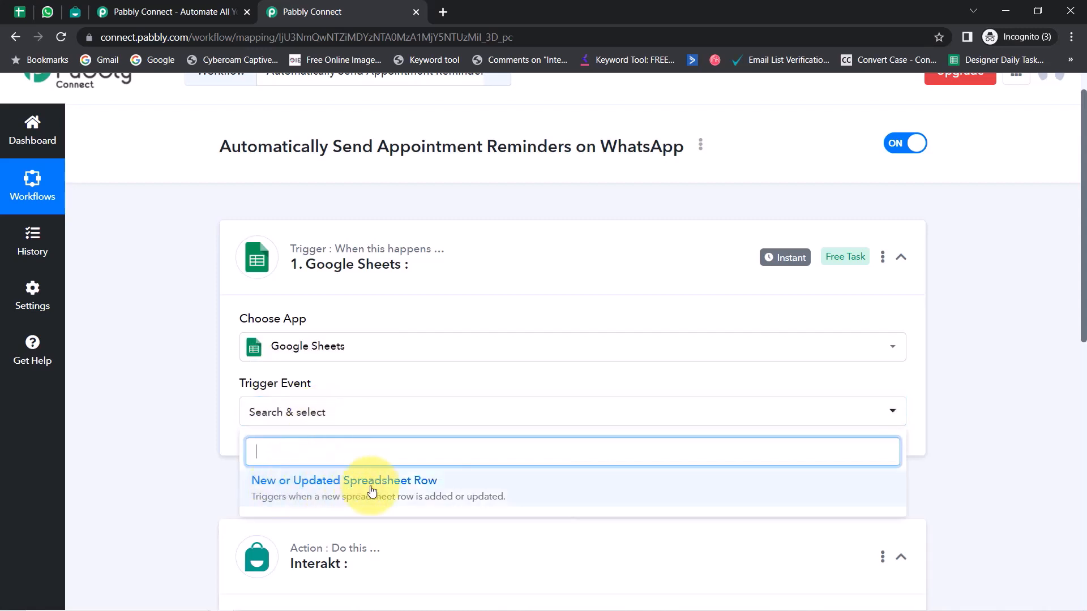
{"action": "left_click", "coordinate": [438, 486]}
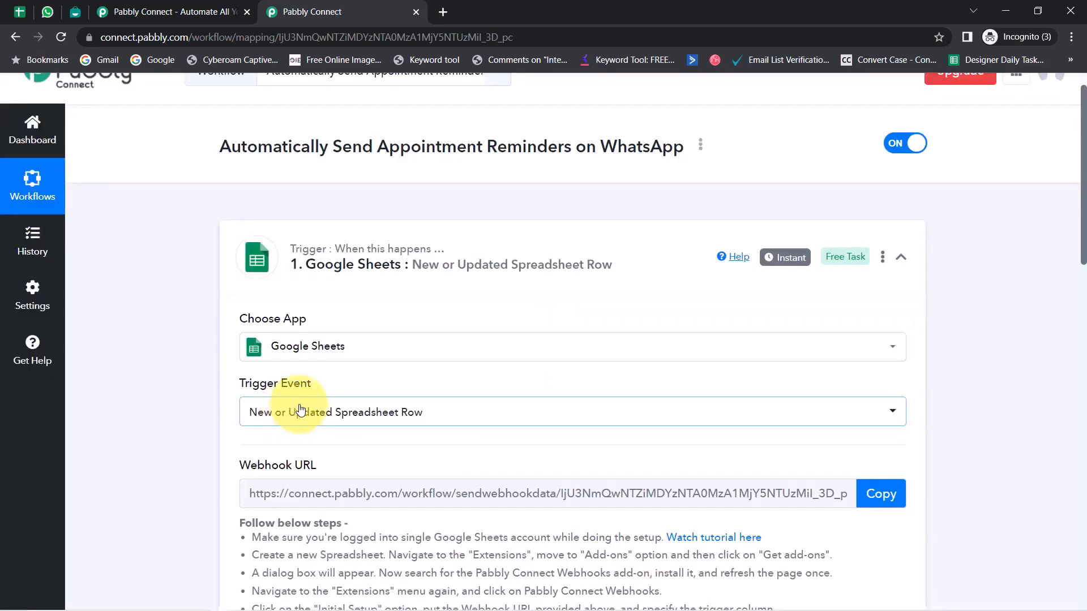
{"action": "left_click_drag", "start_coordinate": [250, 465], "coordinate": [317, 465]}
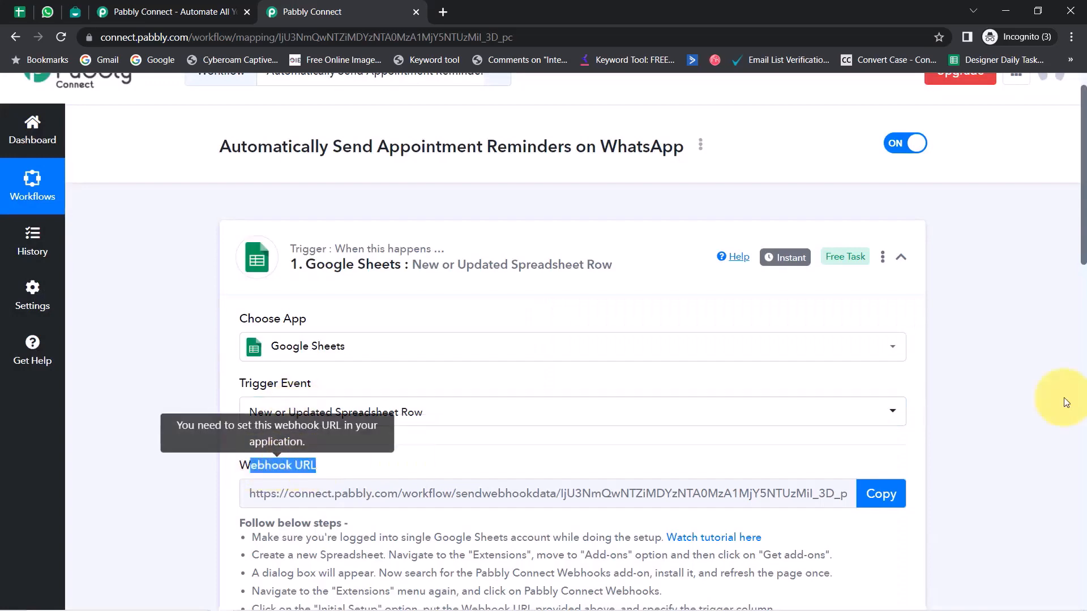
{"action": "scroll", "coordinate": [1082, 236], "scroll_direction": "down", "scroll_amount": 5}
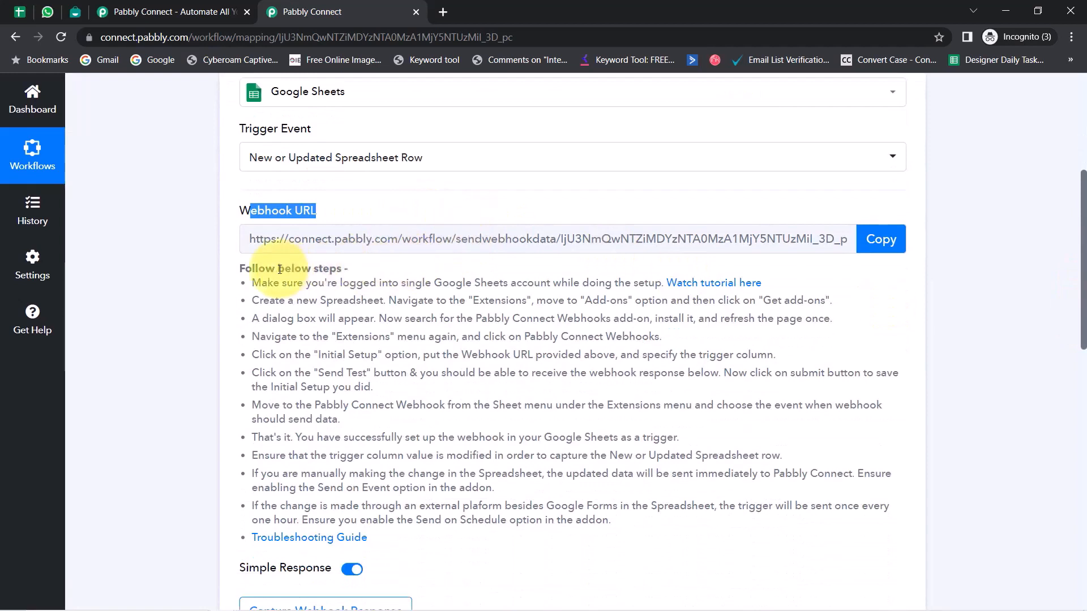
{"action": "left_click_drag", "start_coordinate": [276, 269], "coordinate": [477, 517]}
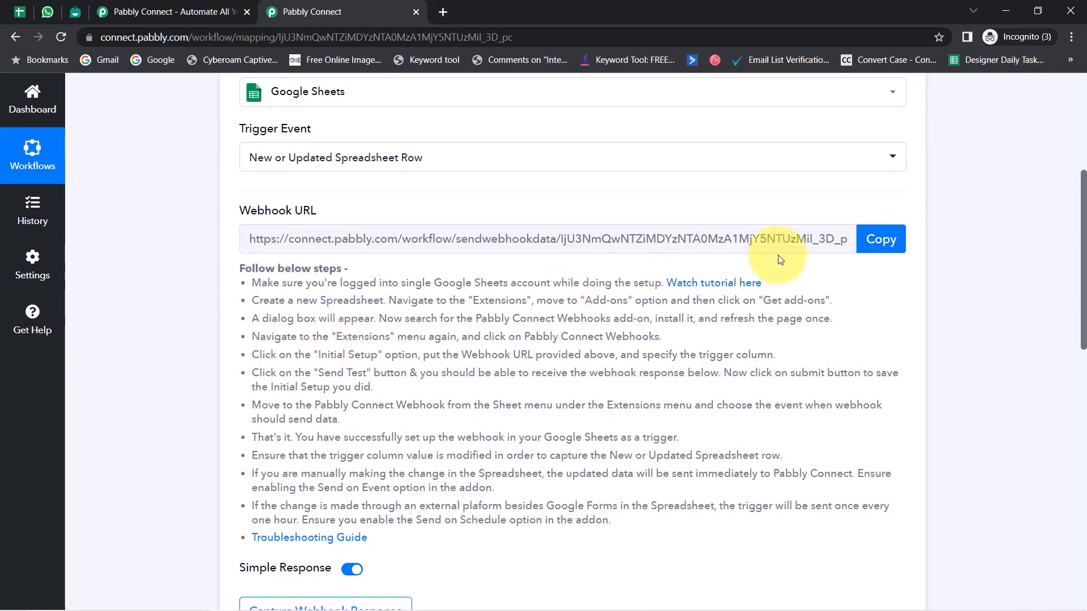
{"action": "left_click", "coordinate": [872, 240]}
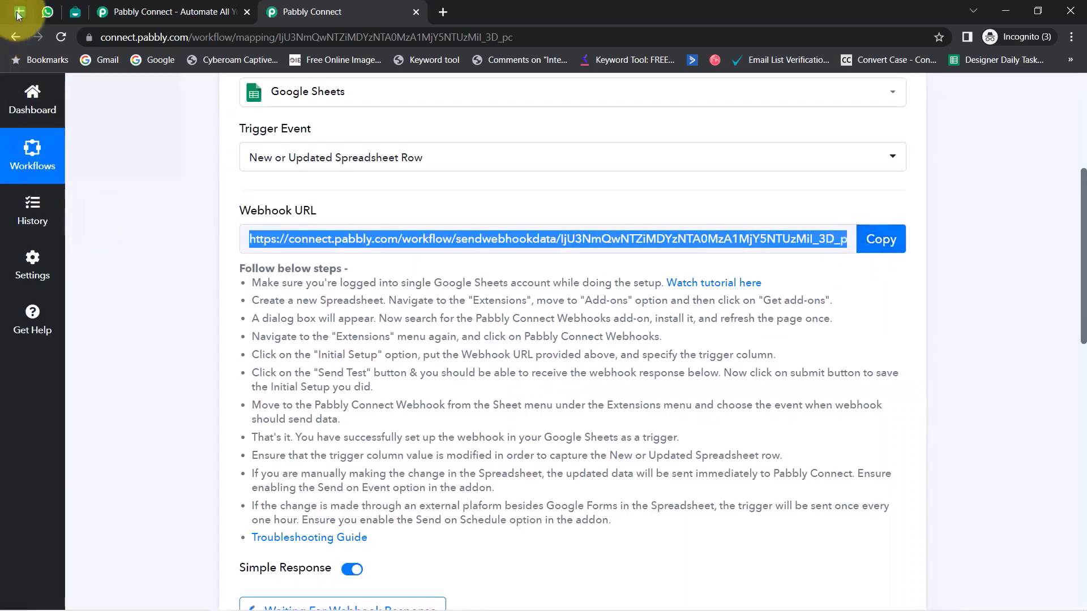
{"action": "left_click", "coordinate": [19, 11]}
{"action": "left_click", "coordinate": [382, 334]}
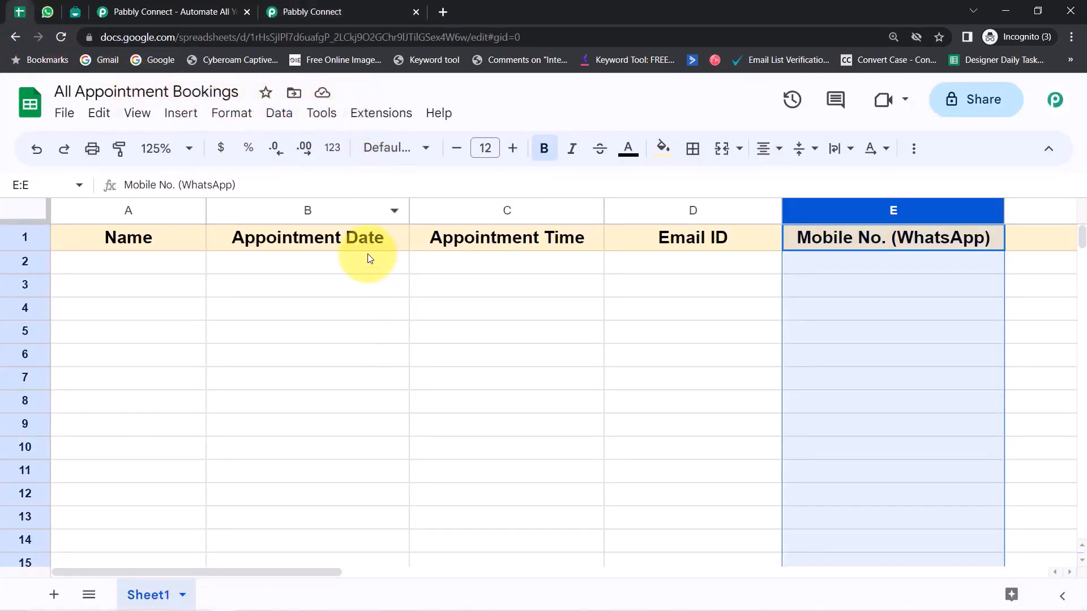
{"action": "left_click", "coordinate": [365, 116]}
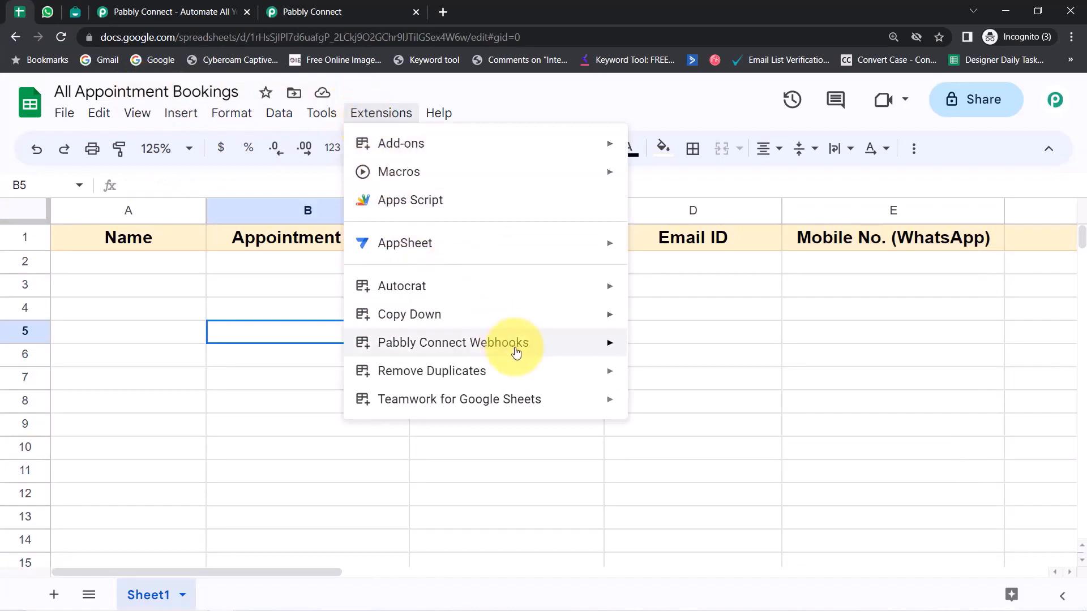
{"action": "mouse_move", "coordinate": [500, 344]}
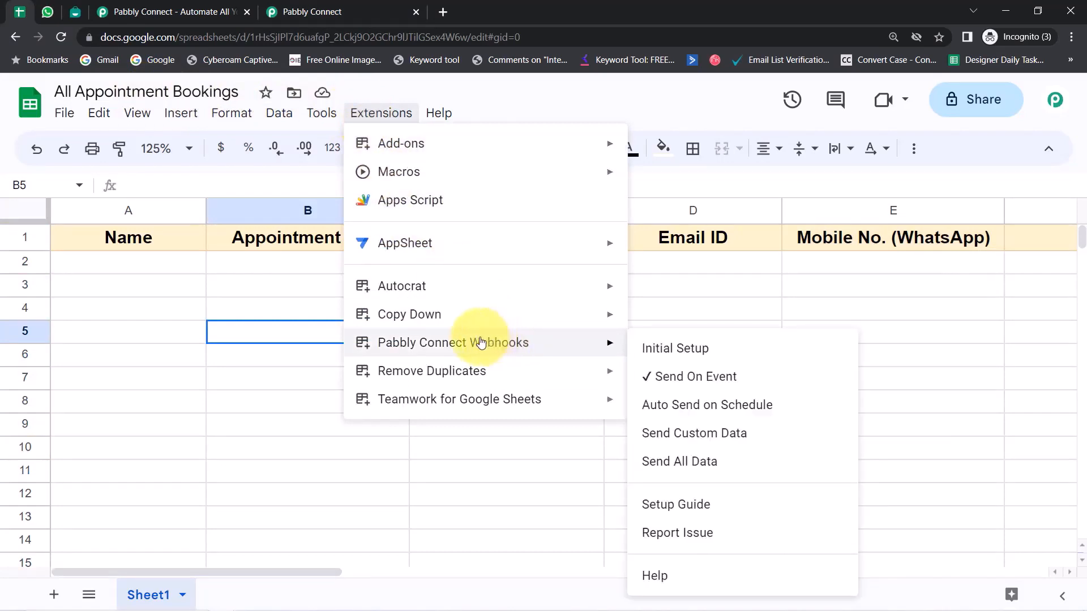
{"action": "mouse_move", "coordinate": [451, 158]}
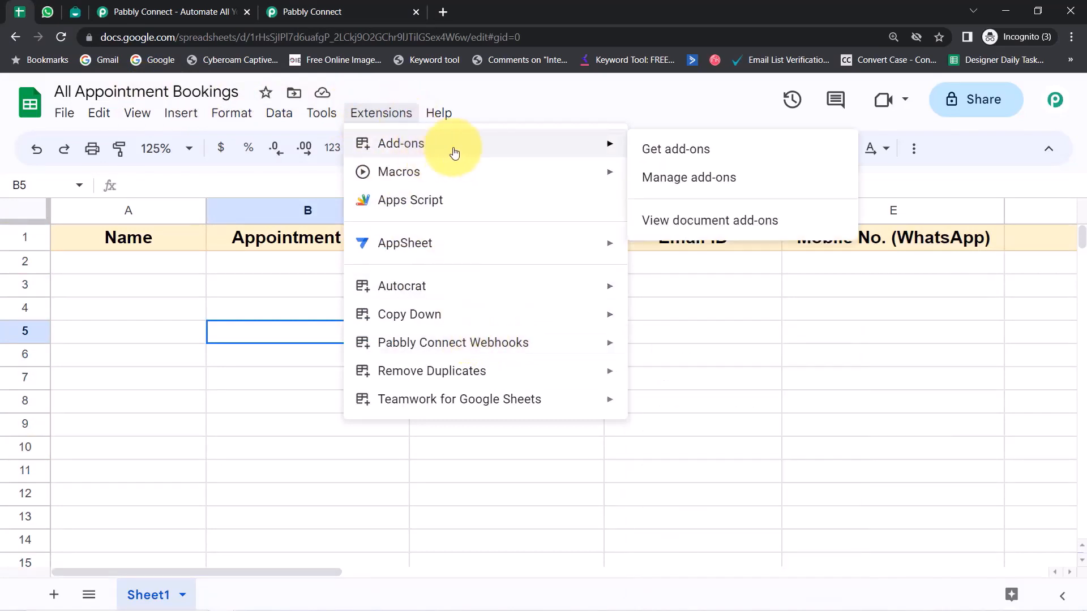
{"action": "left_click", "coordinate": [683, 159]}
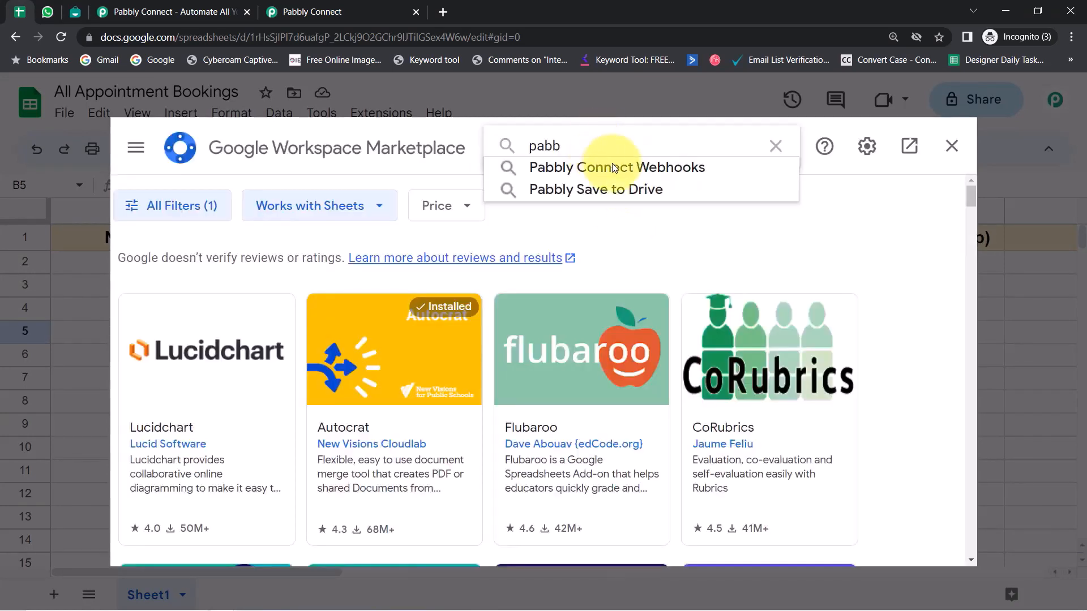
{"action": "type", "text": "l"}
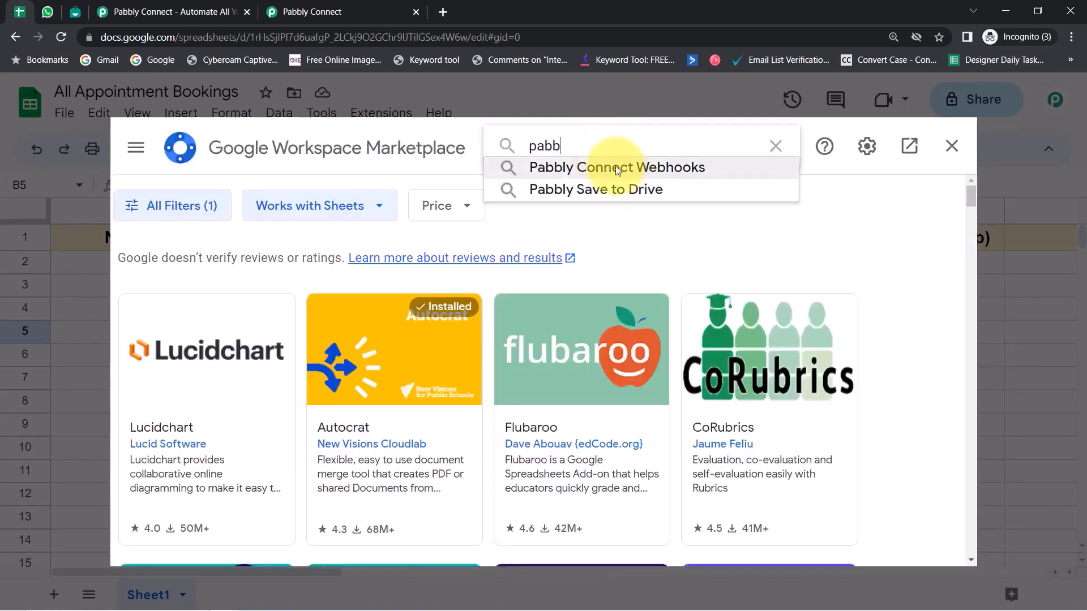
{"action": "left_click", "coordinate": [616, 166]}
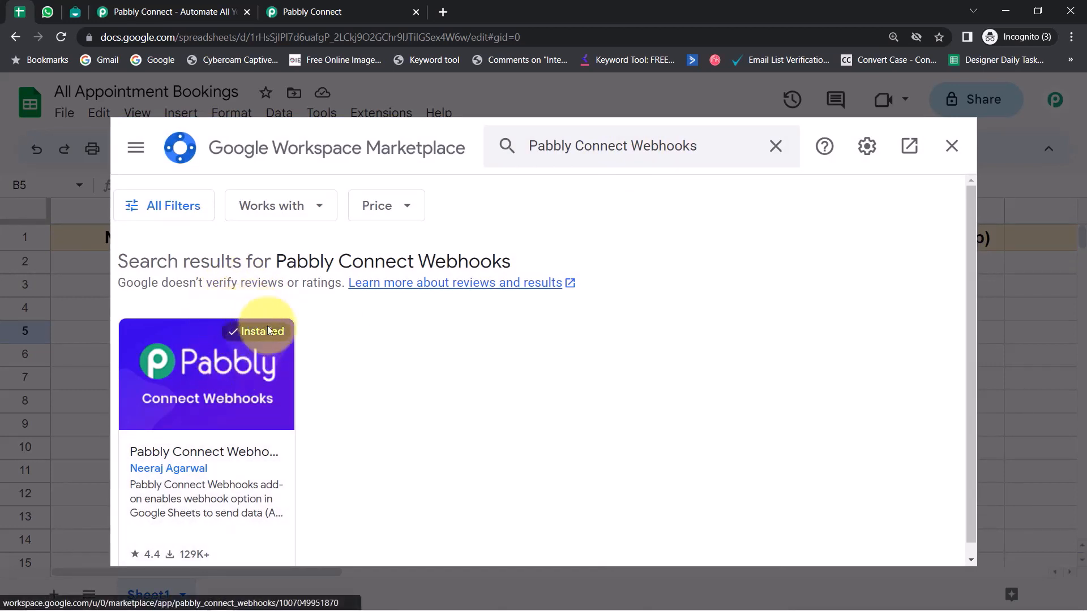
{"action": "left_click", "coordinate": [951, 146]}
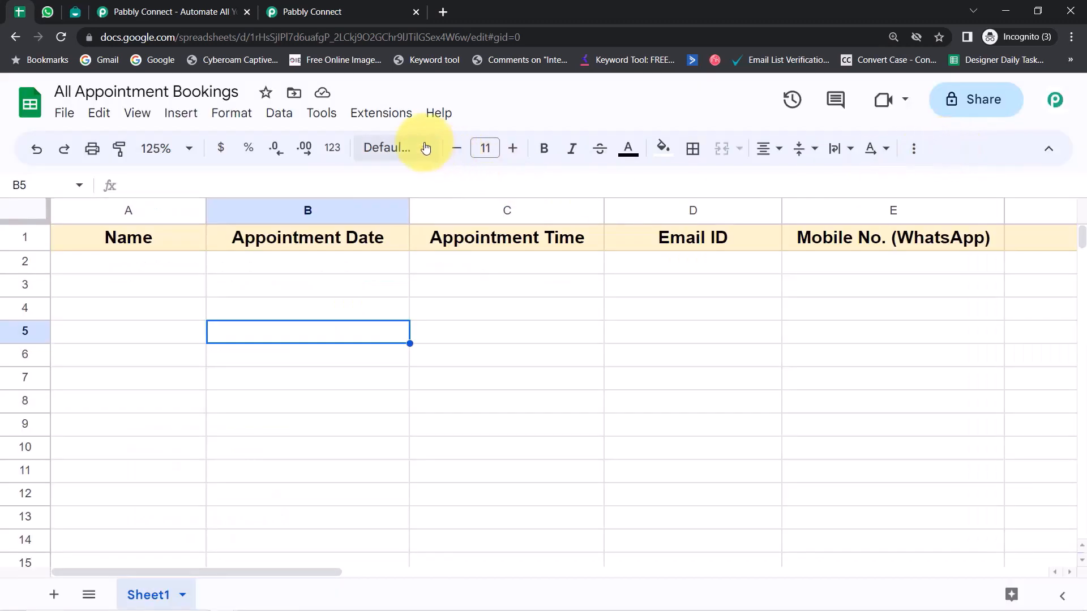
{"action": "left_click", "coordinate": [394, 121]}
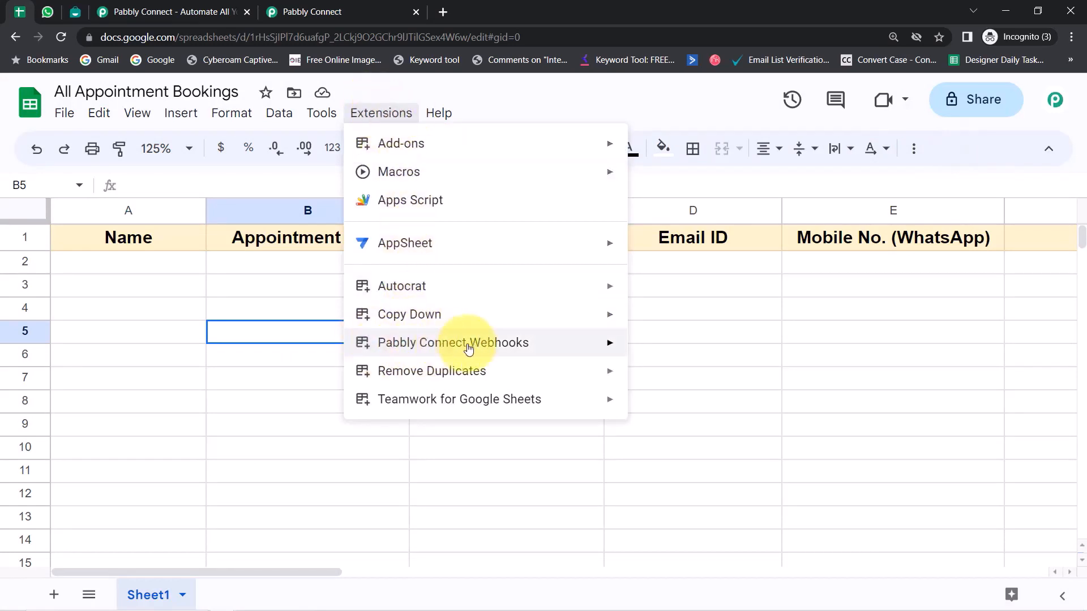
{"action": "mouse_move", "coordinate": [436, 352]}
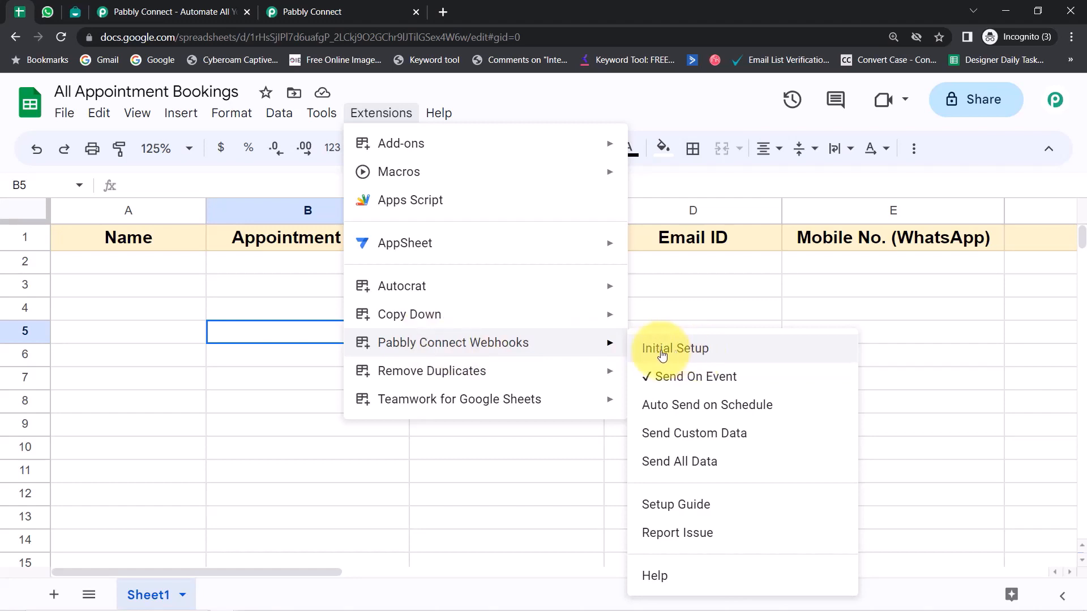
{"action": "left_click", "coordinate": [107, 424]}
{"action": "left_click", "coordinate": [29, 259]}
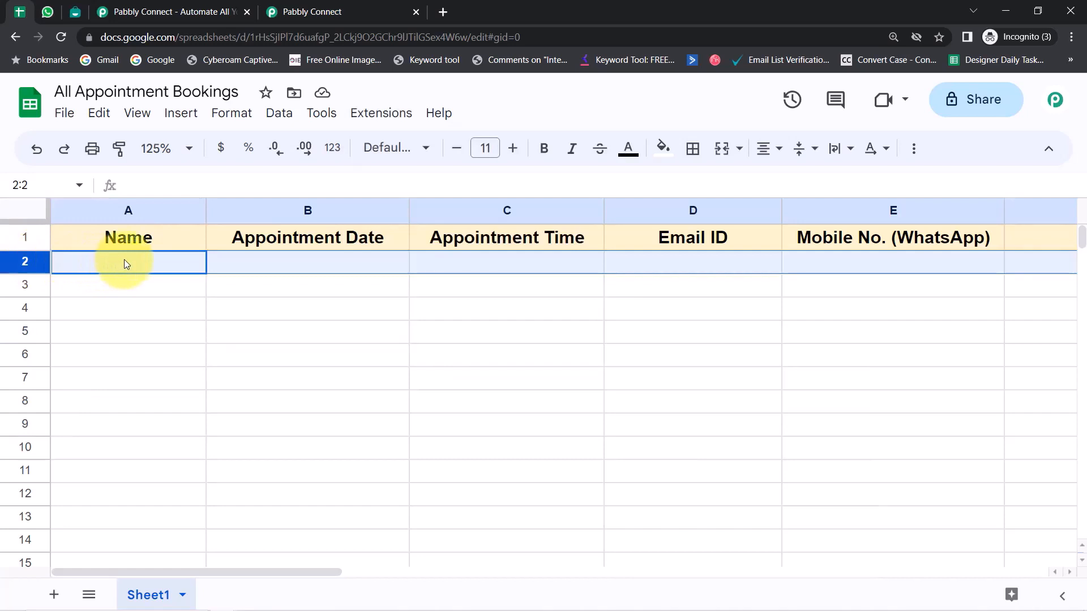
Step: Enter 'Demo Patient' in A2 and the appointment date 02/05/2023 in B2
{"action": "left_click", "coordinate": [121, 308]}
{"action": "left_click", "coordinate": [79, 263]}
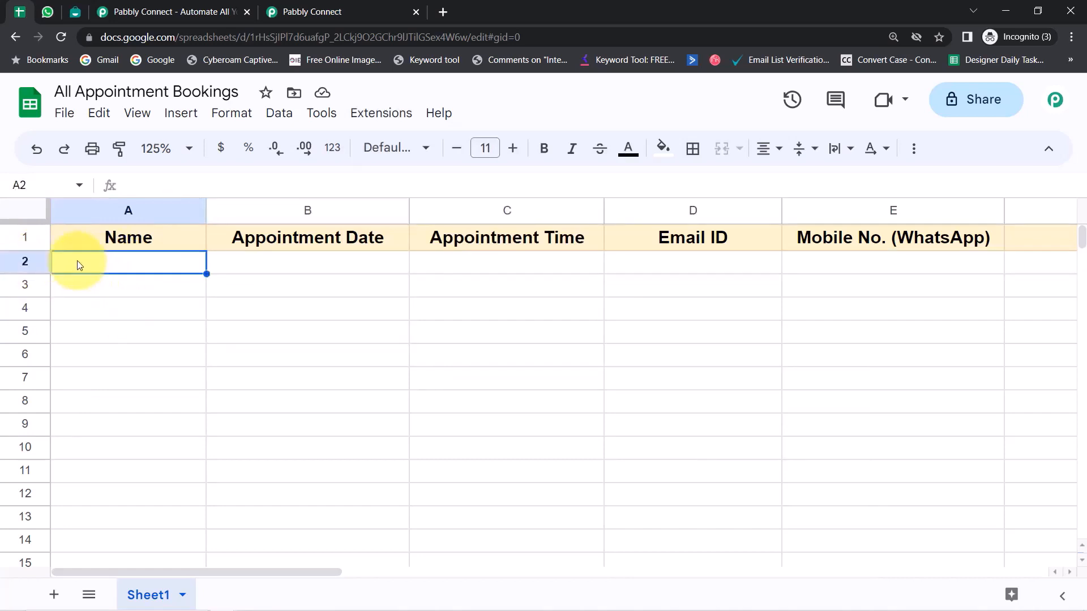
{"action": "type", "text": "Demo "}
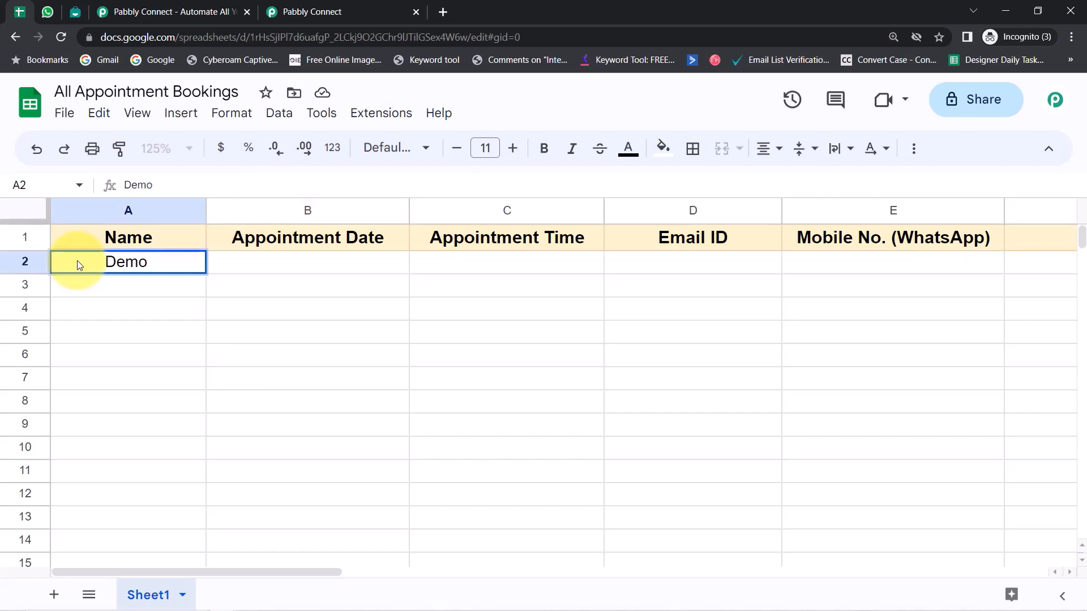
{"action": "type", "text": "Patient"}
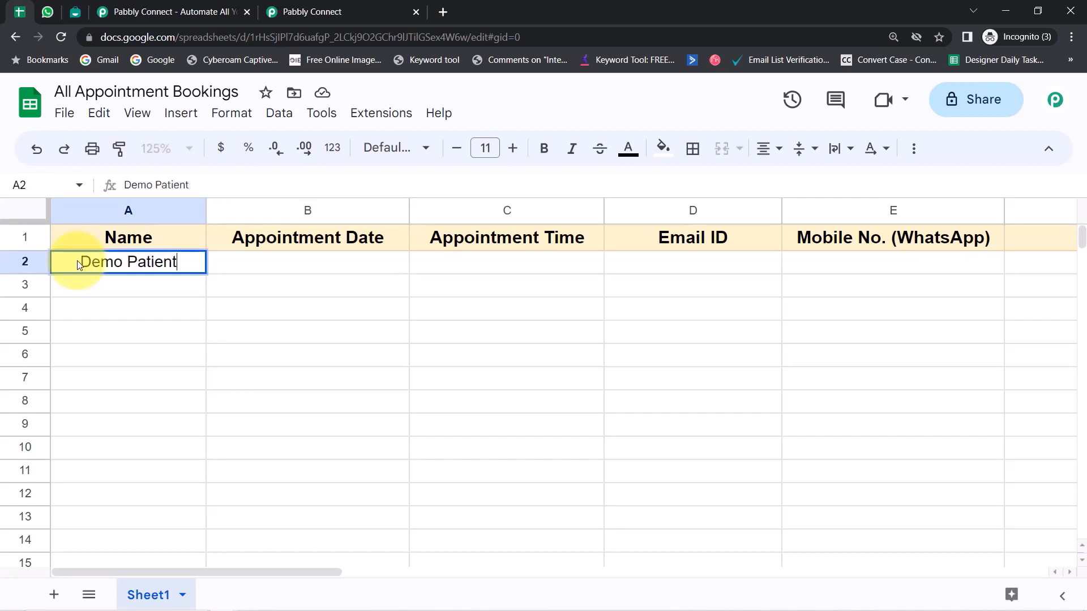
{"action": "key", "text": "Return"}
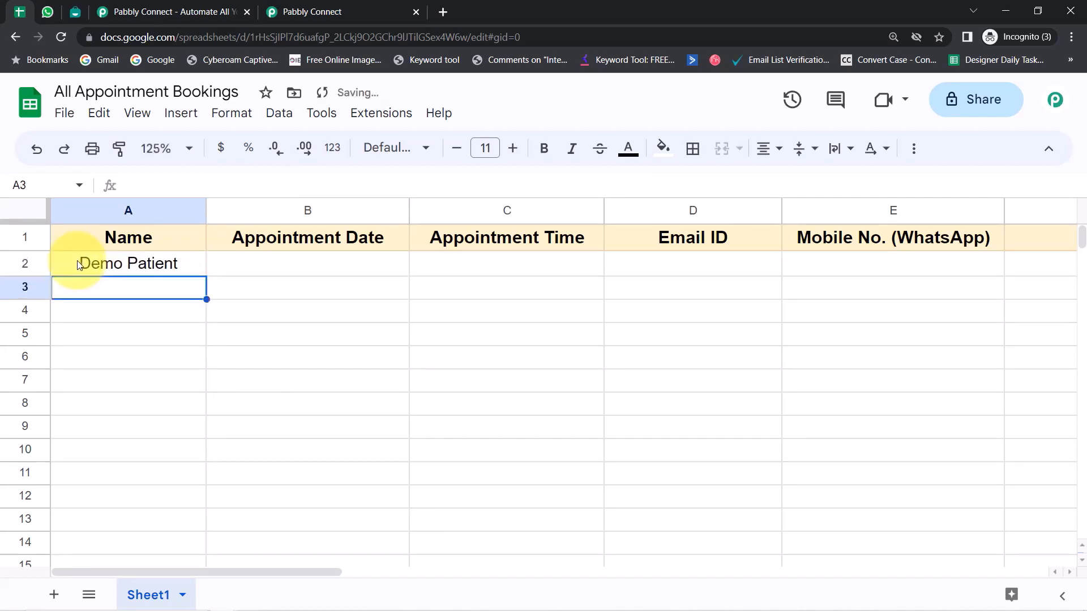
{"action": "key", "text": "Up"}
{"action": "key", "text": "Right"}
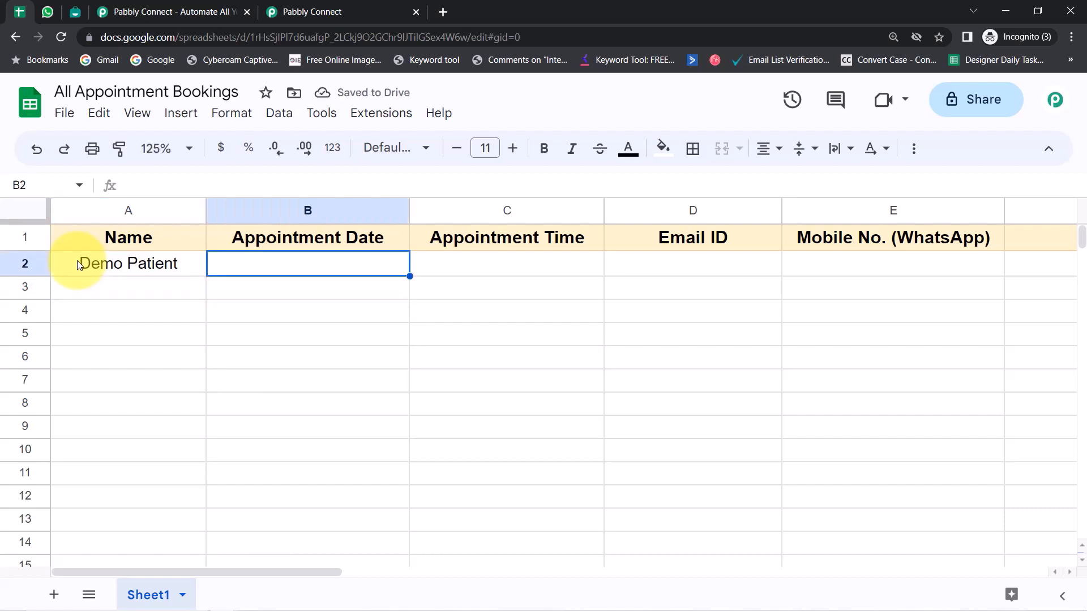
{"action": "type", "text": "02"}
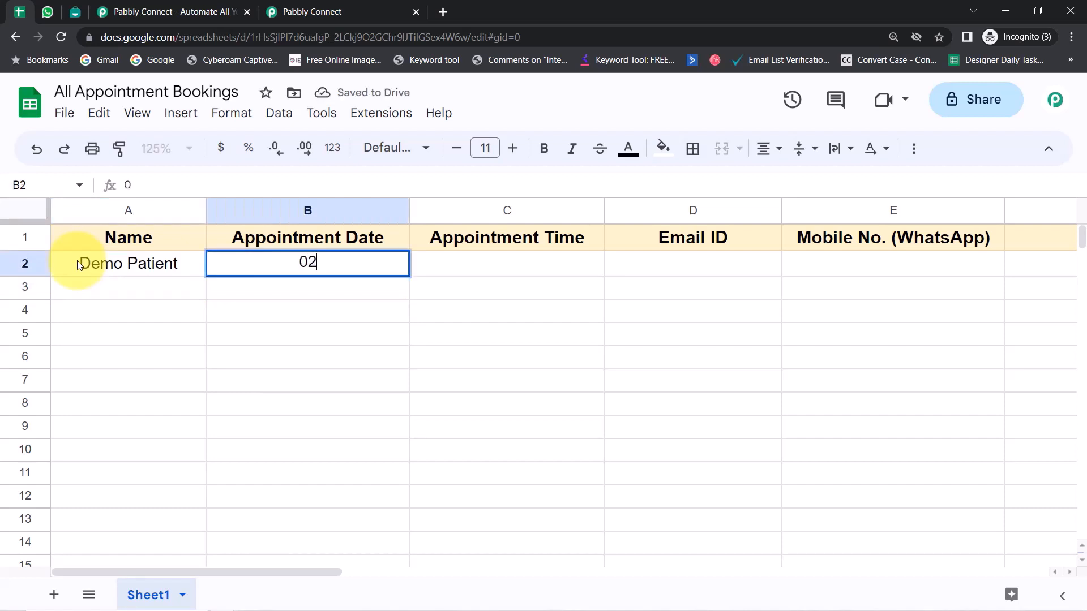
{"action": "key", "text": "BackSpace"}
{"action": "type", "text": "2/0"}
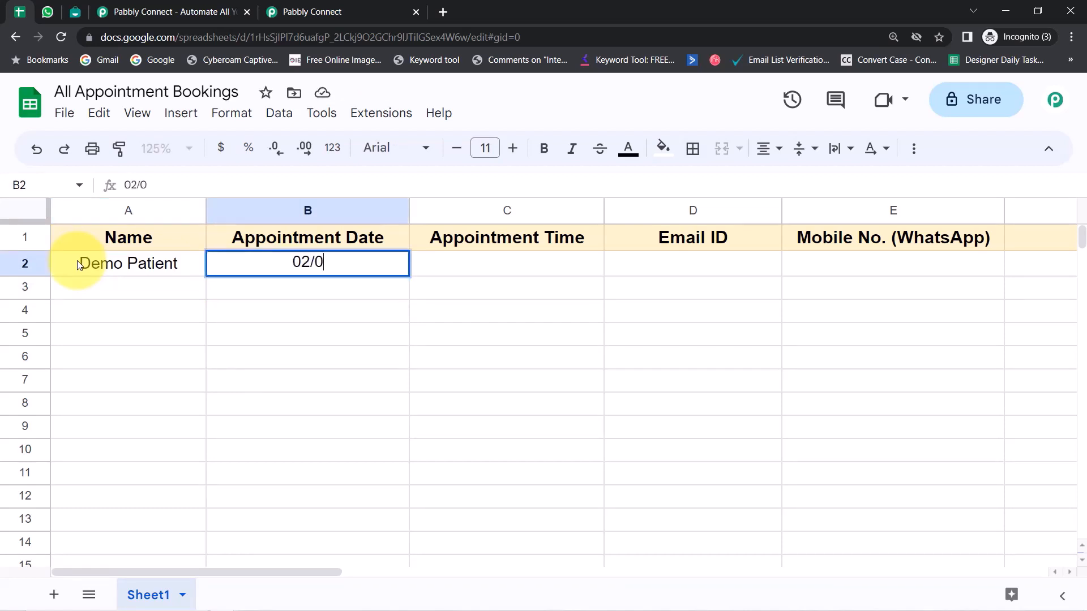
{"action": "type", "text": "5/2023"}
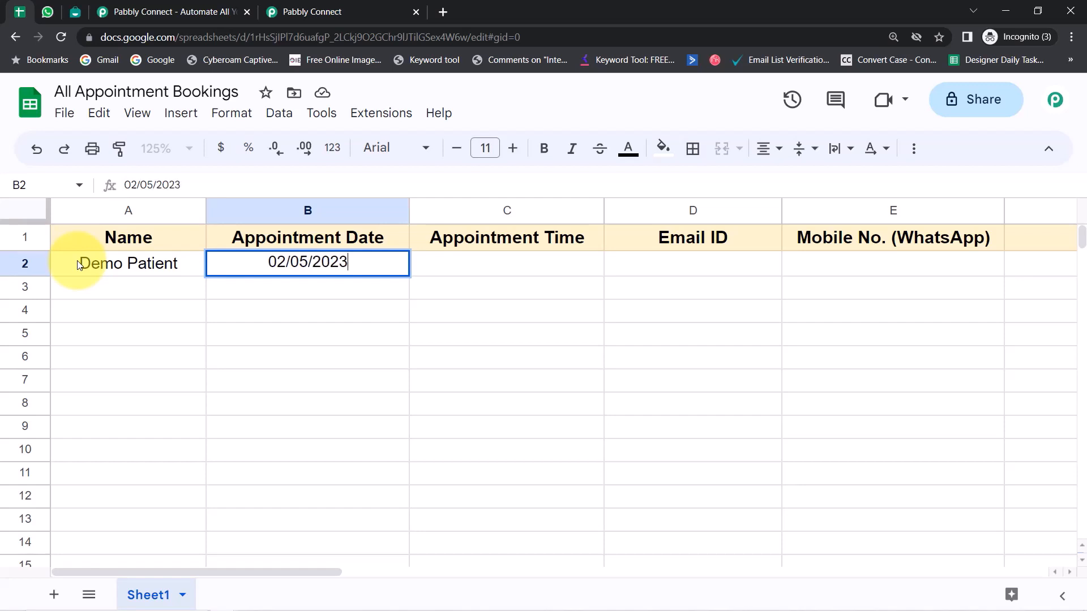
{"action": "key", "text": "Return"}
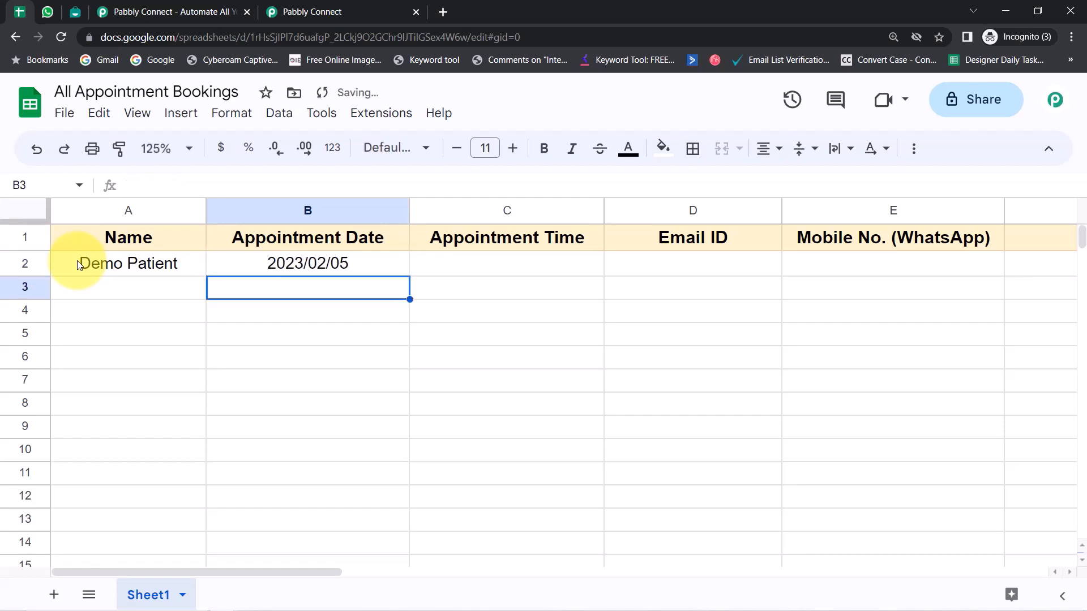
Step: Fill C2 with time 9:00 and D2 with an e-mail address, then begin the mobile number in E2
{"action": "key", "text": "Right"}
{"action": "key", "text": "Up"}
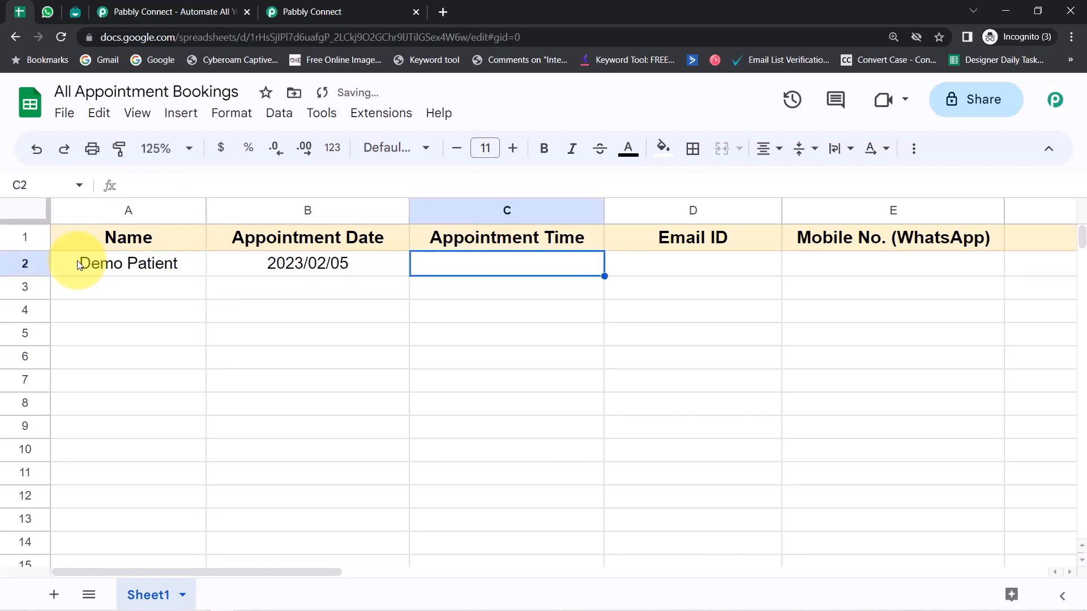
{"action": "type", "text": "9"}
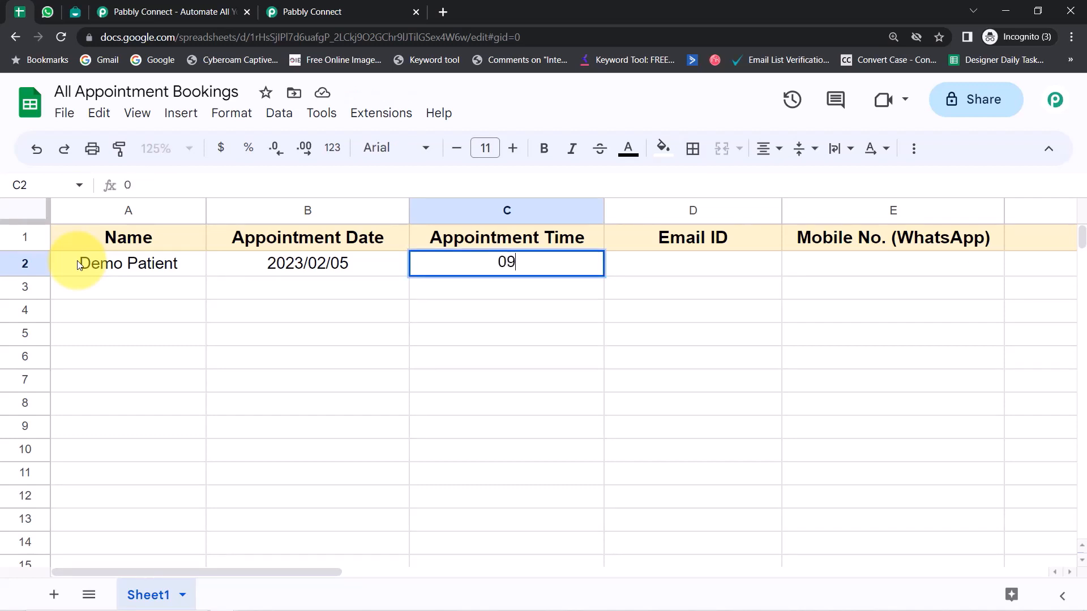
{"action": "type", "text": ":00"}
{"action": "key", "text": "Return"}
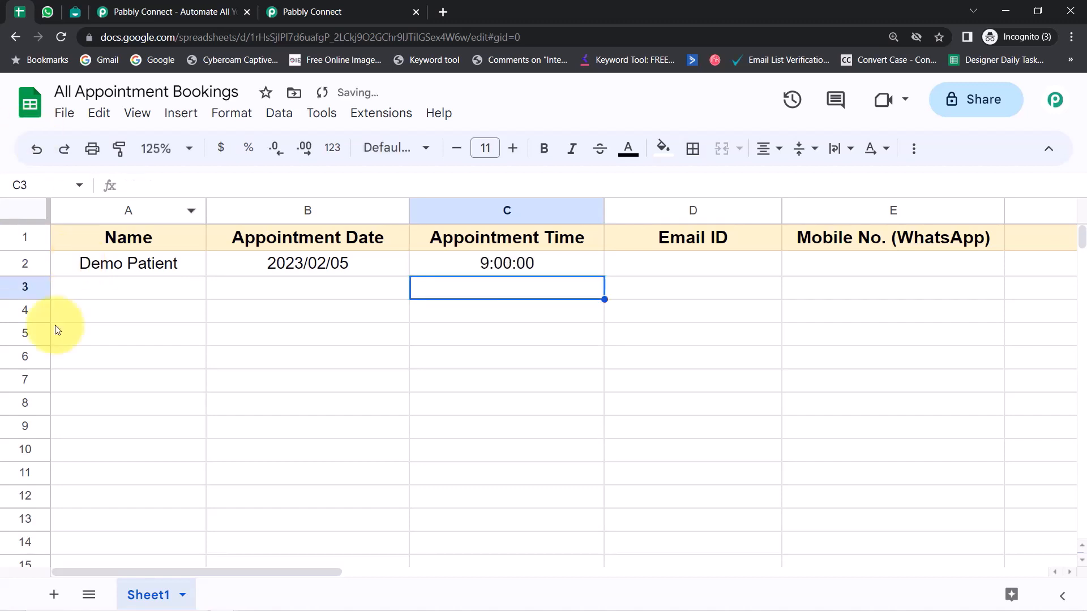
{"action": "left_click", "coordinate": [685, 265]}
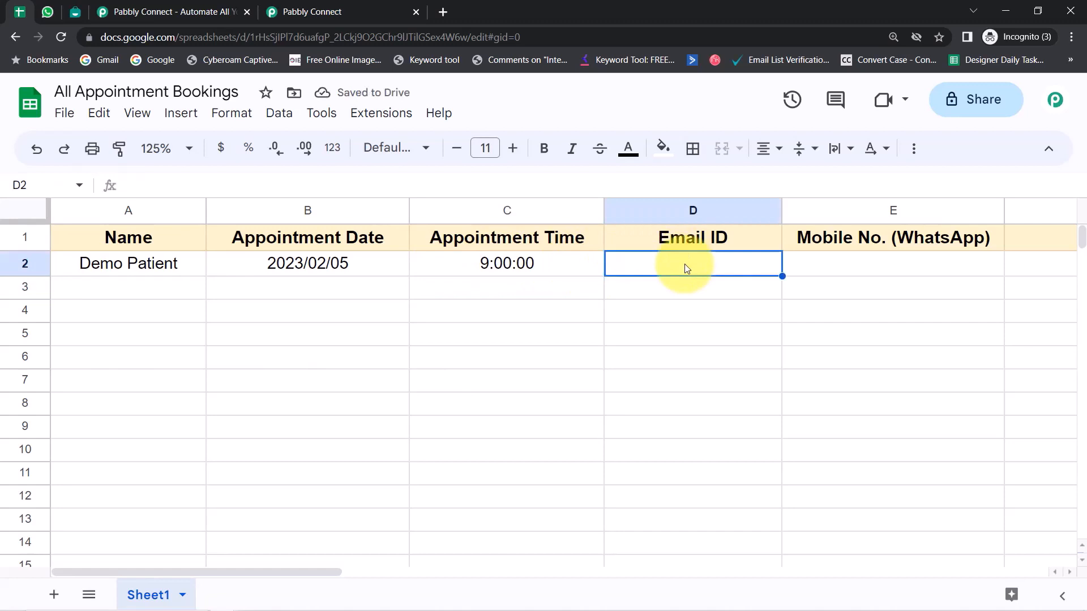
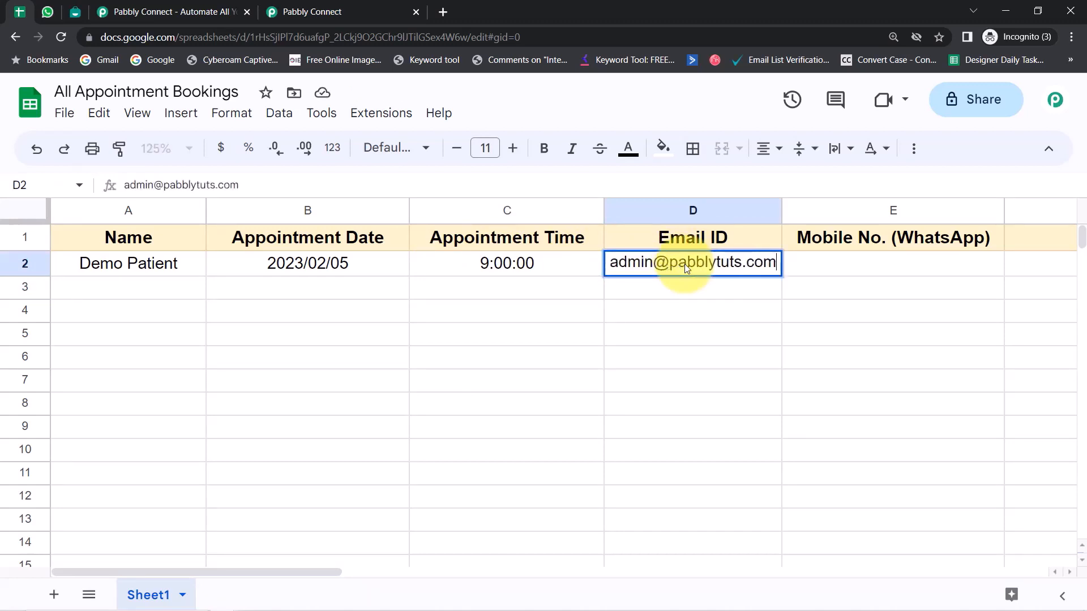
{"action": "left_click", "coordinate": [842, 271]}
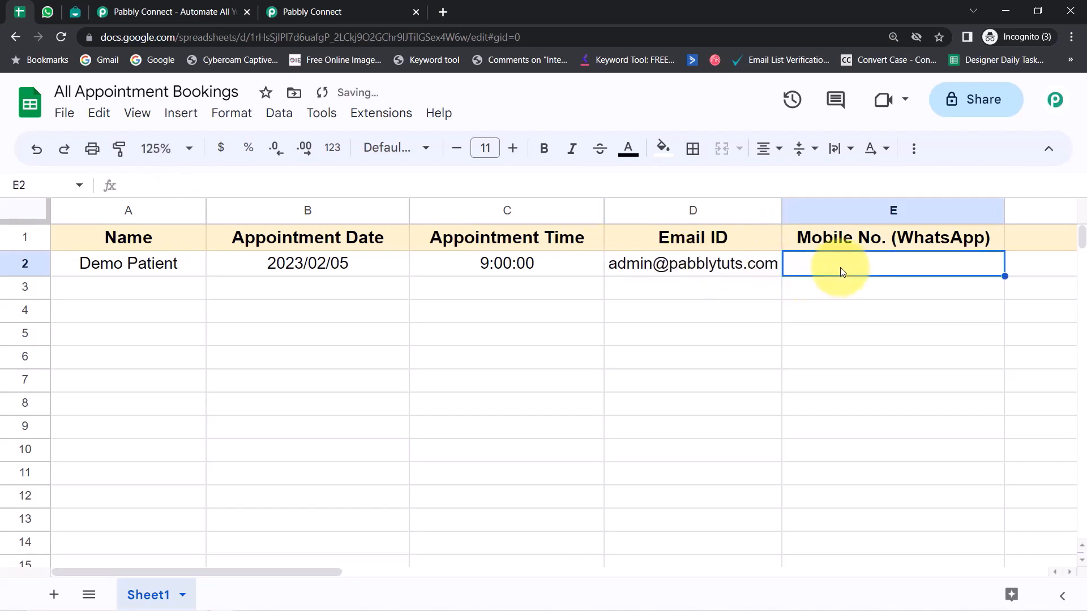
{"action": "type", "text": "+91988888888"}
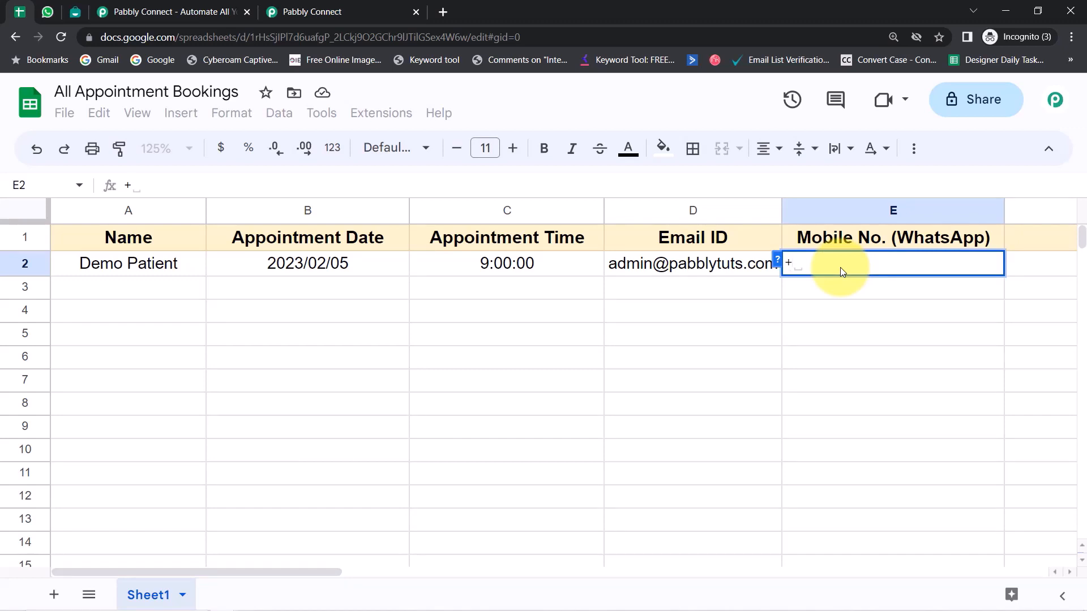
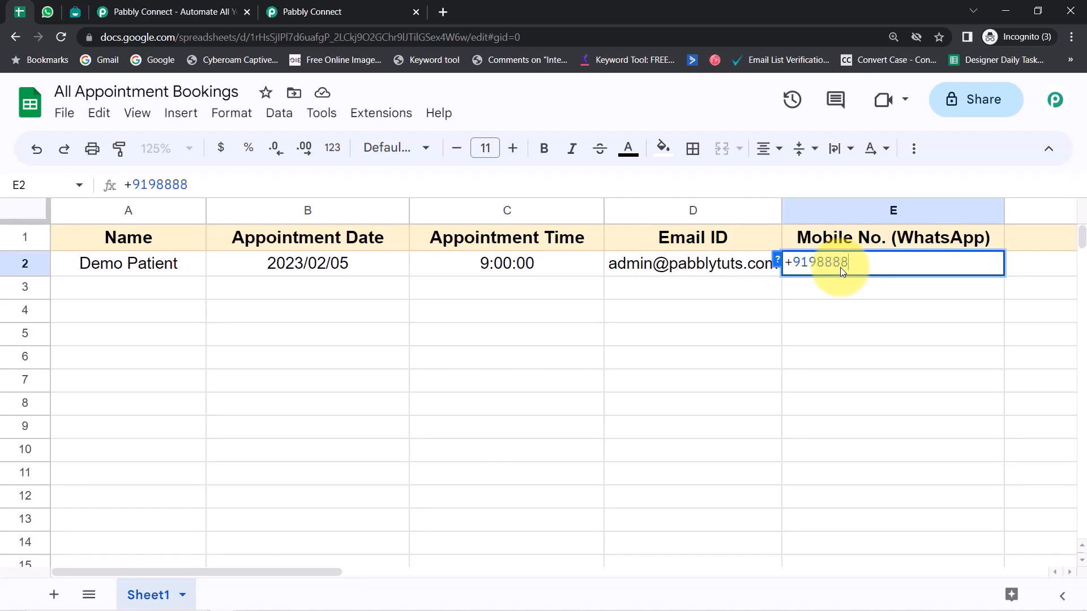
Step: Enter the patient's WhatsApp mobile number with the 91 country code in cell E2
{"action": "key", "text": "Return"}
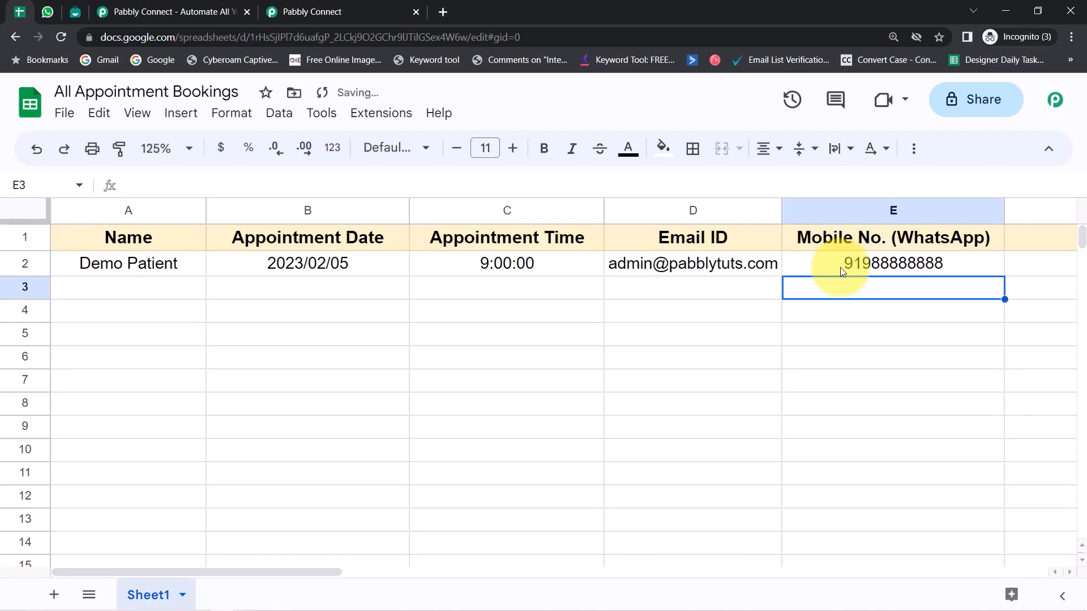
{"action": "left_click", "coordinate": [493, 453]}
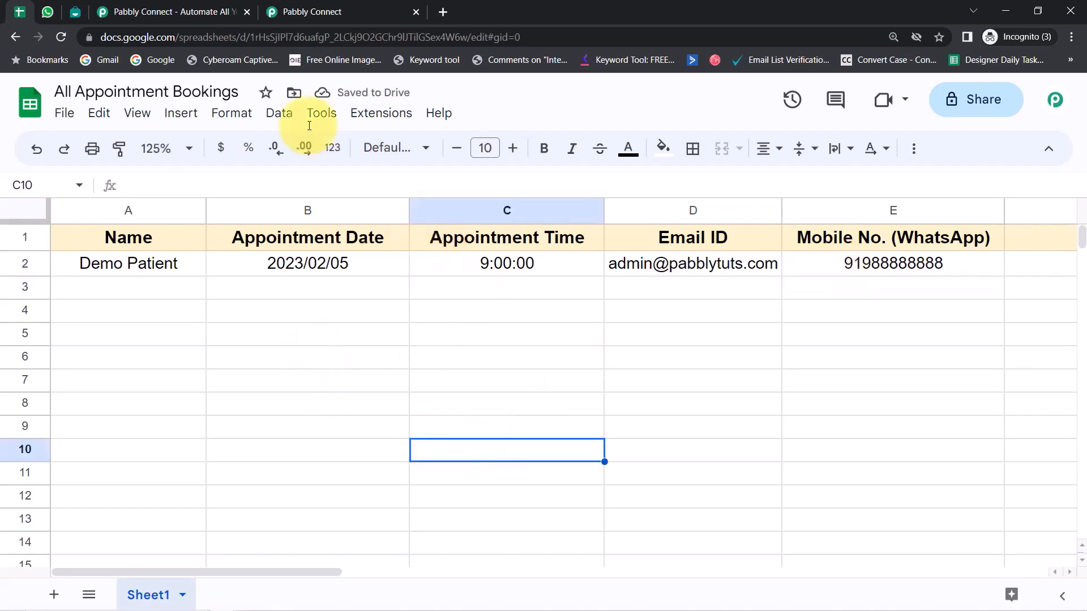
Step: Start the Pabbly Connect Webhooks initial setup and copy the workflow's webhook URL
{"action": "left_click", "coordinate": [364, 119]}
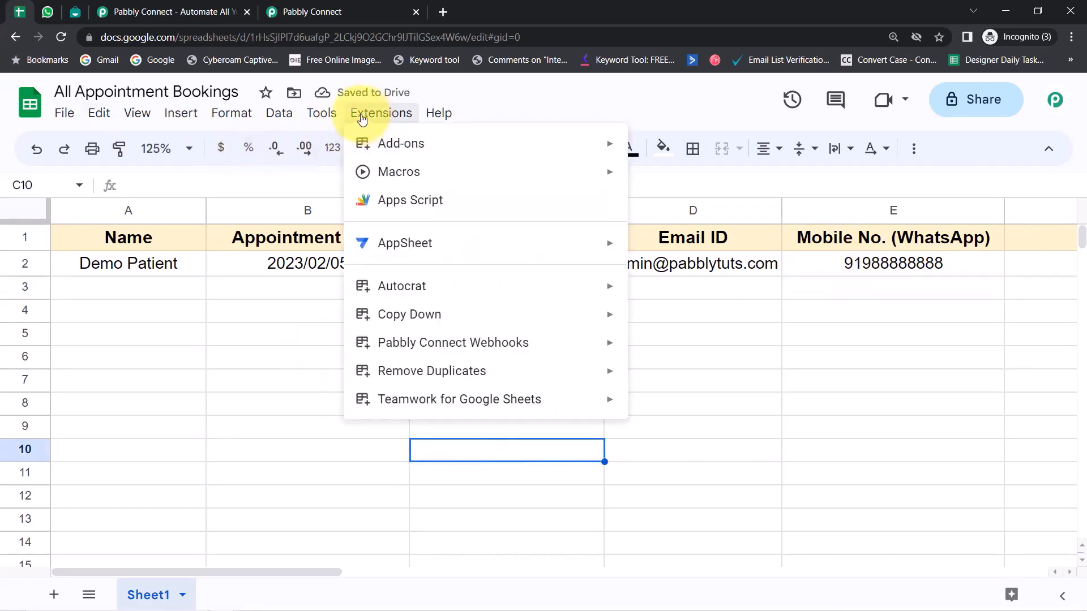
{"action": "mouse_move", "coordinate": [419, 344]}
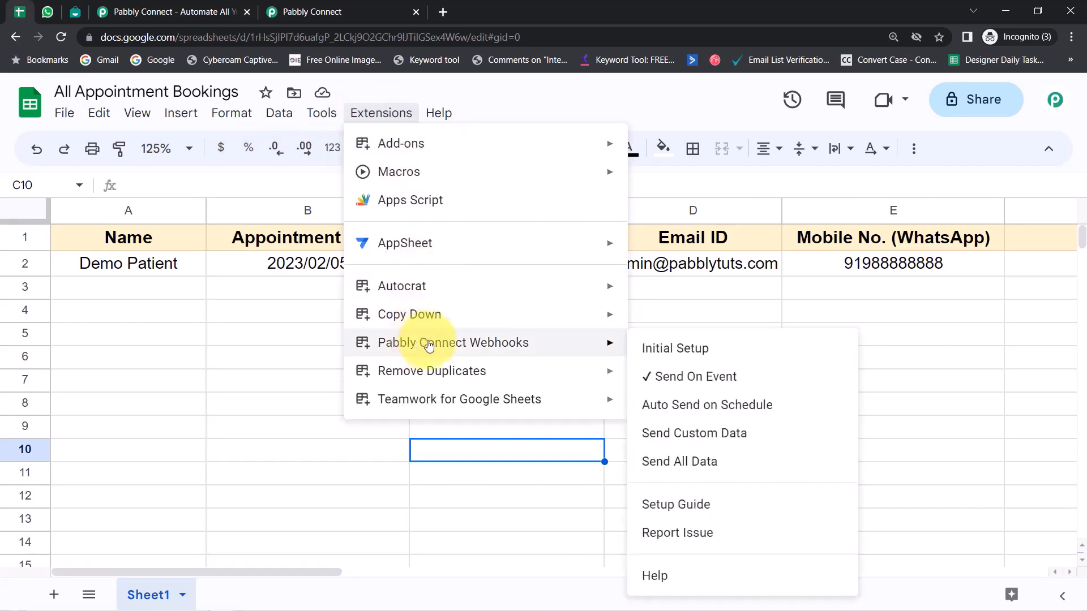
{"action": "left_click", "coordinate": [643, 351]}
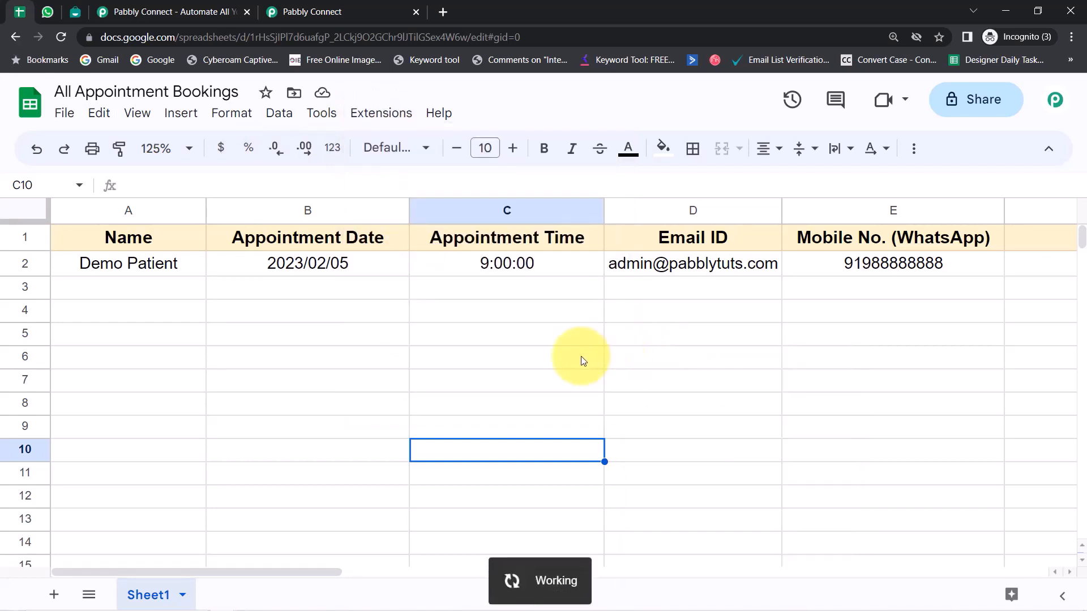
{"action": "left_click", "coordinate": [380, 113]}
{"action": "mouse_move", "coordinate": [583, 343]}
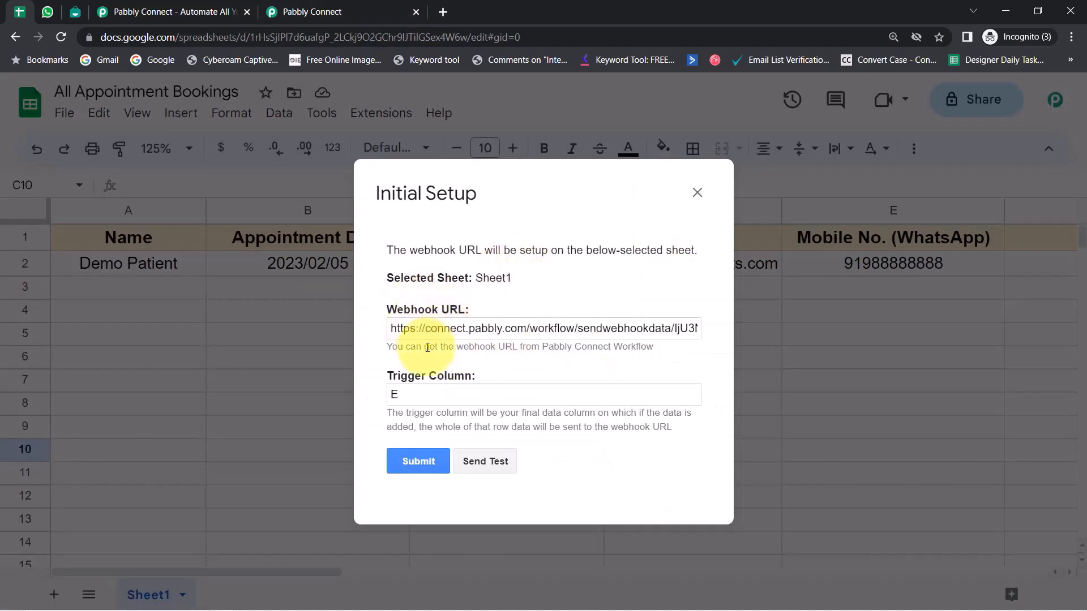
{"action": "left_click", "coordinate": [314, 11]}
{"action": "left_click", "coordinate": [861, 238]}
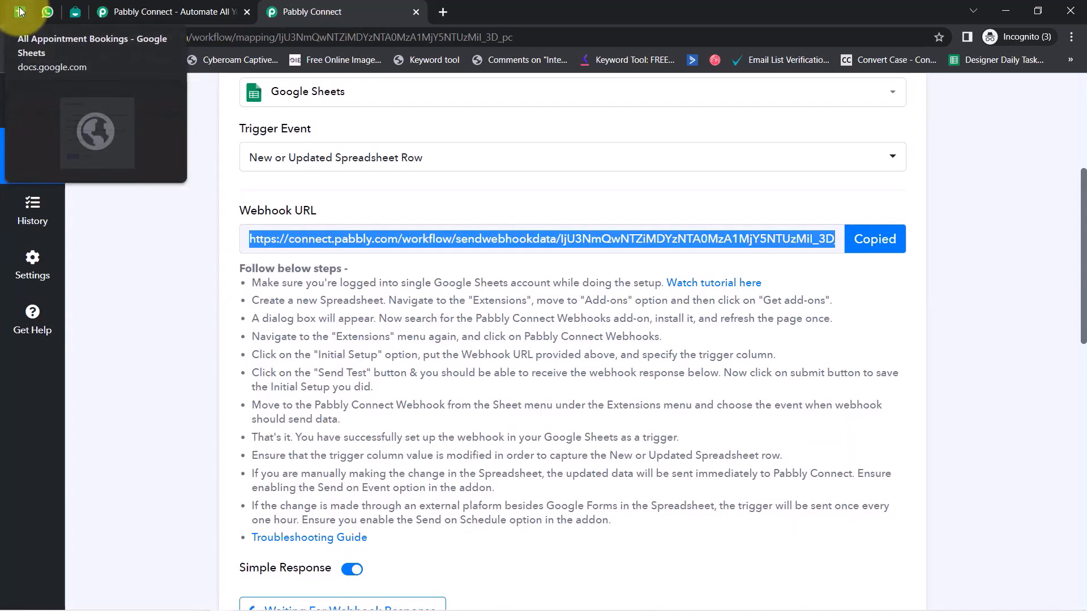
{"action": "left_click", "coordinate": [20, 11]}
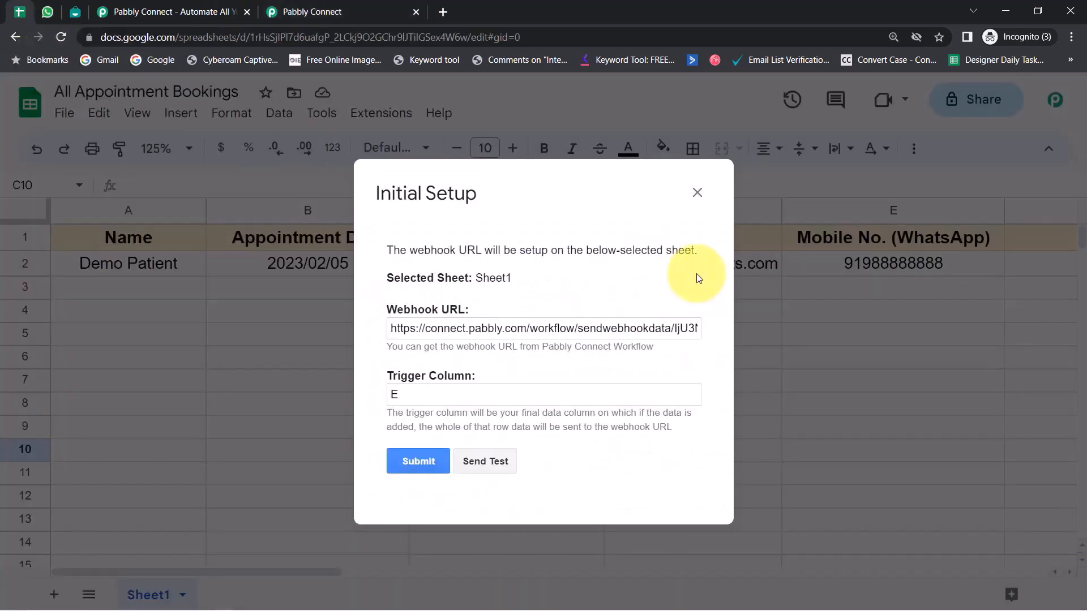
Step: Replace the setup's webhook URL with the copied one and set trigger column E
{"action": "triple_click", "coordinate": [494, 334]}
{"action": "key", "text": "BackSpace"}
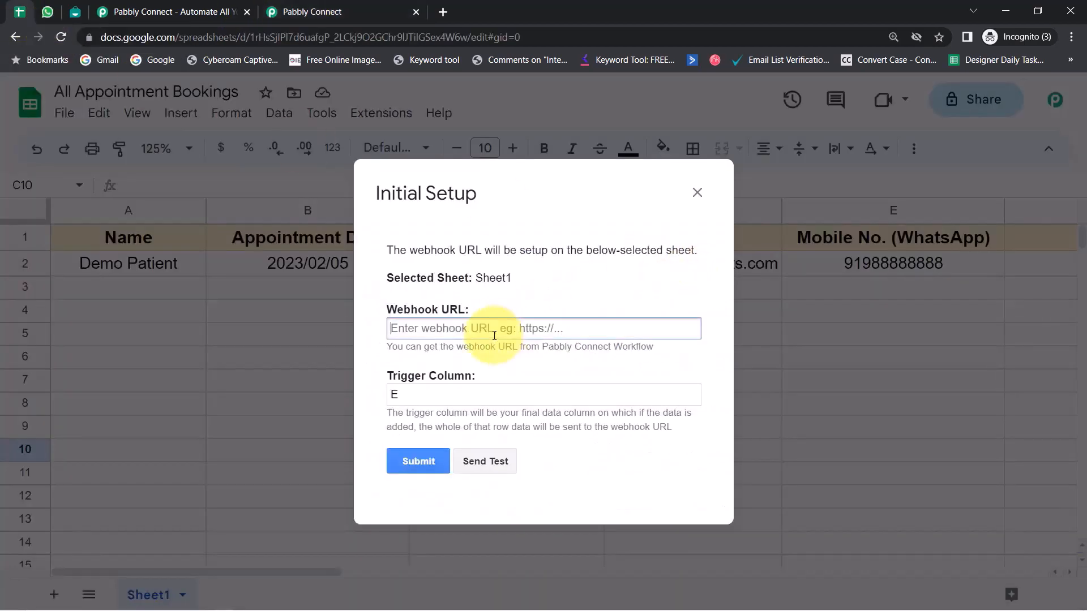
{"action": "key", "text": "ctrl+v"}
{"action": "left_click_drag", "start_coordinate": [412, 397], "coordinate": [371, 401]}
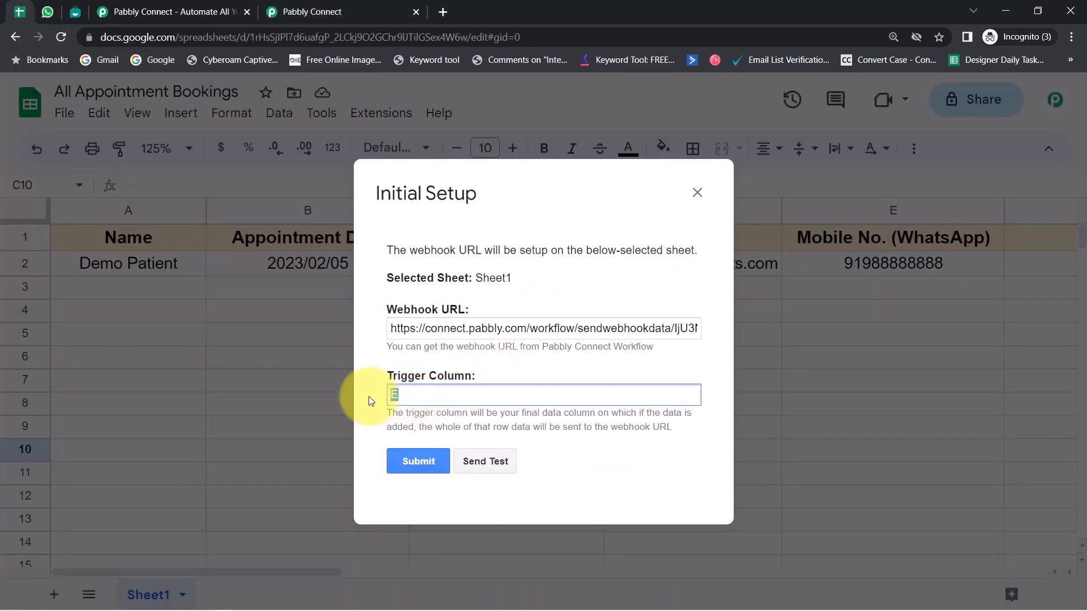
{"action": "key", "text": "BackSpace"}
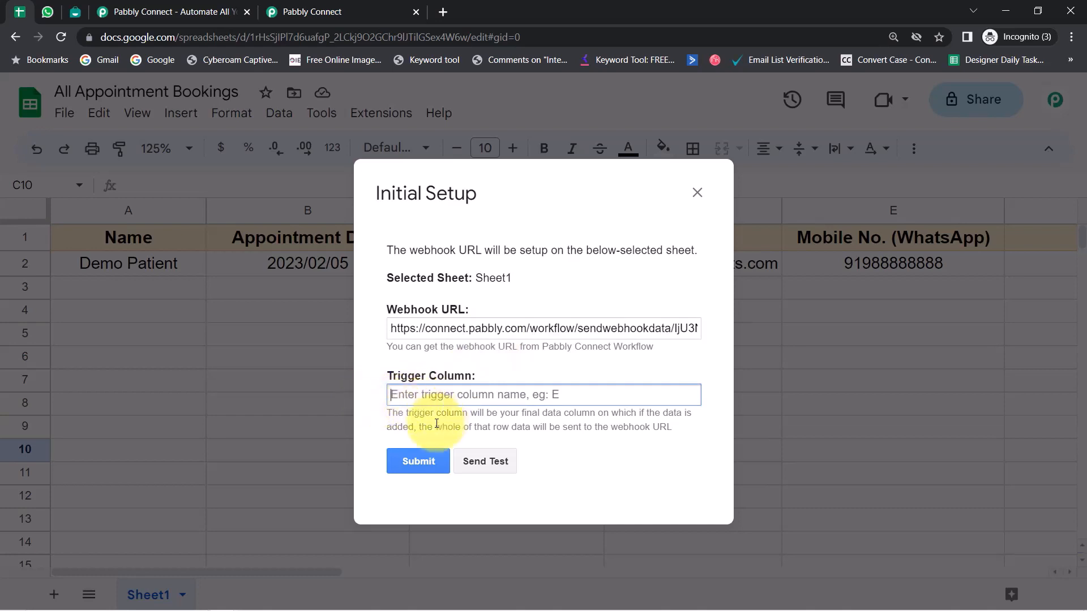
{"action": "left_click_drag", "start_coordinate": [409, 413], "coordinate": [651, 427]}
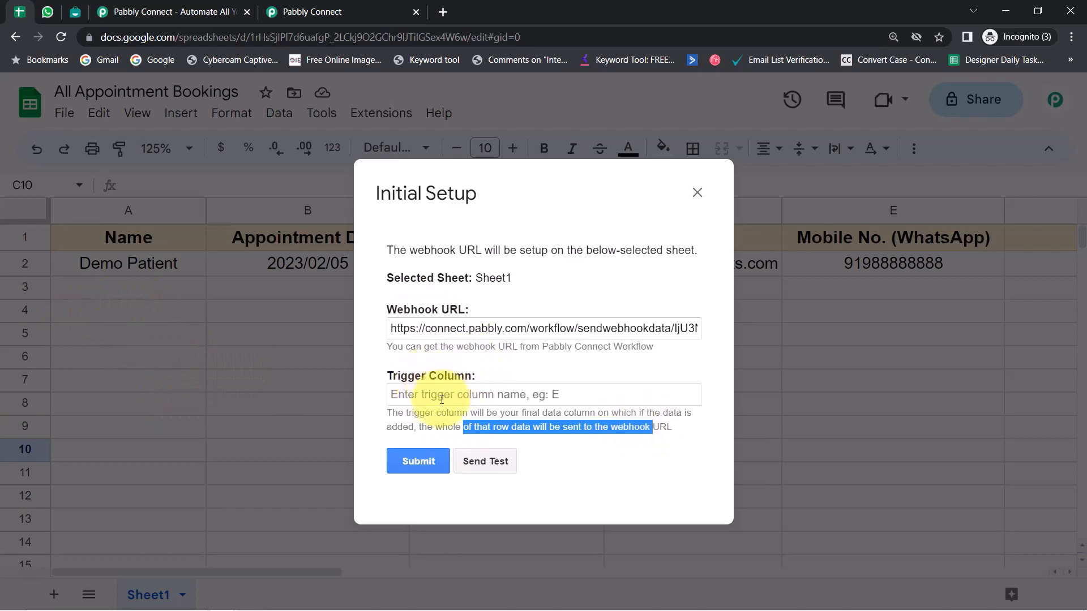
{"action": "left_click", "coordinate": [422, 394]}
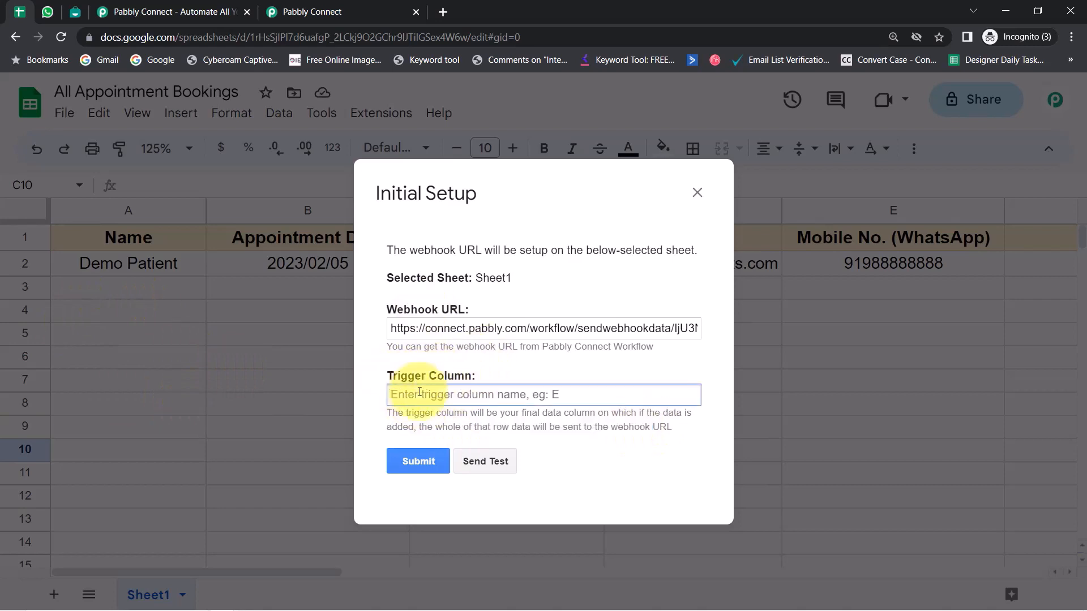
{"action": "type", "text": "E"}
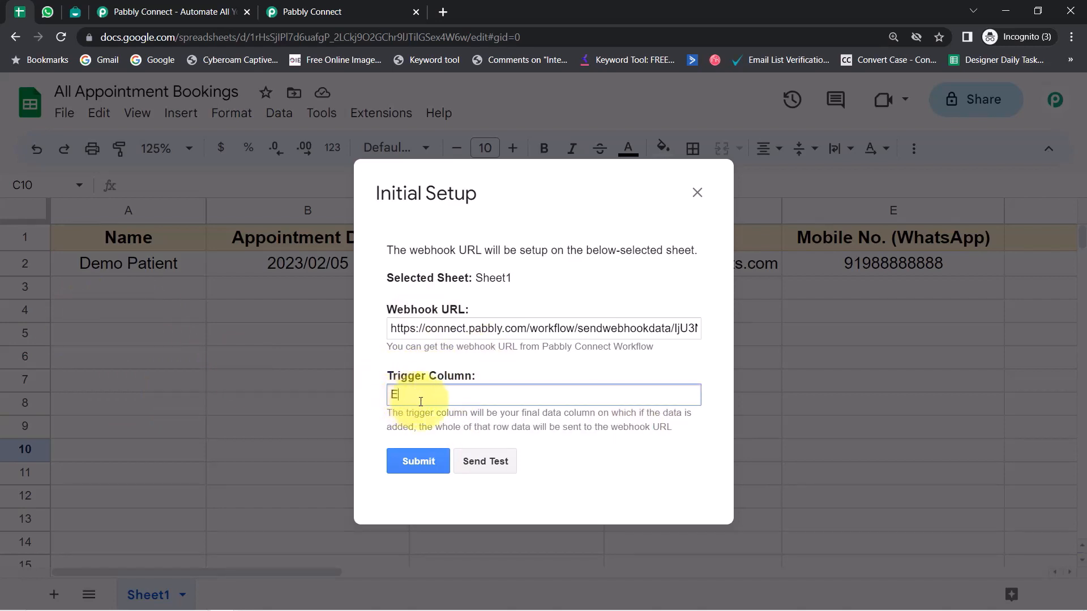
{"action": "left_click_drag", "start_coordinate": [442, 238], "coordinate": [366, 164]}
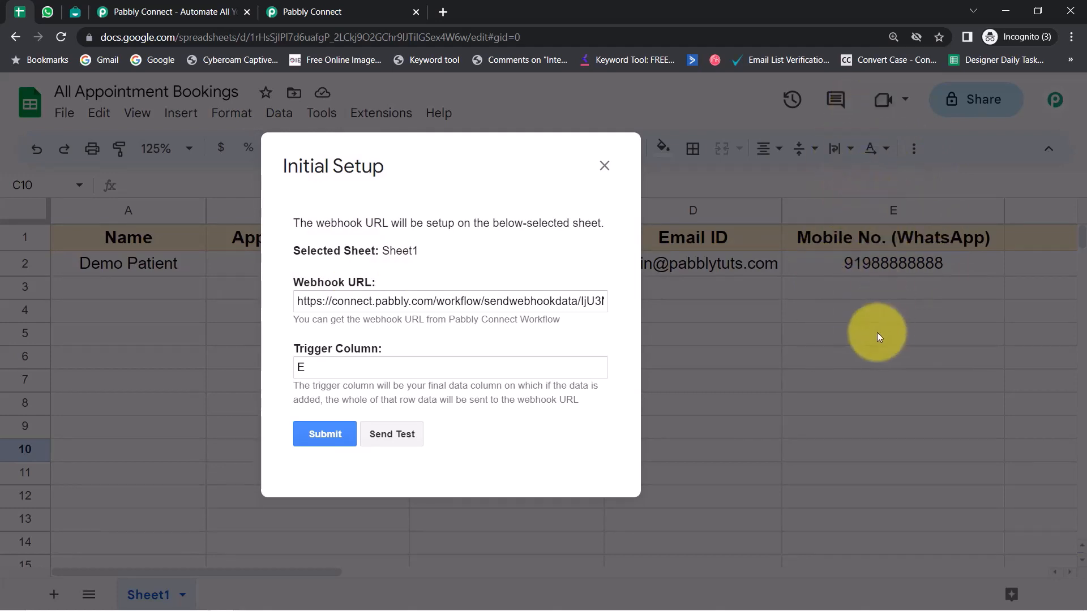
Step: Send the test row successfully, submit the webhook setup and close it
{"action": "left_click", "coordinate": [384, 429]}
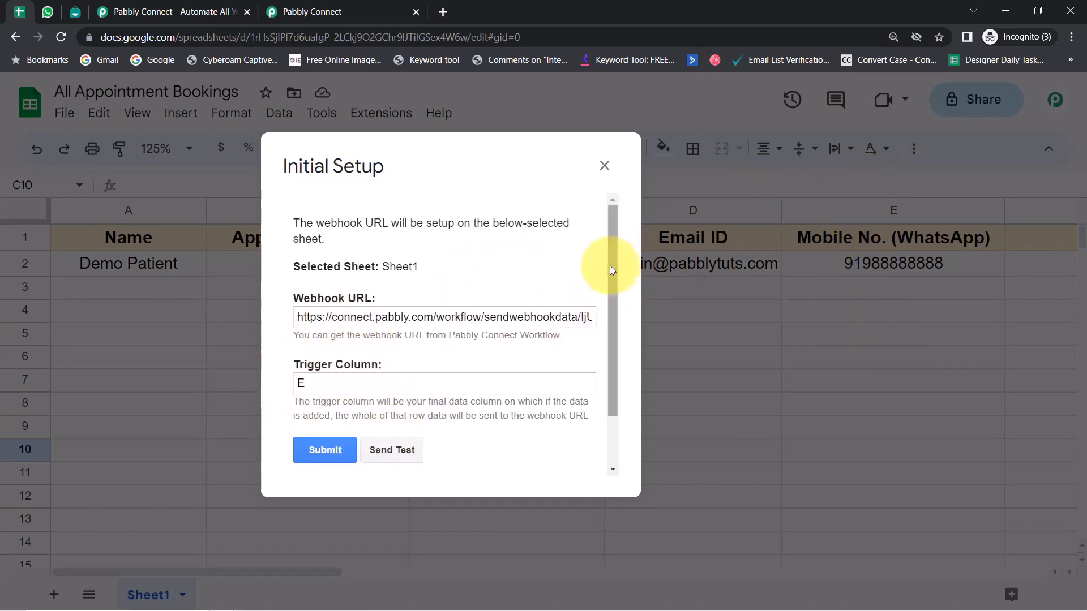
{"action": "left_click_drag", "start_coordinate": [610, 266], "coordinate": [606, 364]}
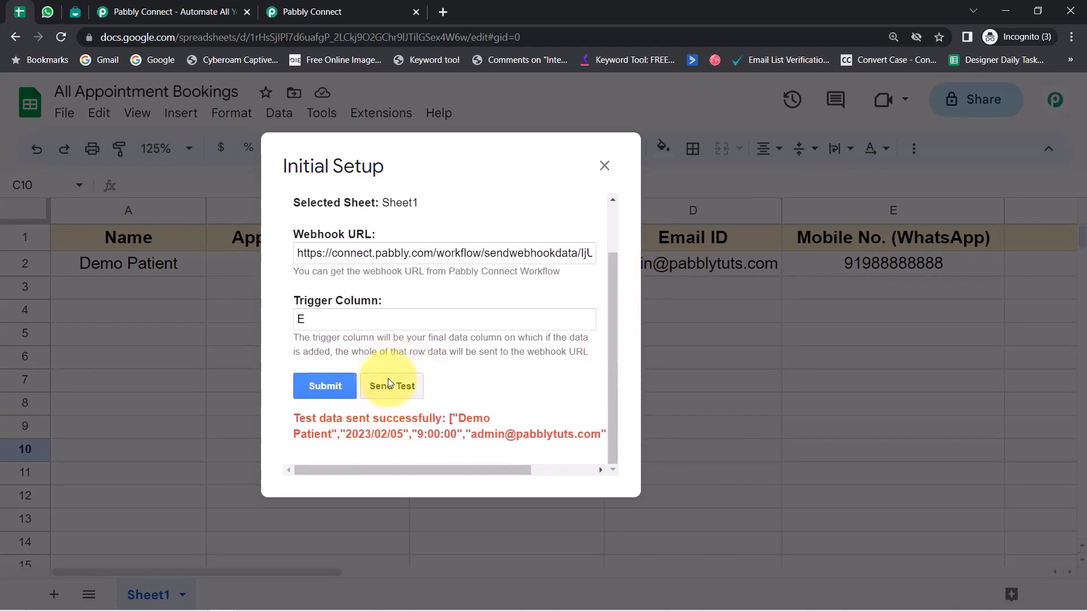
{"action": "left_click_drag", "start_coordinate": [315, 419], "coordinate": [515, 434]}
{"action": "left_click", "coordinate": [314, 391]}
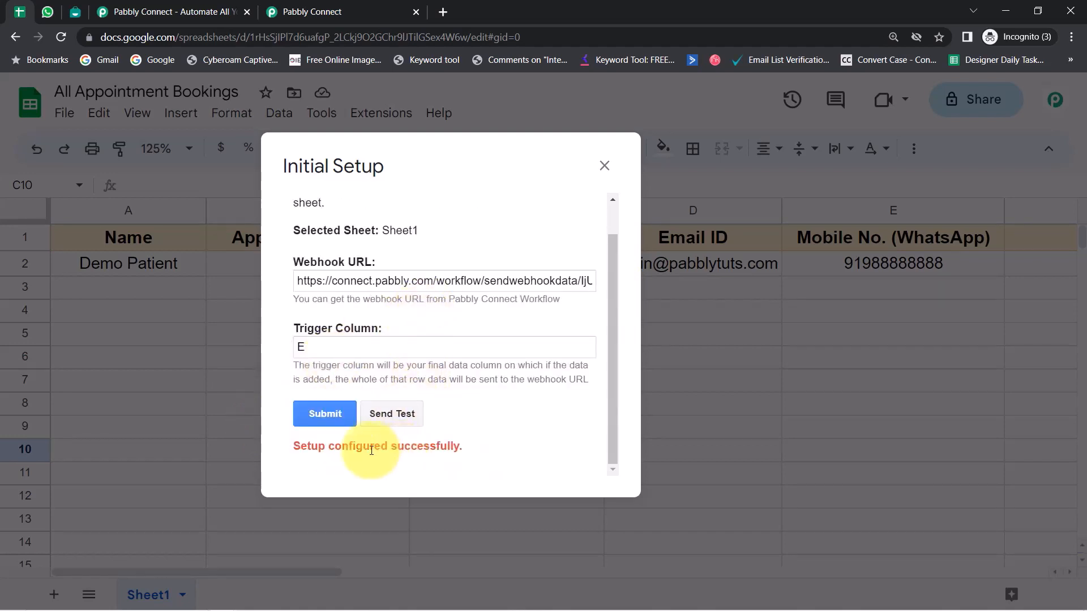
{"action": "left_click_drag", "start_coordinate": [329, 447], "coordinate": [439, 447]}
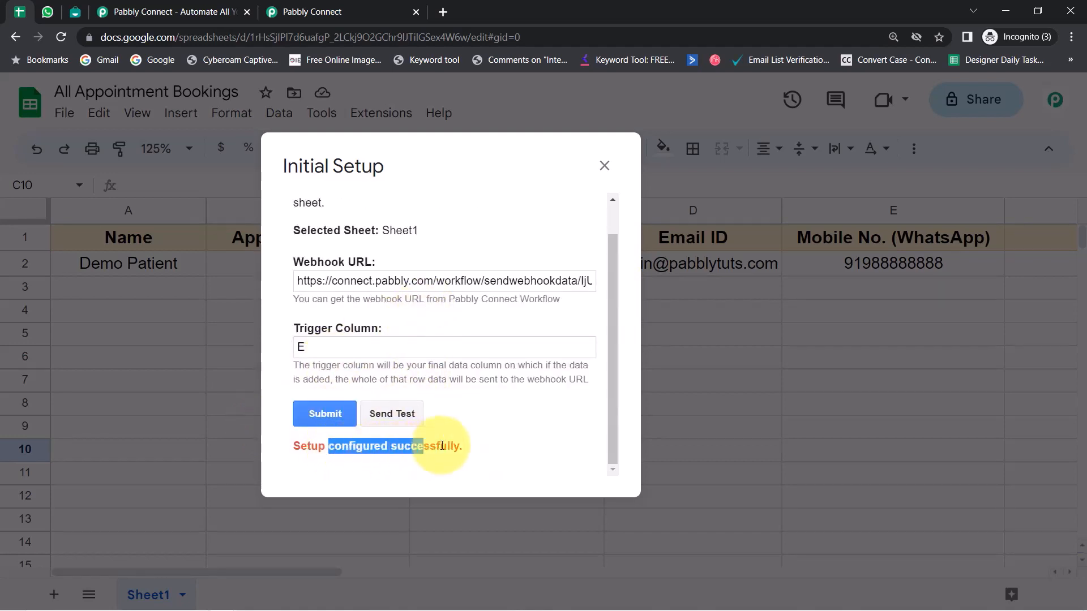
{"action": "left_click", "coordinate": [604, 166]}
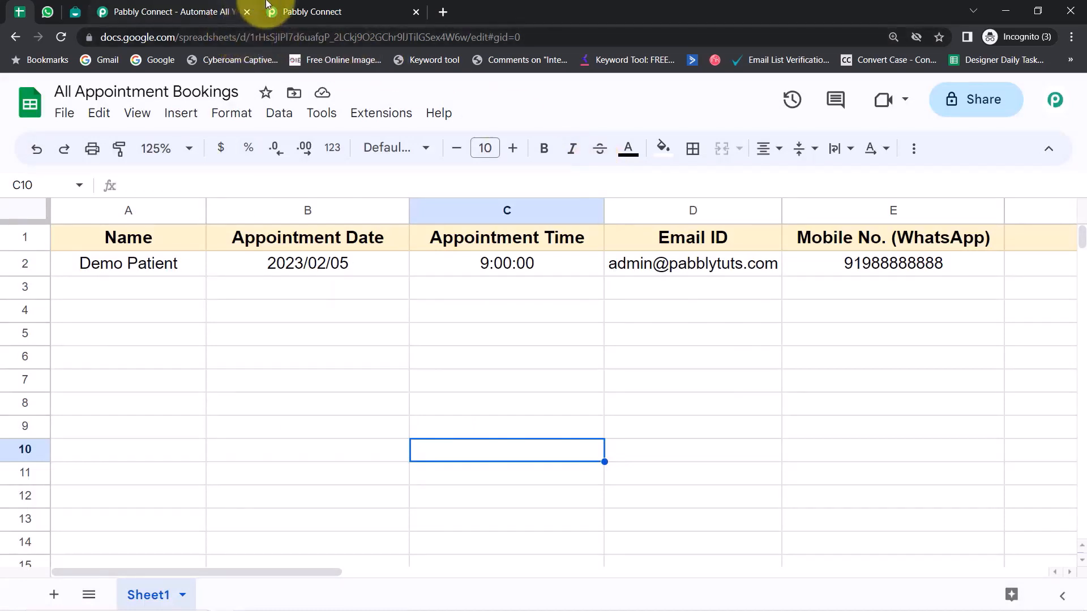
Step: Review the received trigger column E, spreadsheet name, Name, mobile, Email ID, Appointment Time and Date
{"action": "left_click", "coordinate": [282, 10]}
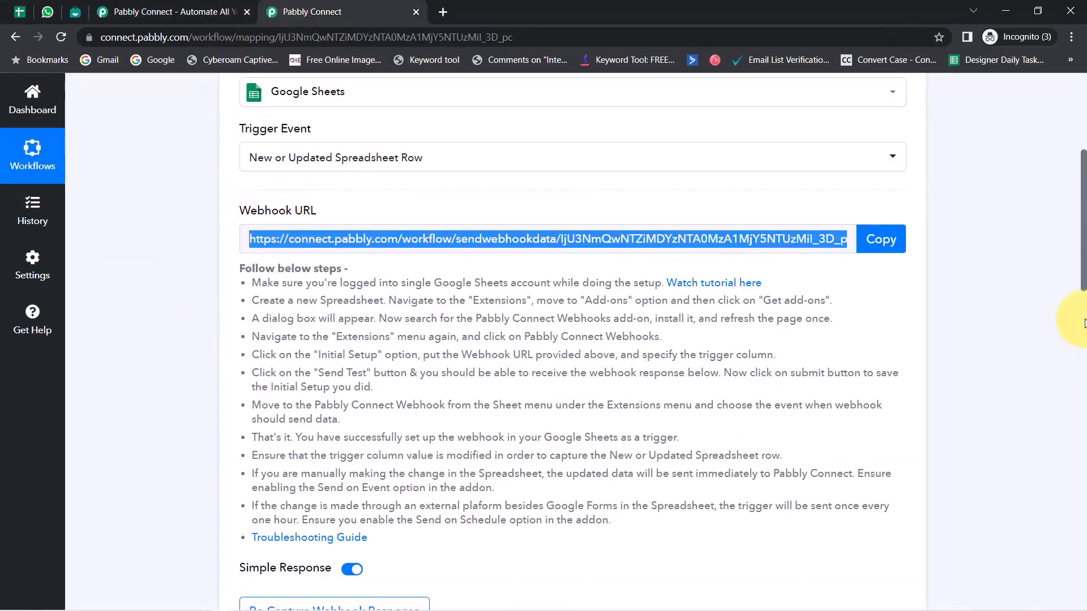
{"action": "scroll", "coordinate": [1084, 264], "scroll_direction": "down", "scroll_amount": 4}
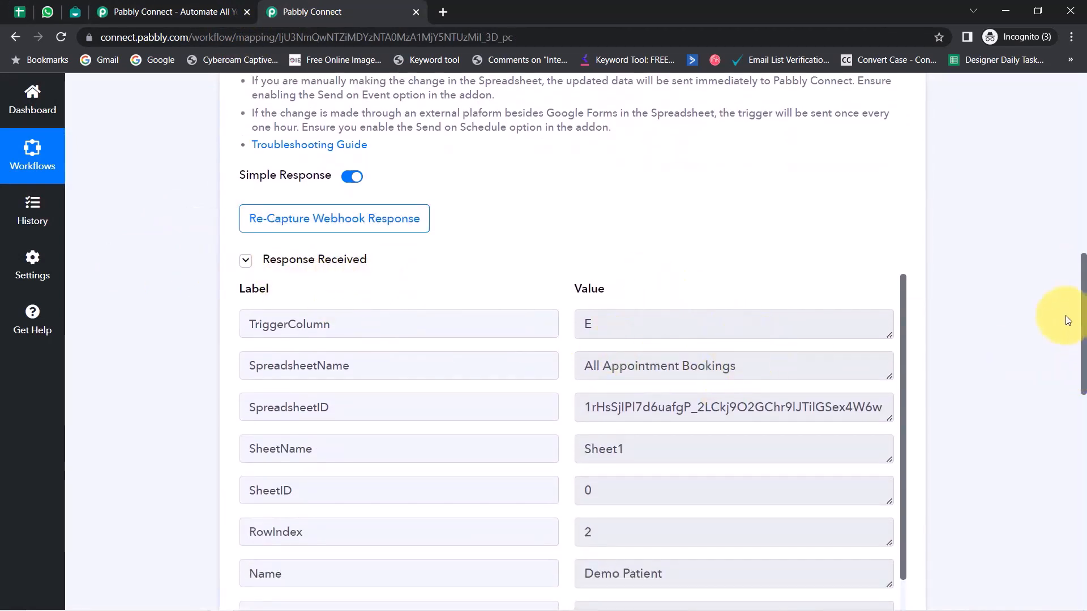
{"action": "left_click_drag", "start_coordinate": [1082, 300], "coordinate": [1082, 335]}
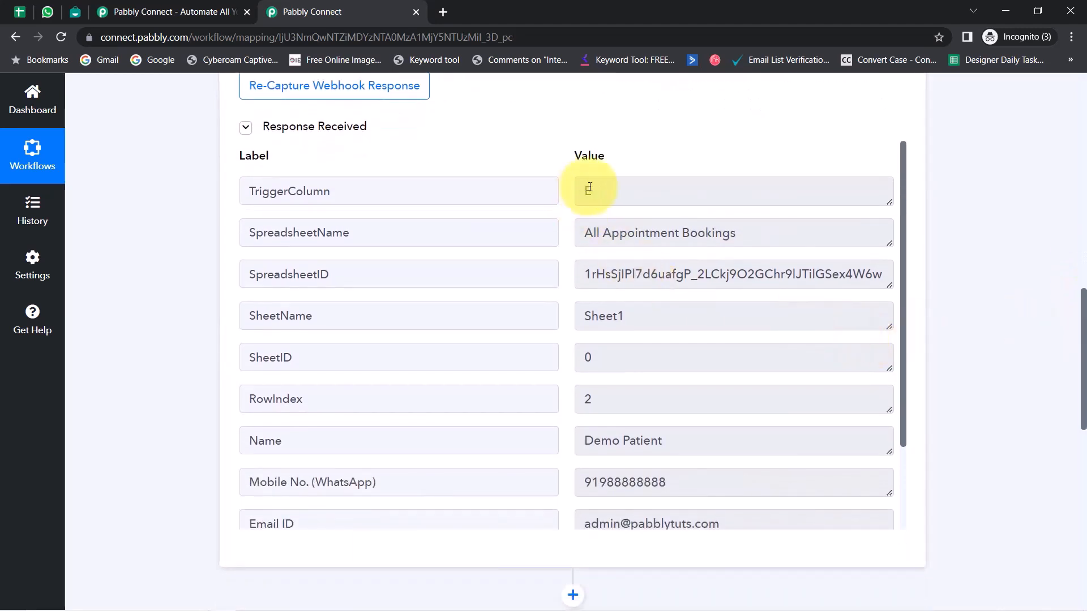
{"action": "left_click_drag", "start_coordinate": [592, 191], "coordinate": [572, 194]}
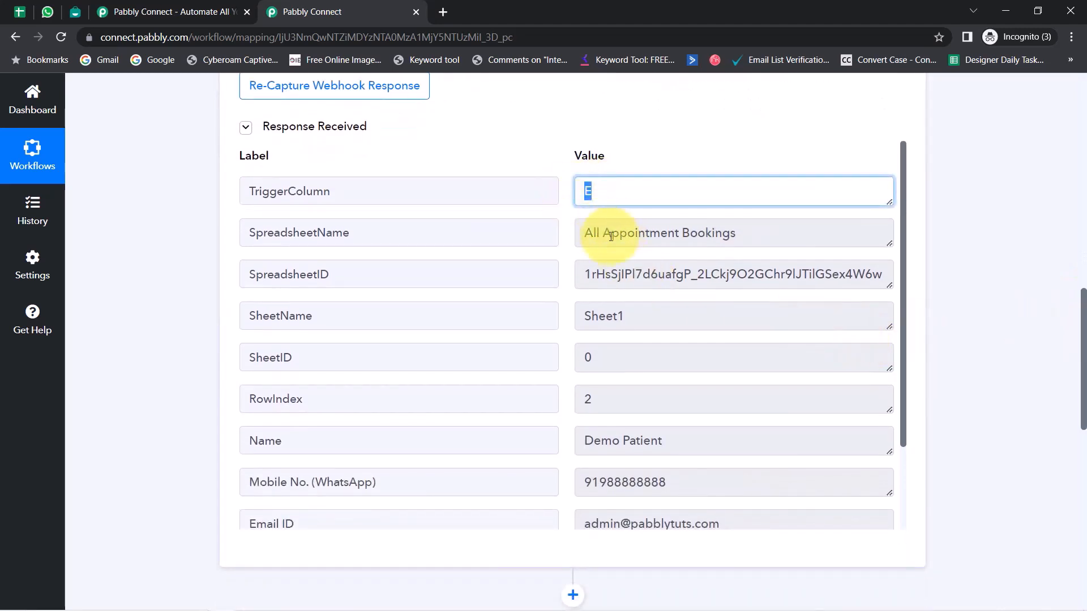
{"action": "left_click_drag", "start_coordinate": [601, 232], "coordinate": [759, 255]}
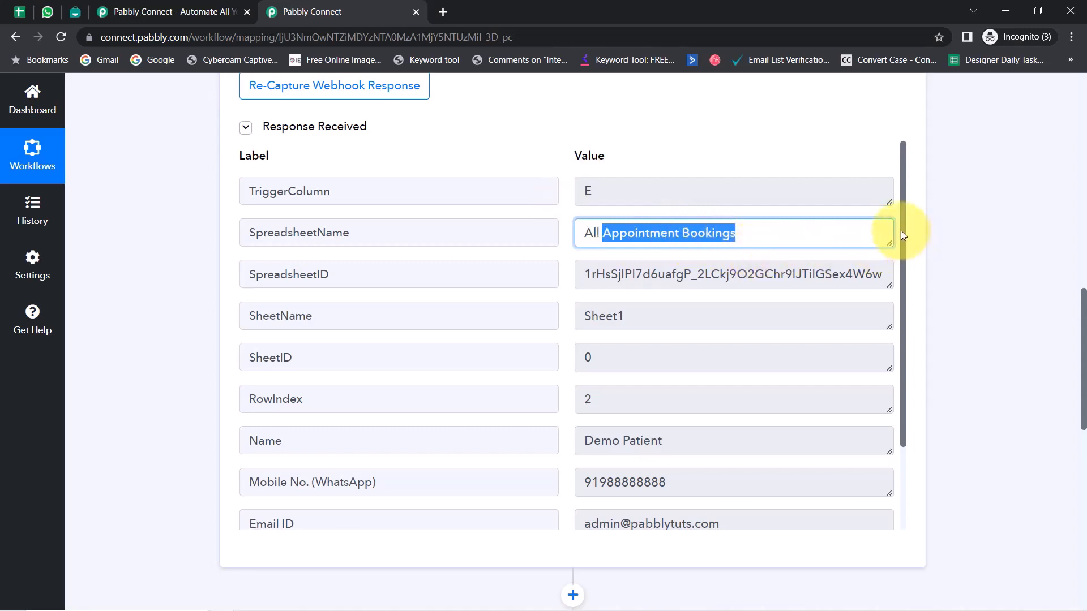
{"action": "left_click_drag", "start_coordinate": [904, 230], "coordinate": [896, 349]}
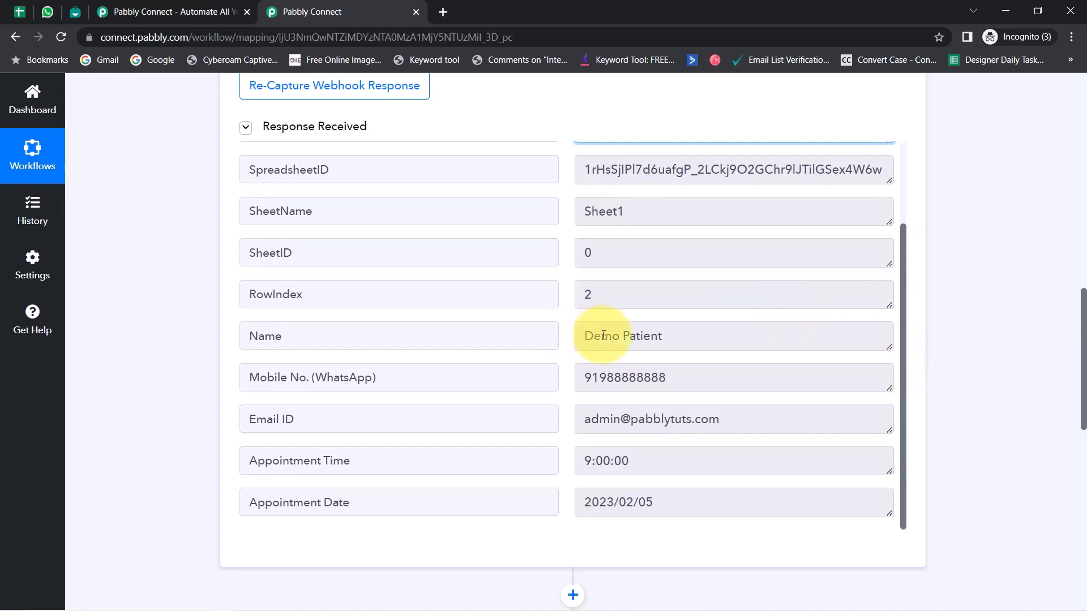
{"action": "left_click_drag", "start_coordinate": [596, 336], "coordinate": [694, 338]}
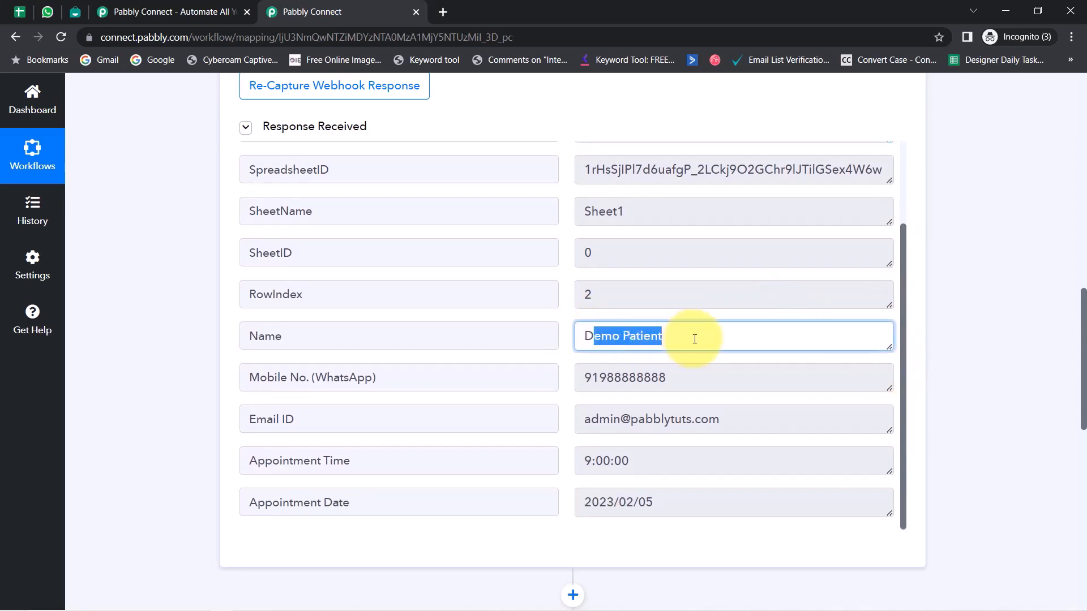
{"action": "left_click_drag", "start_coordinate": [592, 377], "coordinate": [681, 379]}
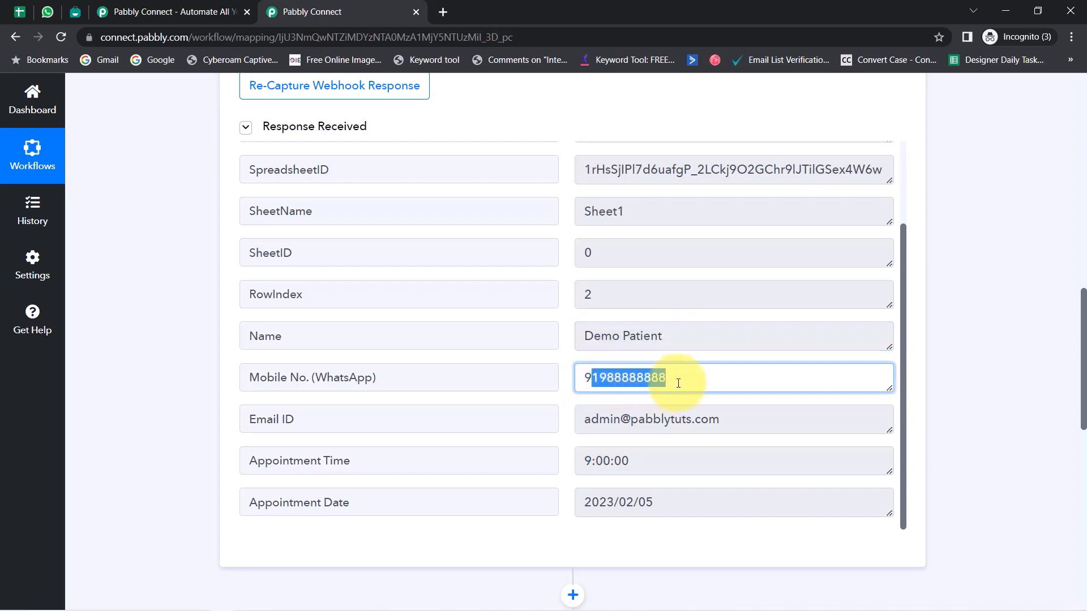
{"action": "left_click_drag", "start_coordinate": [613, 419], "coordinate": [707, 420]}
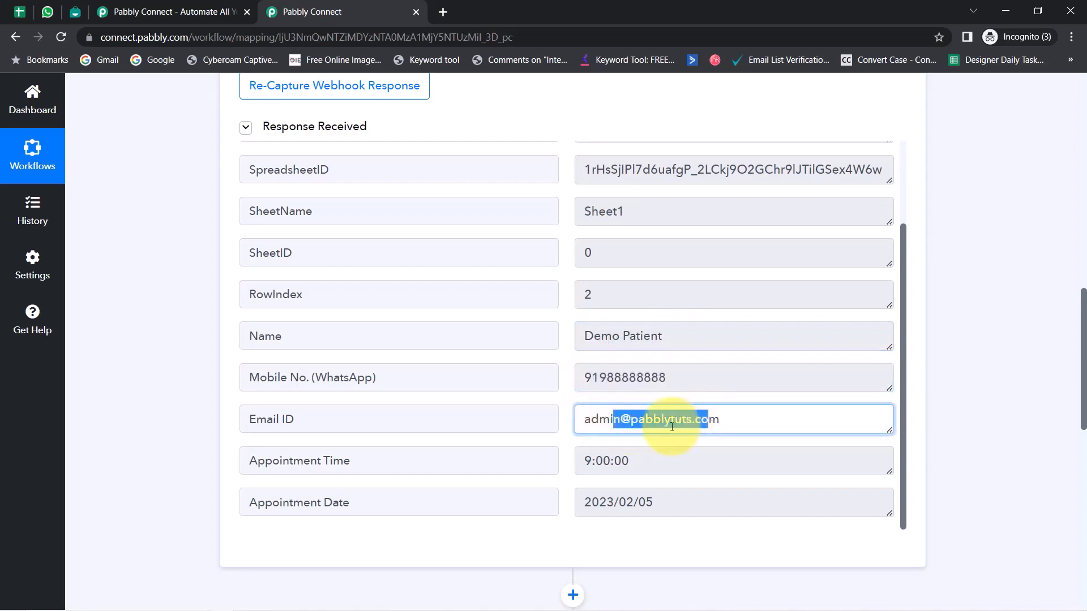
{"action": "left_click_drag", "start_coordinate": [588, 461], "coordinate": [637, 461]}
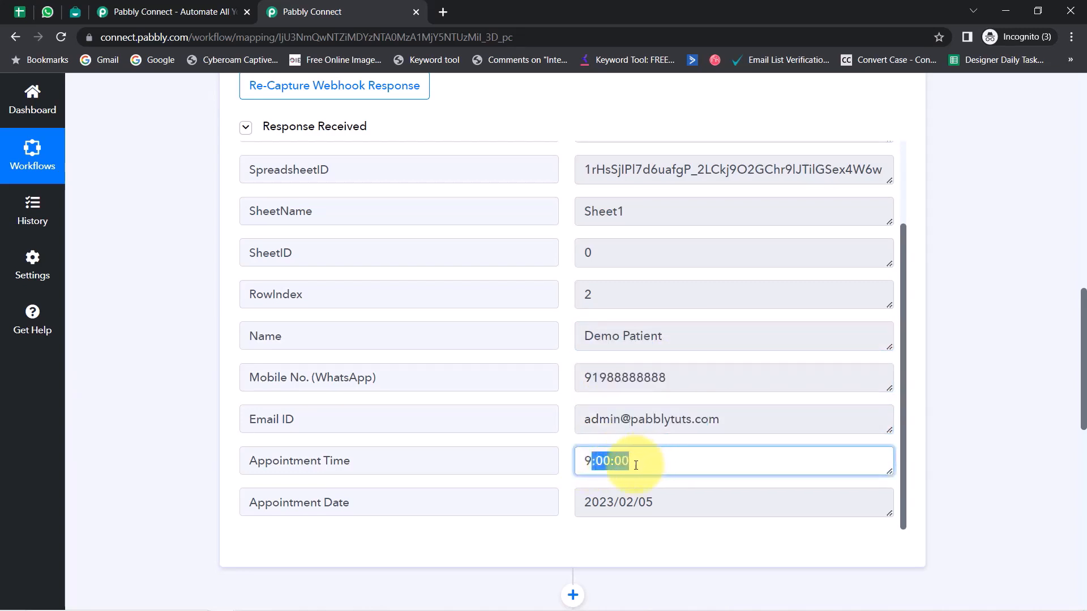
{"action": "left_click_drag", "start_coordinate": [606, 502], "coordinate": [652, 502]}
Step: Compare sheet row 2 with the captured response and close the duplicate Pabbly Connect tab
{"action": "left_click", "coordinate": [21, 11]}
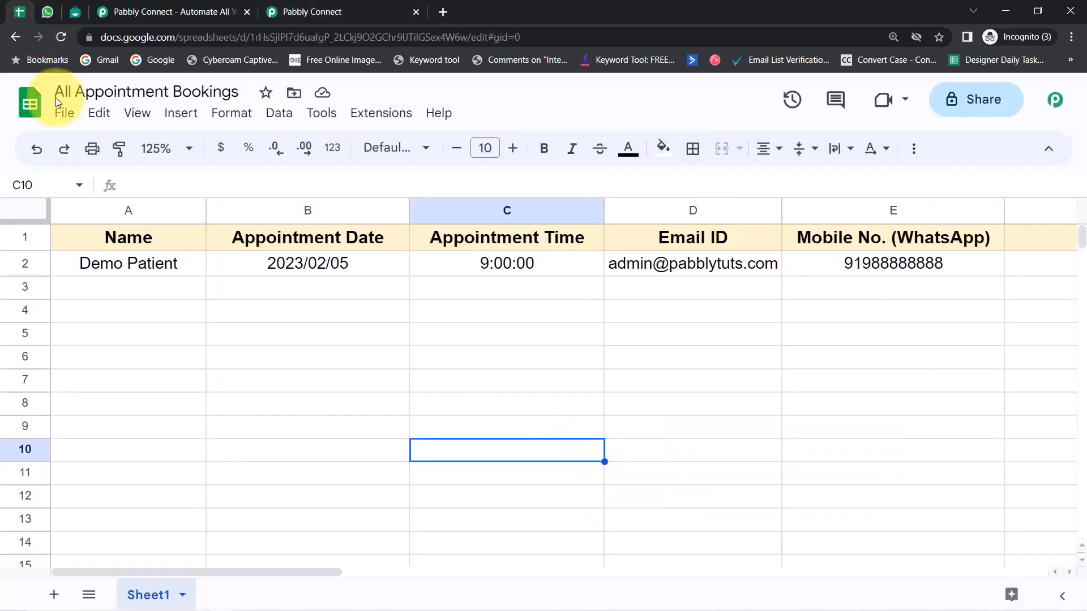
{"action": "left_click", "coordinate": [24, 259]}
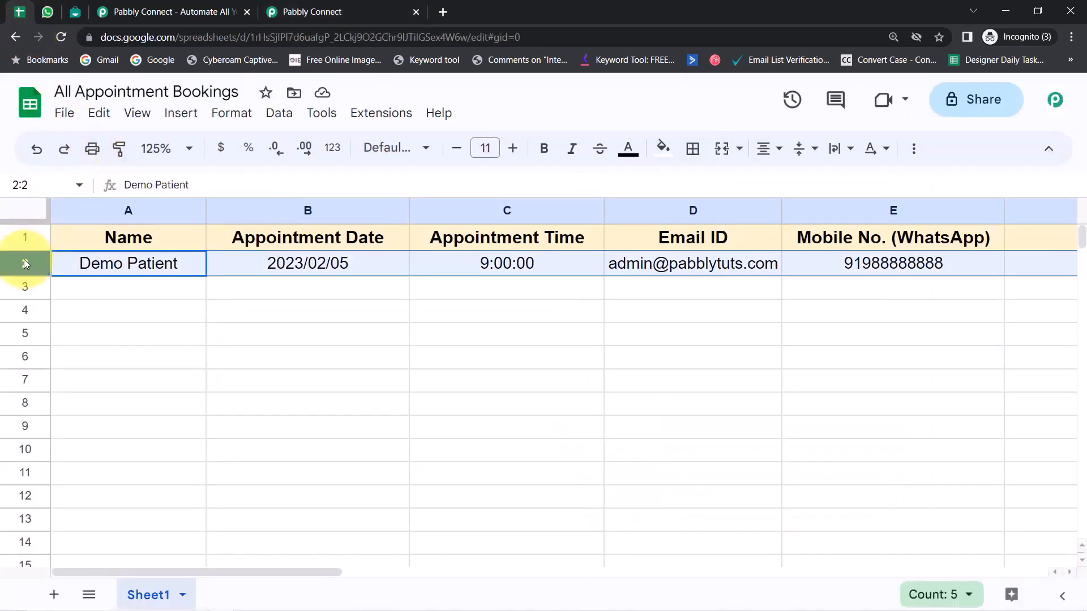
{"action": "left_click", "coordinate": [295, 12]}
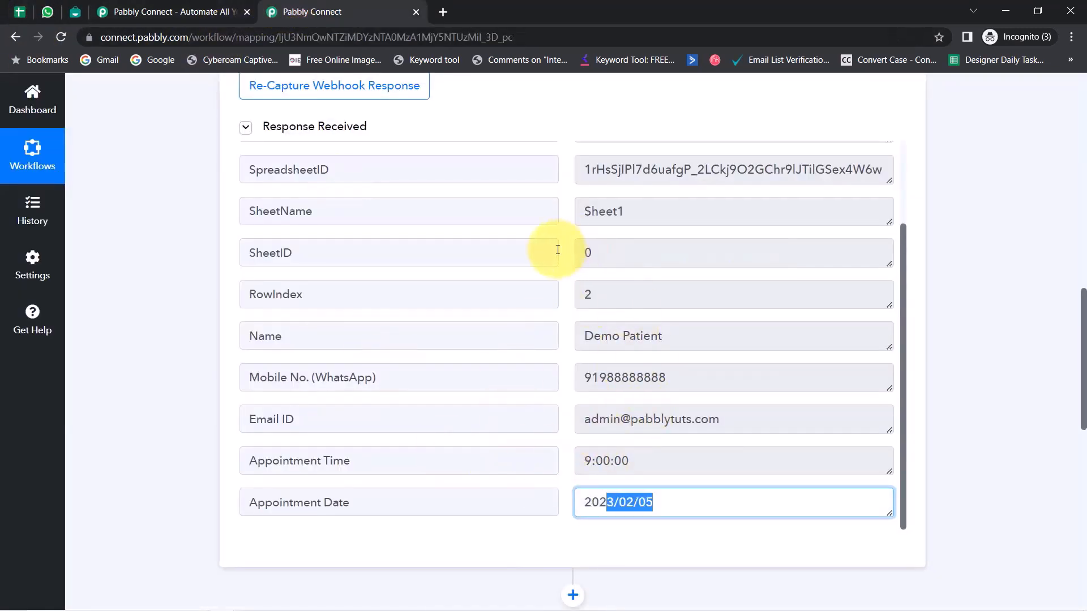
{"action": "left_click", "coordinate": [14, 17]}
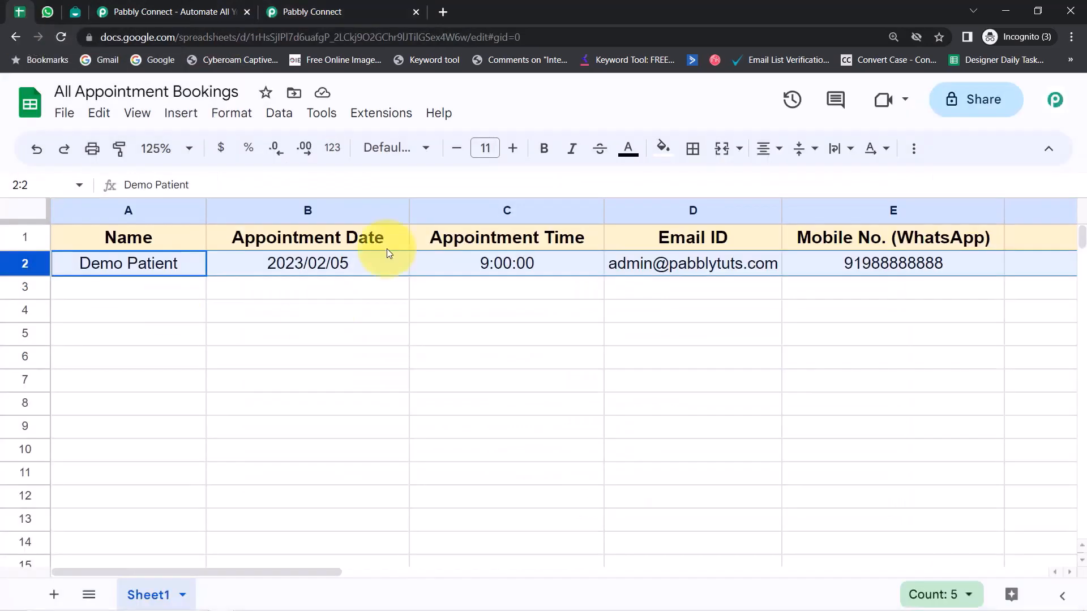
{"action": "left_click", "coordinate": [388, 7]}
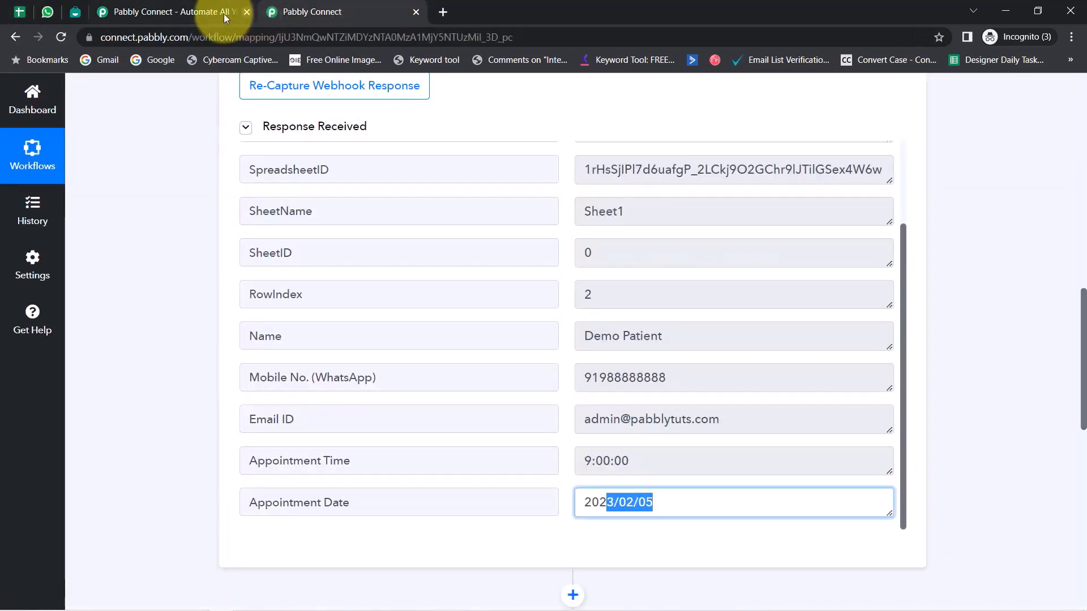
{"action": "left_click", "coordinate": [247, 11]}
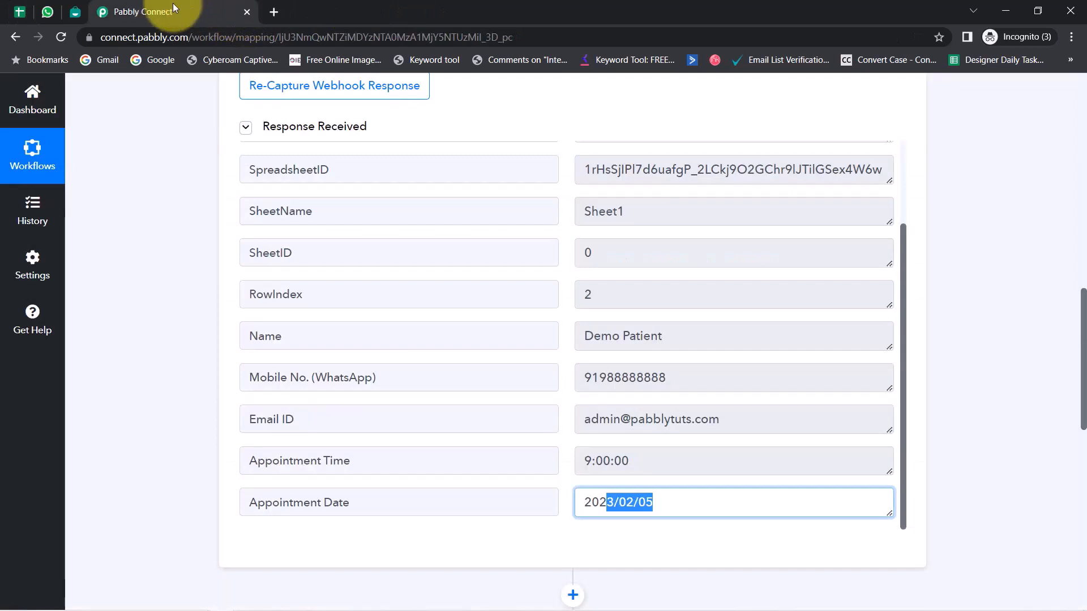
Step: Select the empty rows 3 to 6 in the bookings sheet, then return to the workflow
{"action": "left_click", "coordinate": [13, 17]}
{"action": "left_click", "coordinate": [27, 289]}
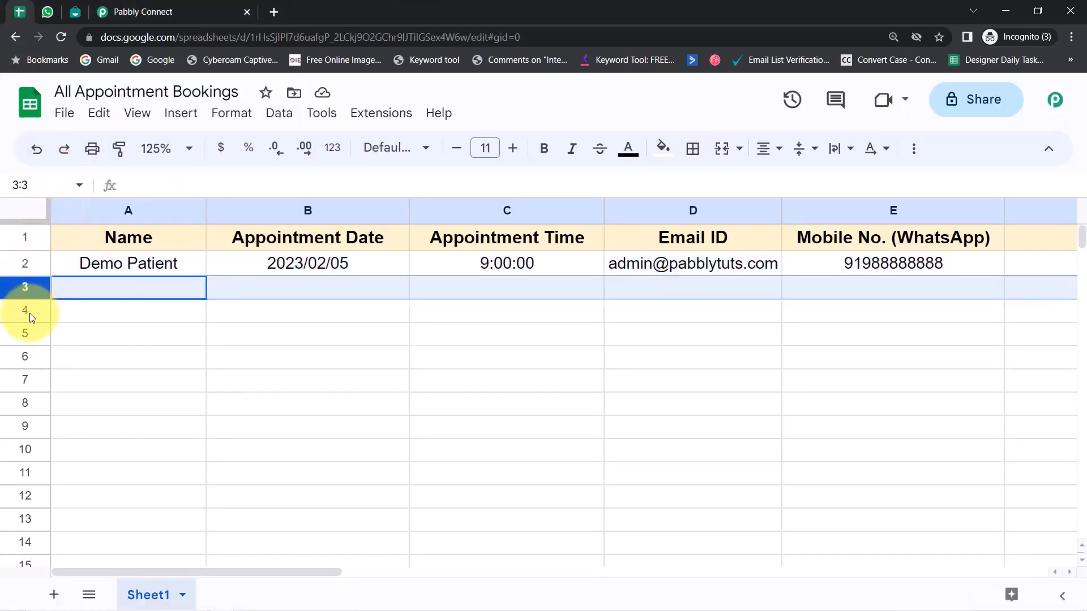
{"action": "left_click", "coordinate": [32, 317]}
{"action": "left_click", "coordinate": [38, 337]}
{"action": "left_click", "coordinate": [40, 367]}
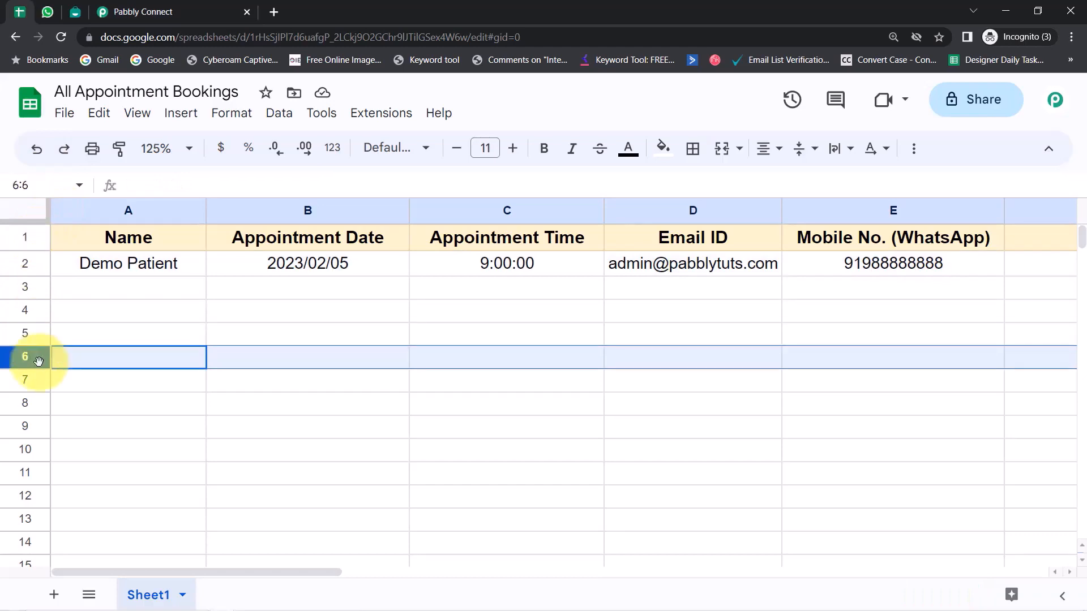
{"action": "left_click", "coordinate": [180, 12]}
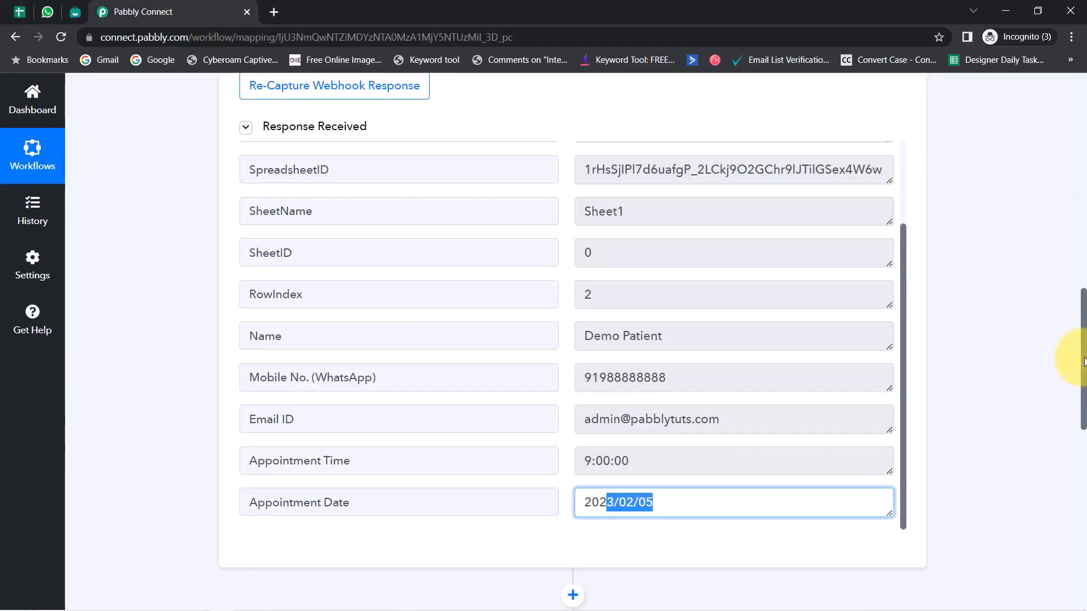
{"action": "scroll", "coordinate": [1082, 363], "scroll_direction": "up", "scroll_amount": 15}
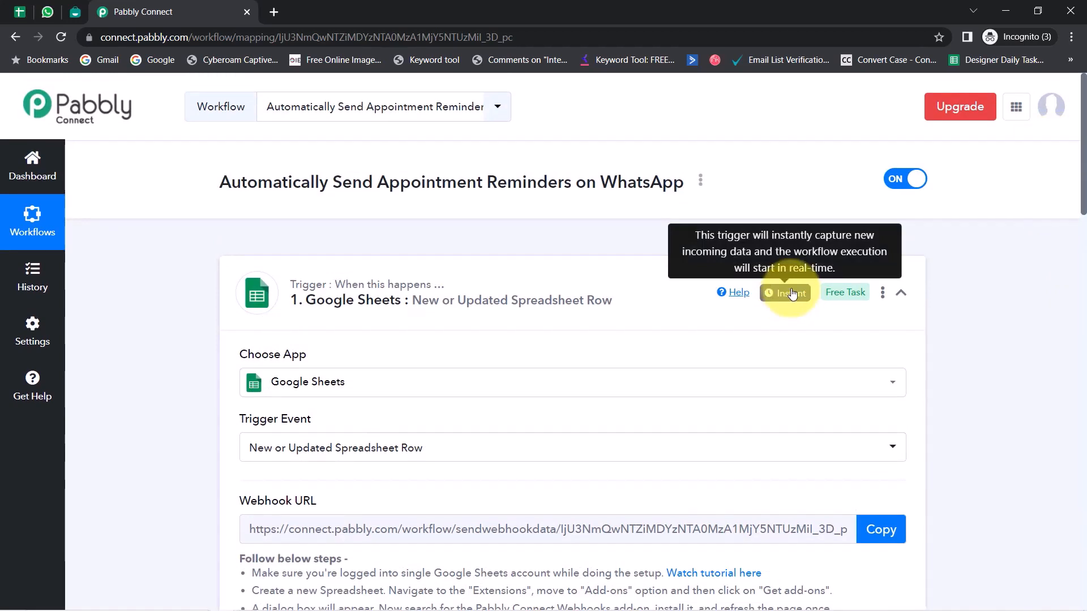
Step: Enable Send On Event in the Pabbly Connect Webhooks add-on and confirm its checkmark
{"action": "left_click", "coordinate": [20, 11]}
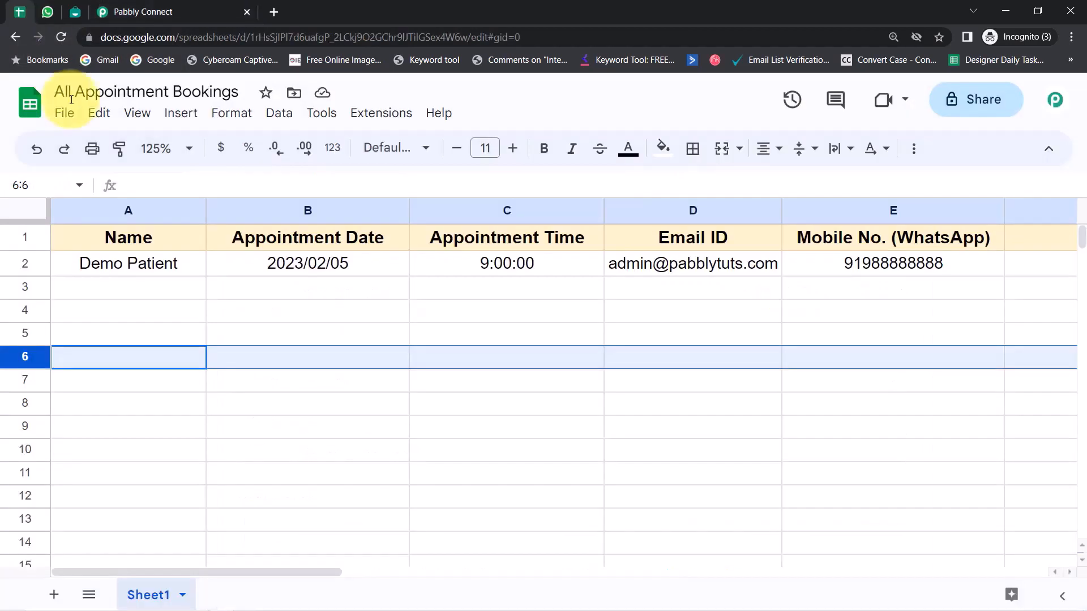
{"action": "left_click", "coordinate": [270, 296]}
{"action": "left_click", "coordinate": [365, 120]}
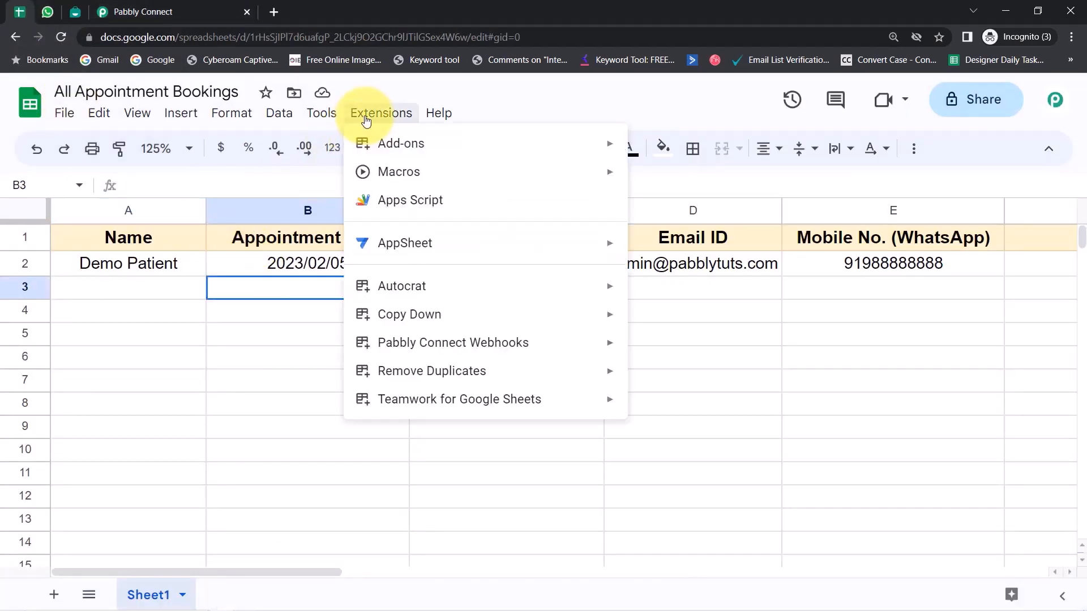
{"action": "mouse_move", "coordinate": [509, 342]}
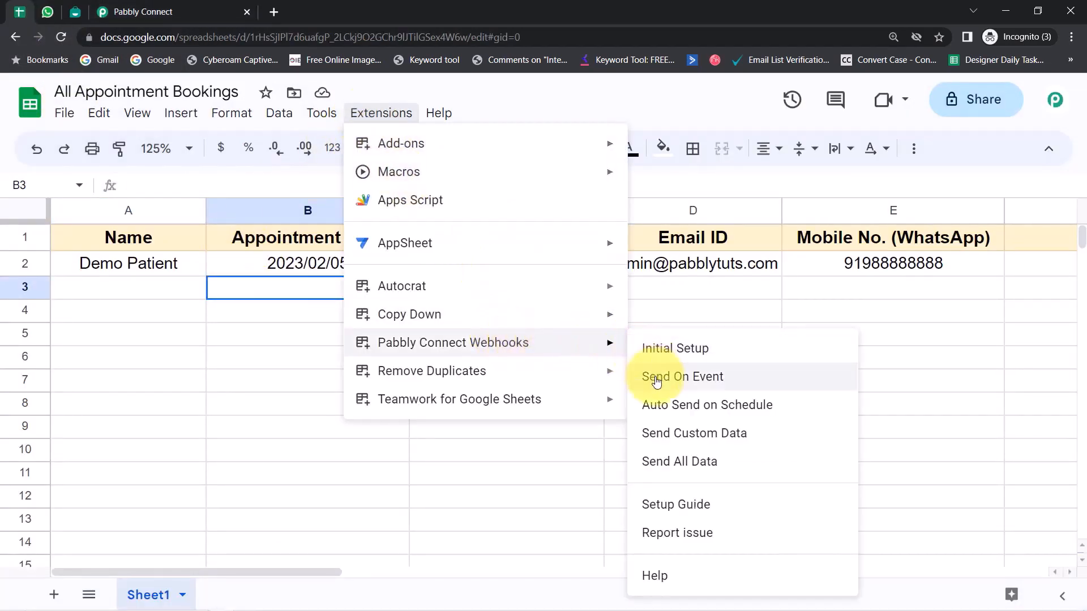
{"action": "left_click", "coordinate": [678, 383]}
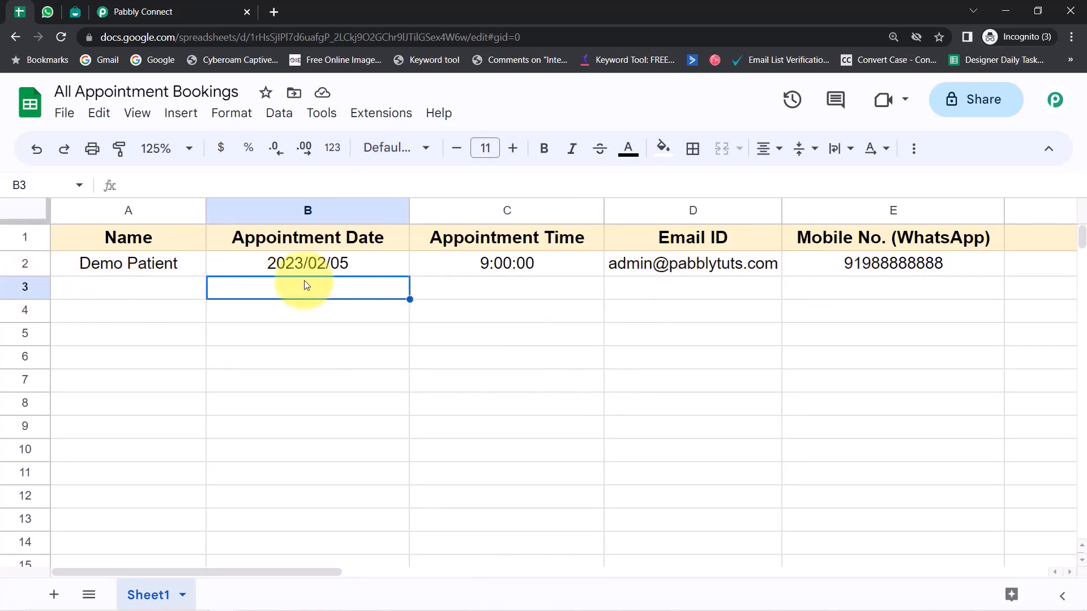
{"action": "left_click", "coordinate": [111, 7]}
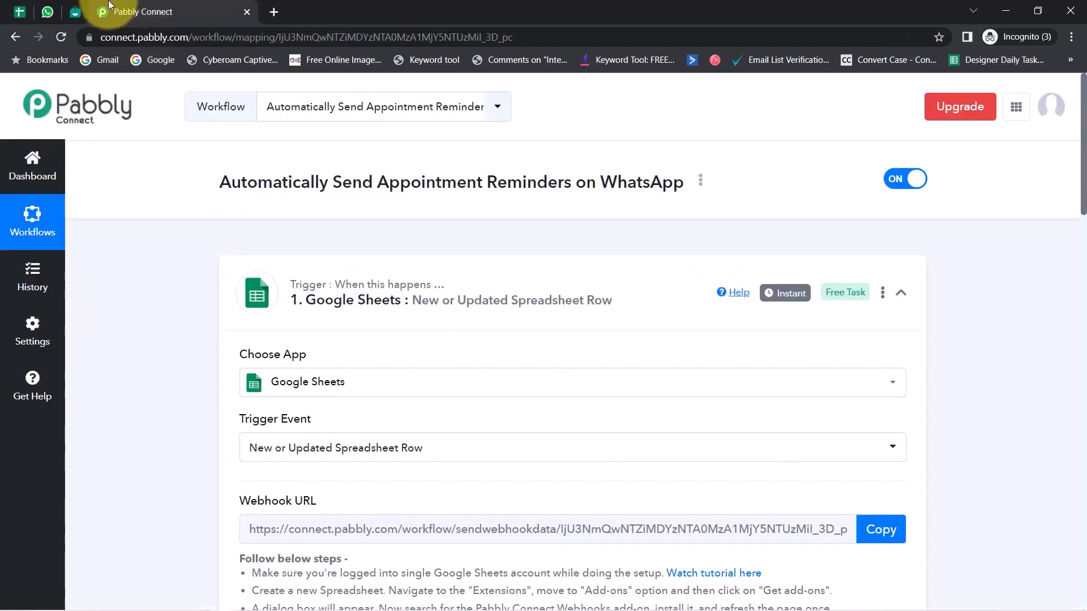
{"action": "left_click", "coordinate": [20, 12]}
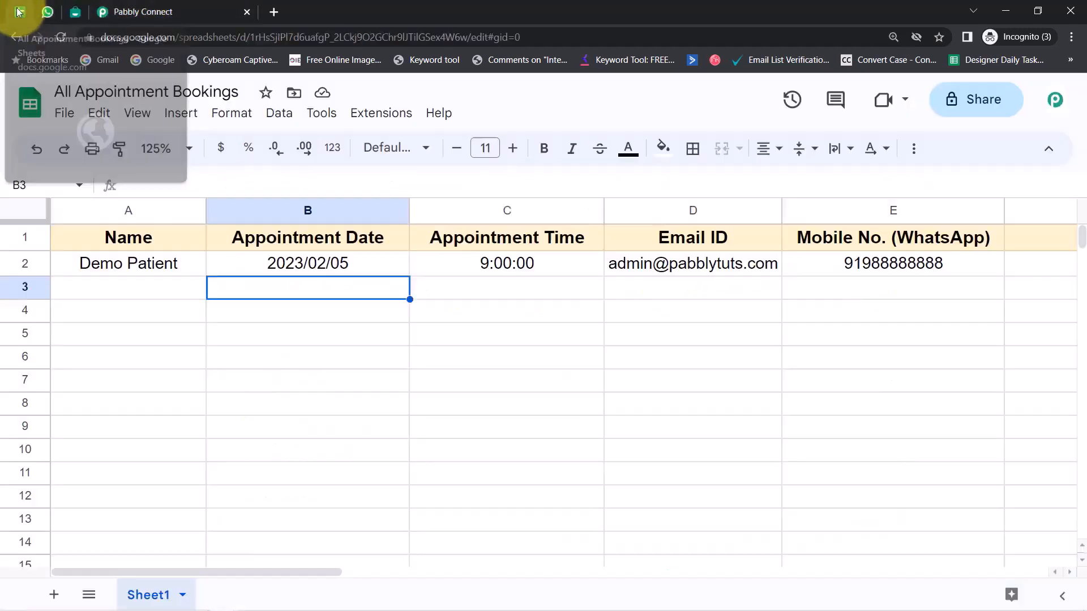
{"action": "left_click", "coordinate": [378, 116]}
{"action": "mouse_move", "coordinate": [608, 344]}
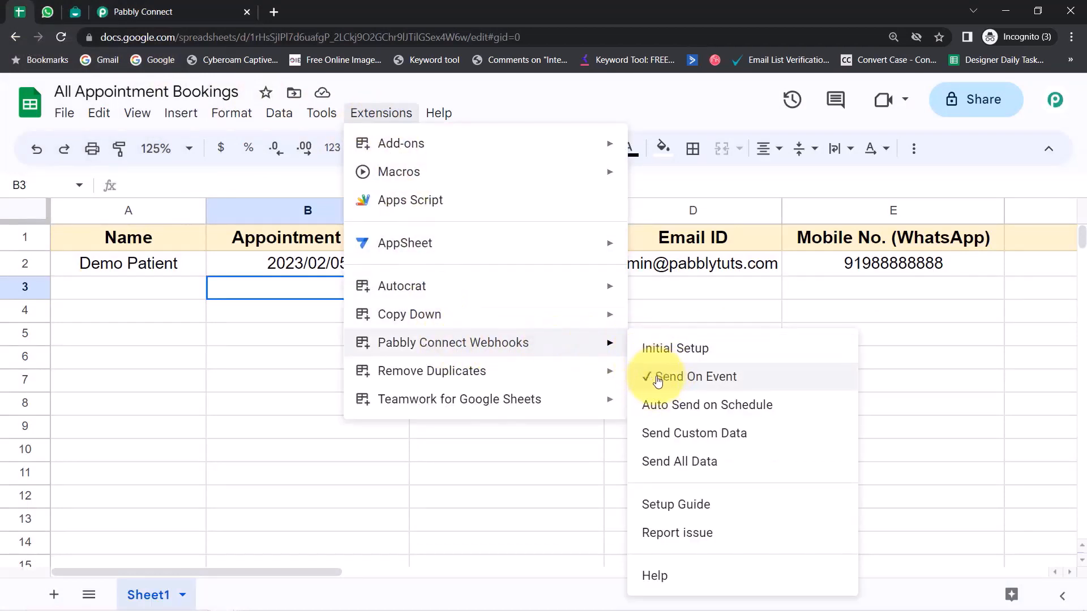
{"action": "left_click", "coordinate": [109, 401]}
{"action": "left_click", "coordinate": [125, 6]}
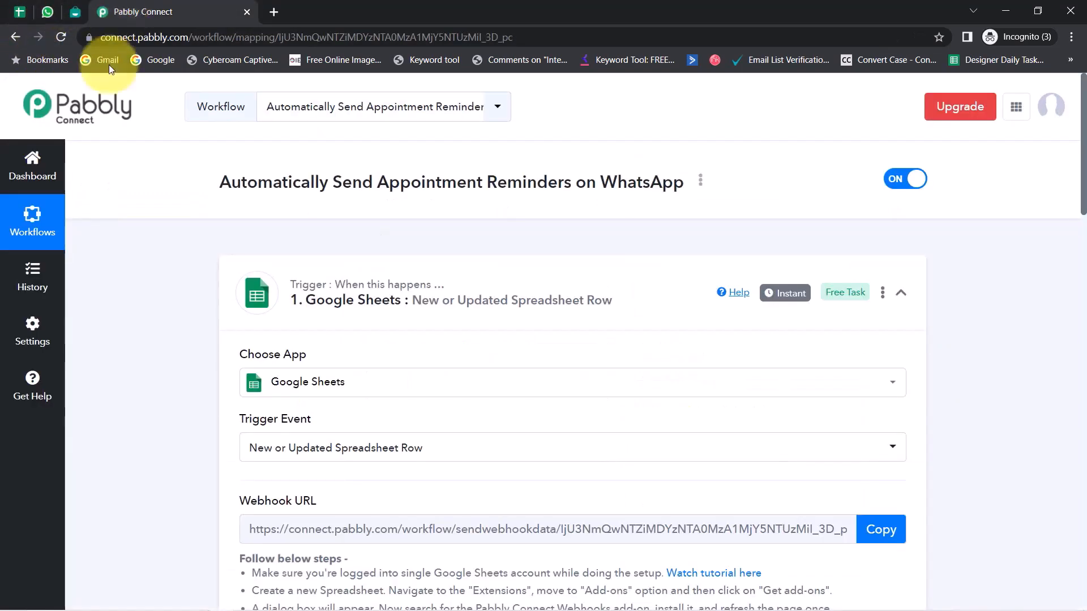
{"action": "left_click_drag", "start_coordinate": [1075, 194], "coordinate": [1063, 429]}
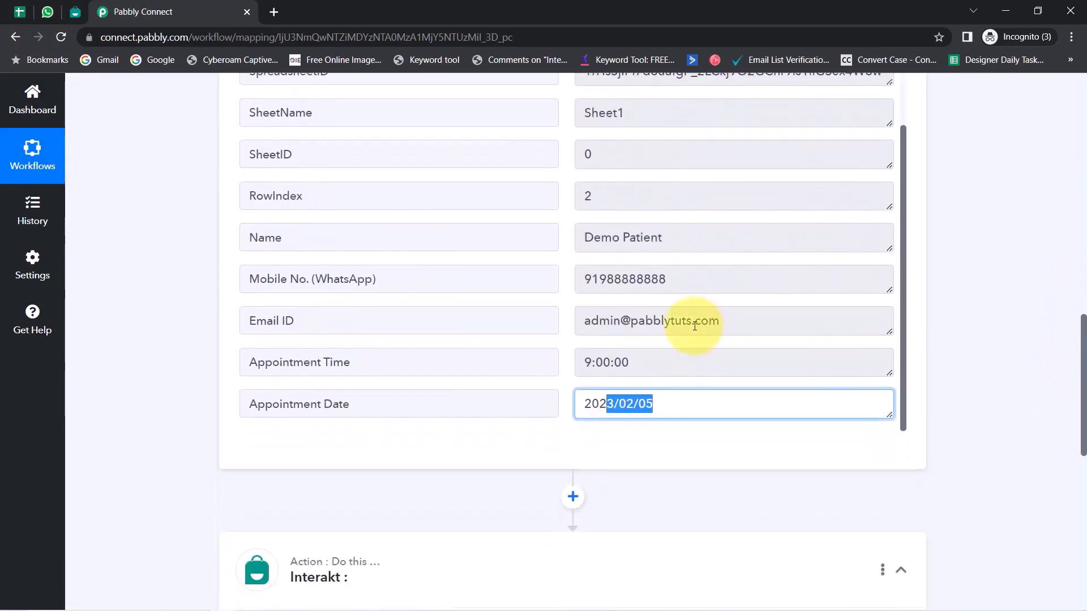
{"action": "double_click", "coordinate": [624, 279]}
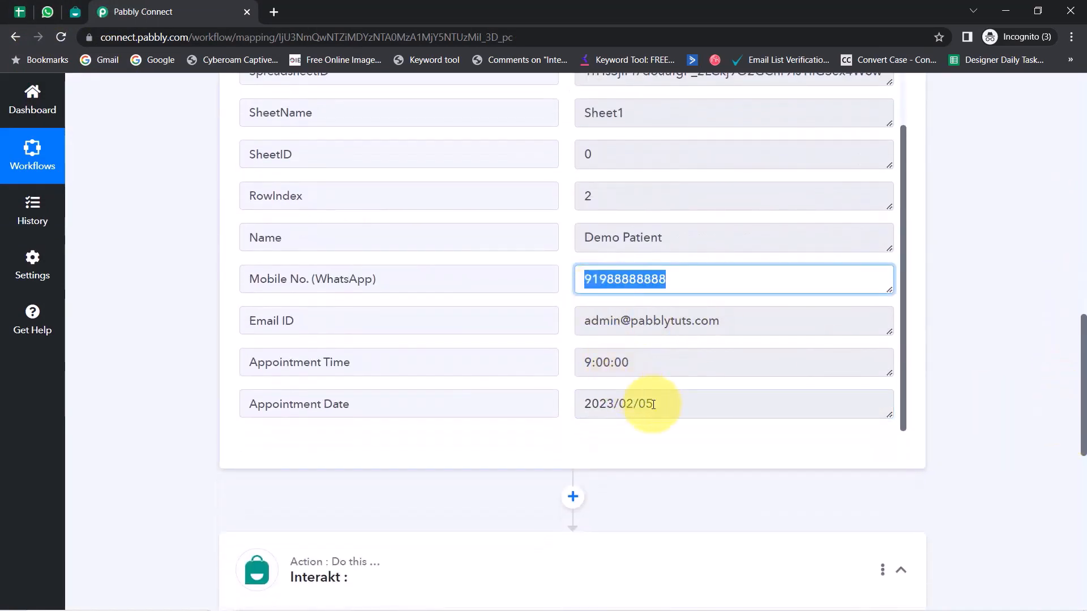
{"action": "left_click_drag", "start_coordinate": [651, 403], "coordinate": [600, 405]}
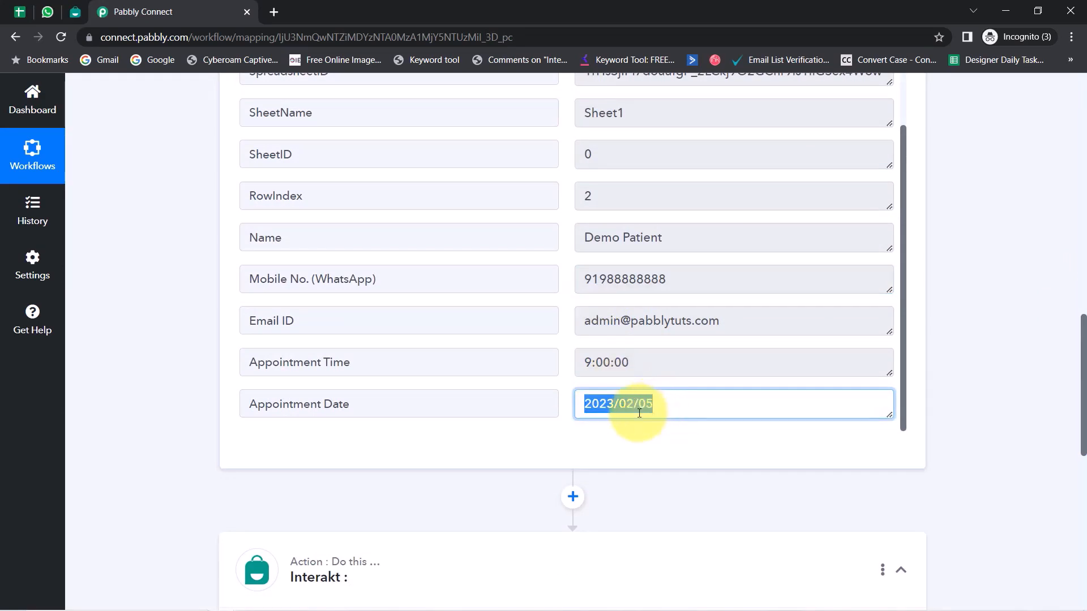
{"action": "left_click", "coordinate": [601, 408]}
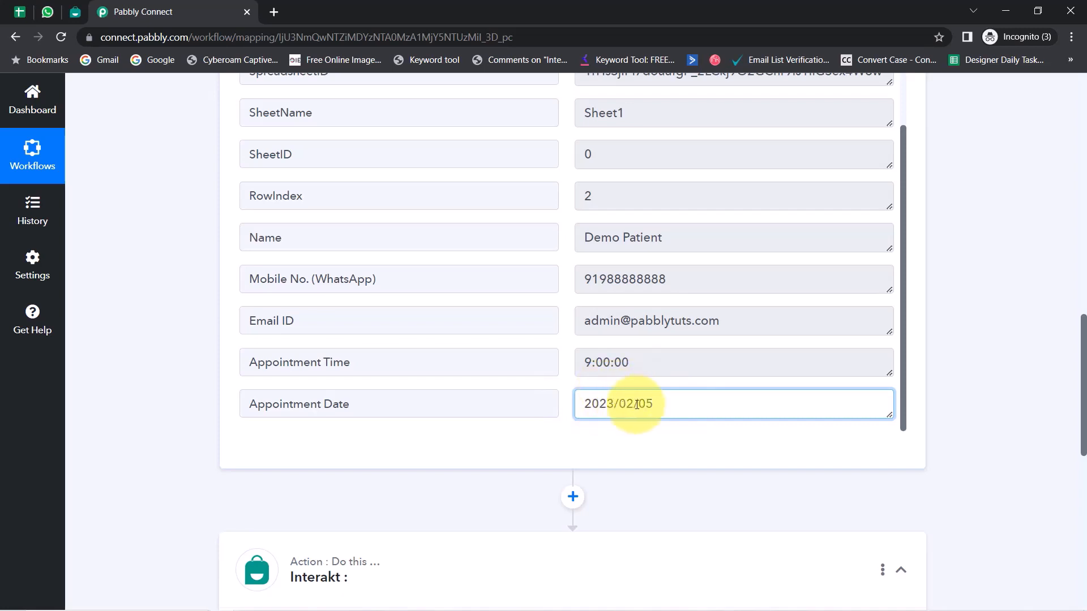
{"action": "left_click_drag", "start_coordinate": [591, 403], "coordinate": [1081, 418]}
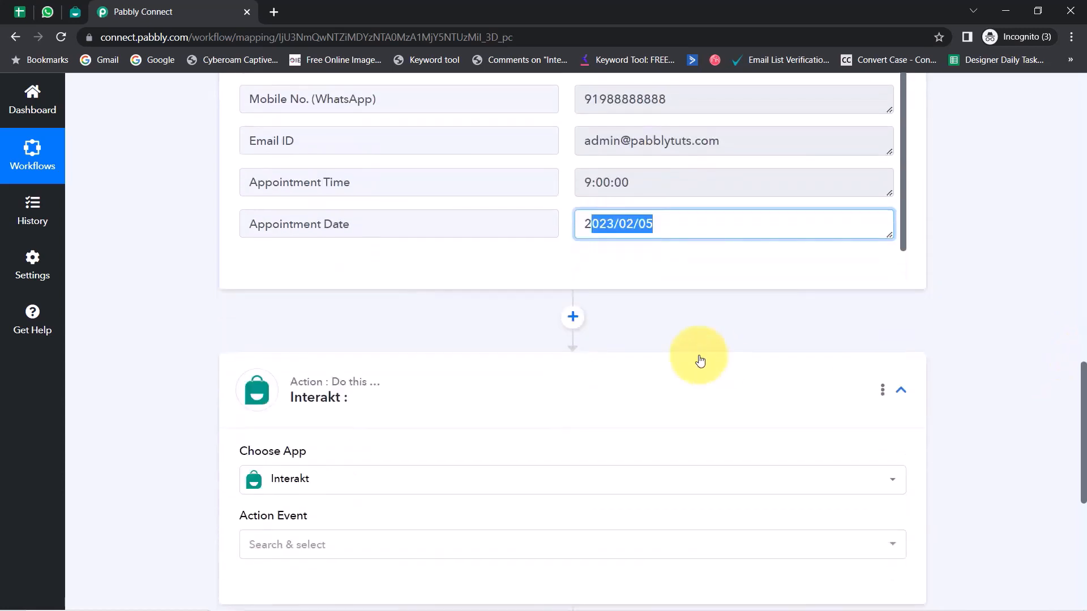
Step: Insert a Date/Time Formatter by Pabbly step after the trigger with the Add/Subtract Time event
{"action": "left_click", "coordinate": [571, 317]}
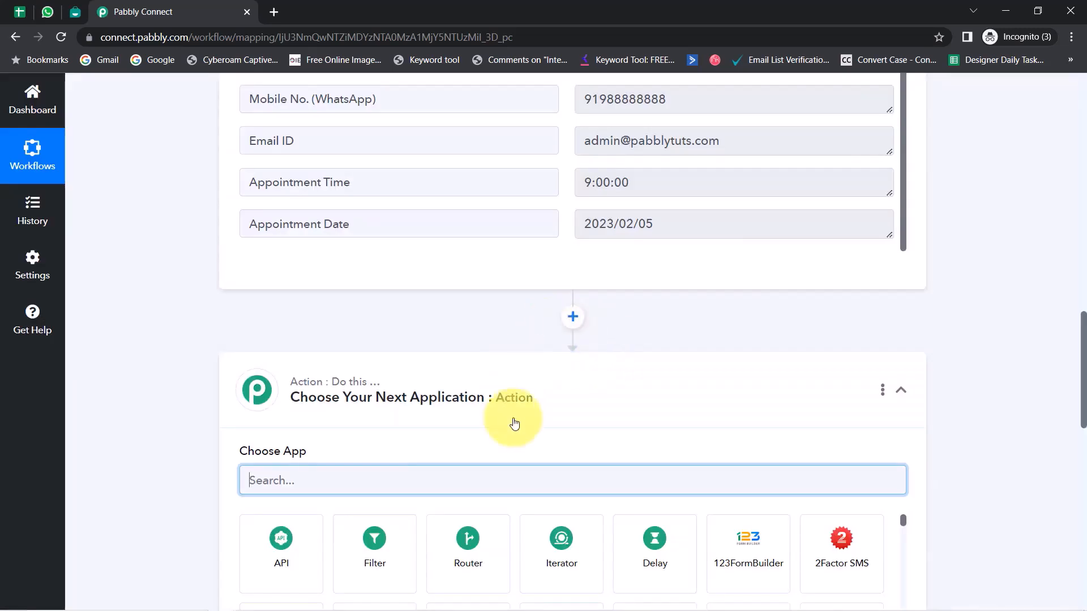
{"action": "type", "text": "date"}
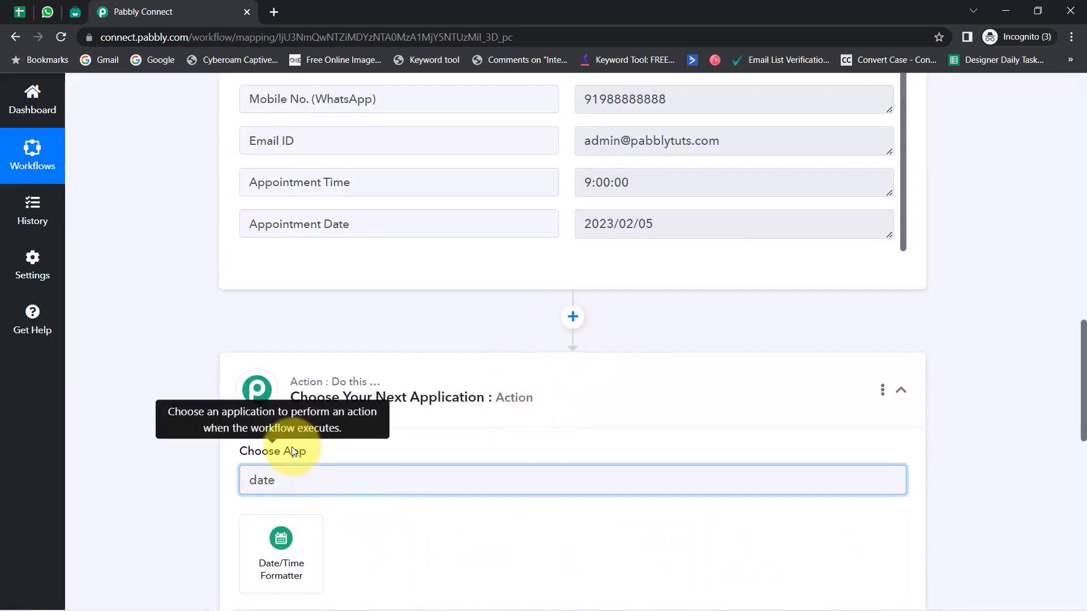
{"action": "left_click", "coordinate": [281, 535]}
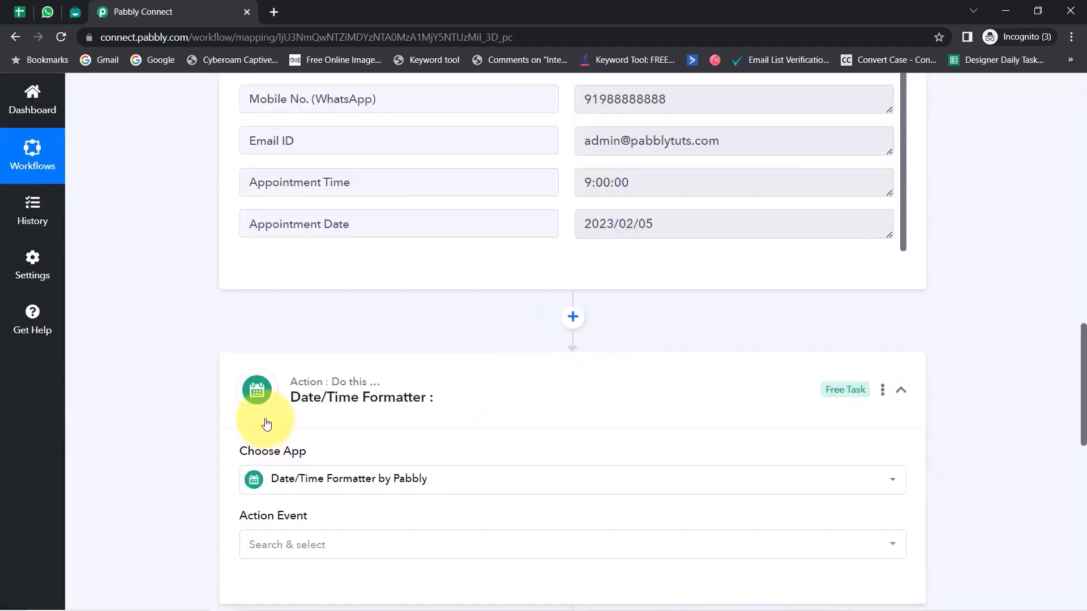
{"action": "left_click_drag", "start_coordinate": [1084, 333], "coordinate": [1081, 364]}
{"action": "left_click", "coordinate": [272, 404]}
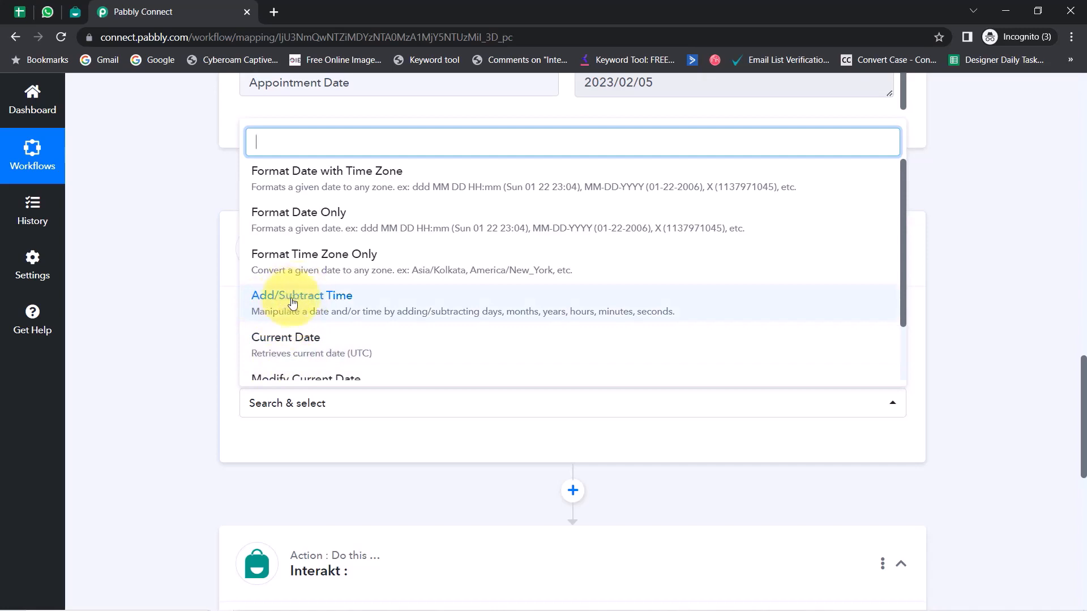
{"action": "left_click", "coordinate": [269, 303]}
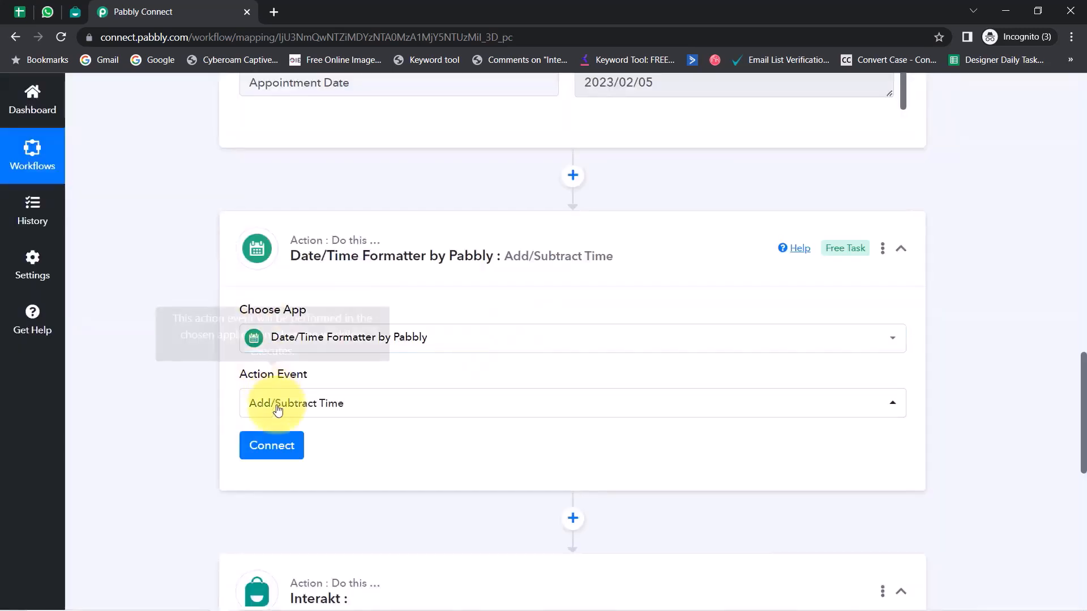
Step: Connect the Date/Time Formatter step and review its Enter Date field
{"action": "left_click", "coordinate": [266, 447]}
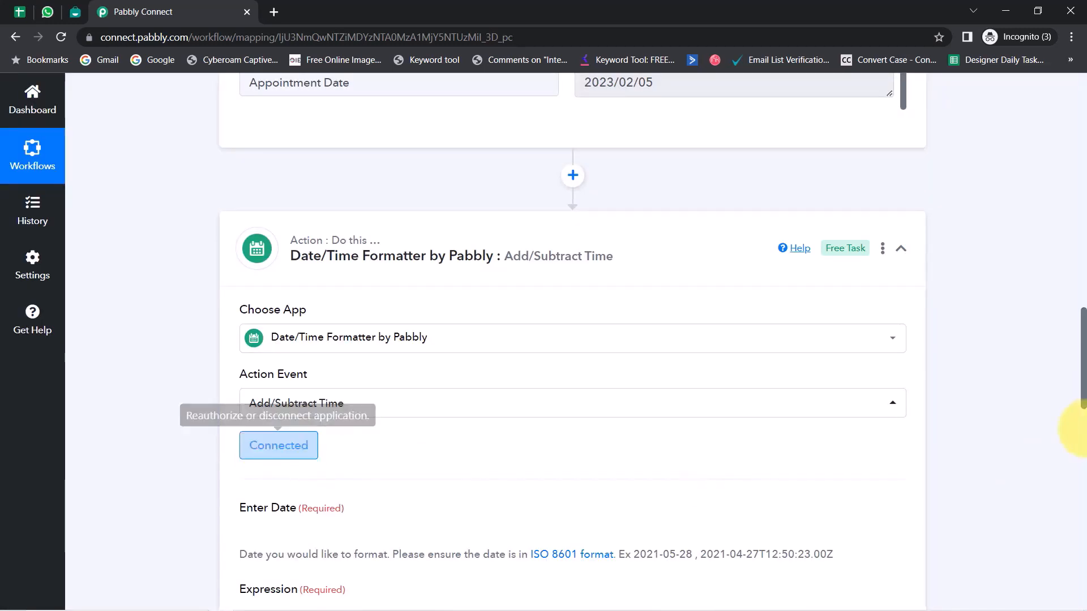
{"action": "left_click_drag", "start_coordinate": [1082, 373], "coordinate": [1079, 431]}
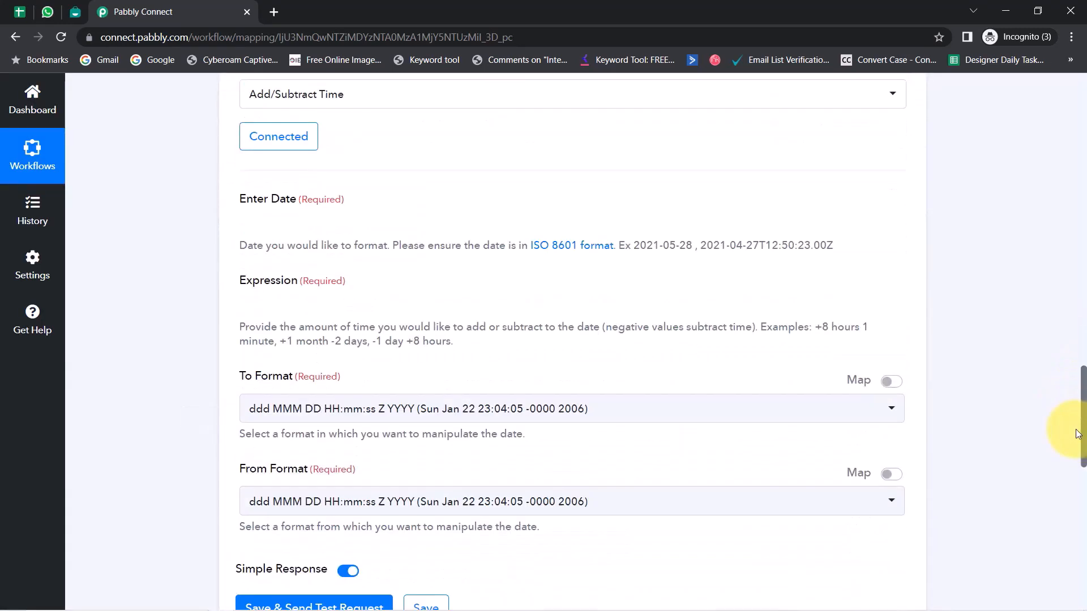
{"action": "left_click_drag", "start_coordinate": [241, 197], "coordinate": [291, 205]}
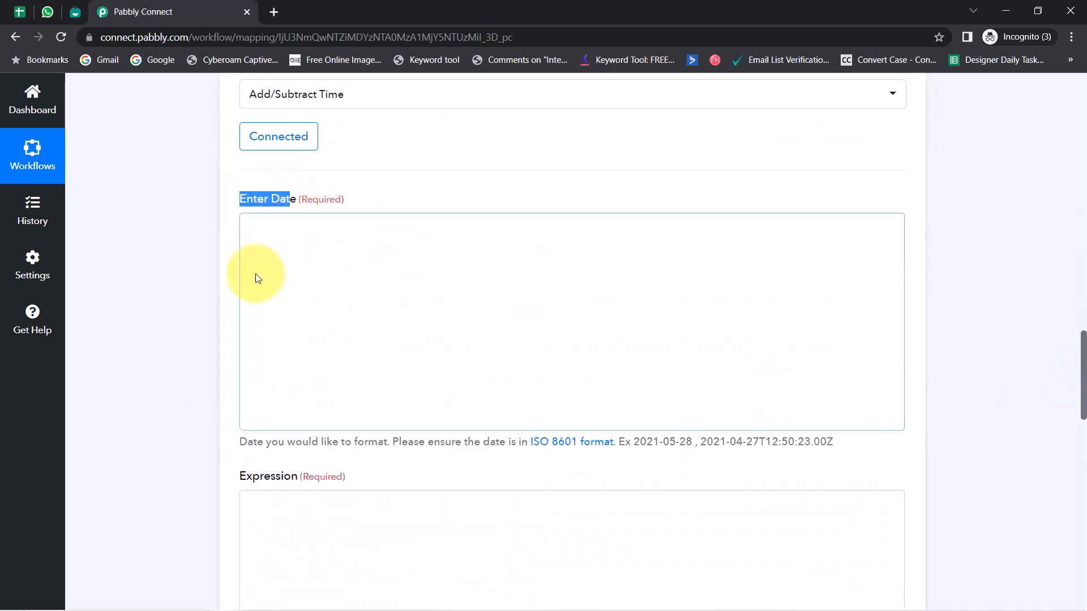
{"action": "left_click", "coordinate": [208, 231]}
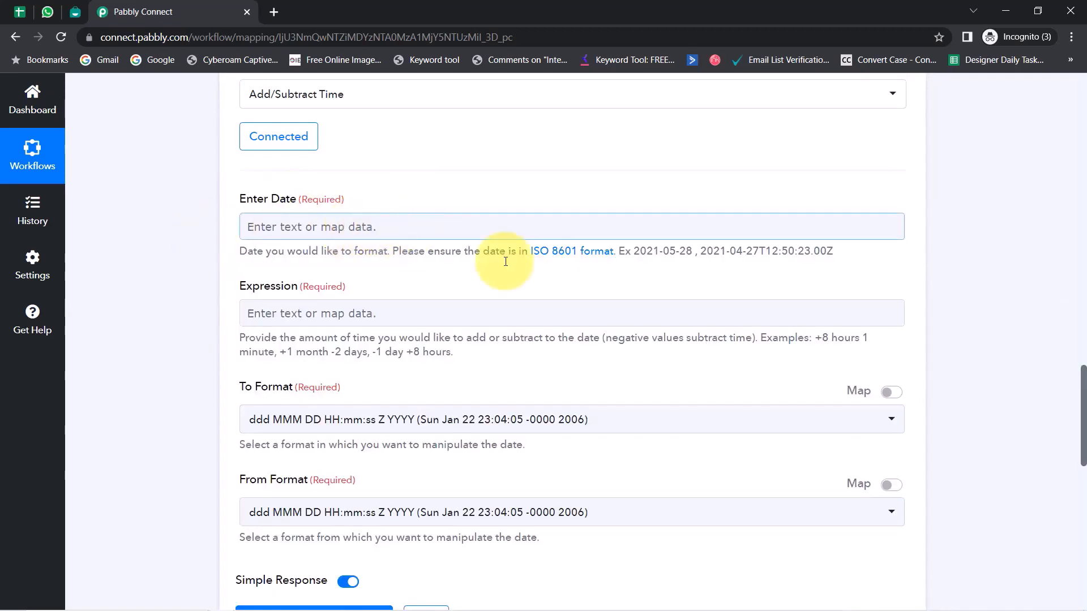
{"action": "left_click_drag", "start_coordinate": [1083, 431], "coordinate": [1069, 347]}
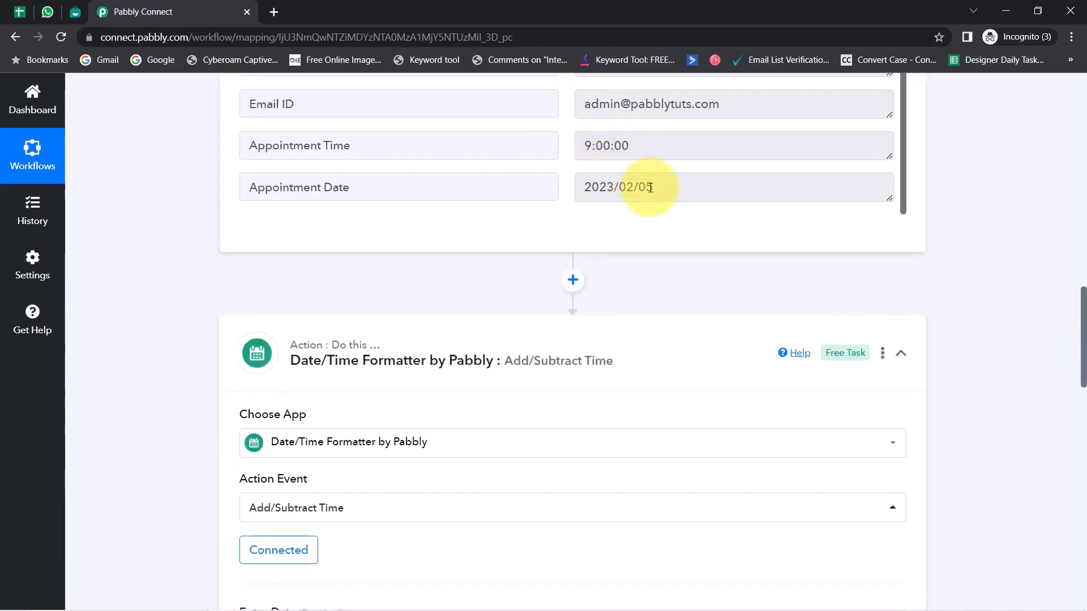
{"action": "left_click_drag", "start_coordinate": [650, 188], "coordinate": [583, 187]}
{"action": "left_click_drag", "start_coordinate": [1082, 330], "coordinate": [1071, 383]}
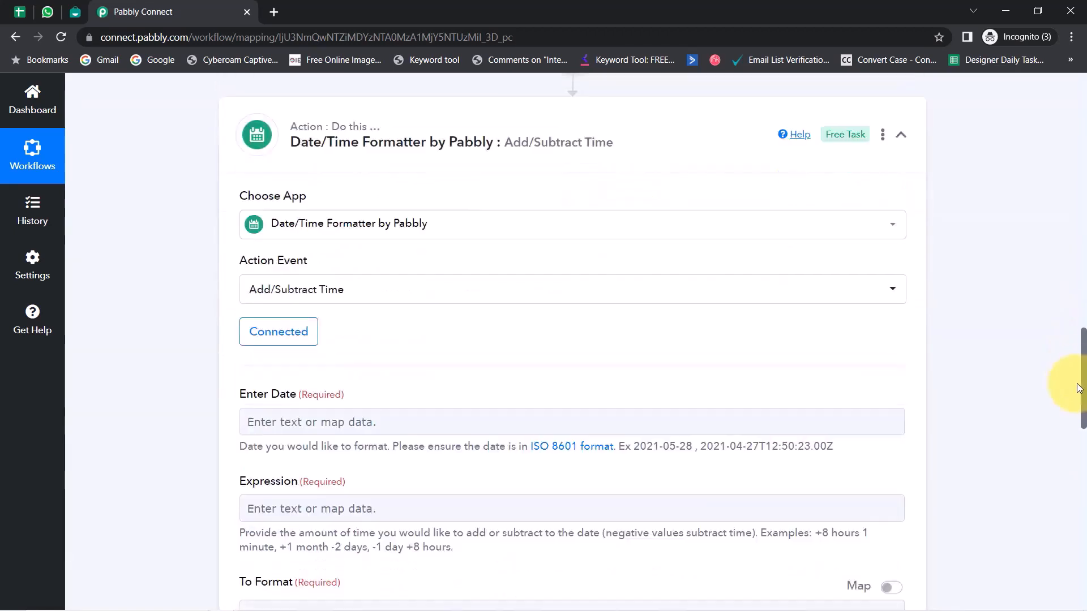
Step: Map the sheet's Appointment Date (2023/02/05) into the Enter Date field
{"action": "left_click", "coordinate": [270, 248]}
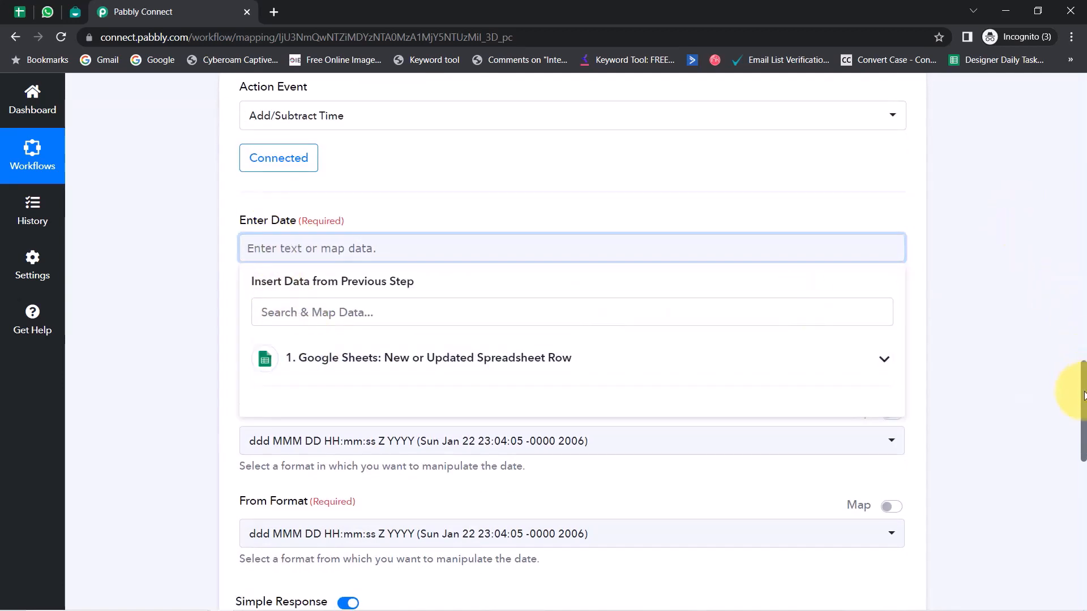
{"action": "left_click", "coordinate": [400, 361]}
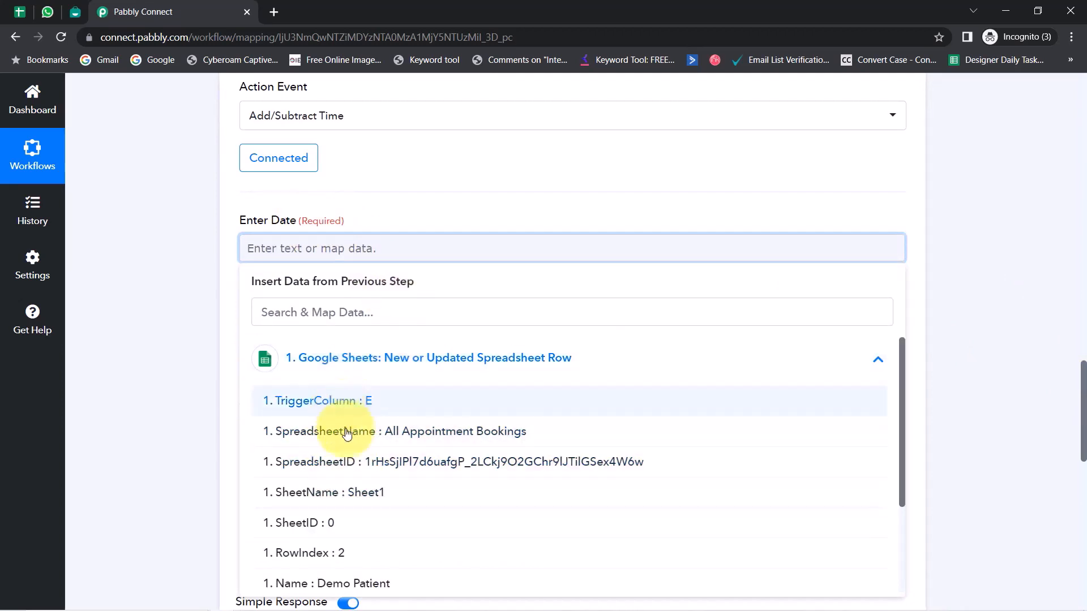
{"action": "left_click", "coordinate": [271, 312]}
{"action": "type", "text": "date"}
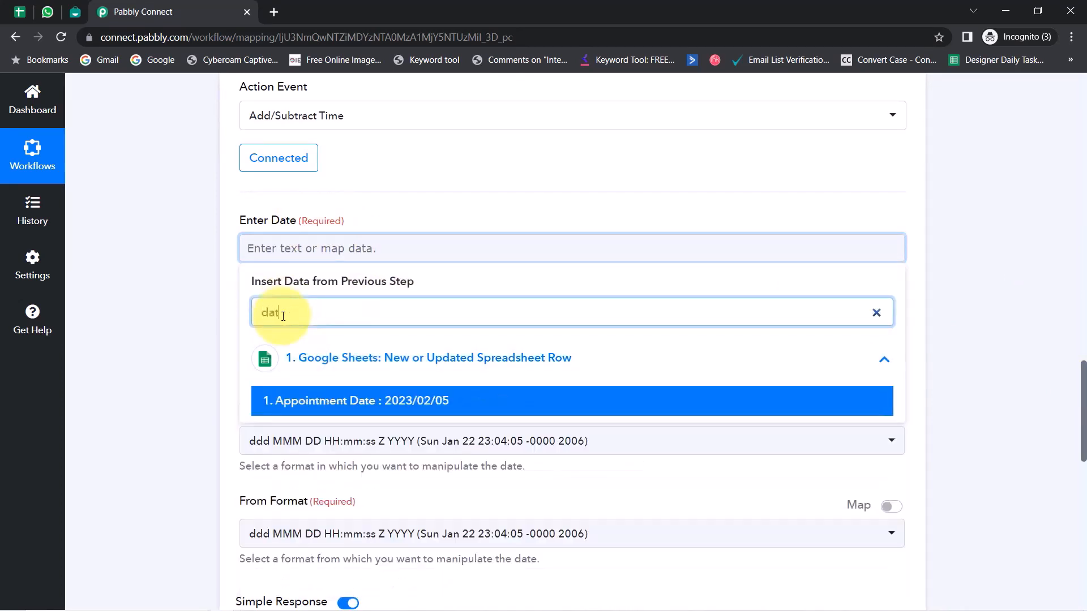
{"action": "left_click", "coordinate": [401, 406]}
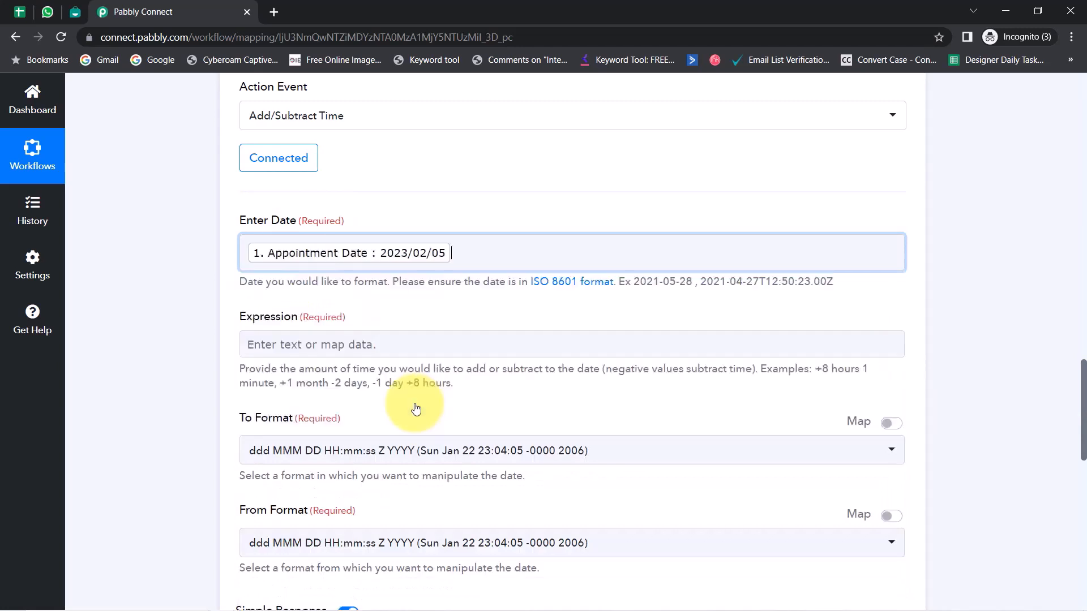
{"action": "left_click", "coordinate": [187, 305]}
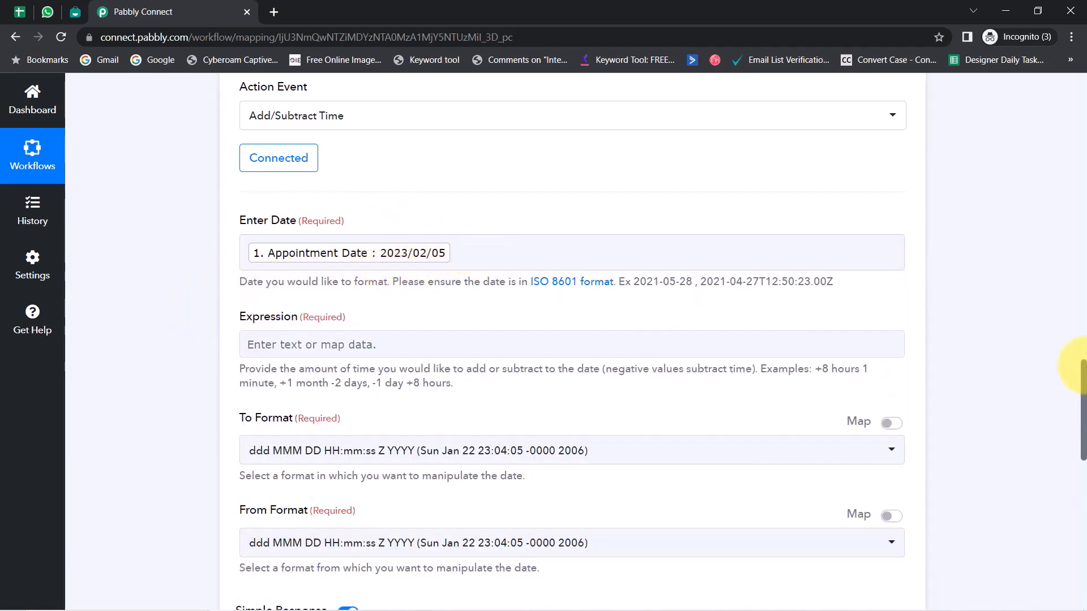
{"action": "scroll", "coordinate": [1075, 380], "scroll_direction": "up", "scroll_amount": 7}
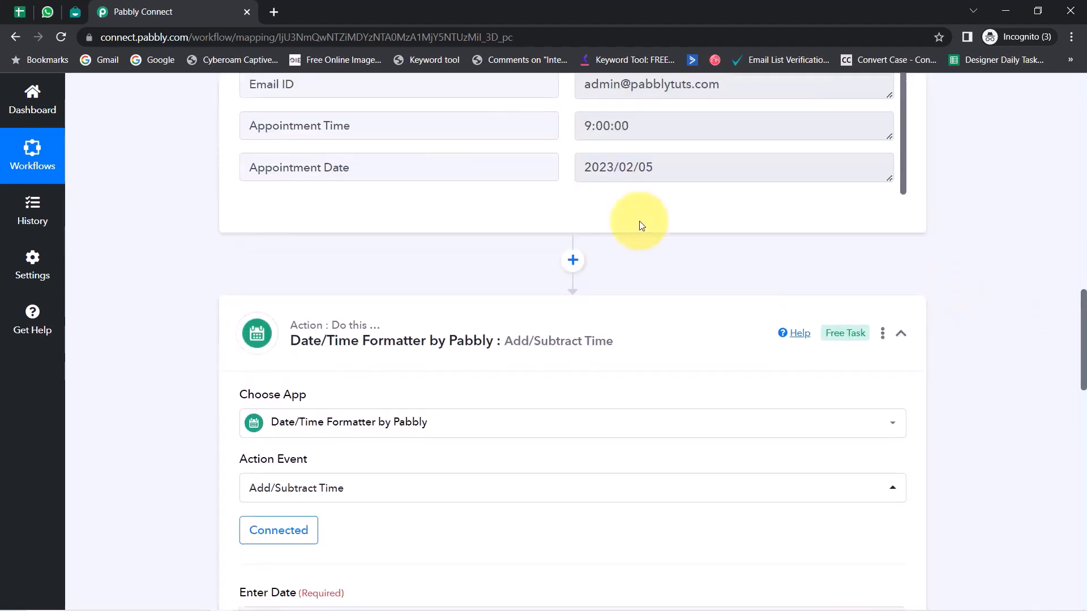
{"action": "left_click_drag", "start_coordinate": [653, 176], "coordinate": [613, 171]}
{"action": "left_click", "coordinate": [609, 229]}
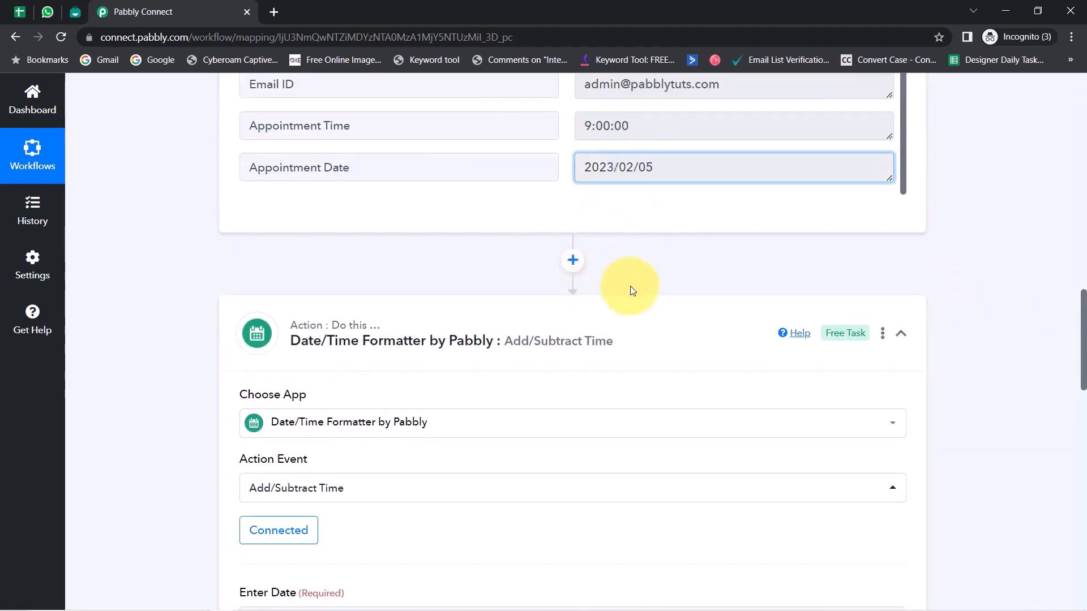
{"action": "scroll", "coordinate": [1075, 391], "scroll_direction": "down", "scroll_amount": 5}
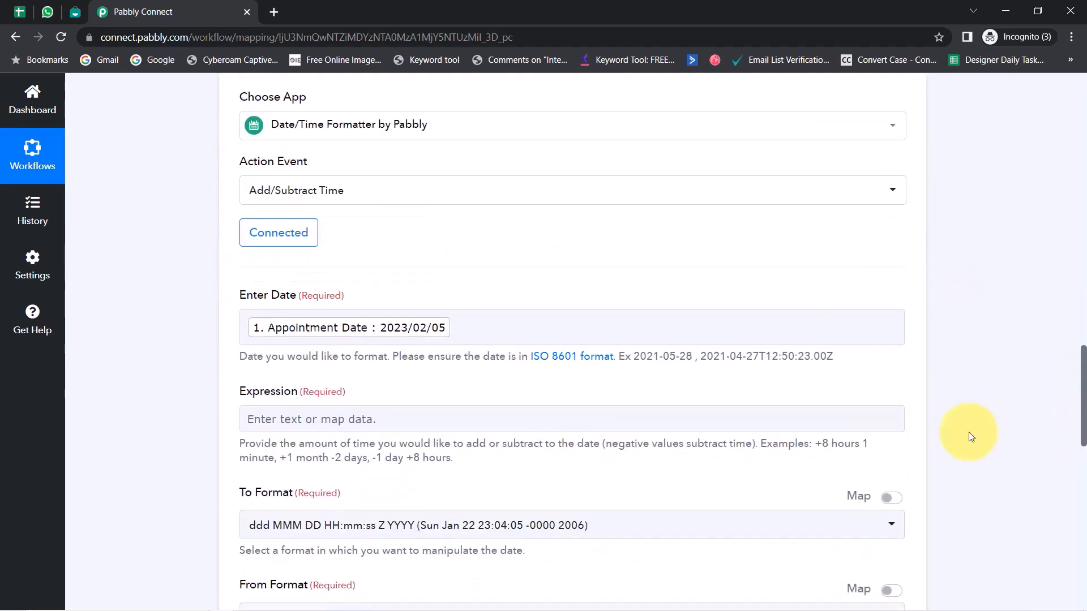
{"action": "left_click_drag", "start_coordinate": [772, 355], "coordinate": [861, 359]}
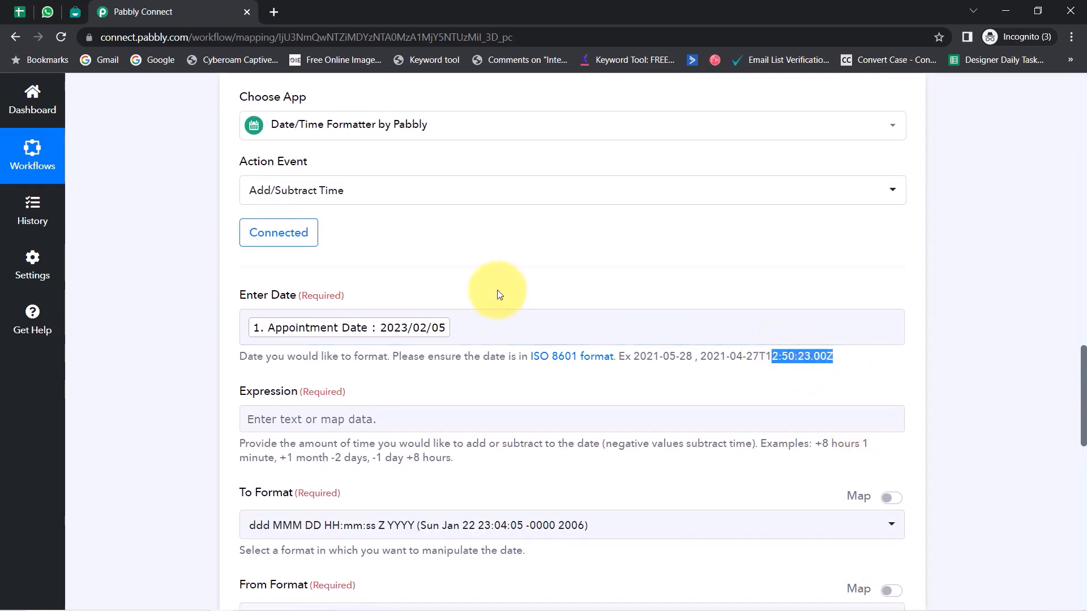
Step: Append the Appointment Time (9:00:00) after the date in Enter Date
{"action": "left_click", "coordinate": [469, 330]}
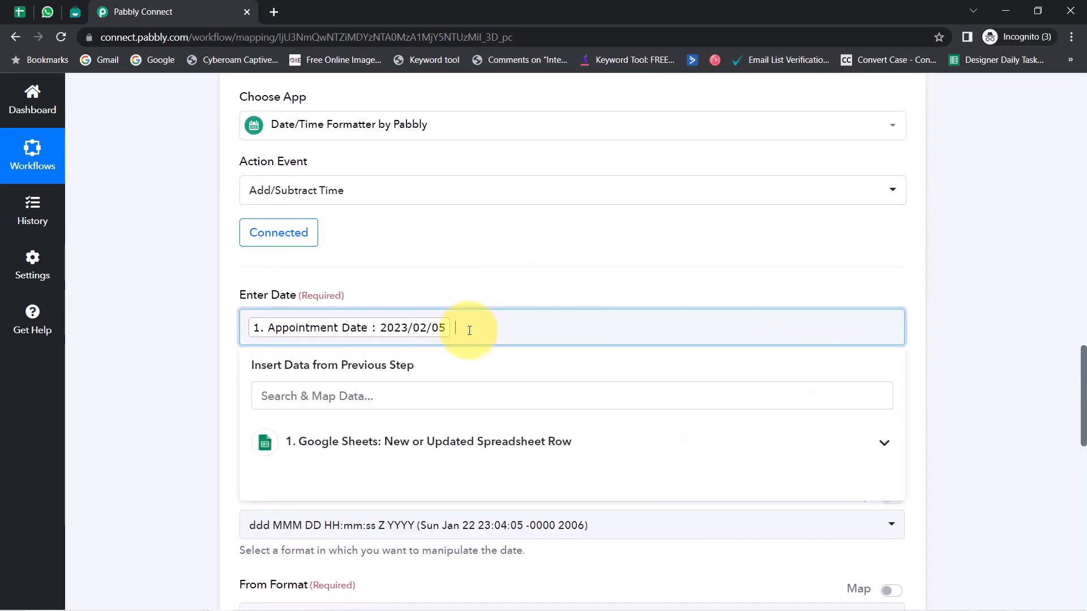
{"action": "left_click", "coordinate": [385, 390]}
{"action": "type", "text": "tim"}
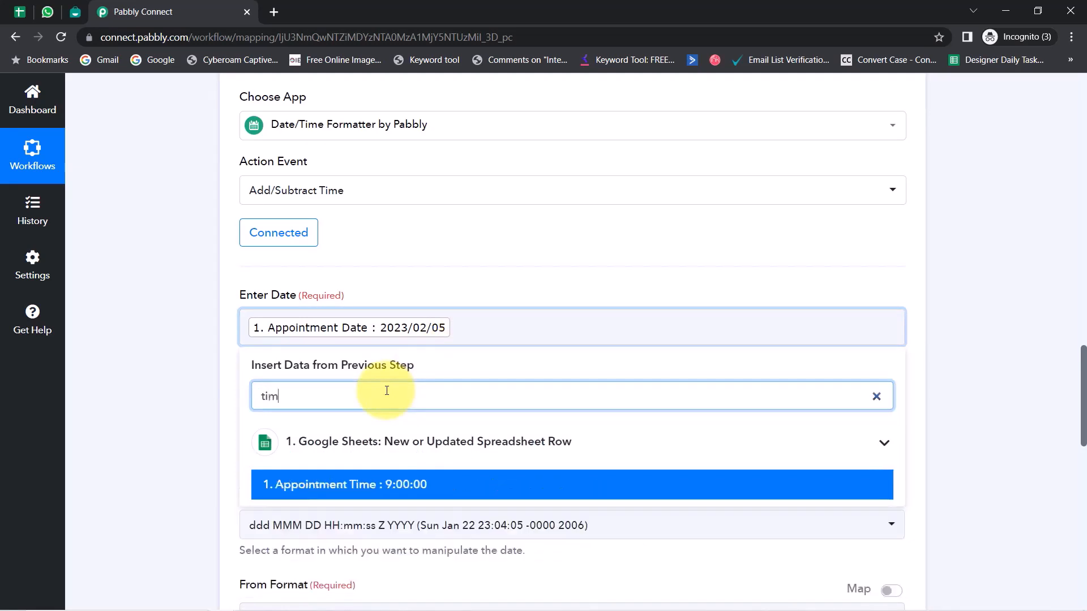
{"action": "left_click", "coordinate": [356, 484]}
{"action": "left_click", "coordinate": [271, 325]}
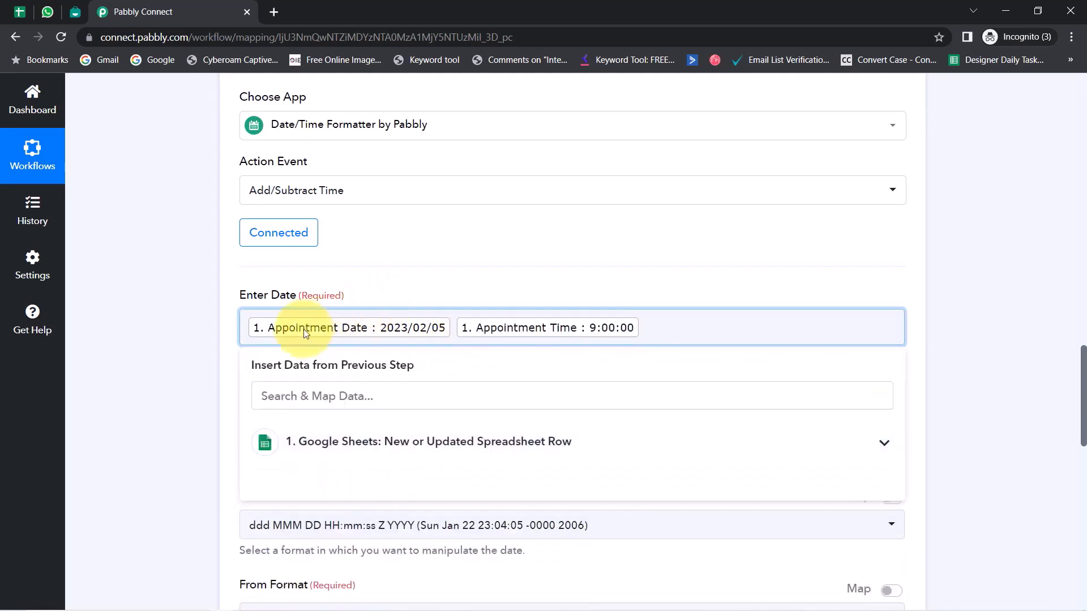
{"action": "left_click", "coordinate": [195, 377]}
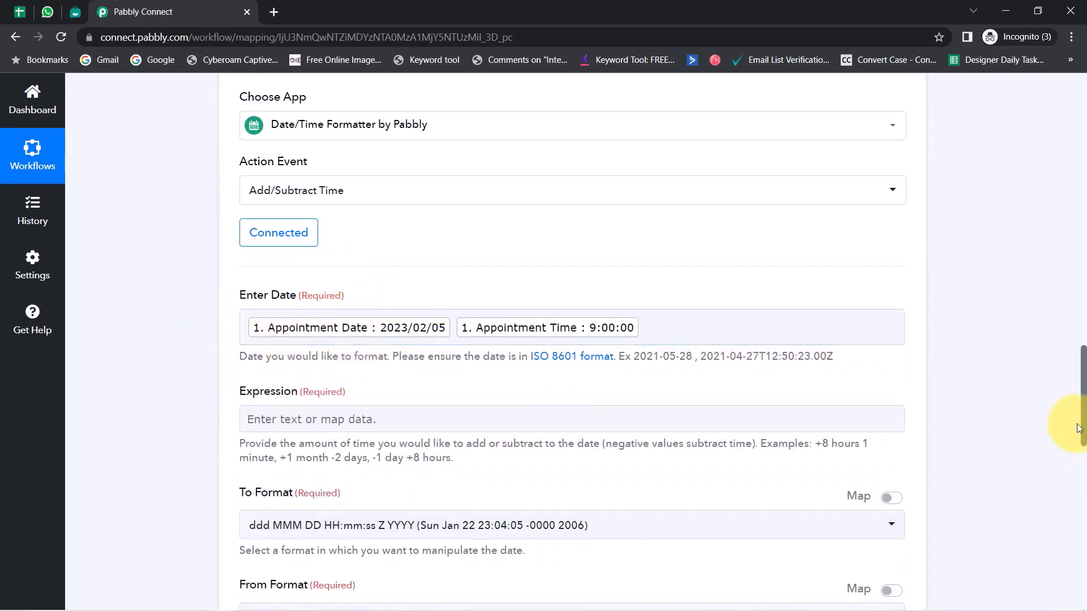
{"action": "left_click_drag", "start_coordinate": [1081, 419], "coordinate": [1080, 445]}
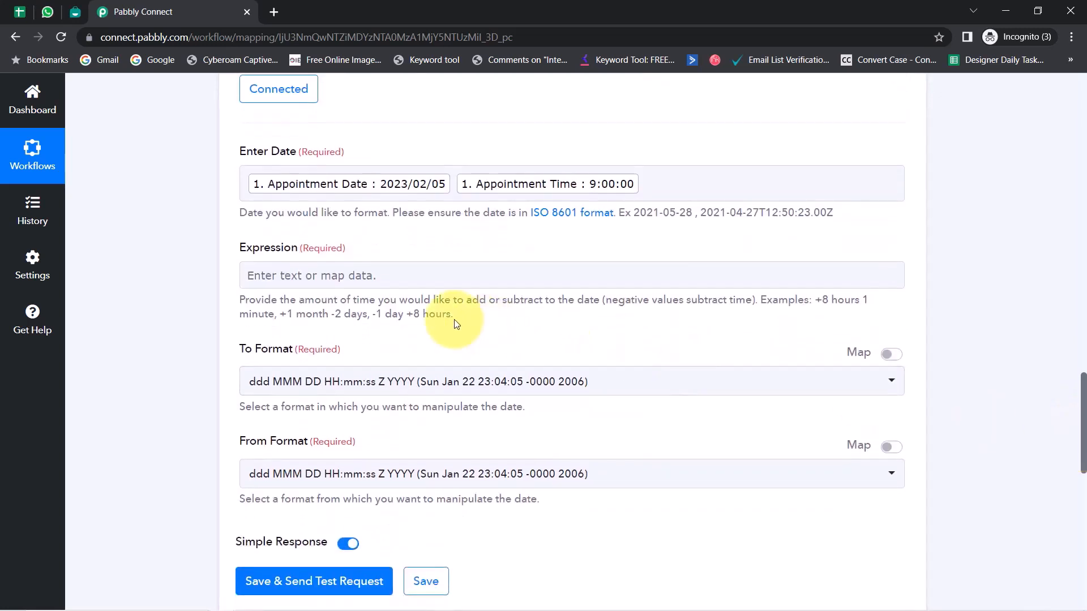
{"action": "left_click_drag", "start_coordinate": [286, 314], "coordinate": [453, 315]}
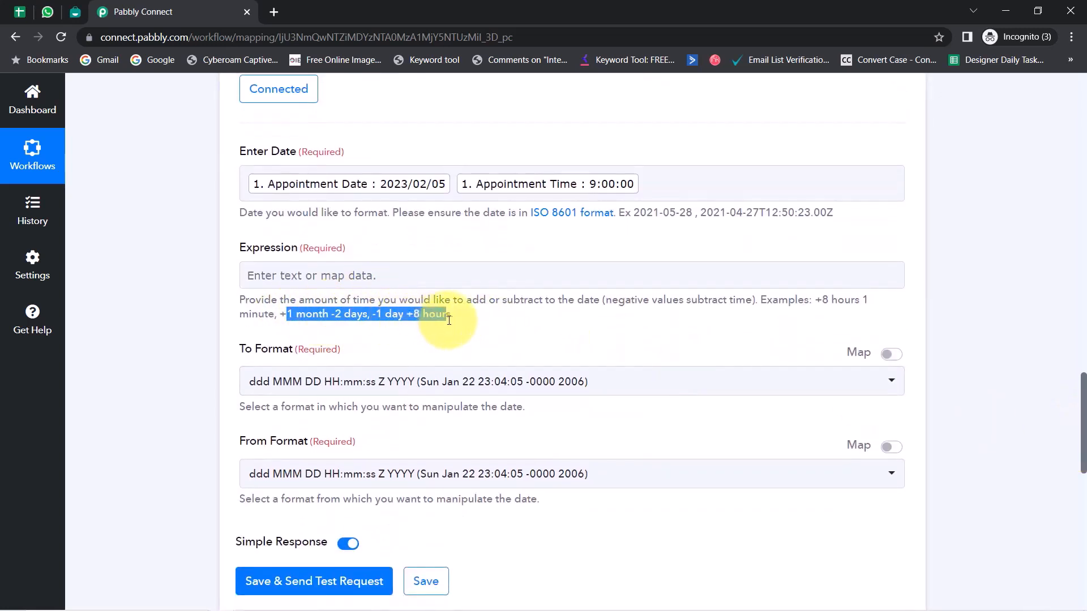
Step: Set the formatter's Expression to -1 day
{"action": "left_click", "coordinate": [273, 291]}
{"action": "left_click", "coordinate": [273, 279]}
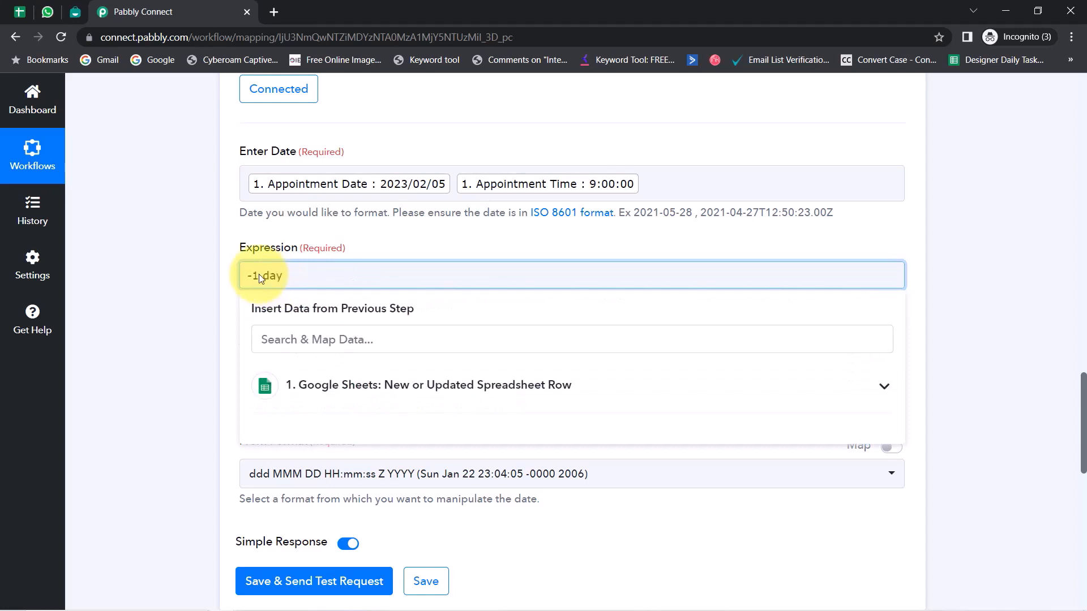
{"action": "left_click", "coordinate": [209, 242]}
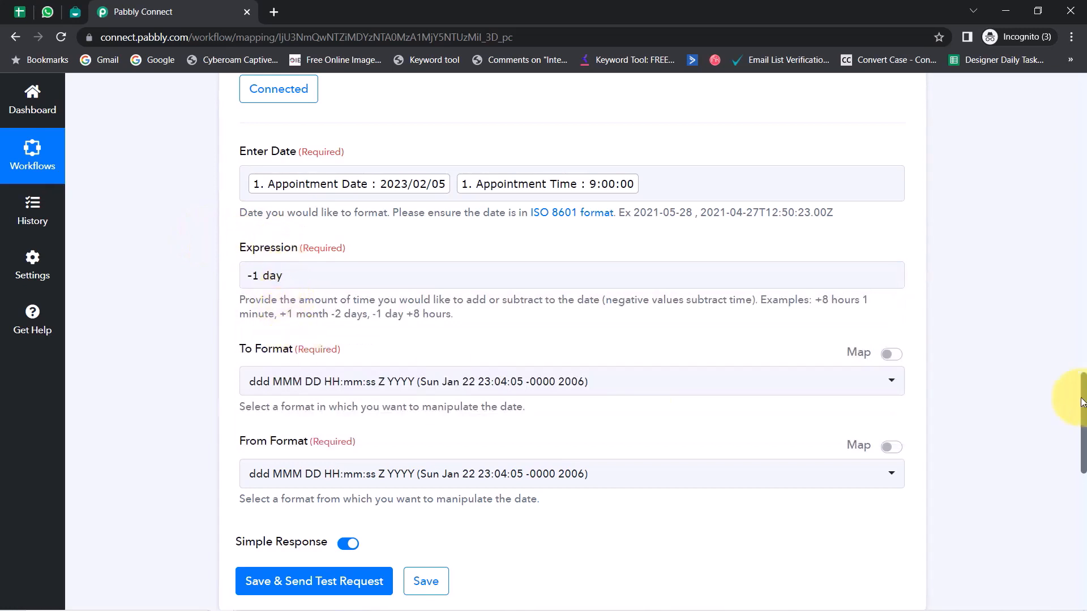
{"action": "scroll", "coordinate": [1068, 444], "scroll_direction": "down", "scroll_amount": 2}
{"action": "scroll", "coordinate": [1072, 457], "scroll_direction": "down", "scroll_amount": 3}
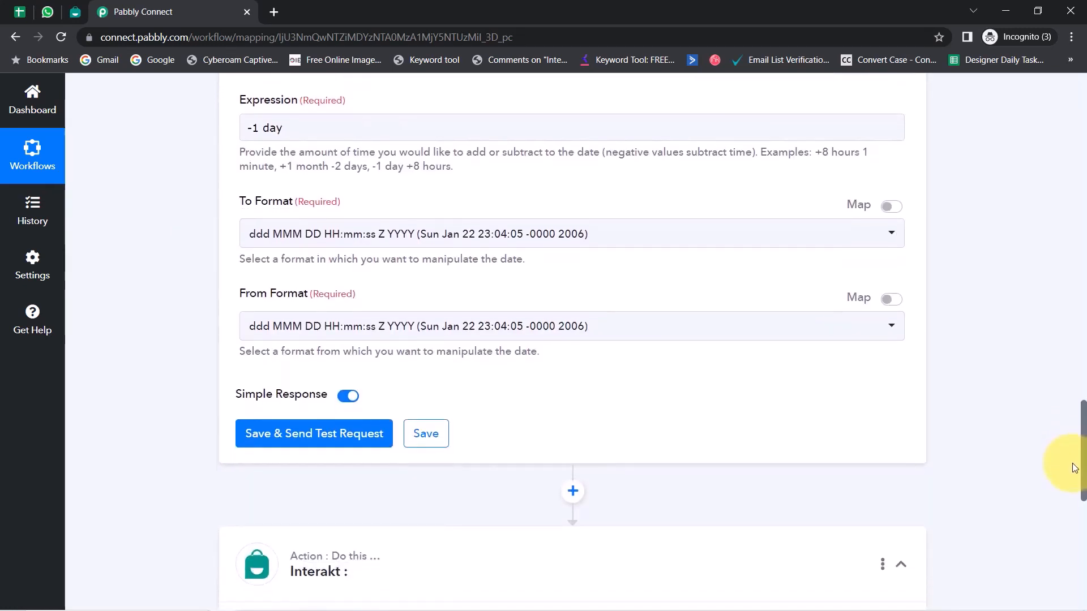
Step: Set To Format YYYY-MM-DD HH:mm:ss and From Format YYYY-MM-DD HH:mm:ss Z
{"action": "left_click", "coordinate": [287, 169]}
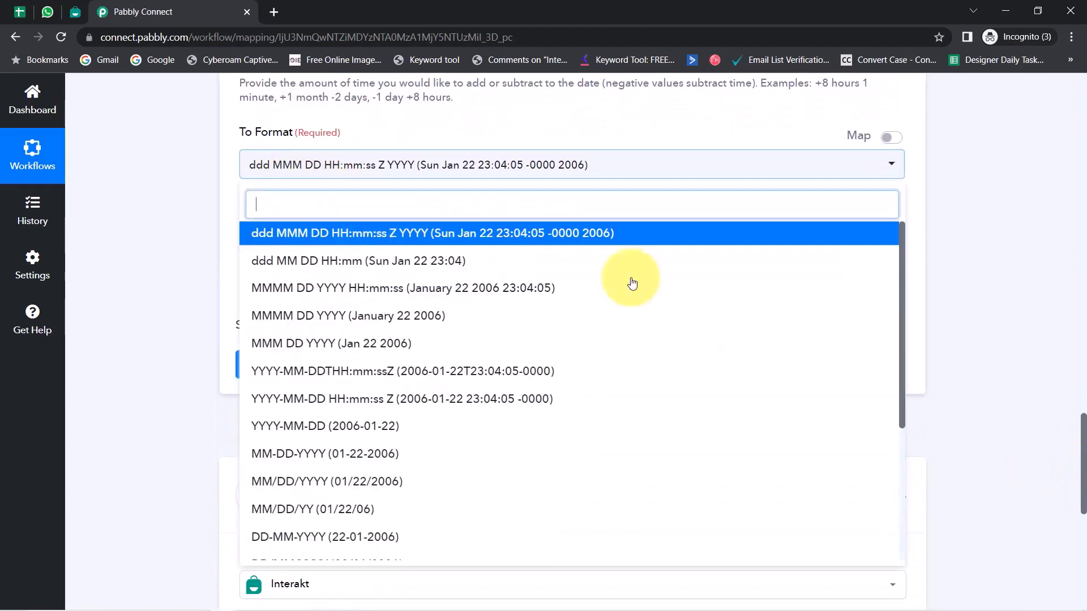
{"action": "left_click_drag", "start_coordinate": [902, 265], "coordinate": [876, 425]}
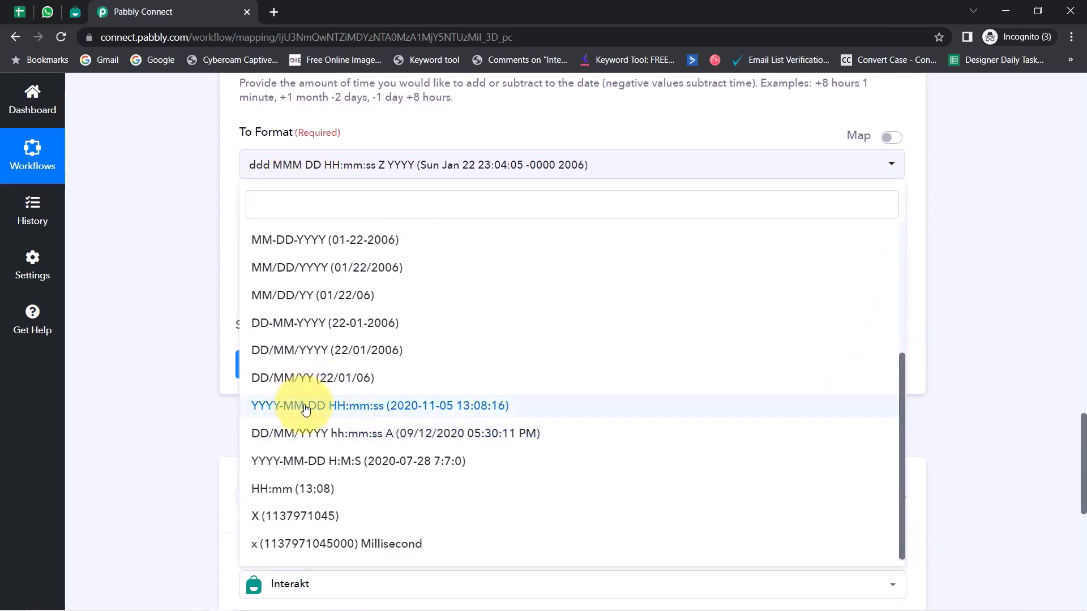
{"action": "left_click", "coordinate": [345, 407]}
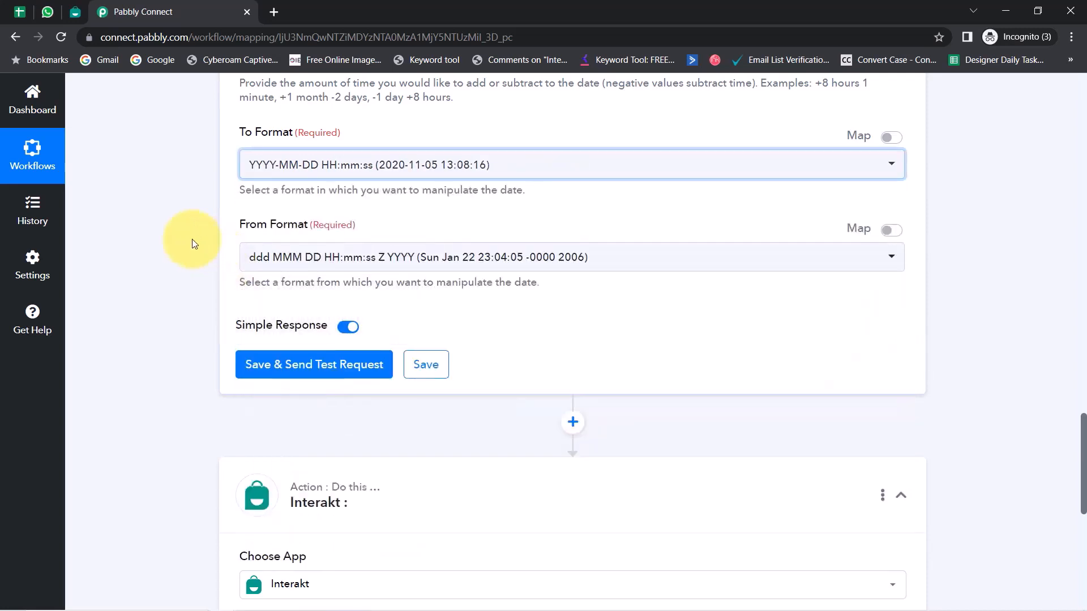
{"action": "left_click", "coordinate": [294, 271]}
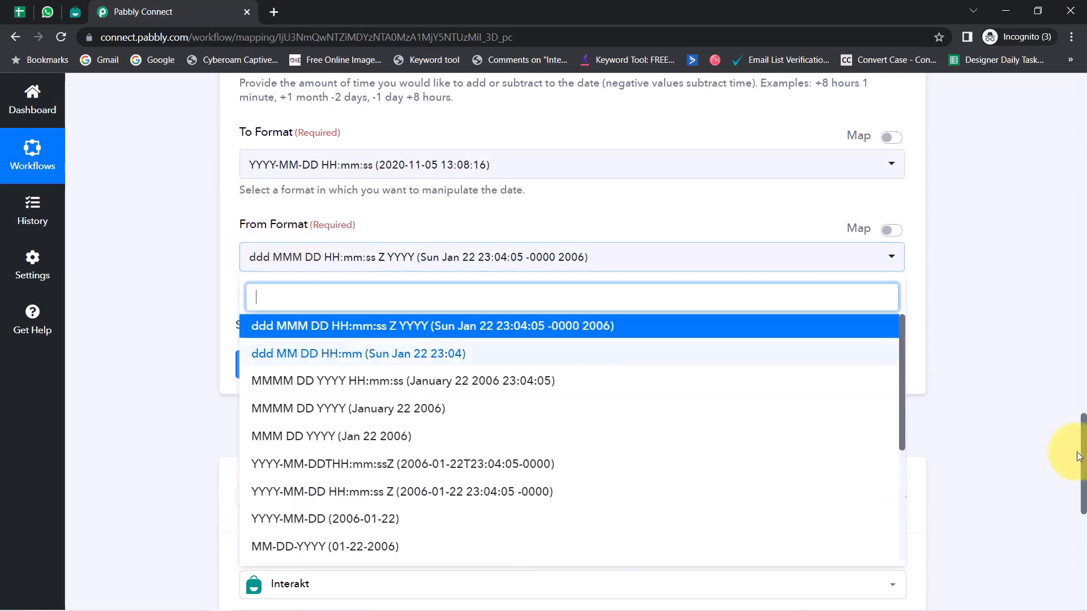
{"action": "left_click", "coordinate": [351, 493]}
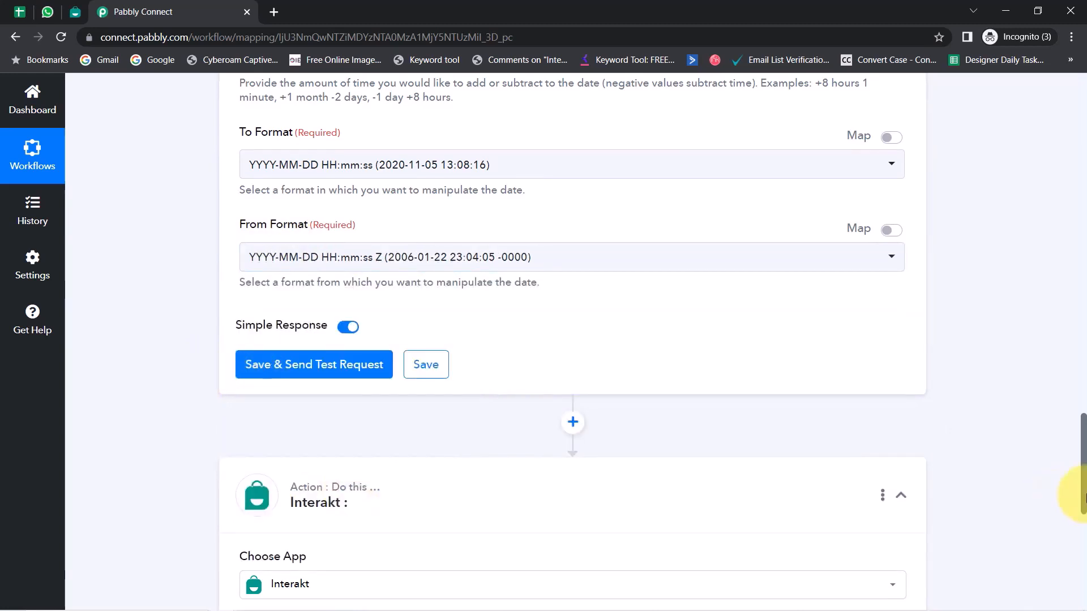
{"action": "left_click_drag", "start_coordinate": [1082, 497], "coordinate": [1078, 452]}
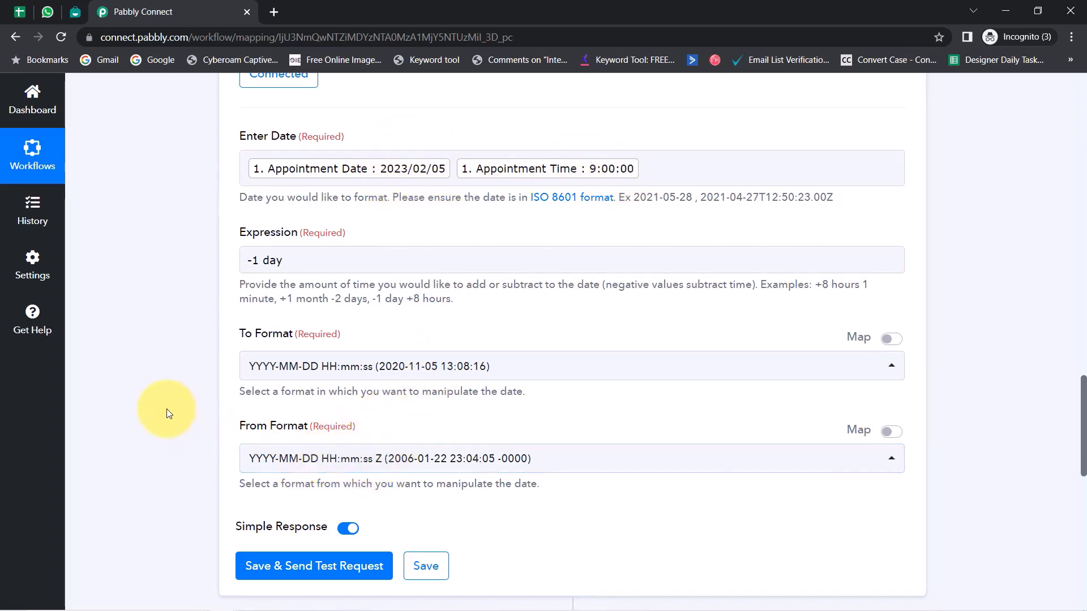
{"action": "scroll", "coordinate": [166, 408], "scroll_direction": "down", "scroll_amount": 2}
{"action": "left_click", "coordinate": [270, 427]}
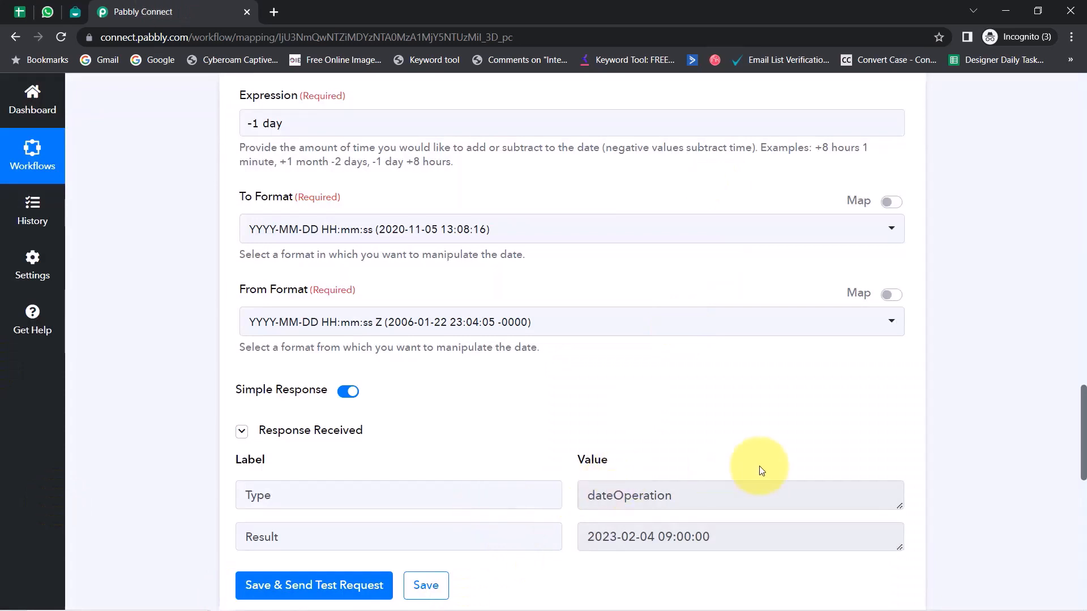
{"action": "scroll", "coordinate": [1078, 447], "scroll_direction": "up", "scroll_amount": 4}
{"action": "scroll", "coordinate": [1078, 433], "scroll_direction": "down", "scroll_amount": 5}
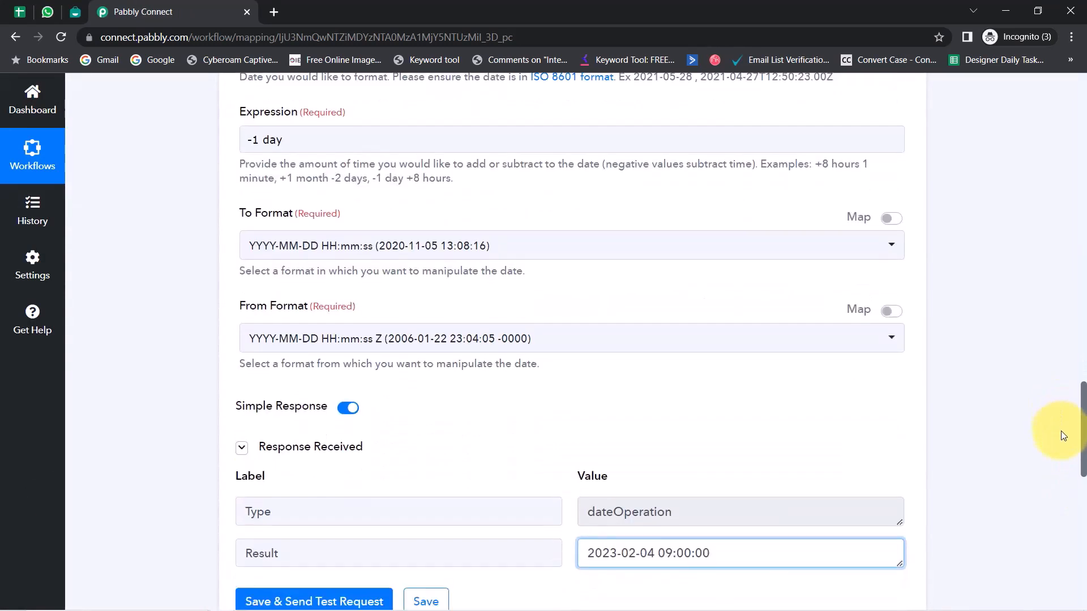
{"action": "left_click", "coordinate": [688, 470]}
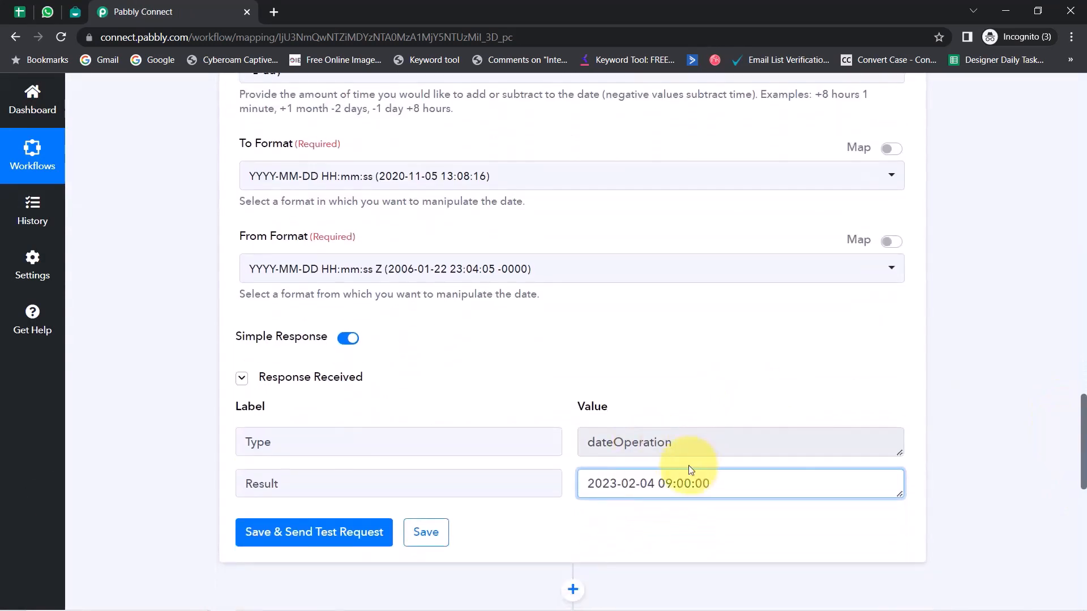
{"action": "double_click", "coordinate": [628, 481]}
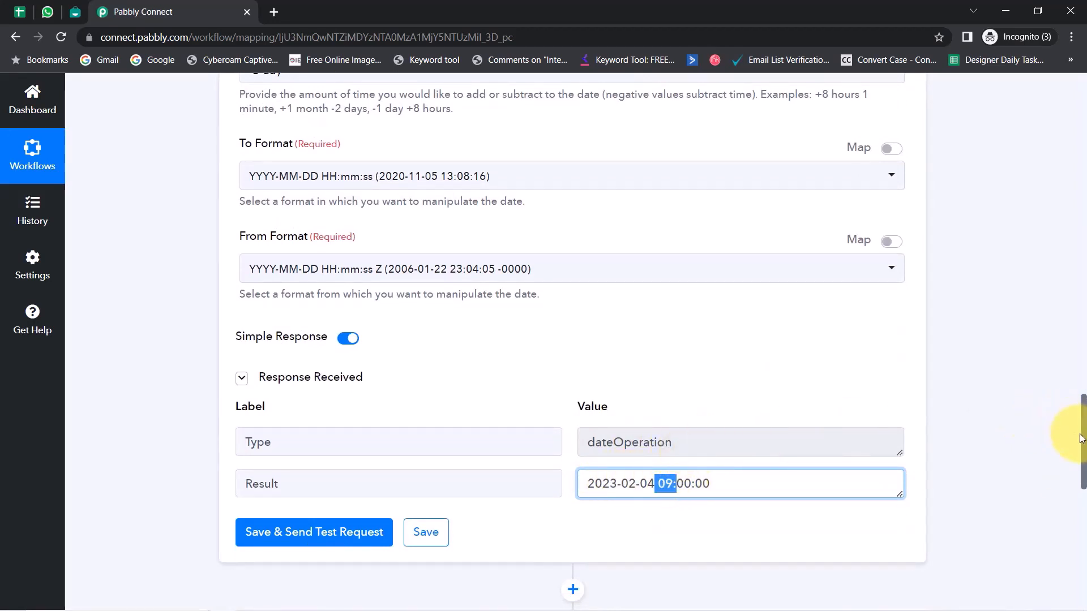
{"action": "left_click_drag", "start_coordinate": [1083, 437], "coordinate": [1062, 389]}
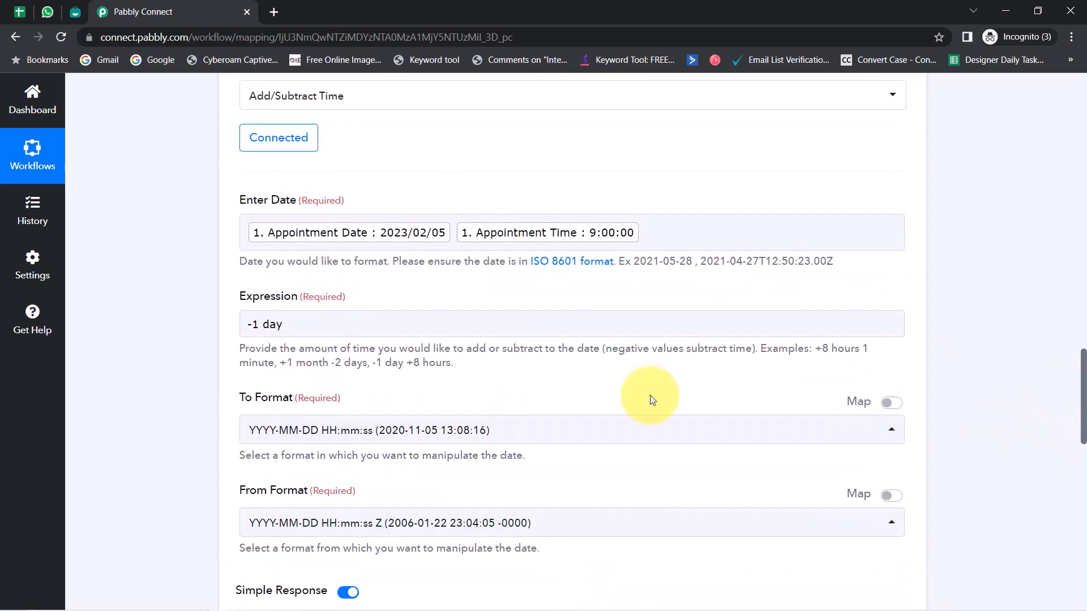
{"action": "scroll", "coordinate": [255, 458], "scroll_direction": "down", "scroll_amount": 1}
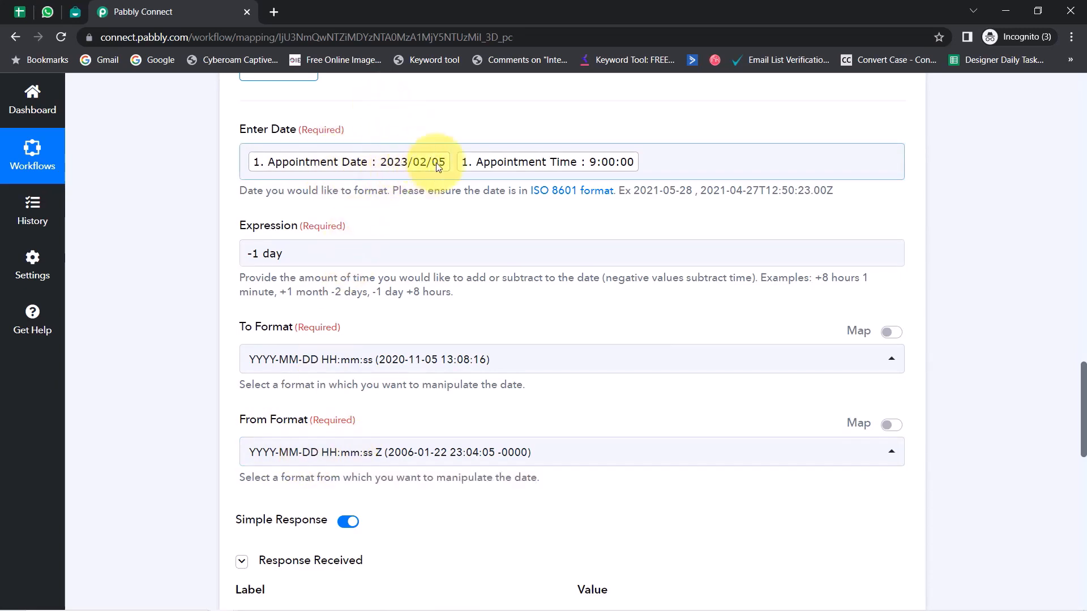
{"action": "left_click", "coordinate": [311, 455]}
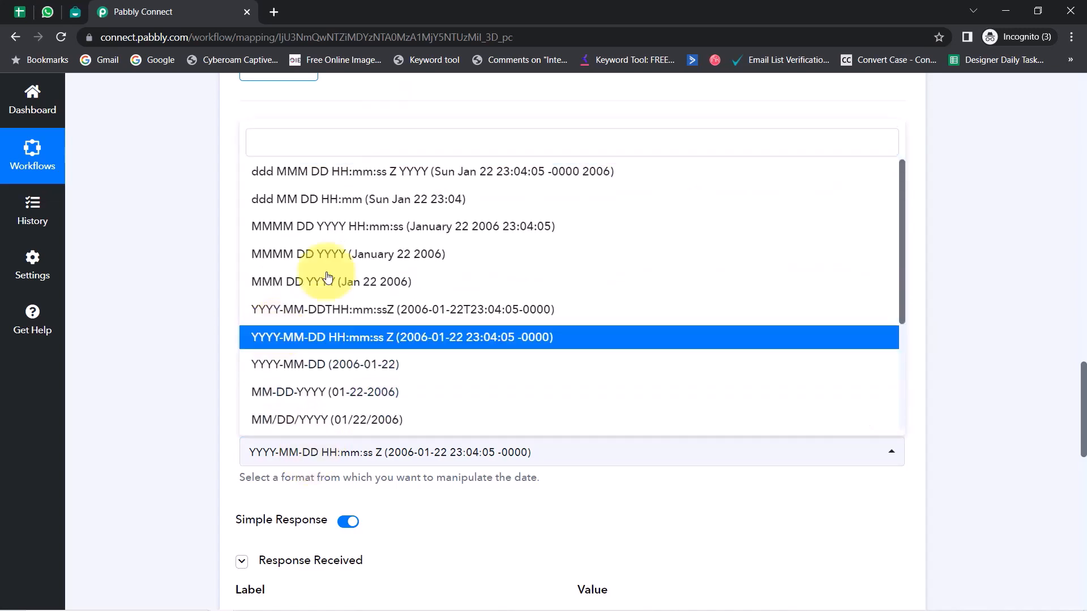
{"action": "left_click", "coordinate": [206, 355]}
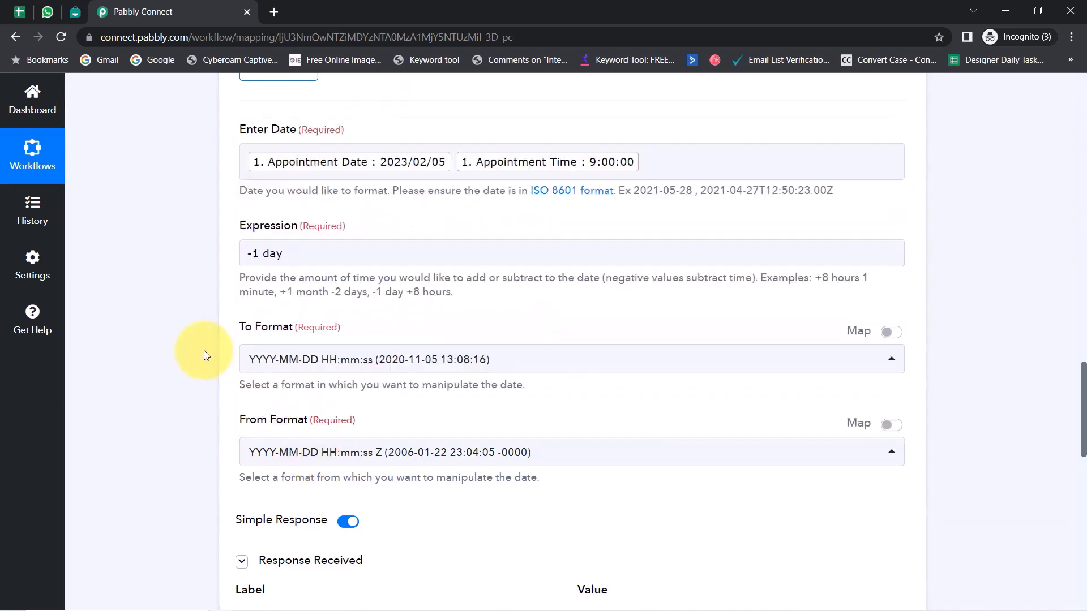
{"action": "left_click_drag", "start_coordinate": [1082, 425], "coordinate": [395, 388]}
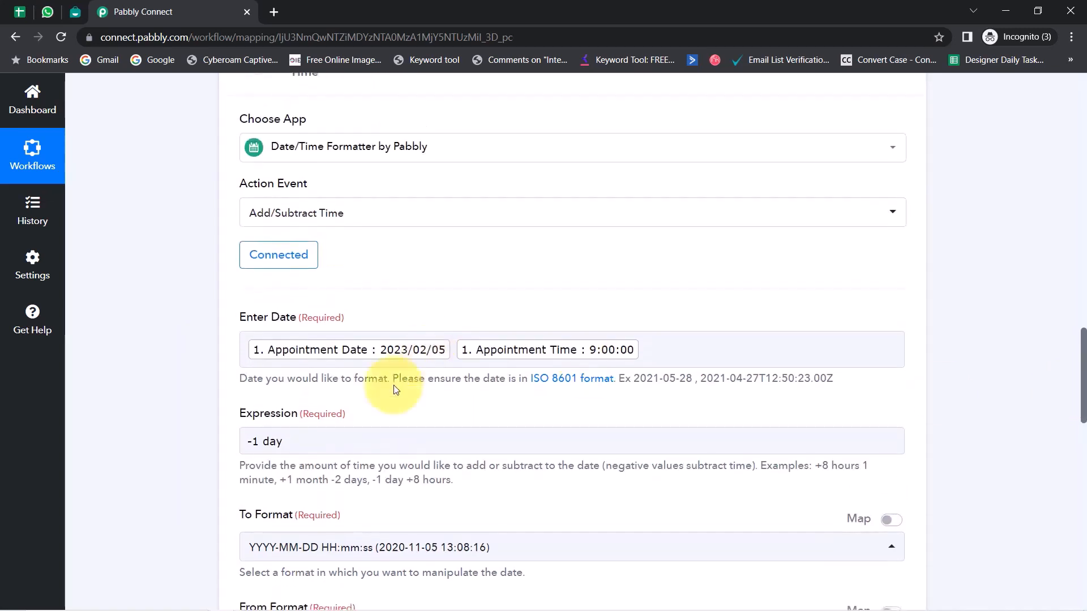
{"action": "scroll", "coordinate": [1019, 332], "scroll_direction": "up", "scroll_amount": 10}
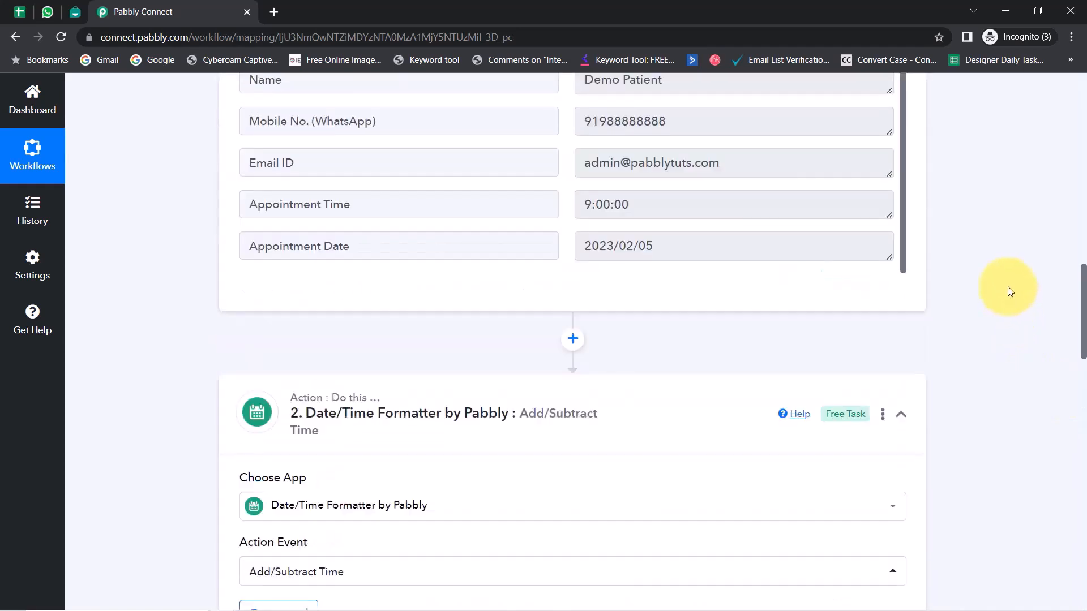
Step: Apply a custom four-digit Year/Month/Day format to column B, which shows 2023/02/05
{"action": "left_click", "coordinate": [20, 11]}
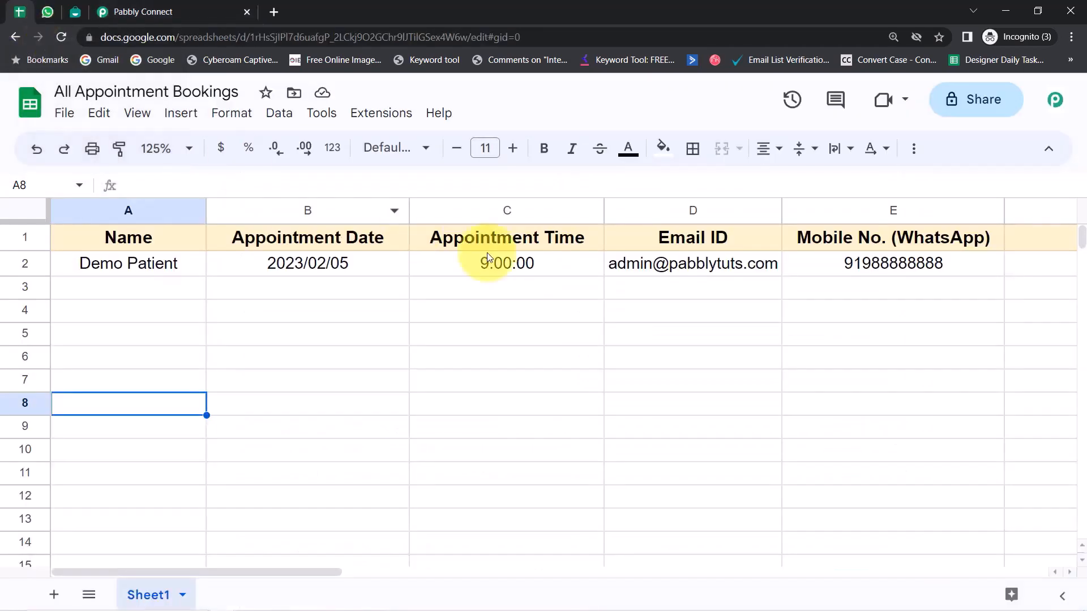
{"action": "left_click", "coordinate": [310, 207]}
{"action": "left_click", "coordinate": [228, 121]}
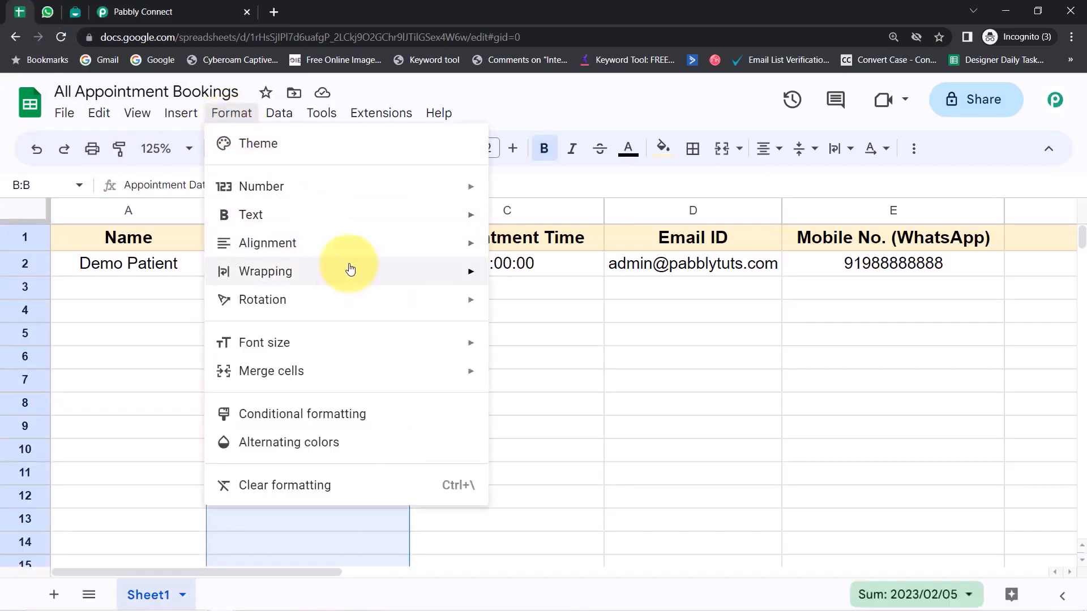
{"action": "mouse_move", "coordinate": [370, 196]}
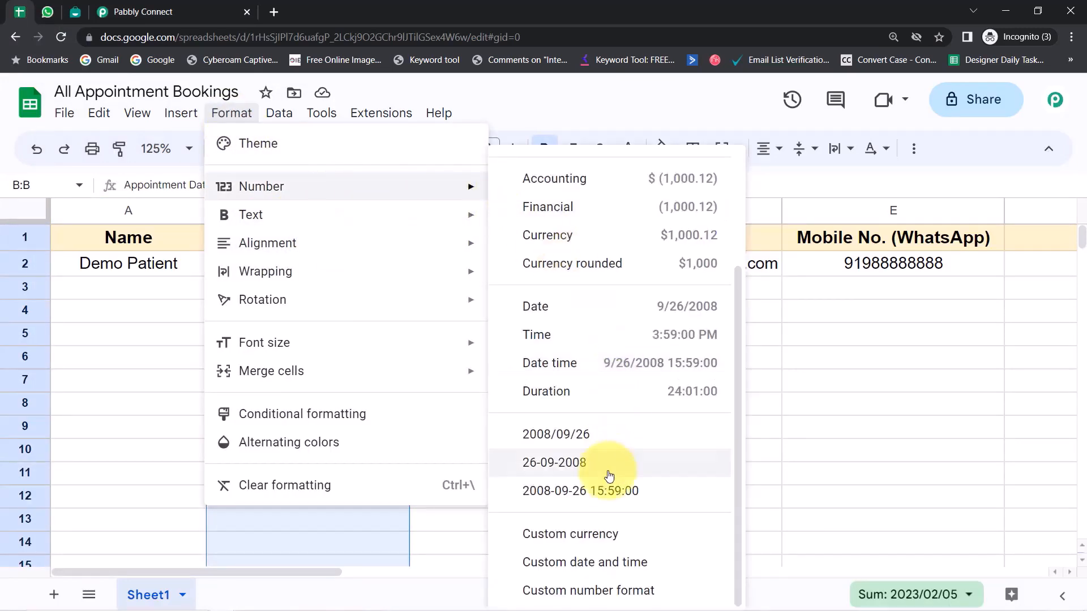
{"action": "left_click", "coordinate": [575, 564]}
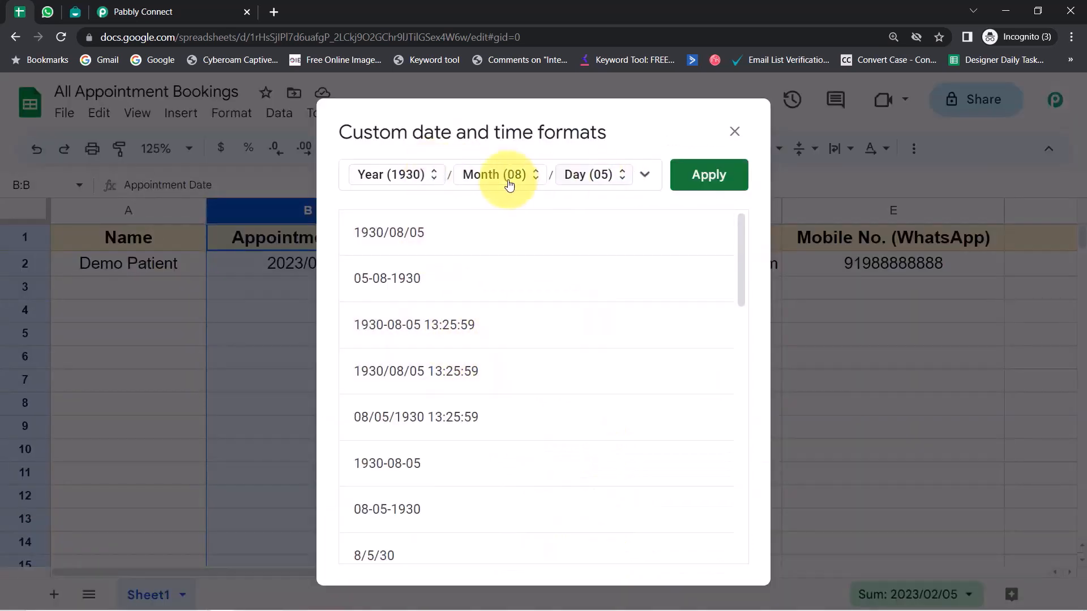
{"action": "left_click", "coordinate": [645, 175]}
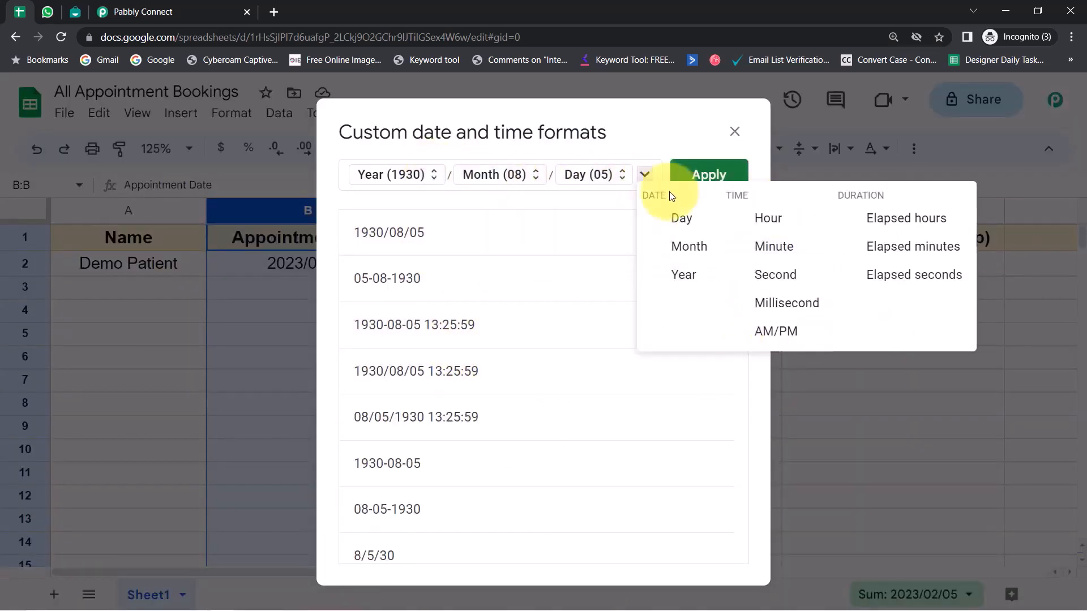
{"action": "left_click", "coordinate": [389, 175]}
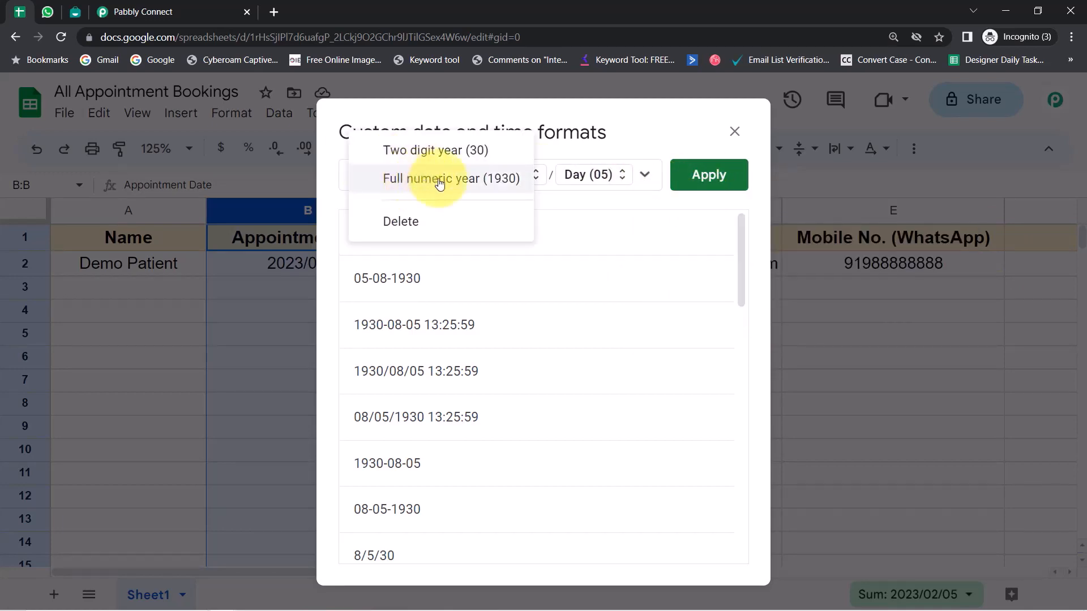
{"action": "left_click", "coordinate": [469, 187]}
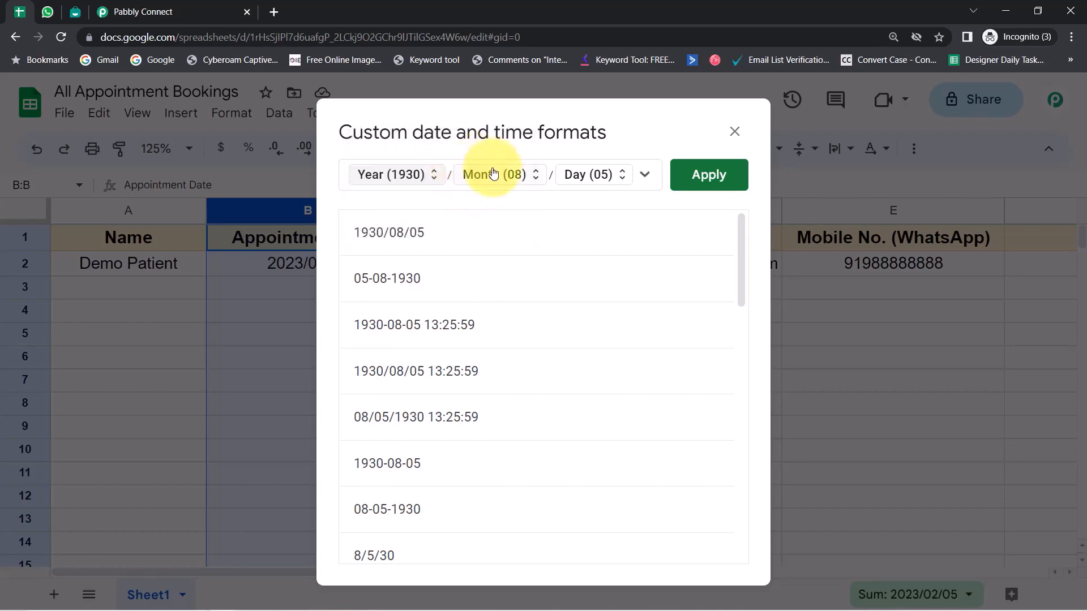
{"action": "left_click", "coordinate": [473, 193]}
{"action": "left_click", "coordinate": [382, 145]}
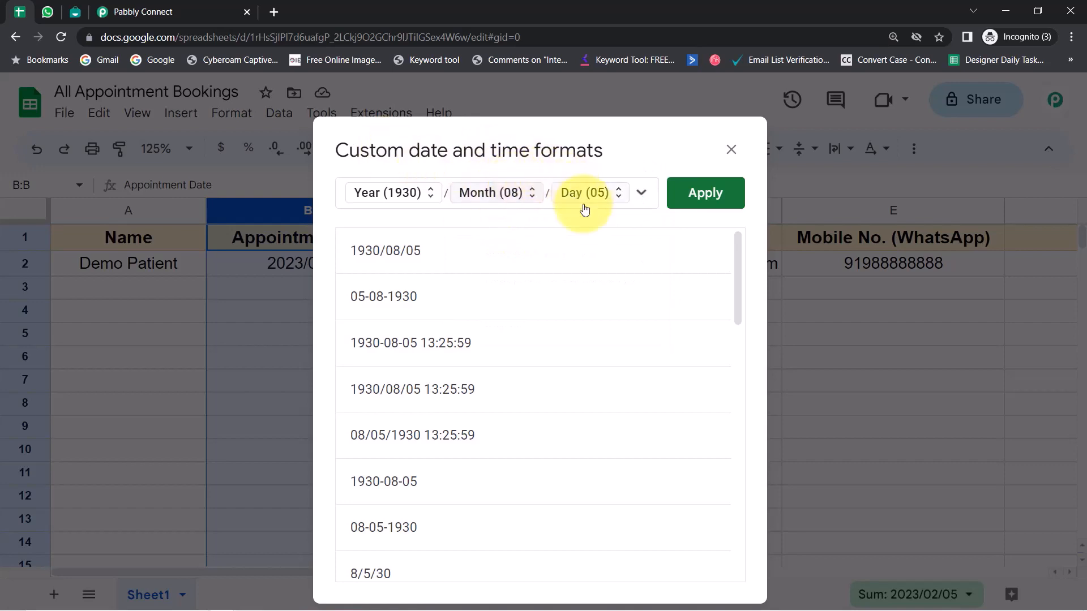
{"action": "left_click", "coordinate": [701, 196]}
{"action": "left_click", "coordinate": [184, 310]}
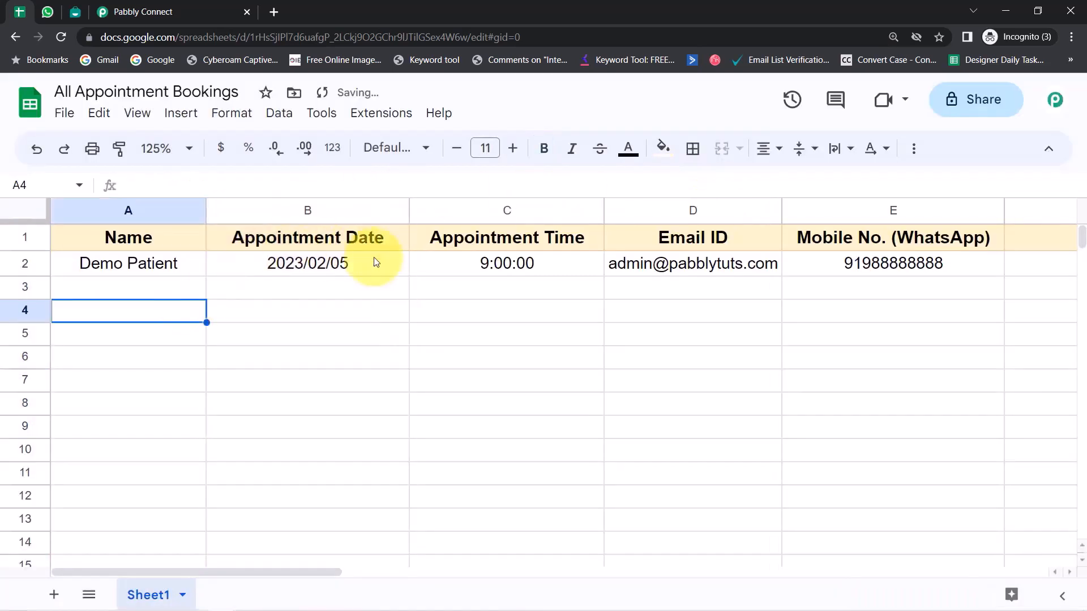
Step: Change the Appointment Date in B2 to 2023/05/02 using the date picker
{"action": "left_click", "coordinate": [312, 265]}
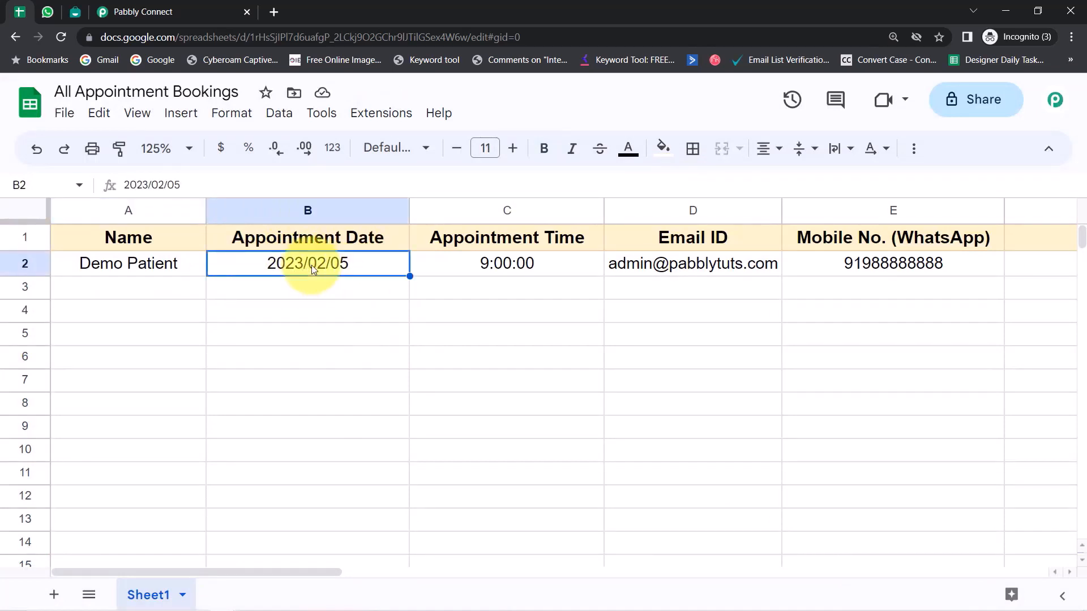
{"action": "double_click", "coordinate": [311, 265]}
{"action": "double_click", "coordinate": [322, 270]}
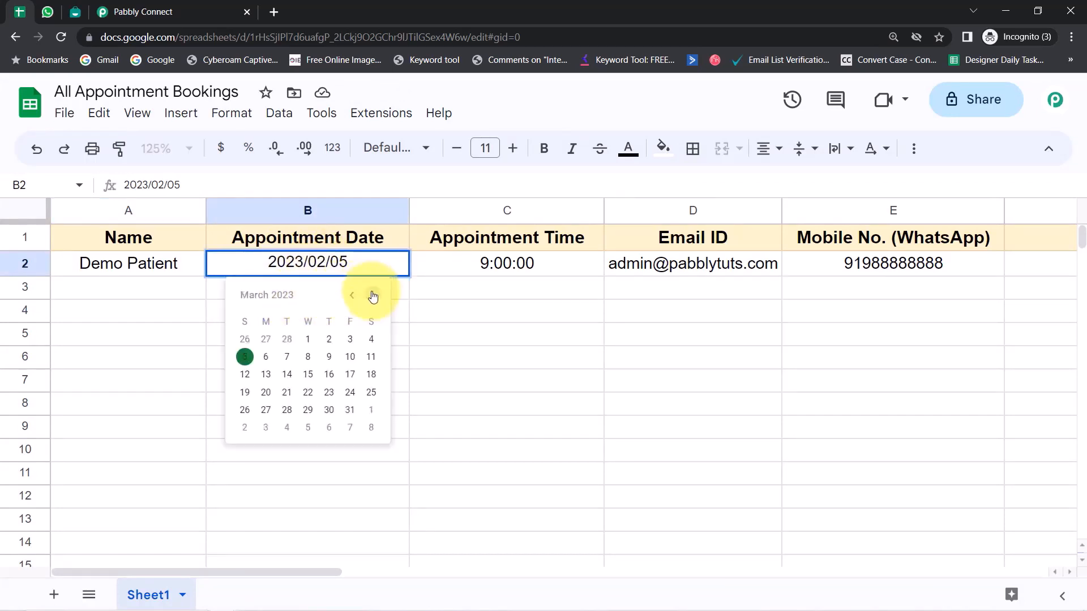
{"action": "left_click", "coordinate": [372, 296]}
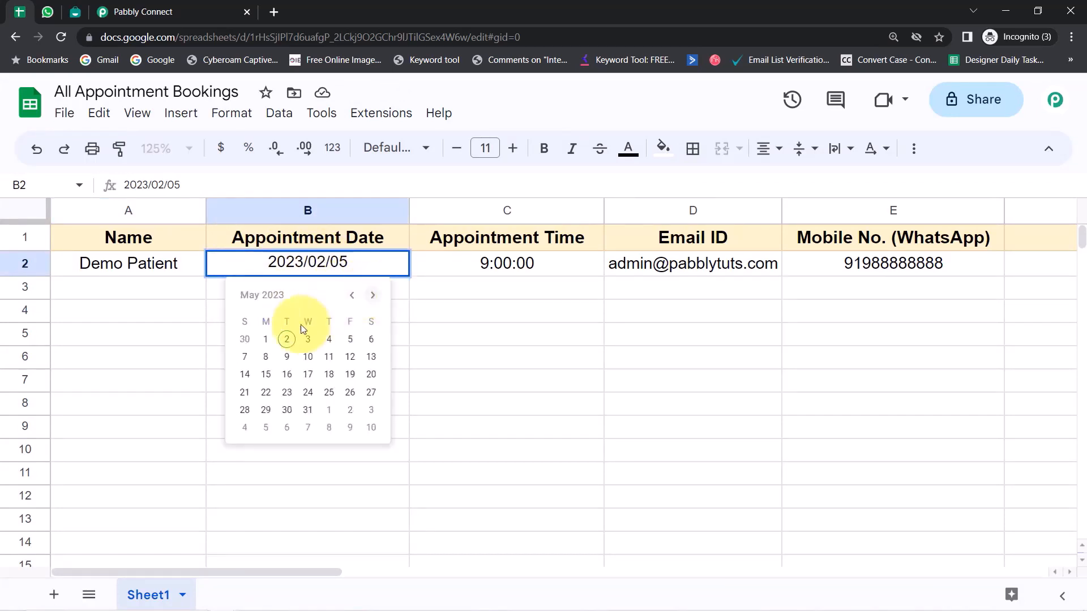
{"action": "left_click", "coordinate": [286, 340]}
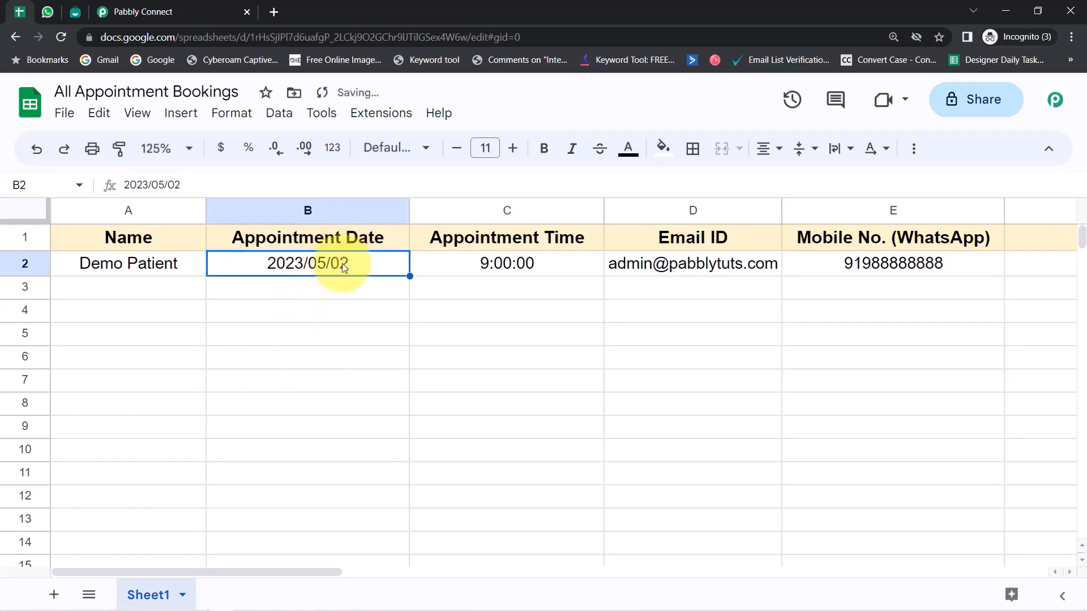
Step: Re-enter the 9:00:00 appointment time in C2
{"action": "left_click", "coordinate": [490, 266]}
{"action": "double_click", "coordinate": [464, 267]}
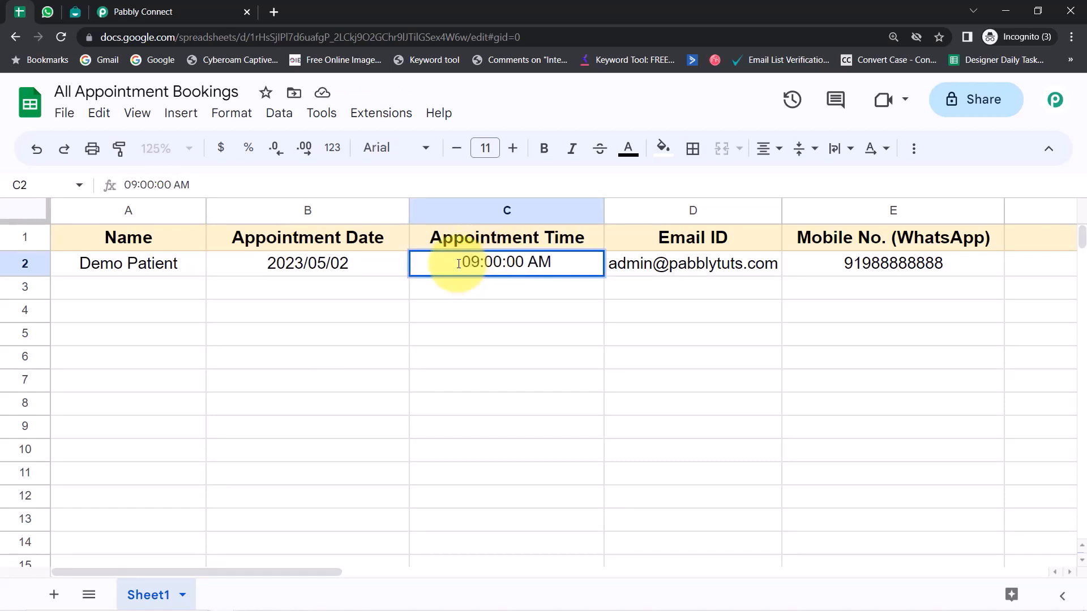
{"action": "key", "text": "Return"}
{"action": "double_click", "coordinate": [459, 264]}
Step: Start a custom format for column C: remove the date parts and add a zero-padded hour
{"action": "key", "text": "Return"}
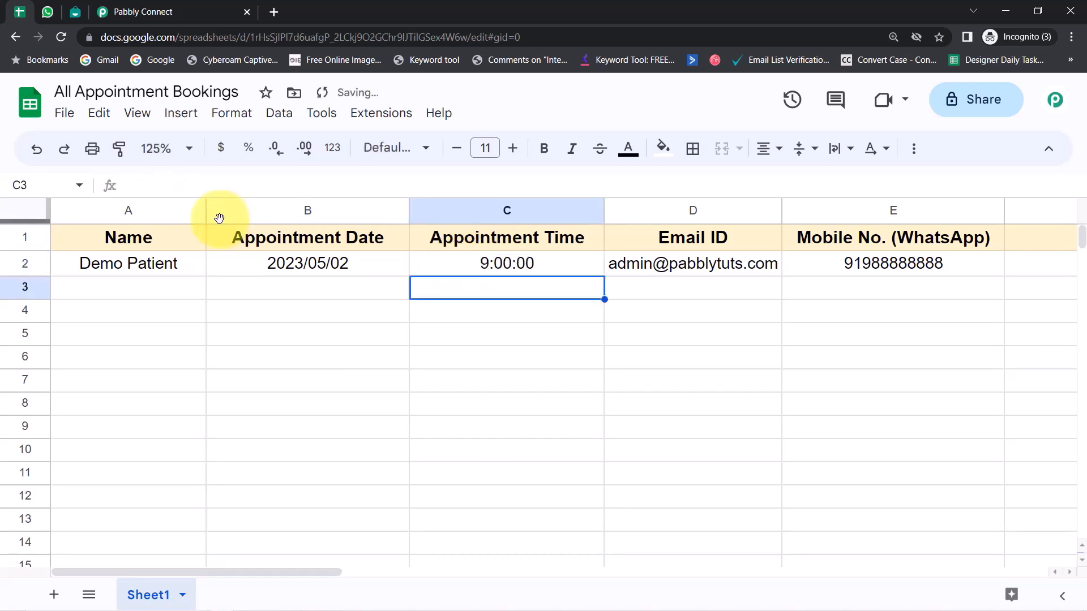
{"action": "left_click", "coordinate": [485, 214]}
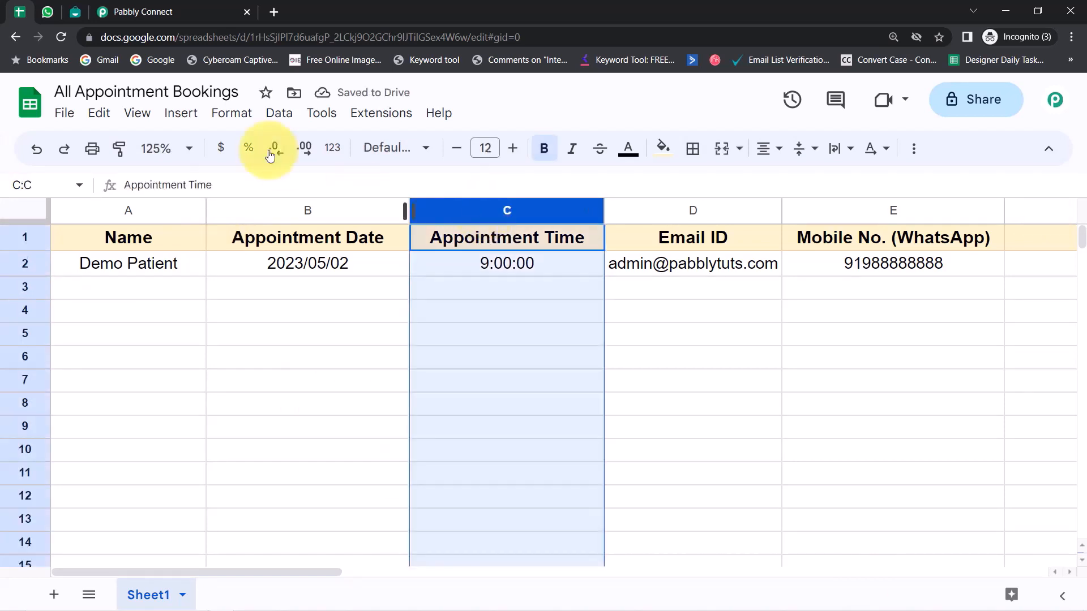
{"action": "left_click", "coordinate": [217, 111]}
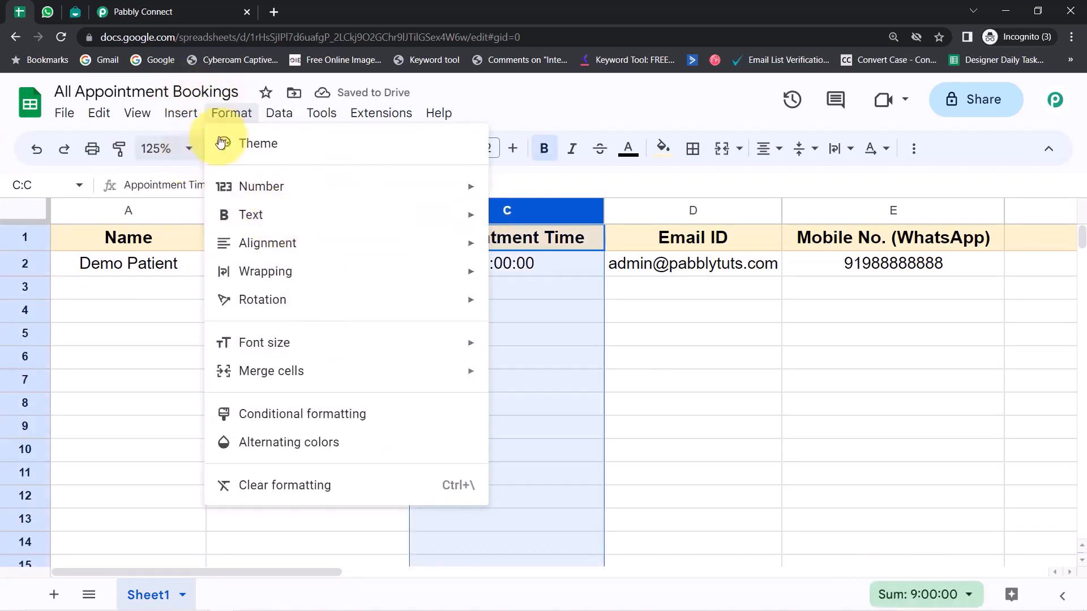
{"action": "mouse_move", "coordinate": [402, 201]}
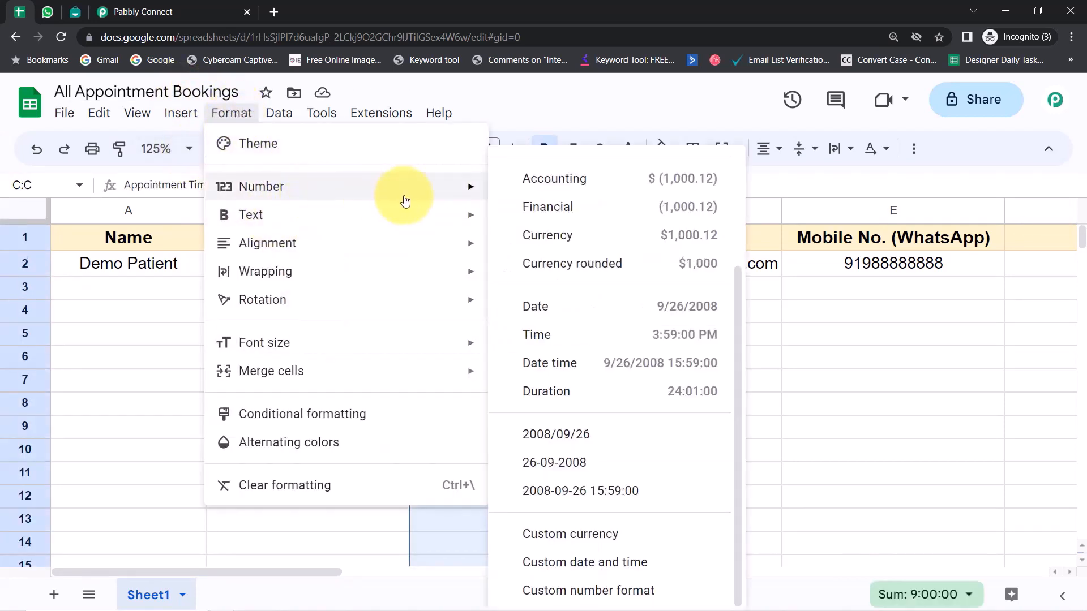
{"action": "left_click", "coordinate": [567, 570]}
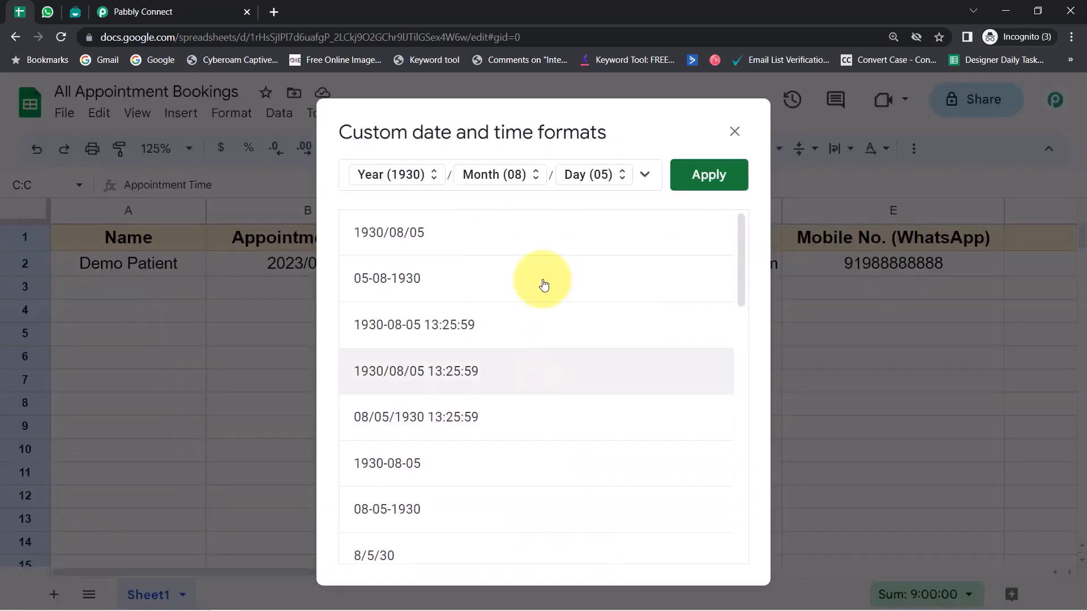
{"action": "key", "text": "BackSpace"}
{"action": "key", "text": "BackSpace"}
{"action": "key", "text": "BackSpace"}
{"action": "key", "text": "BackSpace"}
{"action": "key", "text": "BackSpace"}
{"action": "left_click", "coordinate": [643, 176]}
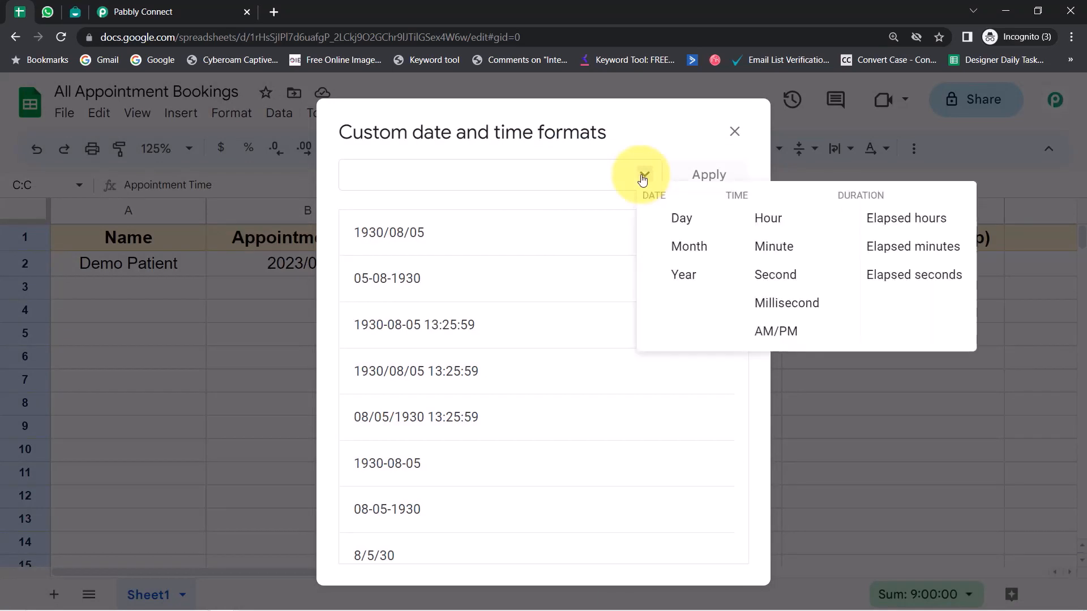
{"action": "left_click", "coordinate": [757, 221]}
{"action": "left_click", "coordinate": [374, 176]}
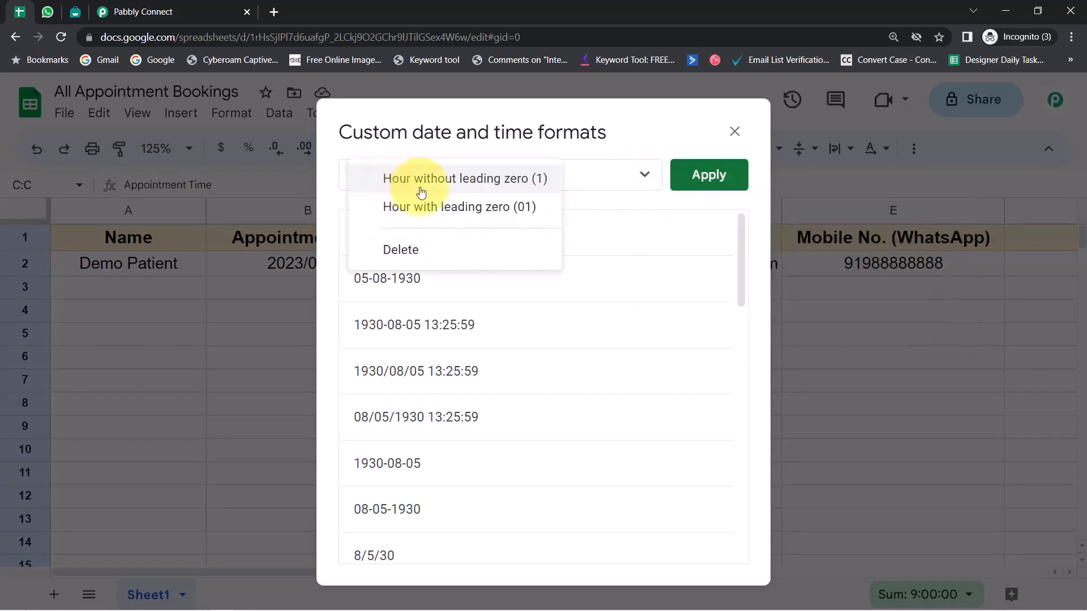
{"action": "left_click", "coordinate": [473, 215]}
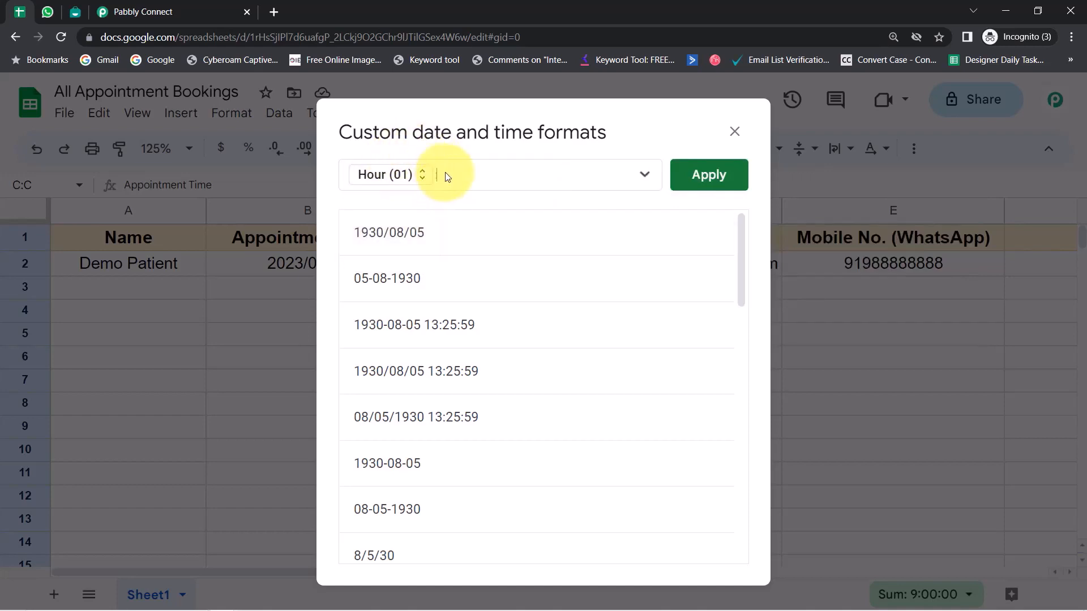
Step: Add zero-padded minute and second parts and apply the format so C2 shows 09:00:00
{"action": "left_click", "coordinate": [645, 175]}
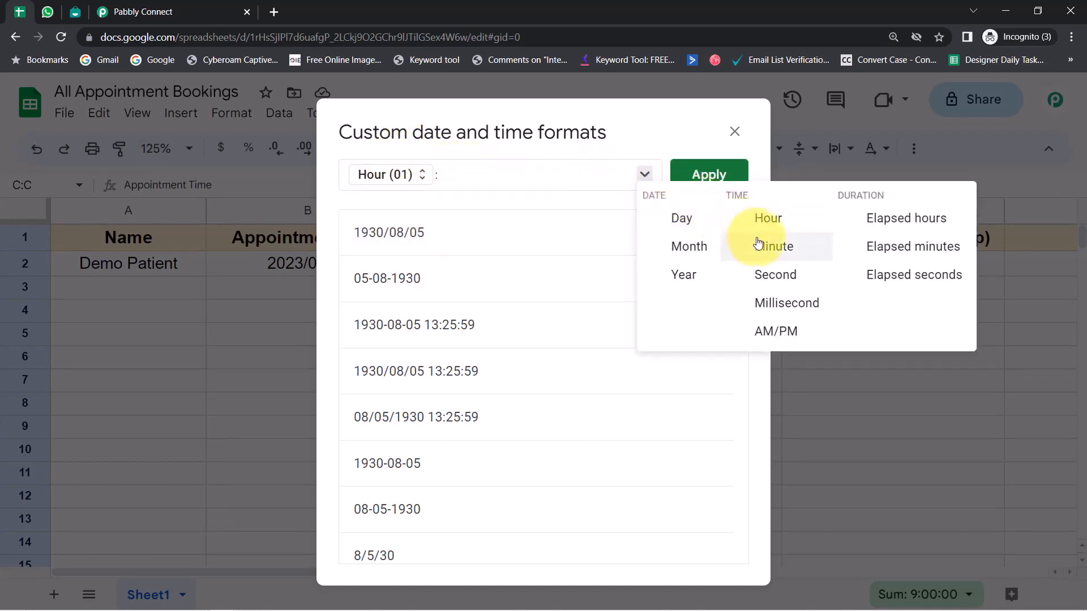
{"action": "left_click", "coordinate": [735, 245]}
{"action": "left_click", "coordinate": [482, 175]}
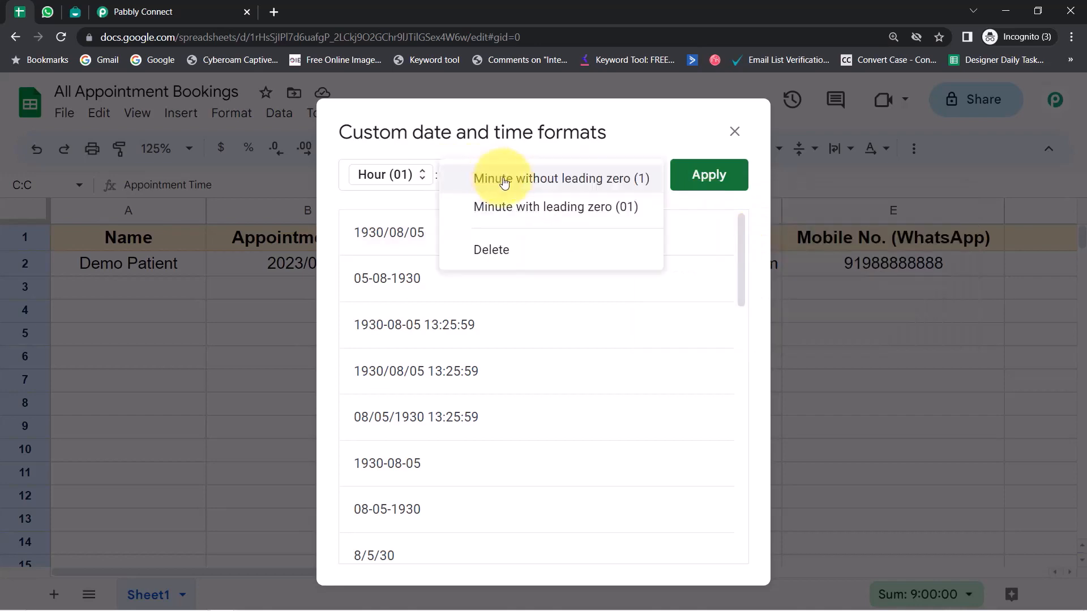
{"action": "left_click", "coordinate": [524, 206]}
{"action": "left_click", "coordinate": [556, 178]}
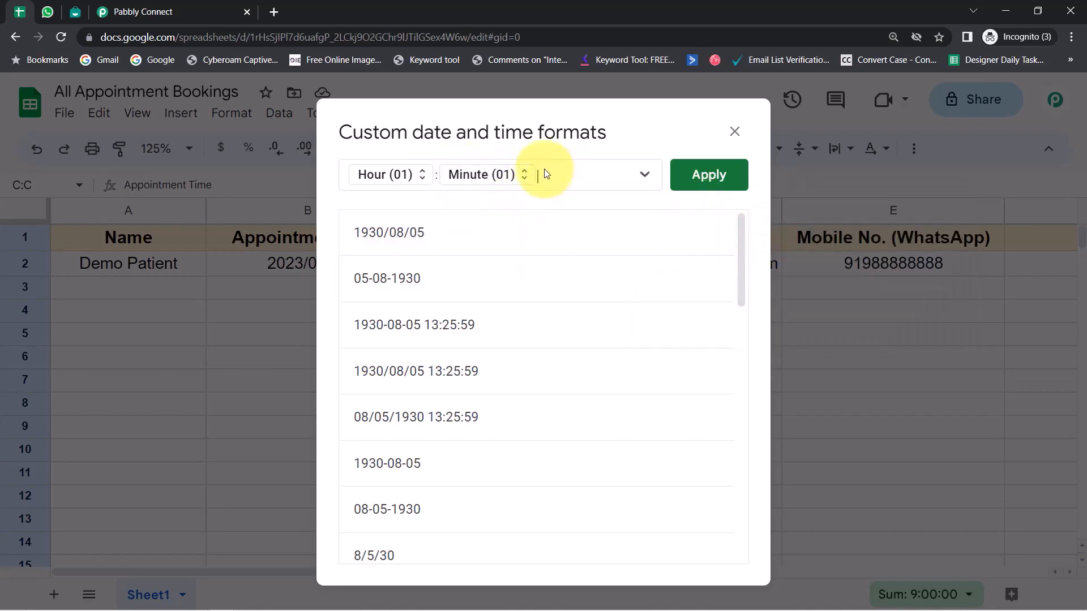
{"action": "left_click", "coordinate": [646, 174]}
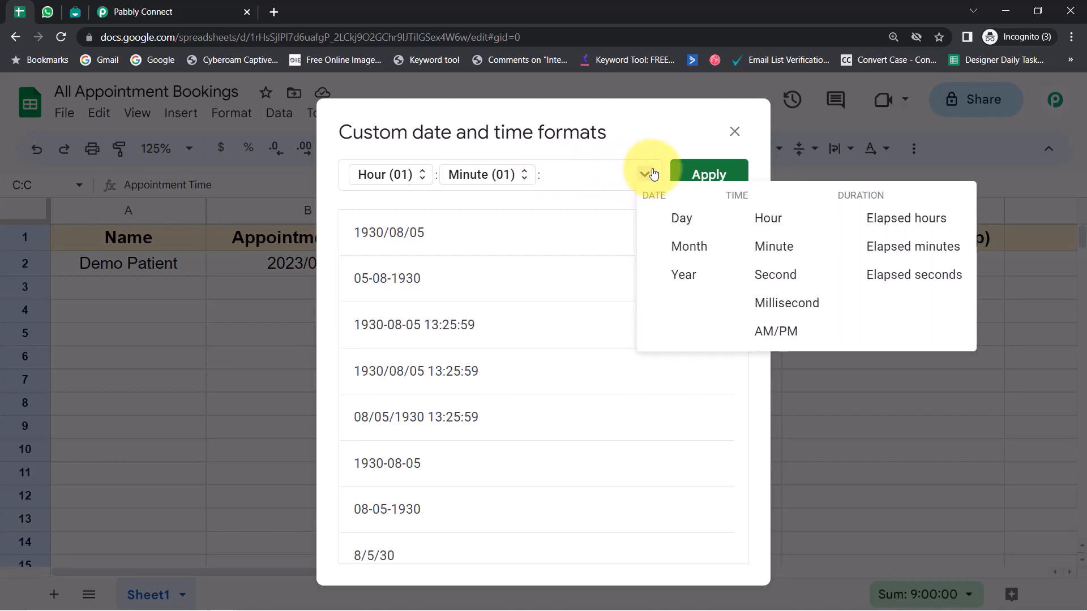
{"action": "left_click", "coordinate": [768, 276]}
{"action": "left_click", "coordinate": [570, 177]}
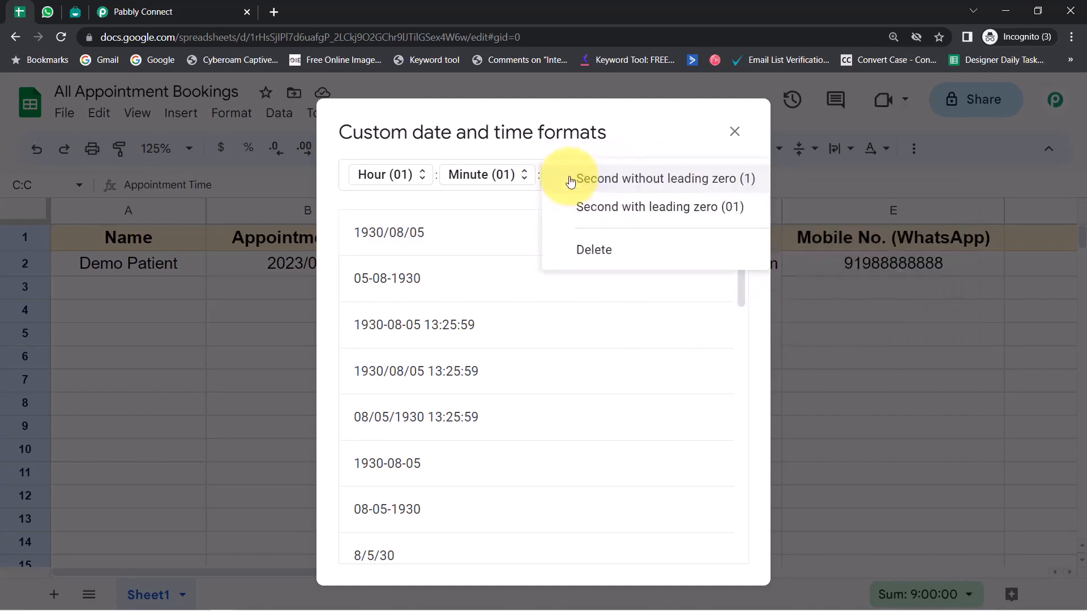
{"action": "left_click", "coordinate": [589, 206]}
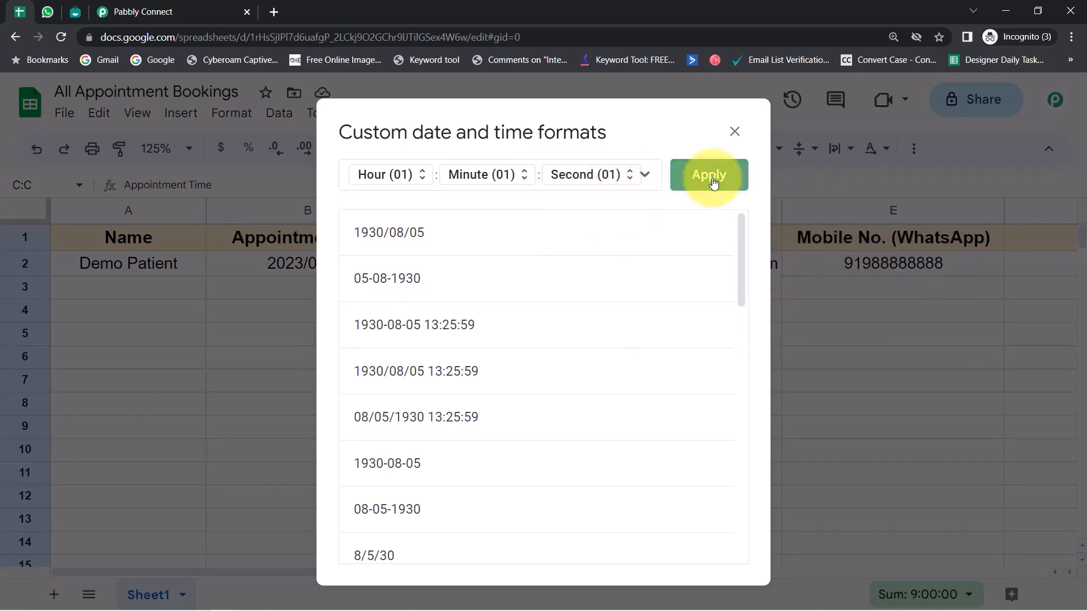
{"action": "left_click", "coordinate": [710, 180]}
{"action": "left_click", "coordinate": [266, 381]}
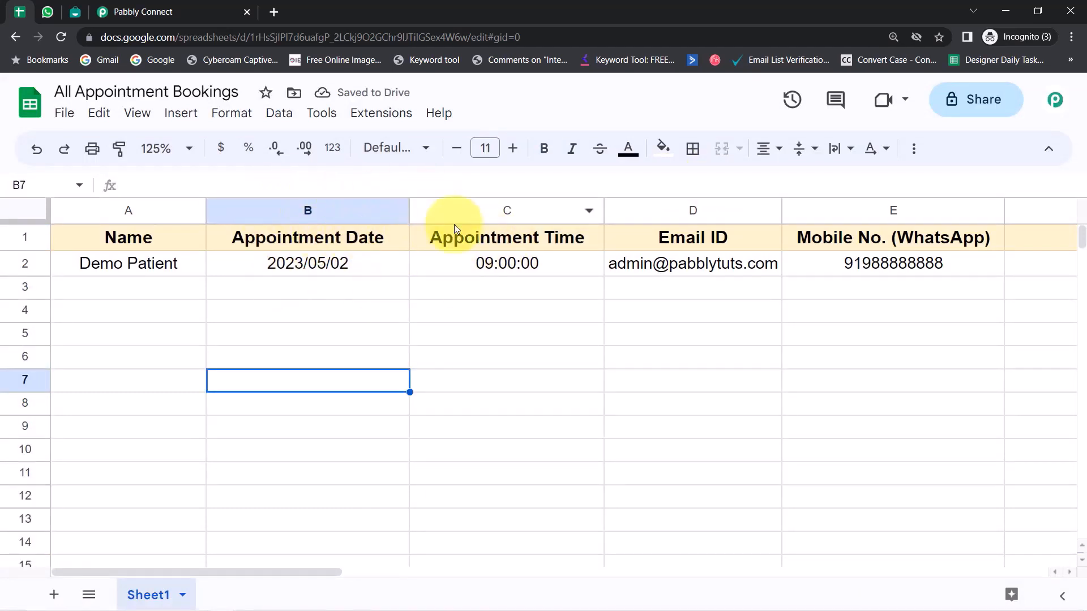
Step: Re-capture the Google Sheets trigger's webhook response in Pabbly Connect, confirming Yes
{"action": "left_click", "coordinate": [150, 7]}
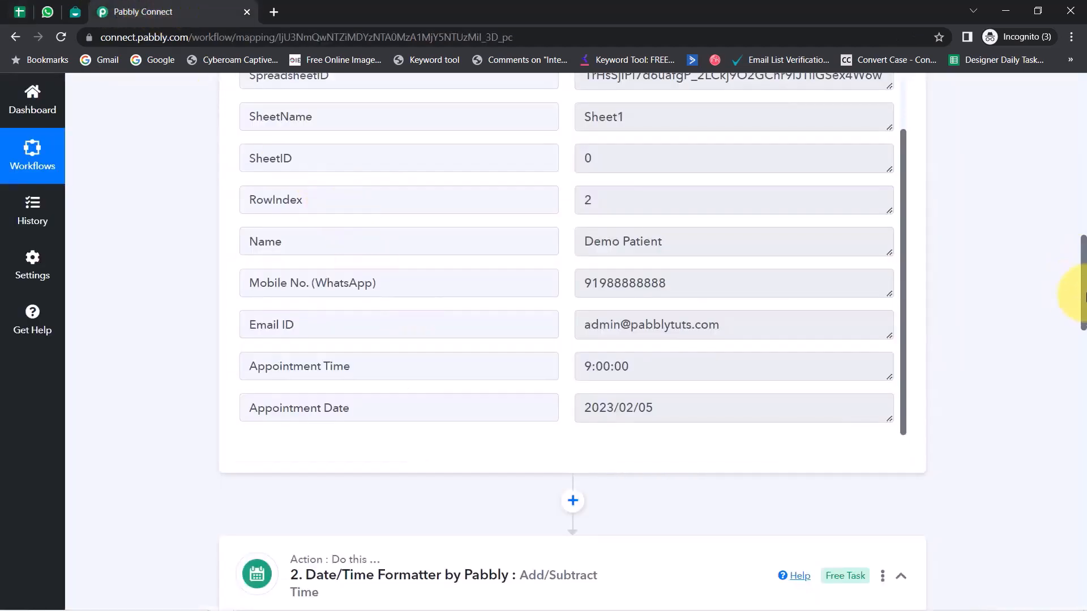
{"action": "scroll", "coordinate": [1079, 259], "scroll_direction": "up", "scroll_amount": 4}
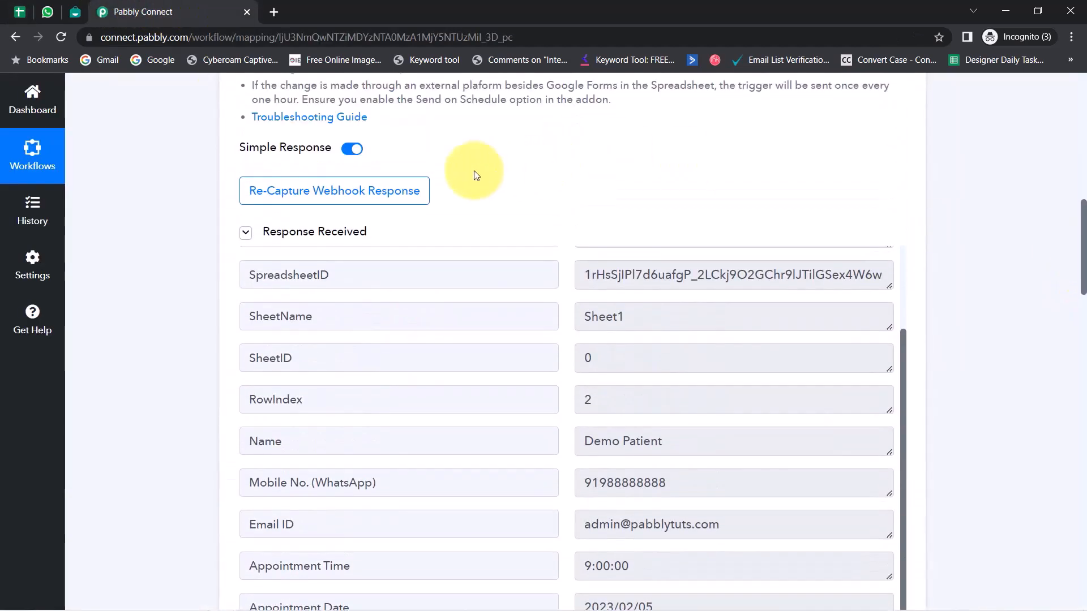
{"action": "left_click", "coordinate": [318, 191]}
{"action": "left_click", "coordinate": [497, 441]}
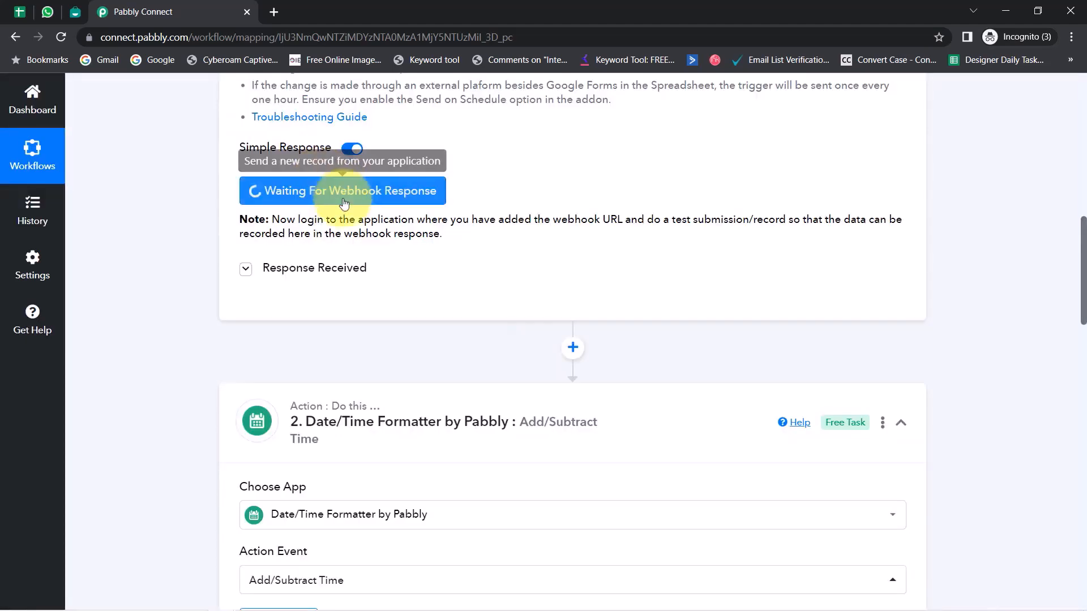
Step: Copy the trigger's Webhook URL
{"action": "left_click", "coordinate": [20, 12]}
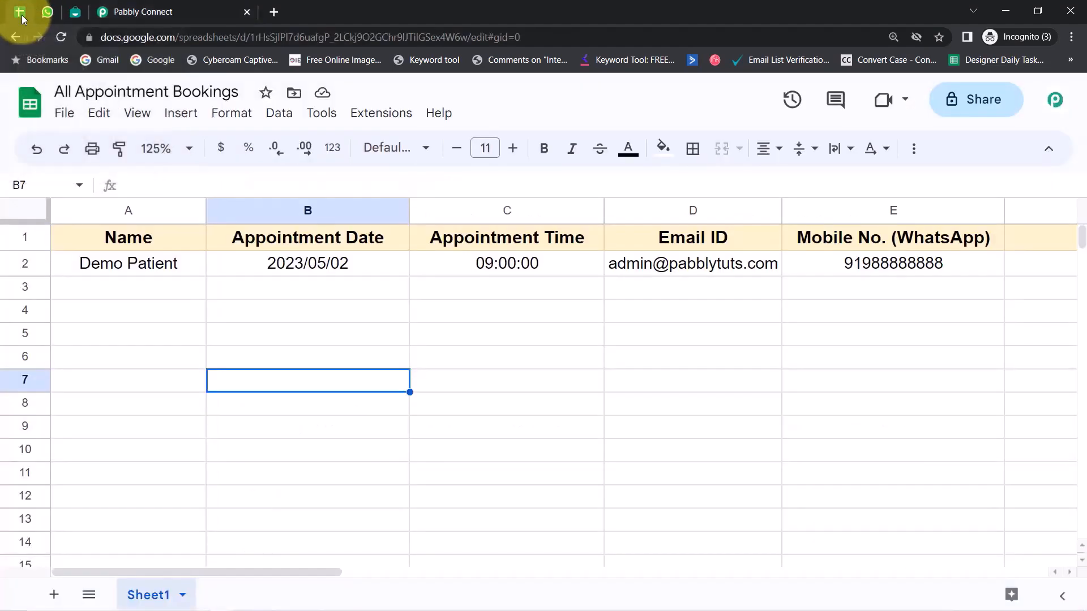
{"action": "left_click", "coordinate": [141, 11]}
{"action": "scroll", "coordinate": [708, 311], "scroll_direction": "up", "scroll_amount": 3}
{"action": "scroll", "coordinate": [749, 326], "scroll_direction": "up", "scroll_amount": 2}
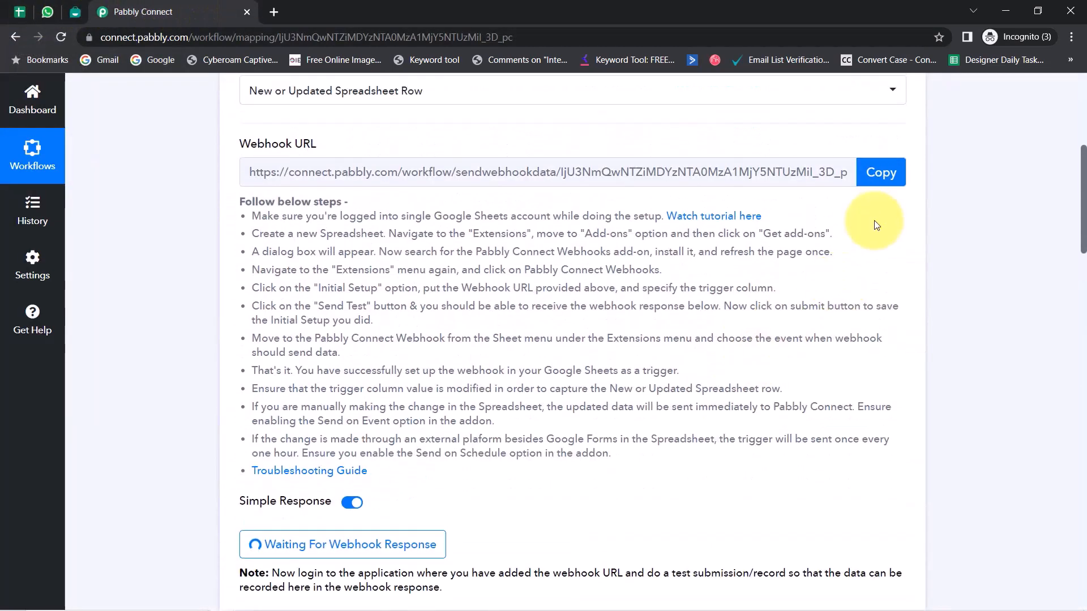
{"action": "left_click", "coordinate": [878, 171]}
Step: Paste the webhook URL into Pabbly Connect Webhooks Initial Setup with trigger column E, send test data, submit
{"action": "left_click", "coordinate": [23, 11]}
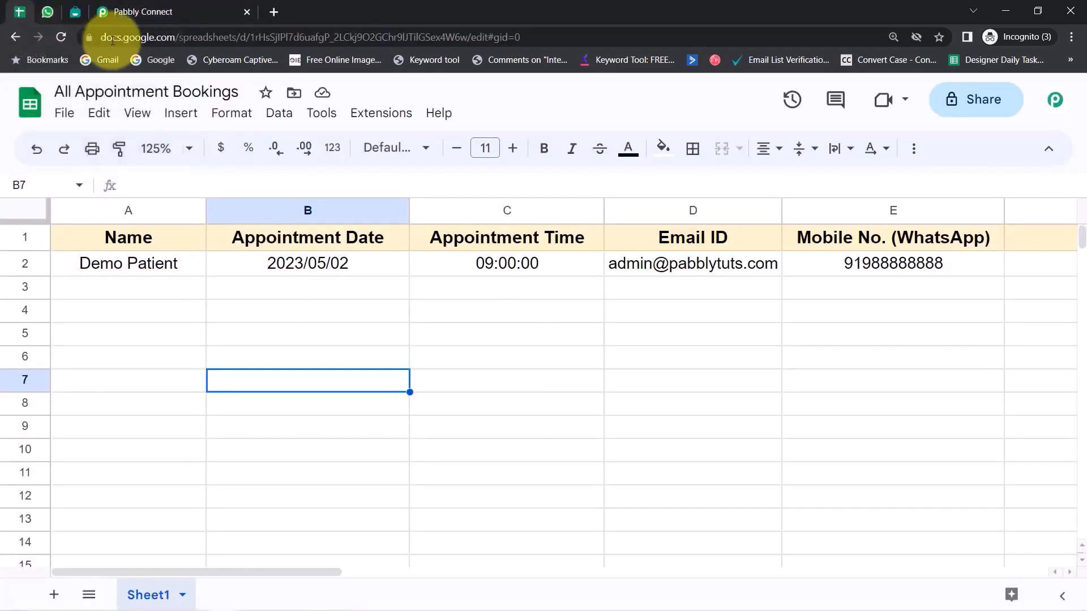
{"action": "left_click", "coordinate": [381, 113]}
{"action": "mouse_move", "coordinate": [453, 342]}
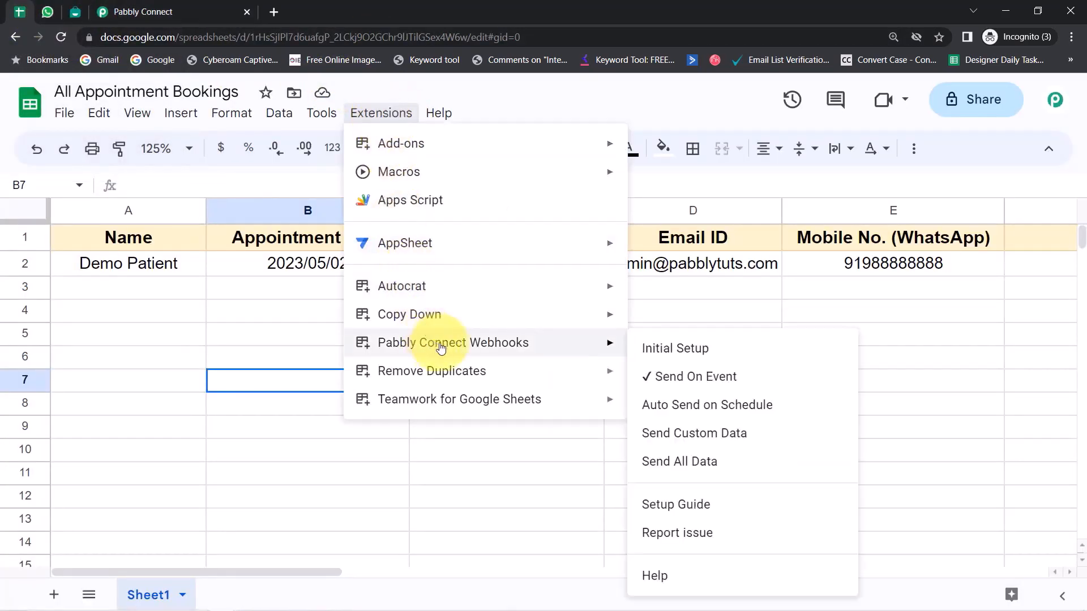
{"action": "left_click", "coordinate": [656, 347]}
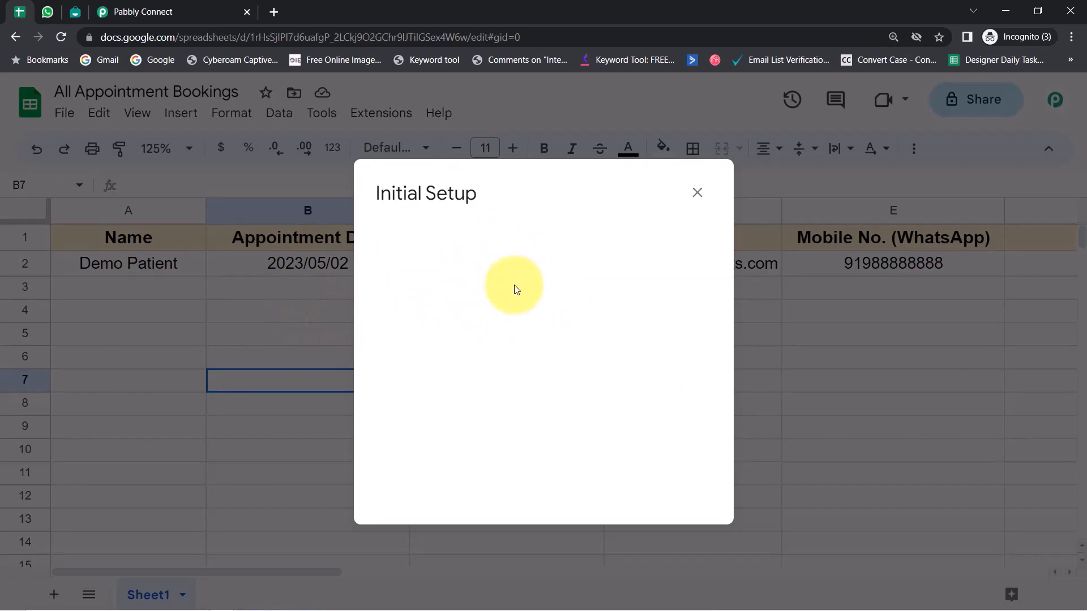
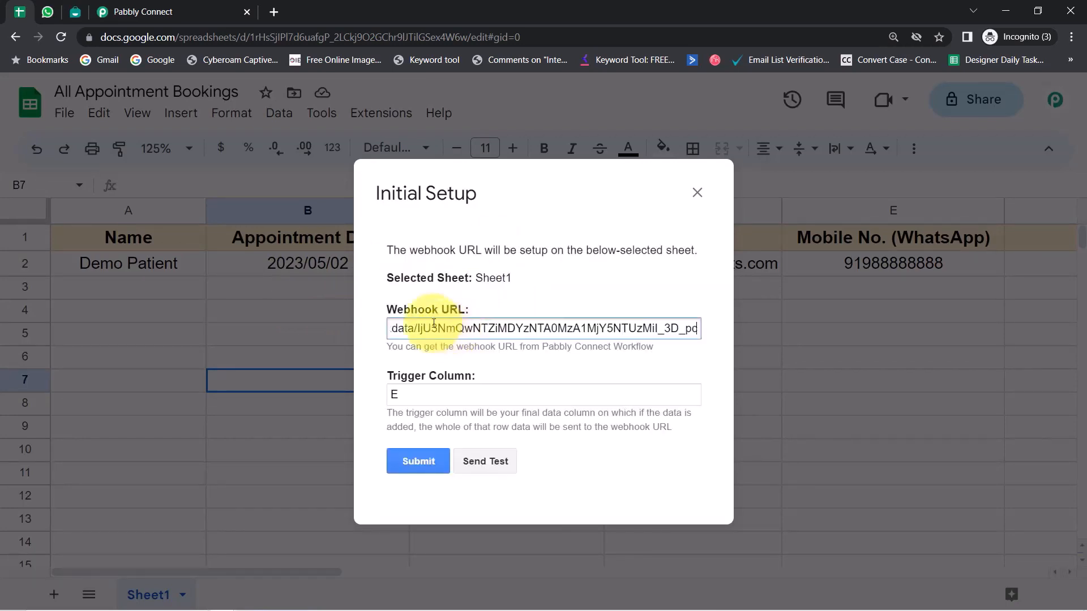
{"action": "left_click", "coordinate": [483, 461]}
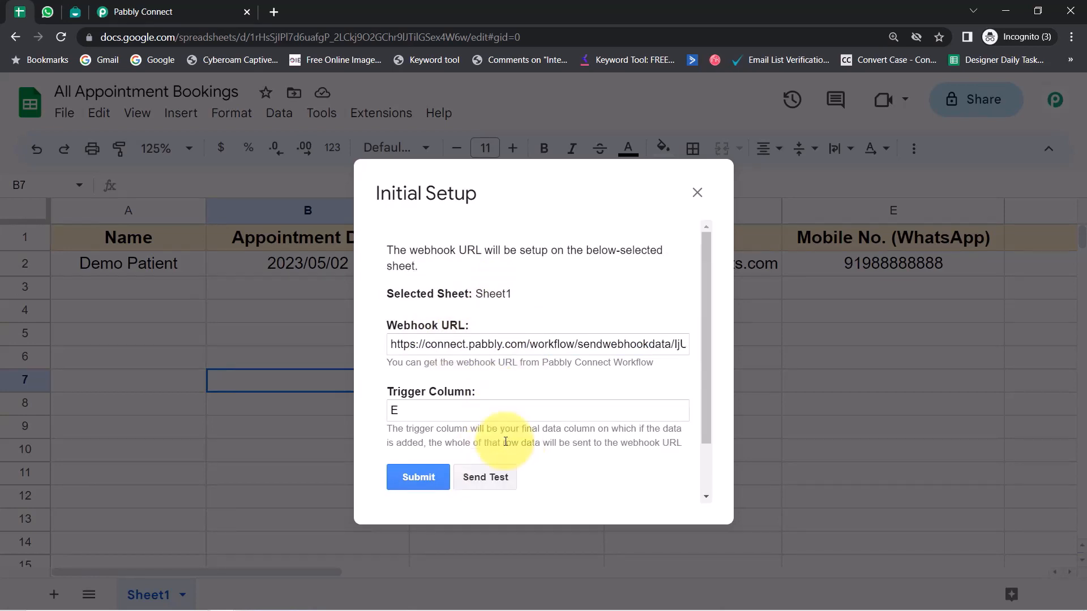
{"action": "left_click_drag", "start_coordinate": [704, 346], "coordinate": [707, 425]}
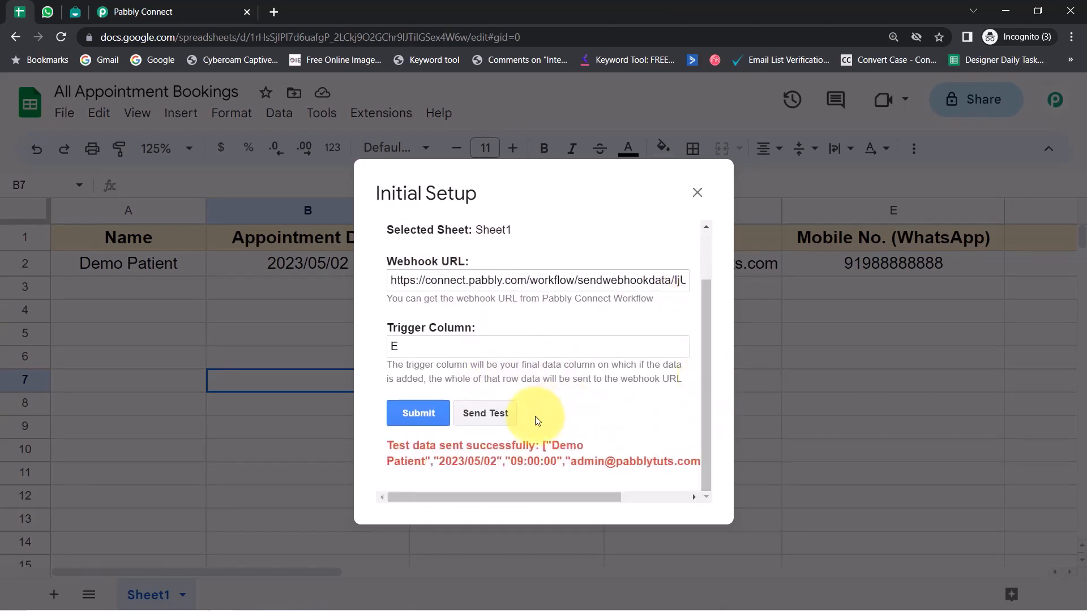
{"action": "left_click_drag", "start_coordinate": [492, 445], "coordinate": [581, 464]}
{"action": "left_click", "coordinate": [416, 412]}
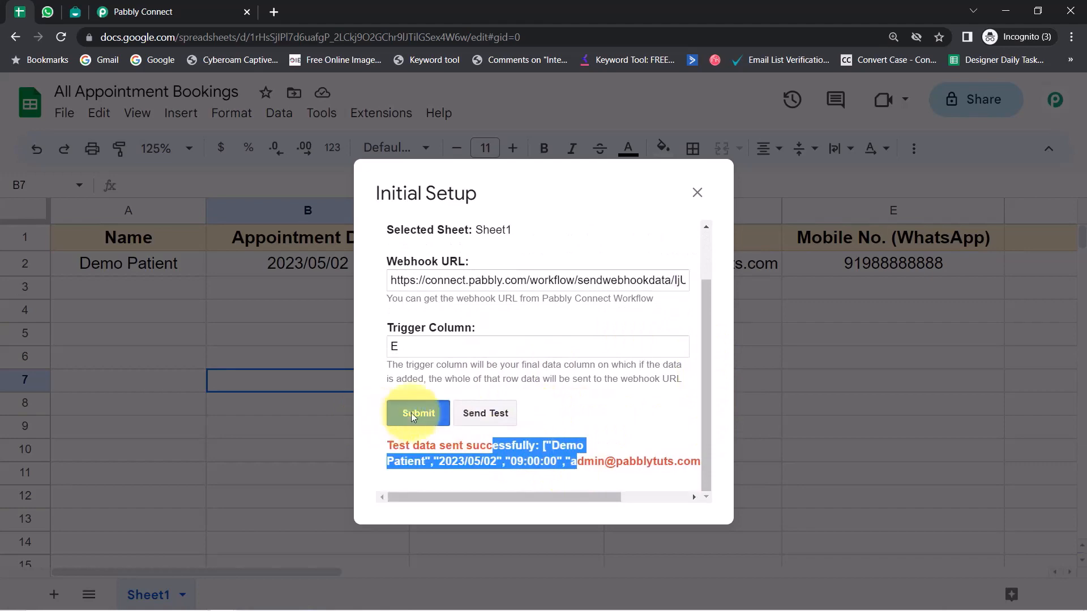
Step: Verify the captured response shows Appointment Date 2023/05/02 and Appointment Time 09:00:00
{"action": "left_click", "coordinate": [152, 6]}
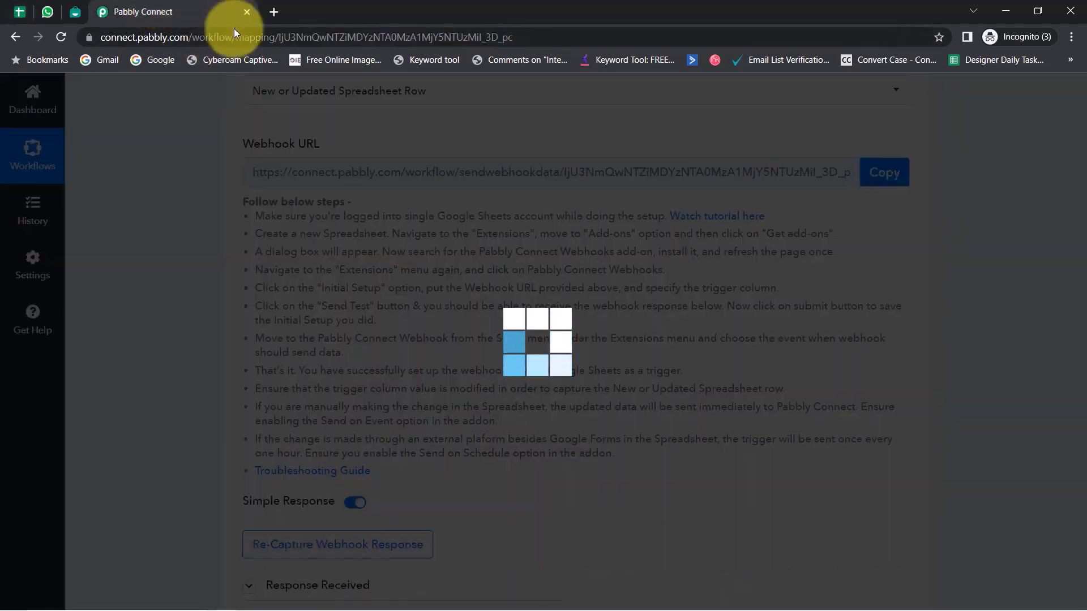
{"action": "scroll", "coordinate": [278, 414], "scroll_direction": "down", "scroll_amount": 4}
{"action": "scroll", "coordinate": [278, 413], "scroll_direction": "down", "scroll_amount": 4}
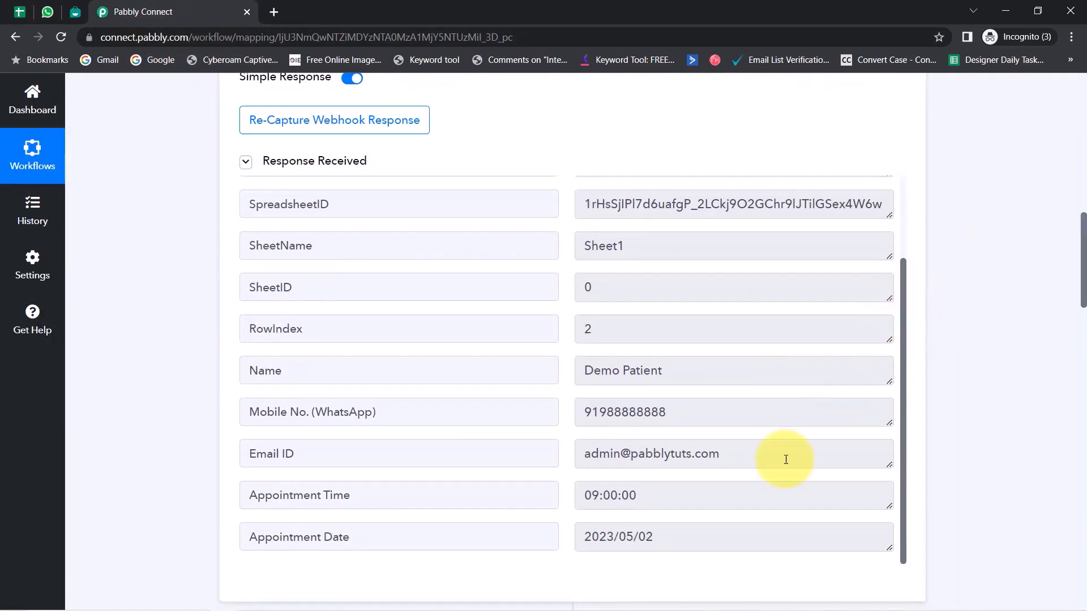
{"action": "left_click_drag", "start_coordinate": [627, 541], "coordinate": [618, 502]}
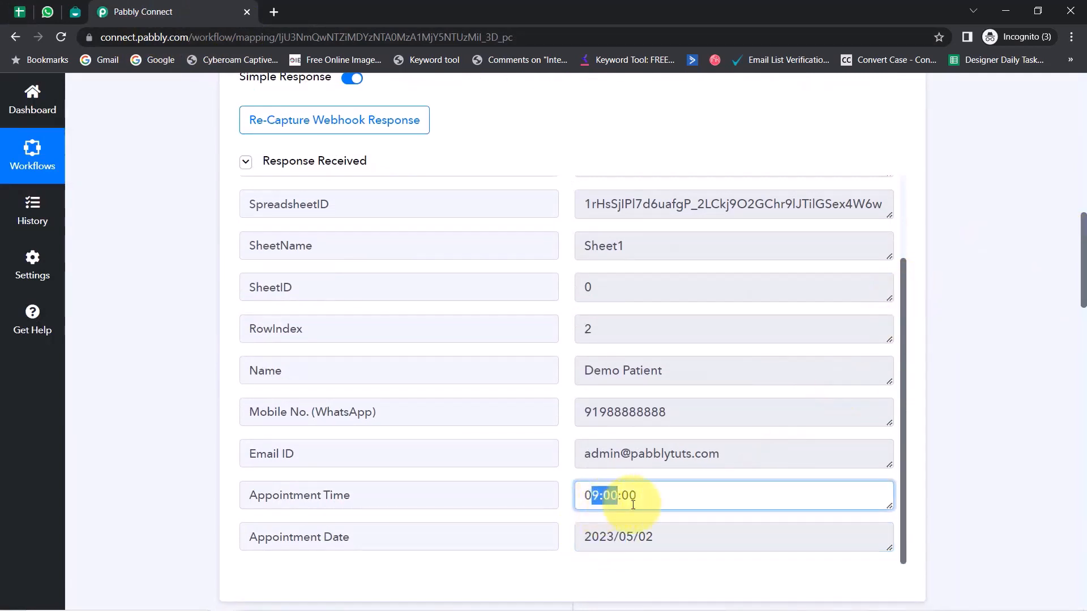
{"action": "left_click_drag", "start_coordinate": [1082, 256], "coordinate": [1074, 392]}
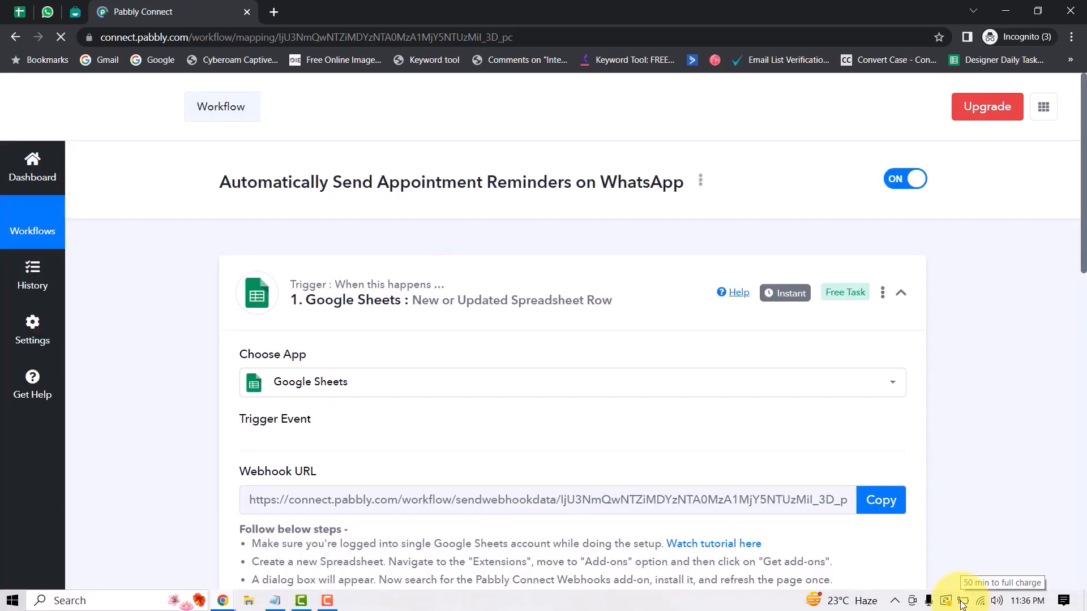
Step: Expand the Date/Time Formatter step and review its 2023/05/02 09:00:00 date and -1 day expression
{"action": "scroll", "coordinate": [214, 354], "scroll_direction": "down", "scroll_amount": 3}
{"action": "scroll", "coordinate": [211, 334], "scroll_direction": "down", "scroll_amount": 9}
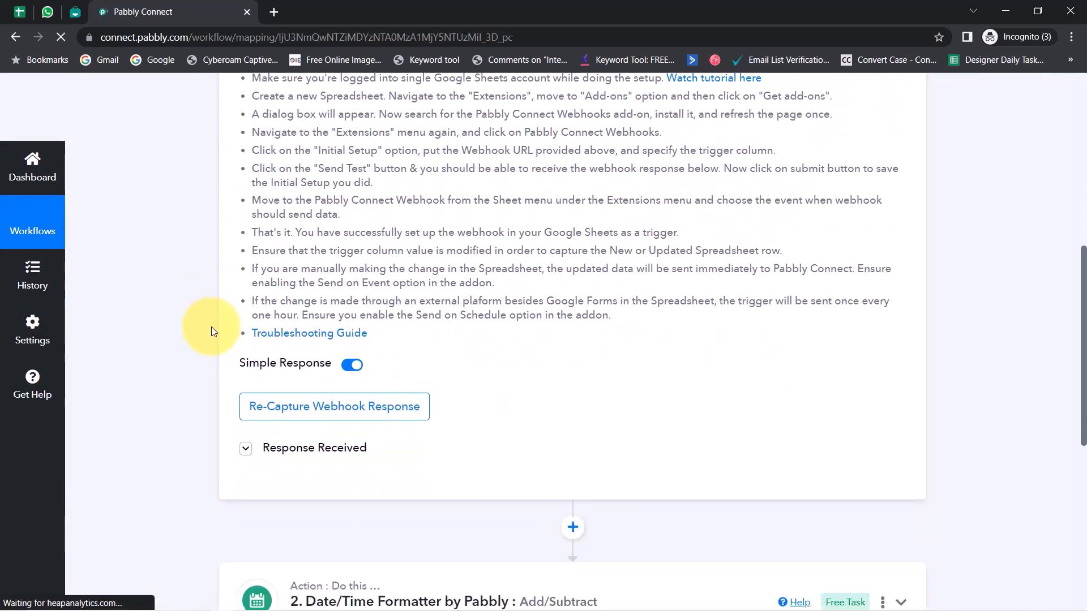
{"action": "left_click", "coordinate": [383, 262]}
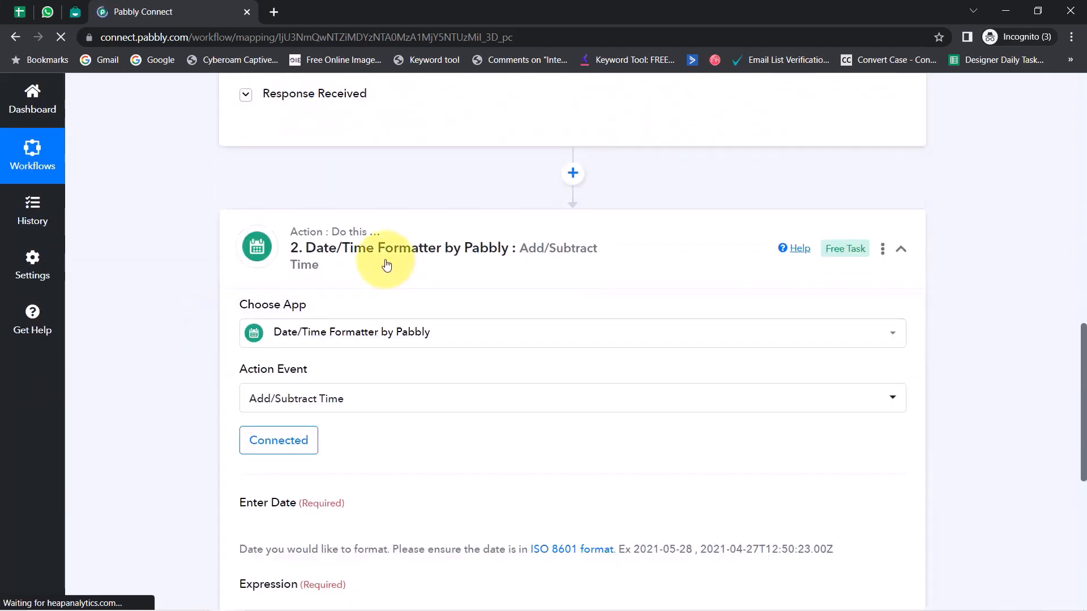
{"action": "scroll", "coordinate": [383, 356], "scroll_direction": "down", "scroll_amount": 3}
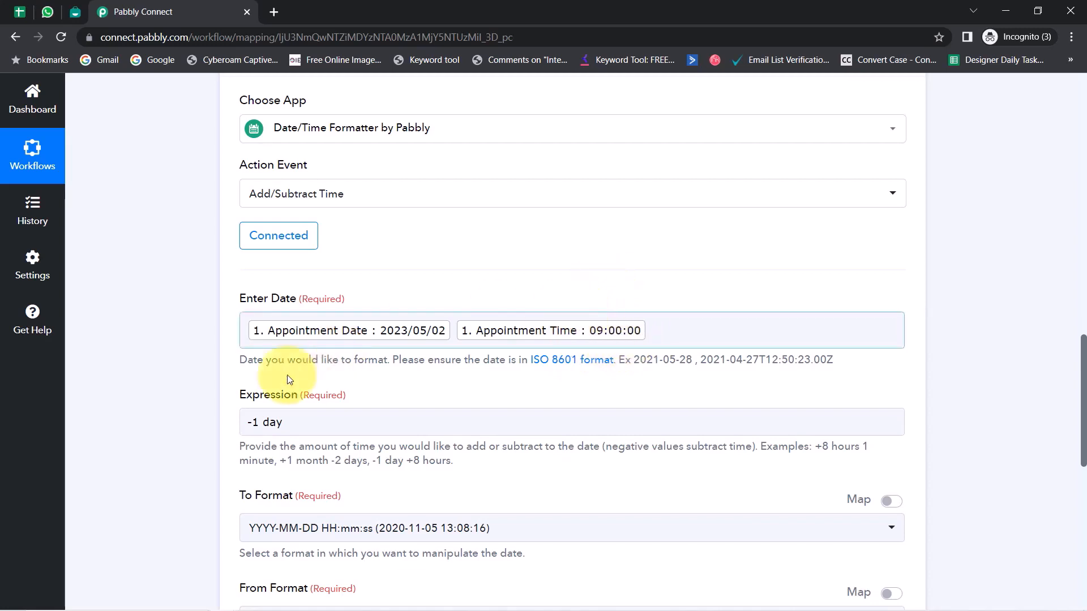
{"action": "scroll", "coordinate": [244, 375], "scroll_direction": "down", "scroll_amount": 1}
{"action": "scroll", "coordinate": [297, 354], "scroll_direction": "down", "scroll_amount": 2}
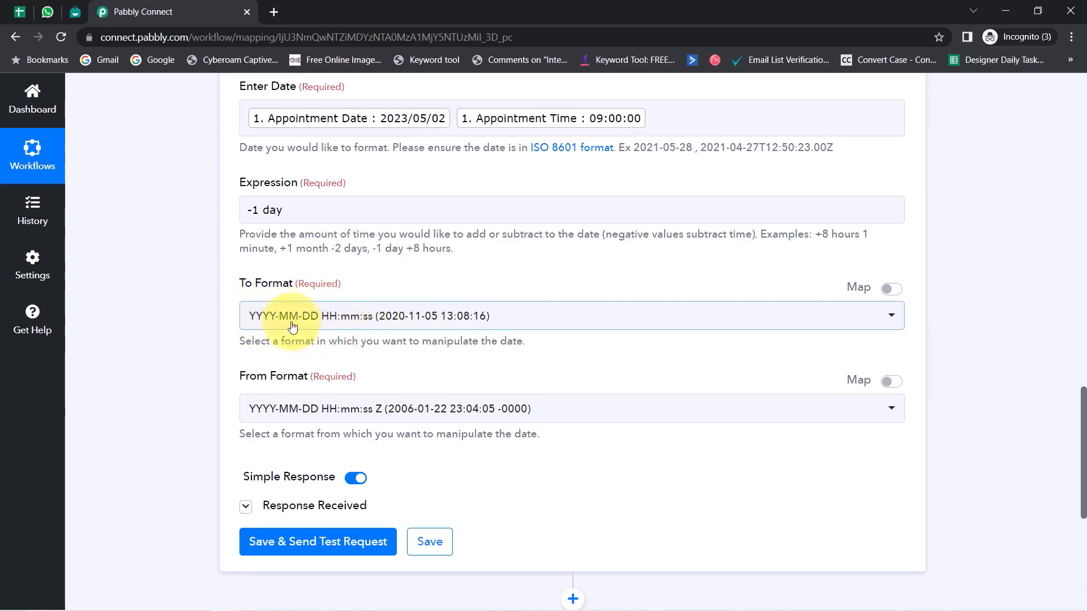
{"action": "scroll", "coordinate": [351, 321], "scroll_direction": "down", "scroll_amount": 1}
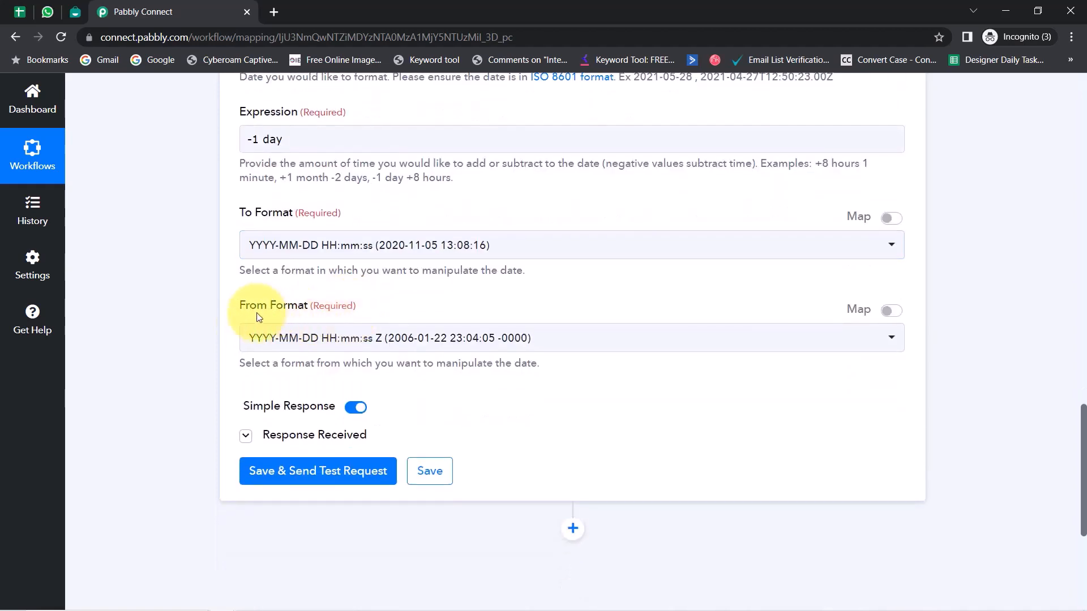
{"action": "scroll", "coordinate": [293, 389], "scroll_direction": "down", "scroll_amount": 1}
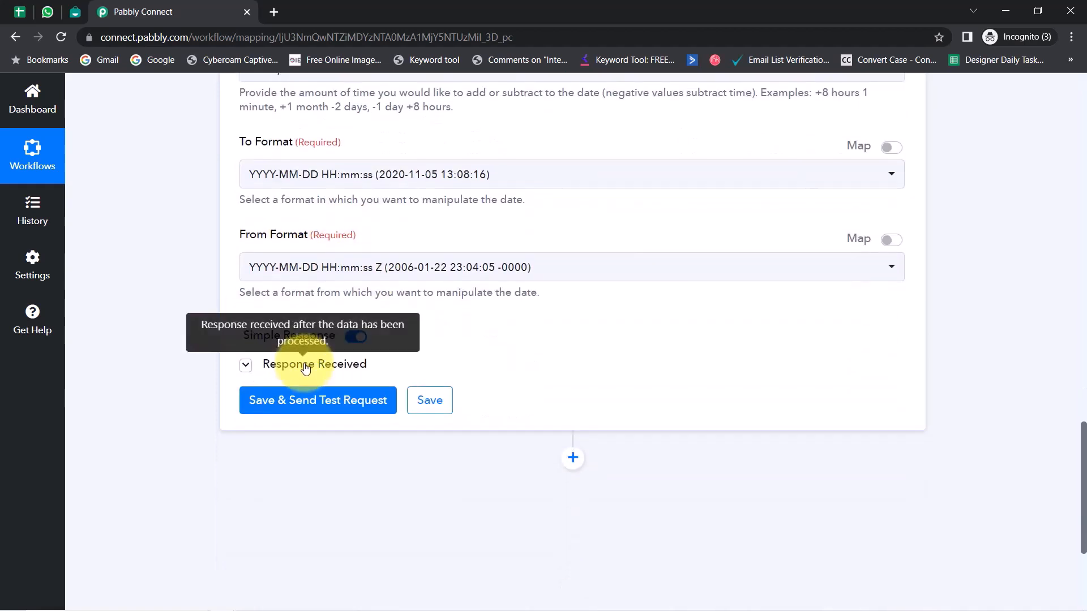
{"action": "left_click", "coordinate": [283, 402]}
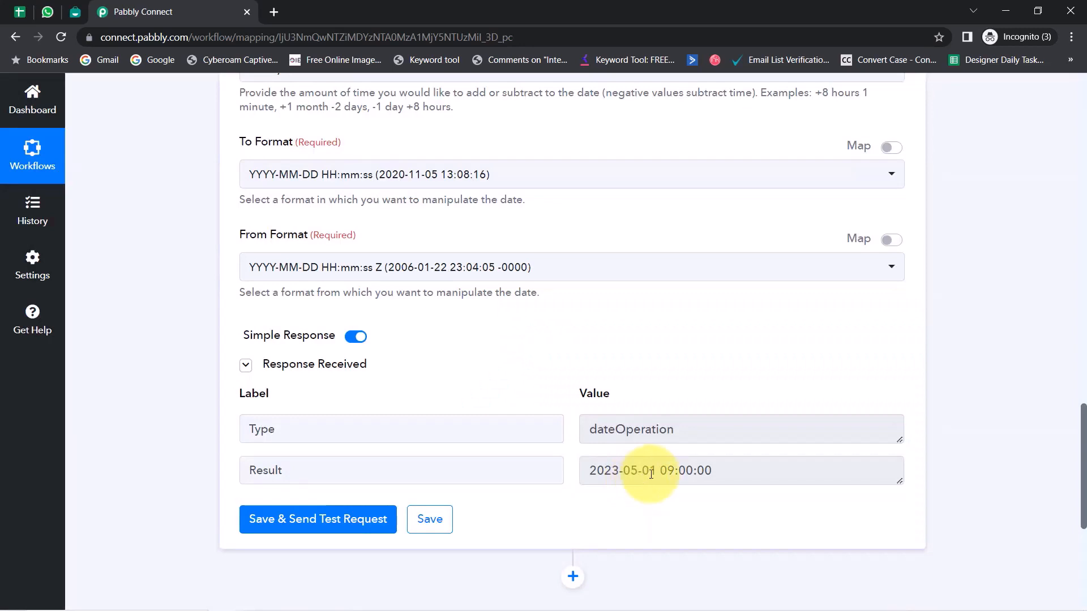
{"action": "left_click_drag", "start_coordinate": [657, 471], "coordinate": [603, 472]}
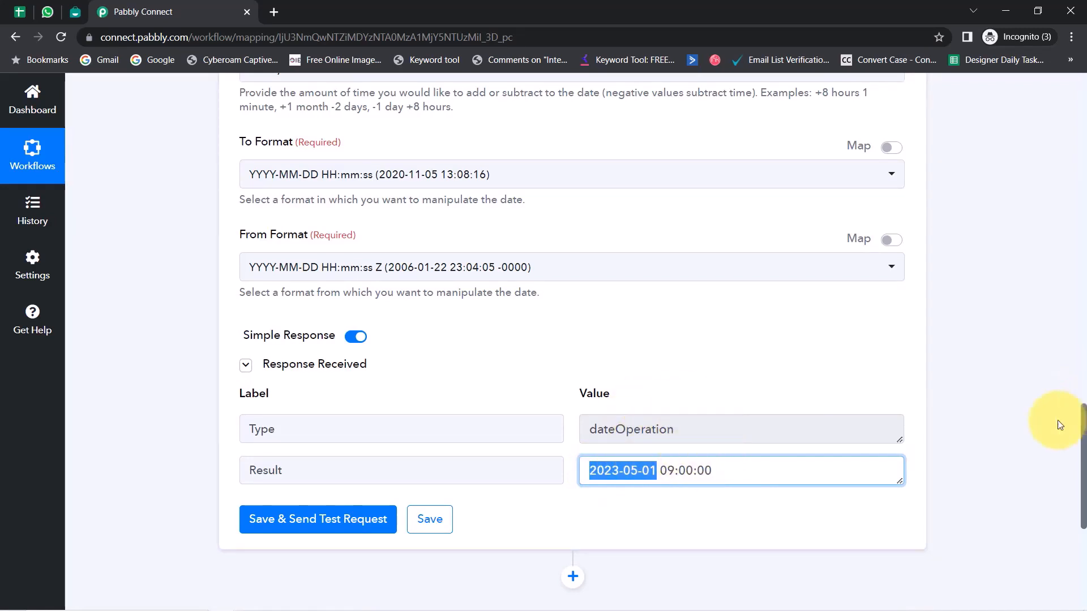
{"action": "triple_click", "coordinate": [672, 471]}
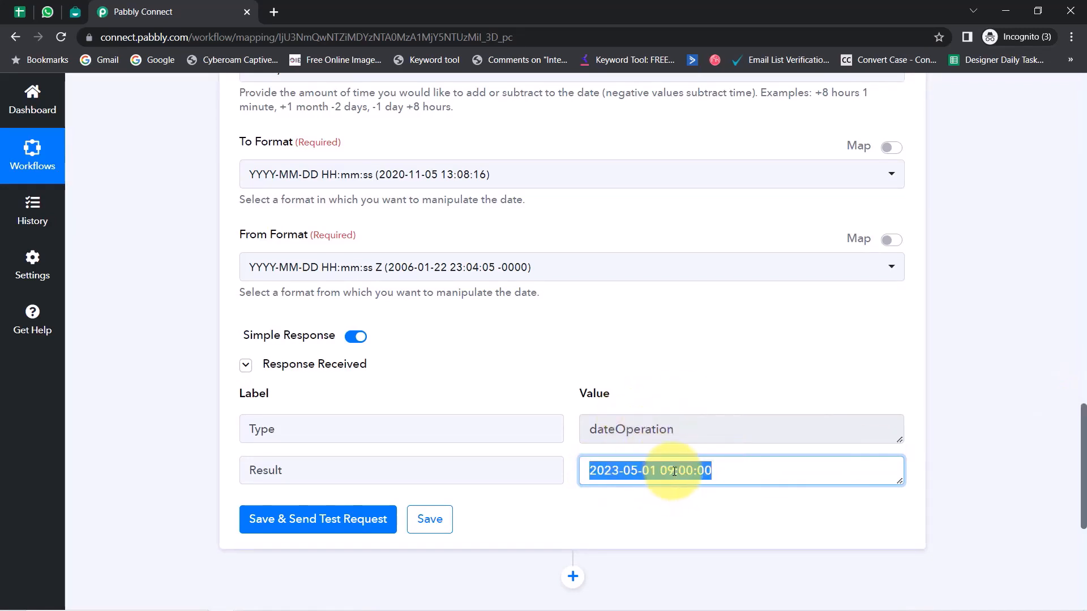
{"action": "left_click", "coordinate": [662, 472]}
{"action": "left_click_drag", "start_coordinate": [655, 471], "coordinate": [597, 471]}
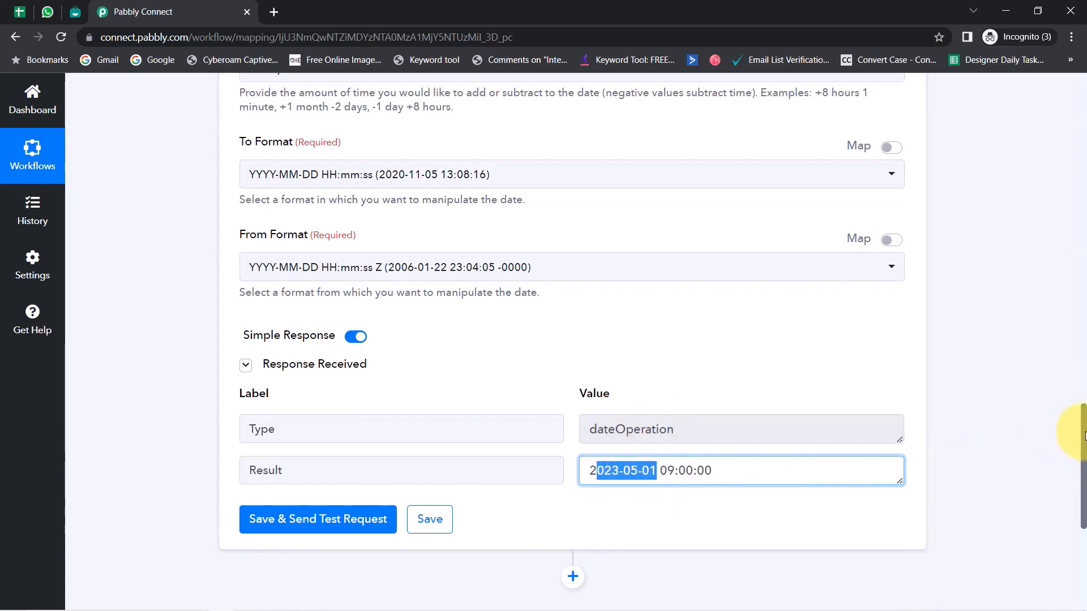
Step: Add a new empty action step below the date formatter
{"action": "left_click_drag", "start_coordinate": [1084, 435], "coordinate": [1084, 485]}
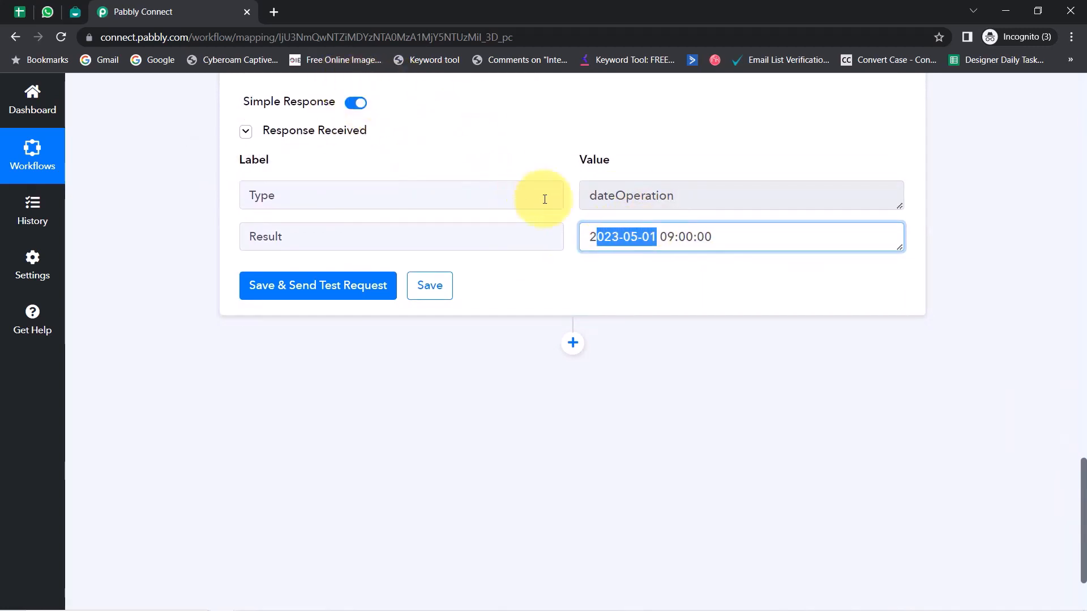
{"action": "triple_click", "coordinate": [614, 237]}
{"action": "left_click", "coordinate": [564, 345]}
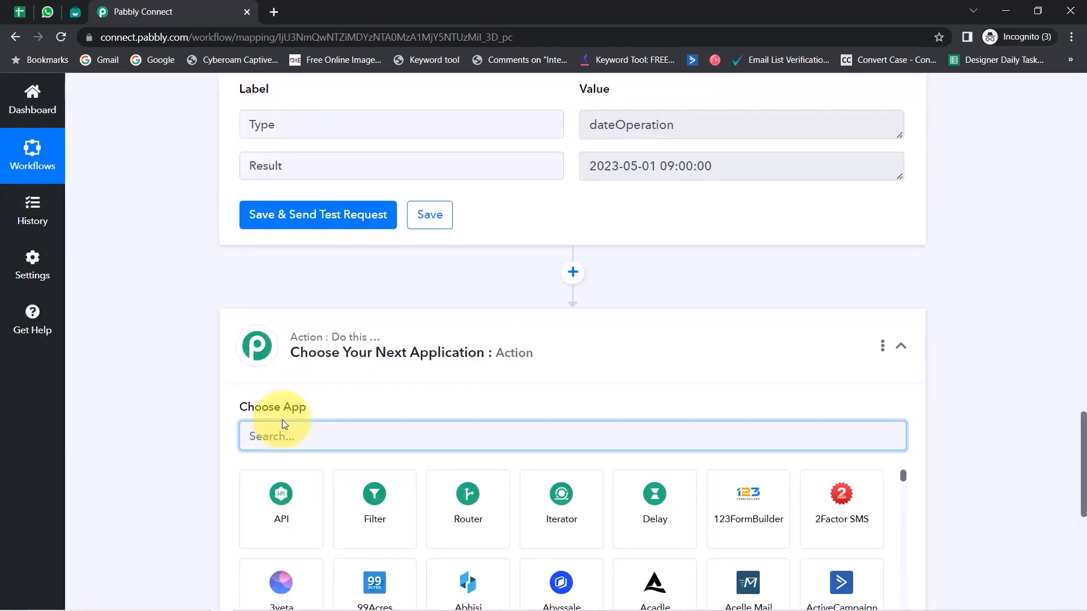
Step: Make the new step a Delay by Pabbly step with type Delay Until
{"action": "type", "text": "del"}
{"action": "left_click", "coordinate": [295, 503]}
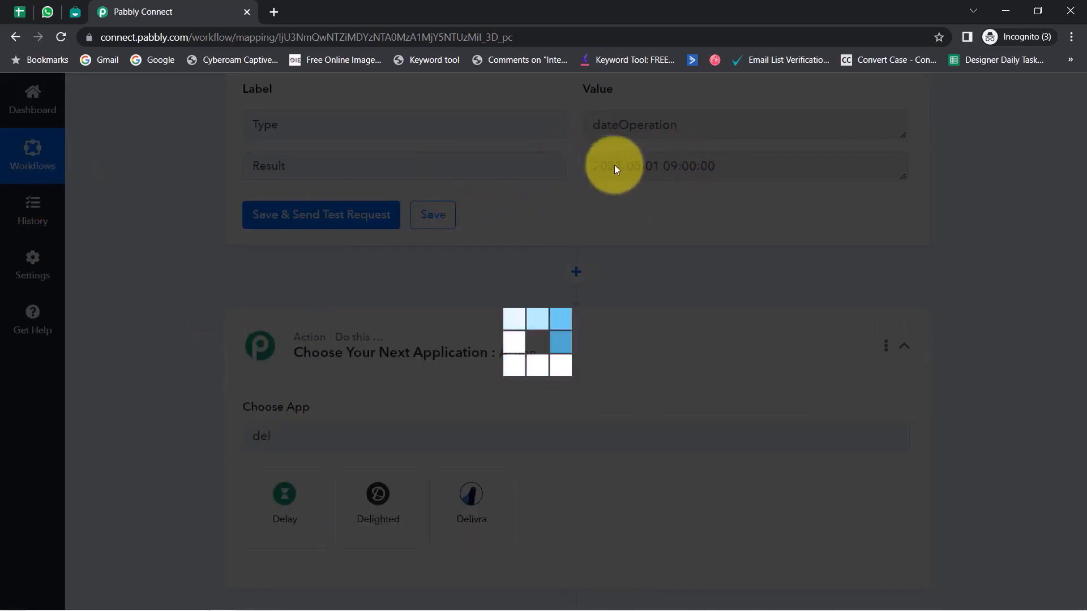
{"action": "scroll", "coordinate": [418, 344], "scroll_direction": "down", "scroll_amount": 3}
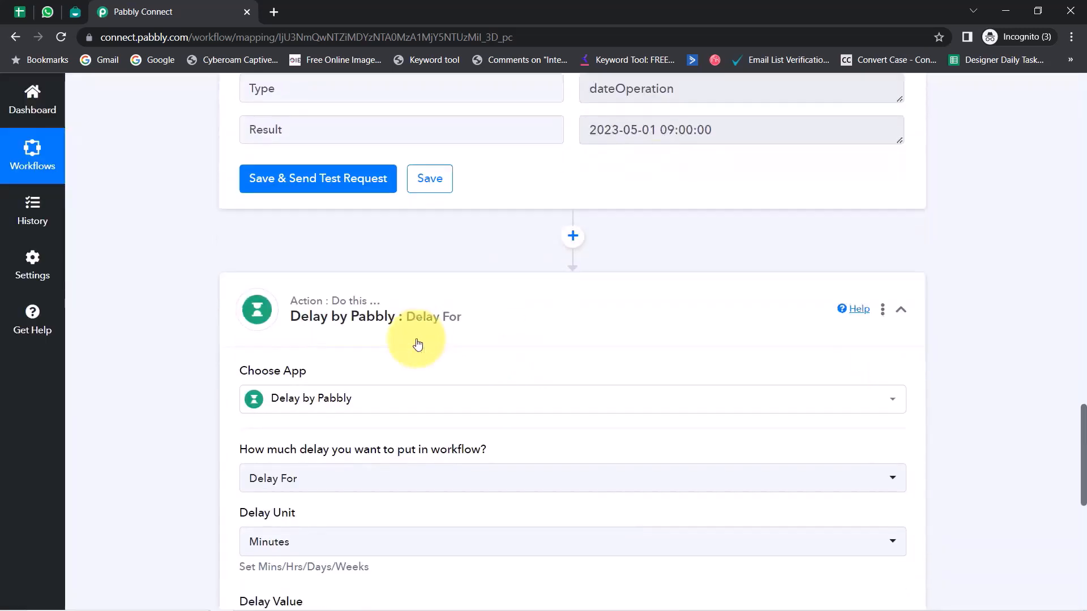
{"action": "scroll", "coordinate": [417, 343], "scroll_direction": "down", "scroll_amount": 1}
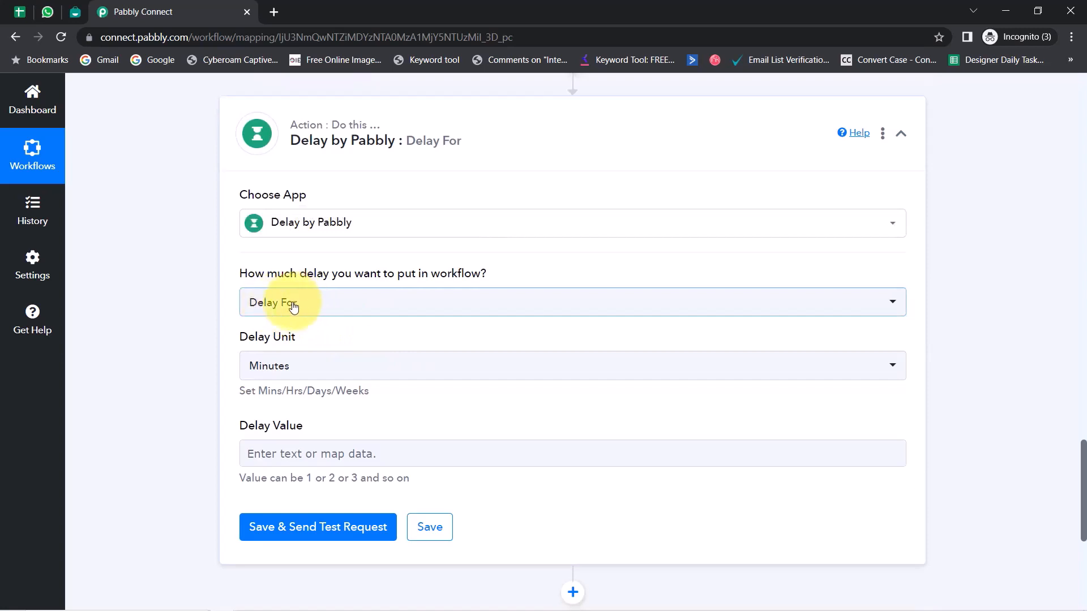
{"action": "left_click_drag", "start_coordinate": [255, 274], "coordinate": [477, 268]}
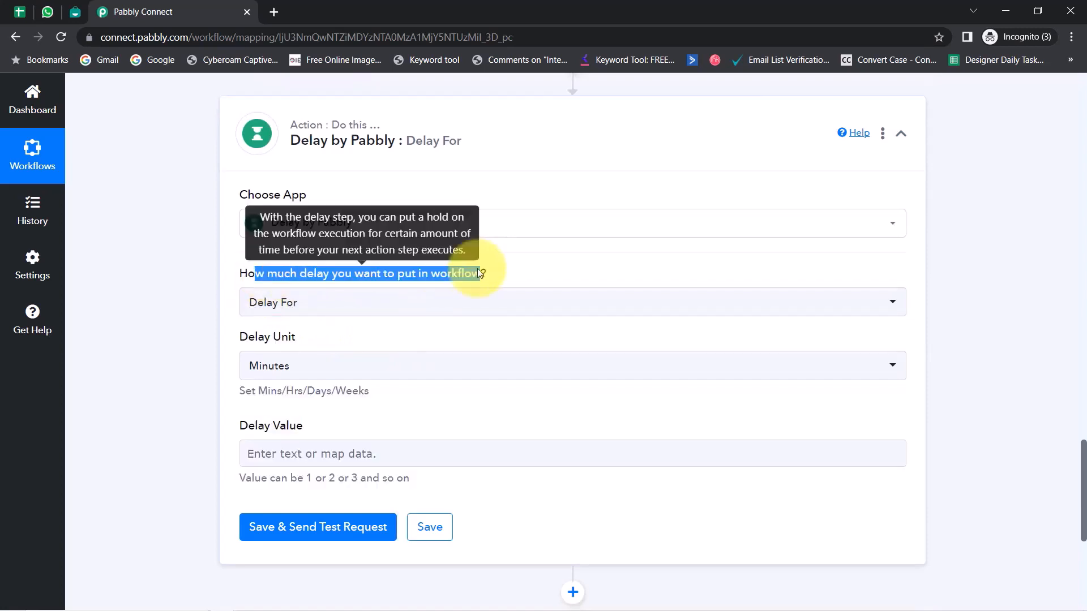
{"action": "left_click", "coordinate": [289, 301]}
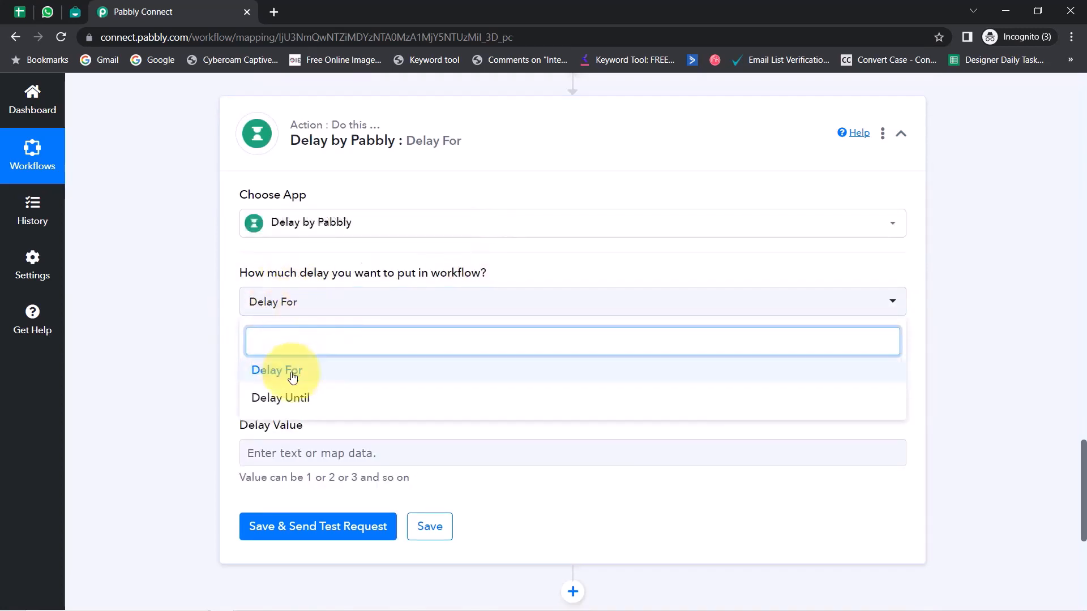
{"action": "left_click", "coordinate": [309, 396]}
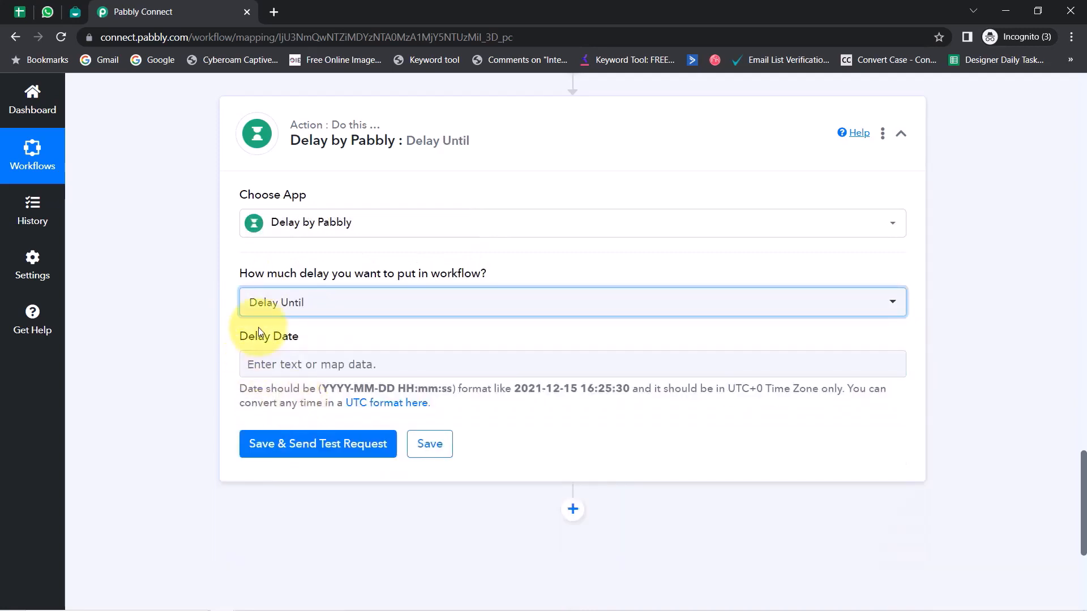
Step: Map Delay Date to the Date/Time Formatter's Result value
{"action": "left_click_drag", "start_coordinate": [249, 336], "coordinate": [338, 341]}
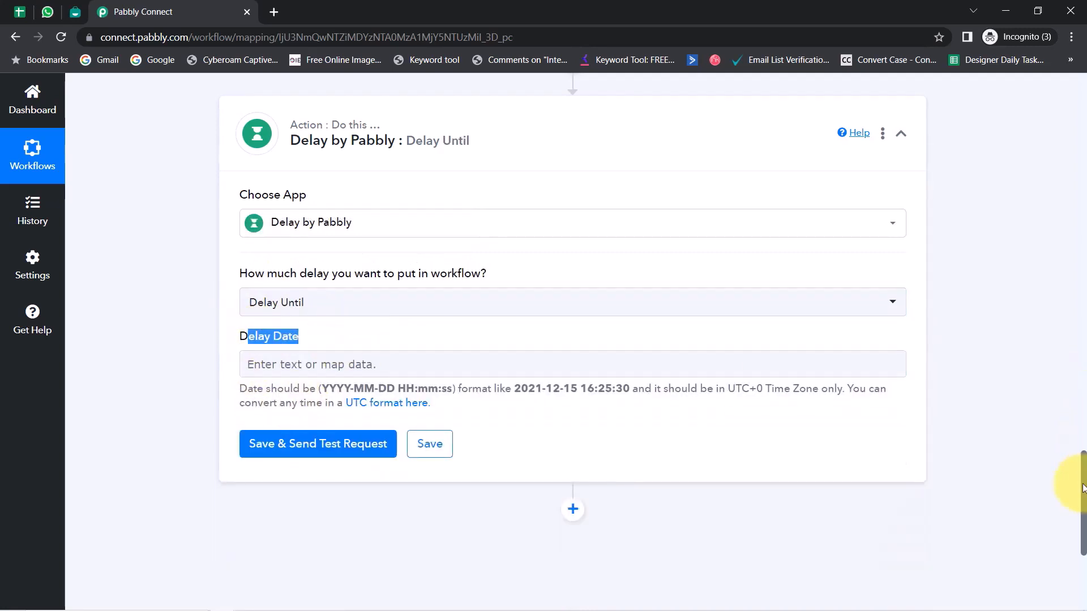
{"action": "left_click_drag", "start_coordinate": [1082, 488], "coordinate": [1043, 417]}
{"action": "left_click_drag", "start_coordinate": [703, 286], "coordinate": [562, 287]}
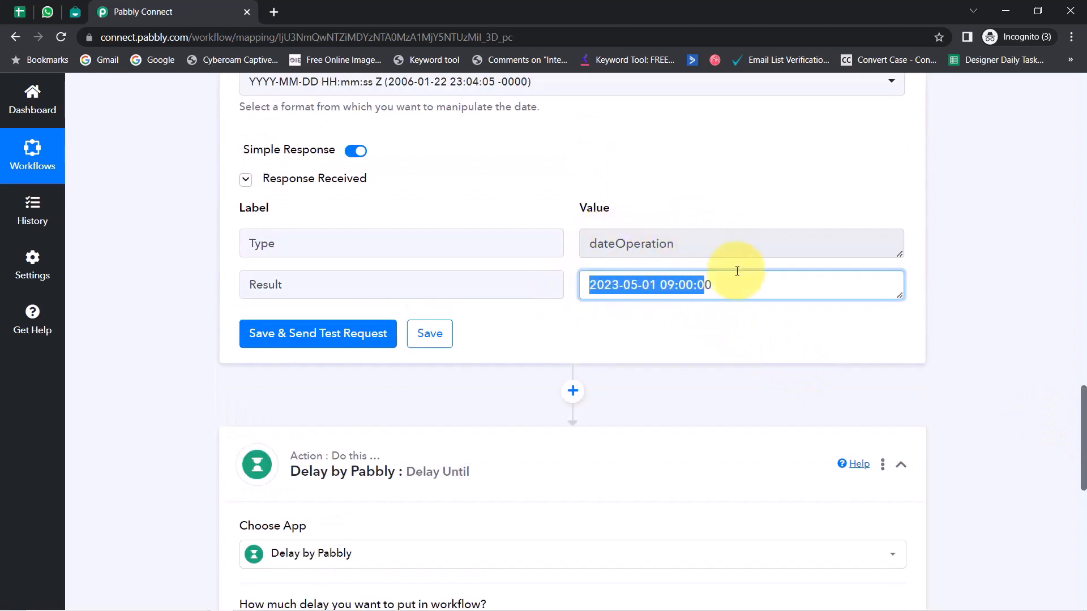
{"action": "left_click_drag", "start_coordinate": [1082, 418], "coordinate": [1070, 521]}
{"action": "left_click", "coordinate": [311, 165]}
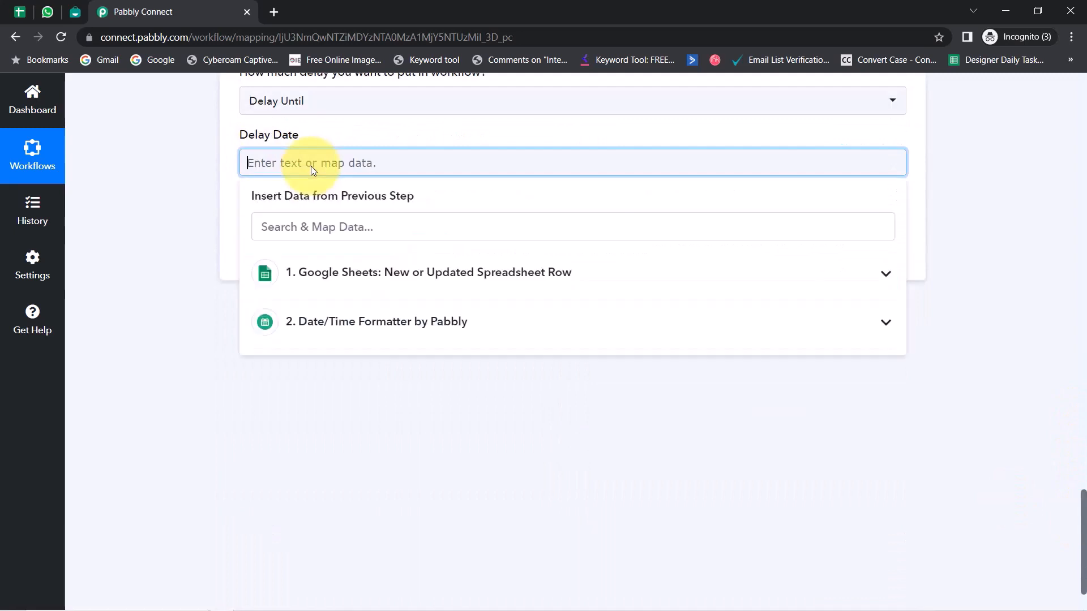
{"action": "left_click", "coordinate": [365, 328]}
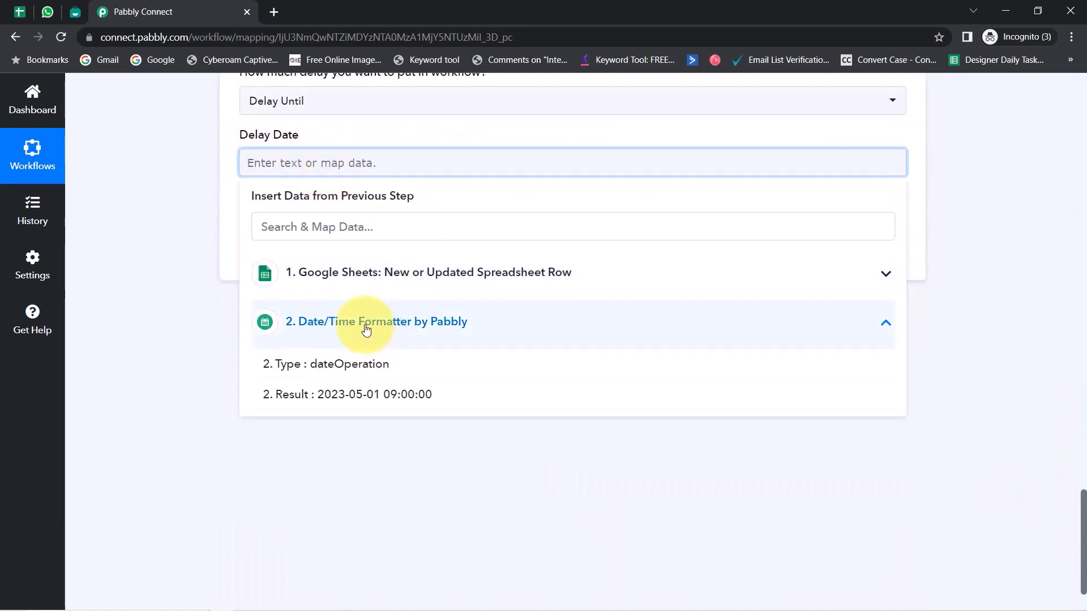
{"action": "left_click", "coordinate": [349, 393]}
{"action": "left_click", "coordinate": [202, 275]}
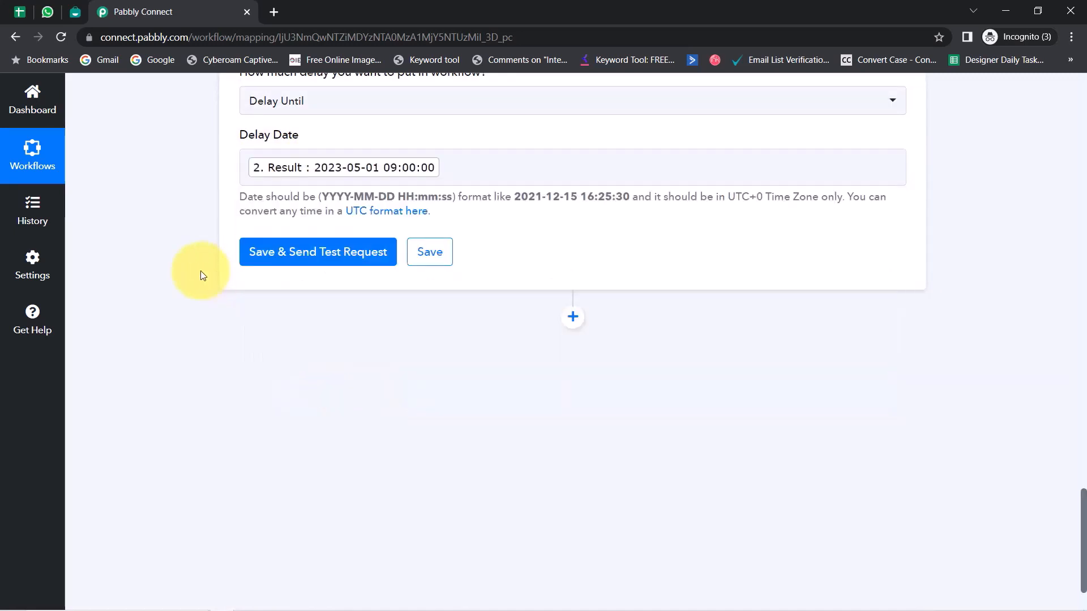
{"action": "scroll", "coordinate": [557, 288], "scroll_direction": "up", "scroll_amount": 2}
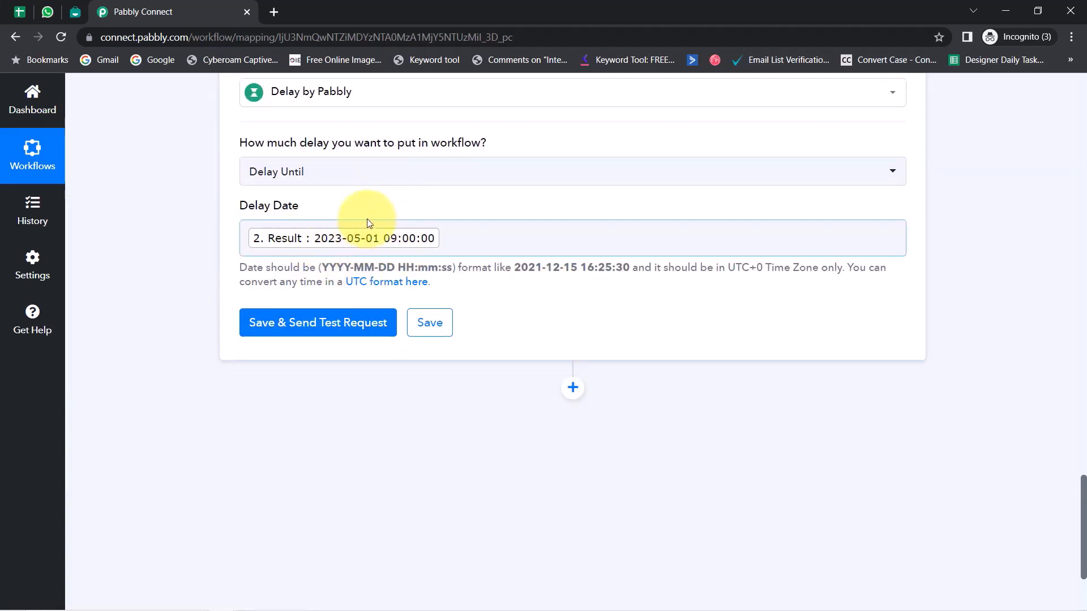
{"action": "left_click", "coordinate": [314, 333]}
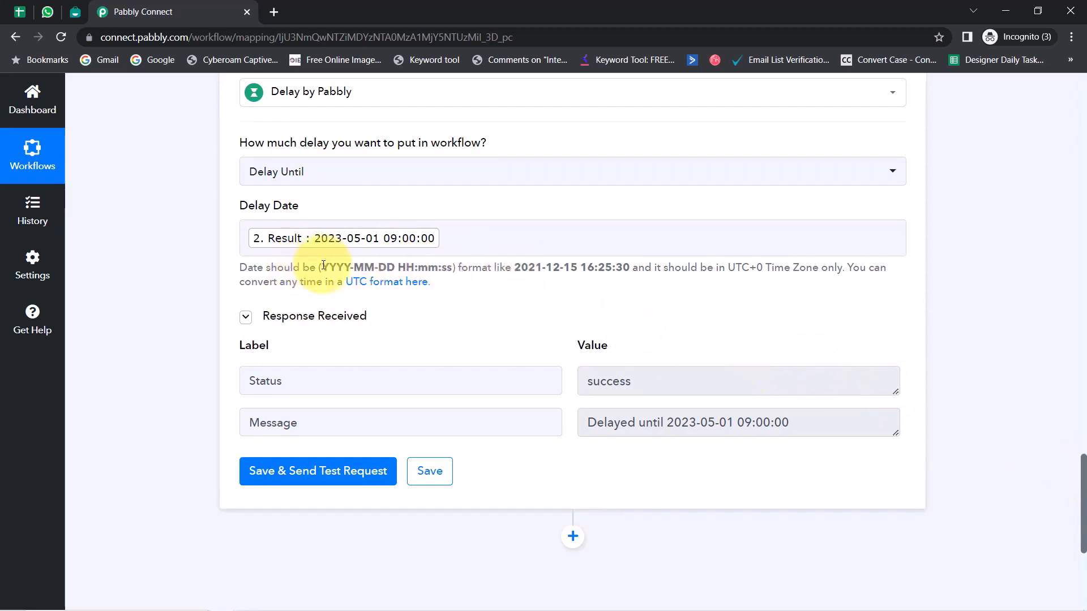
{"action": "left_click_drag", "start_coordinate": [323, 267], "coordinate": [389, 266]}
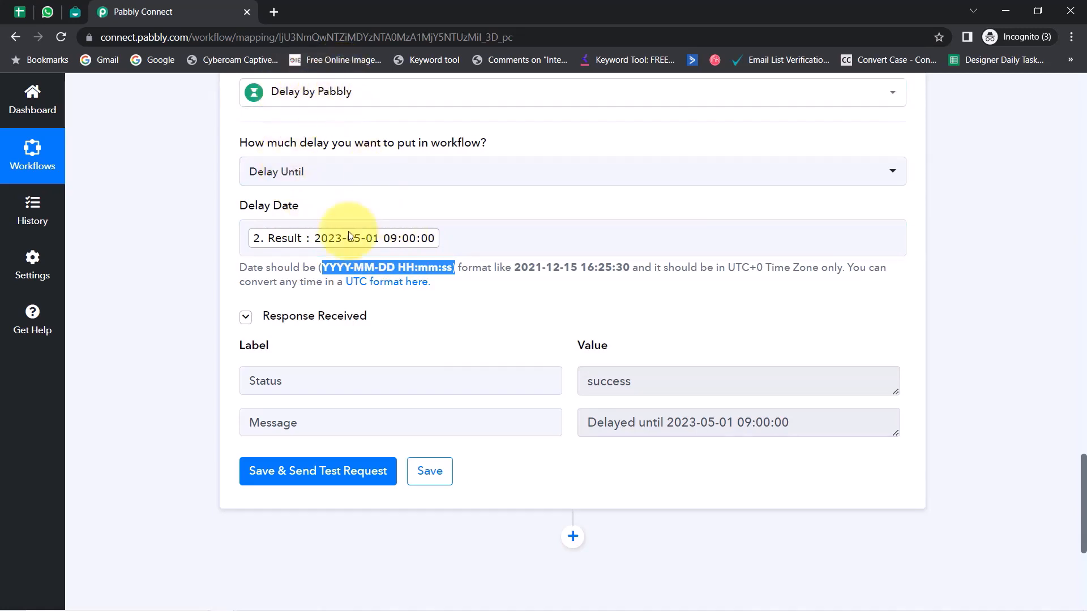
{"action": "left_click", "coordinate": [169, 306]}
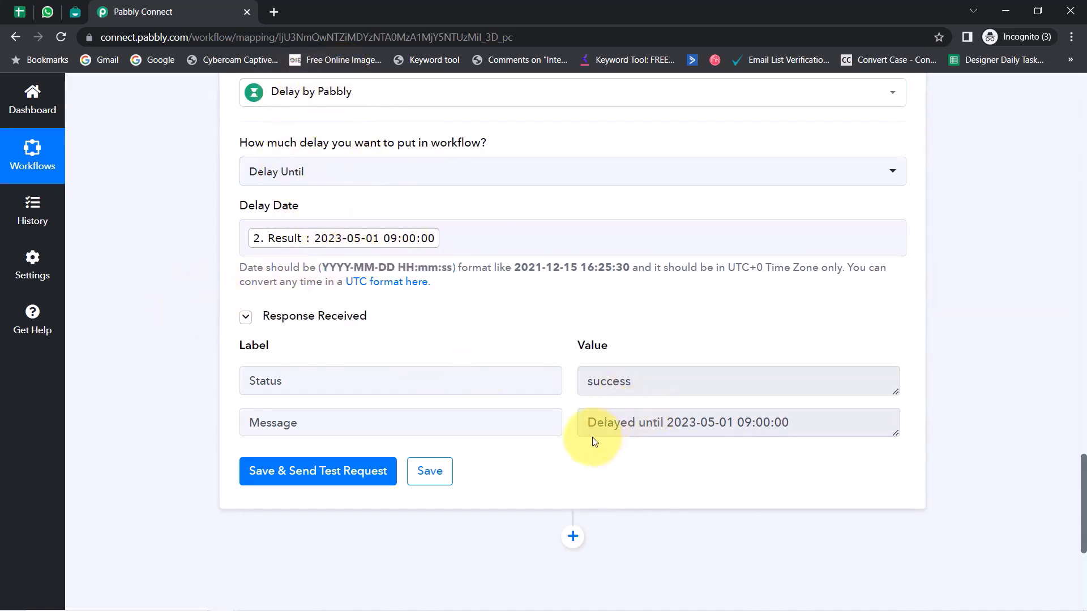
{"action": "left_click_drag", "start_coordinate": [596, 425], "coordinate": [782, 422]}
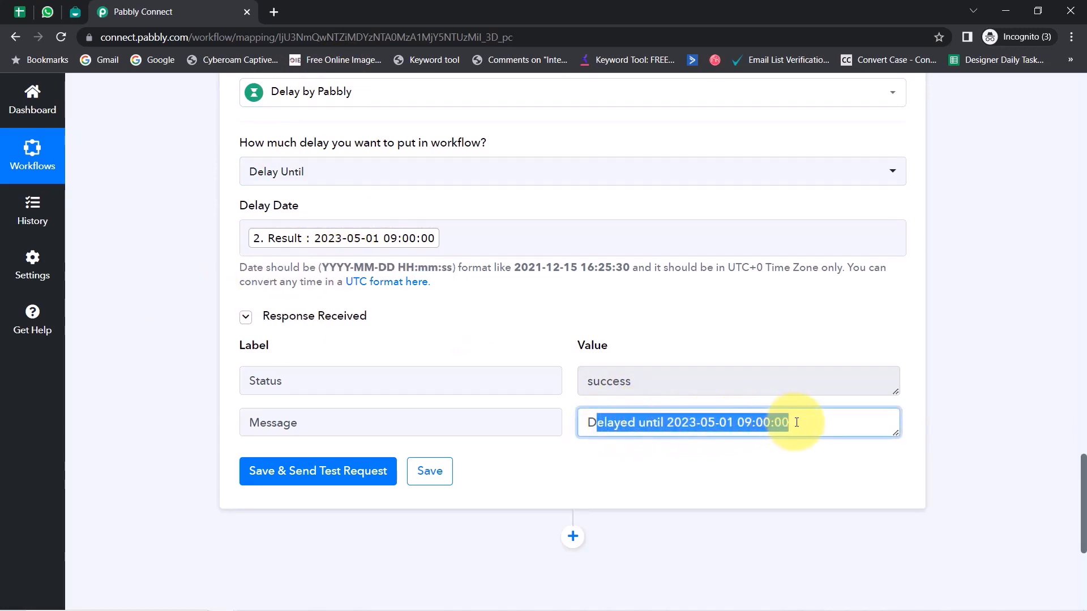
{"action": "left_click", "coordinate": [796, 423]}
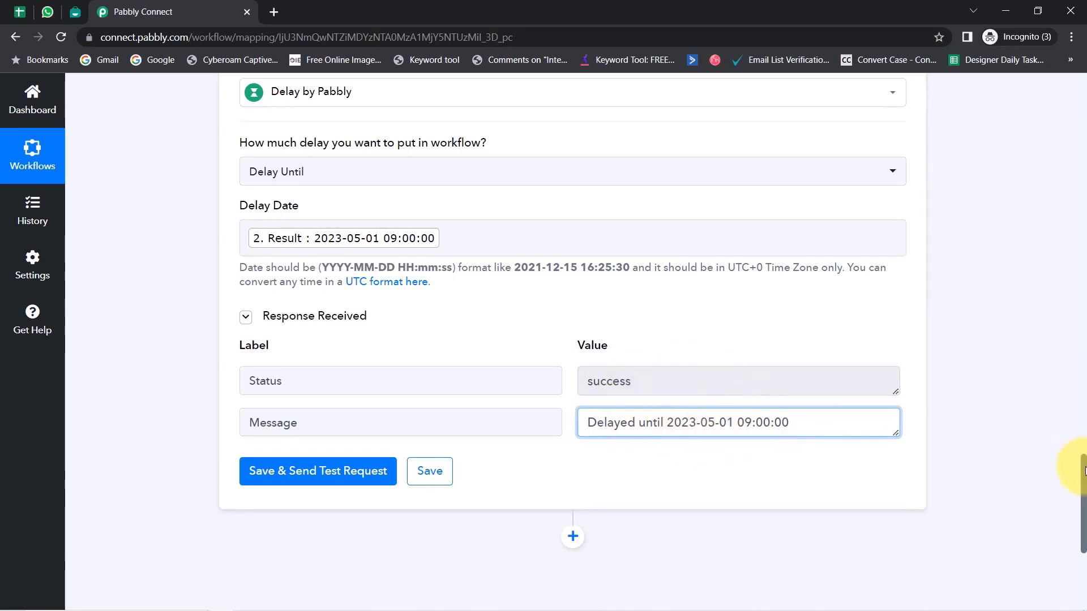
{"action": "left_click_drag", "start_coordinate": [1084, 470], "coordinate": [1078, 521]}
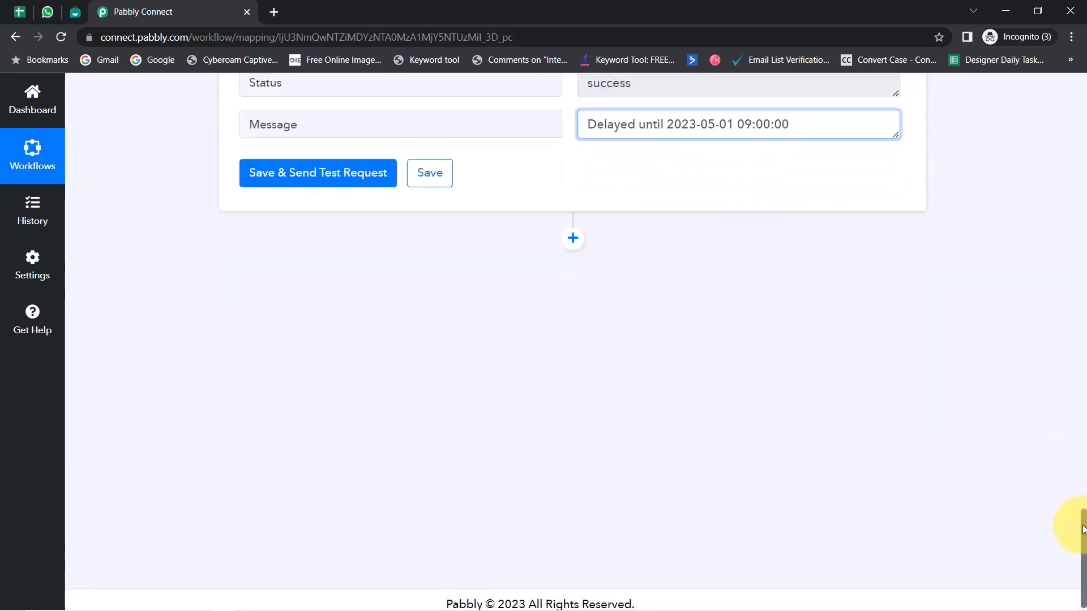
Step: Add an Interakt step set to Send WhatsApp Template Message and begin connecting the account
{"action": "left_click", "coordinate": [572, 229]}
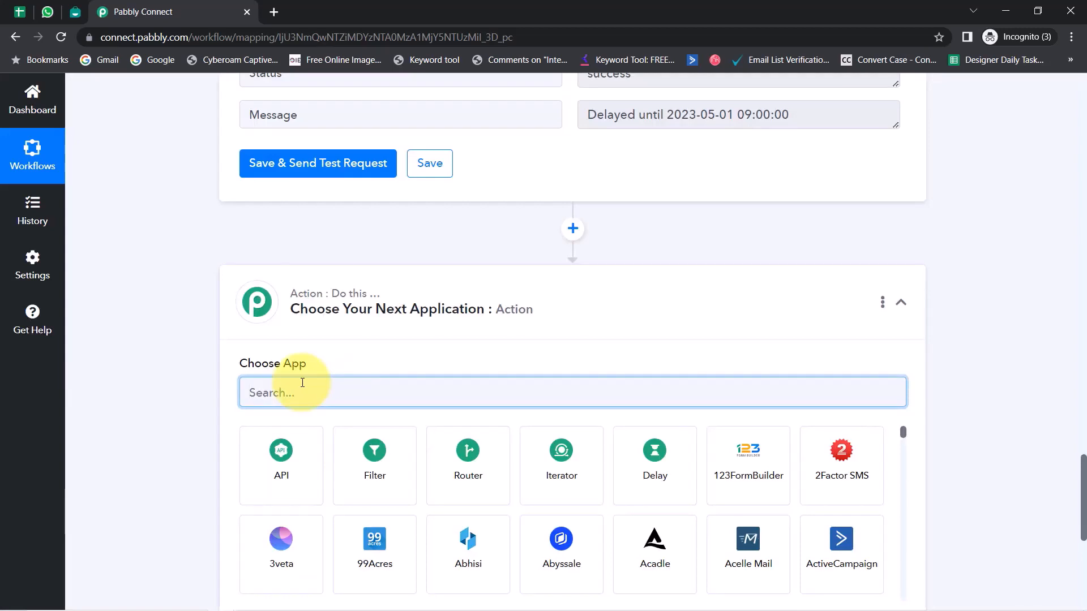
{"action": "type", "text": "int"}
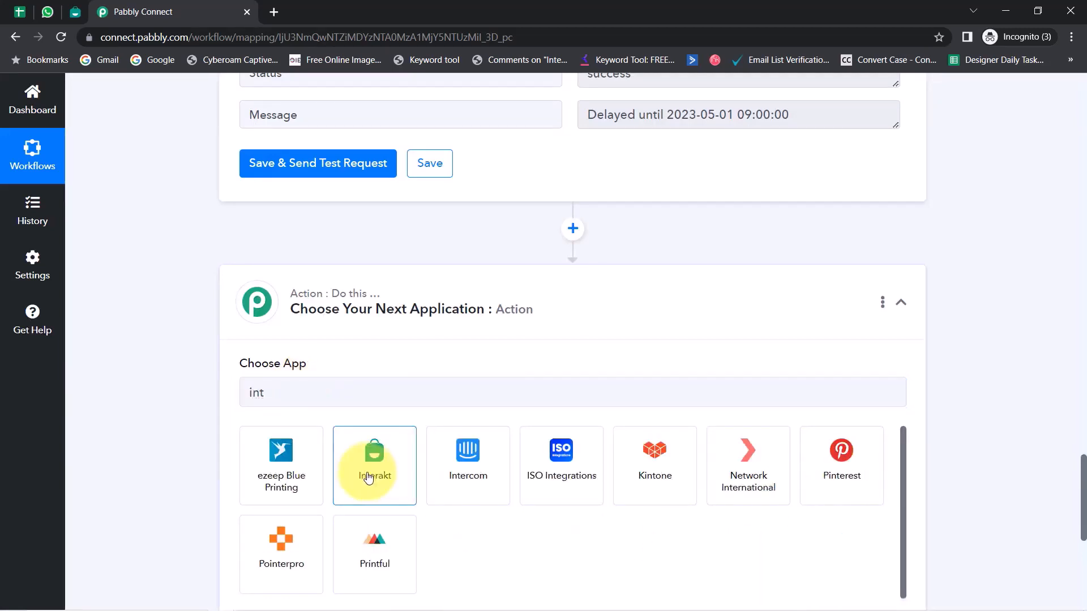
{"action": "left_click", "coordinate": [377, 456]}
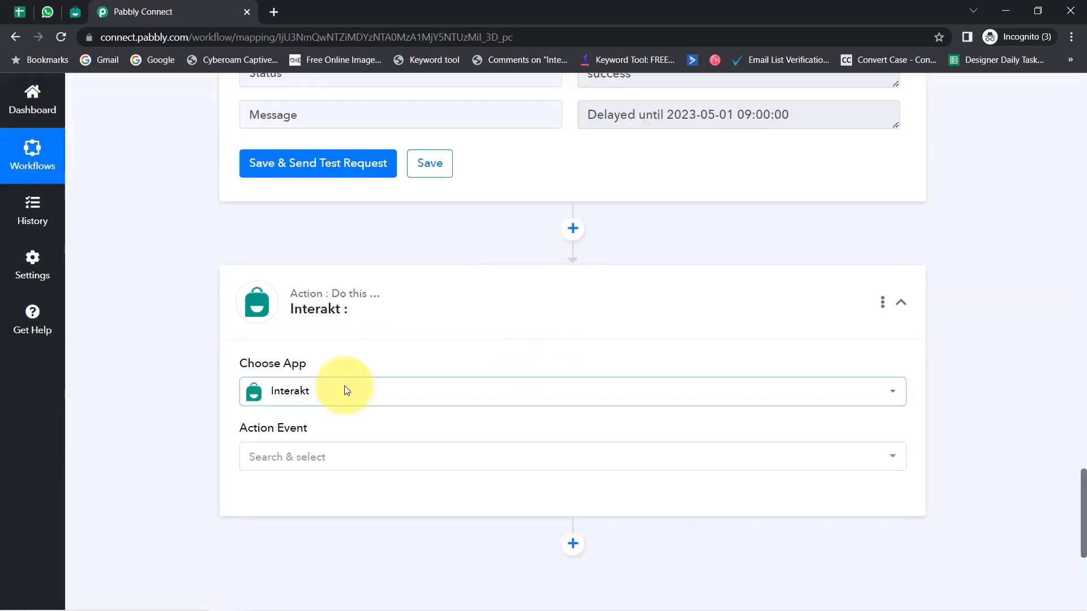
{"action": "scroll", "coordinate": [266, 396], "scroll_direction": "down", "scroll_amount": 3}
{"action": "left_click", "coordinate": [251, 315]}
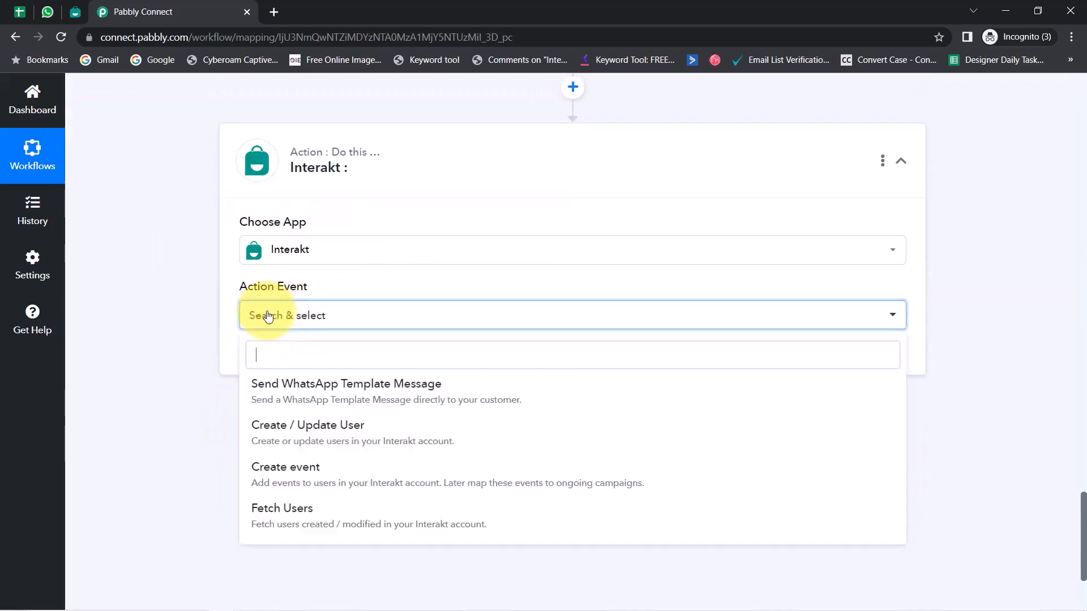
{"action": "left_click", "coordinate": [288, 399]}
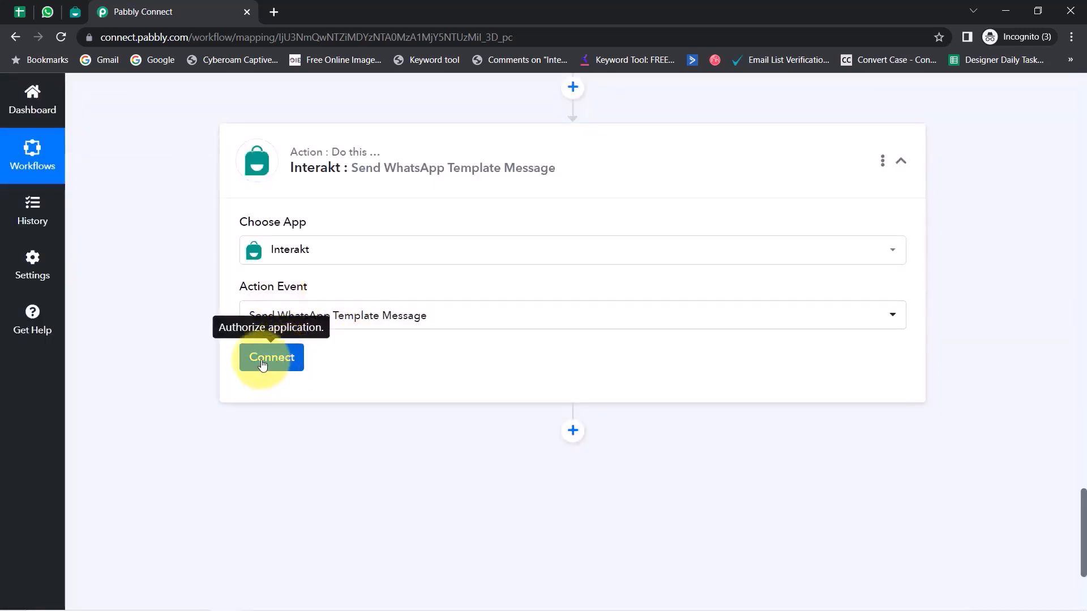
{"action": "left_click", "coordinate": [262, 363]}
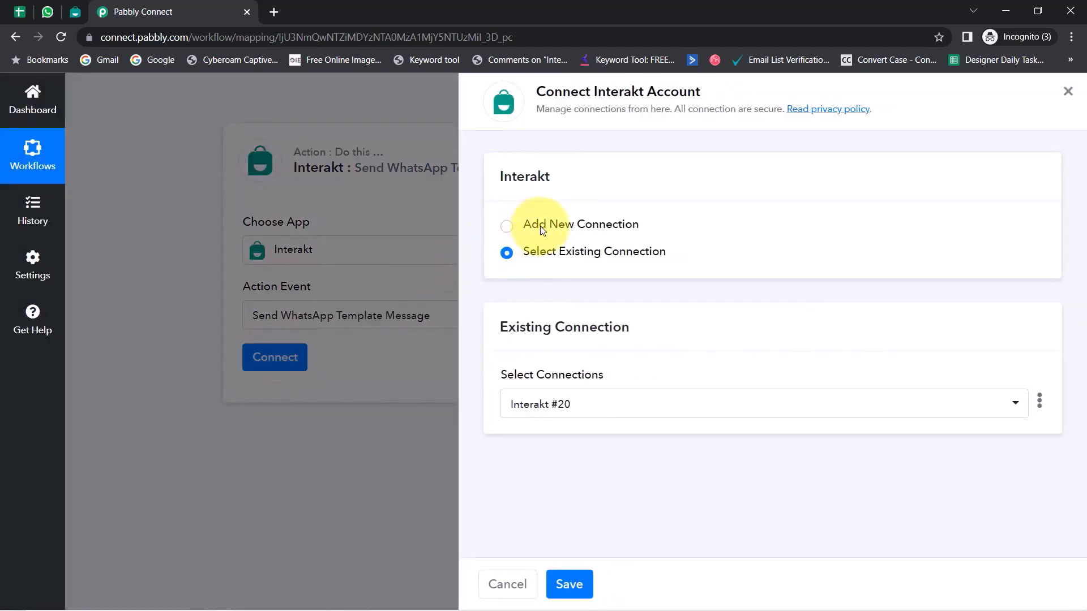
Step: Authorise a new Interakt connection by pasting the Secret Key from Interakt Developer Settings
{"action": "left_click", "coordinate": [542, 229]}
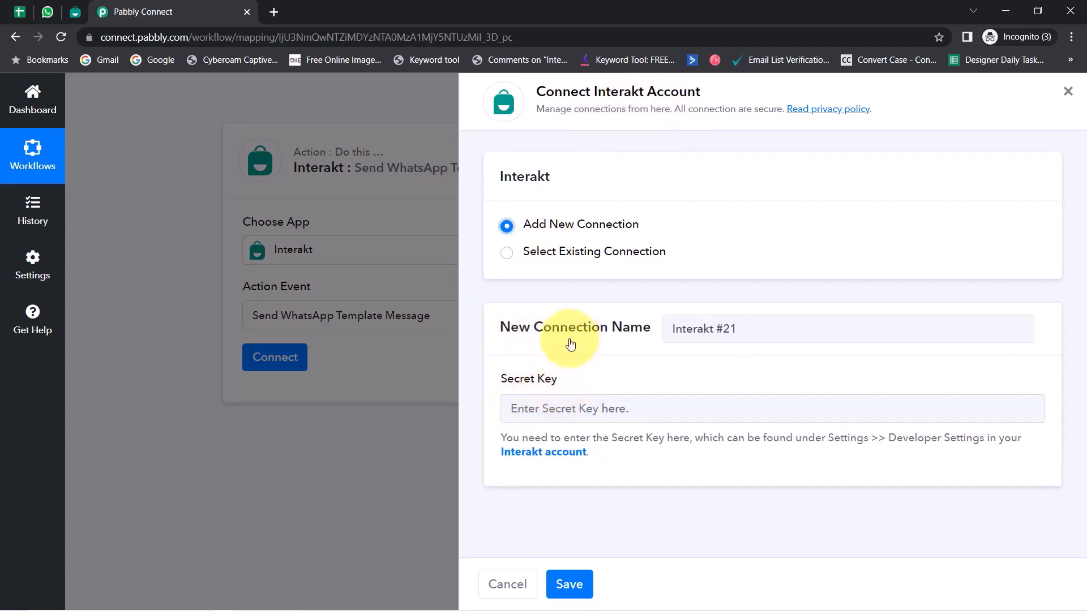
{"action": "right_click", "coordinate": [542, 448]}
{"action": "left_click", "coordinate": [562, 453]}
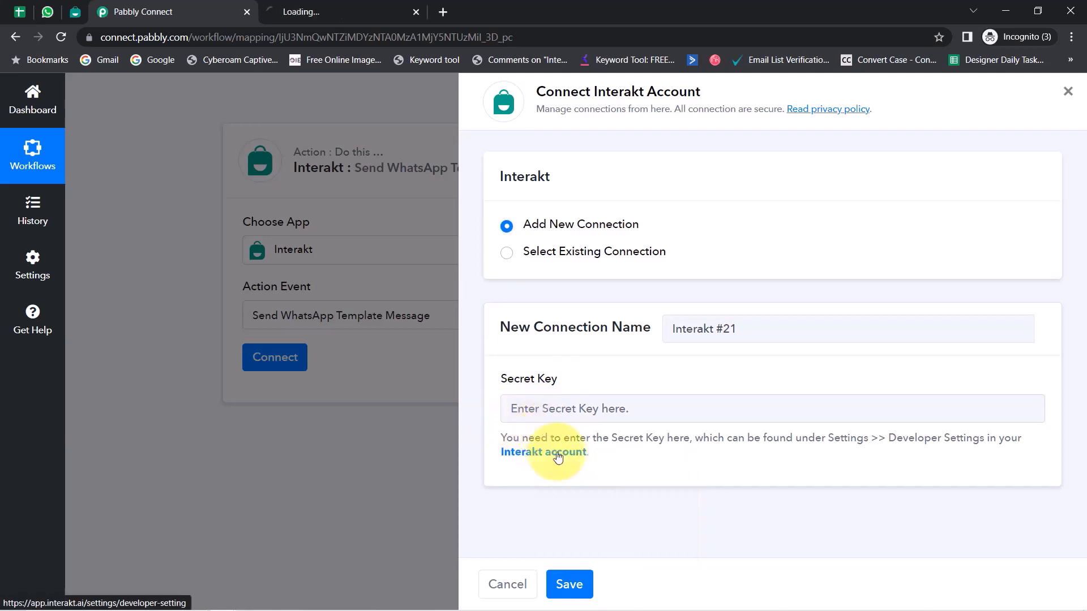
{"action": "left_click", "coordinate": [350, 6]}
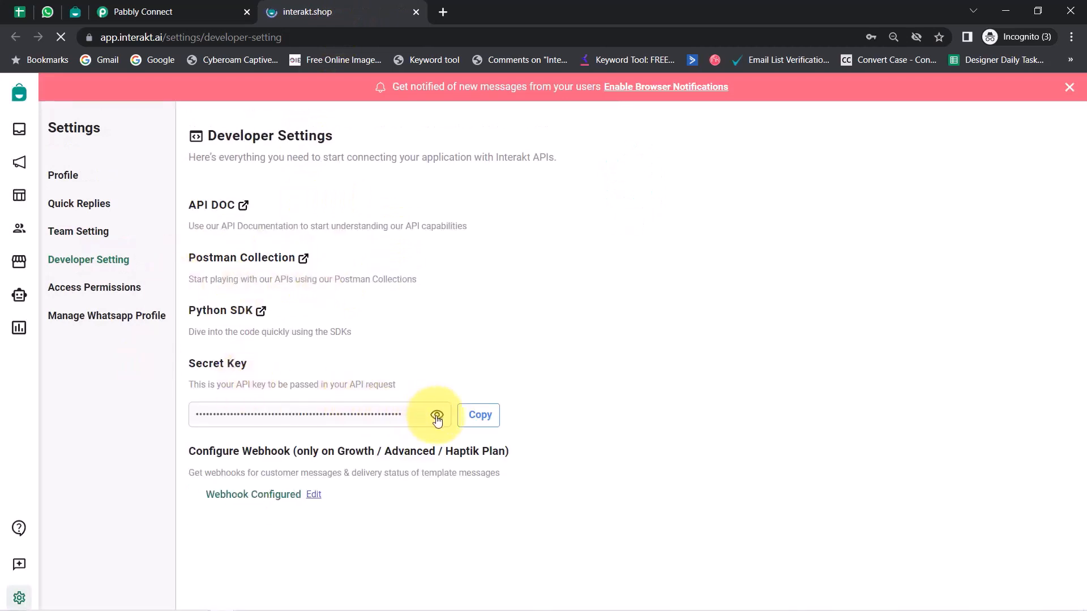
{"action": "left_click", "coordinate": [480, 414]}
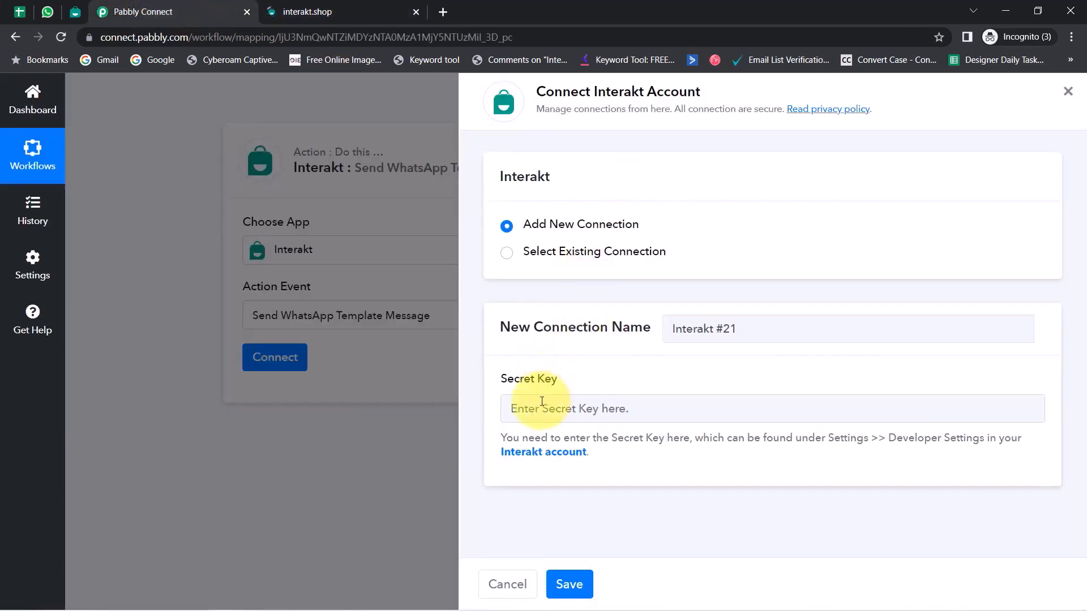
{"action": "left_click", "coordinate": [538, 409]}
{"action": "key", "text": "ctrl+v"}
{"action": "left_click", "coordinate": [569, 584]}
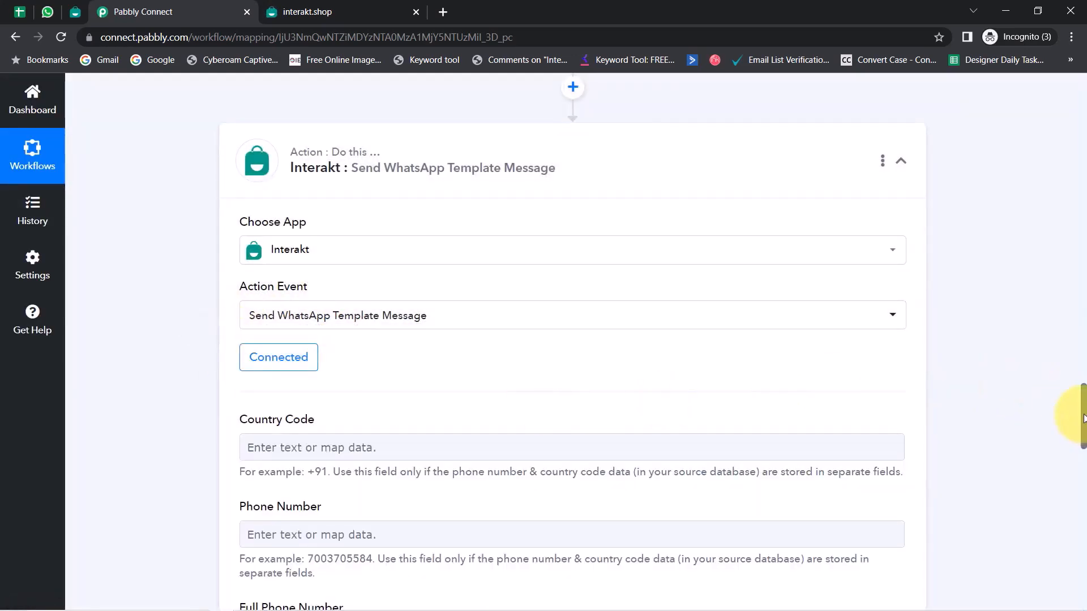
{"action": "left_click_drag", "start_coordinate": [1084, 419], "coordinate": [1083, 450]}
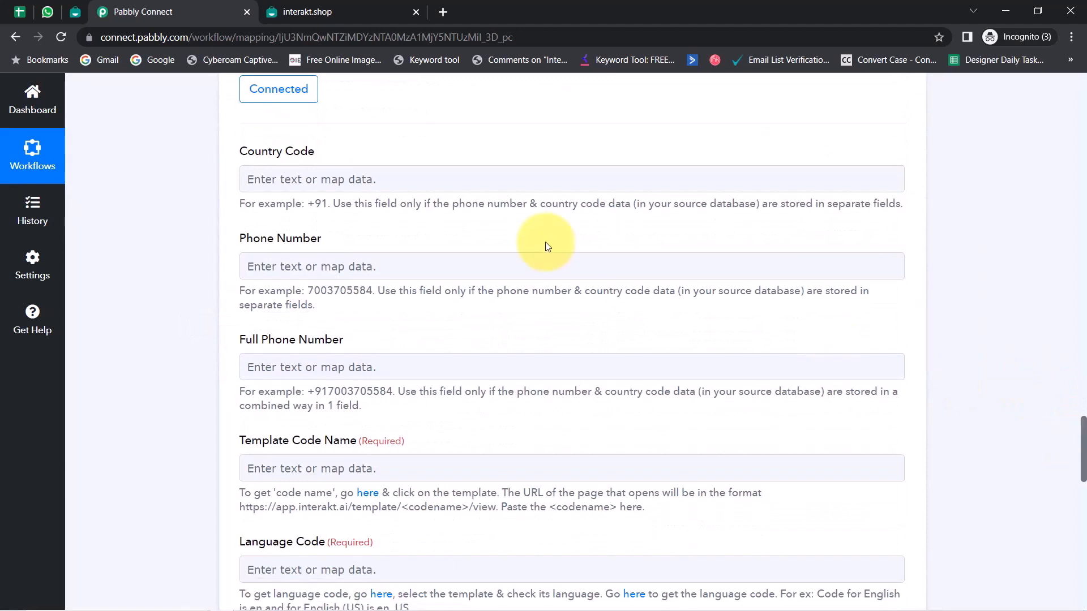
{"action": "left_click_drag", "start_coordinate": [253, 156], "coordinate": [346, 151]}
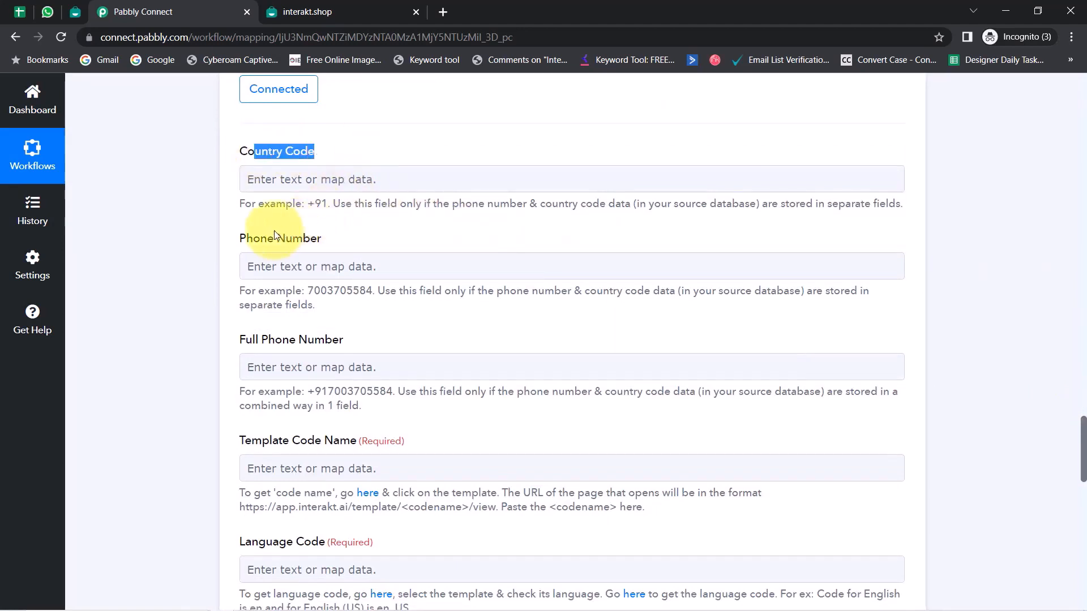
{"action": "left_click_drag", "start_coordinate": [266, 239], "coordinate": [334, 237]}
{"action": "left_click_drag", "start_coordinate": [245, 340], "coordinate": [314, 346]}
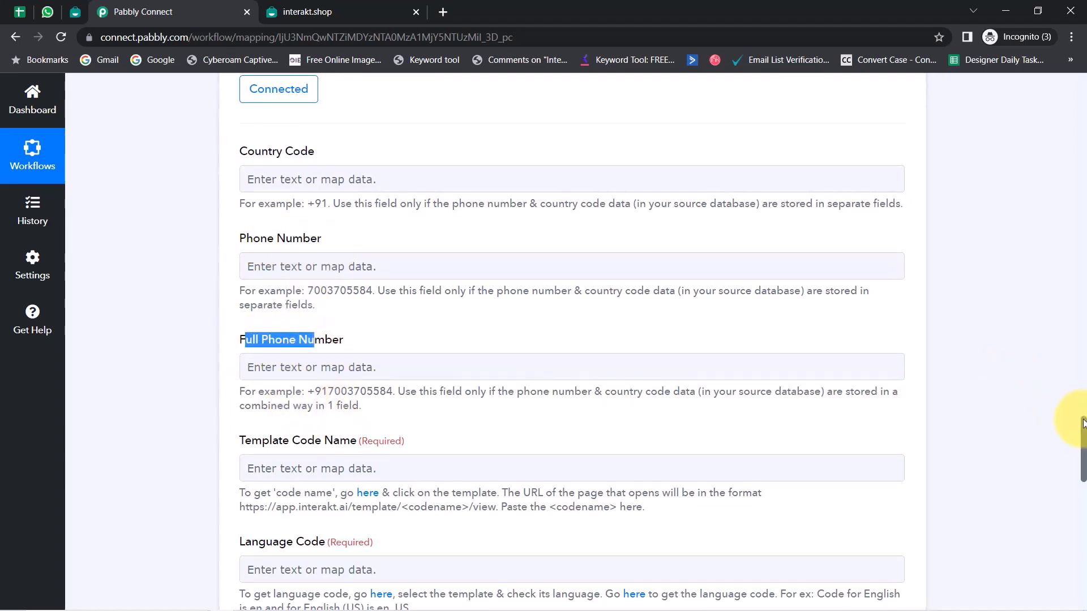
{"action": "mouse_move", "coordinate": [1082, 423]}
{"action": "left_mouse_down"}
{"action": "mouse_move", "coordinate": [1081, 388]}
{"action": "mouse_move", "coordinate": [1081, 437]}
{"action": "mouse_move", "coordinate": [1081, 418]}
{"action": "left_mouse_up"}
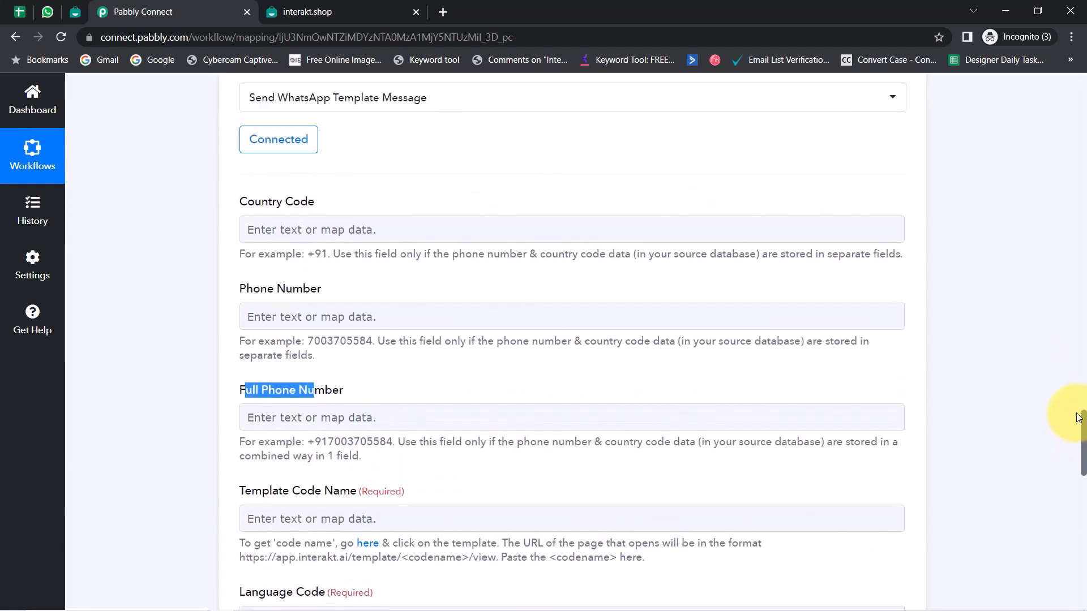
{"action": "left_click_drag", "start_coordinate": [246, 289], "coordinate": [334, 289]}
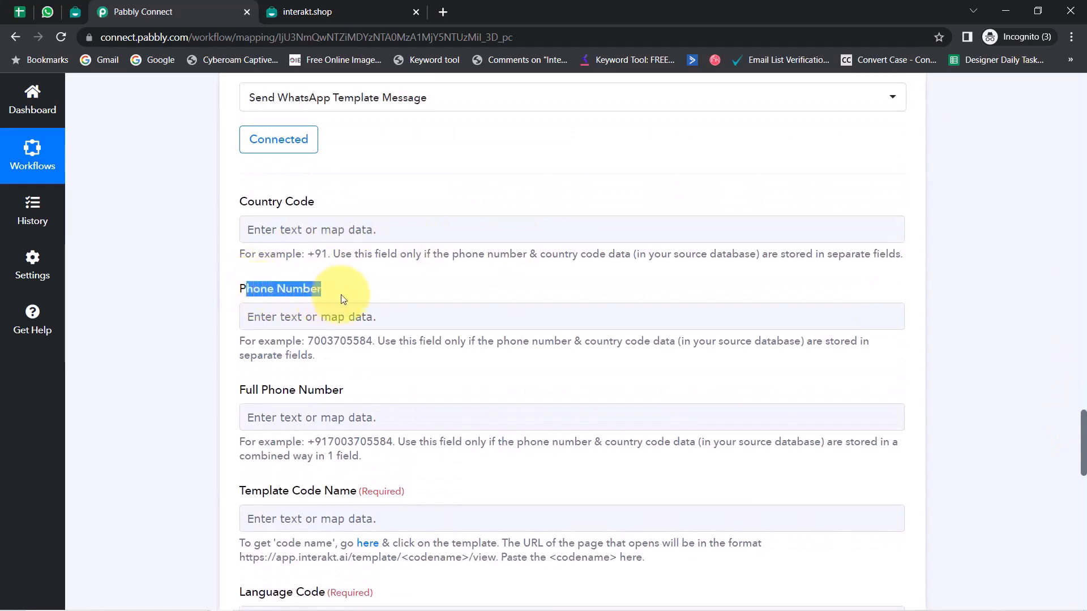
{"action": "left_click_drag", "start_coordinate": [245, 390], "coordinate": [343, 392]}
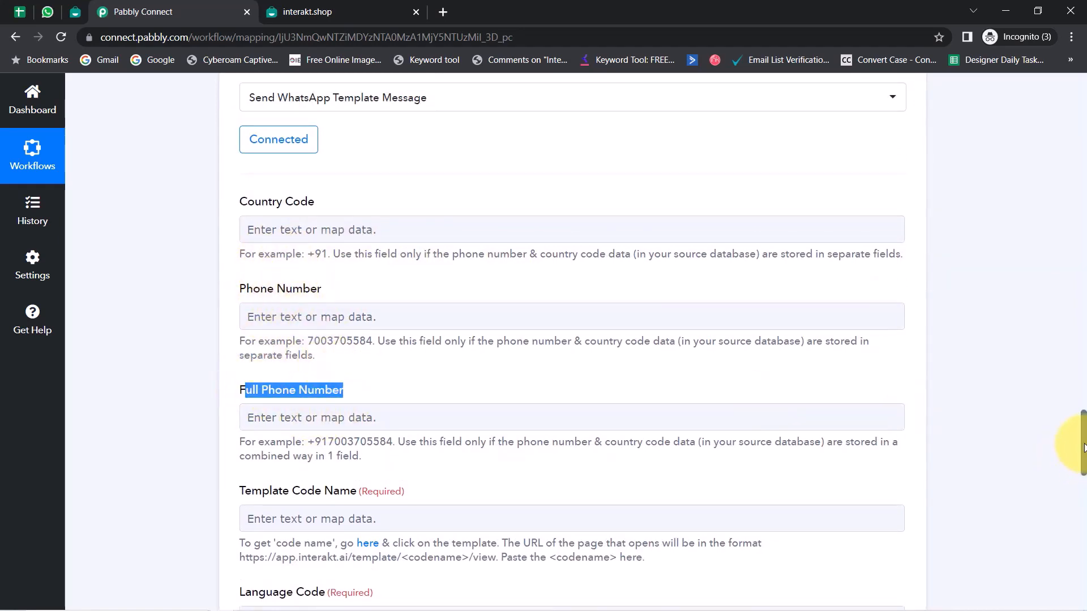
{"action": "left_click_drag", "start_coordinate": [1082, 447], "coordinate": [1046, 556]}
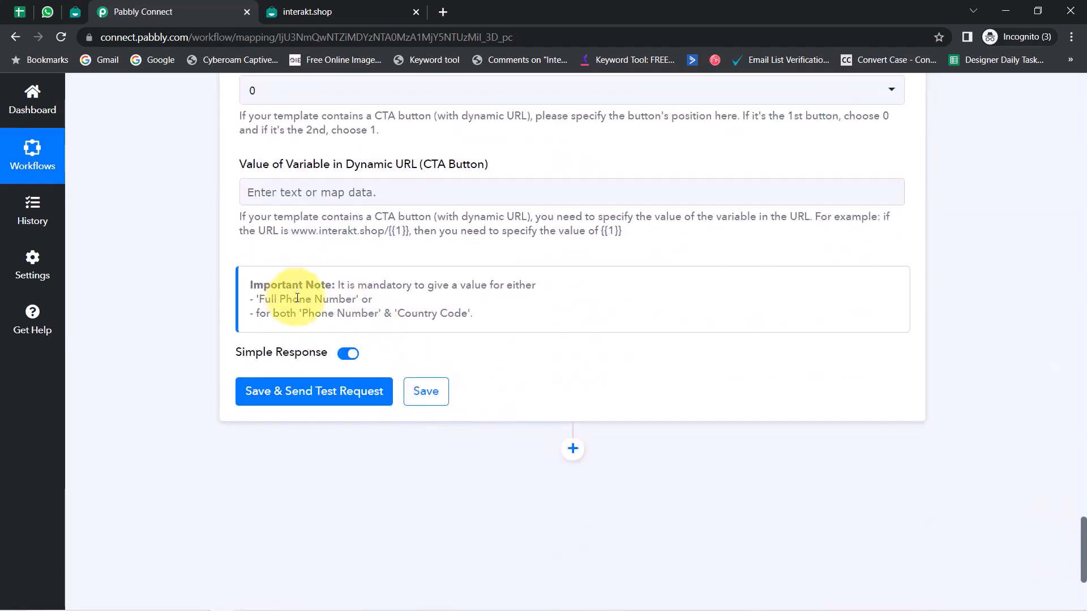
{"action": "left_click_drag", "start_coordinate": [347, 285], "coordinate": [553, 286]}
{"action": "left_click_drag", "start_coordinate": [267, 299], "coordinate": [368, 300]}
{"action": "left_click_drag", "start_coordinate": [290, 313], "coordinate": [473, 314]}
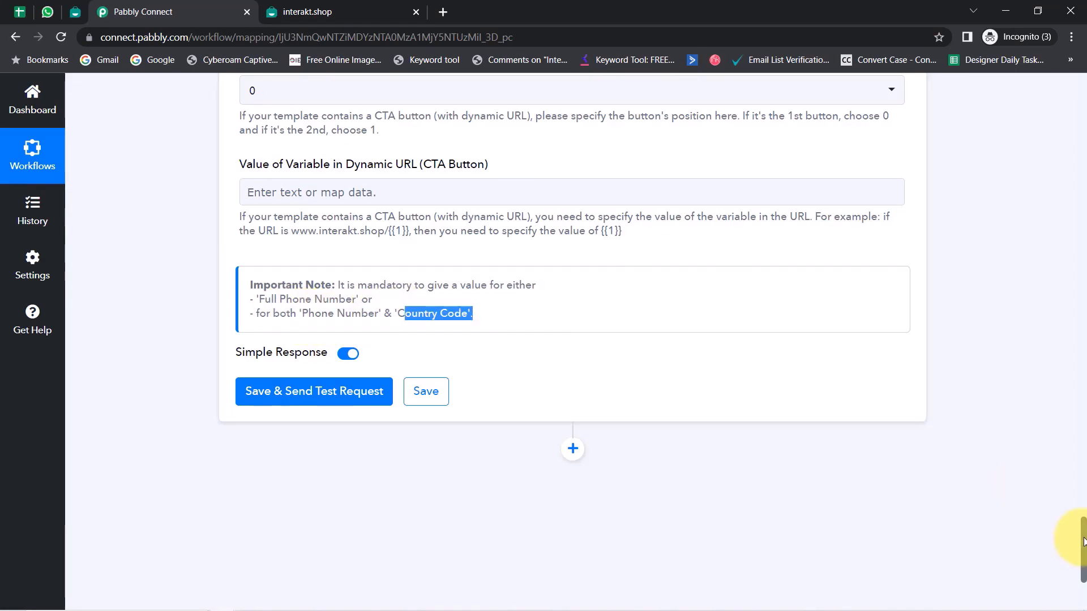
{"action": "left_click_drag", "start_coordinate": [1084, 542], "coordinate": [1043, 207]}
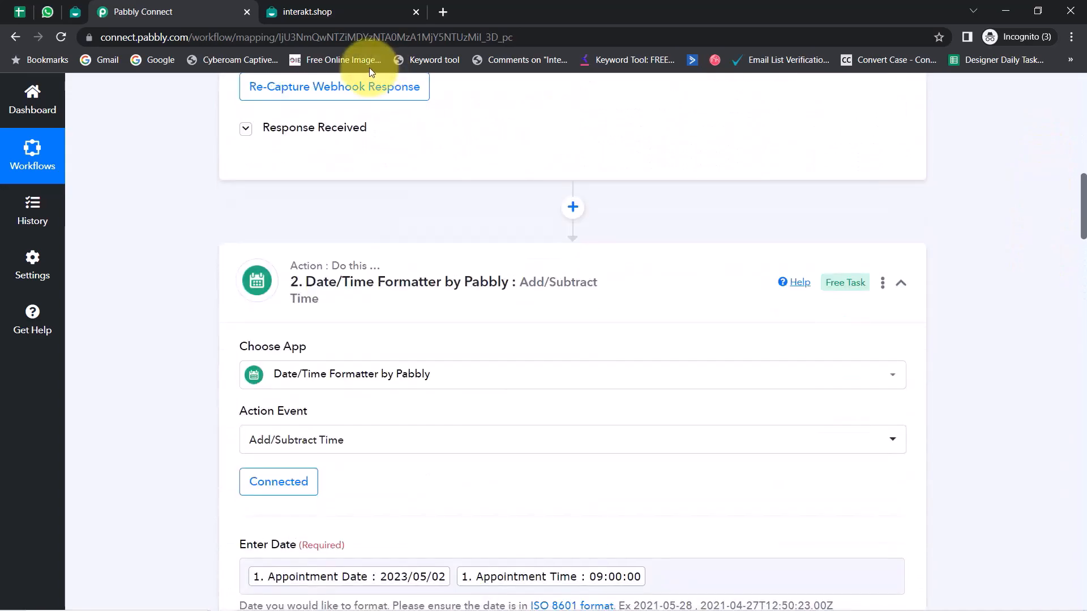
Step: Review the trigger's sample row to check the mobile number includes its country code
{"action": "left_click", "coordinate": [330, 130]}
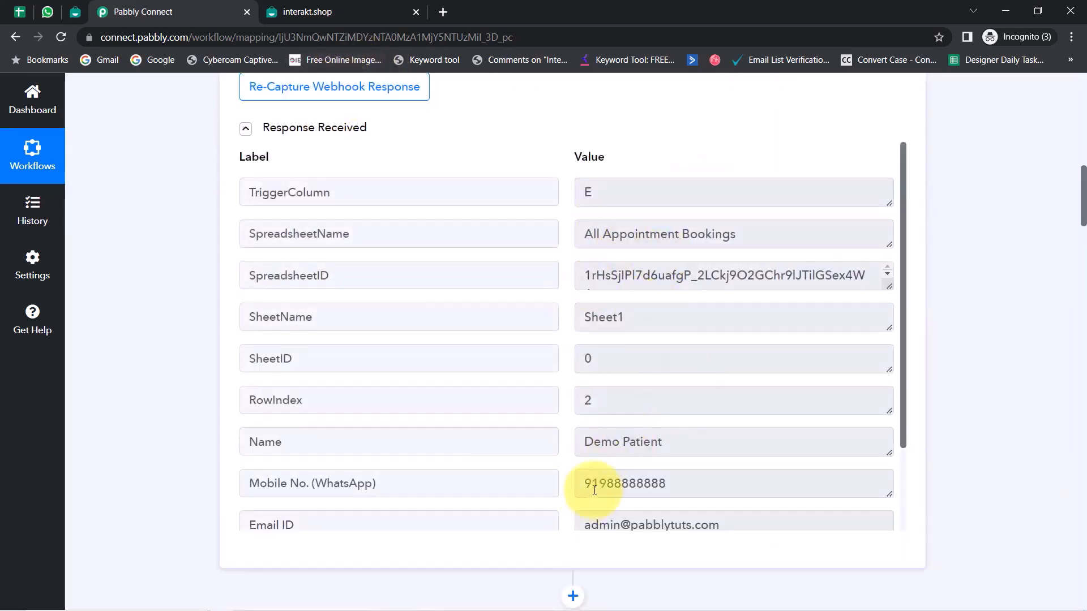
{"action": "left_click_drag", "start_coordinate": [584, 484], "coordinate": [598, 484]}
{"action": "left_click_drag", "start_coordinate": [670, 485], "coordinate": [598, 484]}
{"action": "left_click_drag", "start_coordinate": [1083, 178], "coordinate": [1029, 453]}
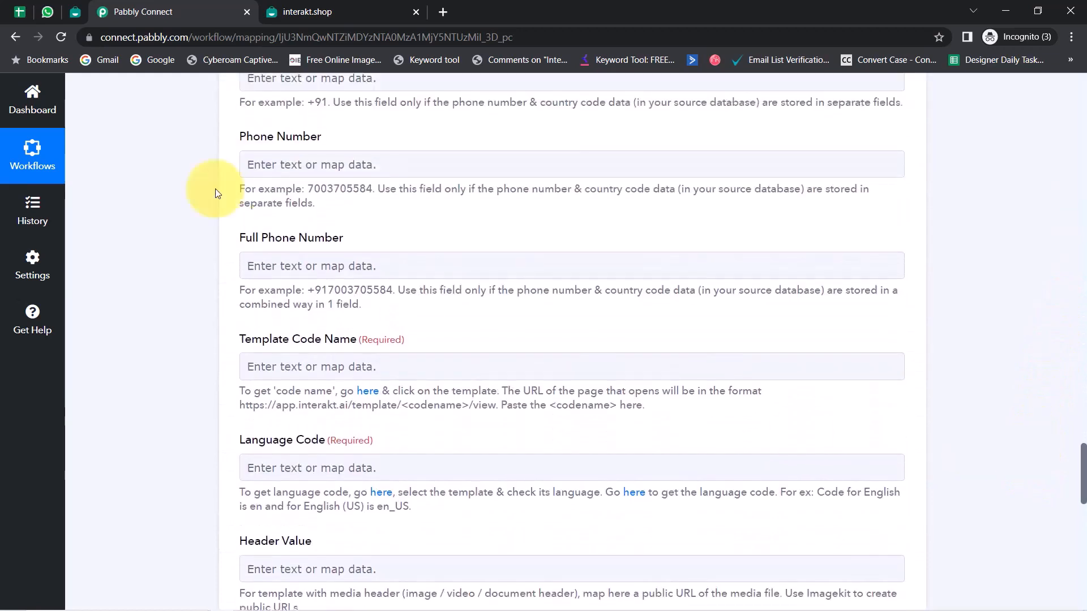
{"action": "left_click_drag", "start_coordinate": [252, 240], "coordinate": [306, 243]}
{"action": "left_click_drag", "start_coordinate": [1077, 468], "coordinate": [1077, 455]}
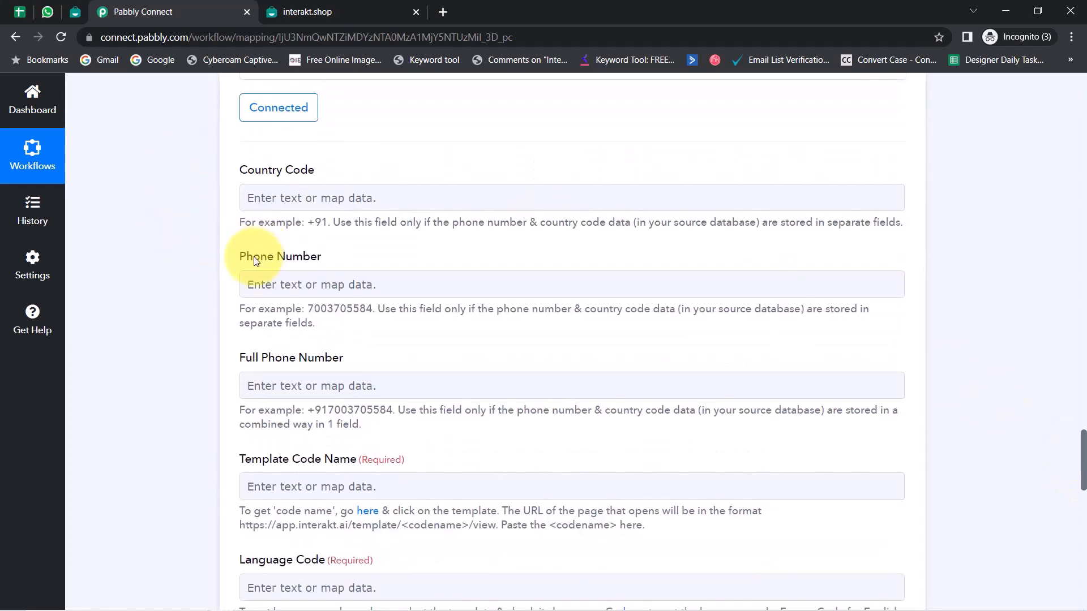
{"action": "left_click_drag", "start_coordinate": [254, 261], "coordinate": [305, 264]}
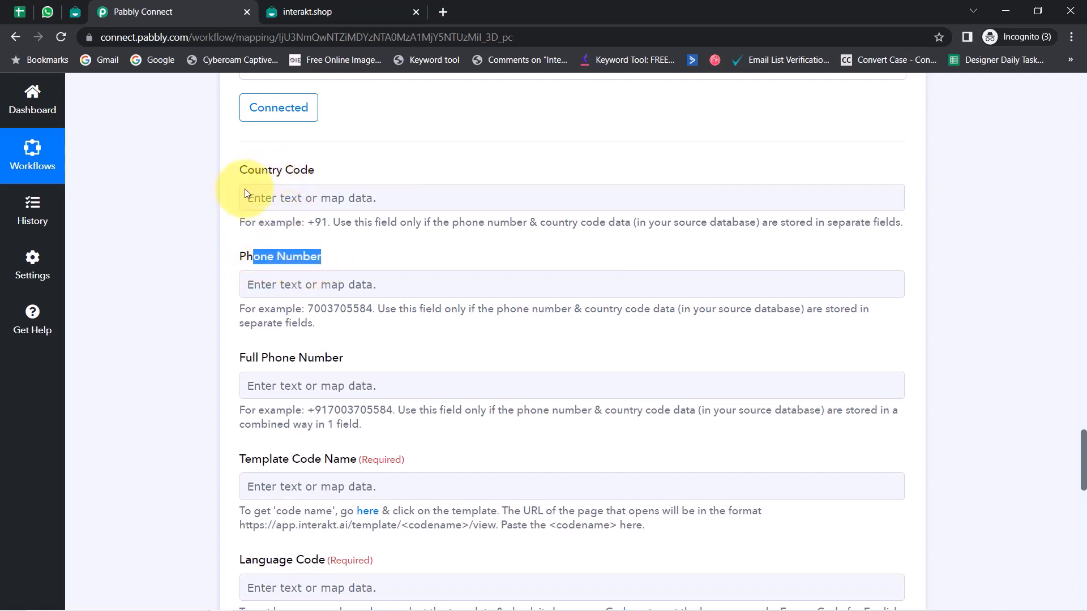
Step: Map the sheet's Mobile No. (WhatsApp) into Full Phone Number via an Insert Data search for '9'
{"action": "left_click", "coordinate": [270, 380]}
{"action": "left_click", "coordinate": [285, 450]}
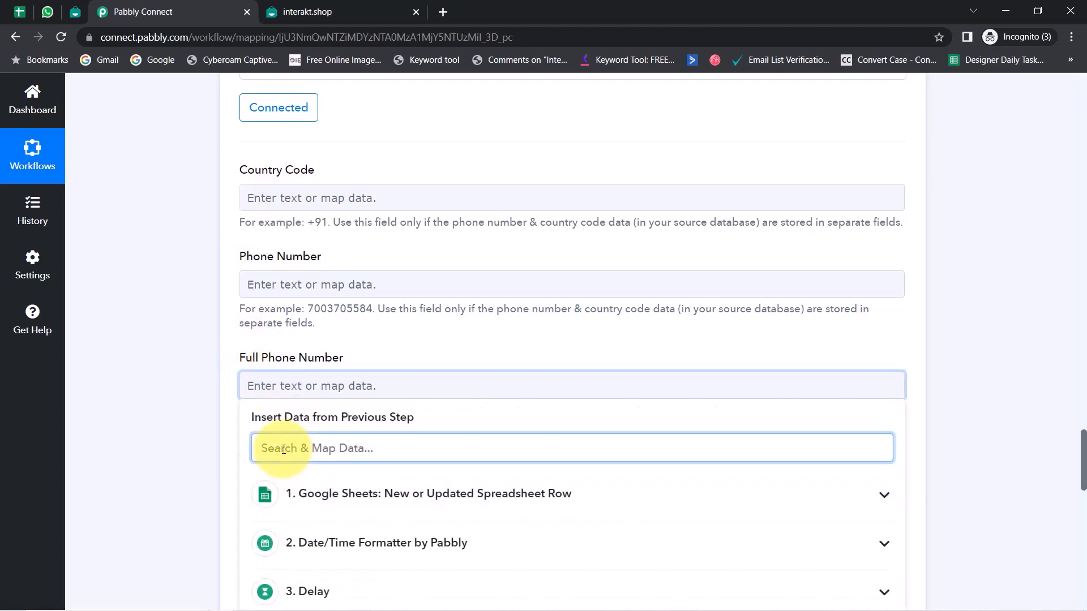
{"action": "type", "text": "9"}
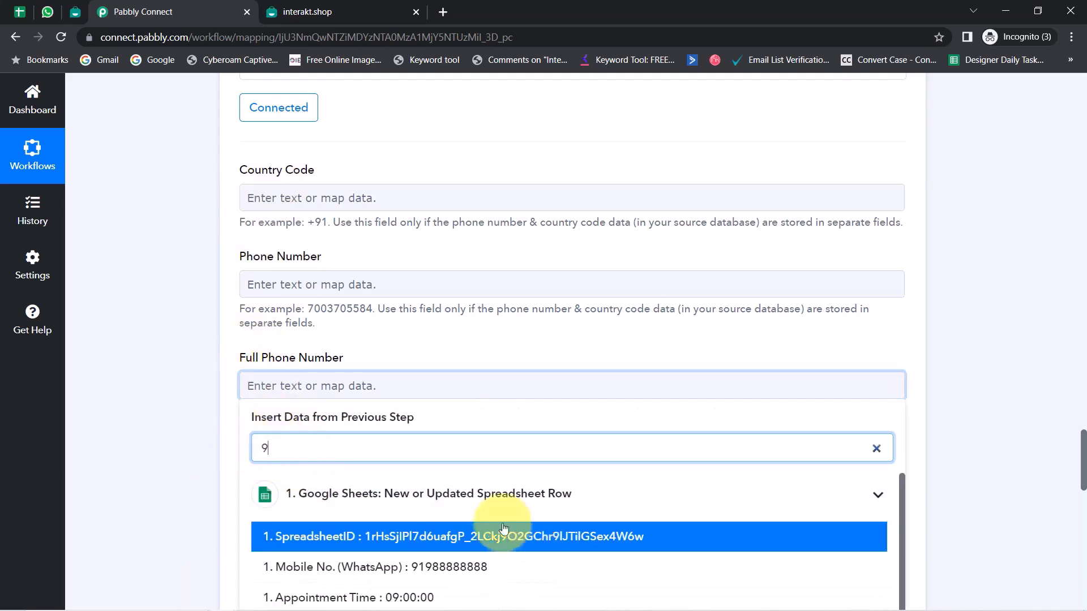
{"action": "left_click", "coordinate": [434, 571]}
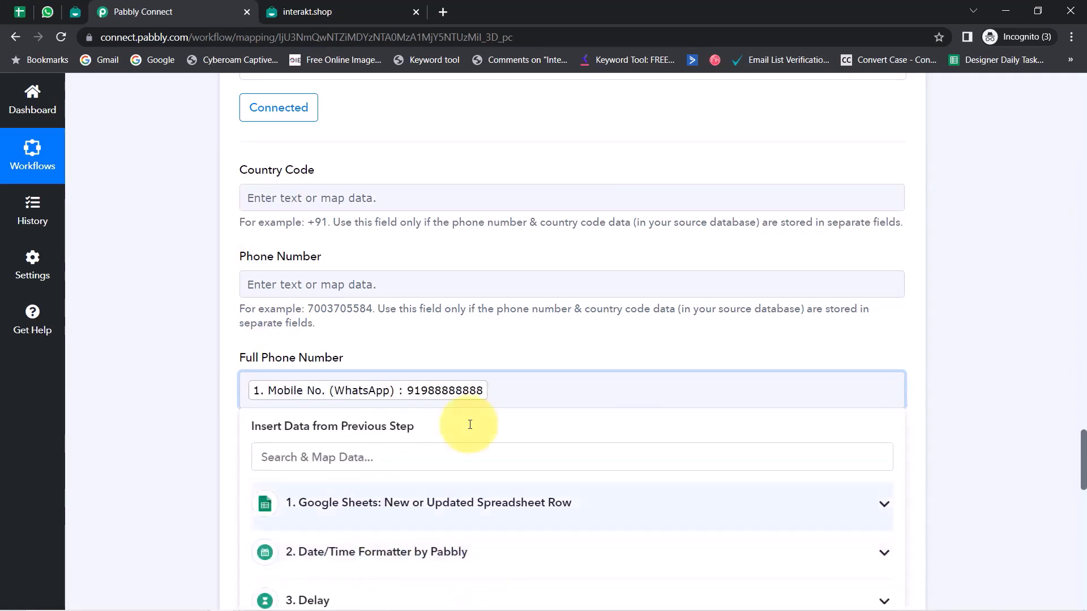
{"action": "left_click", "coordinate": [199, 367]}
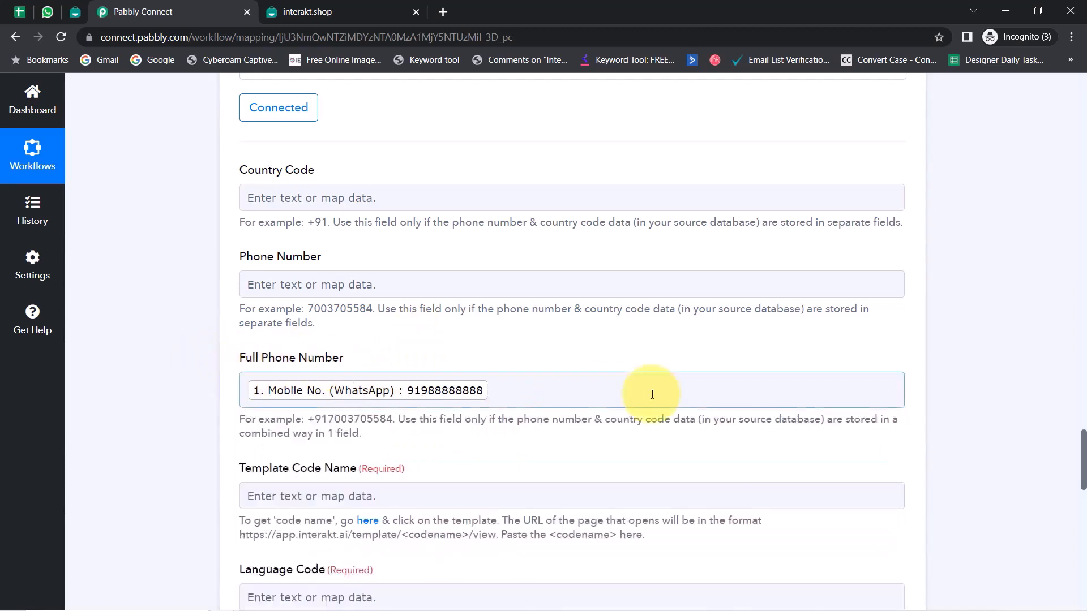
{"action": "left_click_drag", "start_coordinate": [1082, 445], "coordinate": [1082, 481]}
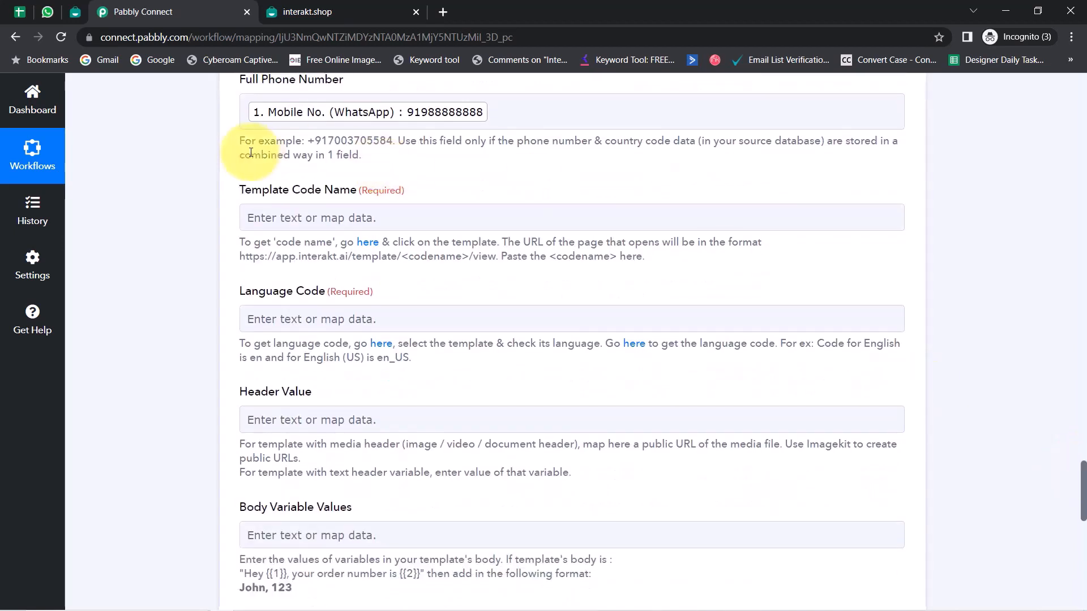
{"action": "left_click_drag", "start_coordinate": [252, 190], "coordinate": [358, 191]}
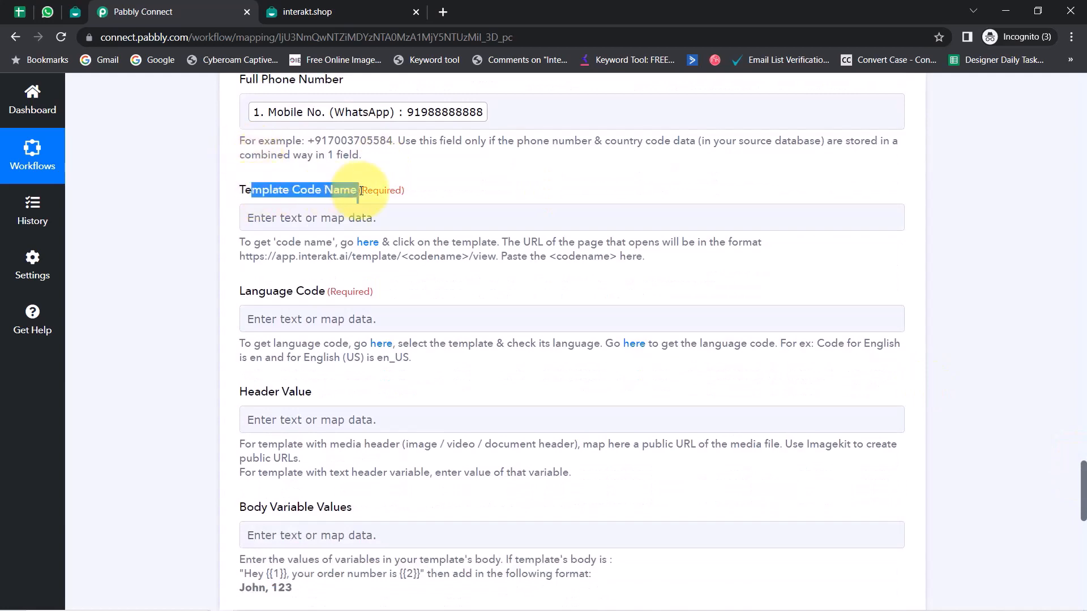
Step: Switch to Interakt and open the Active WhatsApp Templates list
{"action": "left_click", "coordinate": [75, 11]}
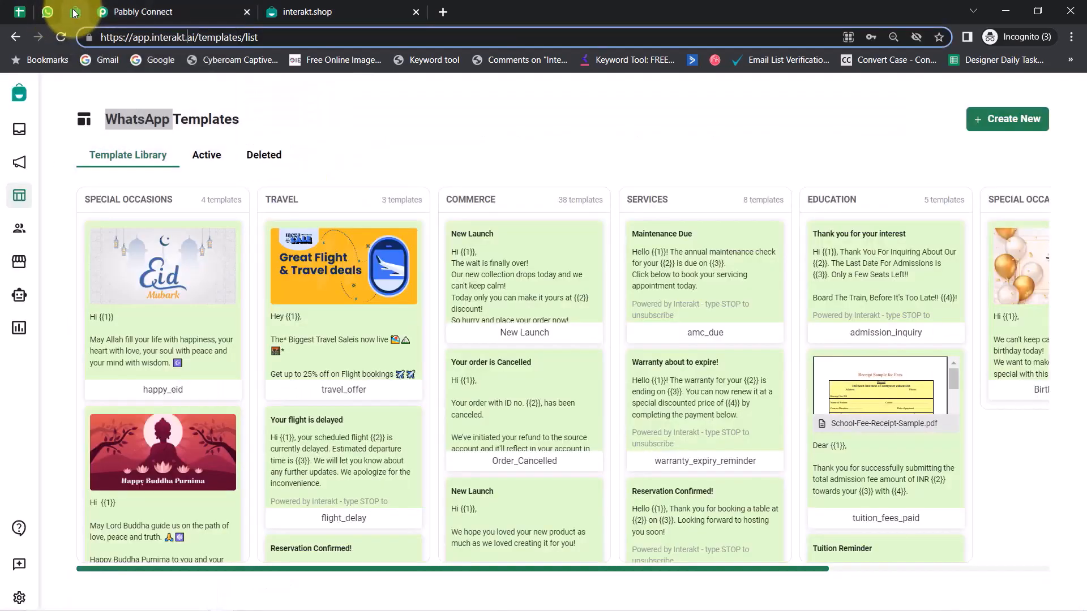
{"action": "left_click_drag", "start_coordinate": [133, 37], "coordinate": [221, 38]}
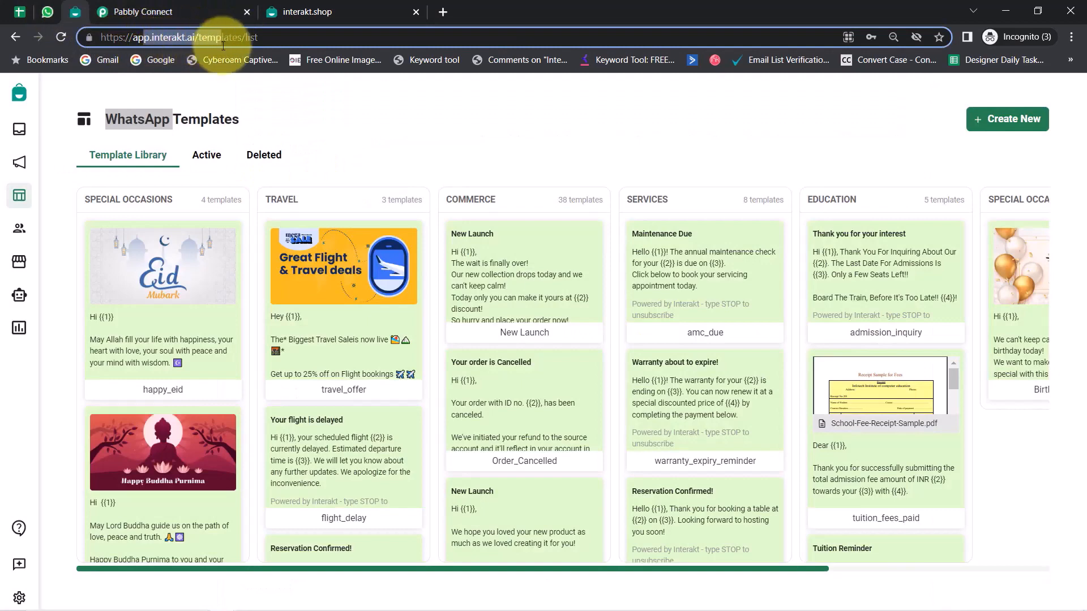
{"action": "left_click", "coordinate": [206, 154]}
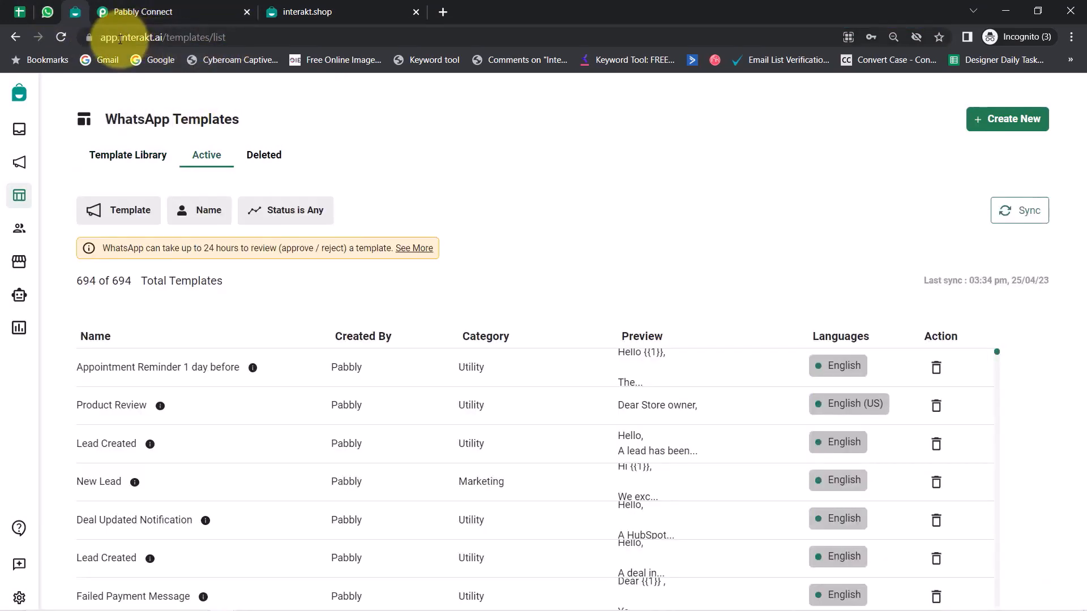
{"action": "left_click_drag", "start_coordinate": [120, 39], "coordinate": [163, 42]}
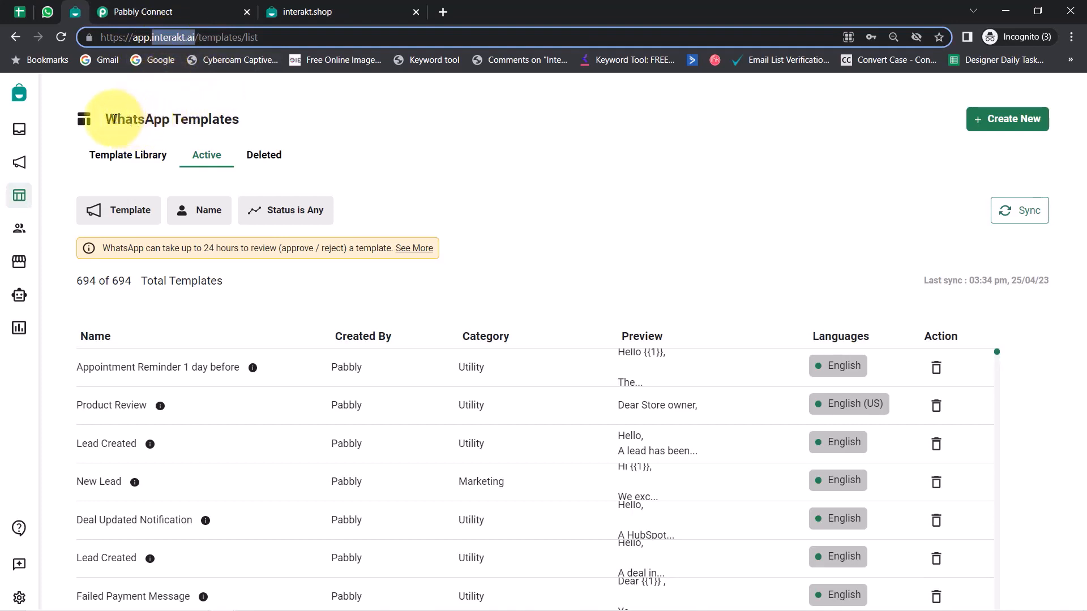
{"action": "left_click_drag", "start_coordinate": [107, 119], "coordinate": [221, 125]}
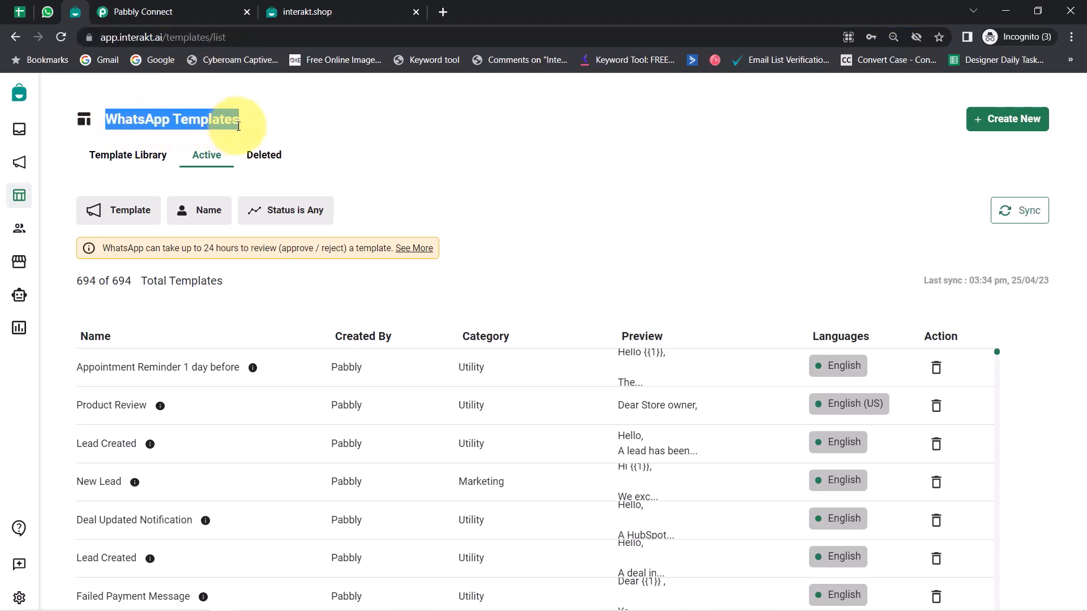
{"action": "left_click", "coordinate": [206, 121]}
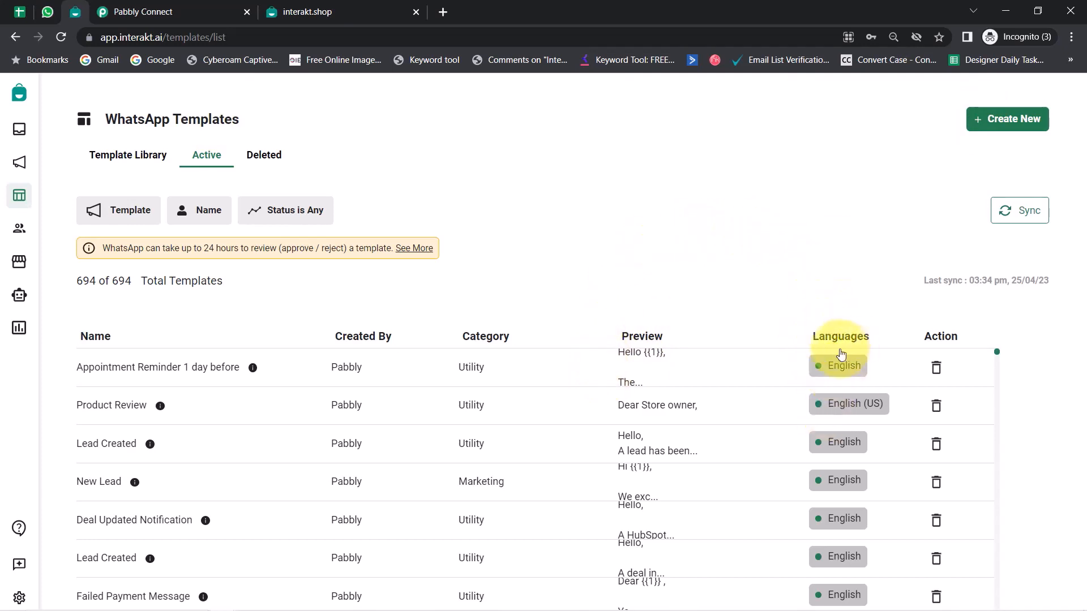
Step: Check the template status filter and leave the browser zoom at 100%
{"action": "left_click", "coordinate": [295, 212]}
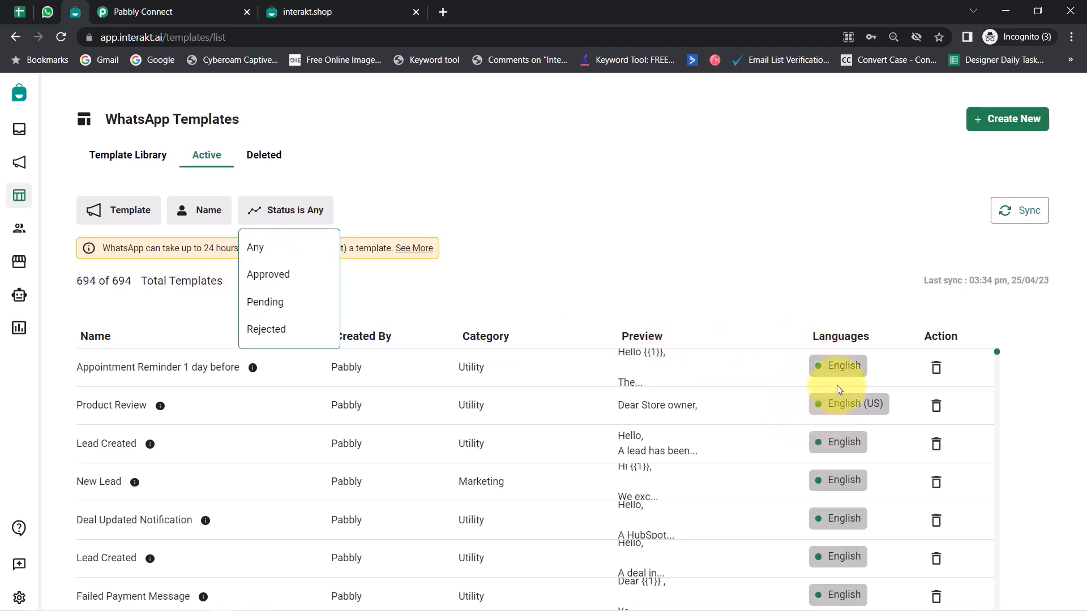
{"action": "left_click", "coordinate": [790, 277]}
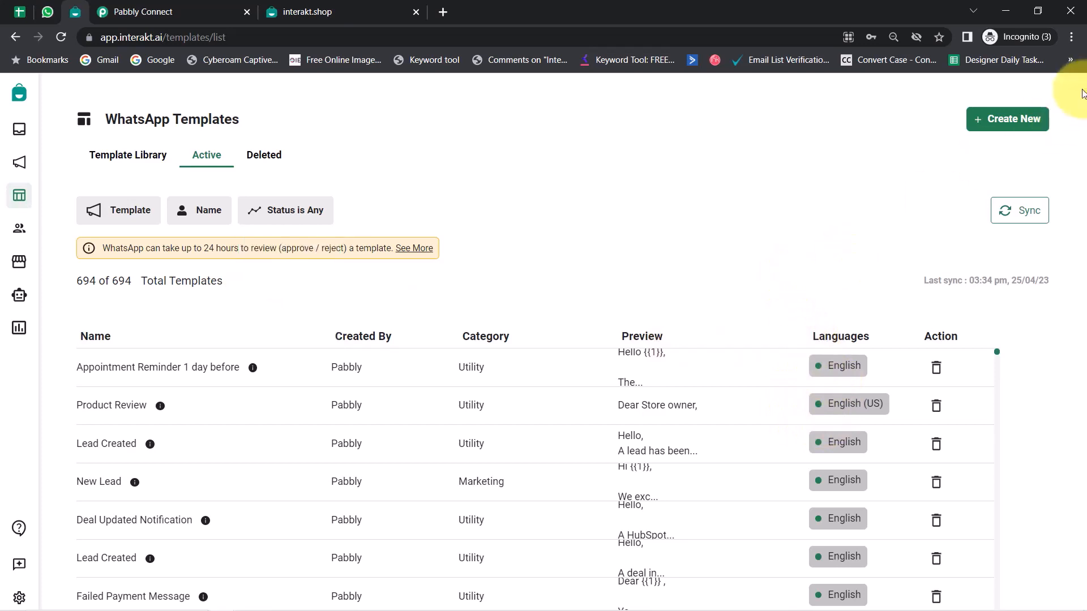
{"action": "left_click", "coordinate": [1071, 37]}
{"action": "left_click", "coordinate": [1028, 152]}
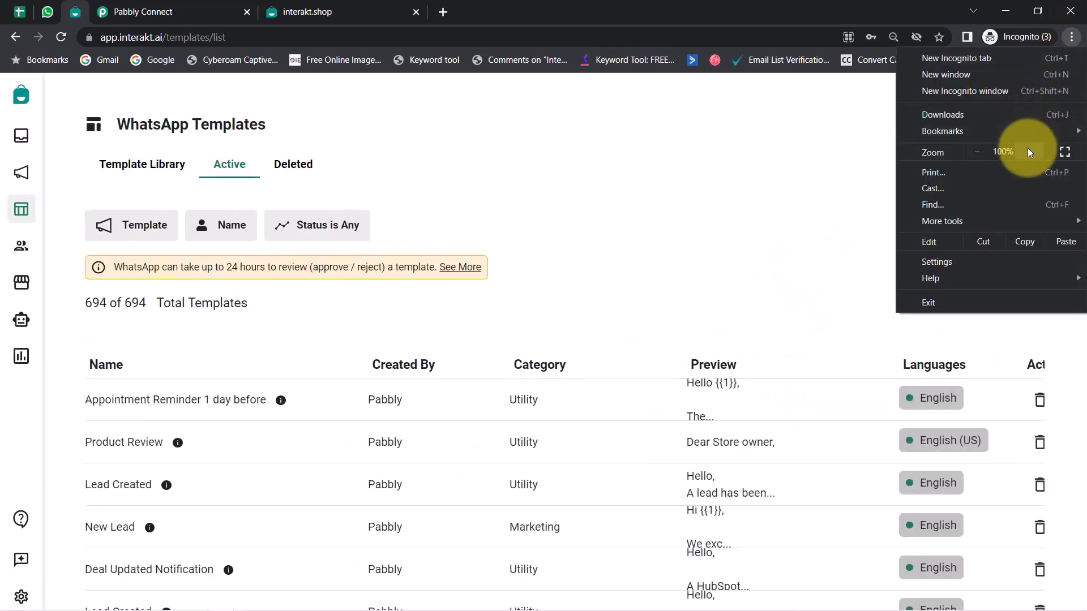
{"action": "left_click", "coordinate": [1028, 152]}
{"action": "left_click", "coordinate": [977, 152]}
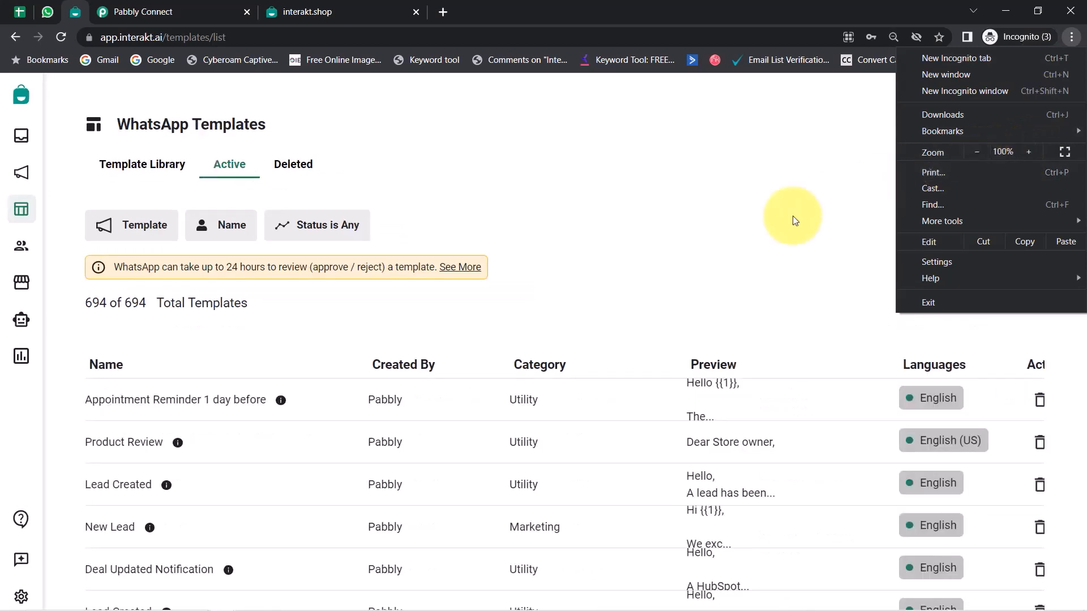
{"action": "left_click", "coordinate": [793, 219]}
Step: Scroll through the 694 active templates and back up to the first rows
{"action": "scroll", "coordinate": [989, 419], "scroll_direction": "down", "scroll_amount": 5}
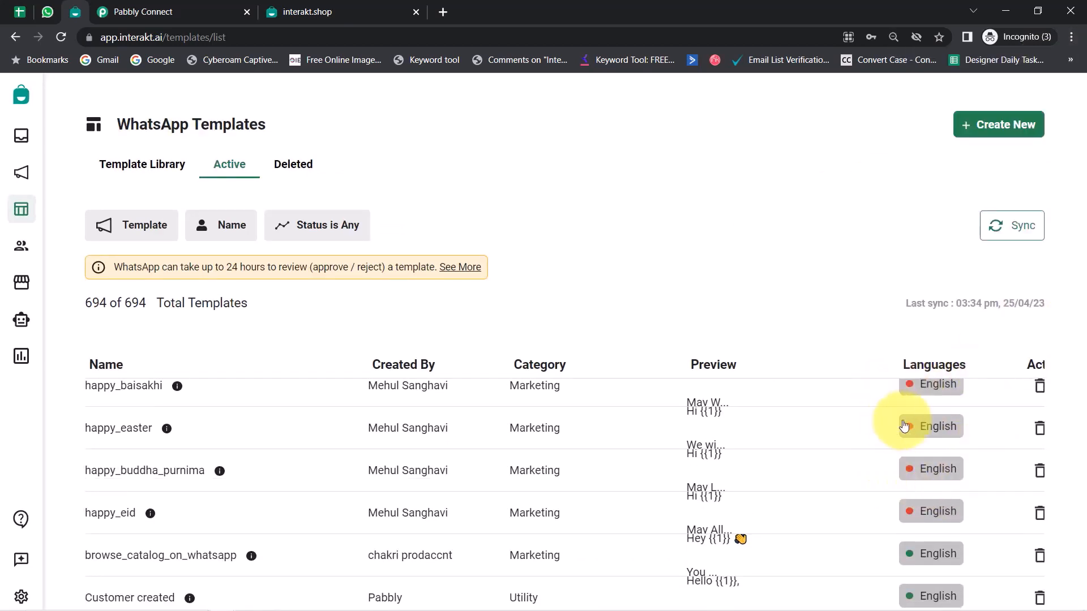
{"action": "scroll", "coordinate": [908, 451], "scroll_direction": "down", "scroll_amount": 5}
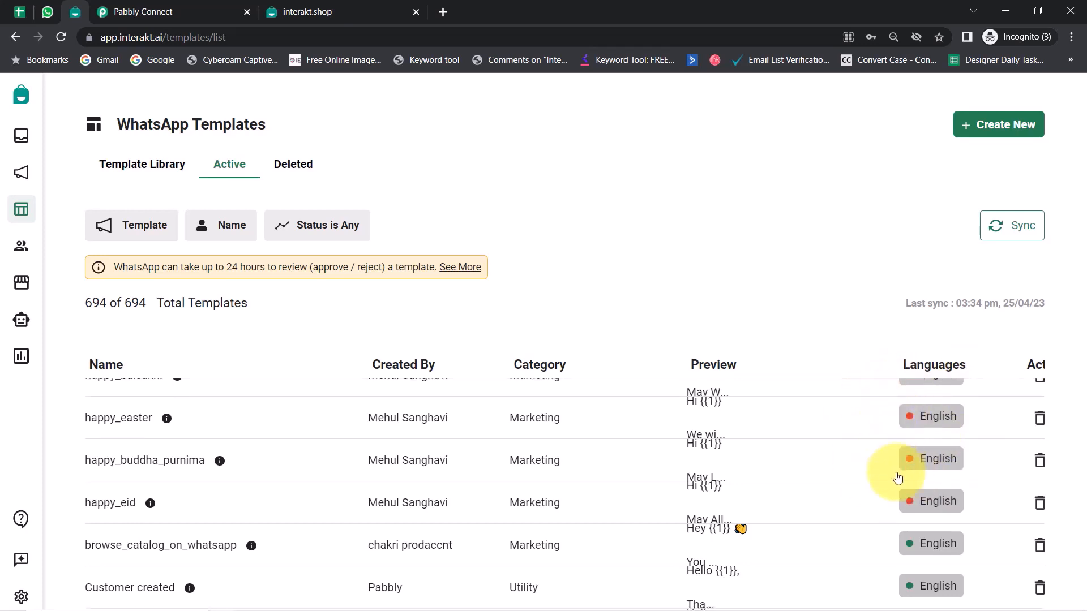
{"action": "scroll", "coordinate": [898, 475], "scroll_direction": "down", "scroll_amount": 5}
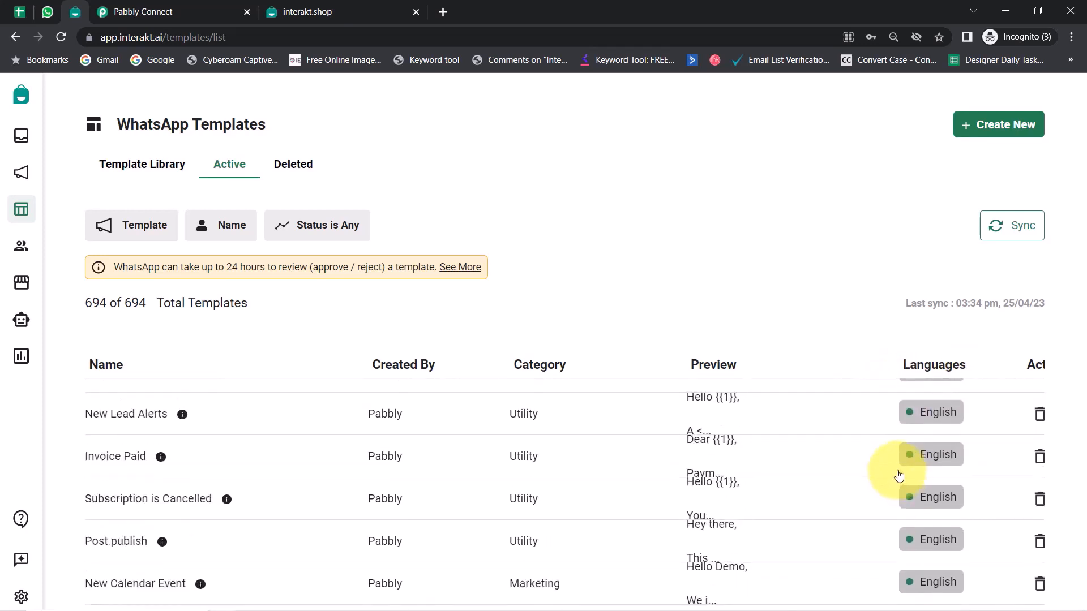
{"action": "scroll", "coordinate": [898, 473], "scroll_direction": "up", "scroll_amount": 10}
{"action": "scroll", "coordinate": [884, 447], "scroll_direction": "up", "scroll_amount": 3}
{"action": "scroll", "coordinate": [884, 447], "scroll_direction": "down", "scroll_amount": 1}
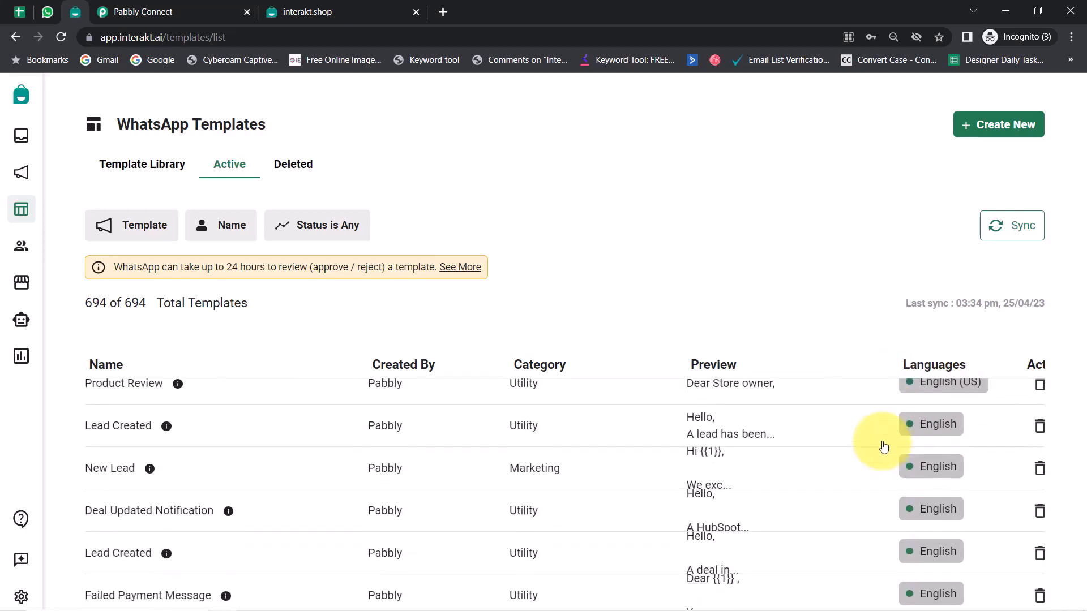
{"action": "scroll", "coordinate": [884, 447], "scroll_direction": "up", "scroll_amount": 1}
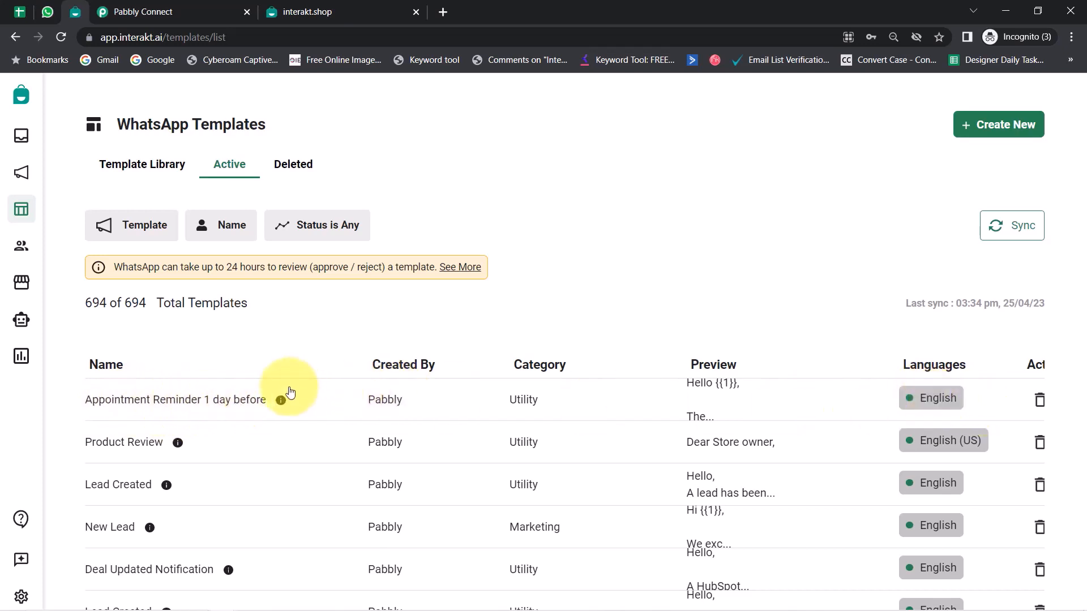
Step: Open the Appointment Reminder 1 day before template and review its header and body text
{"action": "left_click", "coordinate": [235, 402]}
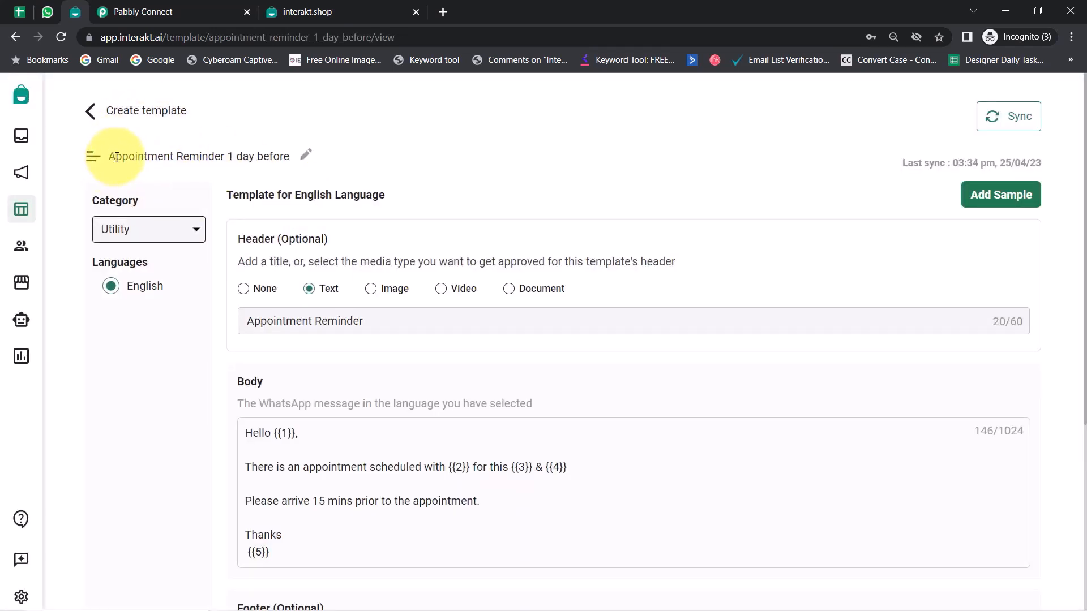
{"action": "left_click_drag", "start_coordinate": [115, 156], "coordinate": [253, 150]}
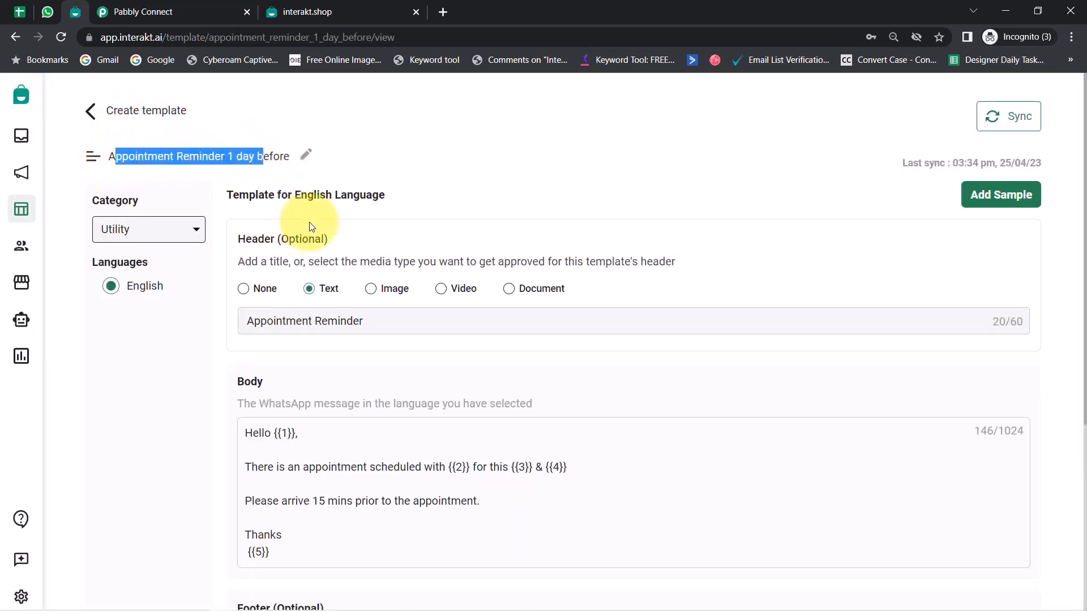
{"action": "left_click_drag", "start_coordinate": [246, 240], "coordinate": [258, 240]}
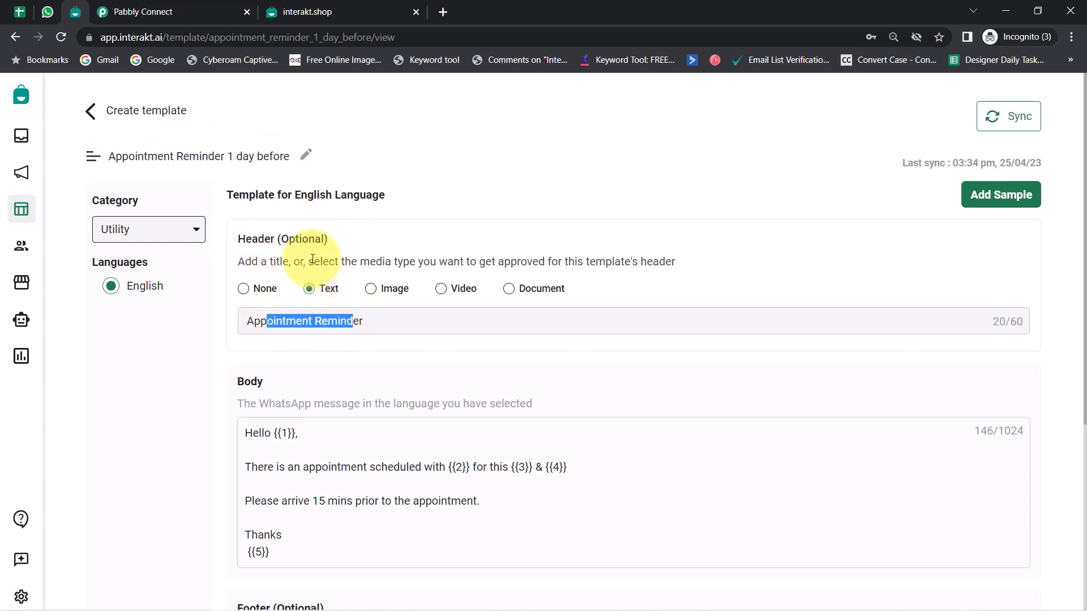
{"action": "left_click_drag", "start_coordinate": [287, 239], "coordinate": [302, 240]}
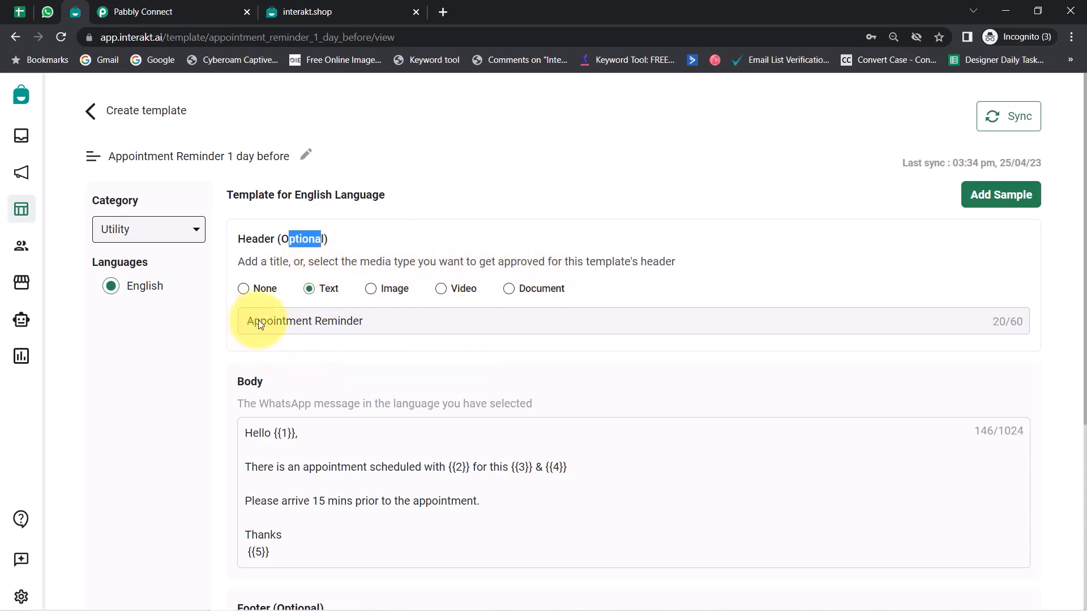
{"action": "left_click_drag", "start_coordinate": [259, 324], "coordinate": [354, 319]}
{"action": "scroll", "coordinate": [371, 333], "scroll_direction": "down", "scroll_amount": 1}
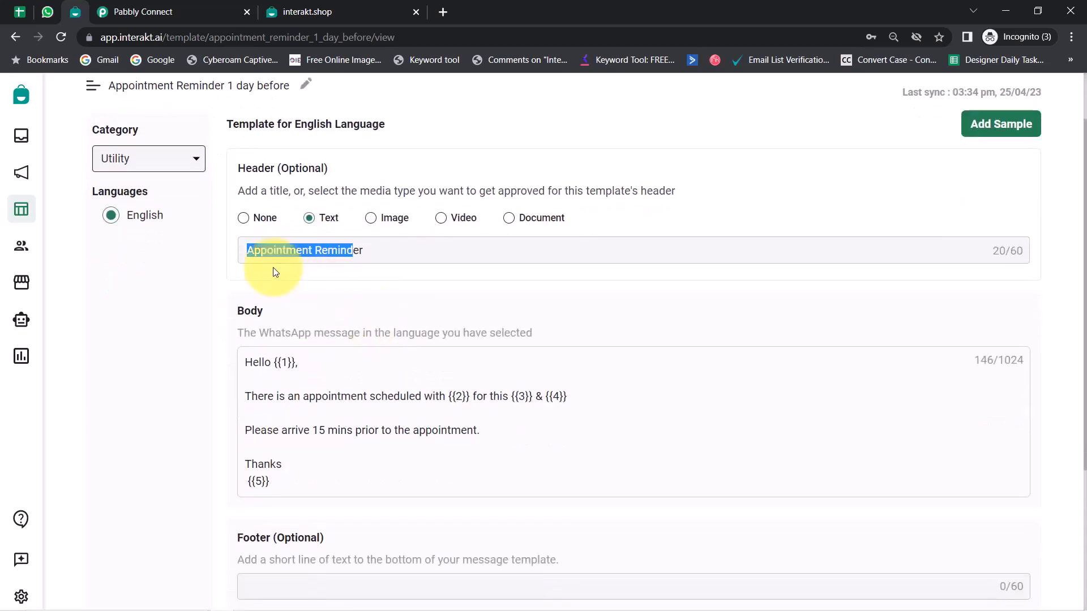
{"action": "scroll", "coordinate": [305, 294], "scroll_direction": "down", "scroll_amount": 1}
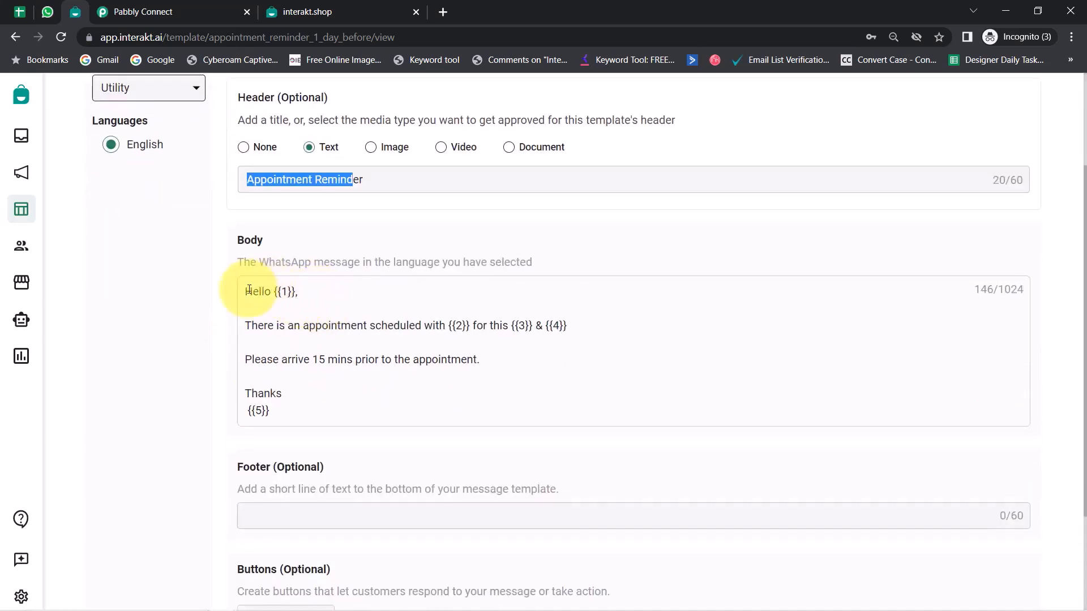
{"action": "left_click_drag", "start_coordinate": [246, 290], "coordinate": [302, 398]}
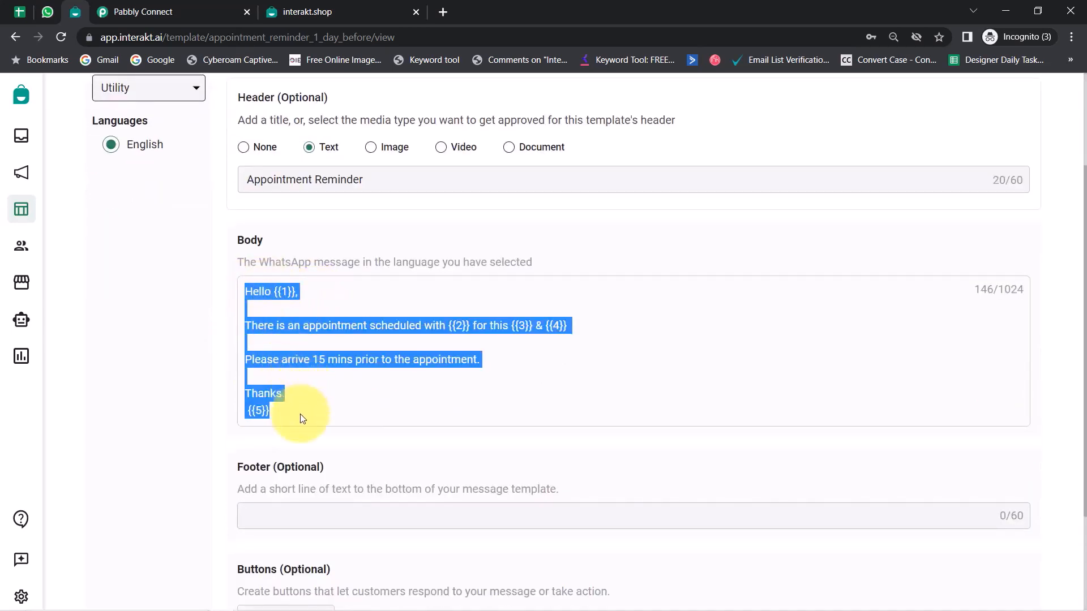
{"action": "left_click", "coordinate": [284, 347]}
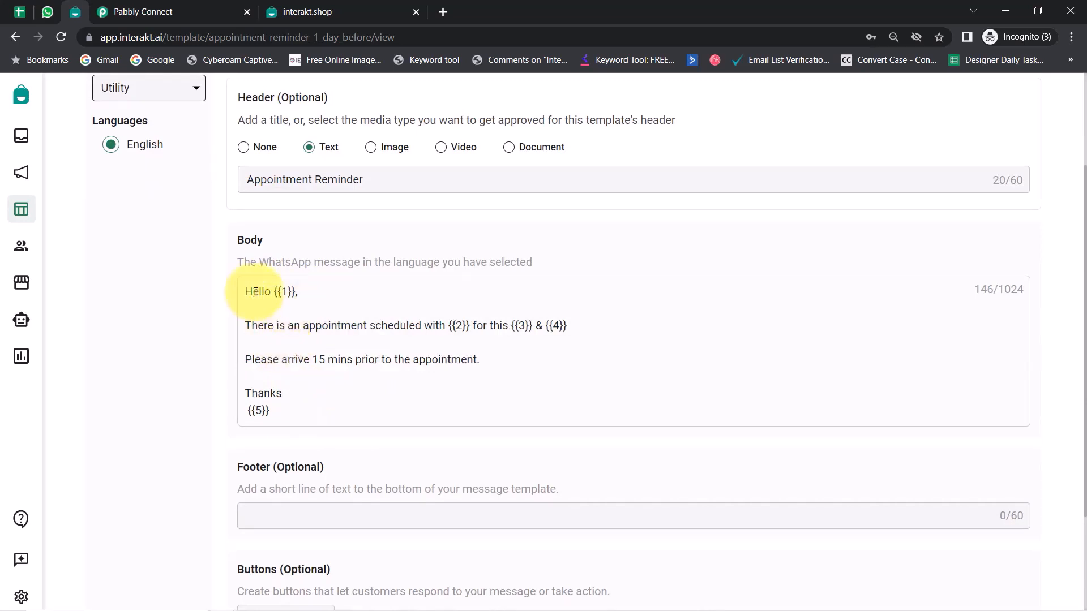
{"action": "left_click_drag", "start_coordinate": [253, 292], "coordinate": [286, 412]}
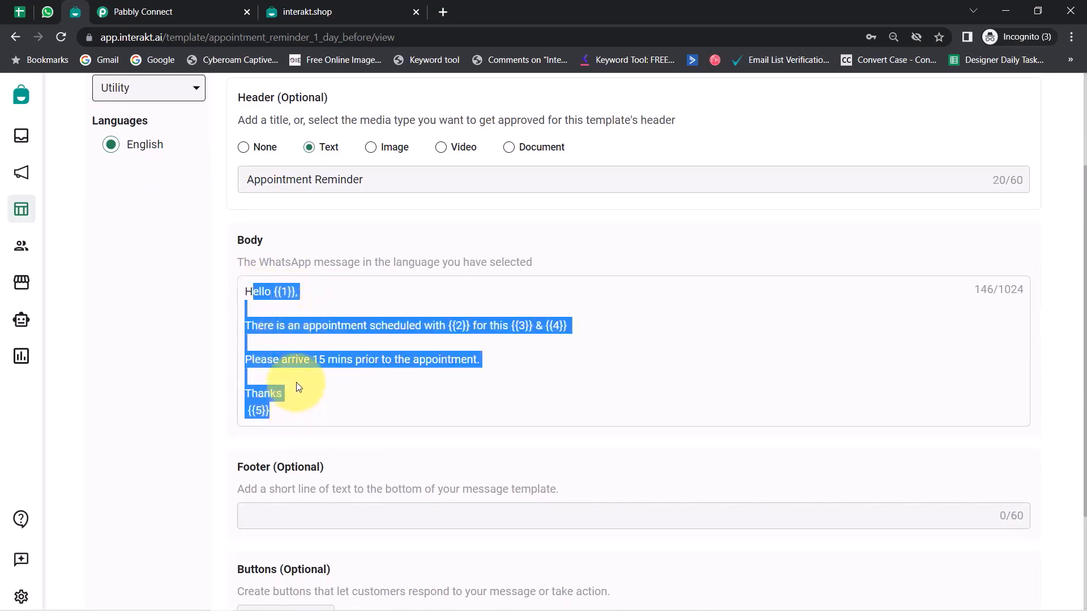
{"action": "left_click", "coordinate": [284, 327]}
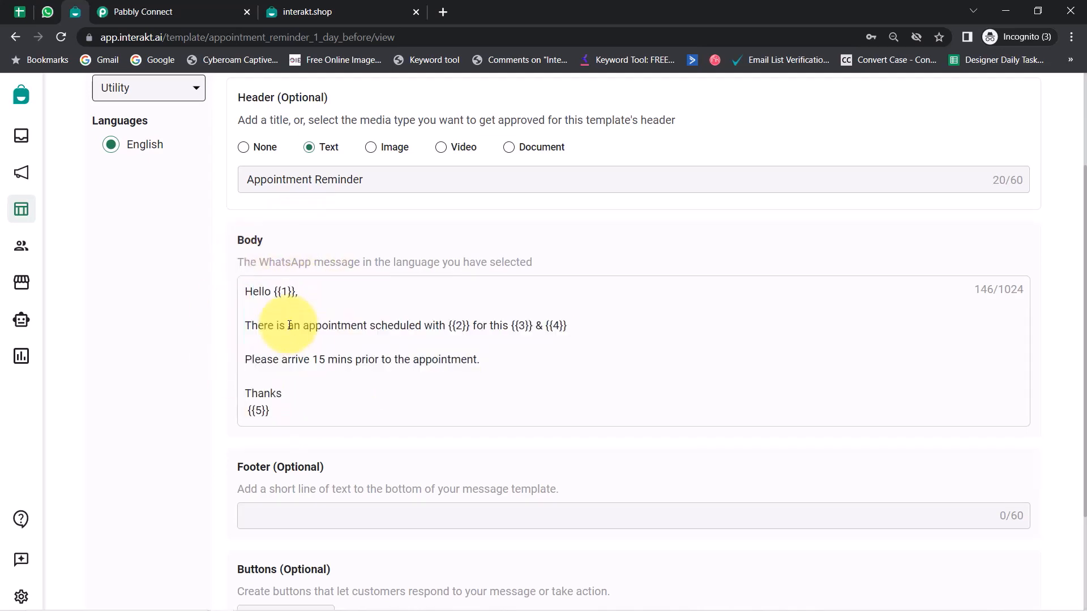
Step: Identify the template body's variables {{1}} through {{5}}
{"action": "double_click", "coordinate": [278, 291]}
{"action": "double_click", "coordinate": [457, 325]}
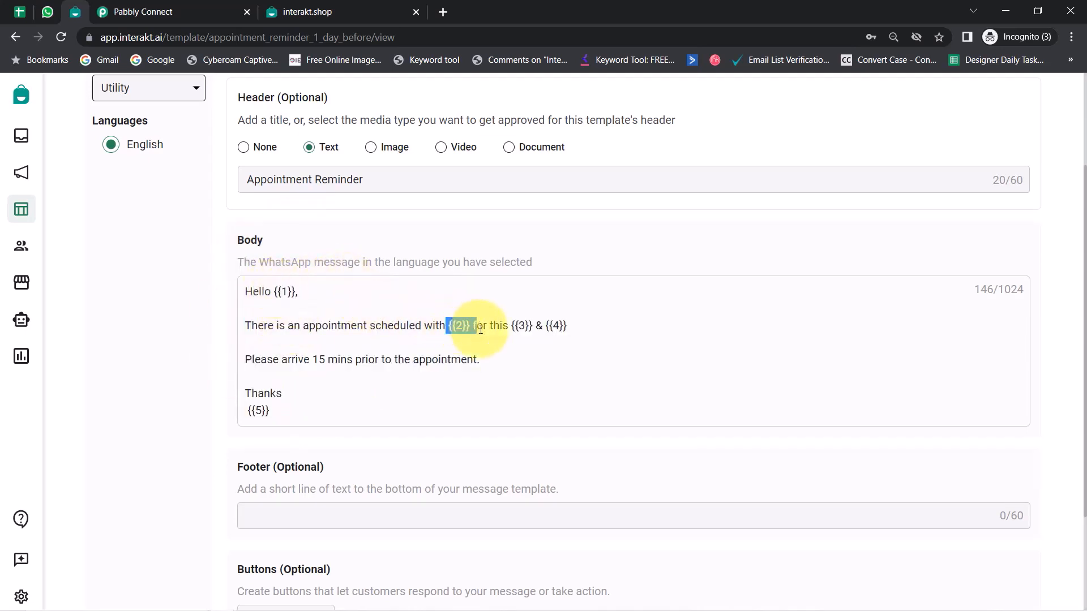
{"action": "left_click", "coordinate": [436, 323]}
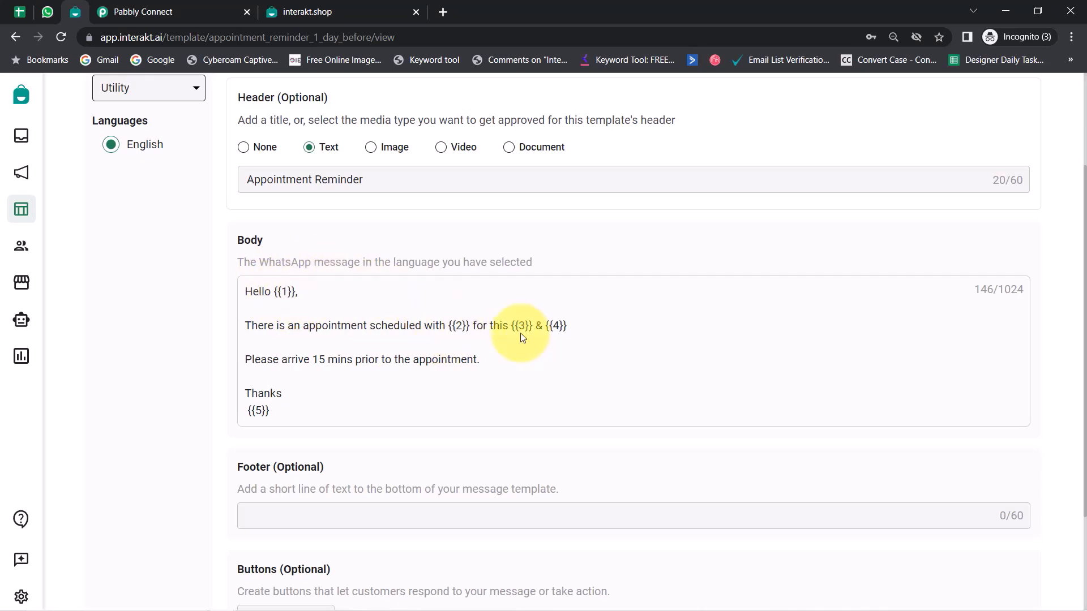
{"action": "double_click", "coordinate": [278, 292]}
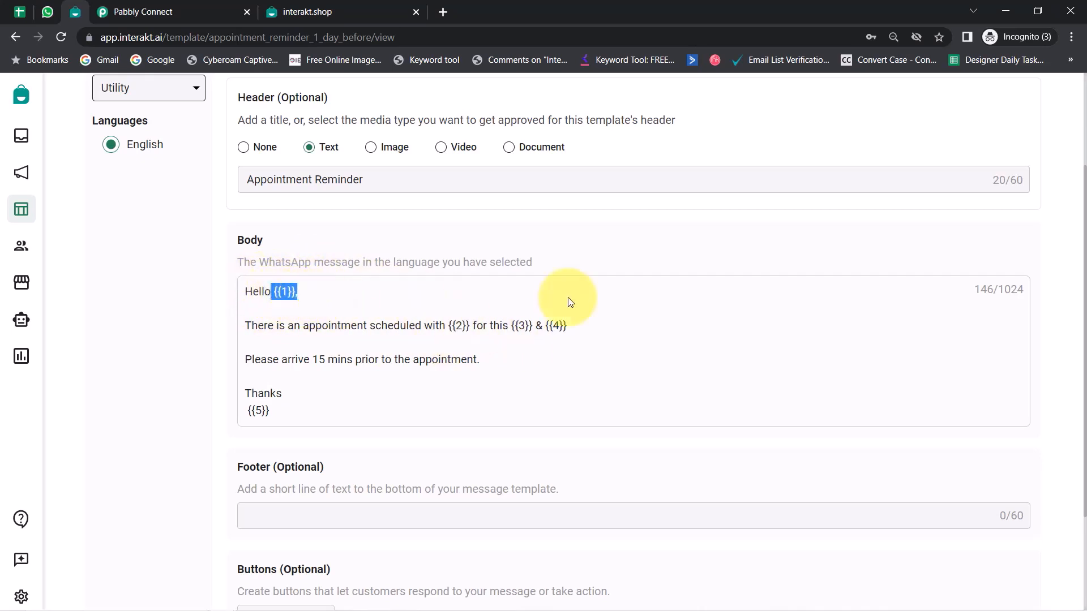
{"action": "double_click", "coordinate": [453, 326]}
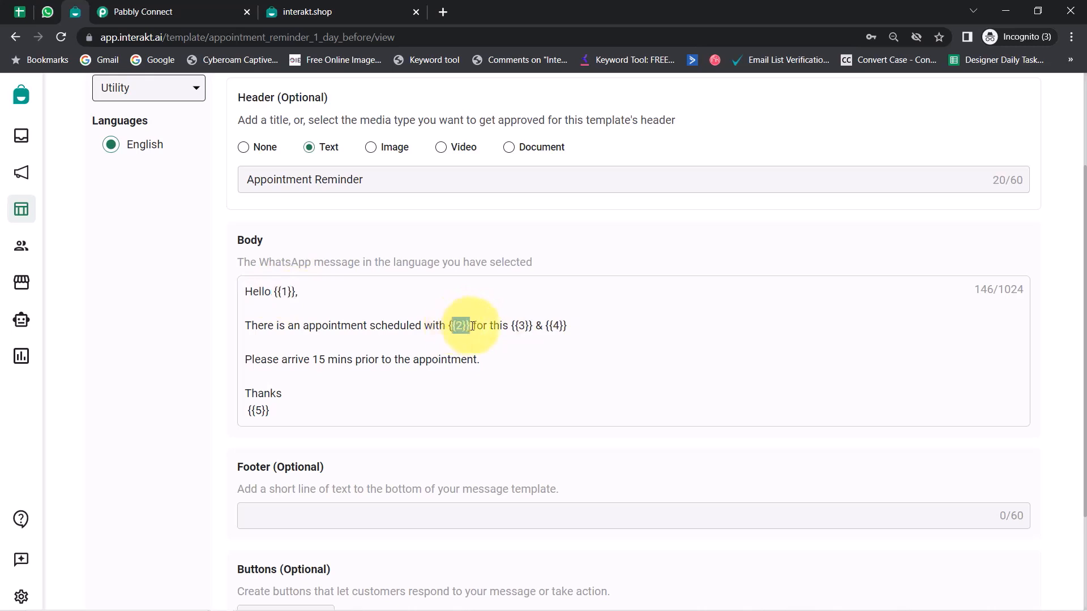
{"action": "double_click", "coordinate": [519, 327]}
{"action": "double_click", "coordinate": [554, 327]}
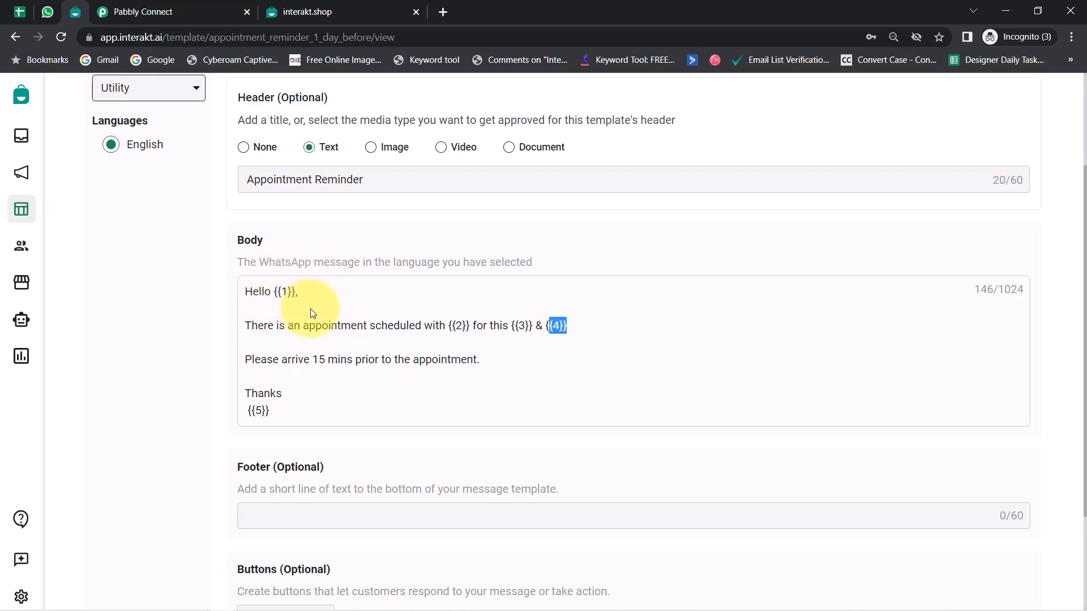
{"action": "left_click", "coordinate": [273, 308]}
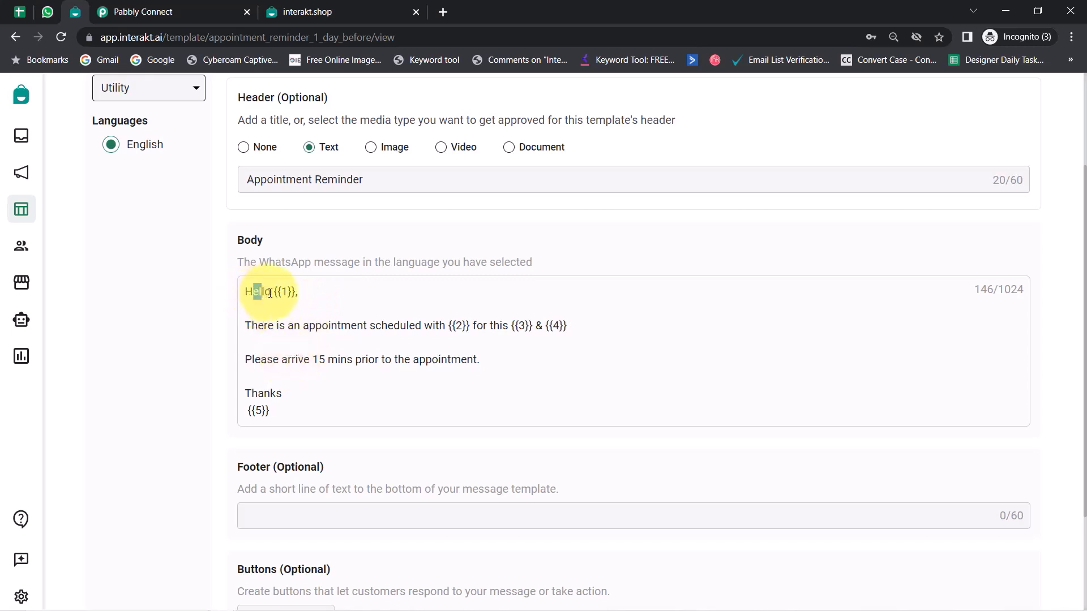
{"action": "left_click_drag", "start_coordinate": [270, 293], "coordinate": [323, 297]}
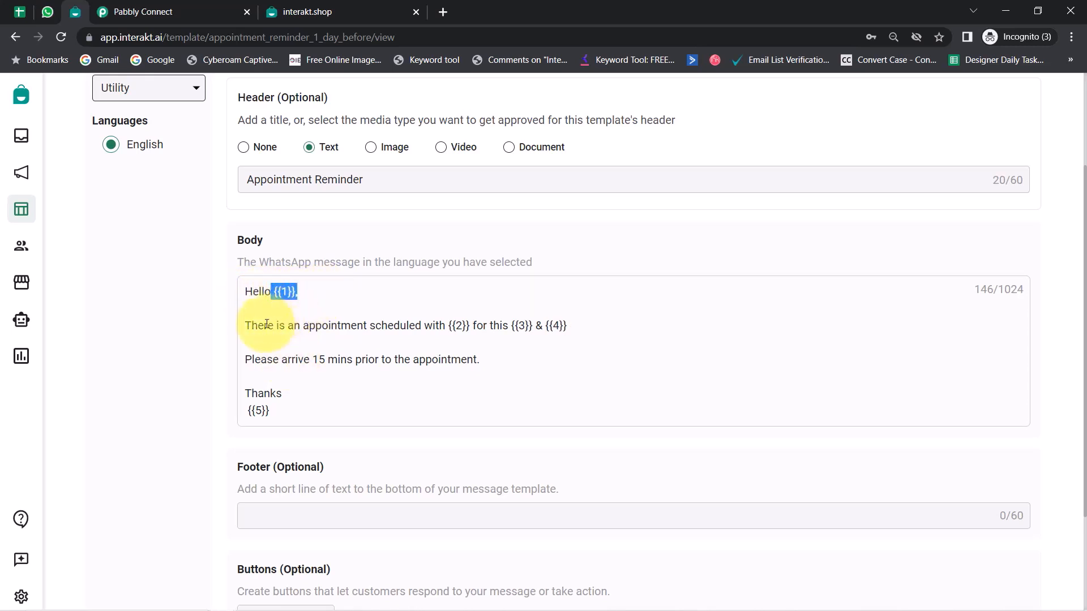
{"action": "left_click_drag", "start_coordinate": [267, 324], "coordinate": [462, 328]}
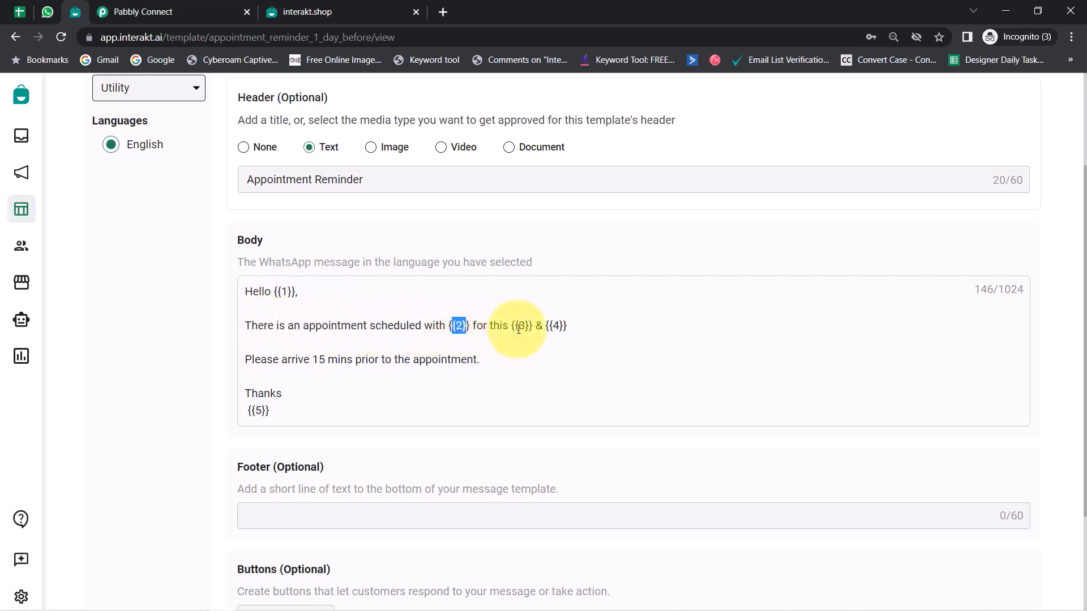
{"action": "left_click_drag", "start_coordinate": [545, 326], "coordinate": [569, 327]}
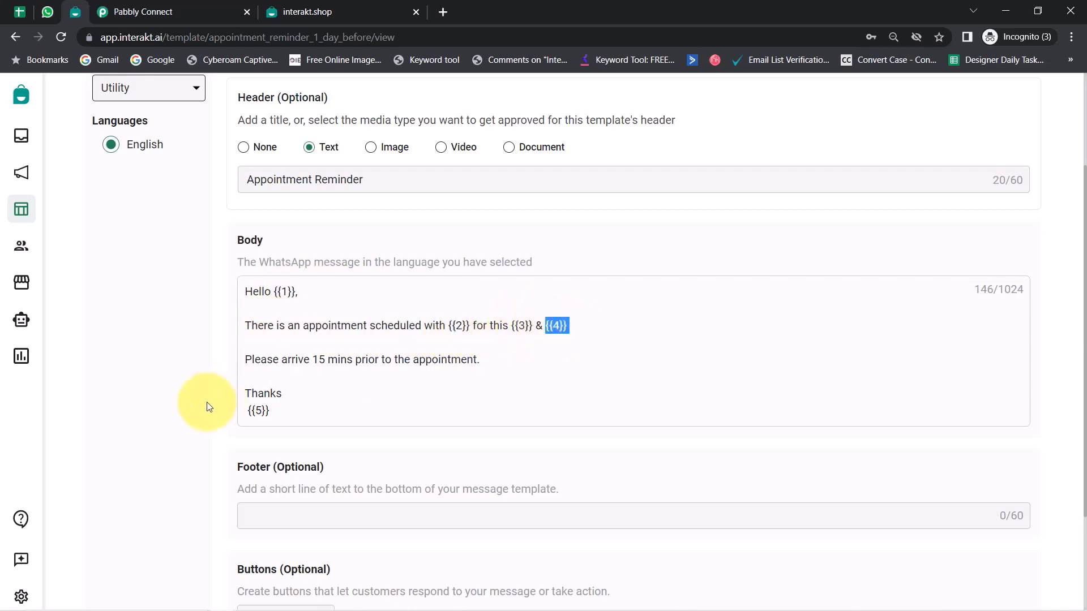
{"action": "left_click_drag", "start_coordinate": [283, 413], "coordinate": [244, 409]}
{"action": "left_click", "coordinate": [170, 407]}
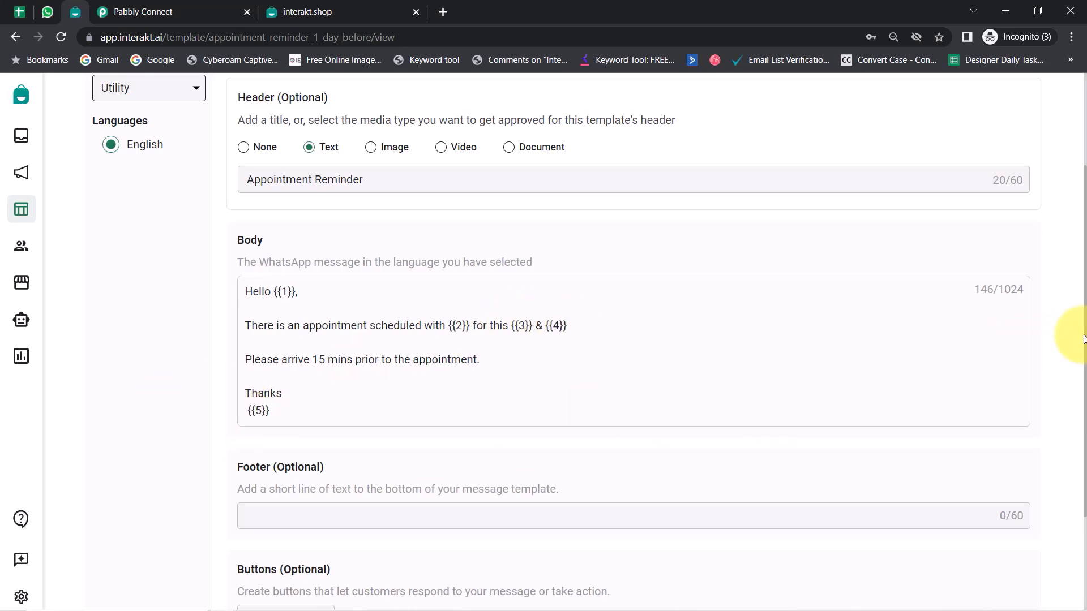
{"action": "scroll", "coordinate": [1068, 274], "scroll_direction": "down", "scroll_amount": 3}
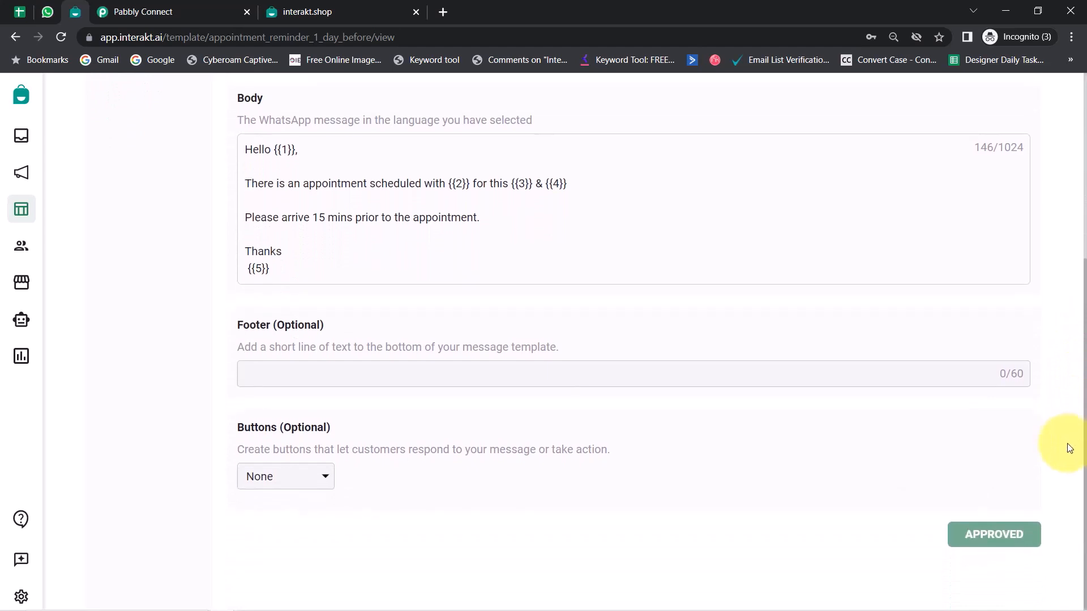
{"action": "scroll", "coordinate": [1054, 412], "scroll_direction": "up", "scroll_amount": 3}
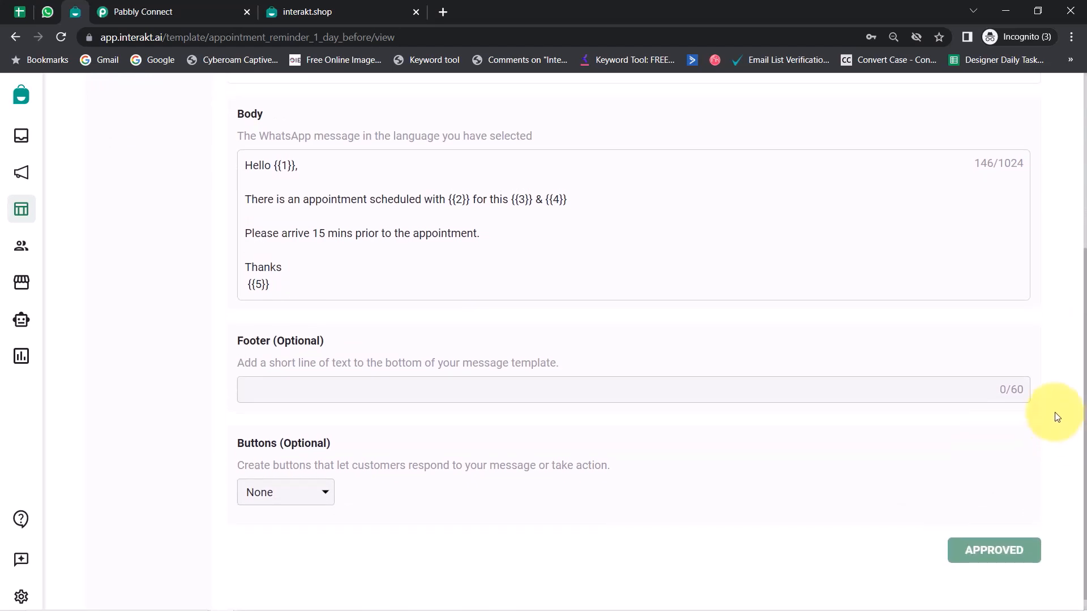
{"action": "scroll", "coordinate": [1050, 329], "scroll_direction": "up", "scroll_amount": 2}
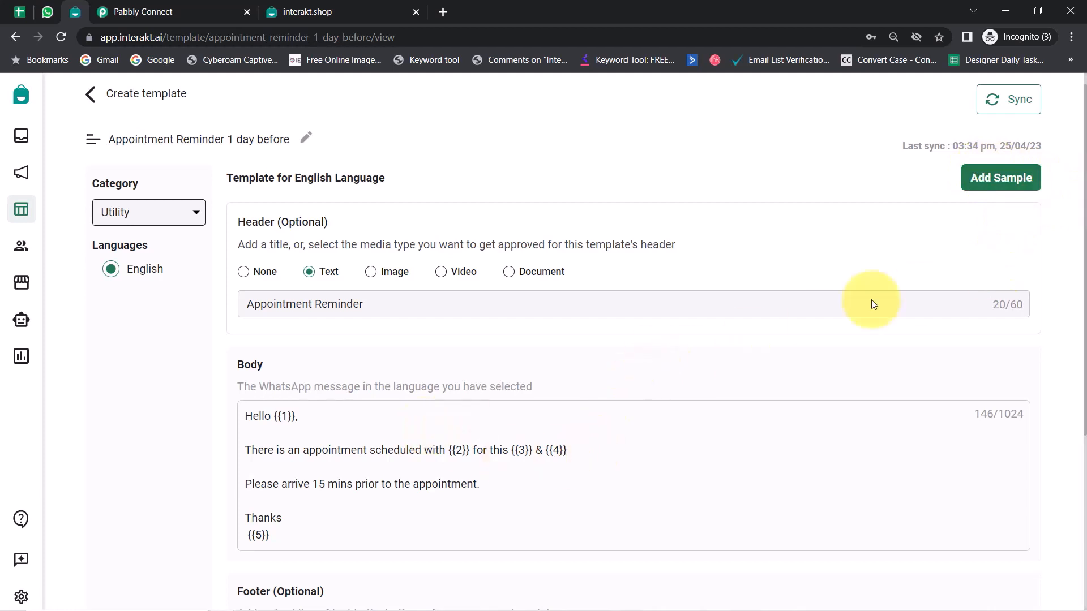
{"action": "scroll", "coordinate": [595, 356], "scroll_direction": "down", "scroll_amount": 1}
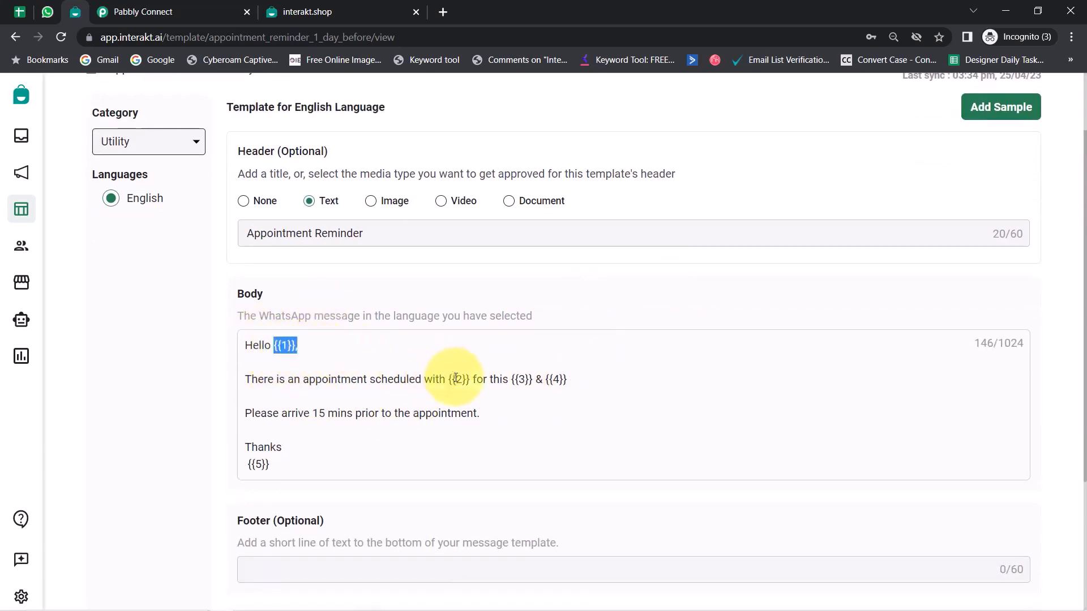
{"action": "left_click_drag", "start_coordinate": [470, 380], "coordinate": [440, 380]}
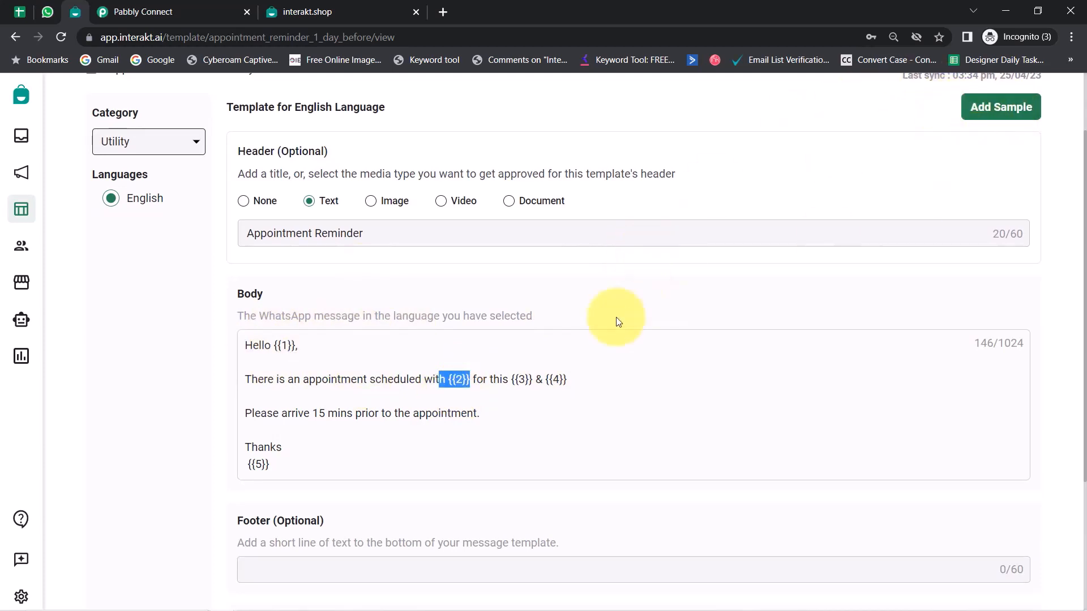
{"action": "scroll", "coordinate": [181, 297], "scroll_direction": "up", "scroll_amount": 1}
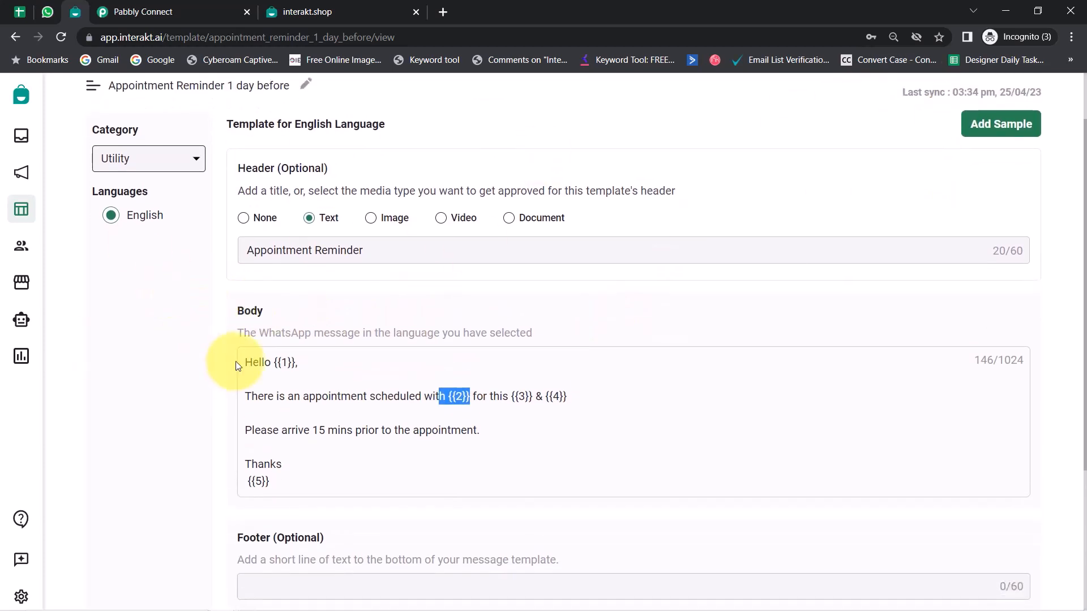
{"action": "scroll", "coordinate": [339, 283], "scroll_direction": "down", "scroll_amount": 1}
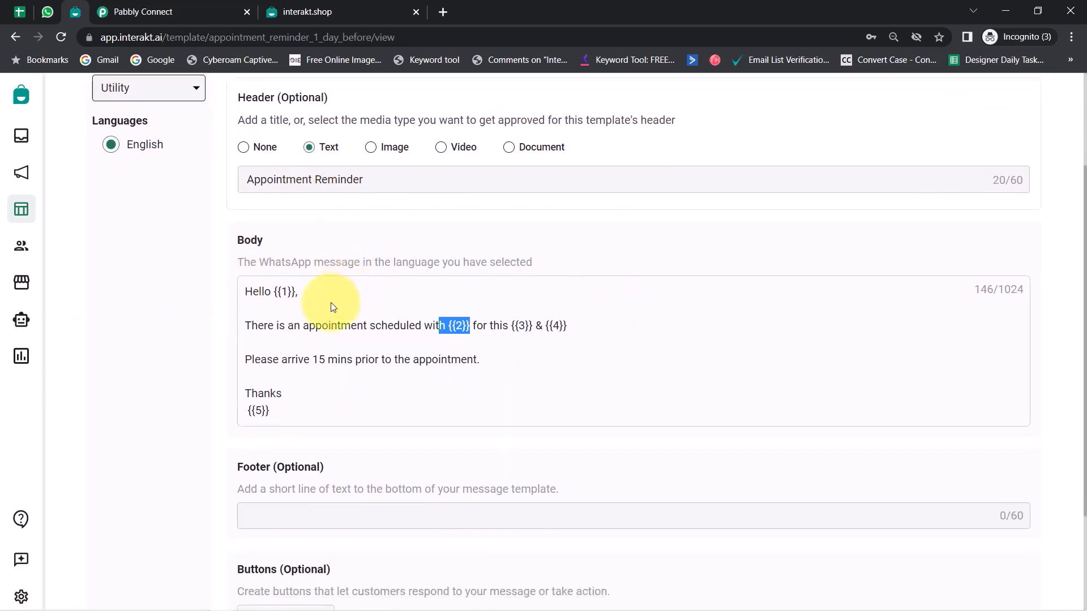
Step: Copy the code name appointment_reminder_1_day_before from the template's page address
{"action": "double_click", "coordinate": [382, 43]}
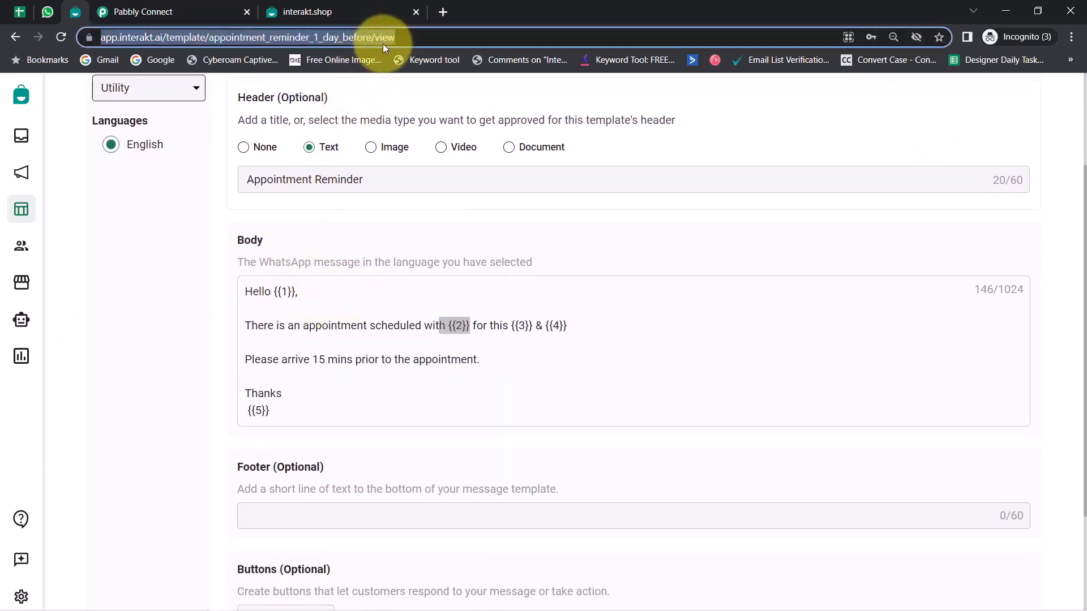
{"action": "left_click", "coordinate": [157, 352]}
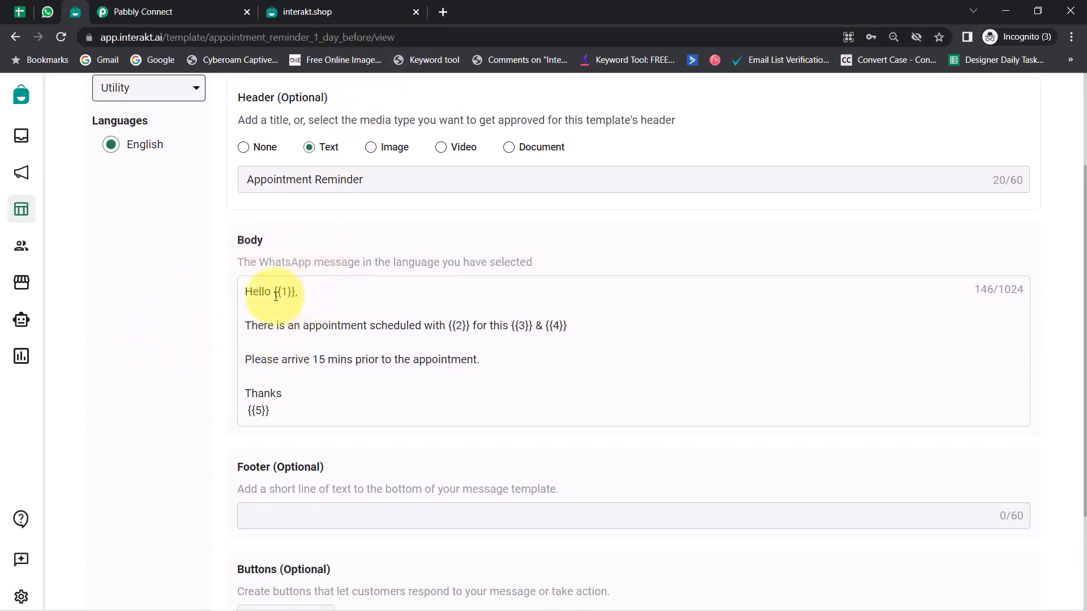
{"action": "left_click_drag", "start_coordinate": [251, 290], "coordinate": [309, 418]}
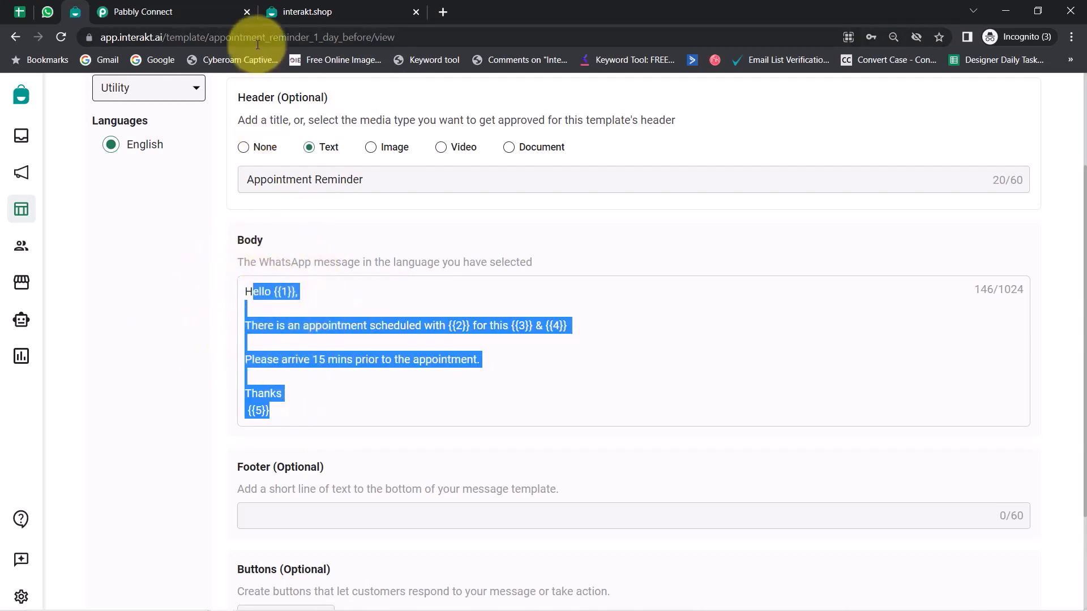
{"action": "left_click_drag", "start_coordinate": [211, 39], "coordinate": [371, 38]}
{"action": "key", "text": "ctrl+c"}
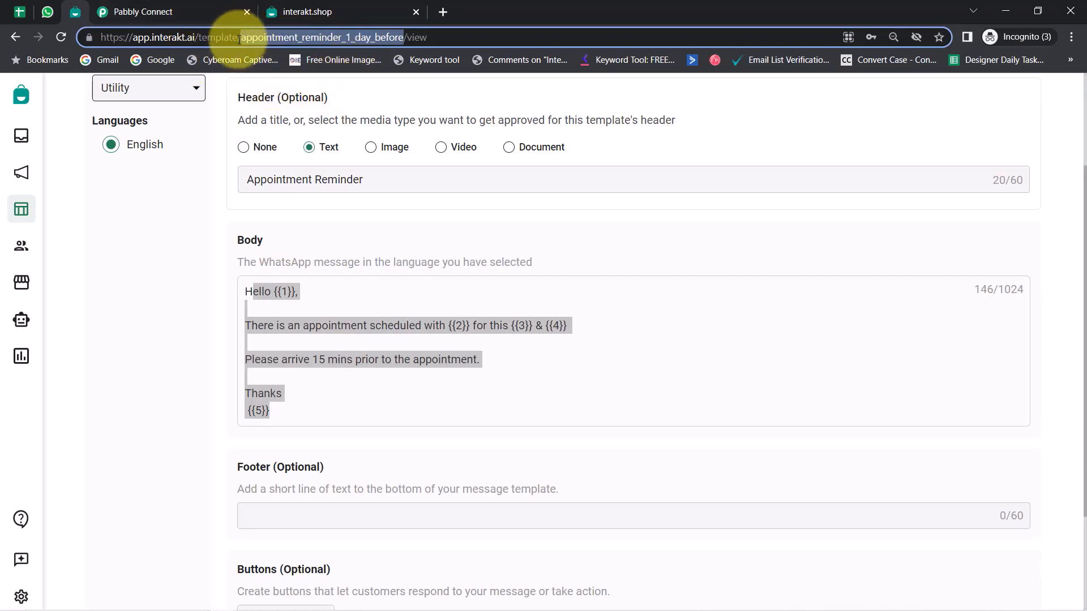
{"action": "left_click", "coordinate": [161, 8]}
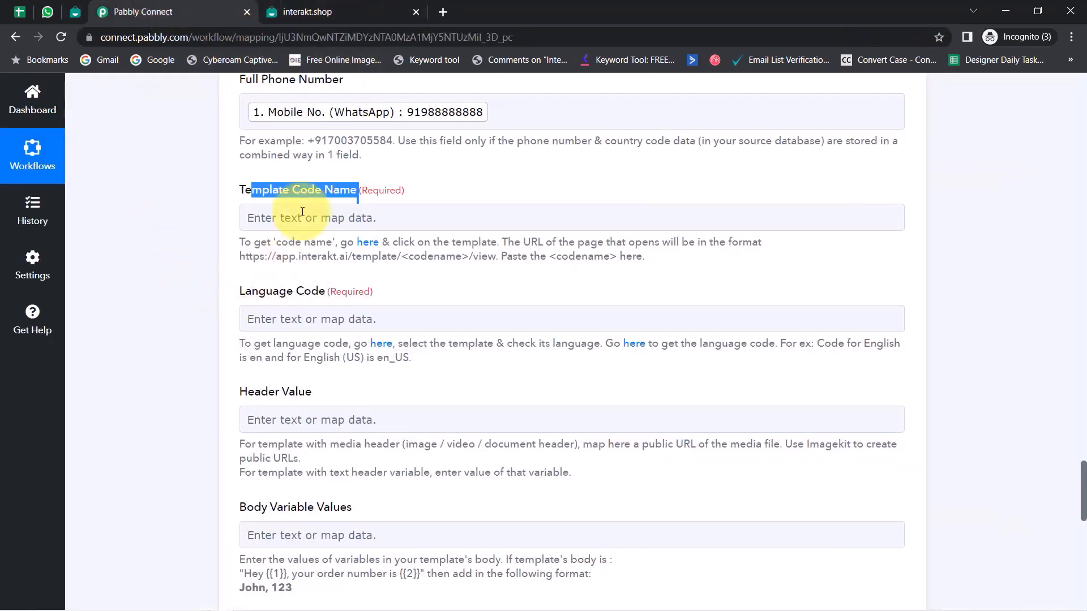
Step: Paste appointment_reminder_1_day_before into Template Code Name and review the Language Code examples
{"action": "left_click", "coordinate": [267, 216]}
{"action": "key", "text": "ctrl+v"}
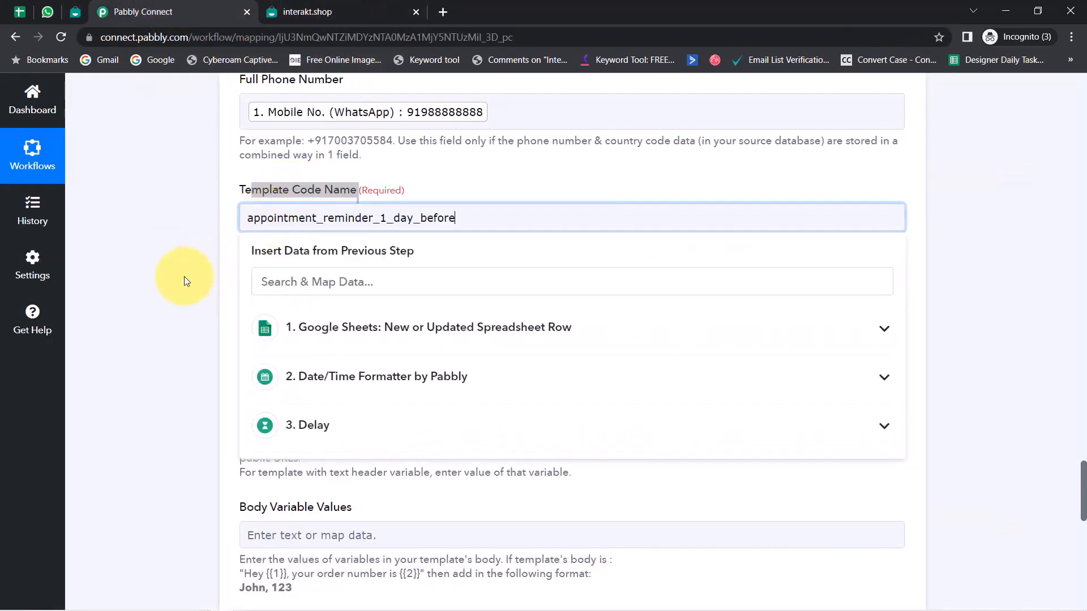
{"action": "left_click", "coordinate": [184, 283]}
{"action": "left_click_drag", "start_coordinate": [247, 295], "coordinate": [318, 291]}
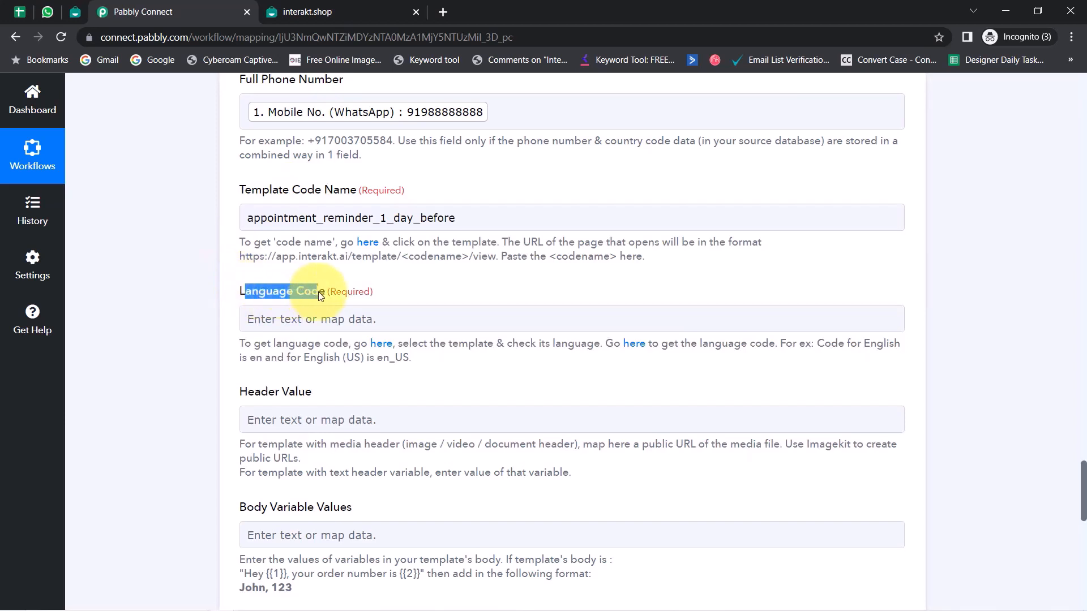
{"action": "double_click", "coordinate": [878, 345]}
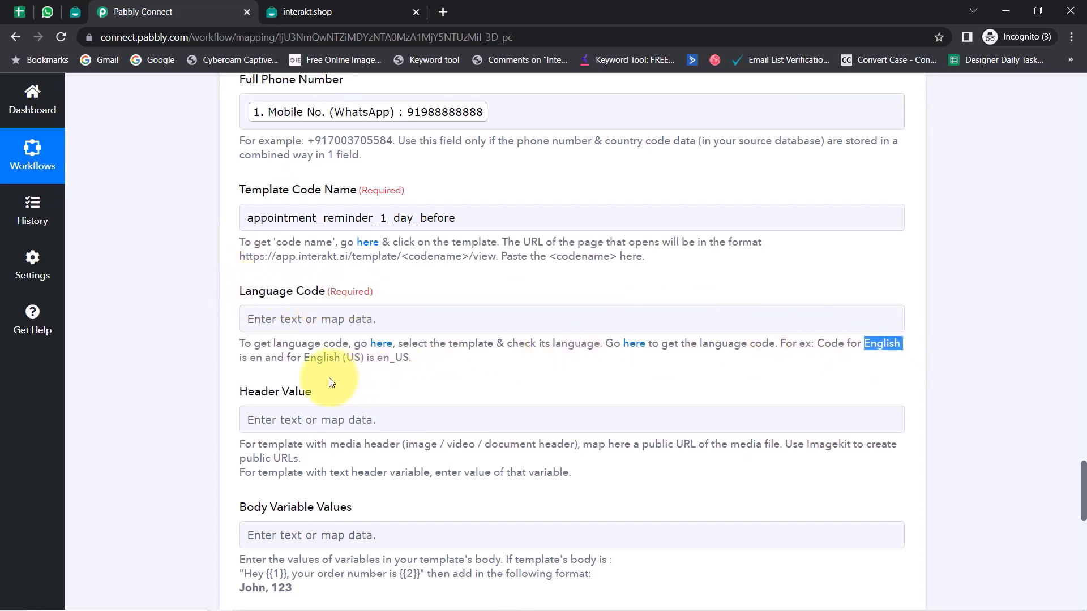
{"action": "left_click", "coordinate": [251, 360]}
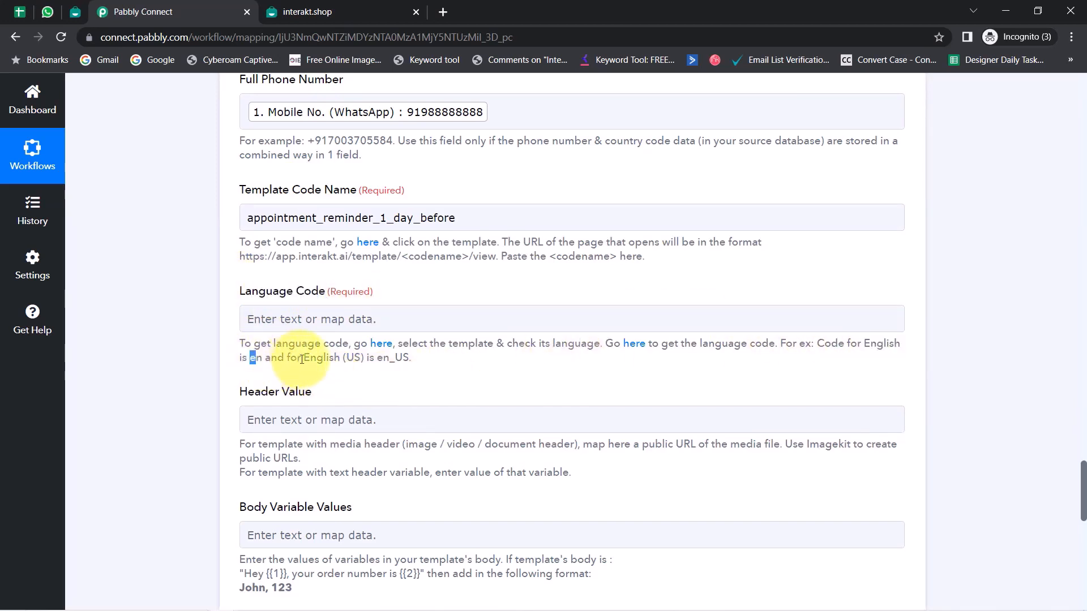
{"action": "left_click_drag", "start_coordinate": [297, 359], "coordinate": [362, 360]}
{"action": "double_click", "coordinate": [389, 358]}
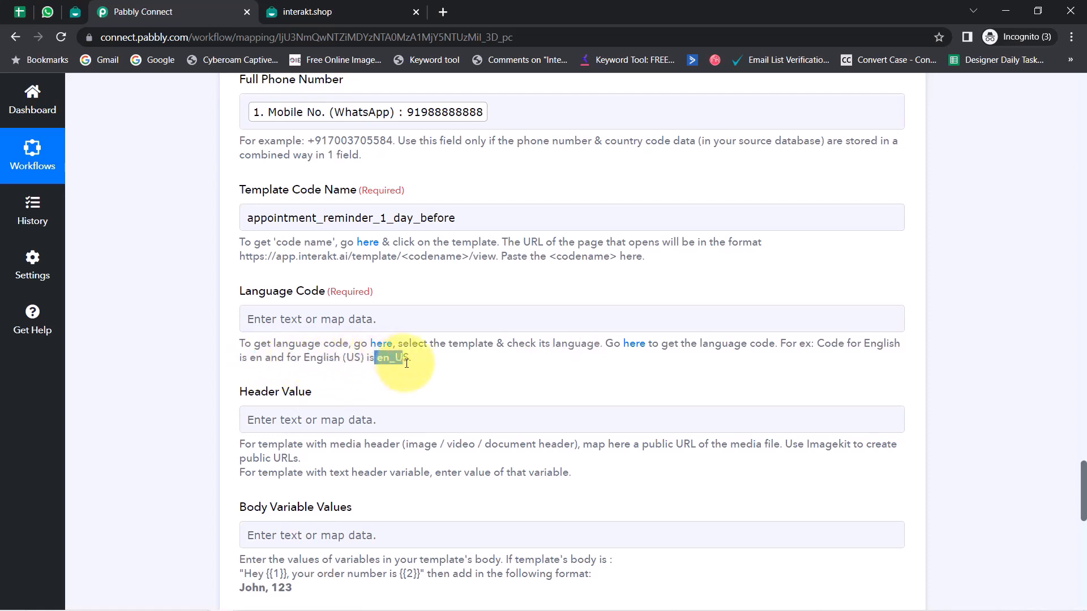
Step: Confirm the template's language in Interakt and enter en as the Language Code
{"action": "left_click", "coordinate": [365, 12]}
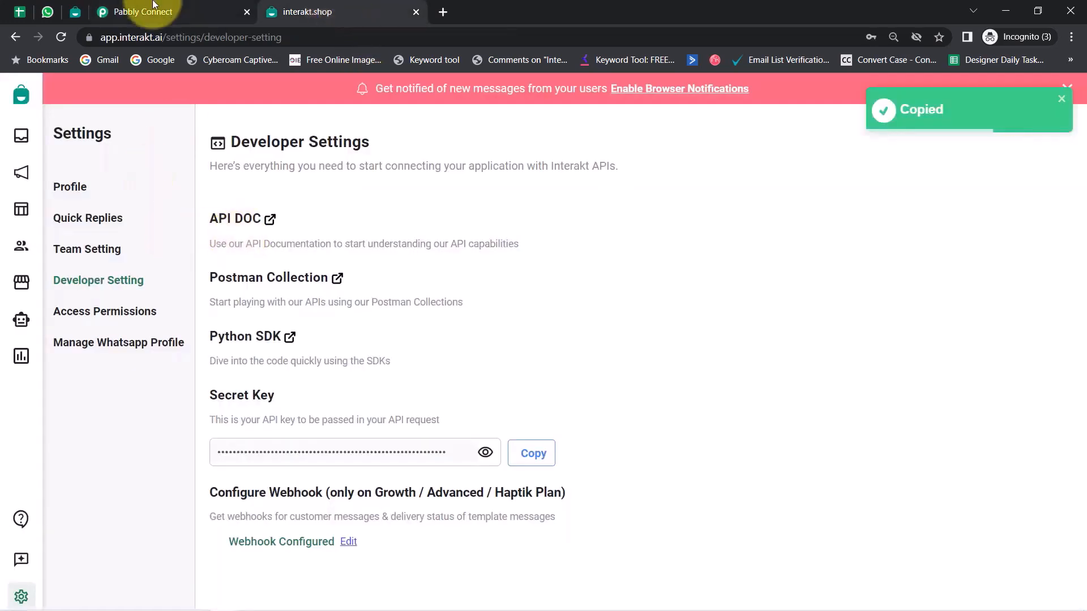
{"action": "left_click", "coordinate": [76, 12]}
{"action": "scroll", "coordinate": [167, 239], "scroll_direction": "up", "scroll_amount": 3}
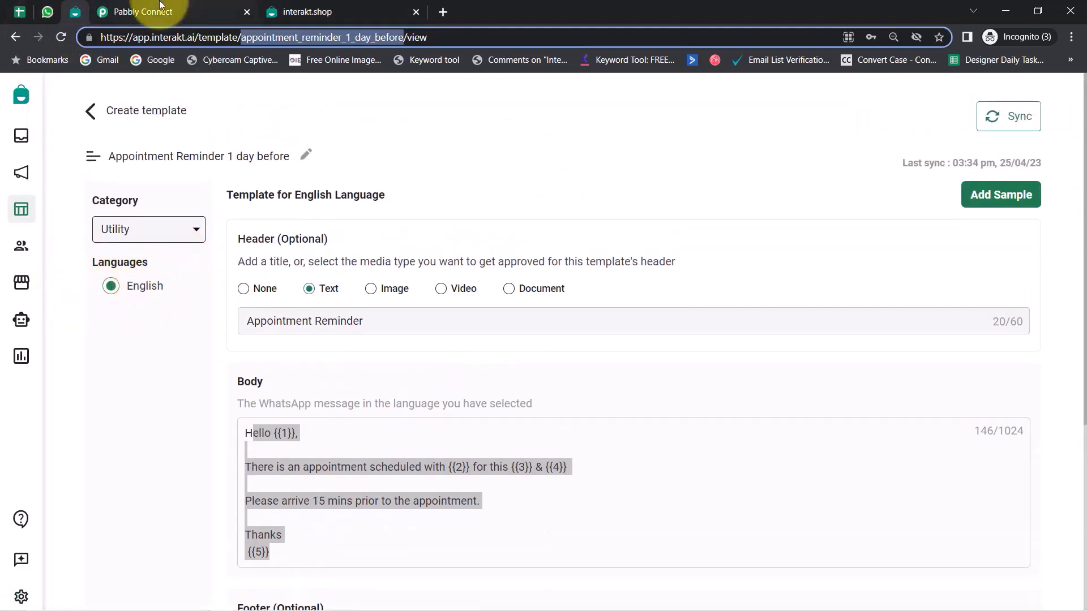
{"action": "left_click", "coordinate": [143, 12]}
{"action": "left_click", "coordinate": [249, 318]}
{"action": "type", "text": "en"}
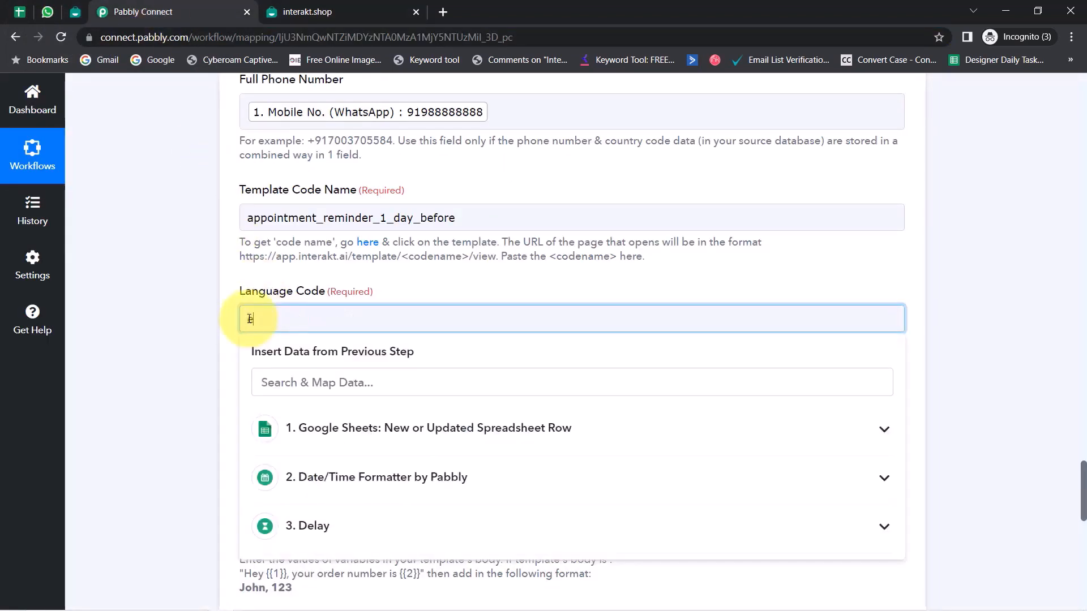
{"action": "left_click", "coordinate": [182, 344]}
{"action": "scroll", "coordinate": [182, 345], "scroll_direction": "down", "scroll_amount": 2}
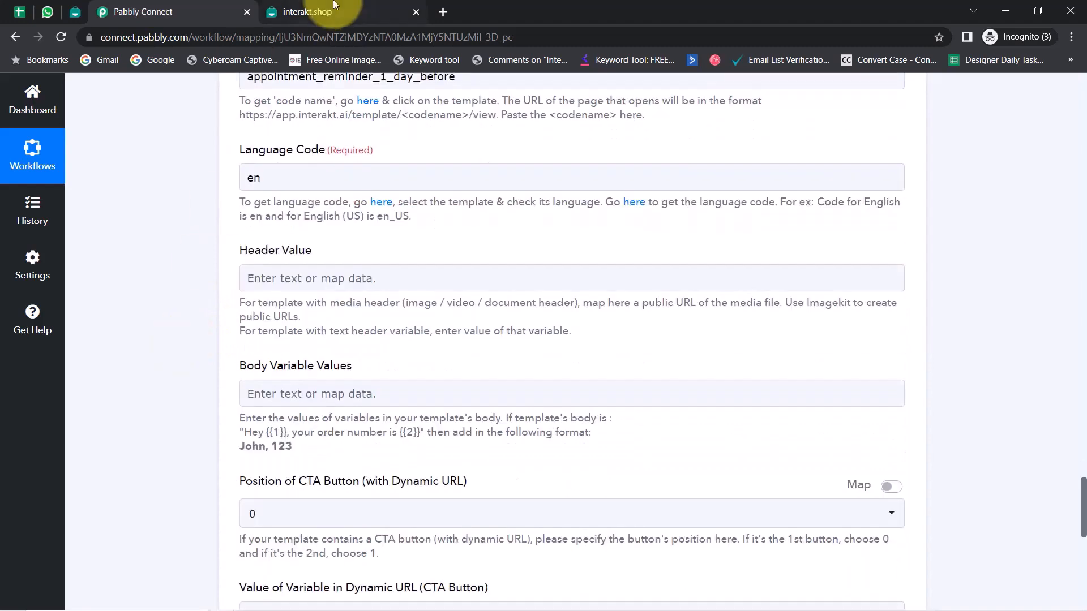
Step: Copy the header text 'Appointment Reminder' from Interakt into the Header Value field
{"action": "left_click", "coordinate": [73, 13]}
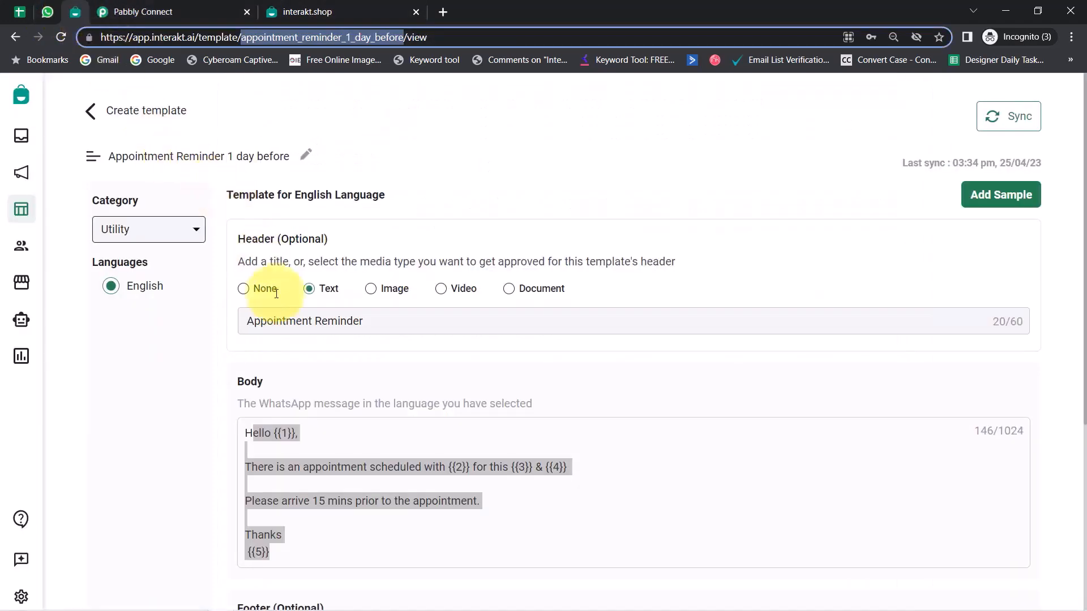
{"action": "triple_click", "coordinate": [284, 319]}
{"action": "key", "text": "ctrl+c"}
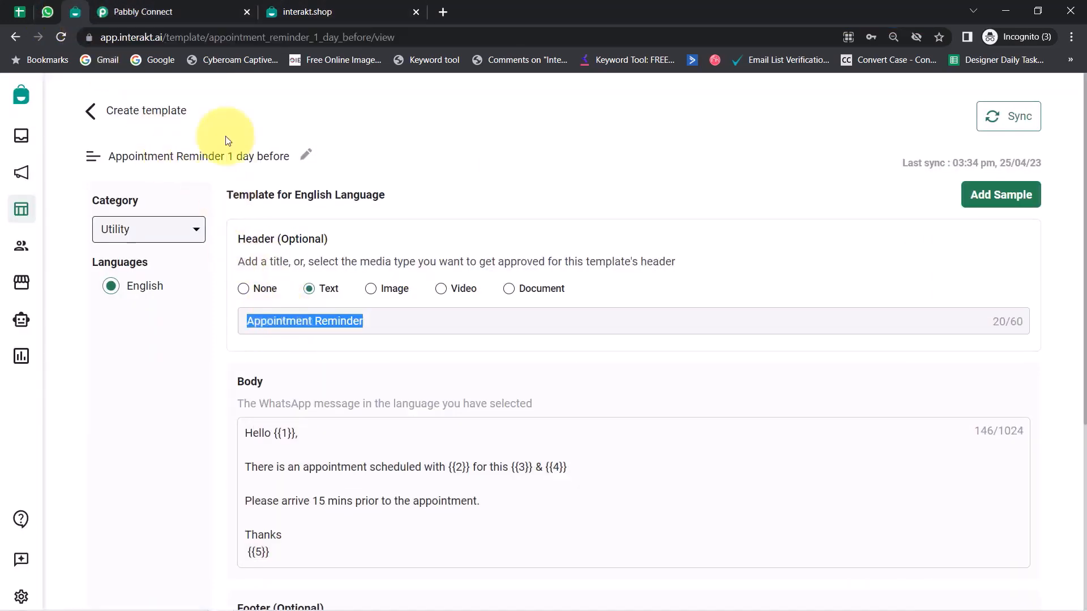
{"action": "left_click", "coordinate": [170, 12]}
{"action": "left_click", "coordinate": [268, 274]}
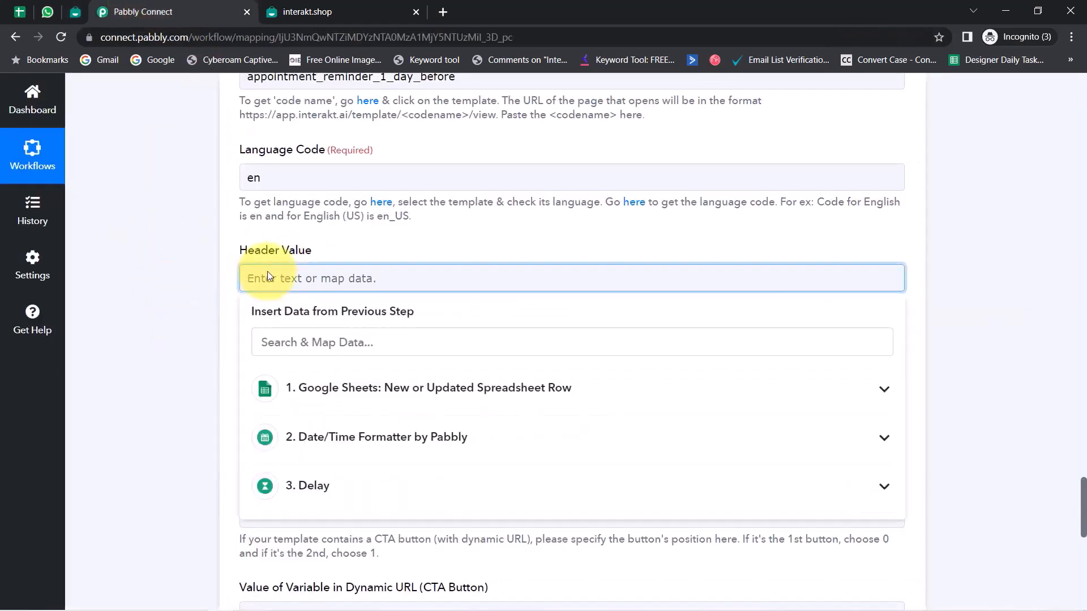
{"action": "key", "text": "ctrl+v"}
{"action": "scroll", "coordinate": [181, 320], "scroll_direction": "up", "scroll_amount": 1}
{"action": "scroll", "coordinate": [181, 321], "scroll_direction": "down", "scroll_amount": 1}
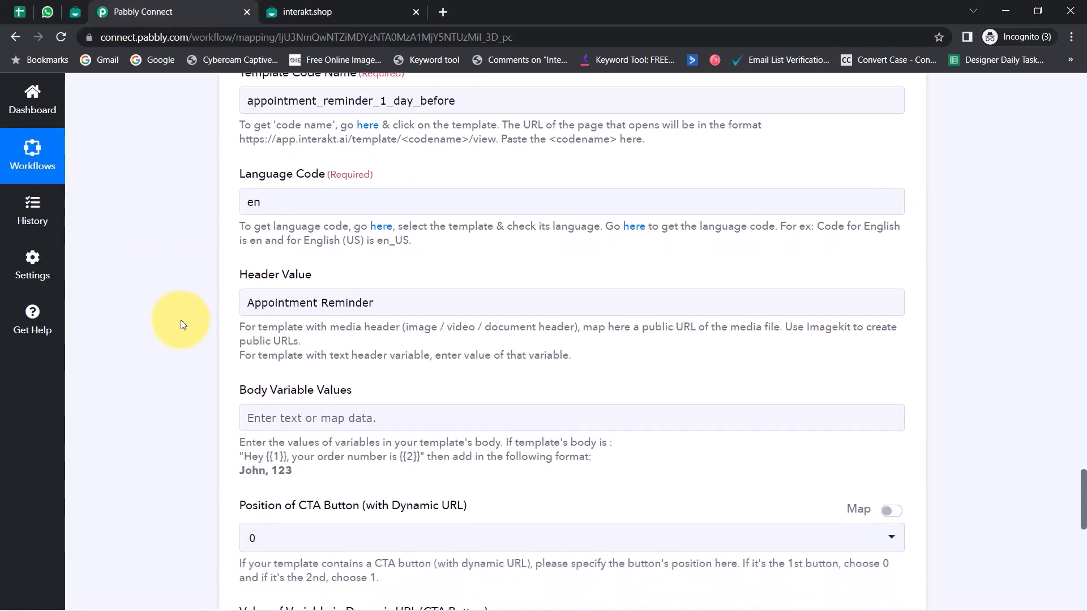
{"action": "scroll", "coordinate": [222, 338], "scroll_direction": "down", "scroll_amount": 2}
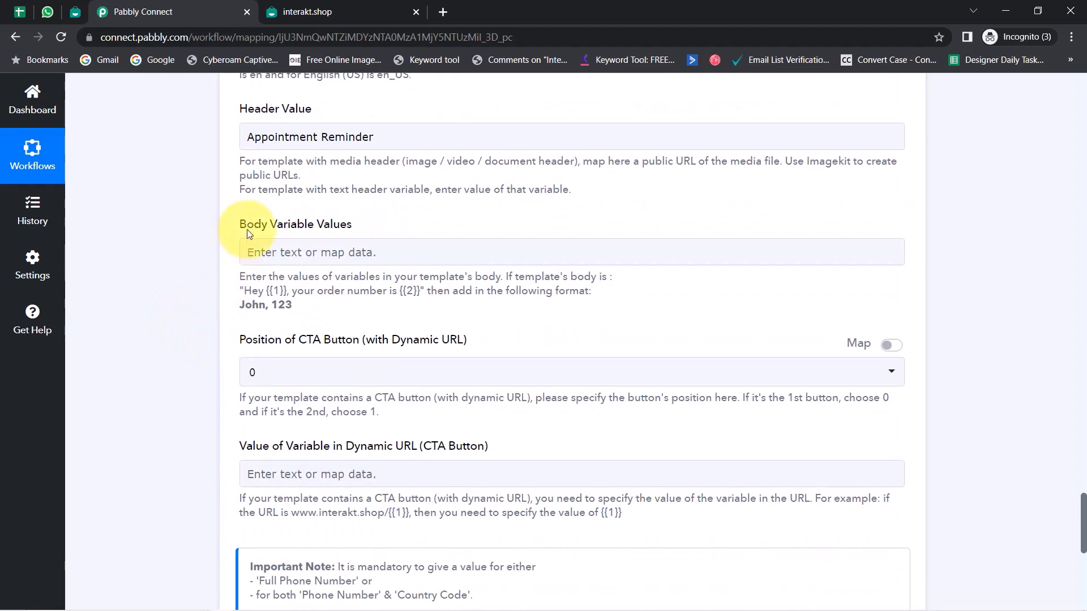
Step: Check the template's first body variable {{1}} in Interakt for Body Variable Values
{"action": "left_click_drag", "start_coordinate": [243, 224], "coordinate": [341, 224]}
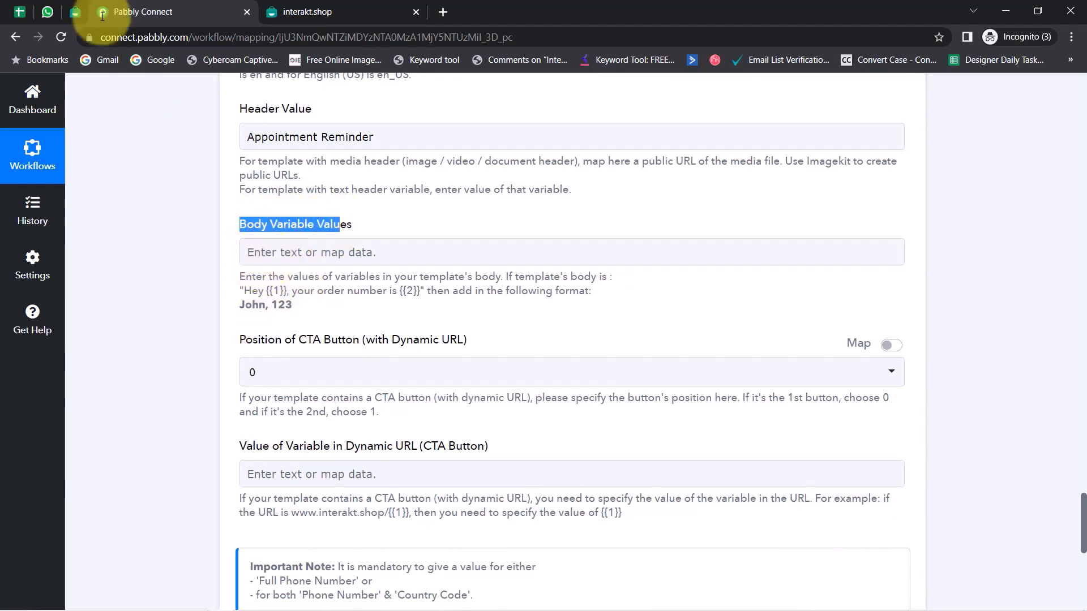
{"action": "left_click", "coordinate": [75, 11]}
{"action": "scroll", "coordinate": [323, 363], "scroll_direction": "down", "scroll_amount": 2}
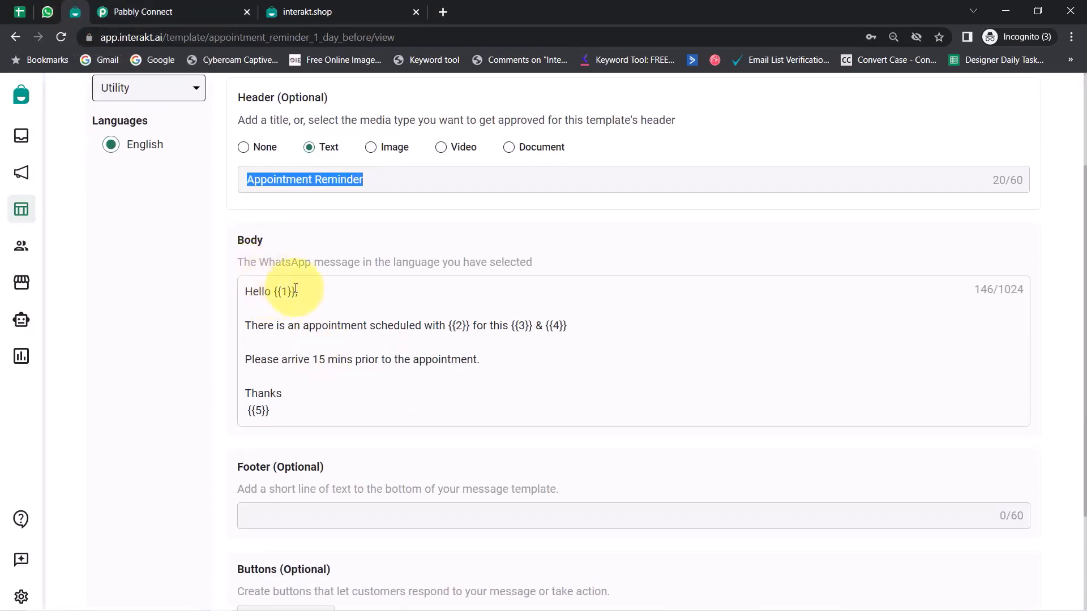
{"action": "left_click_drag", "start_coordinate": [274, 292], "coordinate": [290, 292]}
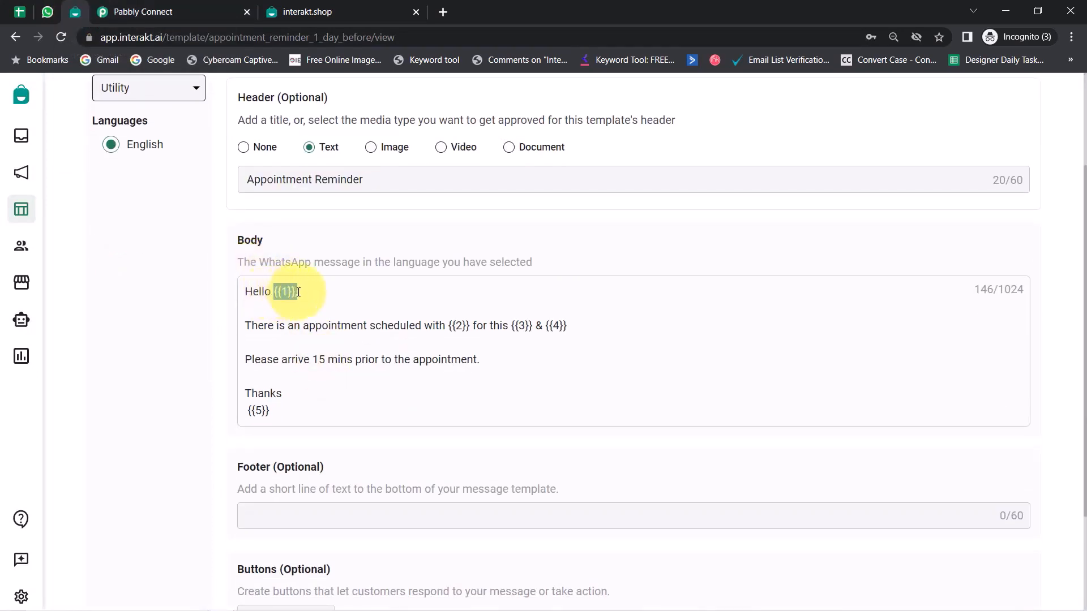
{"action": "left_click", "coordinate": [195, 12]}
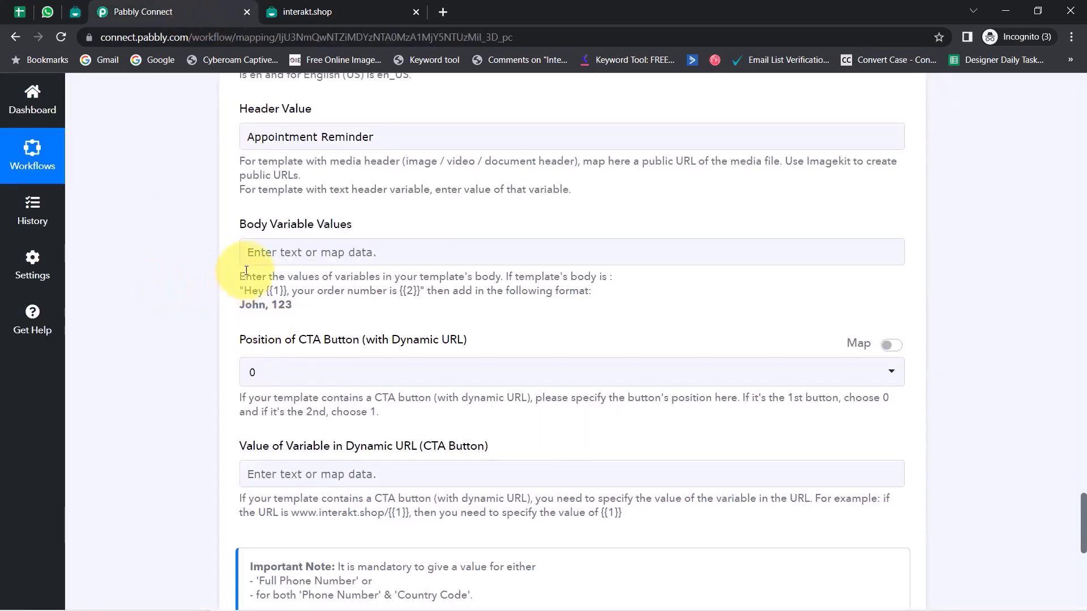
Step: Insert the Google Sheets Name field (Demo Patient) into Body Variable Values, followed by a comma
{"action": "left_click", "coordinate": [262, 255]}
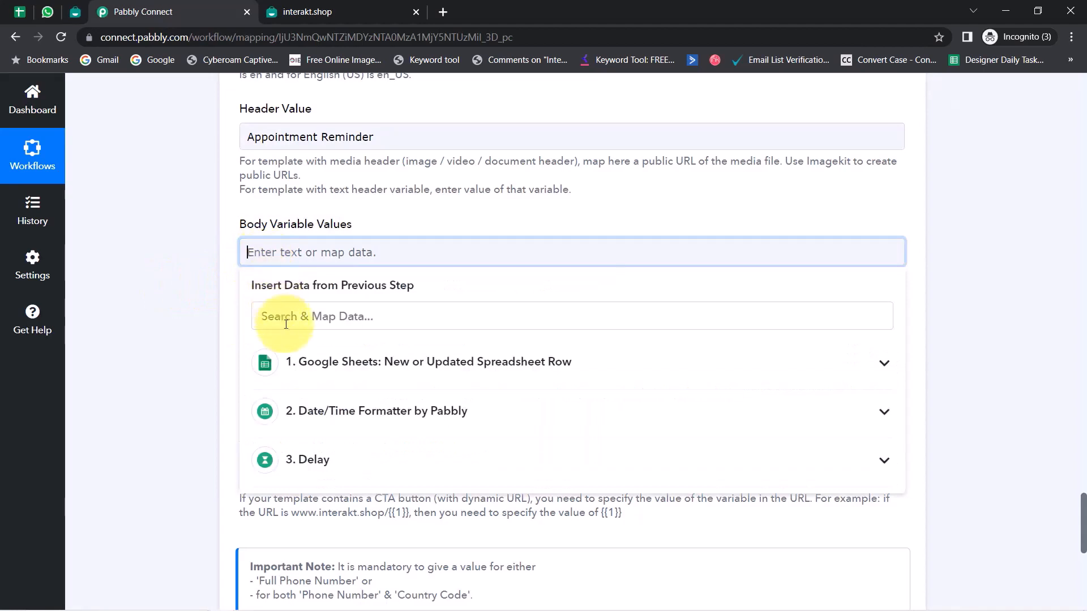
{"action": "left_click", "coordinate": [286, 322]}
{"action": "type", "text": "dem"}
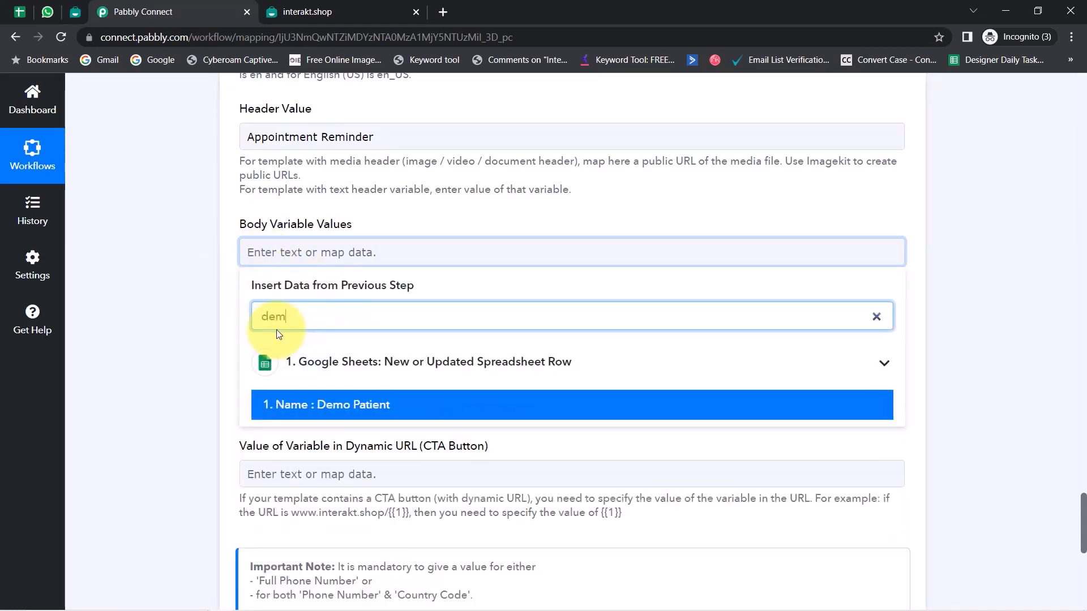
{"action": "left_click", "coordinate": [282, 405]}
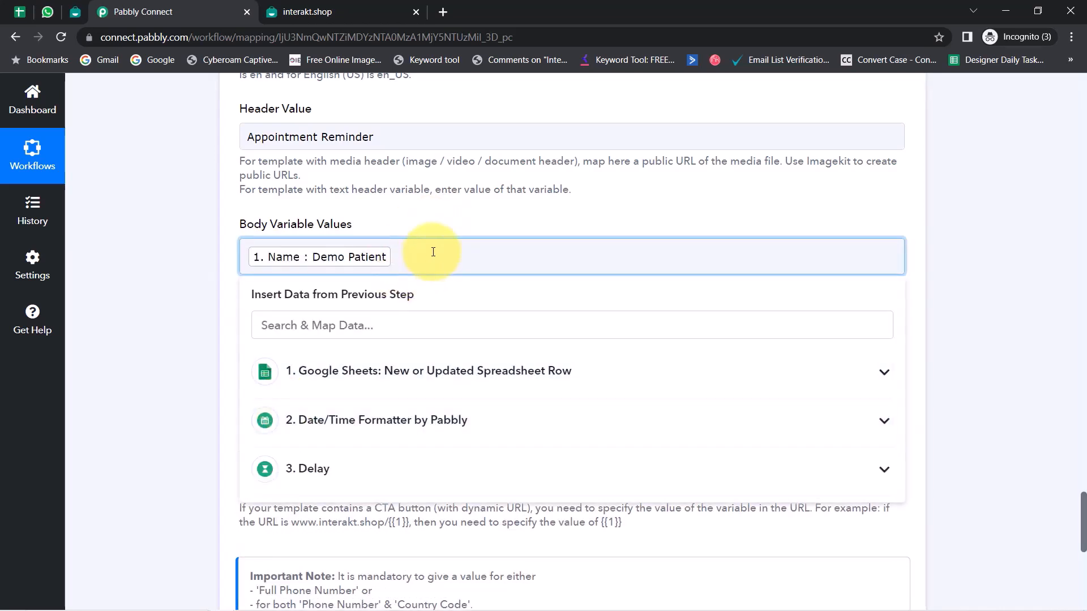
{"action": "type", "text": ","}
{"action": "left_click", "coordinate": [351, 323]}
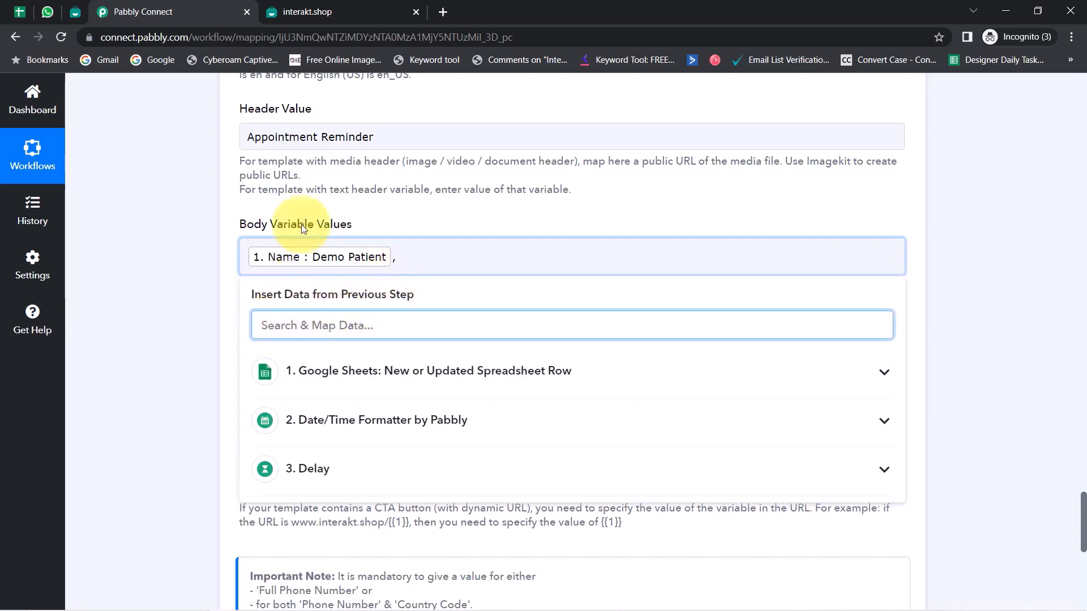
{"action": "left_click", "coordinate": [75, 12]}
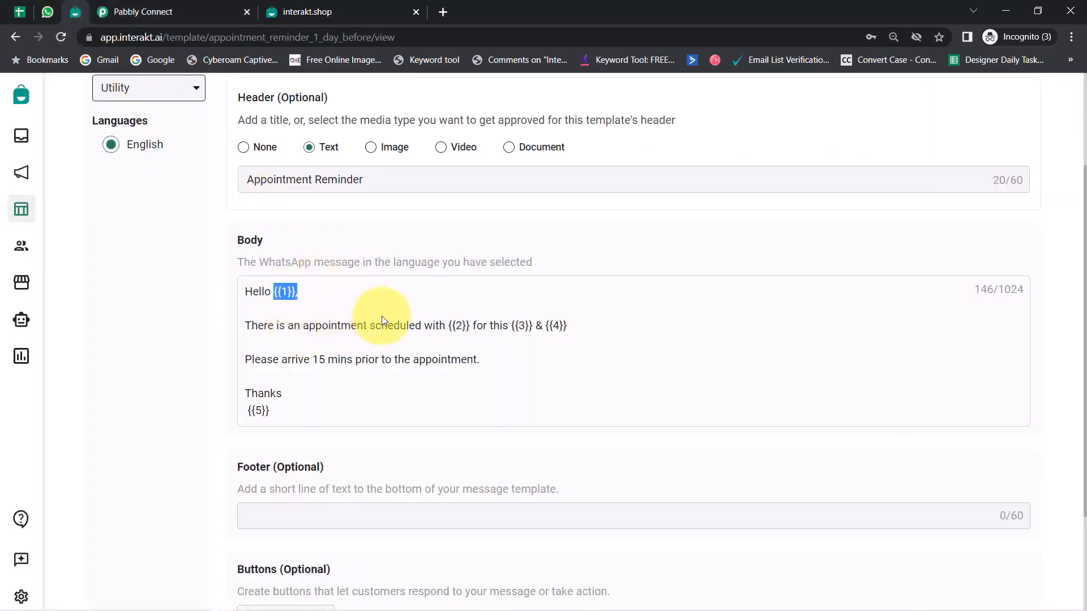
{"action": "left_click", "coordinate": [136, 11]}
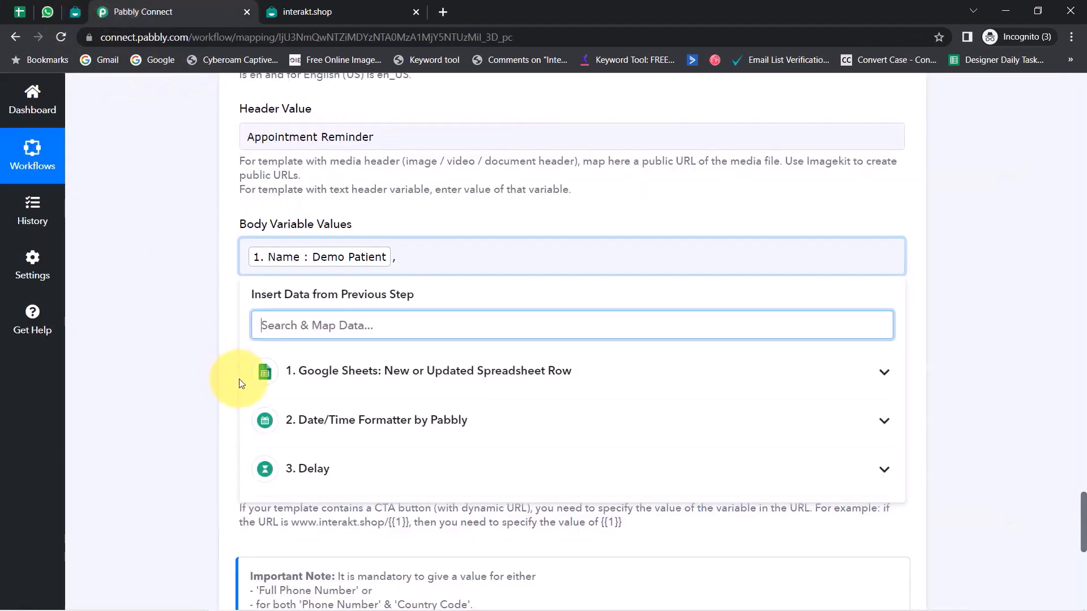
{"action": "type", "text": "Dr. Gupta"}
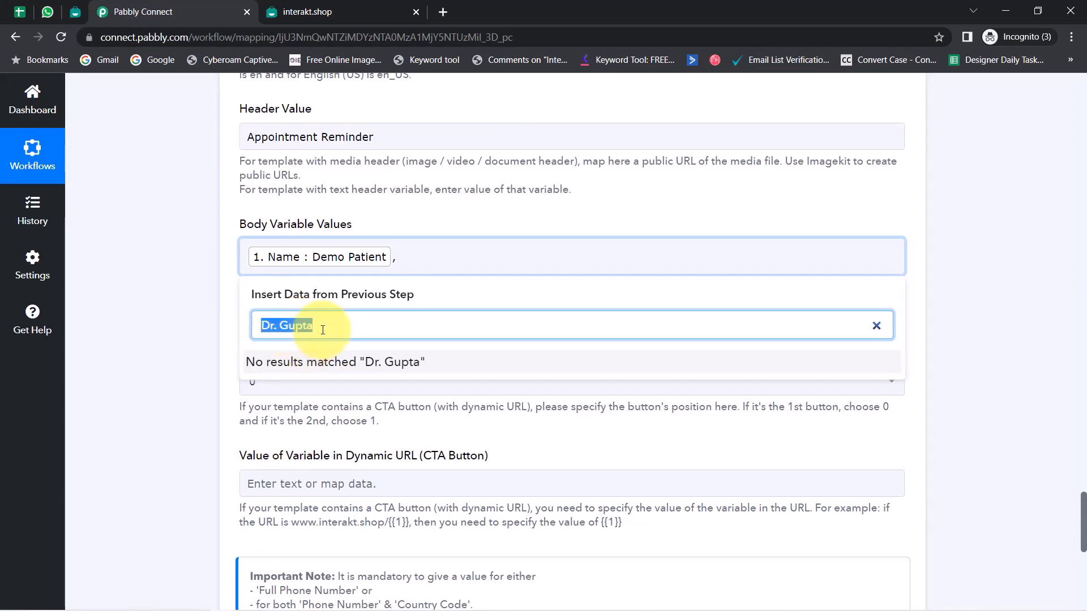
{"action": "key", "text": "BackSpace"}
{"action": "left_click", "coordinate": [409, 260]}
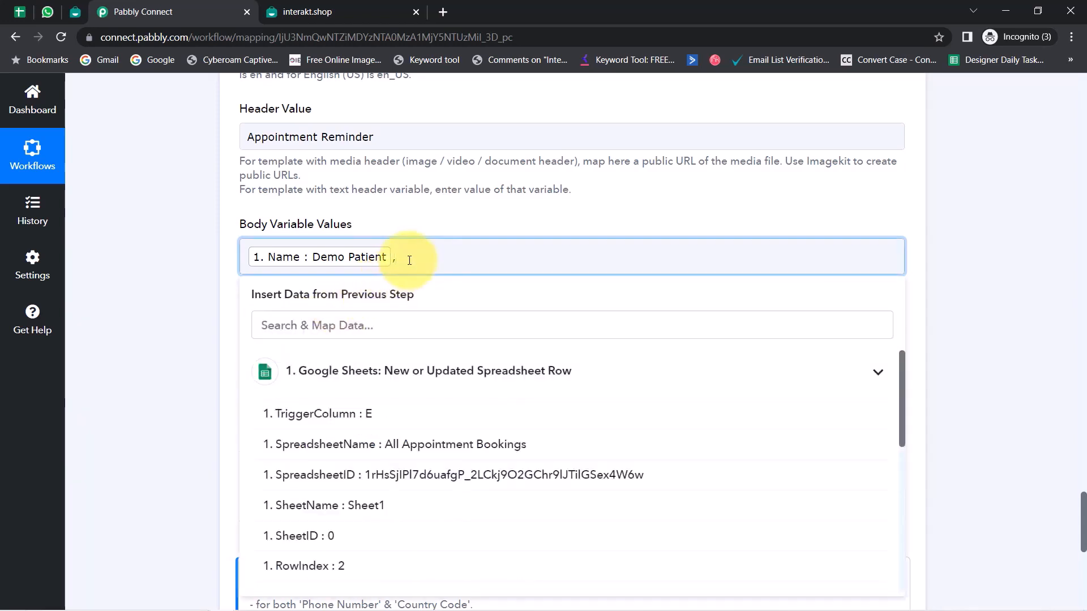
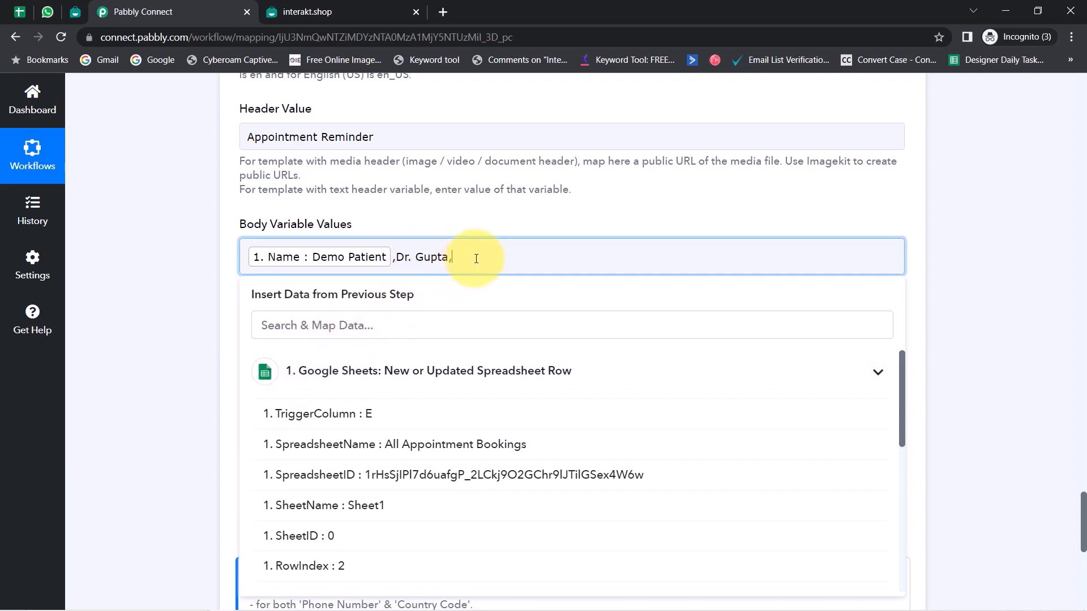
Step: Check the template's {{3}} placeholder, then add Appointment Date and a comma to Body Variable Values
{"action": "left_click", "coordinate": [75, 13]}
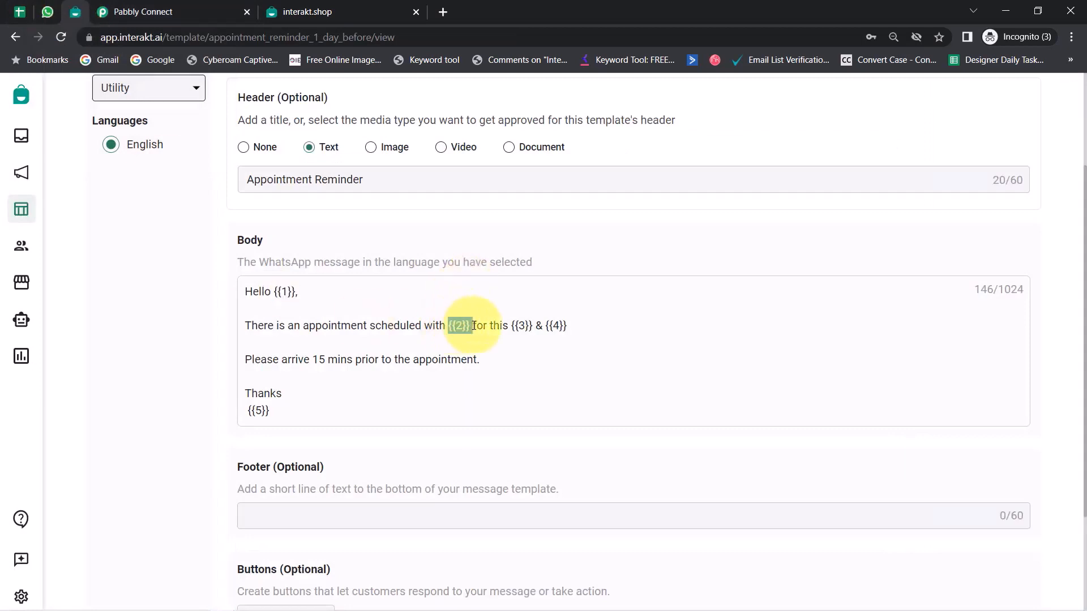
{"action": "left_click_drag", "start_coordinate": [511, 325], "coordinate": [536, 326]}
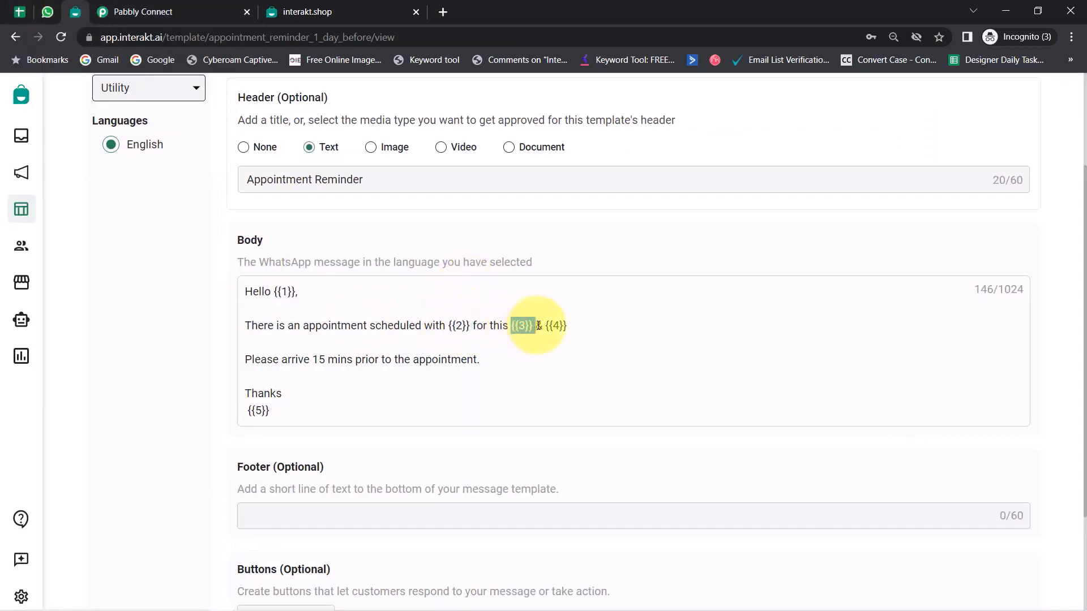
{"action": "left_click", "coordinate": [96, 11]}
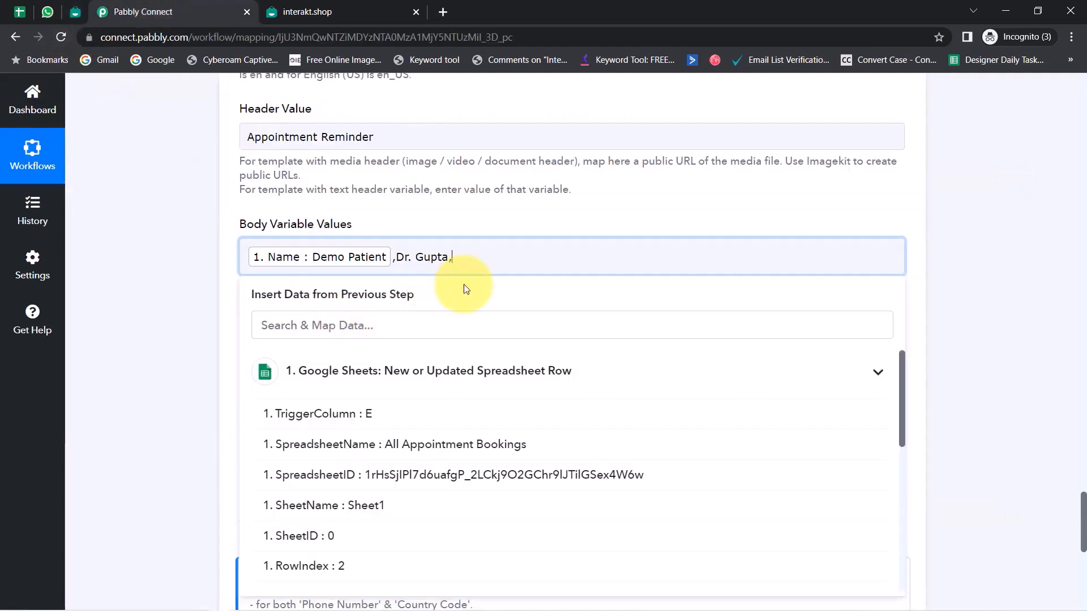
{"action": "type", "text": "date"}
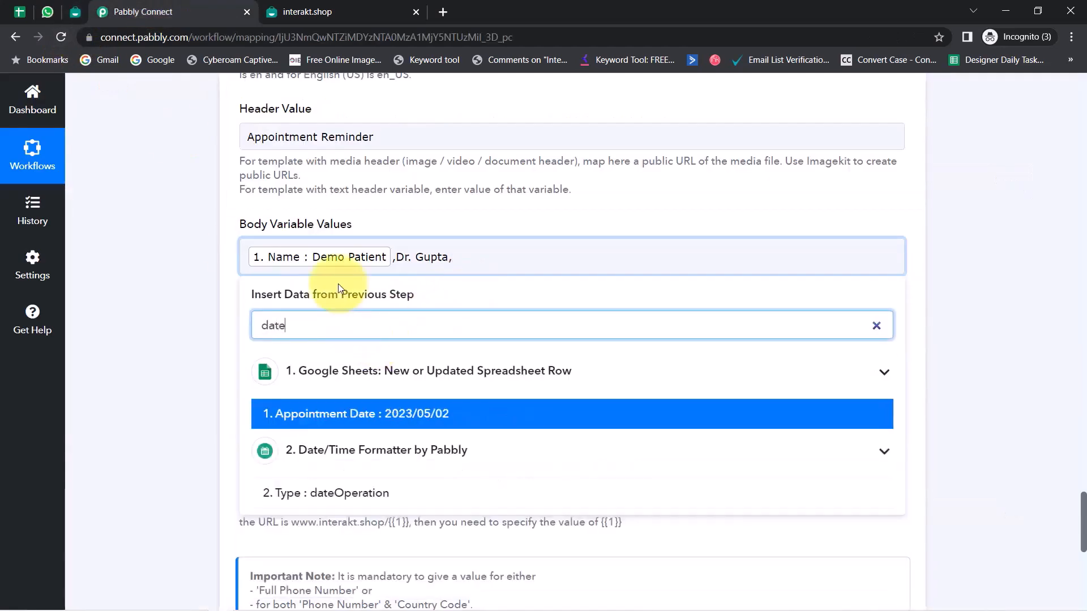
{"action": "left_click", "coordinate": [437, 414]}
{"action": "type", "text": ","}
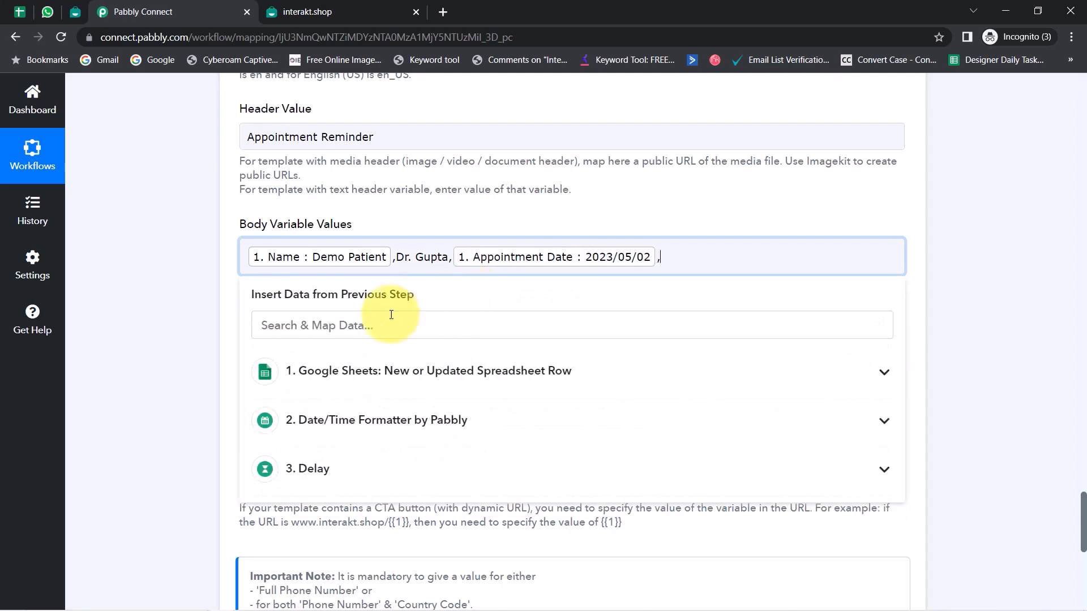
Step: Add Appointment Time, then type ',ABC Clinic' to finish all five body variables
{"action": "left_click", "coordinate": [363, 324]}
{"action": "type", "text": "time"}
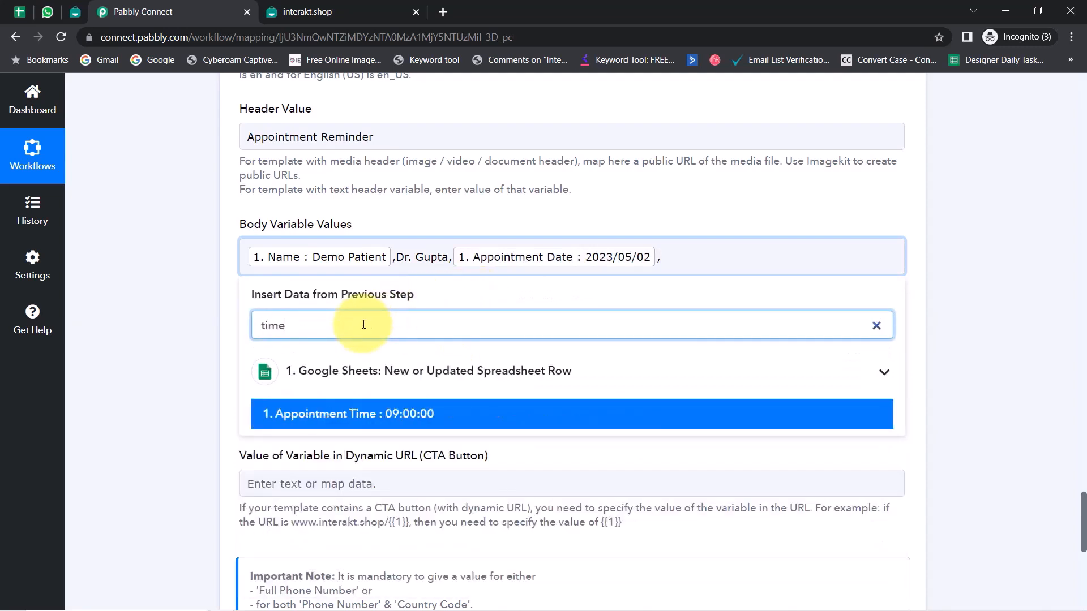
{"action": "left_click", "coordinate": [327, 424]}
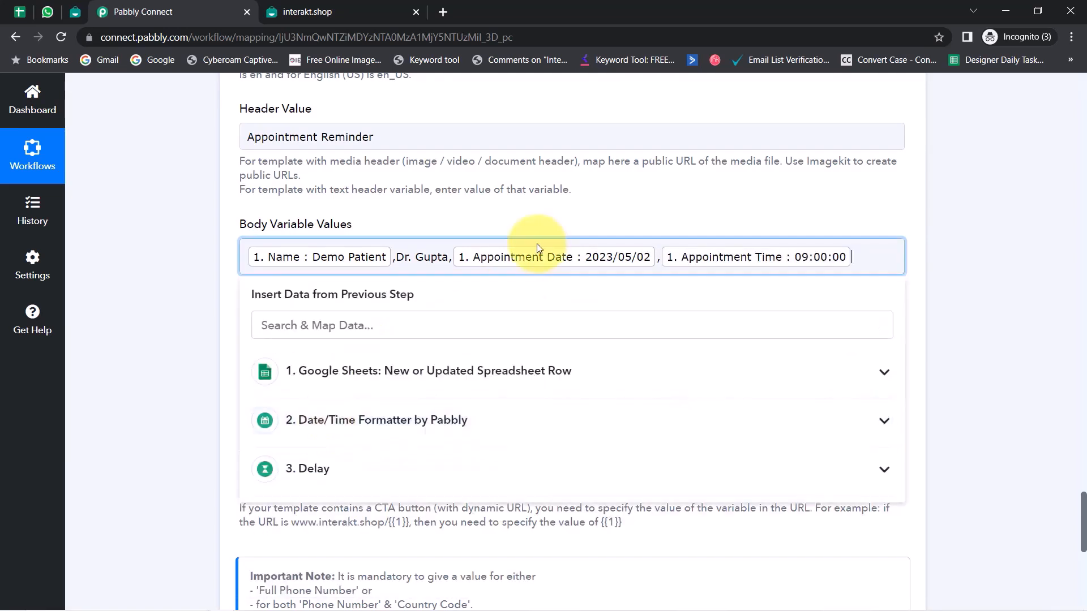
{"action": "left_click", "coordinate": [77, 17]}
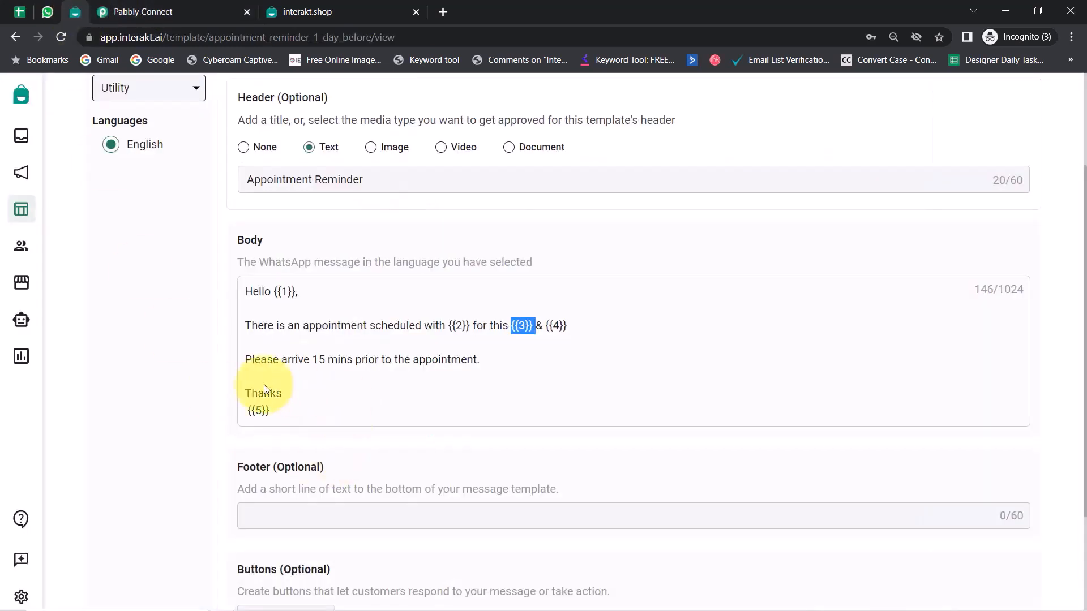
{"action": "left_click", "coordinate": [203, 13]}
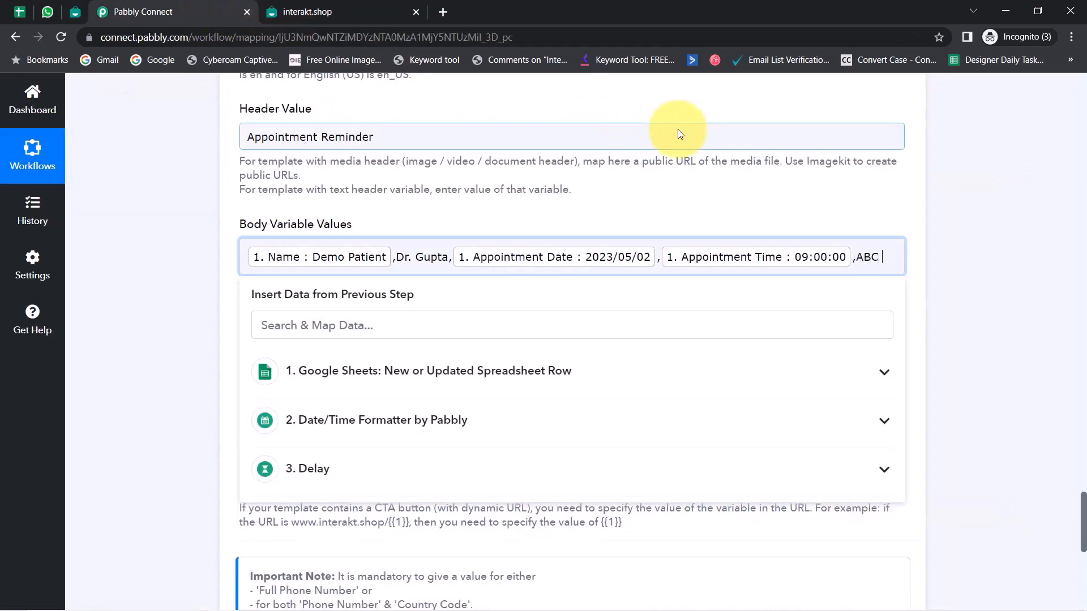
{"action": "type", "text": "inic"}
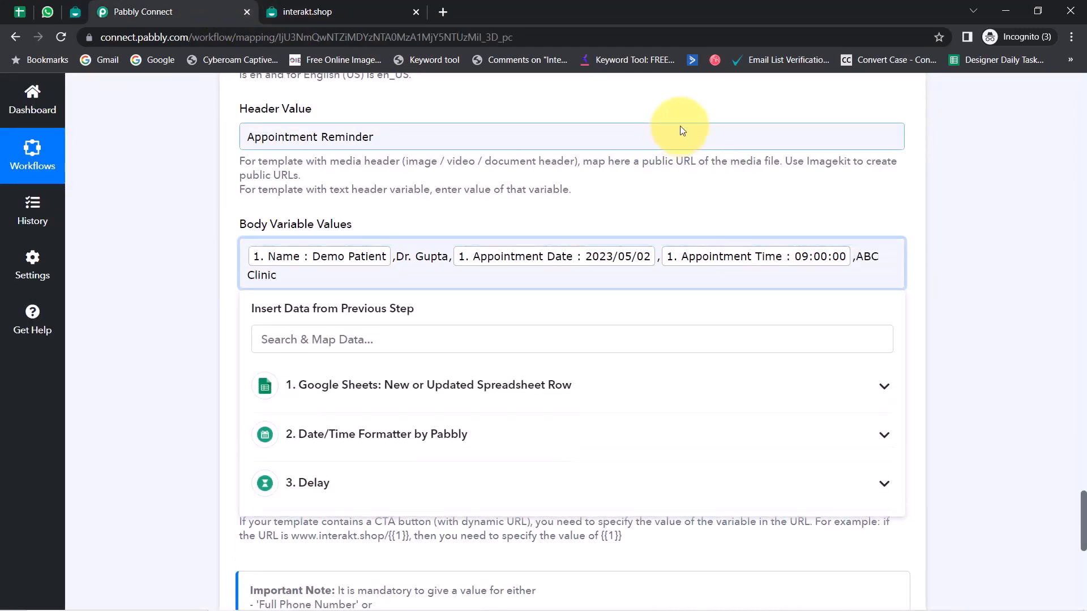
{"action": "left_click", "coordinate": [204, 256]}
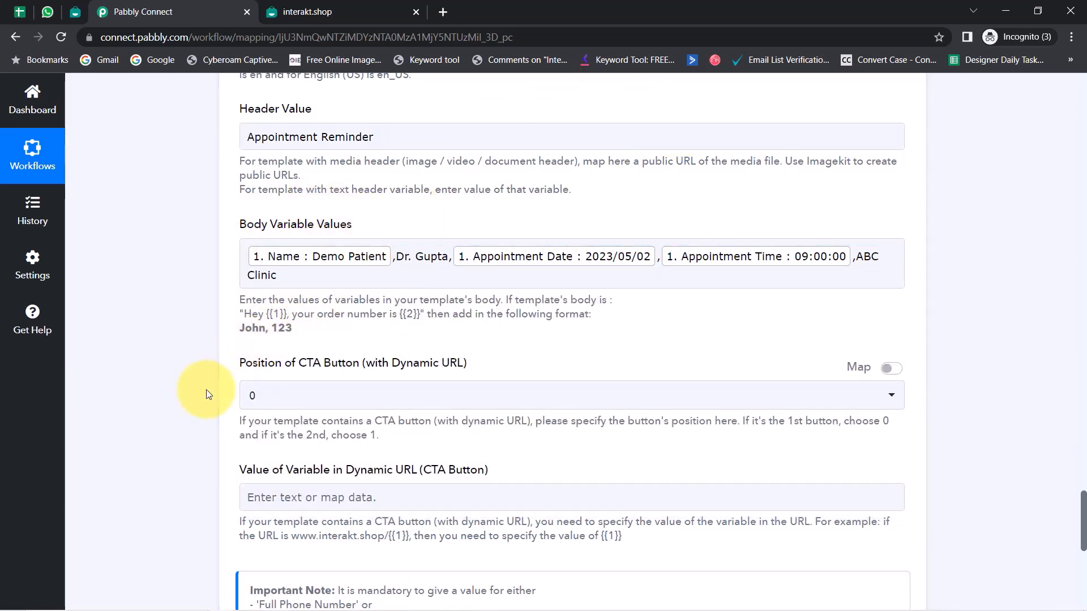
Step: Review the CTA button position and dynamic URL variable labels in the Interakt step
{"action": "left_click_drag", "start_coordinate": [268, 364], "coordinate": [372, 370]}
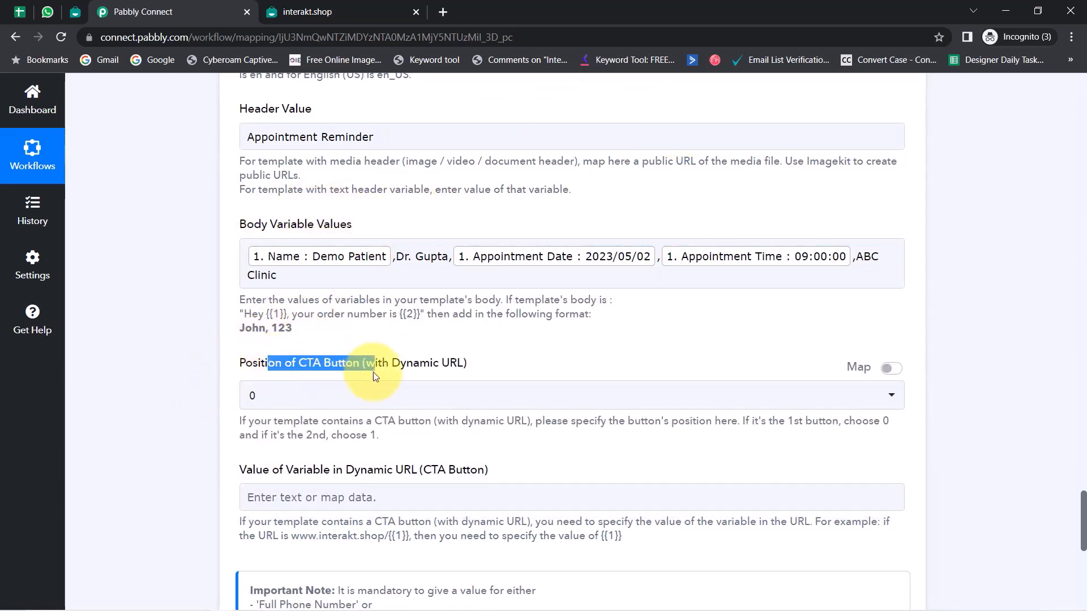
{"action": "left_click_drag", "start_coordinate": [263, 471], "coordinate": [436, 475]}
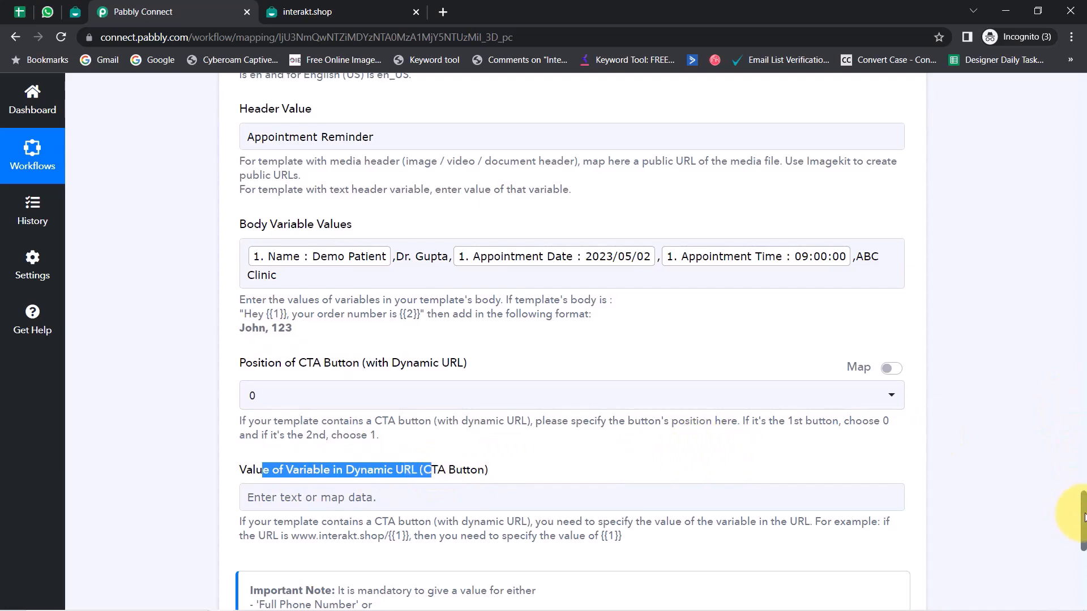
{"action": "scroll", "coordinate": [1075, 452], "scroll_direction": "down", "scroll_amount": 3}
{"action": "scroll", "coordinate": [1069, 447], "scroll_direction": "up", "scroll_amount": 6}
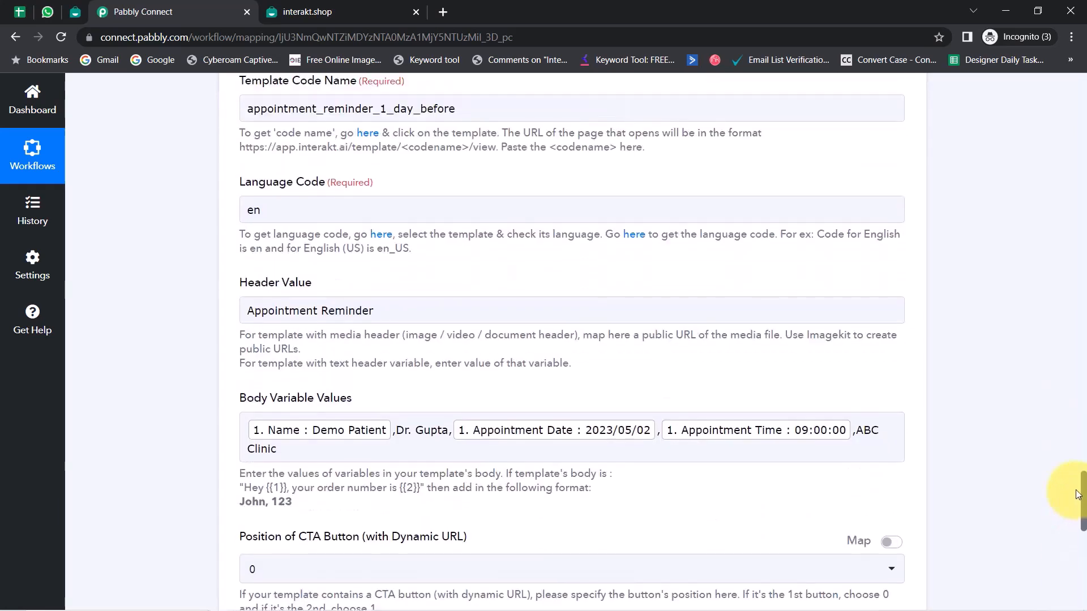
{"action": "scroll", "coordinate": [1075, 486], "scroll_direction": "up", "scroll_amount": 5}
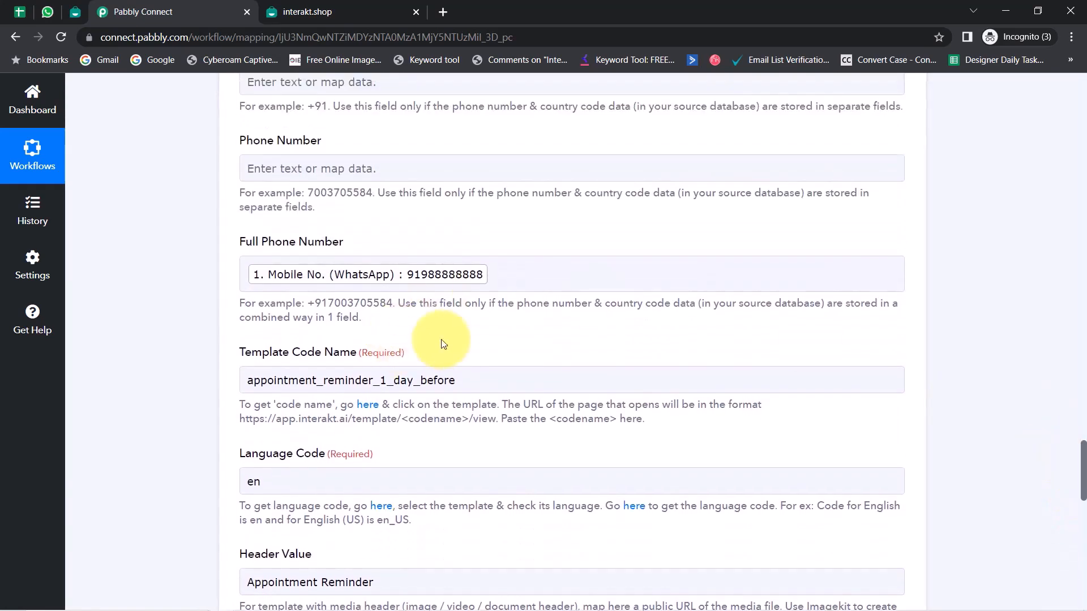
Step: Replace the mapped mobile in Full Phone Number with a manually typed +91 number
{"action": "left_click", "coordinate": [496, 281]}
{"action": "key", "text": "BackSpace"}
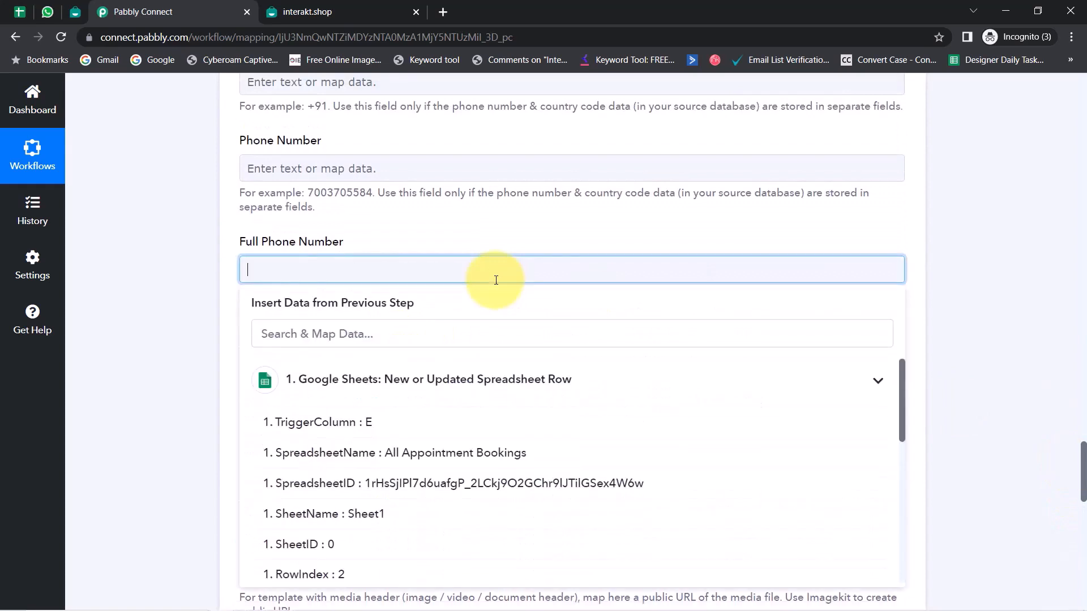
{"action": "left_click", "coordinate": [136, 284]}
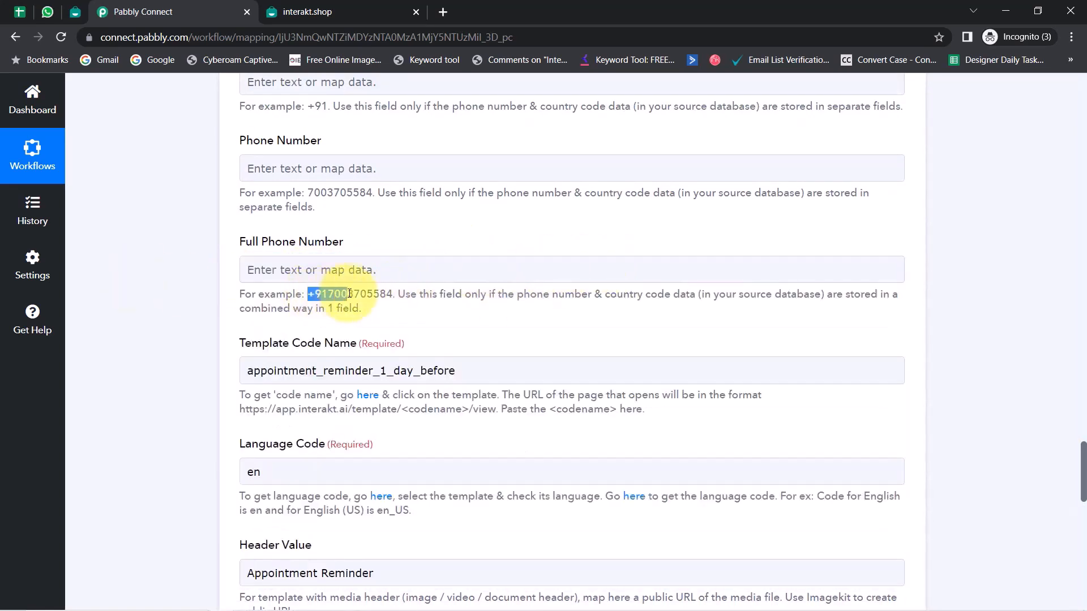
{"action": "left_click_drag", "start_coordinate": [349, 294], "coordinate": [390, 293]}
{"action": "left_click", "coordinate": [344, 273]}
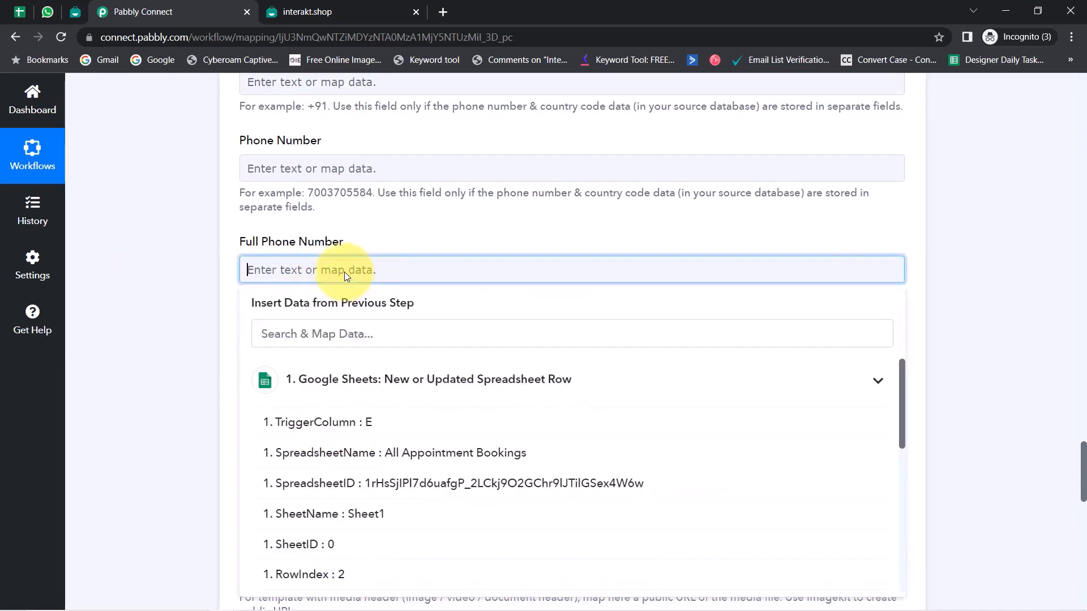
{"action": "type", "text": "+91"}
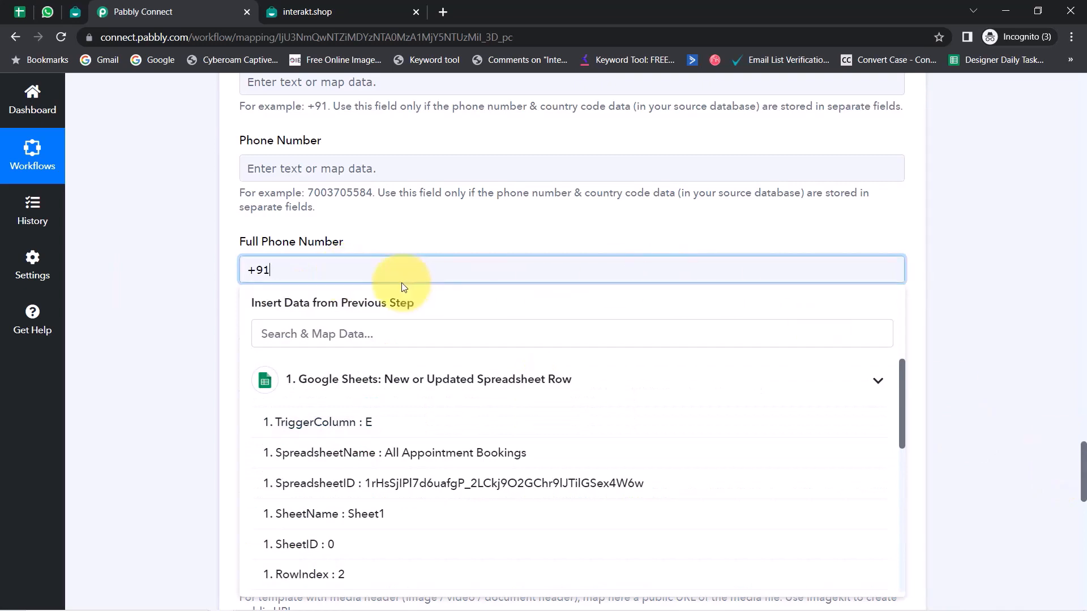
Step: Save the step, send a test request and check the WhatsApp chat
{"action": "scroll", "coordinate": [568, 317], "scroll_direction": "down", "scroll_amount": 15}
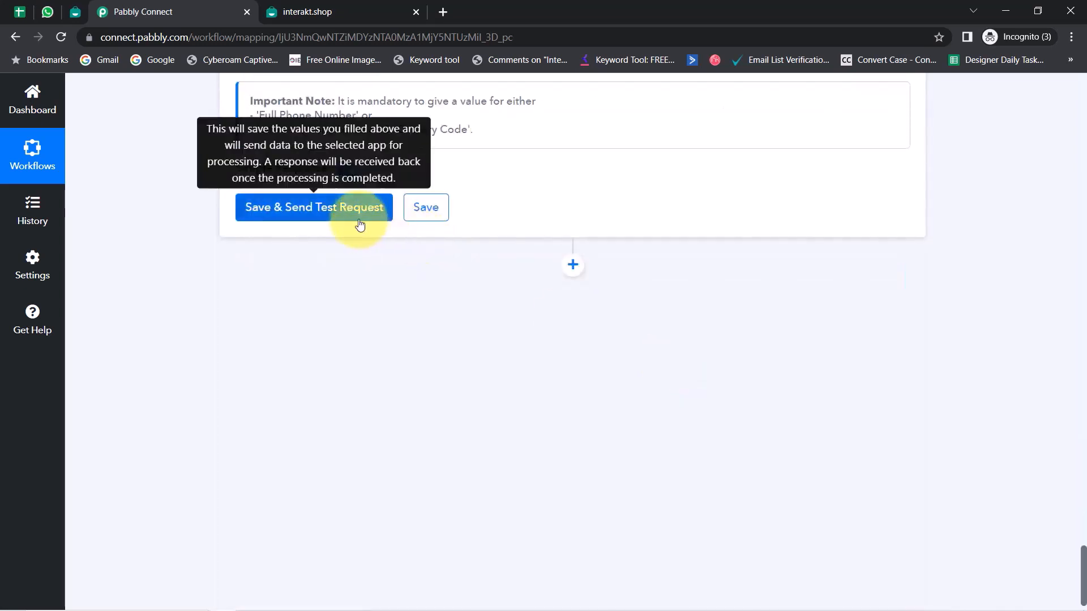
{"action": "left_click", "coordinate": [300, 213]}
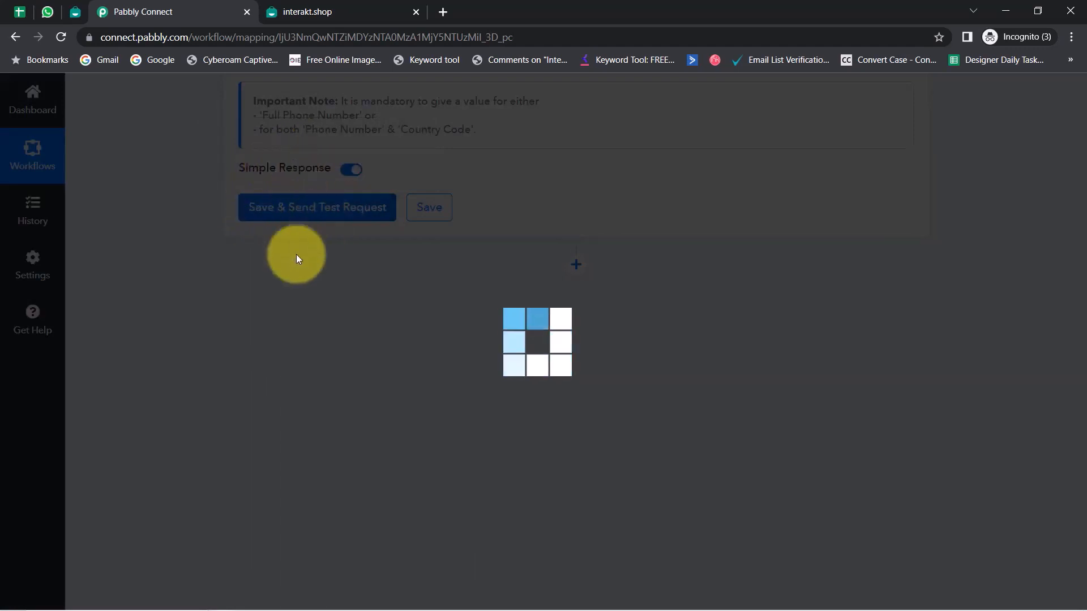
{"action": "left_click", "coordinate": [45, 12]}
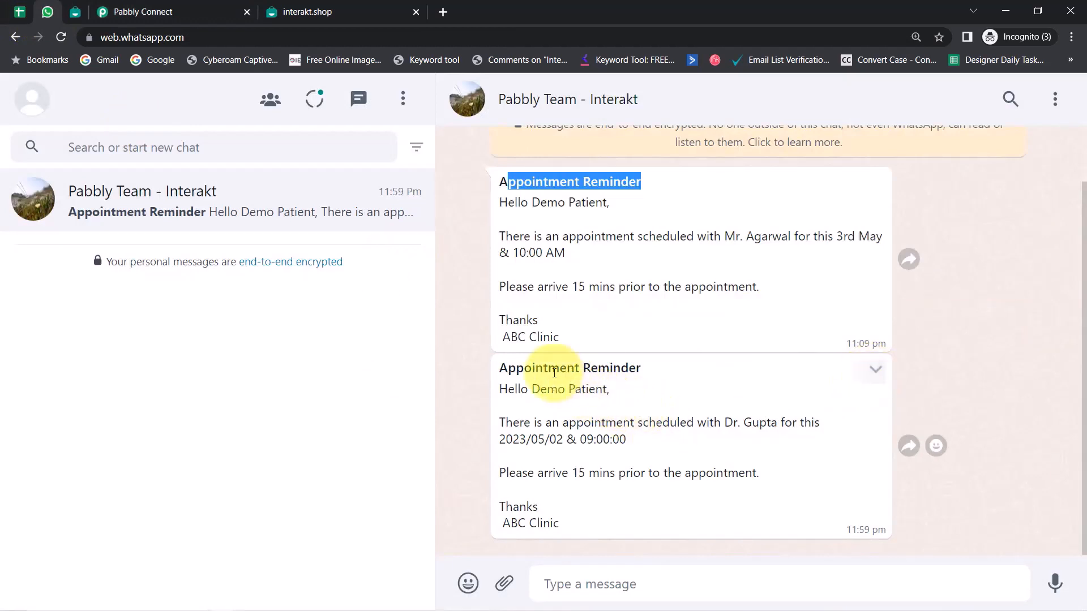
Step: Delete the older reminder from the WhatsApp chat and check the workflow's test response
{"action": "left_click_drag", "start_coordinate": [548, 369], "coordinate": [608, 473]}
{"action": "left_click", "coordinate": [874, 189]}
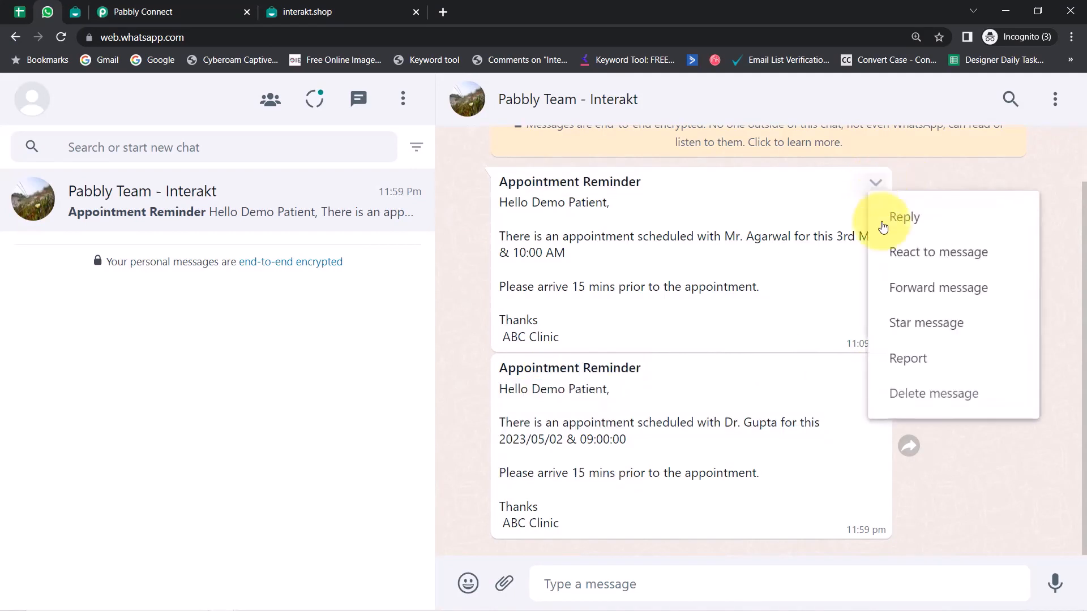
{"action": "left_click", "coordinate": [902, 393]}
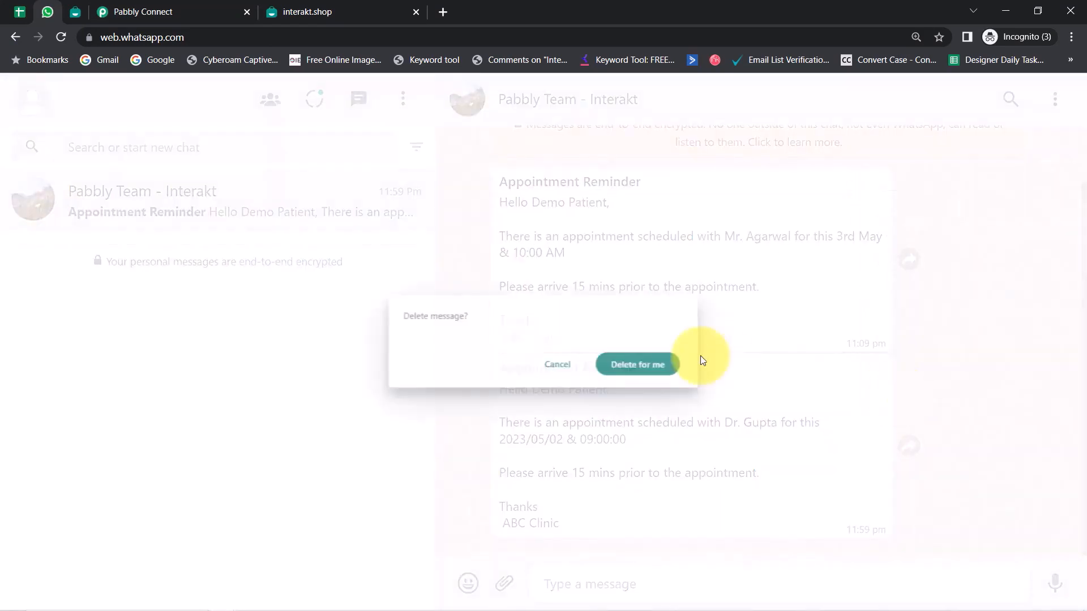
{"action": "left_click", "coordinate": [651, 368]}
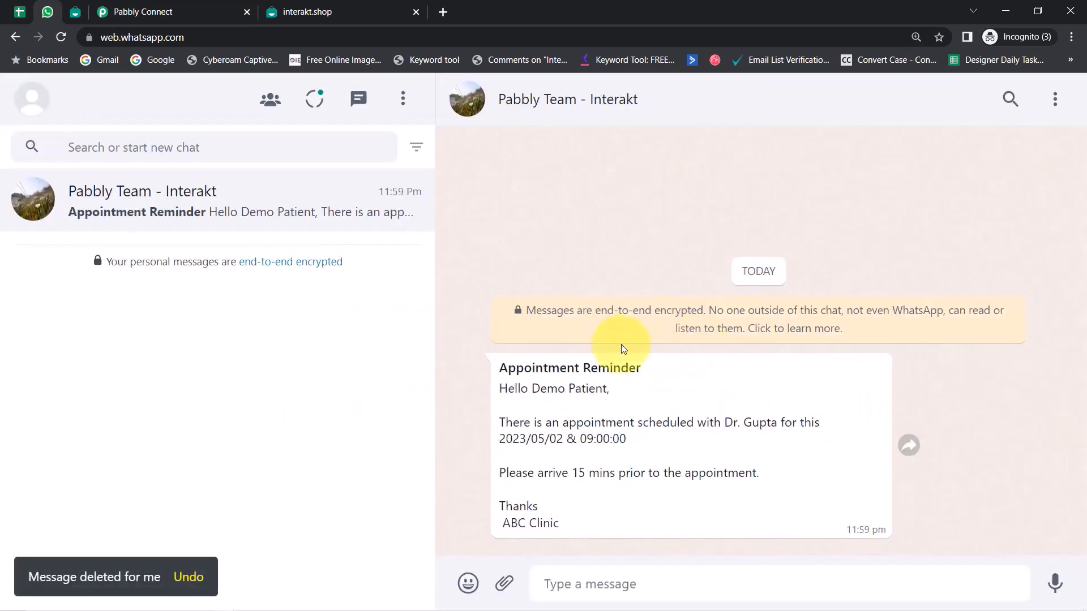
{"action": "left_click", "coordinate": [186, 12]}
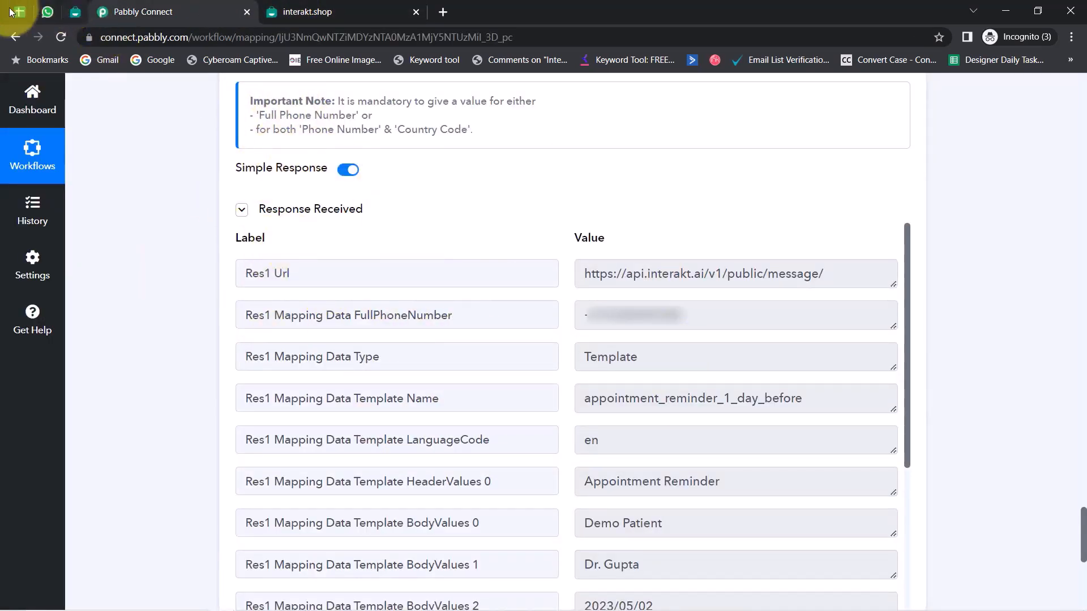
{"action": "left_click", "coordinate": [47, 11]}
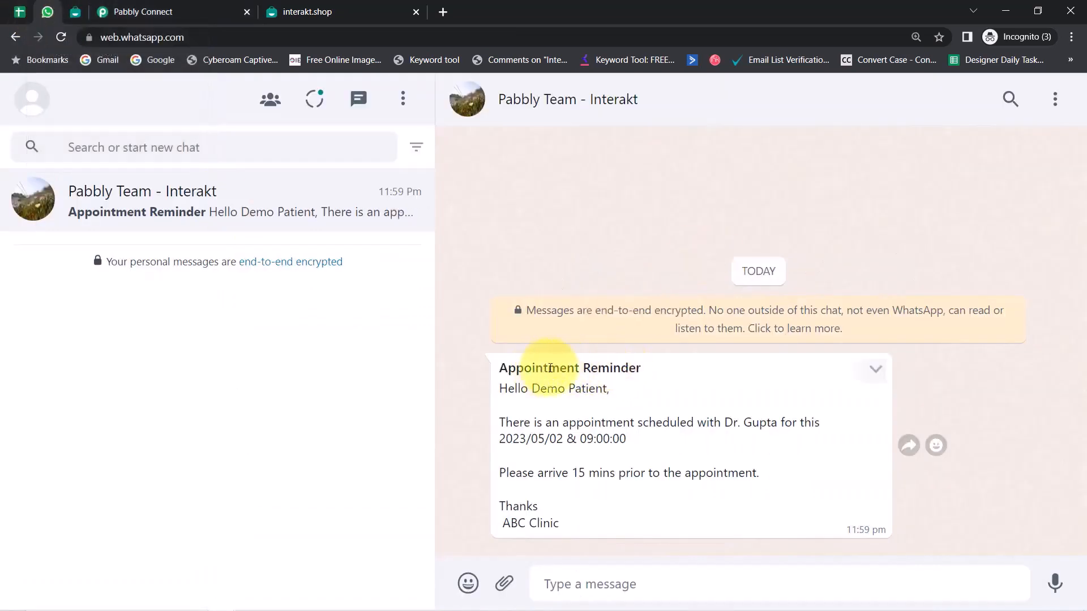
Step: Review the reminder's heading, patient greeting, Dr. Gupta line, date, 09:00:00 time and clinic sign-off
{"action": "left_click_drag", "start_coordinate": [550, 369], "coordinate": [625, 368]}
{"action": "left_click_drag", "start_coordinate": [498, 388], "coordinate": [638, 399]}
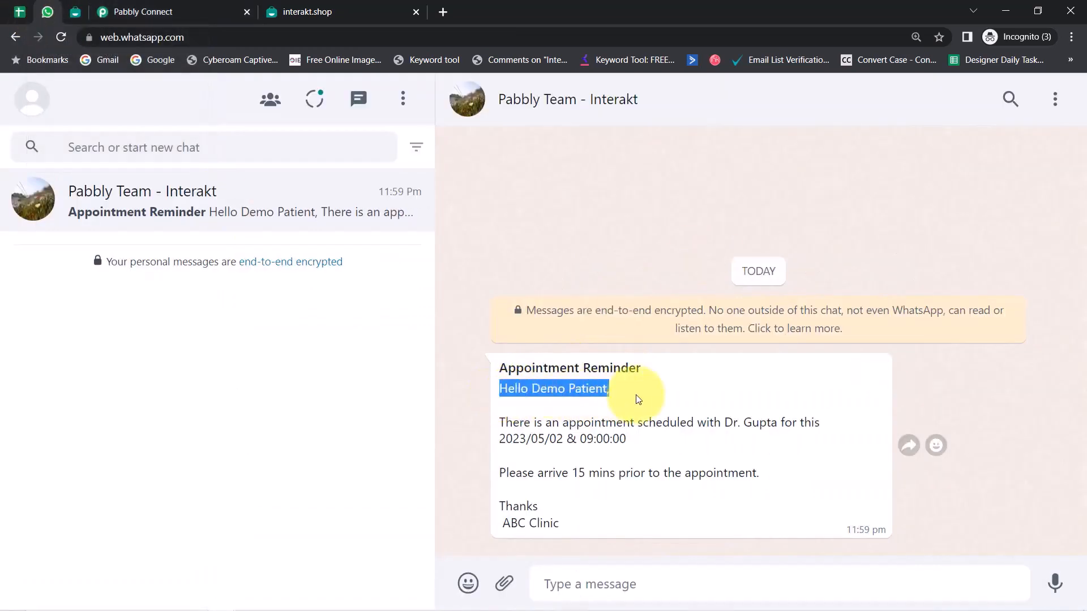
{"action": "left_click_drag", "start_coordinate": [524, 422], "coordinate": [749, 425]}
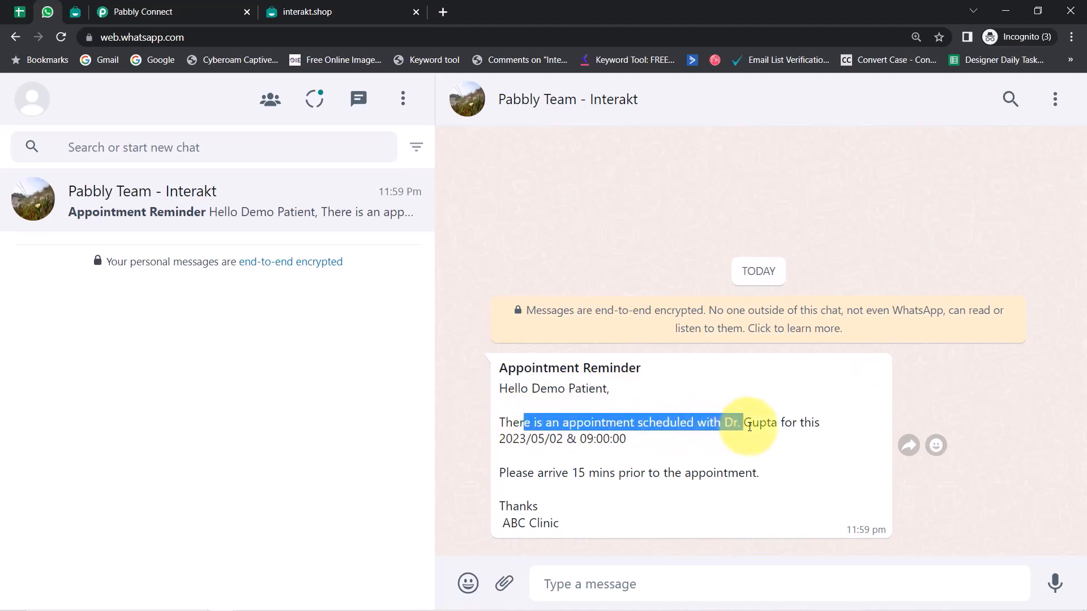
{"action": "left_click_drag", "start_coordinate": [499, 439], "coordinate": [675, 491]}
{"action": "left_click", "coordinate": [601, 440]}
{"action": "double_click", "coordinate": [601, 440]}
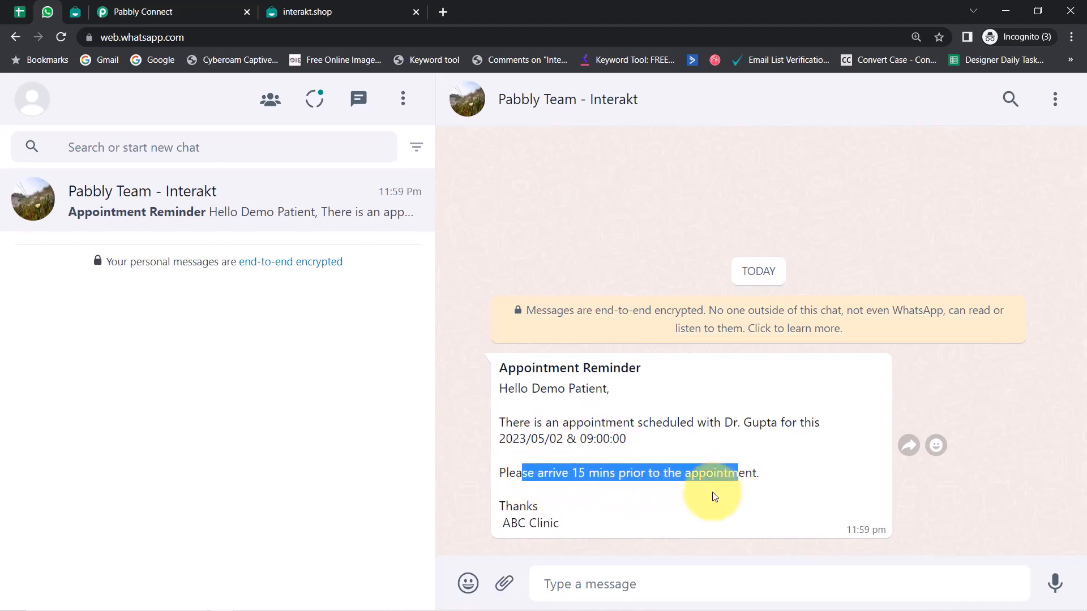
{"action": "left_click_drag", "start_coordinate": [506, 507], "coordinate": [593, 534]}
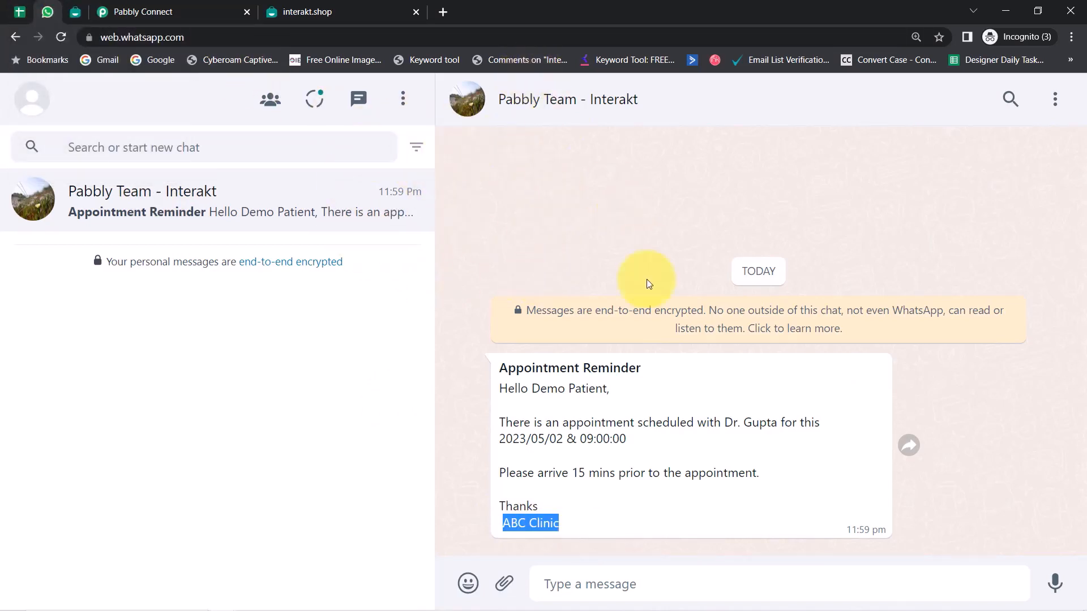
{"action": "left_click_drag", "start_coordinate": [510, 368], "coordinate": [655, 372]}
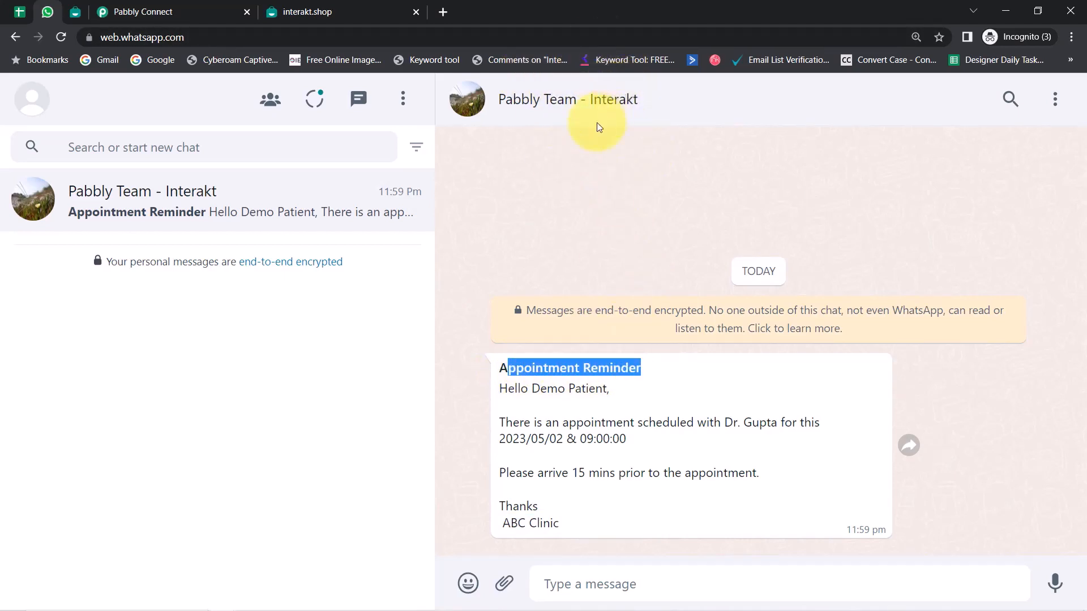
{"action": "left_click", "coordinate": [19, 13]}
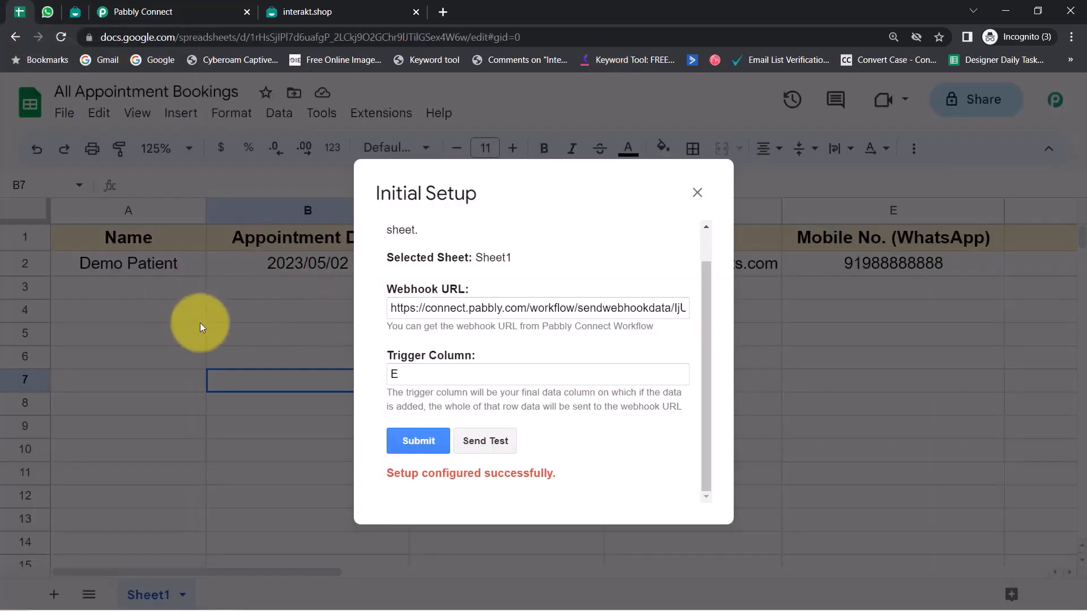
Step: Close the Initial Setup dialog and inspect the Demo Patient booking's date and time in B2:C2
{"action": "left_click", "coordinate": [696, 193]}
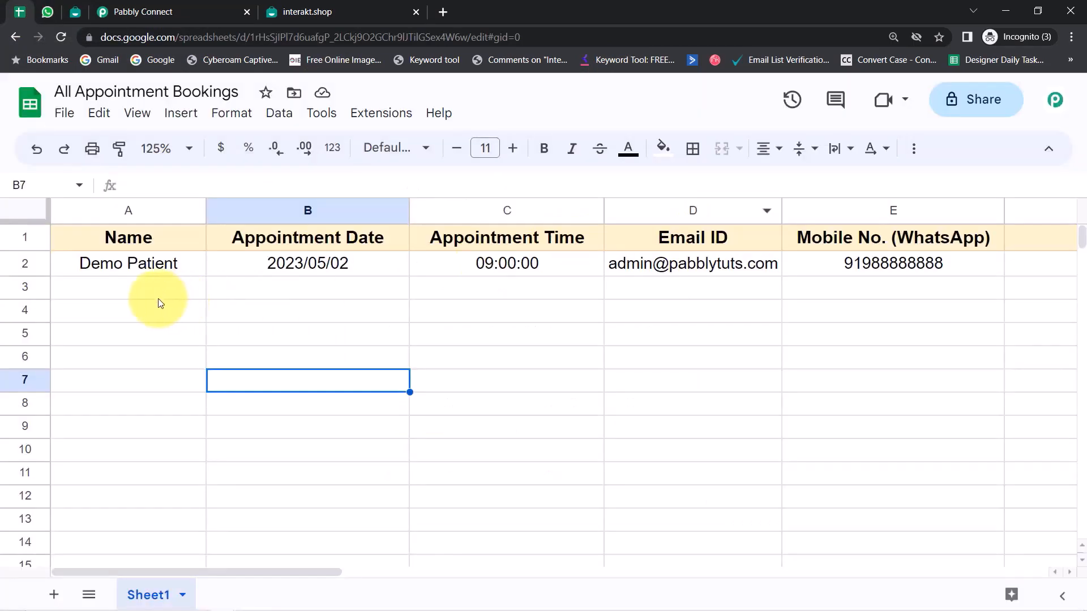
{"action": "left_click", "coordinate": [23, 288]}
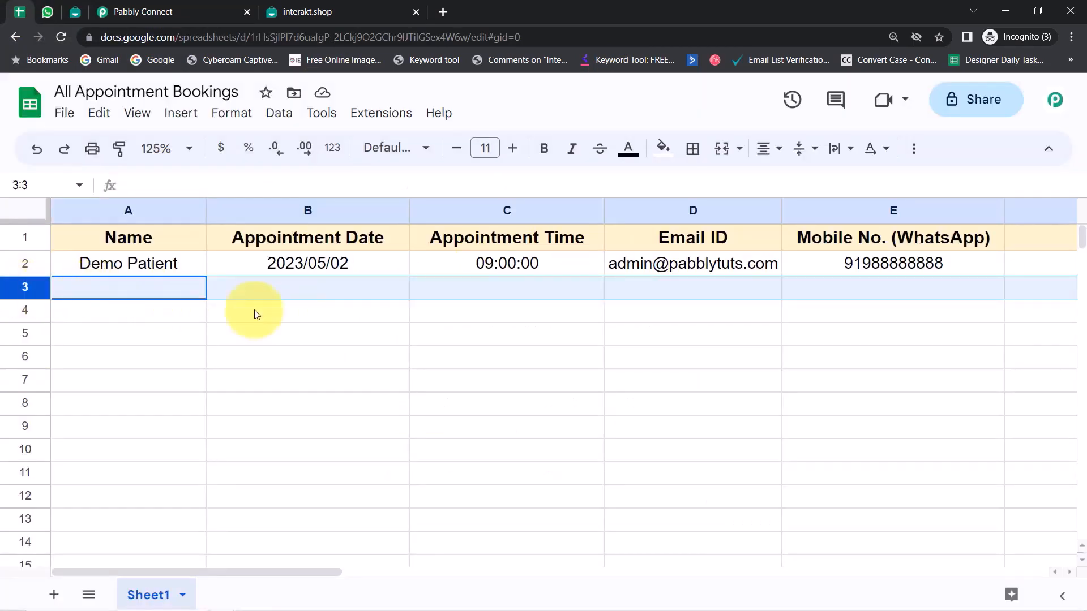
{"action": "left_click", "coordinate": [272, 339]}
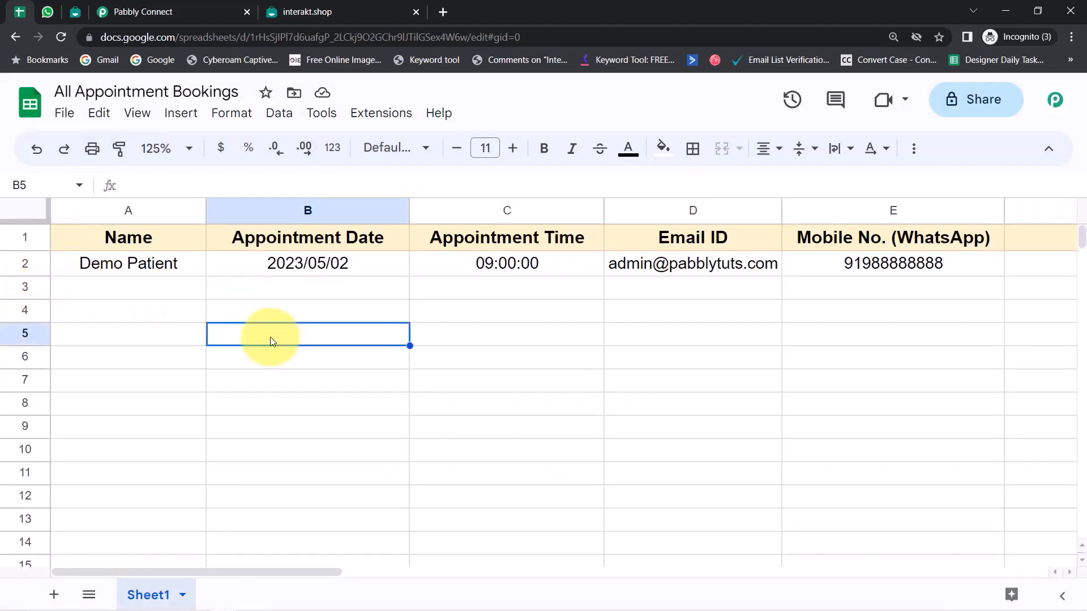
{"action": "left_click", "coordinate": [24, 287]}
{"action": "left_click", "coordinate": [24, 315]}
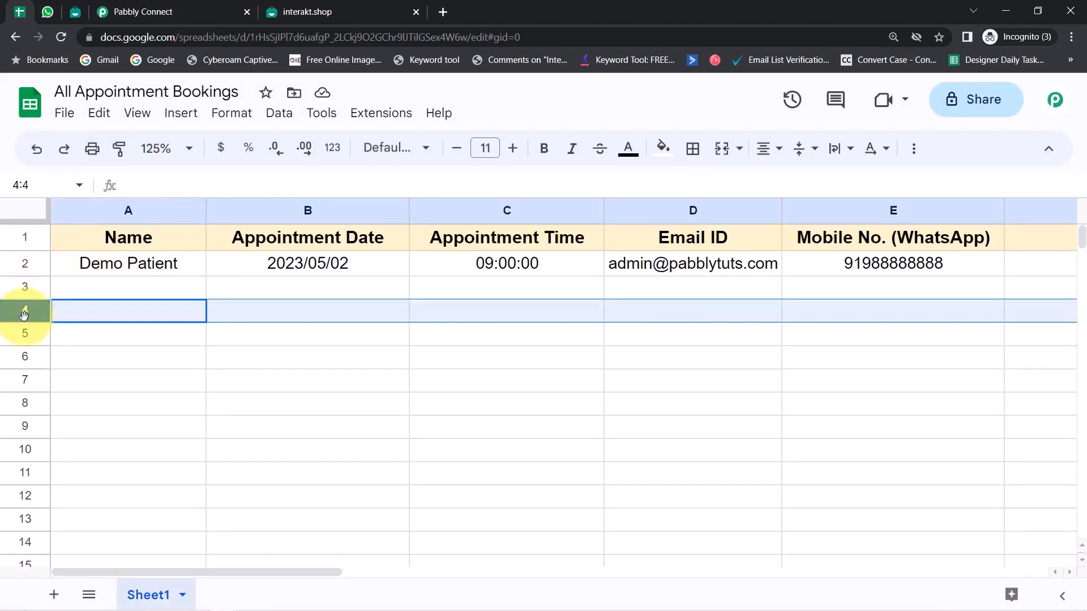
{"action": "left_click", "coordinate": [19, 335]}
{"action": "left_click", "coordinate": [20, 359]}
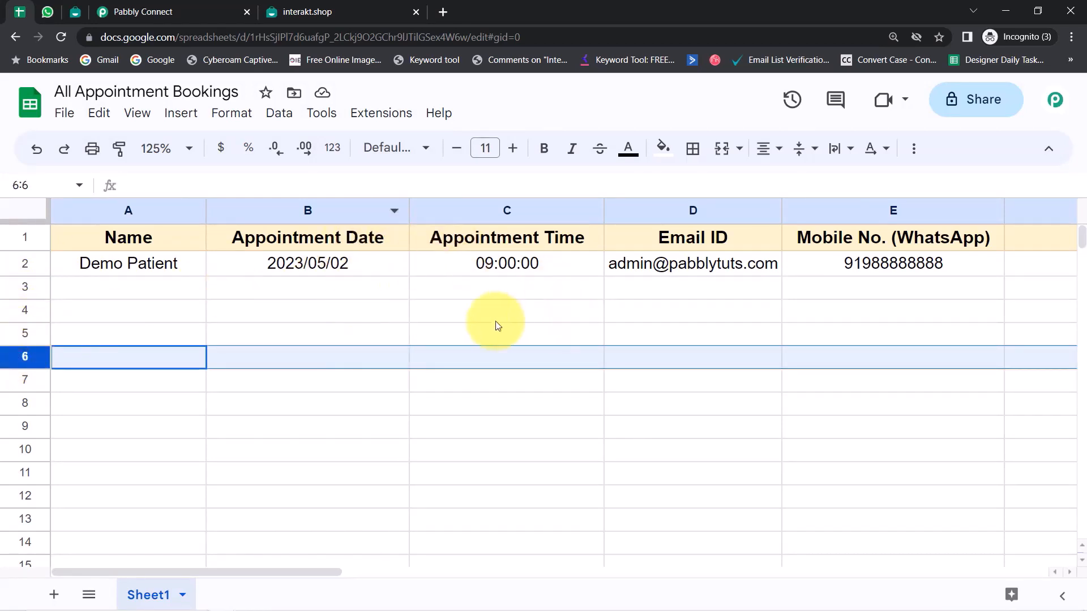
{"action": "left_click_drag", "start_coordinate": [337, 271], "coordinate": [516, 262]}
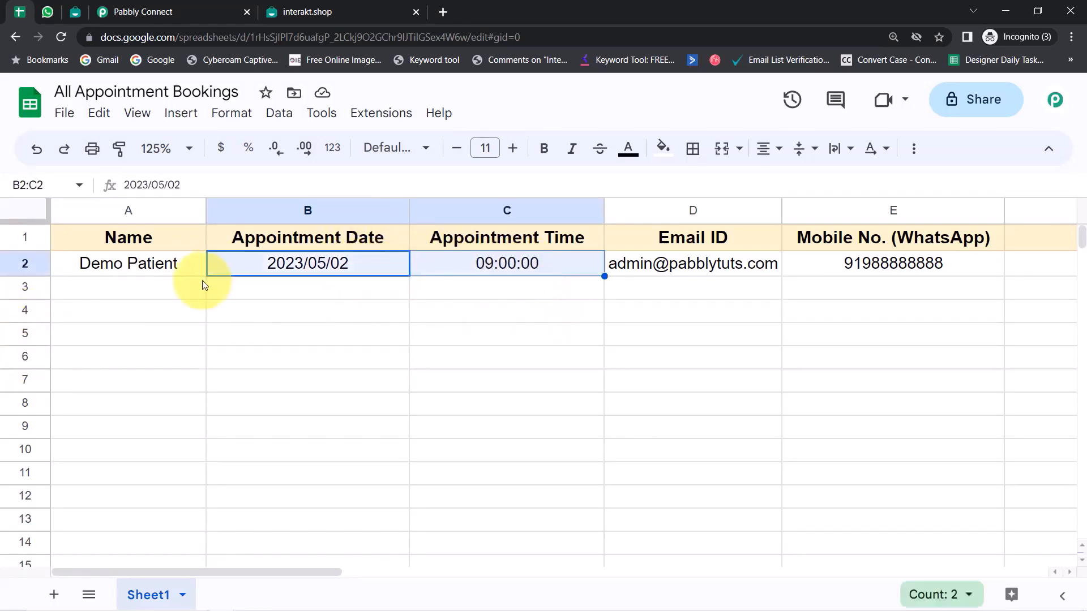
{"action": "left_click", "coordinate": [263, 317]}
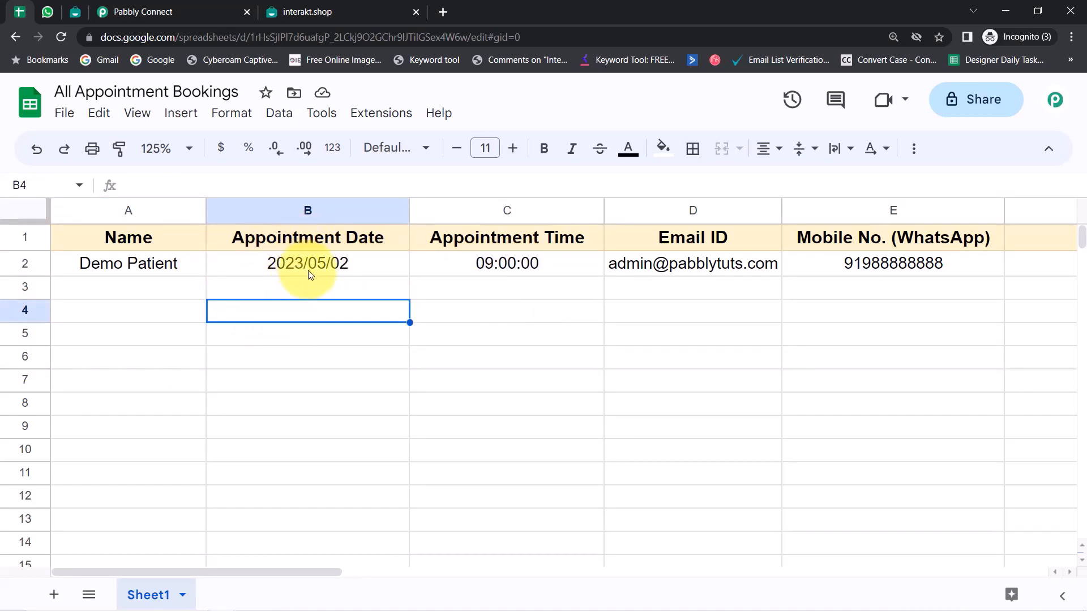
Step: Collapse the Google Sheets trigger, Delay by Pabbly and Interakt steps into an overview
{"action": "left_click", "coordinate": [193, 5]}
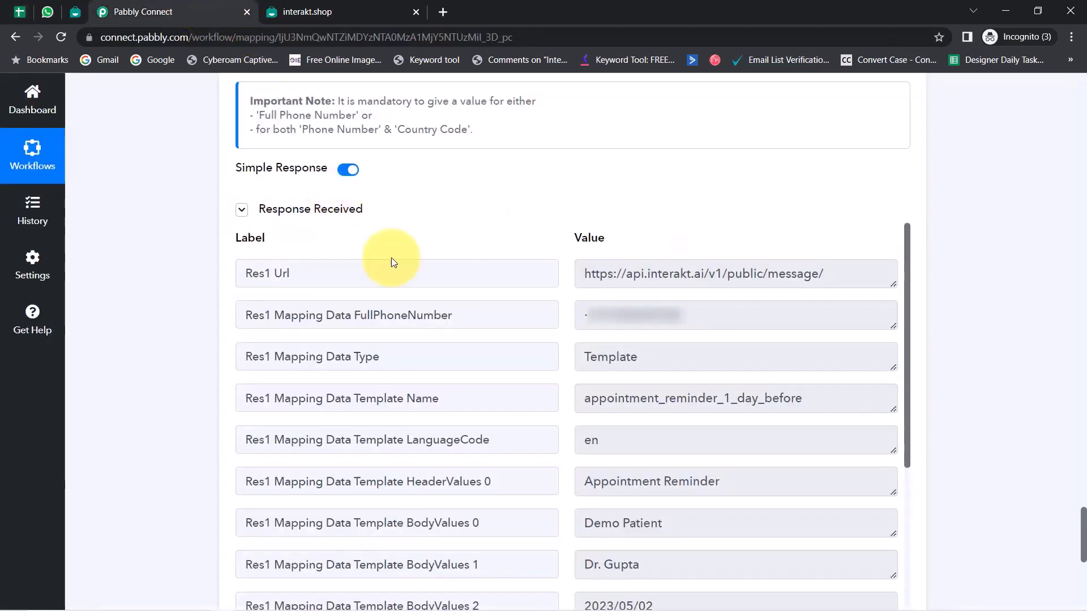
{"action": "left_click_drag", "start_coordinate": [1082, 532], "coordinate": [1024, 20]}
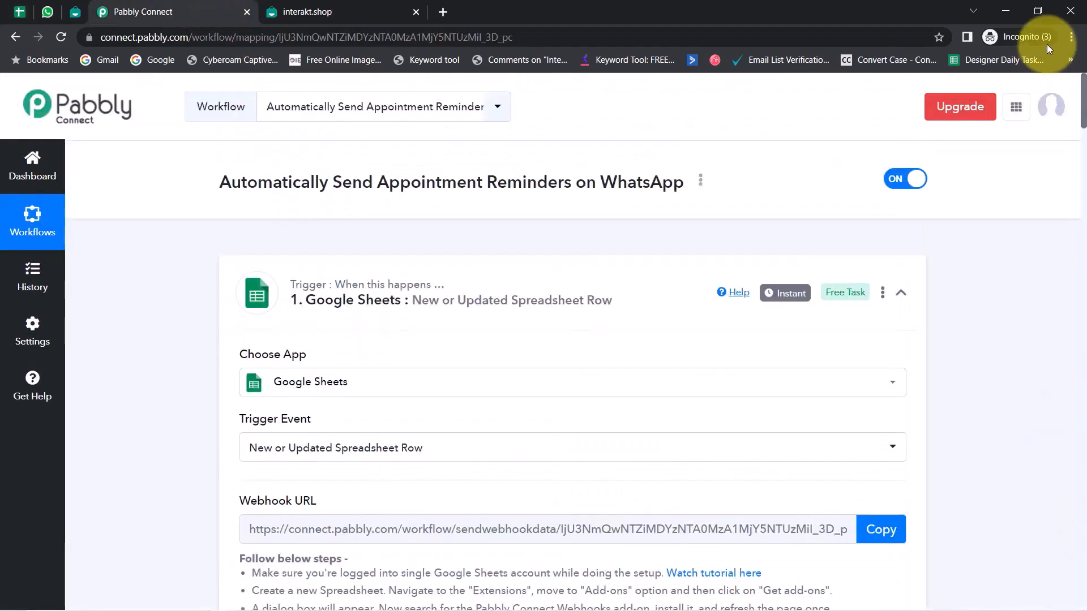
{"action": "left_click", "coordinate": [340, 303]}
{"action": "scroll", "coordinate": [337, 421], "scroll_direction": "down", "scroll_amount": 5}
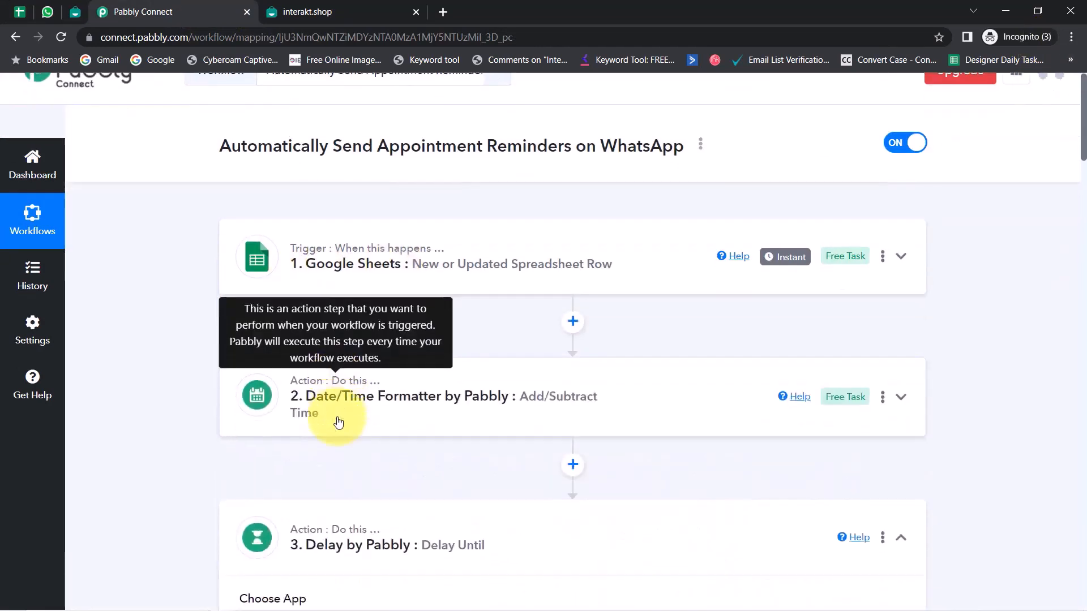
{"action": "left_click", "coordinate": [357, 305]}
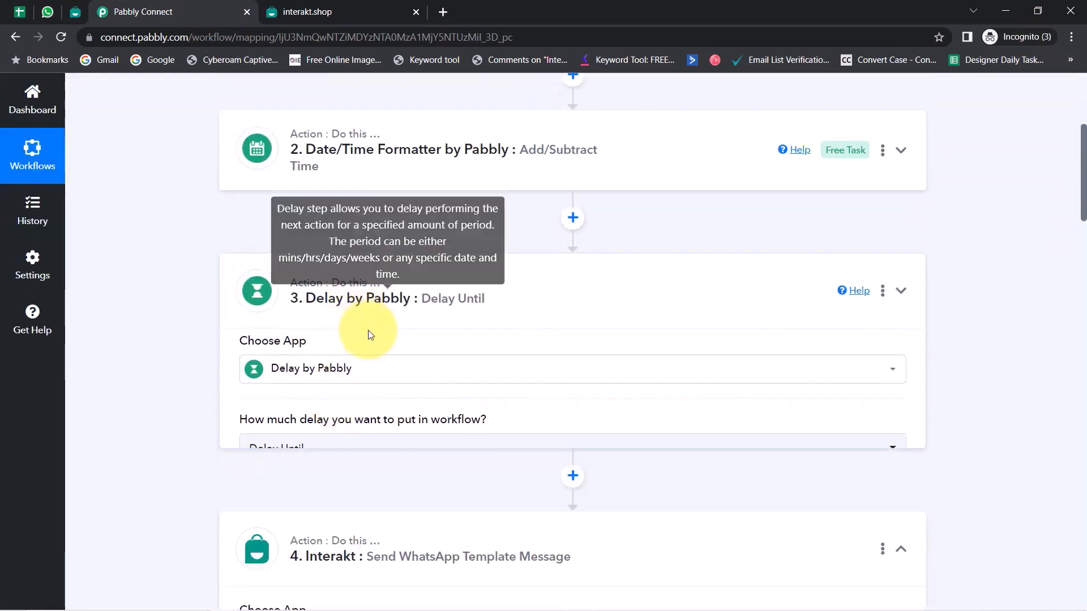
{"action": "scroll", "coordinate": [347, 293], "scroll_direction": "down", "scroll_amount": 2}
{"action": "left_click", "coordinate": [338, 298]}
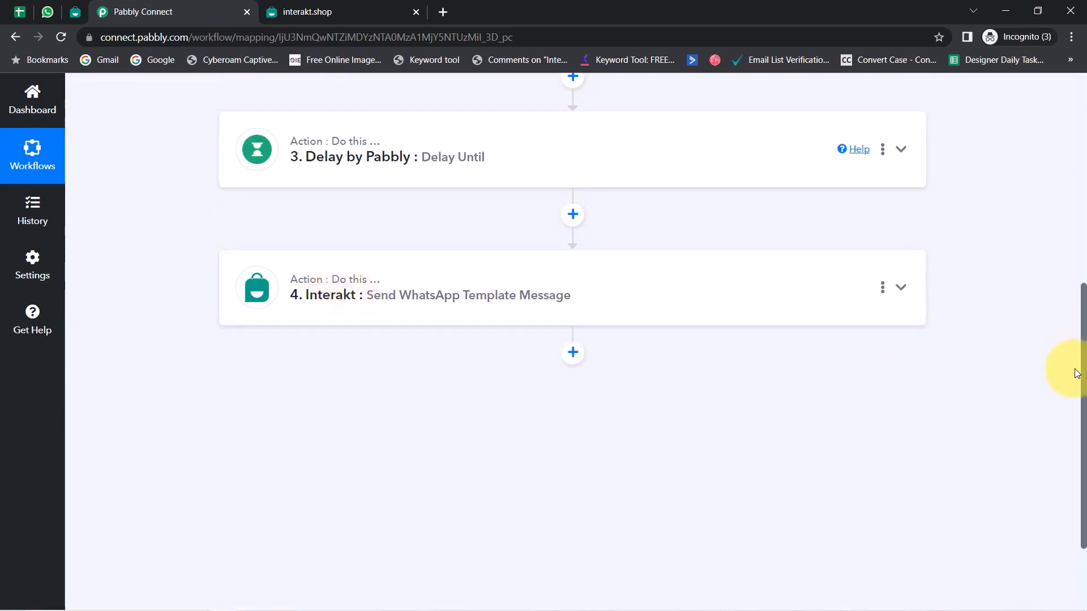
{"action": "left_click_drag", "start_coordinate": [1085, 378], "coordinate": [1060, 102]}
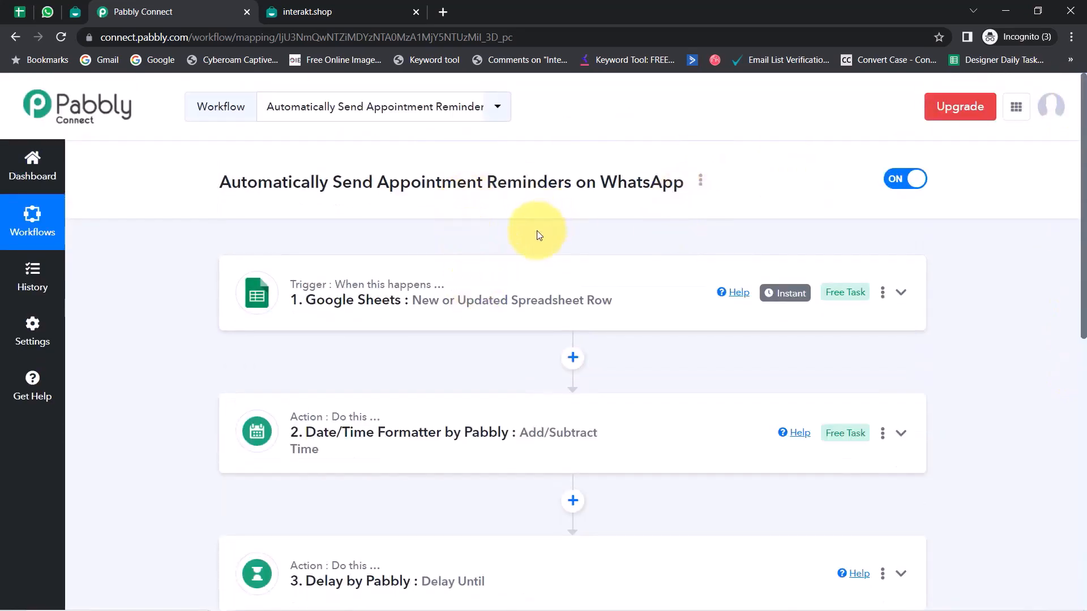
{"action": "scroll", "coordinate": [538, 235], "scroll_direction": "down", "scroll_amount": 5}
{"action": "scroll", "coordinate": [493, 296], "scroll_direction": "up", "scroll_amount": 5}
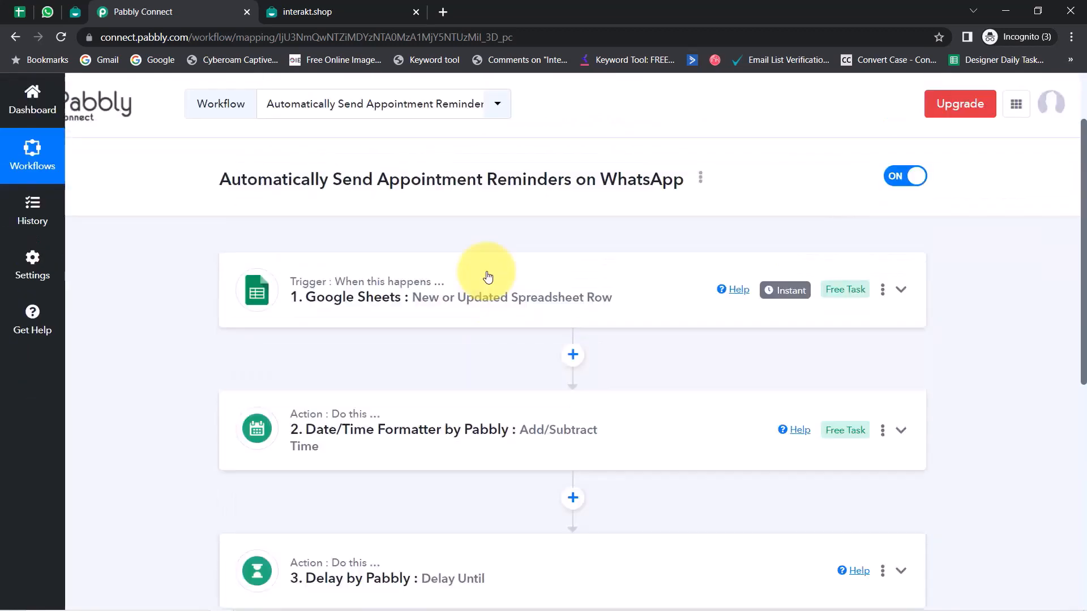
Step: Copy the workflow's share link from the Share Workflow dialog
{"action": "left_click", "coordinate": [701, 181]}
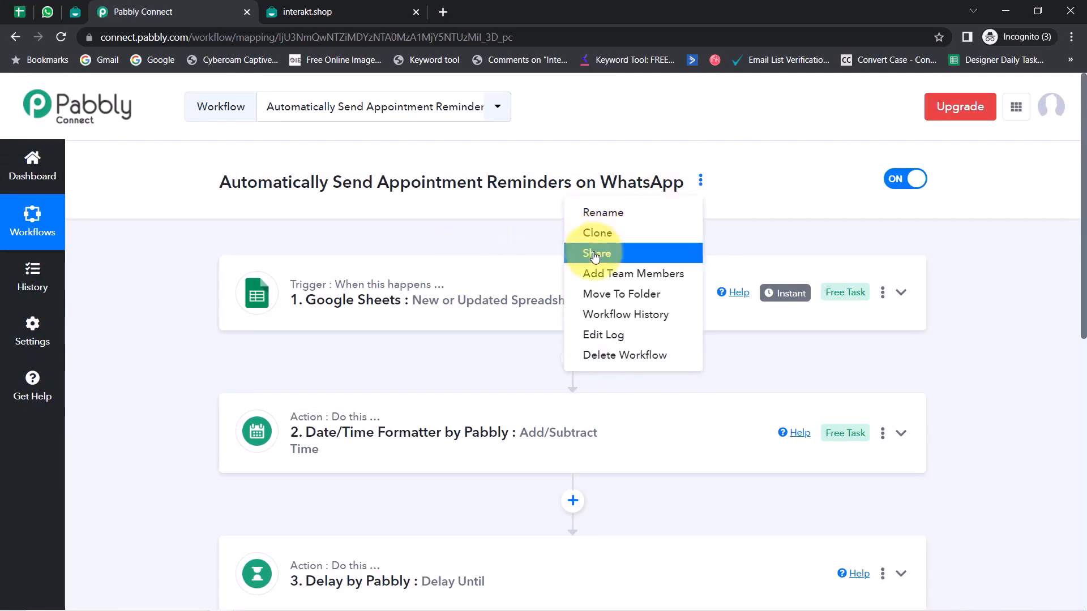
{"action": "left_click", "coordinate": [595, 253]}
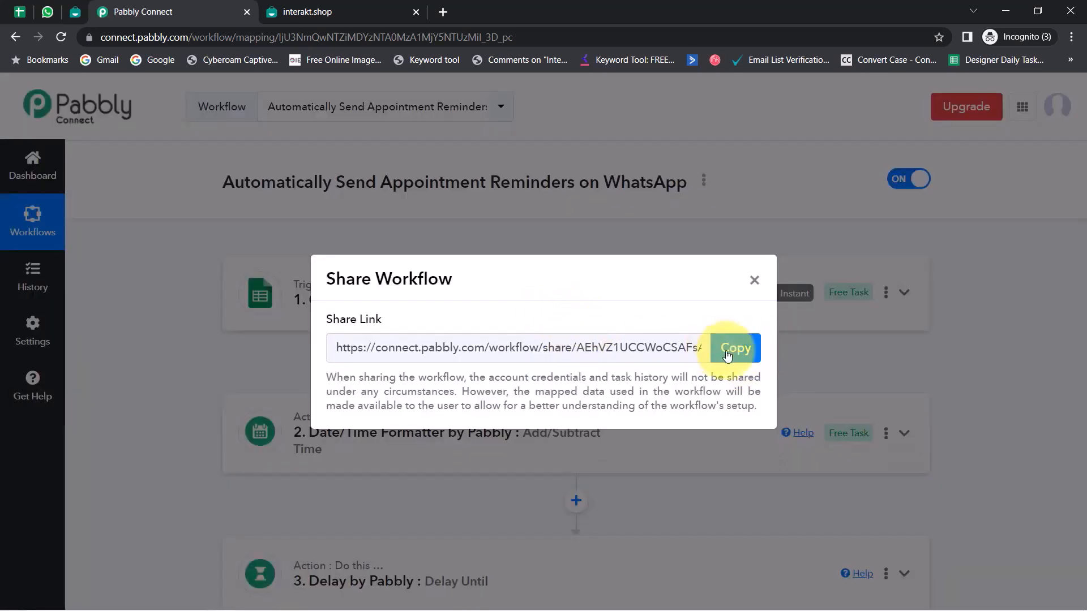
{"action": "left_click", "coordinate": [731, 356]}
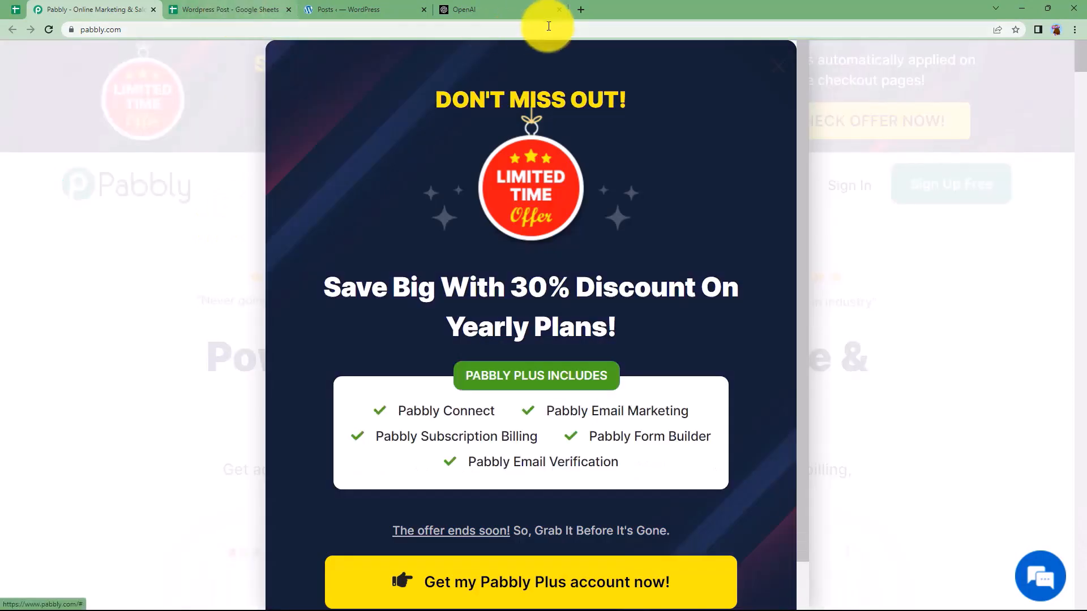
Step: Dismiss the discount popup and review the Wordpress Post sheet, WordPress posts and OpenAI tabs
{"action": "left_click", "coordinate": [777, 67]}
{"action": "left_click", "coordinate": [225, 8]}
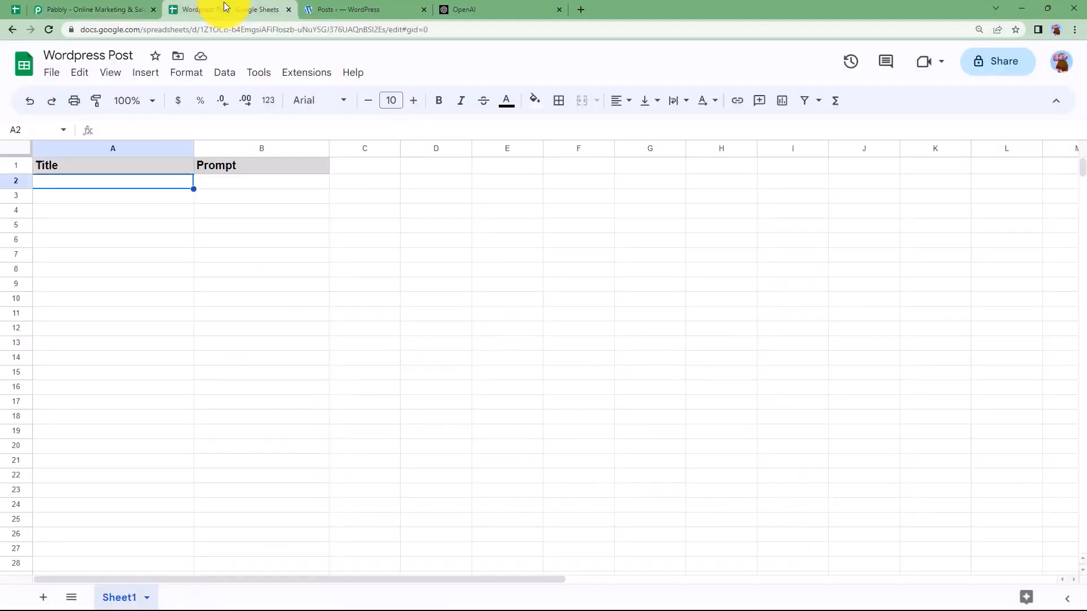
{"action": "left_click", "coordinate": [380, 7]}
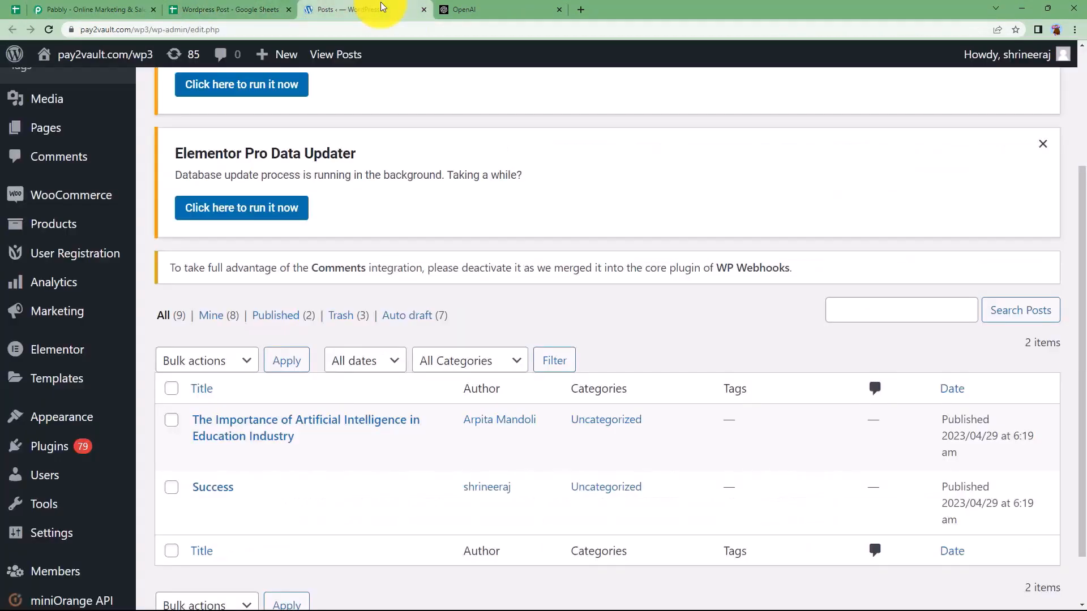
{"action": "left_click", "coordinate": [247, 8]}
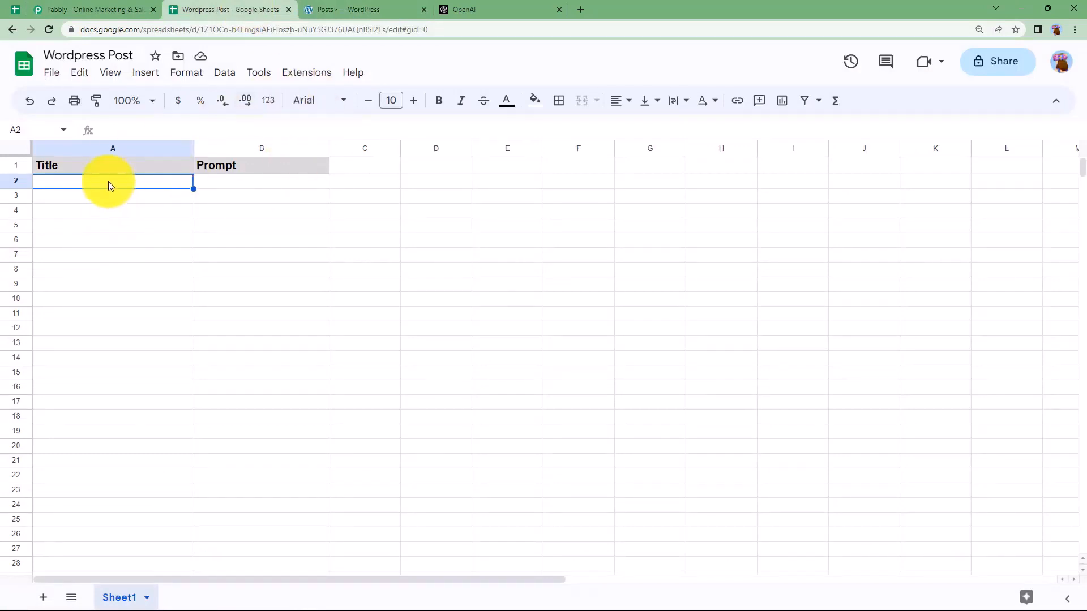
{"action": "left_click", "coordinate": [331, 9]}
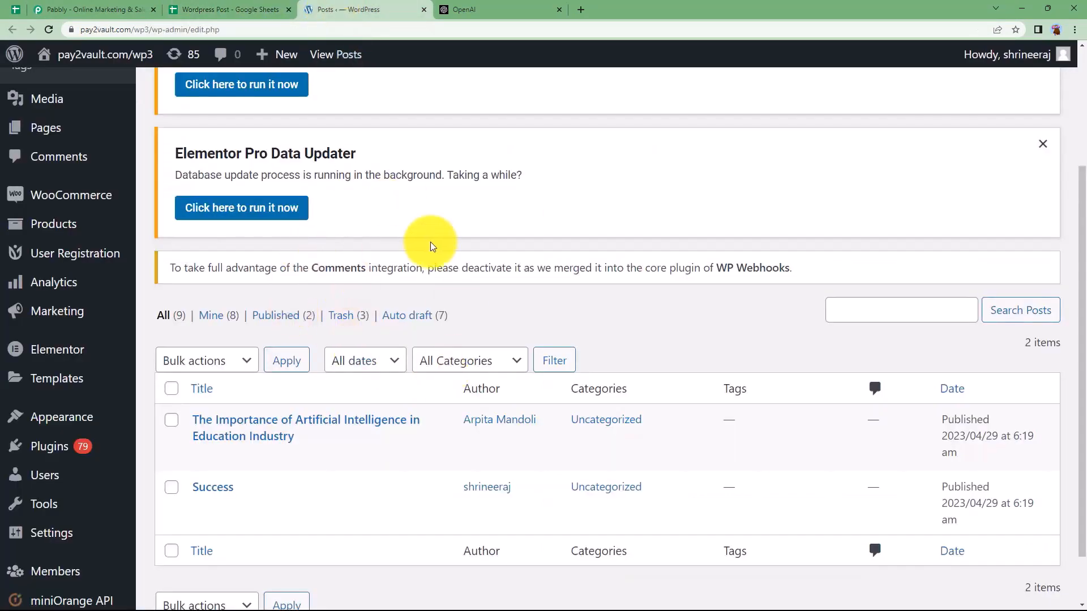
{"action": "left_click", "coordinate": [499, 9]}
Step: Sign in on pabbly.com and locate Pabbly Connect on the All Apps page
{"action": "left_click", "coordinate": [81, 7]}
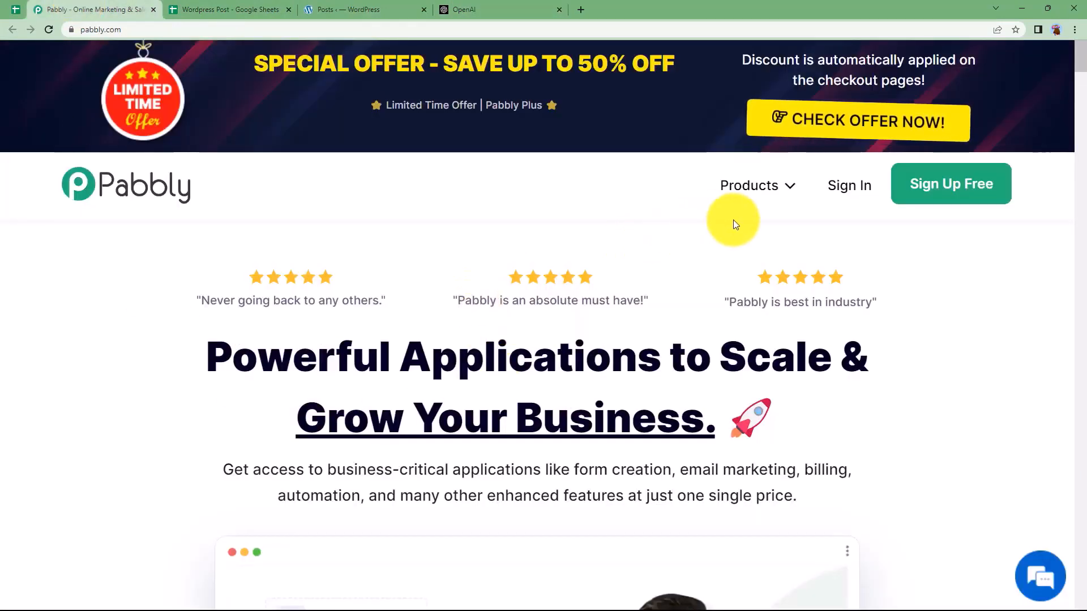
{"action": "left_click", "coordinate": [832, 185]}
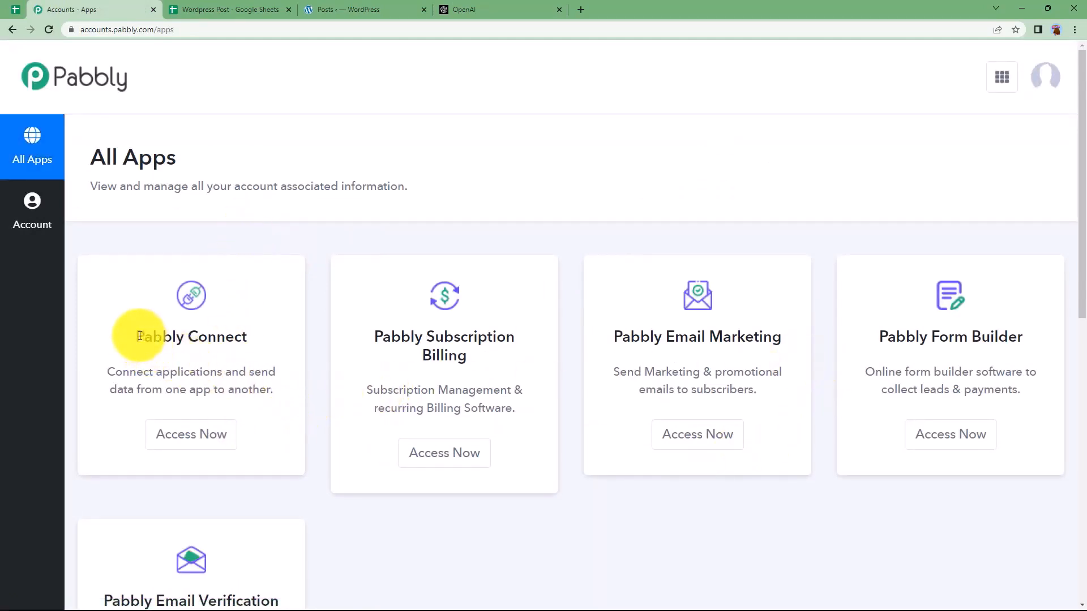
{"action": "left_click_drag", "start_coordinate": [139, 336], "coordinate": [262, 336]}
Step: Create a workflow named 'Create Wordpress Post with OpenAI using titles from Google Sheets'
{"action": "left_click", "coordinate": [203, 440]}
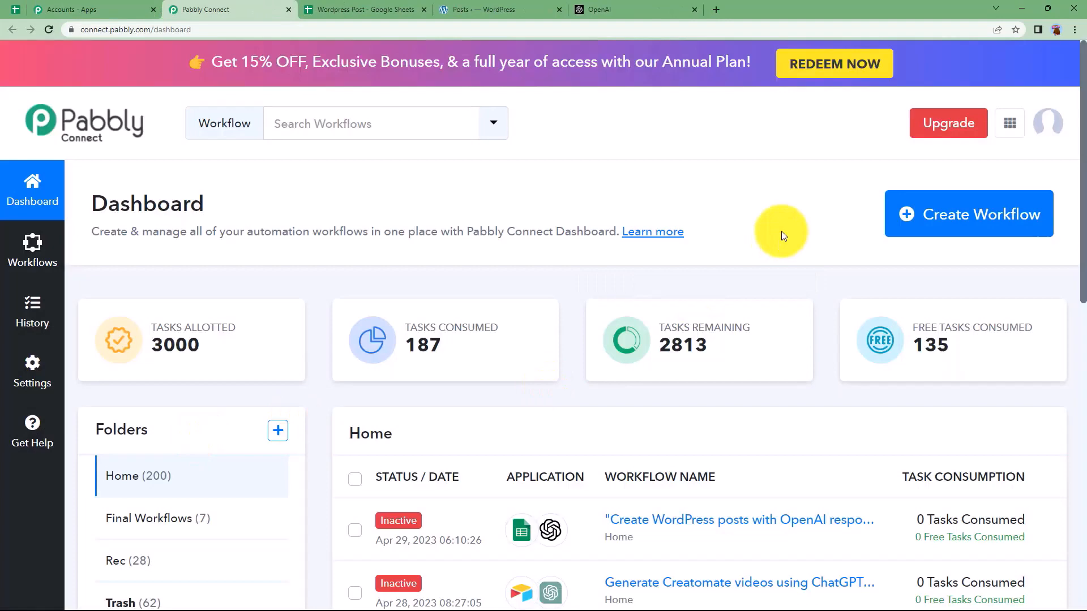
{"action": "left_click", "coordinate": [1007, 214]}
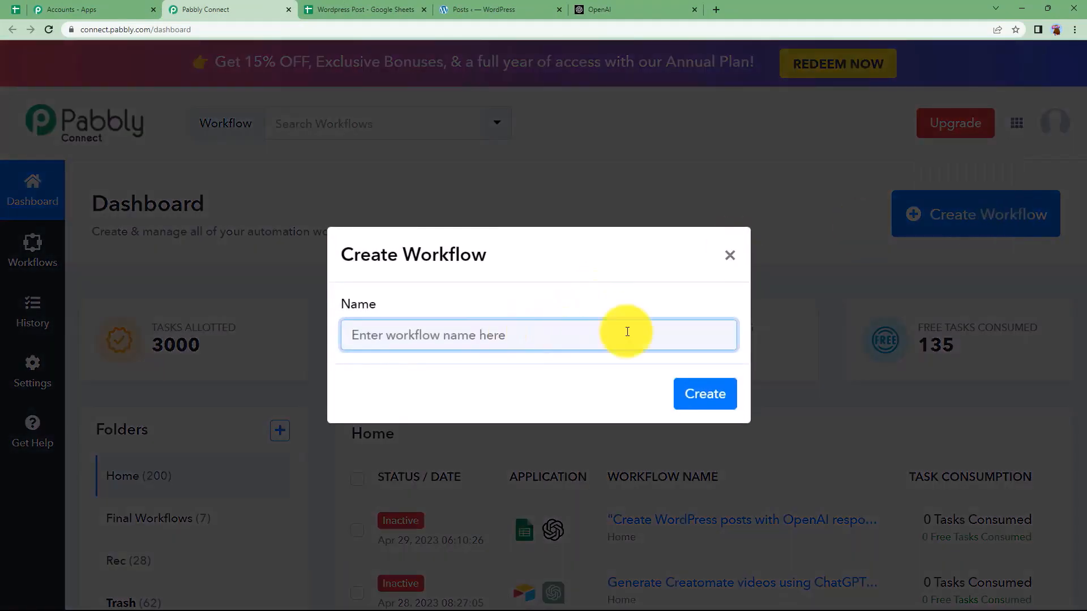
{"action": "type", "text": "C"}
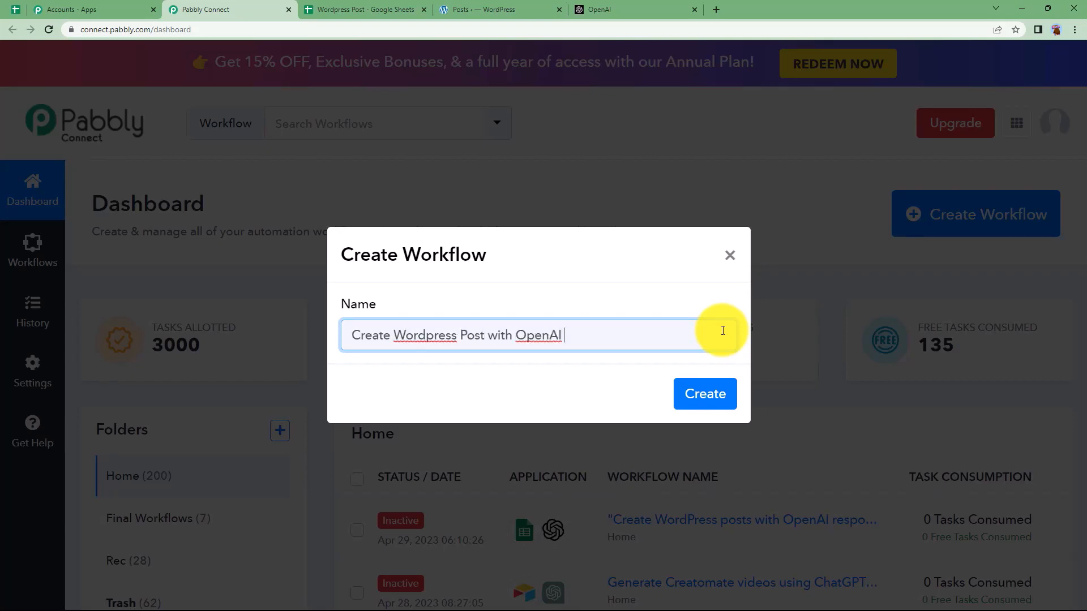
{"action": "type", "text": "gle Shee"}
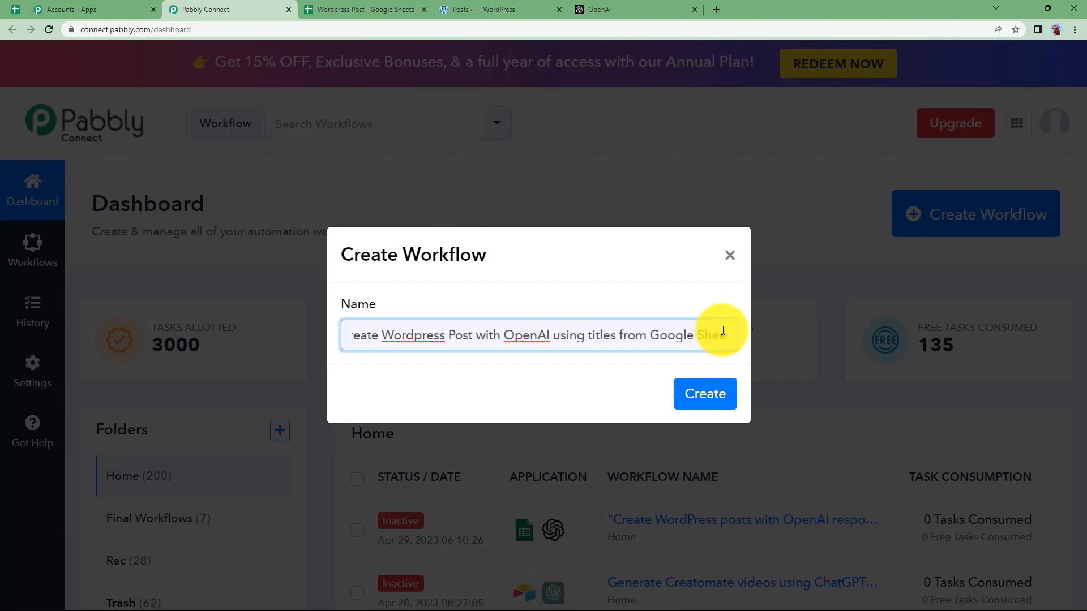
{"action": "left_click", "coordinate": [700, 405]}
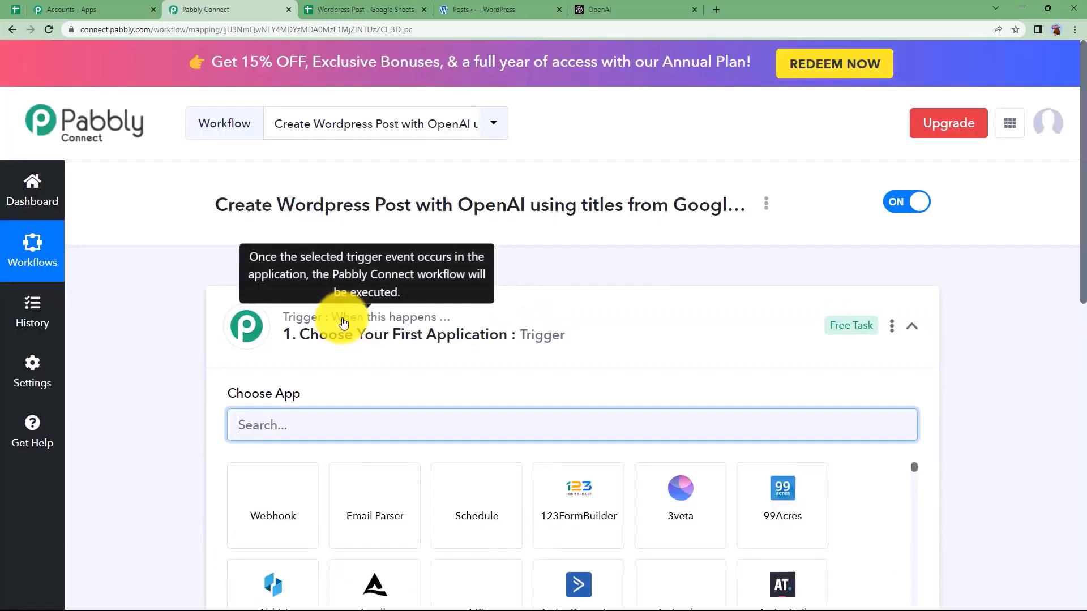
{"action": "left_click", "coordinate": [341, 320]}
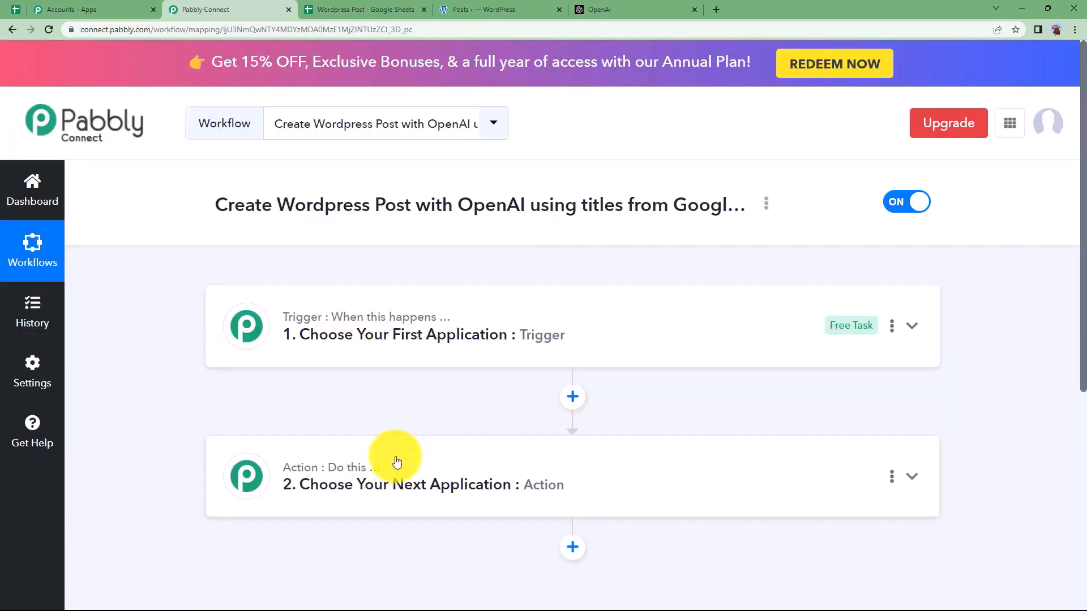
{"action": "left_click", "coordinate": [369, 12]}
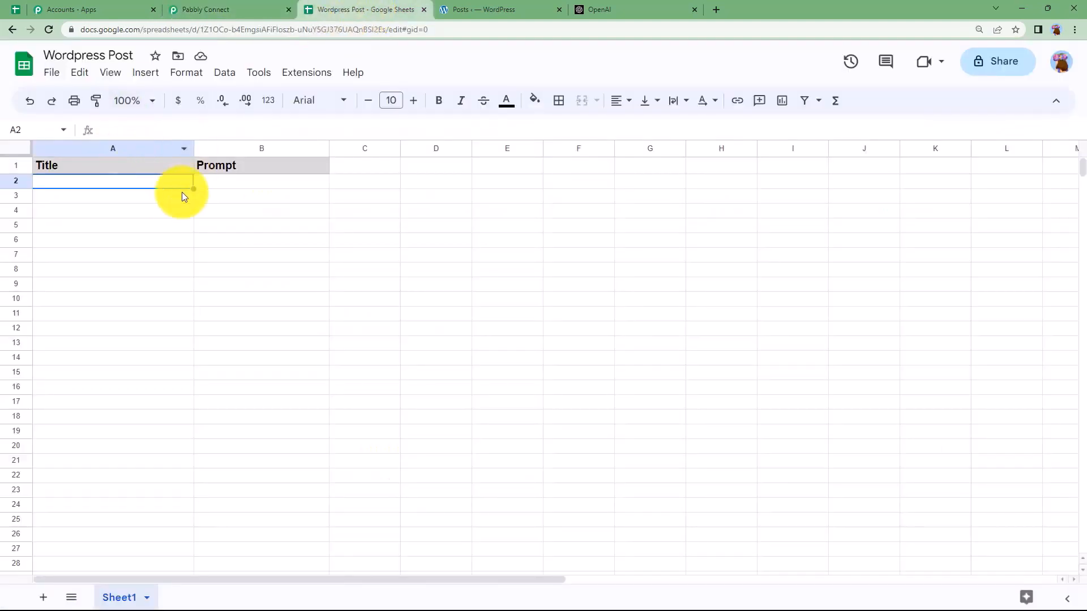
{"action": "left_click", "coordinate": [211, 184]}
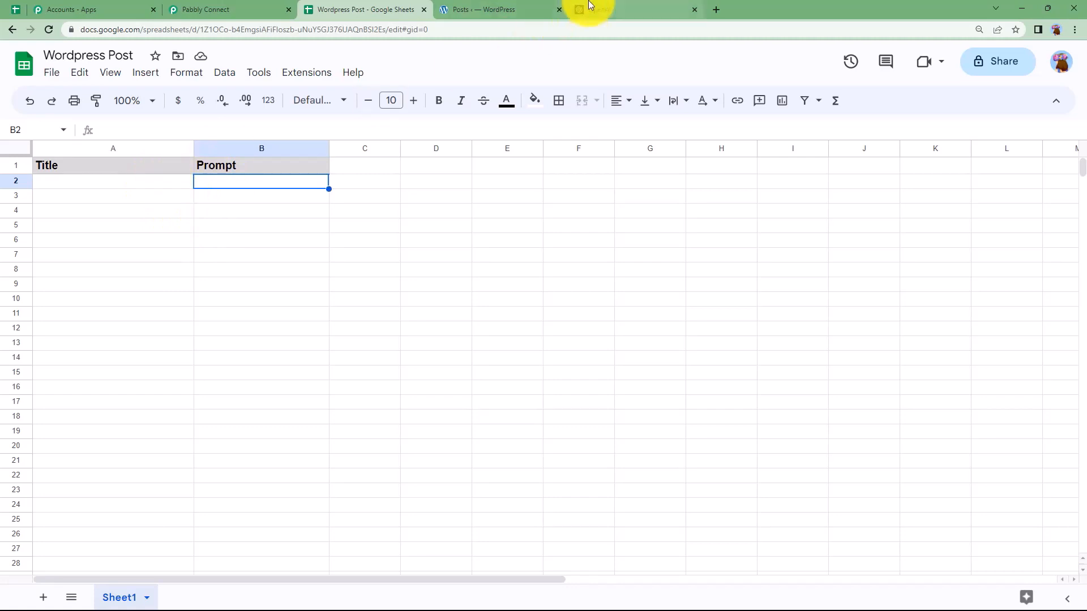
{"action": "left_click", "coordinate": [534, 8]}
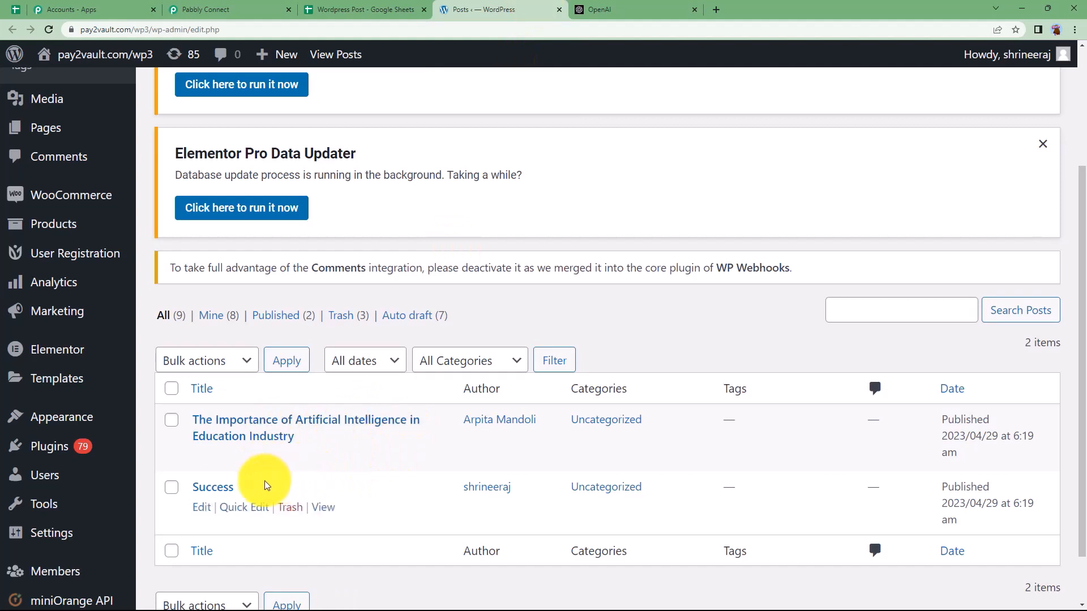
{"action": "left_click", "coordinate": [633, 4]}
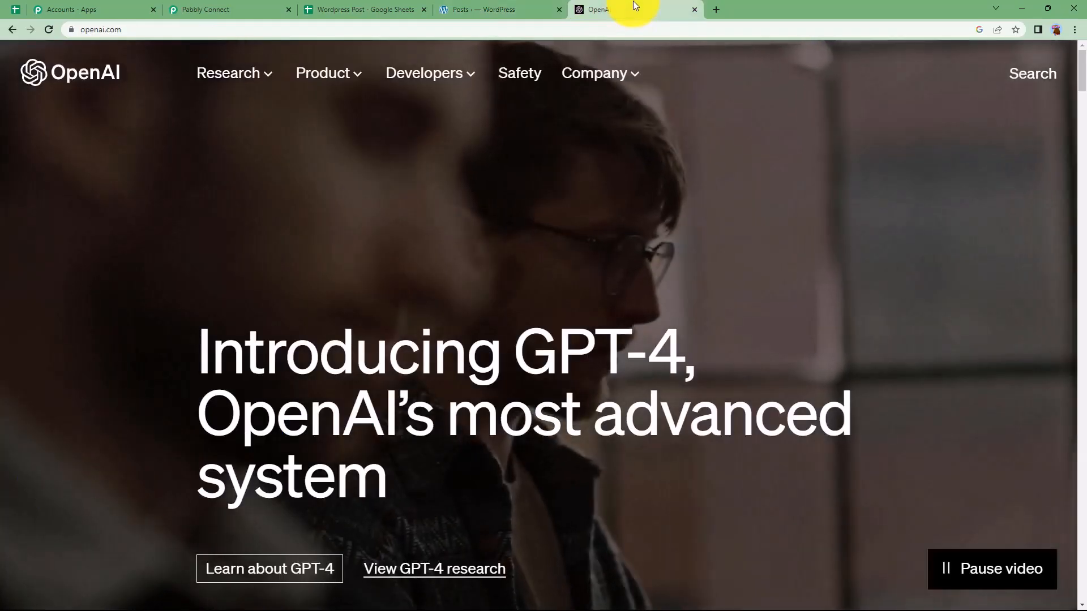
{"action": "left_click", "coordinate": [223, 8]}
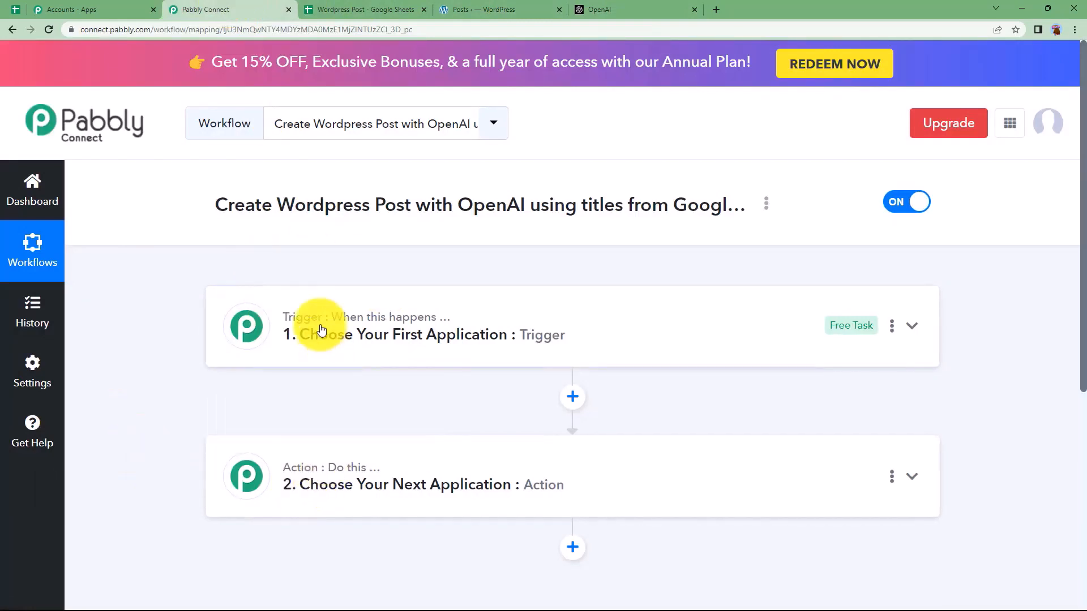
Step: Expand the trigger step and glance at the Wordpress Post spreadsheet before returning
{"action": "mouse_move", "coordinate": [411, 328]}
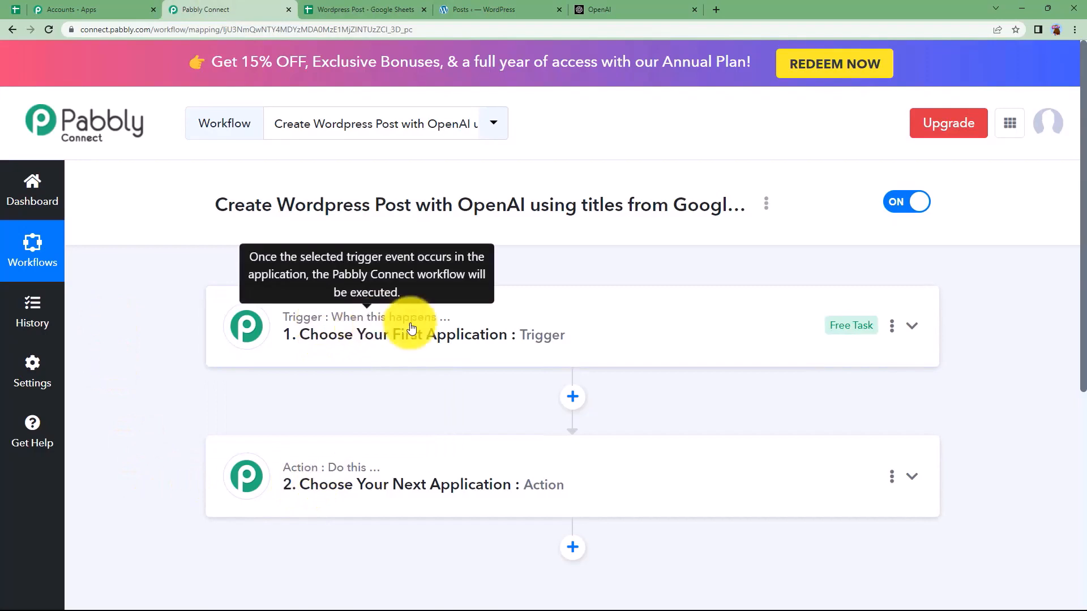
{"action": "left_click", "coordinate": [373, 344]}
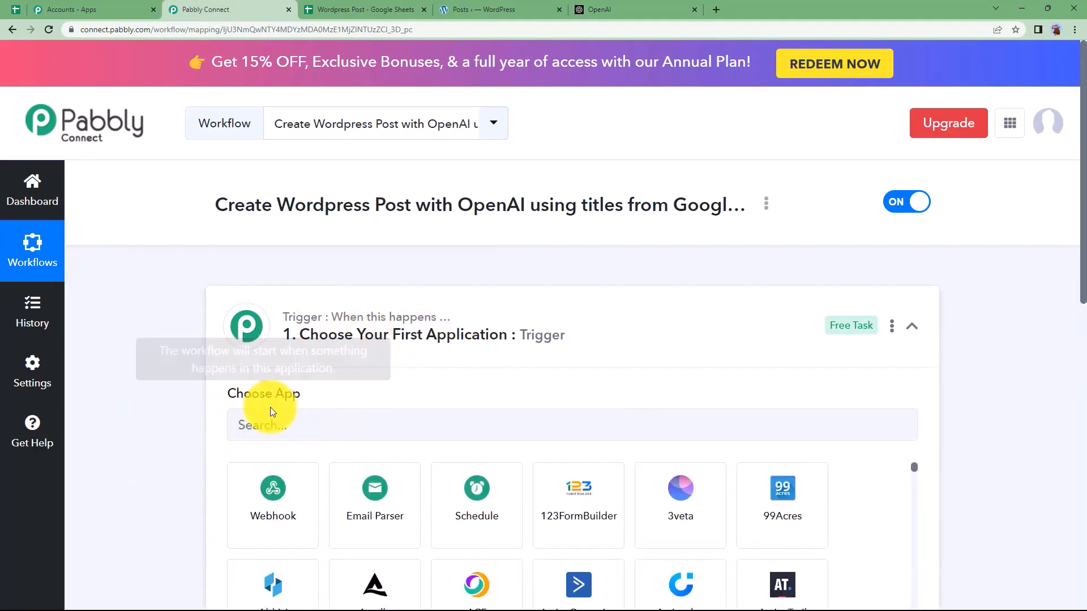
{"action": "mouse_move", "coordinate": [258, 398]}
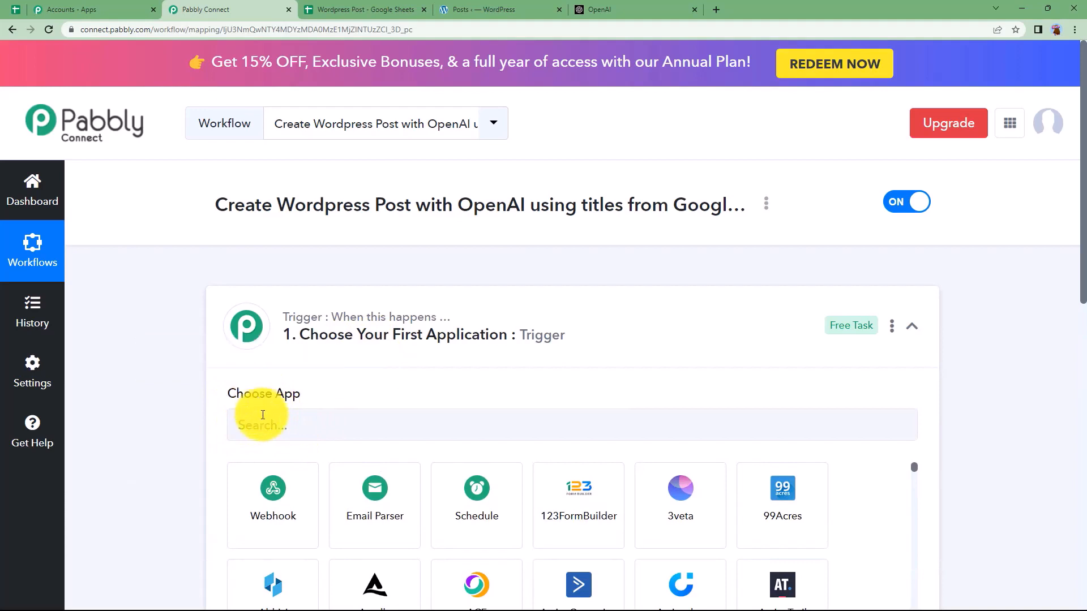
{"action": "left_click", "coordinate": [345, 9]}
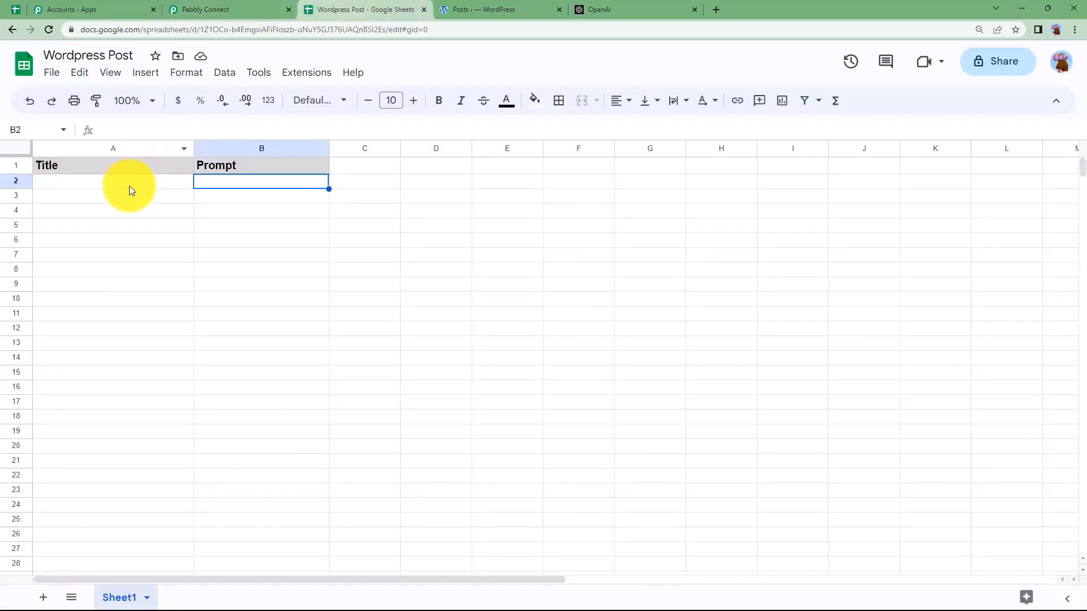
{"action": "left_click", "coordinate": [246, 14]}
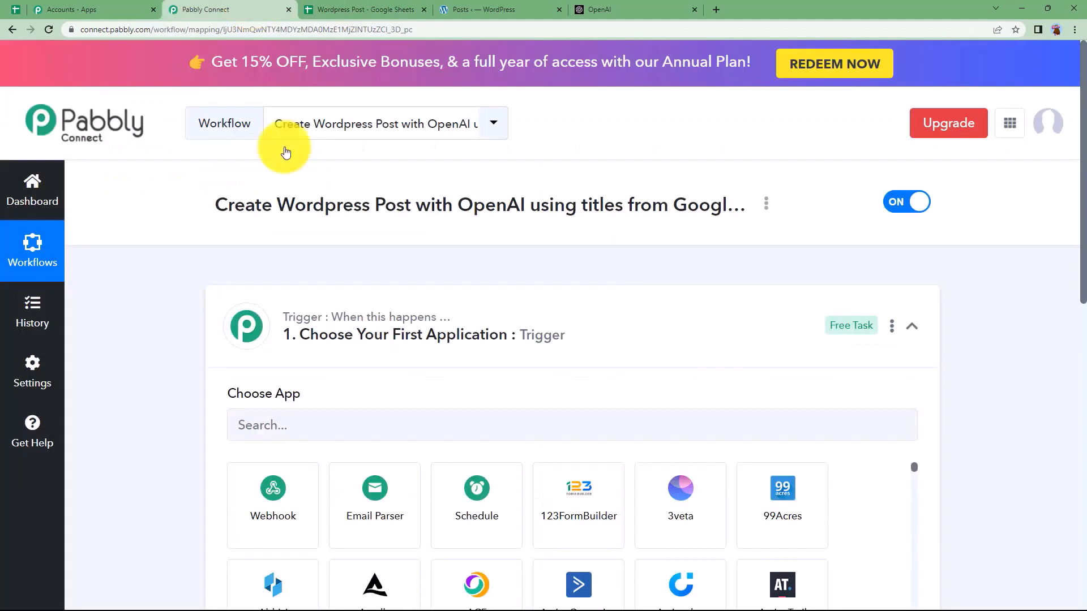
{"action": "left_click", "coordinate": [328, 317]}
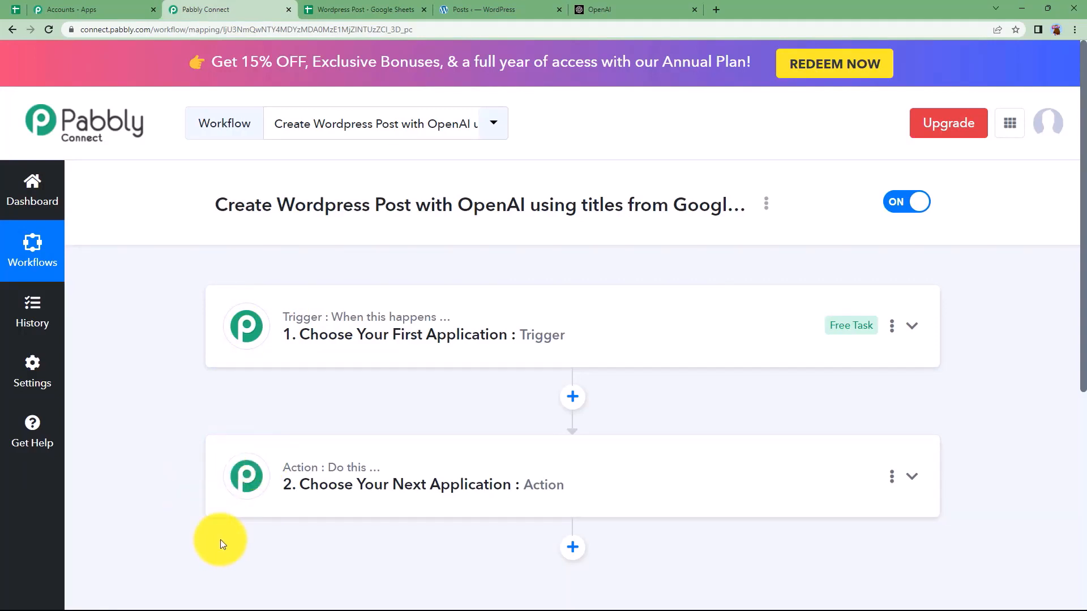
Step: Set the trigger to Google Sheets with the New or Updated Spreadsheet Row event
{"action": "left_click", "coordinate": [328, 337]}
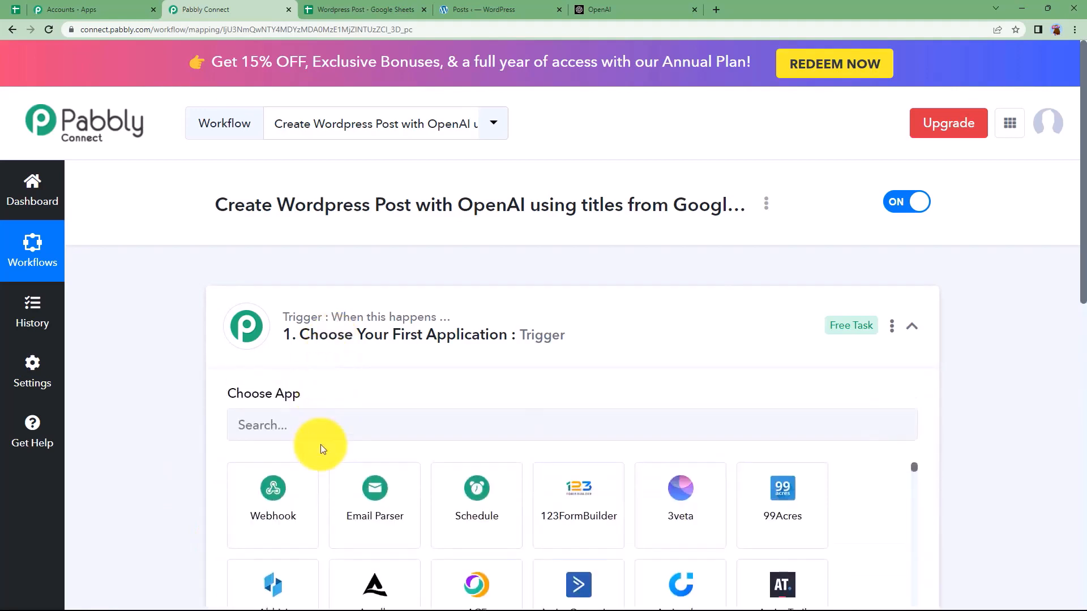
{"action": "type", "text": "google"}
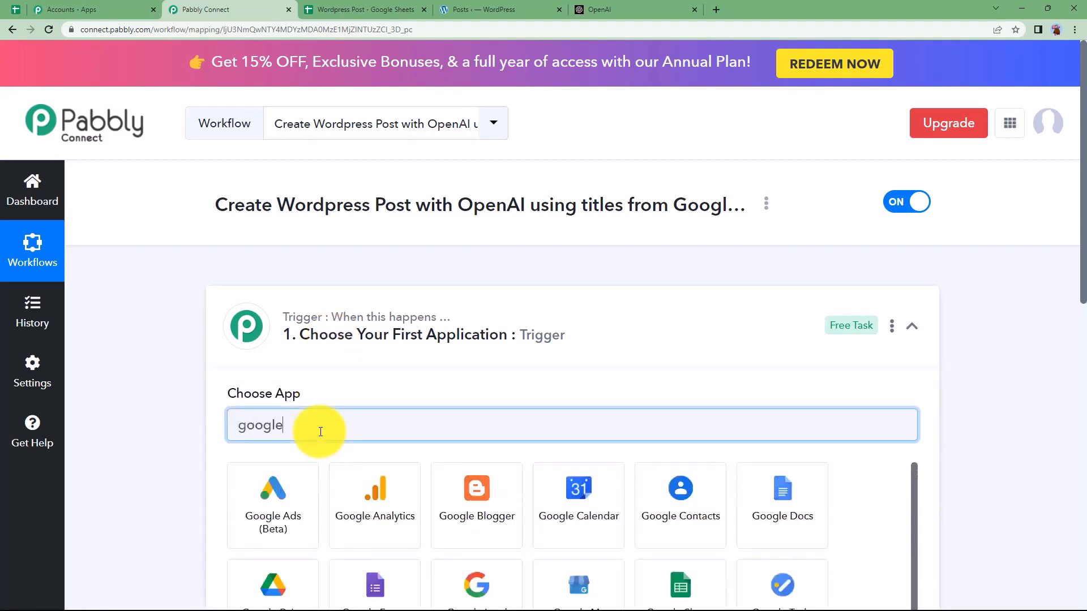
{"action": "type", "text": " shee"}
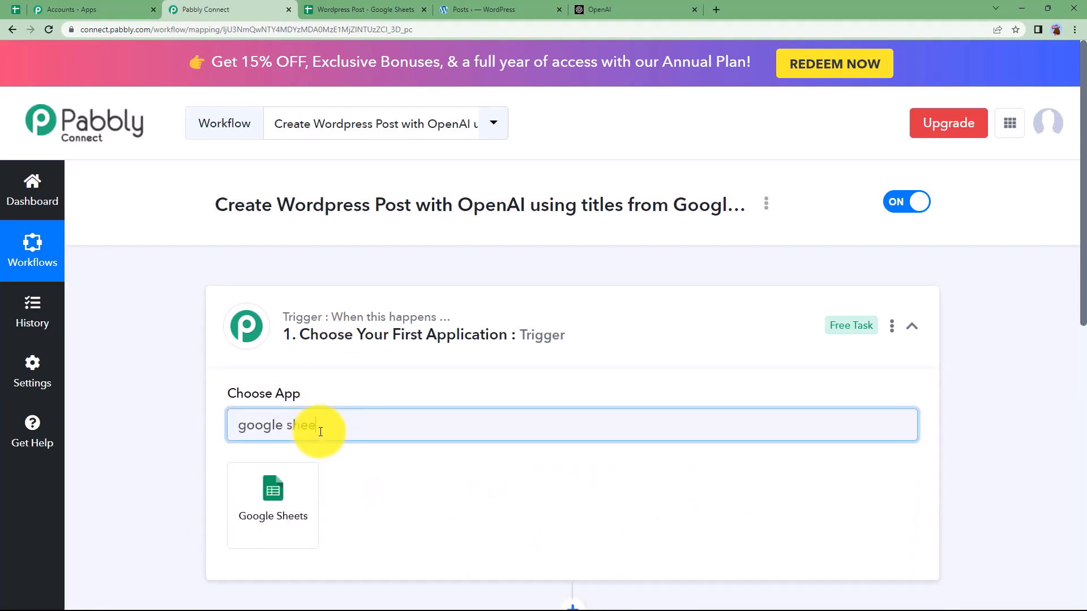
{"action": "left_click", "coordinate": [311, 470]}
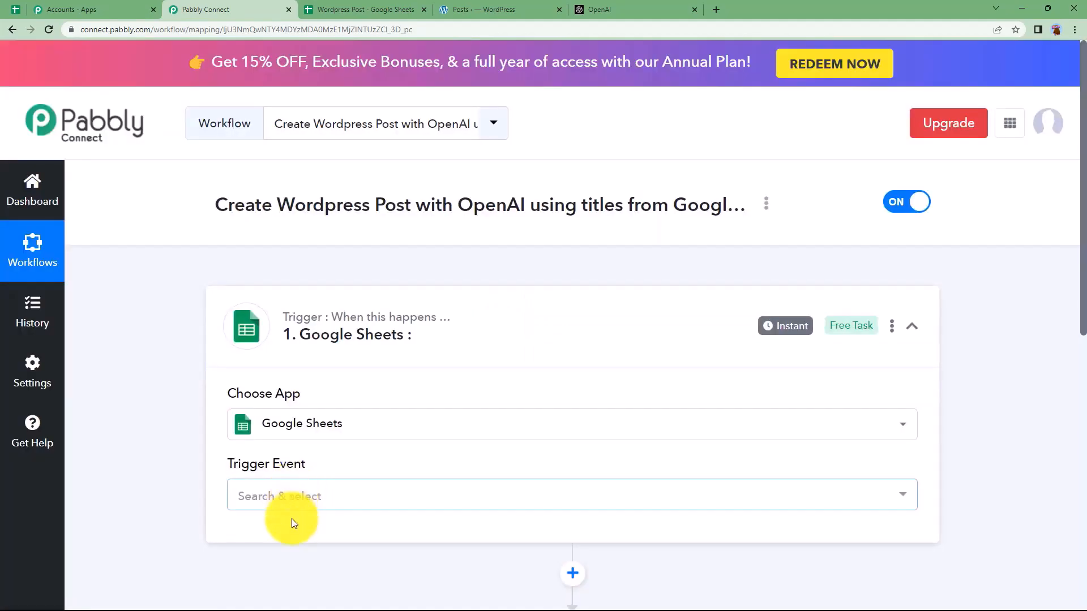
{"action": "left_click", "coordinate": [311, 496]}
{"action": "left_click", "coordinate": [359, 454]}
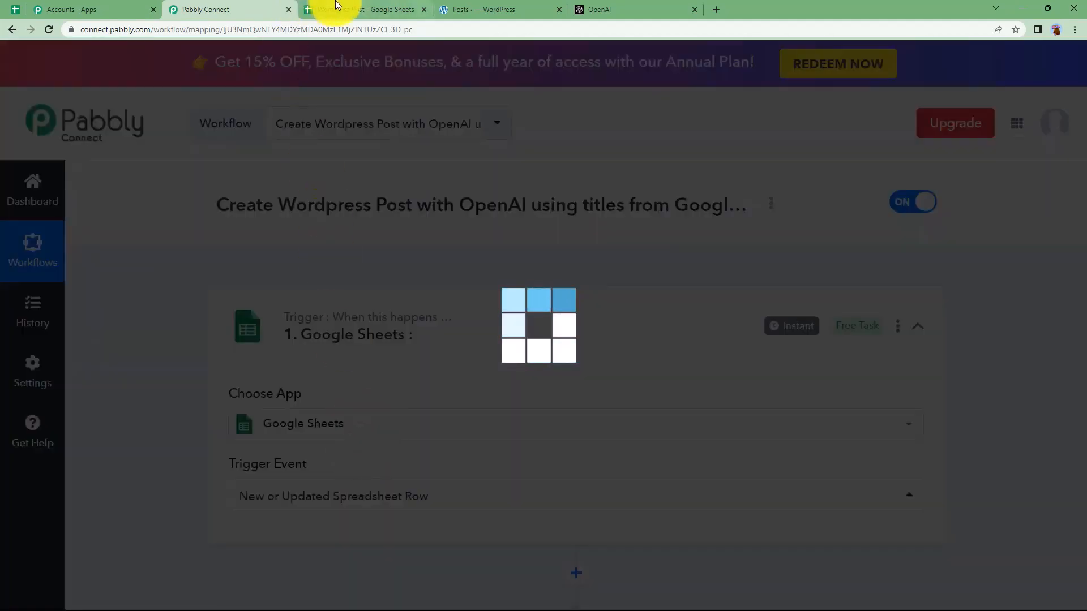
Step: Select the Title and Prompt cells A2 and B2 in the Wordpress Post spreadsheet
{"action": "left_click", "coordinate": [338, 8]}
{"action": "left_click", "coordinate": [134, 183]}
{"action": "left_click", "coordinate": [261, 183]}
Step: Enter 'Happiness' in A2 under Title and 'Essay on' in B2 under Prompt
{"action": "left_click", "coordinate": [373, 184]}
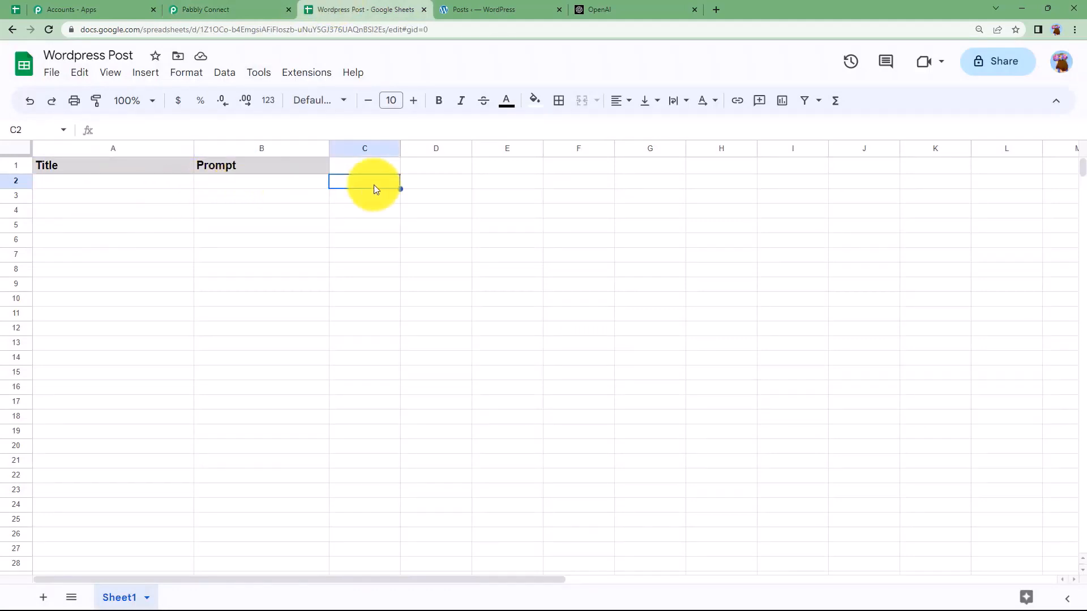
{"action": "left_click", "coordinate": [171, 182]}
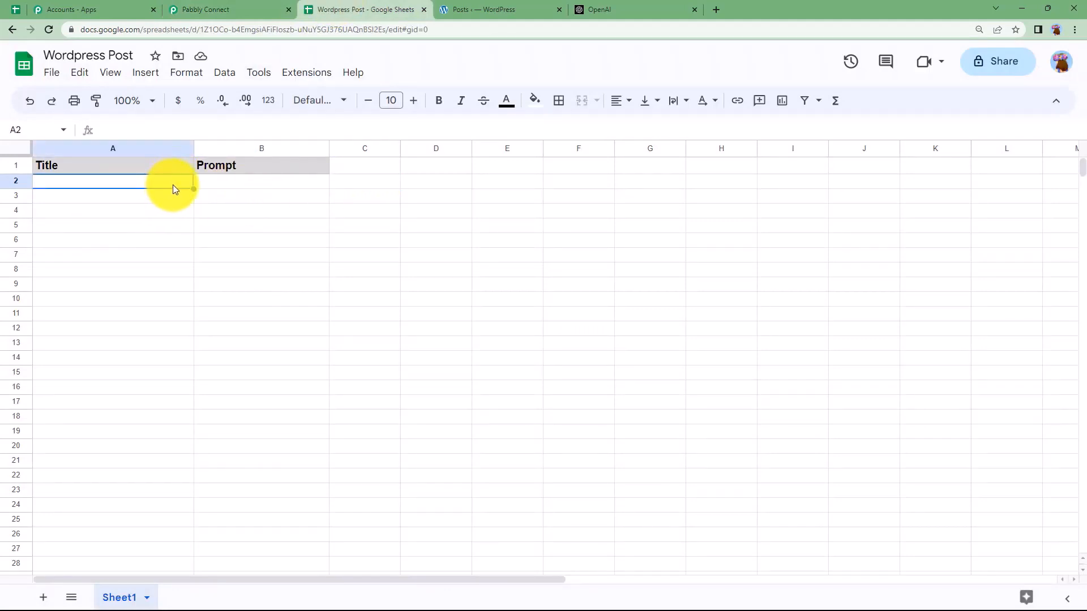
{"action": "double_click", "coordinate": [174, 189]}
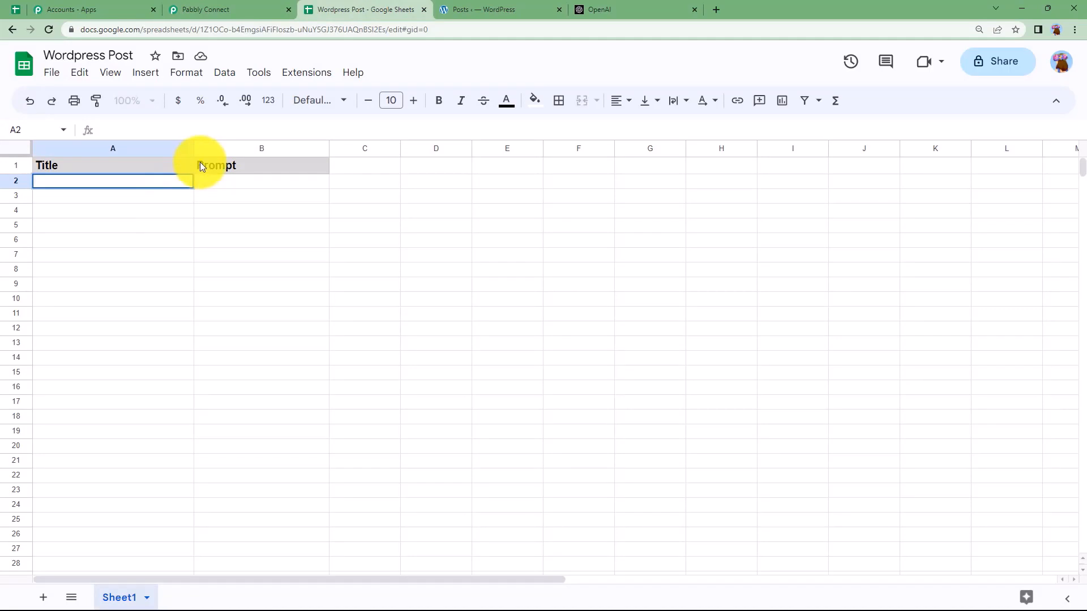
{"action": "type", "text": "Happiness"}
{"action": "left_click", "coordinate": [235, 180]}
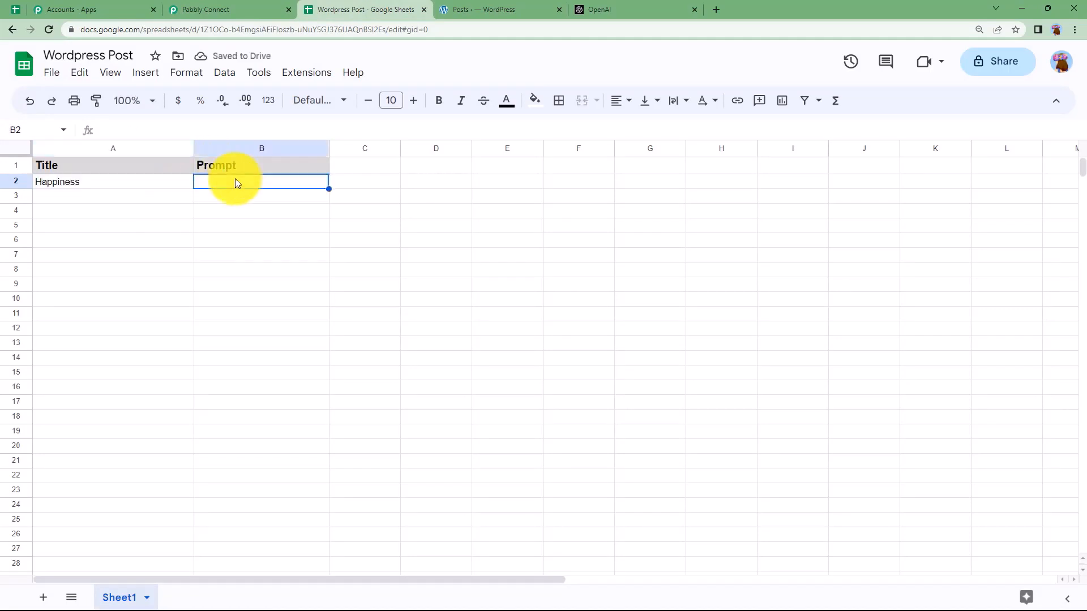
{"action": "type", "text": "Essay"}
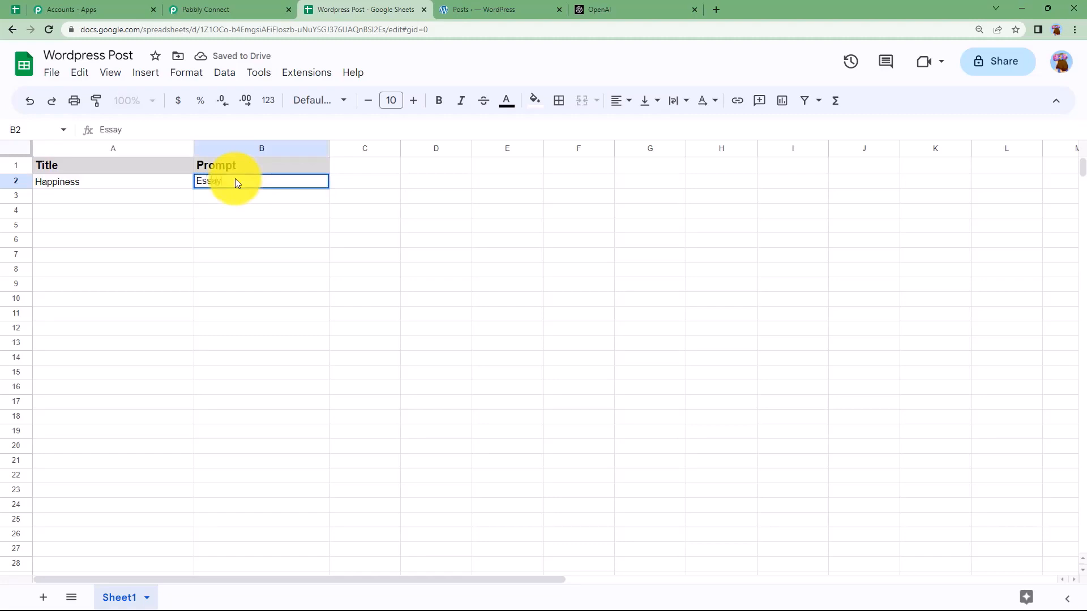
{"action": "type", "text": " on"}
{"action": "left_click", "coordinate": [393, 214]}
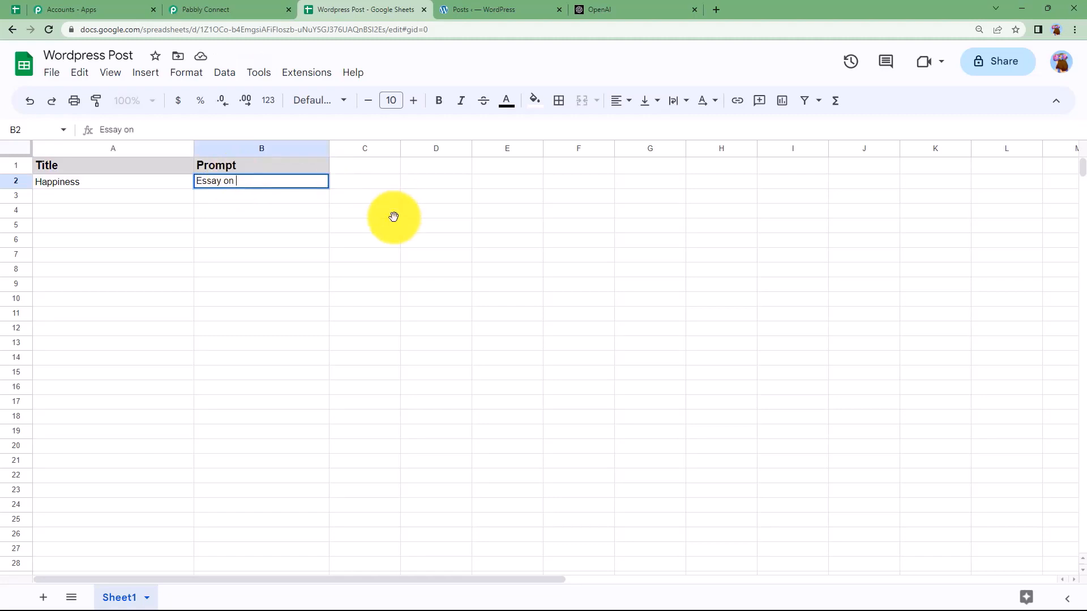
{"action": "left_click", "coordinate": [214, 5]}
Step: Check the Webhook URL field under the Google Sheets trigger, then bring up the Wordpress Post spreadsheet
{"action": "scroll", "coordinate": [205, 353], "scroll_direction": "down", "scroll_amount": 3}
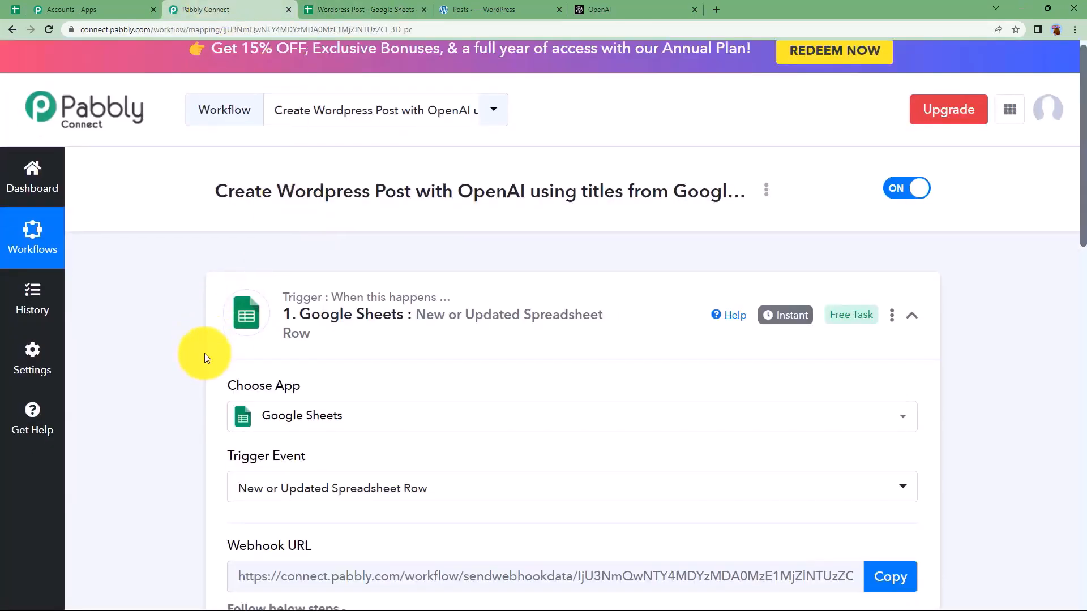
{"action": "scroll", "coordinate": [194, 292], "scroll_direction": "down", "scroll_amount": 3}
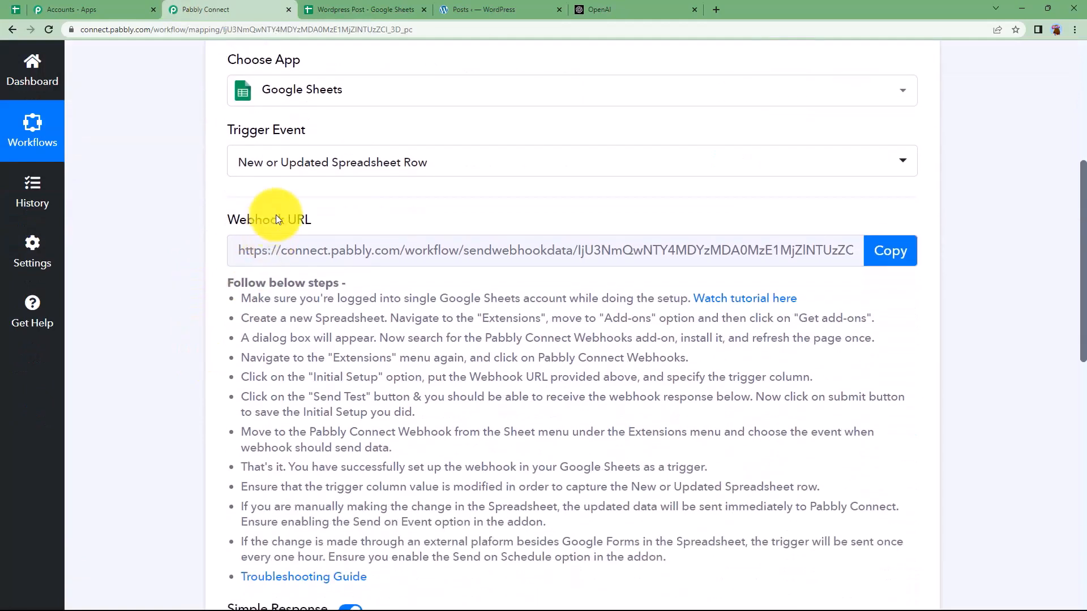
{"action": "triple_click", "coordinate": [226, 226]}
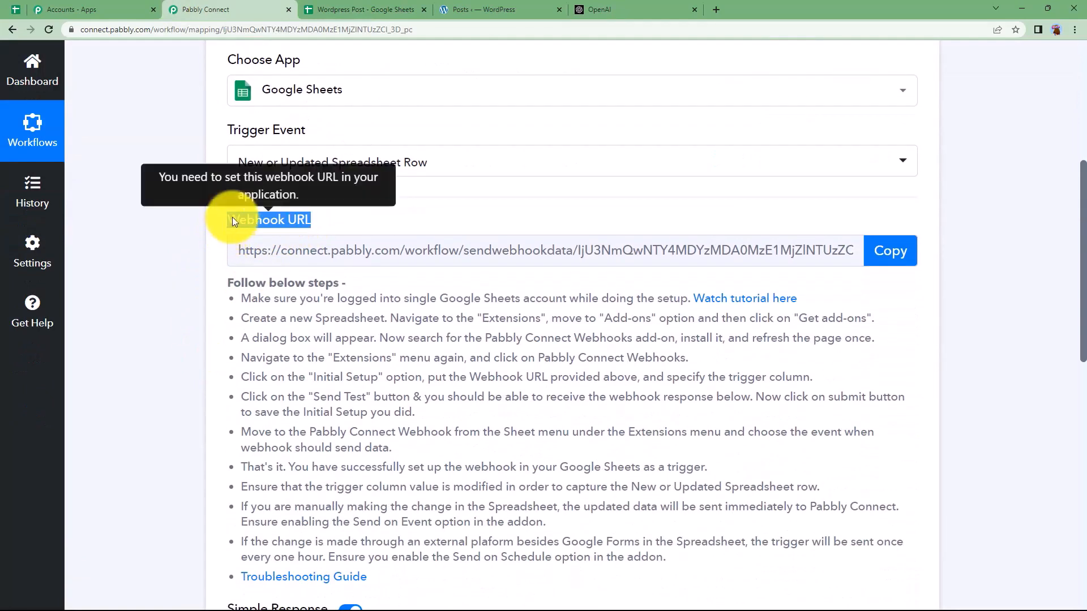
{"action": "left_click", "coordinate": [337, 213]}
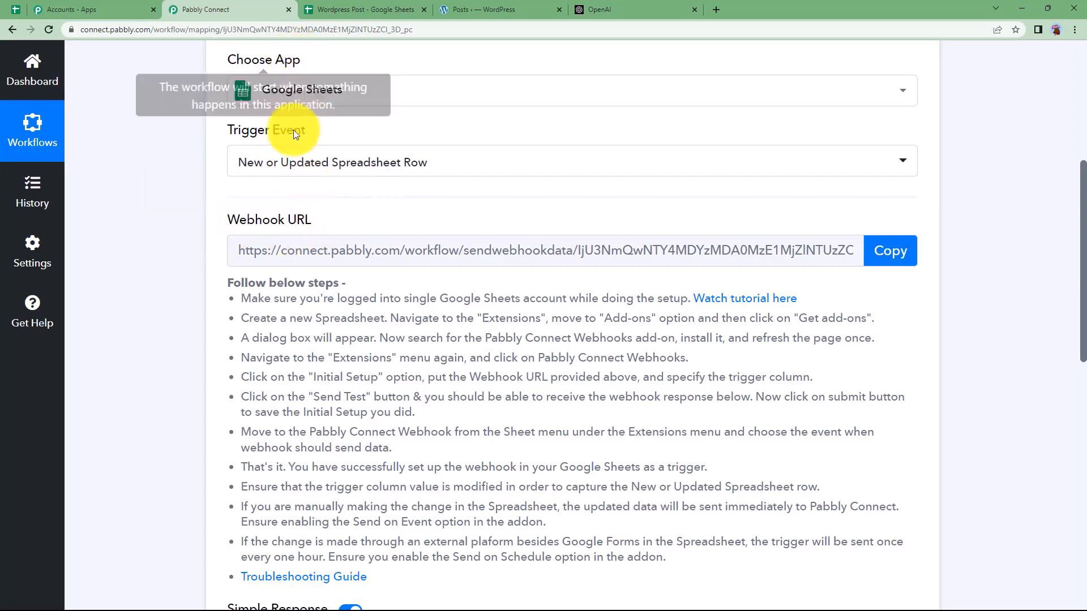
{"action": "left_click", "coordinate": [328, 9]}
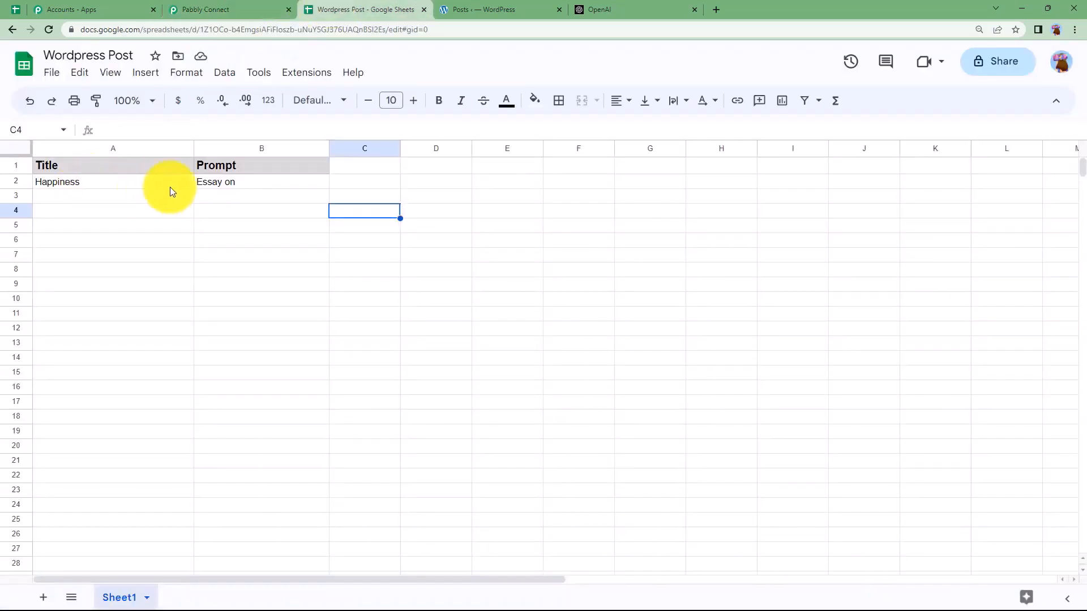
{"action": "left_click", "coordinate": [254, 10]}
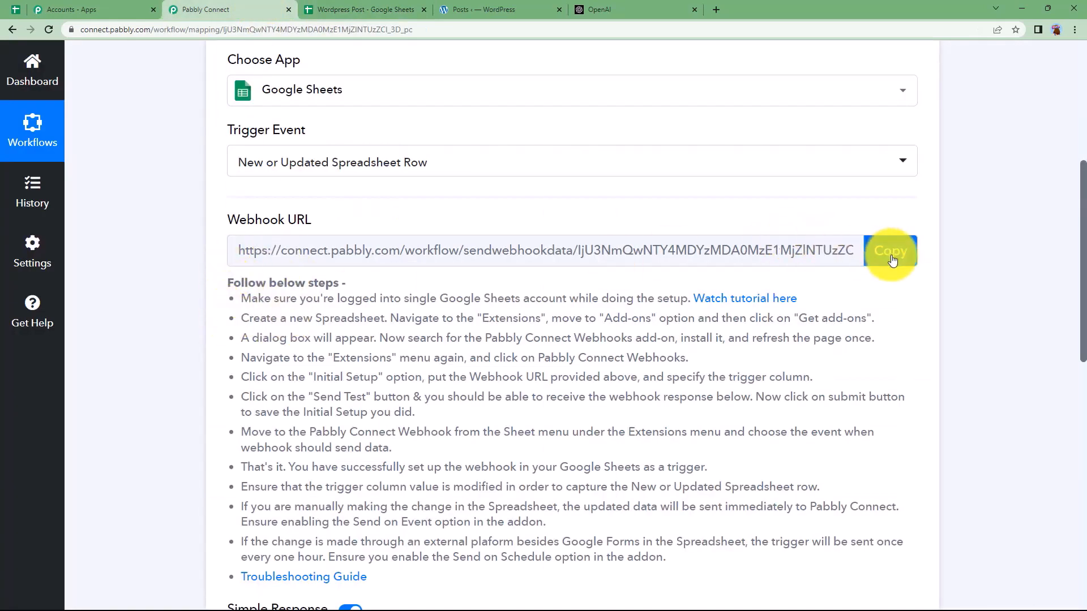
{"action": "left_click", "coordinate": [365, 9]}
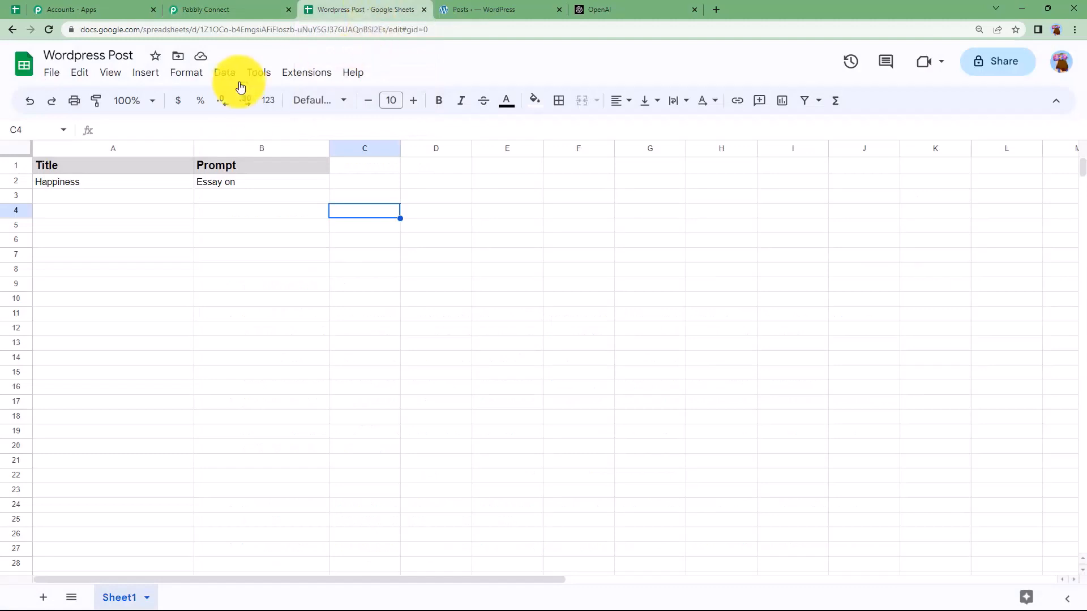
Step: Search the Google Sheets add-ons marketplace for 'pabbly' and select Pabbly Connect Webhooks
{"action": "left_click", "coordinate": [296, 74]}
{"action": "mouse_move", "coordinate": [361, 102]}
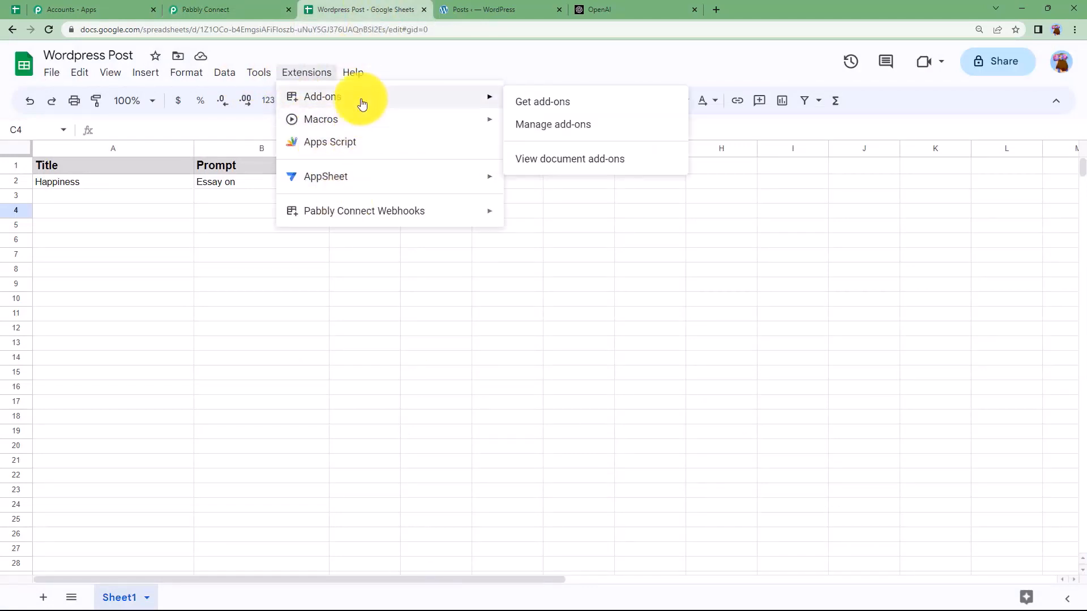
{"action": "left_click", "coordinate": [588, 102]}
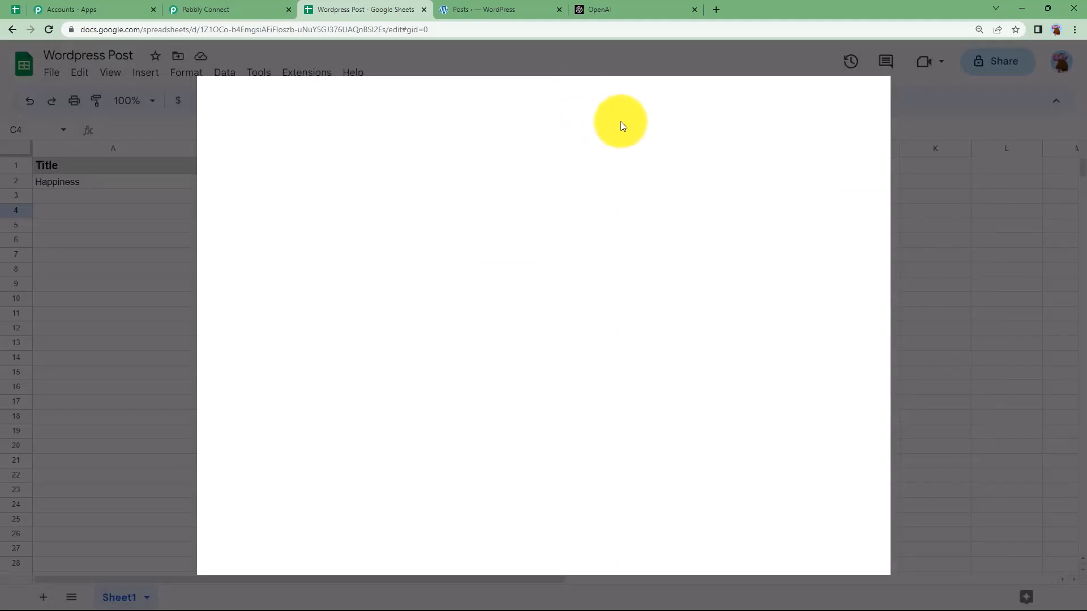
{"action": "left_click", "coordinate": [627, 104]}
{"action": "type", "text": "pabbly"}
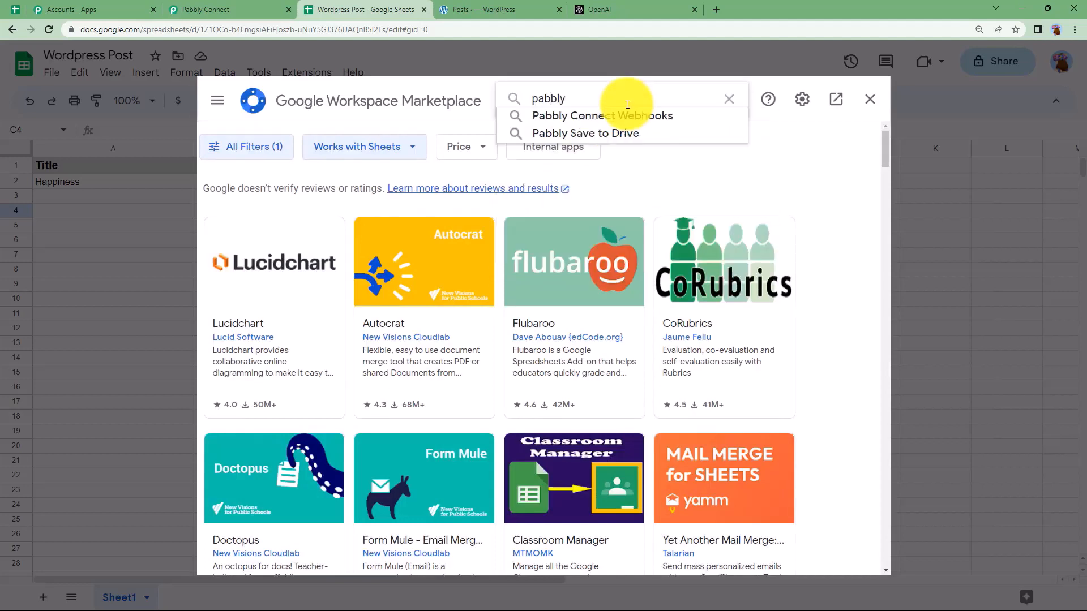
{"action": "left_click", "coordinate": [634, 116]}
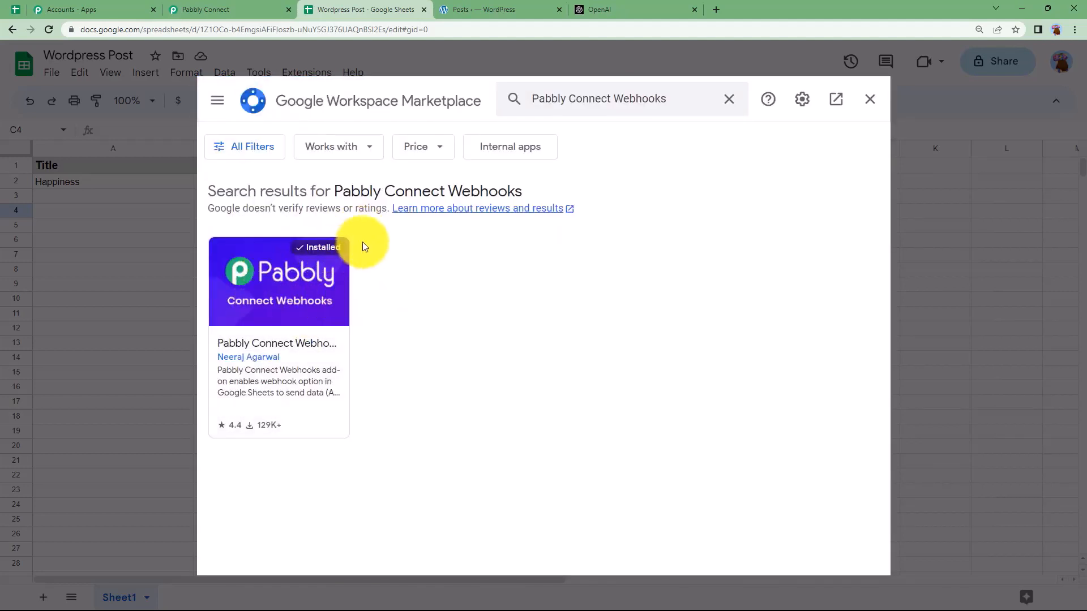
Step: Close the Marketplace and open the Pabbly Connect Webhooks add-on's Initial Setup
{"action": "left_click", "coordinate": [868, 100]}
{"action": "left_click", "coordinate": [309, 67]}
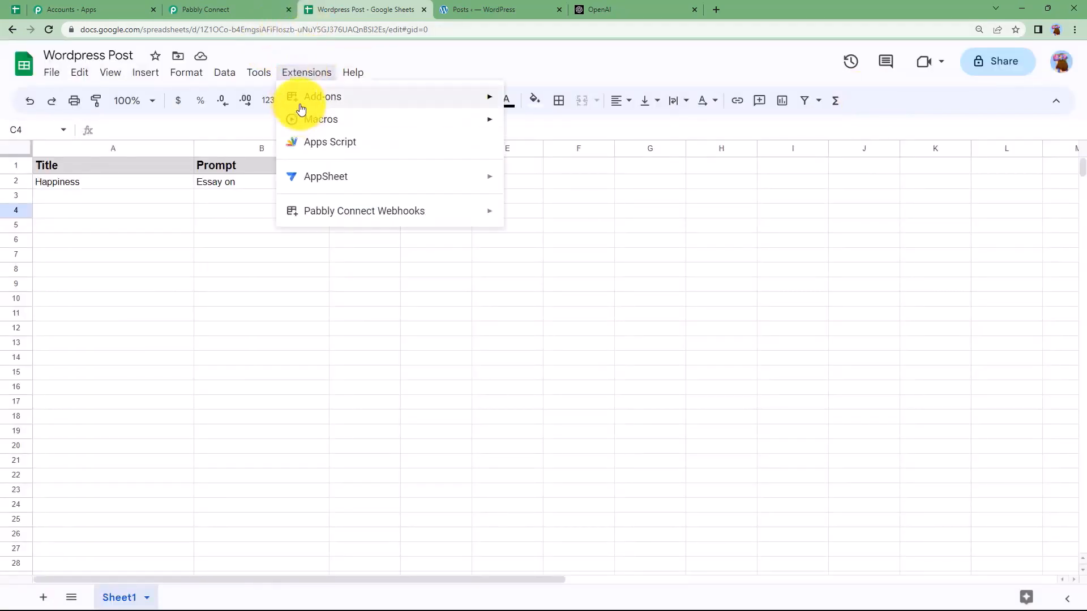
{"action": "mouse_move", "coordinate": [294, 210]}
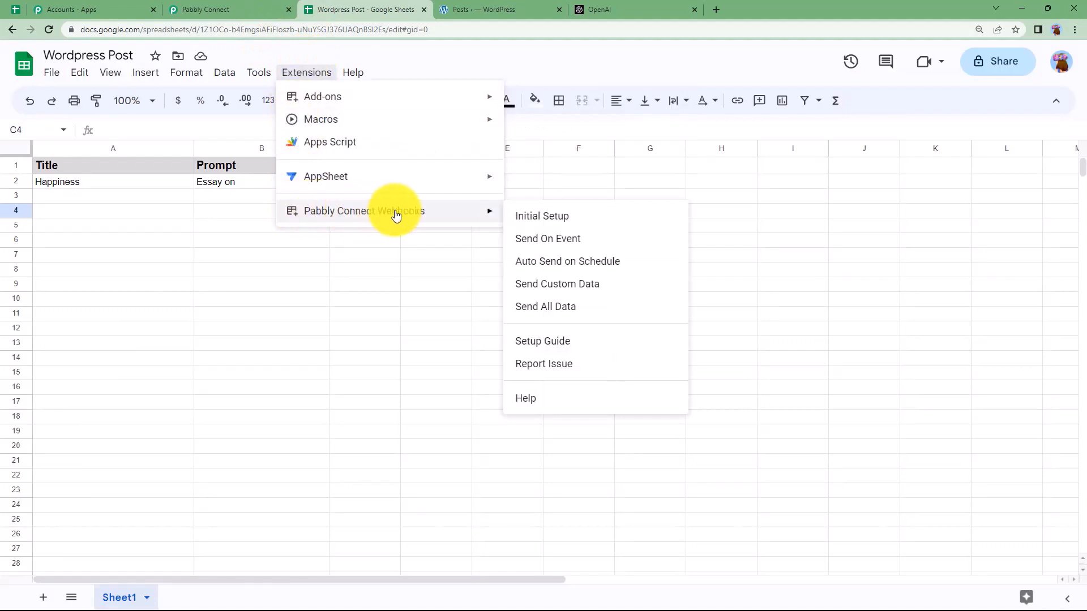
{"action": "left_click", "coordinate": [540, 217]}
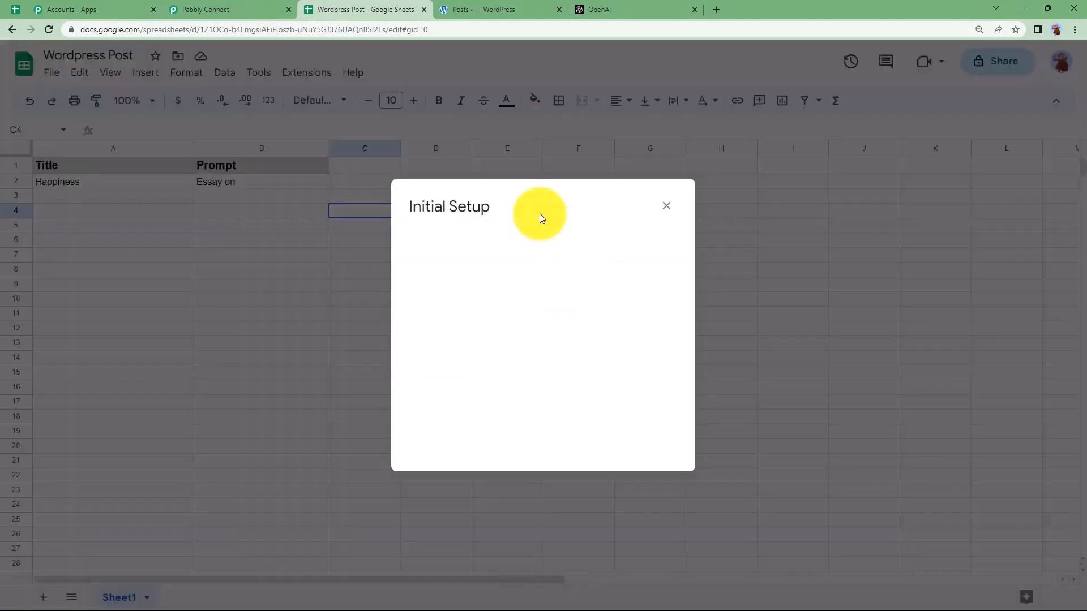
Step: Paste the workflow's webhook URL, set trigger column B, submit, and send a test row
{"action": "key", "text": "ctrl+shift+Tab"}
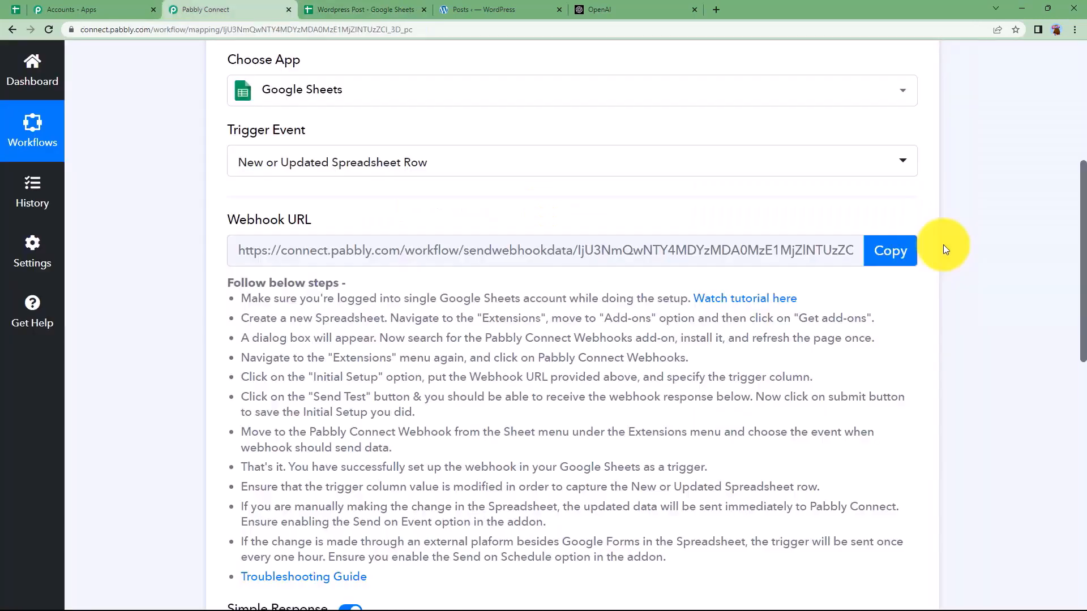
{"action": "left_click", "coordinate": [904, 249]}
{"action": "key", "text": "ctrl+Tab"}
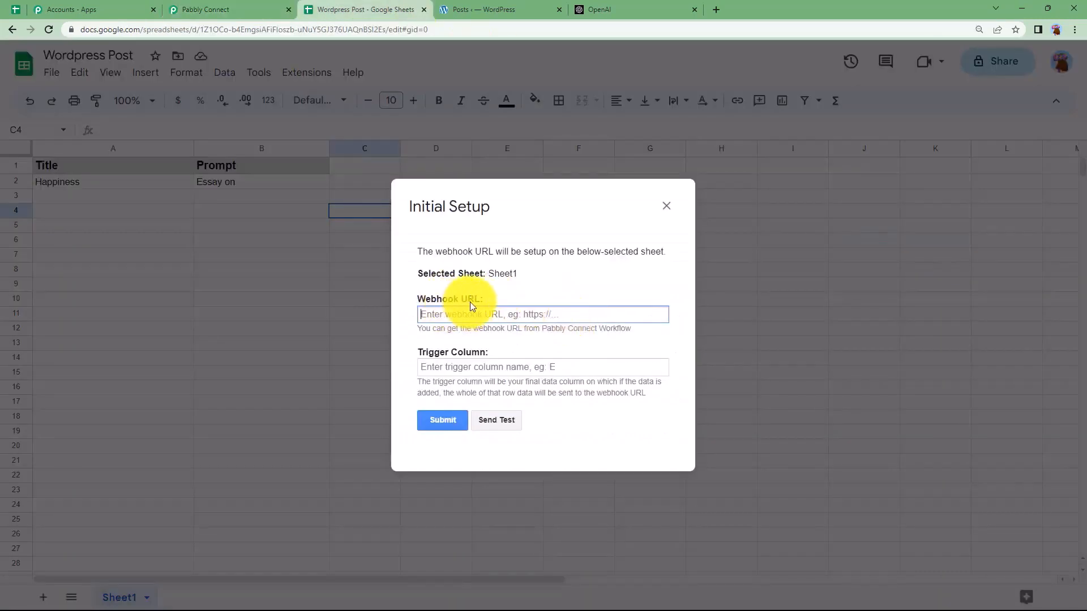
{"action": "key", "text": "ctrl+v"}
{"action": "left_click", "coordinate": [498, 366]}
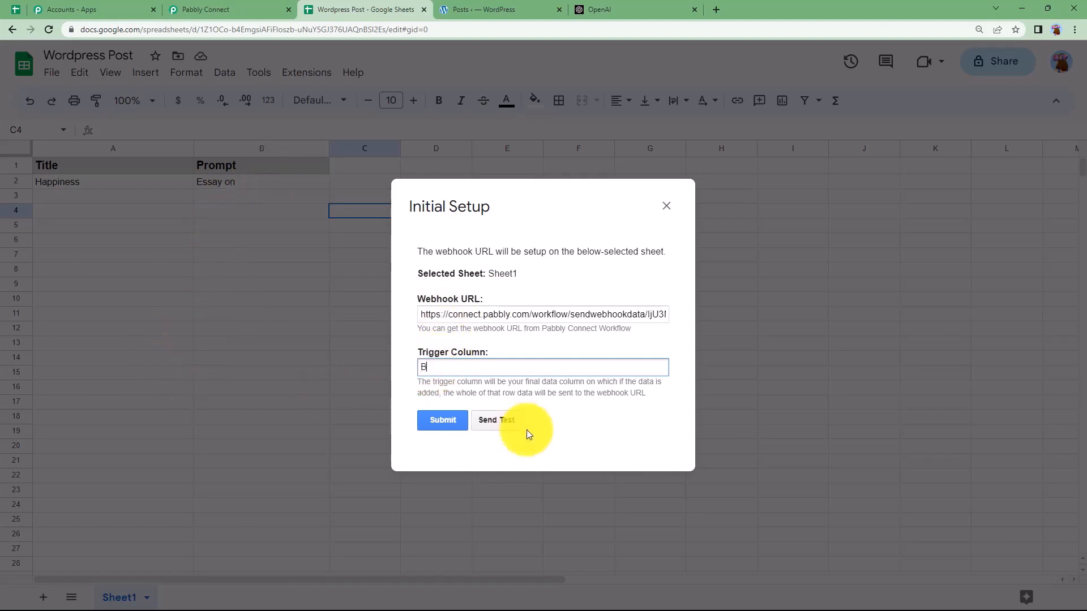
{"action": "left_click", "coordinate": [441, 418]}
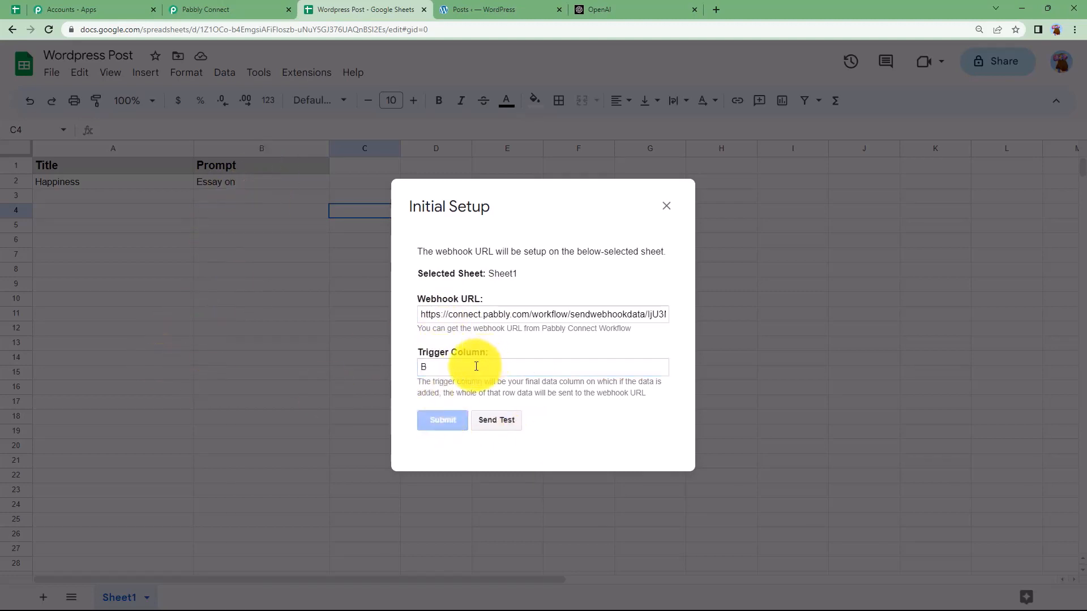
{"action": "scroll", "coordinate": [474, 366], "scroll_direction": "down", "scroll_amount": 1}
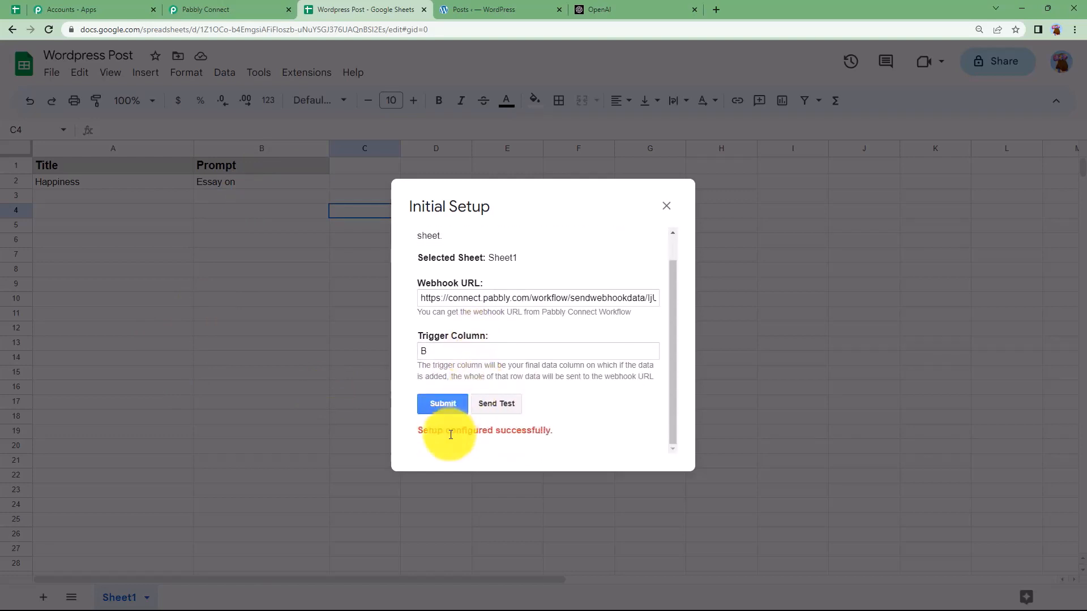
{"action": "left_click", "coordinate": [511, 404]}
{"action": "scroll", "coordinate": [506, 419], "scroll_direction": "down", "scroll_amount": 1}
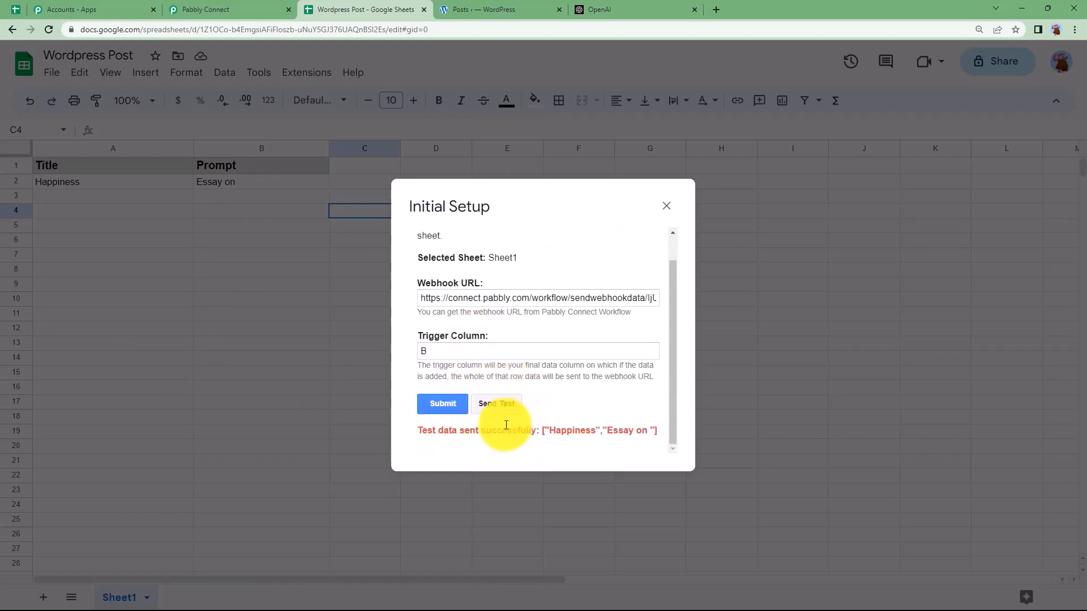
Step: Review the trigger's captured fields: Title 'Happiness', spreadsheet and sheet names, and Prompt 'Essay on'
{"action": "left_click", "coordinate": [224, 10]}
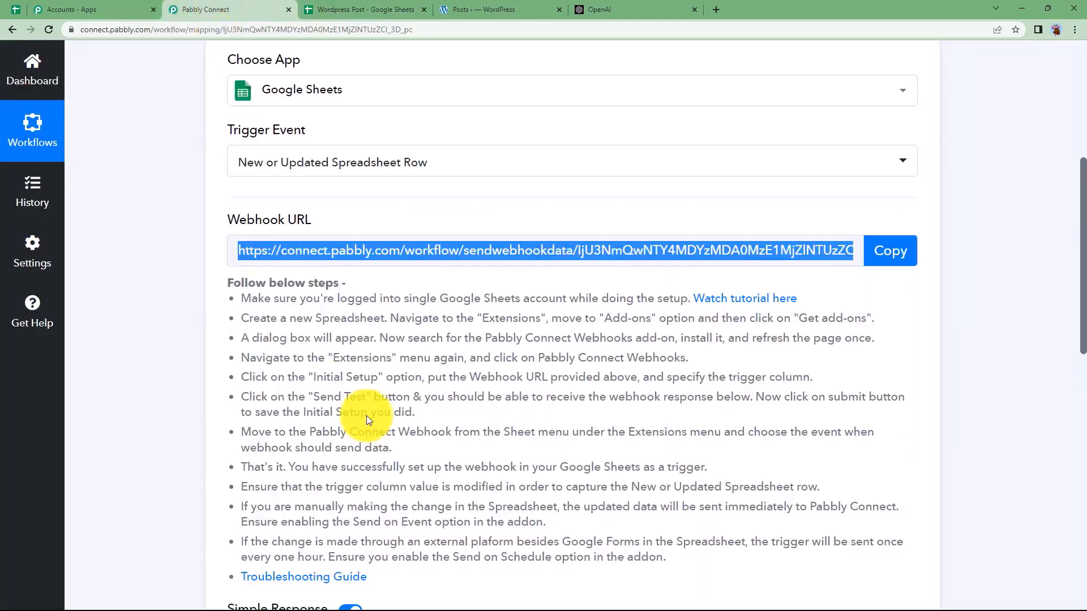
{"action": "scroll", "coordinate": [191, 429], "scroll_direction": "down", "scroll_amount": 6}
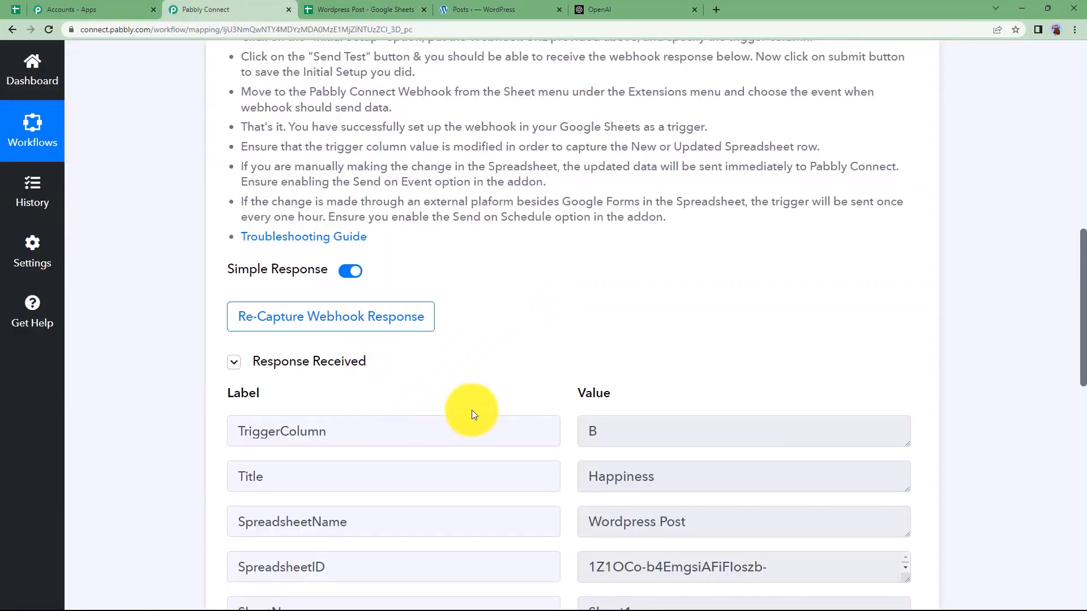
{"action": "scroll", "coordinate": [473, 413], "scroll_direction": "down", "scroll_amount": 4}
{"action": "left_click", "coordinate": [639, 311]}
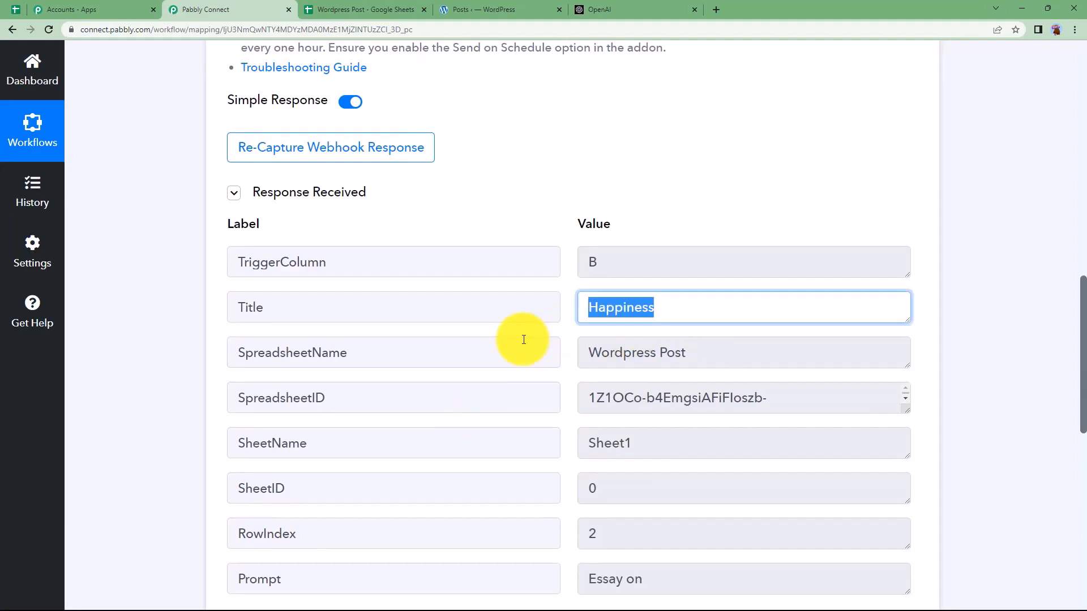
{"action": "left_click", "coordinate": [753, 350]}
{"action": "scroll", "coordinate": [211, 358], "scroll_direction": "down", "scroll_amount": 4}
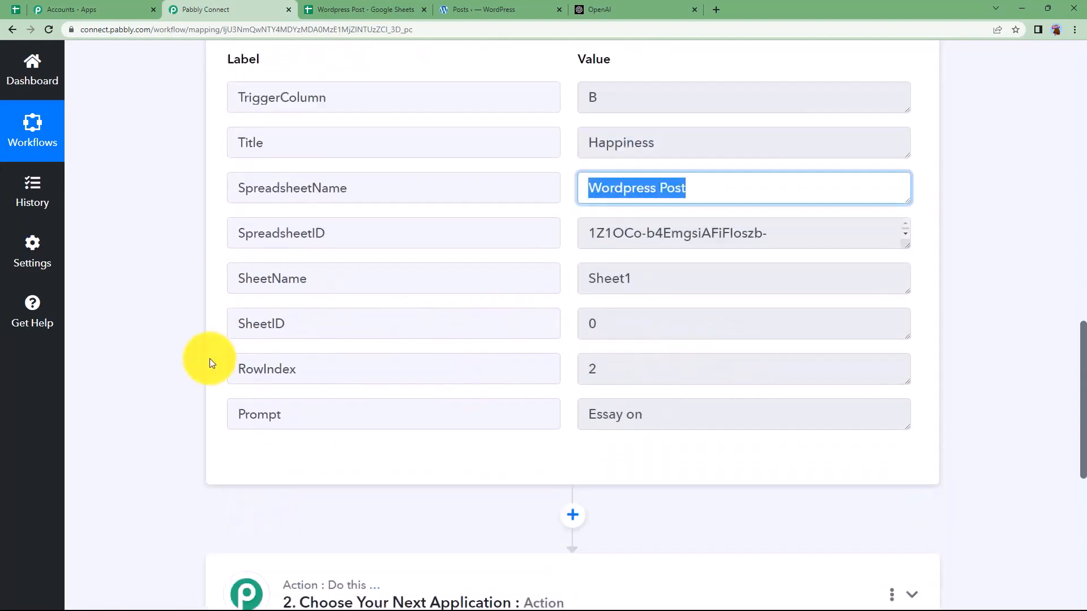
{"action": "left_click", "coordinate": [631, 229]}
{"action": "left_click", "coordinate": [650, 349]}
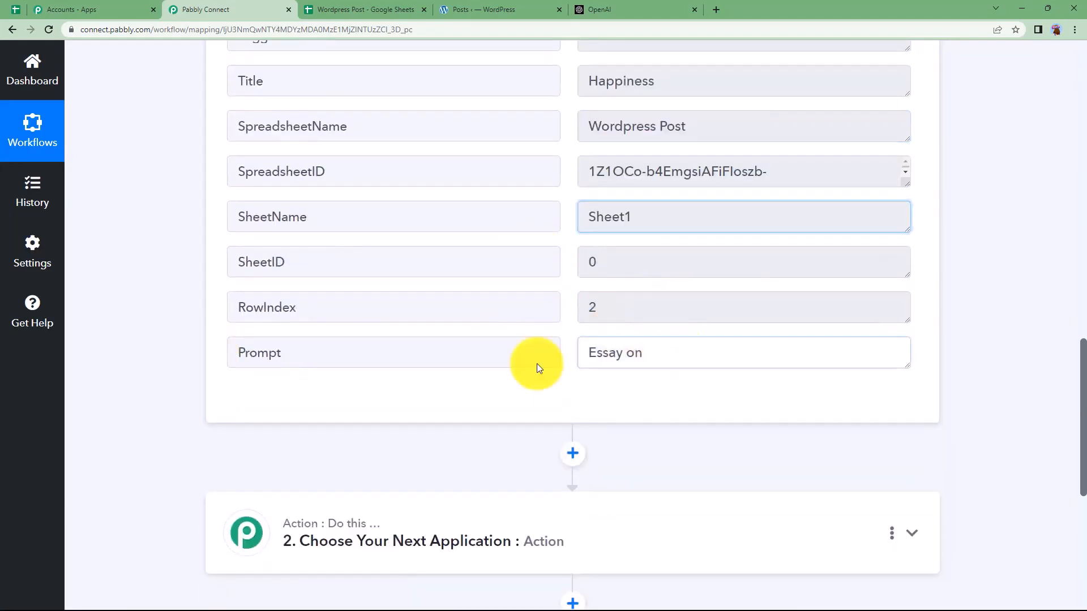
{"action": "scroll", "coordinate": [157, 395], "scroll_direction": "down", "scroll_amount": 1}
{"action": "scroll", "coordinate": [158, 395], "scroll_direction": "up", "scroll_amount": 15}
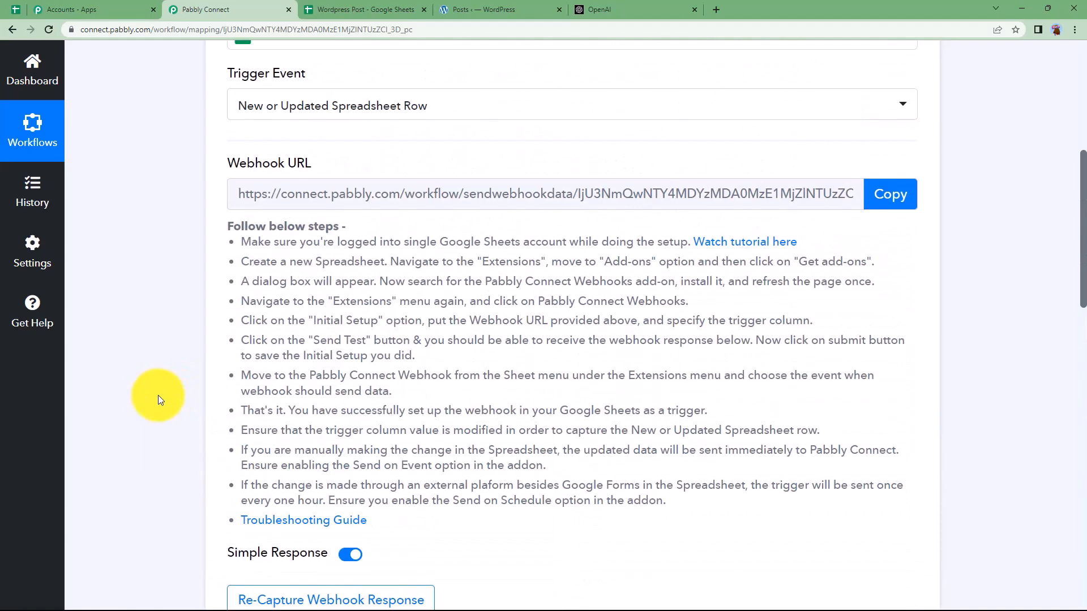
{"action": "left_click", "coordinate": [411, 203]}
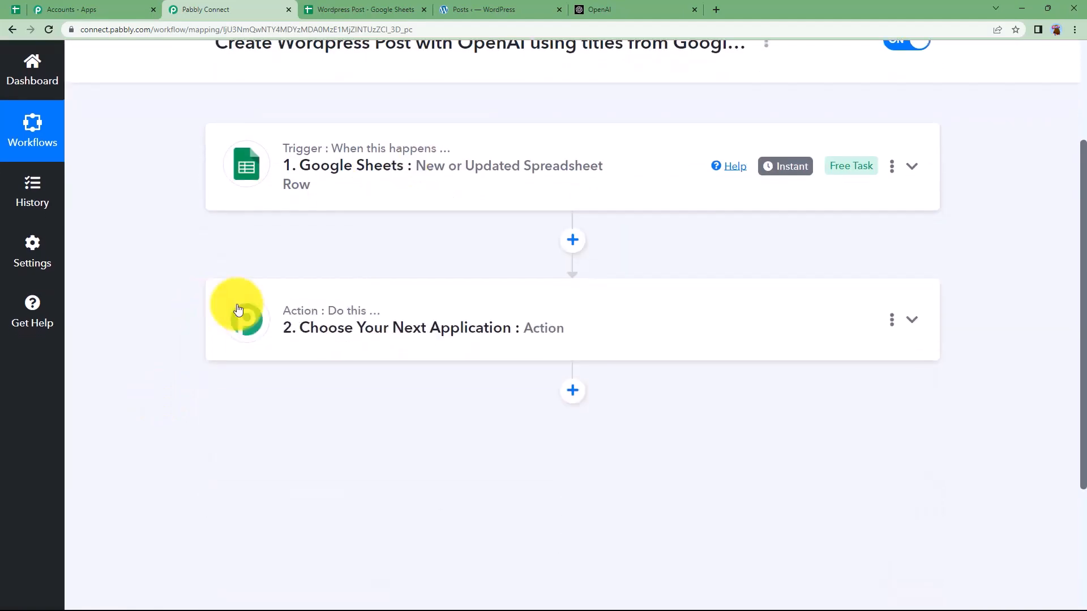
Step: Set the action step to OpenAI with the Generate Content event and begin connecting an account
{"action": "left_click", "coordinate": [243, 310]}
{"action": "left_click", "coordinate": [353, 399]}
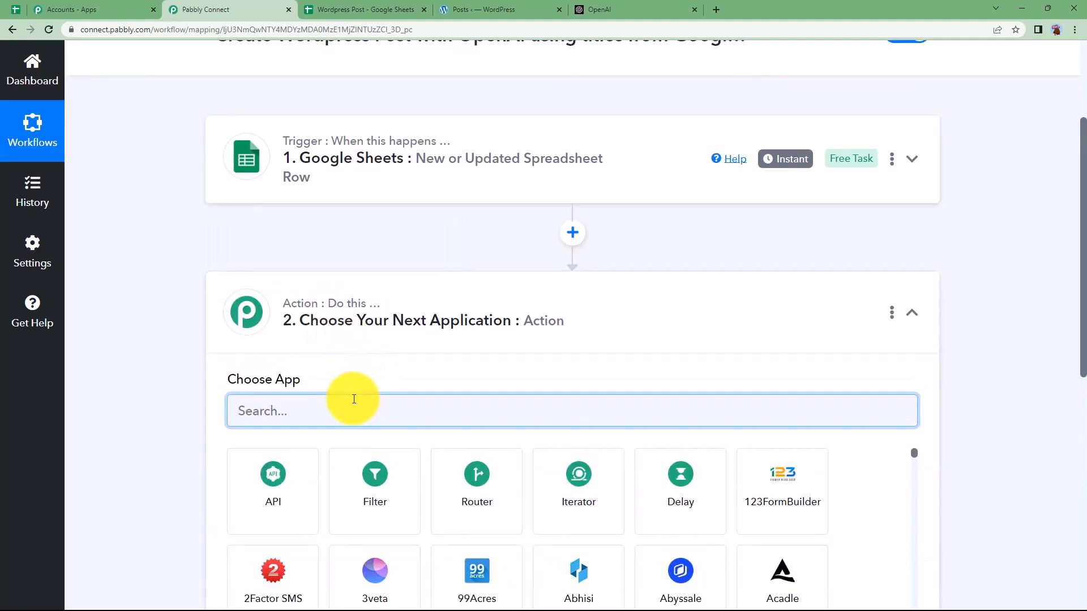
{"action": "type", "text": "Open A"}
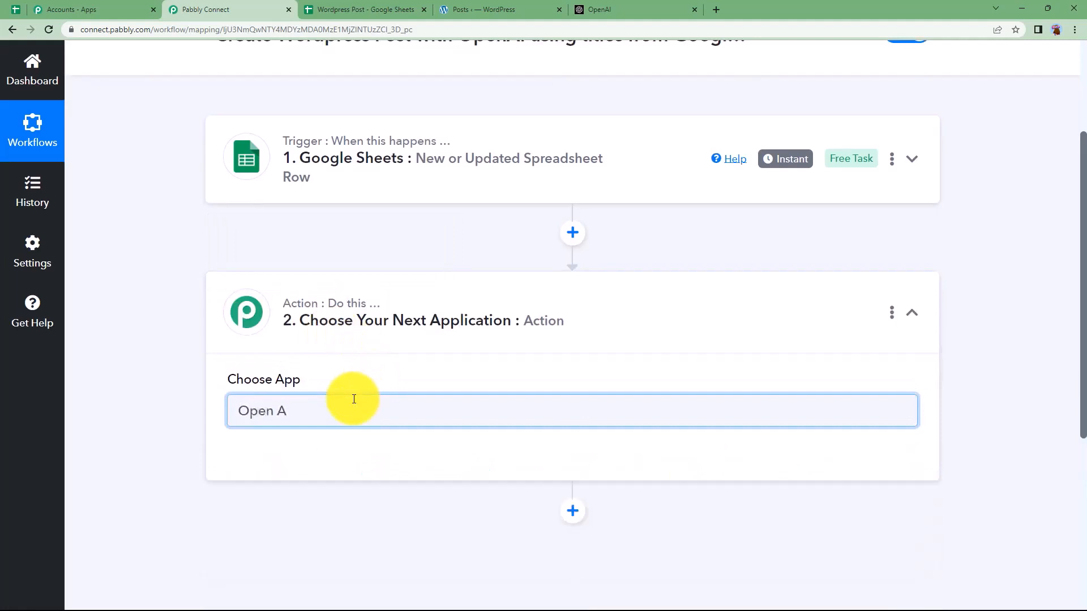
{"action": "left_click", "coordinate": [306, 459]}
{"action": "left_click", "coordinate": [283, 489]}
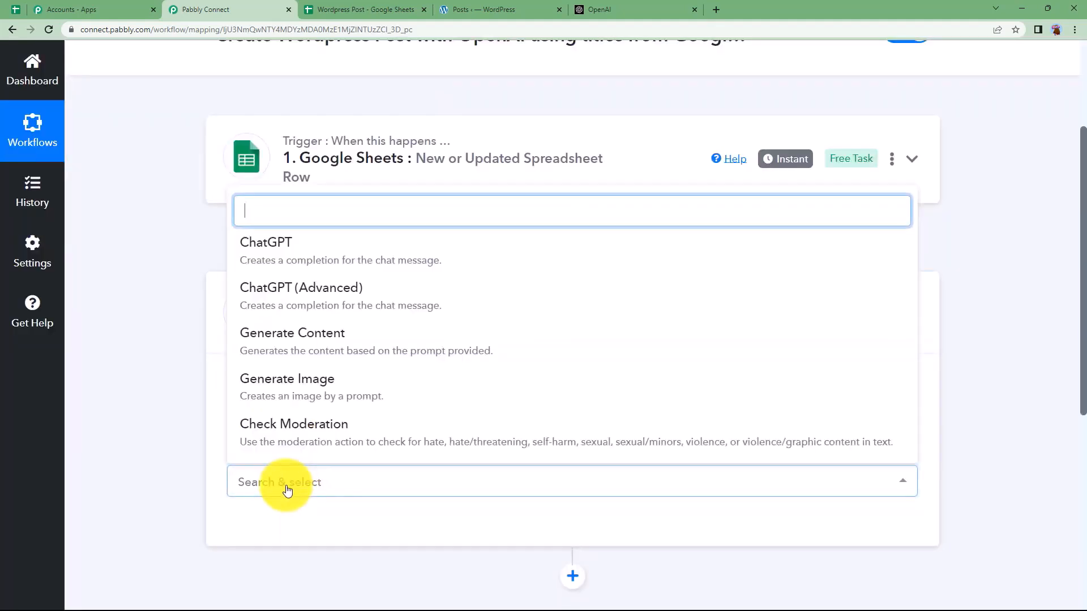
{"action": "left_click", "coordinate": [351, 353]}
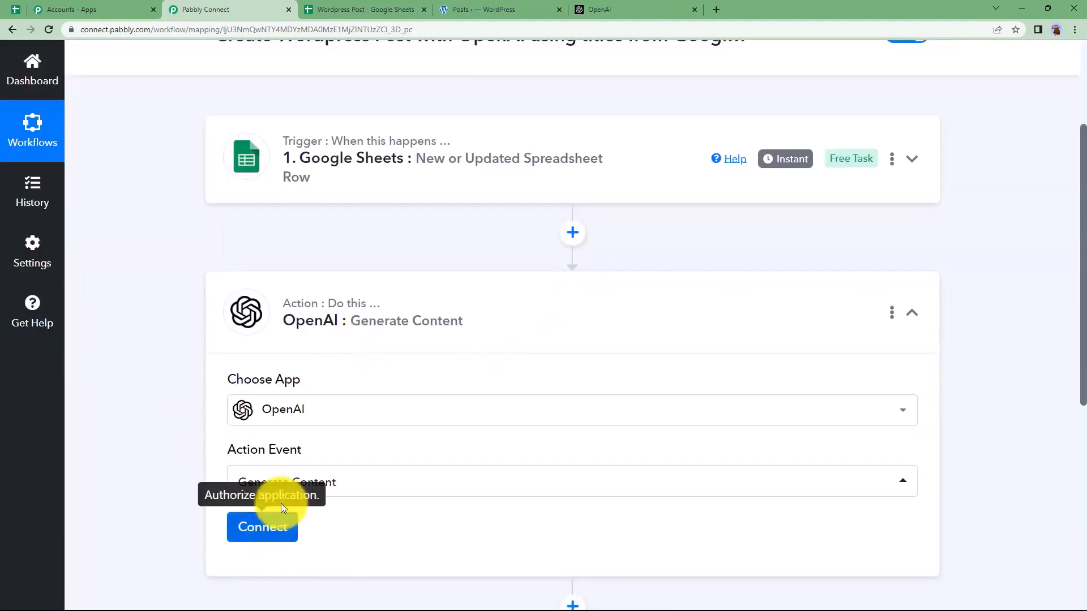
{"action": "left_click", "coordinate": [229, 480]}
{"action": "scroll", "coordinate": [159, 453], "scroll_direction": "down", "scroll_amount": 3}
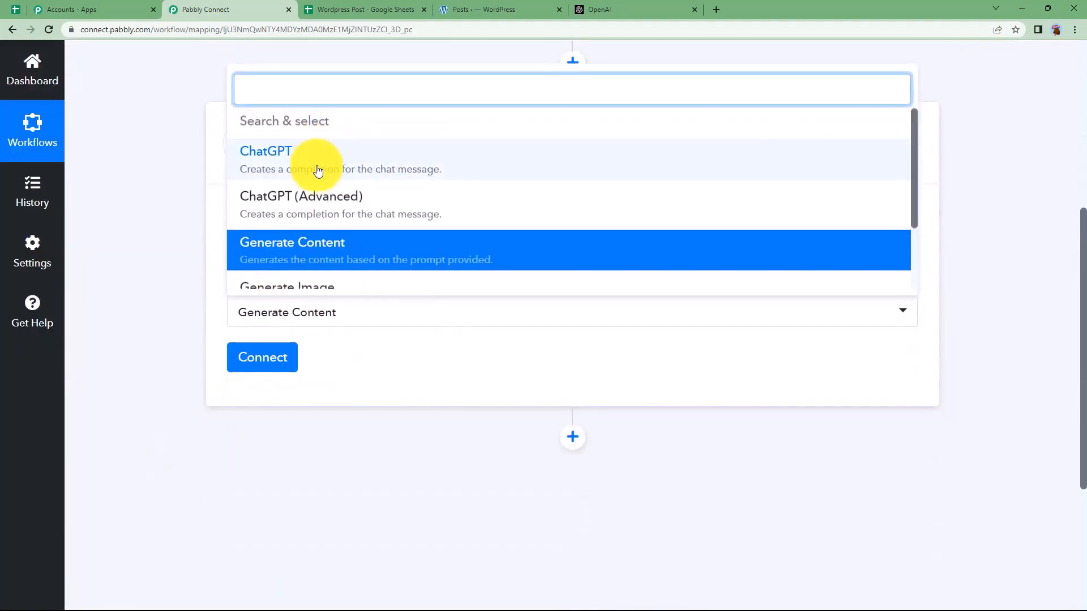
{"action": "scroll", "coordinate": [322, 215], "scroll_direction": "down", "scroll_amount": 5}
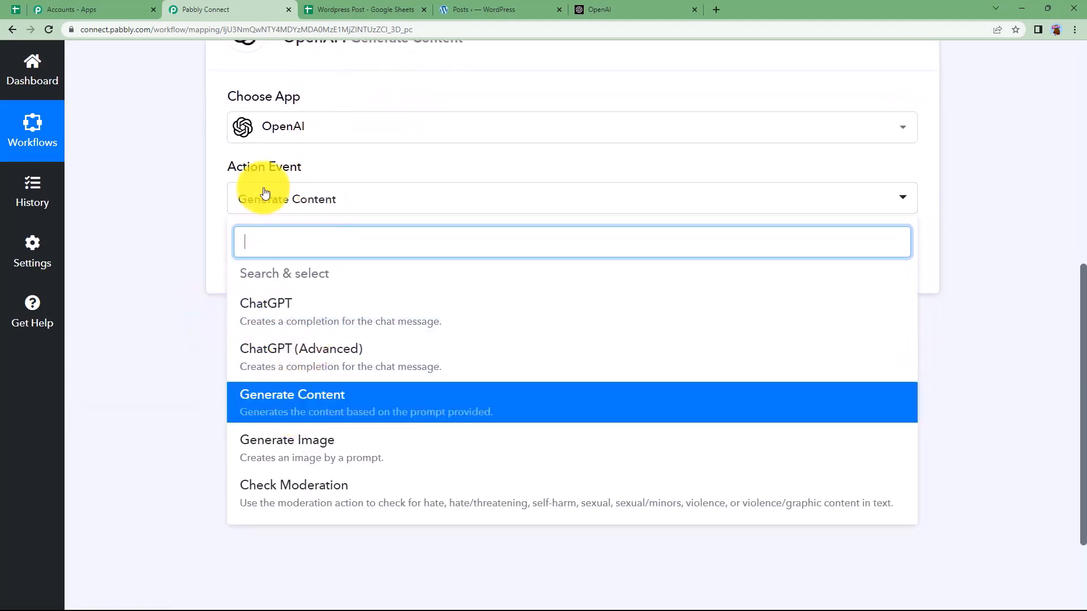
{"action": "left_click", "coordinate": [351, 410]}
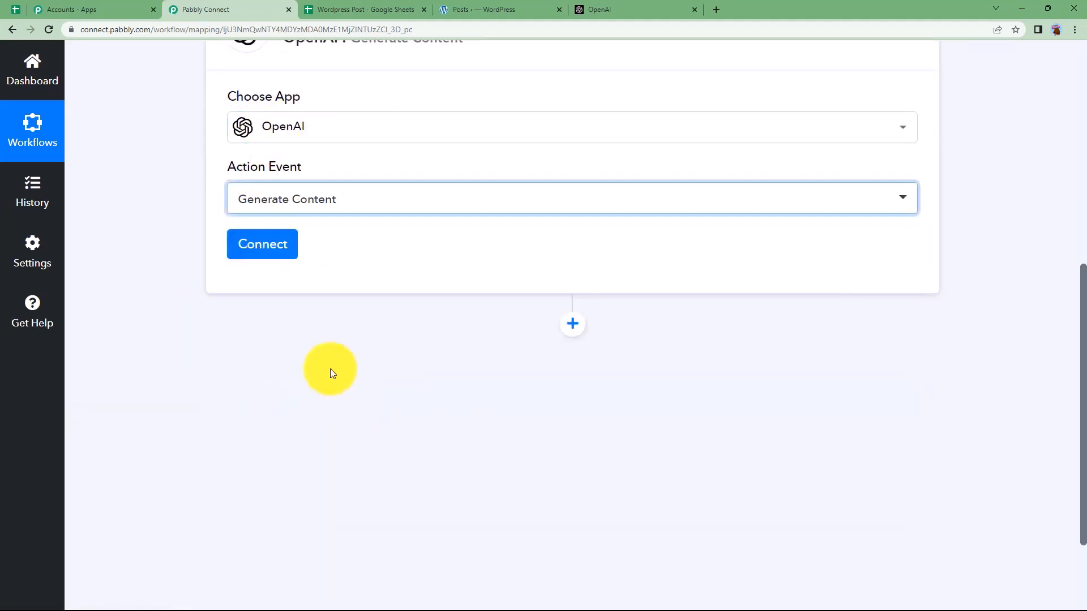
{"action": "left_click", "coordinate": [266, 243]}
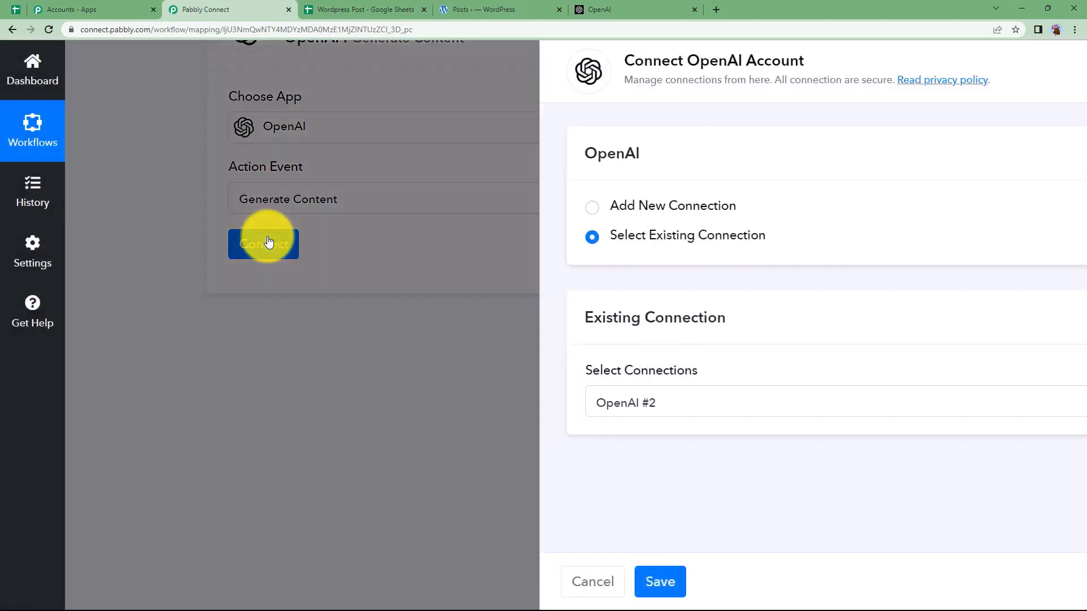
Step: Create and copy a new OpenAI secret key named Wordpress Post from the API keys page
{"action": "left_click", "coordinate": [549, 205]}
{"action": "left_click", "coordinate": [582, 383]}
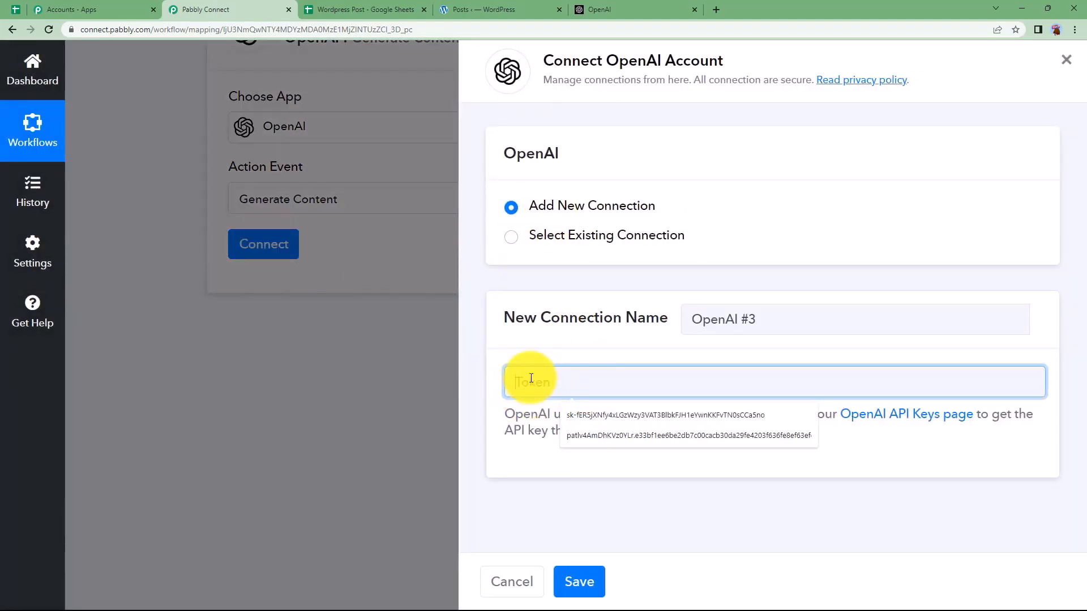
{"action": "left_click", "coordinate": [364, 392]}
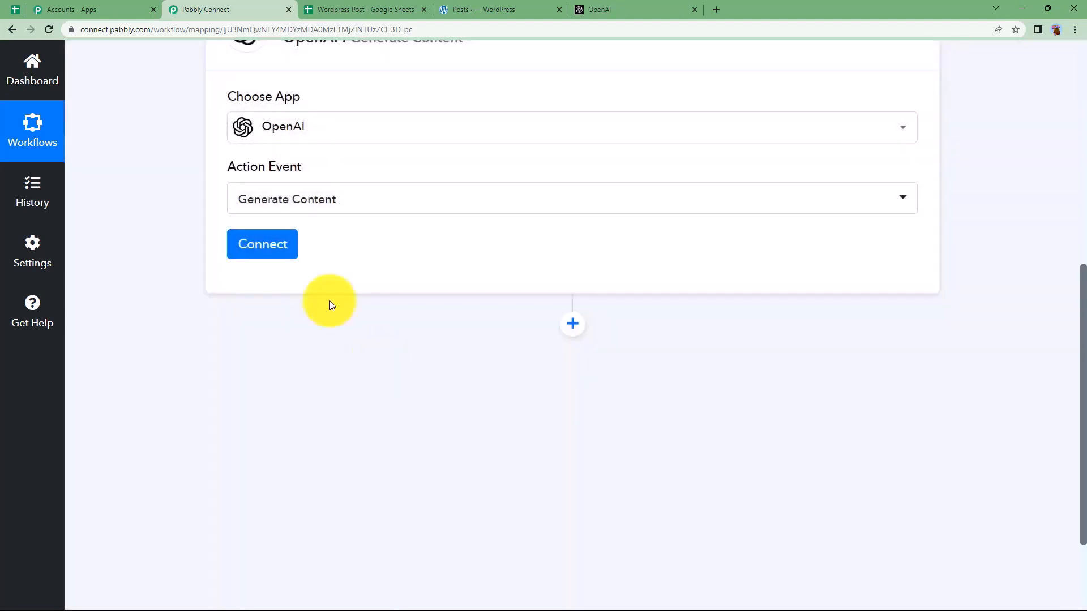
{"action": "left_click", "coordinate": [277, 247]}
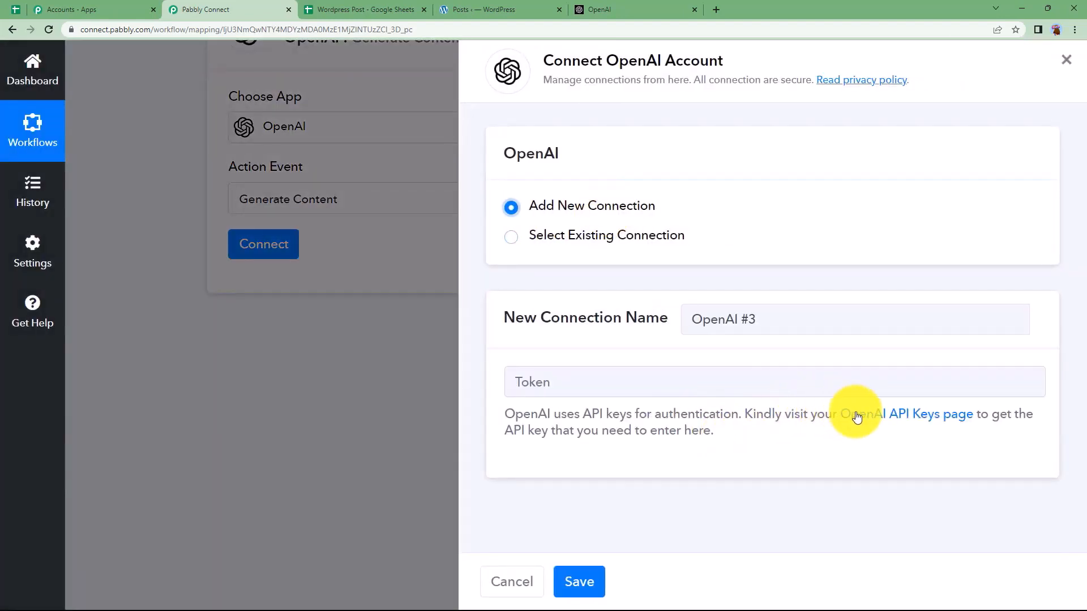
{"action": "left_click", "coordinate": [884, 417]}
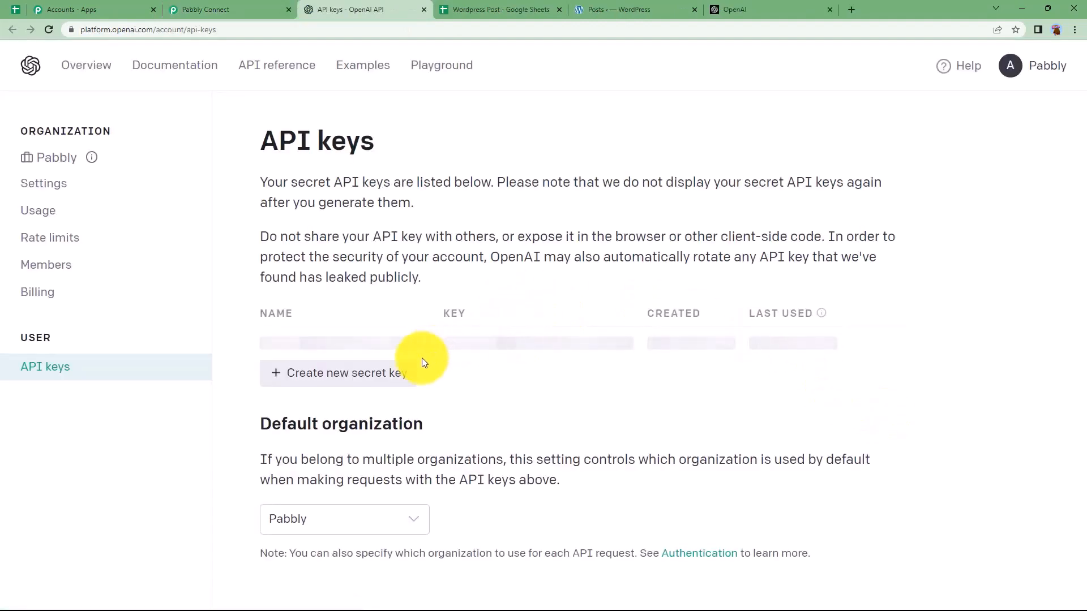
{"action": "left_click", "coordinate": [382, 381]}
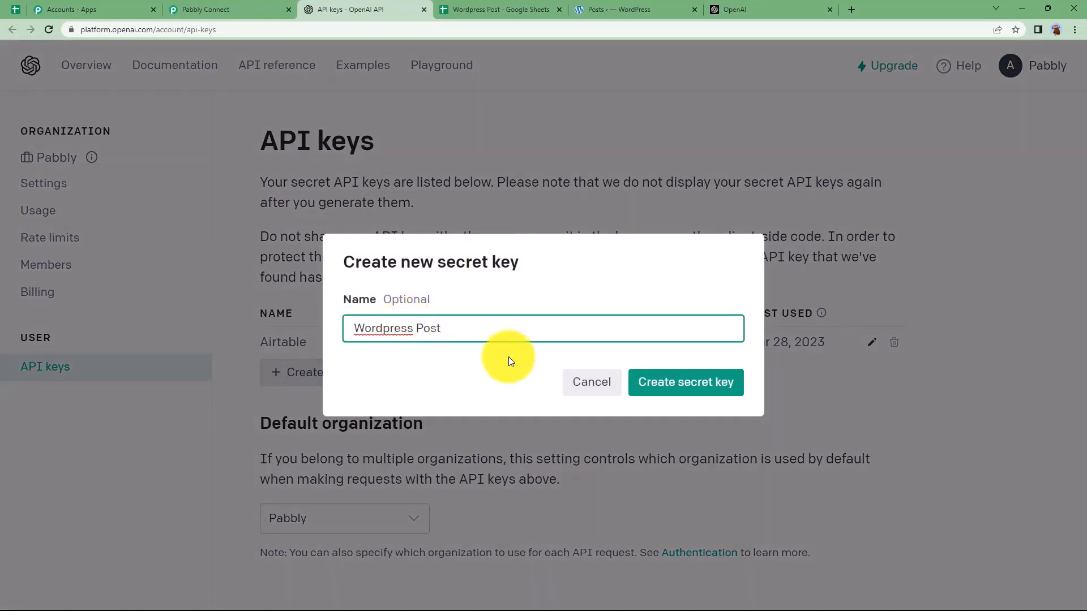
{"action": "left_click", "coordinate": [707, 387]}
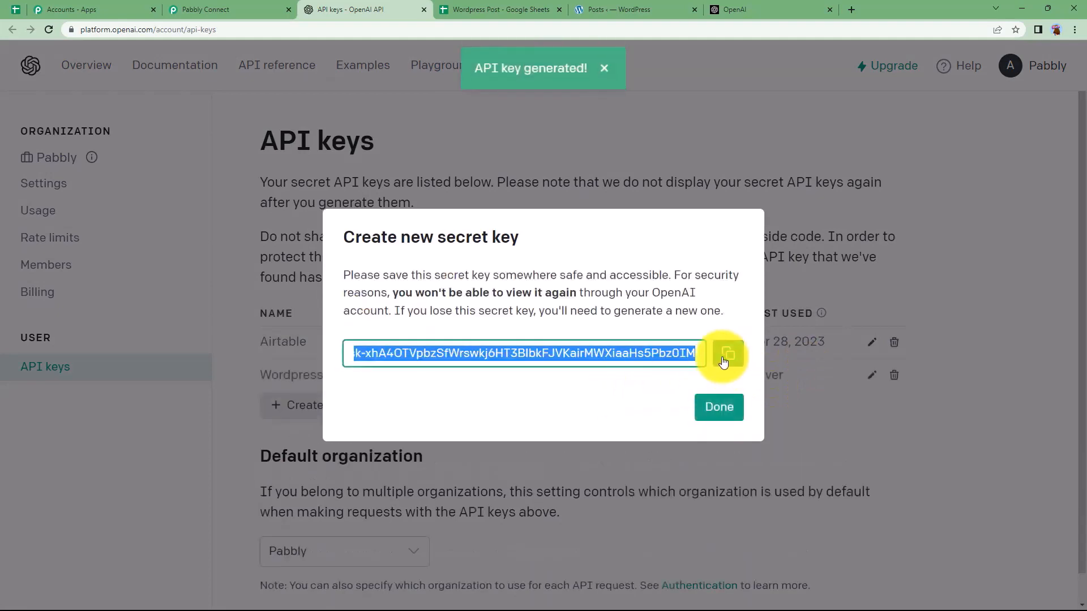
{"action": "left_click", "coordinate": [728, 353]}
Step: Paste the copied key into the Token field and save the new OpenAI #3 connection
{"action": "left_click", "coordinate": [215, 9]}
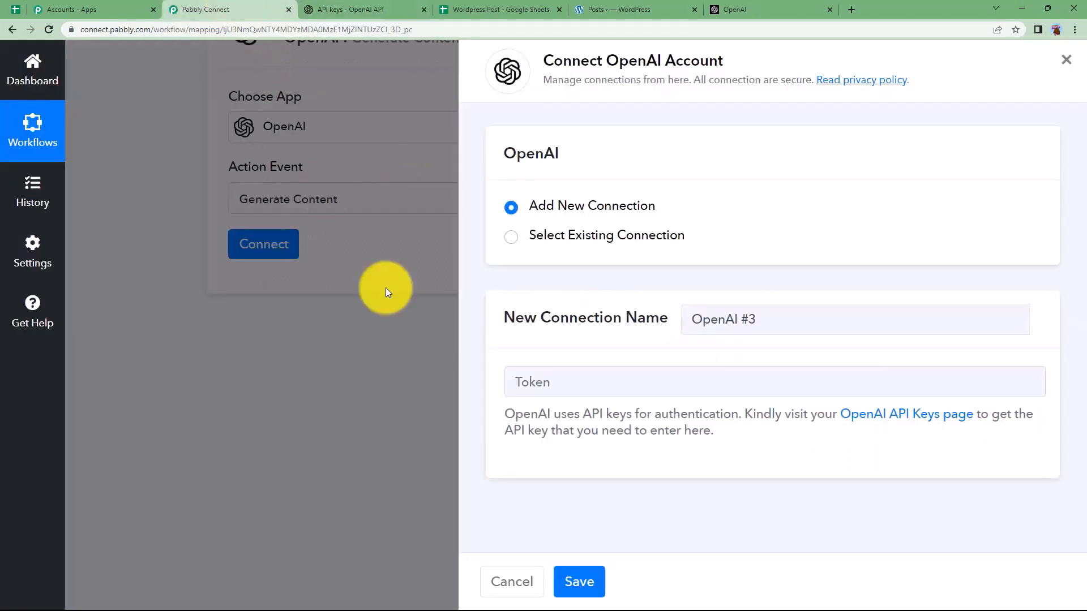
{"action": "left_click", "coordinate": [536, 382]}
{"action": "key", "text": "ctrl+v"}
{"action": "left_click", "coordinate": [580, 575]}
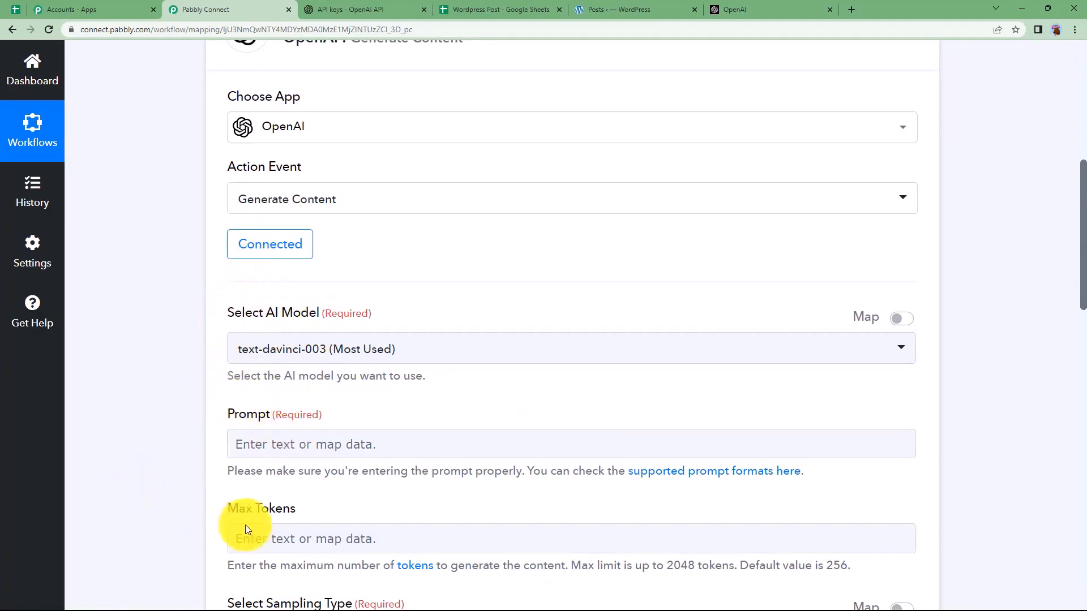
{"action": "scroll", "coordinate": [210, 476], "scroll_direction": "down", "scroll_amount": 6}
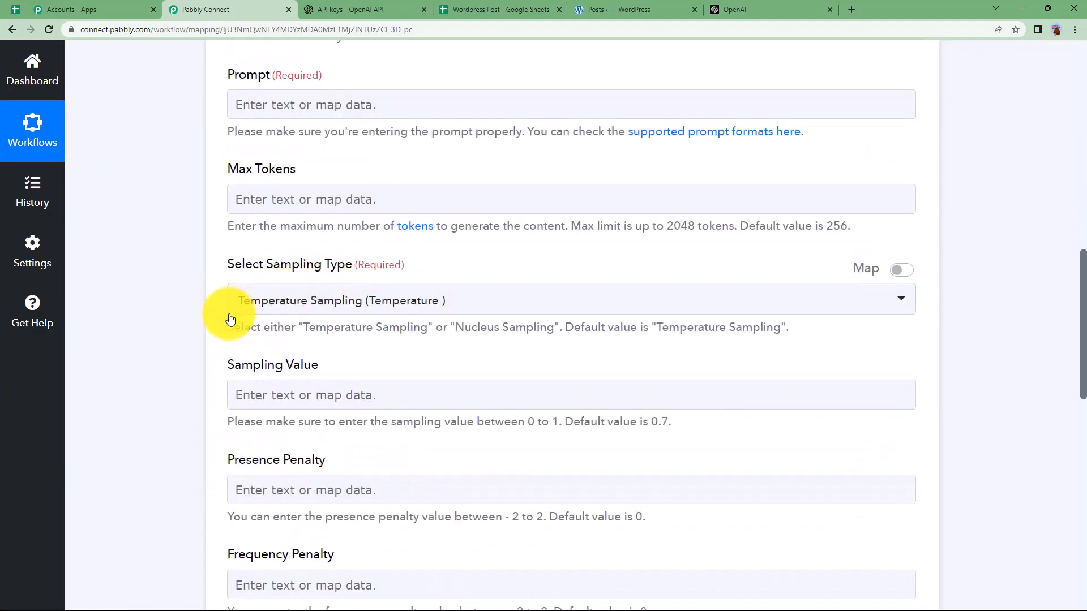
{"action": "scroll", "coordinate": [225, 502], "scroll_direction": "down", "scroll_amount": 8}
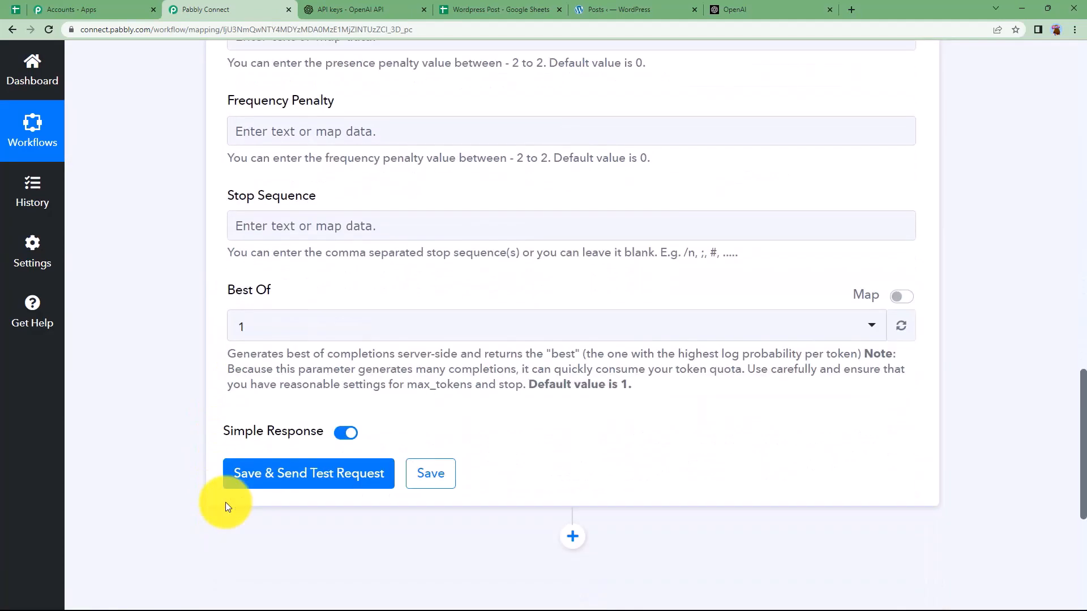
{"action": "scroll", "coordinate": [225, 501], "scroll_direction": "up", "scroll_amount": 4}
{"action": "scroll", "coordinate": [243, 475], "scroll_direction": "up", "scroll_amount": 8}
Step: Close the new secret key dialog on the OpenAI API keys page
{"action": "left_click", "coordinate": [374, 9]}
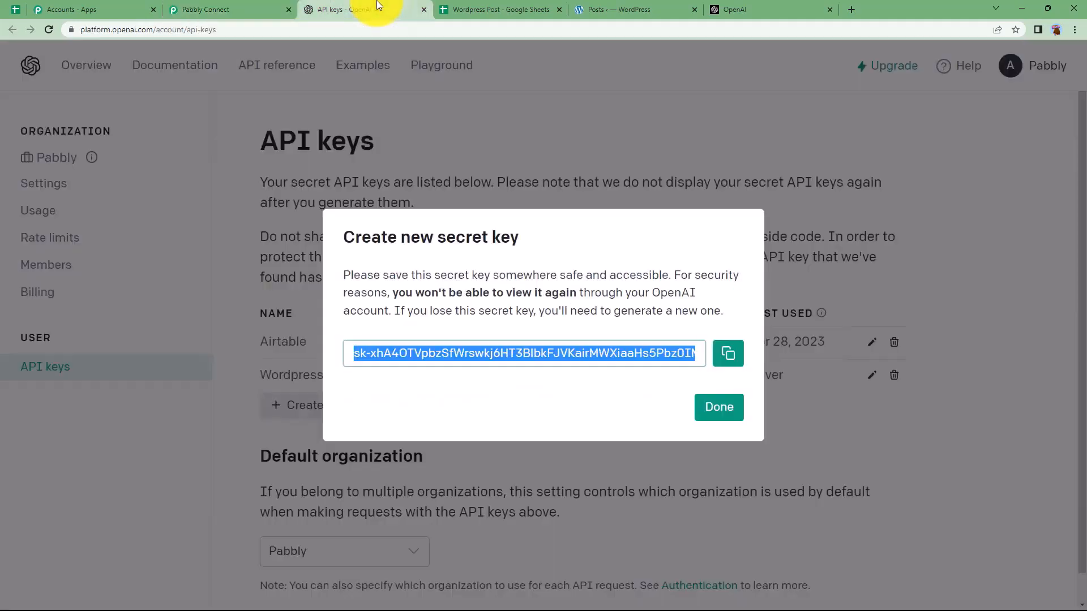
{"action": "left_click", "coordinate": [747, 225]}
{"action": "left_click", "coordinate": [741, 149]}
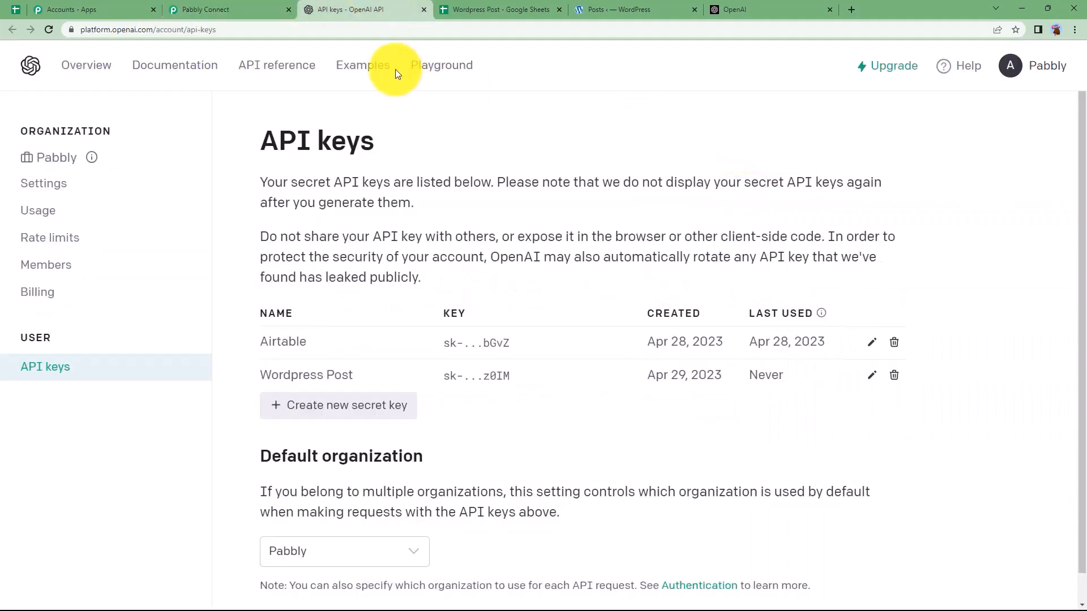
Step: Review the OpenAI Playground's default settings, then return to the Pabbly Connect workflow
{"action": "left_click", "coordinate": [429, 74]}
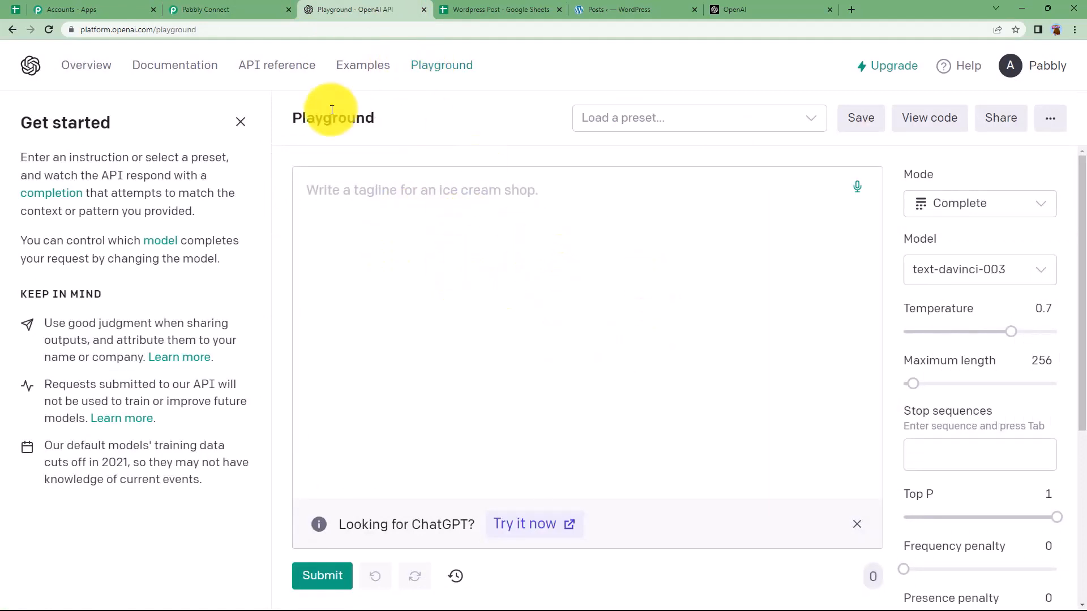
{"action": "left_click", "coordinate": [439, 205]}
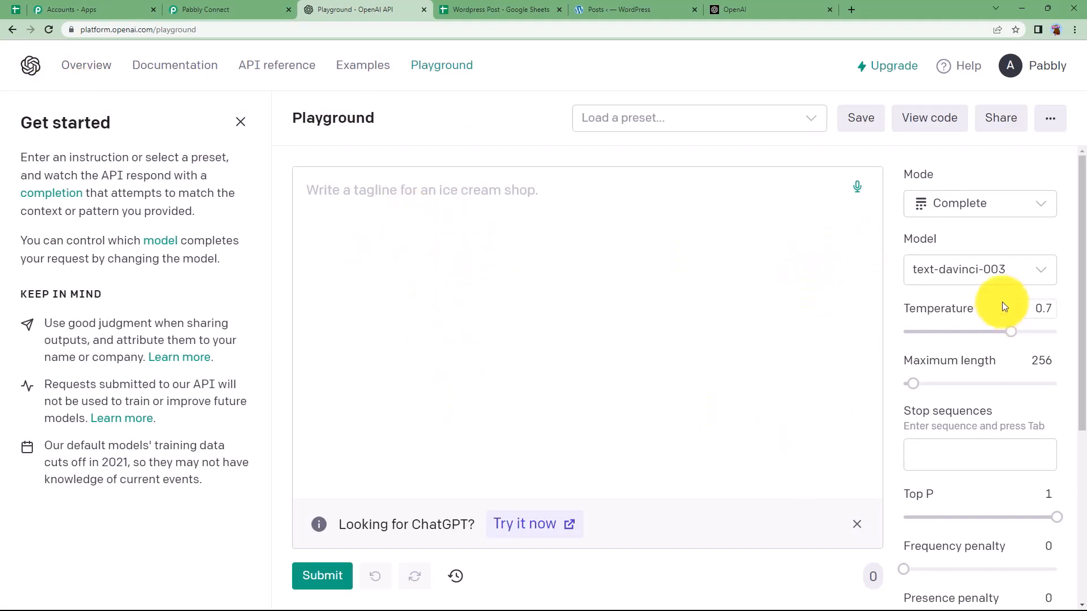
{"action": "scroll", "coordinate": [1000, 303], "scroll_direction": "down", "scroll_amount": 1}
{"action": "scroll", "coordinate": [984, 255], "scroll_direction": "down", "scroll_amount": 4}
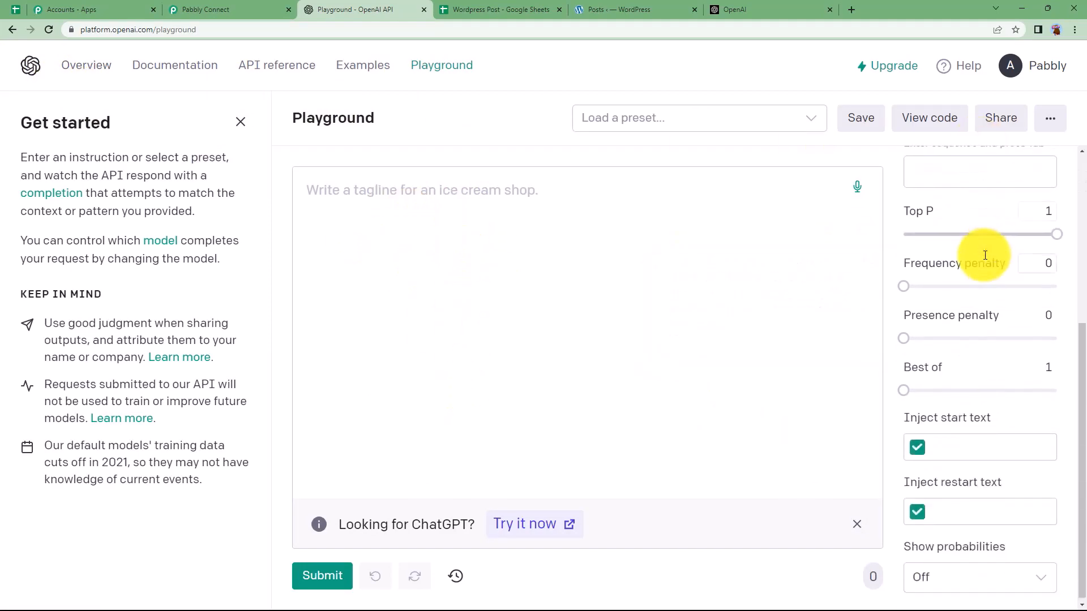
{"action": "scroll", "coordinate": [966, 378], "scroll_direction": "up", "scroll_amount": 5}
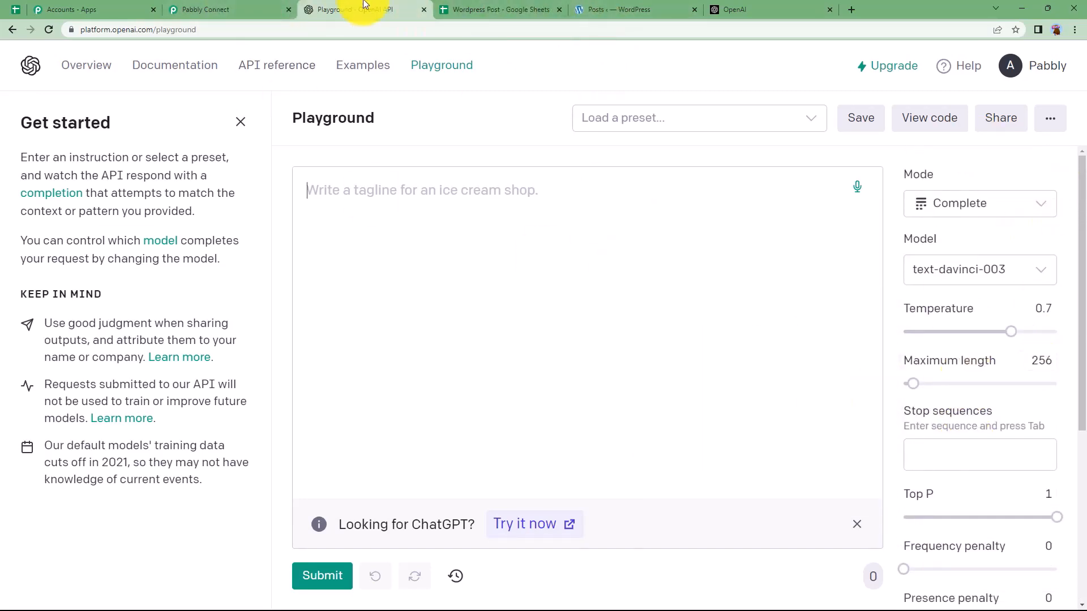
{"action": "left_click", "coordinate": [263, 9]}
{"action": "scroll", "coordinate": [328, 384], "scroll_direction": "up", "scroll_amount": 4}
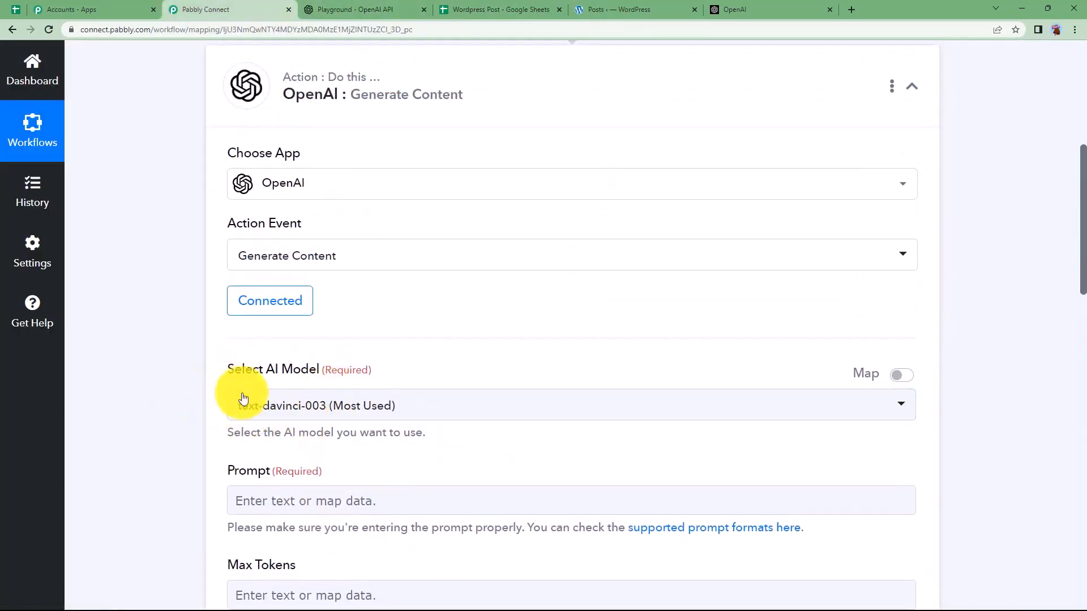
Step: Keep text-davinci-003 as the selected AI model
{"action": "scroll", "coordinate": [244, 398], "scroll_direction": "down", "scroll_amount": 2}
{"action": "left_click", "coordinate": [335, 280]}
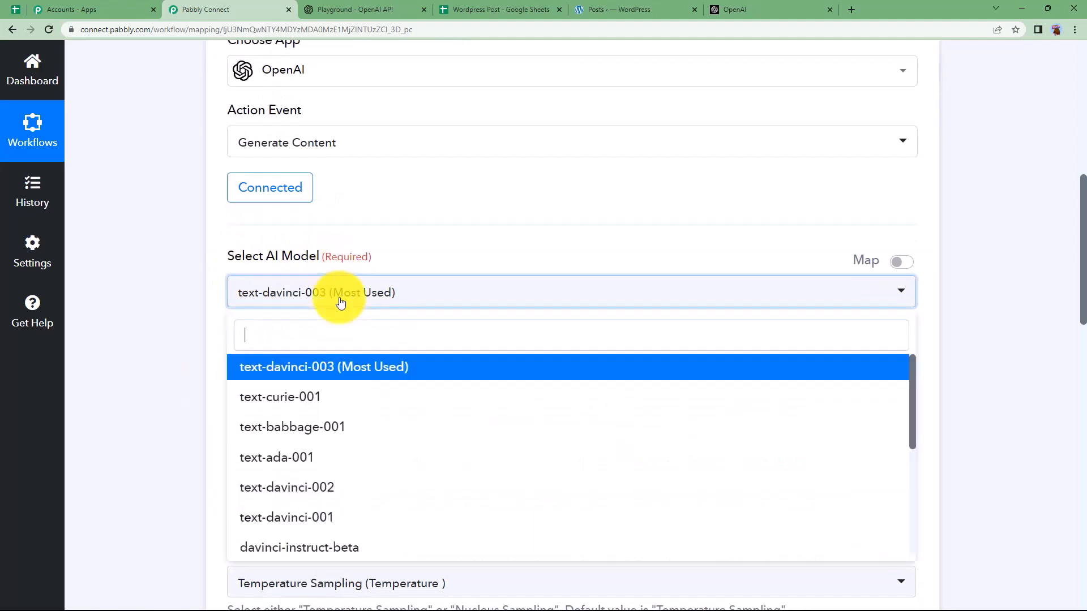
{"action": "left_click", "coordinate": [324, 377]}
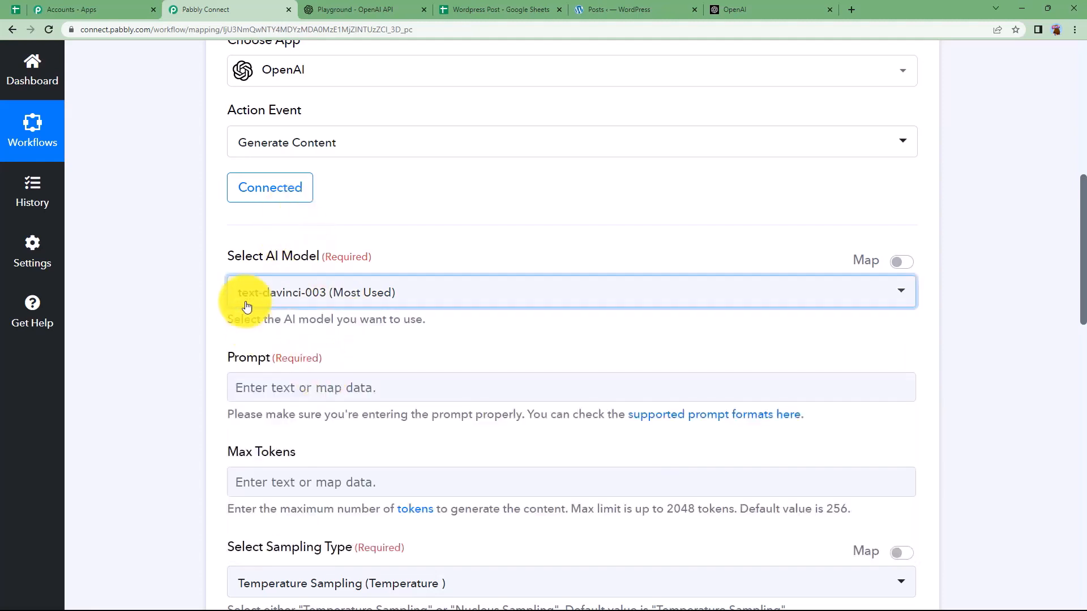
{"action": "left_click", "coordinate": [324, 308]}
{"action": "left_click", "coordinate": [392, 304]}
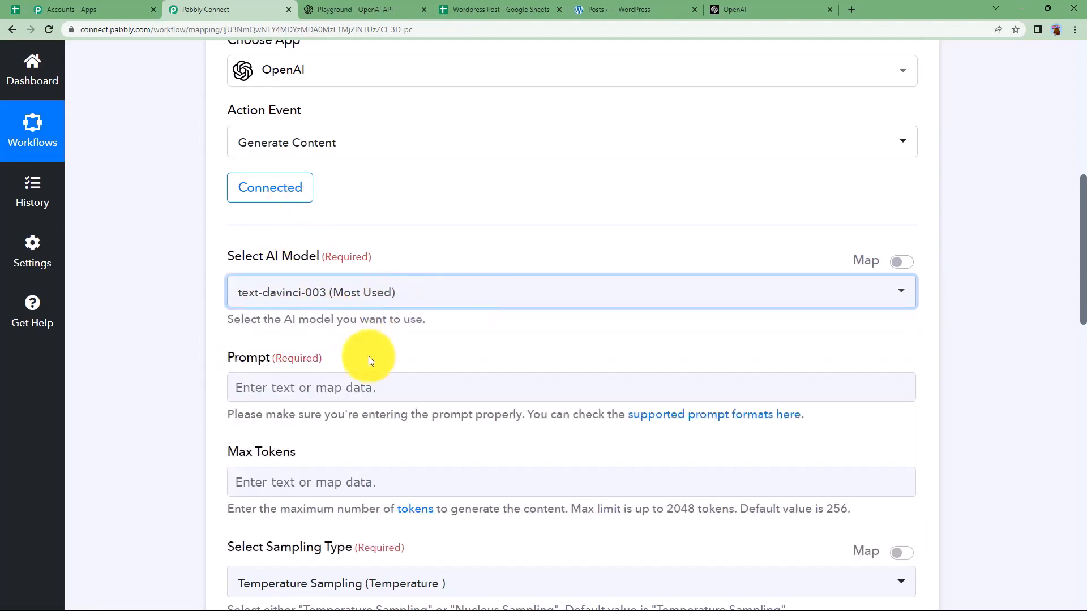
Step: Map the Prompt field to the sheet's Prompt 'Essay on' followed by Title 'Happiness'
{"action": "left_click", "coordinate": [357, 381]}
{"action": "scroll", "coordinate": [164, 355], "scroll_direction": "down", "scroll_amount": 2}
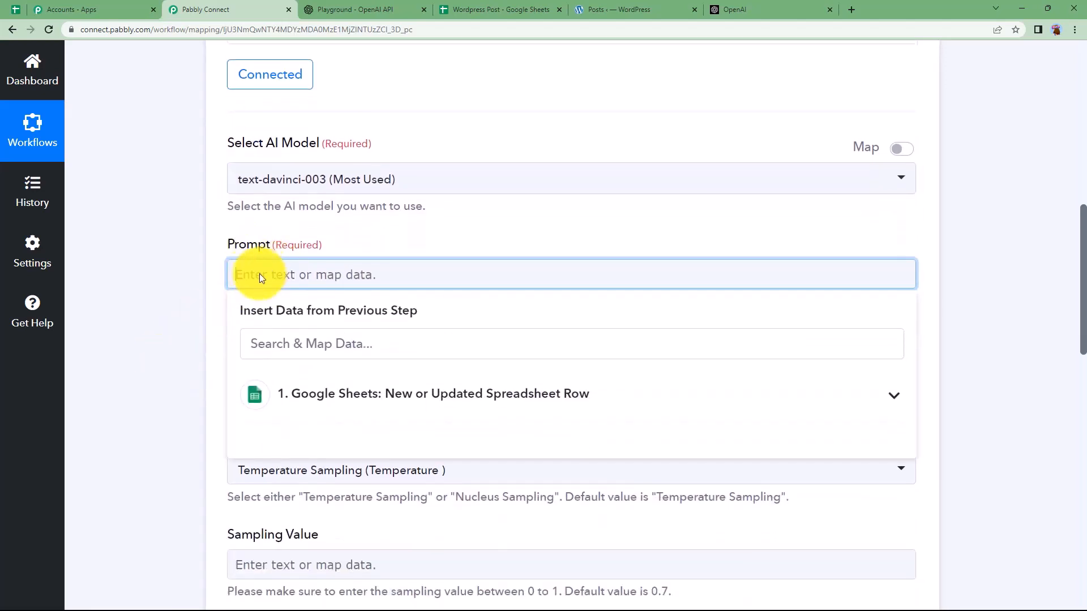
{"action": "left_click", "coordinate": [255, 393]}
{"action": "scroll", "coordinate": [189, 405], "scroll_direction": "down", "scroll_amount": 2}
{"action": "left_click", "coordinate": [369, 552]}
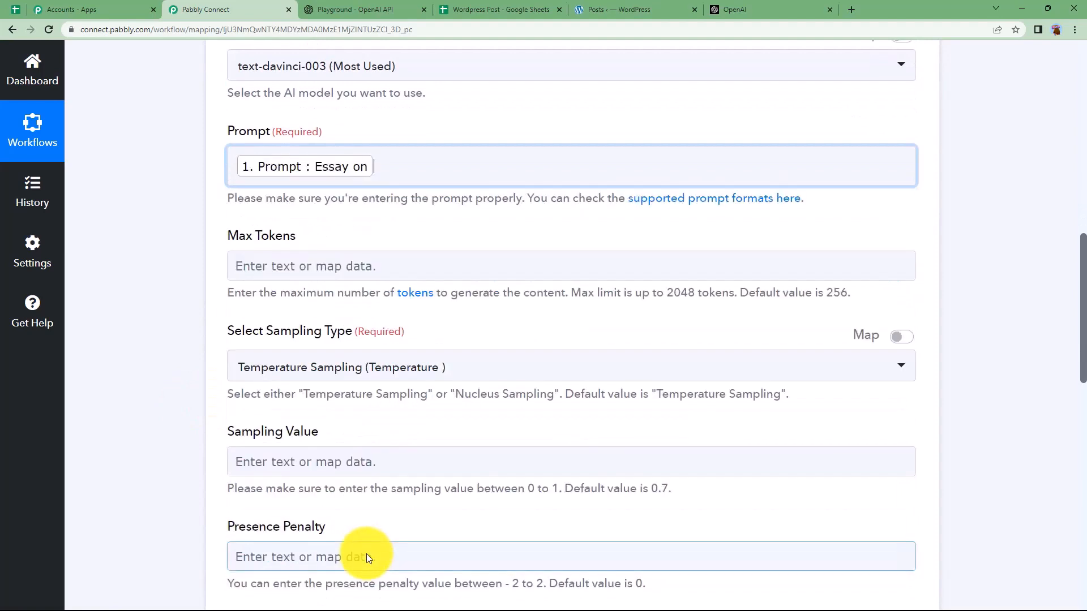
{"action": "left_click", "coordinate": [351, 152]}
{"action": "left_click", "coordinate": [396, 291]}
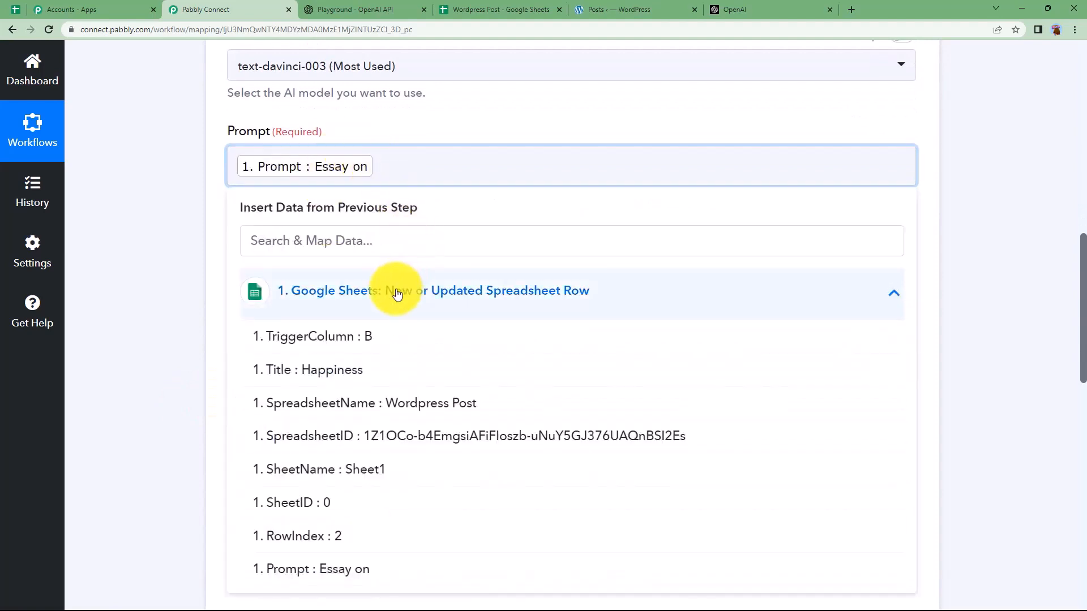
{"action": "left_click", "coordinate": [383, 381]}
{"action": "left_click", "coordinate": [138, 250]}
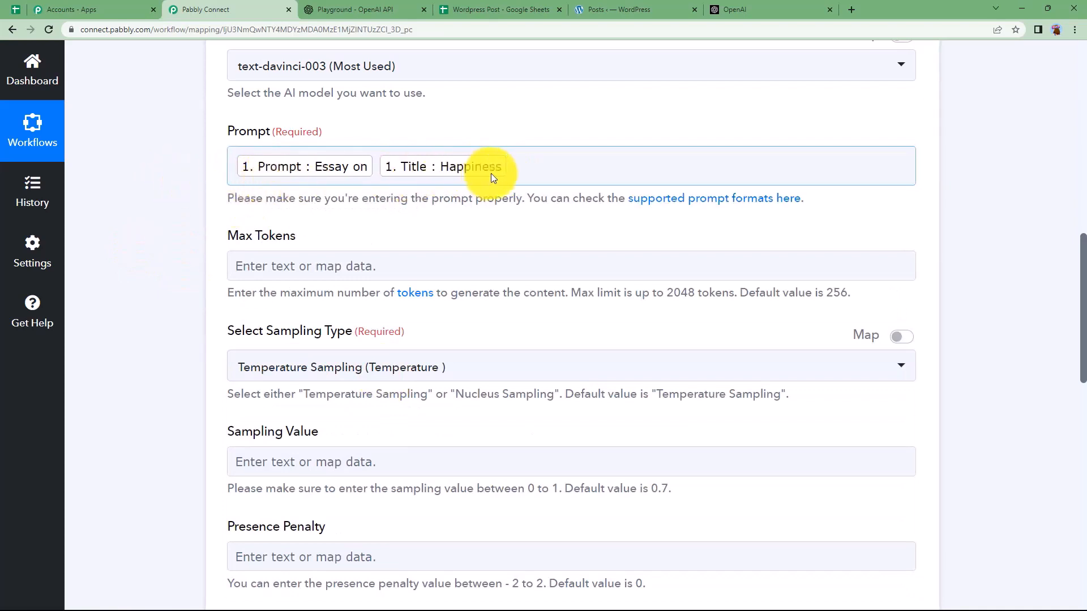
{"action": "scroll", "coordinate": [435, 269], "scroll_direction": "up", "scroll_amount": 1}
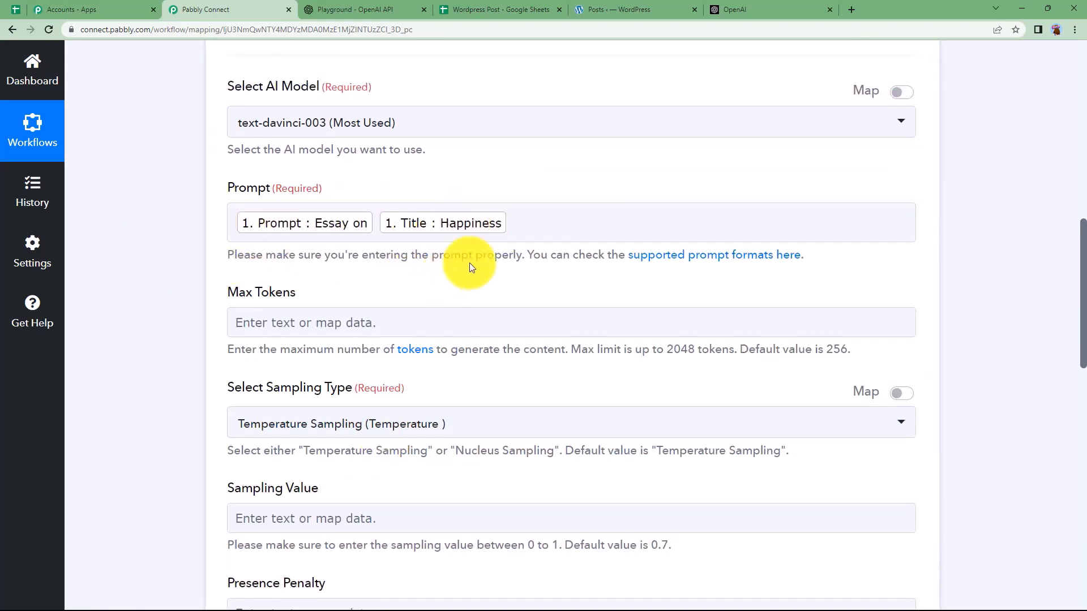
Step: Enter 300 as Max Tokens and dismiss the data-mapping suggestions
{"action": "left_click", "coordinate": [296, 314]}
{"action": "left_click", "coordinate": [294, 314]}
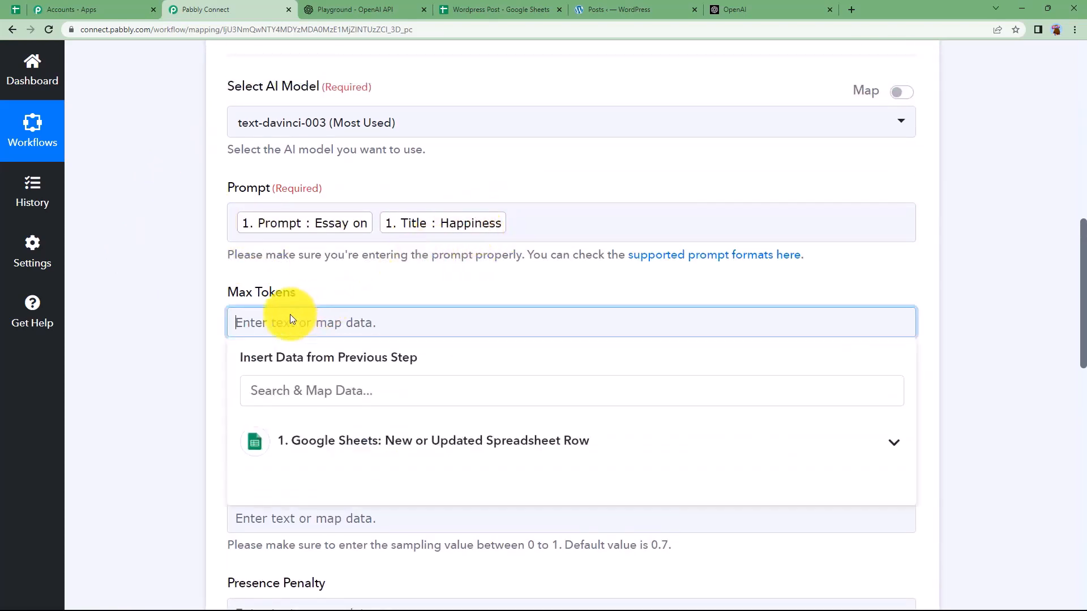
{"action": "left_click", "coordinate": [305, 293]}
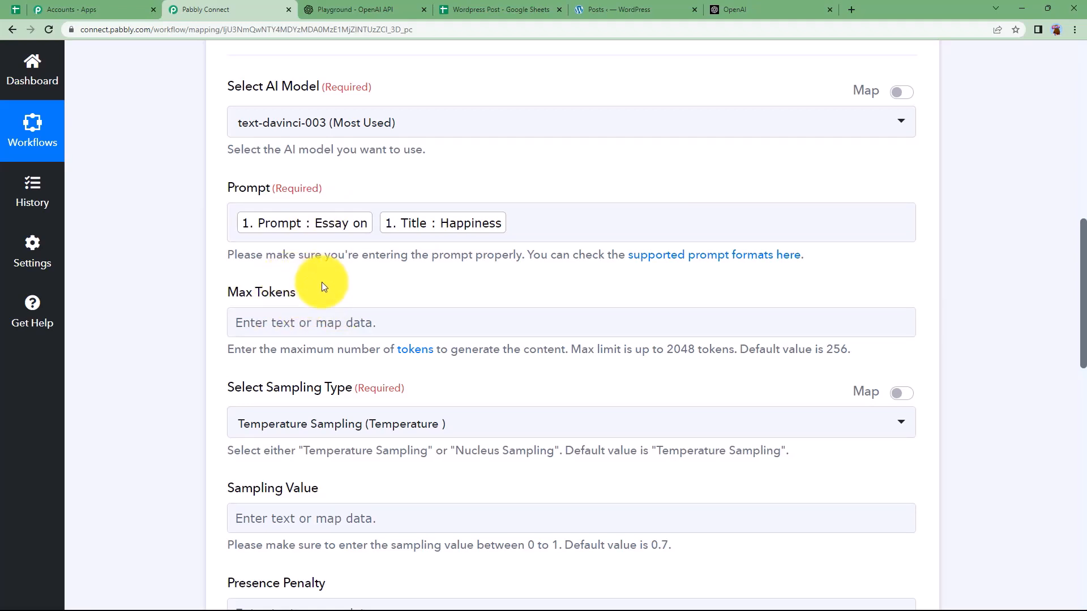
{"action": "left_click", "coordinate": [325, 329]}
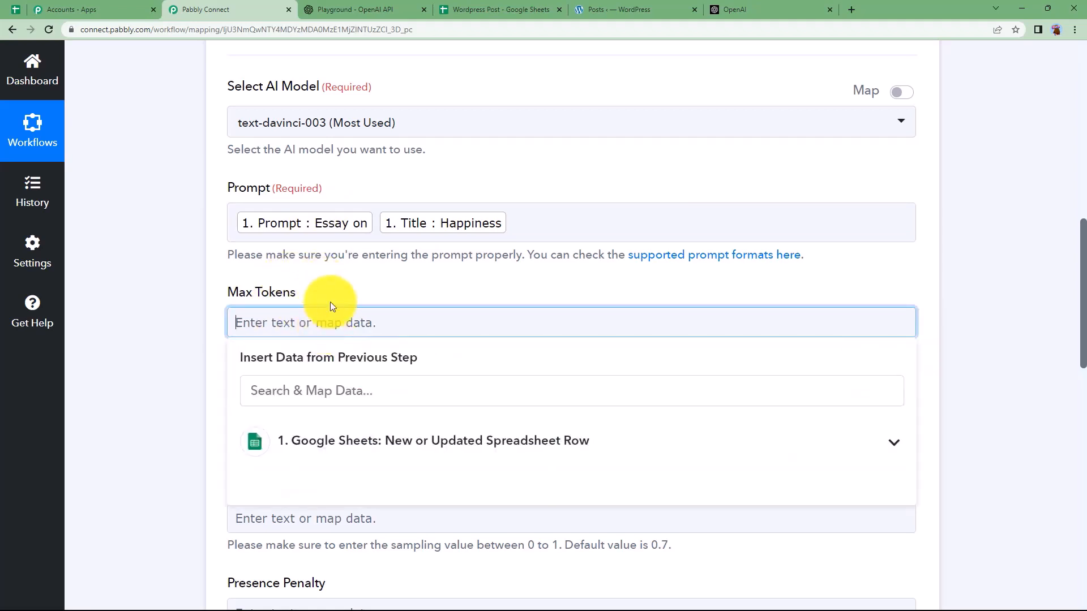
{"action": "left_click", "coordinate": [339, 287]}
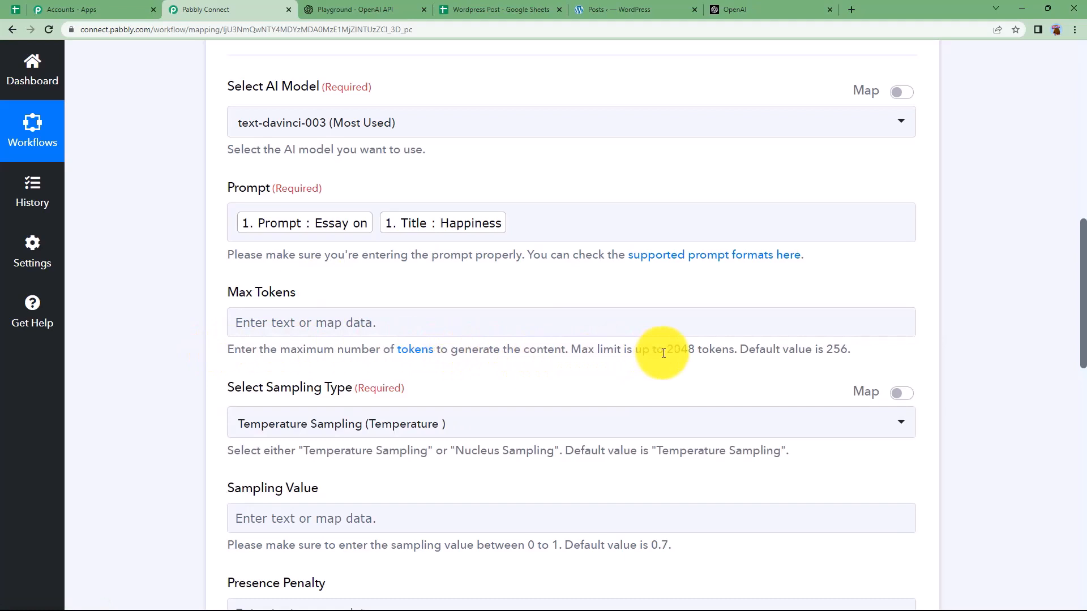
{"action": "left_click", "coordinate": [716, 311]}
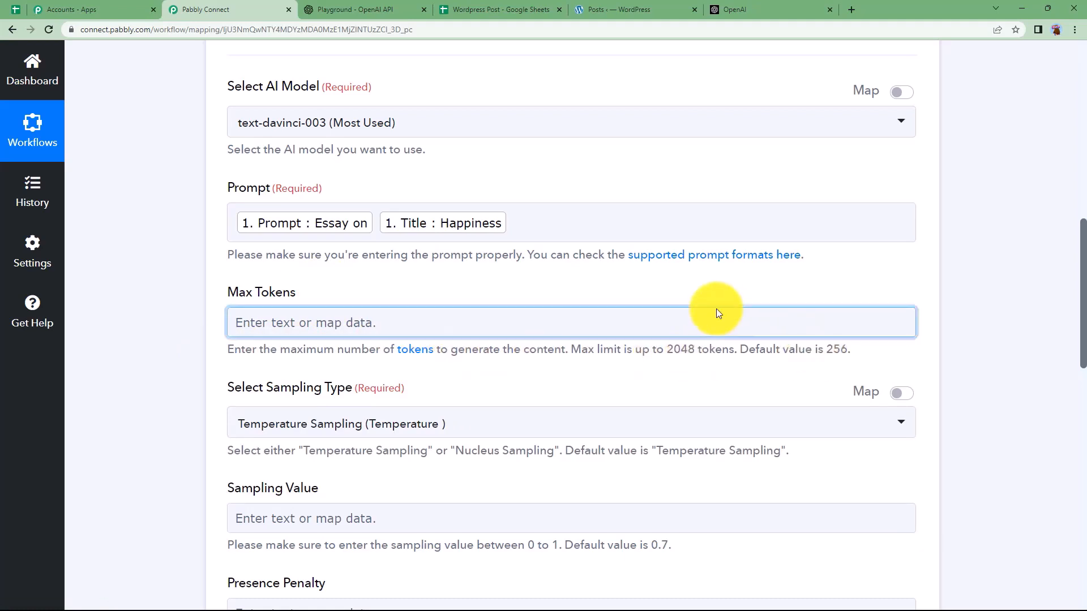
{"action": "left_click", "coordinate": [418, 280]}
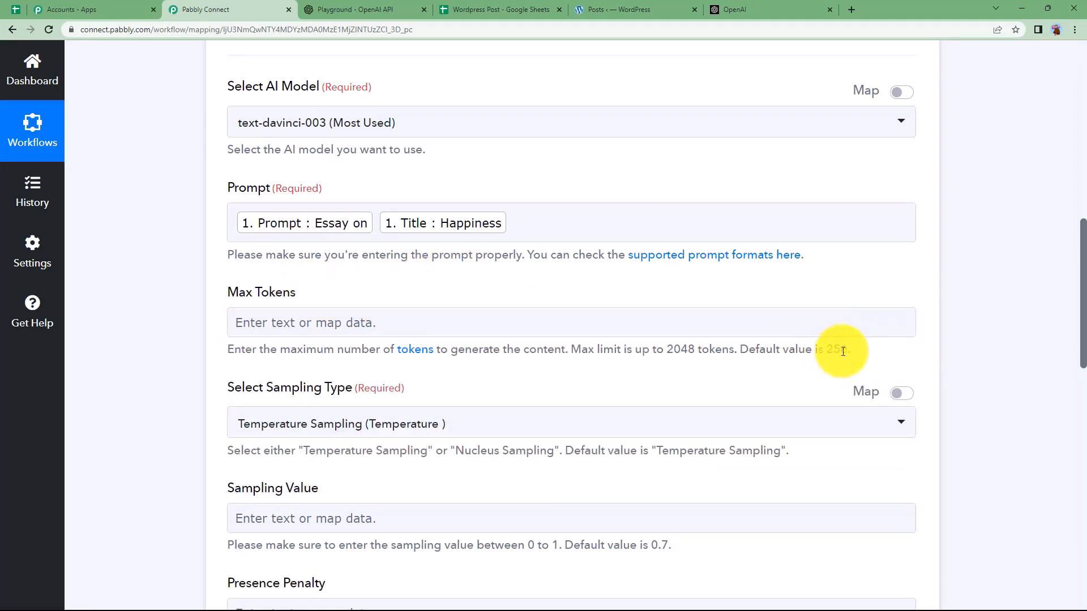
{"action": "left_click", "coordinate": [474, 317]}
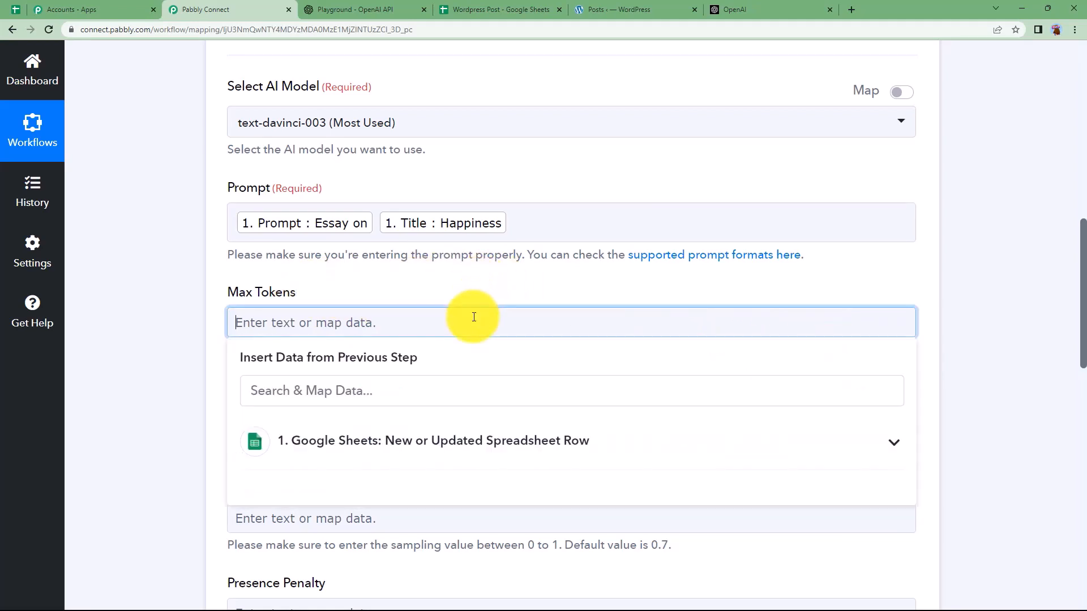
{"action": "left_click", "coordinate": [194, 328]}
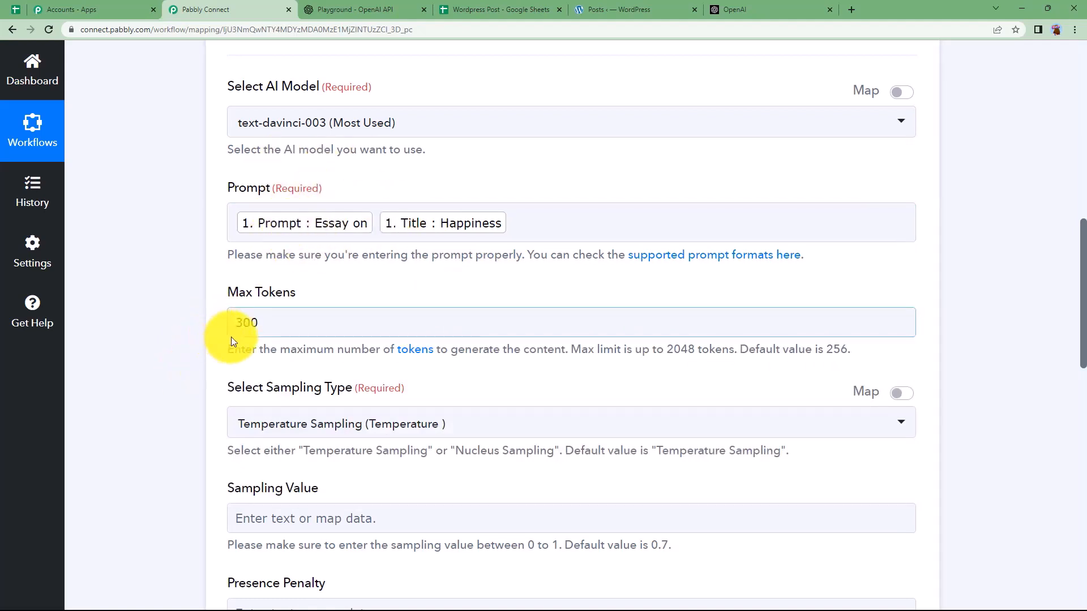
{"action": "scroll", "coordinate": [212, 334], "scroll_direction": "down", "scroll_amount": 2}
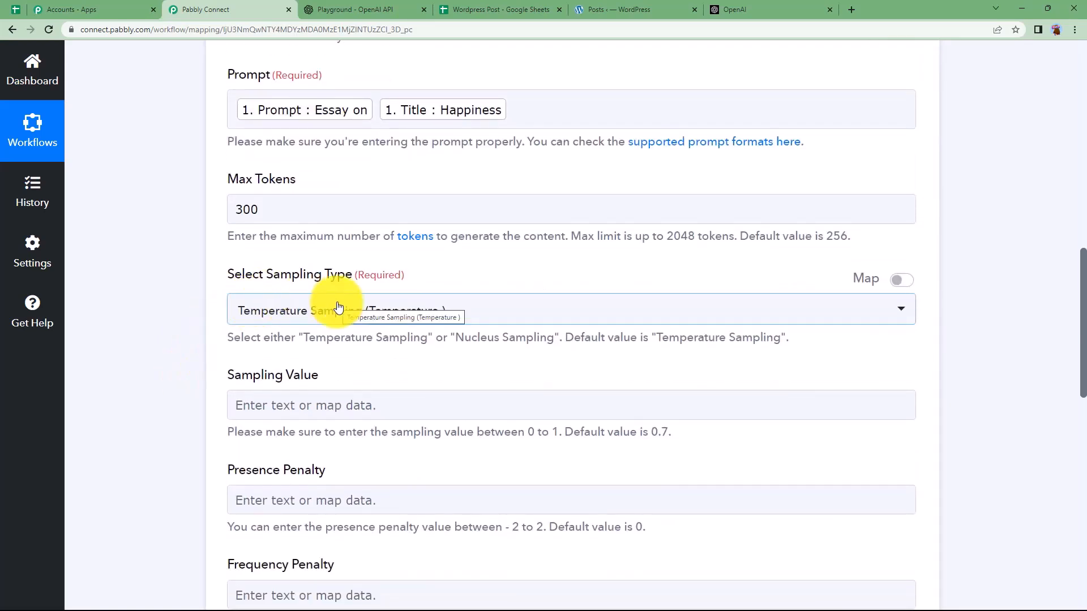
{"action": "left_click", "coordinate": [419, 310]}
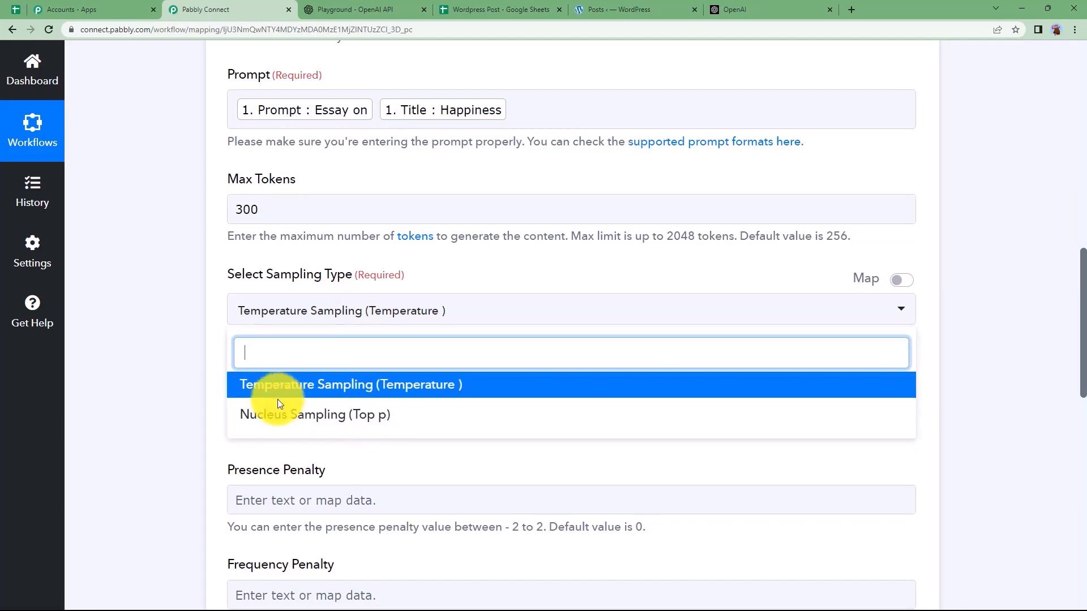
{"action": "left_click", "coordinate": [348, 385]}
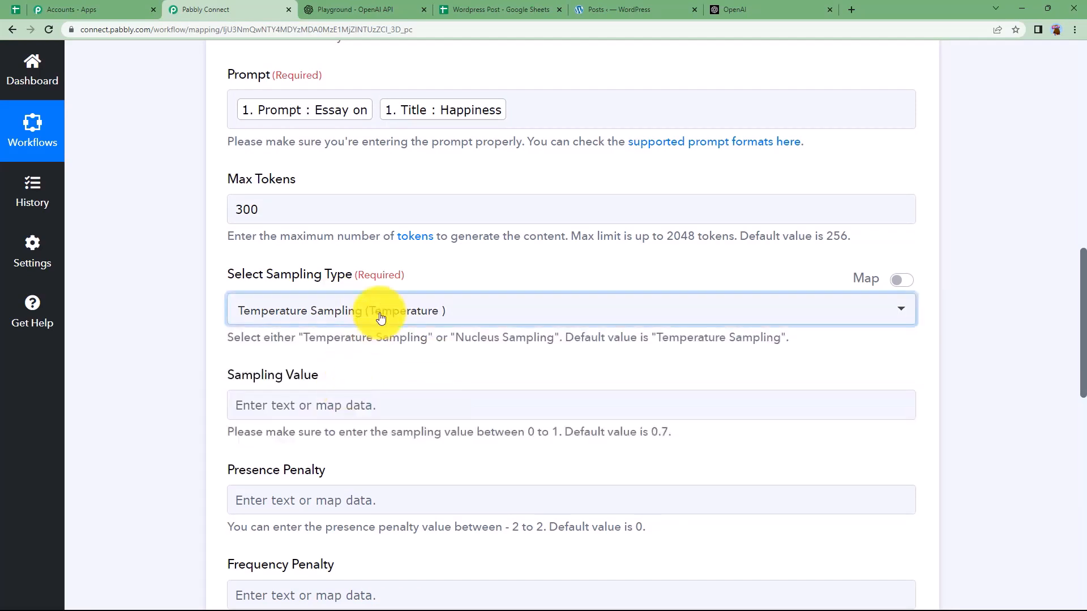
{"action": "scroll", "coordinate": [182, 365], "scroll_direction": "down", "scroll_amount": 3}
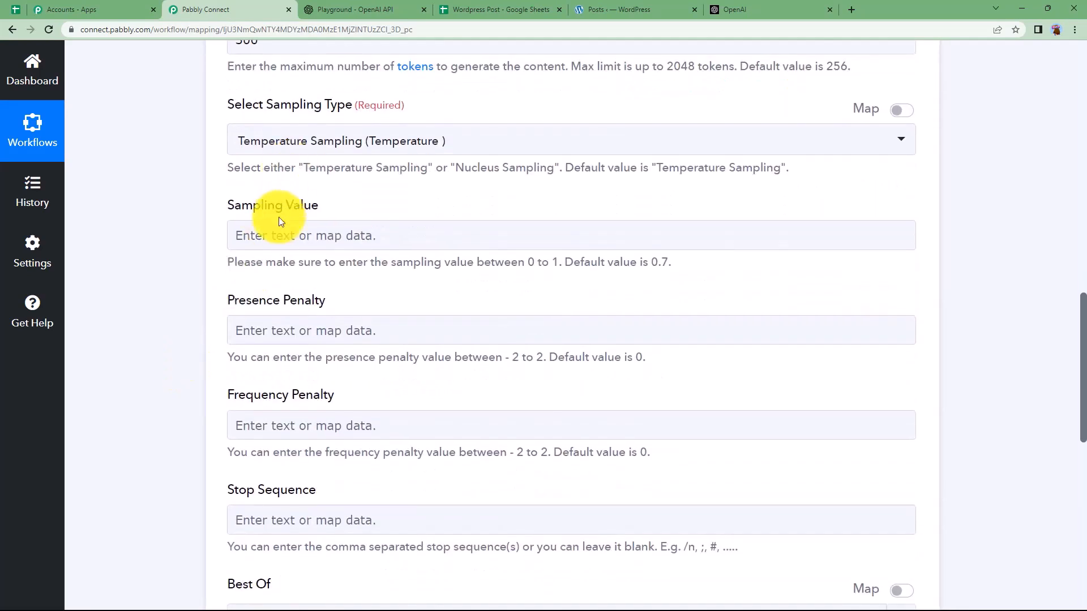
{"action": "scroll", "coordinate": [196, 348], "scroll_direction": "down", "scroll_amount": 2}
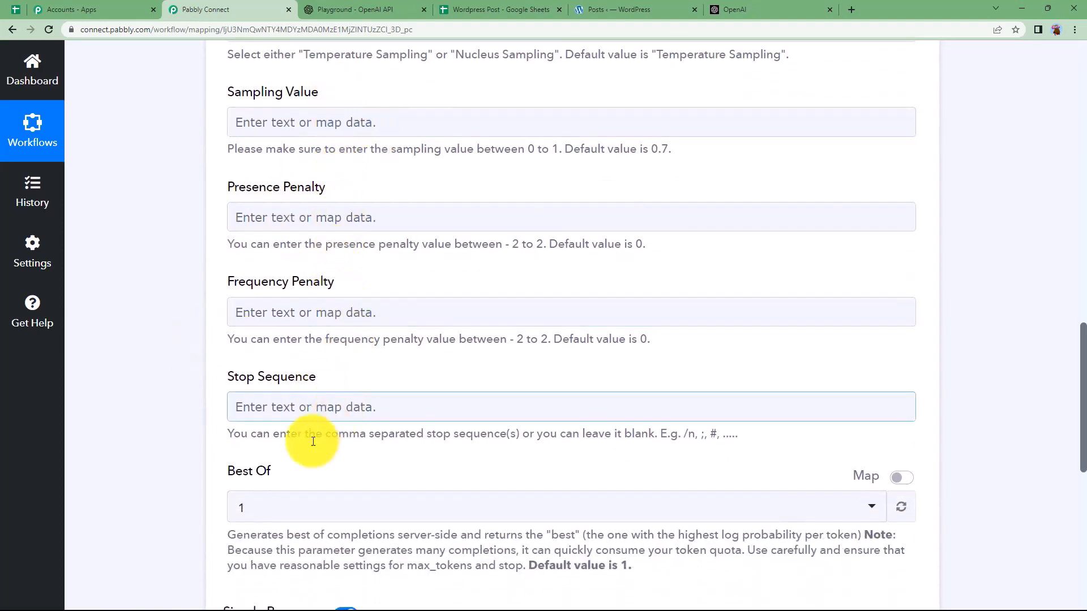
{"action": "left_click", "coordinate": [356, 9]}
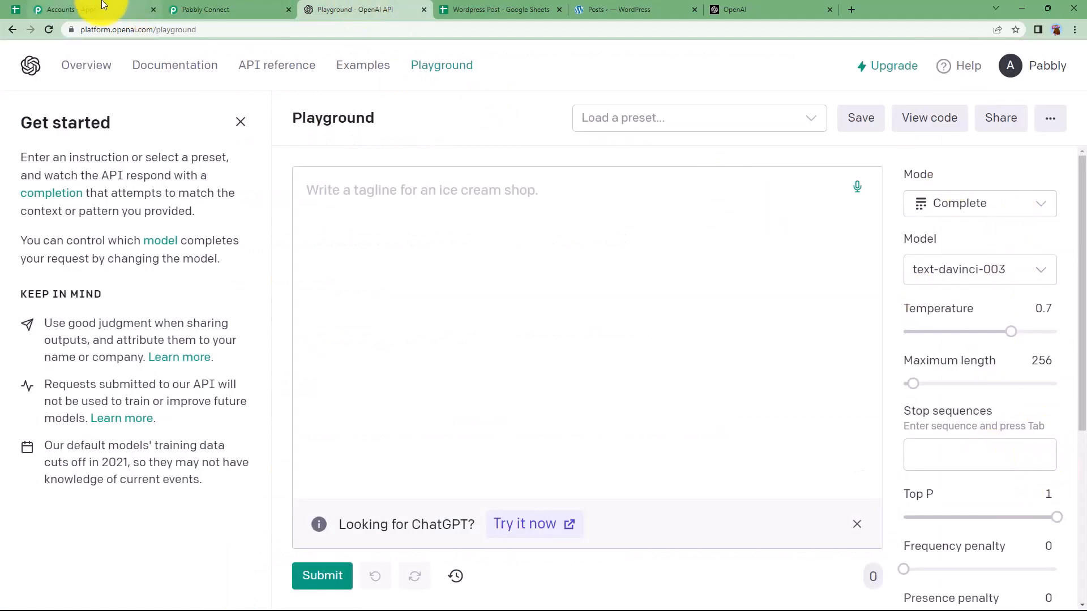
{"action": "left_click", "coordinate": [225, 7]}
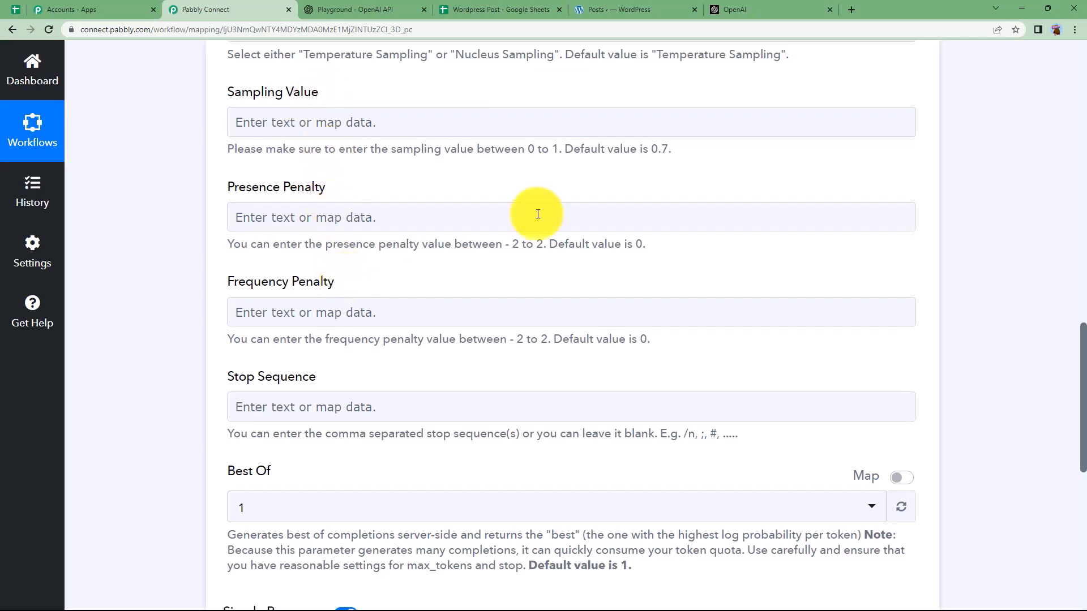
{"action": "left_click_drag", "start_coordinate": [670, 146], "coordinate": [628, 150]}
{"action": "left_click", "coordinate": [624, 173]}
{"action": "left_click_drag", "start_coordinate": [645, 244], "coordinate": [606, 244]}
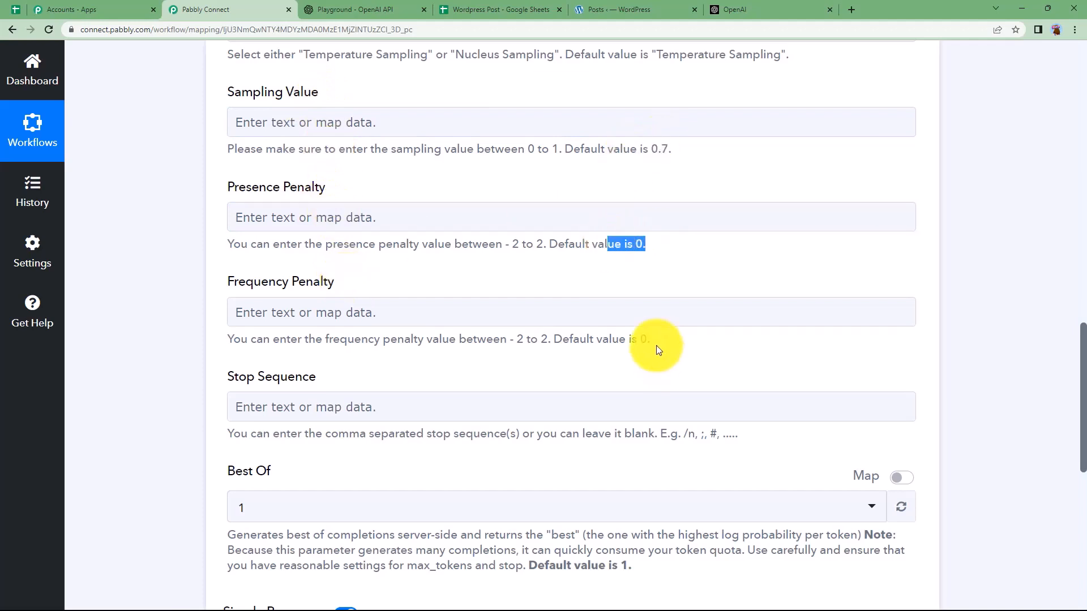
{"action": "left_click_drag", "start_coordinate": [650, 339], "coordinate": [600, 339]}
{"action": "left_click", "coordinate": [696, 441]}
{"action": "left_click_drag", "start_coordinate": [738, 434], "coordinate": [642, 434]}
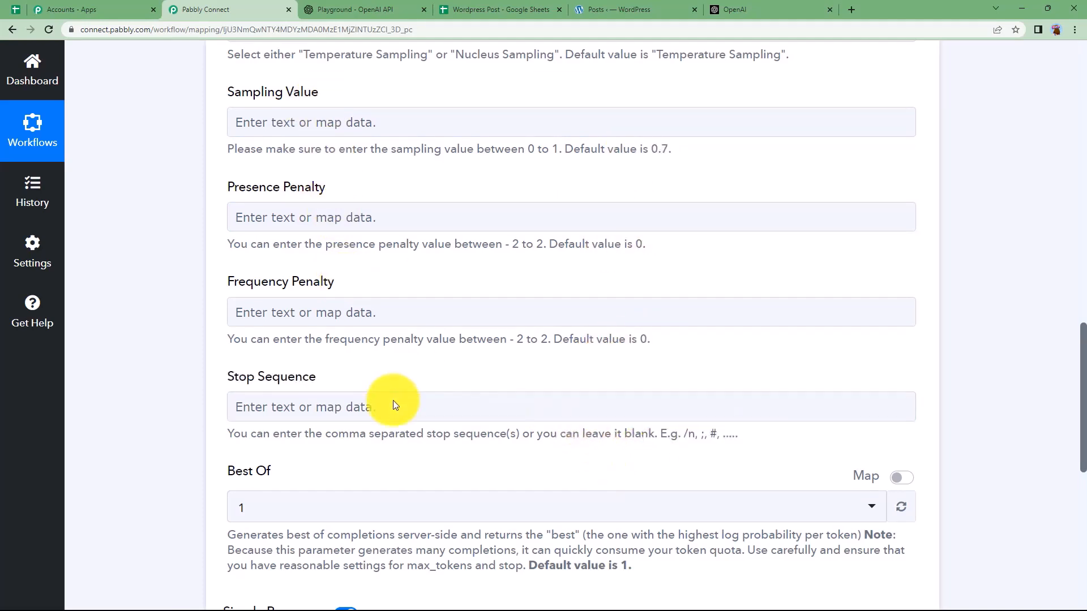
{"action": "scroll", "coordinate": [208, 281], "scroll_direction": "down", "scroll_amount": 3}
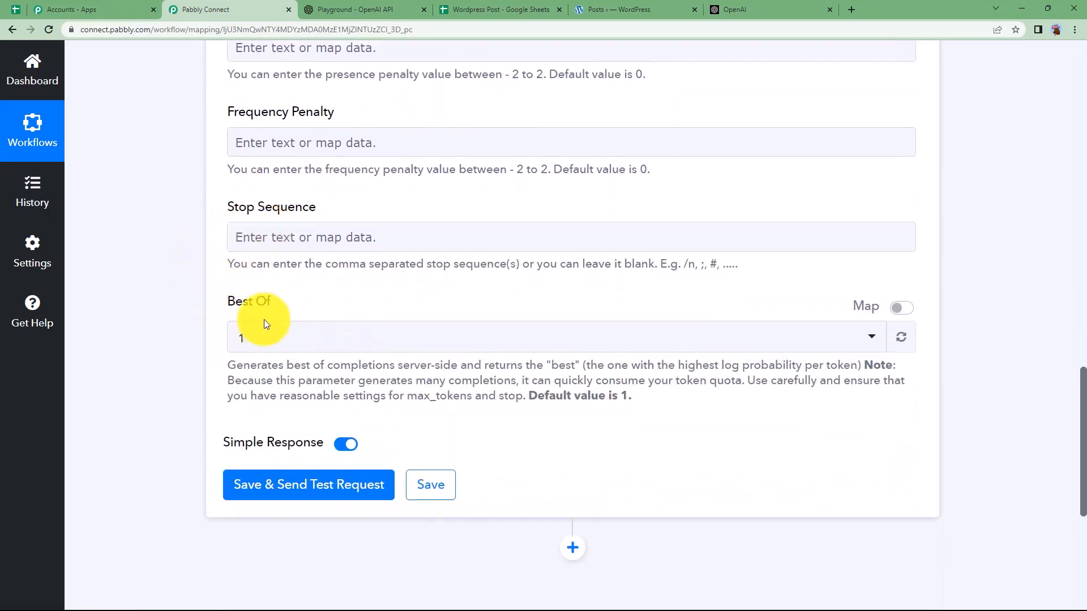
Step: Save and send a test request, then note the response's Created, Id and text_completion values
{"action": "left_click", "coordinate": [296, 485]}
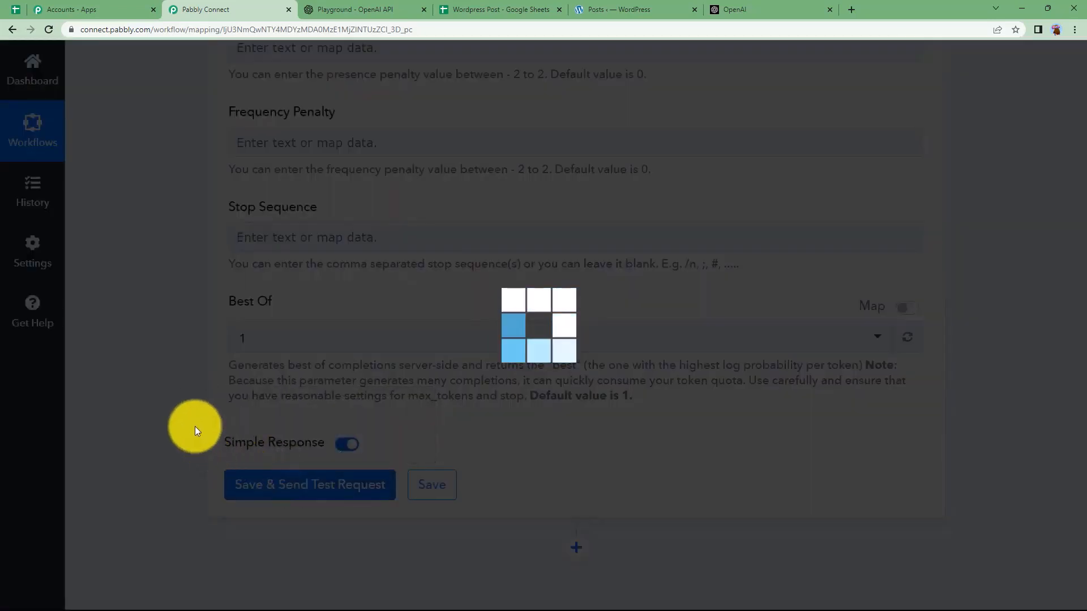
{"action": "scroll", "coordinate": [179, 399], "scroll_direction": "down", "scroll_amount": 3}
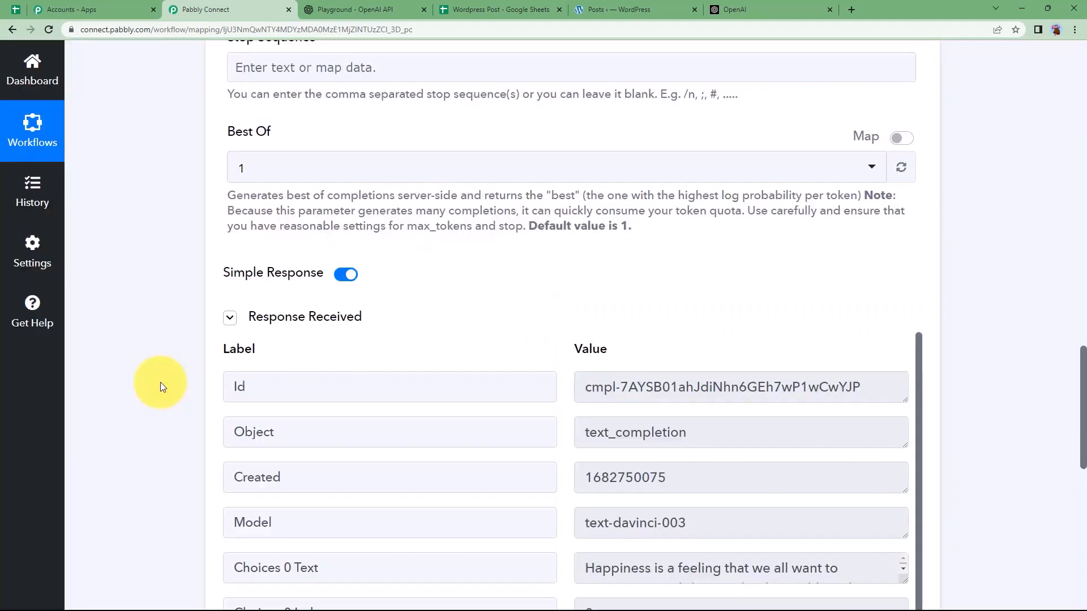
{"action": "scroll", "coordinate": [317, 400], "scroll_direction": "down", "scroll_amount": 2}
{"action": "scroll", "coordinate": [569, 431], "scroll_direction": "up", "scroll_amount": 2}
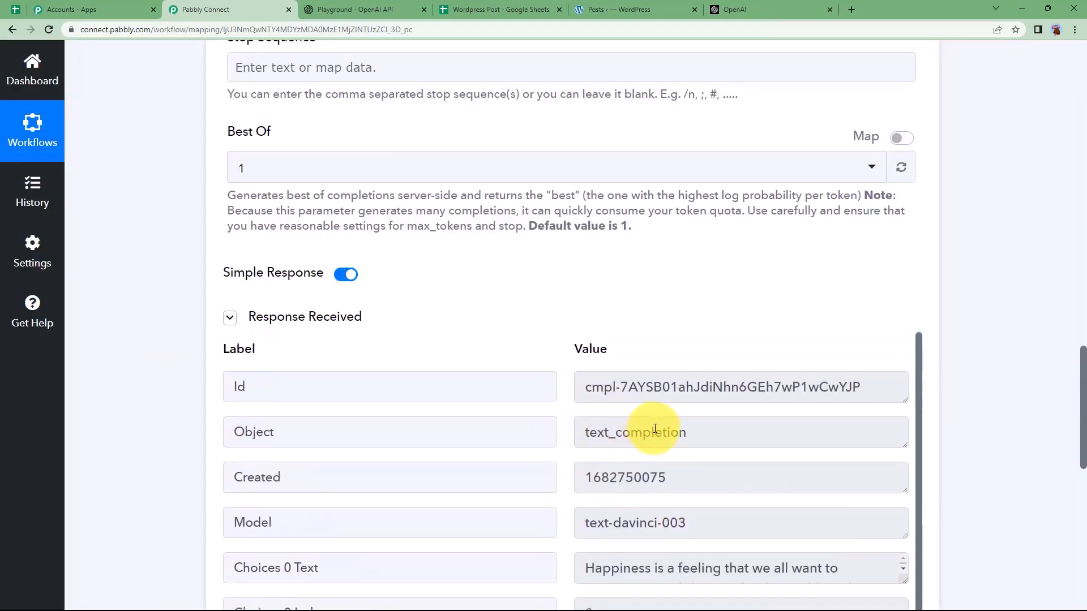
{"action": "left_click_drag", "start_coordinate": [674, 478], "coordinate": [553, 478]}
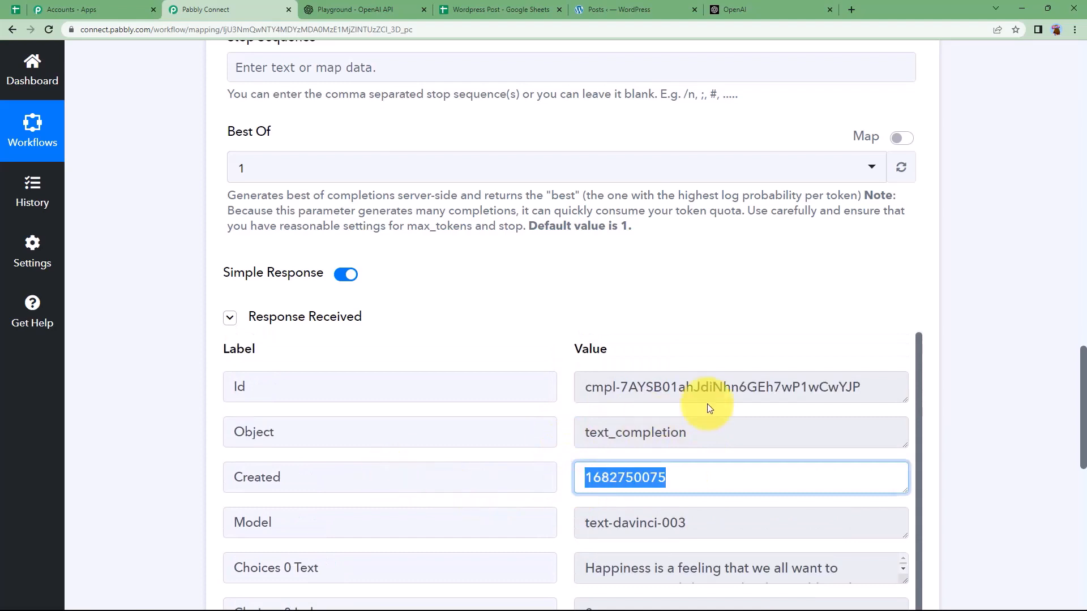
{"action": "left_click_drag", "start_coordinate": [874, 388], "coordinate": [512, 428]}
{"action": "left_click_drag", "start_coordinate": [761, 441], "coordinate": [529, 439]}
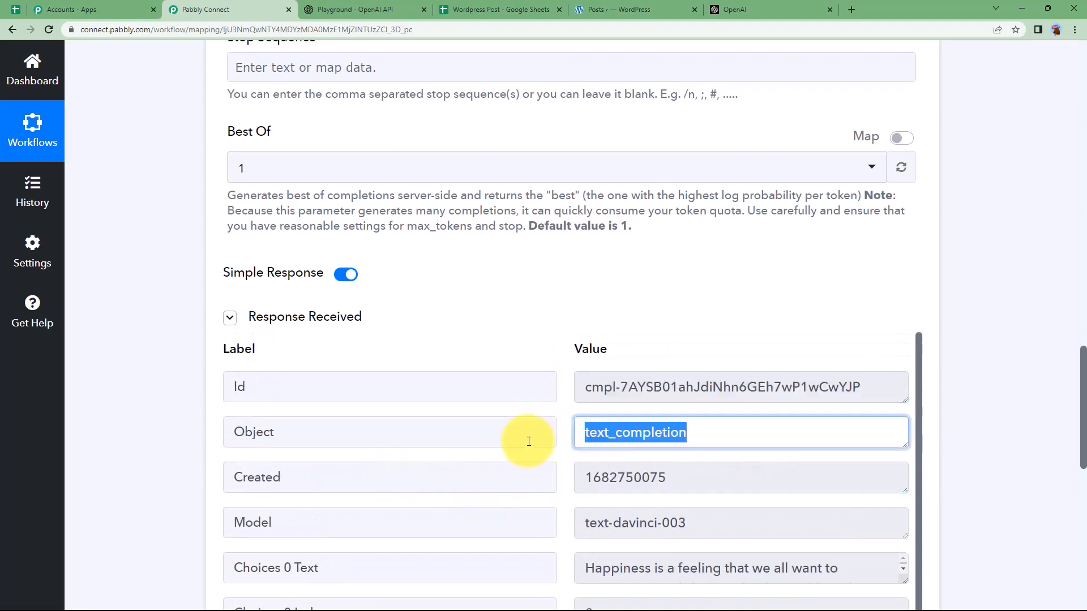
Step: Review the generated Happiness essay and usage: 300 completion tokens, 304 total
{"action": "scroll", "coordinate": [599, 439], "scroll_direction": "down", "scroll_amount": 2}
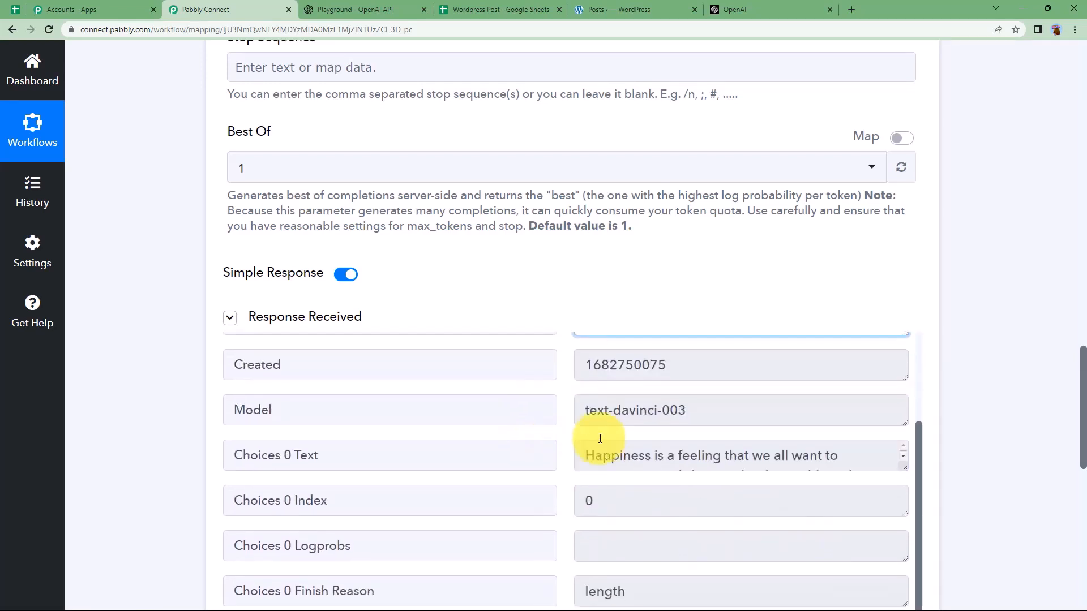
{"action": "left_click_drag", "start_coordinate": [902, 468], "coordinate": [901, 609]}
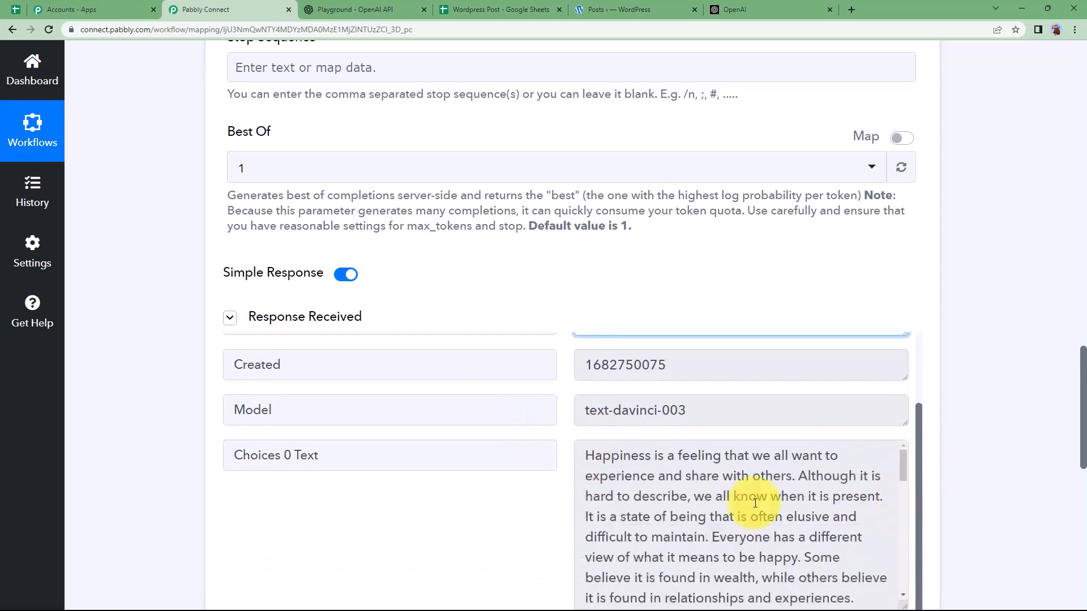
{"action": "scroll", "coordinate": [553, 407], "scroll_direction": "down", "scroll_amount": 2}
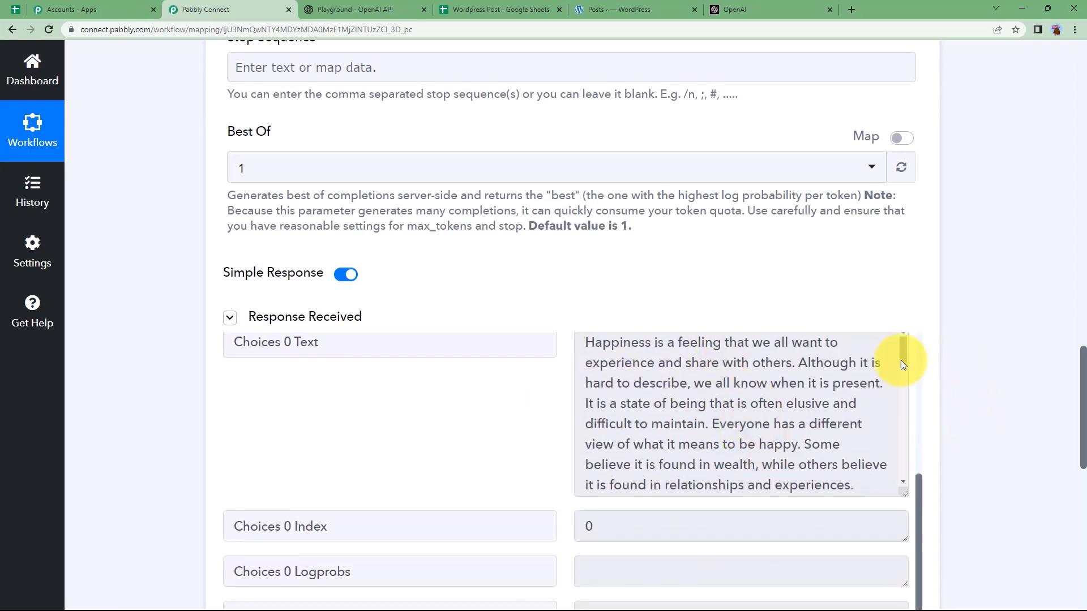
{"action": "left_click_drag", "start_coordinate": [902, 357], "coordinate": [904, 487]}
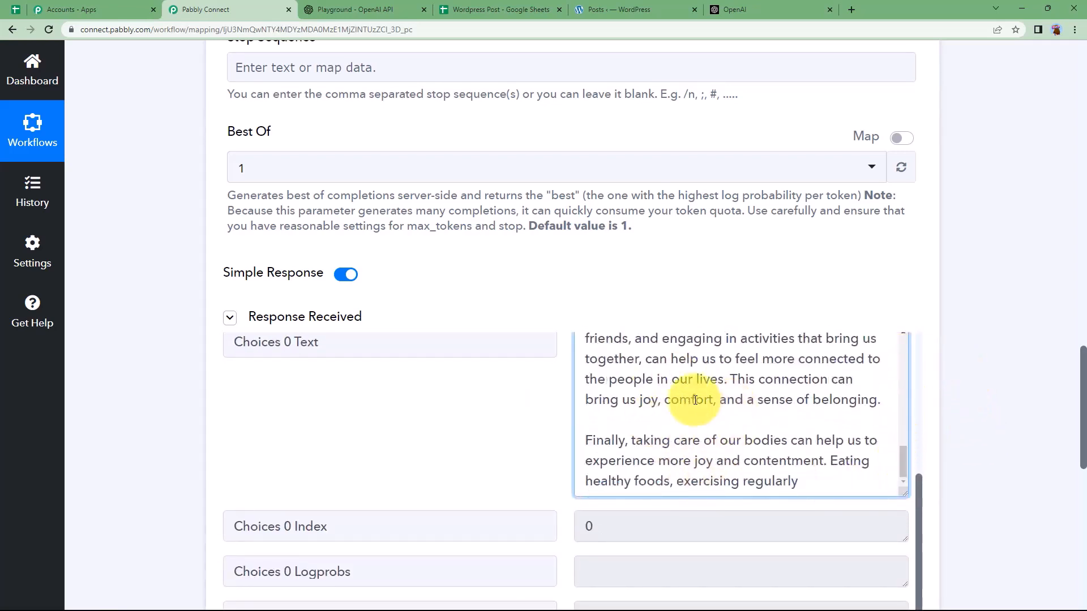
{"action": "scroll", "coordinate": [376, 424], "scroll_direction": "down", "scroll_amount": 2}
{"action": "scroll", "coordinate": [449, 403], "scroll_direction": "down", "scroll_amount": 2}
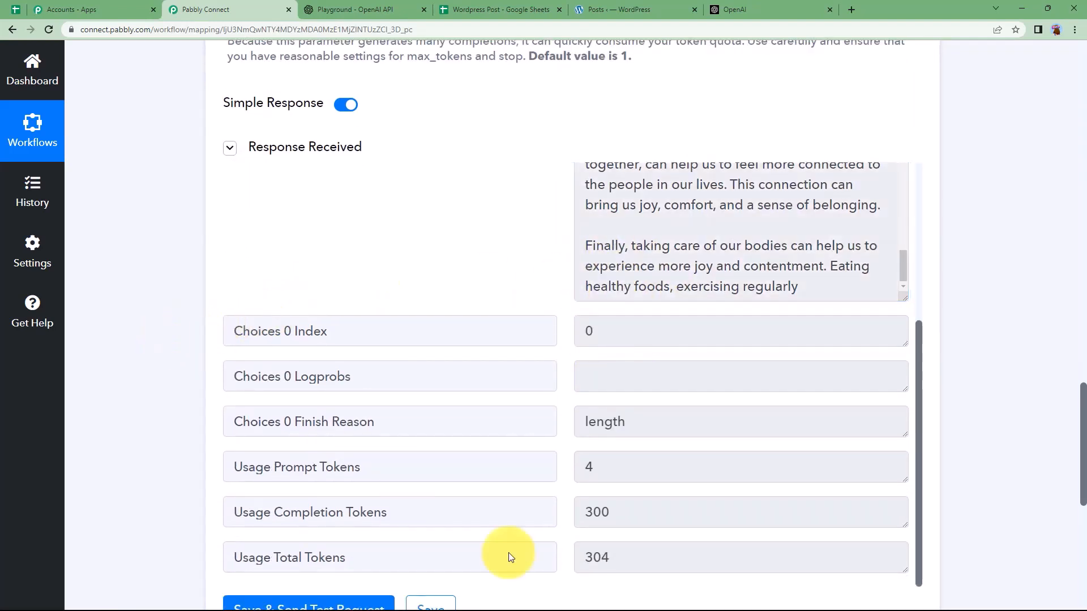
{"action": "left_click_drag", "start_coordinate": [626, 519], "coordinate": [555, 529]}
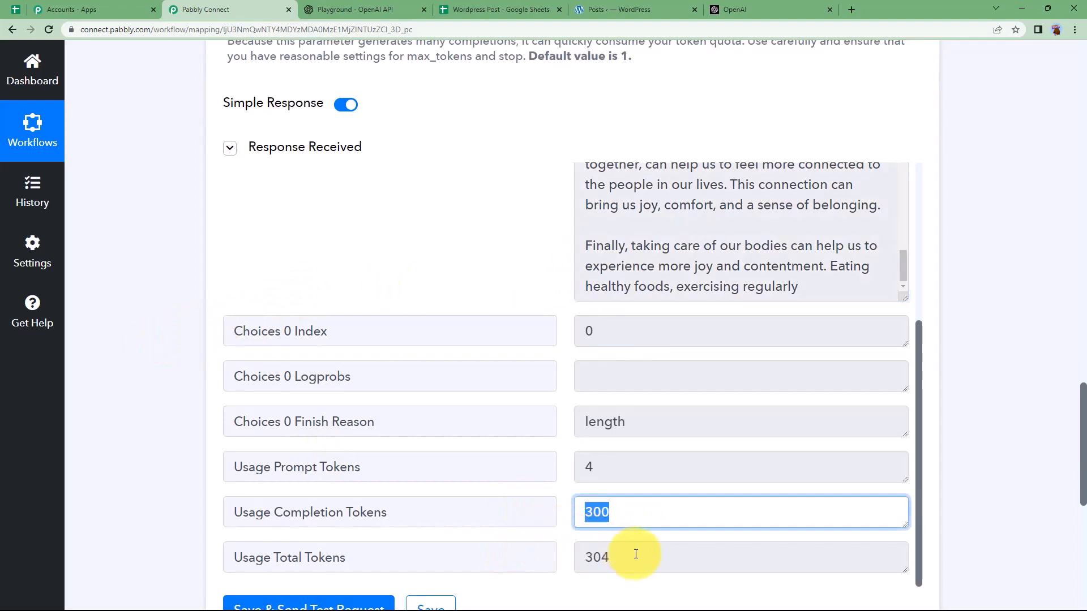
{"action": "left_click_drag", "start_coordinate": [634, 555], "coordinate": [575, 567]}
{"action": "scroll", "coordinate": [196, 398], "scroll_direction": "up", "scroll_amount": 20}
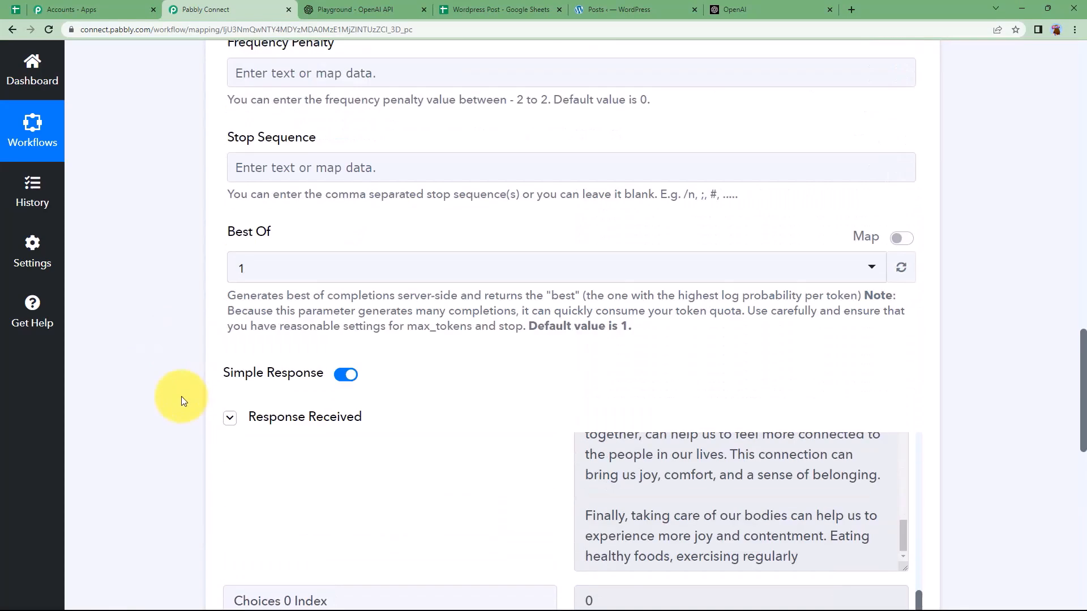
Step: Add a WordPress step after the OpenAI step using the Create a Post action event
{"action": "left_click", "coordinate": [341, 287]}
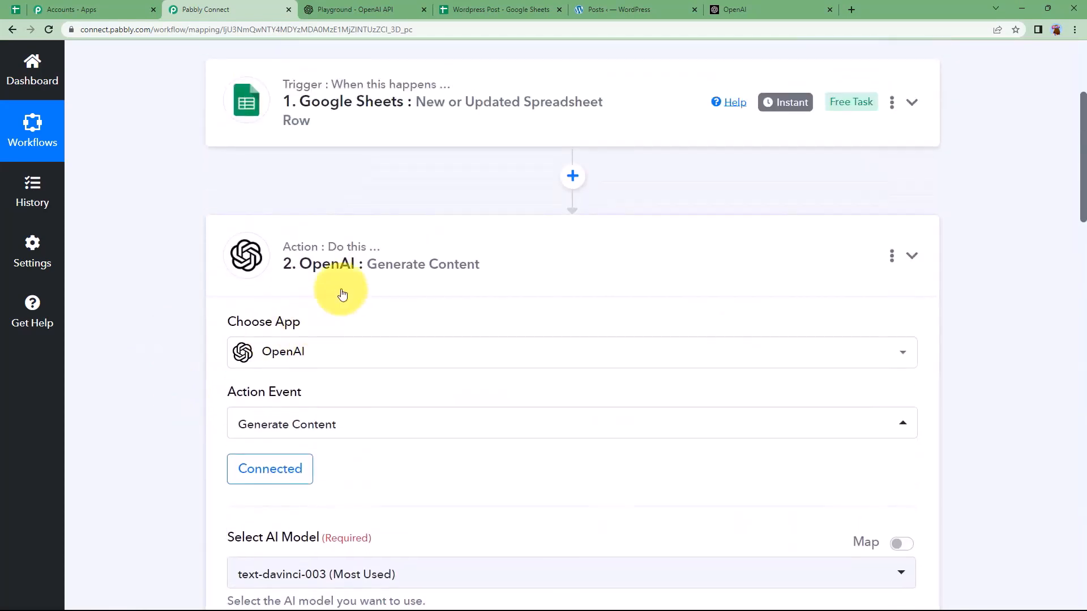
{"action": "left_click", "coordinate": [573, 326]}
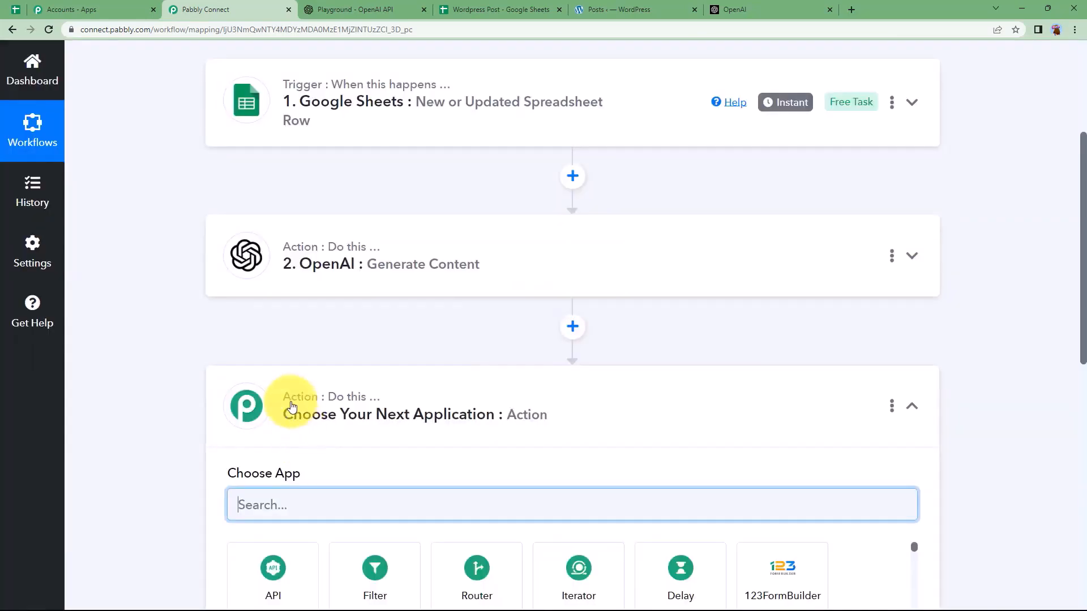
{"action": "scroll", "coordinate": [265, 351], "scroll_direction": "down", "scroll_amount": 1}
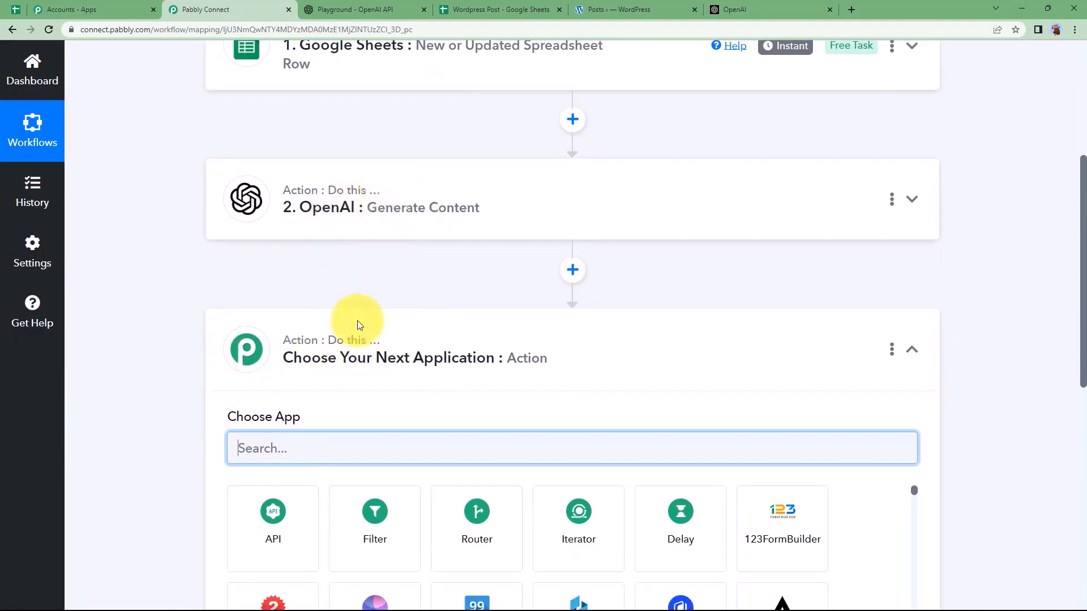
{"action": "type", "text": "wordp"}
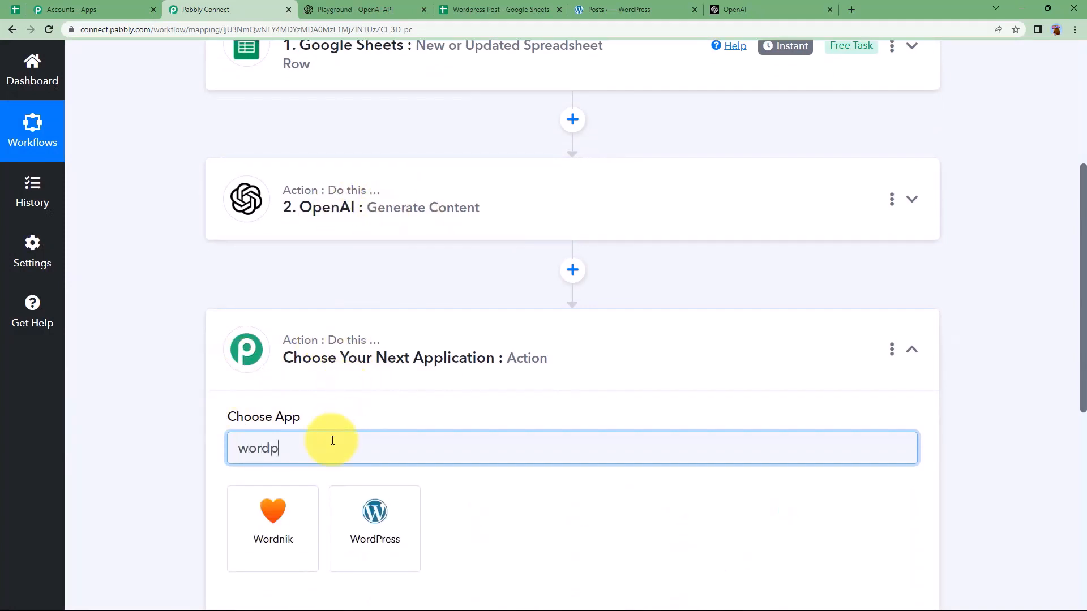
{"action": "left_click", "coordinate": [272, 521]}
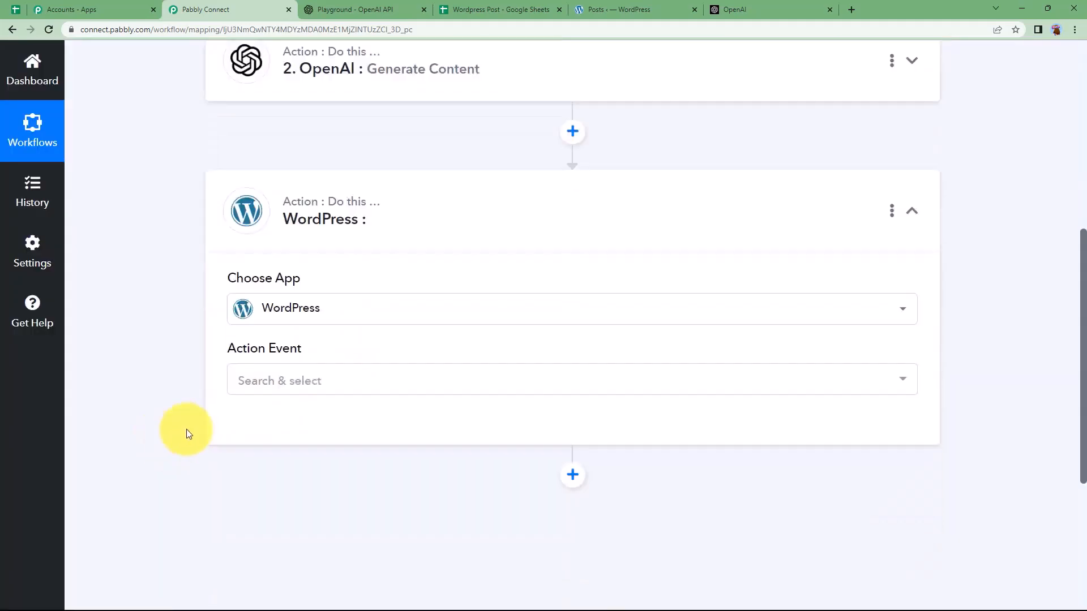
{"action": "left_click", "coordinate": [303, 347]}
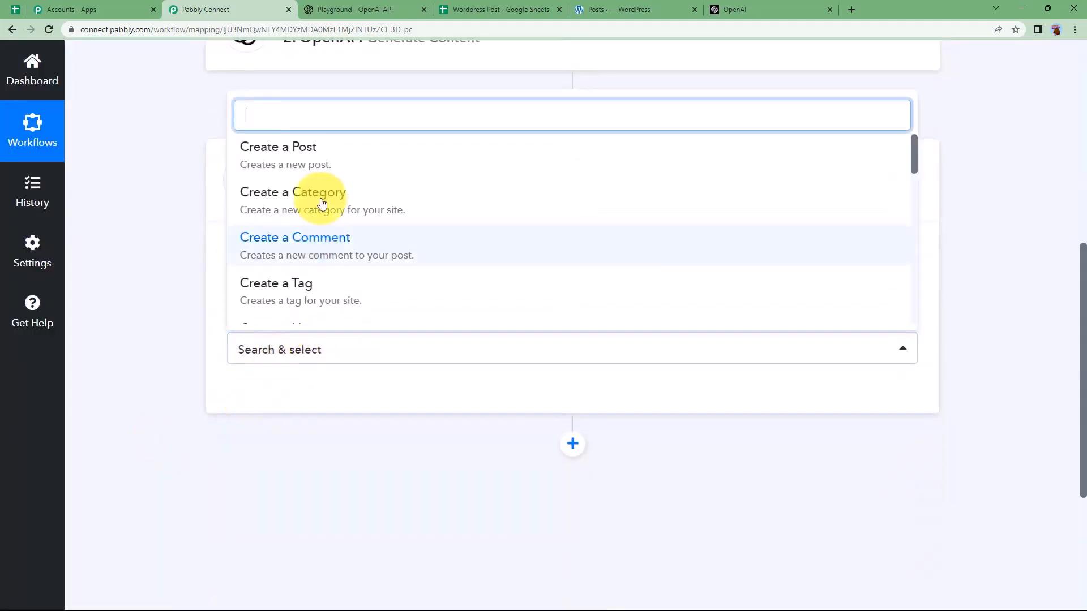
{"action": "left_click", "coordinate": [320, 149]}
{"action": "left_click", "coordinate": [263, 398]}
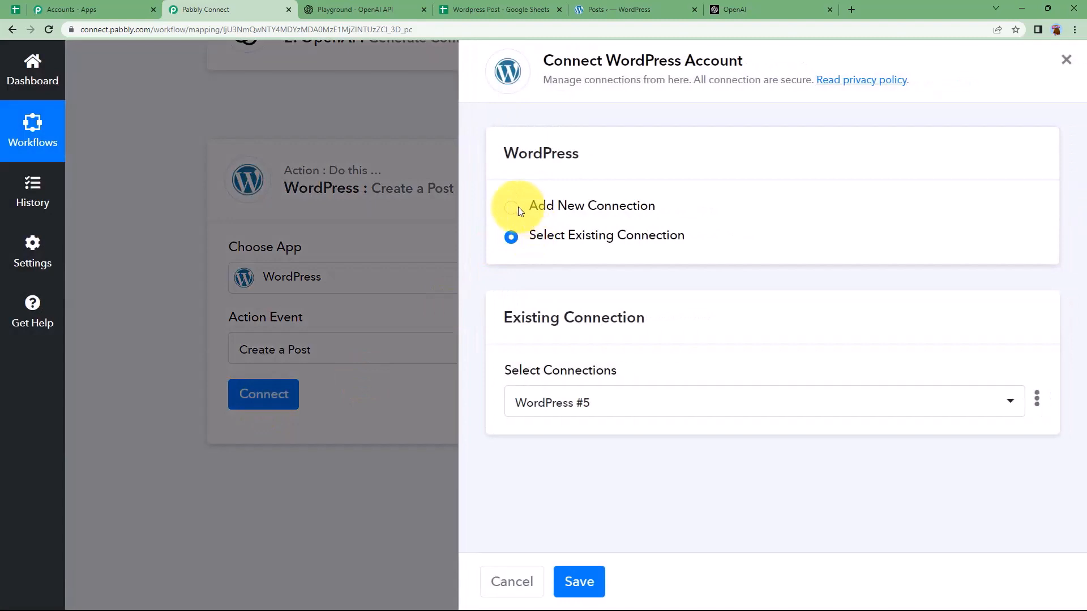
Step: Start adding a new WordPress connection in the WordPress action
{"action": "left_click", "coordinate": [511, 207]}
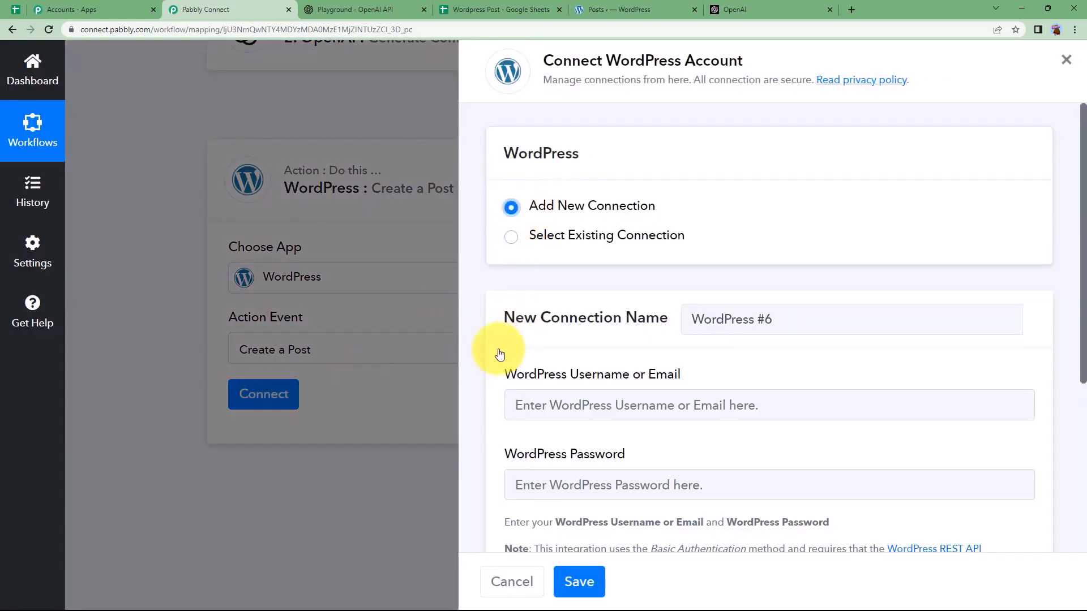
{"action": "scroll", "coordinate": [502, 344], "scroll_direction": "down", "scroll_amount": 2}
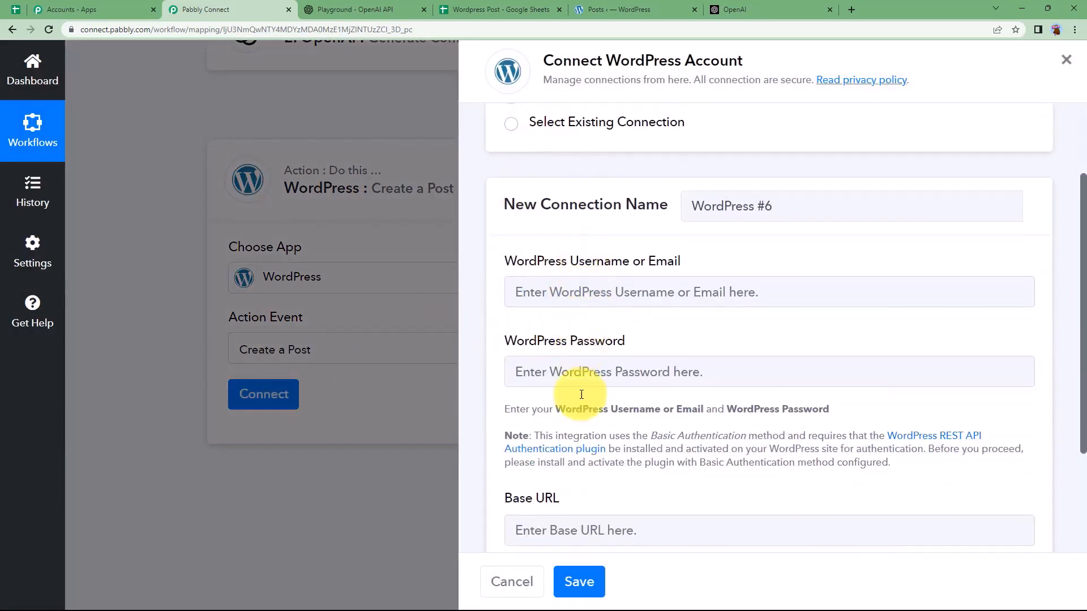
{"action": "scroll", "coordinate": [552, 480], "scroll_direction": "down", "scroll_amount": 1}
{"action": "scroll", "coordinate": [551, 474], "scroll_direction": "down", "scroll_amount": 1}
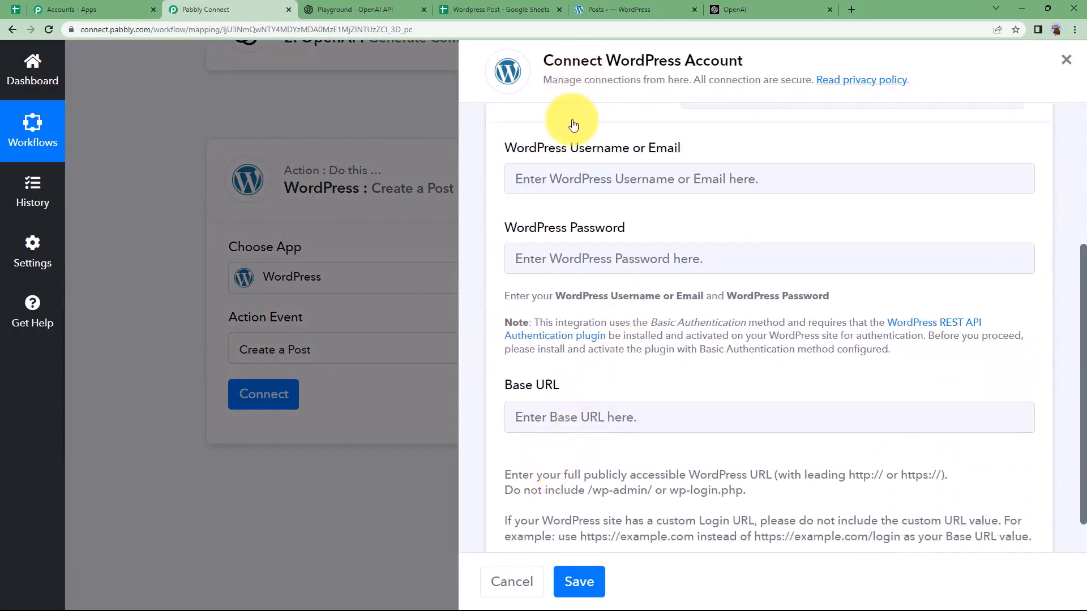
Step: Fill the connection's username from the saved login and paste the WordPress account password
{"action": "left_click", "coordinate": [578, 171]}
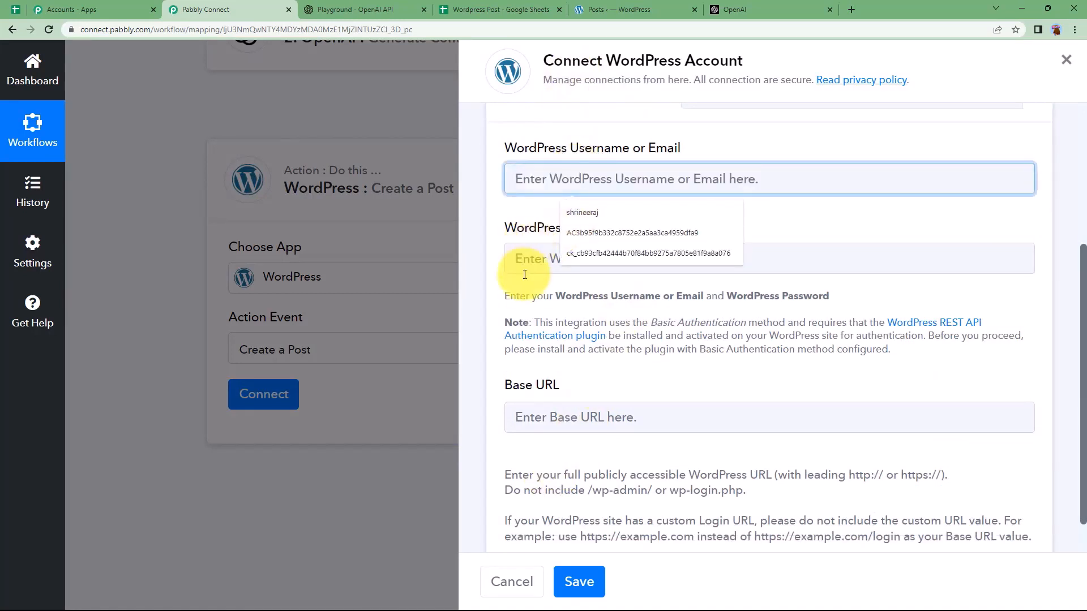
{"action": "left_click", "coordinate": [586, 213]}
{"action": "left_click", "coordinate": [591, 248]}
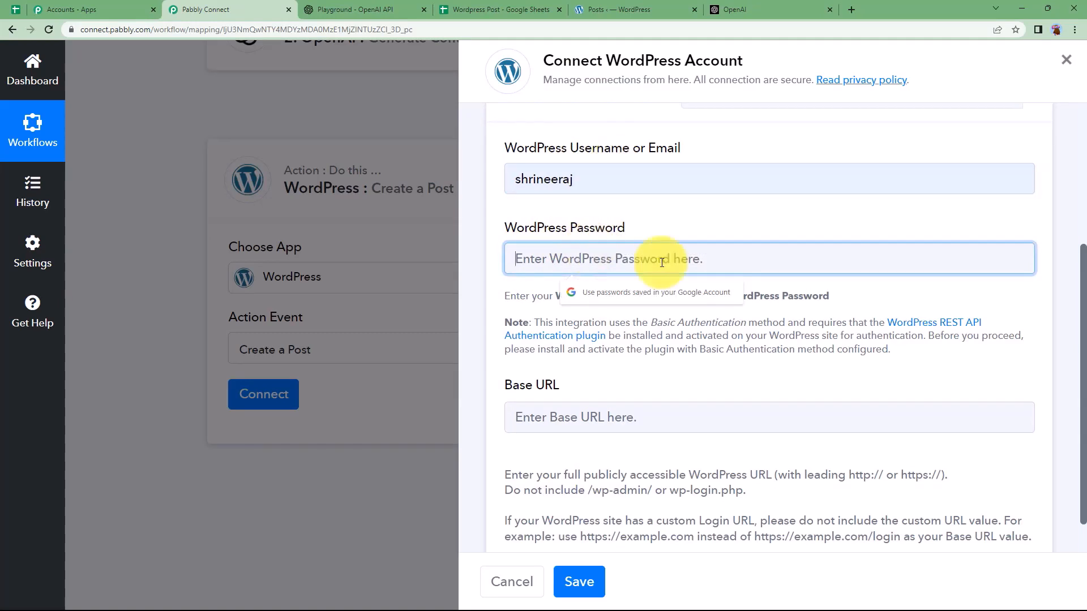
{"action": "key", "text": "ctrl+v"}
{"action": "left_click", "coordinate": [569, 418]}
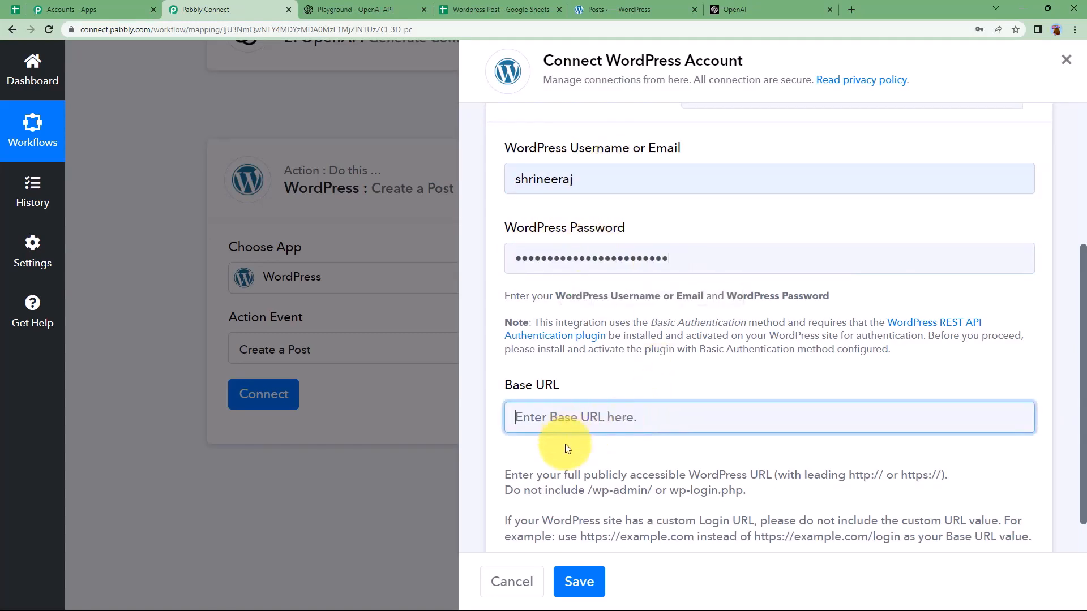
{"action": "left_click", "coordinate": [603, 6]}
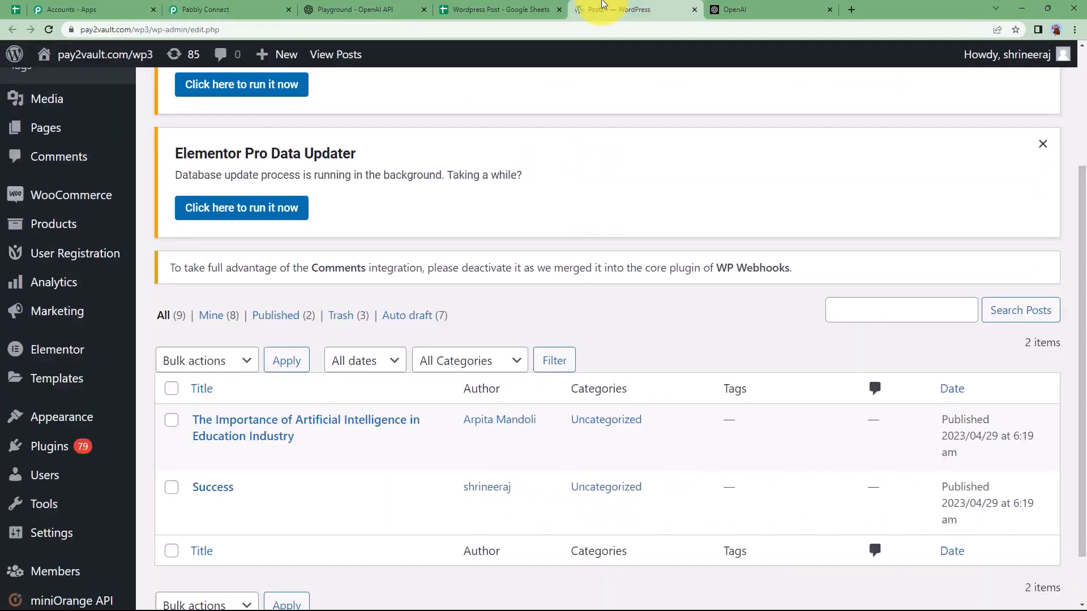
{"action": "left_click", "coordinate": [226, 9]}
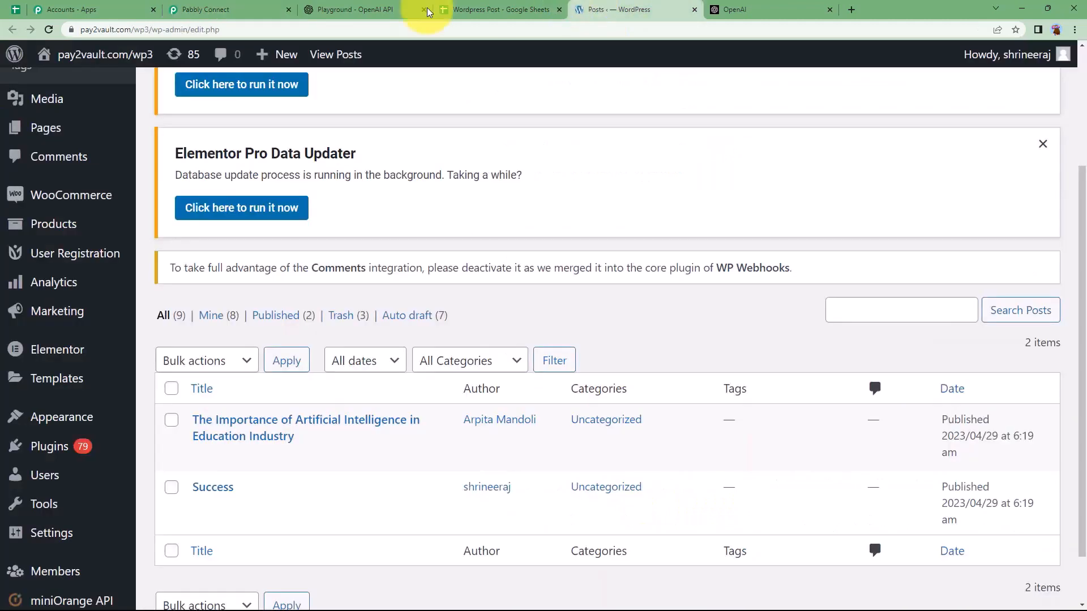
{"action": "left_click", "coordinate": [603, 9]}
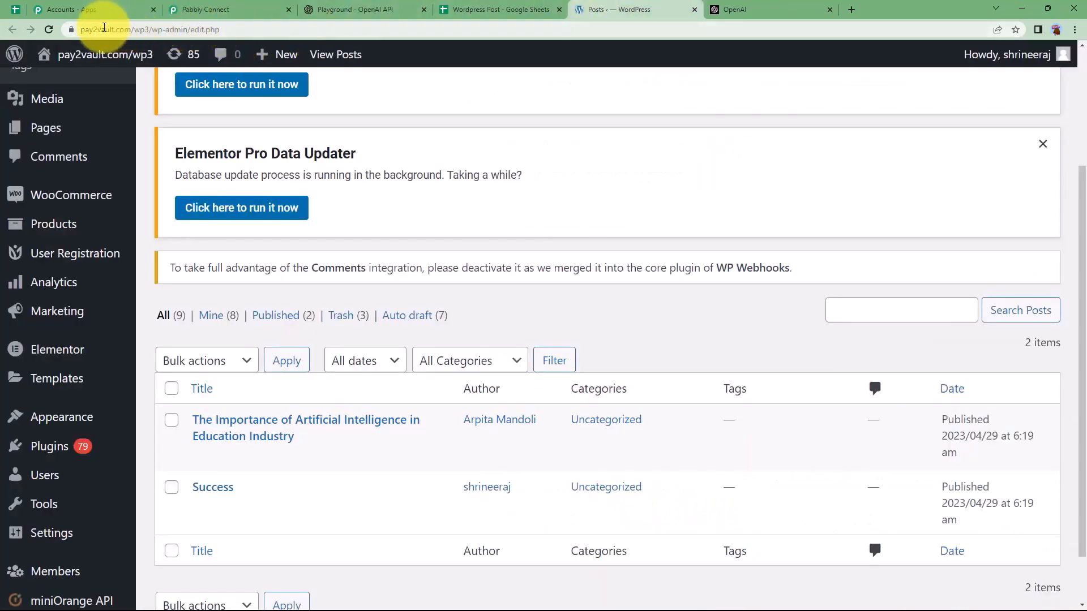
{"action": "left_click", "coordinate": [105, 29]}
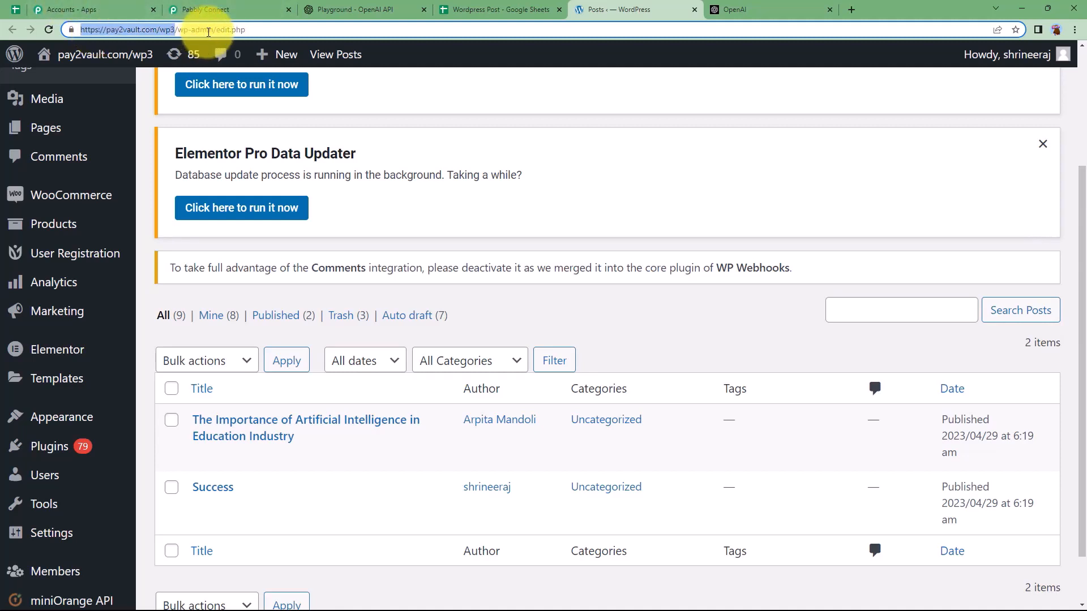
{"action": "left_click", "coordinate": [226, 10]}
{"action": "left_click", "coordinate": [590, 416]}
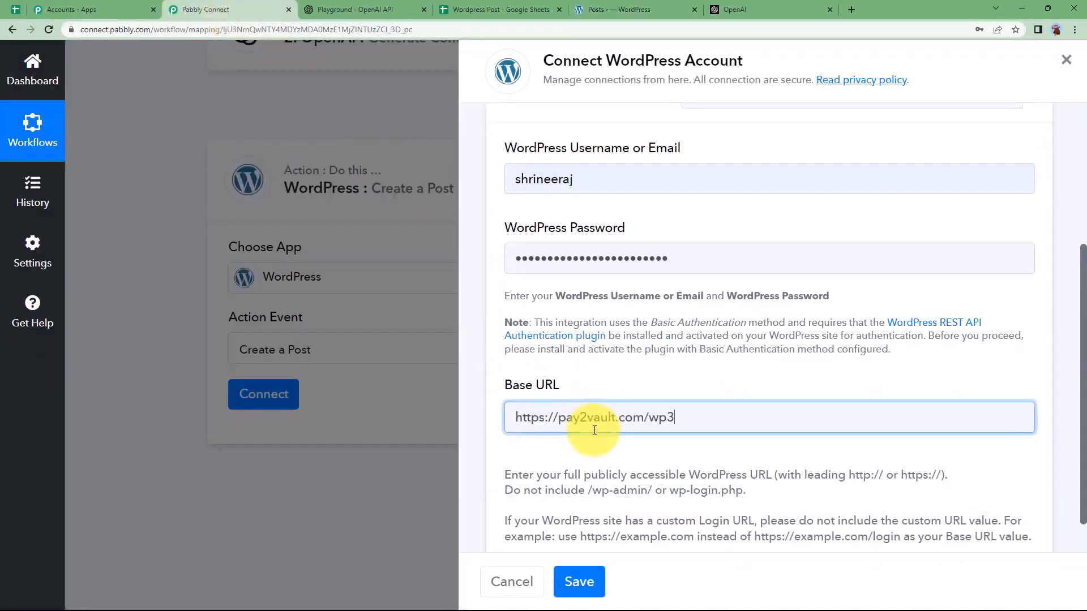
{"action": "scroll", "coordinate": [541, 451], "scroll_direction": "down", "scroll_amount": 1}
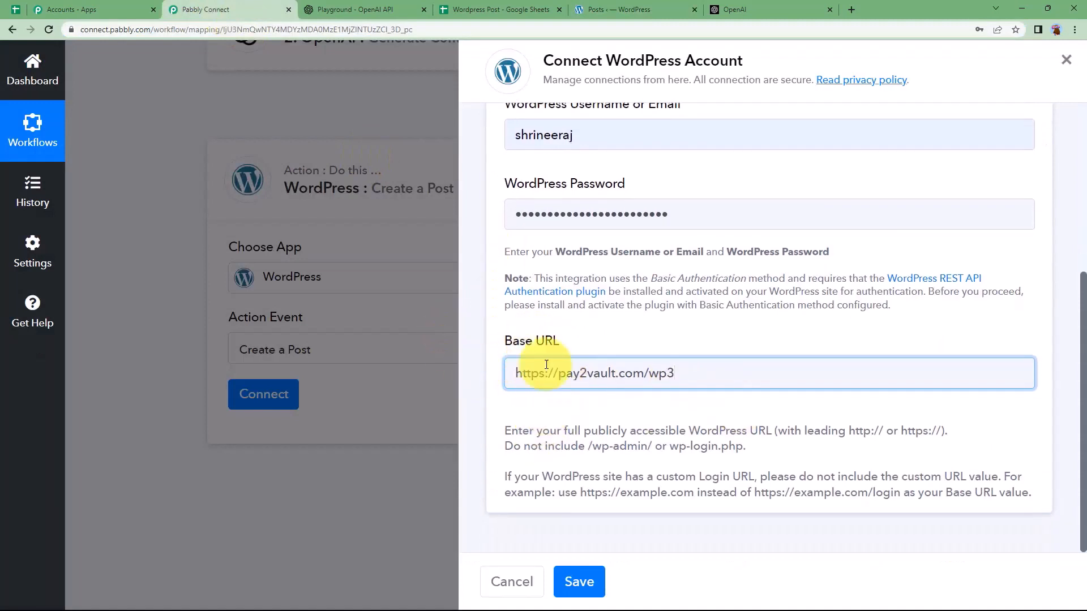
{"action": "left_click", "coordinate": [589, 578]}
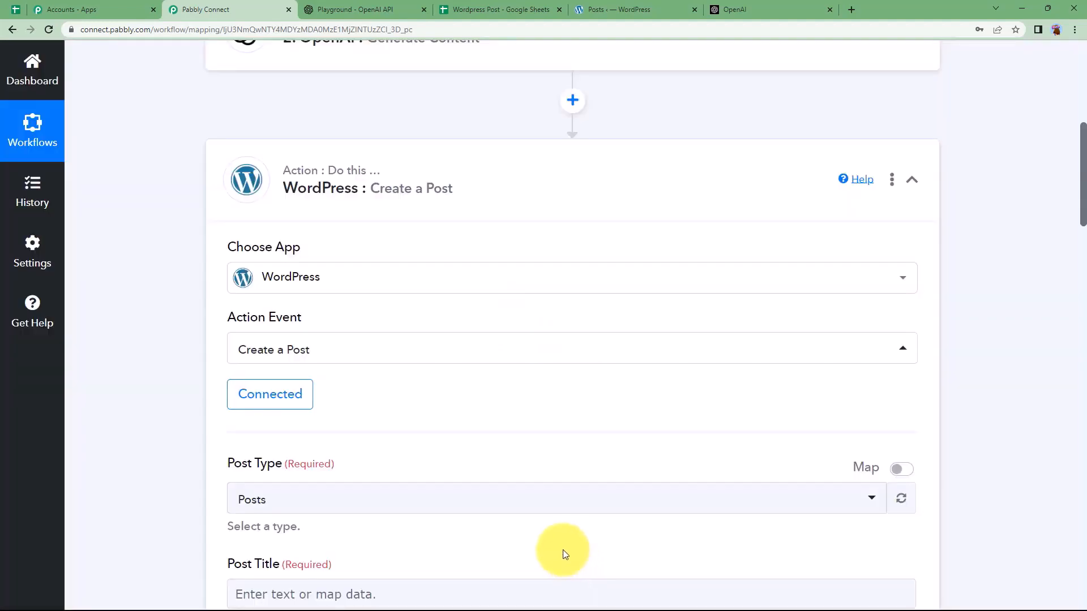
Step: Map the Google Sheets Title value (Happiness) into Post Title
{"action": "scroll", "coordinate": [295, 204], "scroll_direction": "up", "scroll_amount": 3}
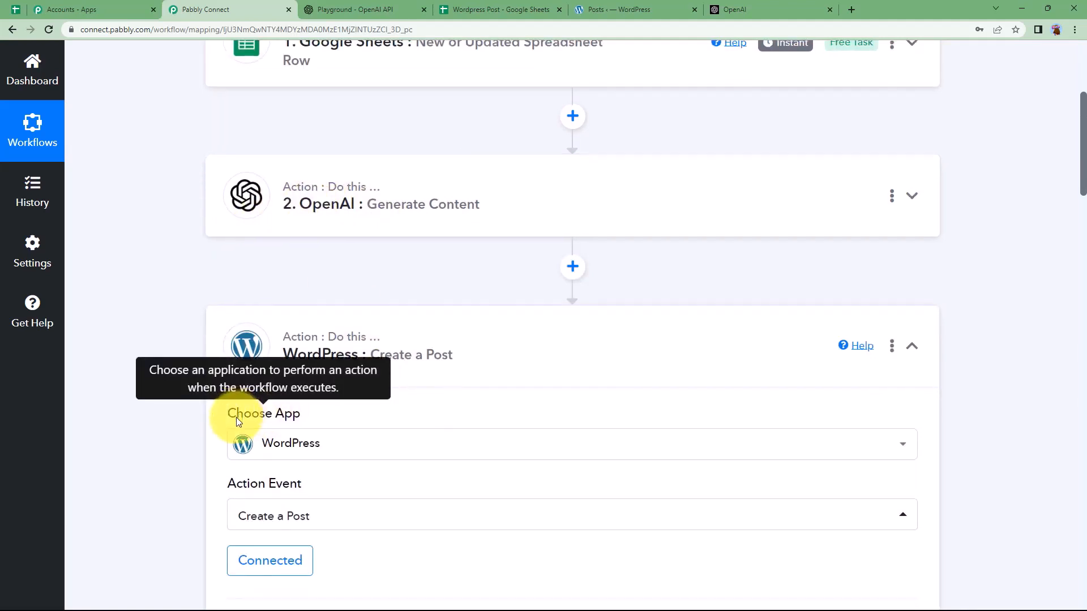
{"action": "scroll", "coordinate": [236, 416], "scroll_direction": "down", "scroll_amount": 3}
{"action": "scroll", "coordinate": [236, 416], "scroll_direction": "down", "scroll_amount": 4}
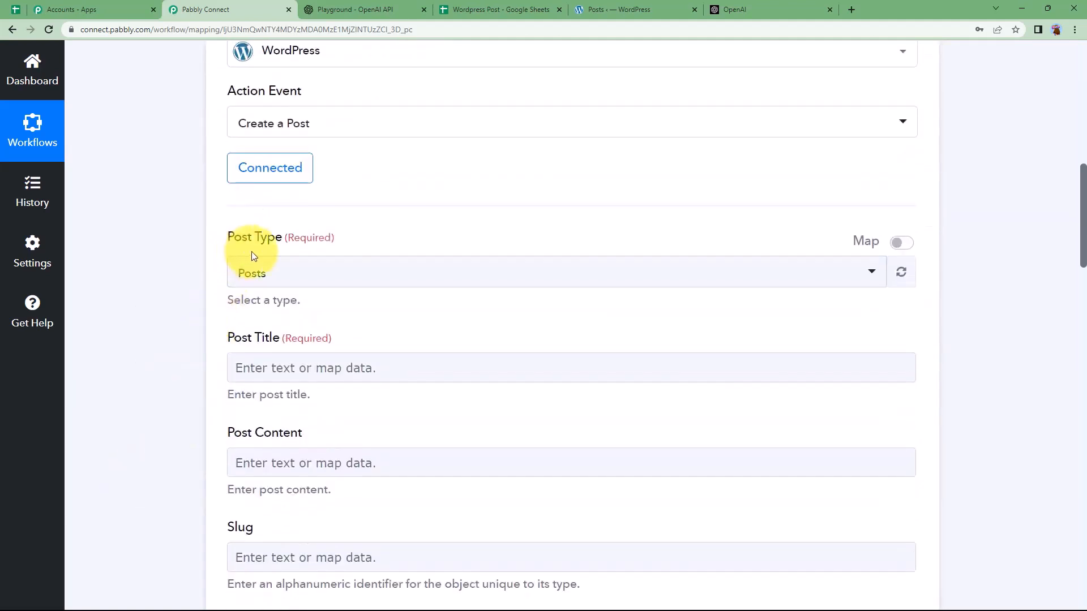
{"action": "left_click", "coordinate": [277, 368]}
{"action": "left_click", "coordinate": [291, 485]}
{"action": "scroll", "coordinate": [243, 498], "scroll_direction": "down", "scroll_amount": 2}
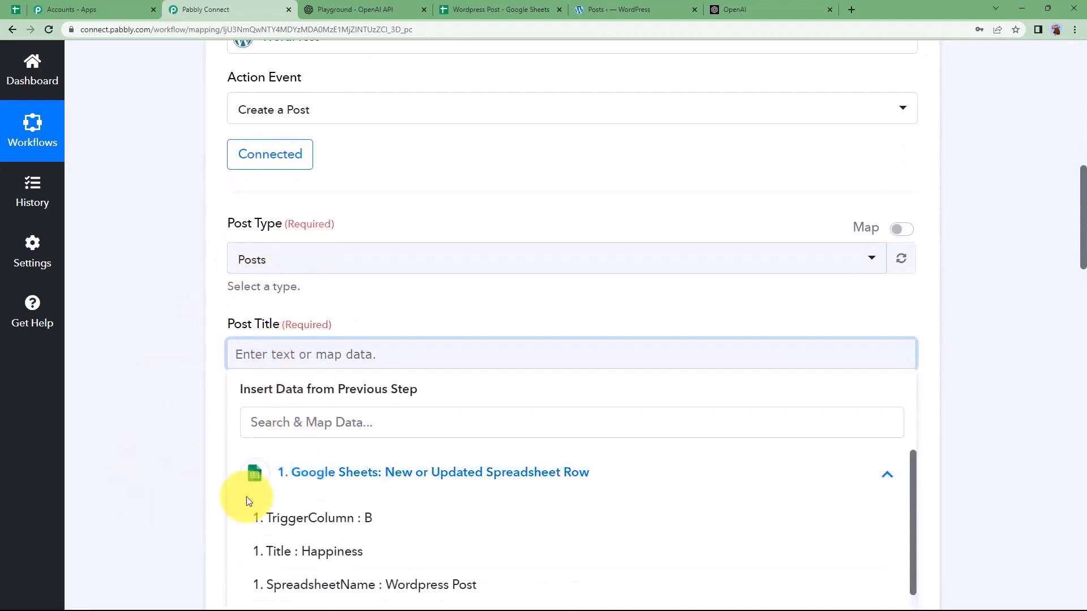
{"action": "left_click", "coordinate": [390, 456]}
{"action": "left_click", "coordinate": [171, 384]}
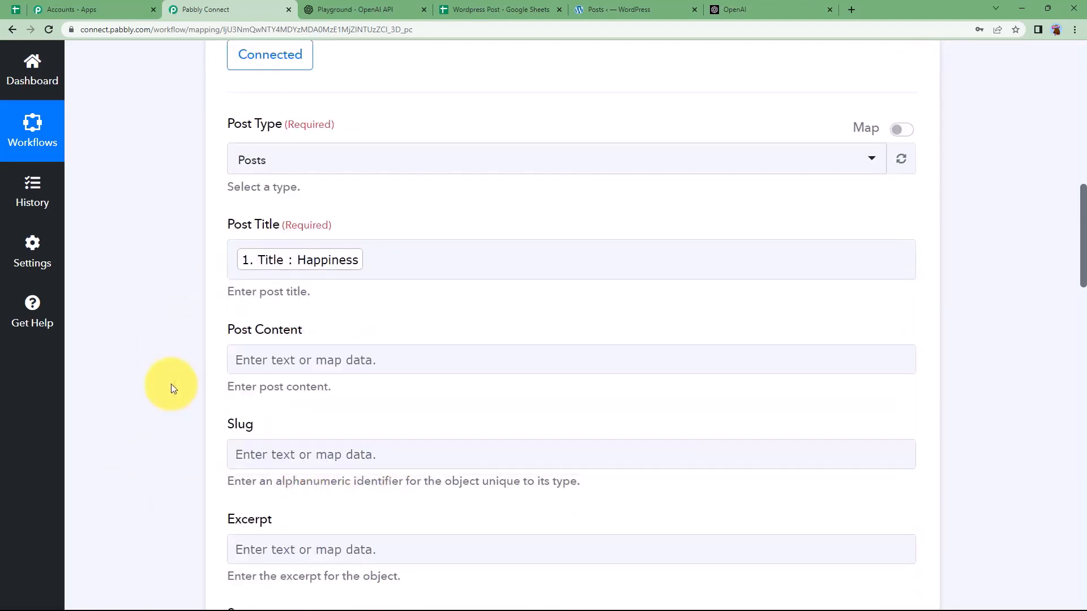
Step: Map OpenAI's Choices 0 Text output into Post Content
{"action": "scroll", "coordinate": [318, 236], "scroll_direction": "down", "scroll_amount": 2}
{"action": "left_click", "coordinate": [319, 241]}
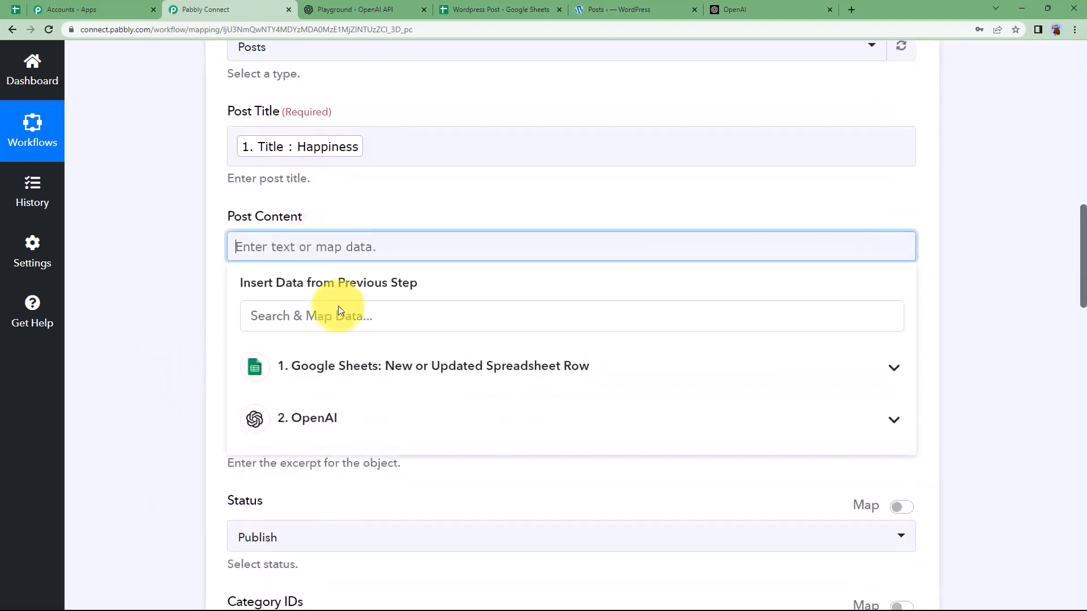
{"action": "left_click", "coordinate": [351, 423]}
{"action": "scroll", "coordinate": [180, 440], "scroll_direction": "down", "scroll_amount": 3}
{"action": "left_click", "coordinate": [466, 425]}
{"action": "left_click", "coordinate": [177, 258]}
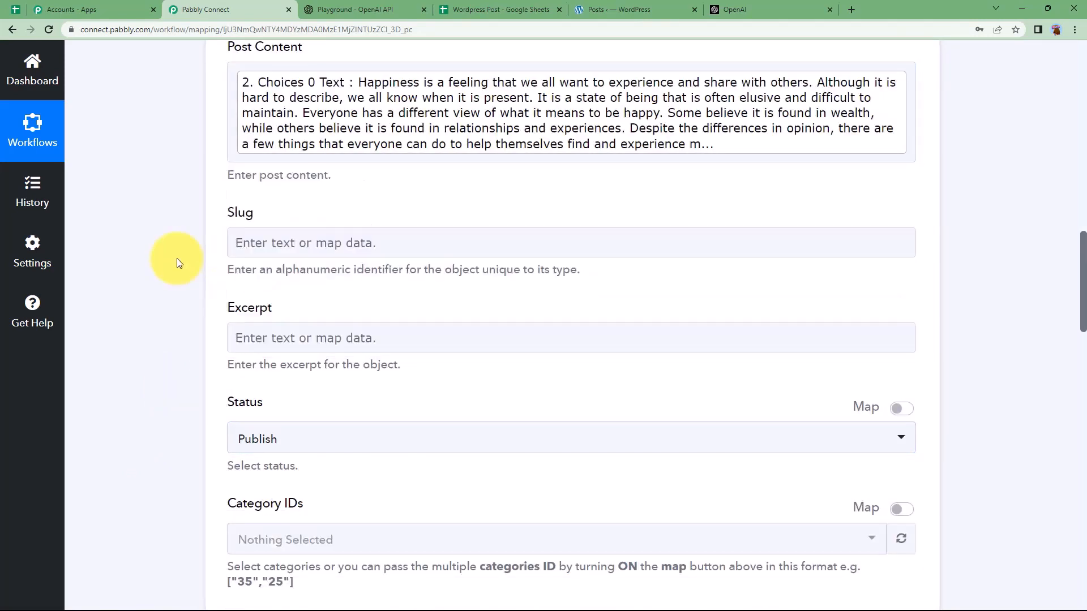
Step: Keep the post status set to Publish
{"action": "scroll", "coordinate": [177, 258], "scroll_direction": "down", "scroll_amount": 1}
{"action": "scroll", "coordinate": [176, 258], "scroll_direction": "down", "scroll_amount": 1}
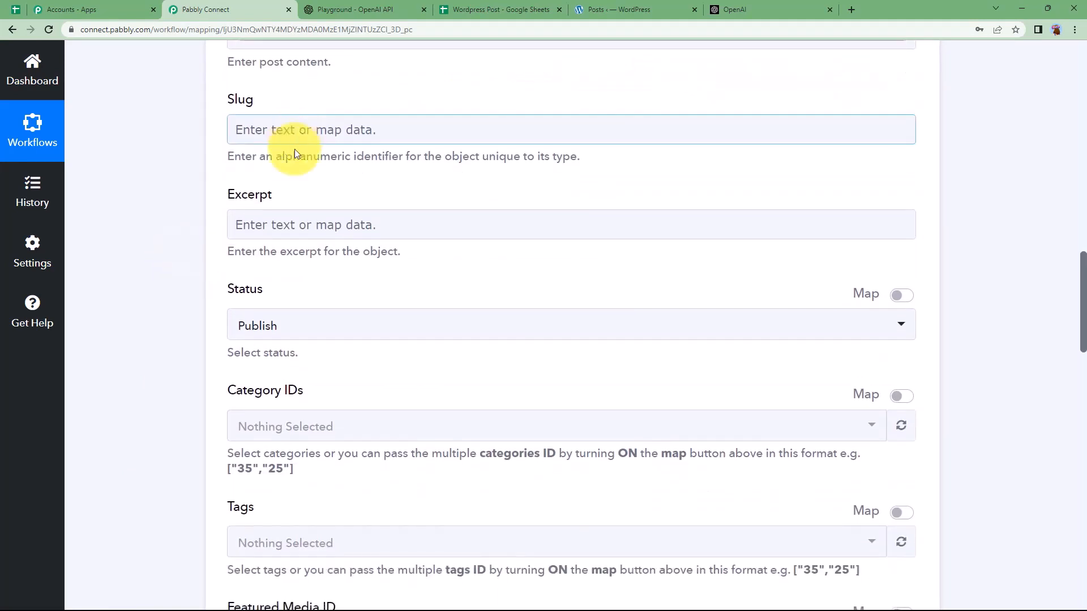
{"action": "left_click", "coordinate": [274, 325]}
{"action": "left_click", "coordinate": [191, 395]}
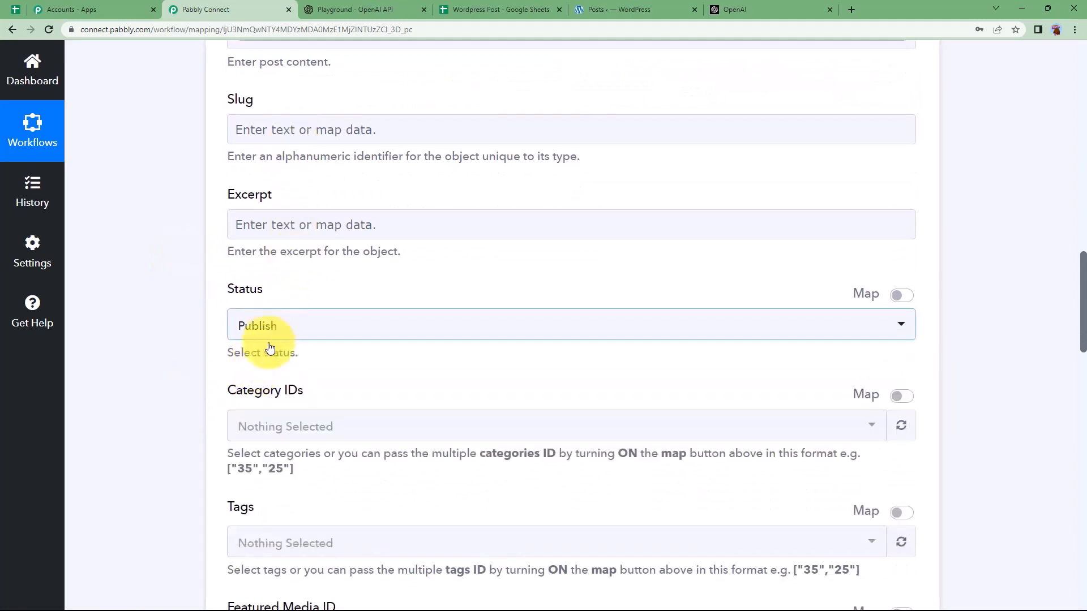
{"action": "scroll", "coordinate": [180, 398], "scroll_direction": "down", "scroll_amount": 2}
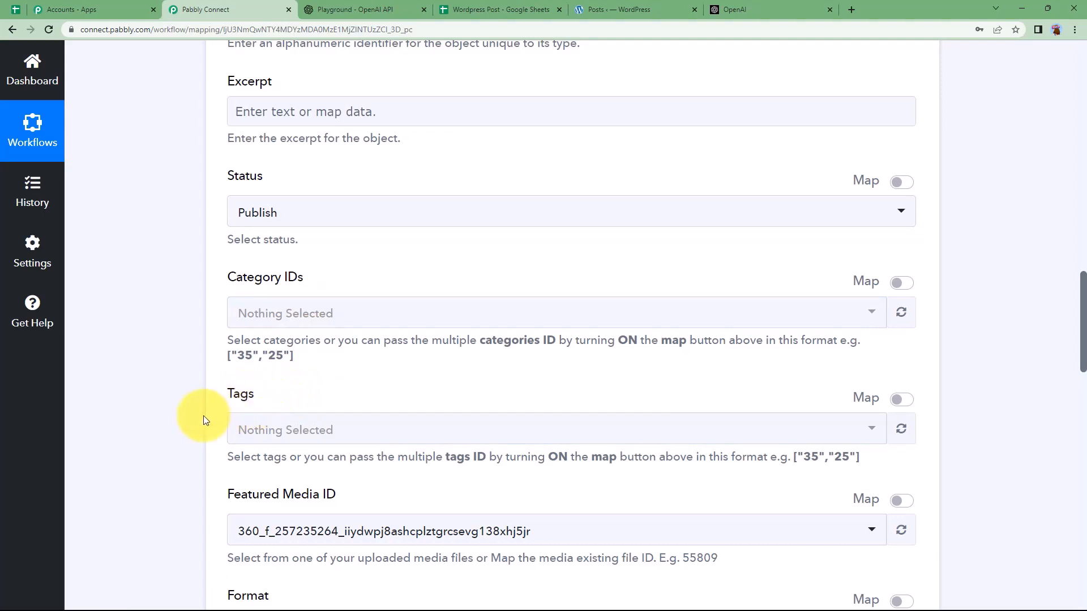
{"action": "scroll", "coordinate": [203, 415], "scroll_direction": "down", "scroll_amount": 3}
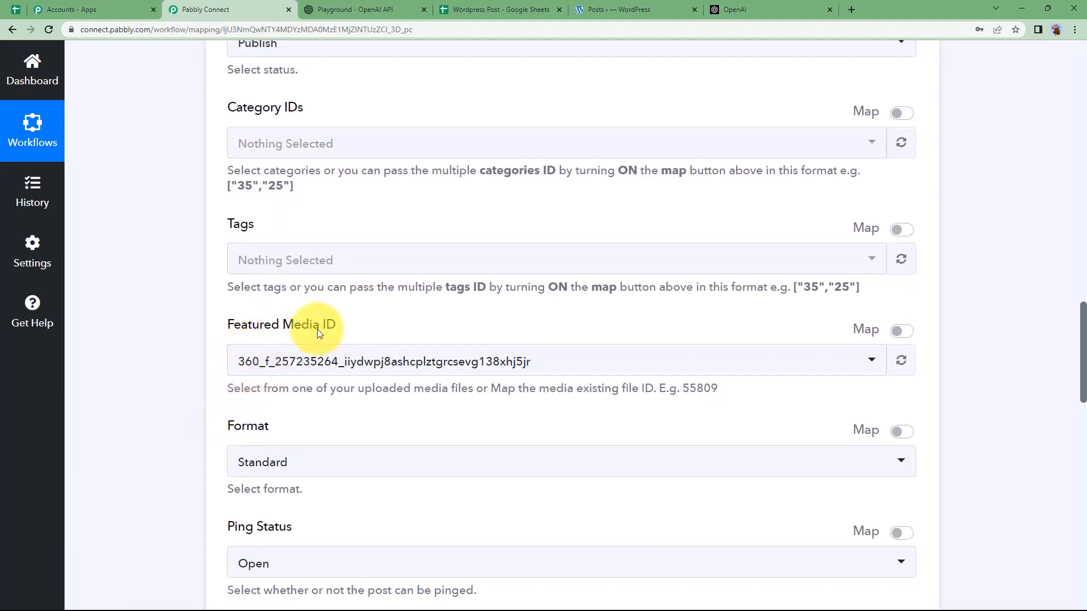
Step: Clear the 59709 value from Featured Media ID
{"action": "left_click", "coordinate": [589, 361]}
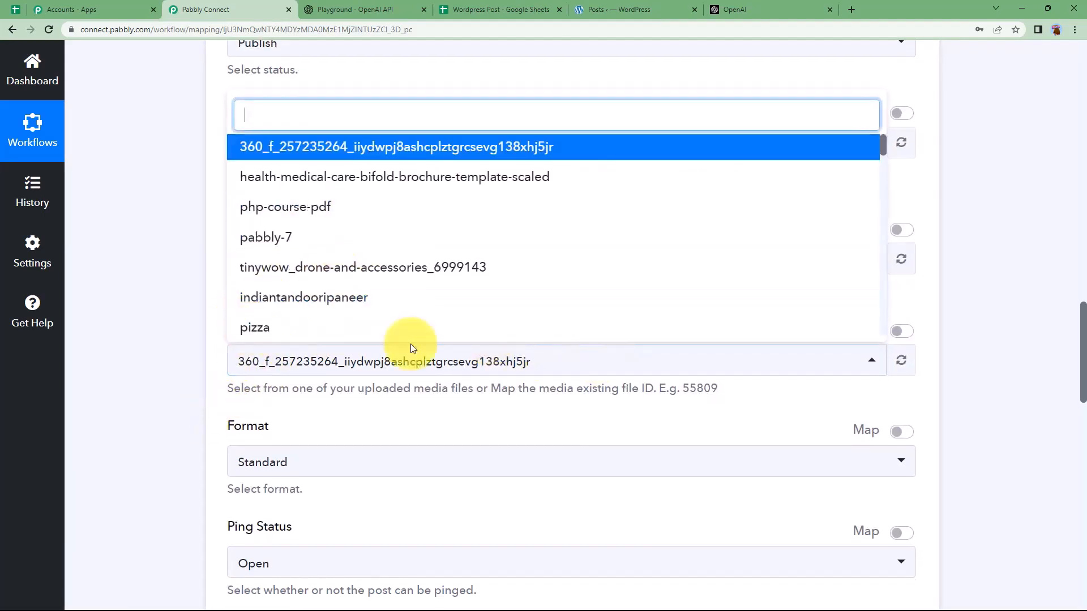
{"action": "left_click", "coordinate": [899, 333]}
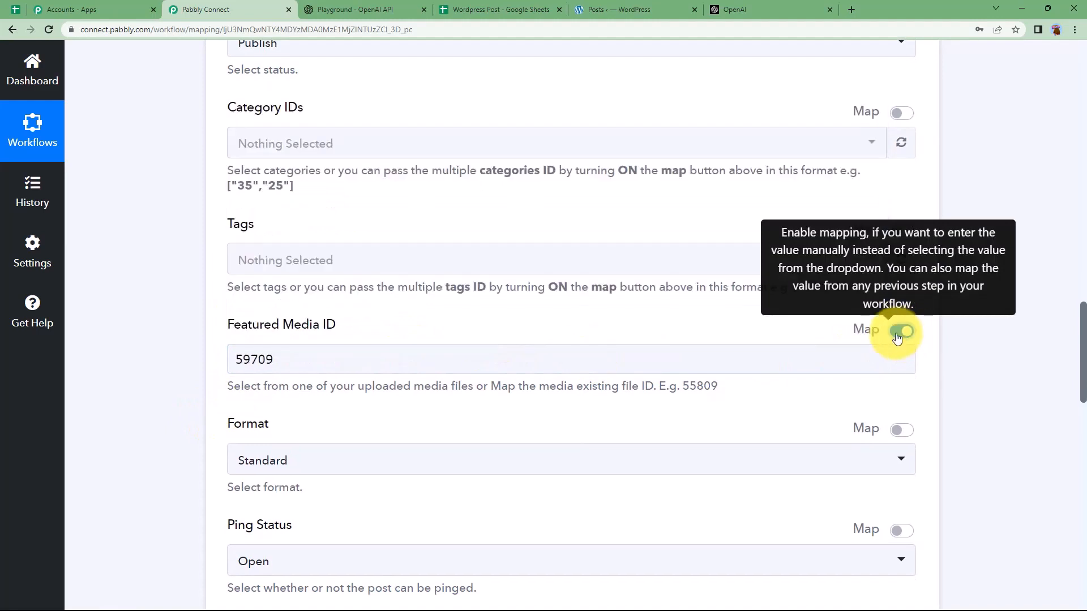
{"action": "left_click", "coordinate": [864, 352]}
{"action": "key", "text": "BackSpace"}
{"action": "key", "text": "BackSpace"}
{"action": "key", "text": "BackSpace"}
{"action": "key", "text": "BackSpace"}
{"action": "key", "text": "BackSpace"}
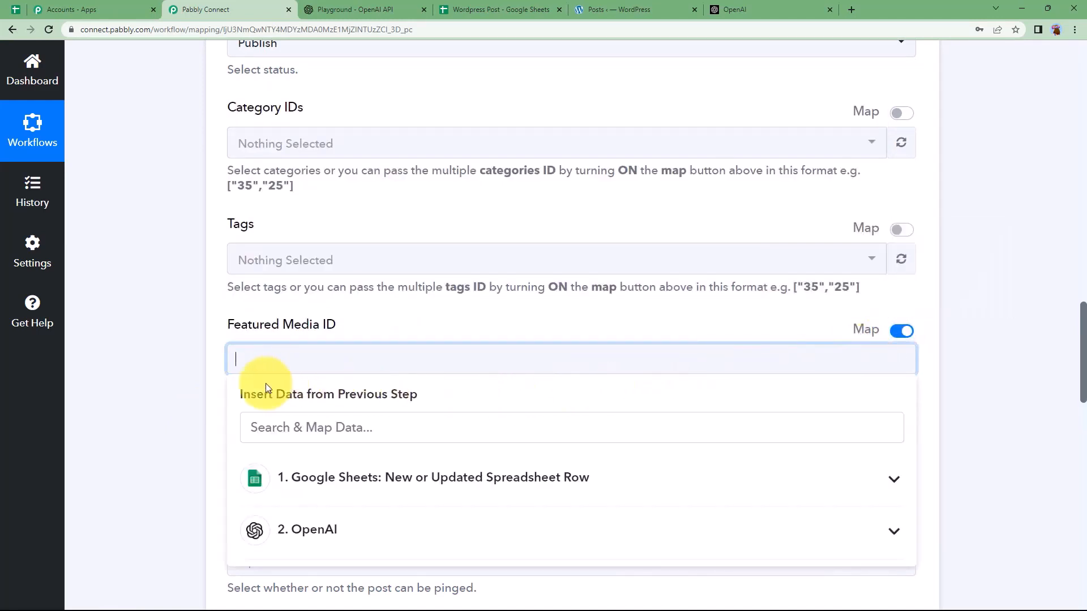
{"action": "left_click", "coordinate": [222, 399]}
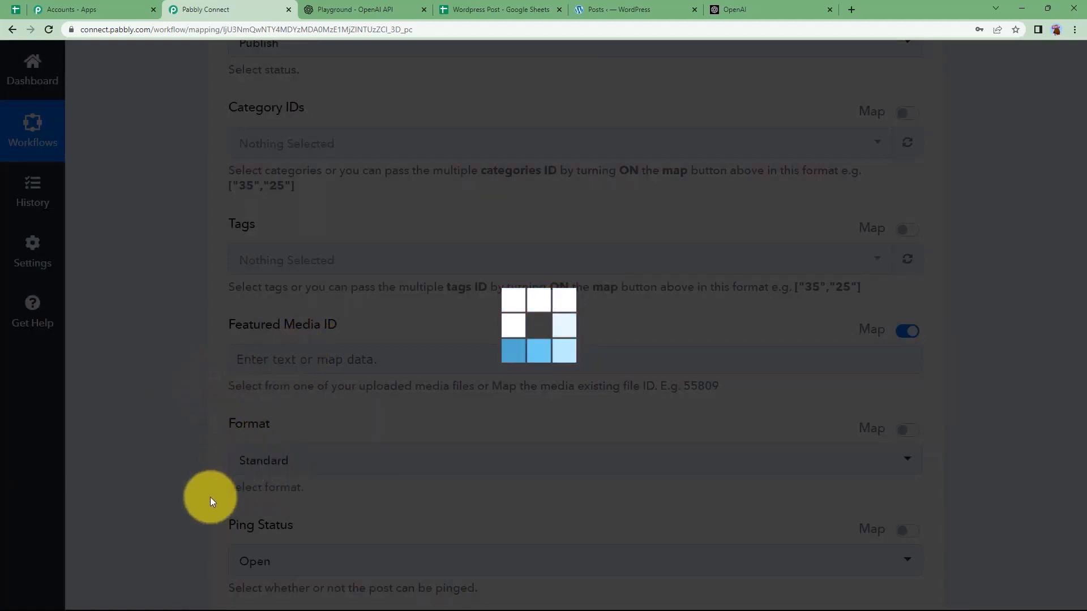
Step: Choose a different site user as the post's Author ID
{"action": "scroll", "coordinate": [200, 484], "scroll_direction": "down", "scroll_amount": 6}
{"action": "scroll", "coordinate": [200, 485], "scroll_direction": "down", "scroll_amount": 2}
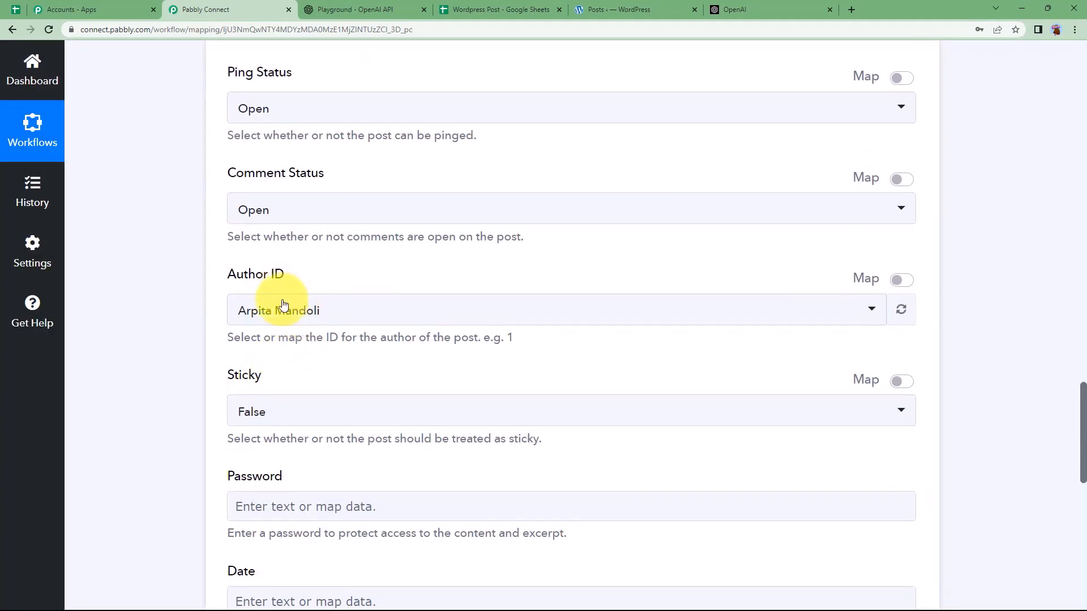
{"action": "left_click", "coordinate": [285, 304]}
{"action": "scroll", "coordinate": [279, 501], "scroll_direction": "down", "scroll_amount": 5}
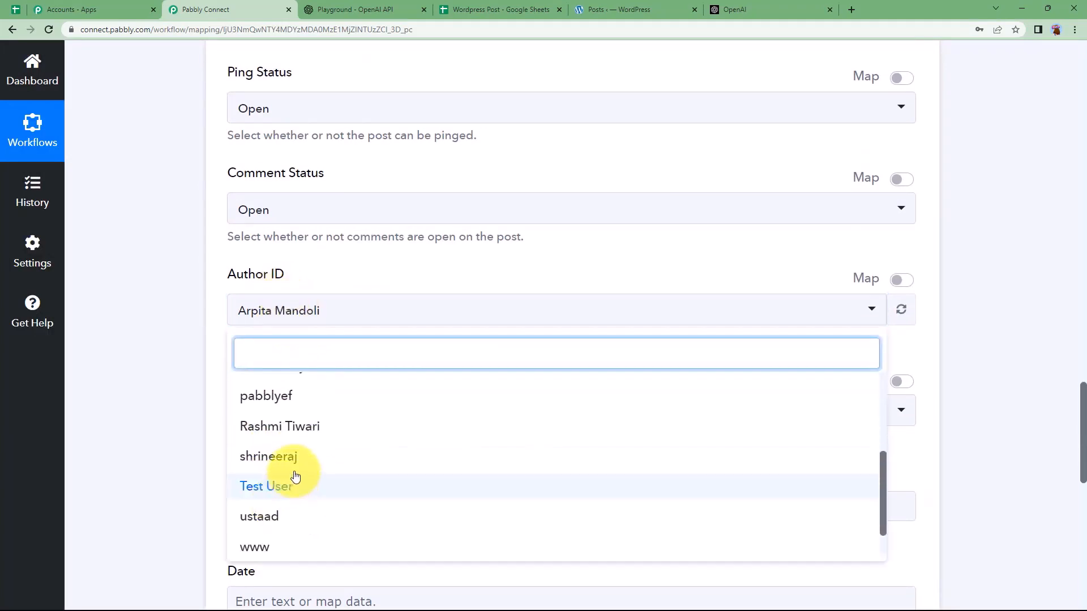
{"action": "left_click", "coordinate": [292, 458]}
{"action": "scroll", "coordinate": [189, 417], "scroll_direction": "down", "scroll_amount": 3}
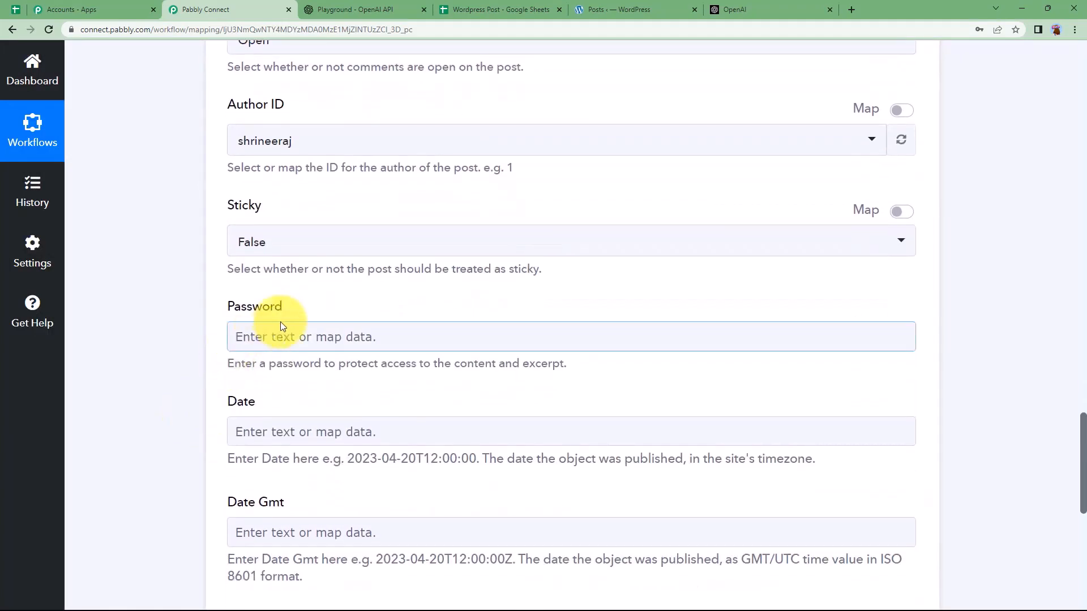
{"action": "scroll", "coordinate": [186, 425], "scroll_direction": "down", "scroll_amount": 3}
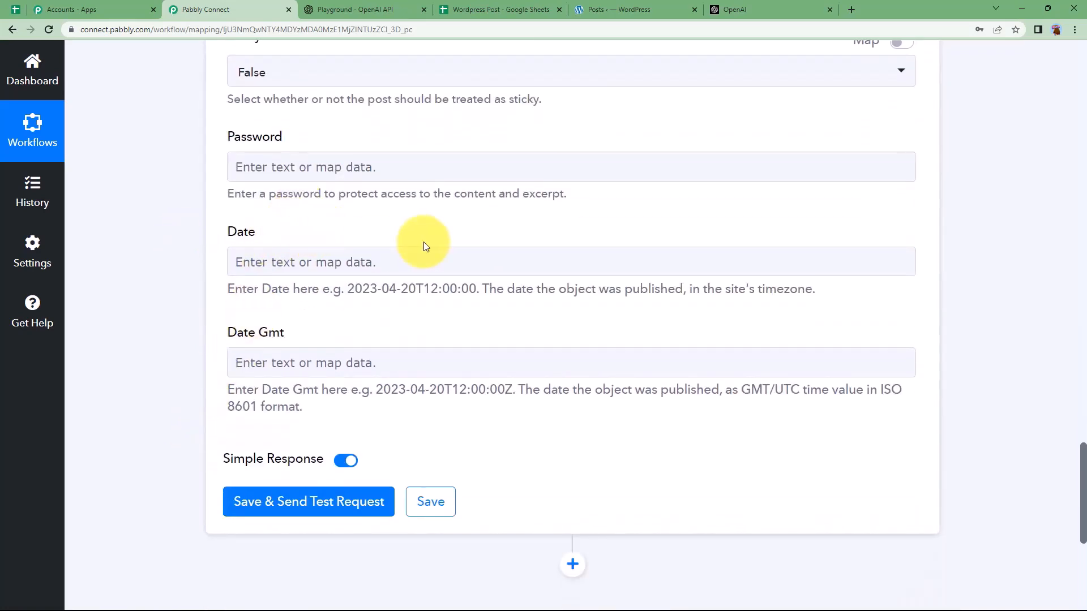
Step: Save and test the WordPress step, reviewing the response: post Id 59786 titled Happiness
{"action": "left_click", "coordinate": [279, 506]}
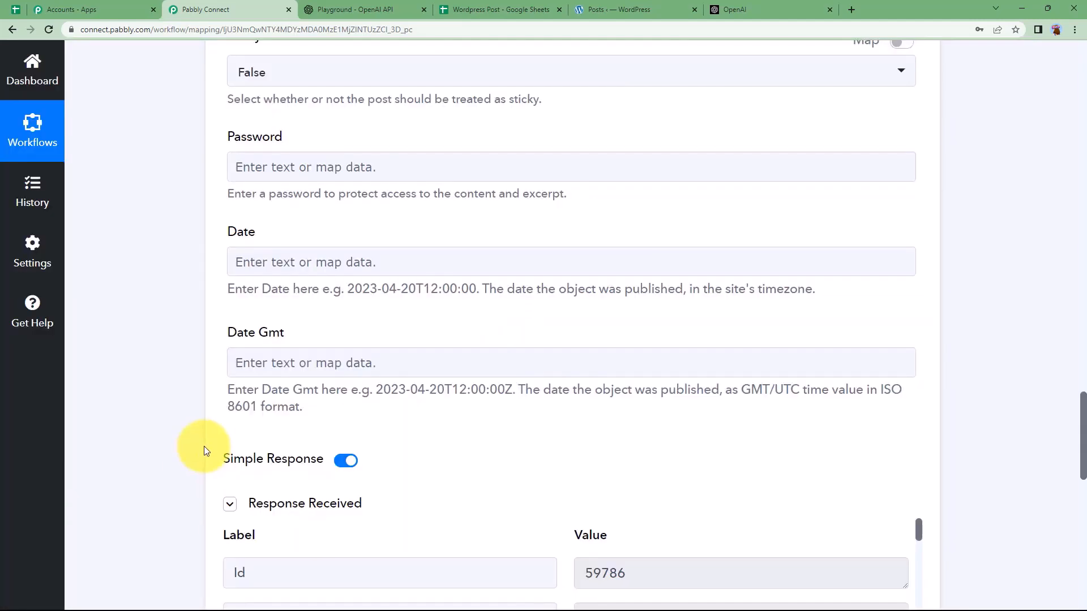
{"action": "scroll", "coordinate": [204, 446], "scroll_direction": "down", "scroll_amount": 4}
{"action": "left_click_drag", "start_coordinate": [696, 340], "coordinate": [540, 372]}
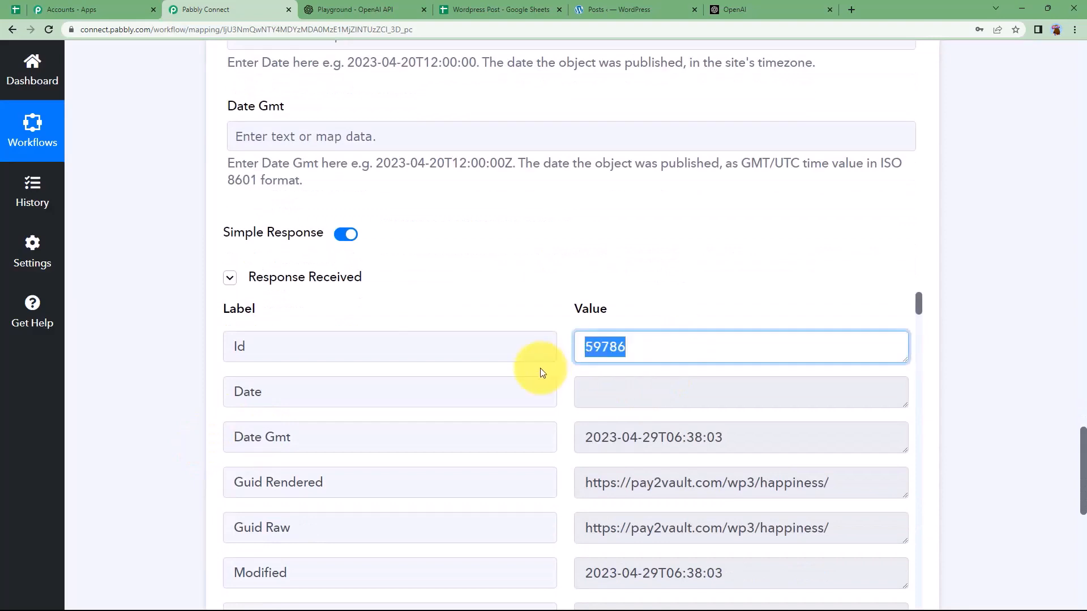
{"action": "scroll", "coordinate": [776, 367], "scroll_direction": "down", "scroll_amount": 2}
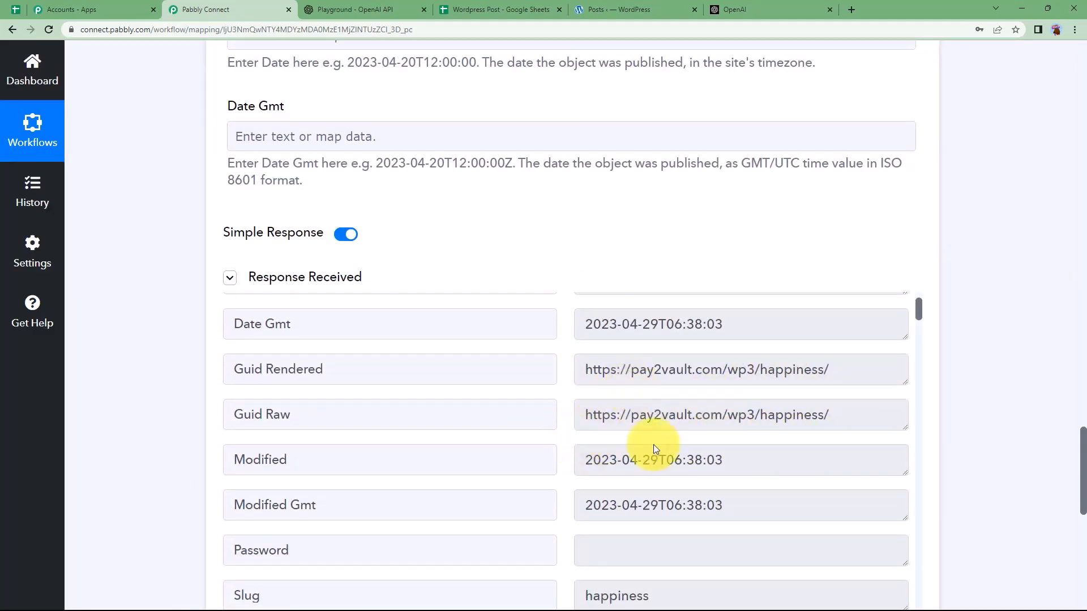
{"action": "scroll", "coordinate": [623, 416], "scroll_direction": "down", "scroll_amount": 10}
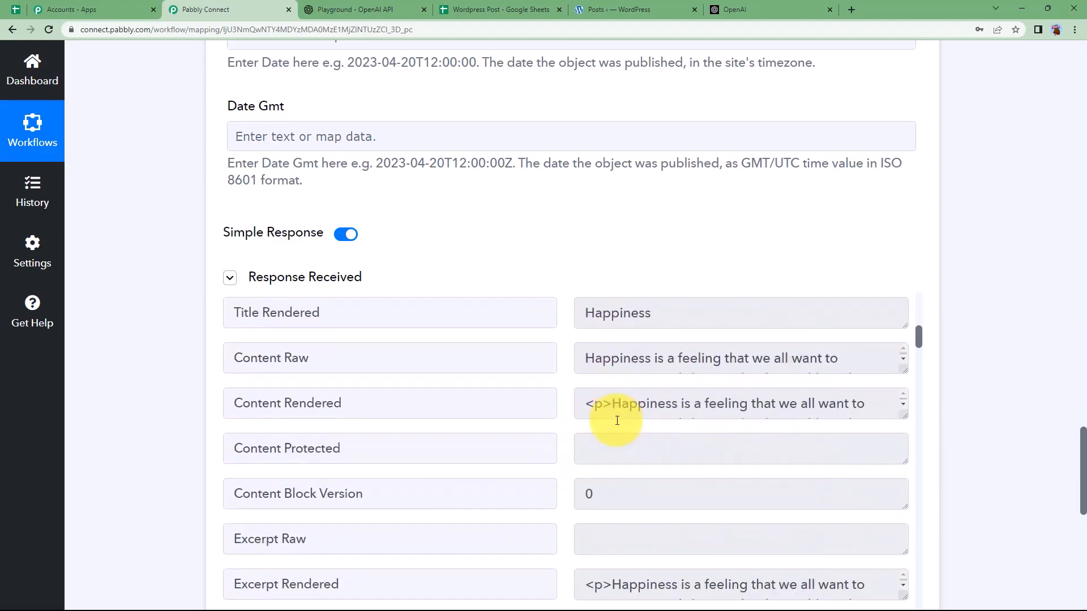
{"action": "scroll", "coordinate": [617, 420], "scroll_direction": "up", "scroll_amount": 6}
{"action": "scroll", "coordinate": [152, 388], "scroll_direction": "up", "scroll_amount": 10}
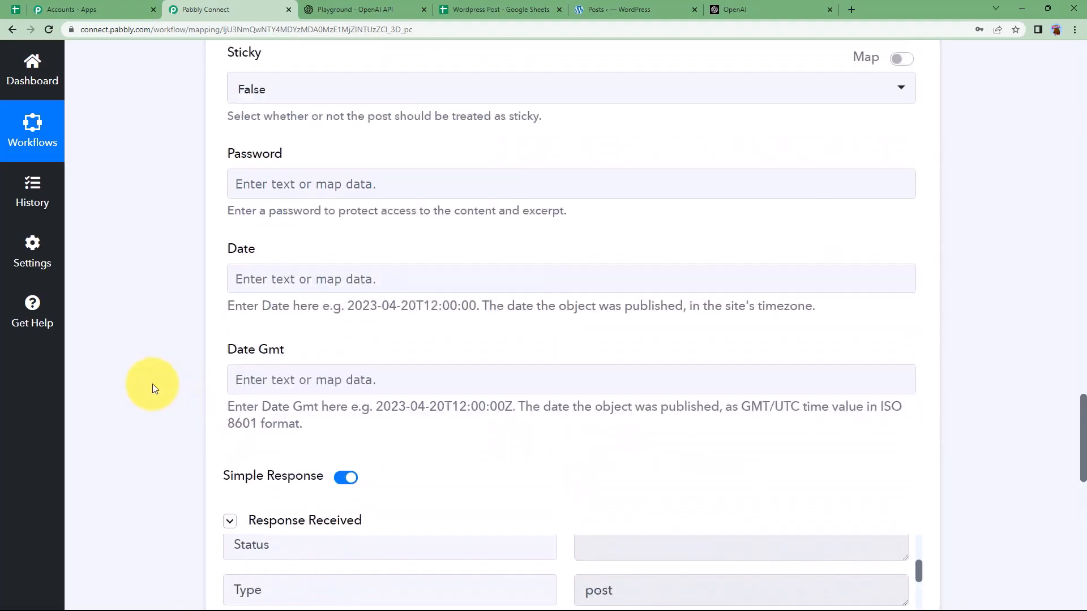
{"action": "scroll", "coordinate": [152, 388], "scroll_direction": "up", "scroll_amount": 20}
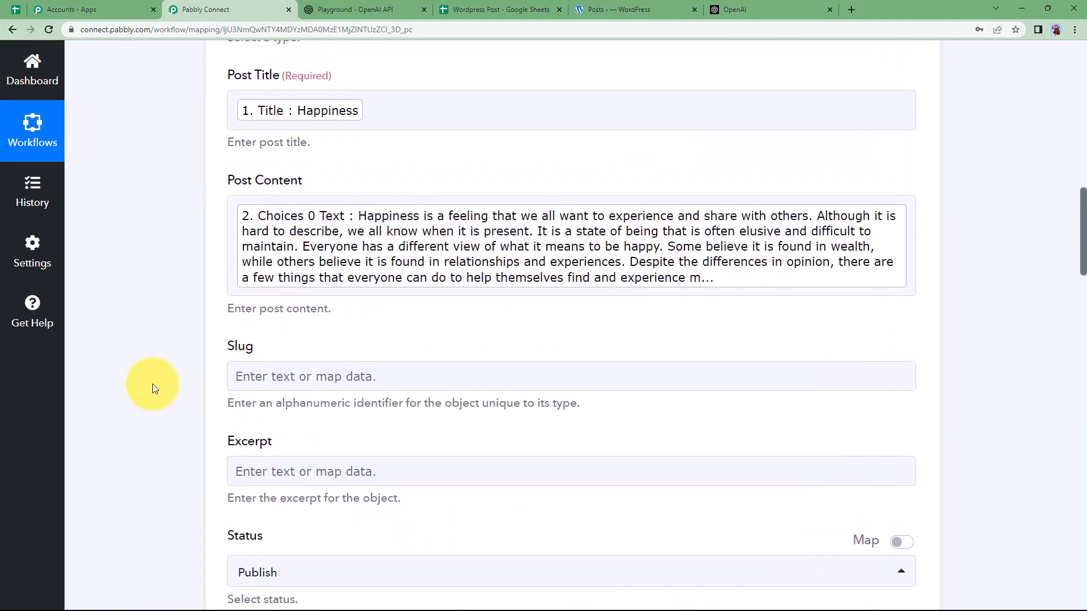
{"action": "scroll", "coordinate": [152, 384], "scroll_direction": "up", "scroll_amount": 5}
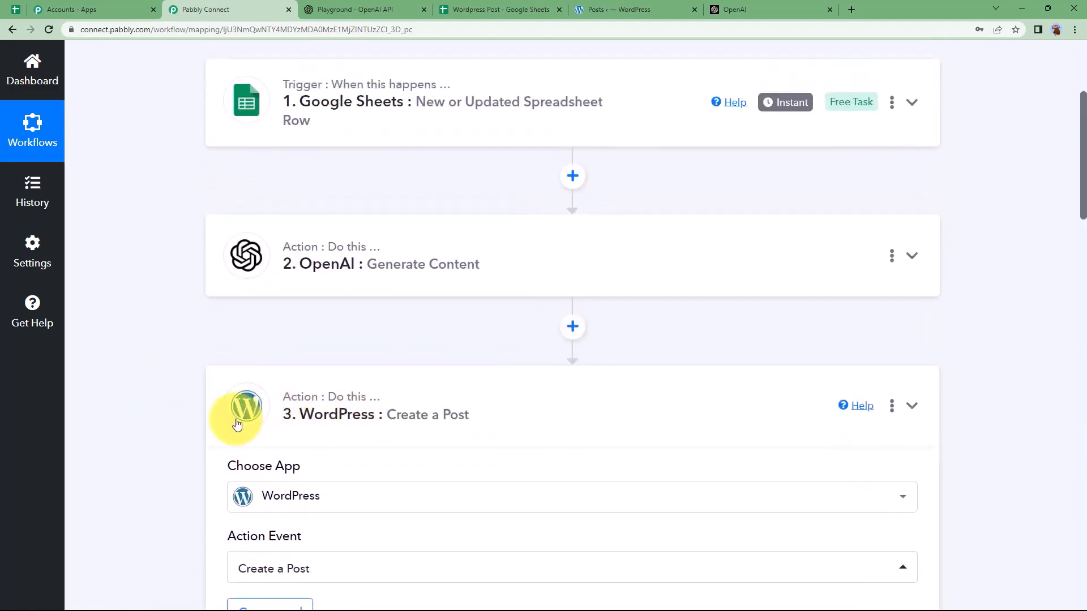
Step: Collapse the WordPress step card to show the three-step workflow overview
{"action": "left_click", "coordinate": [235, 412]}
{"action": "scroll", "coordinate": [195, 417], "scroll_direction": "up", "scroll_amount": 2}
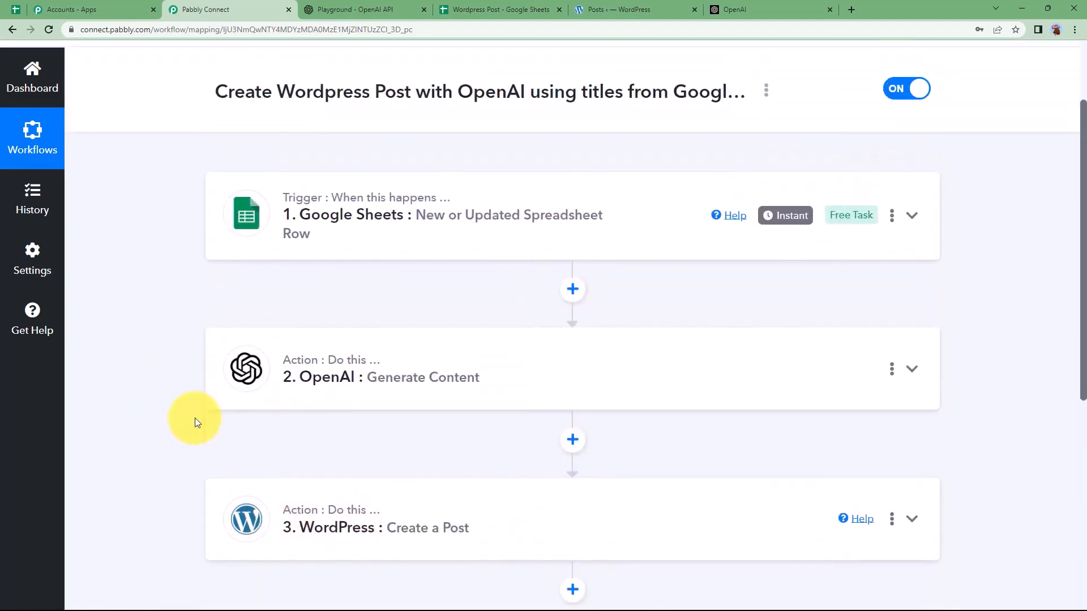
{"action": "left_click", "coordinate": [619, 10]}
Step: Reload the WordPress posts list and open the Happiness post to review its generated text
{"action": "left_click", "coordinate": [49, 30]}
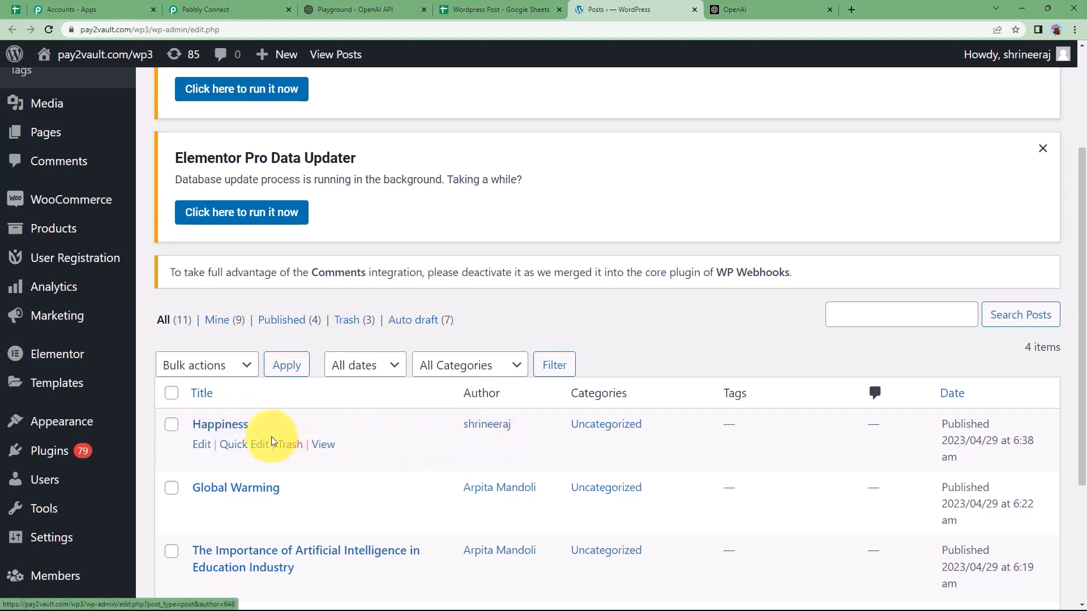
{"action": "left_click", "coordinate": [232, 433]}
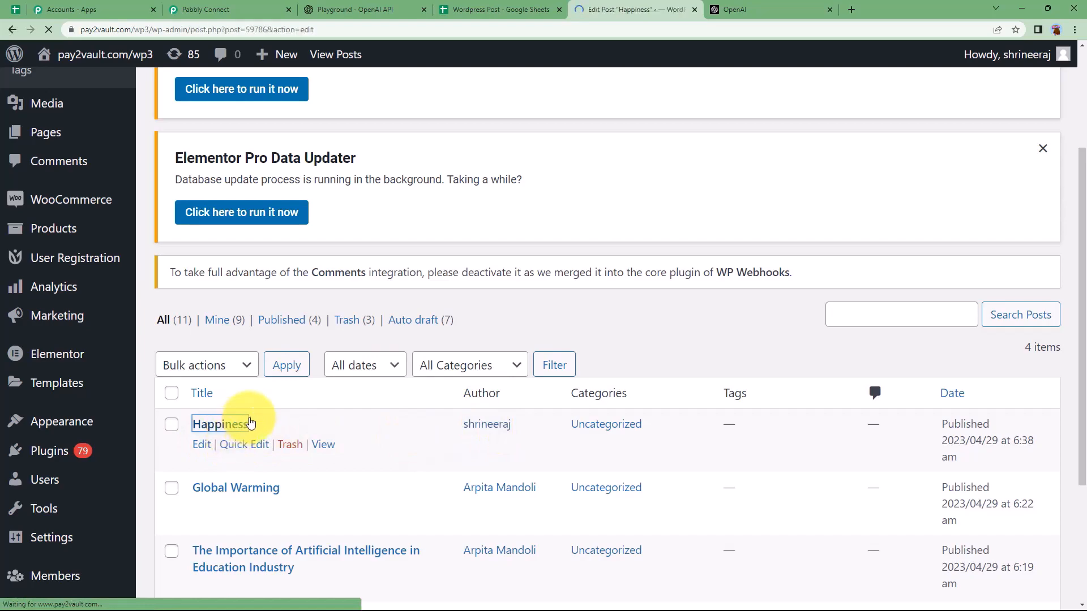
{"action": "scroll", "coordinate": [357, 400], "scroll_direction": "down", "scroll_amount": 6}
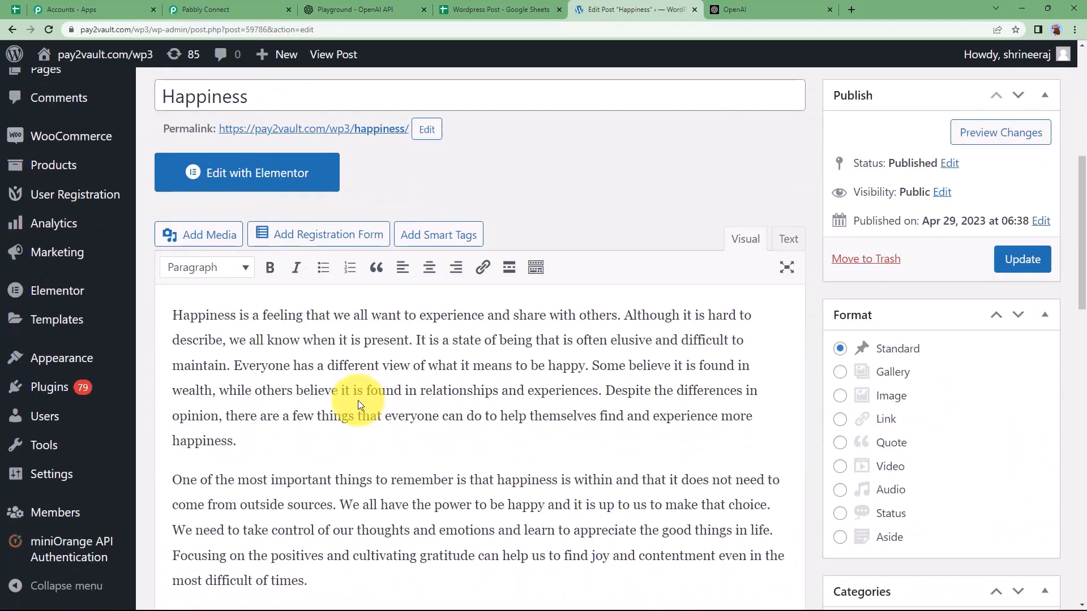
{"action": "scroll", "coordinate": [419, 486], "scroll_direction": "down", "scroll_amount": 6}
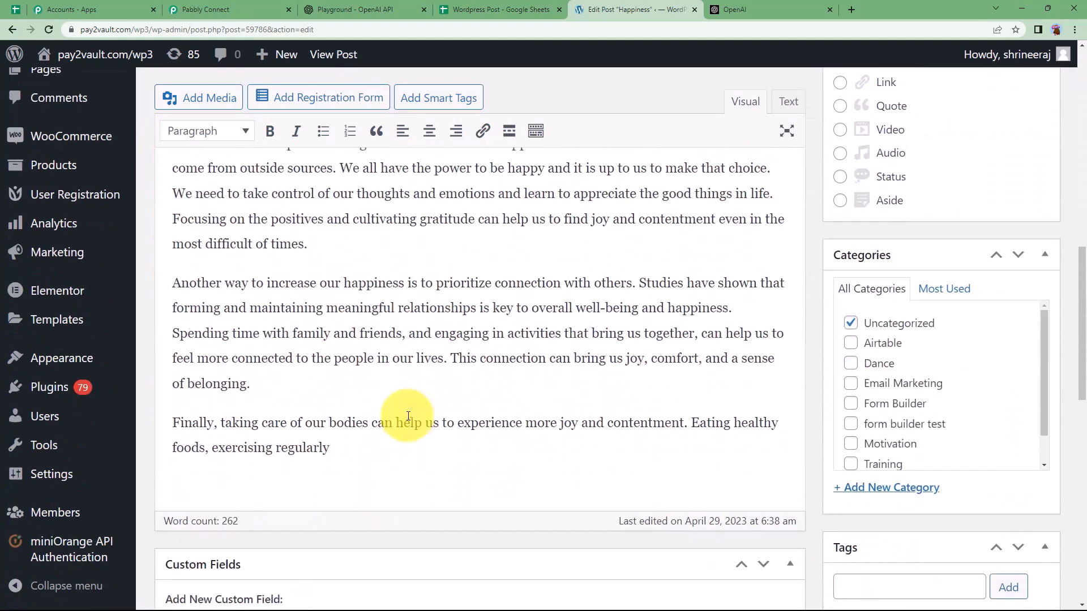
{"action": "scroll", "coordinate": [407, 415], "scroll_direction": "up", "scroll_amount": 3}
Step: Return to the Pabbly Connect workflow, then bring up the Schedule Post for Instagram sheet
{"action": "left_click", "coordinate": [232, 9]}
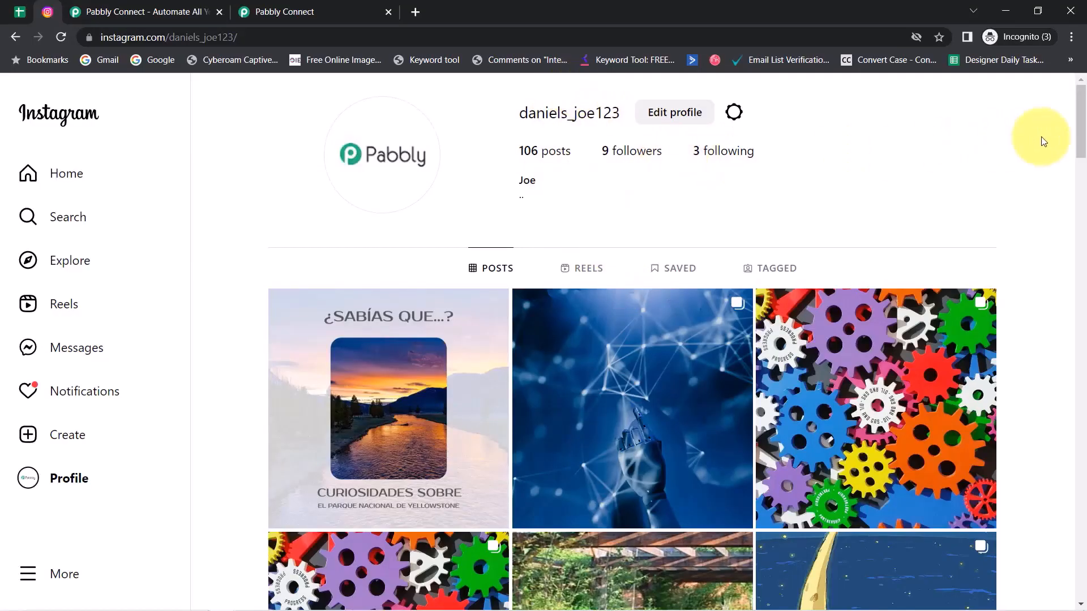
{"action": "left_click_drag", "start_coordinate": [1083, 134], "coordinate": [1067, 92]}
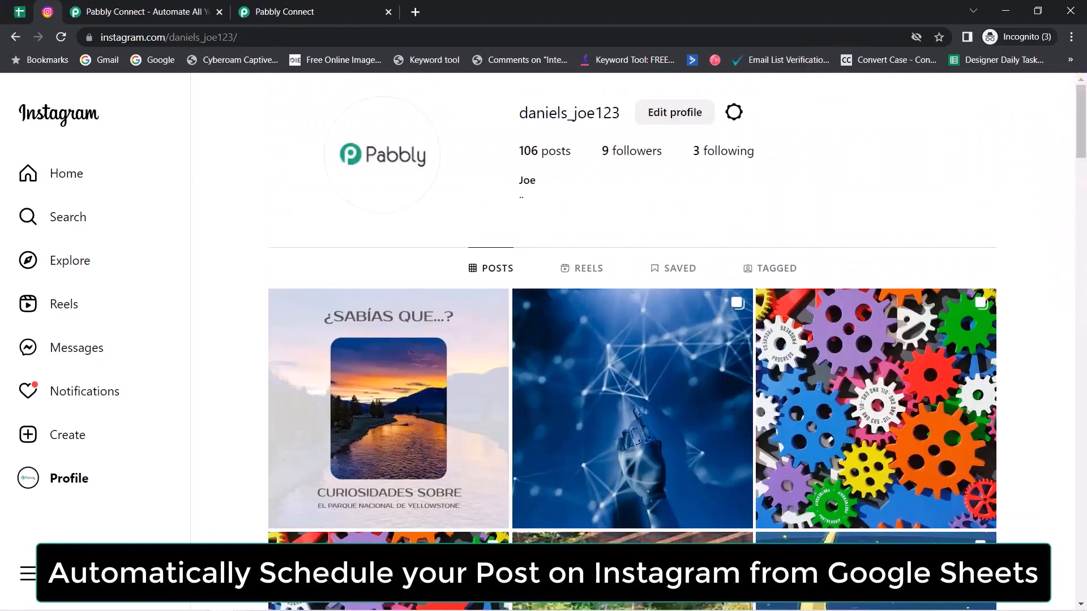
{"action": "left_click", "coordinate": [19, 11]}
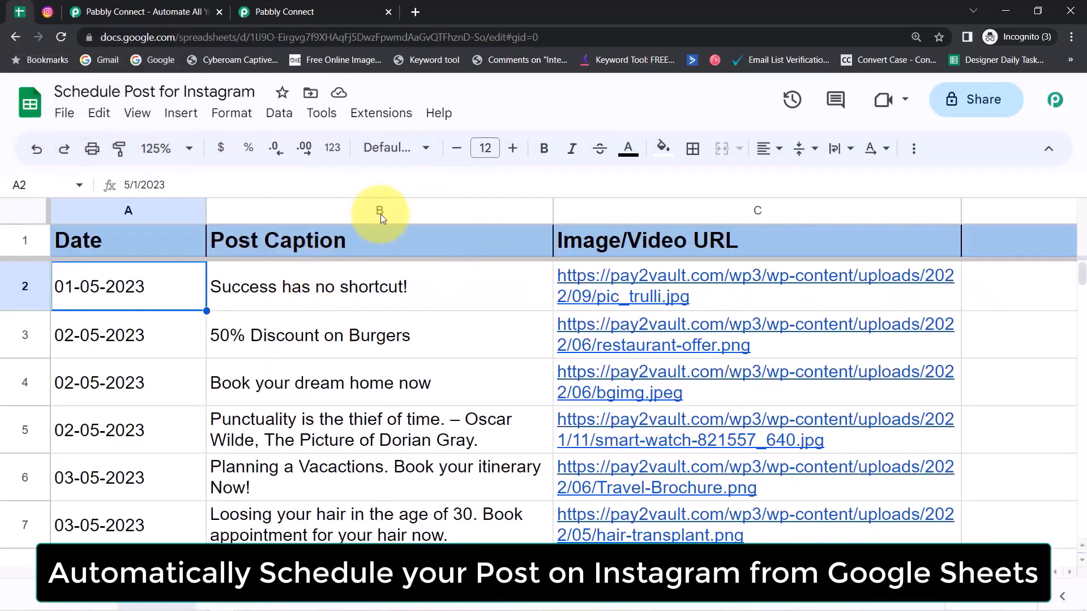
Step: Glance at the Instagram profile, then select the Post Caption and Image/Video URL columns
{"action": "mouse_move", "coordinate": [594, 297]}
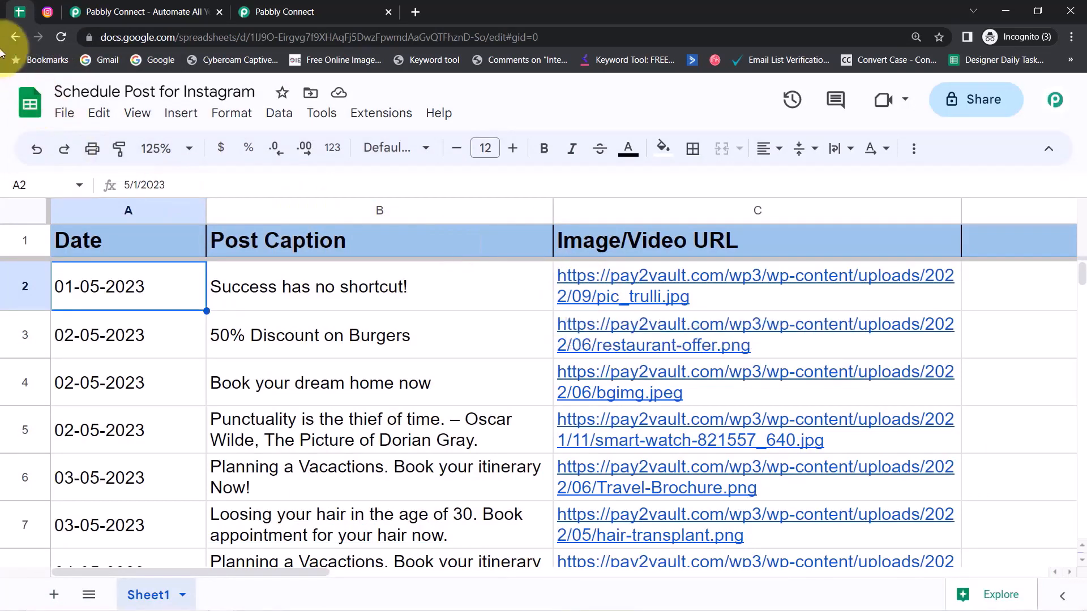
{"action": "left_click", "coordinate": [48, 11]}
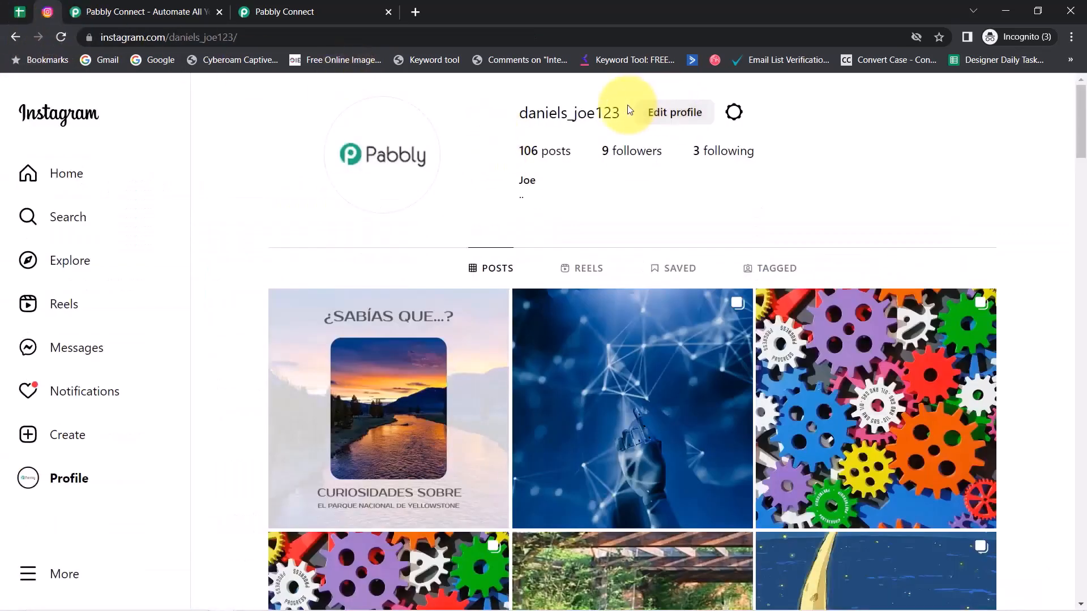
{"action": "left_click", "coordinate": [19, 11]}
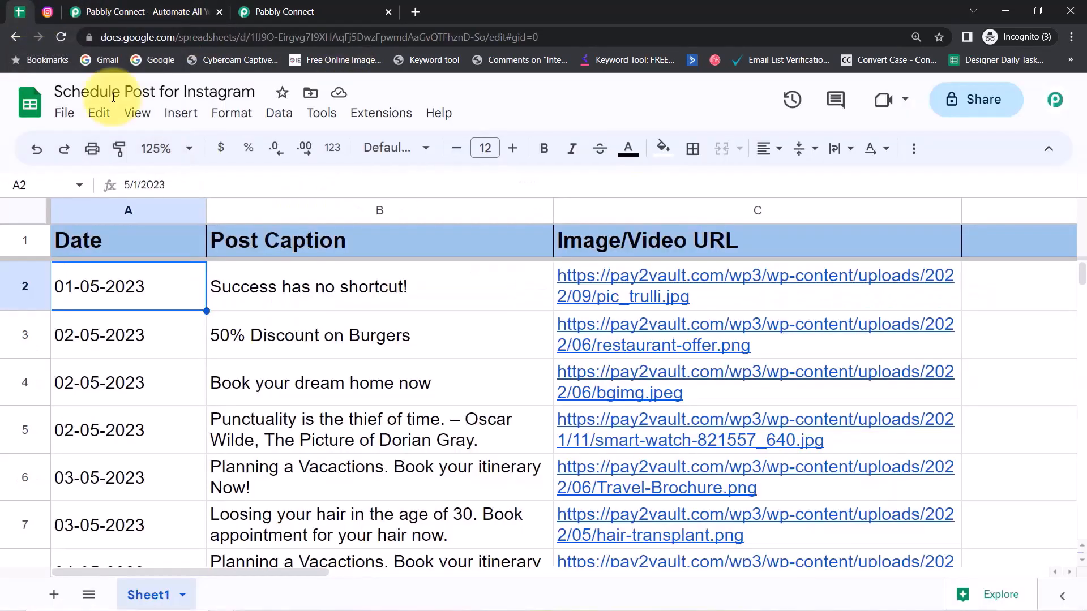
{"action": "left_click", "coordinate": [291, 209]}
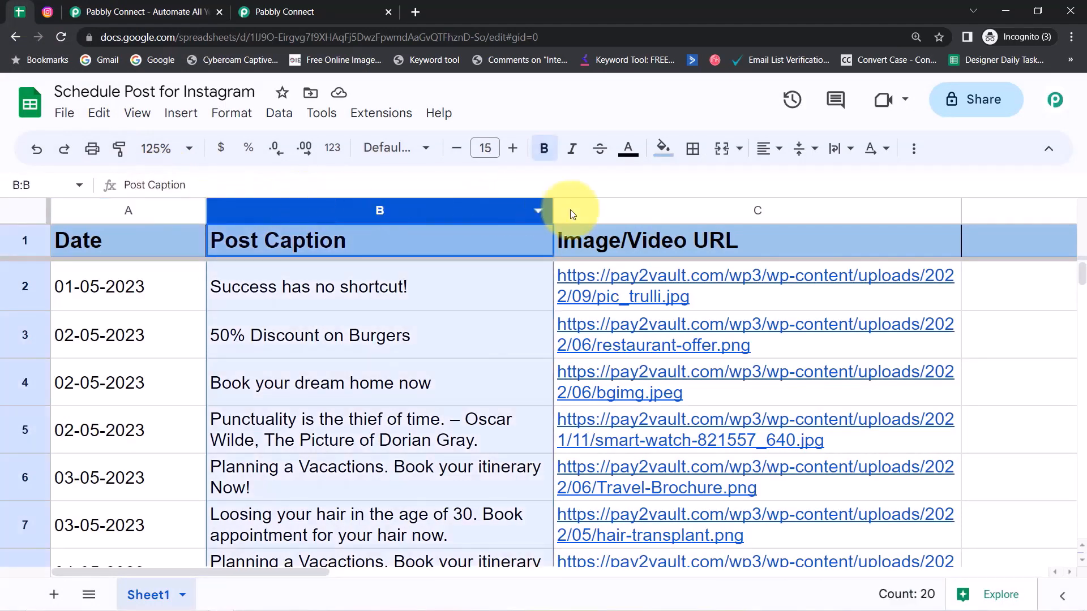
{"action": "left_click", "coordinate": [610, 212]}
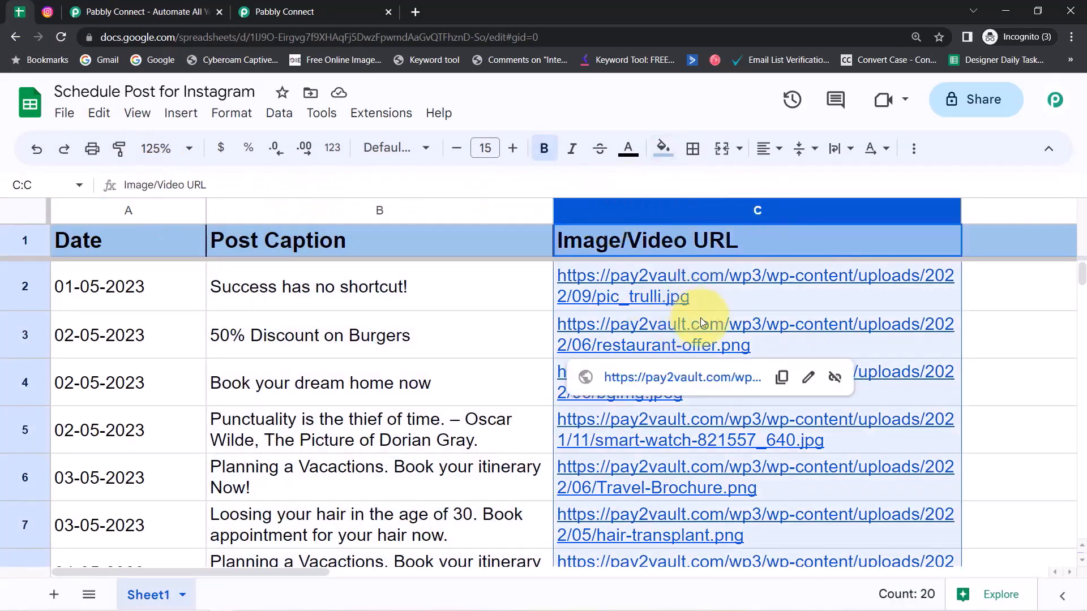
Step: Step through the scheduled dates in cells A2 to A6
{"action": "left_click", "coordinate": [96, 290]}
{"action": "left_click", "coordinate": [92, 338]}
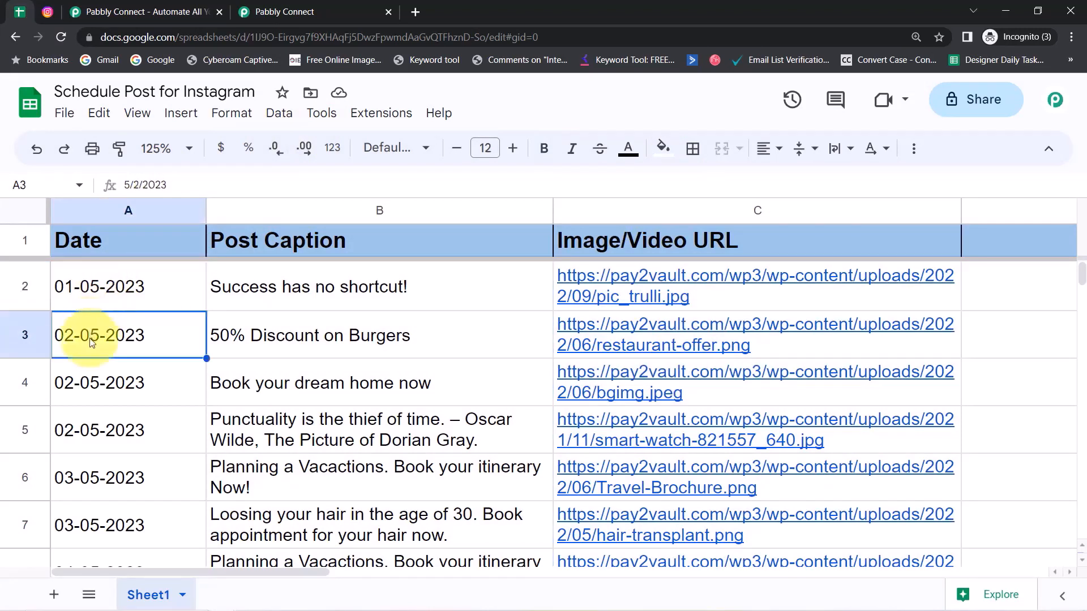
{"action": "left_click", "coordinate": [84, 385]}
{"action": "left_click", "coordinate": [82, 437]}
{"action": "left_click", "coordinate": [80, 470]}
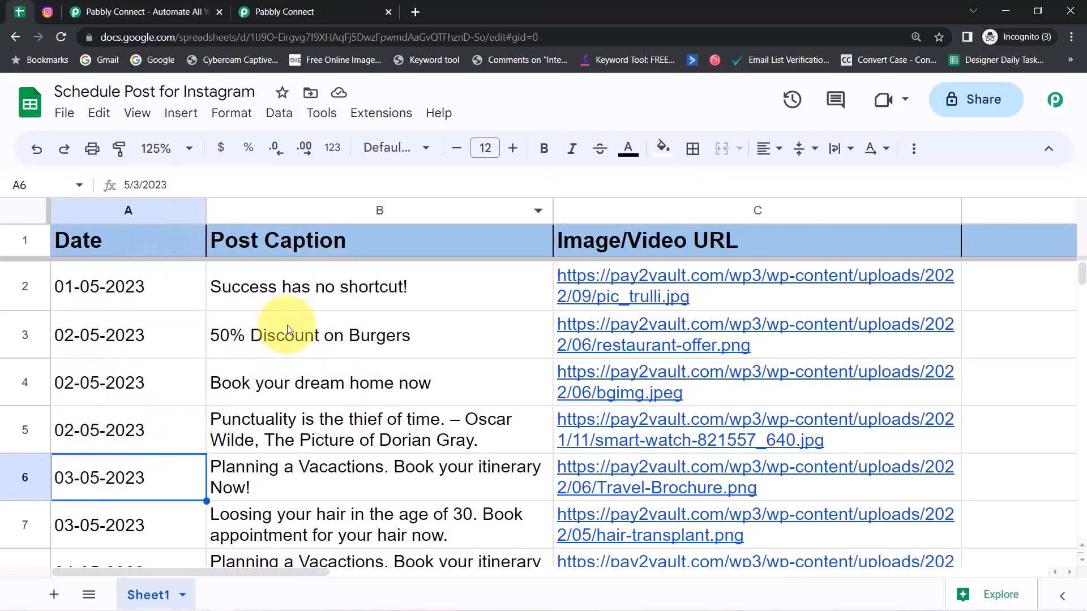
Step: Select columns A–C, the '50% Discount on Burgers' caption and date 01-05-2023
{"action": "left_click_drag", "start_coordinate": [157, 223], "coordinate": [746, 220]}
{"action": "left_click", "coordinate": [446, 341]}
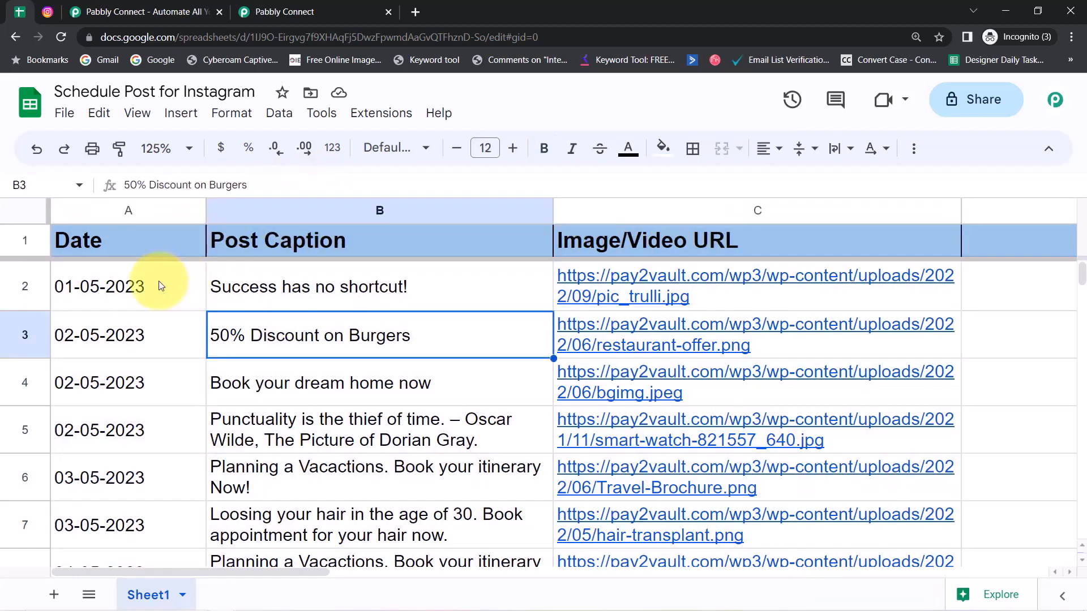
{"action": "left_click", "coordinate": [158, 281]}
{"action": "left_click", "coordinate": [48, 12]}
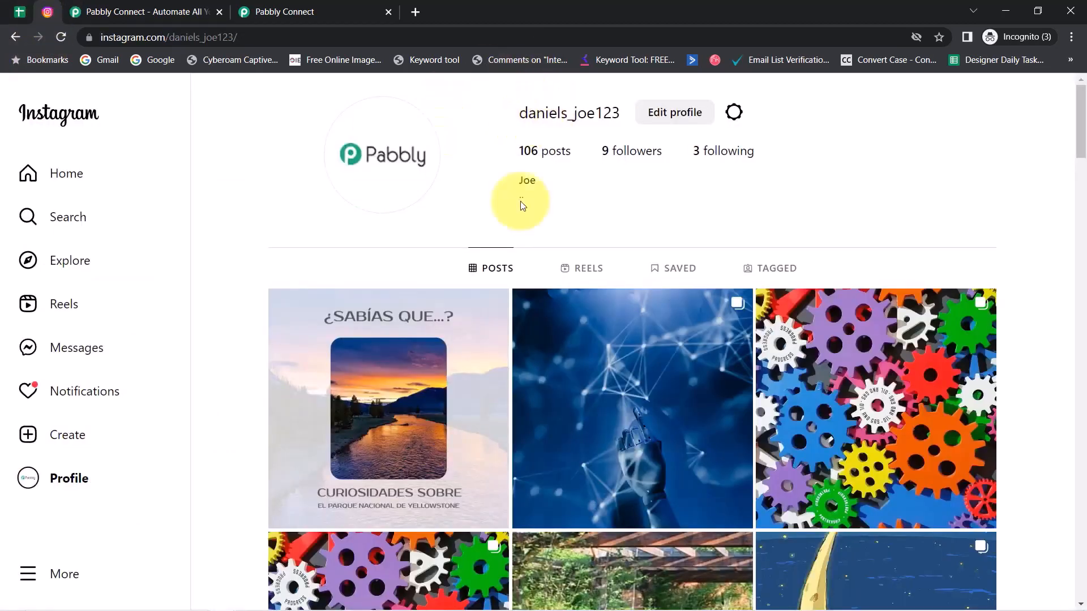
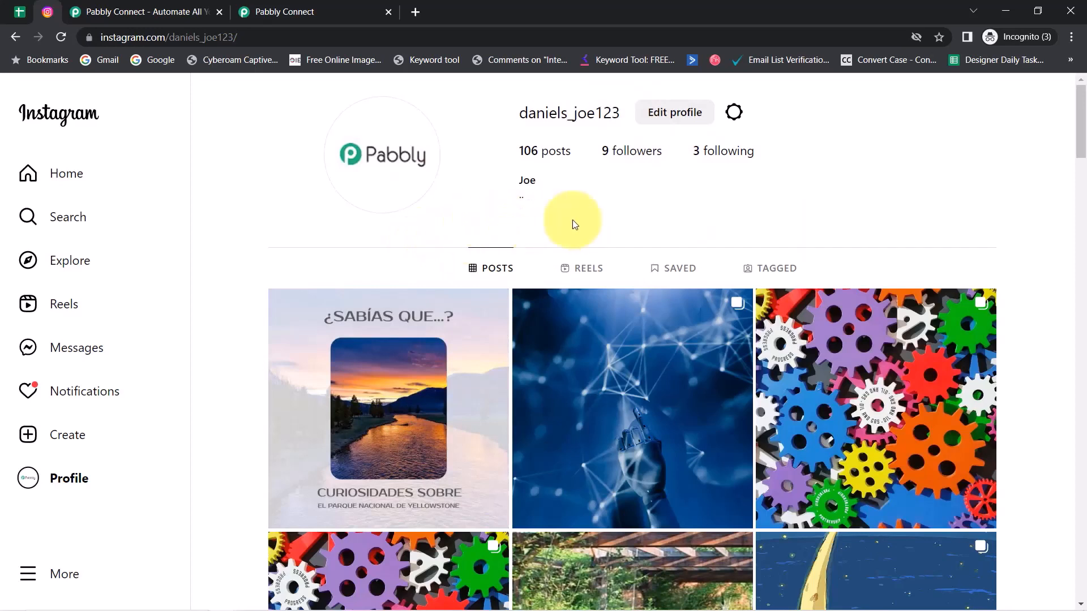
Step: Compare the Instagram username with the schedule sheet's columns A–C and first caption
{"action": "left_click_drag", "start_coordinate": [529, 110], "coordinate": [611, 112]}
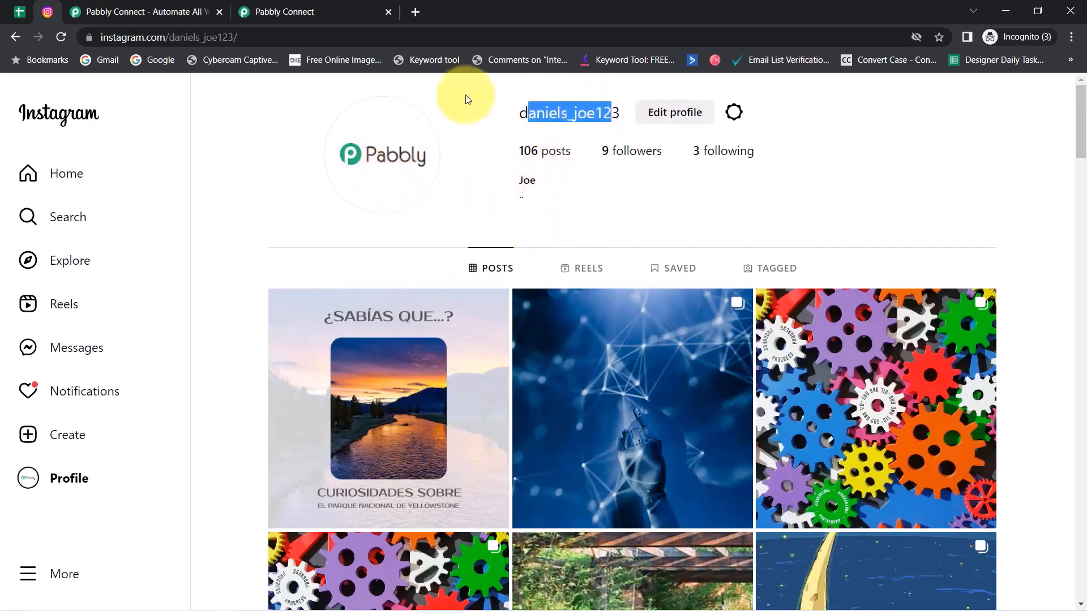
{"action": "left_click", "coordinate": [16, 10]}
{"action": "left_click", "coordinate": [236, 283]}
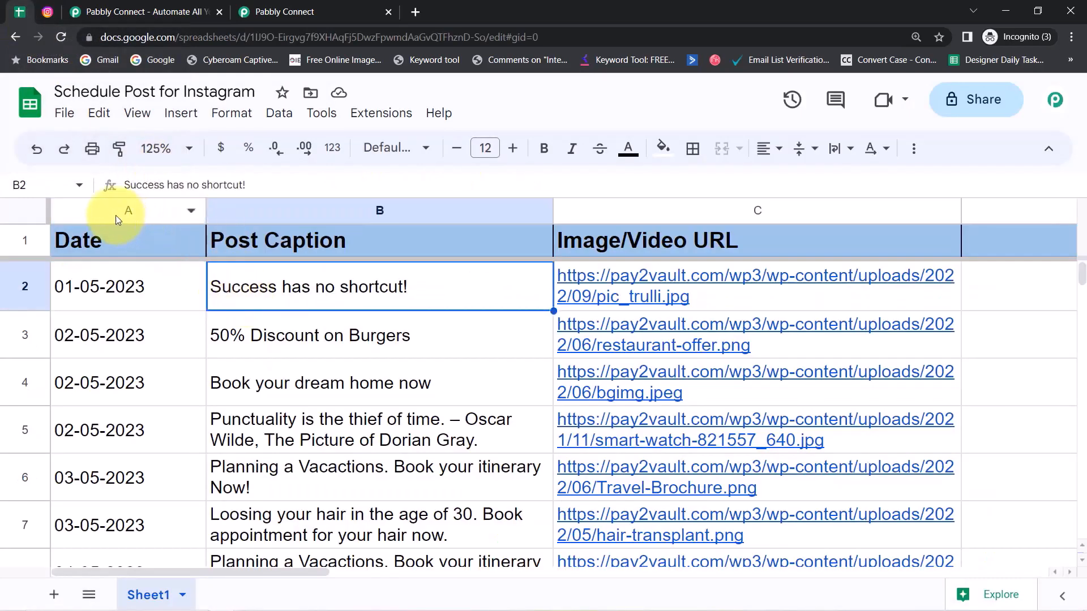
{"action": "left_click_drag", "start_coordinate": [116, 219], "coordinate": [747, 213]}
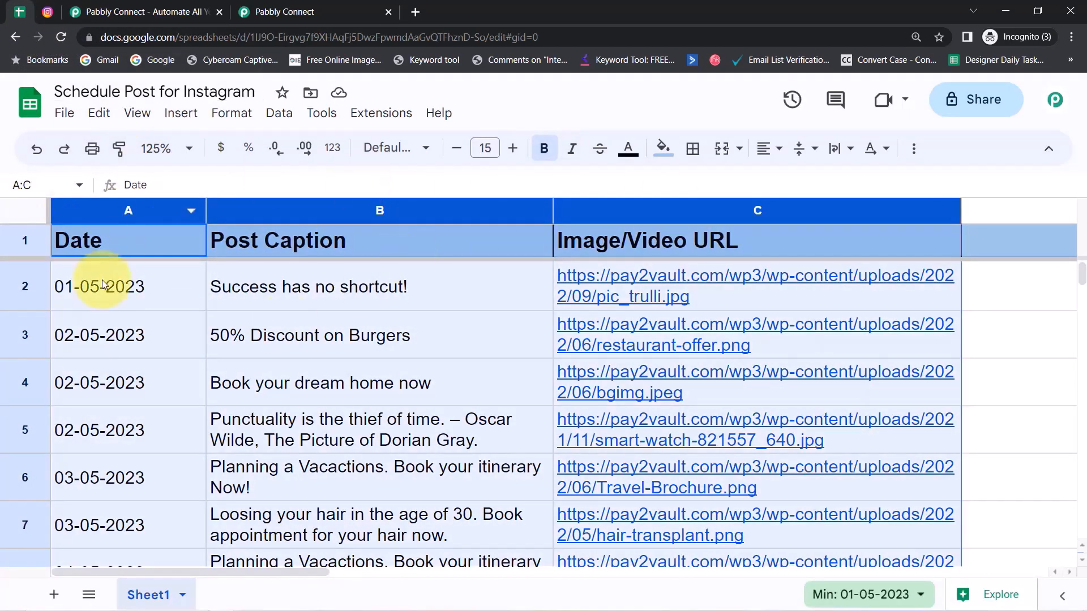
{"action": "left_click", "coordinate": [244, 300]}
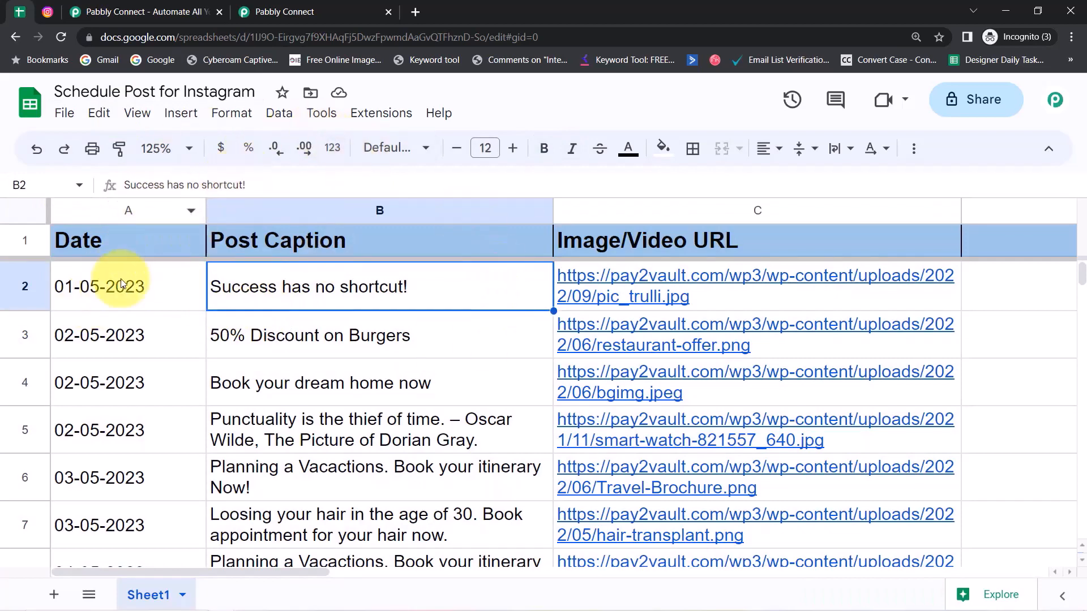
Step: Re-check the Instagram profile against the schedule sheet, then bring up the Pabbly Connect landing page
{"action": "left_click", "coordinate": [55, 13]}
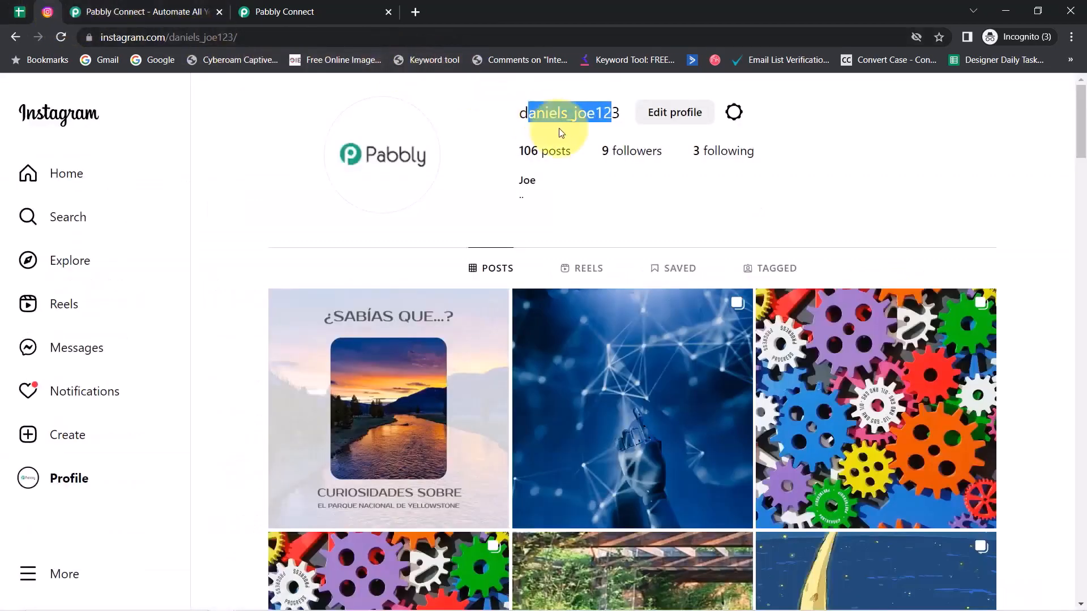
{"action": "left_click_drag", "start_coordinate": [519, 113], "coordinate": [594, 126]}
{"action": "left_click", "coordinate": [521, 181]}
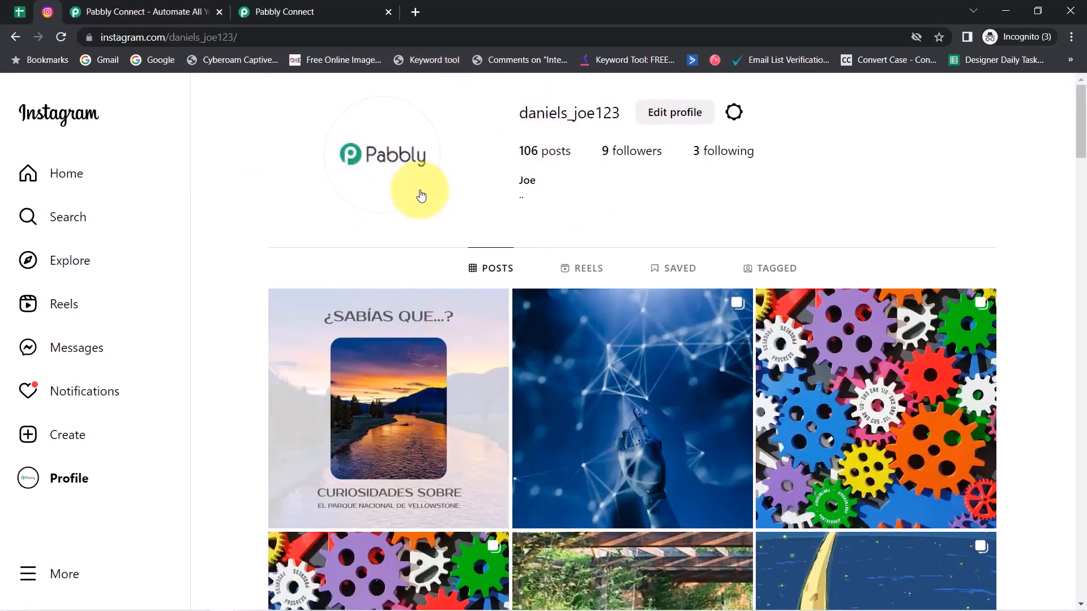
{"action": "left_click", "coordinate": [19, 11]}
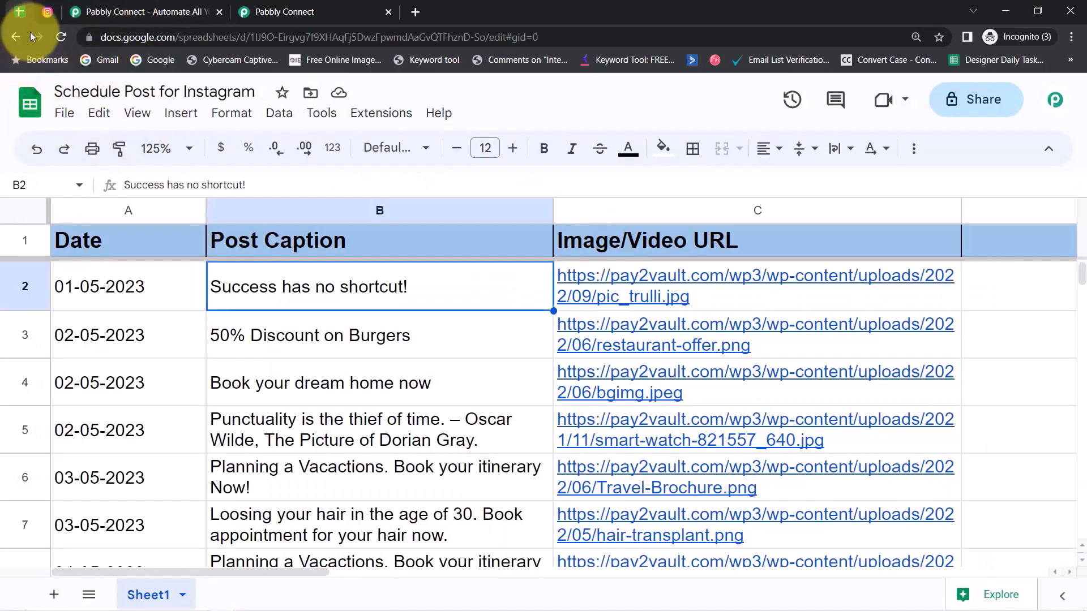
{"action": "left_click", "coordinate": [46, 12]}
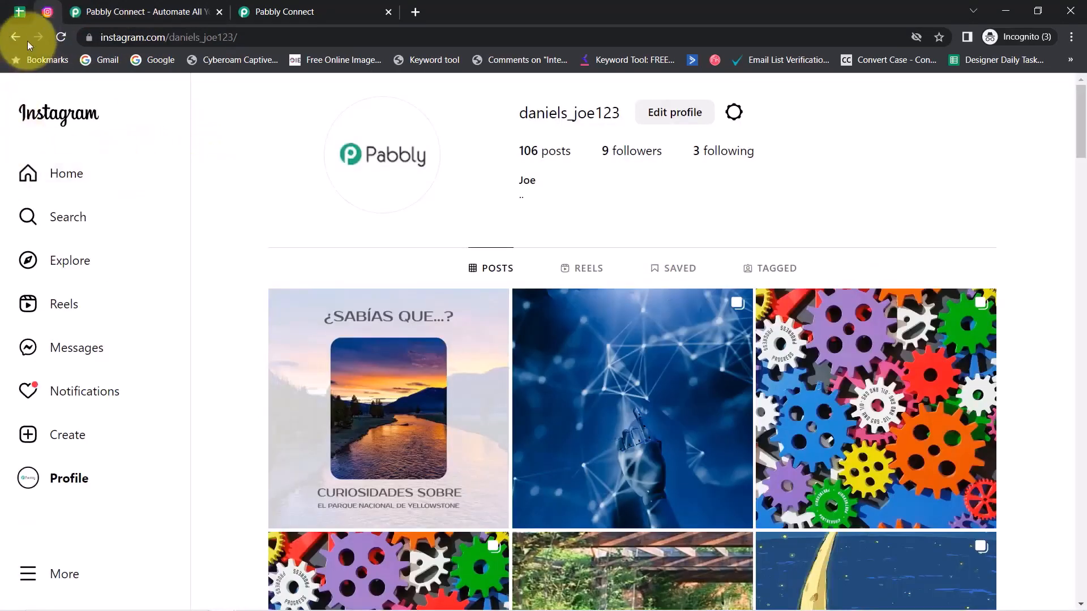
{"action": "left_click", "coordinate": [113, 12]}
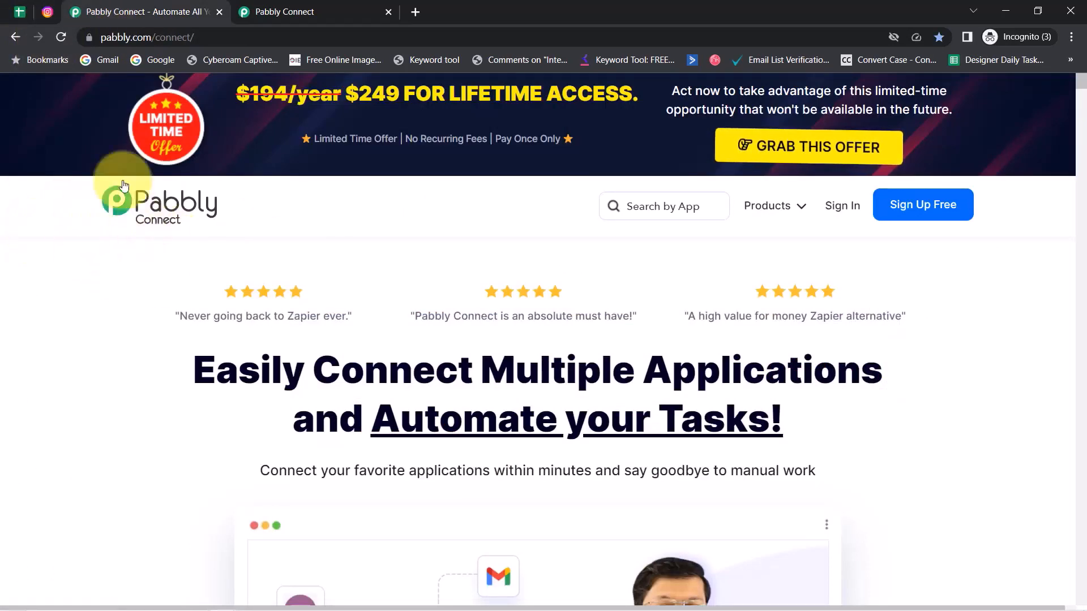
Step: Look over the Pabbly Connect landing page and its Dashboard
{"action": "left_click", "coordinate": [266, 11]}
{"action": "left_click_drag", "start_coordinate": [132, 176], "coordinate": [511, 209]}
{"action": "left_click", "coordinate": [147, 13]}
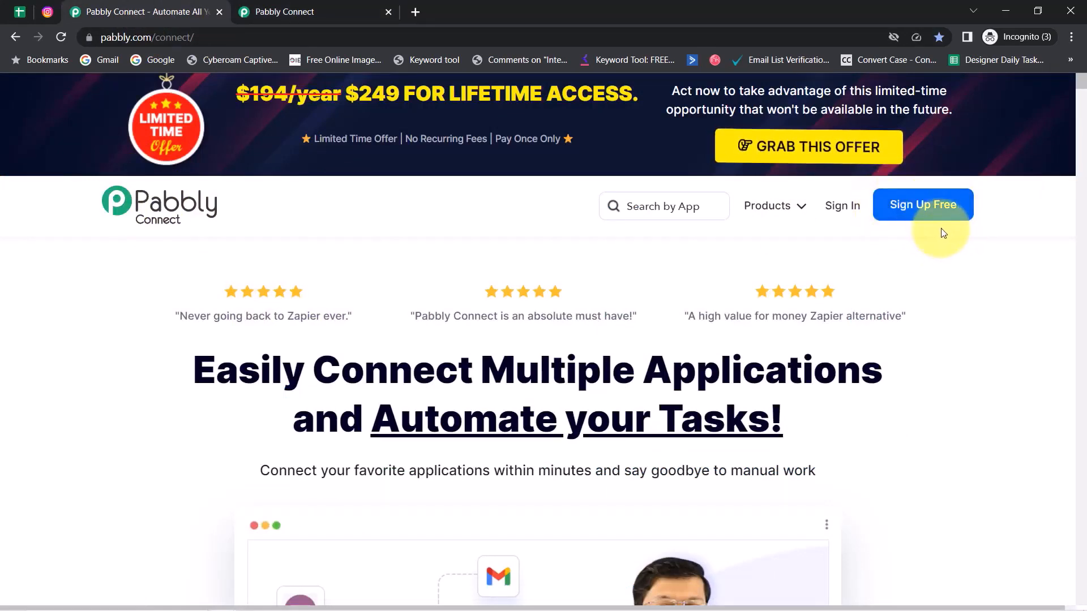
{"action": "left_click", "coordinate": [303, 11]}
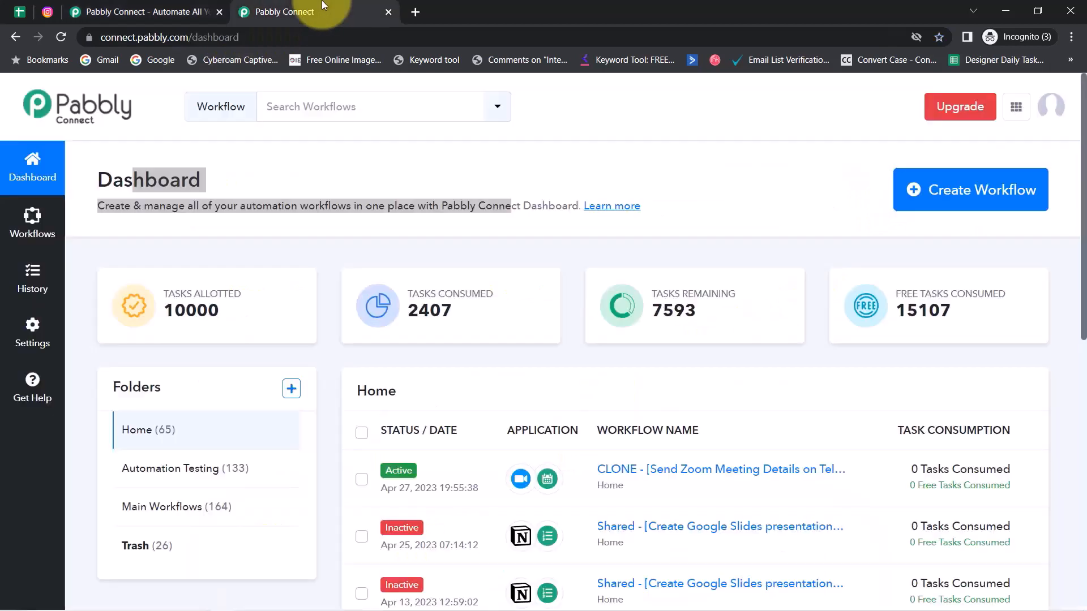
{"action": "left_click", "coordinate": [145, 151]}
{"action": "double_click", "coordinate": [111, 179]}
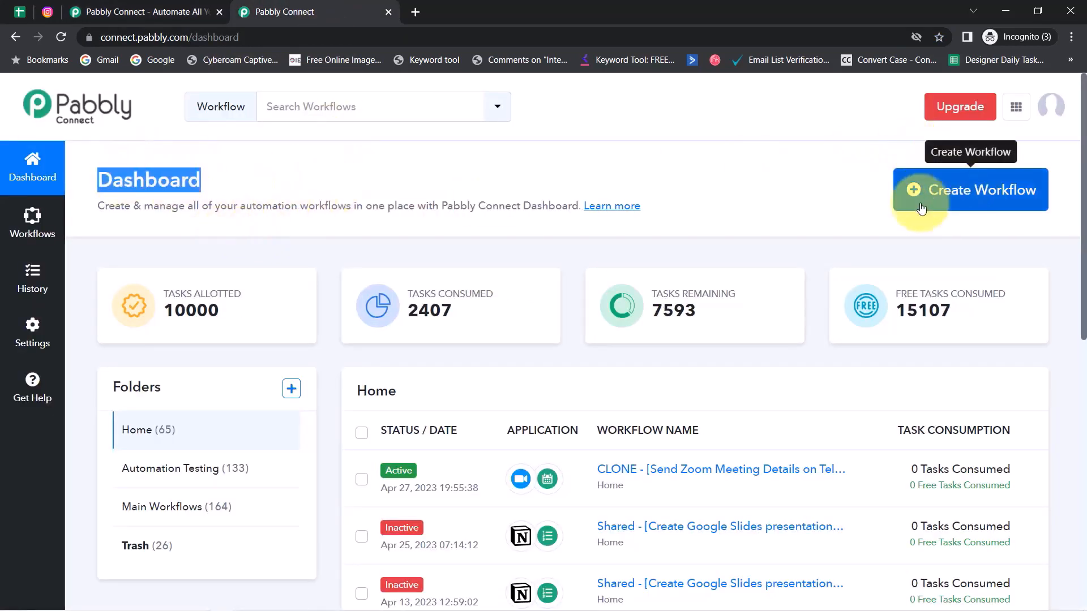
Step: Create a workflow named 'Schedule Post in Instagram from Google Sheets', fixing the 'Insragram' typo
{"action": "left_click", "coordinate": [951, 203]}
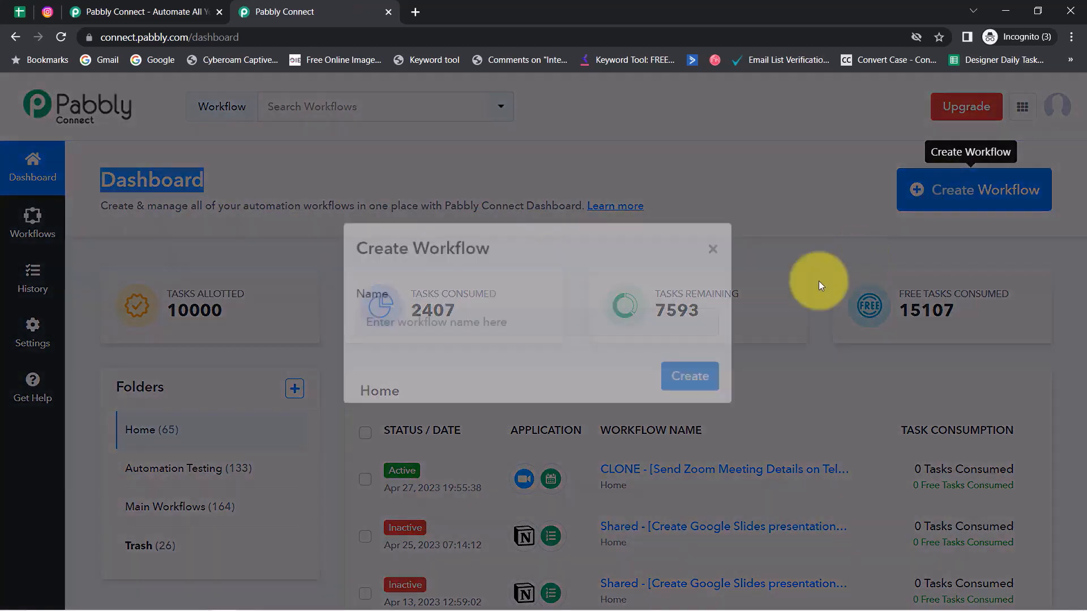
{"action": "left_click", "coordinate": [379, 362]}
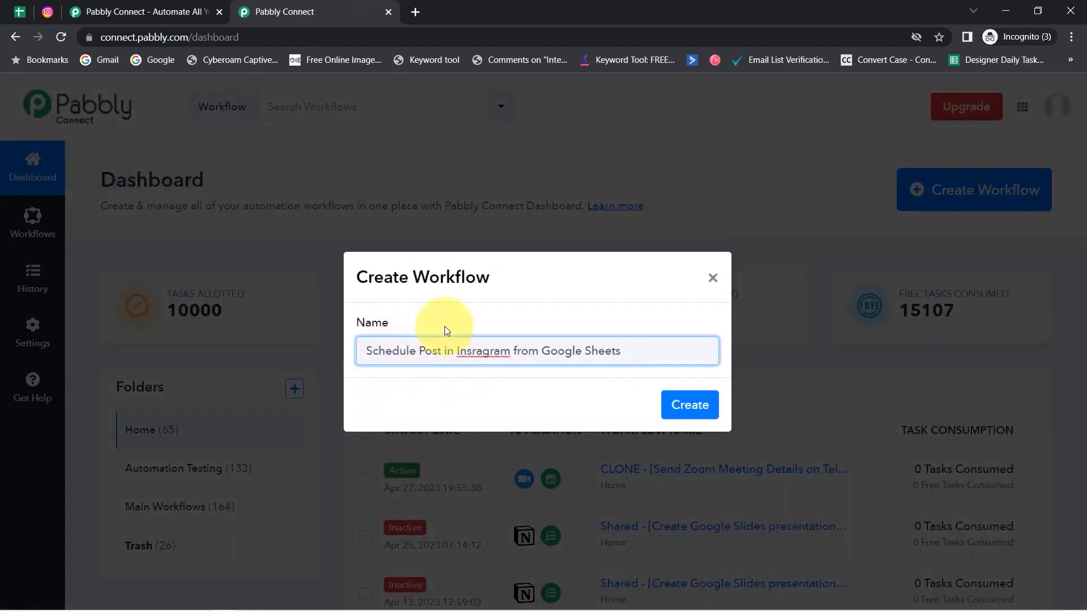
{"action": "right_click", "coordinate": [482, 351]}
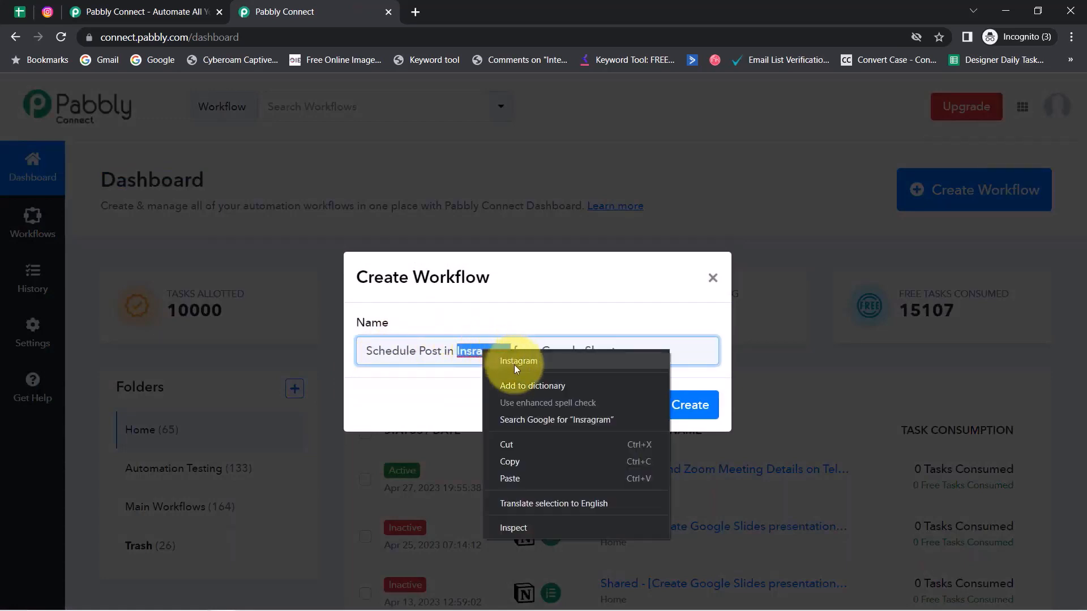
{"action": "left_click", "coordinate": [515, 363]}
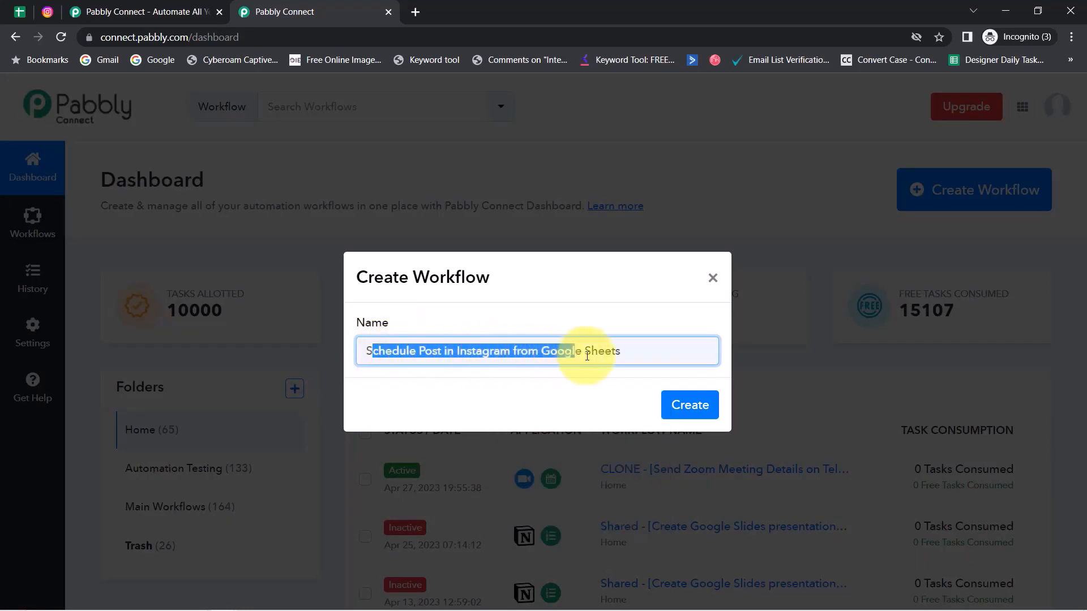
{"action": "left_click", "coordinate": [686, 403]}
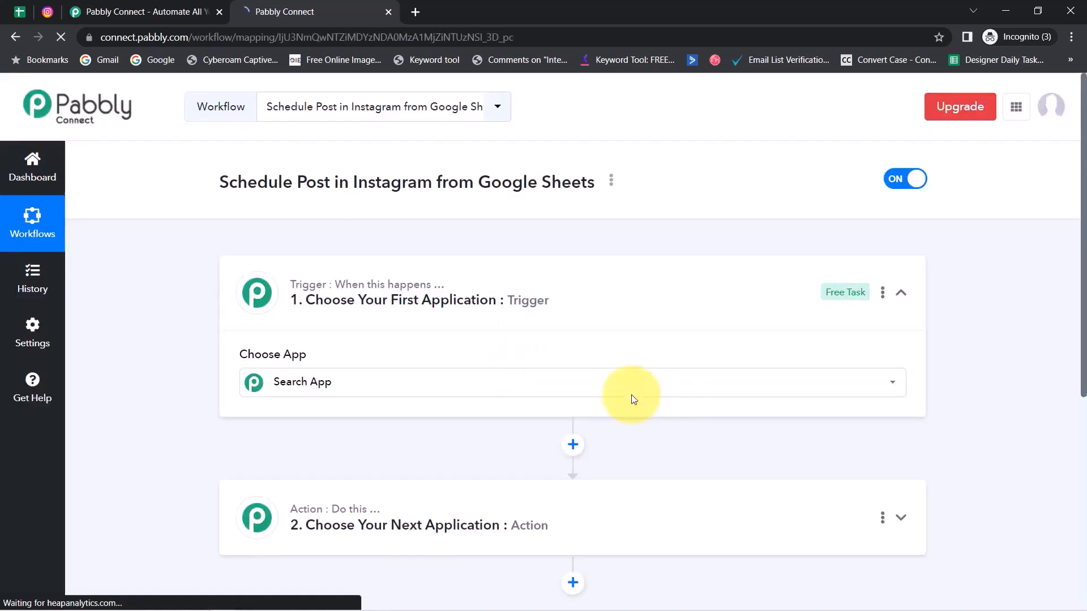
Step: Choose Schedule by Pabbly as the new workflow's trigger app
{"action": "left_click", "coordinate": [632, 399]}
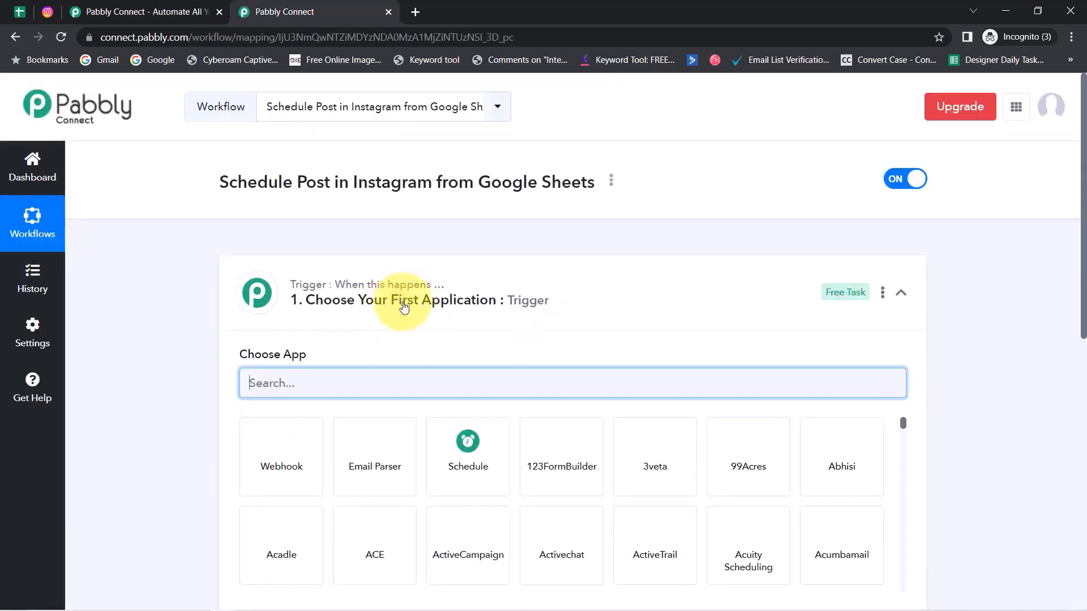
{"action": "left_click", "coordinate": [402, 304]}
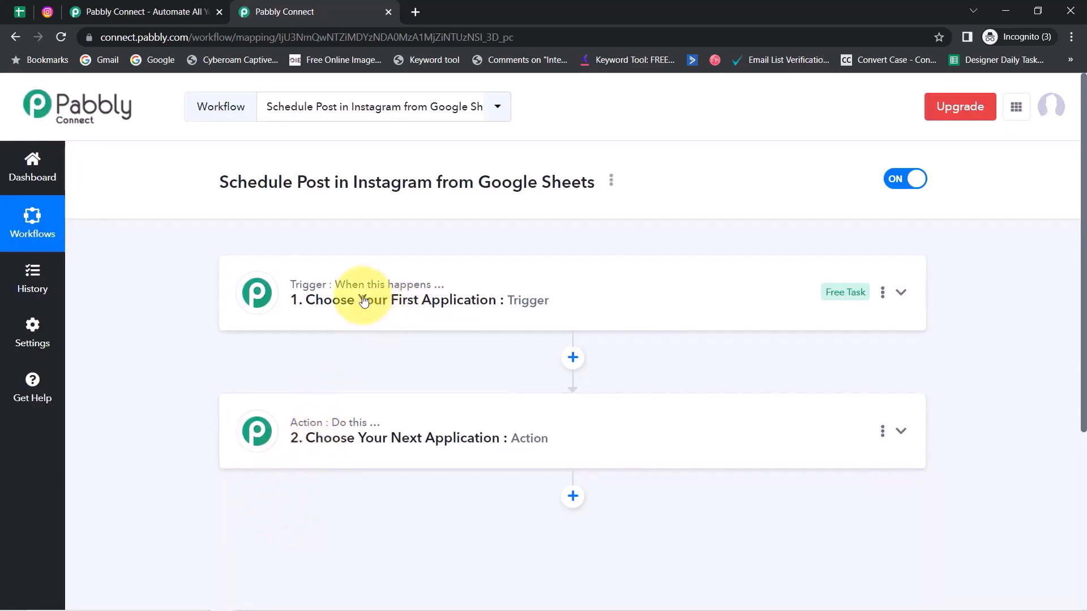
{"action": "left_click", "coordinate": [411, 435]}
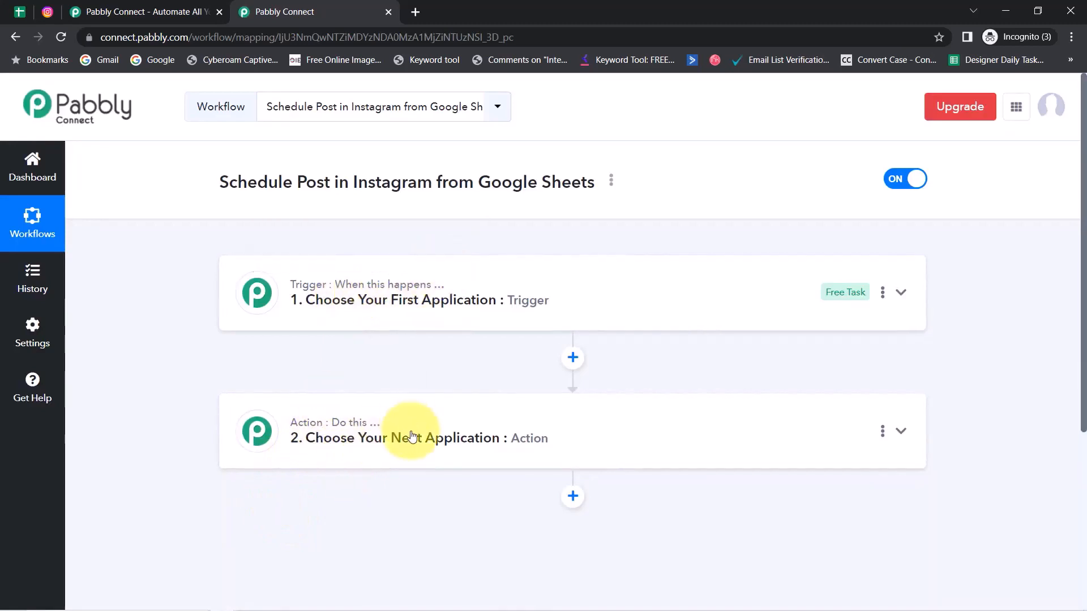
{"action": "mouse_move", "coordinate": [356, 429]}
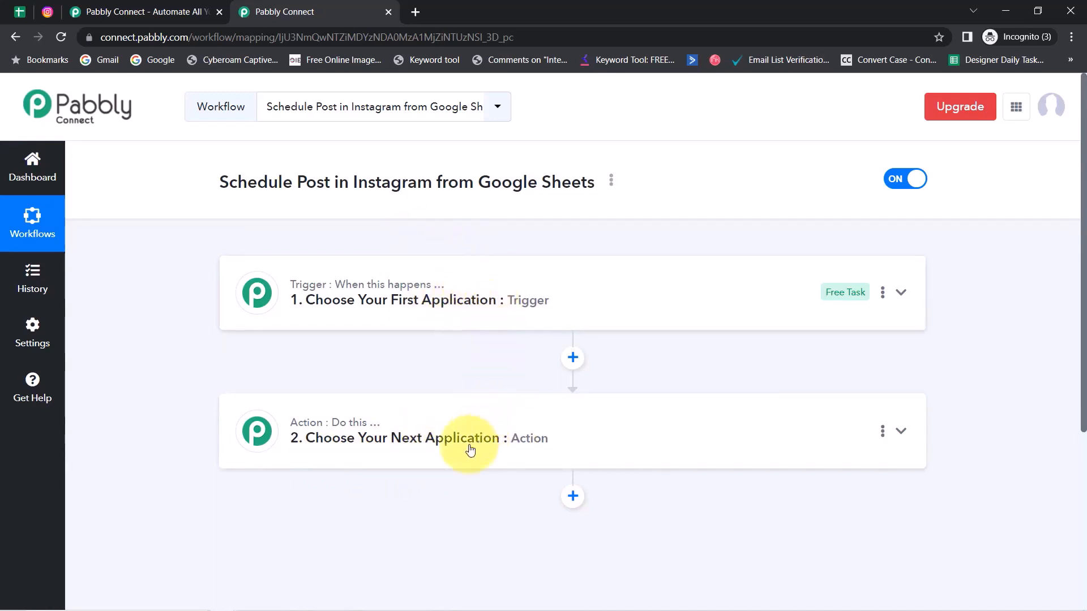
{"action": "left_click", "coordinate": [461, 306]}
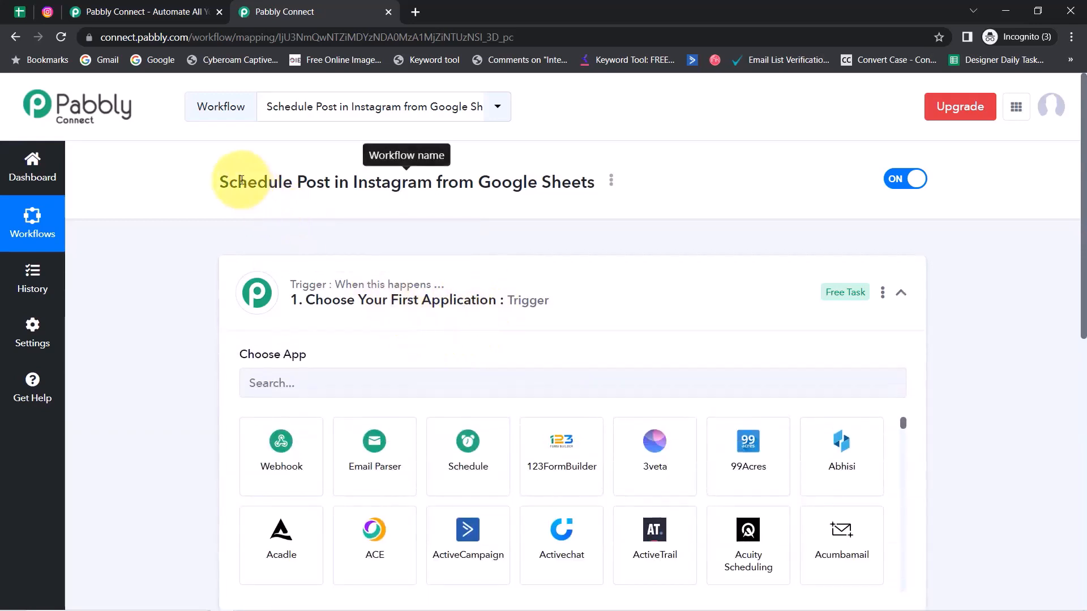
{"action": "left_click_drag", "start_coordinate": [241, 180], "coordinate": [539, 186]}
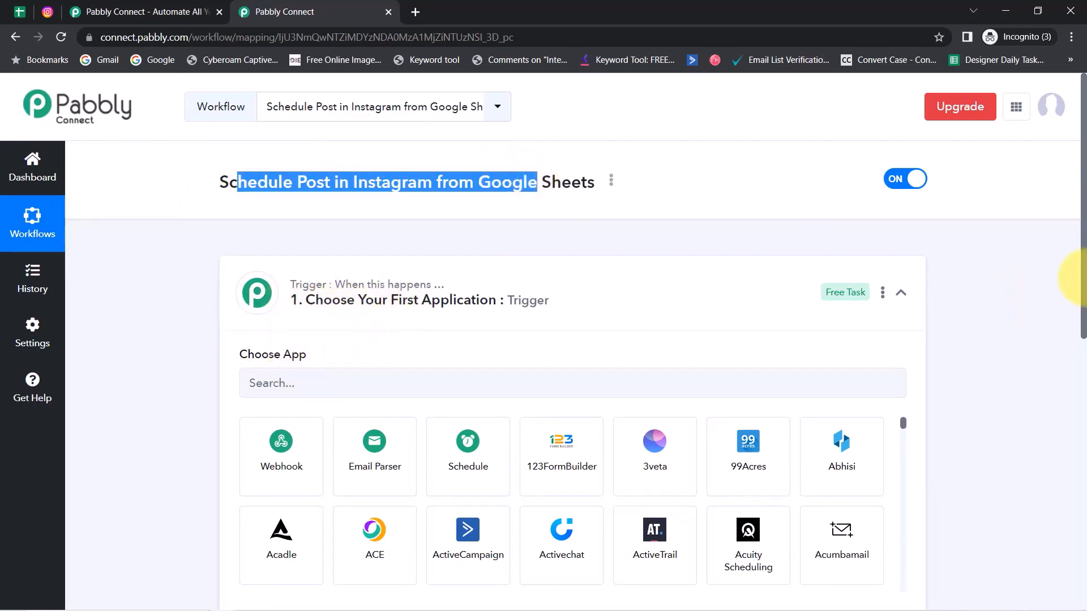
{"action": "left_click_drag", "start_coordinate": [1084, 272], "coordinate": [1045, 450]}
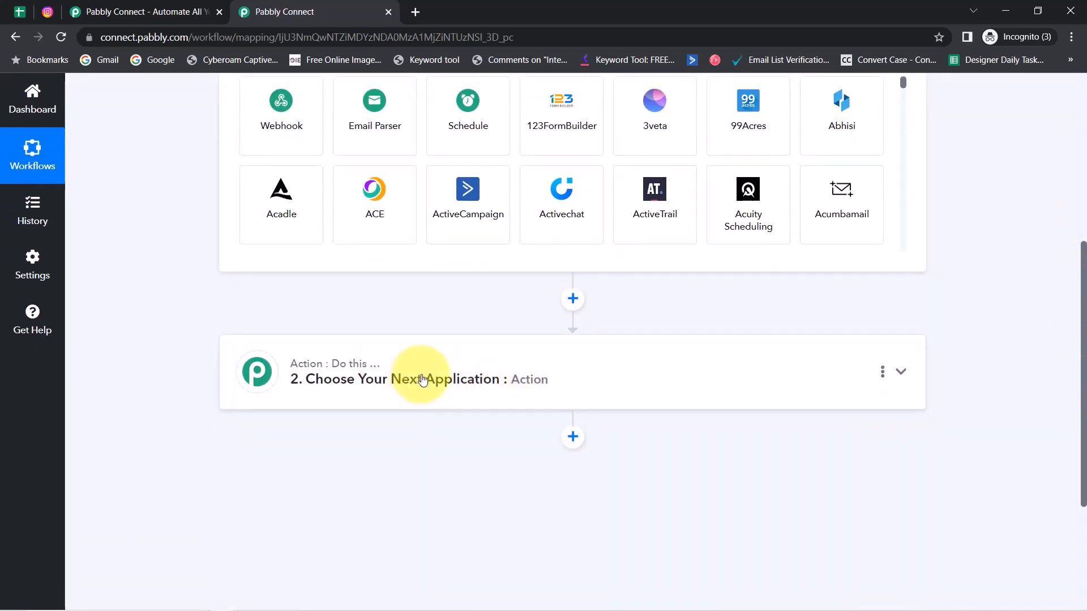
{"action": "left_click_drag", "start_coordinate": [1084, 384], "coordinate": [1074, 213]}
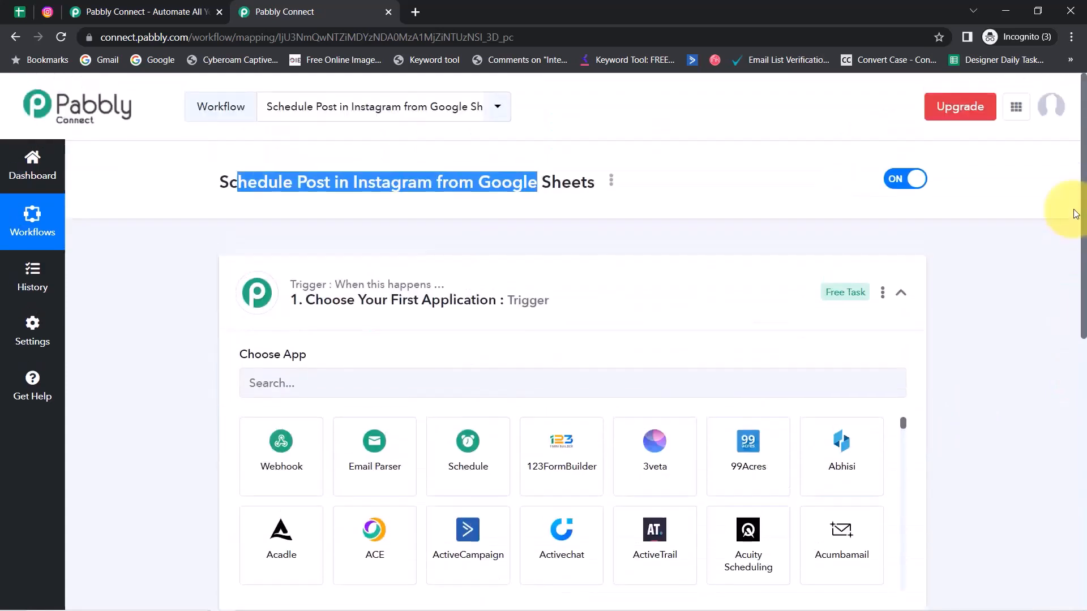
{"action": "left_click", "coordinate": [457, 471]}
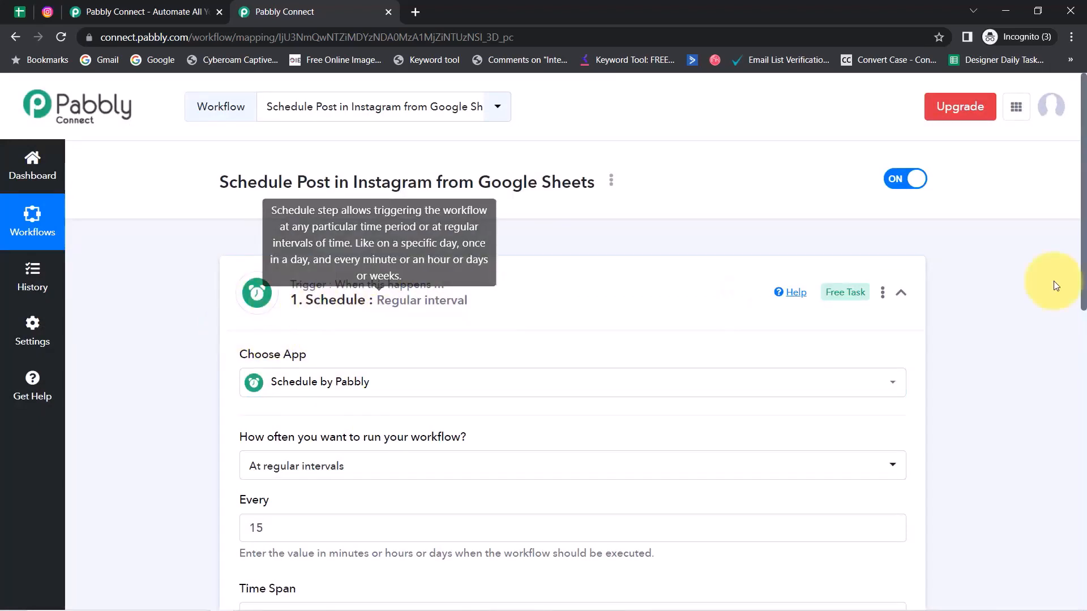
Step: Review the scheduled post dates in column A of the spreadsheet
{"action": "left_click_drag", "start_coordinate": [1083, 243], "coordinate": [1077, 313]}
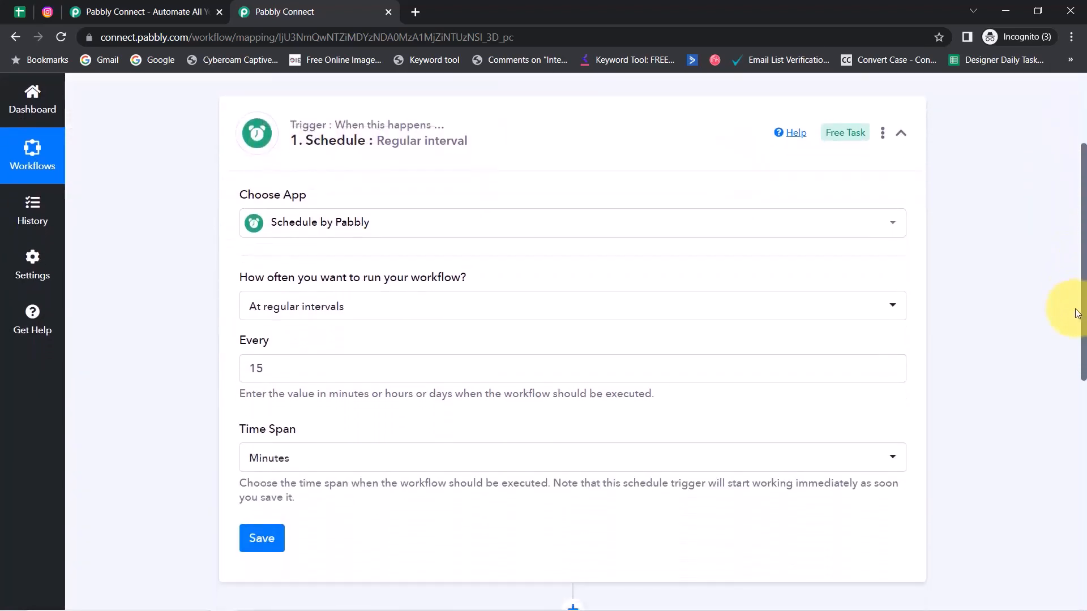
{"action": "left_click_drag", "start_coordinate": [247, 277], "coordinate": [441, 279]}
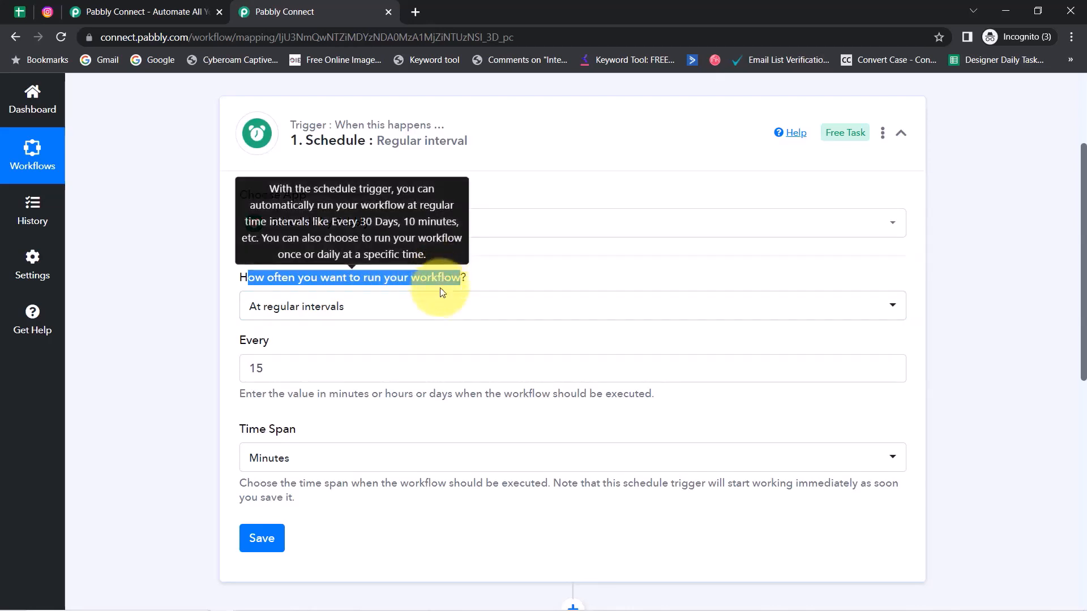
{"action": "left_click", "coordinate": [19, 11]}
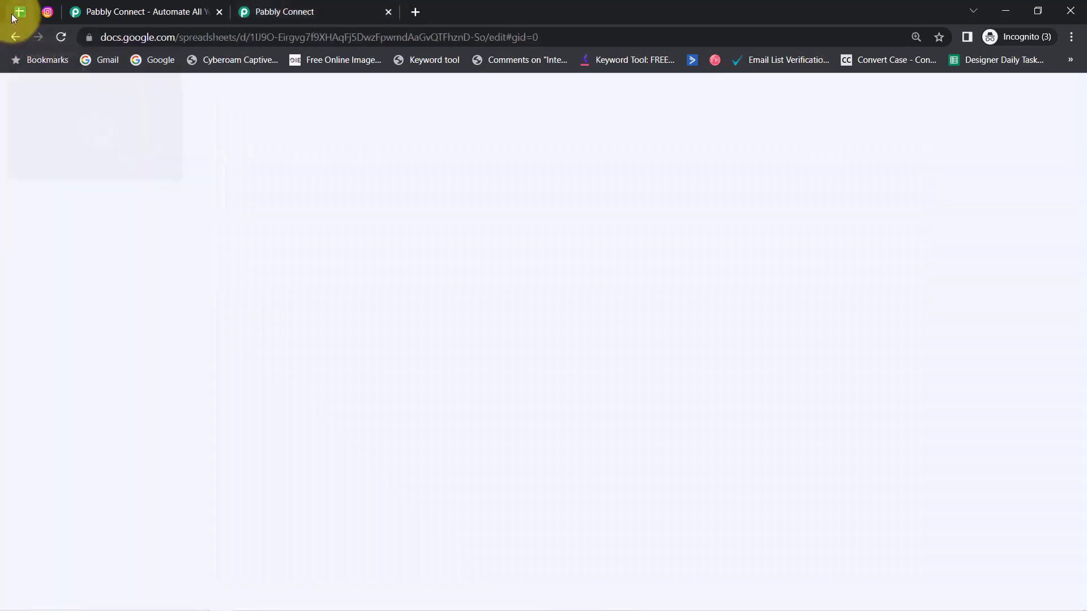
{"action": "left_click", "coordinate": [88, 295]}
{"action": "left_click", "coordinate": [93, 335]}
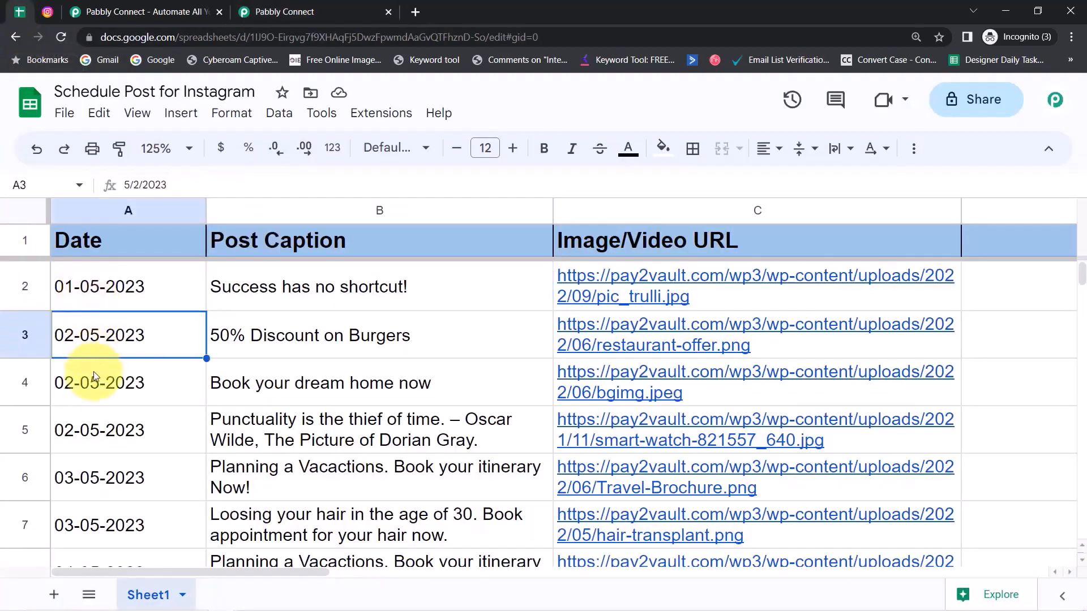
{"action": "left_click", "coordinate": [94, 371]}
{"action": "left_click", "coordinate": [285, 11]}
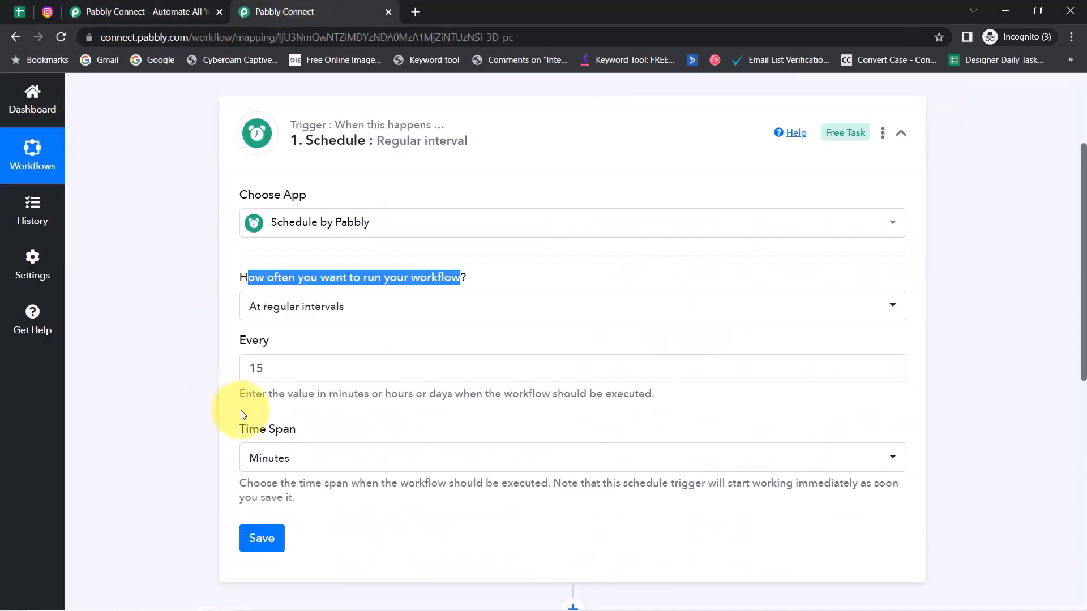
Step: Set the Schedule trigger to run every day at 10:00 AM and save it
{"action": "left_click", "coordinate": [253, 310]}
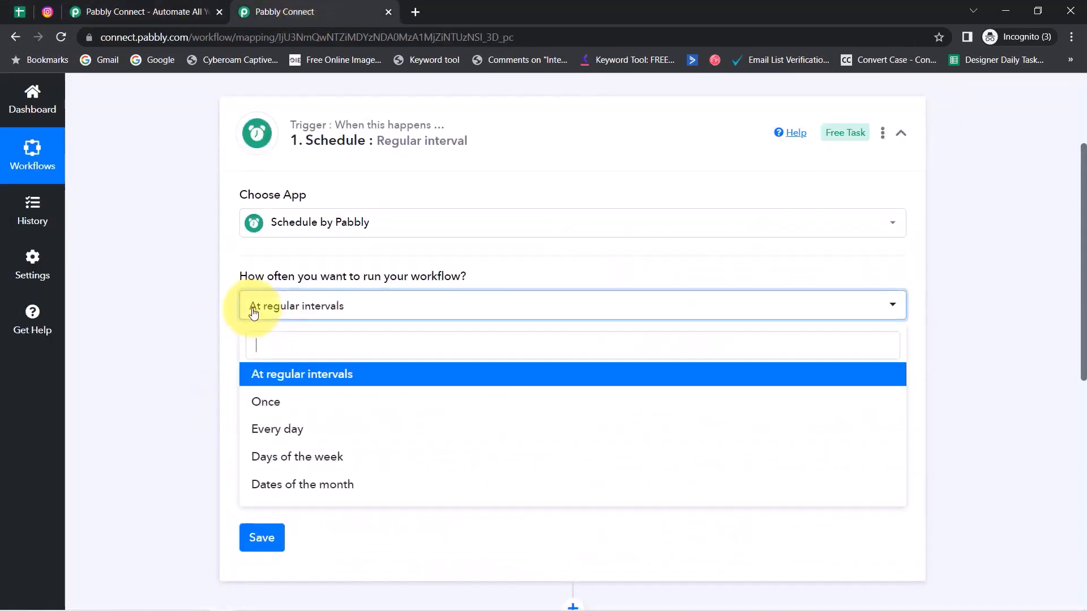
{"action": "left_click", "coordinate": [260, 429]}
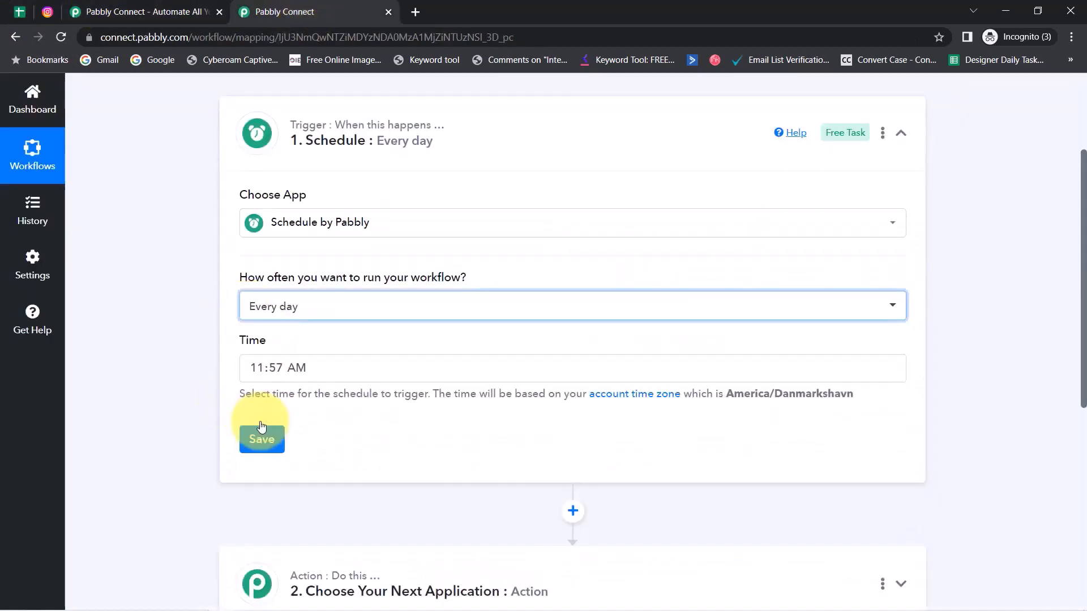
{"action": "left_click", "coordinate": [277, 369]}
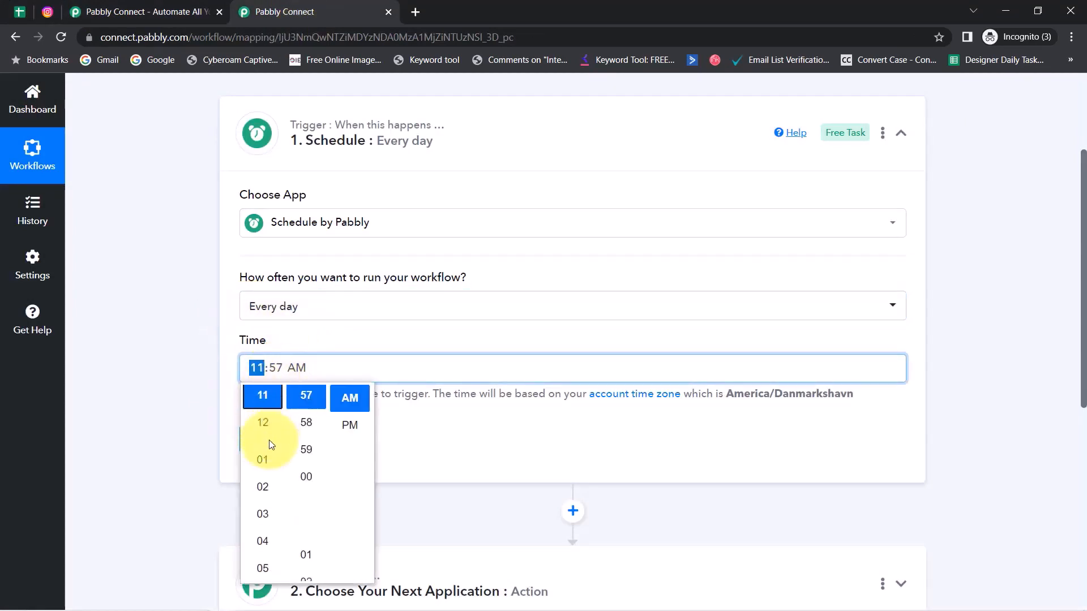
{"action": "scroll", "coordinate": [263, 446], "scroll_direction": "up", "scroll_amount": 3}
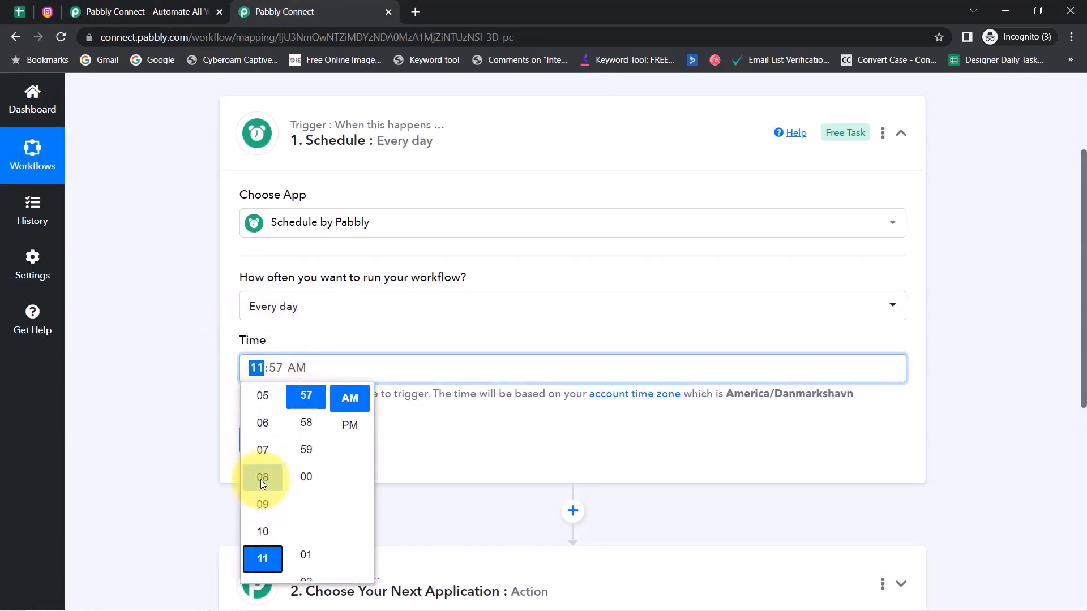
{"action": "scroll", "coordinate": [261, 434], "scroll_direction": "up", "scroll_amount": 2}
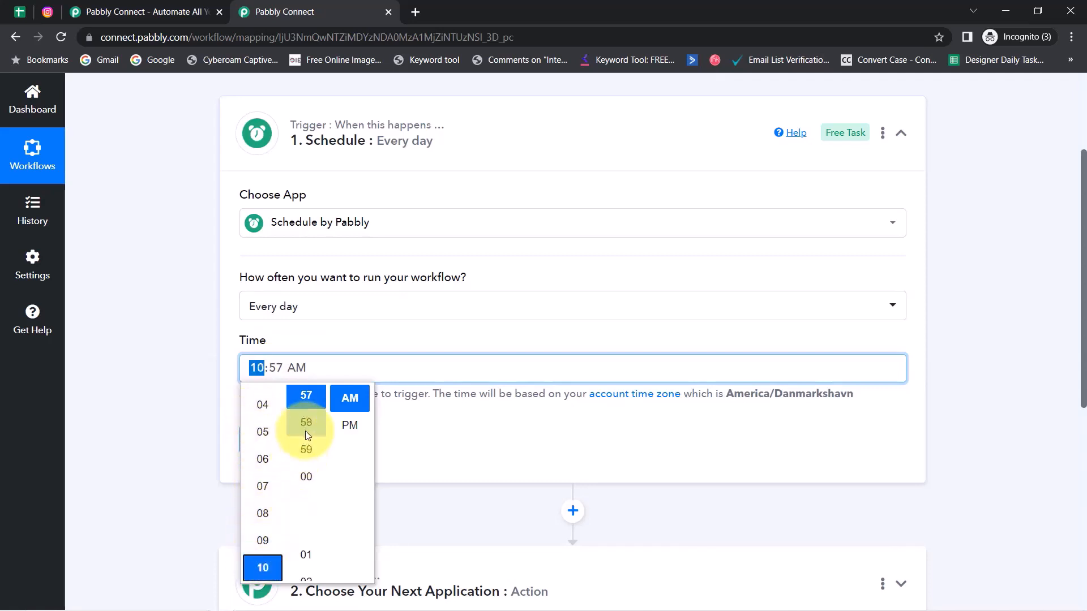
{"action": "left_click", "coordinate": [305, 476]}
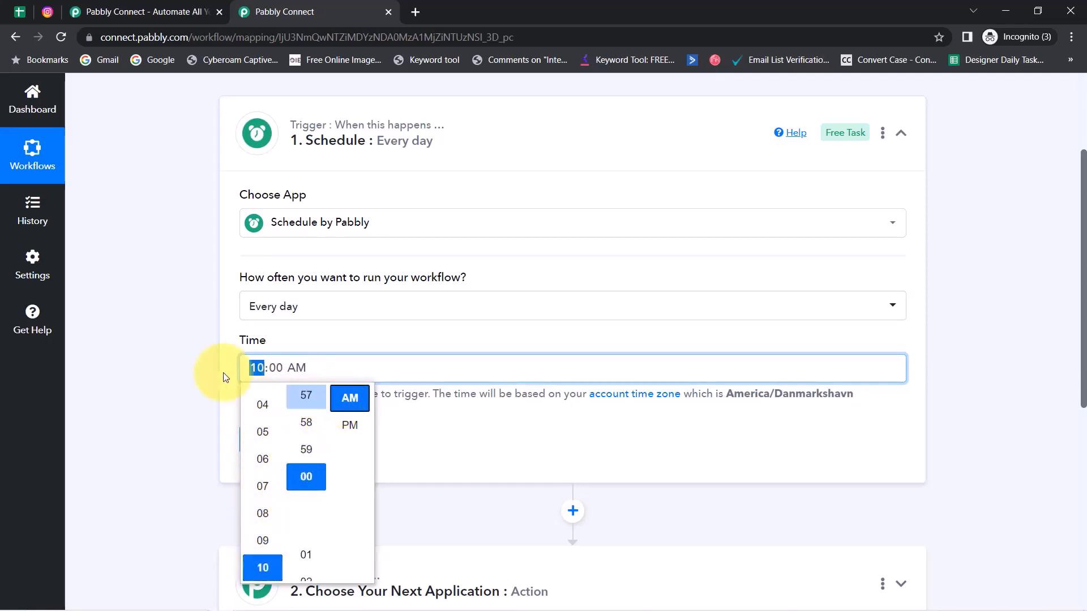
{"action": "left_click", "coordinate": [151, 362]}
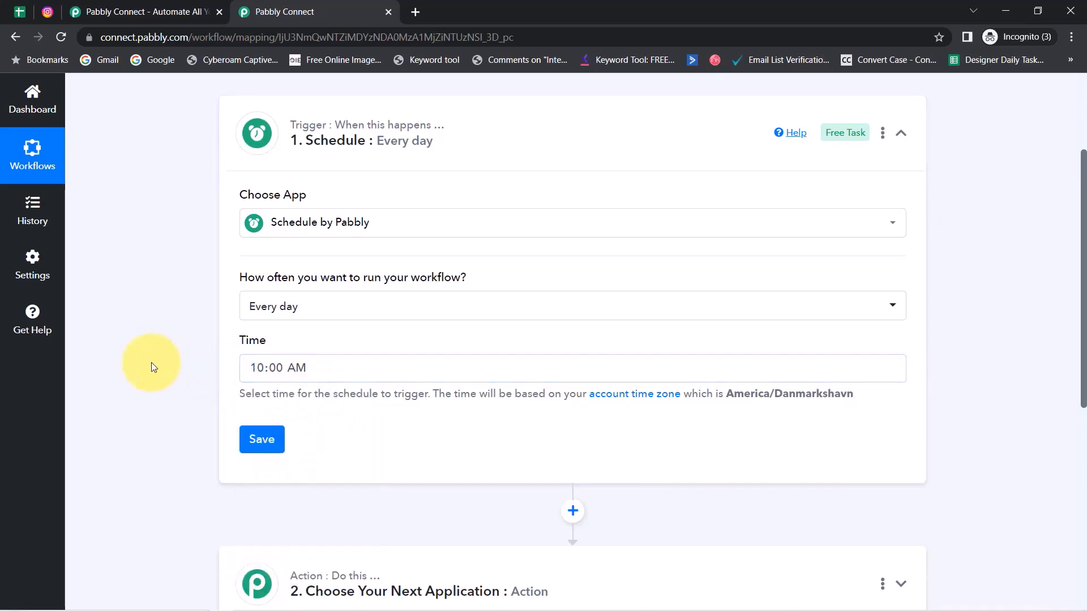
{"action": "left_click", "coordinate": [260, 443]}
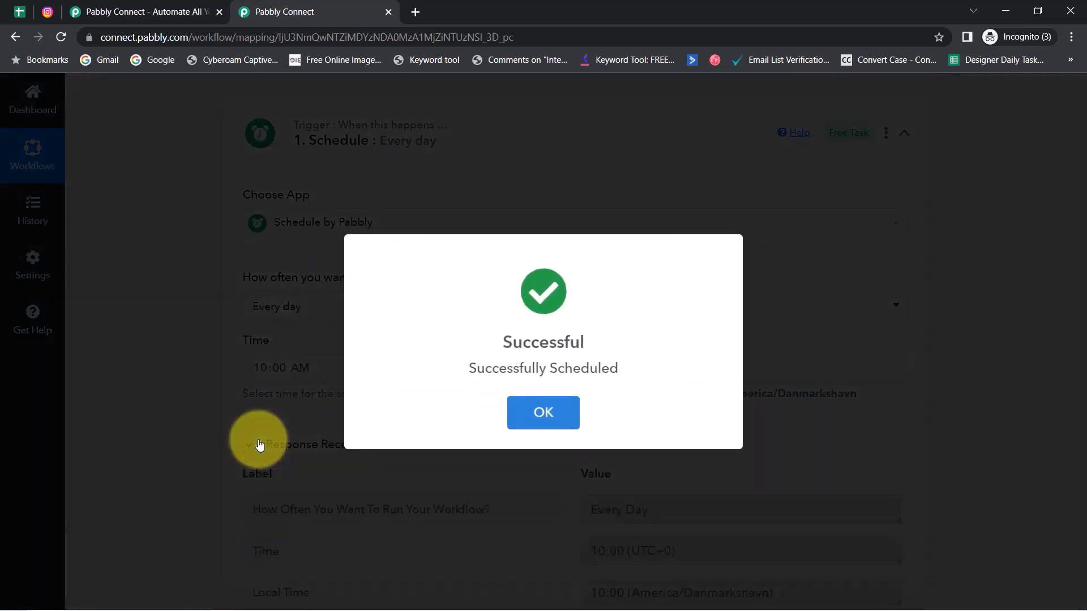
{"action": "left_click", "coordinate": [259, 446]}
Step: Review the test response showing Every Day at 10:00 and its timezone
{"action": "left_click_drag", "start_coordinate": [1083, 319], "coordinate": [1084, 400]}
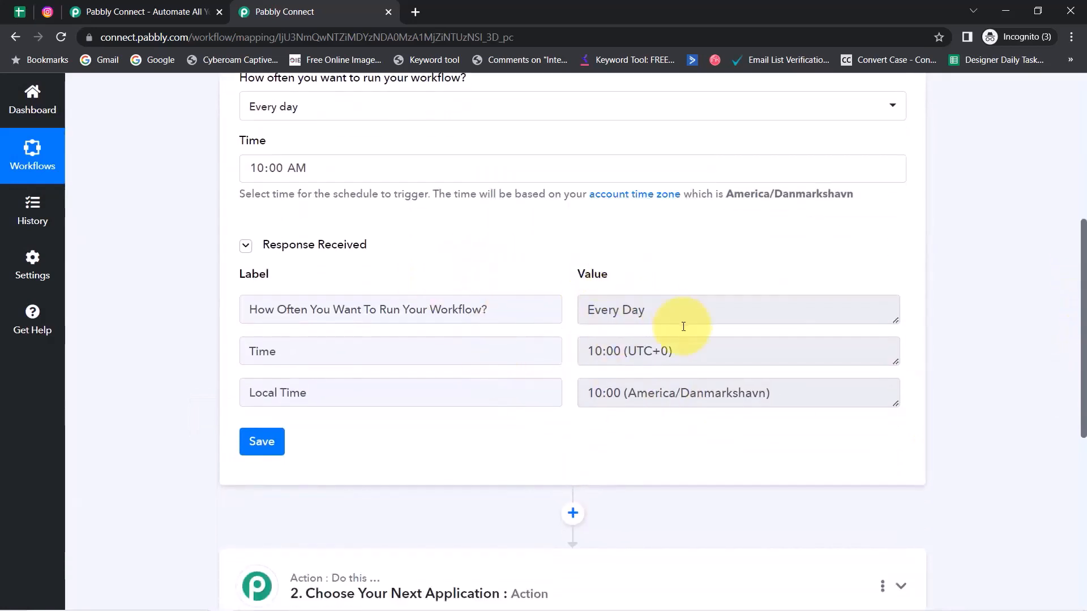
{"action": "left_click_drag", "start_coordinate": [679, 393], "coordinate": [612, 394]}
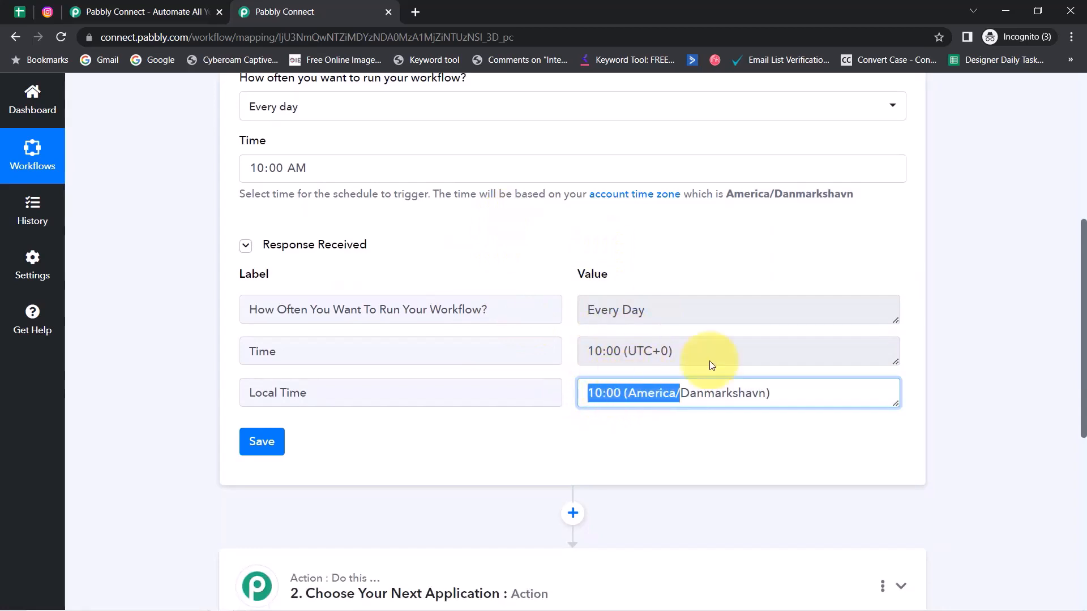
{"action": "scroll", "coordinate": [1067, 332], "scroll_direction": "down", "scroll_amount": 3}
{"action": "left_click_drag", "start_coordinate": [1080, 380], "coordinate": [1080, 427]}
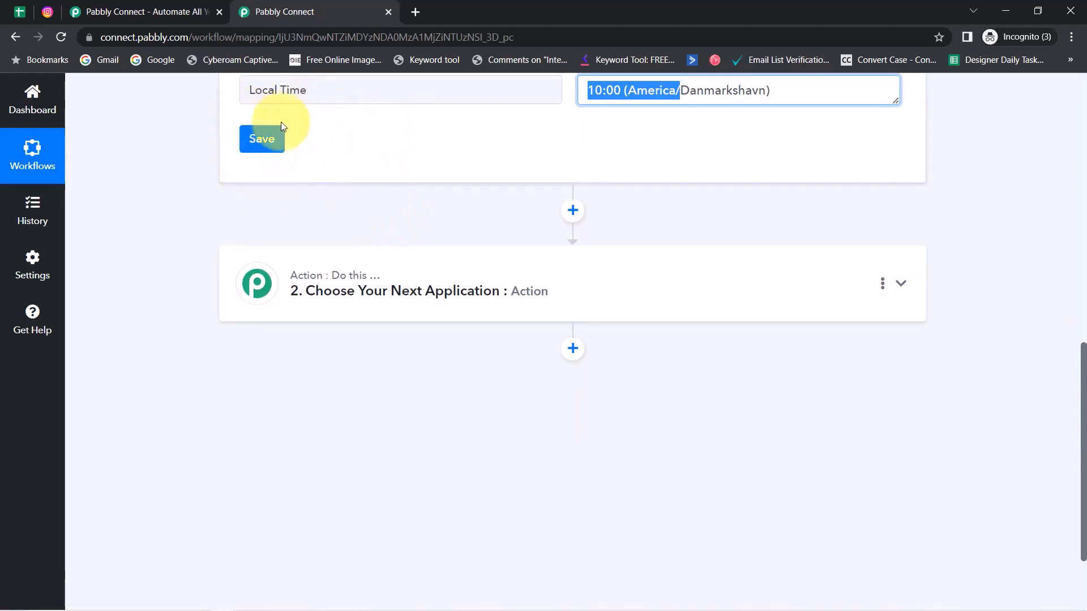
{"action": "left_click", "coordinate": [18, 17]}
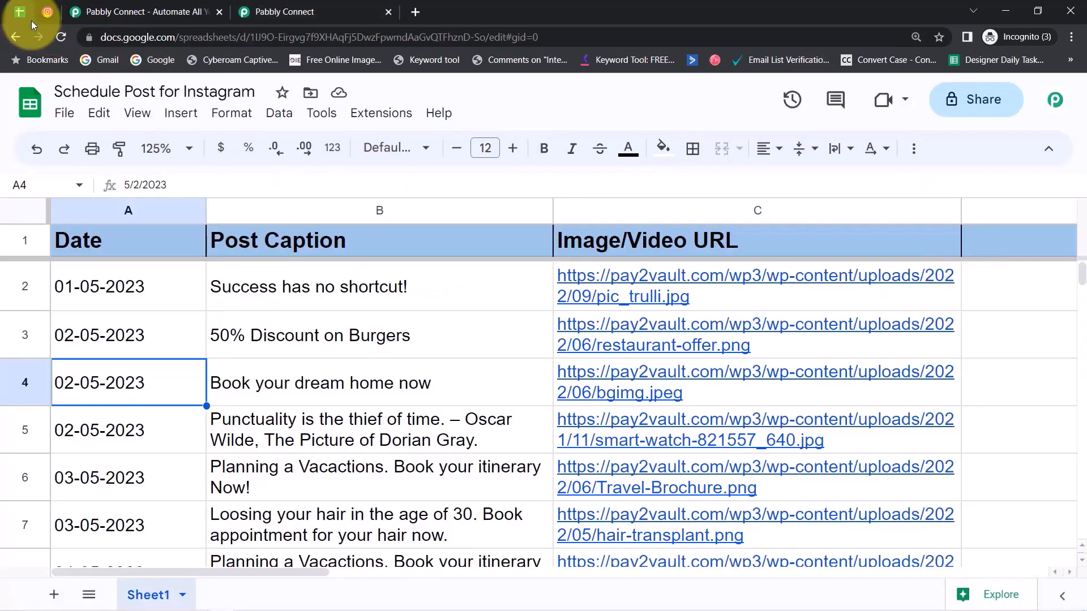
{"action": "left_click", "coordinate": [100, 290]}
{"action": "left_click", "coordinate": [85, 336]}
{"action": "left_click", "coordinate": [79, 387]}
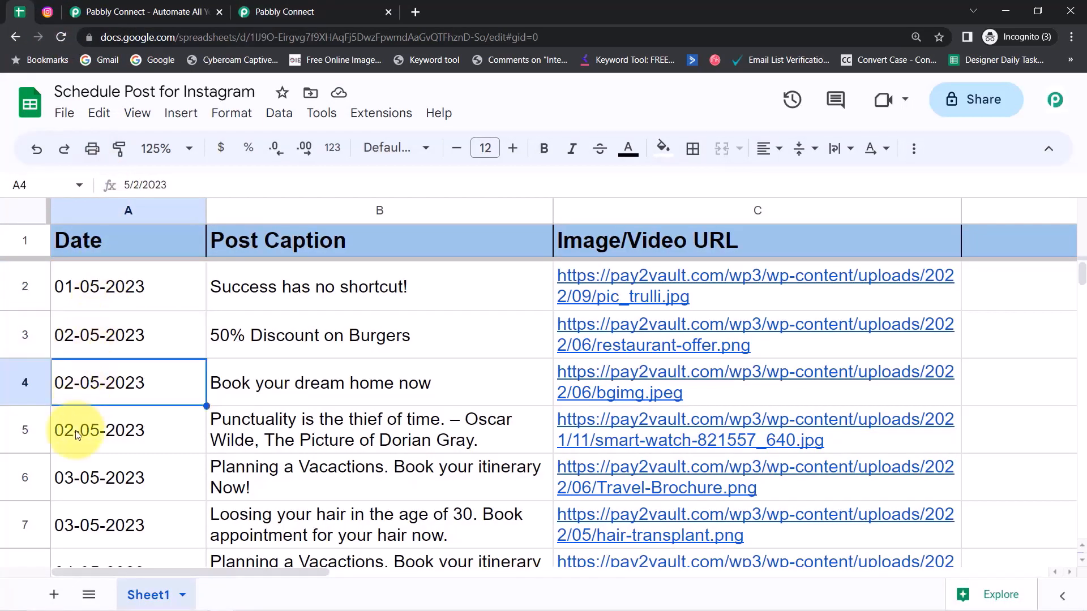
{"action": "left_click", "coordinate": [77, 435]}
{"action": "left_click", "coordinate": [68, 479]}
{"action": "left_click", "coordinate": [67, 524]}
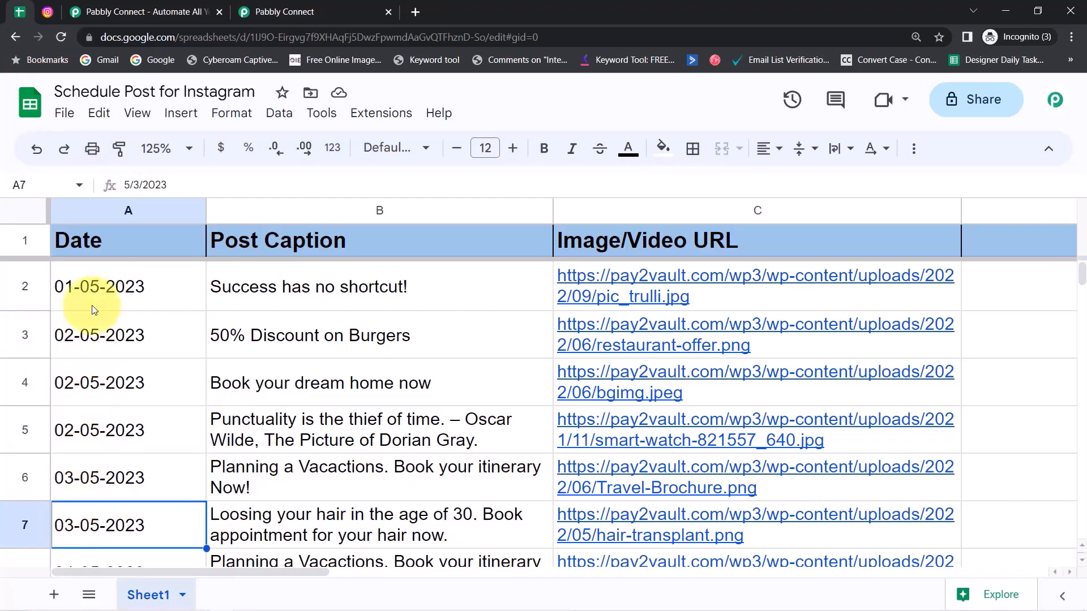
{"action": "left_click", "coordinate": [274, 11]}
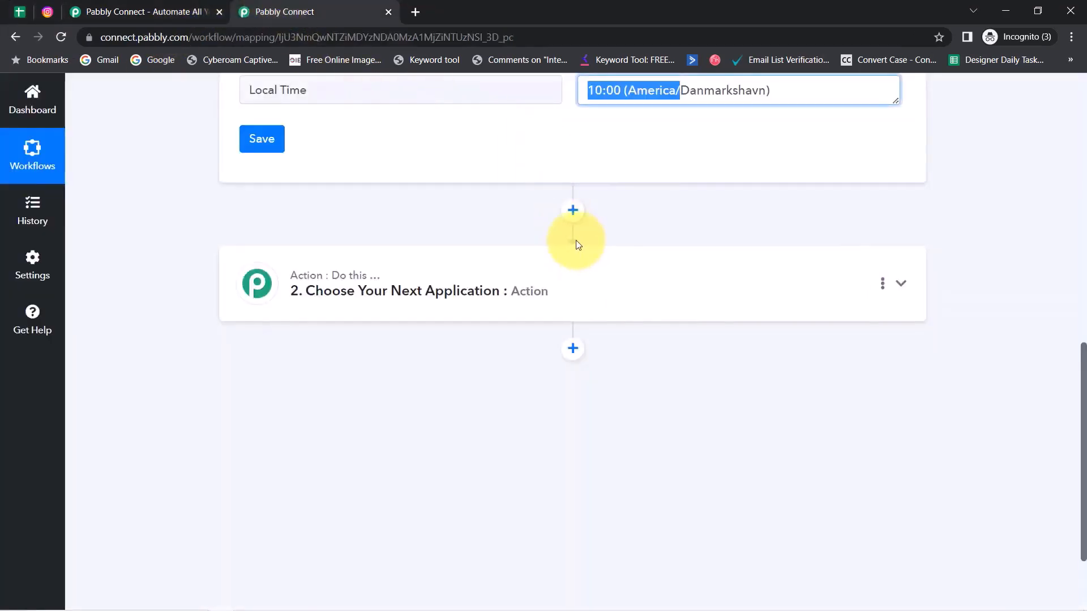
Step: Add Date/Time Formatter by Pabbly with the Current Date event as step 2 and connect it
{"action": "left_click", "coordinate": [395, 290]}
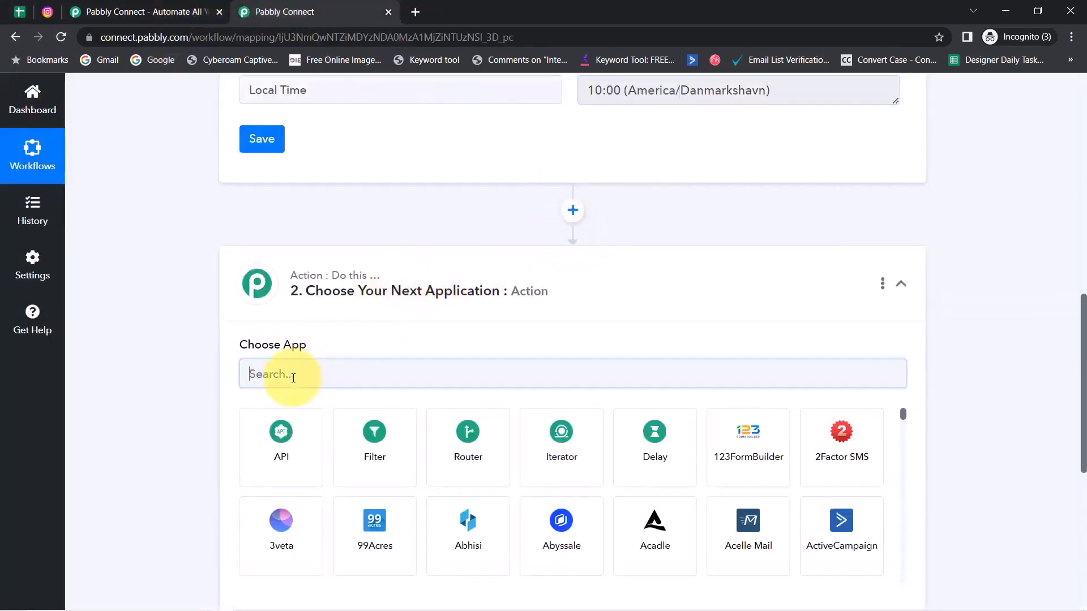
{"action": "type", "text": "date"}
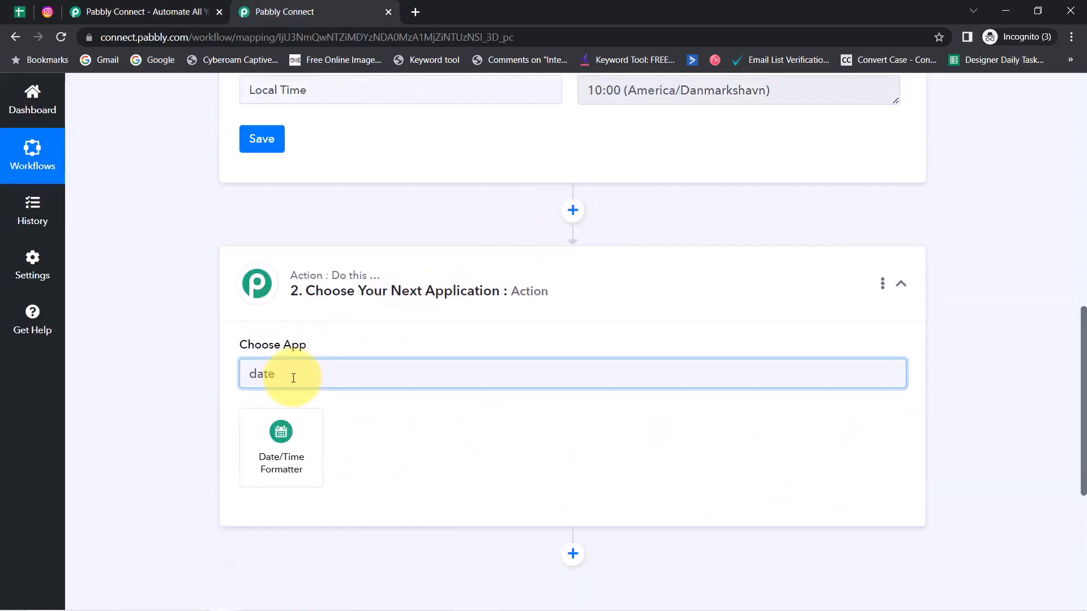
{"action": "left_click", "coordinate": [279, 438]}
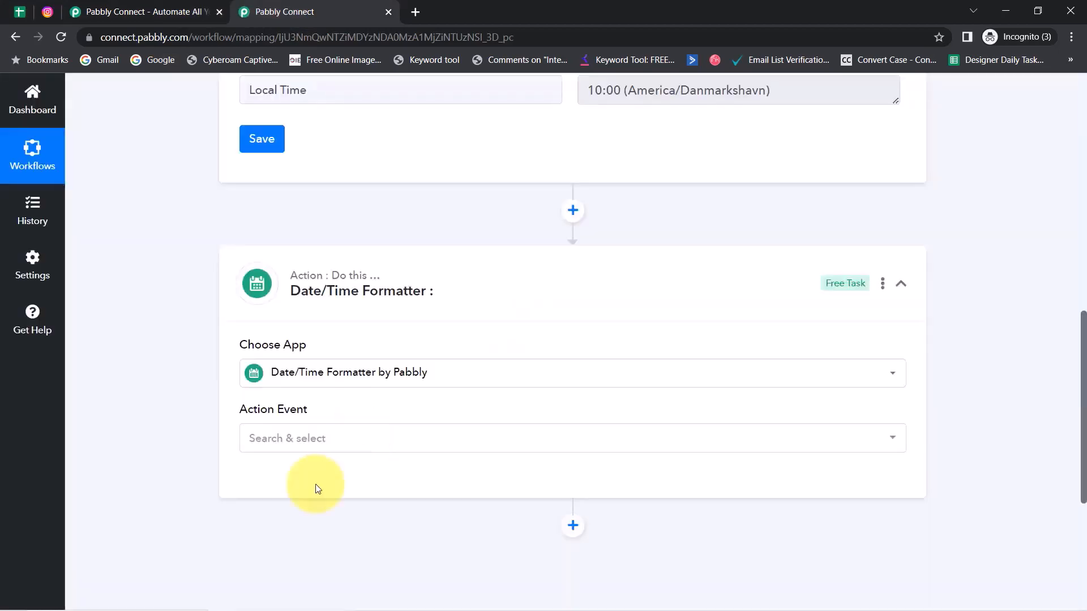
{"action": "left_click", "coordinate": [280, 449]}
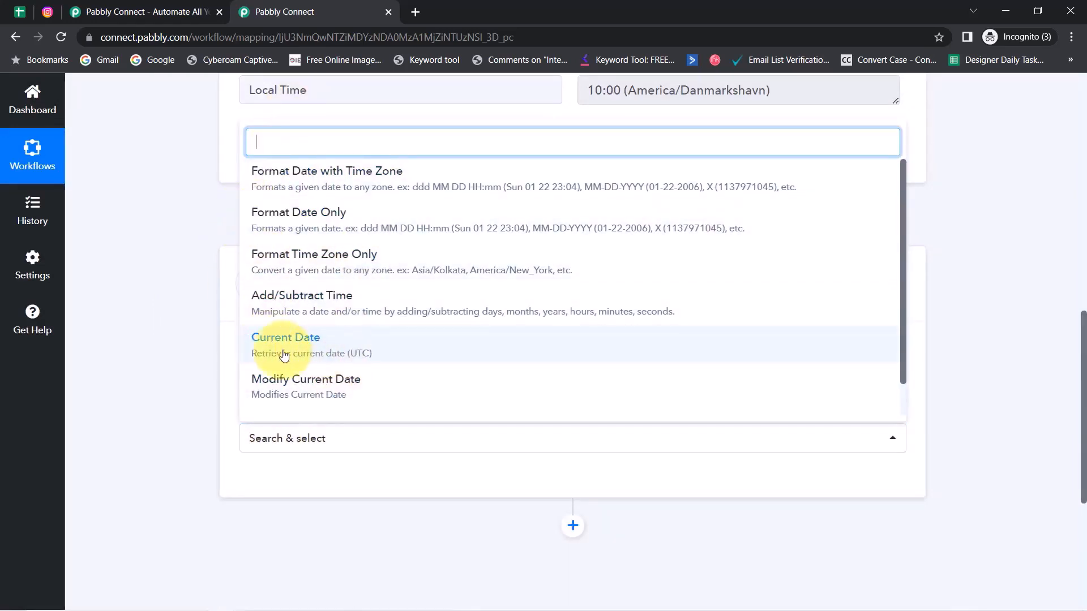
{"action": "left_click", "coordinate": [304, 354]}
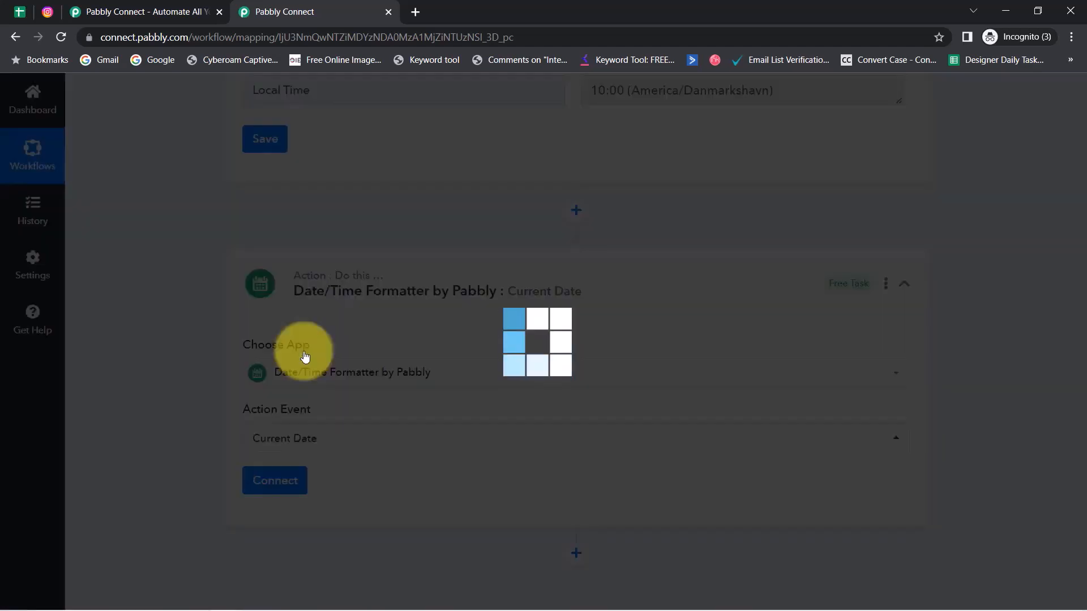
{"action": "left_click", "coordinate": [278, 481]}
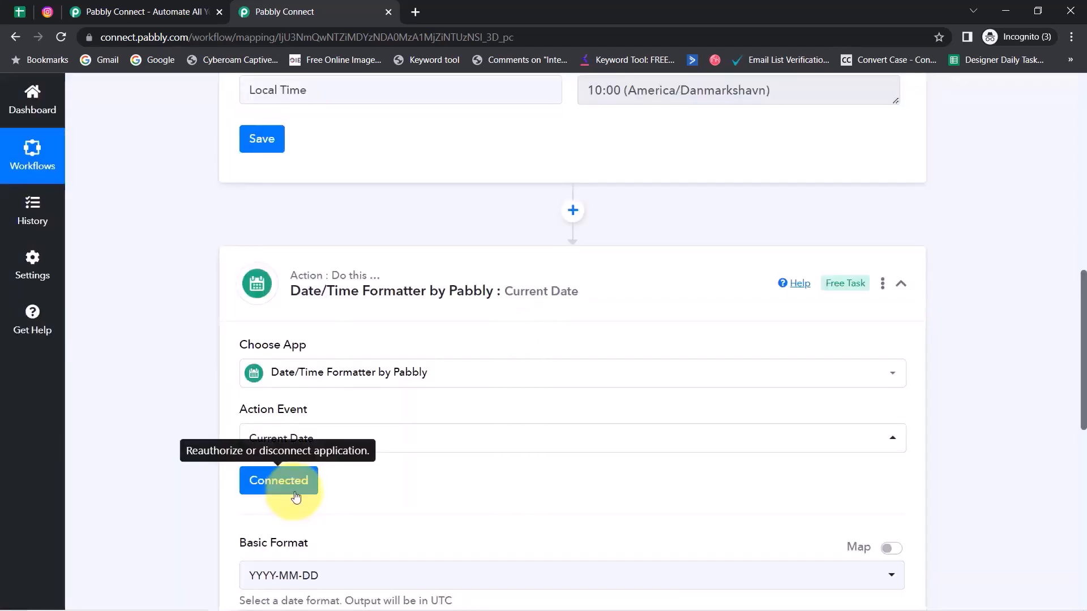
{"action": "left_click_drag", "start_coordinate": [1083, 322], "coordinate": [1081, 383]}
{"action": "left_click_drag", "start_coordinate": [247, 325], "coordinate": [308, 329]}
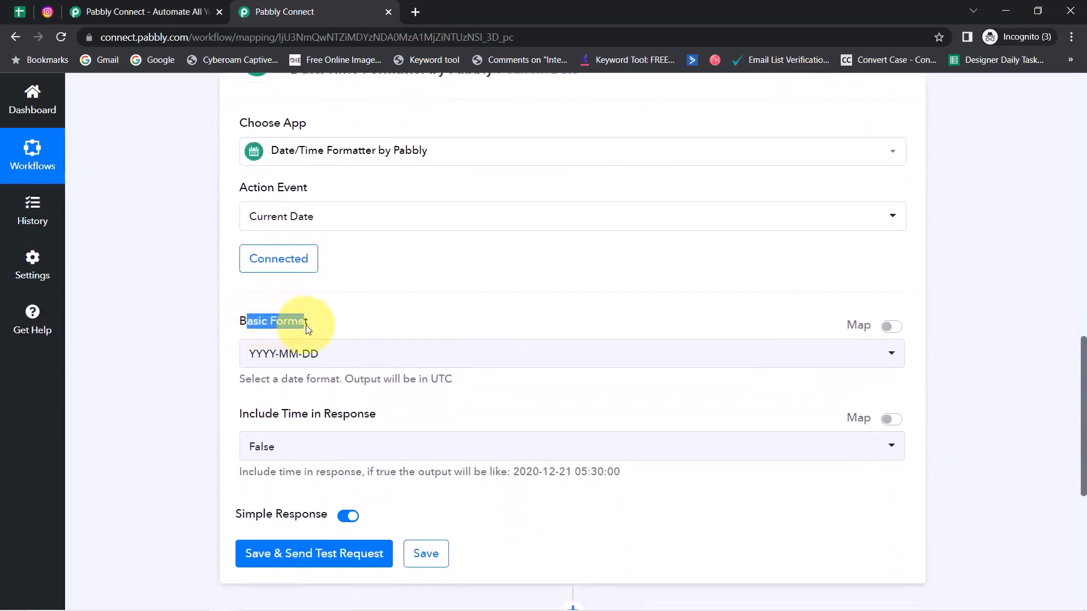
{"action": "left_click", "coordinate": [17, 11]}
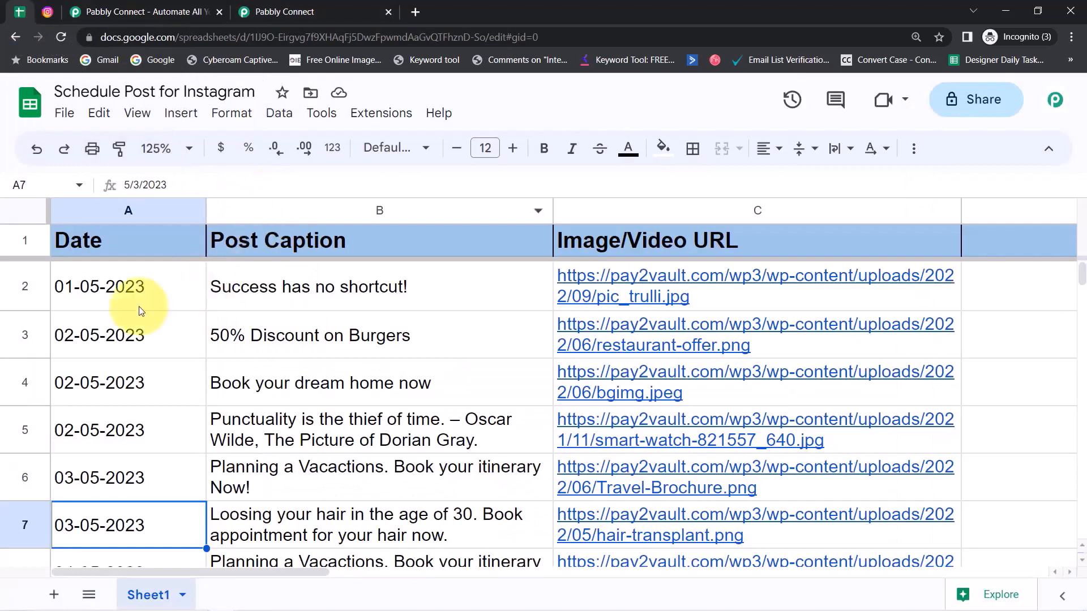
{"action": "left_click", "coordinate": [115, 308]}
{"action": "left_click", "coordinate": [105, 350]}
{"action": "left_click", "coordinate": [99, 378]}
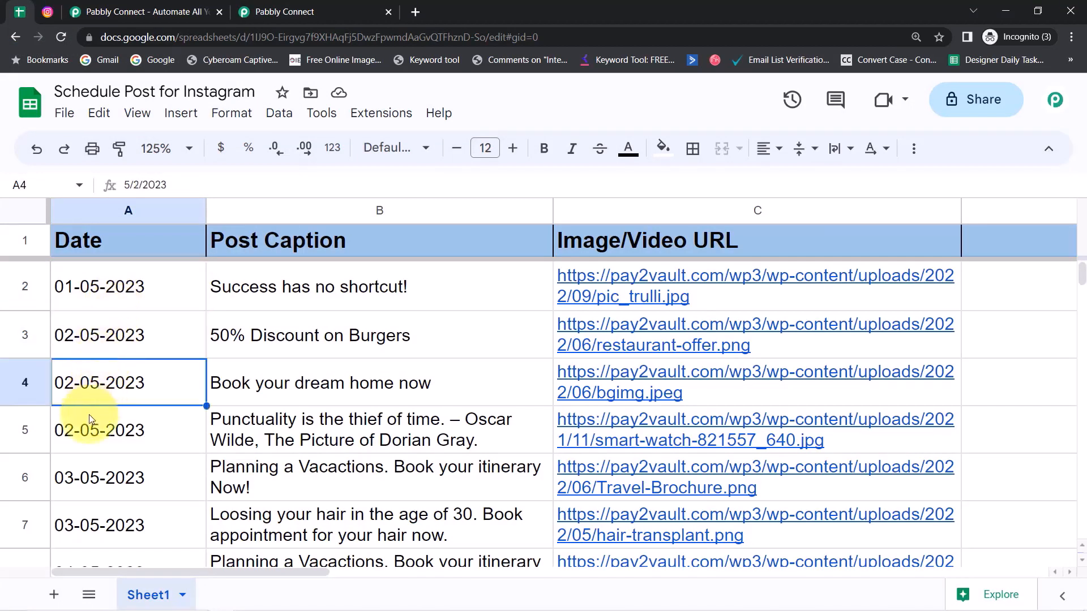
{"action": "left_click", "coordinate": [90, 415]}
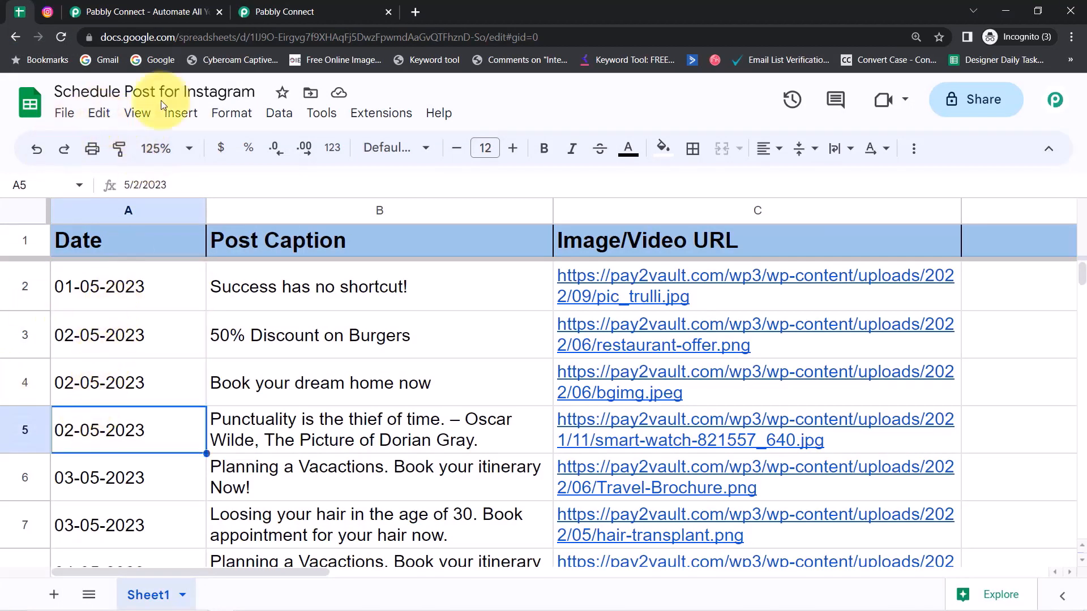
{"action": "left_click", "coordinate": [296, 10]}
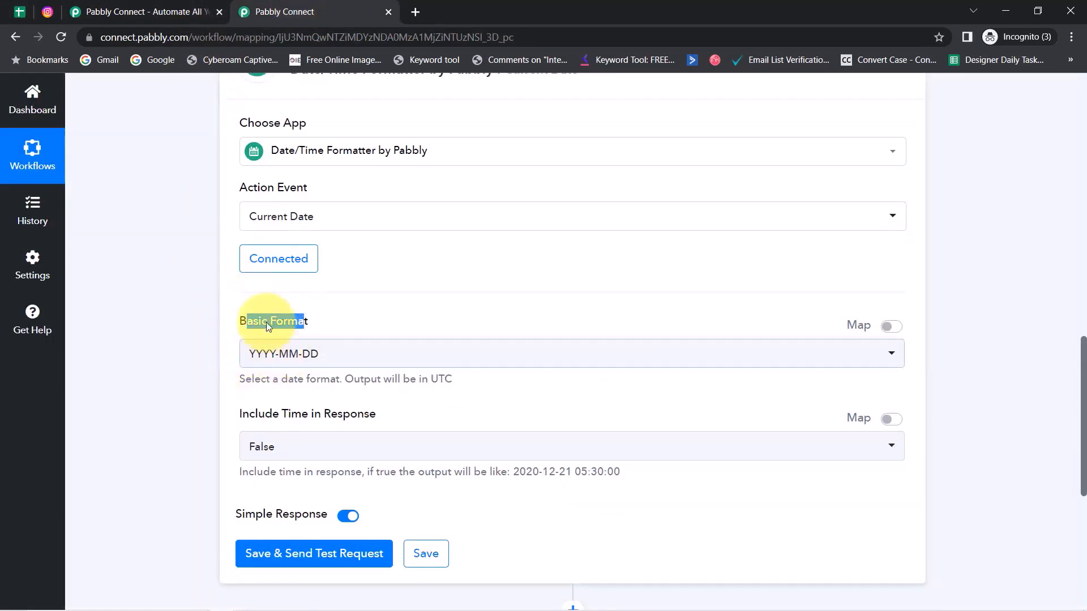
{"action": "left_click", "coordinate": [19, 11]}
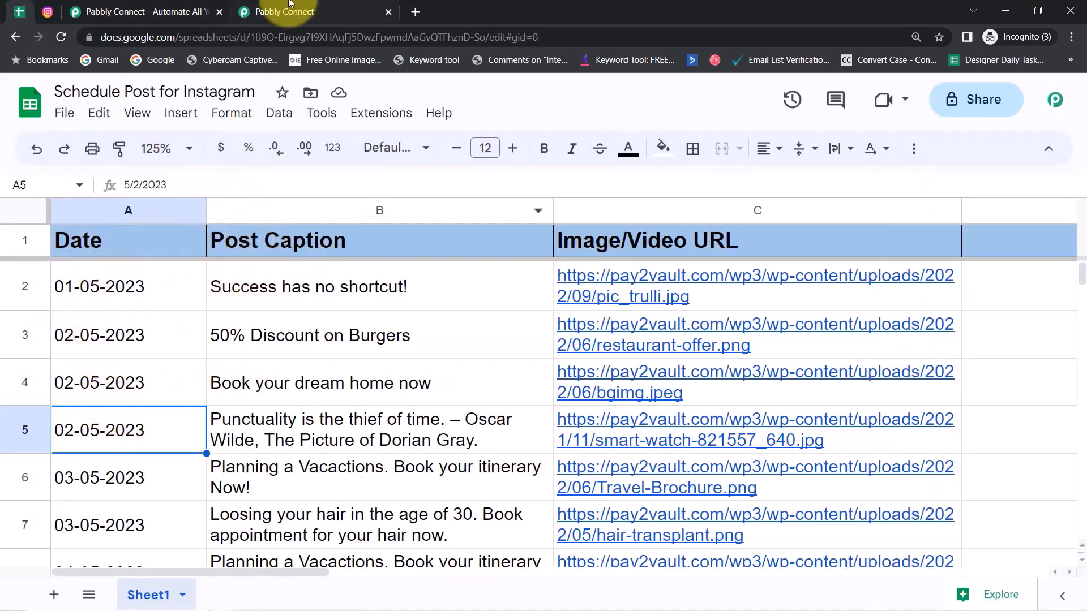
{"action": "left_click", "coordinate": [97, 301]}
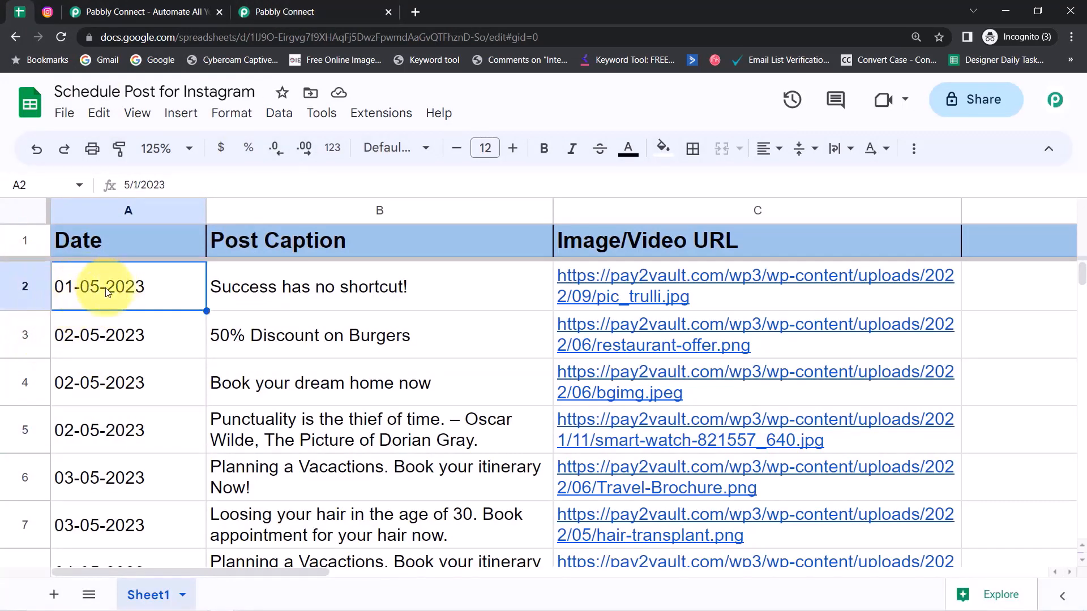
{"action": "left_click", "coordinate": [282, 7]}
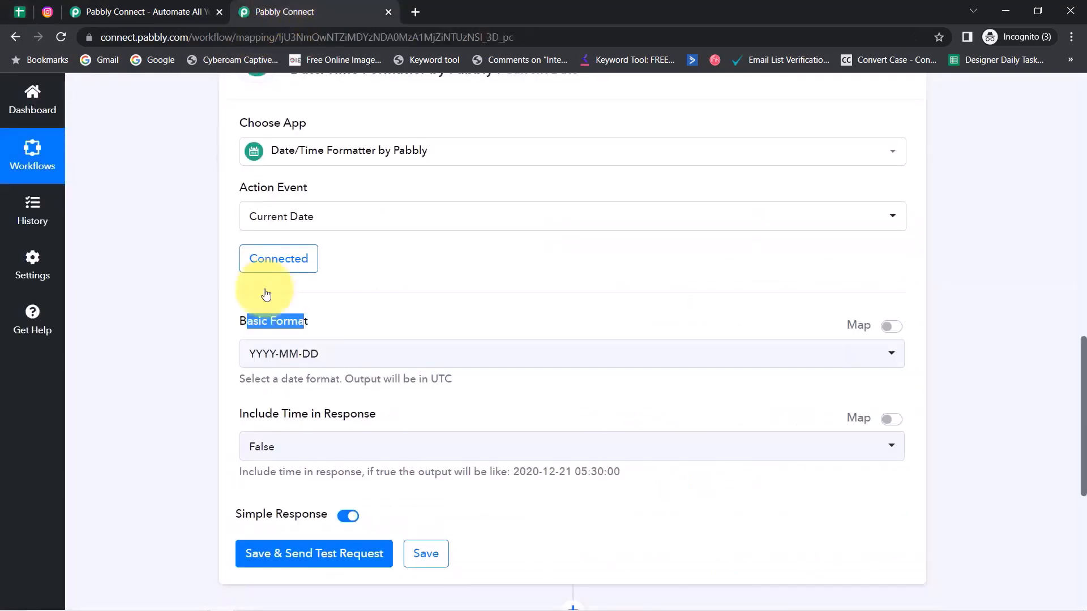
Step: Set the Current Date format to DD-MM-YYYY without time, then save and test
{"action": "left_click", "coordinate": [266, 353]}
{"action": "left_click", "coordinate": [276, 453]}
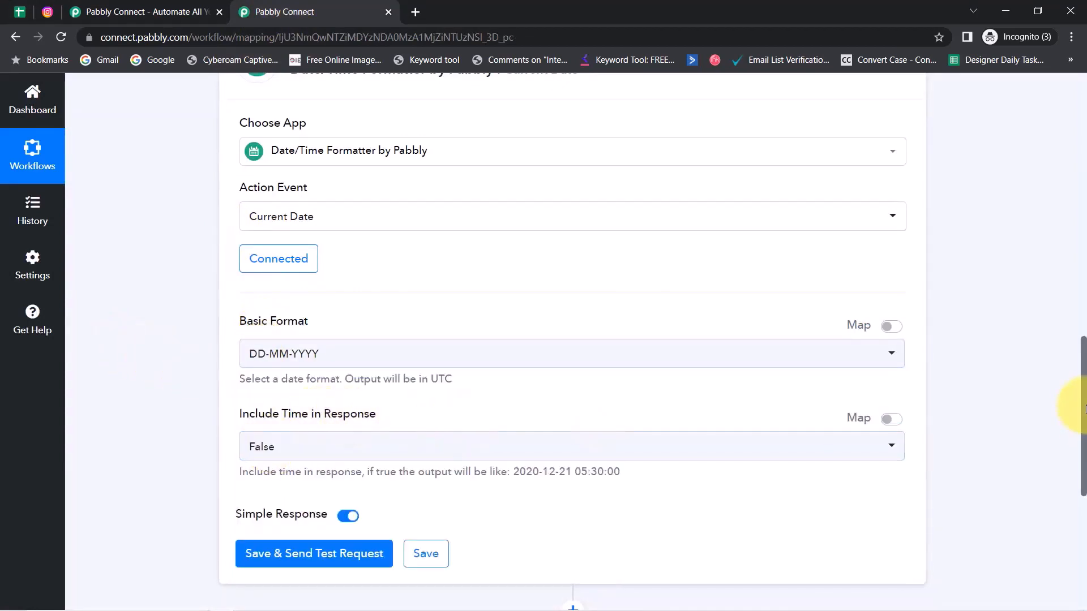
{"action": "scroll", "coordinate": [1082, 401], "scroll_direction": "down", "scroll_amount": 3}
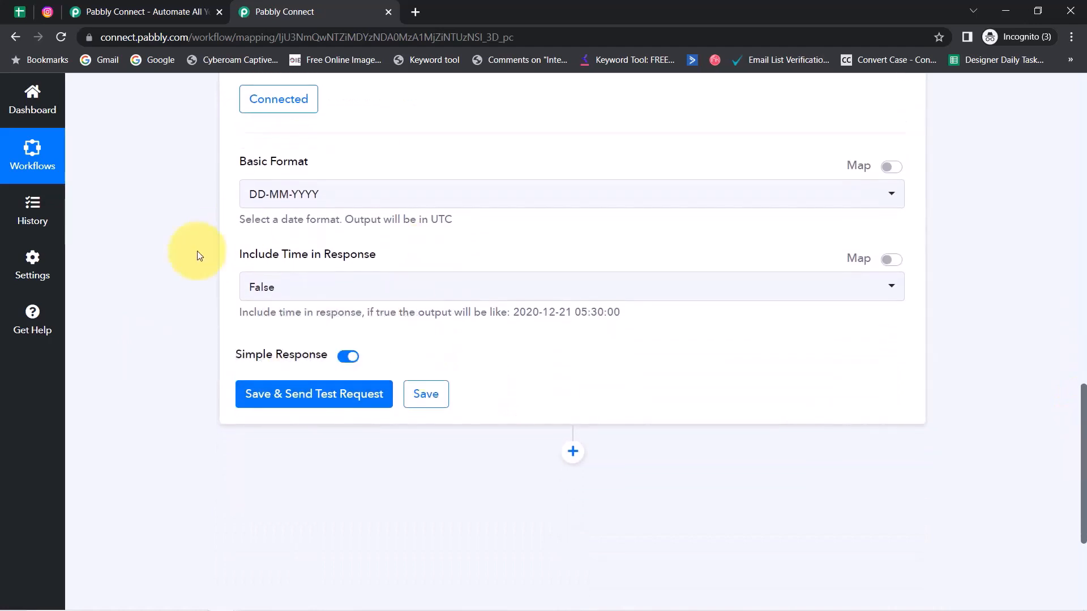
{"action": "left_click", "coordinate": [257, 286]}
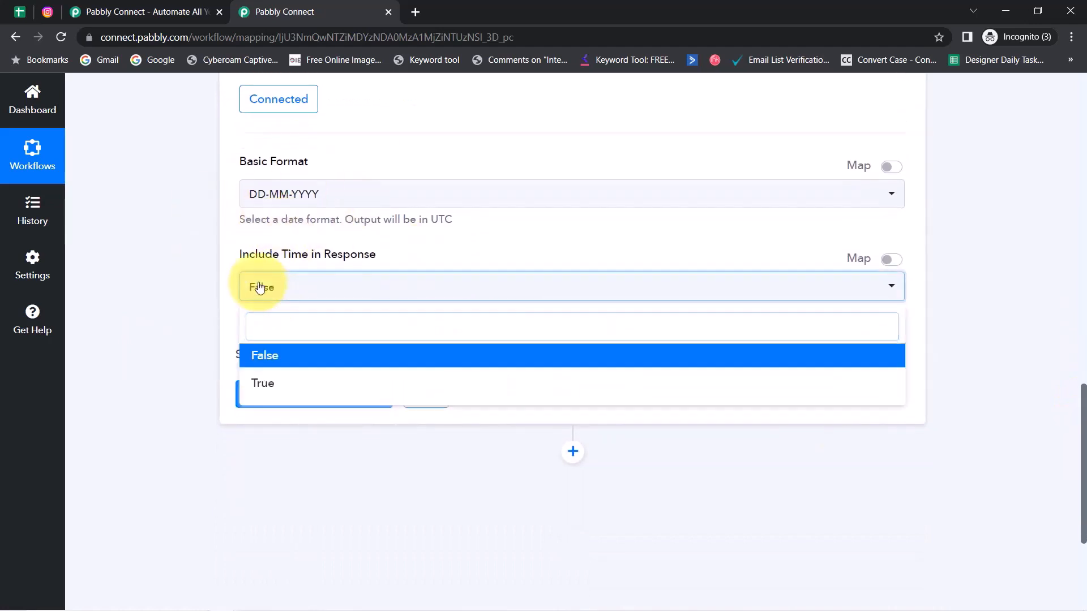
{"action": "left_click", "coordinate": [270, 355]}
{"action": "left_click", "coordinate": [268, 398]}
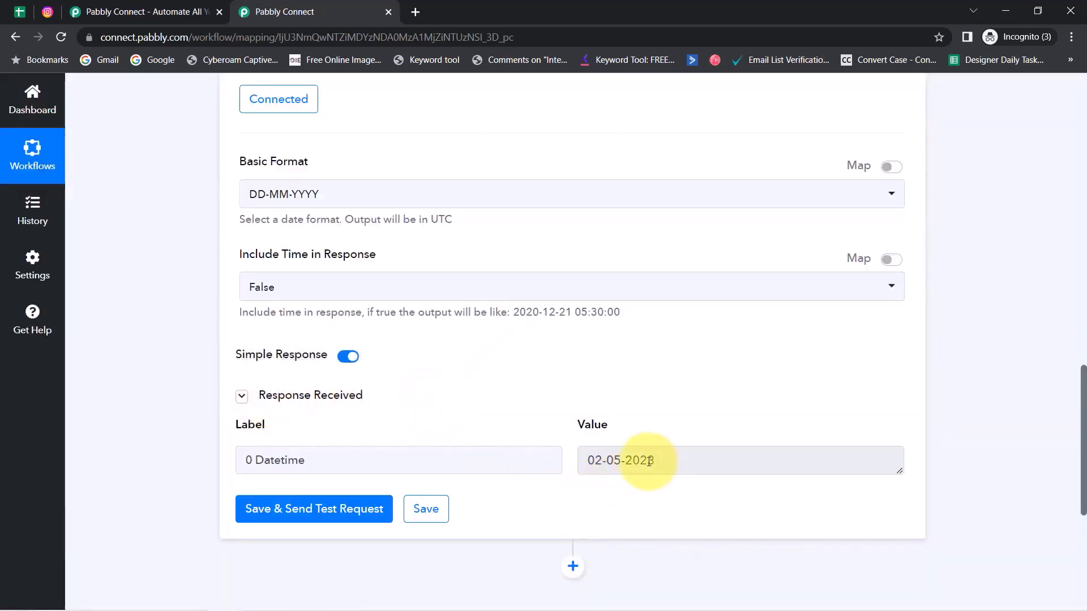
Step: Compare the 02-05-2023 response with the dates in the sheet's column A
{"action": "left_click_drag", "start_coordinate": [649, 461], "coordinate": [596, 461]}
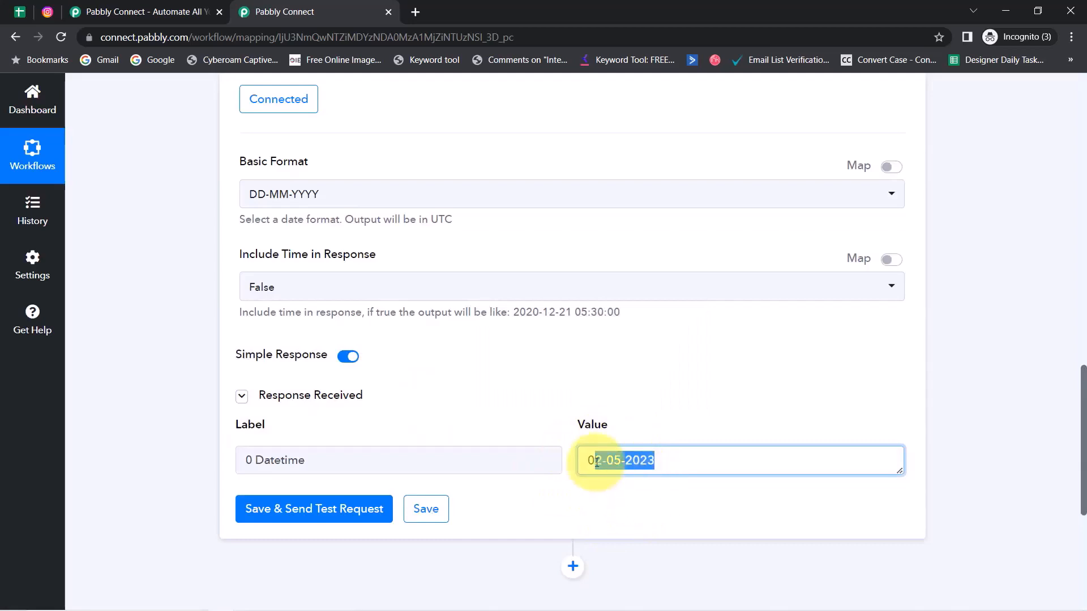
{"action": "mouse_move", "coordinate": [1057, 608]}
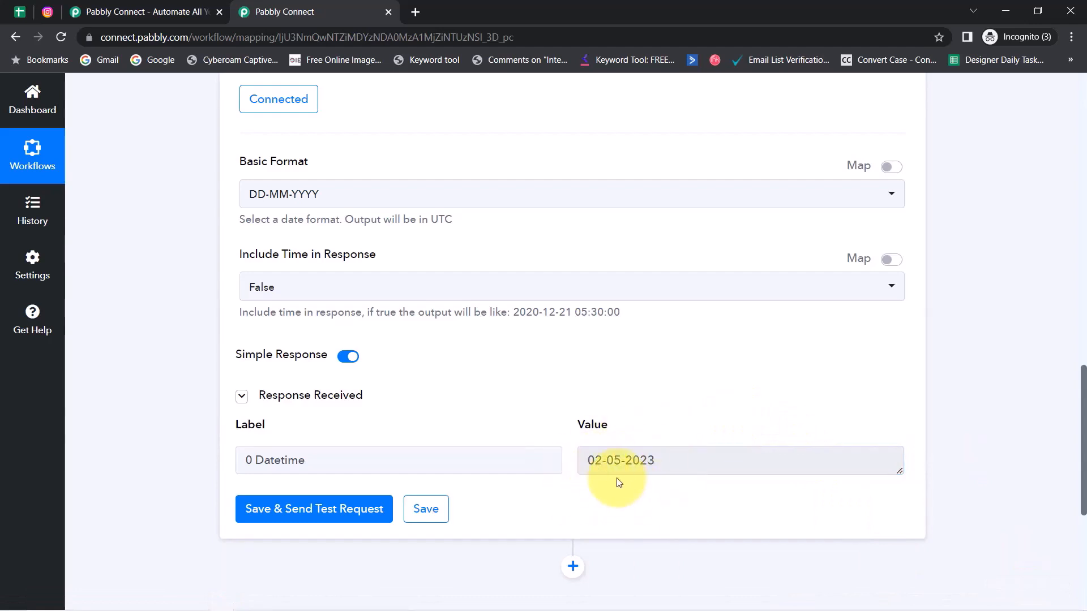
{"action": "left_click_drag", "start_coordinate": [662, 468], "coordinate": [514, 460]}
{"action": "left_click", "coordinate": [9, 7]}
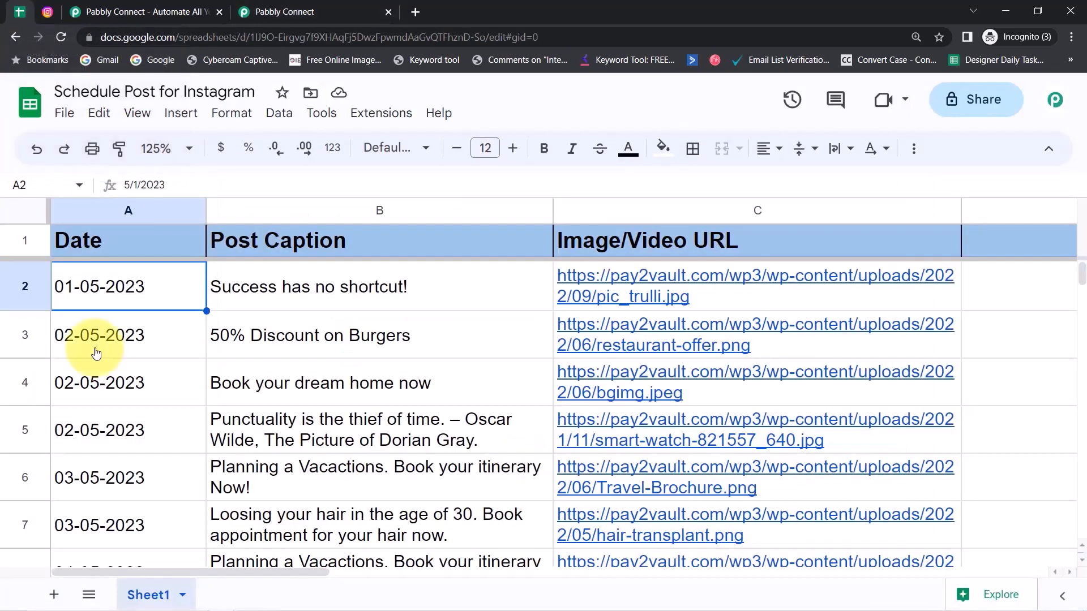
{"action": "left_click", "coordinate": [320, 330]}
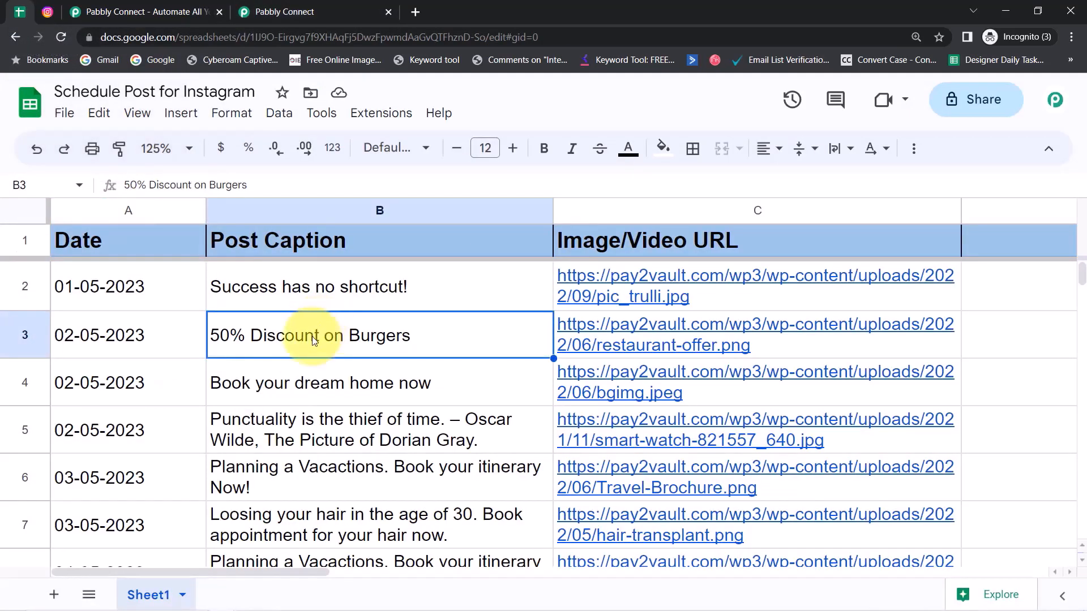
{"action": "left_click", "coordinate": [177, 340]}
{"action": "left_click", "coordinate": [138, 396]}
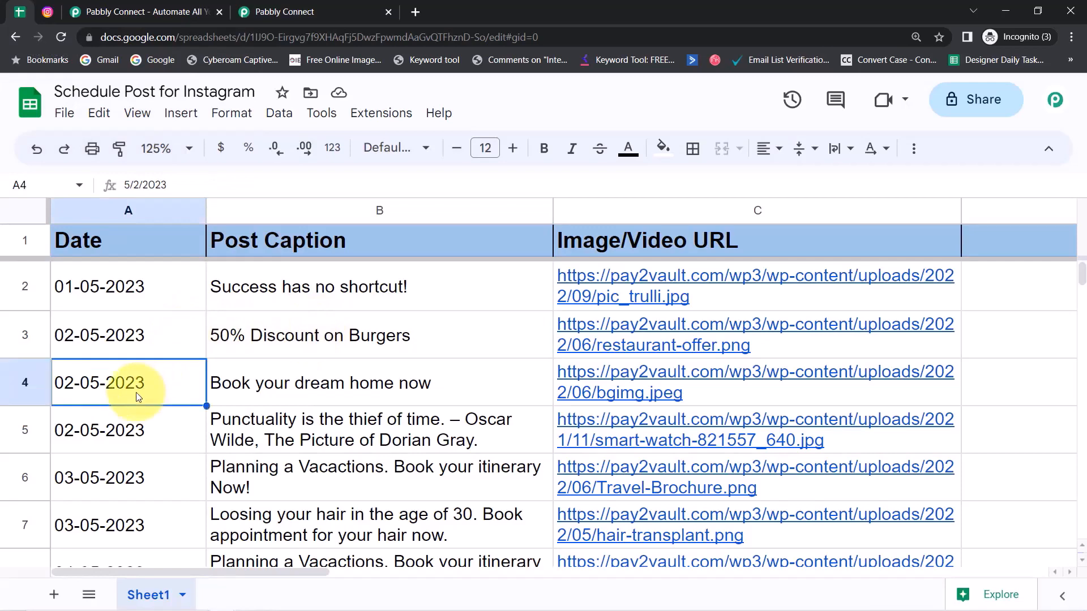
{"action": "left_click", "coordinate": [115, 434]}
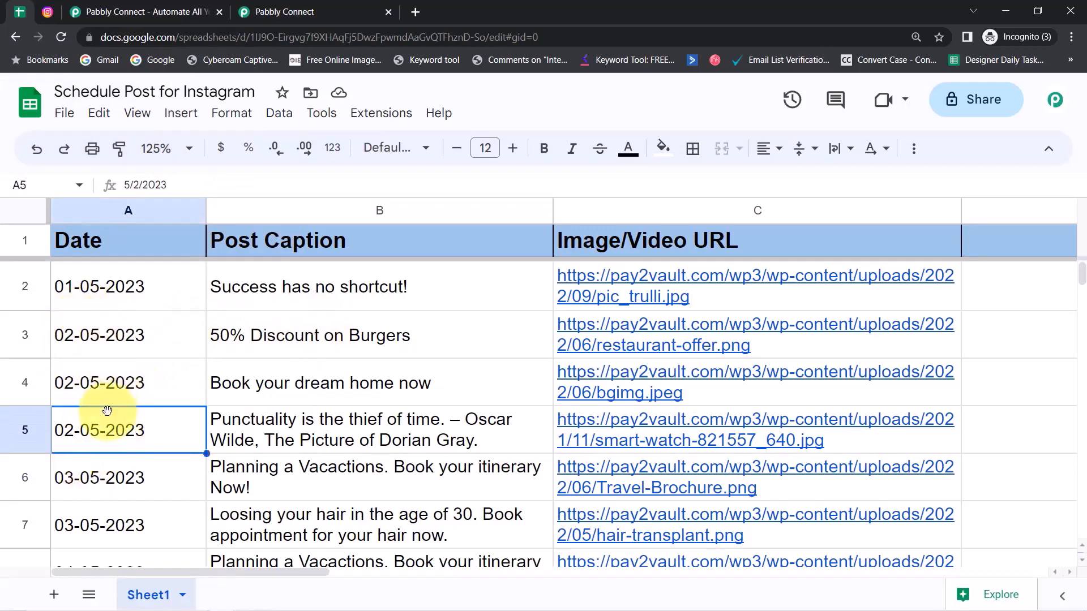
{"action": "left_click", "coordinate": [284, 12]}
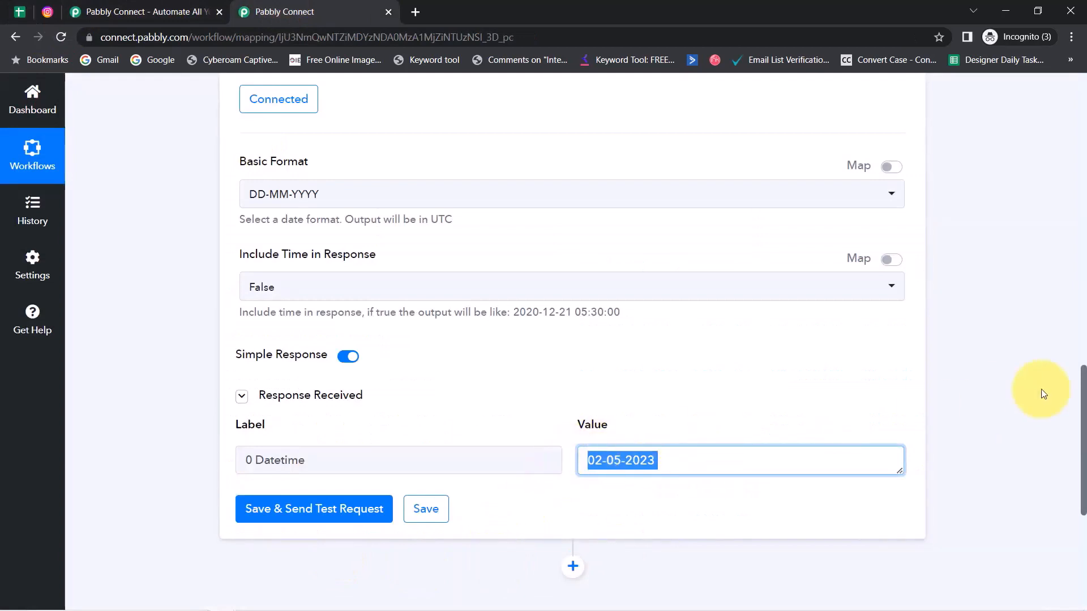
{"action": "left_click", "coordinate": [23, 11]}
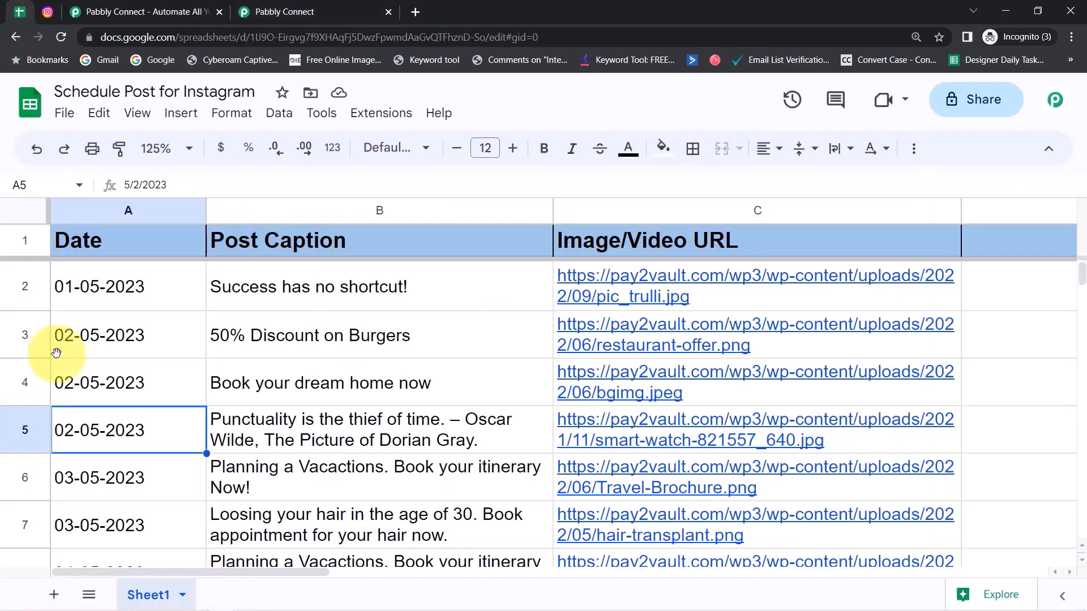
{"action": "left_click", "coordinate": [279, 10]}
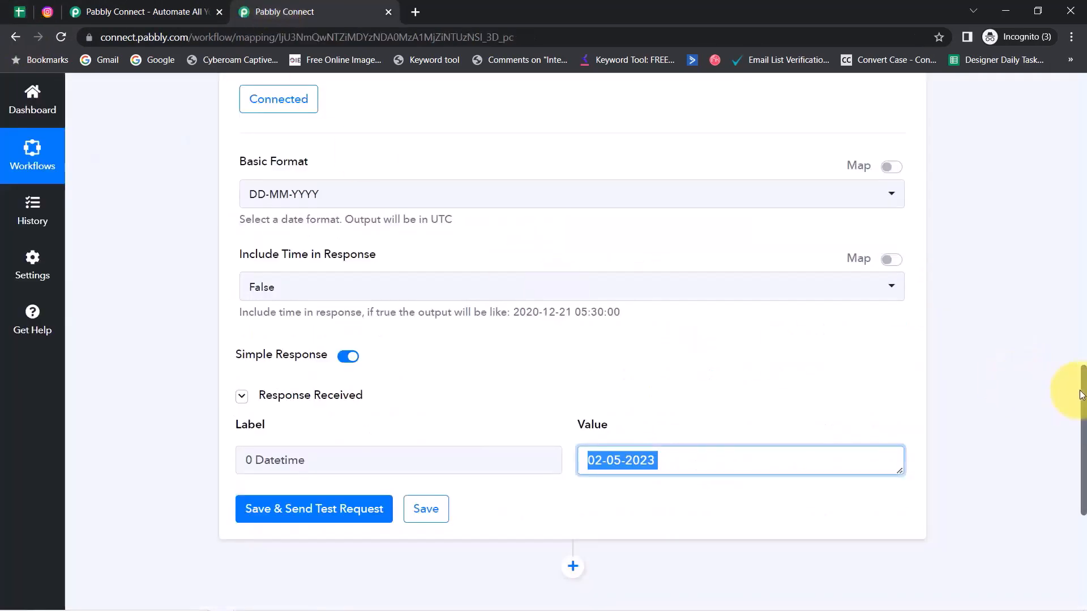
{"action": "scroll", "coordinate": [1082, 391], "scroll_direction": "down", "scroll_amount": 4}
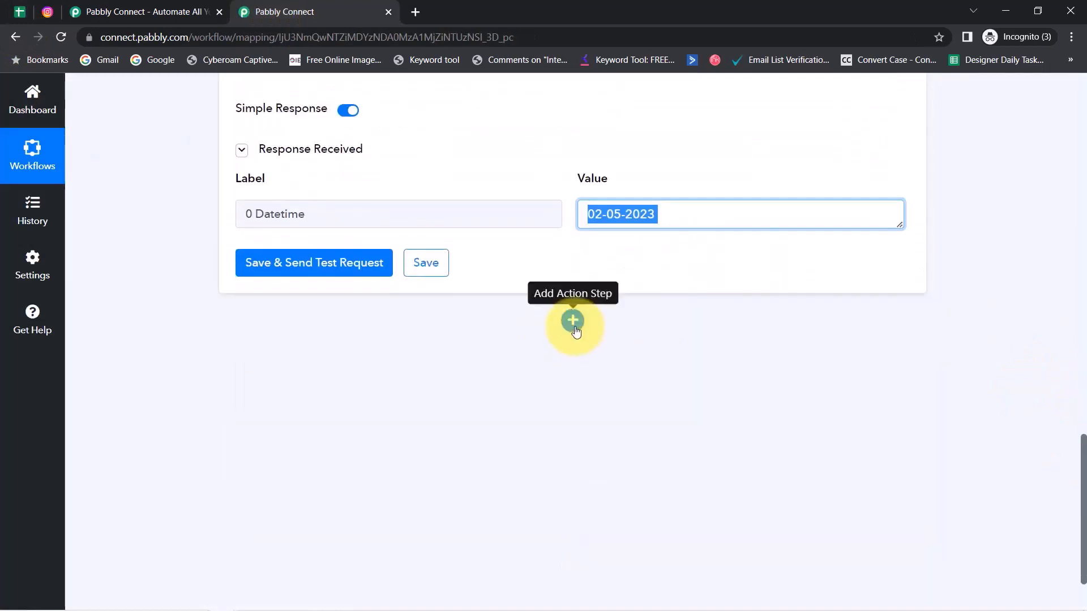
Step: Add a Google Sheets action step using the Lookup Spreadsheet Rows event
{"action": "left_click", "coordinate": [576, 327]}
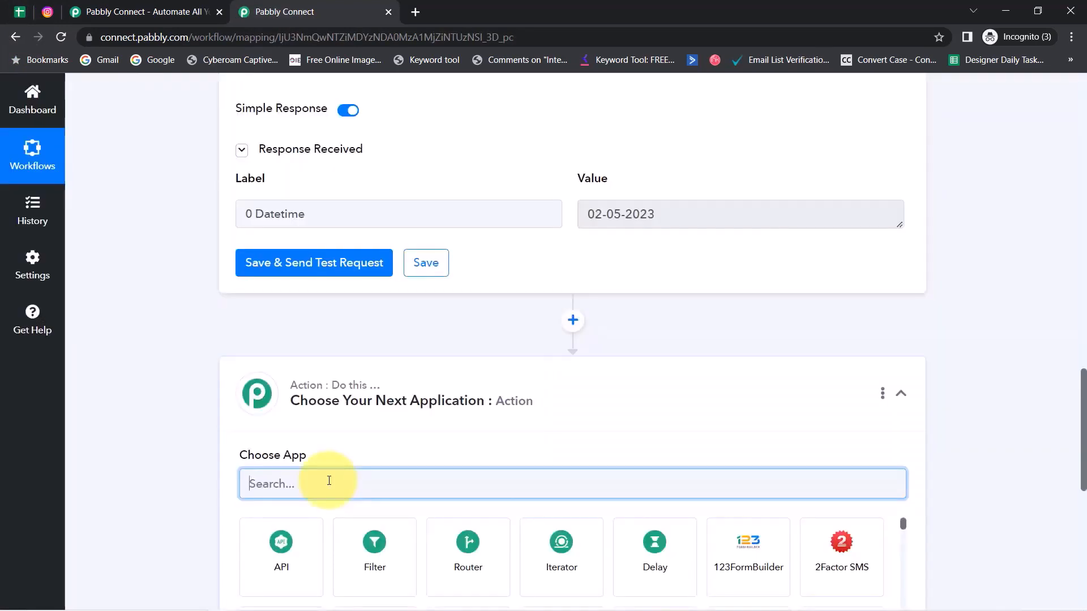
{"action": "type", "text": "google shee"}
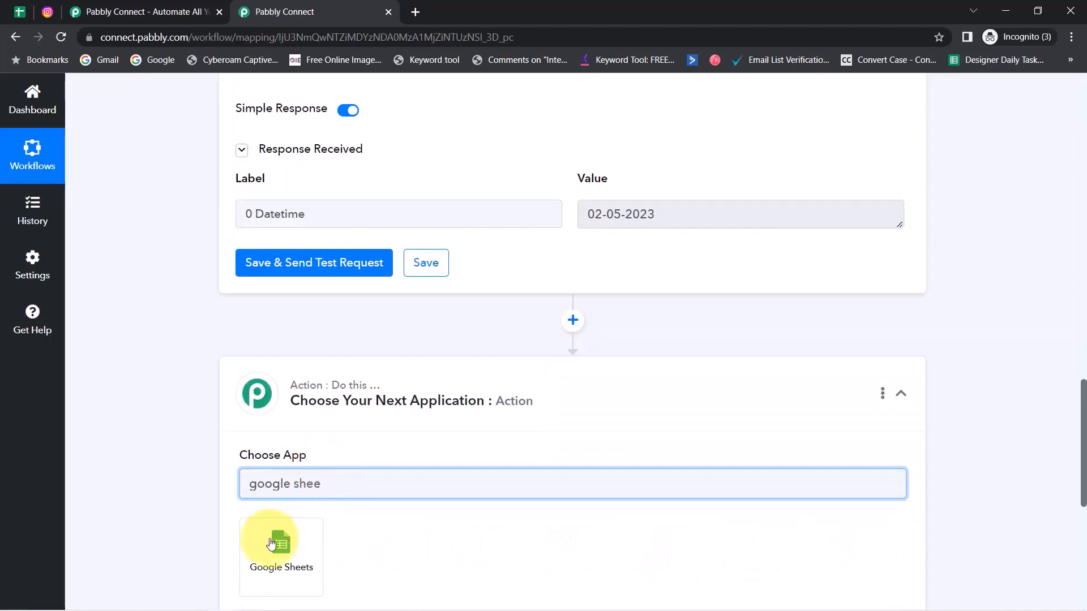
{"action": "left_click", "coordinate": [272, 544]}
{"action": "left_click", "coordinate": [260, 543]}
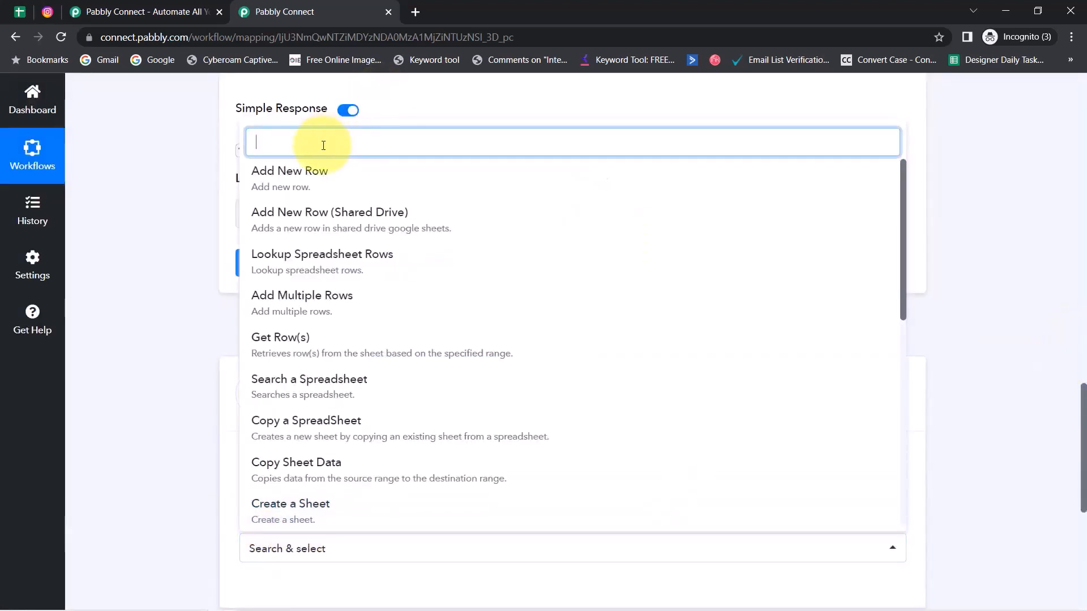
{"action": "type", "text": "loo"}
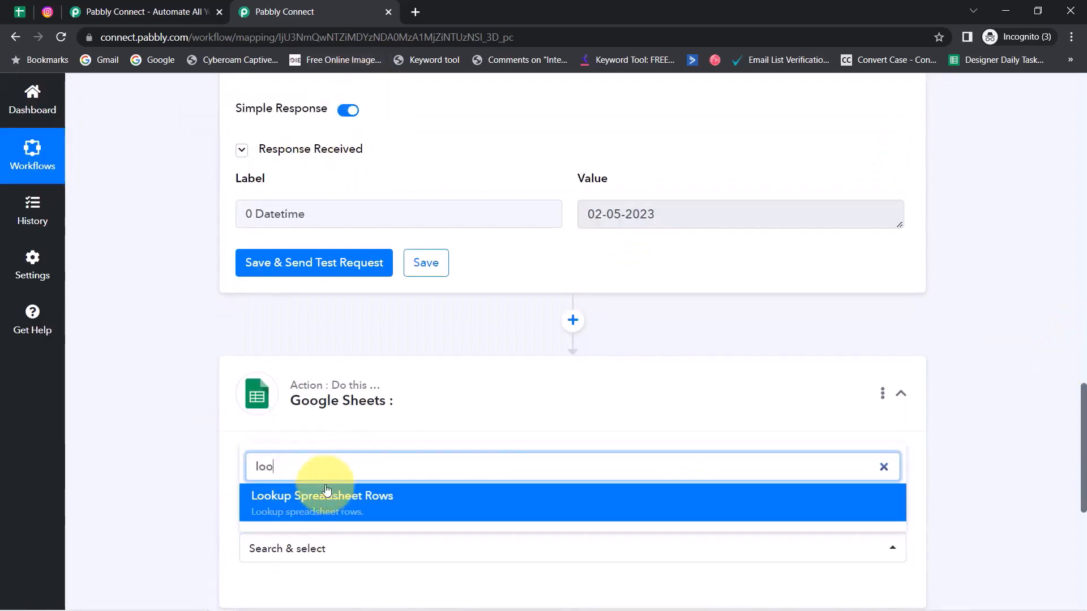
{"action": "left_click", "coordinate": [321, 502]}
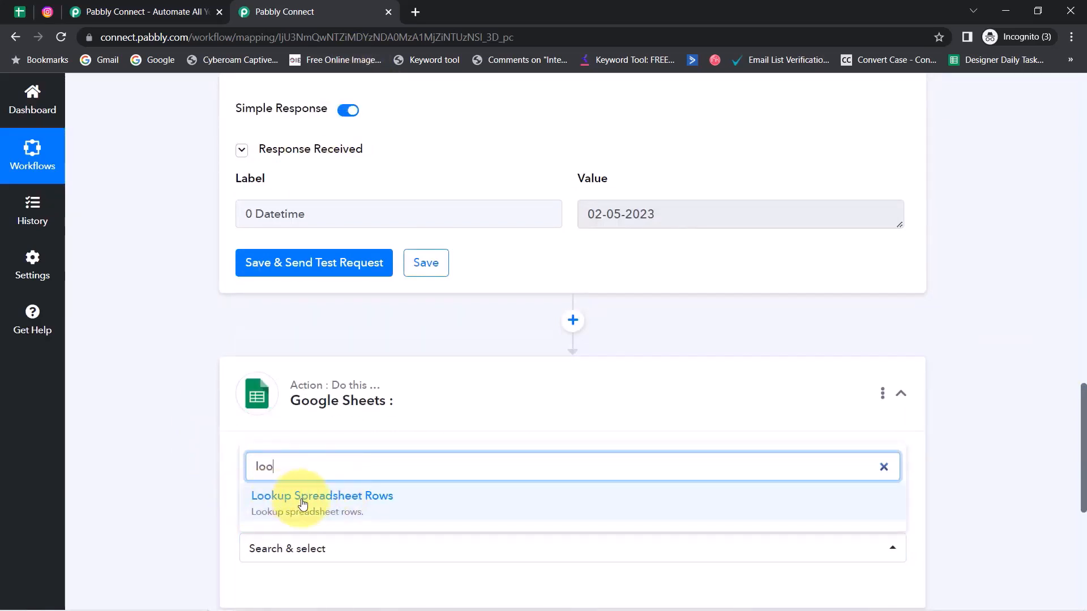
{"action": "left_click", "coordinate": [303, 504]}
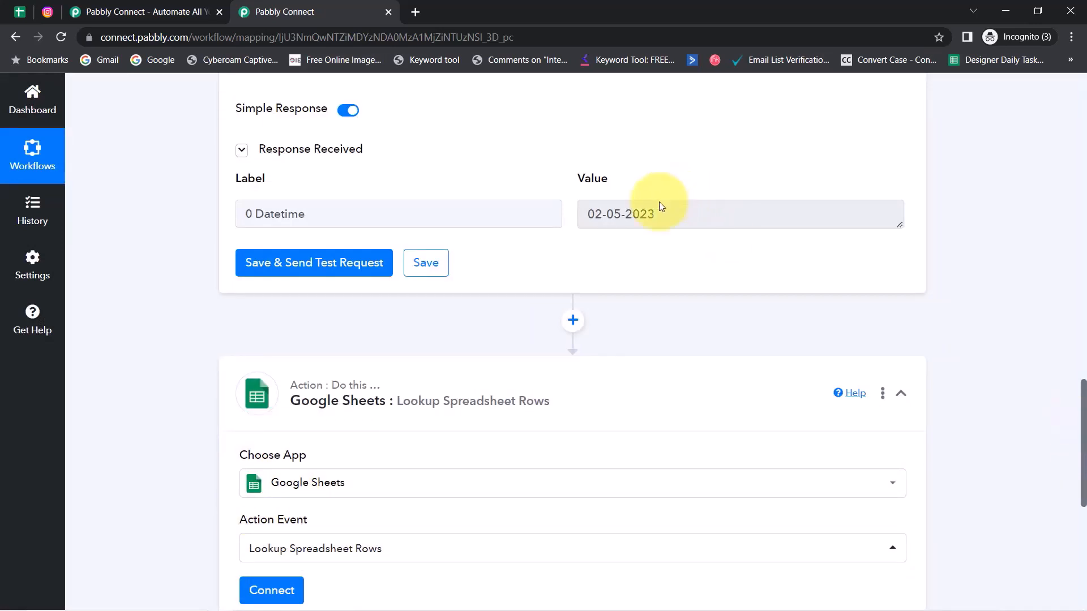
{"action": "left_click_drag", "start_coordinate": [632, 214], "coordinate": [588, 213]}
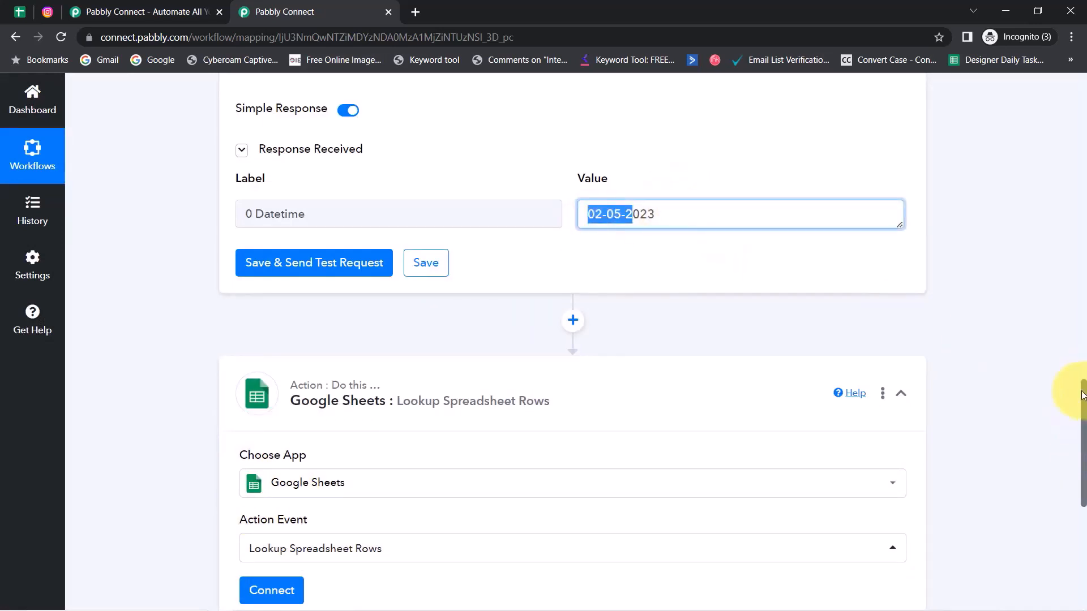
{"action": "left_click_drag", "start_coordinate": [1082, 396], "coordinate": [1071, 477]}
Step: Connect the lookup step via the existing Google Sheets #3 connection, abandoning a new sign-in
{"action": "left_click", "coordinate": [264, 261]}
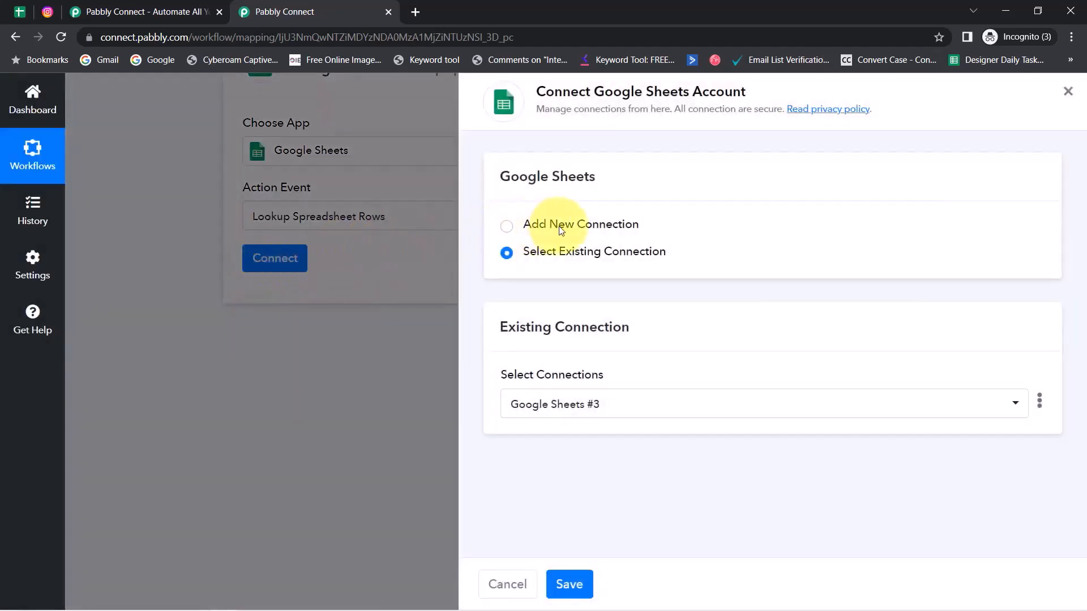
{"action": "left_click", "coordinate": [561, 230]}
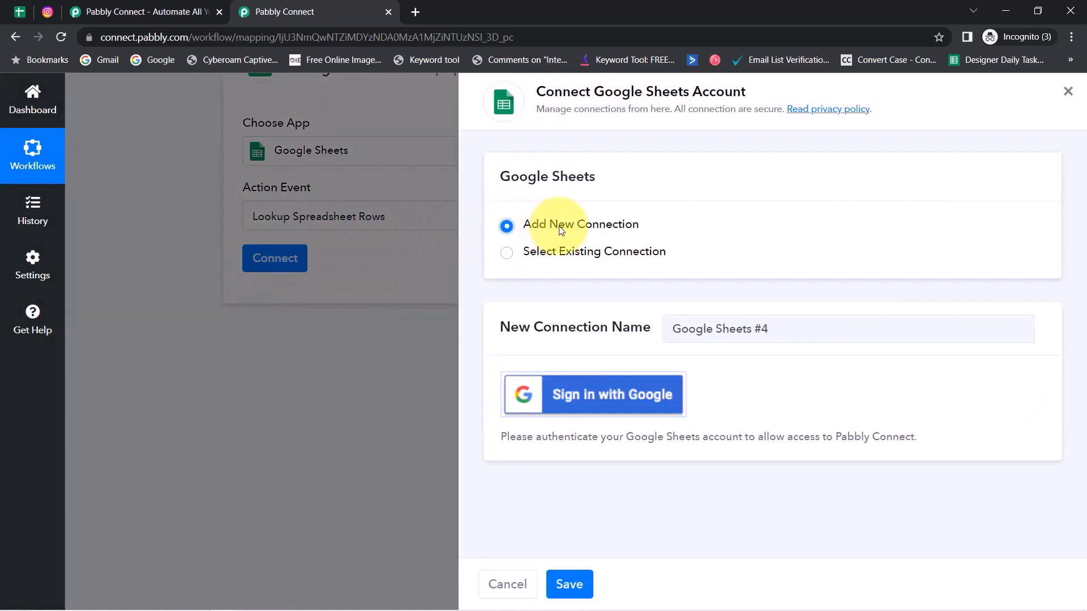
{"action": "left_click", "coordinate": [554, 395]}
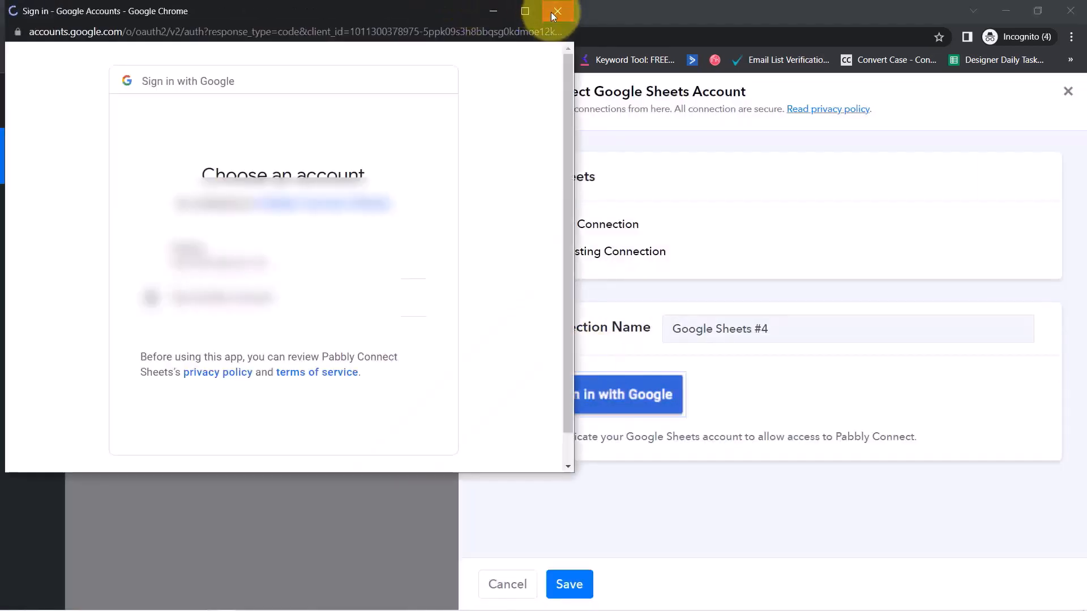
{"action": "left_click", "coordinate": [551, 12]}
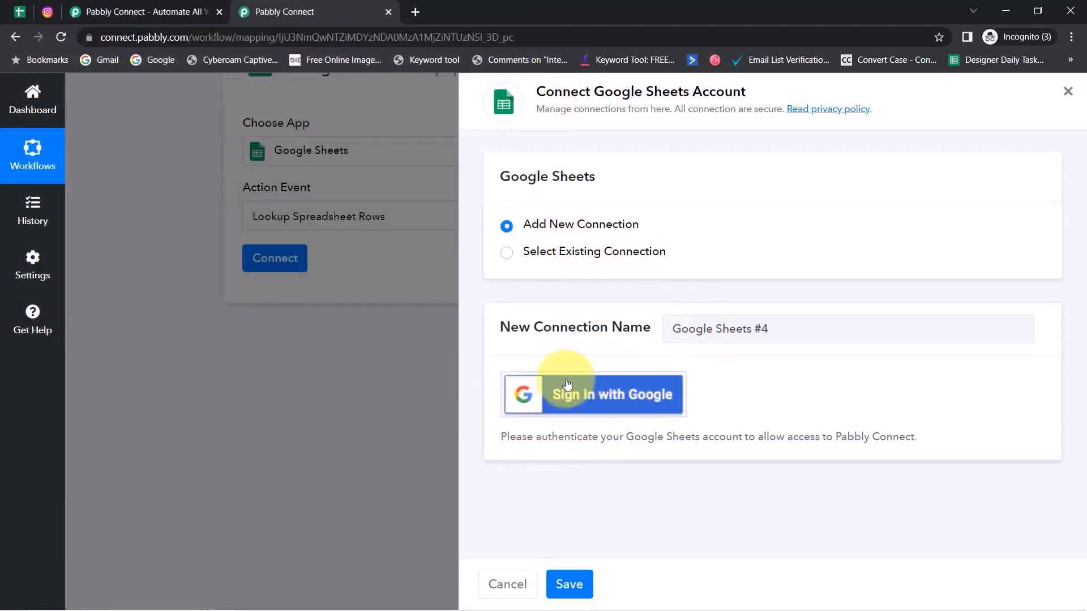
{"action": "left_click", "coordinate": [548, 260]}
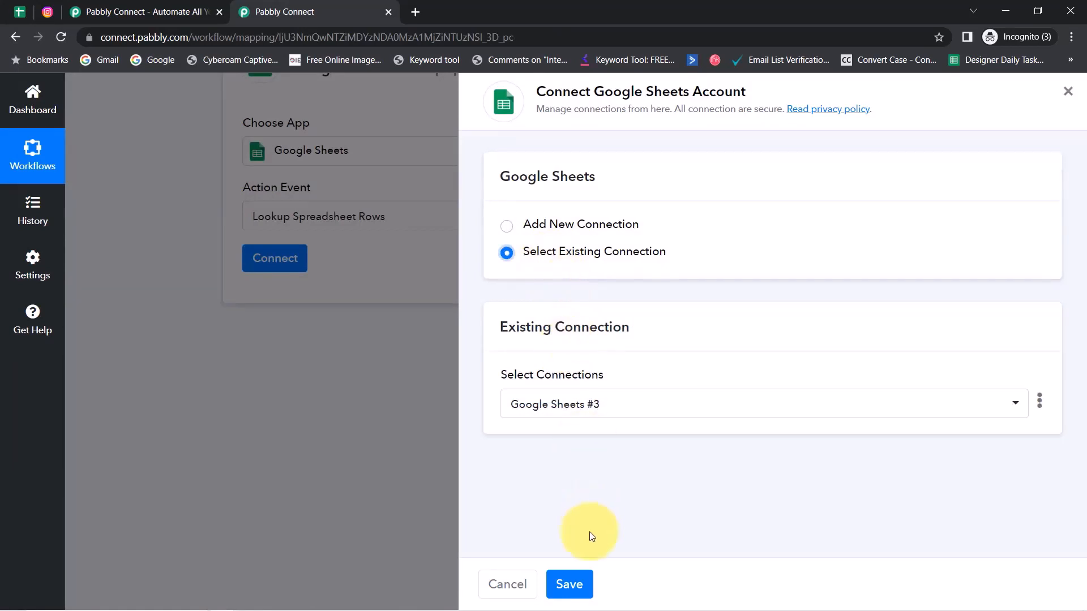
{"action": "left_click", "coordinate": [568, 583]}
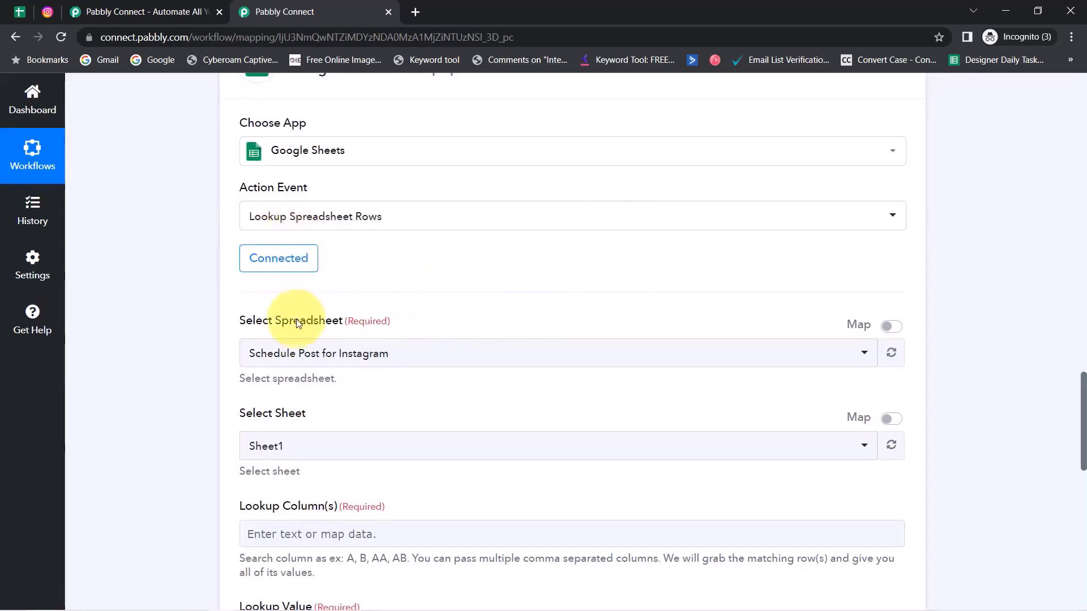
Step: Confirm the selected spreadsheet 'Schedule Post for Instagram' matches the sheet's title
{"action": "left_click", "coordinate": [286, 352]}
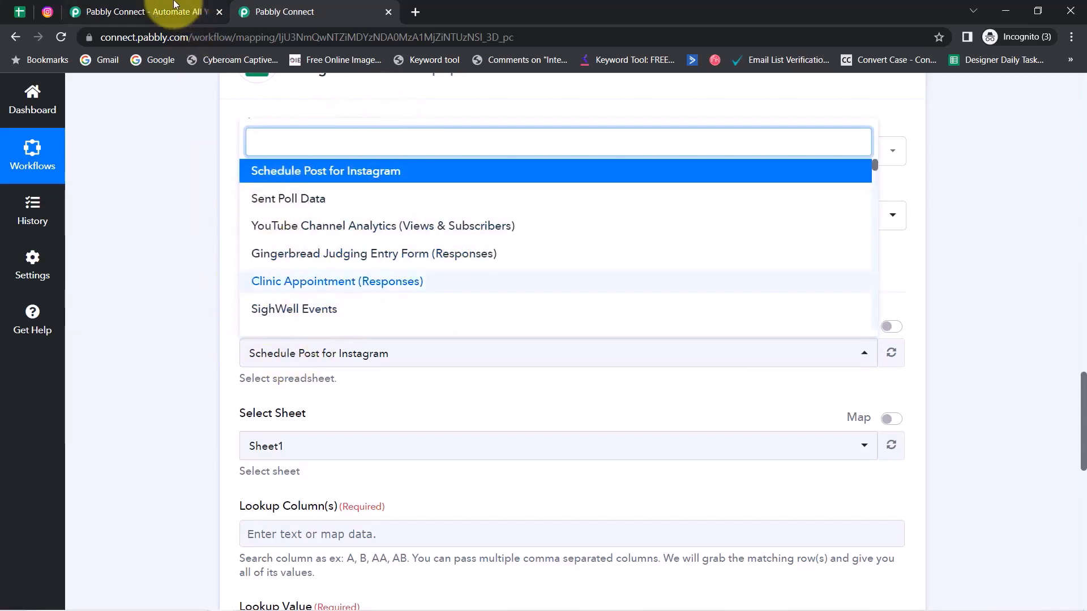
{"action": "left_click", "coordinate": [146, 194]}
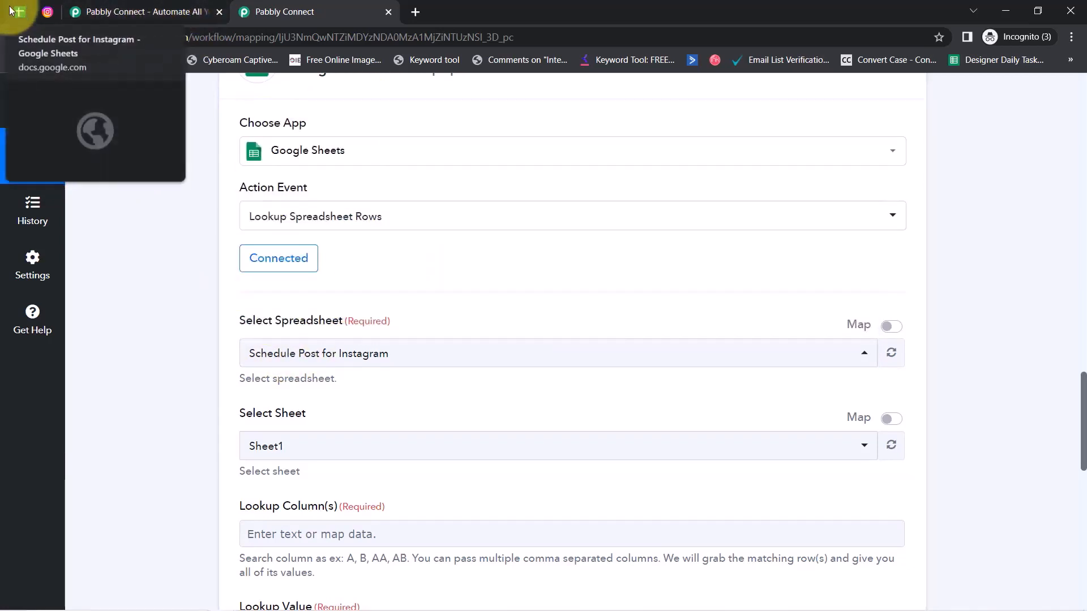
{"action": "left_click", "coordinate": [18, 12]}
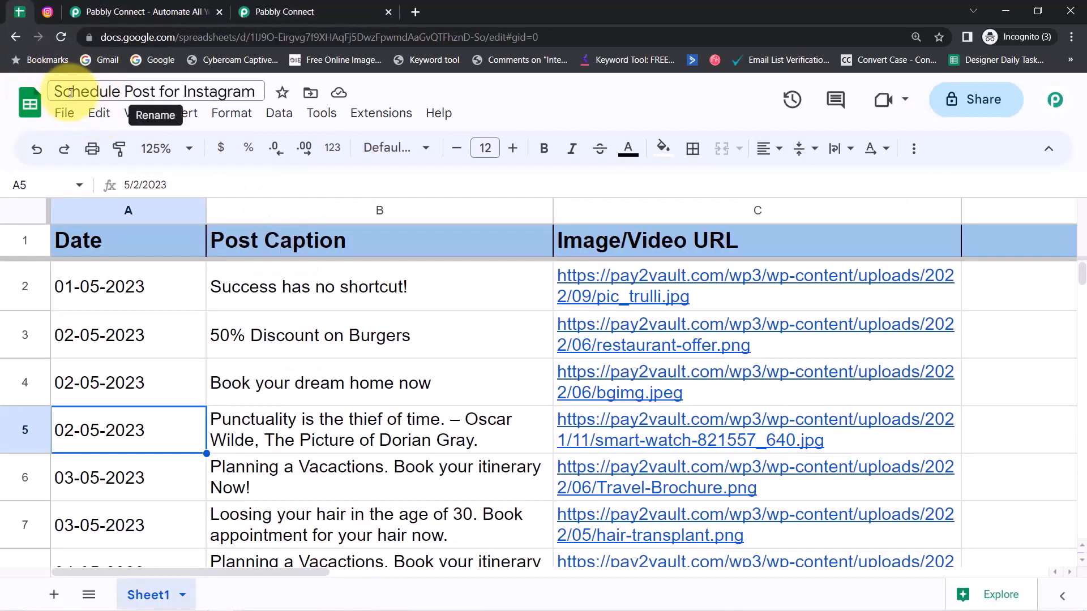
{"action": "left_click_drag", "start_coordinate": [70, 92], "coordinate": [128, 92]}
{"action": "left_click_drag", "start_coordinate": [233, 96], "coordinate": [243, 96]}
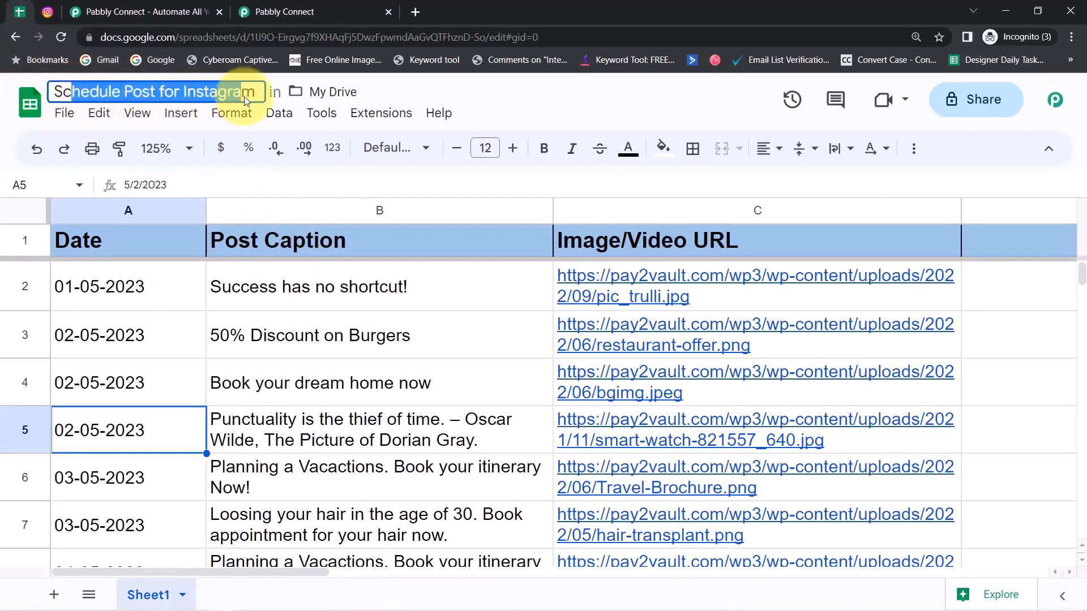
{"action": "left_click", "coordinate": [275, 11]}
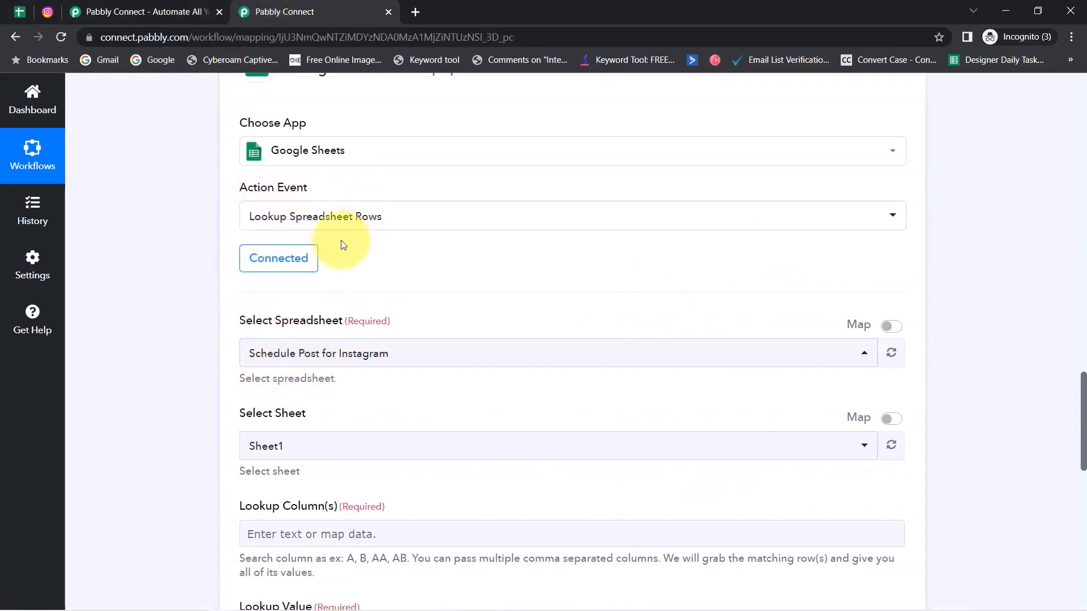
{"action": "left_click", "coordinate": [323, 360]}
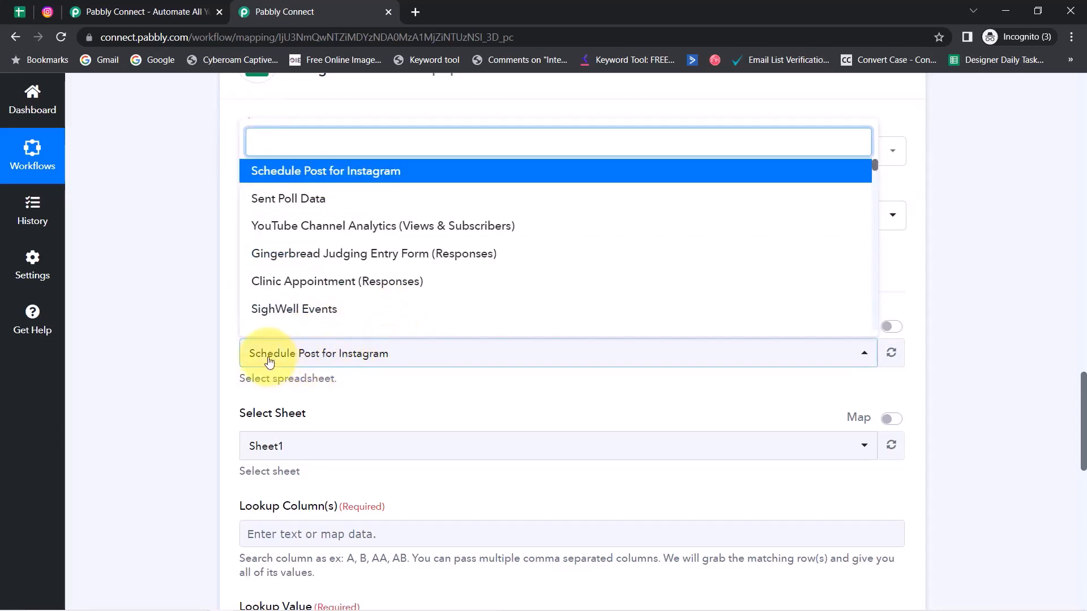
{"action": "left_click", "coordinate": [312, 361]}
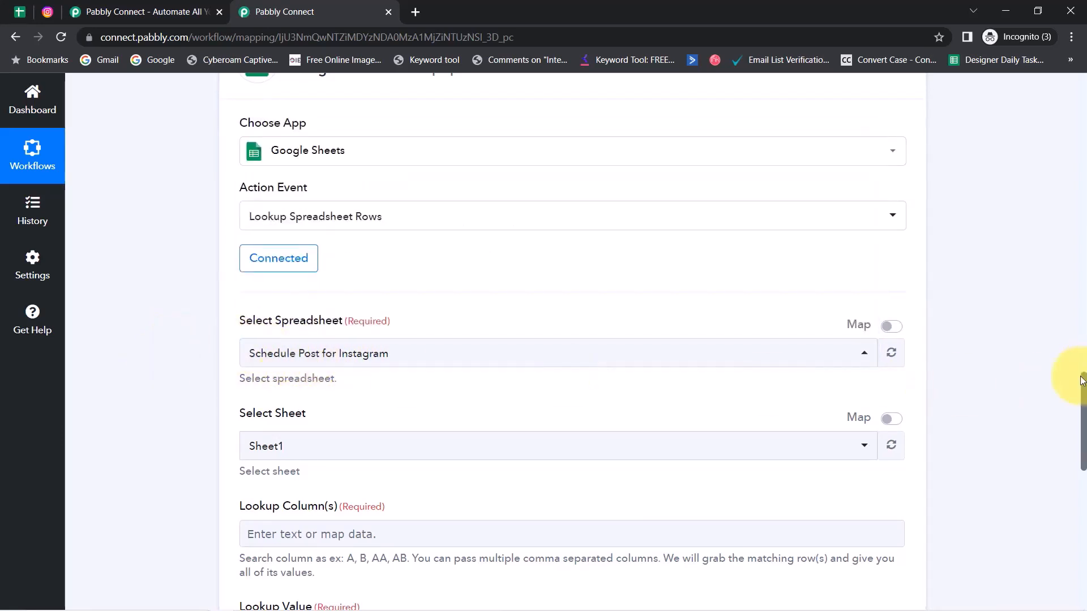
{"action": "scroll", "coordinate": [1082, 385], "scroll_direction": "down", "scroll_amount": 4}
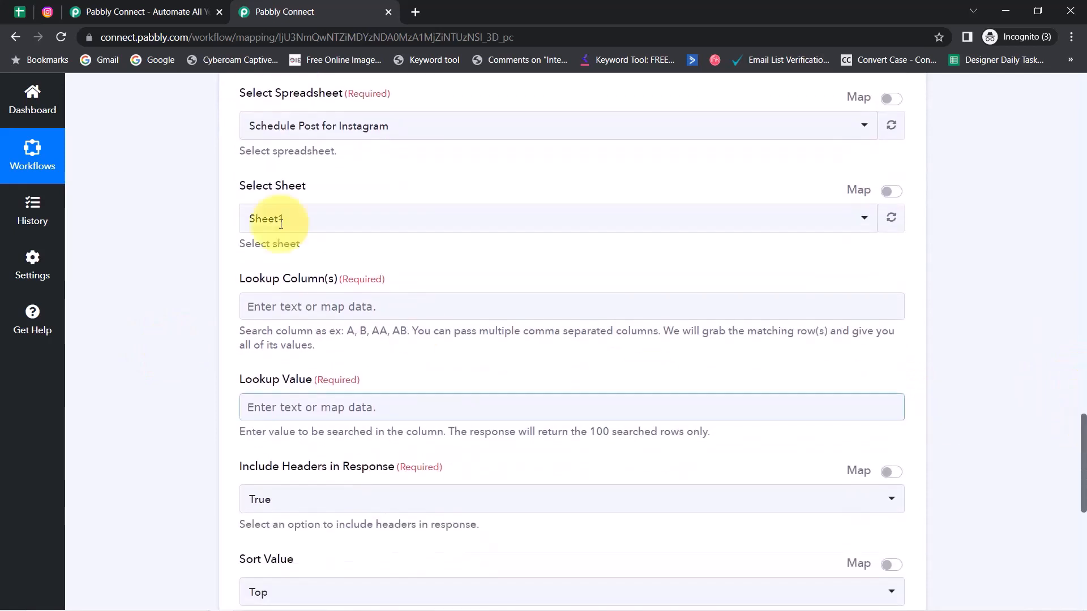
Step: Confirm Sheet1 and pick the Date column A as the column to search
{"action": "left_click", "coordinate": [20, 11]}
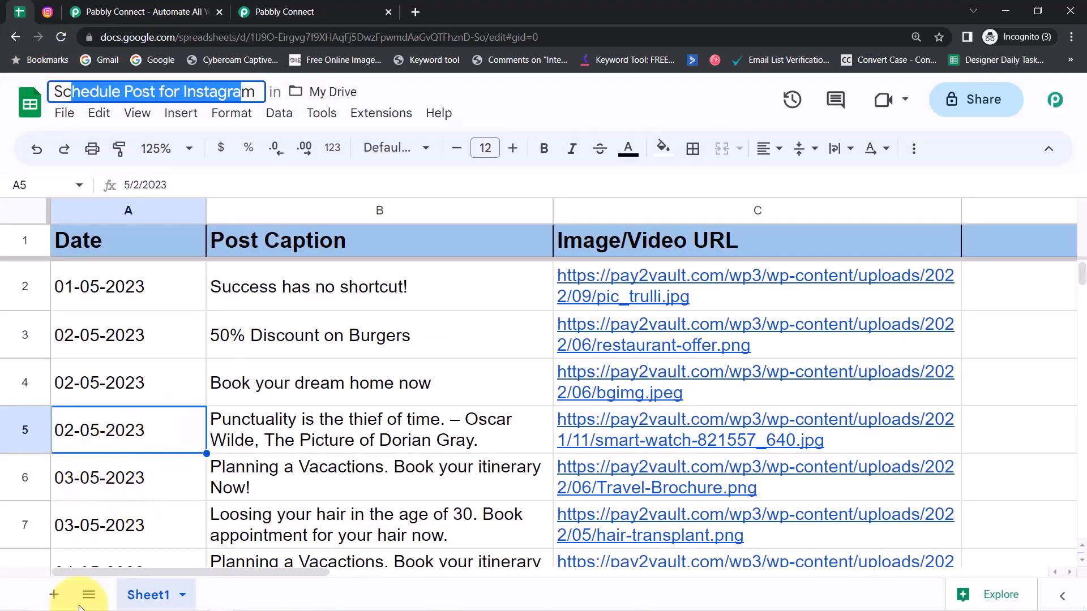
{"action": "left_click", "coordinate": [255, 10]}
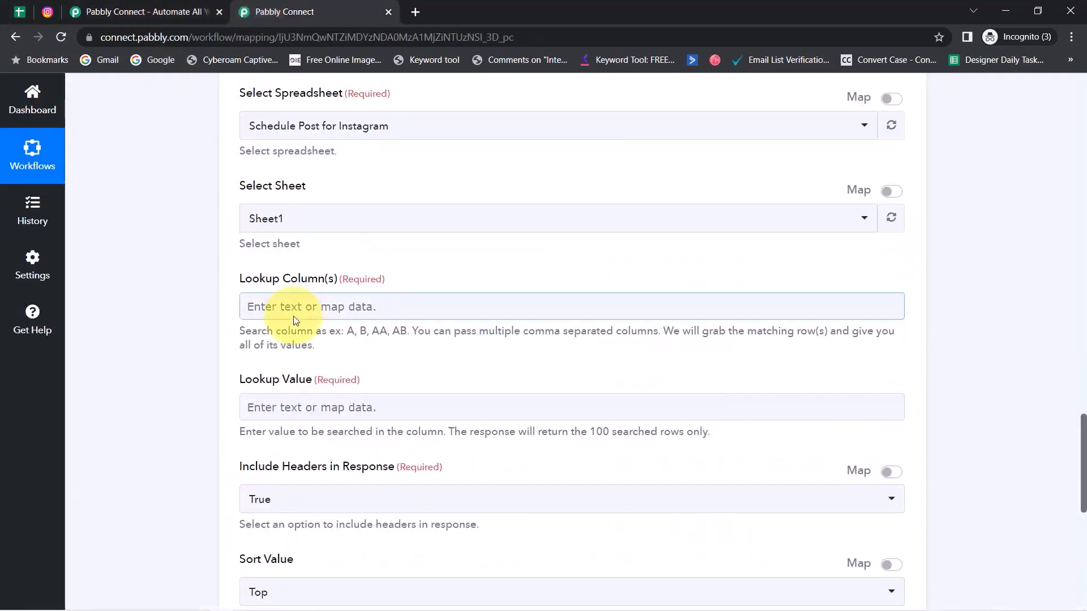
{"action": "left_click", "coordinate": [255, 226]}
{"action": "left_click", "coordinate": [255, 228]}
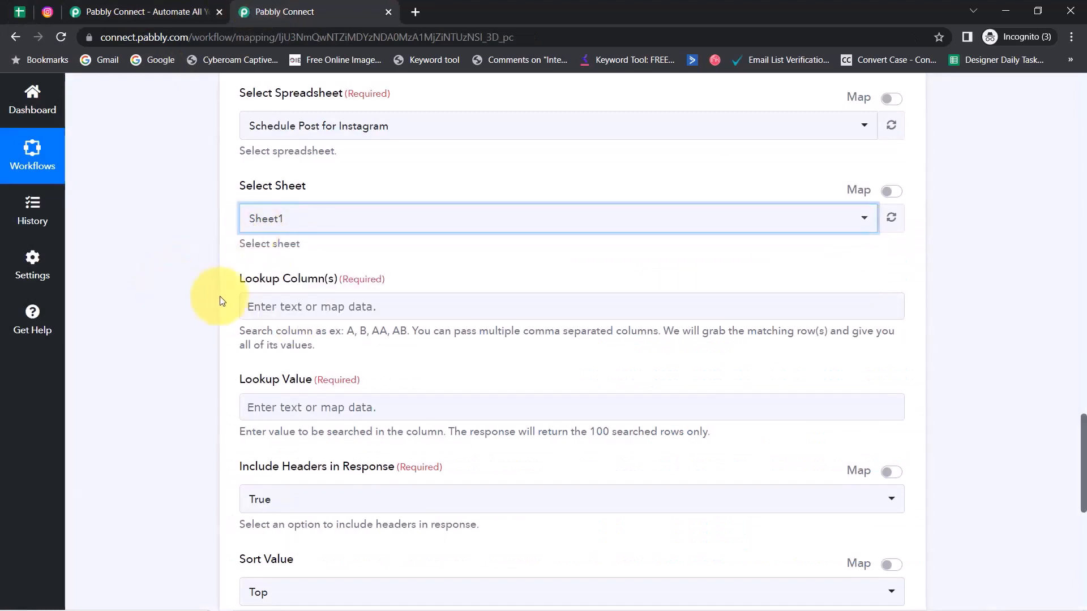
{"action": "left_click_drag", "start_coordinate": [245, 289], "coordinate": [280, 286]}
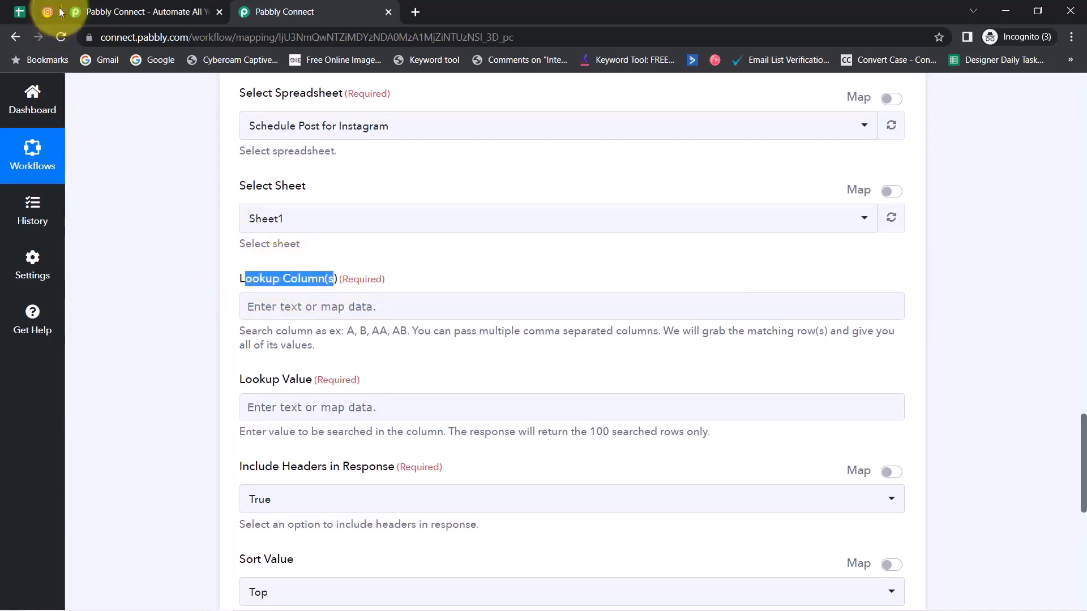
{"action": "left_click", "coordinate": [20, 13]}
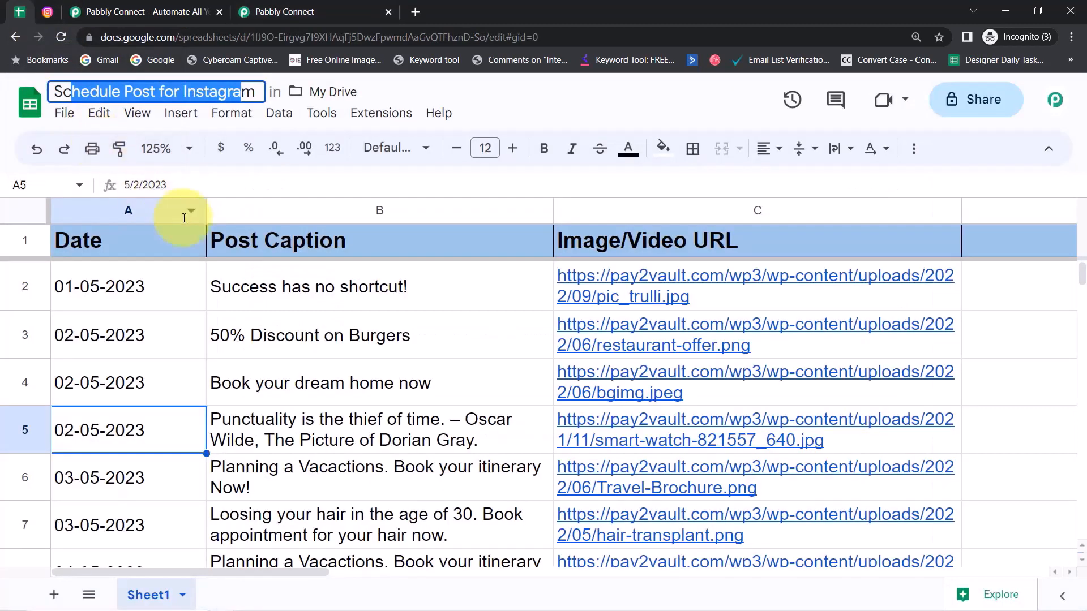
{"action": "left_click", "coordinate": [98, 203]}
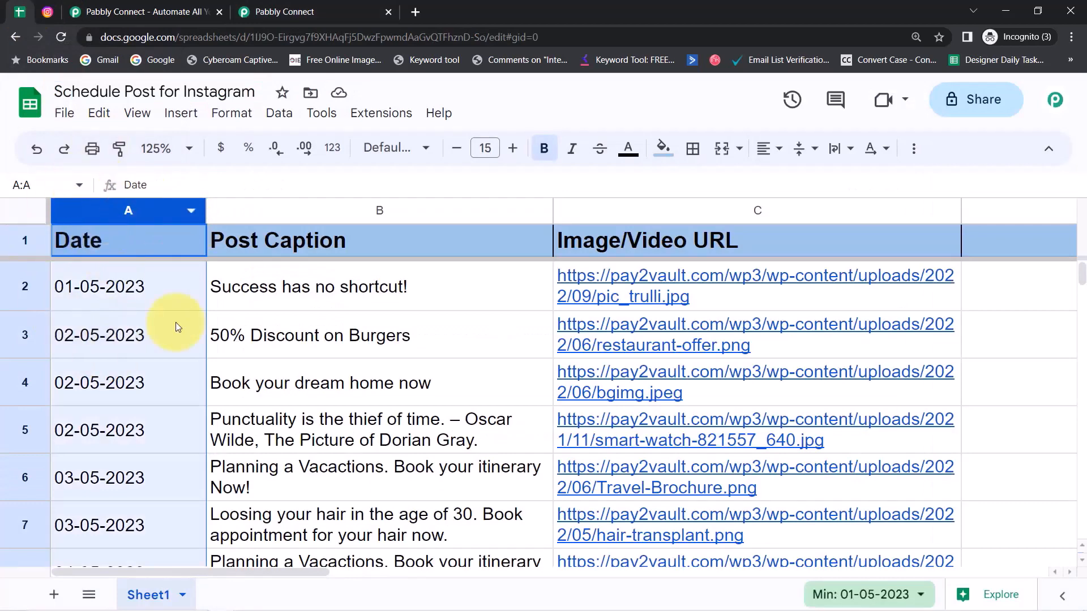
{"action": "left_click", "coordinate": [266, 11]}
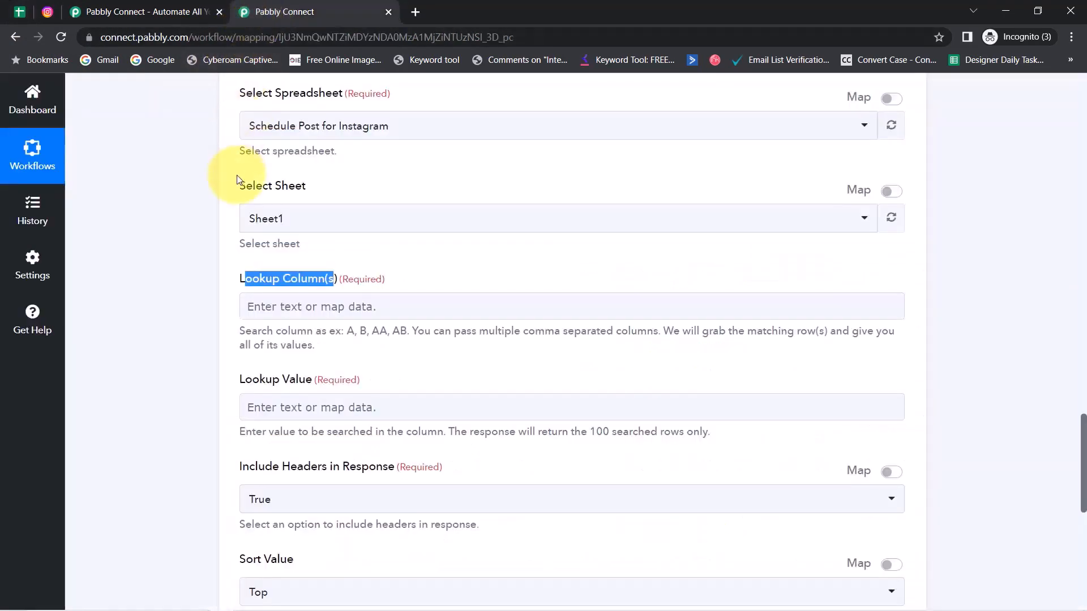
{"action": "left_click", "coordinate": [266, 305]}
Step: Enter A as the lookup column
{"action": "type", "text": "A"}
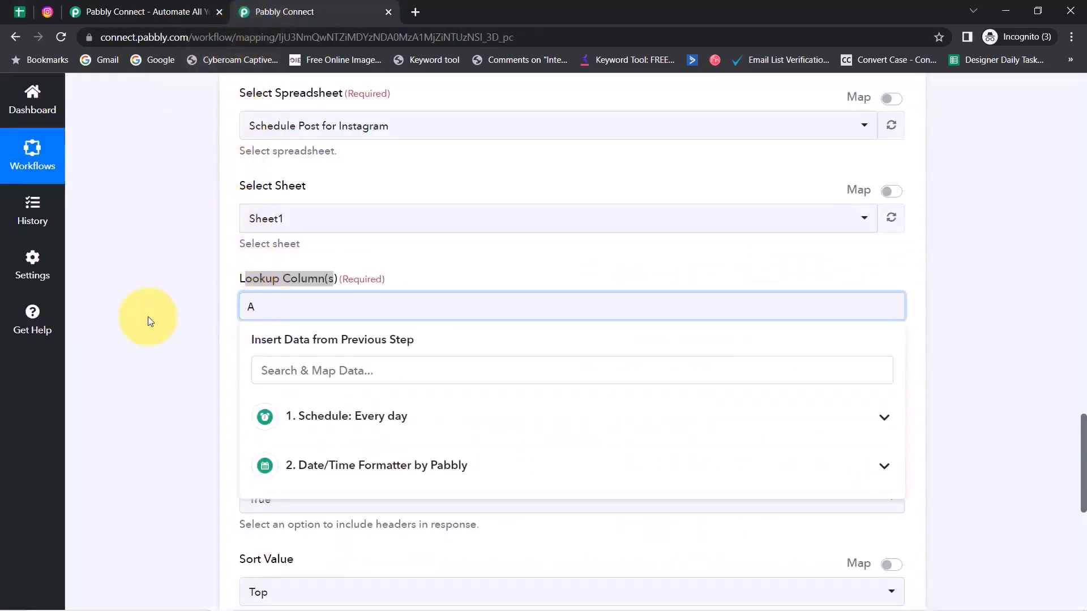
{"action": "left_click", "coordinate": [149, 317]}
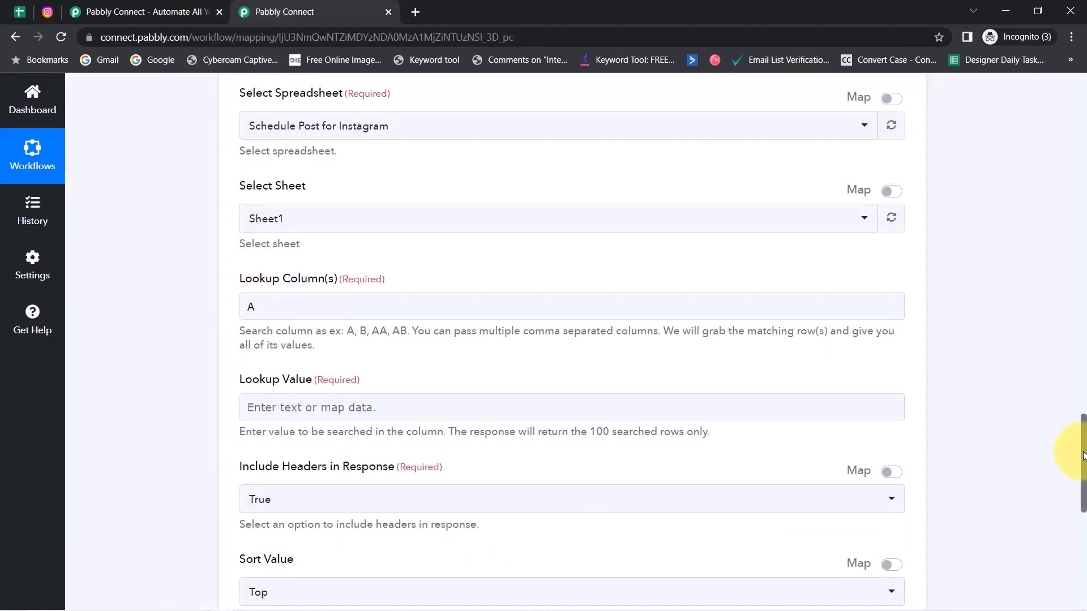
{"action": "left_click_drag", "start_coordinate": [1083, 456], "coordinate": [1080, 471]}
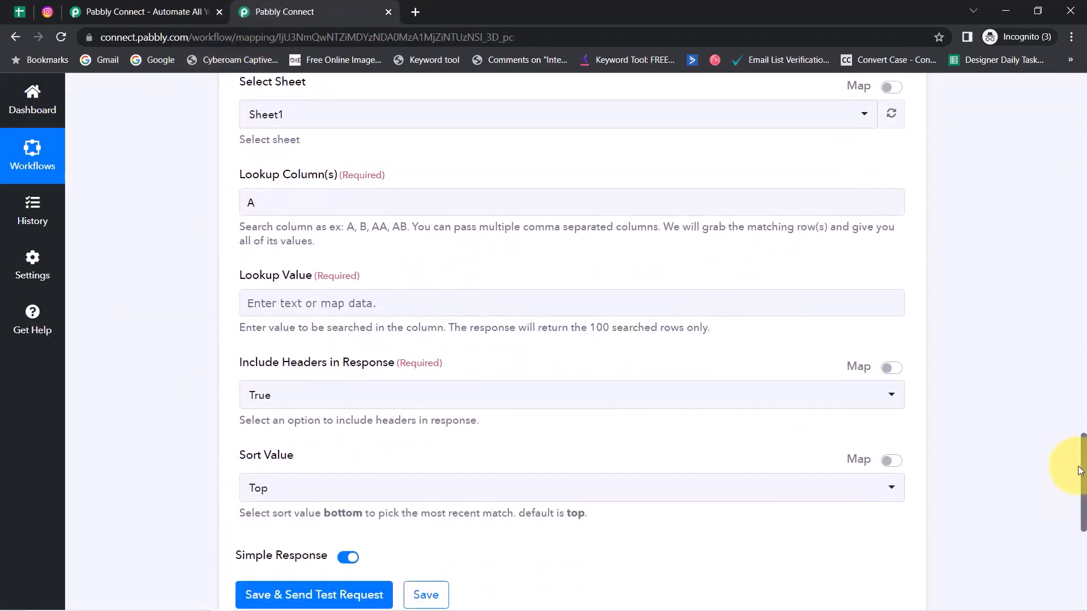
{"action": "left_click", "coordinate": [406, 308]}
{"action": "left_click", "coordinate": [1026, 423]}
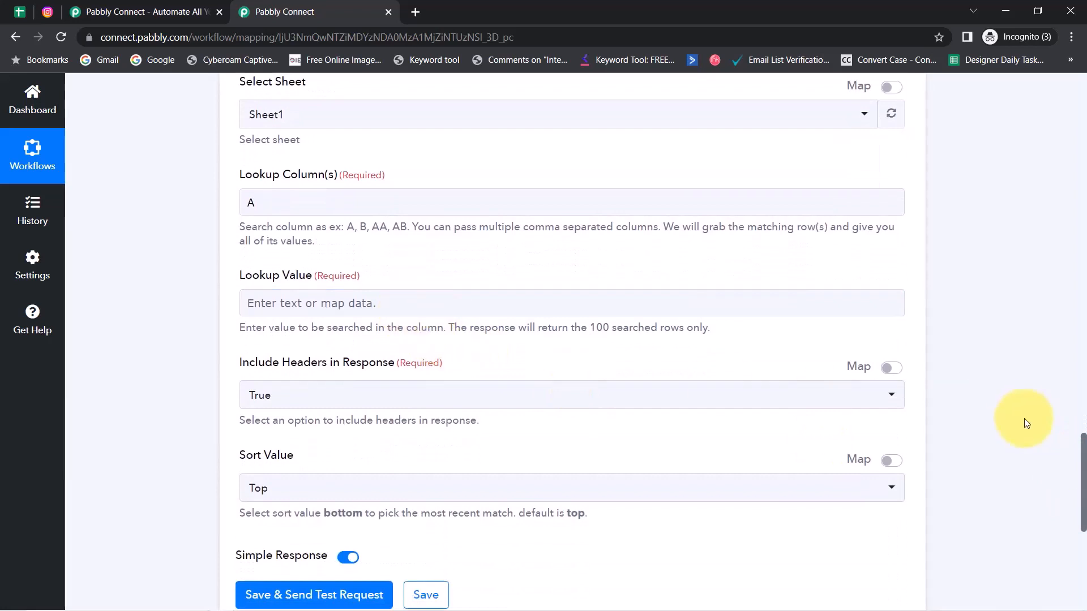
{"action": "mouse_move", "coordinate": [1083, 472]}
{"action": "left_mouse_down"}
{"action": "mouse_move", "coordinate": [1079, 346]}
{"action": "mouse_move", "coordinate": [1082, 487]}
{"action": "left_mouse_up"}
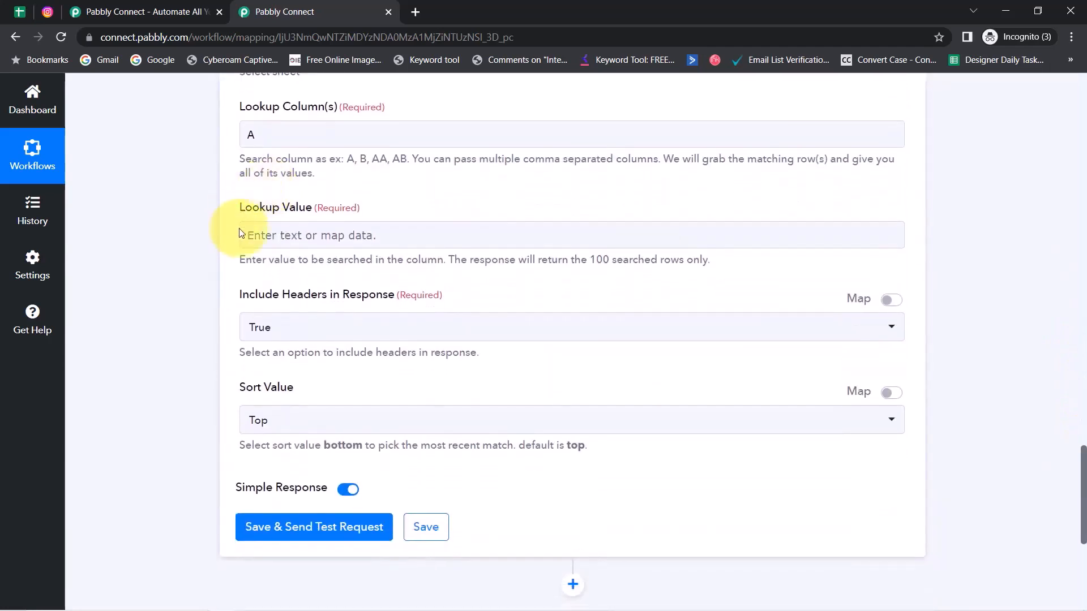
Step: Map the Date/Time Formatter's Datetime 02-05-2023 as the lookup value, checking the sheet's dates
{"action": "left_click", "coordinate": [258, 245]}
{"action": "left_click", "coordinate": [286, 237]}
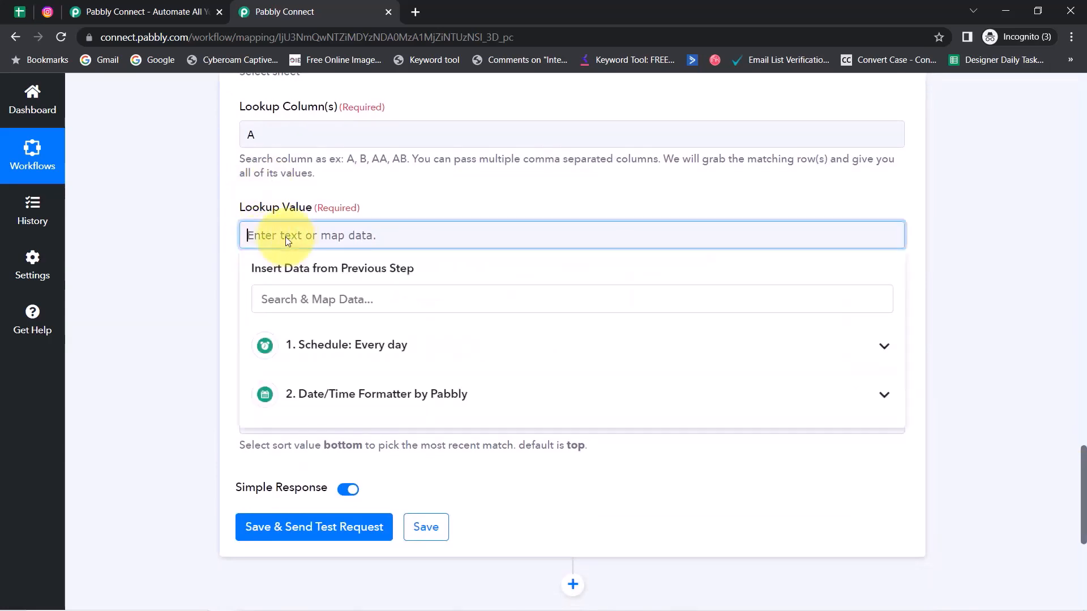
{"action": "left_click", "coordinate": [352, 396]}
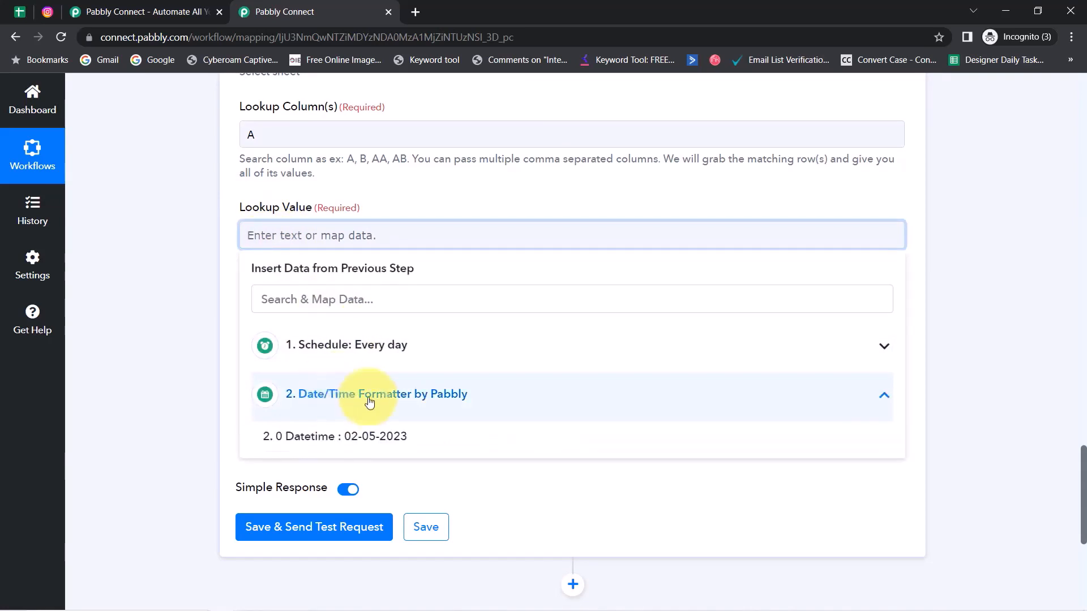
{"action": "left_click", "coordinate": [368, 436]}
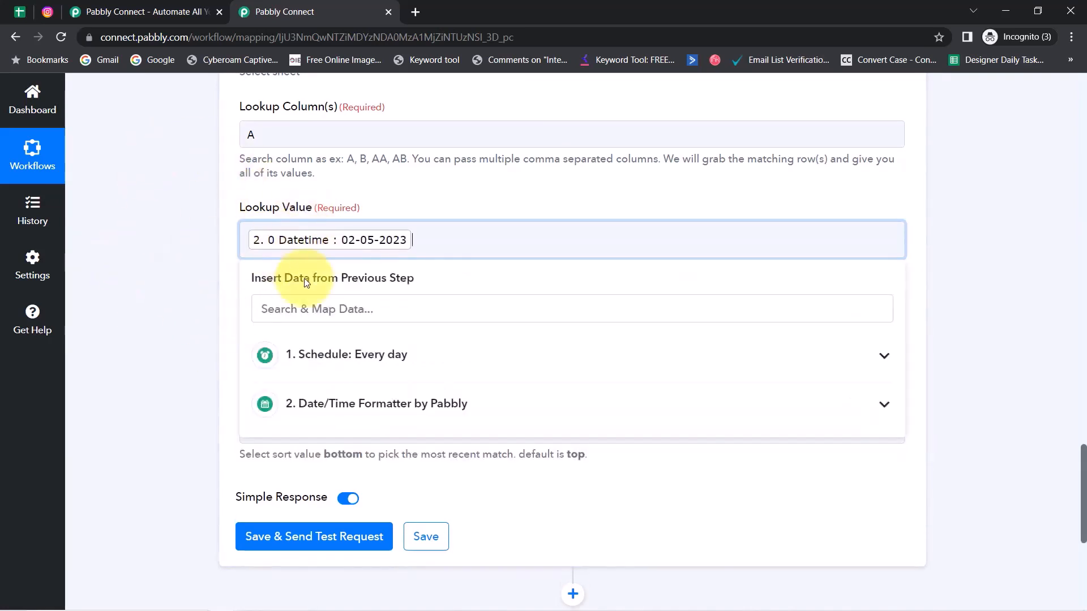
{"action": "left_click", "coordinate": [226, 252]}
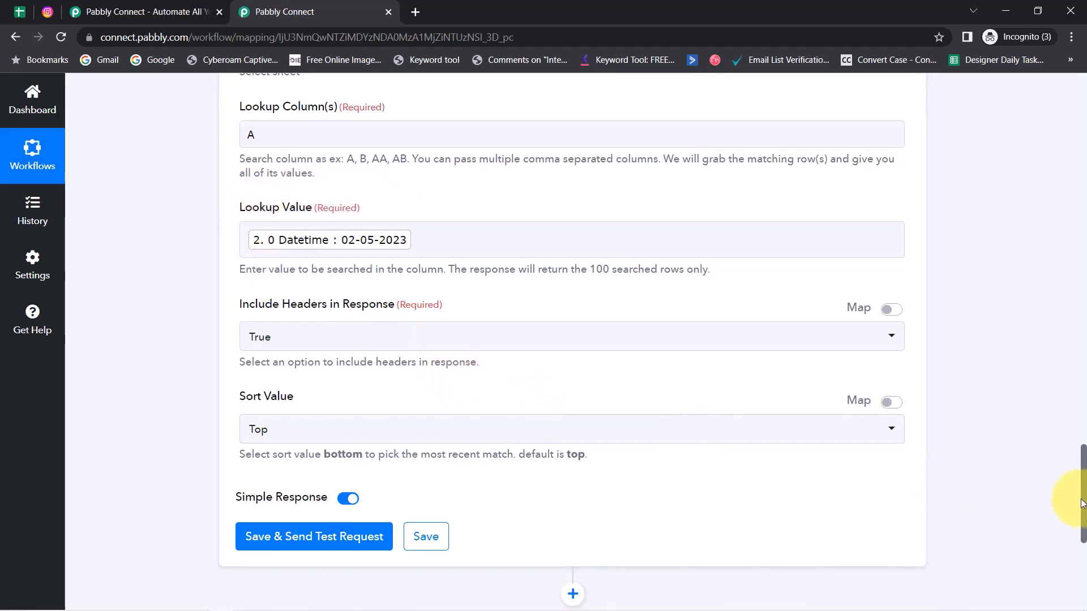
{"action": "left_click_drag", "start_coordinate": [1082, 503], "coordinate": [1053, 330]}
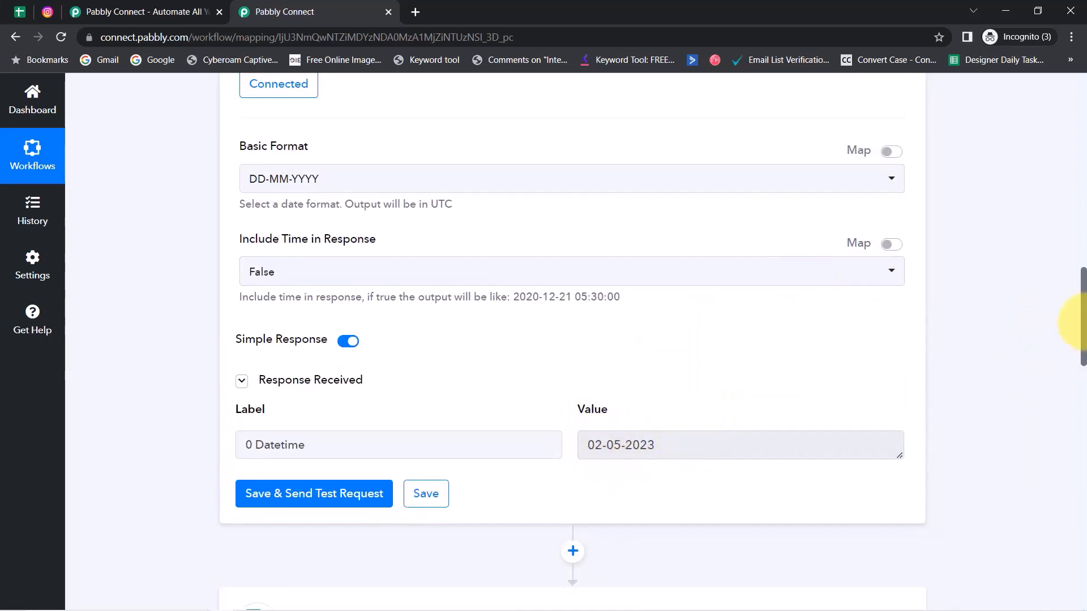
{"action": "left_click_drag", "start_coordinate": [1083, 319], "coordinate": [1068, 458]}
{"action": "scroll", "coordinate": [1067, 469], "scroll_direction": "down", "scroll_amount": 3}
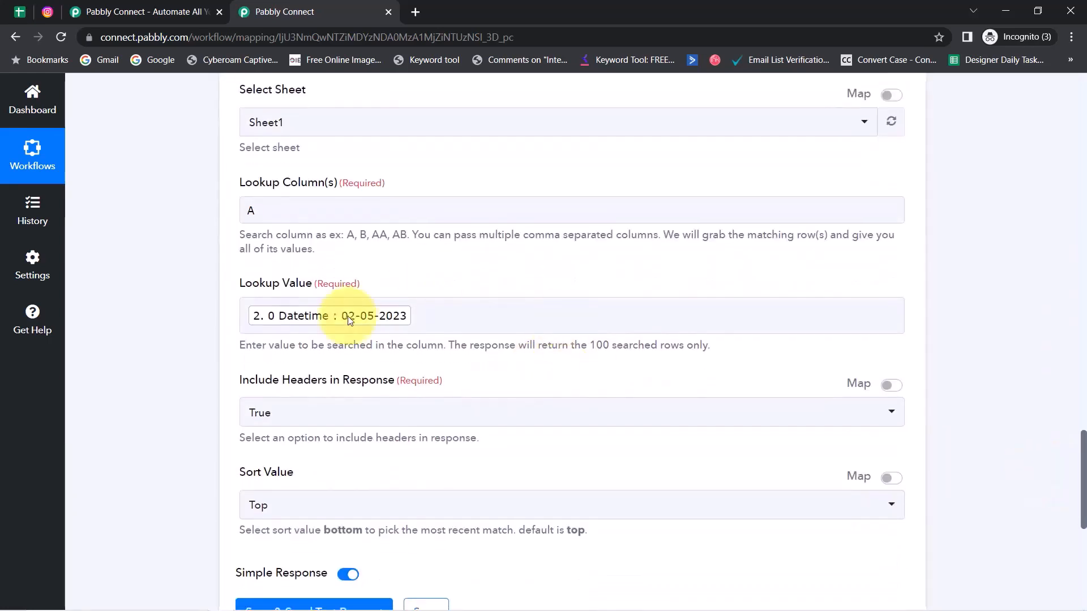
{"action": "left_click", "coordinate": [19, 12]}
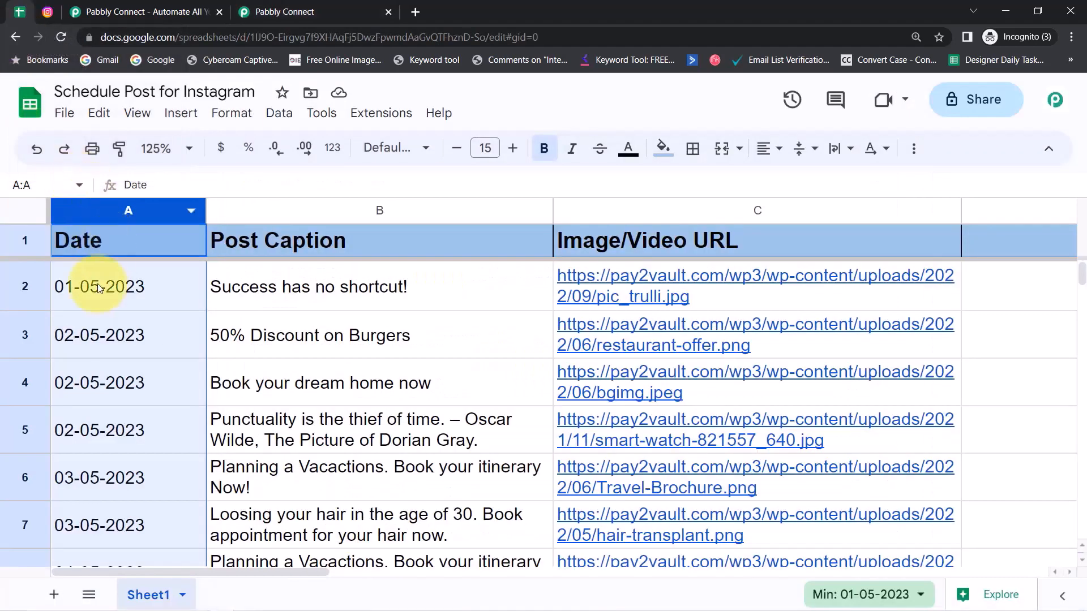
{"action": "left_click", "coordinate": [292, 9]}
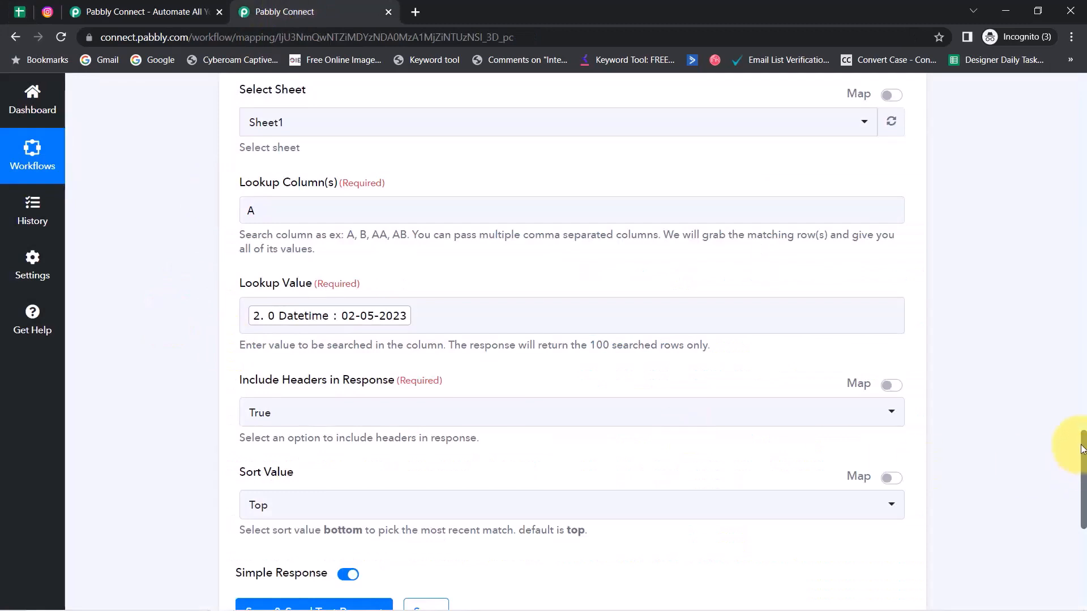
{"action": "left_click_drag", "start_coordinate": [1084, 450], "coordinate": [1082, 486]}
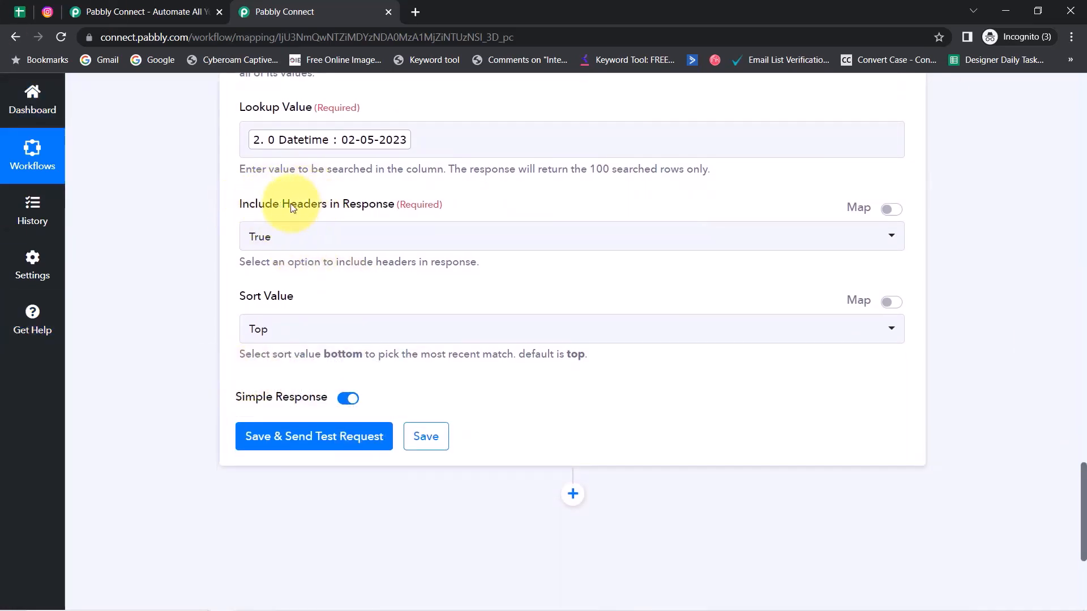
Step: Run the lookup test and compare it with sheet rows 3–5, all dated 02-05-2023
{"action": "left_click", "coordinate": [276, 438]}
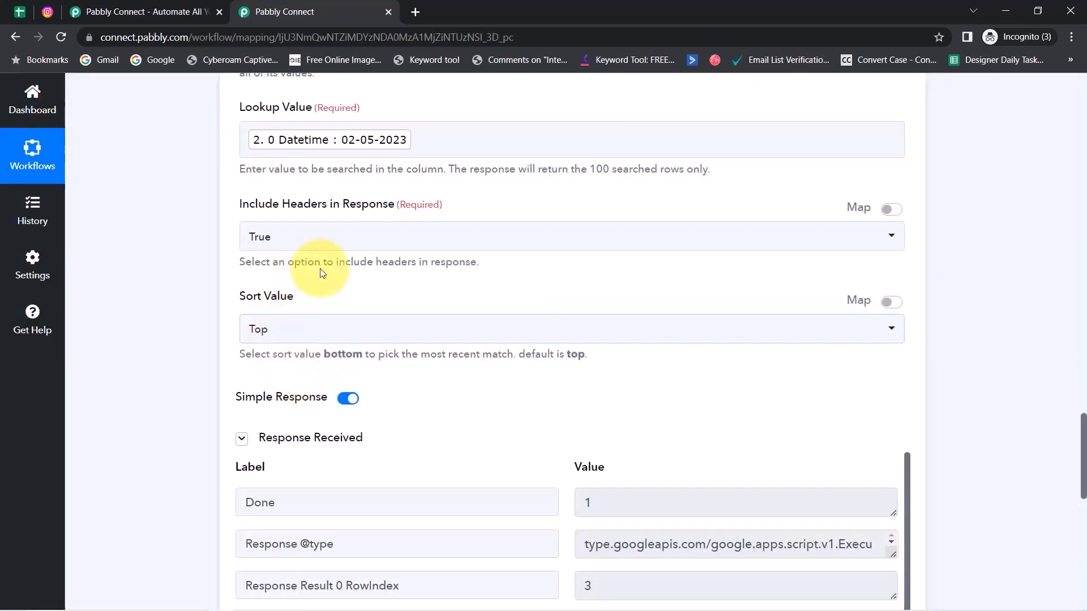
{"action": "left_click", "coordinate": [20, 12]}
{"action": "left_click", "coordinate": [224, 351]}
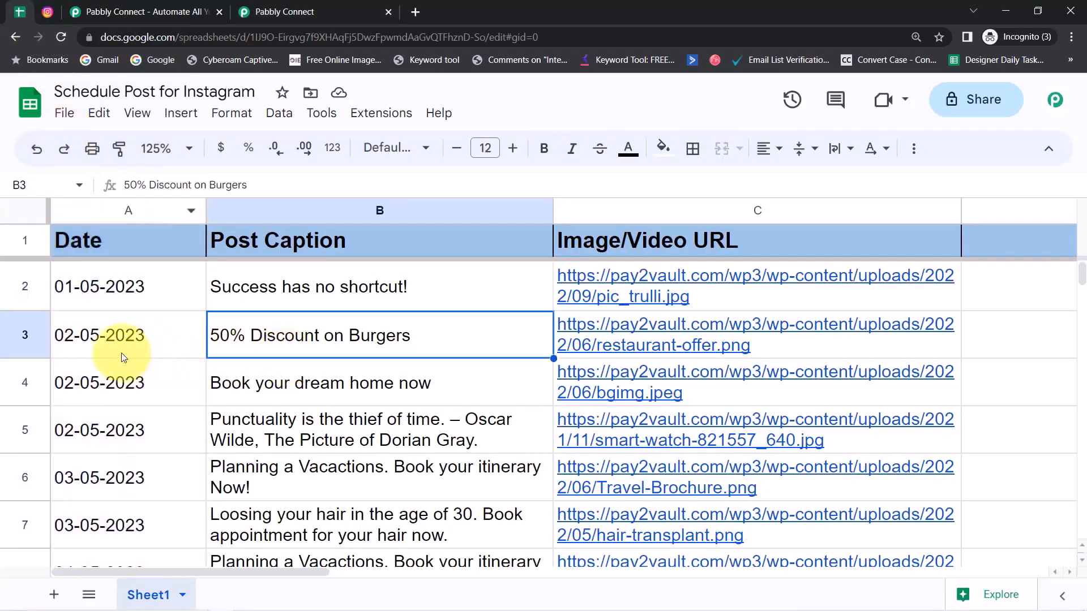
{"action": "left_click", "coordinate": [121, 352]}
{"action": "left_click", "coordinate": [101, 388]}
{"action": "left_click", "coordinate": [100, 432]}
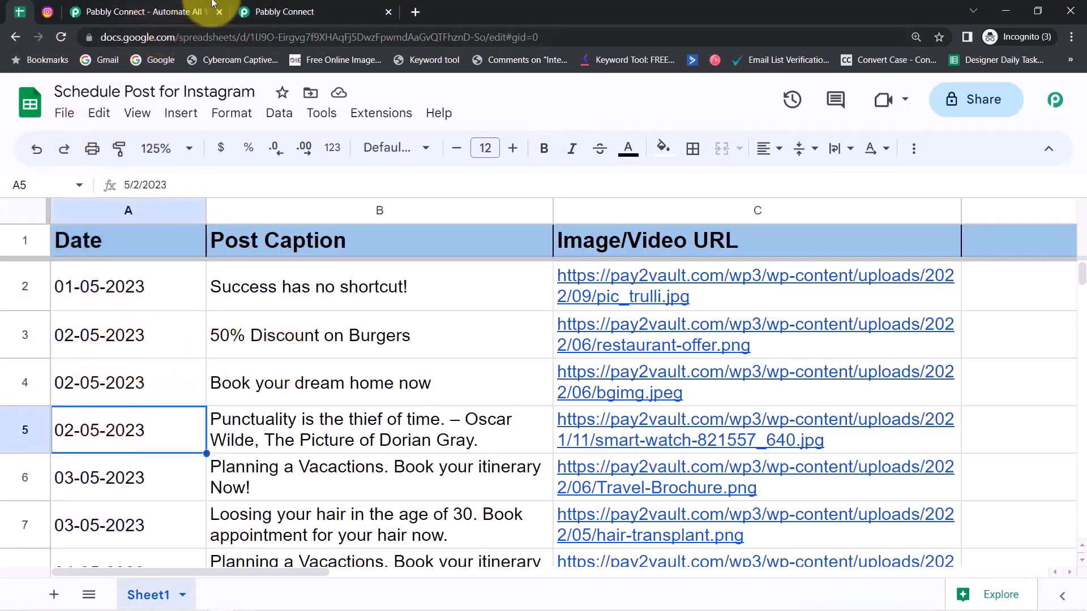
Step: Review the first result's date 02-05-2023, caption '50% Discount on Burgers' and image URL
{"action": "left_click", "coordinate": [283, 12]}
{"action": "left_click_drag", "start_coordinate": [1084, 420], "coordinate": [1083, 476]}
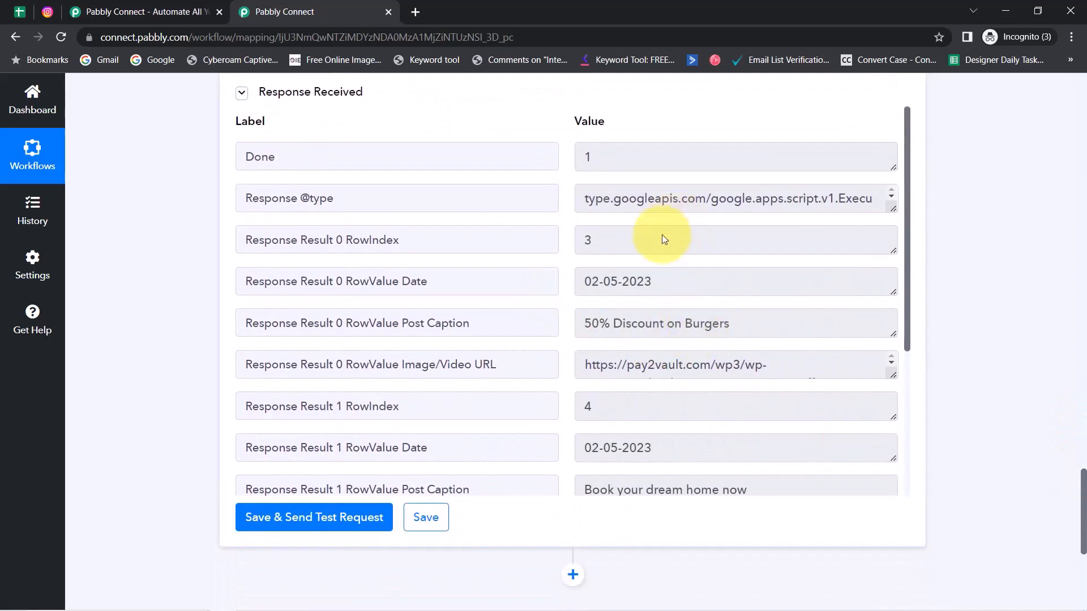
{"action": "left_click_drag", "start_coordinate": [685, 322], "coordinate": [600, 328]}
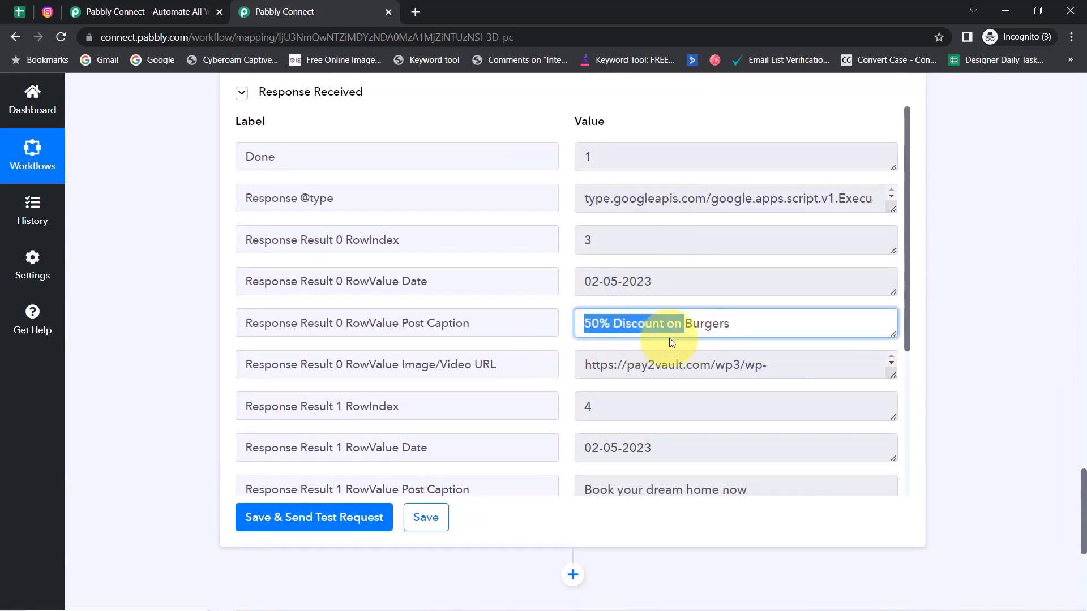
{"action": "left_click_drag", "start_coordinate": [584, 281], "coordinate": [621, 280]}
{"action": "left_click_drag", "start_coordinate": [668, 365], "coordinate": [685, 365]}
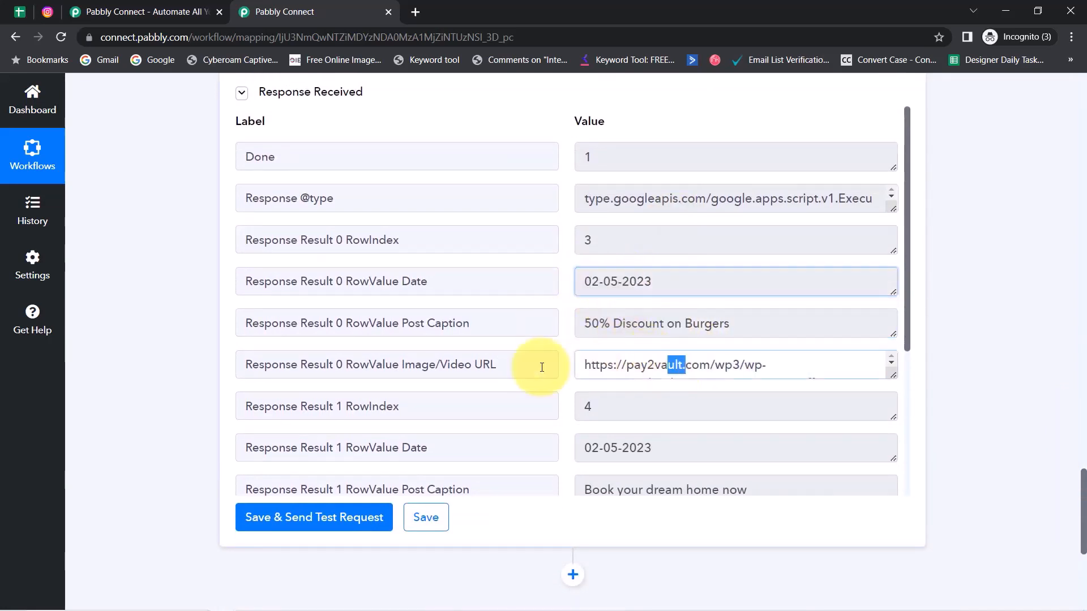
{"action": "left_click_drag", "start_coordinate": [584, 365], "coordinate": [685, 365]}
Step: Compare with sheet cells A3–C3 and view the restaurant-offer.png image
{"action": "left_click", "coordinate": [27, 15]}
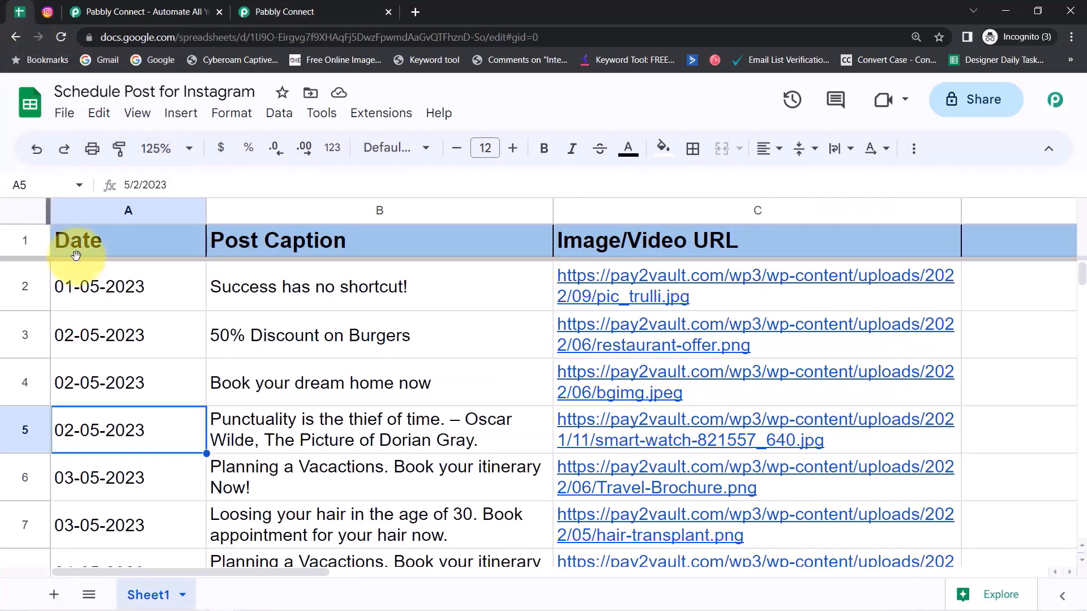
{"action": "left_click", "coordinate": [170, 331]}
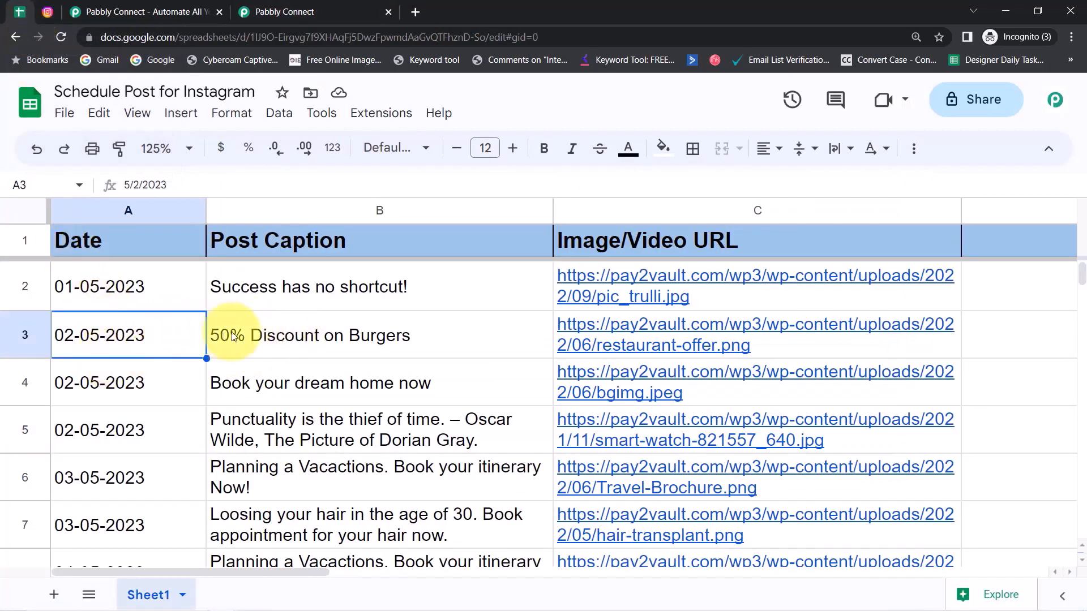
{"action": "left_click", "coordinate": [267, 335]}
{"action": "left_click", "coordinate": [595, 342]}
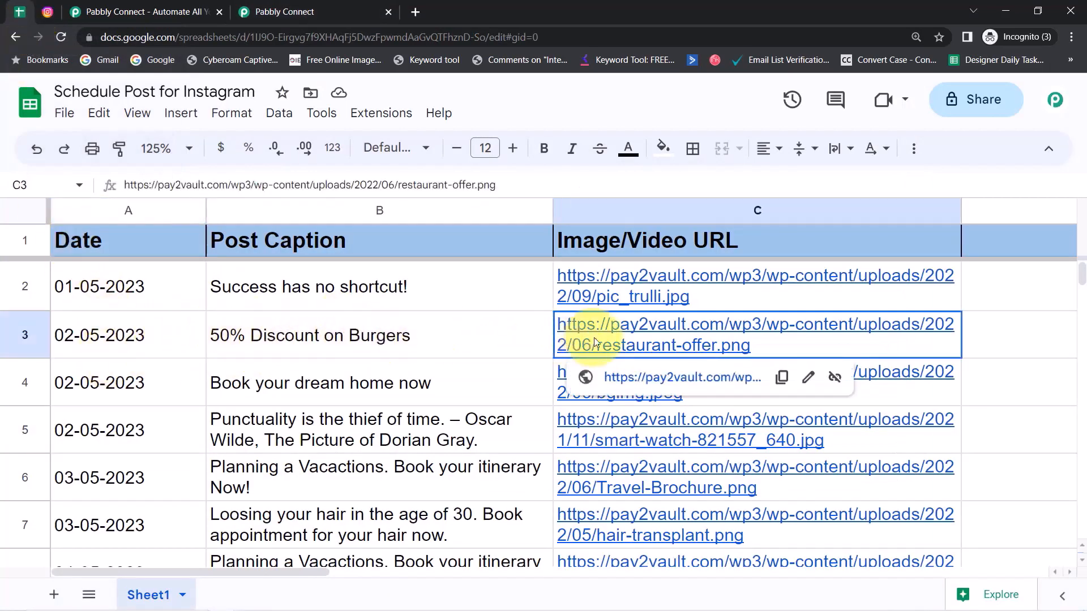
{"action": "left_click", "coordinate": [632, 378]}
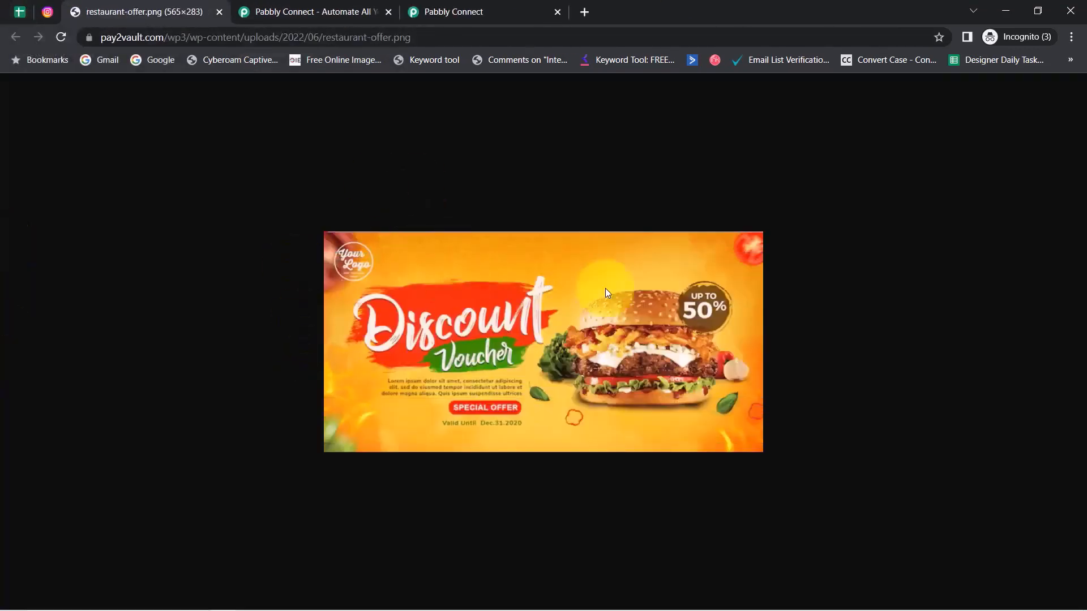
{"action": "left_click", "coordinate": [219, 13]}
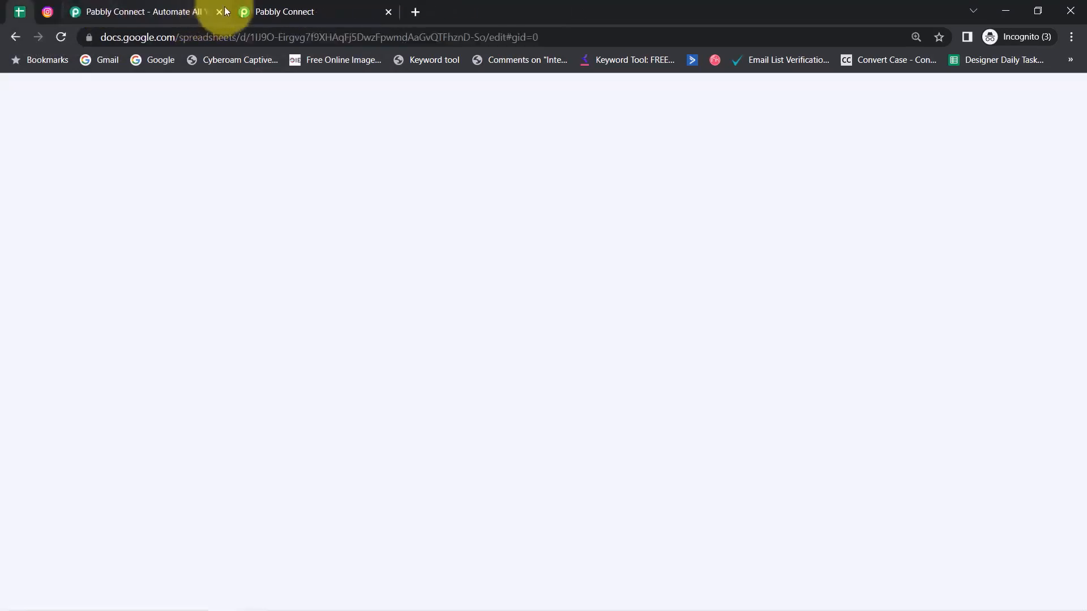
{"action": "left_click", "coordinate": [274, 11]}
Step: Load the returned row 3 image URL in a new tab to confirm the burger voucher
{"action": "triple_click", "coordinate": [652, 354]}
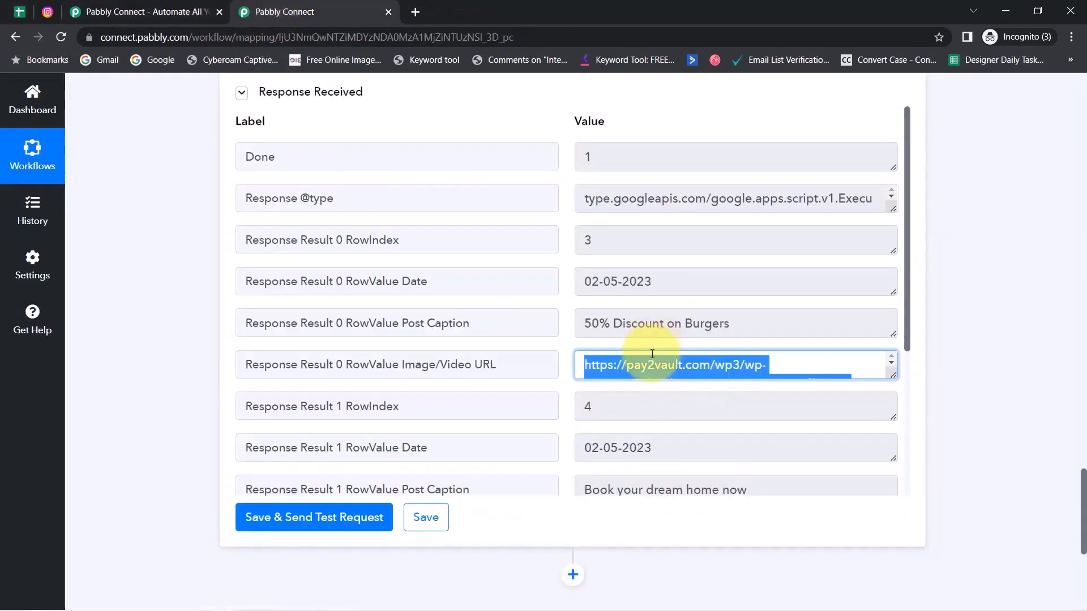
{"action": "key", "text": "ctrl+c"}
{"action": "key", "text": "ctrl+t"}
{"action": "key", "text": "ctrl+v"}
{"action": "key", "text": "Return"}
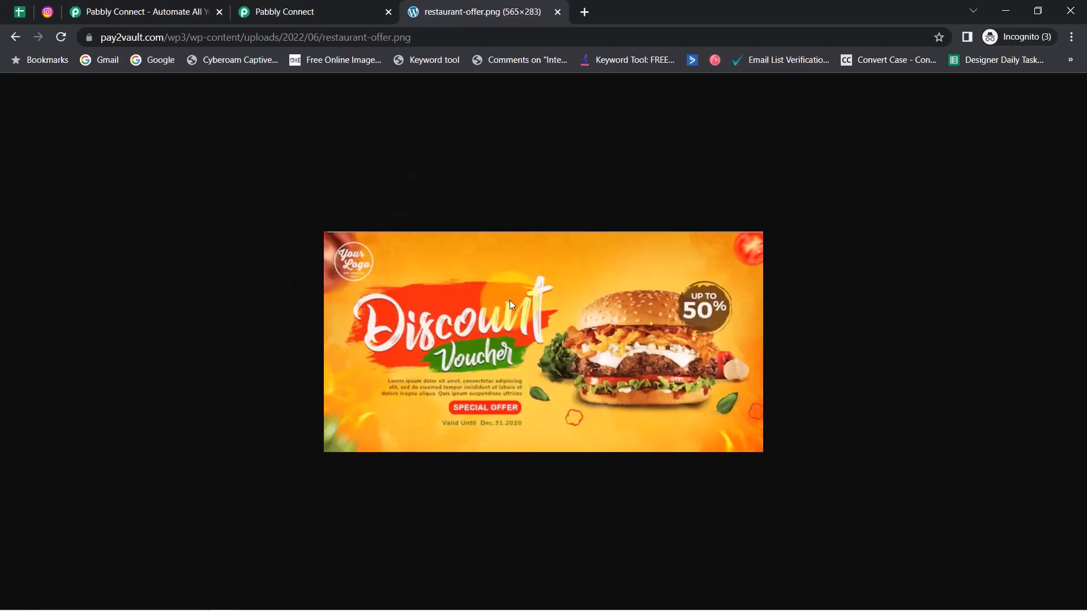
{"action": "left_click", "coordinate": [557, 14]}
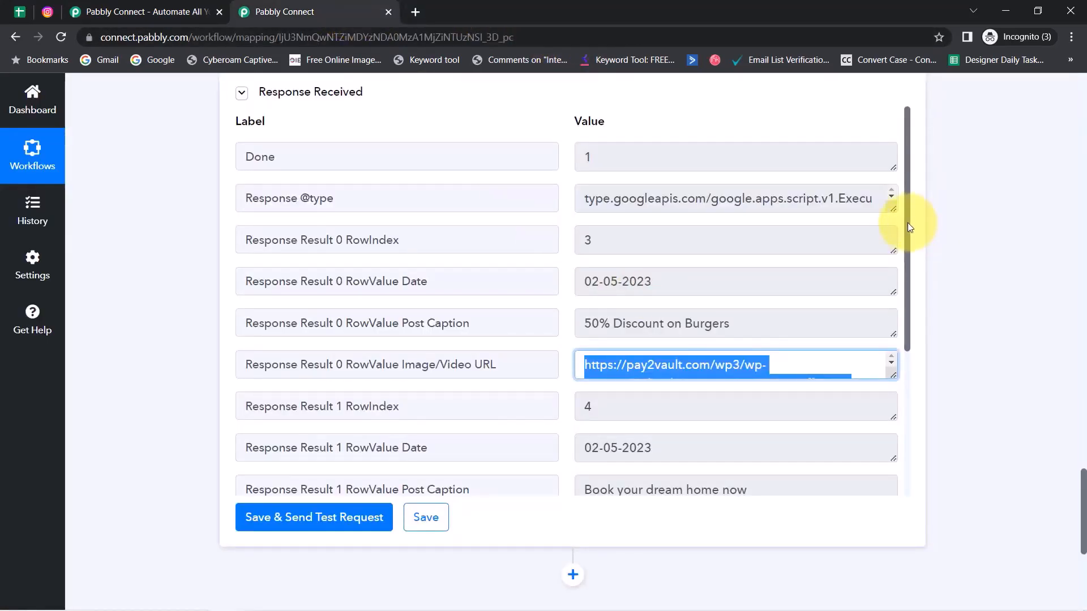
Step: Check the second result's post caption and image URL against the spreadsheet
{"action": "left_click_drag", "start_coordinate": [908, 222], "coordinate": [704, 354]}
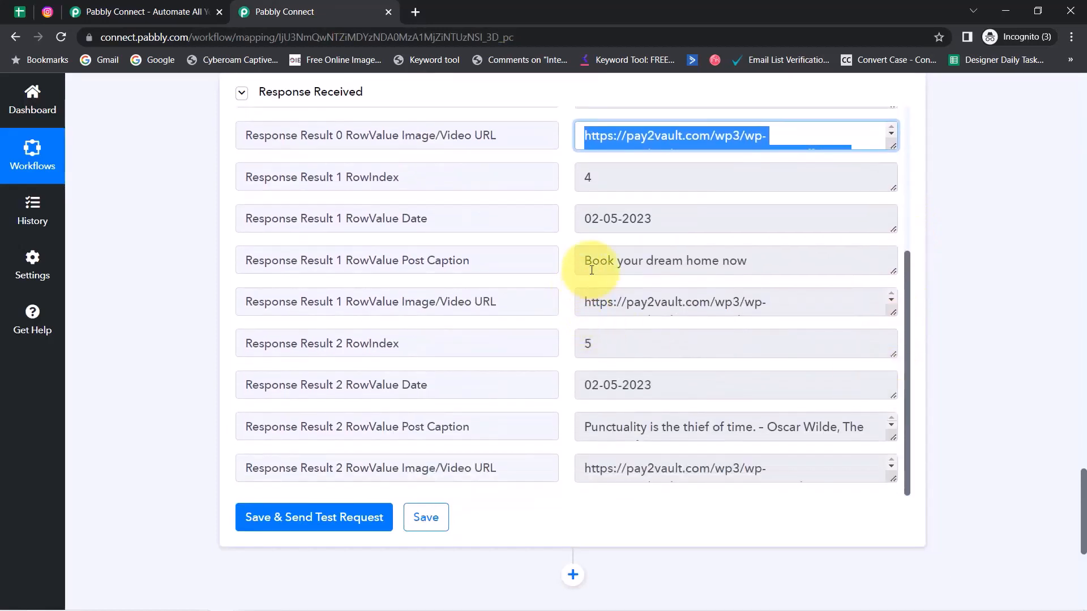
{"action": "left_click_drag", "start_coordinate": [591, 260], "coordinate": [755, 262]}
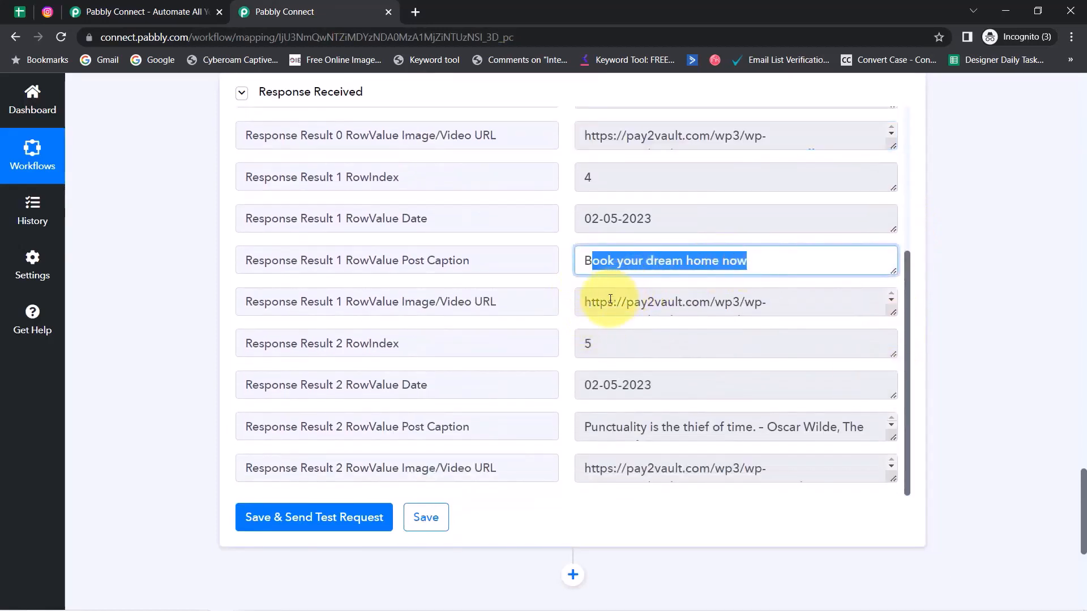
{"action": "left_click_drag", "start_coordinate": [610, 302], "coordinate": [761, 301]}
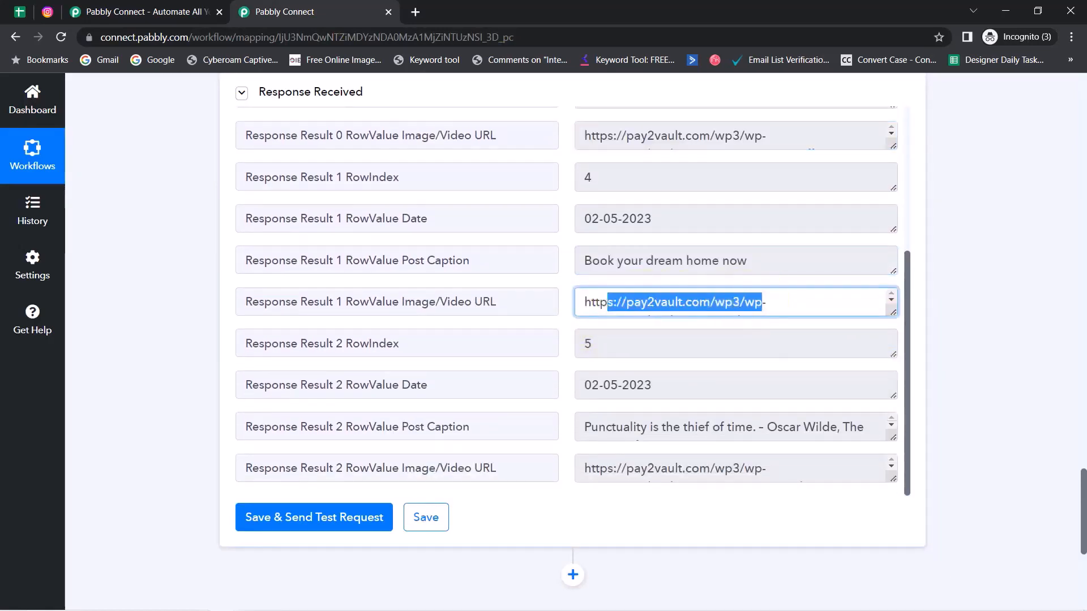
{"action": "left_click", "coordinate": [18, 19]}
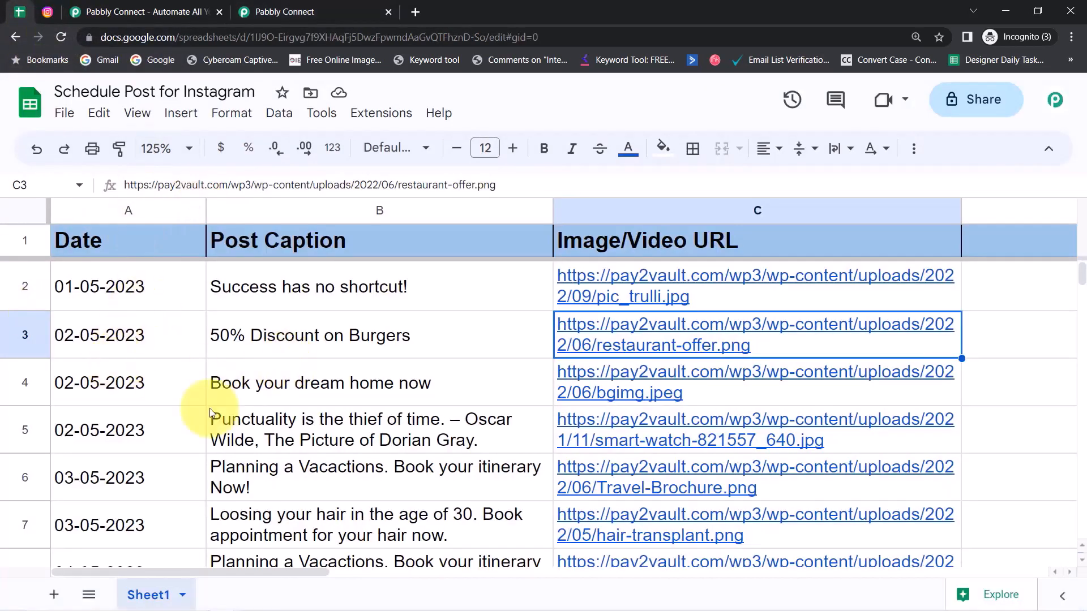
Step: Check the row 4 caption and image URL and the row 5 caption in the sheet
{"action": "left_click", "coordinate": [259, 366]}
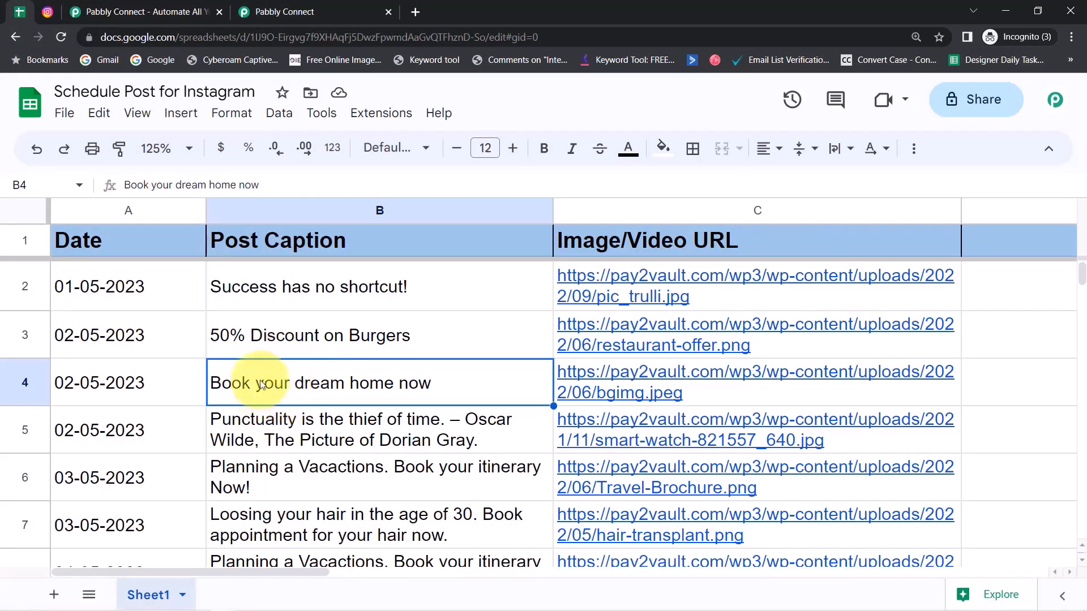
{"action": "left_click", "coordinate": [583, 377]}
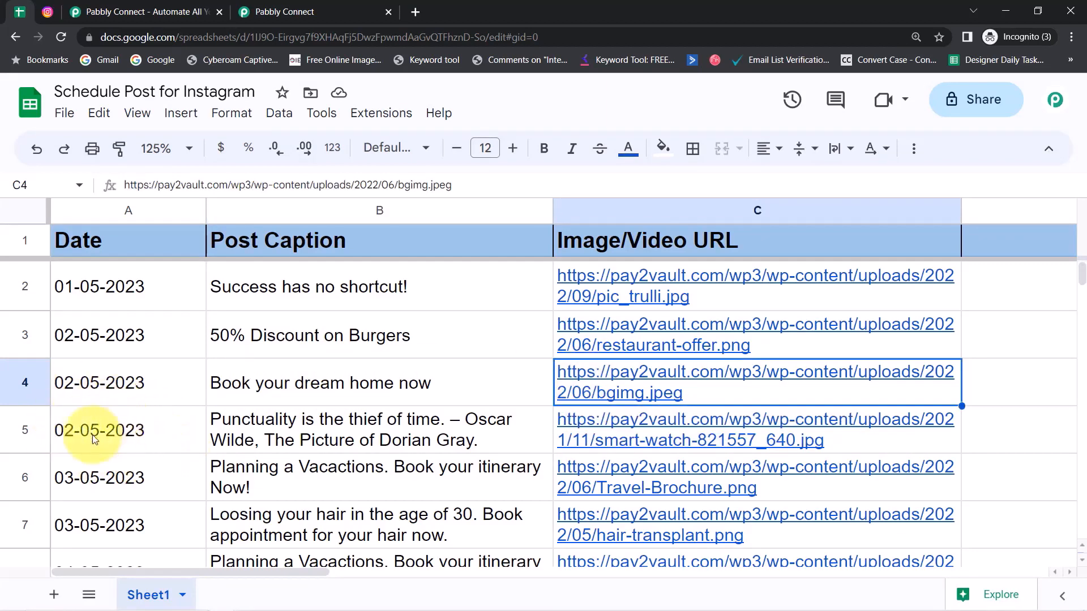
{"action": "left_click", "coordinate": [252, 430]}
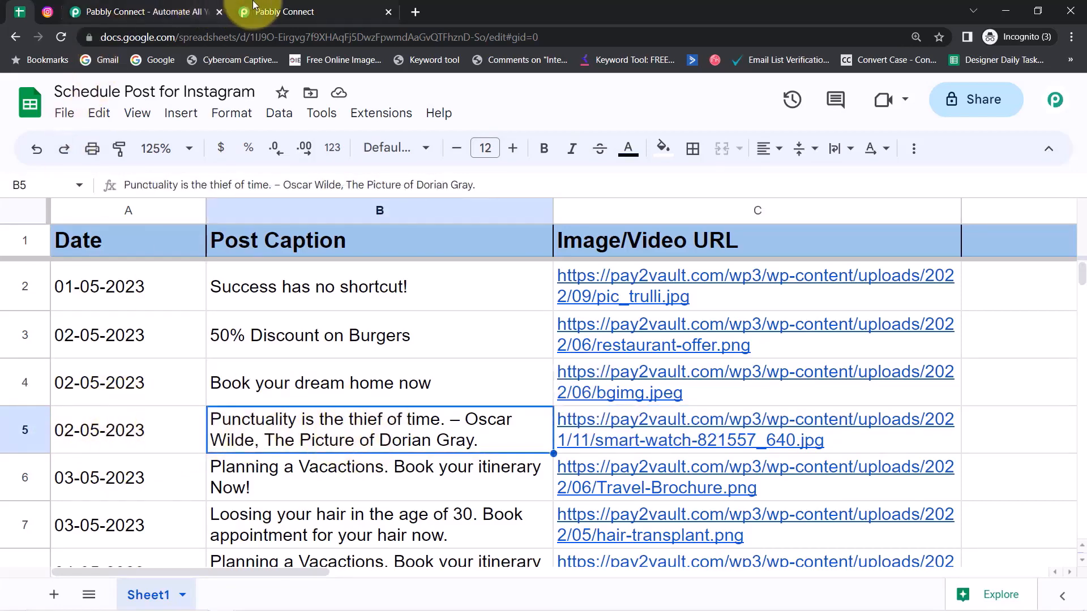
{"action": "left_click", "coordinate": [285, 11]}
Step: Match the third result's caption, date and image URL in the lookup response against the sheet
{"action": "left_click_drag", "start_coordinate": [594, 427], "coordinate": [624, 427]}
{"action": "left_click_drag", "start_coordinate": [584, 385], "coordinate": [624, 386]}
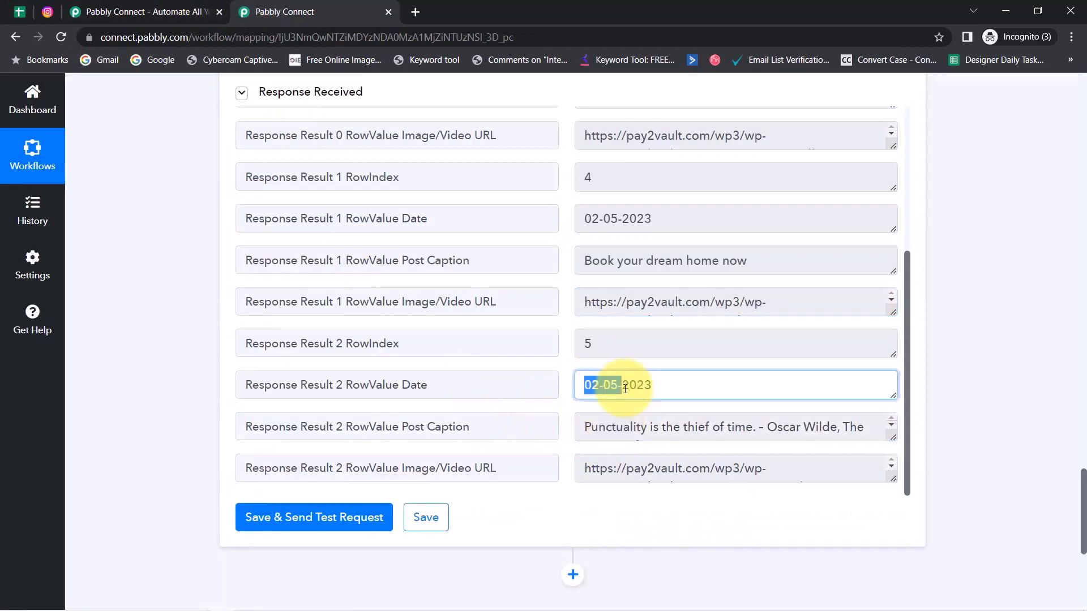
{"action": "left_click_drag", "start_coordinate": [584, 470], "coordinate": [642, 468]}
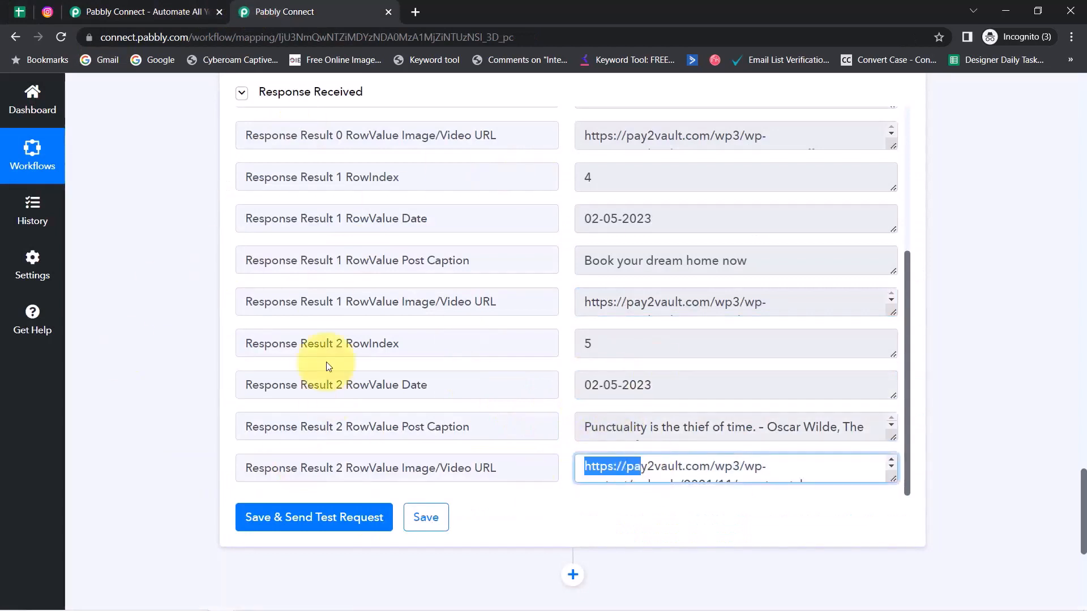
{"action": "left_click", "coordinate": [13, 9]}
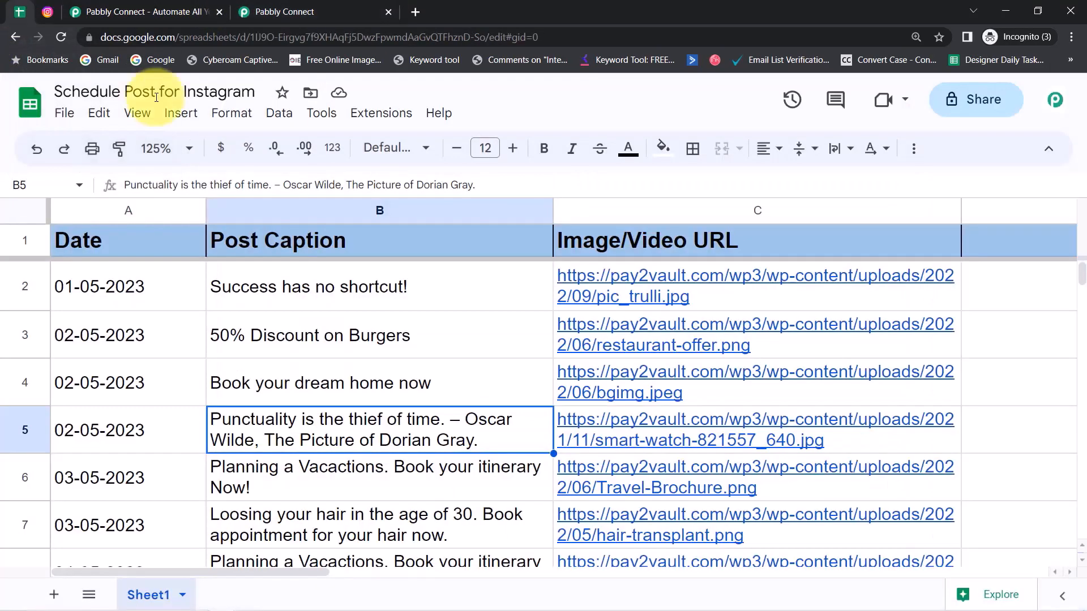
{"action": "left_click", "coordinate": [277, 2]}
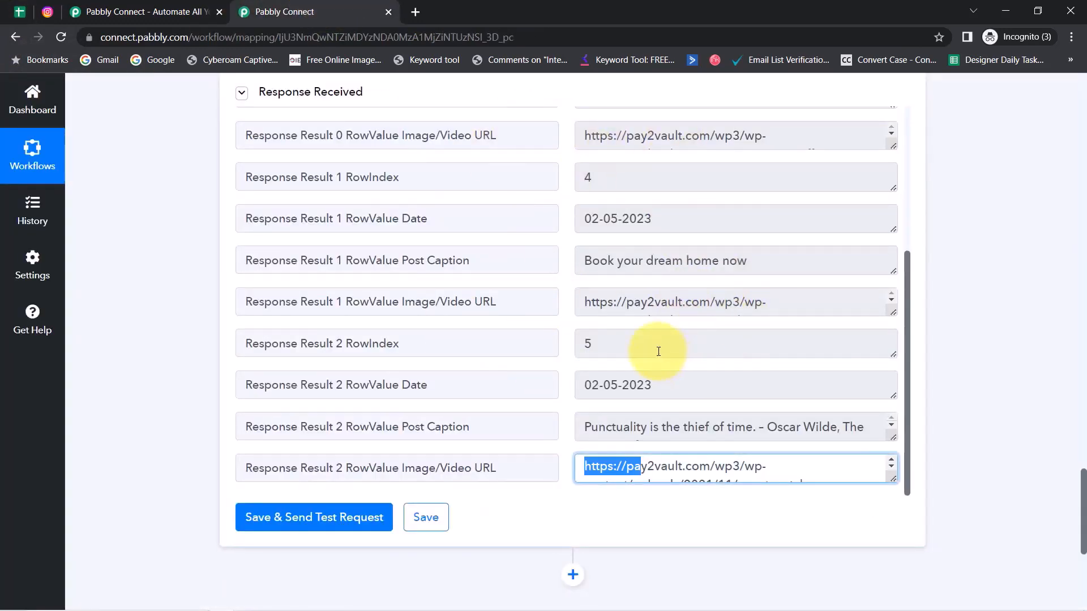
{"action": "left_click", "coordinate": [679, 136]}
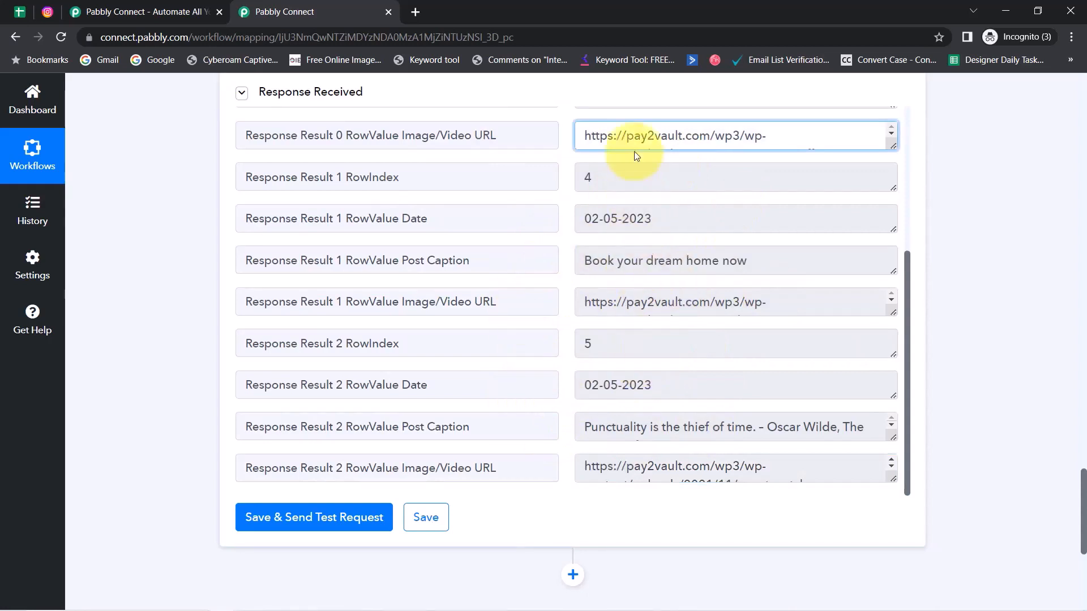
{"action": "left_click_drag", "start_coordinate": [708, 136], "coordinate": [613, 138]}
{"action": "left_click_drag", "start_coordinate": [610, 180], "coordinate": [562, 182]}
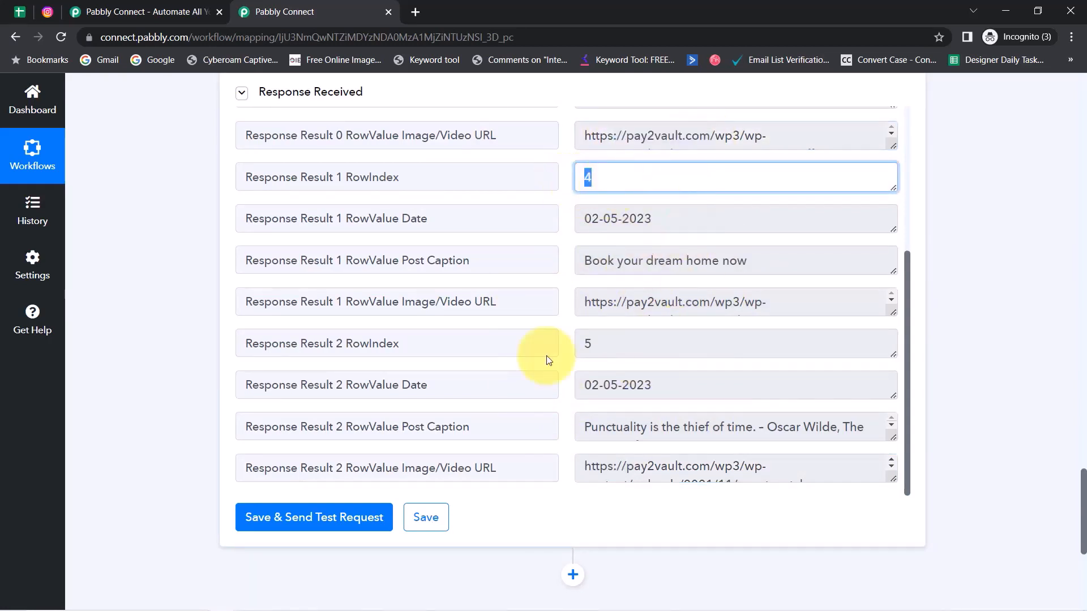
{"action": "left_click", "coordinate": [686, 266]}
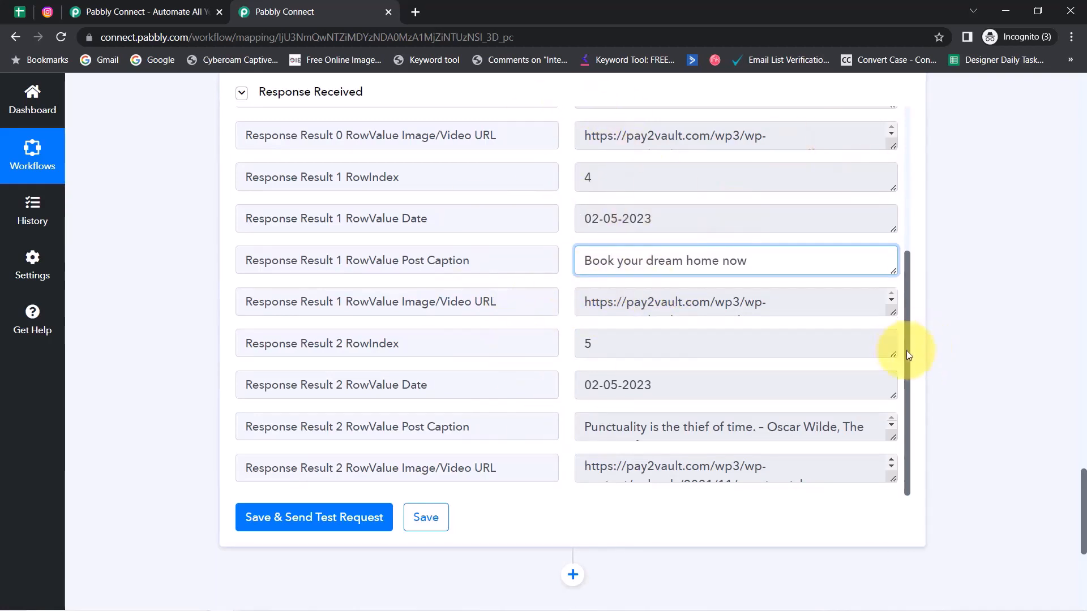
{"action": "left_click_drag", "start_coordinate": [907, 353], "coordinate": [891, 185]}
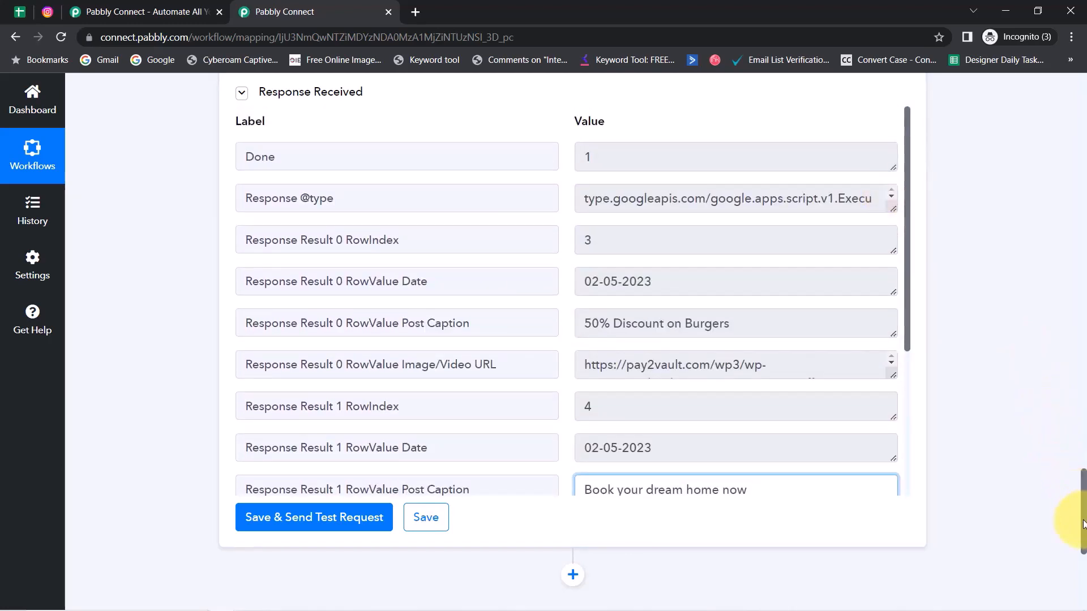
{"action": "mouse_move", "coordinate": [1082, 523]}
{"action": "left_mouse_down"}
{"action": "mouse_move", "coordinate": [1082, 491]}
{"action": "mouse_move", "coordinate": [1080, 508]}
{"action": "left_mouse_up"}
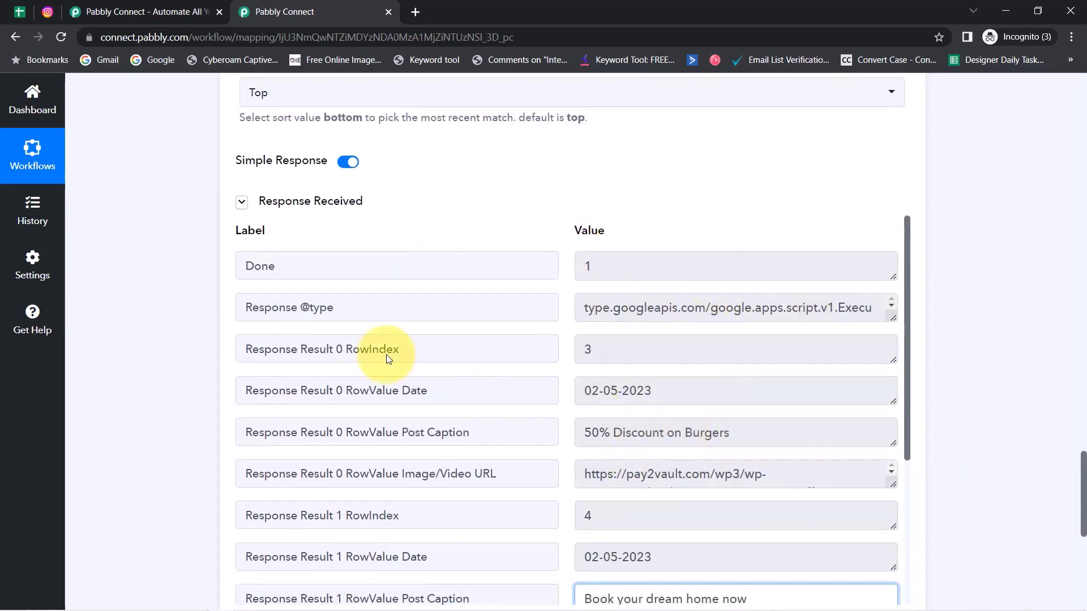
Step: Turn off Simple Response, rerun the lookup test and enlarge the Response Result box
{"action": "left_click", "coordinate": [345, 166]}
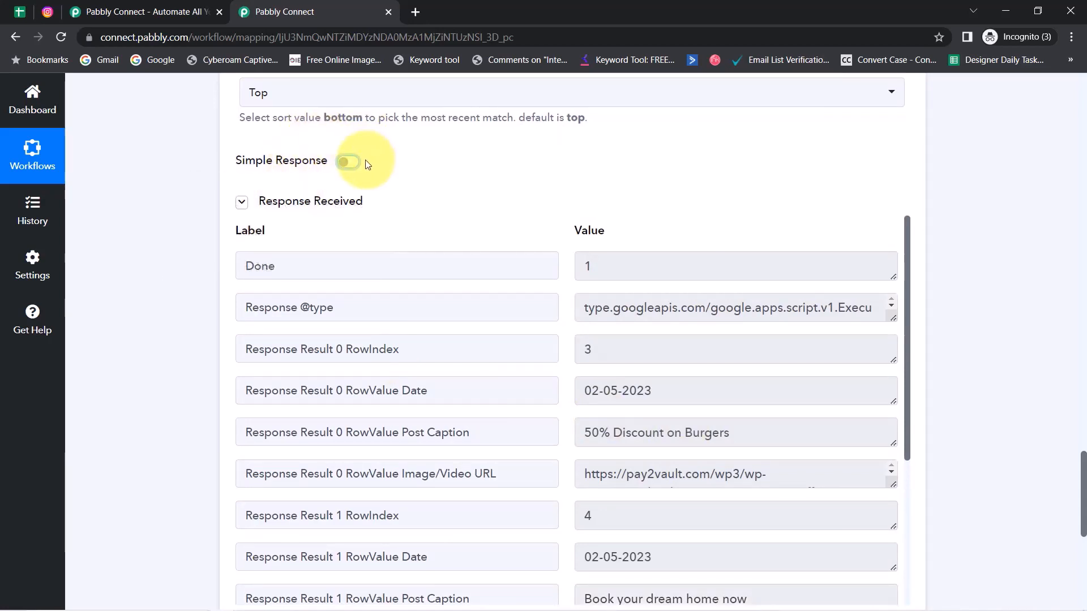
{"action": "left_click", "coordinate": [243, 202]}
{"action": "left_click", "coordinate": [268, 248]}
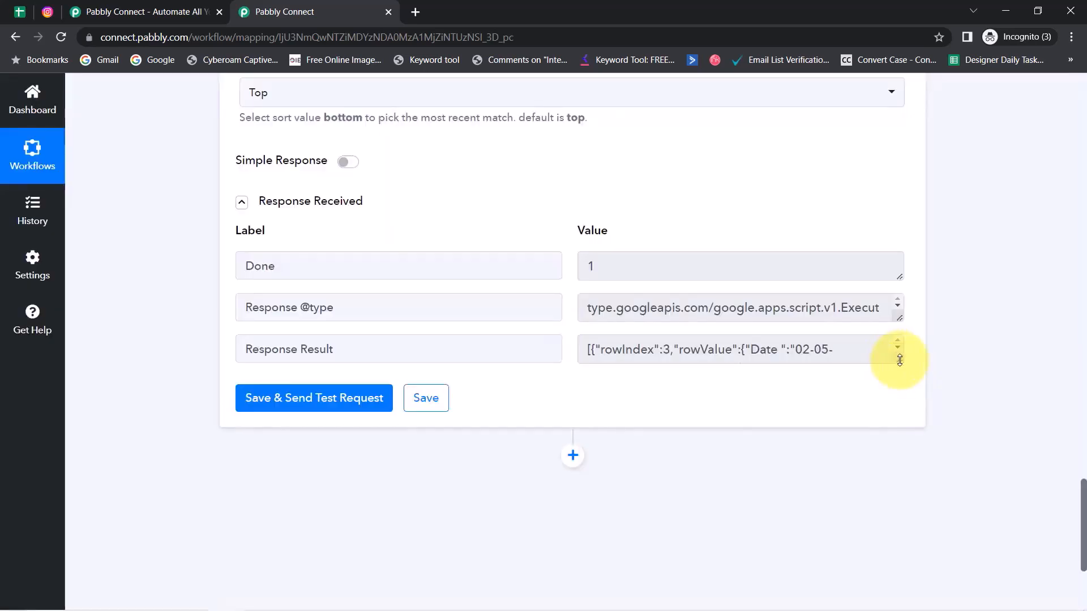
{"action": "left_click_drag", "start_coordinate": [899, 360], "coordinate": [863, 537]}
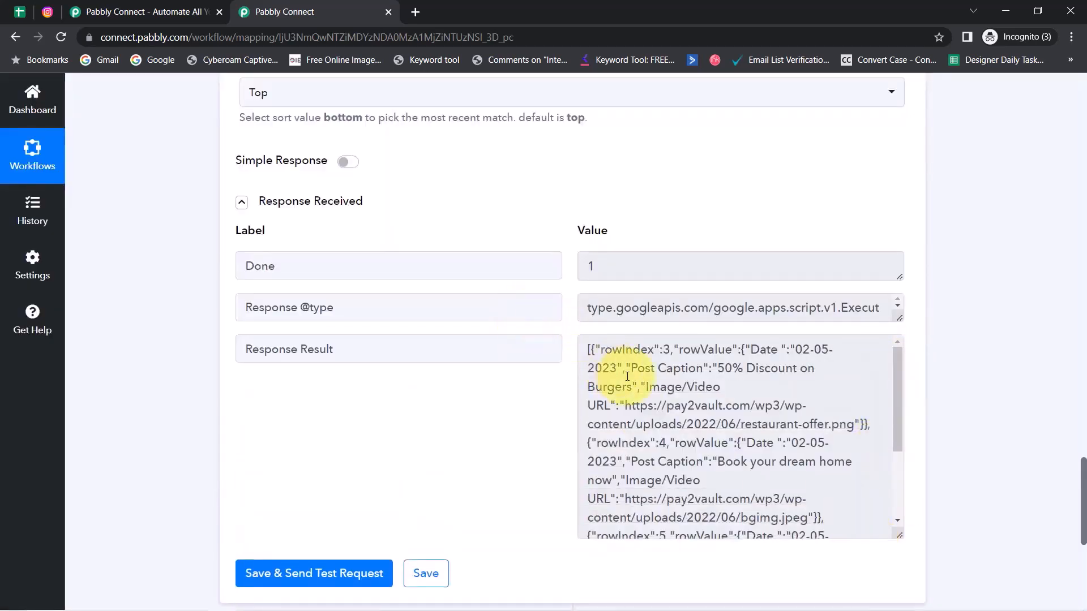
Step: Review the JSON's dates, captions and image data for rows 3, 4 and 5
{"action": "left_click_drag", "start_coordinate": [611, 369], "coordinate": [740, 536]}
{"action": "left_click", "coordinate": [702, 403]}
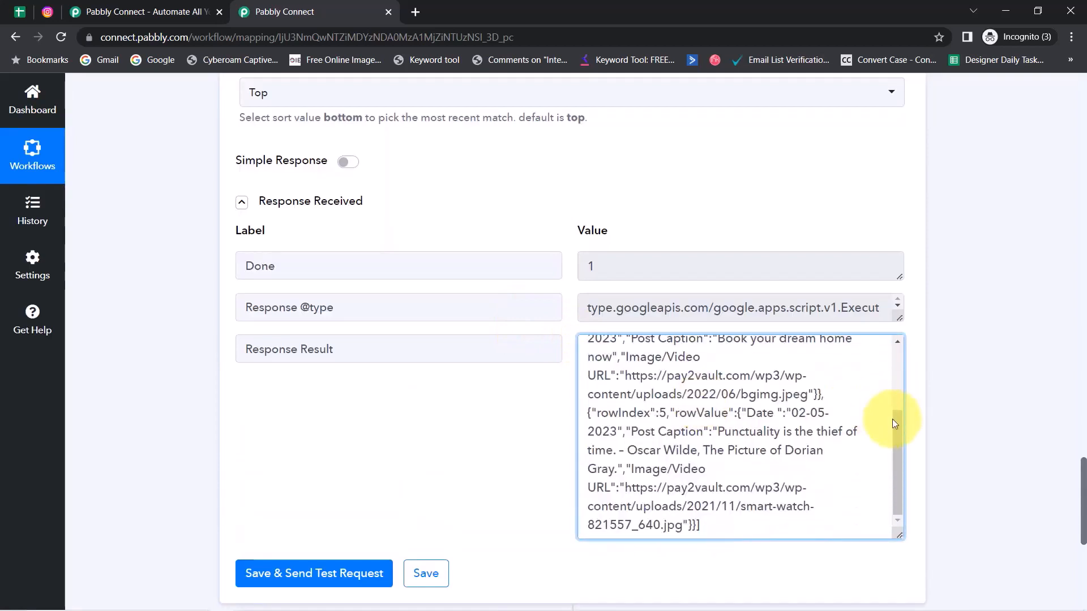
{"action": "left_click_drag", "start_coordinate": [892, 424], "coordinate": [891, 347]}
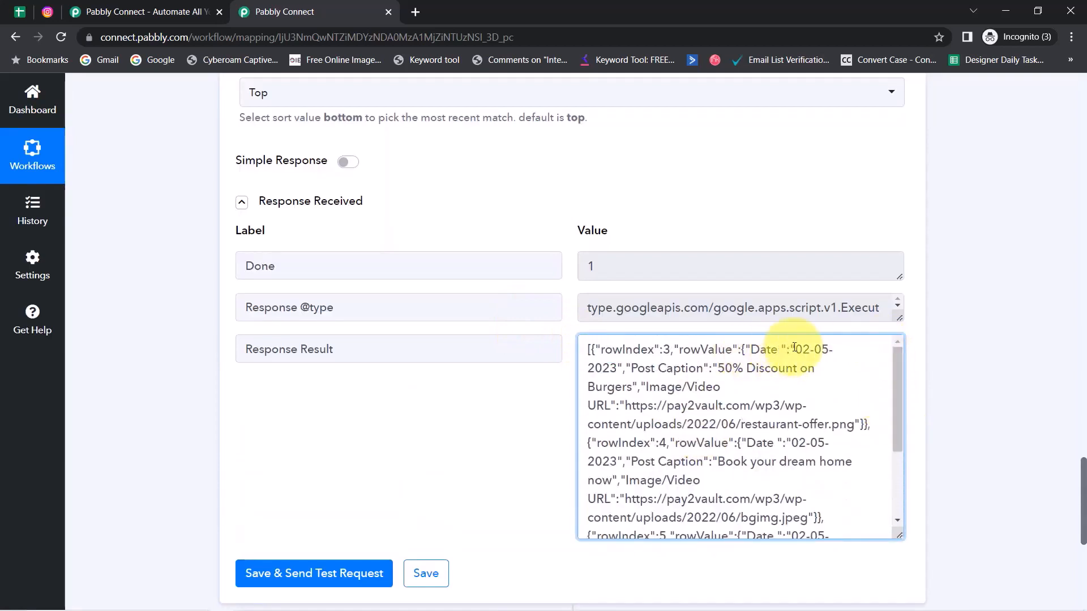
{"action": "left_click_drag", "start_coordinate": [794, 348], "coordinate": [623, 374]}
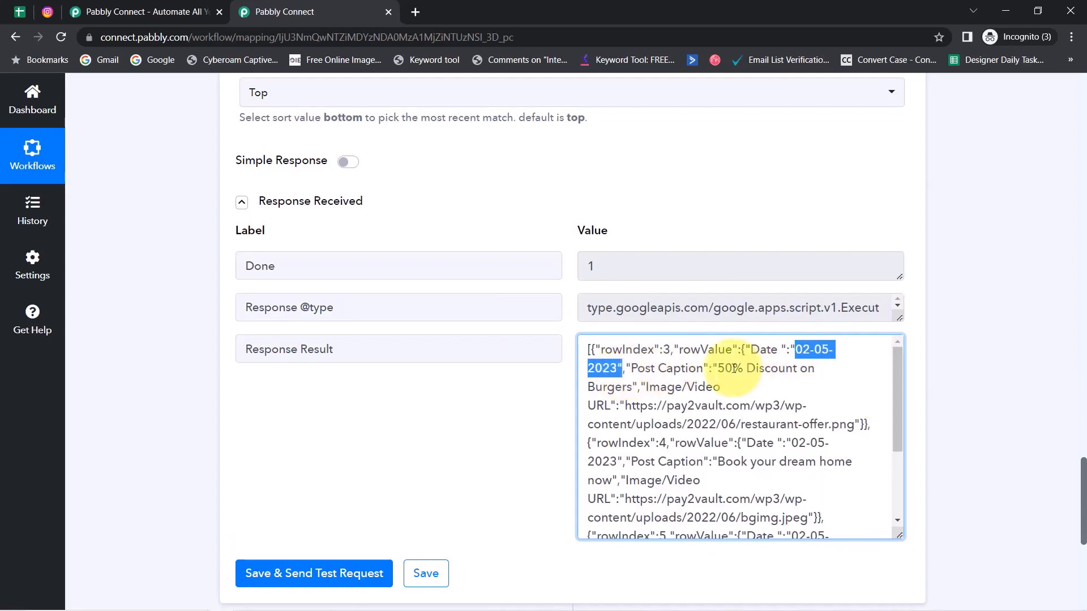
{"action": "left_click_drag", "start_coordinate": [727, 369], "coordinate": [794, 406]}
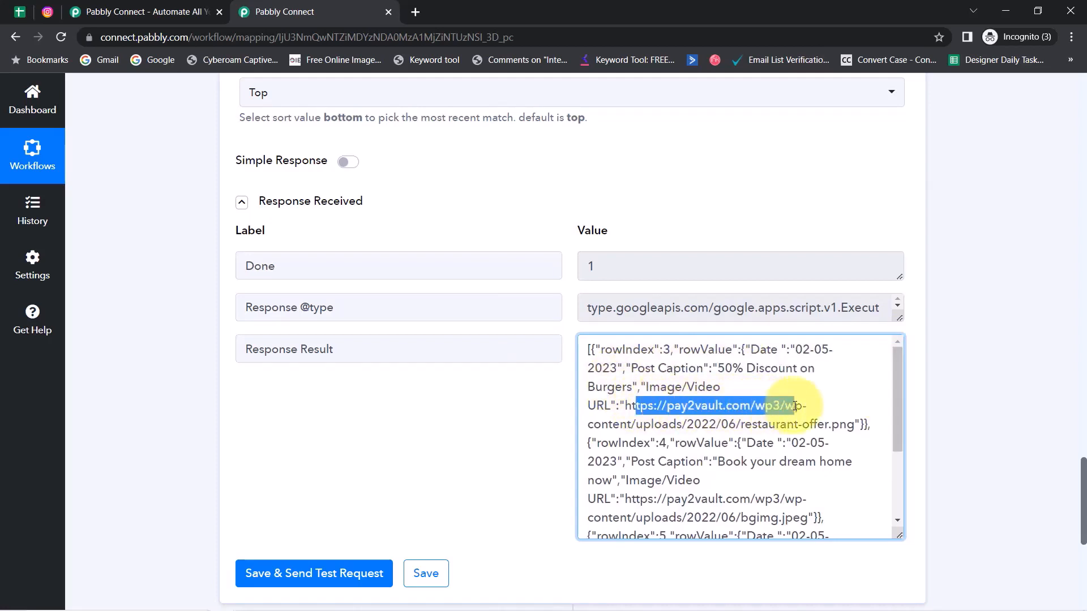
{"action": "left_click_drag", "start_coordinate": [734, 443], "coordinate": [778, 518]}
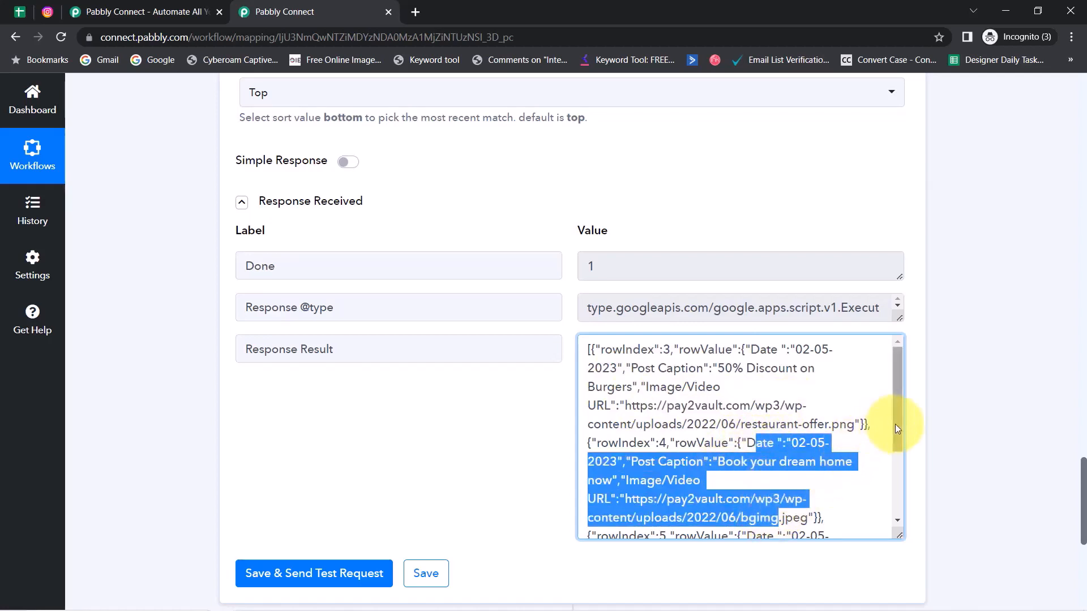
{"action": "left_click_drag", "start_coordinate": [897, 429], "coordinate": [892, 509]}
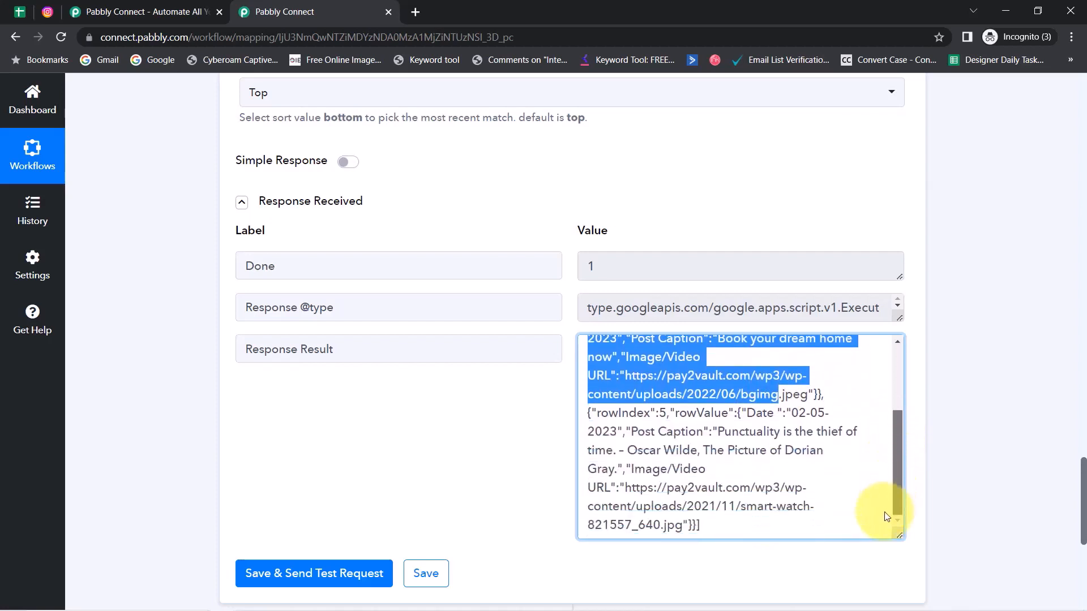
{"action": "left_click_drag", "start_coordinate": [749, 420], "coordinate": [728, 508]}
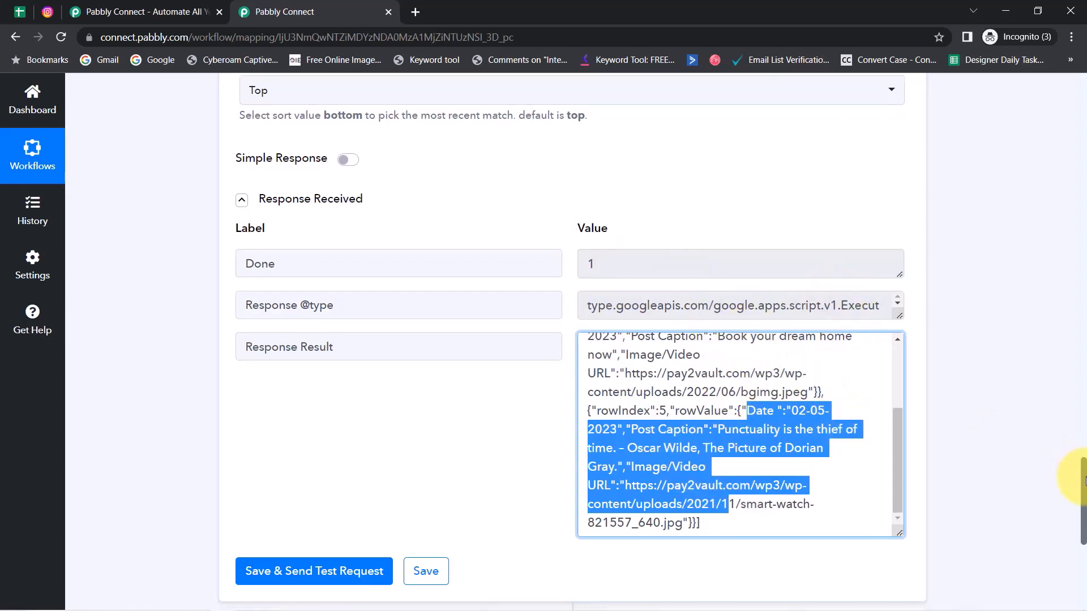
{"action": "scroll", "coordinate": [1080, 486], "scroll_direction": "down", "scroll_amount": 5}
{"action": "scroll", "coordinate": [1080, 521], "scroll_direction": "down", "scroll_amount": 2}
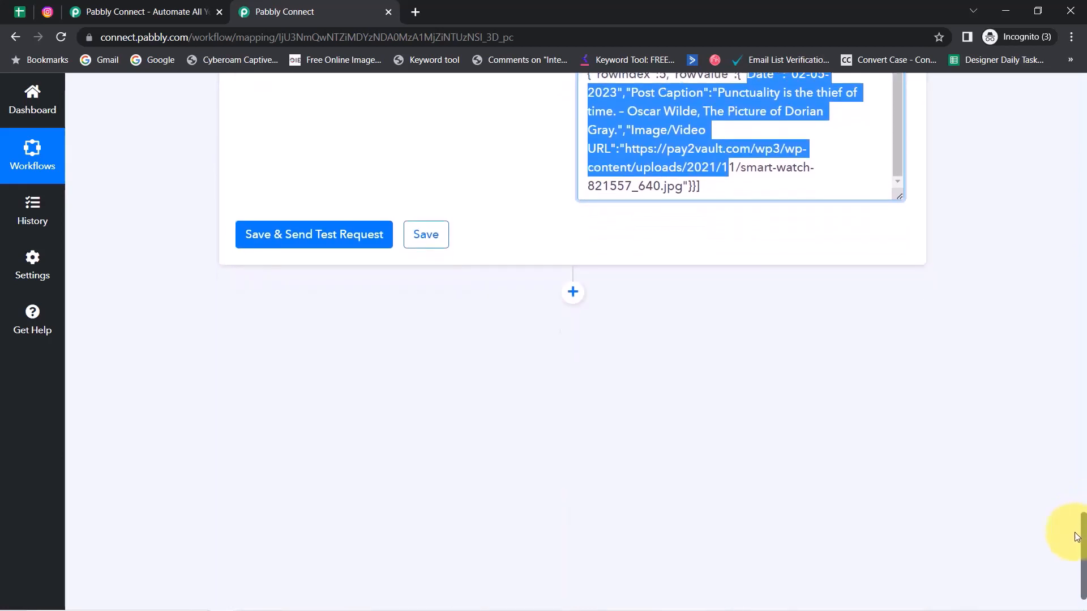
{"action": "left_click", "coordinate": [572, 238]}
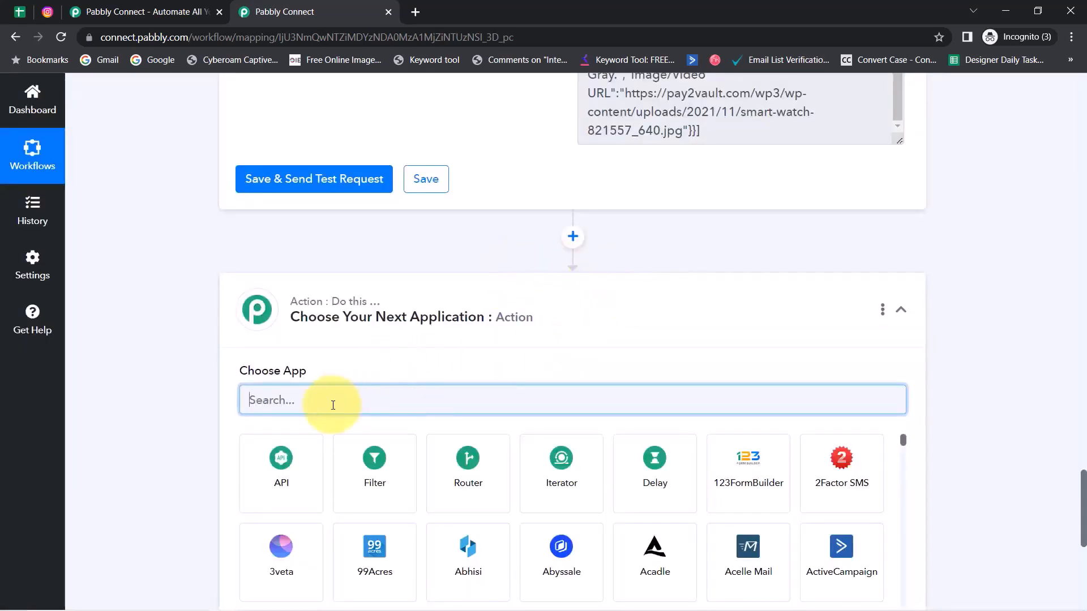
{"action": "type", "text": "ite"}
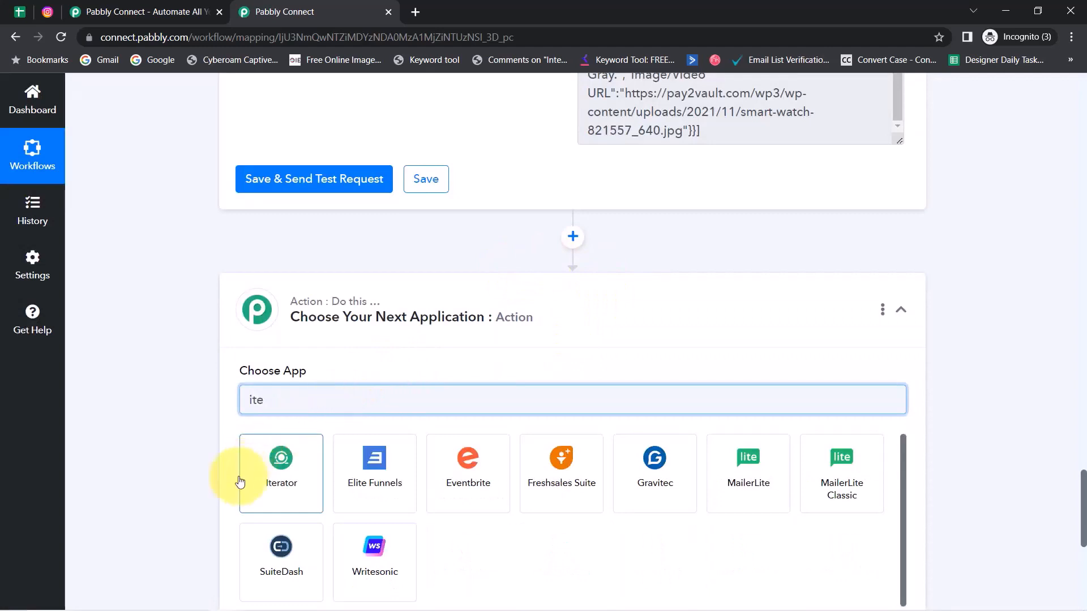
{"action": "left_click", "coordinate": [279, 460]}
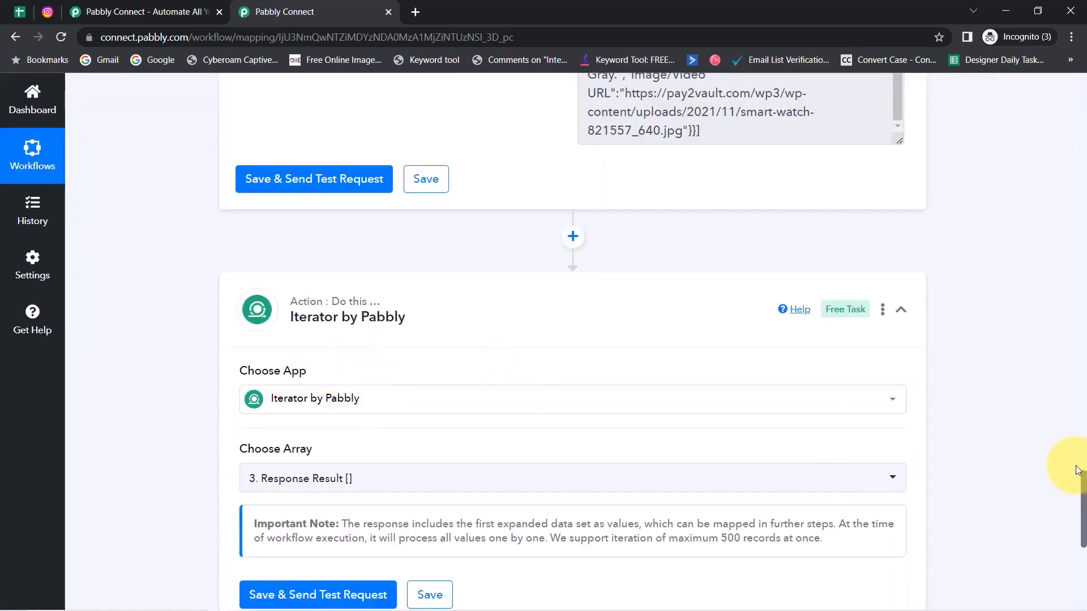
{"action": "scroll", "coordinate": [1069, 485], "scroll_direction": "down", "scroll_amount": 1}
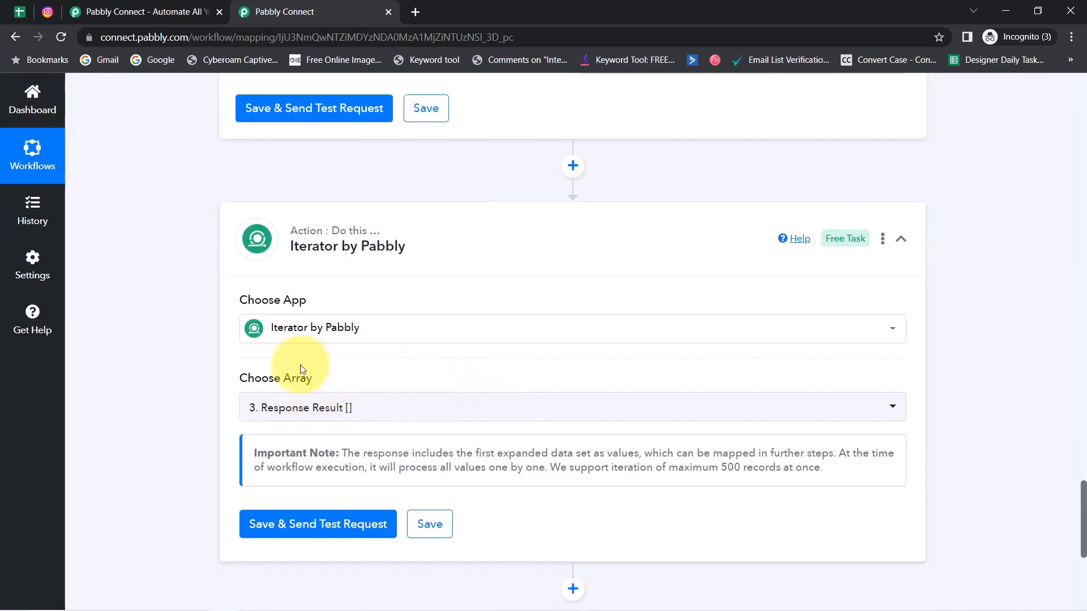
{"action": "mouse_move", "coordinate": [254, 380]}
{"action": "left_click_drag", "start_coordinate": [254, 380], "coordinate": [315, 376]}
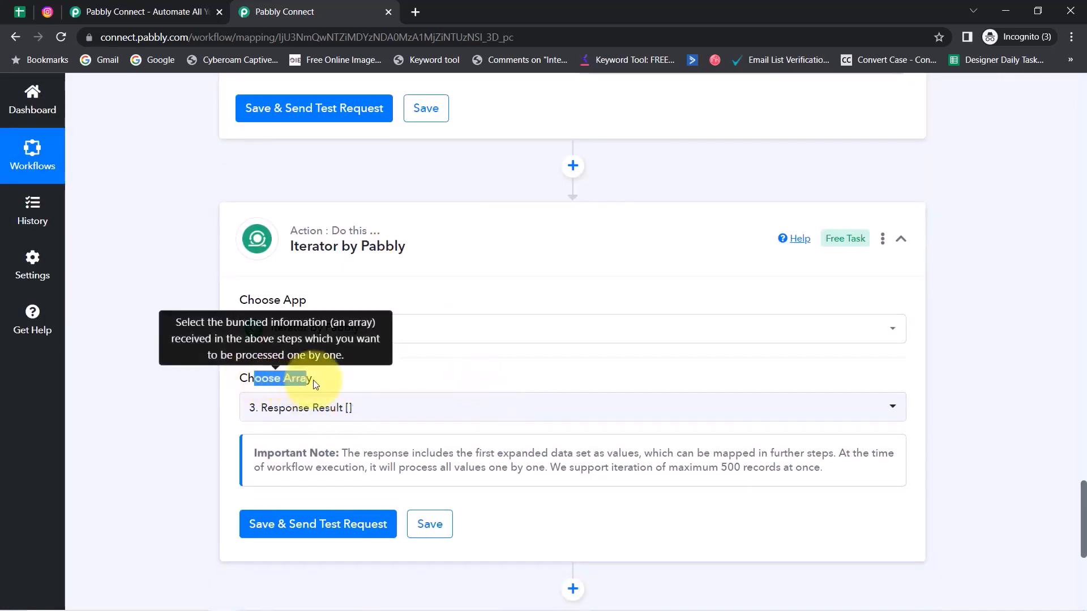
{"action": "left_click", "coordinate": [310, 409]}
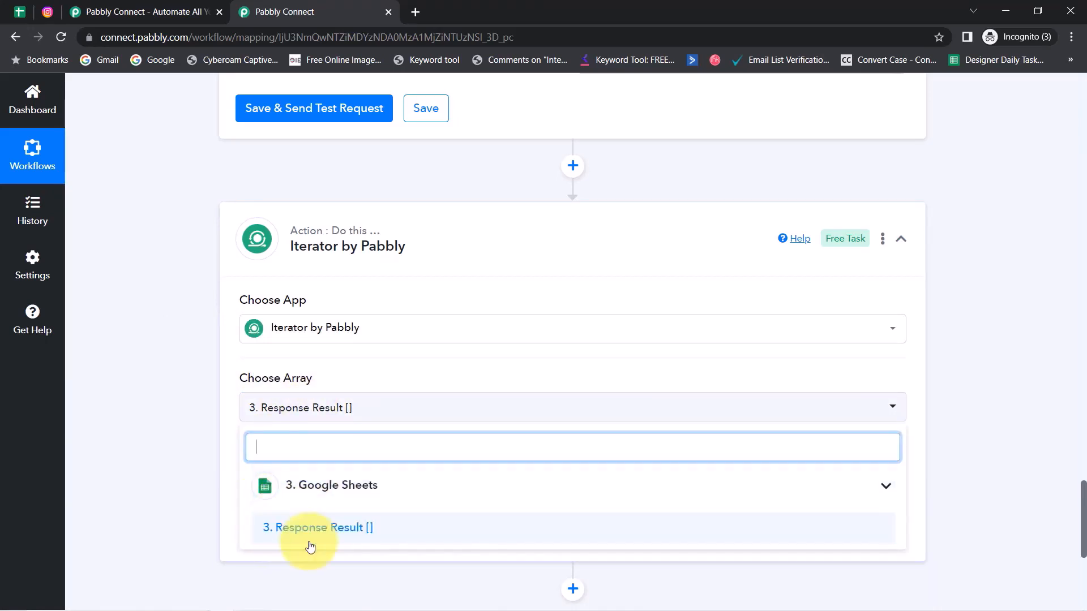
{"action": "left_click", "coordinate": [217, 465]}
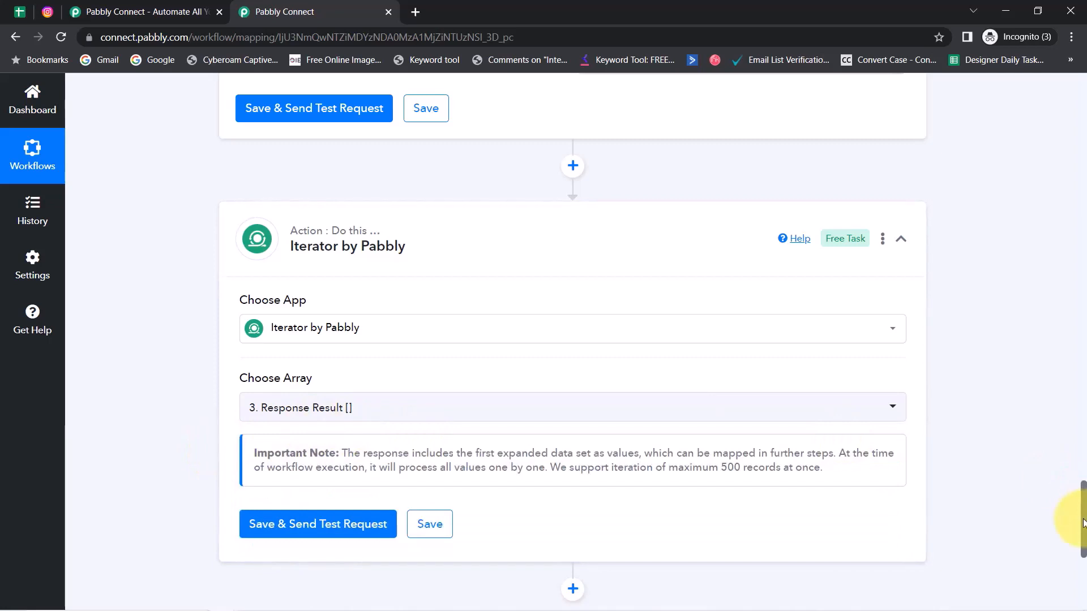
{"action": "left_click_drag", "start_coordinate": [1082, 522], "coordinate": [1080, 473]}
{"action": "left_click_drag", "start_coordinate": [326, 241], "coordinate": [283, 237]}
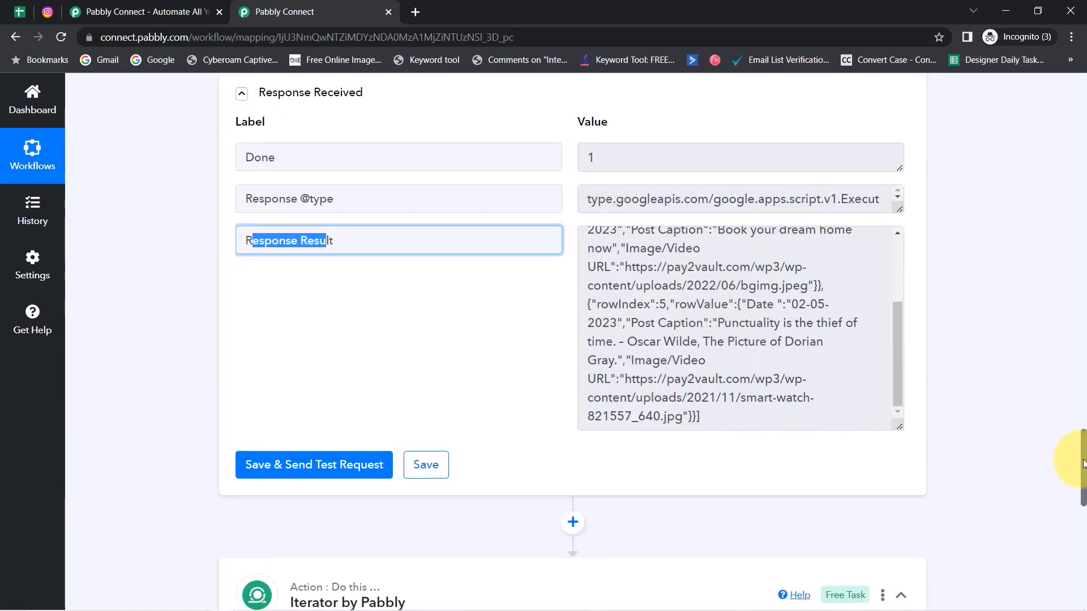
Step: Test the Iterator and confirm row 3's 02-05-2023 date and restaurant-offer.png image URL
{"action": "left_click_drag", "start_coordinate": [1083, 464], "coordinate": [1081, 544]}
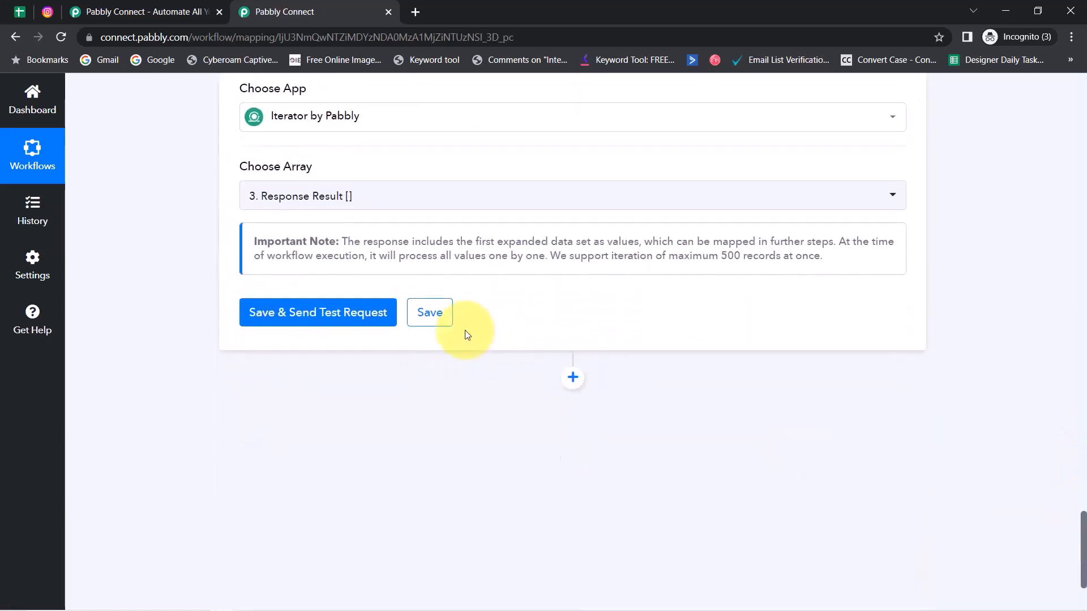
{"action": "left_click", "coordinate": [347, 318]}
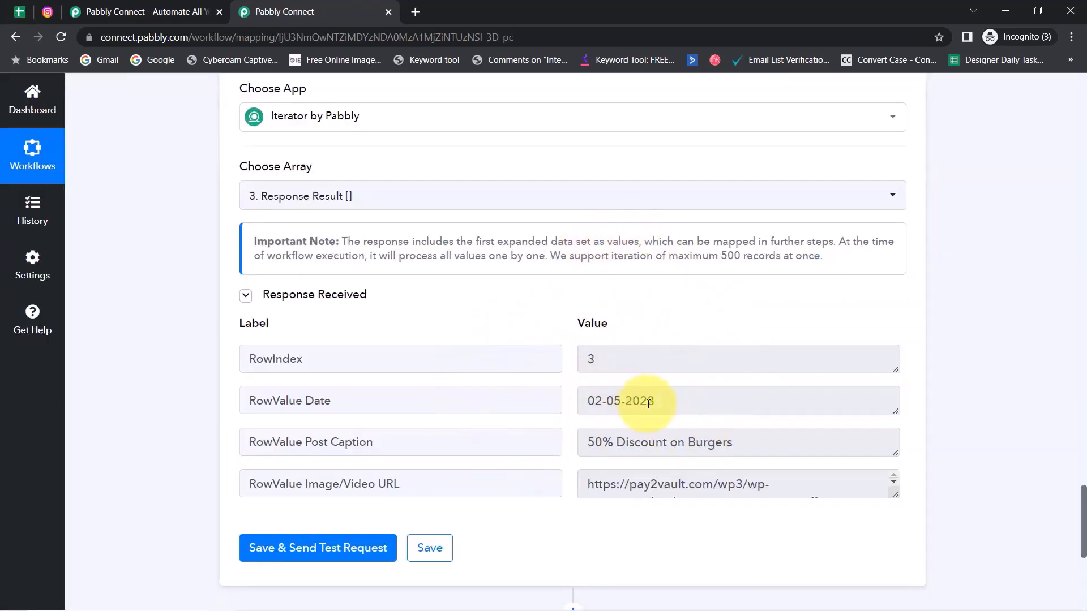
{"action": "left_click_drag", "start_coordinate": [648, 403], "coordinate": [563, 400]}
{"action": "left_click_drag", "start_coordinate": [701, 485], "coordinate": [637, 490]}
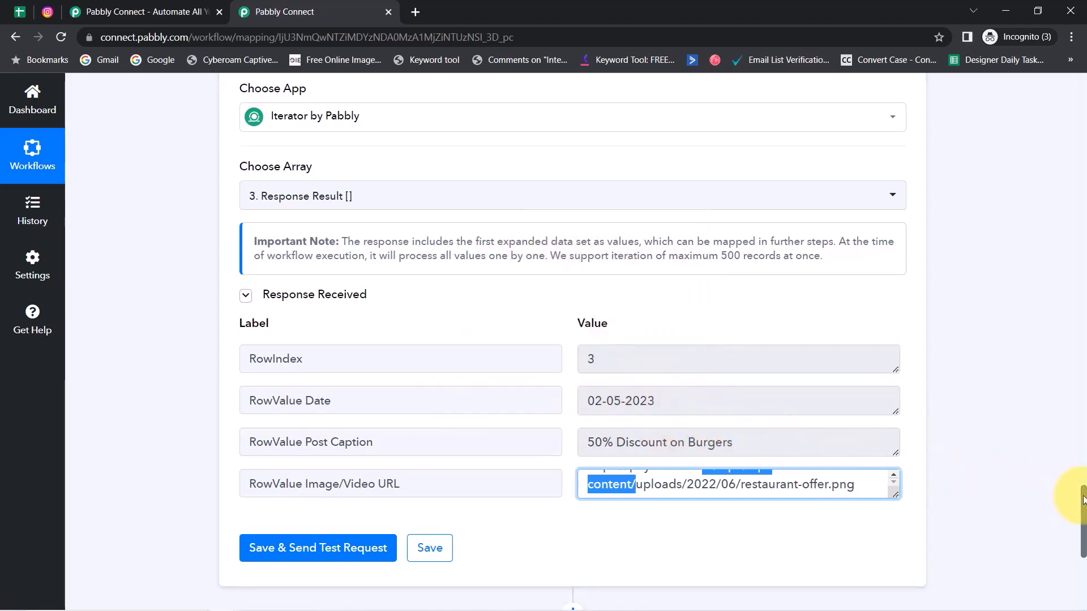
{"action": "scroll", "coordinate": [1075, 520], "scroll_direction": "down", "scroll_amount": 7}
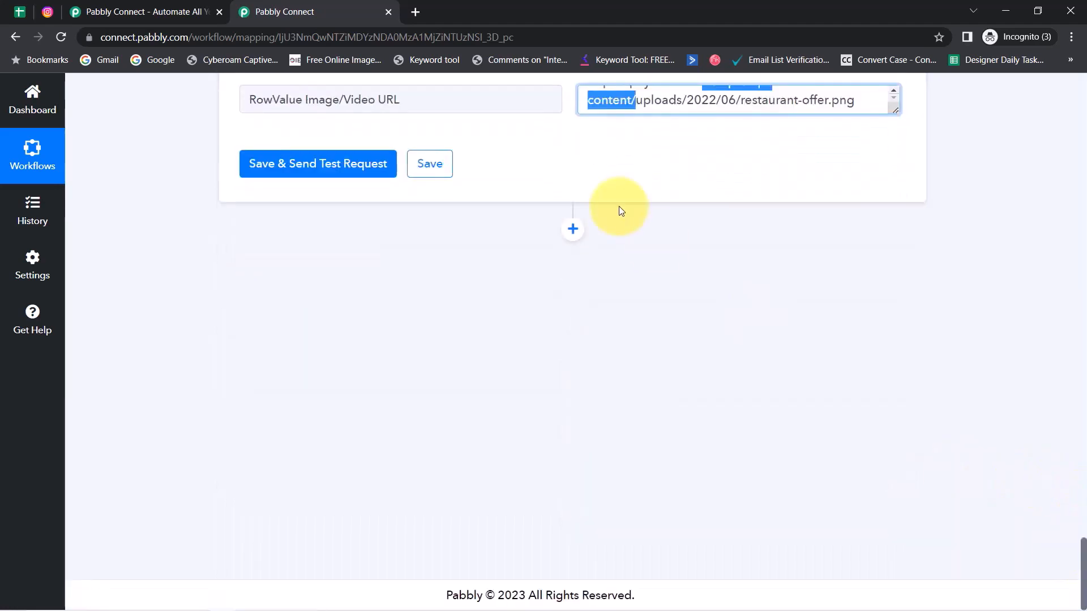
Step: Add a step after the Iterator using Instagram for Business with the Publish Photo event
{"action": "left_click", "coordinate": [572, 232]}
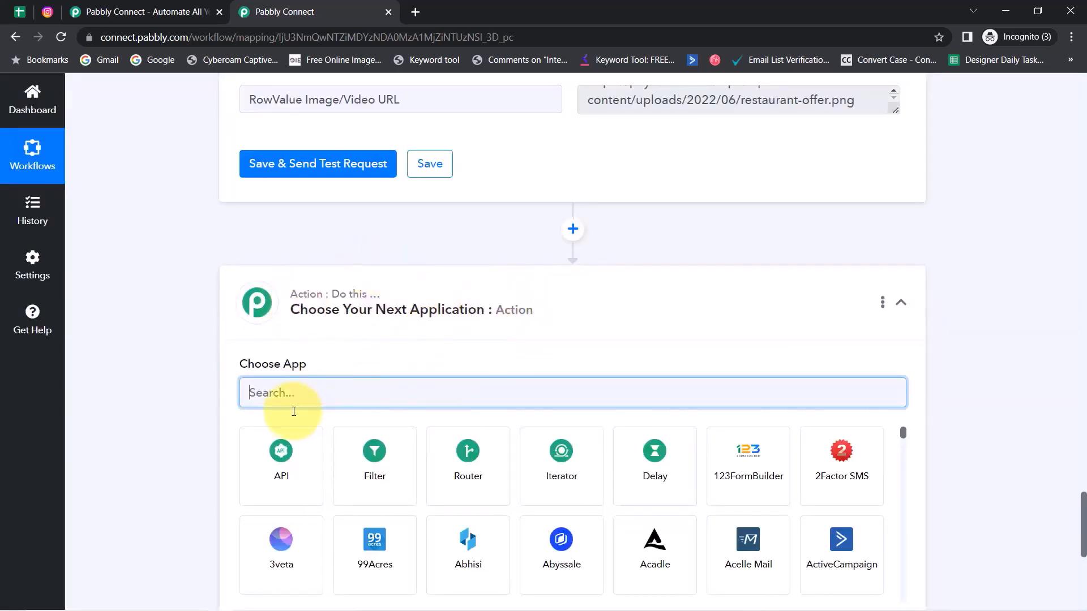
{"action": "type", "text": "inst"}
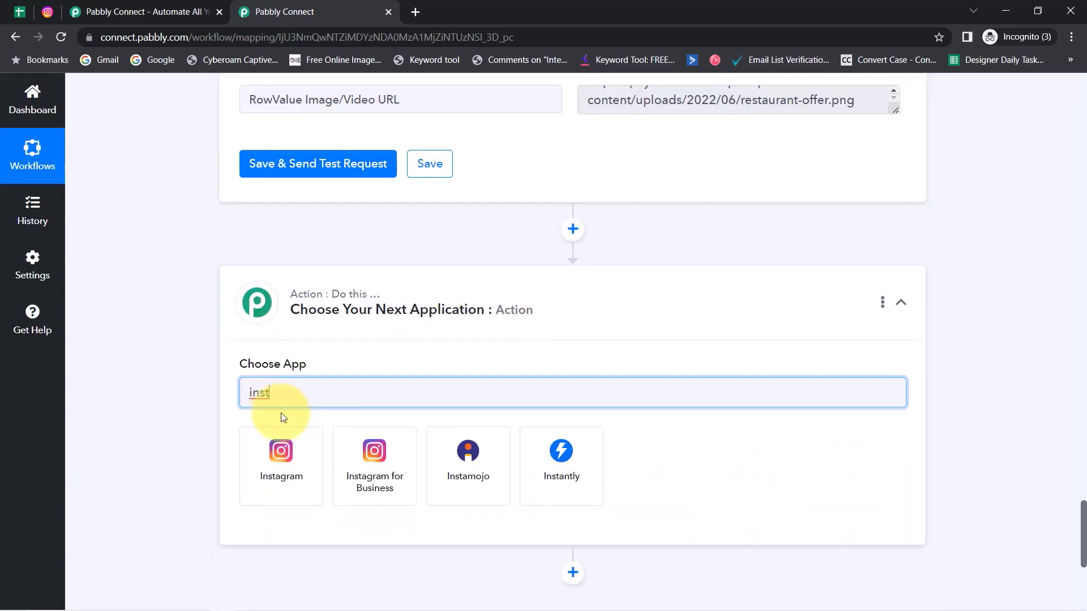
{"action": "left_click", "coordinate": [372, 459]}
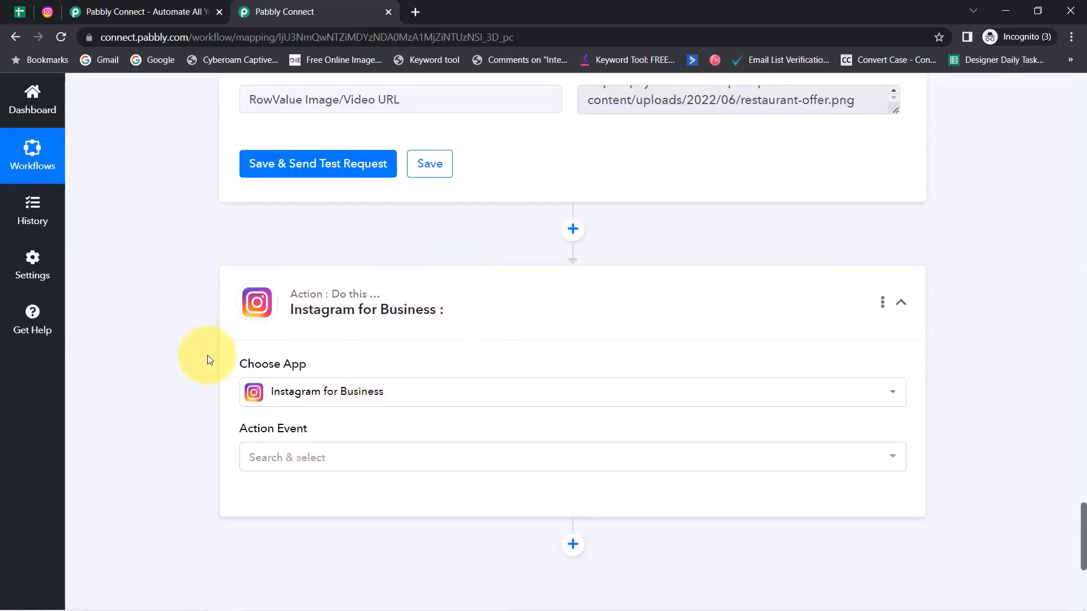
{"action": "left_click", "coordinate": [313, 457]}
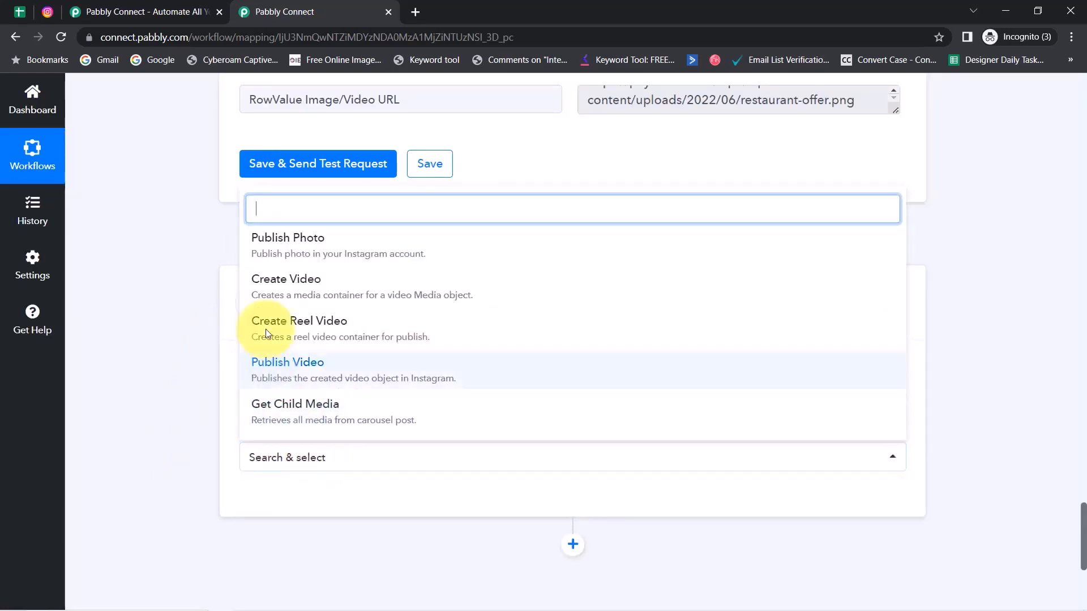
{"action": "left_click", "coordinate": [299, 251]}
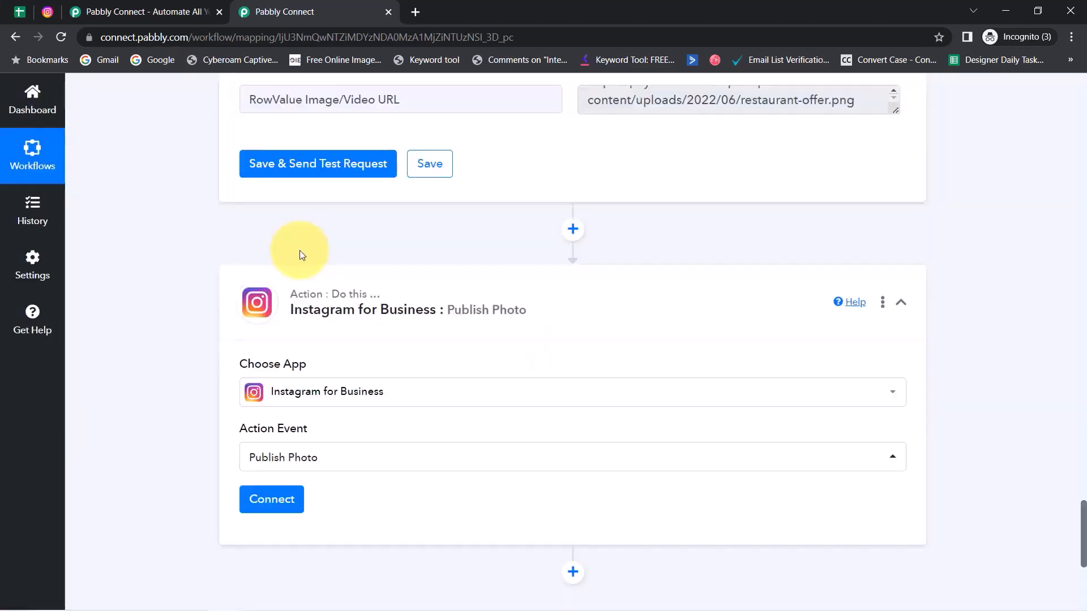
Step: Add a new Instagram for Business connection, authorise it and confirm the logged-in profile
{"action": "left_click", "coordinate": [272, 499]}
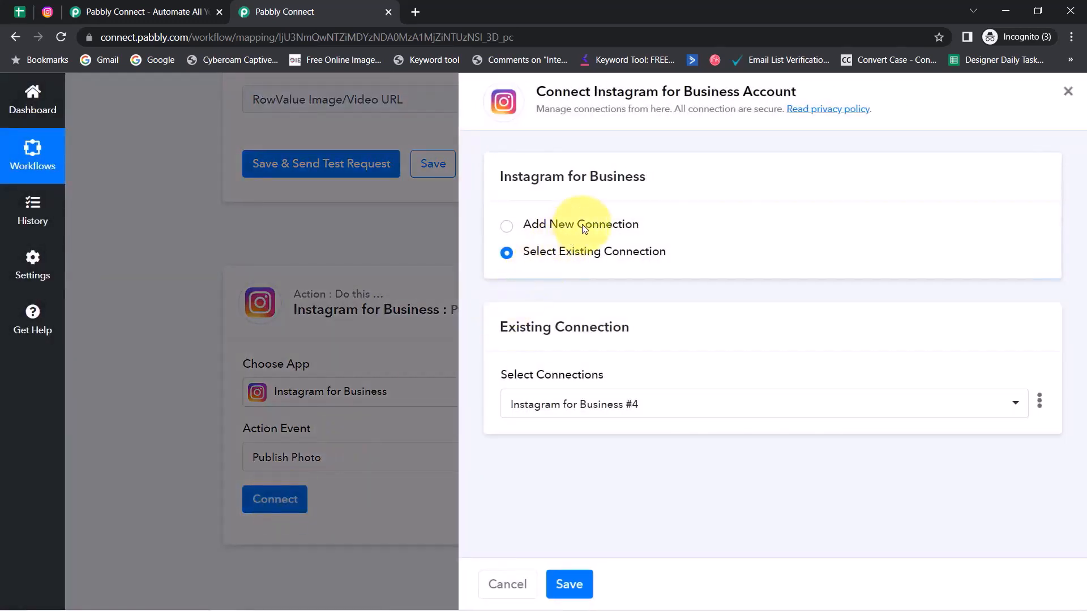
{"action": "left_click", "coordinate": [584, 228]}
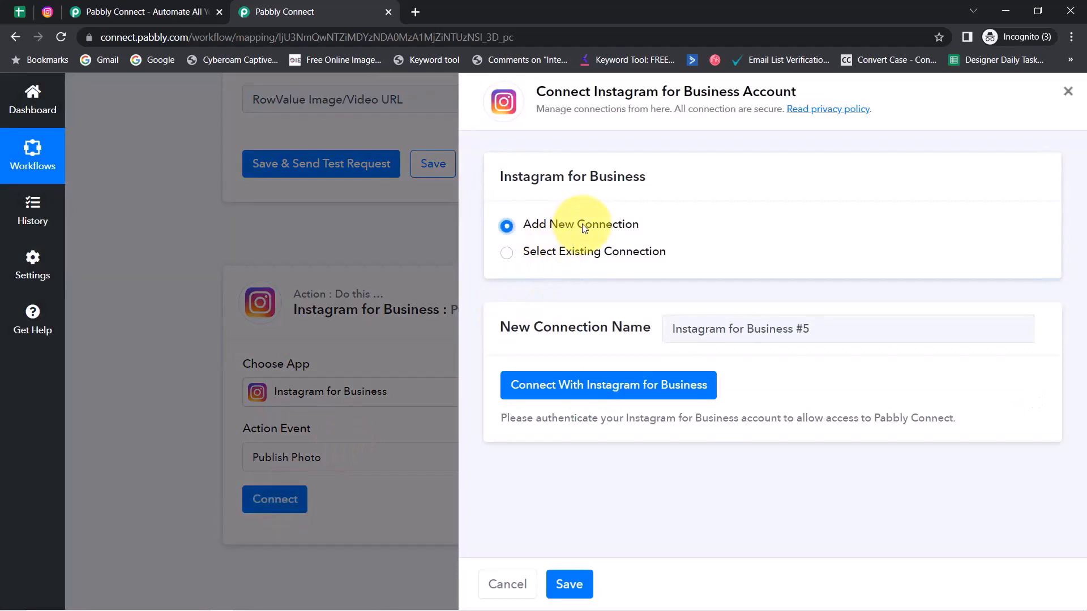
{"action": "left_click", "coordinate": [566, 385]}
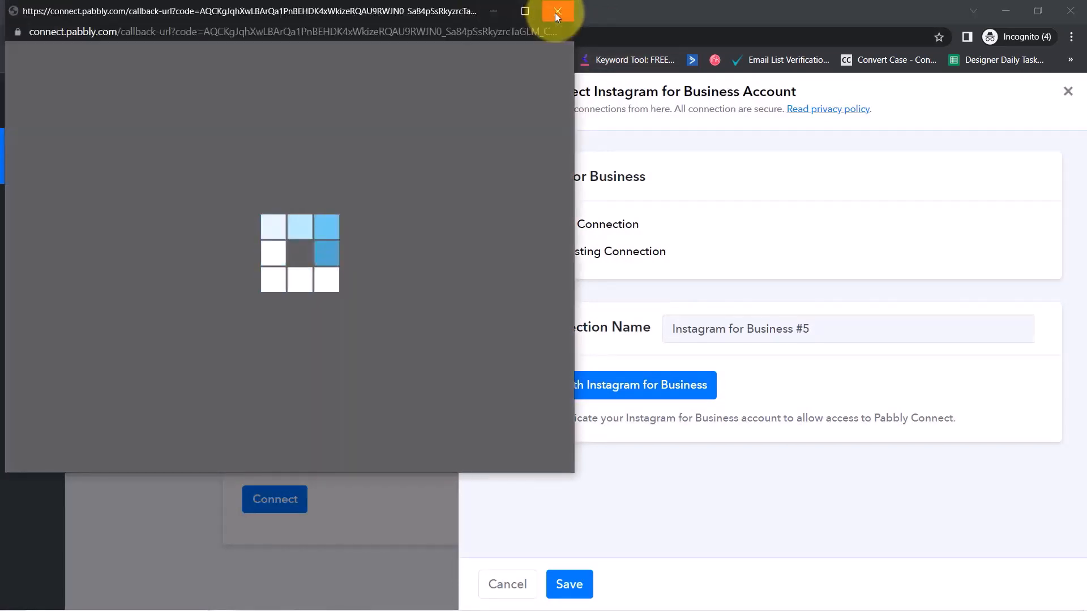
{"action": "left_click", "coordinate": [555, 13]}
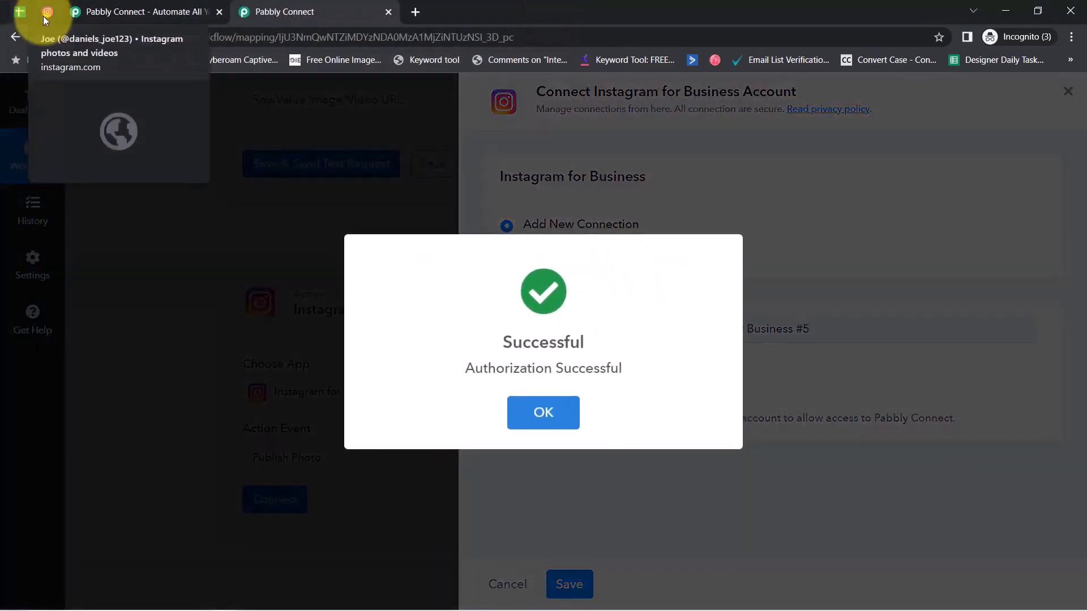
{"action": "left_click", "coordinate": [45, 17]}
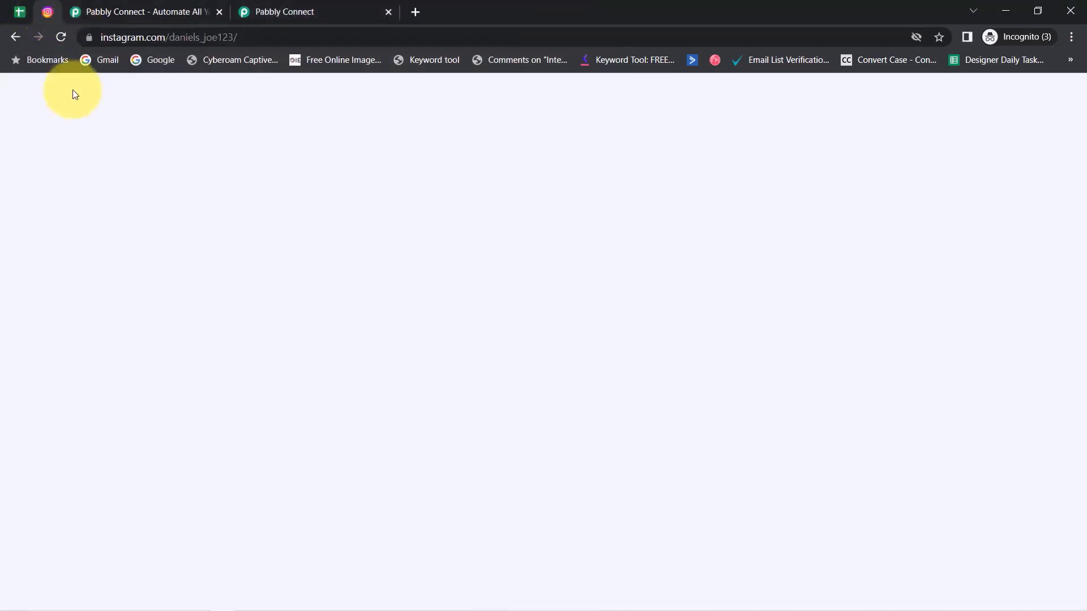
{"action": "left_click", "coordinate": [283, 11]}
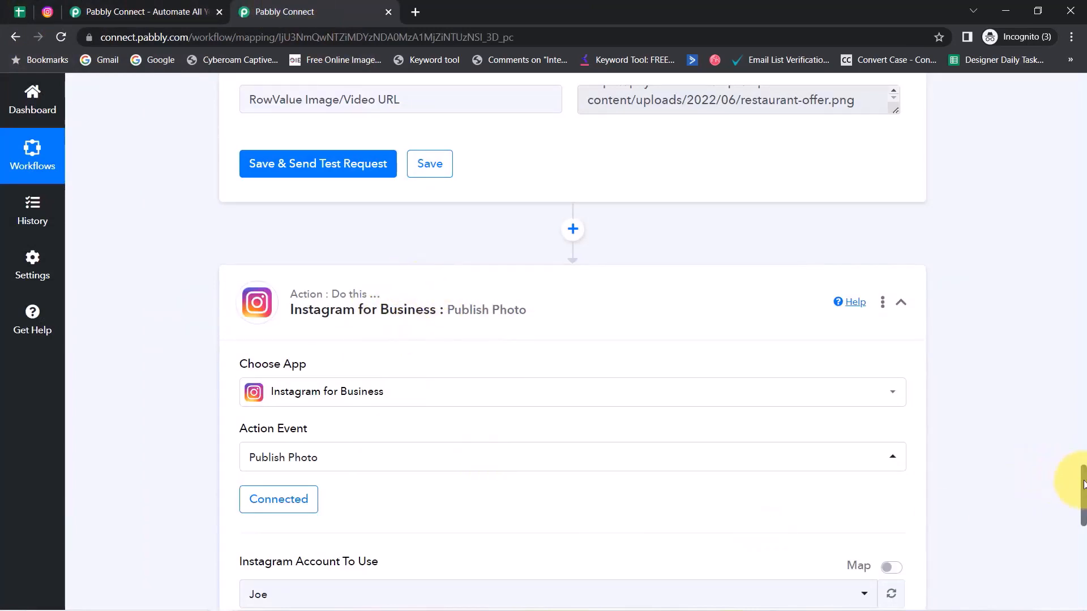
{"action": "scroll", "coordinate": [1084, 485], "scroll_direction": "down", "scroll_amount": 4}
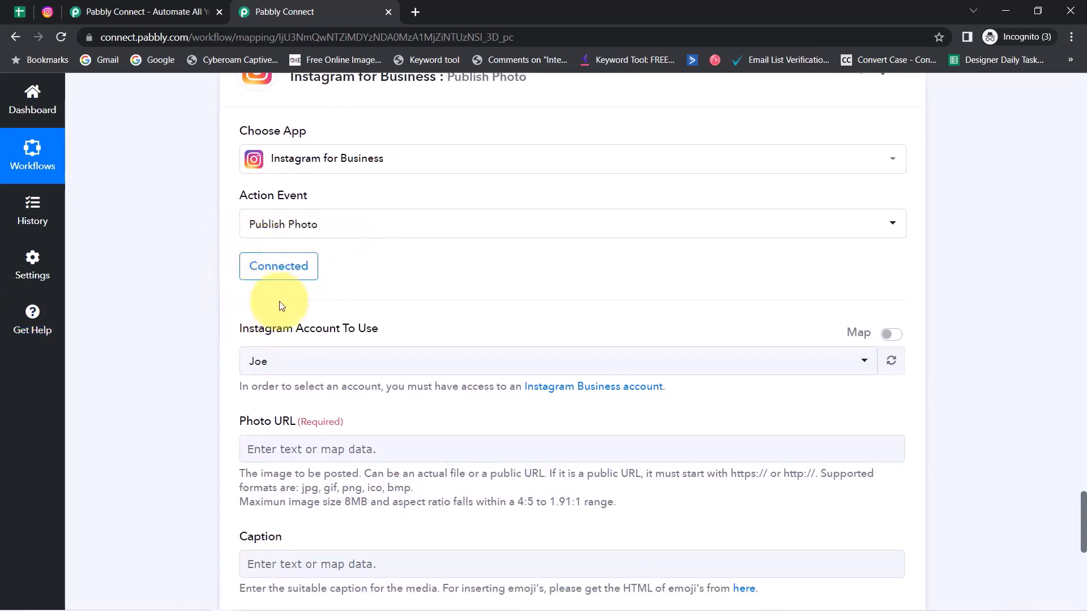
{"action": "left_click", "coordinate": [306, 361]}
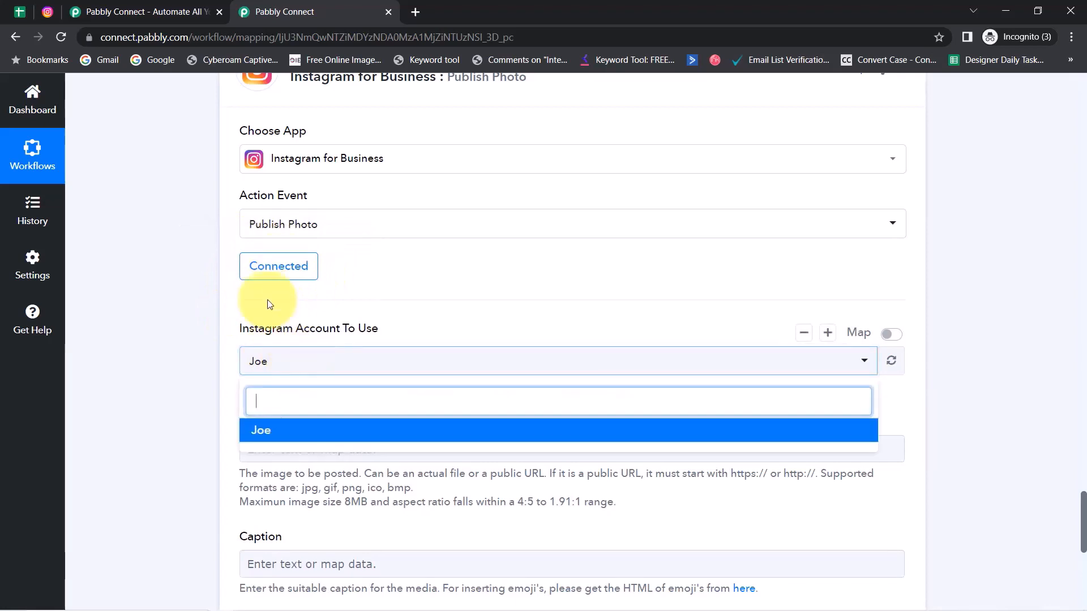
{"action": "left_click", "coordinate": [206, 365]}
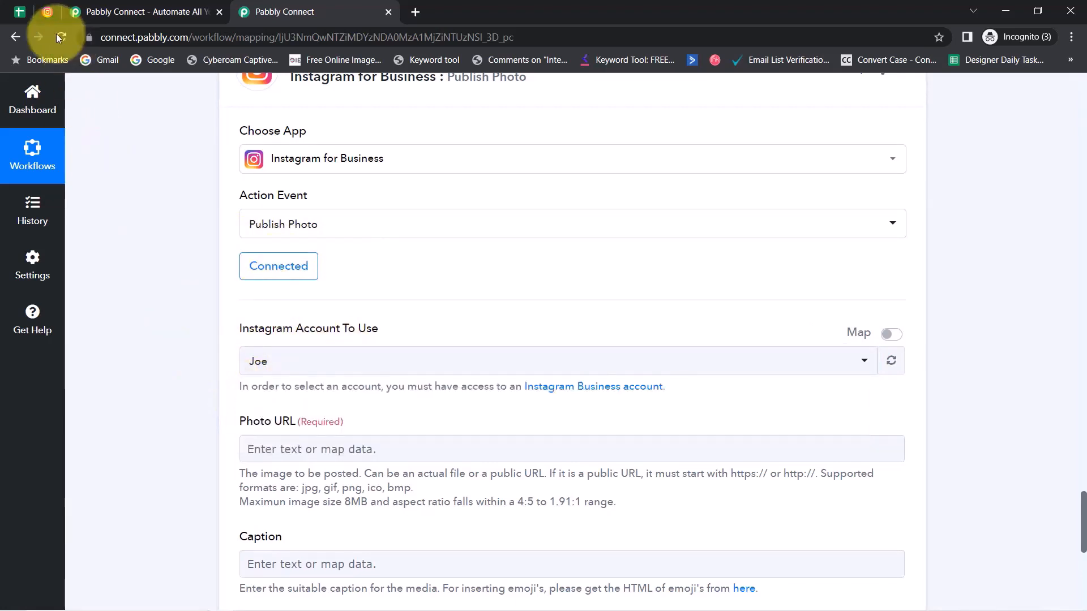
{"action": "left_click", "coordinate": [40, 9]}
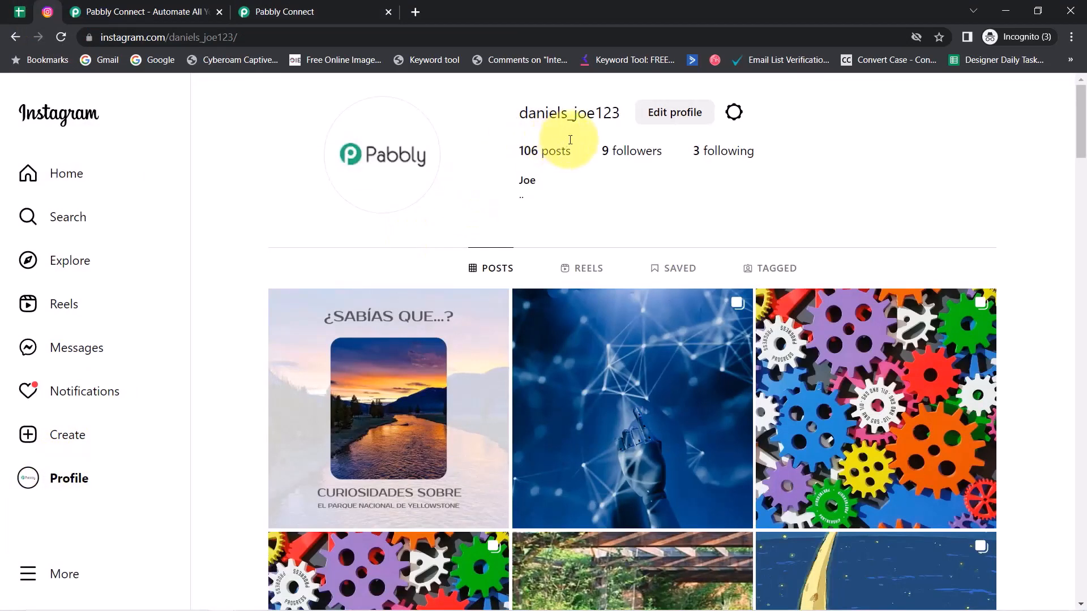
{"action": "double_click", "coordinate": [527, 181]}
{"action": "left_click", "coordinate": [334, 12]}
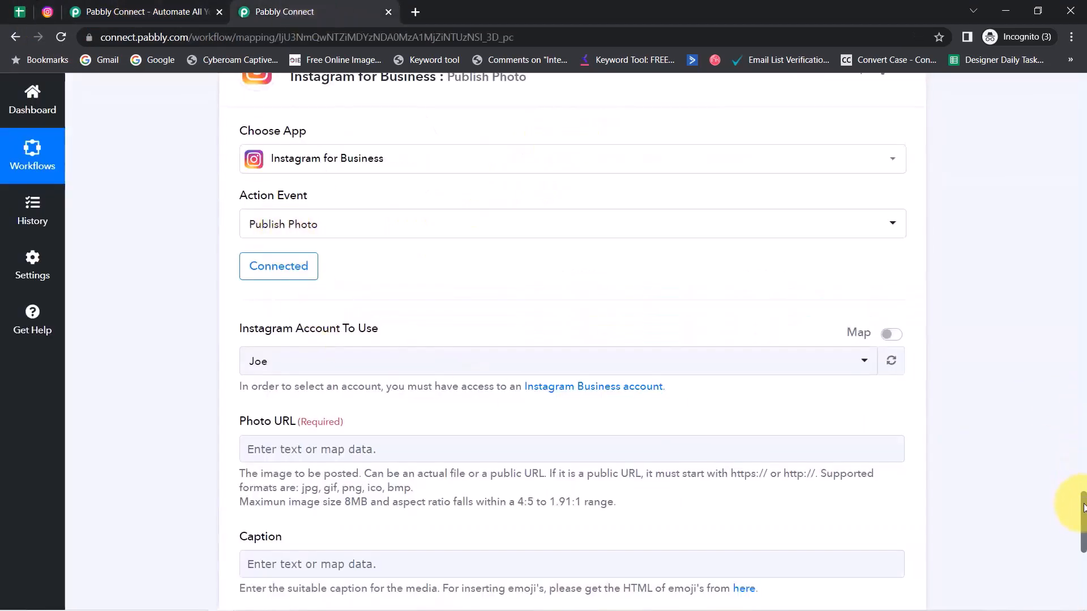
{"action": "left_click_drag", "start_coordinate": [1083, 508], "coordinate": [1082, 528]}
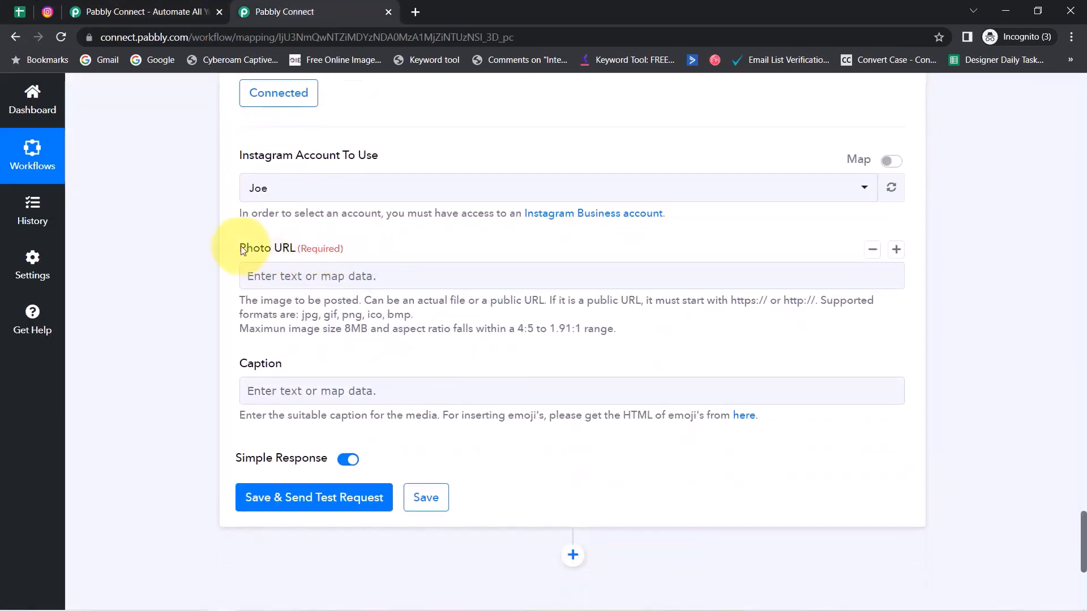
{"action": "left_click_drag", "start_coordinate": [241, 249], "coordinate": [323, 254]}
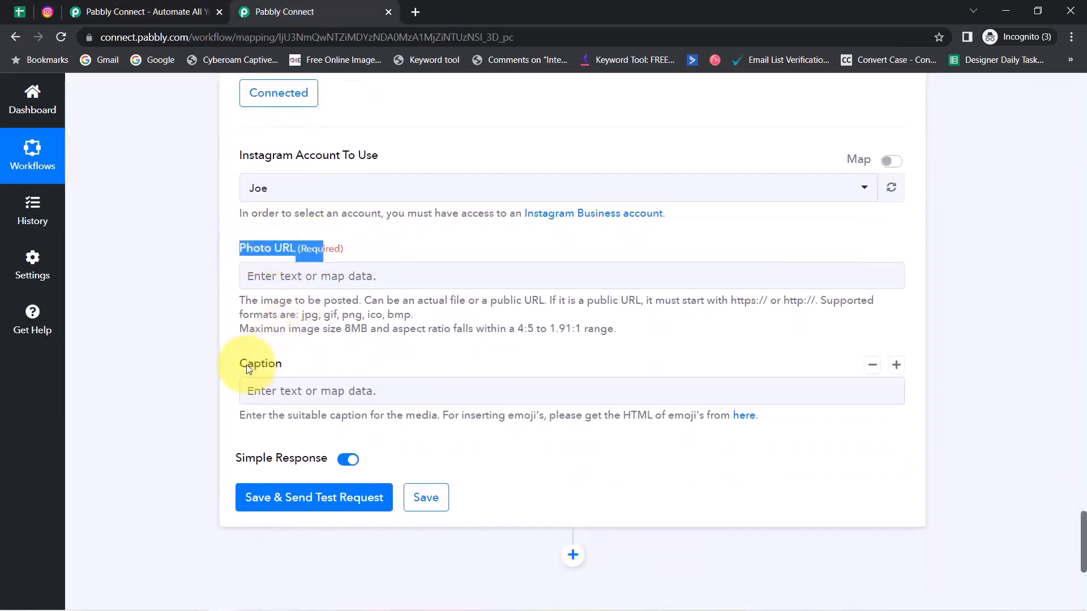
{"action": "left_click_drag", "start_coordinate": [247, 368], "coordinate": [301, 369]}
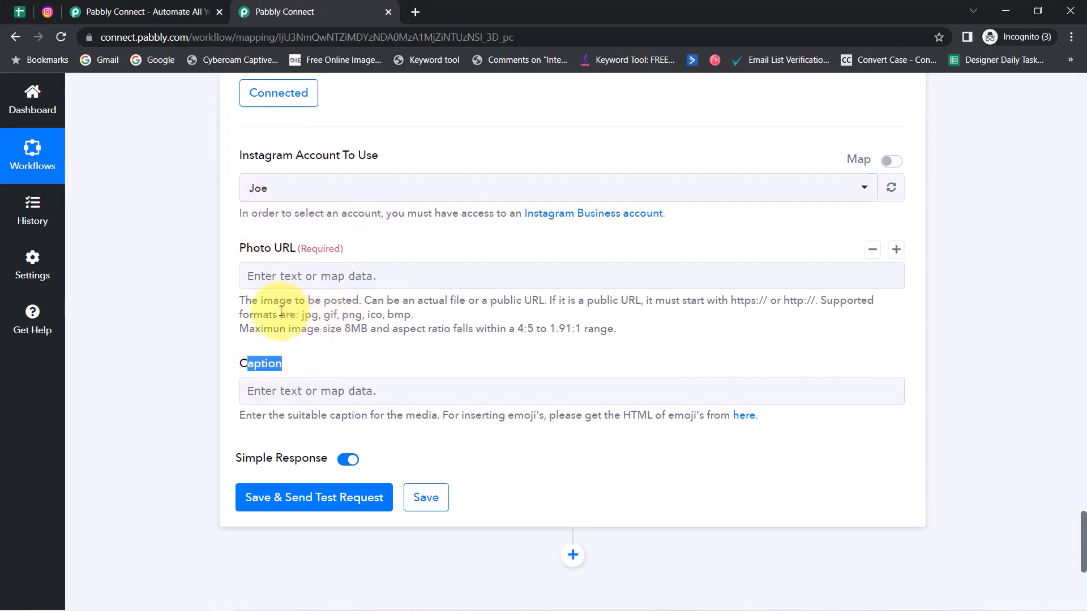
{"action": "left_click_drag", "start_coordinate": [248, 301], "coordinate": [555, 331]}
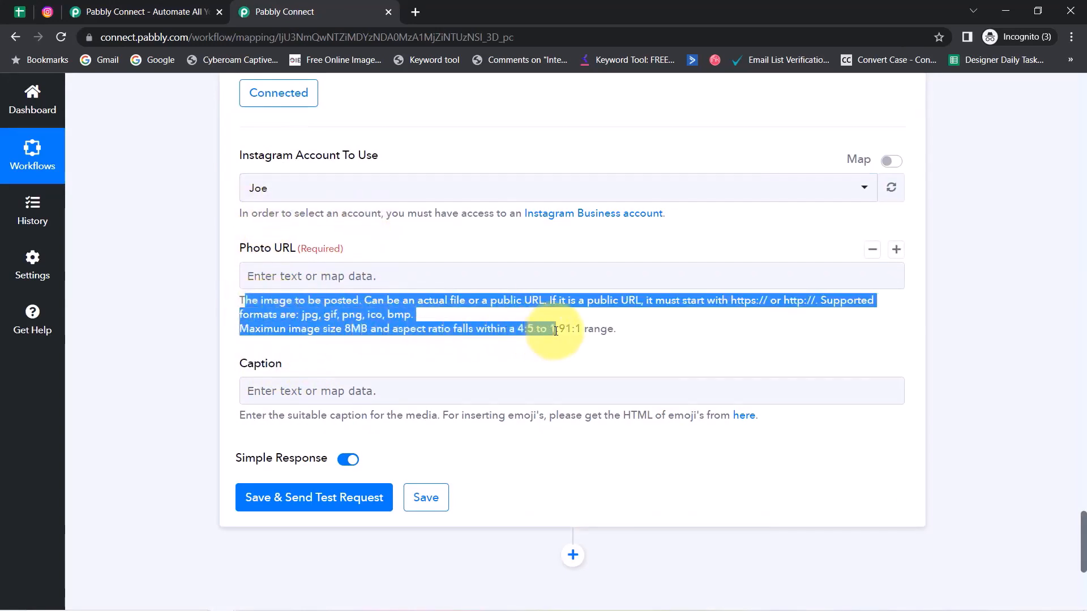
{"action": "left_click", "coordinate": [322, 318]}
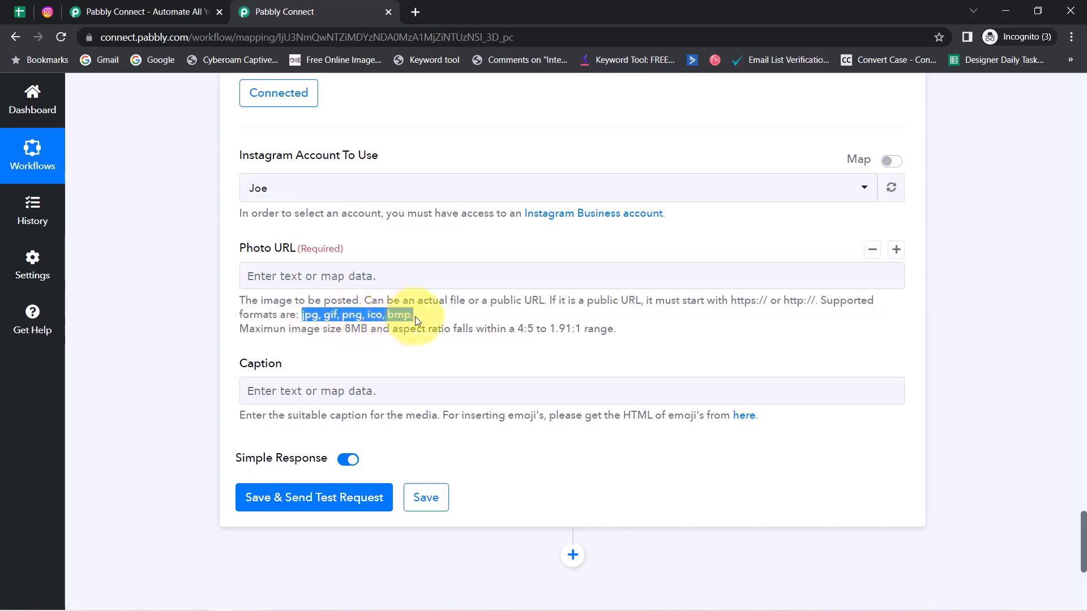
{"action": "left_click", "coordinate": [432, 320]}
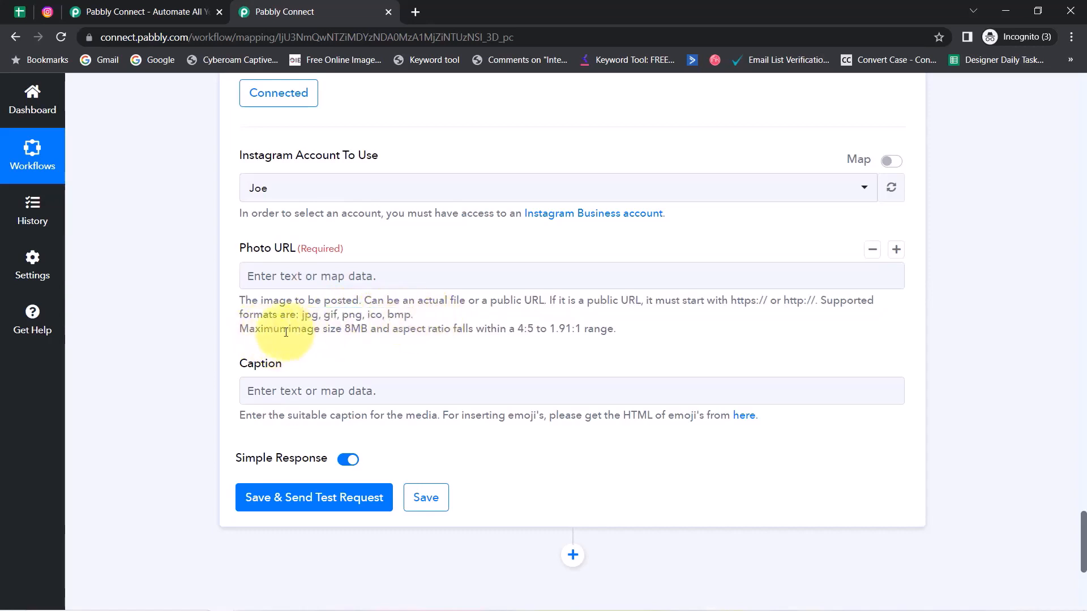
{"action": "left_click_drag", "start_coordinate": [268, 332], "coordinate": [358, 335]}
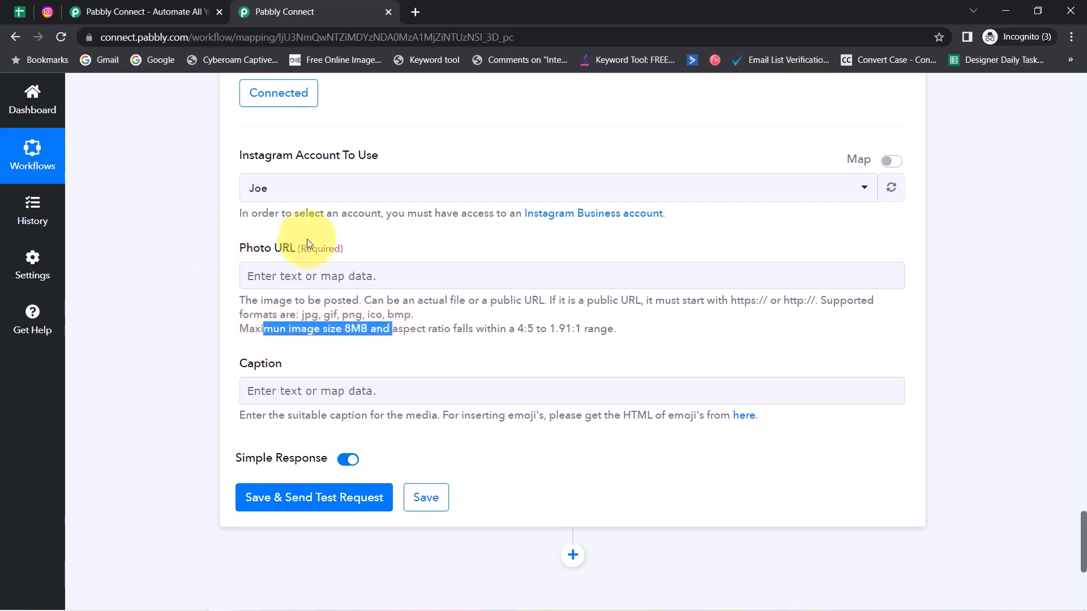
{"action": "left_click", "coordinate": [243, 250]}
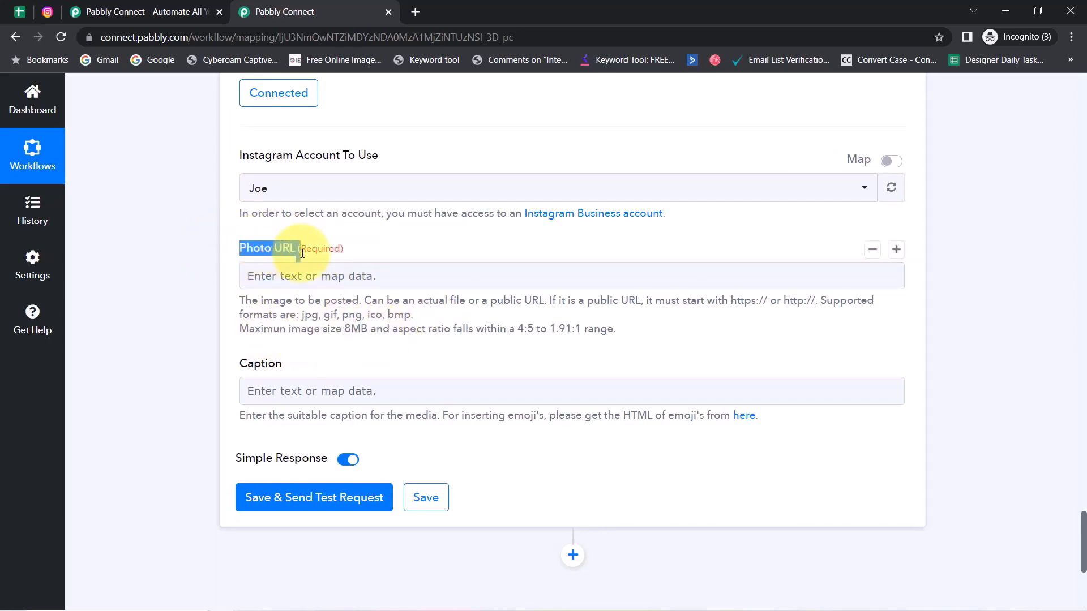
{"action": "left_click_drag", "start_coordinate": [247, 364], "coordinate": [302, 360]}
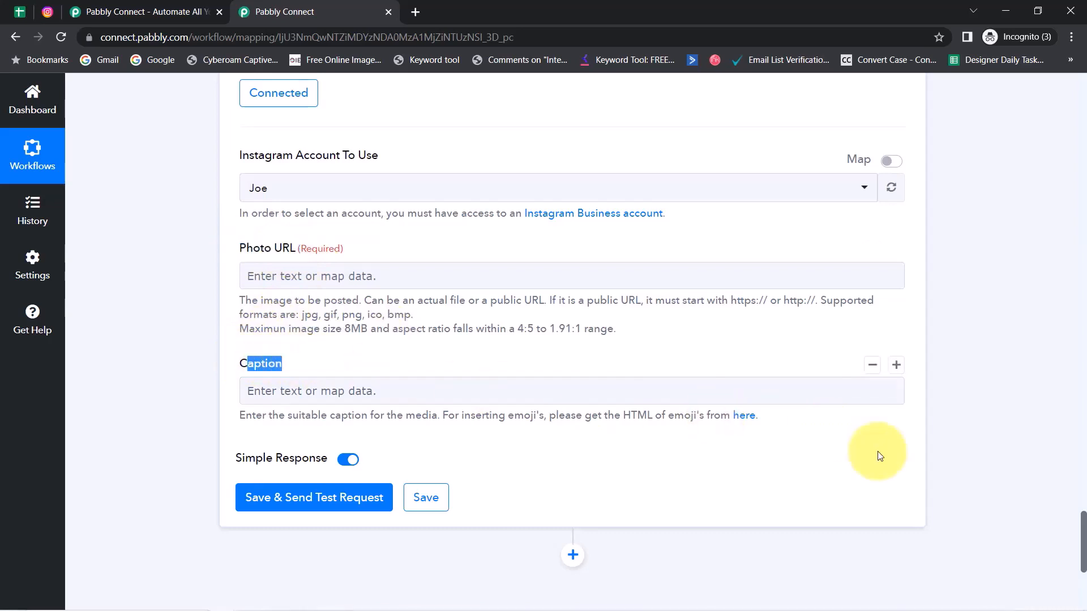
{"action": "left_click_drag", "start_coordinate": [1083, 529], "coordinate": [1056, 369]}
{"action": "scroll", "coordinate": [1056, 369], "scroll_direction": "up", "scroll_amount": 1}
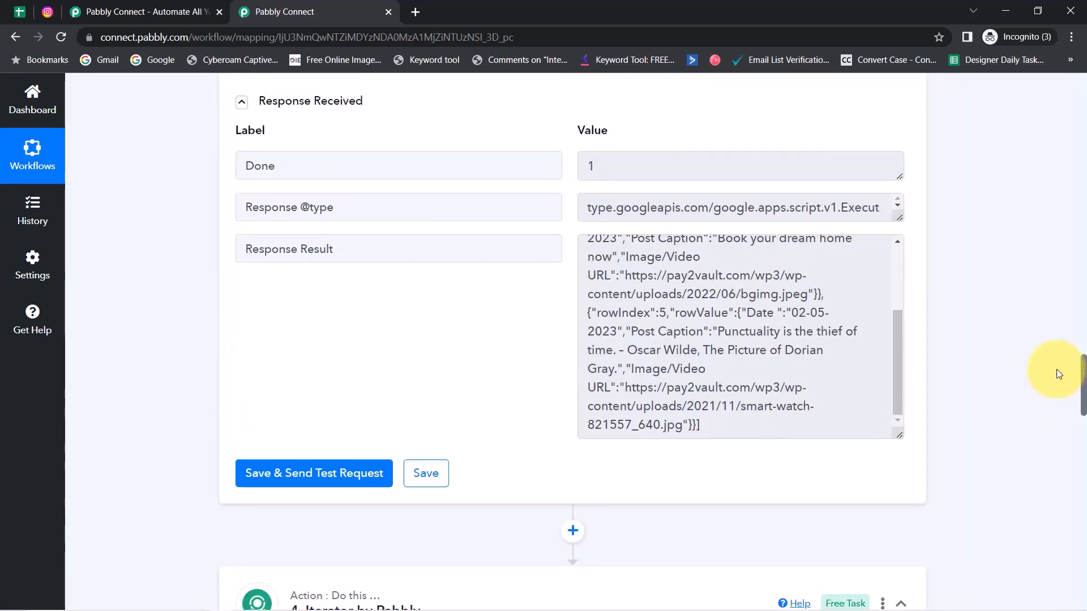
{"action": "scroll", "coordinate": [1056, 373], "scroll_direction": "down", "scroll_amount": 7}
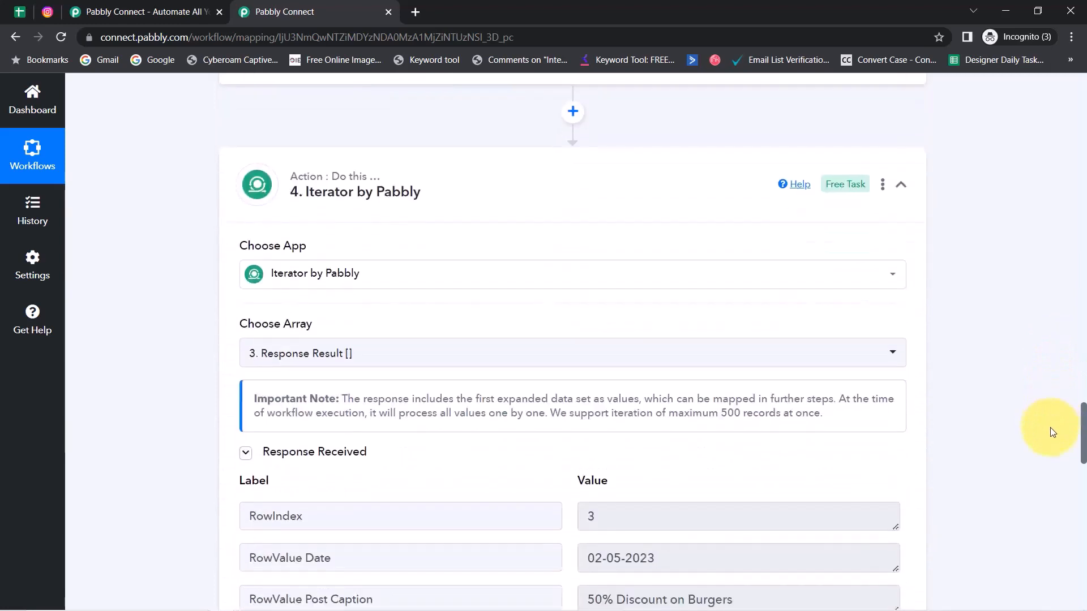
{"action": "scroll", "coordinate": [1050, 431], "scroll_direction": "down", "scroll_amount": 6}
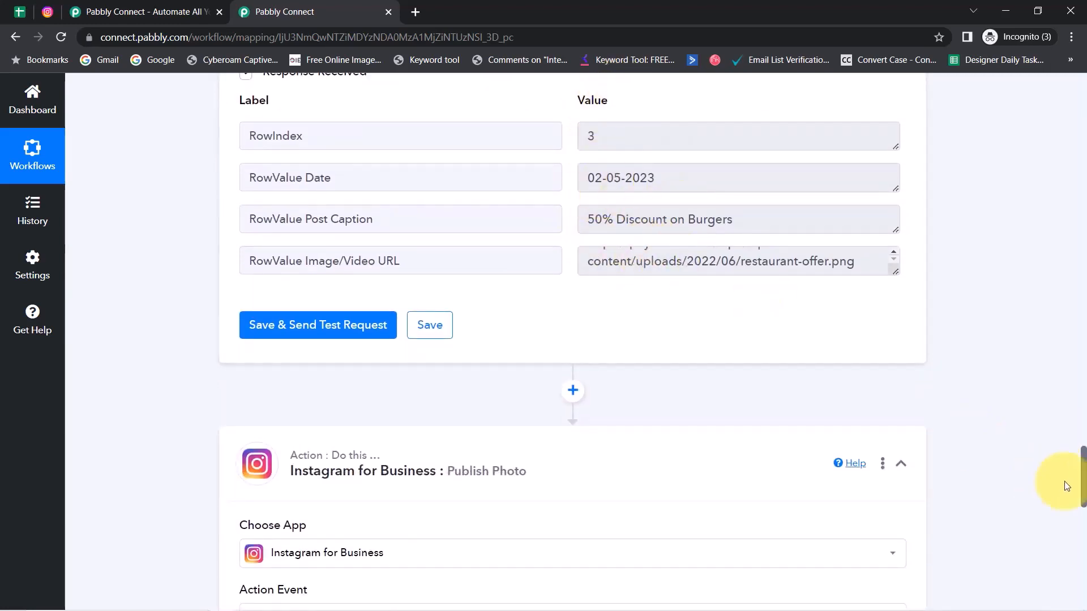
{"action": "left_click_drag", "start_coordinate": [1069, 463], "coordinate": [1064, 537]}
{"action": "scroll", "coordinate": [1061, 535], "scroll_direction": "down", "scroll_amount": 1}
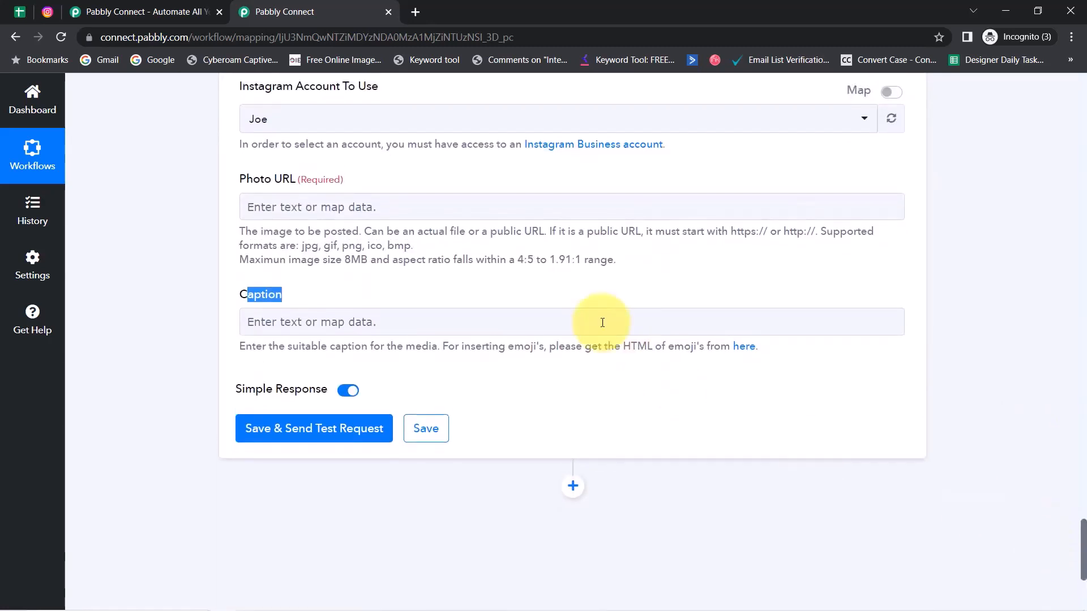
Step: Map the Iterator's RowValue Image/Video URL into Photo URL
{"action": "left_click", "coordinate": [278, 209]}
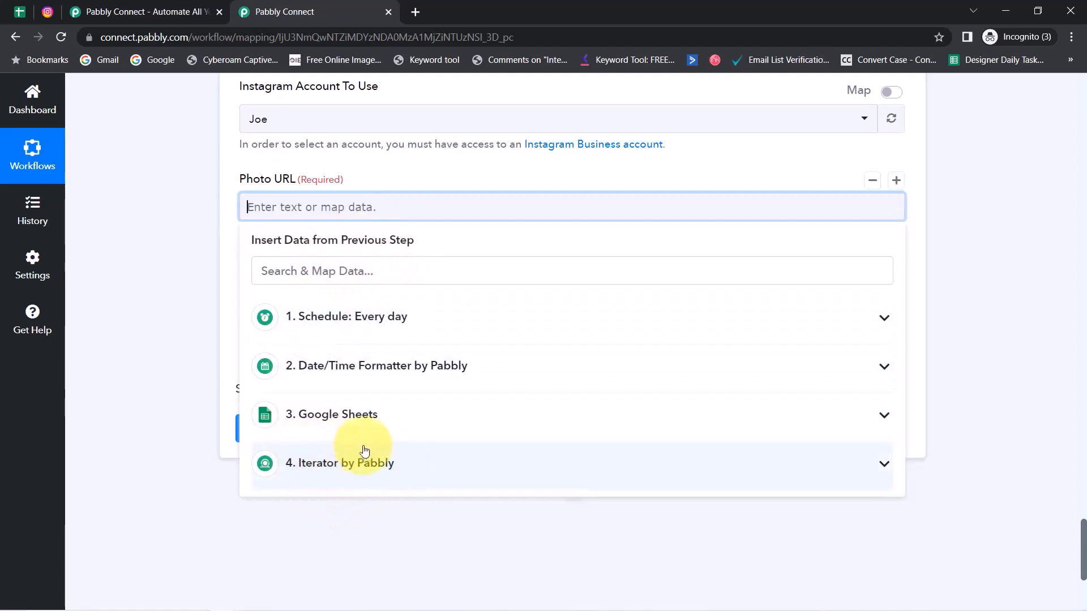
{"action": "left_click", "coordinate": [348, 472]}
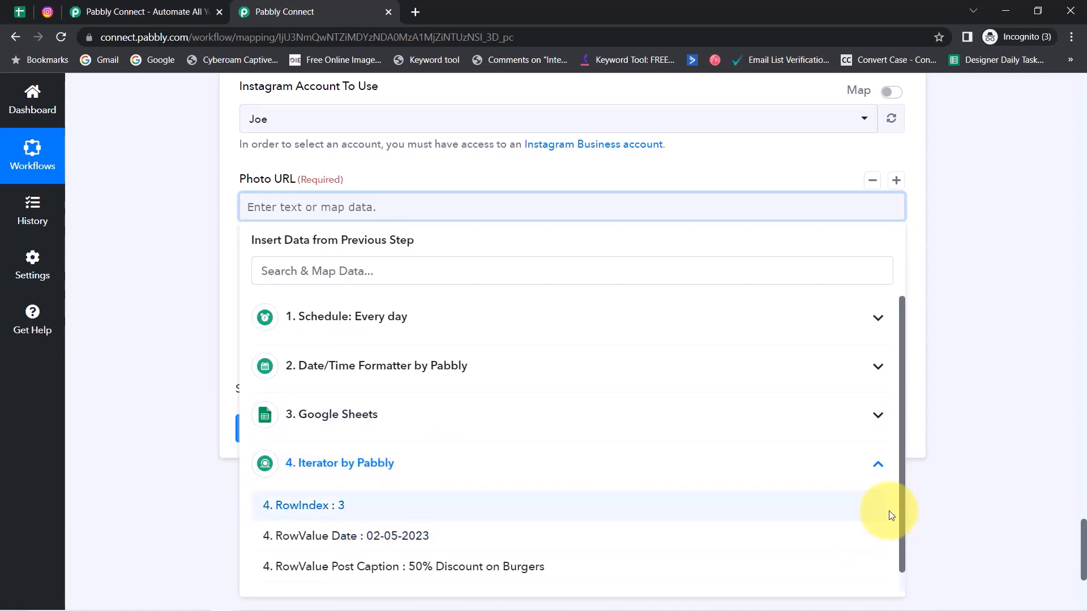
{"action": "left_click_drag", "start_coordinate": [901, 504], "coordinate": [902, 538]}
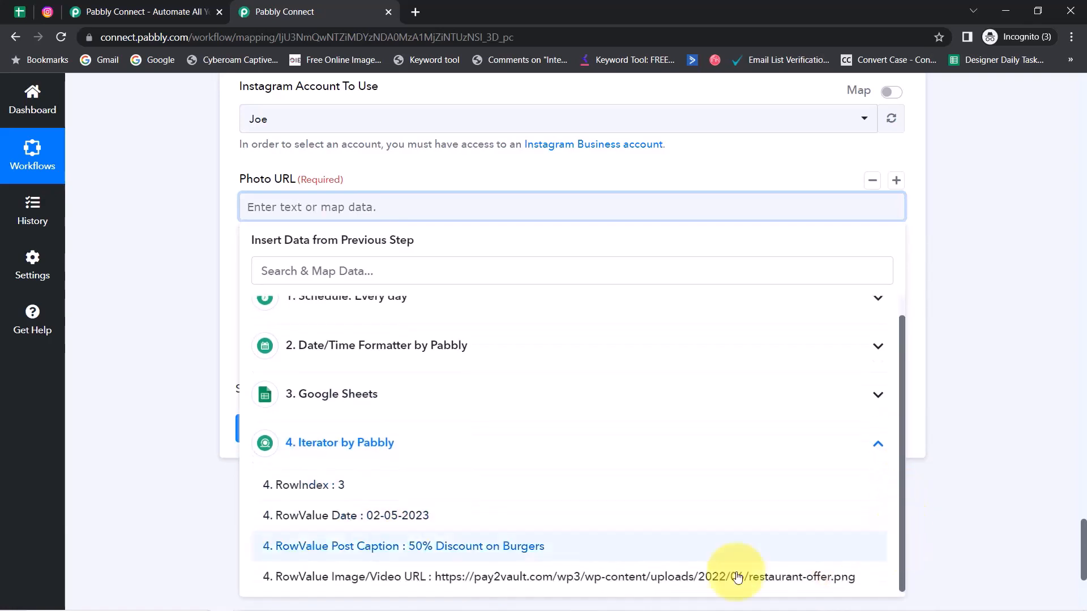
{"action": "left_click", "coordinate": [498, 577]}
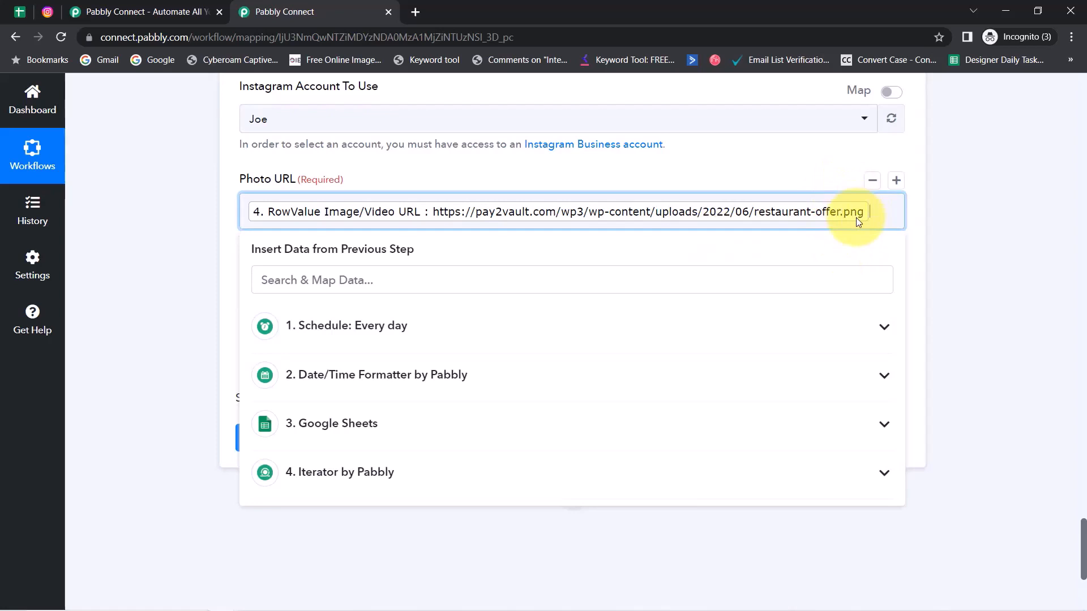
{"action": "left_click", "coordinate": [220, 334]}
Step: Map the Iterator's RowValue Post Caption into Caption
{"action": "left_click", "coordinate": [283, 330]}
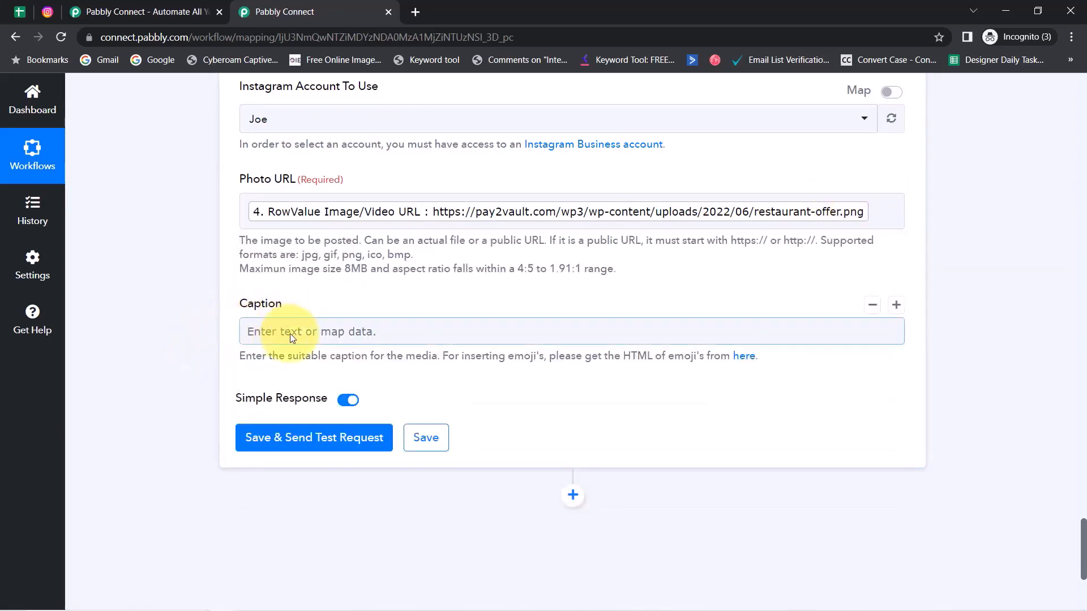
{"action": "left_click", "coordinate": [290, 333]}
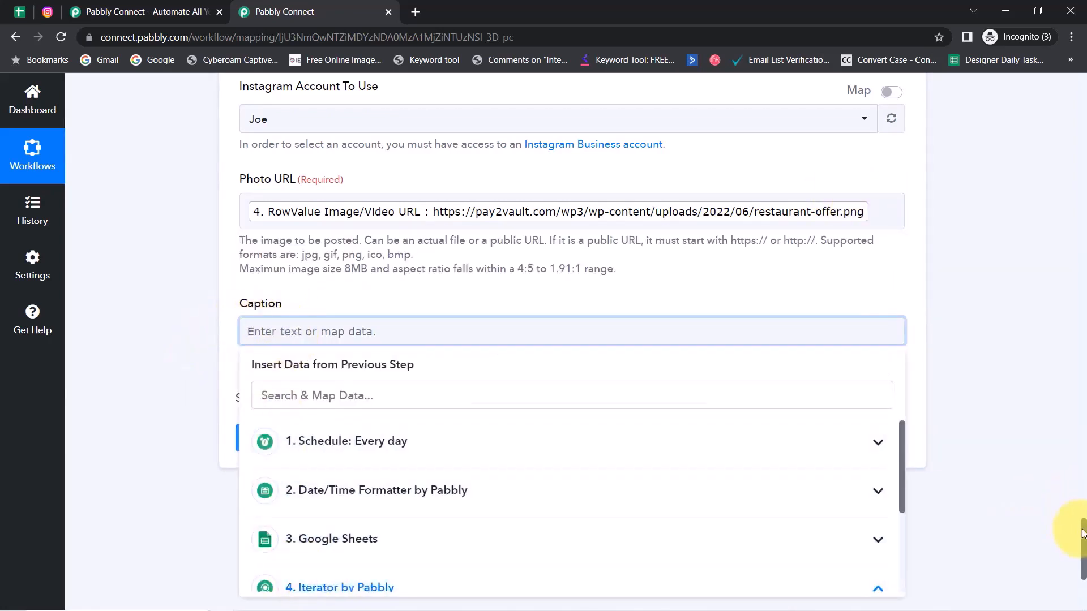
{"action": "left_click_drag", "start_coordinate": [1084, 536], "coordinate": [1084, 558]}
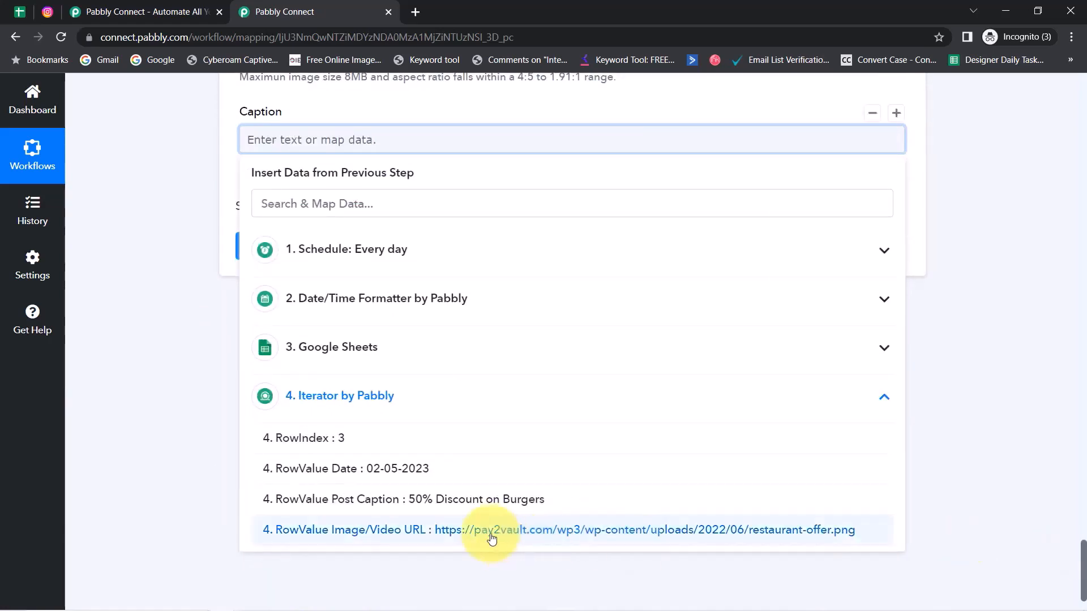
{"action": "left_click", "coordinate": [452, 500]}
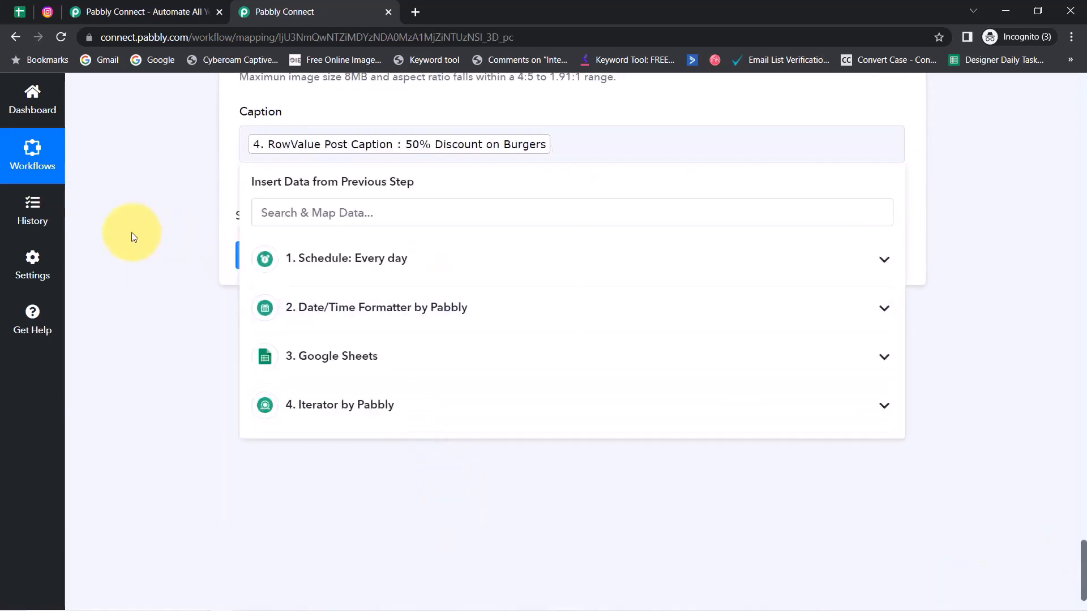
{"action": "left_click", "coordinate": [202, 245]}
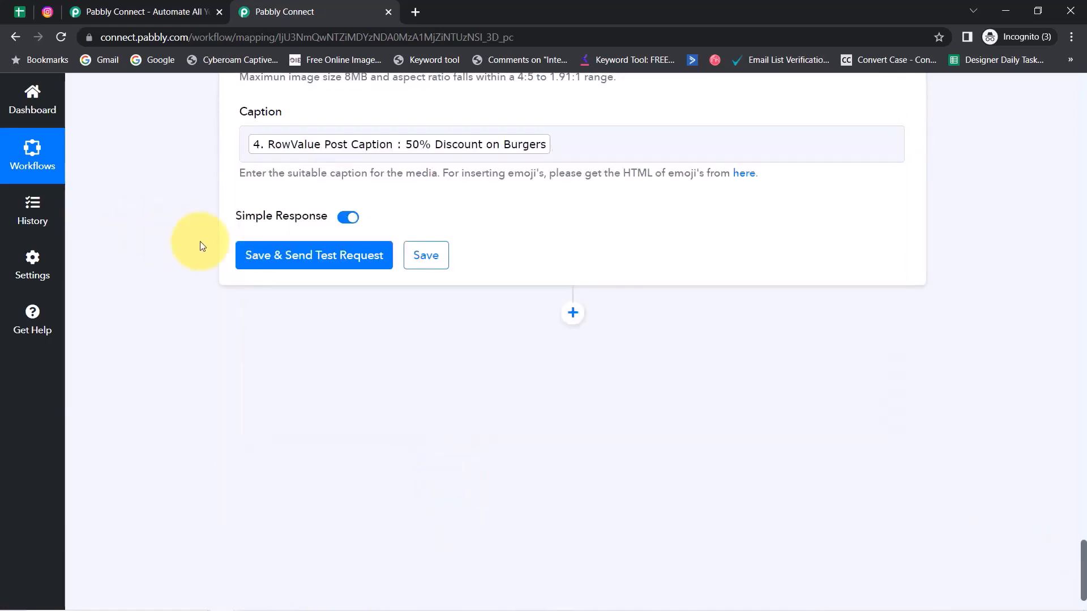
Step: Send a test post and read the Invalid Aspect Ratio error, code 36003
{"action": "left_click", "coordinate": [275, 258]}
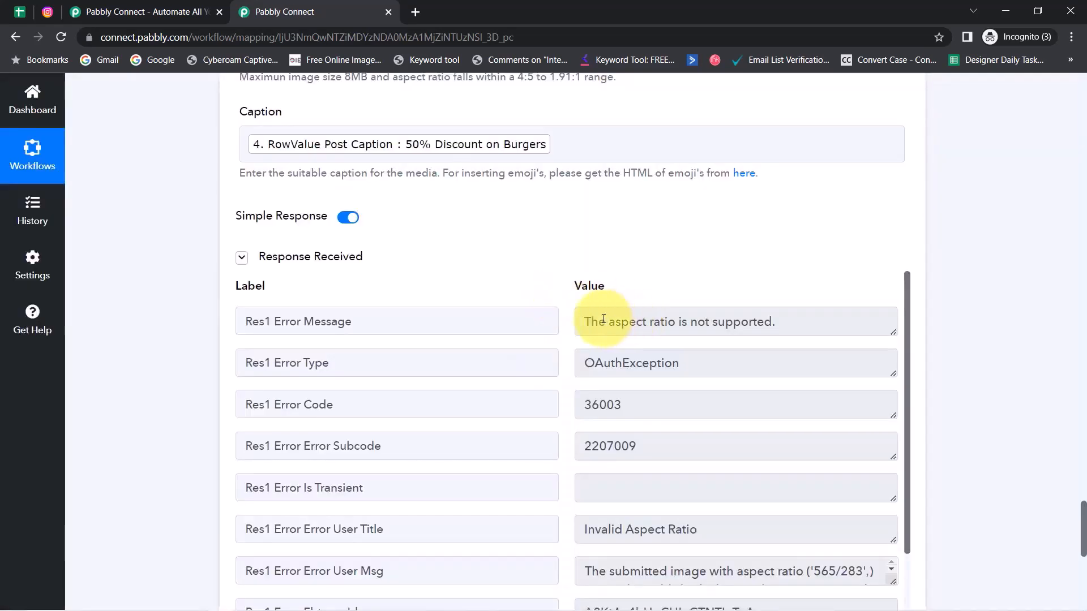
{"action": "left_click_drag", "start_coordinate": [603, 319], "coordinate": [794, 326]}
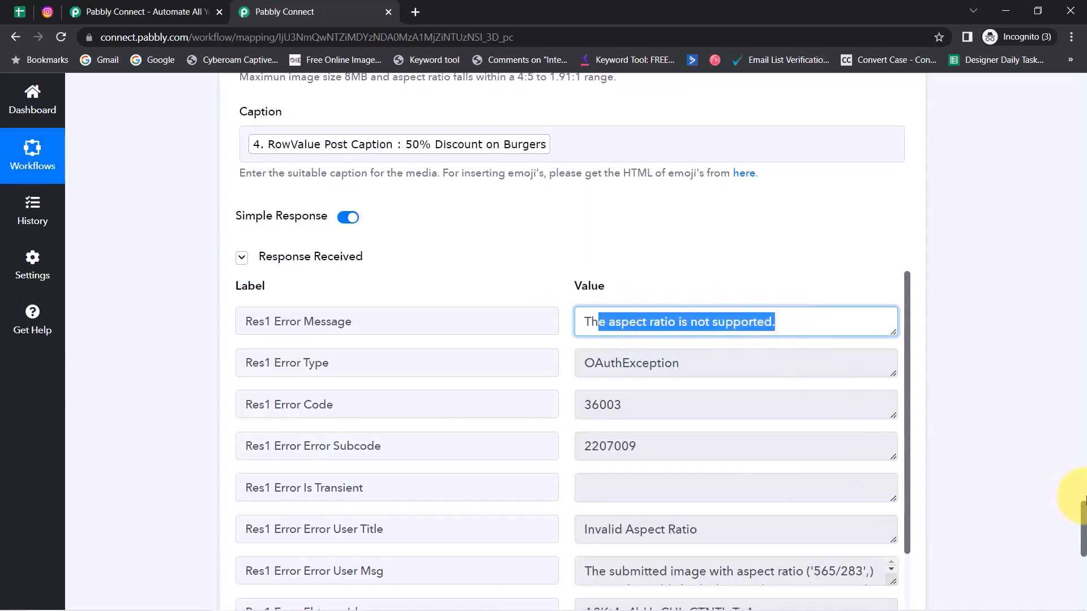
{"action": "left_click_drag", "start_coordinate": [1082, 518], "coordinate": [1067, 491]}
Step: Replace the mapped Photo URL with the pic_trulli.jpg link taken from cell C2
{"action": "left_click", "coordinate": [880, 227]}
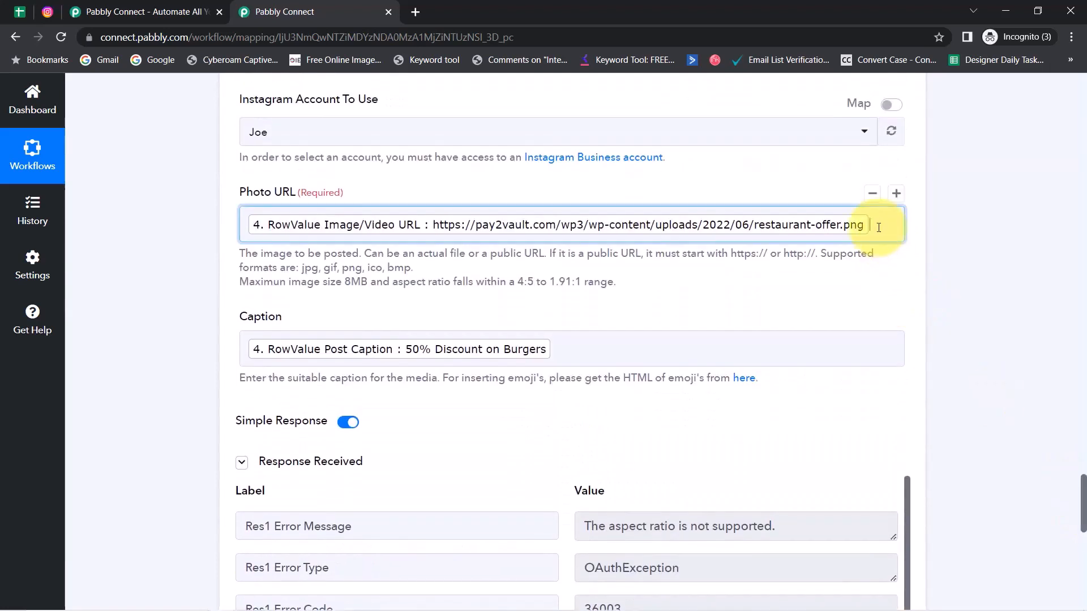
{"action": "key", "text": "BackSpace"}
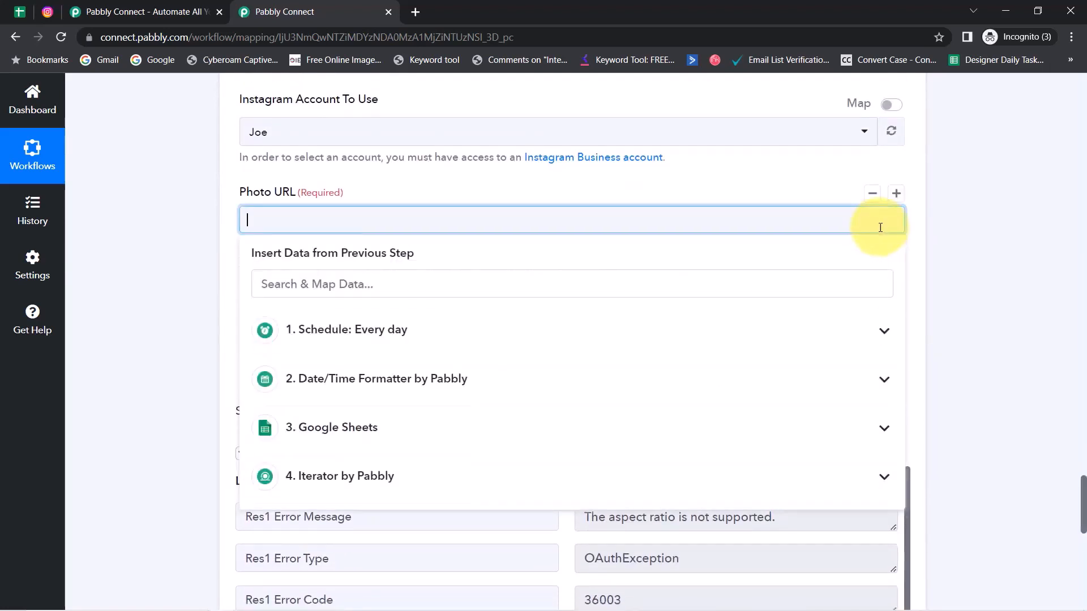
{"action": "left_click", "coordinate": [17, 12]}
{"action": "left_click", "coordinate": [577, 299]}
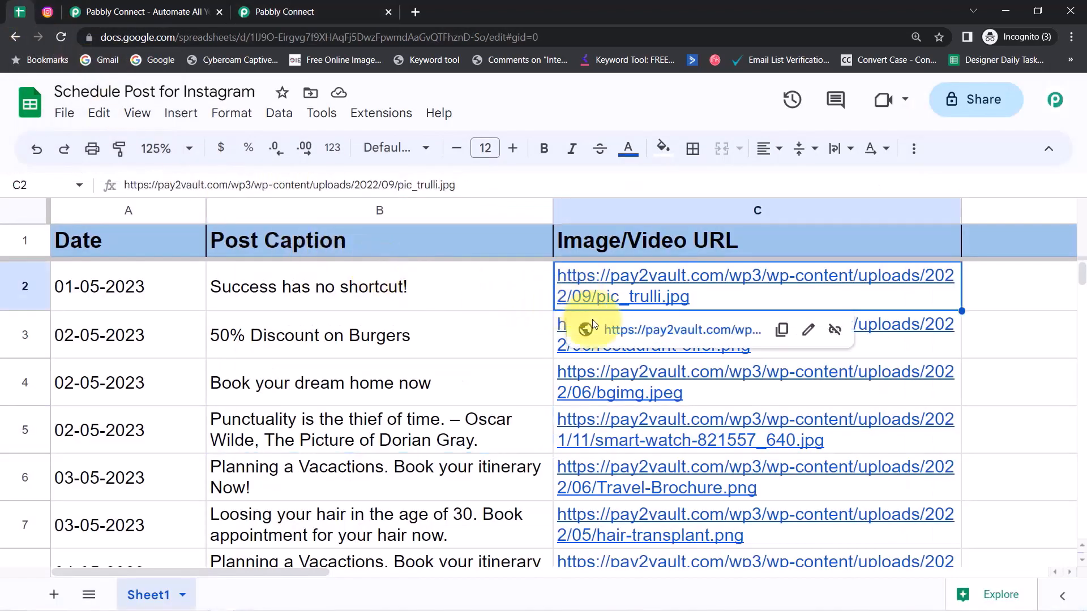
{"action": "left_click", "coordinate": [619, 331]}
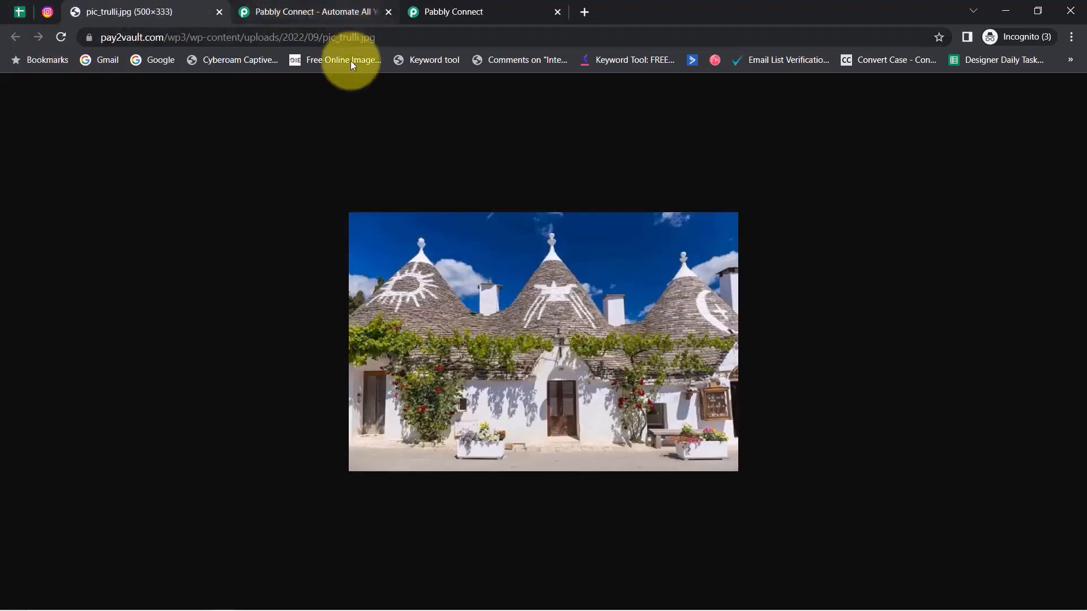
{"action": "left_click", "coordinate": [254, 34]}
{"action": "key", "text": "ctrl+c"}
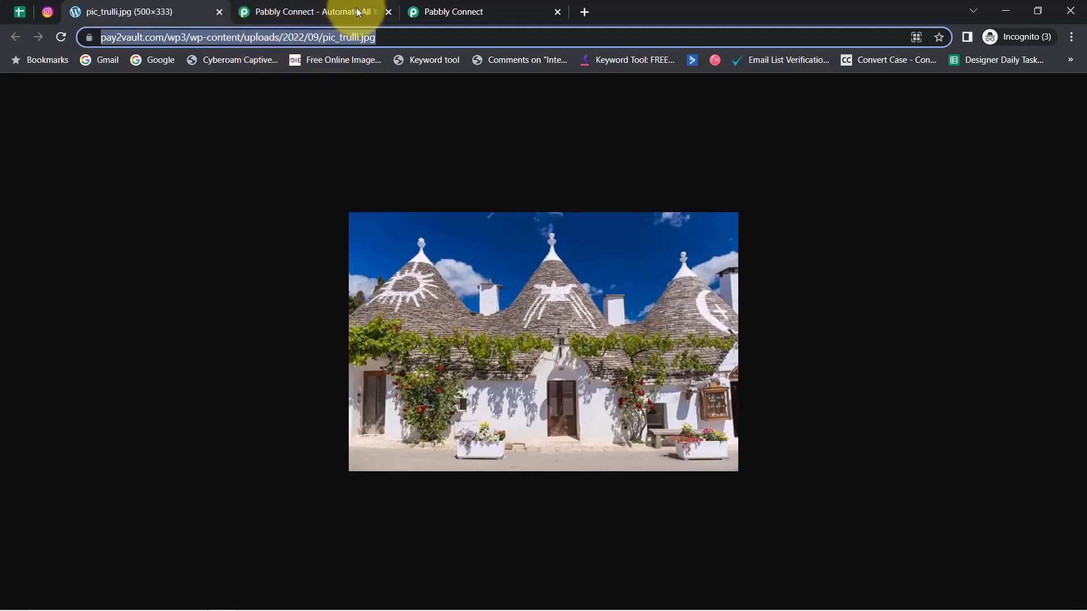
{"action": "left_click", "coordinate": [429, 4]}
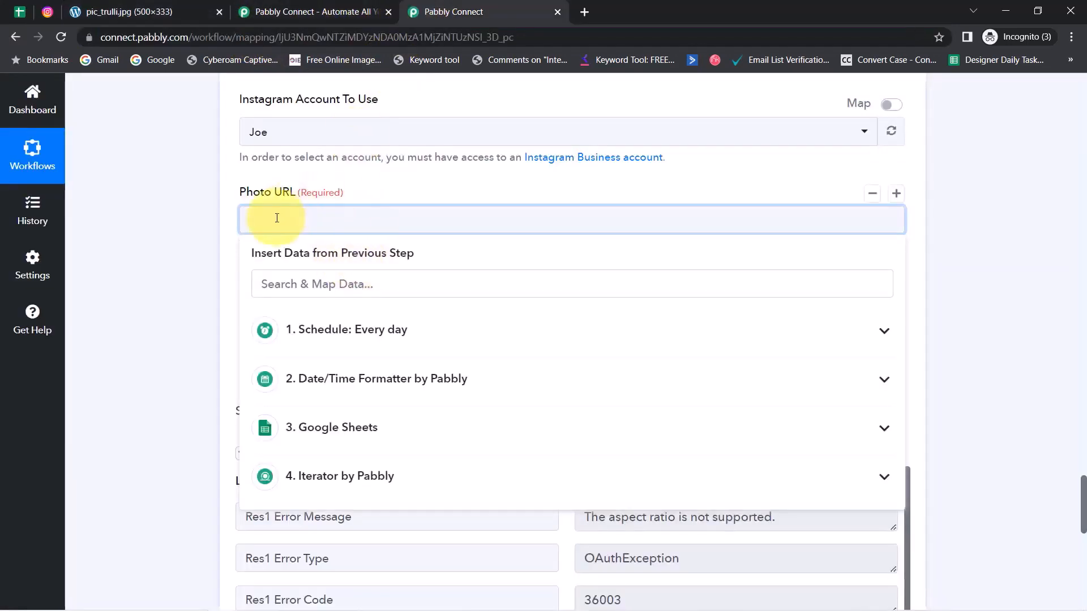
{"action": "key", "text": "ctrl+v"}
{"action": "left_click", "coordinate": [169, 306]}
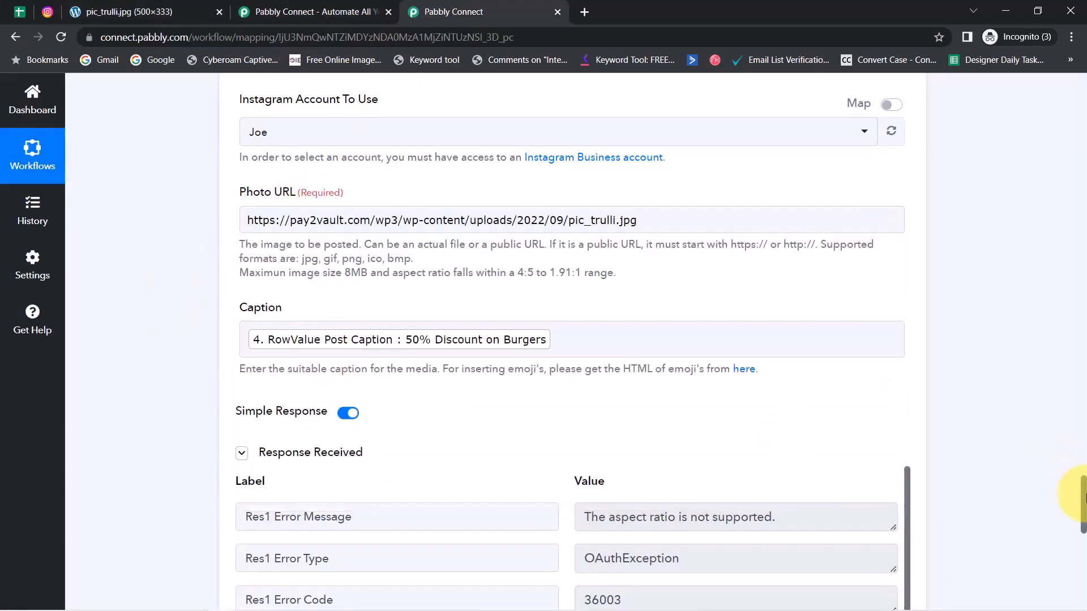
{"action": "scroll", "coordinate": [1070, 510], "scroll_direction": "down", "scroll_amount": 5}
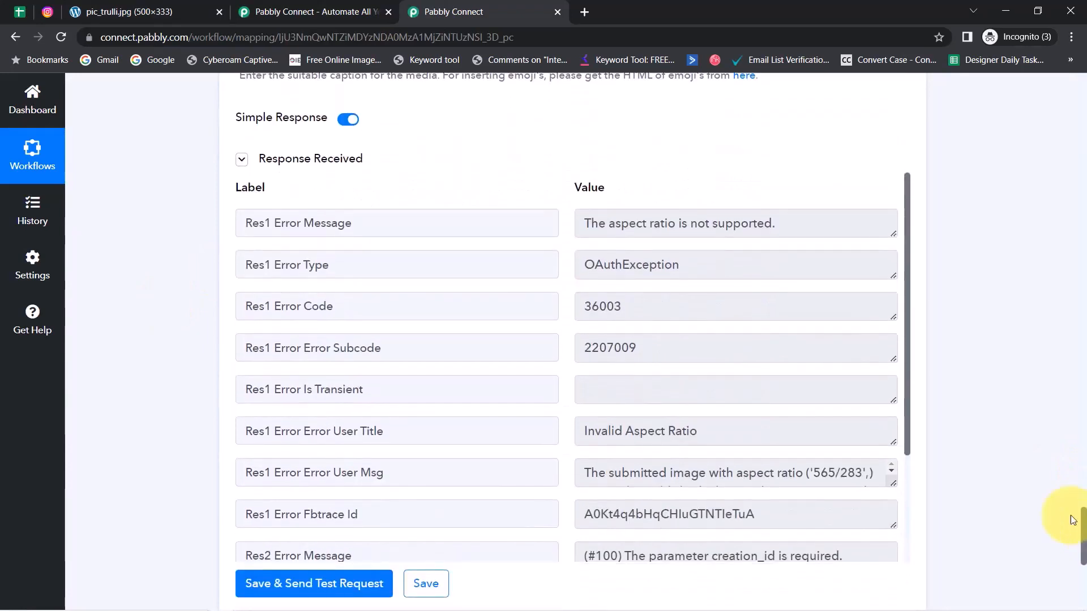
{"action": "left_click", "coordinate": [297, 165]}
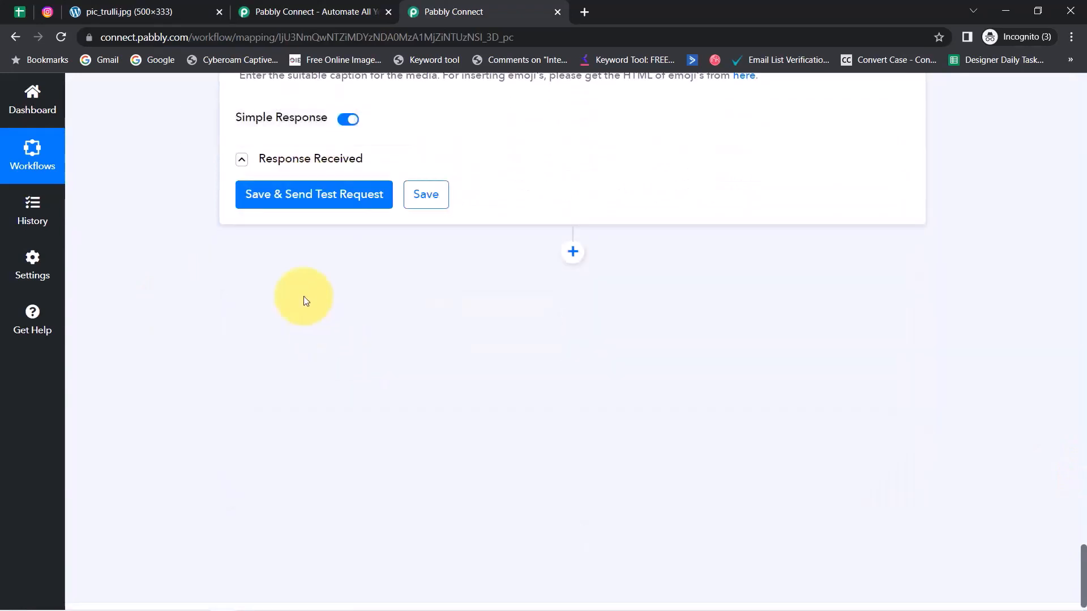
Step: Resend the test post, confirm the returned Res1 and Res2 Ids, and view the Instagram profile
{"action": "left_click", "coordinate": [260, 203]}
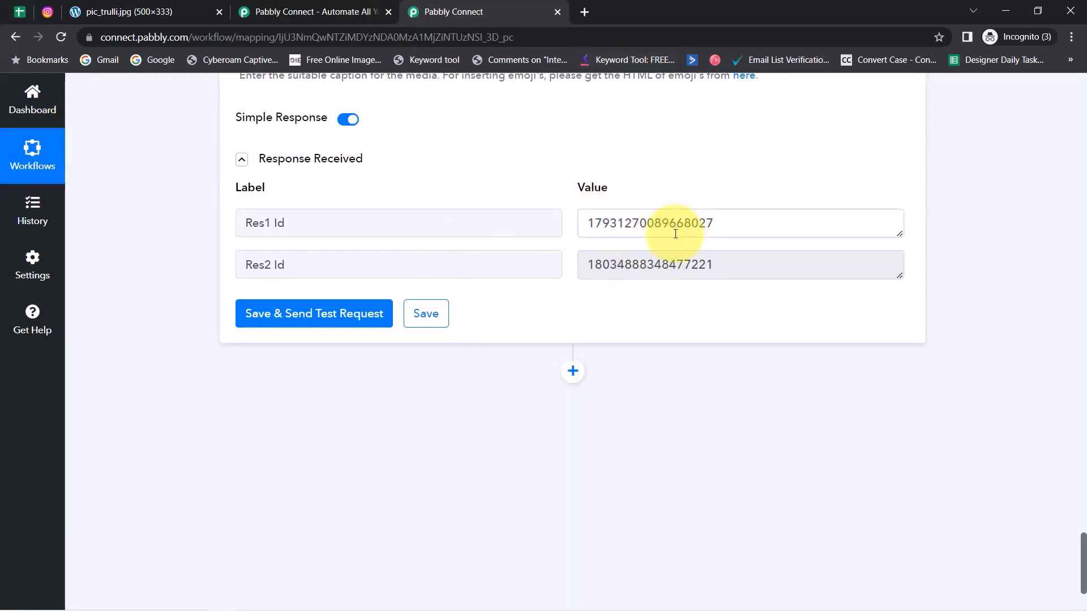
{"action": "left_click_drag", "start_coordinate": [677, 223], "coordinate": [587, 224]}
{"action": "left_click_drag", "start_coordinate": [646, 264], "coordinate": [562, 262]}
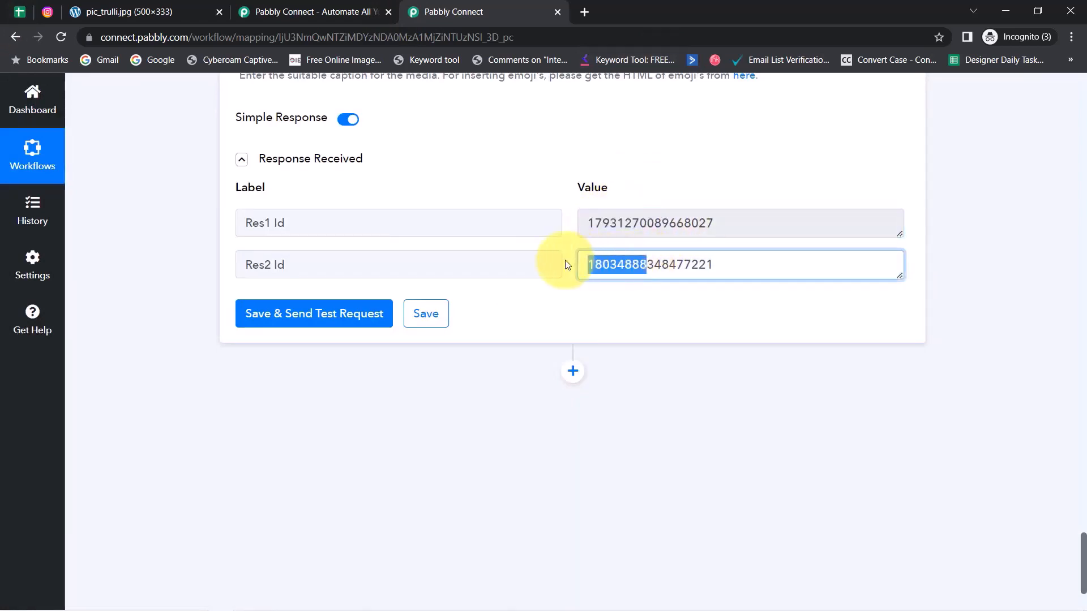
{"action": "left_click", "coordinate": [48, 13]}
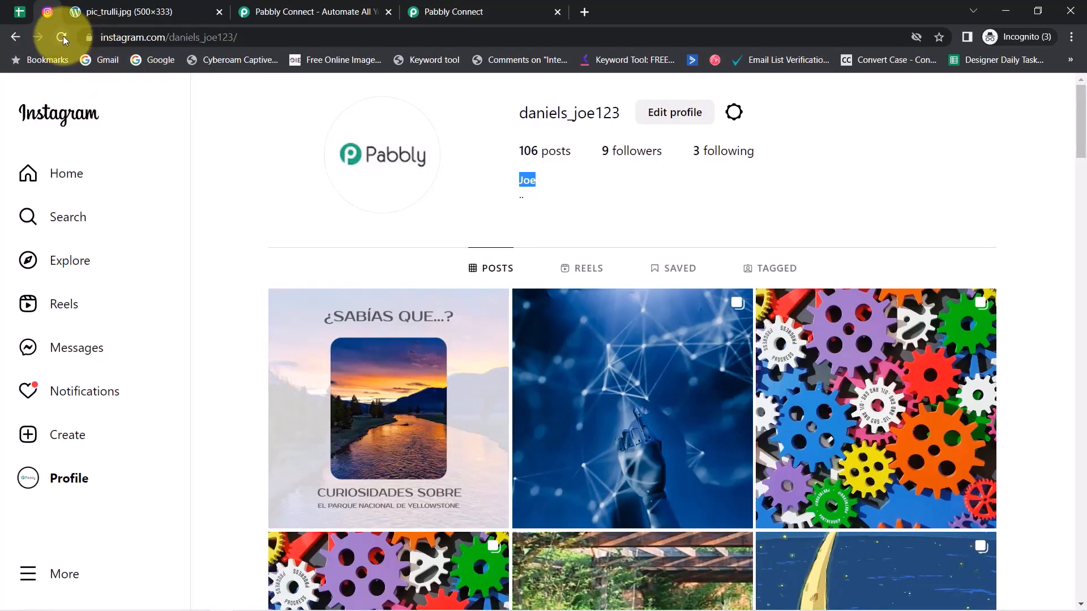
Step: Confirm the new trulli photo post on the Instagram profile shows the caption '50% Discount on Burgers'
{"action": "left_click", "coordinate": [62, 36]}
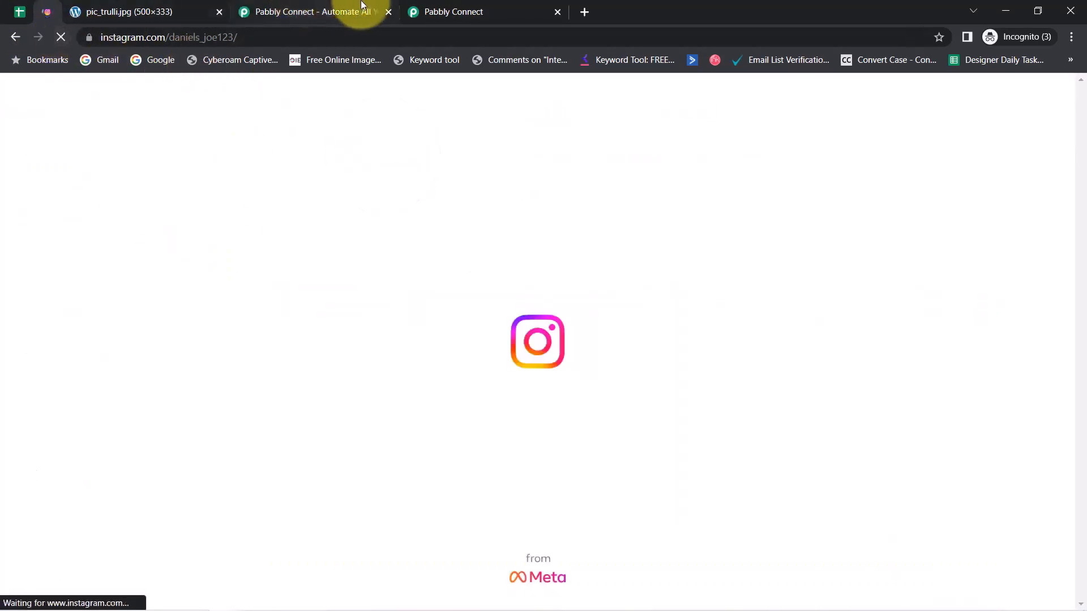
{"action": "left_click", "coordinate": [141, 11]}
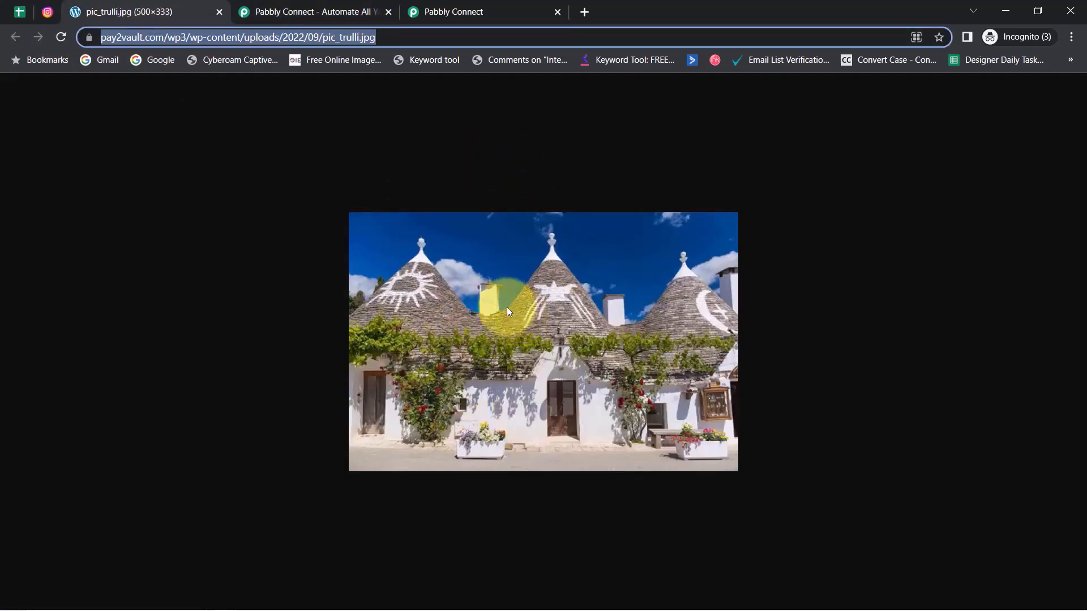
{"action": "left_click", "coordinate": [47, 11]}
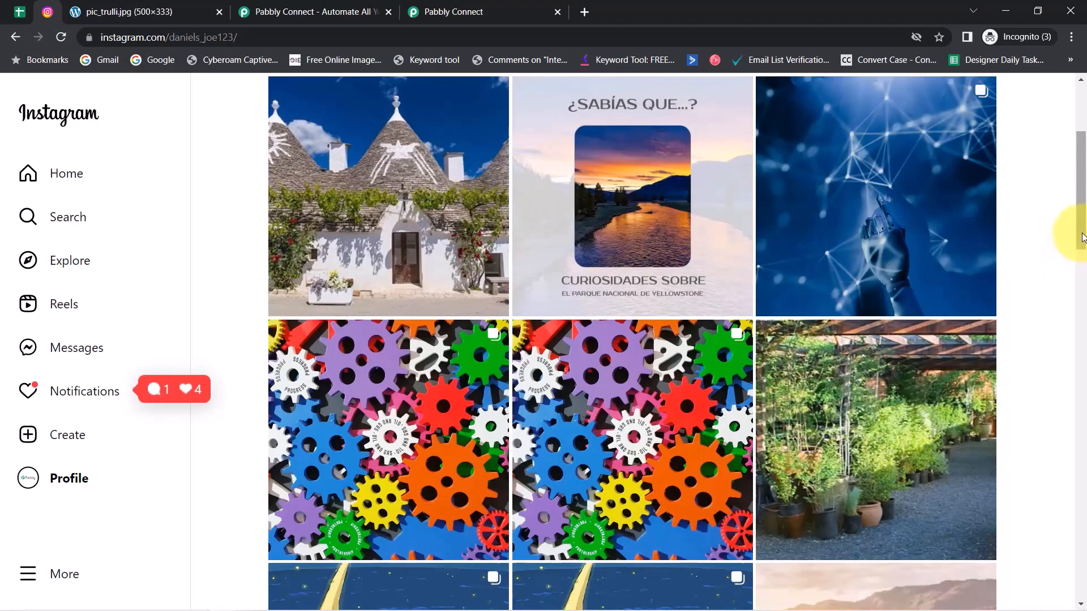
{"action": "left_click_drag", "start_coordinate": [1082, 237], "coordinate": [1067, 219]}
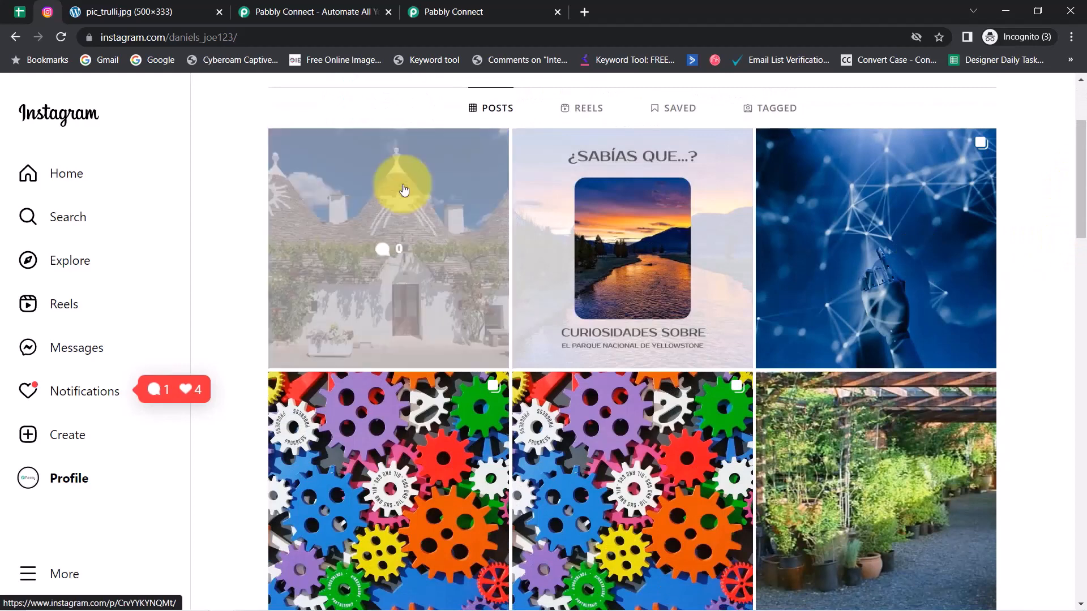
{"action": "left_click", "coordinate": [404, 190]}
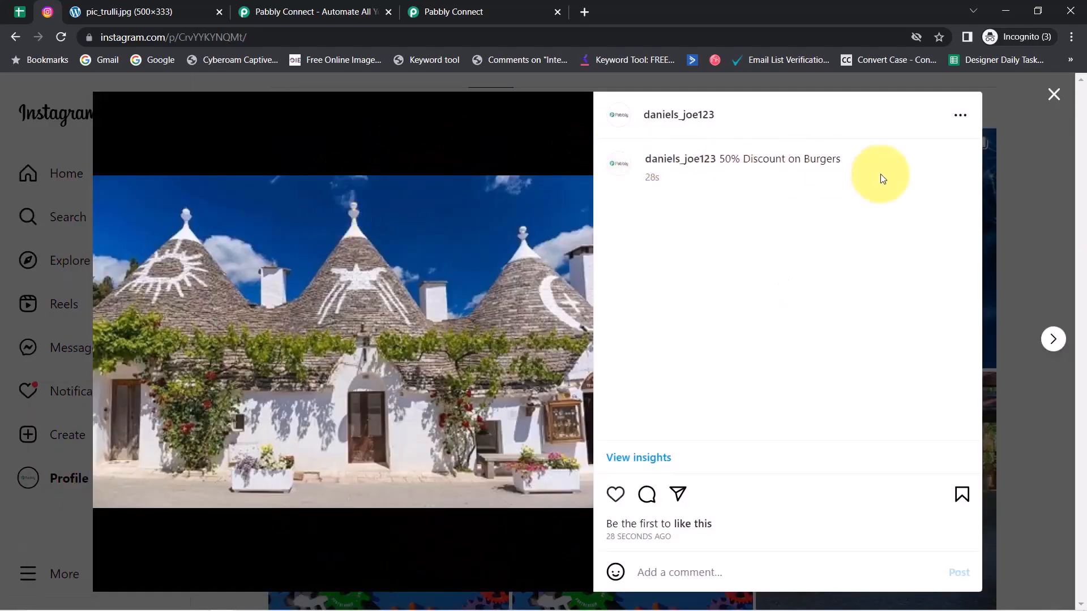
{"action": "left_click_drag", "start_coordinate": [725, 160], "coordinate": [823, 160]}
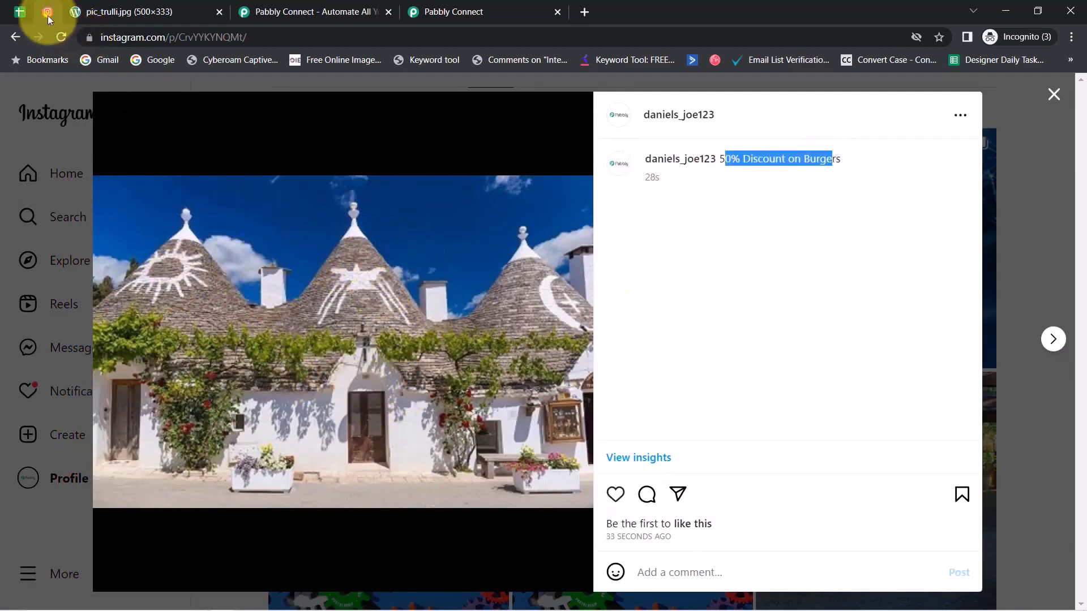
{"action": "left_click", "coordinate": [23, 15]}
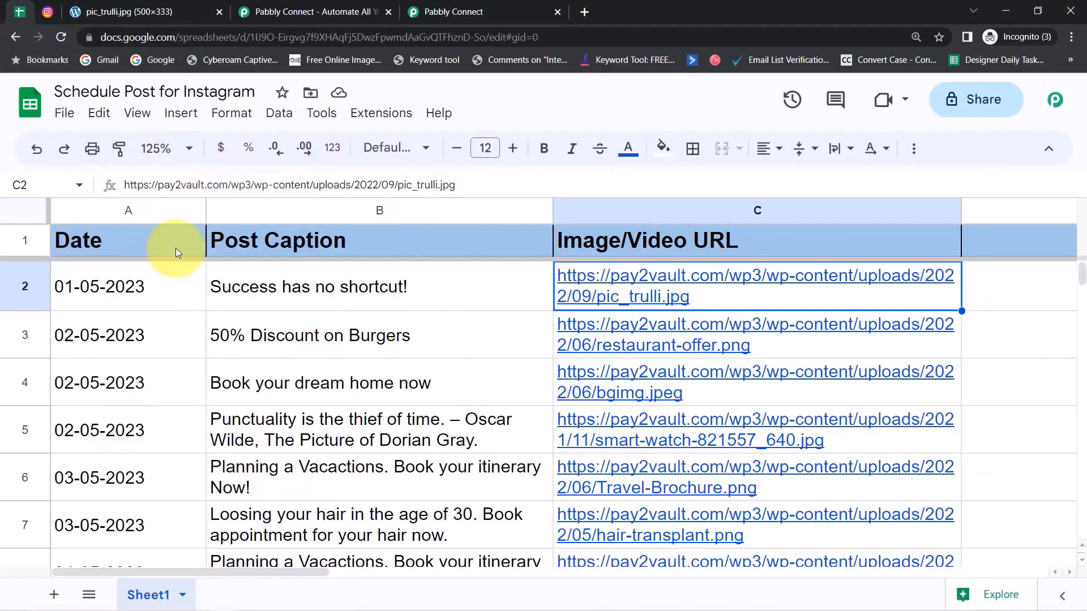
Step: Review the sheet's date in A2, caption in B2 and the Image/Video URL column C
{"action": "left_click", "coordinate": [43, 216]}
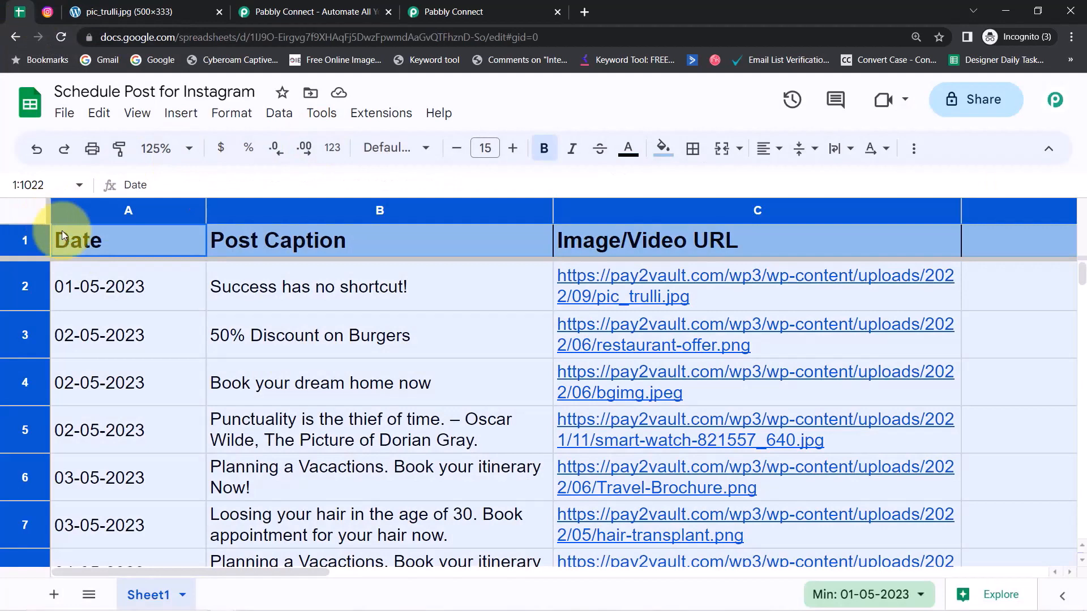
{"action": "left_click", "coordinate": [105, 284]}
{"action": "left_click", "coordinate": [290, 289]}
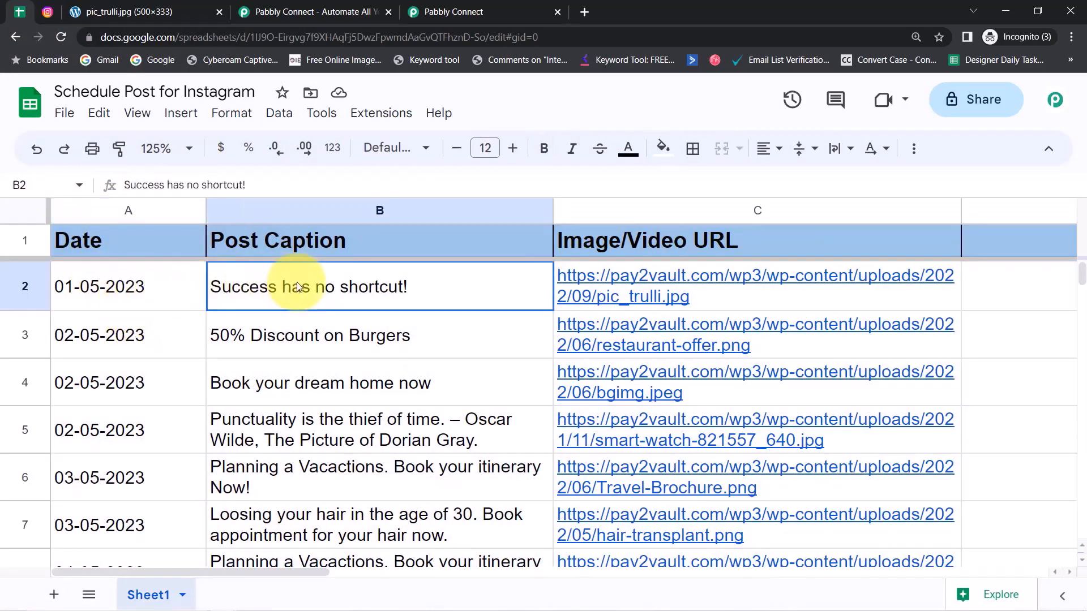
{"action": "left_click", "coordinate": [673, 213]}
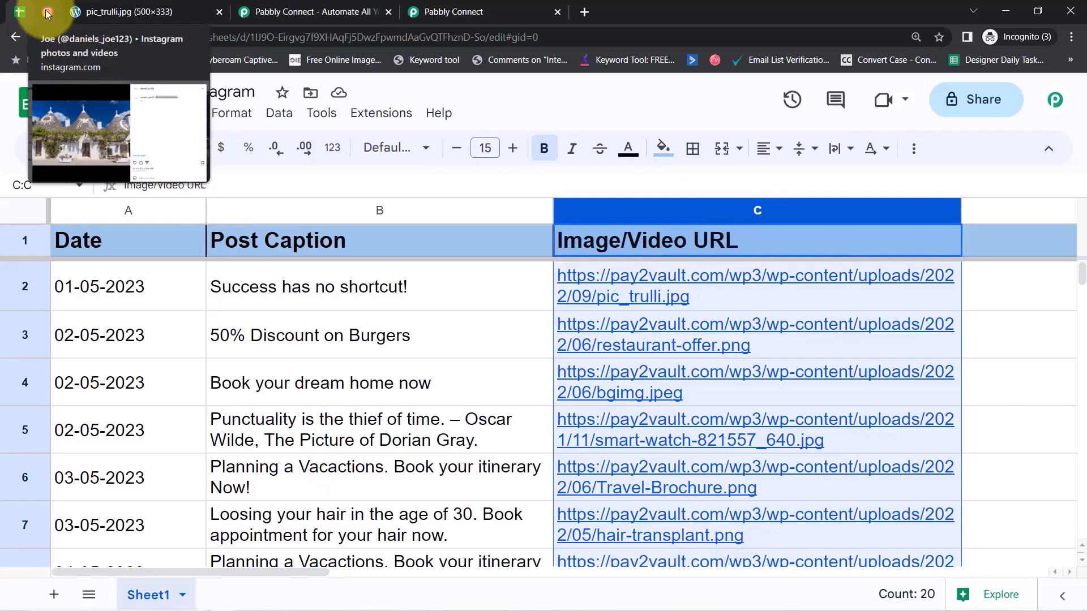
{"action": "left_click", "coordinate": [309, 306]}
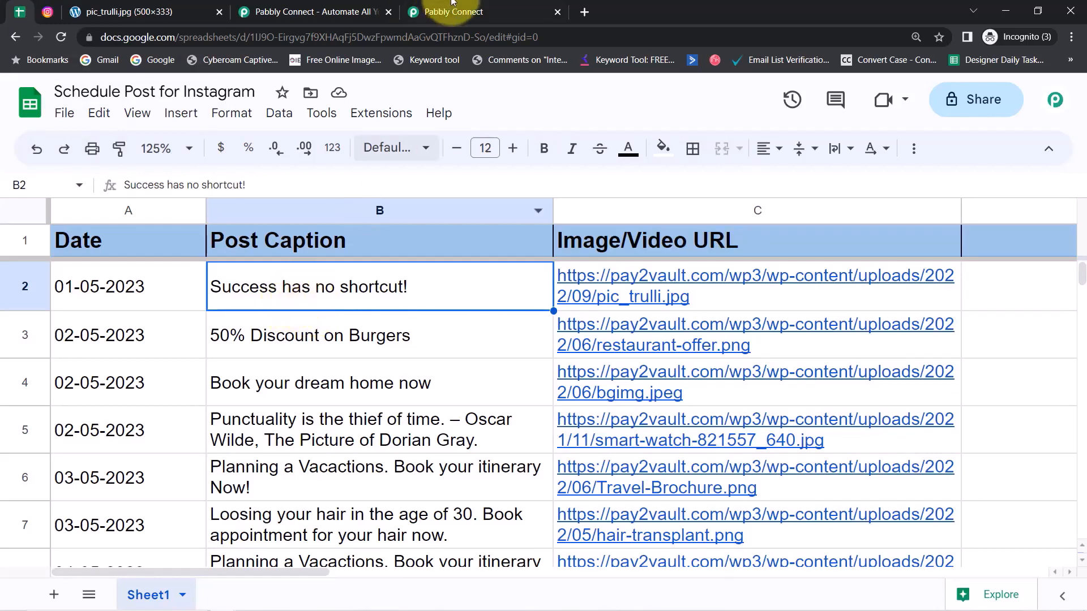
{"action": "left_click", "coordinate": [464, 11]}
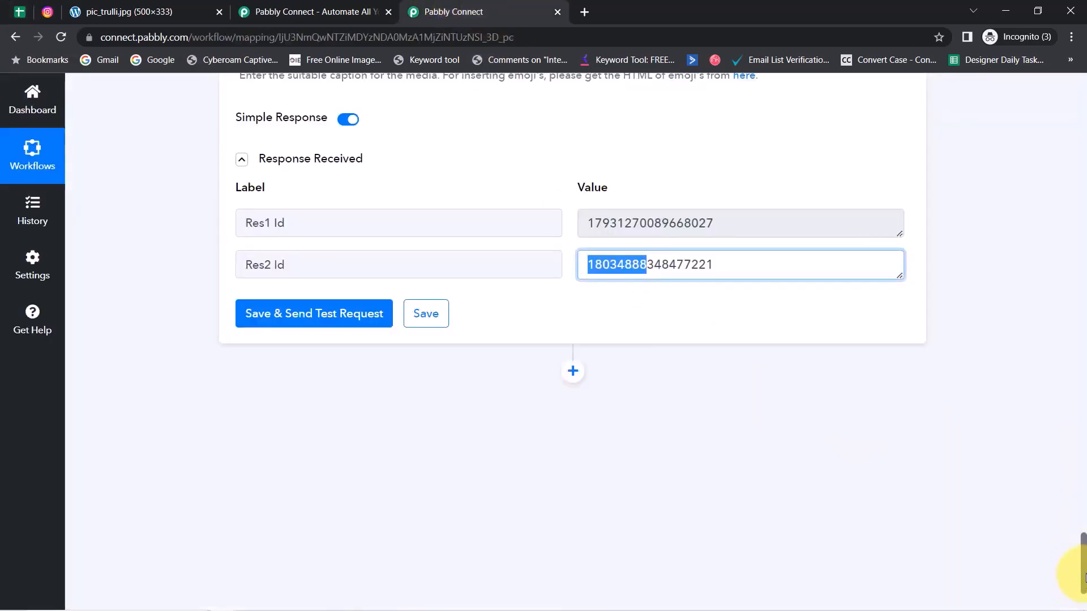
Step: Collapse the Schedule trigger and Date/Time Formatter steps
{"action": "scroll", "coordinate": [1071, 451], "scroll_direction": "up", "scroll_amount": 20}
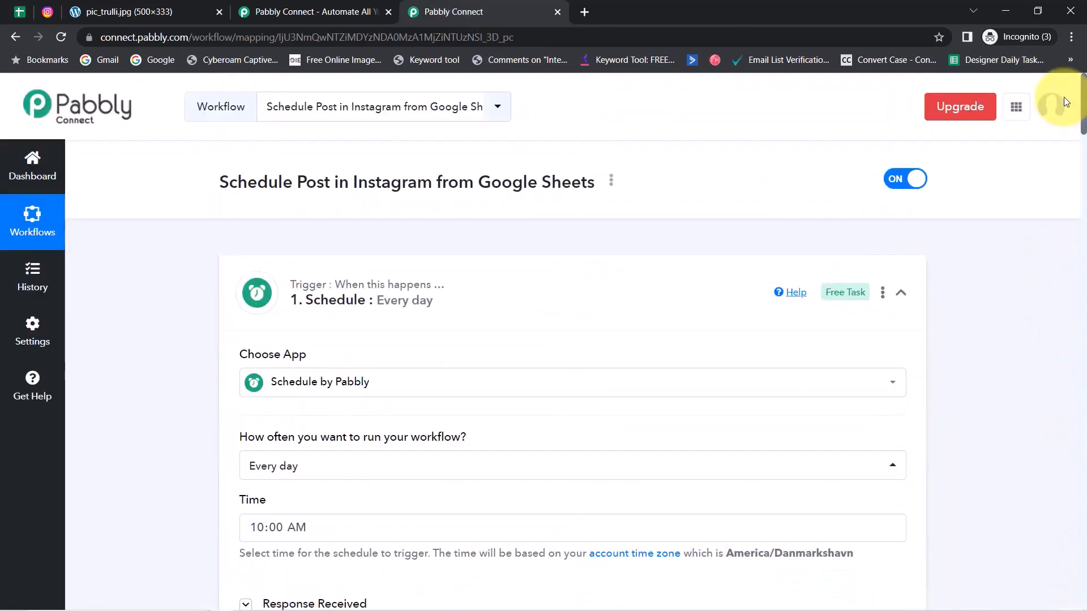
{"action": "left_click", "coordinate": [343, 314]}
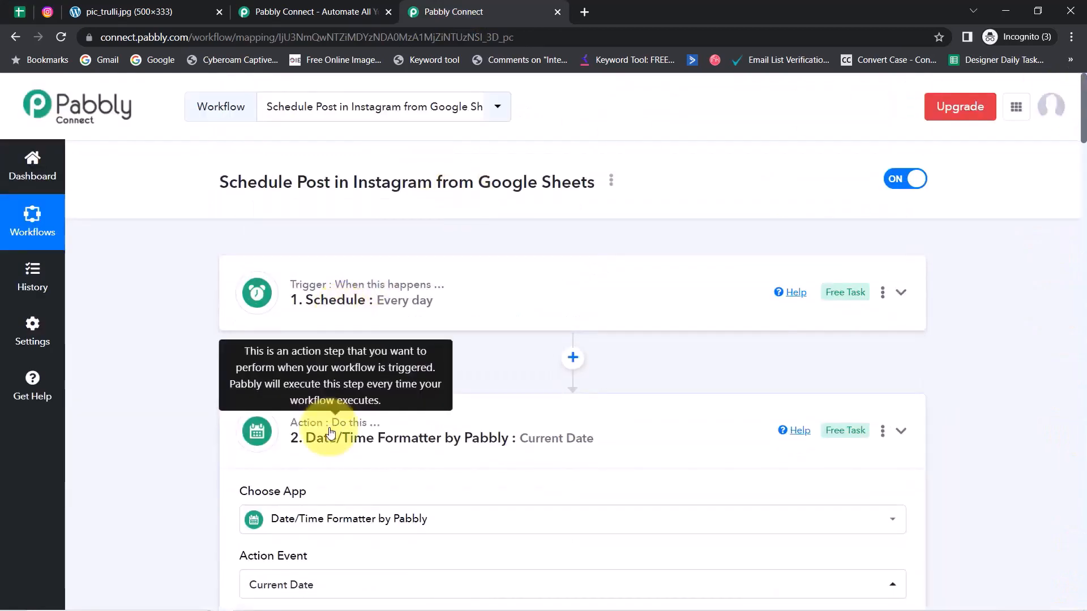
{"action": "left_click", "coordinate": [331, 432]}
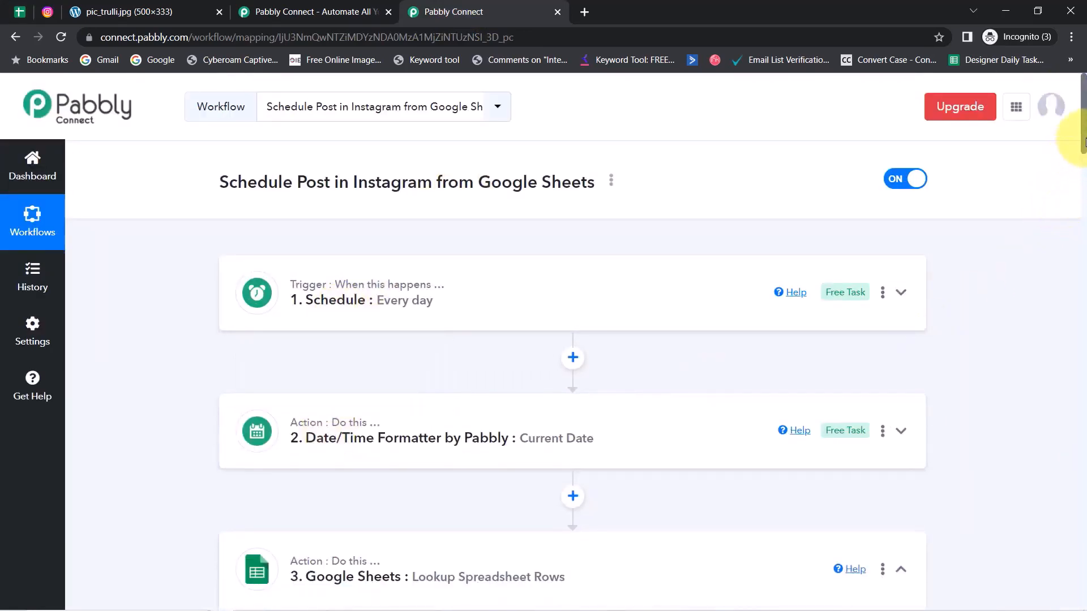
Step: Read the Publish Photo URL requirements, including the aspect ratio and 8MB size limit
{"action": "left_click_drag", "start_coordinate": [1085, 142], "coordinate": [1070, 490]}
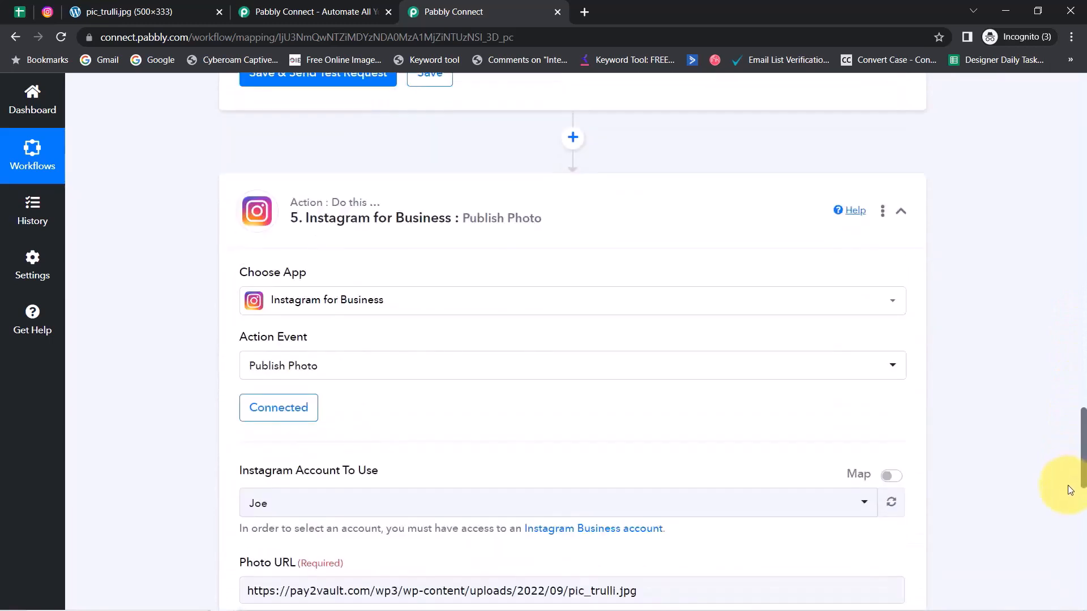
{"action": "scroll", "coordinate": [1059, 453], "scroll_direction": "down", "scroll_amount": 6}
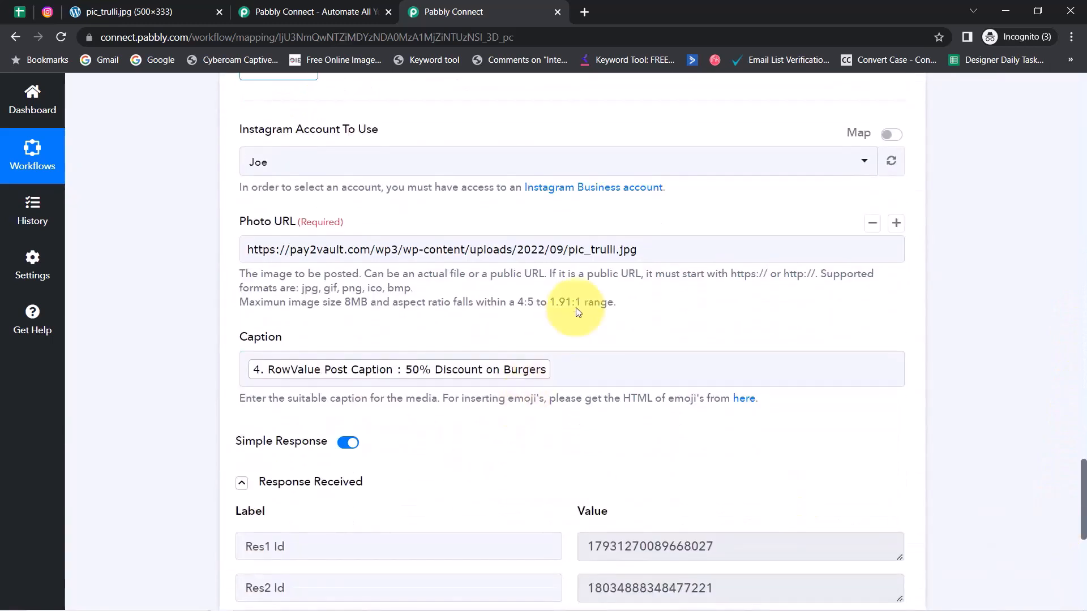
{"action": "left_click_drag", "start_coordinate": [403, 304], "coordinate": [572, 310]}
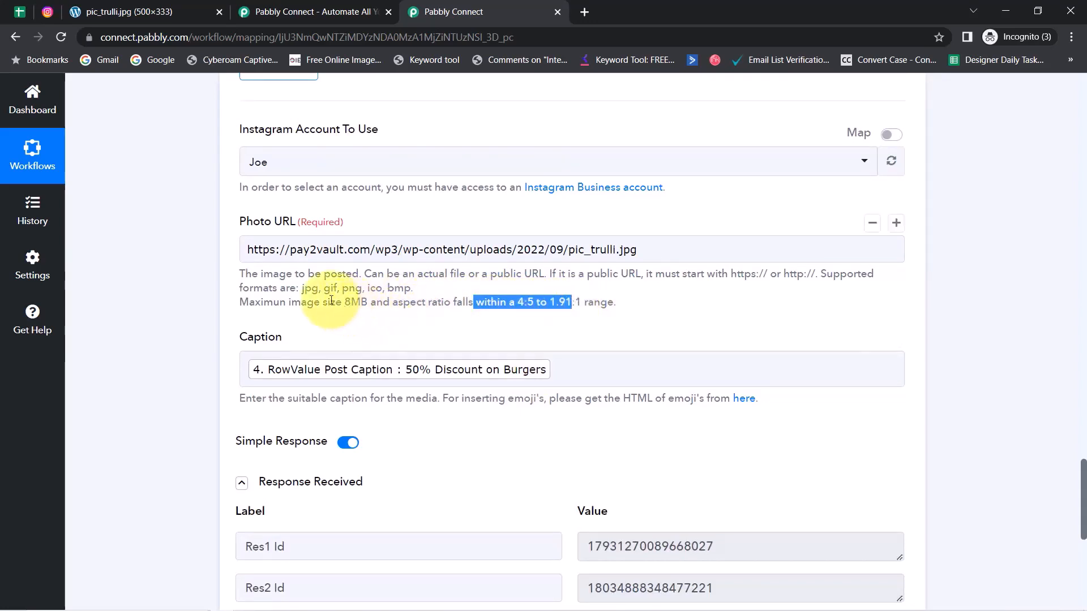
{"action": "left_click_drag", "start_coordinate": [320, 304], "coordinate": [392, 305]}
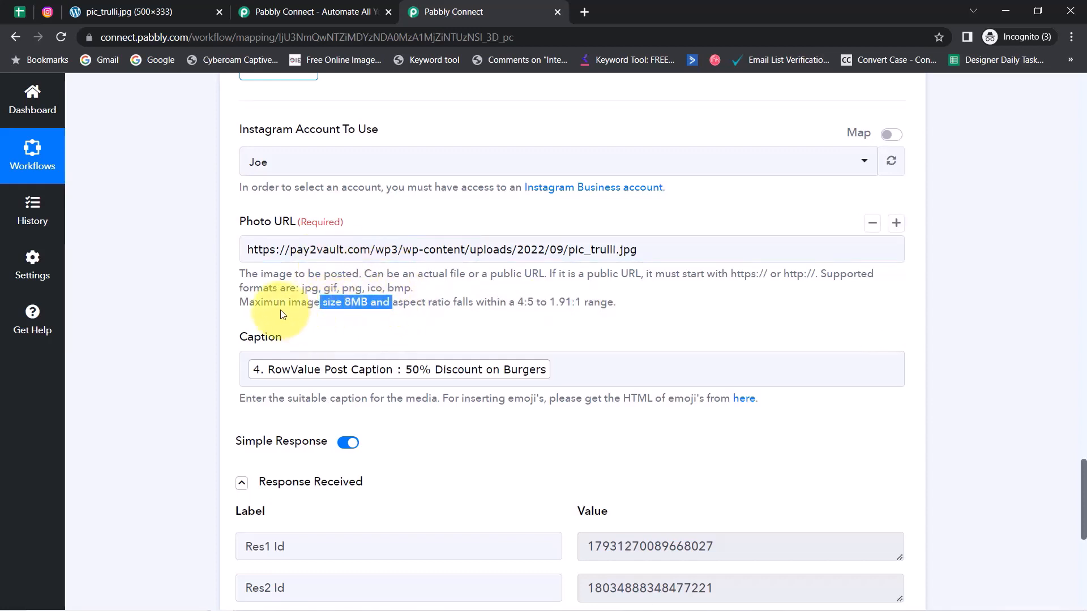
{"action": "left_click_drag", "start_coordinate": [244, 275], "coordinate": [646, 321]}
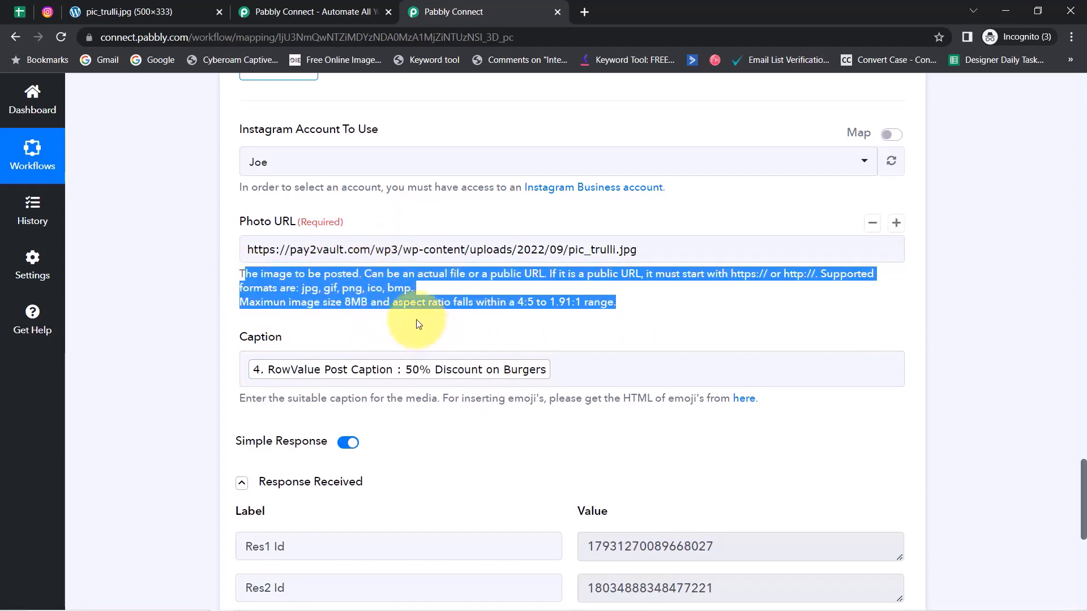
{"action": "left_click_drag", "start_coordinate": [1084, 498], "coordinate": [1078, 73]}
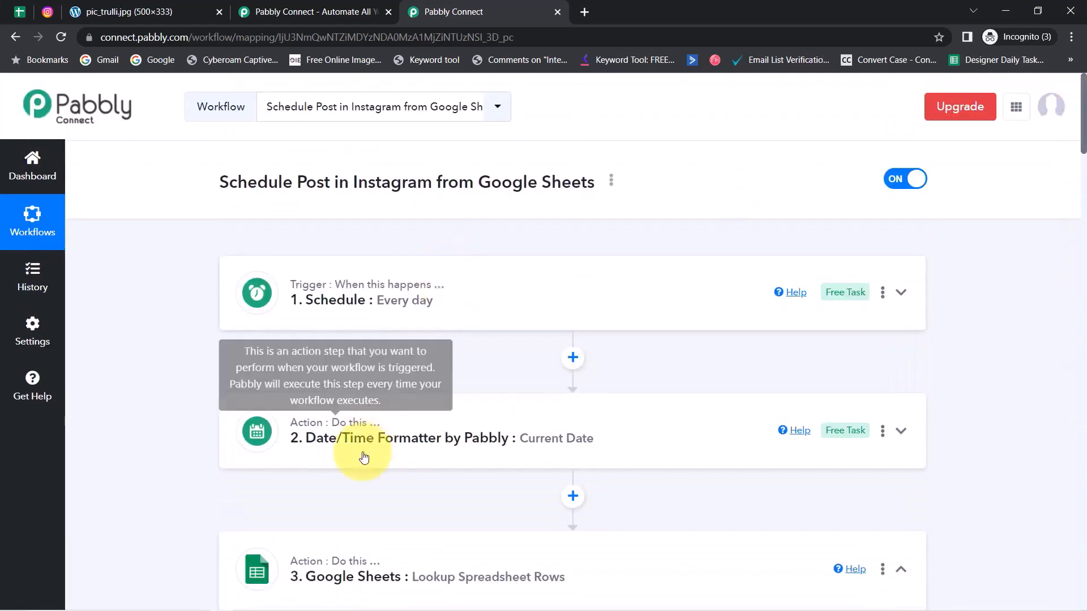
Step: Copy the workflow's share link from its Share options
{"action": "left_click", "coordinate": [612, 180]}
{"action": "left_click", "coordinate": [505, 255]}
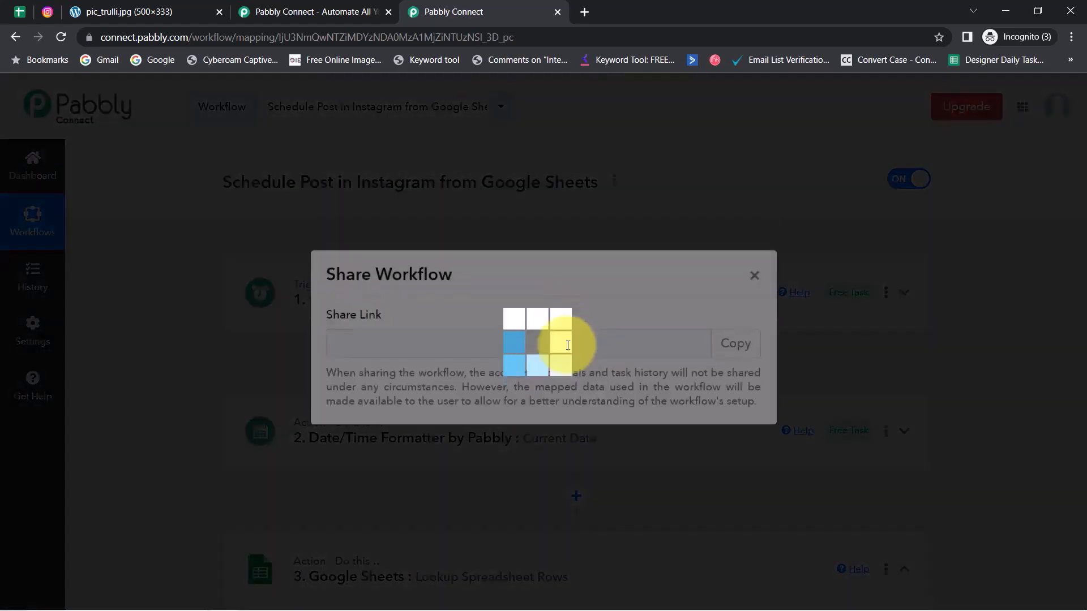
{"action": "left_click", "coordinate": [728, 357]}
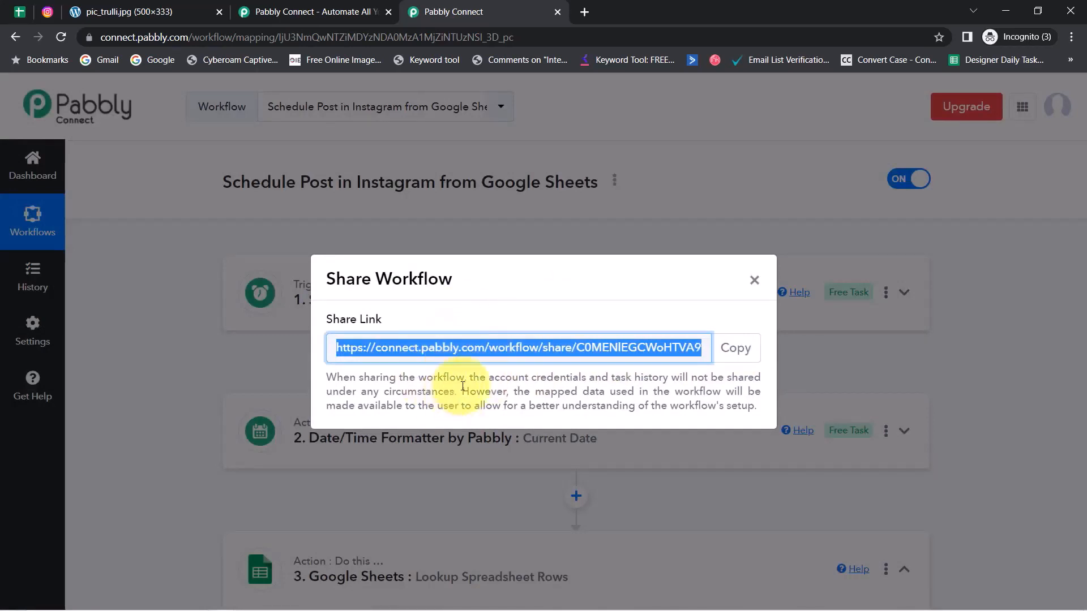
{"action": "left_click", "coordinate": [756, 280]}
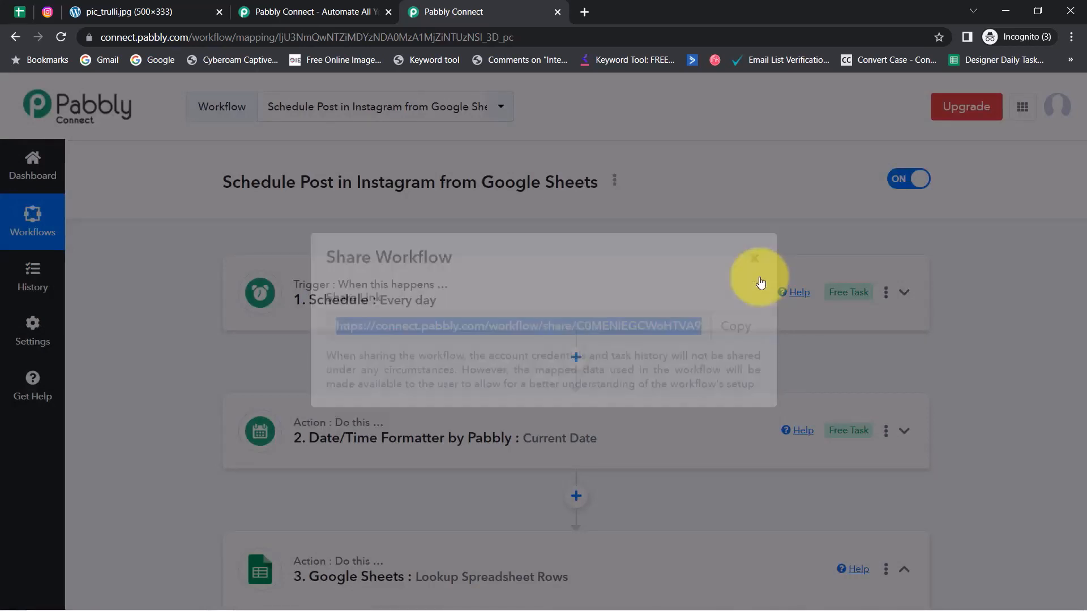
Step: Collapse the Google Sheets lookup, Iterator and Instagram Publish Photo steps
{"action": "scroll", "coordinate": [410, 409], "scroll_direction": "down", "scroll_amount": 6}
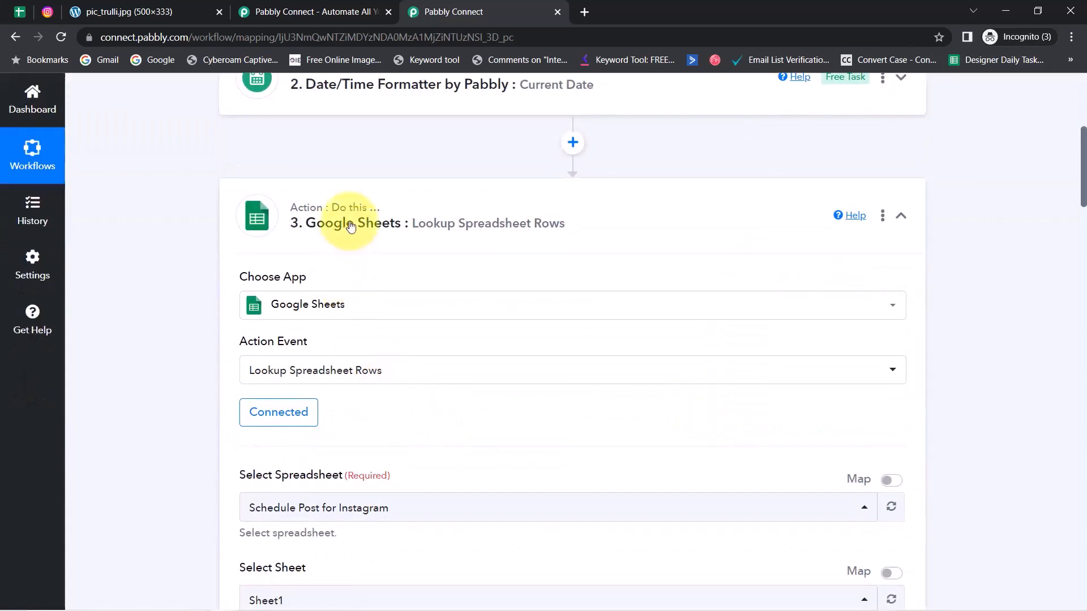
{"action": "left_click", "coordinate": [367, 224]}
{"action": "left_click", "coordinate": [357, 363]}
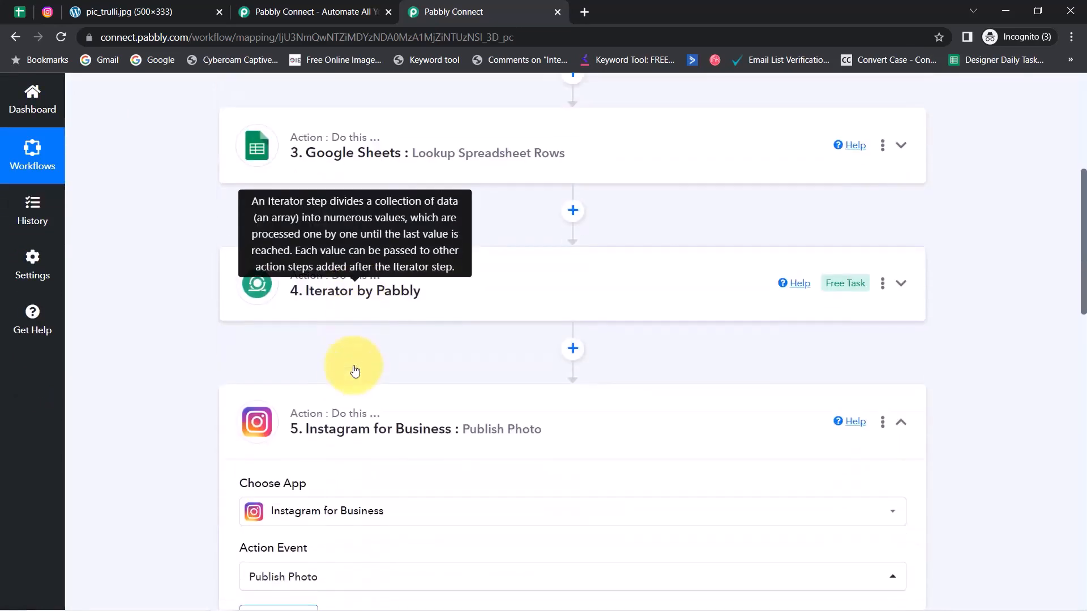
{"action": "left_click", "coordinate": [334, 405]}
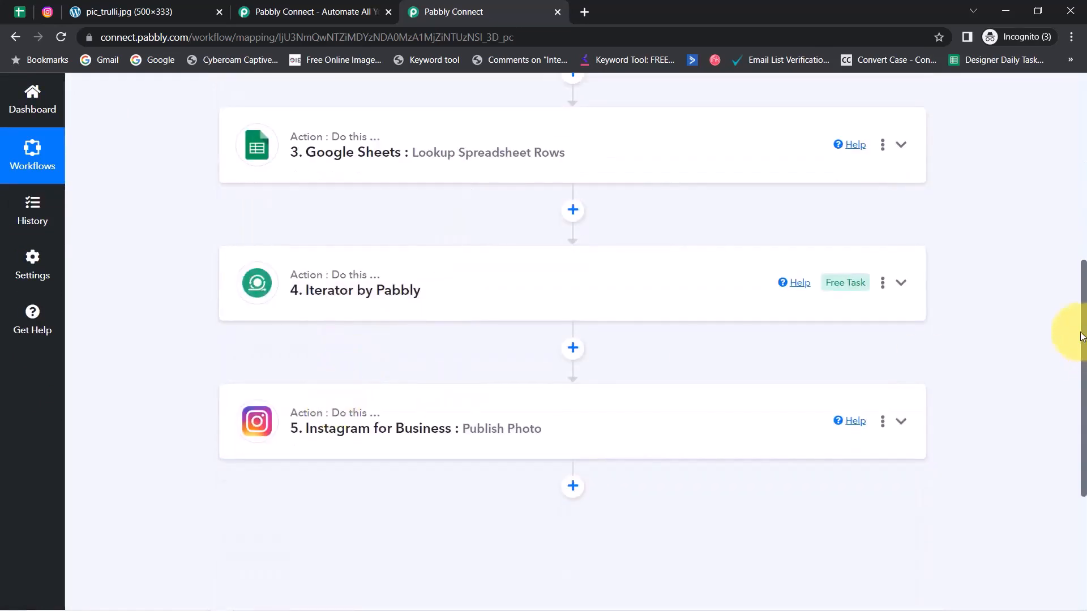
{"action": "scroll", "coordinate": [1047, 136], "scroll_direction": "up", "scroll_amount": 7}
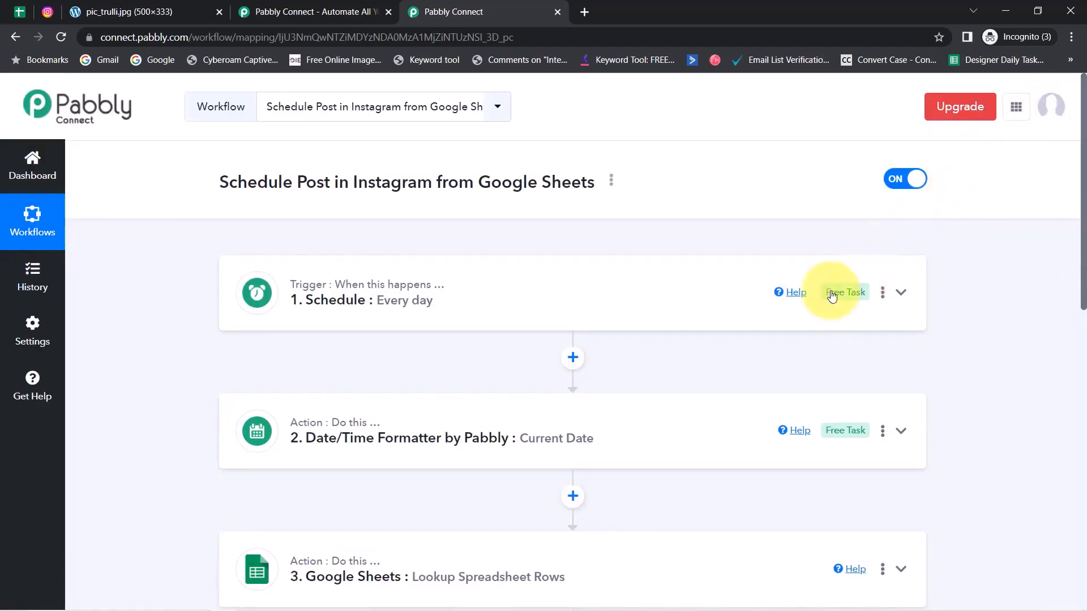
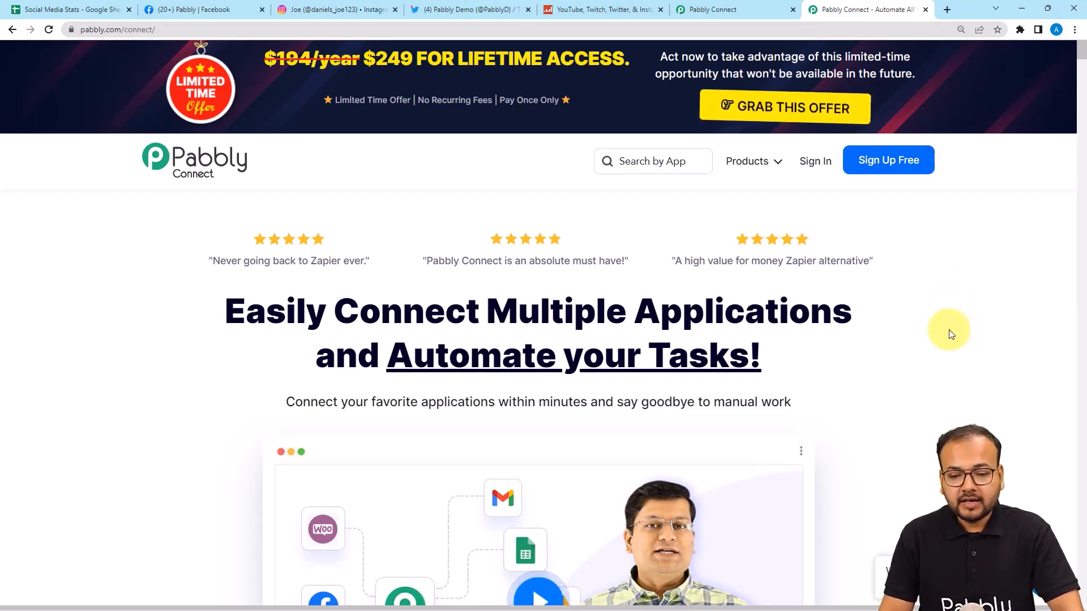
Step: Dismiss the lifetime-offer popup and return to the Pabbly Connect dashboard tab
{"action": "mouse_move", "coordinate": [765, 5]}
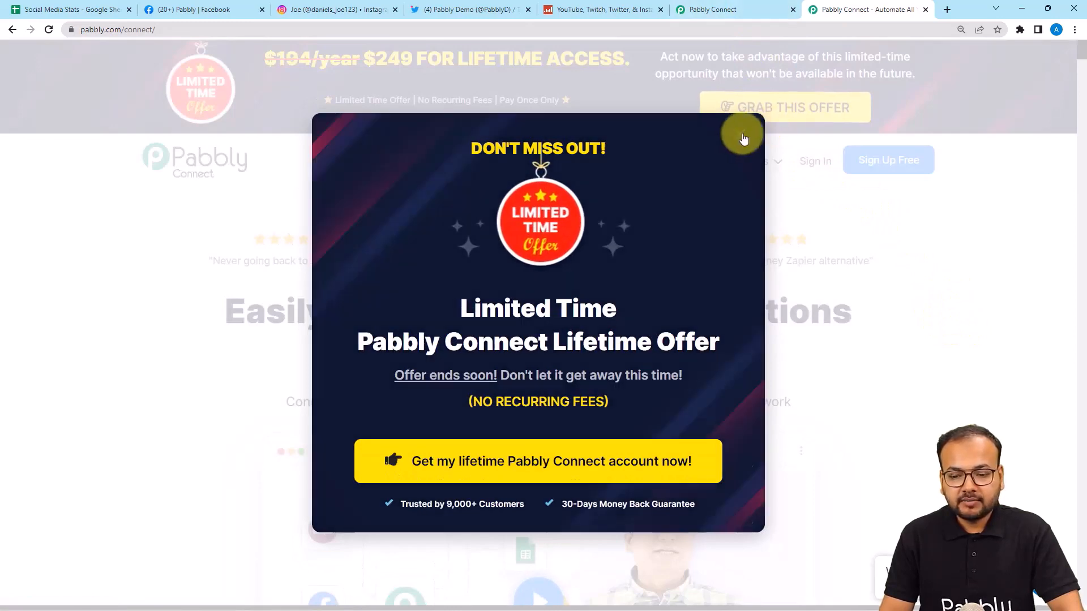
{"action": "left_click", "coordinate": [740, 138]}
{"action": "mouse_move", "coordinate": [747, 162]}
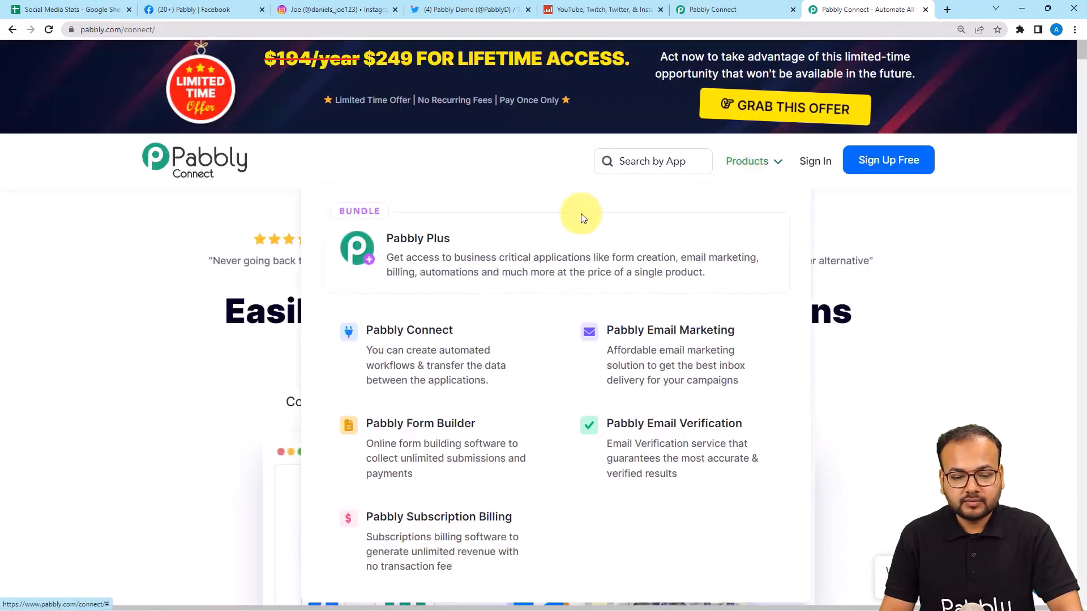
{"action": "left_click", "coordinate": [727, 16]}
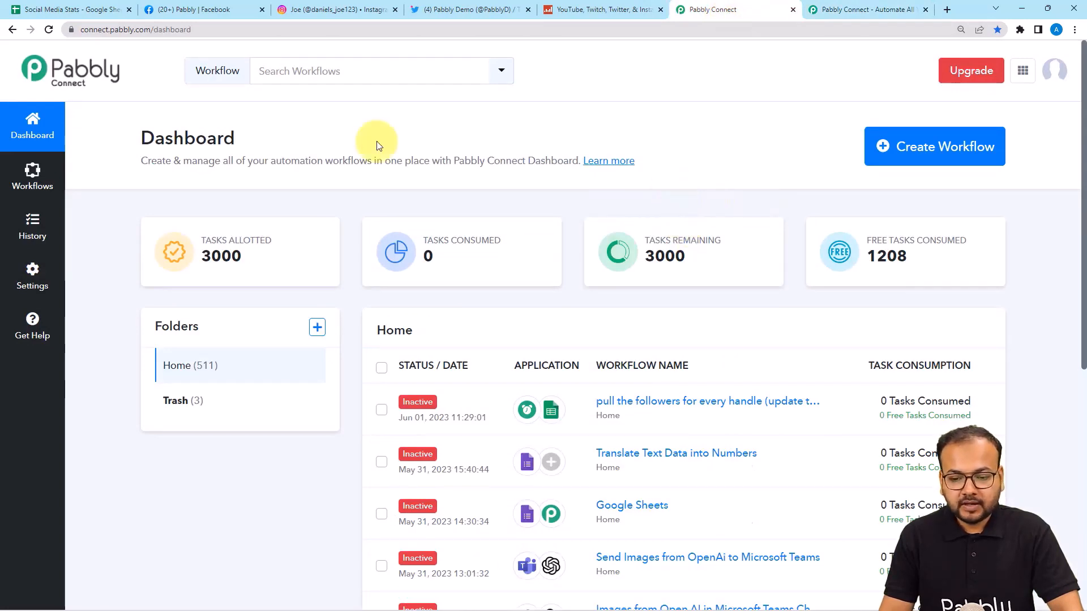
Step: Create a new workflow named 'Get Social Media Analytics and Update on Google Sheets'
{"action": "left_click", "coordinate": [945, 163]}
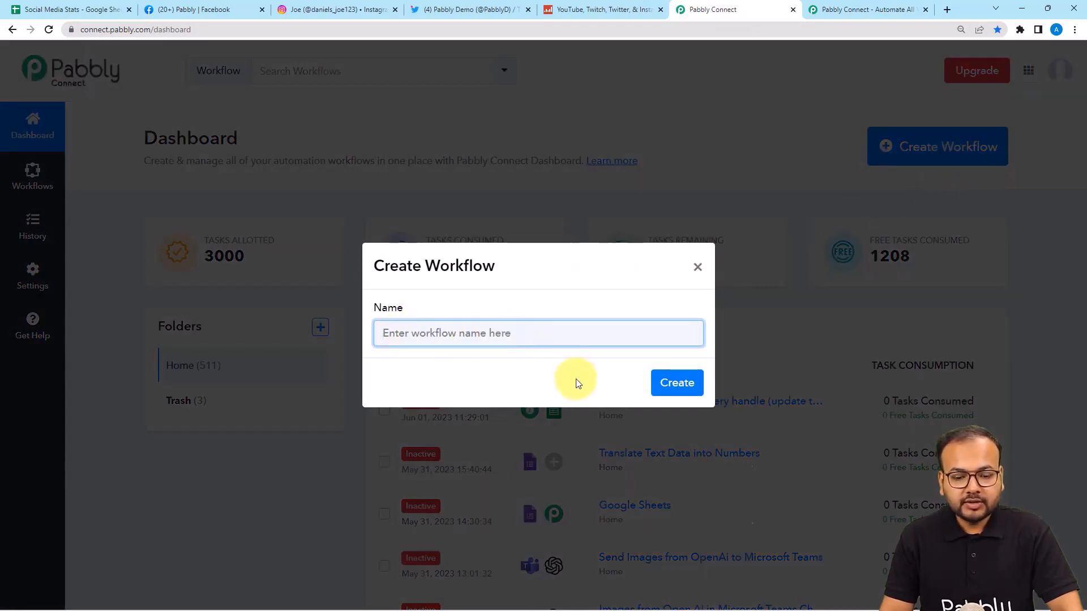
{"action": "type", "text": "Get Social Media Analytics and Update on Google Sheets"}
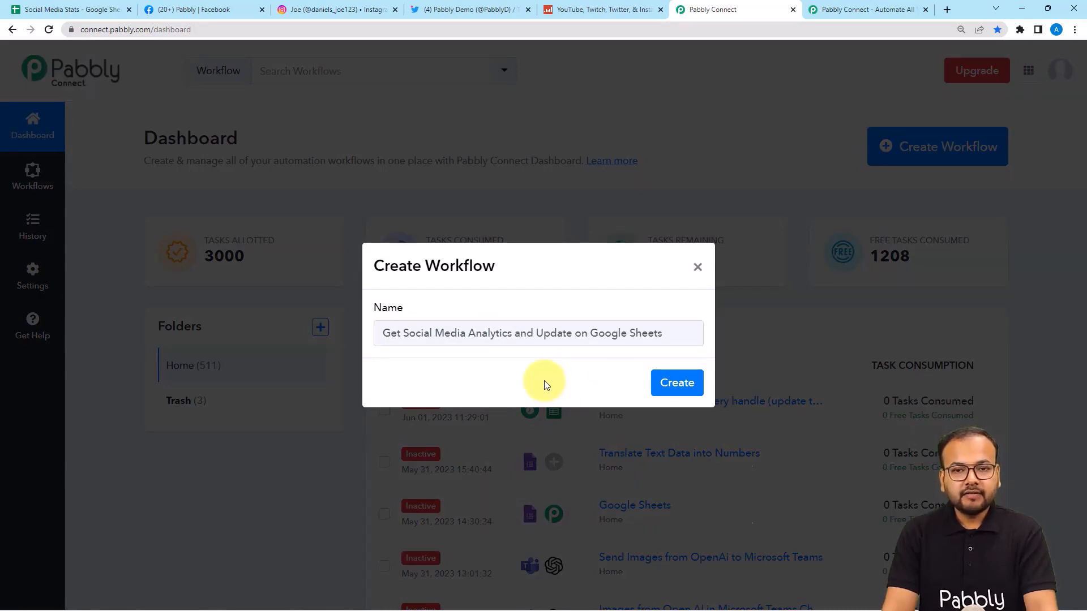
{"action": "left_click", "coordinate": [676, 383]}
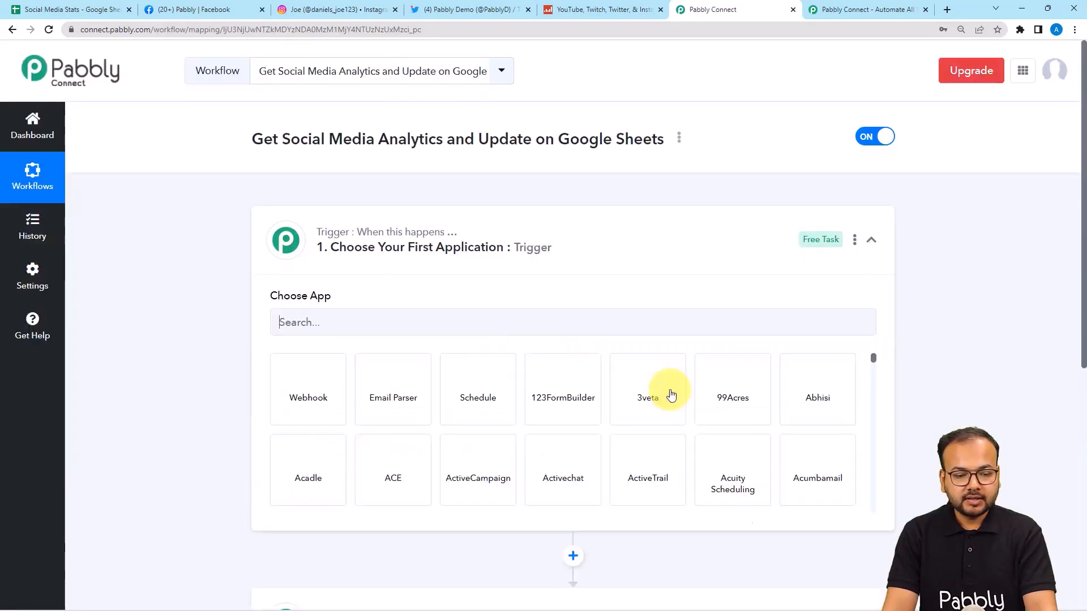
Step: Choose Schedule by Pabbly as the trigger app, defaulting to every 15 minutes
{"action": "left_click", "coordinate": [603, 245]}
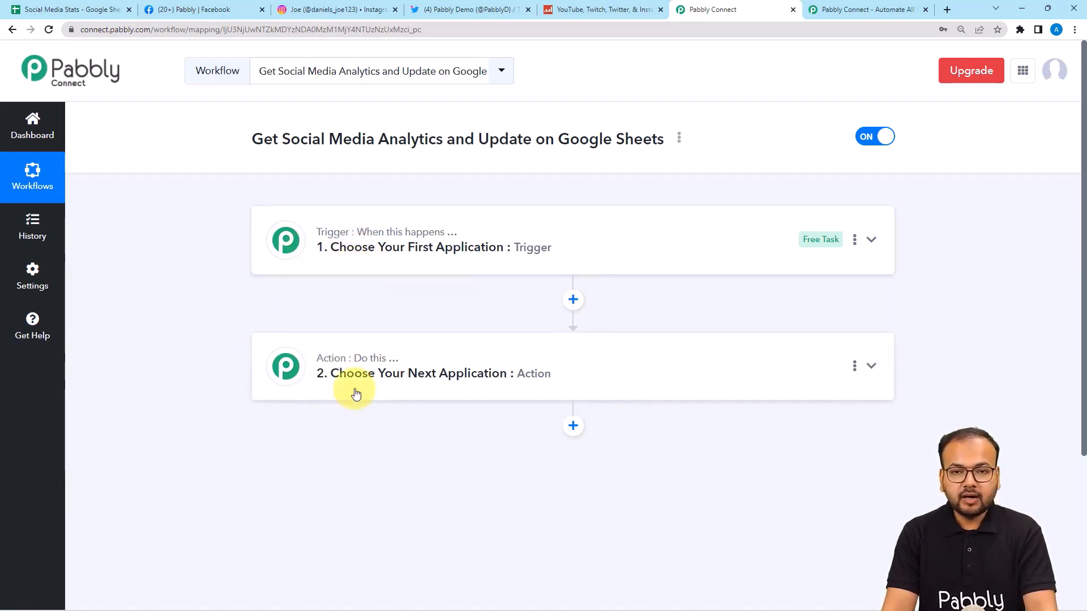
{"action": "left_click", "coordinate": [429, 267]}
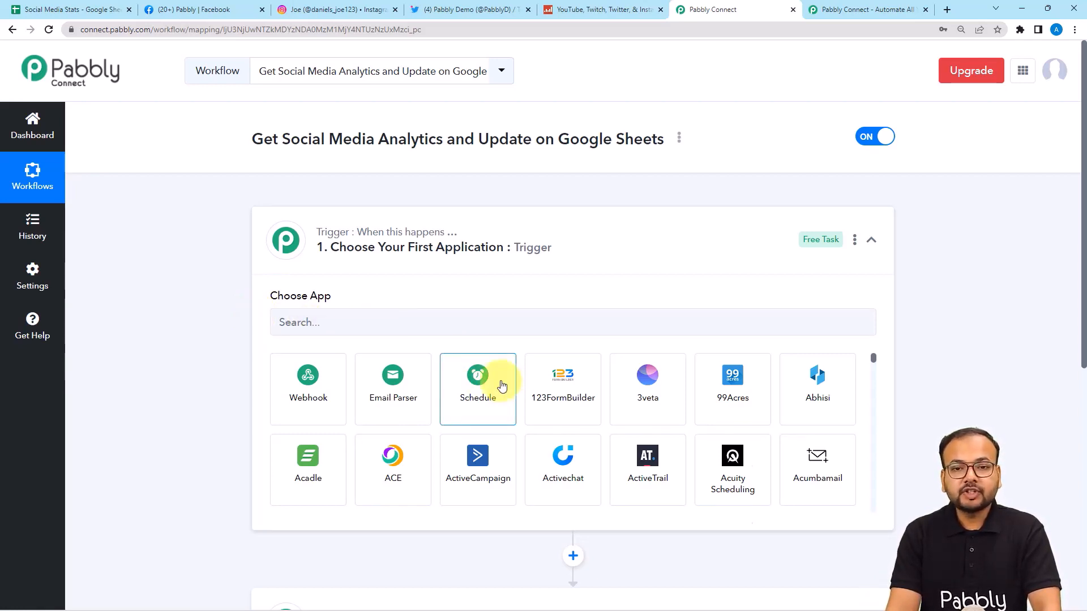
{"action": "left_click", "coordinate": [484, 399]}
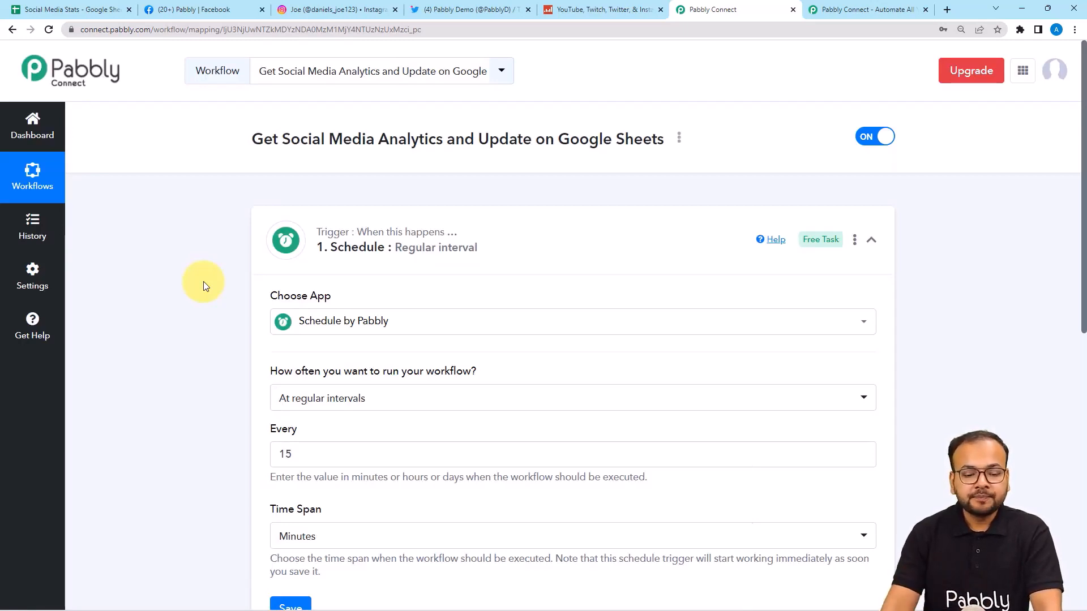
Step: Set the schedule trigger's frequency to Every day
{"action": "scroll", "coordinate": [203, 281], "scroll_direction": "down", "scroll_amount": 2}
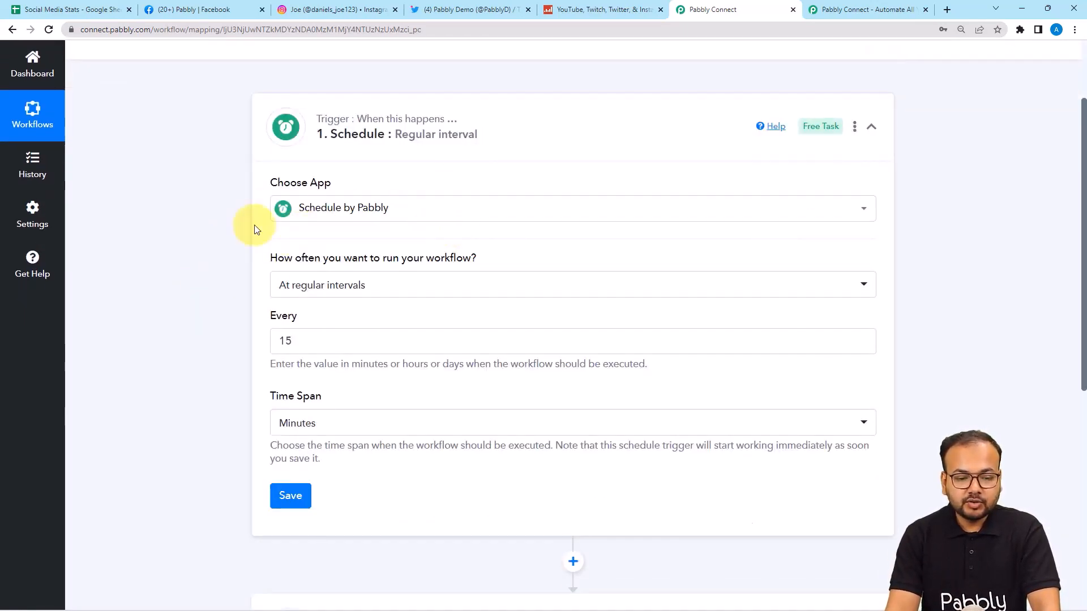
{"action": "scroll", "coordinate": [314, 243], "scroll_direction": "down", "scroll_amount": 1}
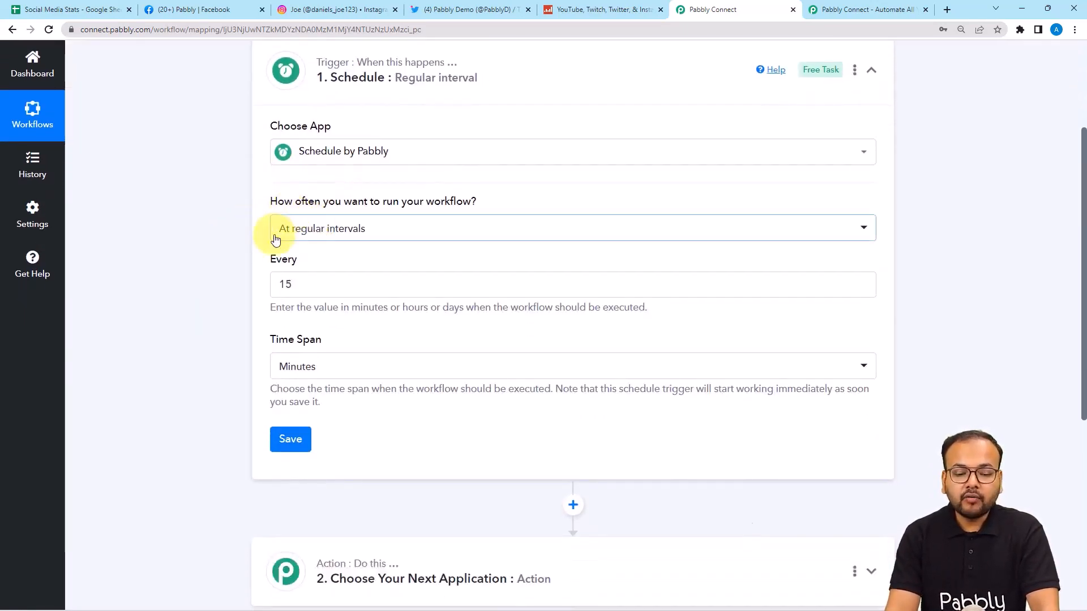
{"action": "left_click", "coordinate": [367, 243]}
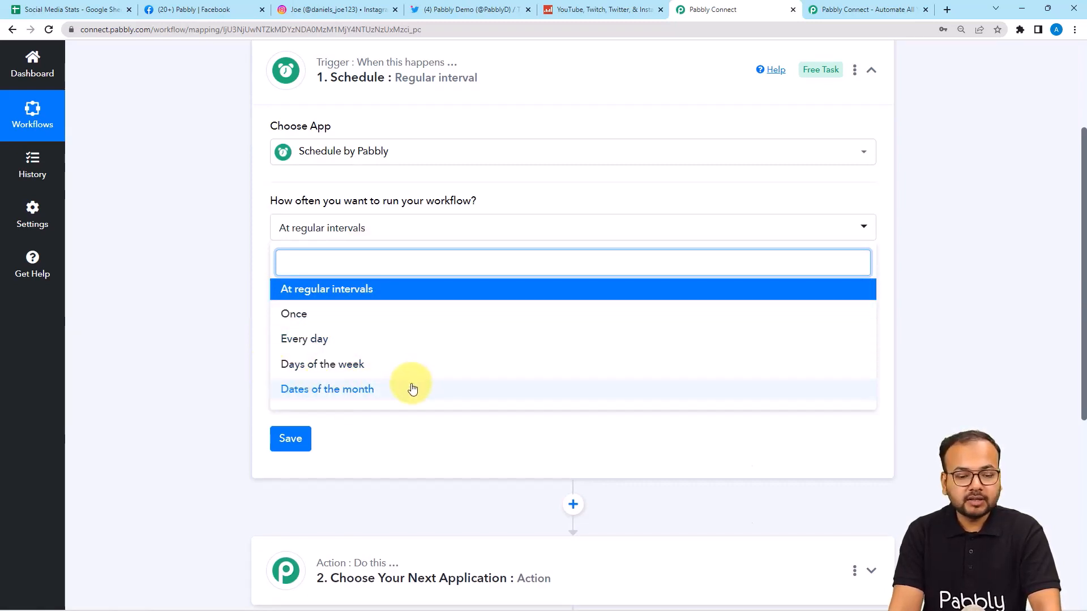
{"action": "left_click", "coordinate": [342, 339]}
{"action": "left_click", "coordinate": [225, 249]}
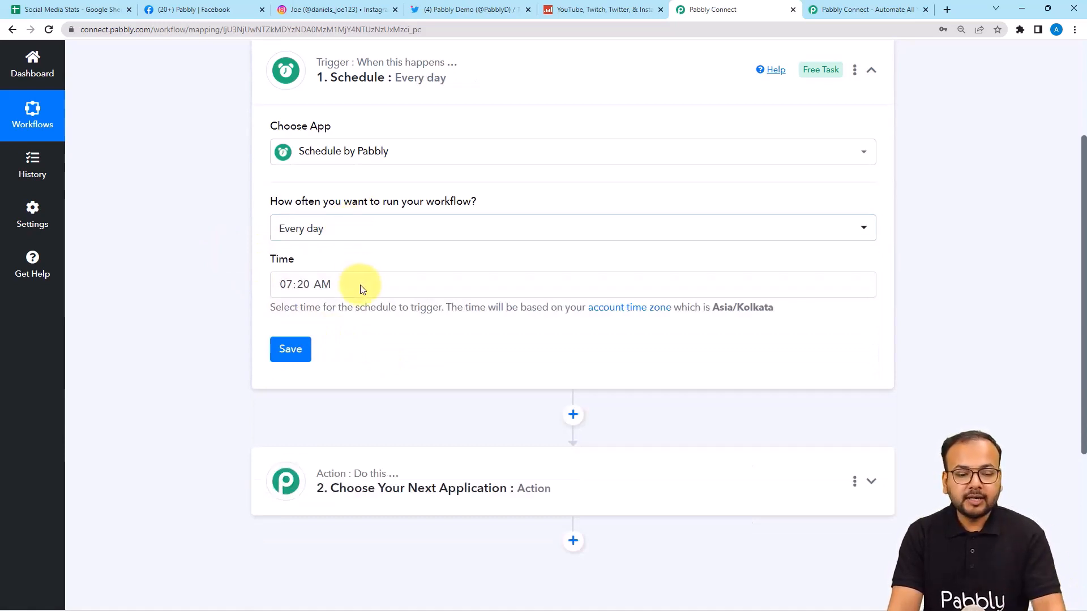
Step: Set the trigger time to 09:00 AM and save the daily schedule
{"action": "left_click", "coordinate": [286, 290]}
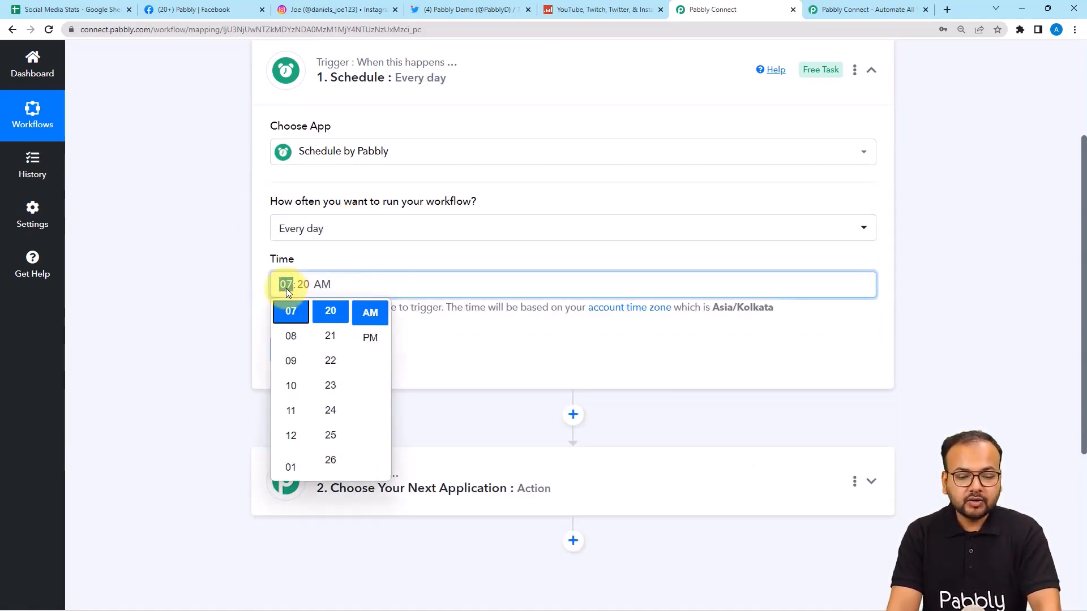
{"action": "left_click", "coordinate": [283, 362]}
{"action": "scroll", "coordinate": [337, 365], "scroll_direction": "up", "scroll_amount": 4}
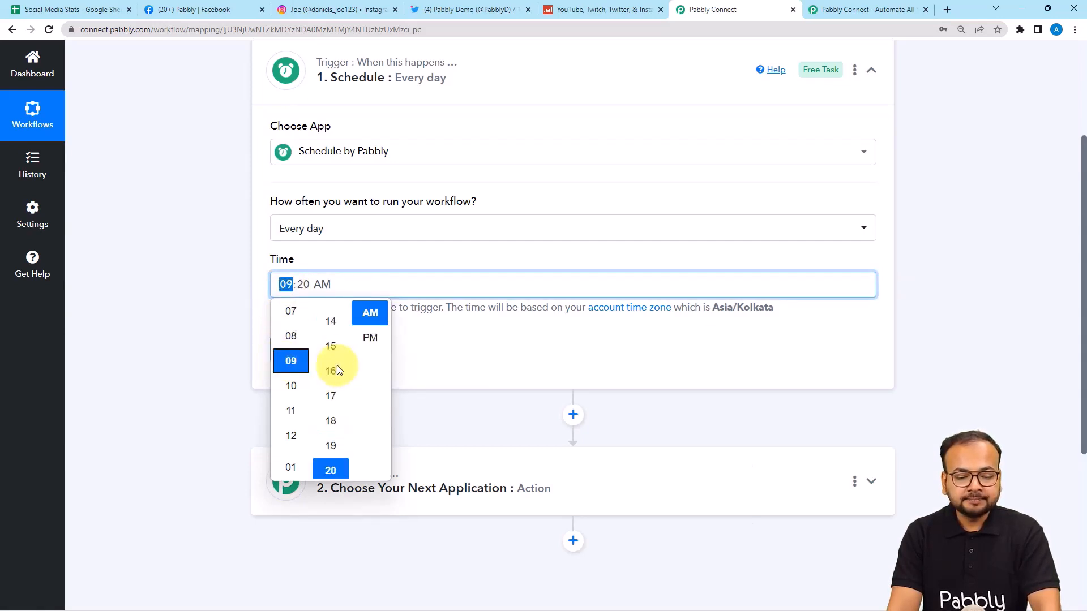
{"action": "scroll", "coordinate": [337, 357], "scroll_direction": "up", "scroll_amount": 5}
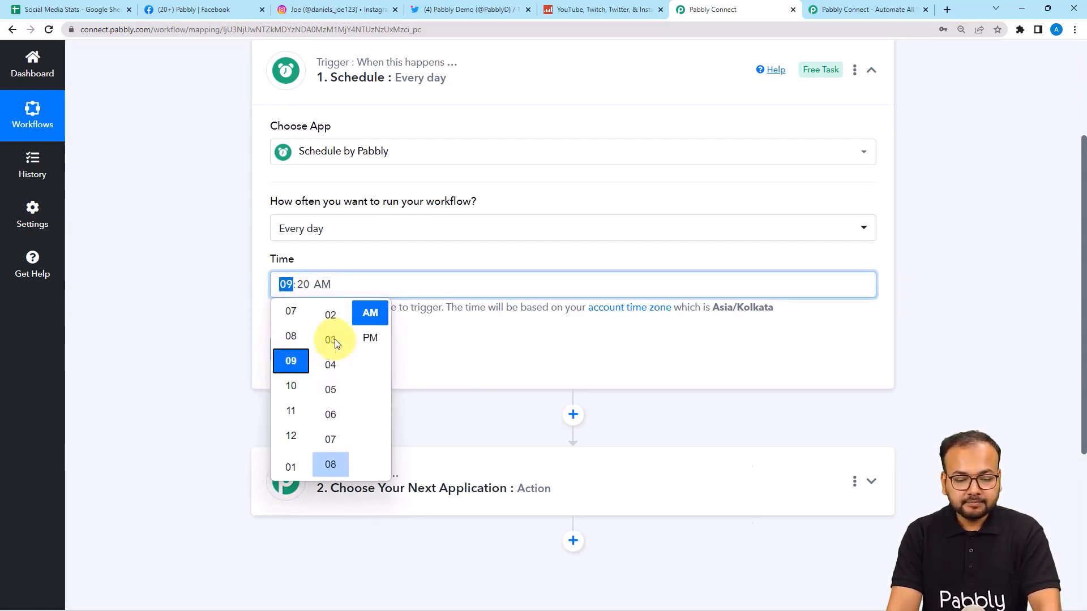
{"action": "left_click", "coordinate": [331, 344]}
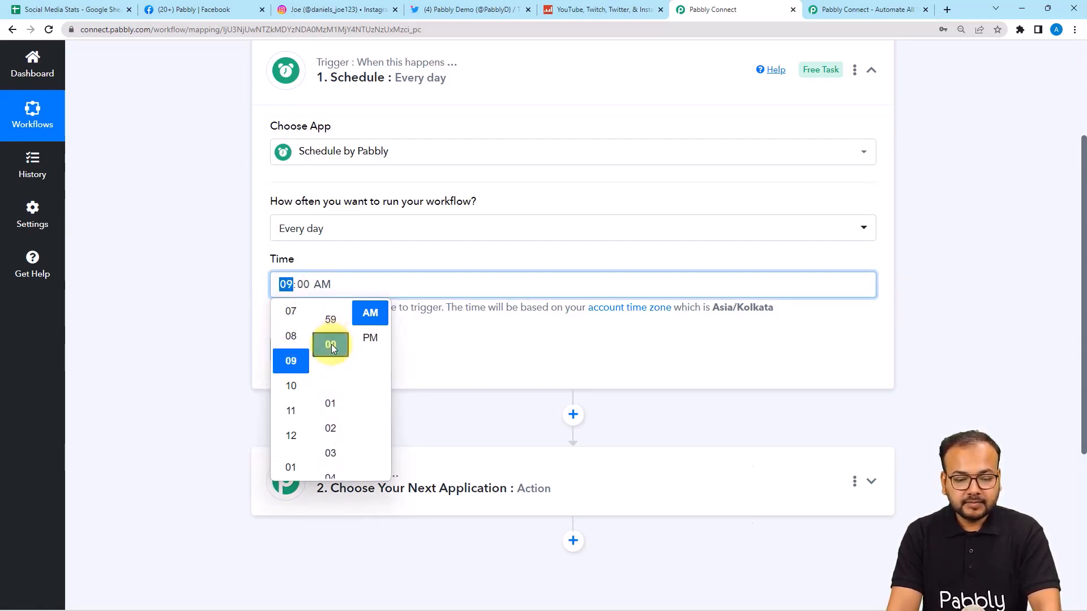
{"action": "left_click", "coordinate": [457, 338]}
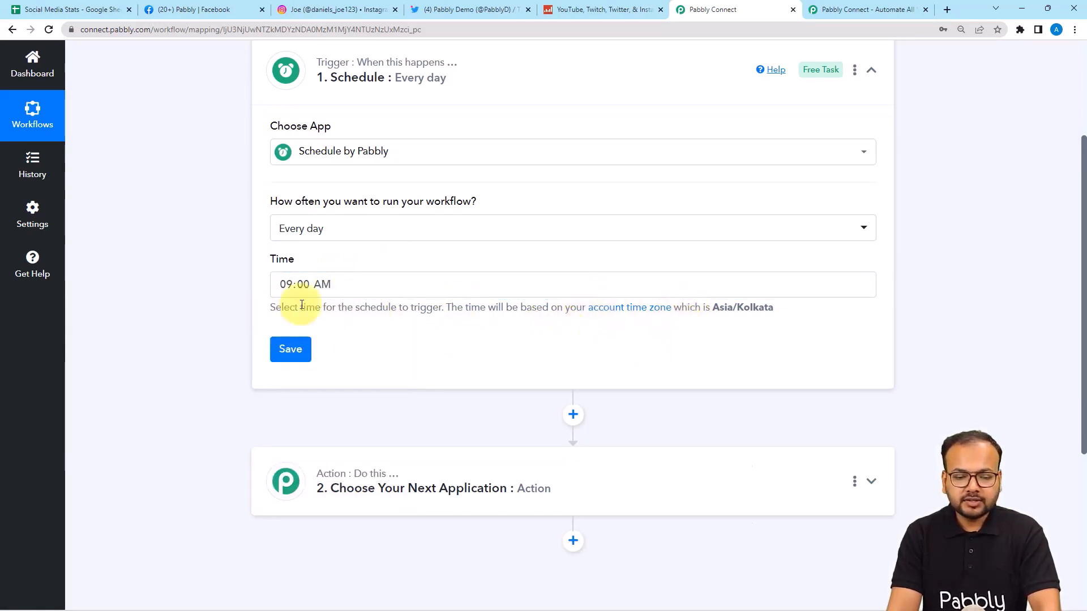
{"action": "left_click", "coordinate": [286, 351]}
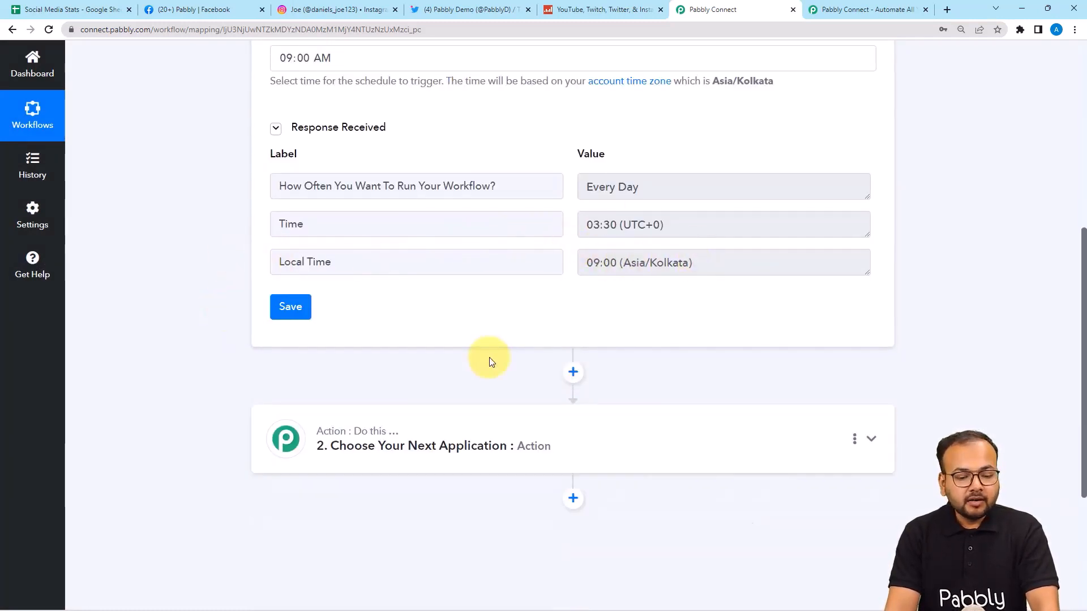
Step: Switch to the Social Media Stats spreadsheet to review its platform rows
{"action": "scroll", "coordinate": [489, 361], "scroll_direction": "down", "scroll_amount": 1}
{"action": "scroll", "coordinate": [209, 295], "scroll_direction": "down", "scroll_amount": 1}
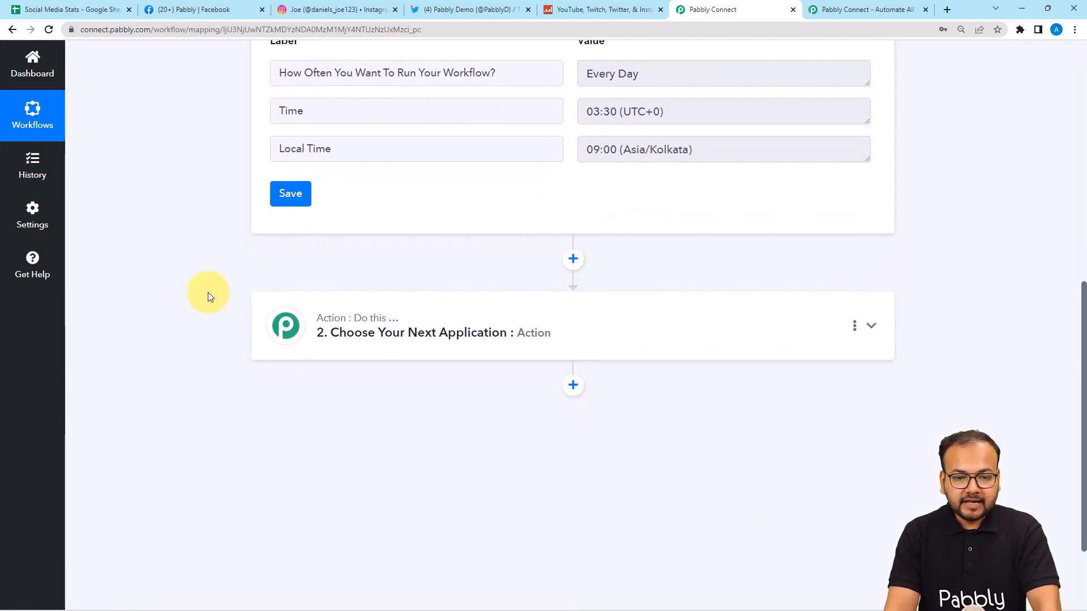
{"action": "scroll", "coordinate": [208, 292], "scroll_direction": "down", "scroll_amount": 2}
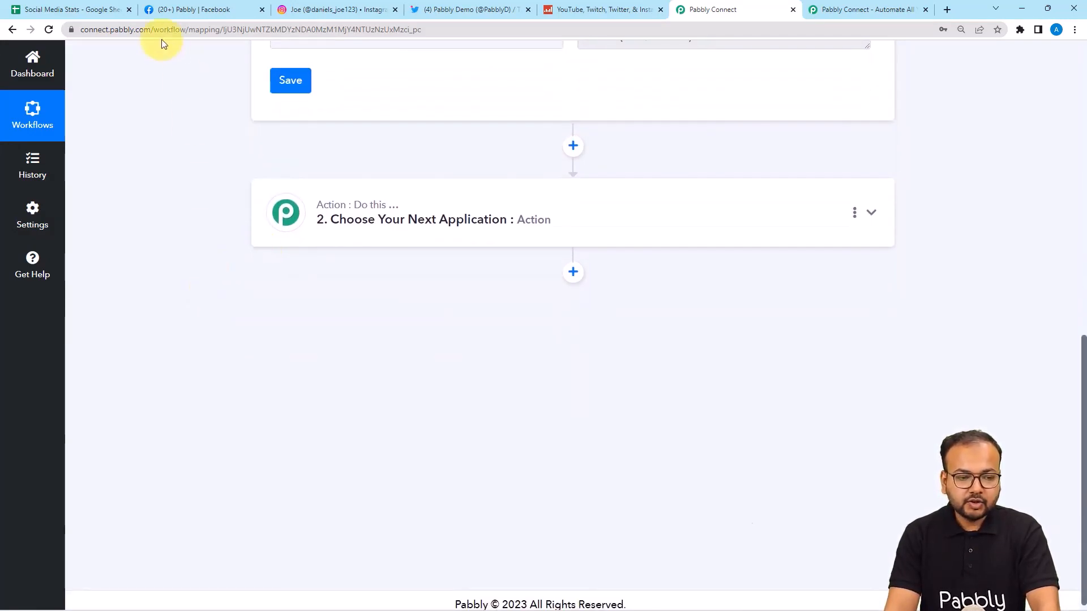
{"action": "left_click", "coordinate": [104, 9]}
{"action": "left_click", "coordinate": [387, 247]}
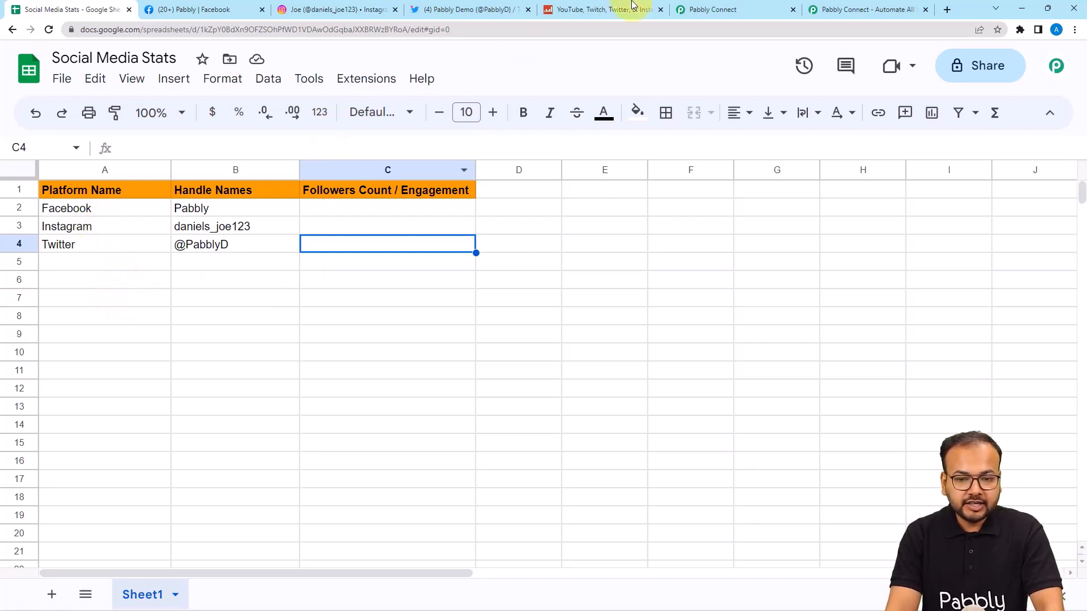
{"action": "left_click", "coordinate": [735, 9]}
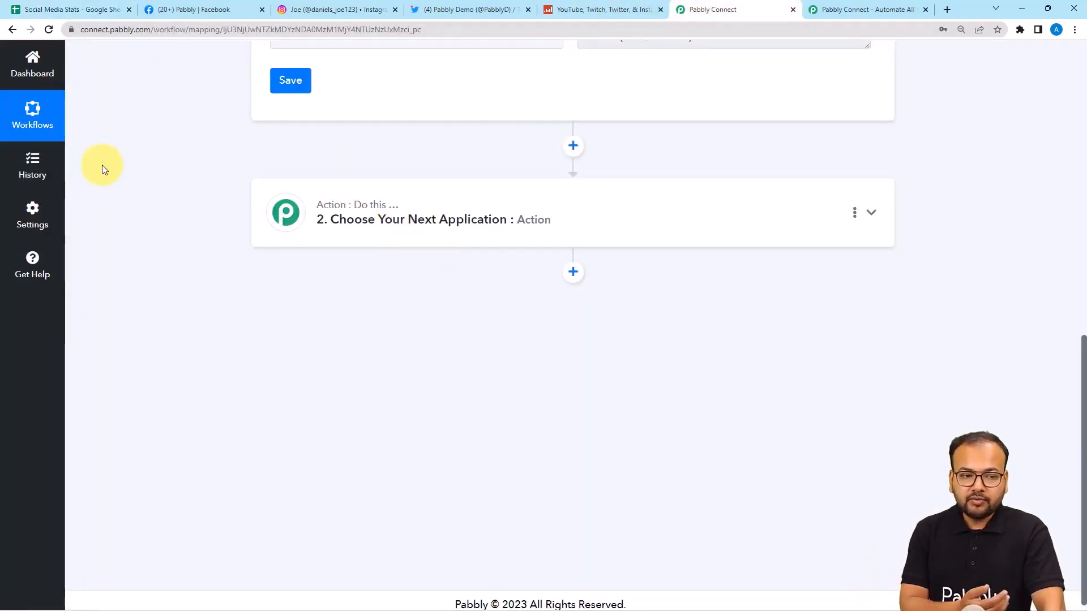
{"action": "left_click", "coordinate": [67, 9]}
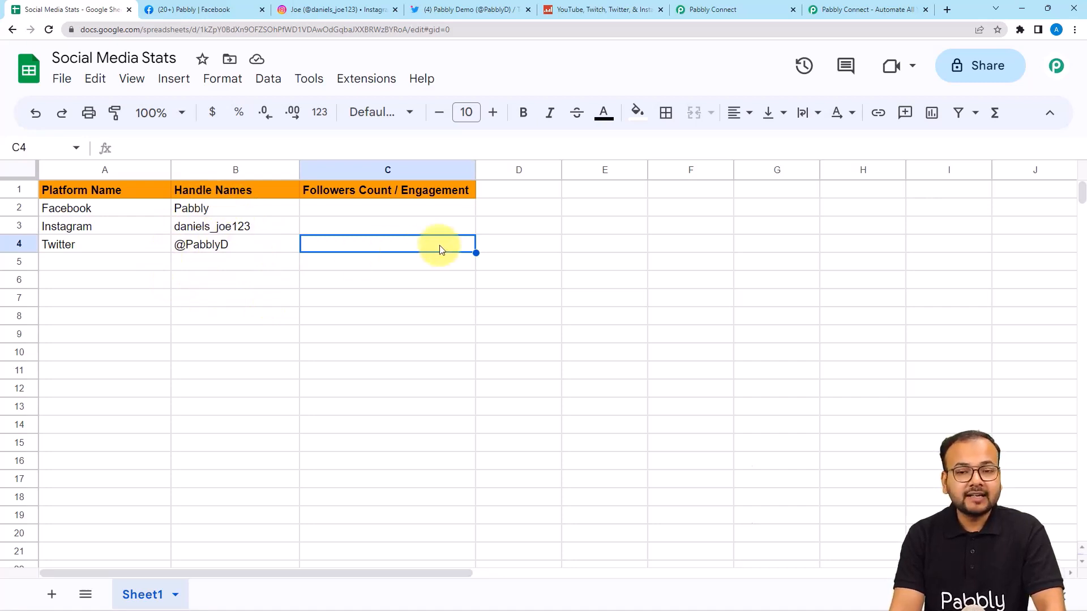
{"action": "left_click", "coordinate": [706, 9]}
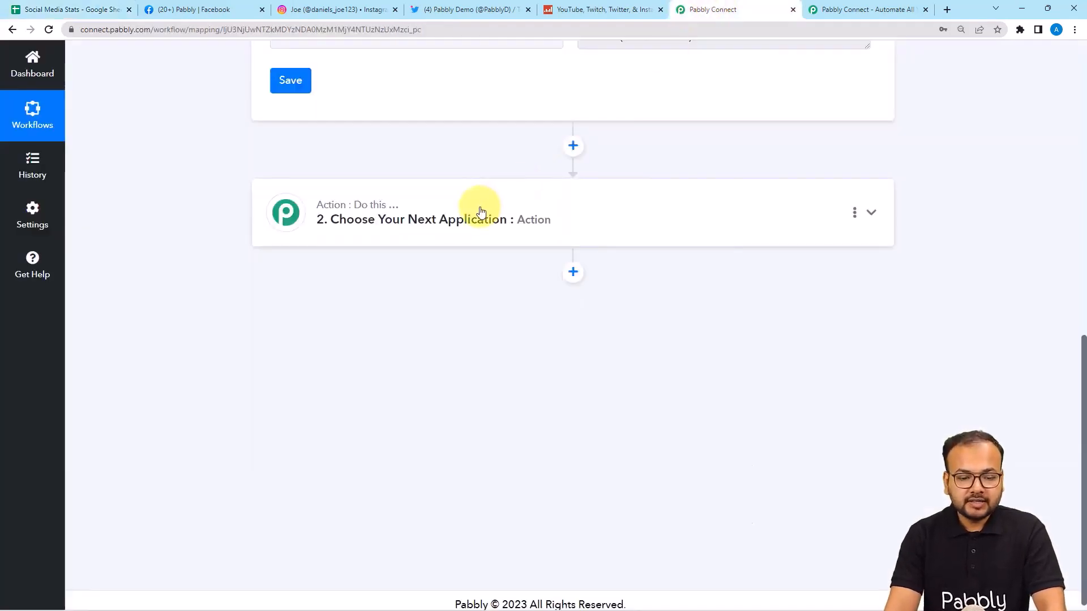
{"action": "left_click", "coordinate": [480, 212]}
Step: Add a Google Sheets Get Row(s) action and open its account connection dialog
{"action": "left_click", "coordinate": [463, 124]}
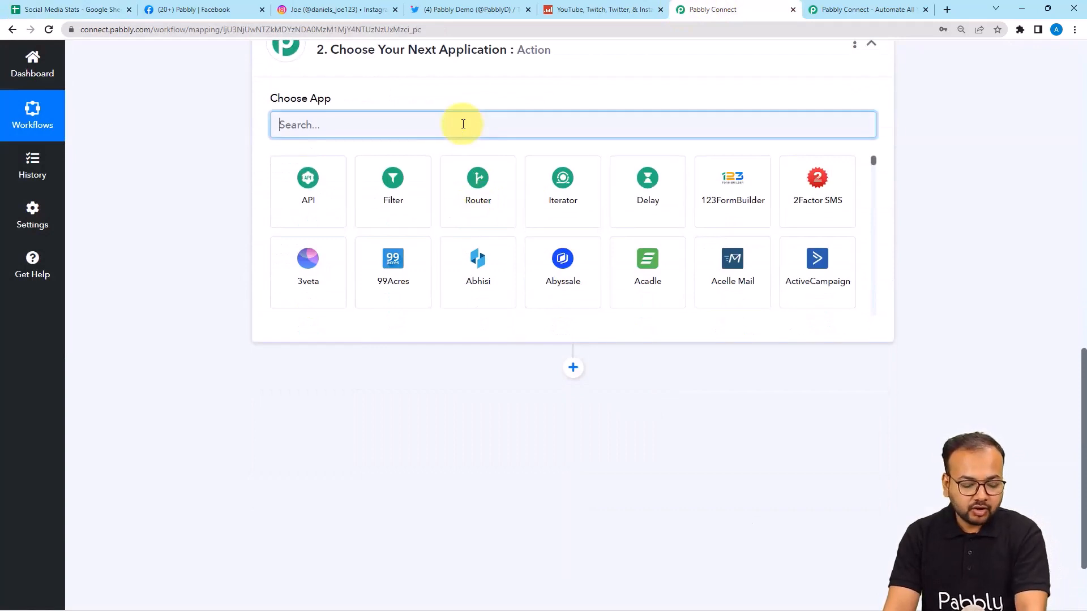
{"action": "type", "text": "sheet"}
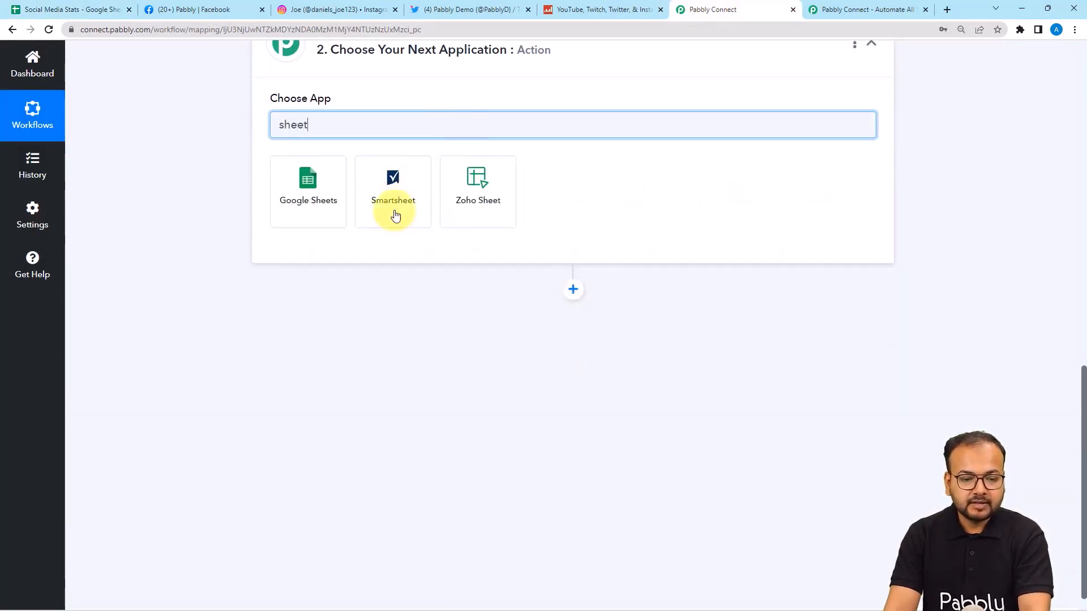
{"action": "left_click", "coordinate": [349, 208]}
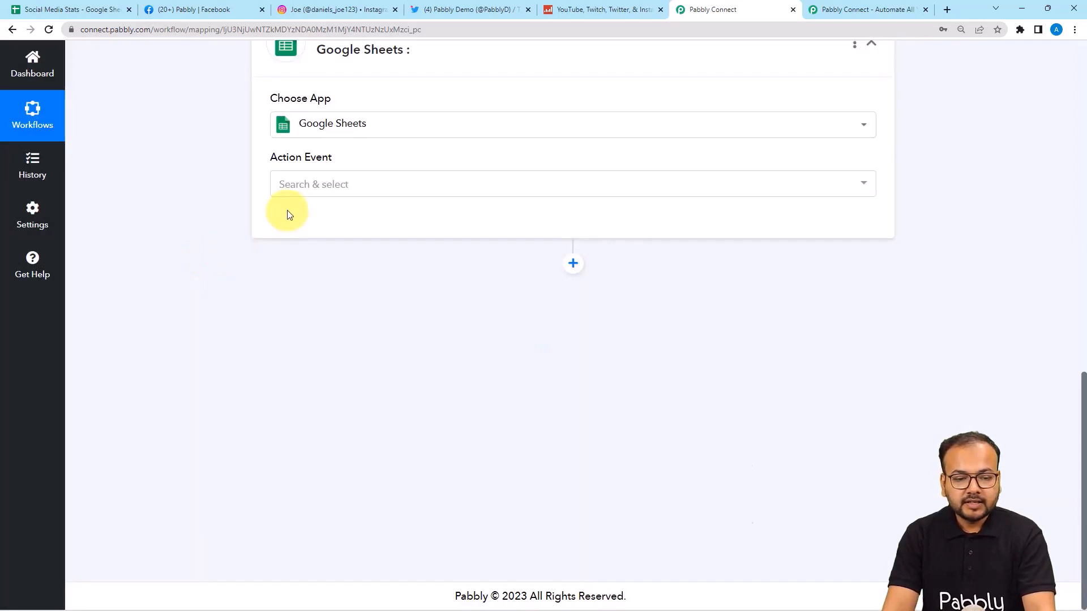
{"action": "left_click", "coordinate": [297, 189]}
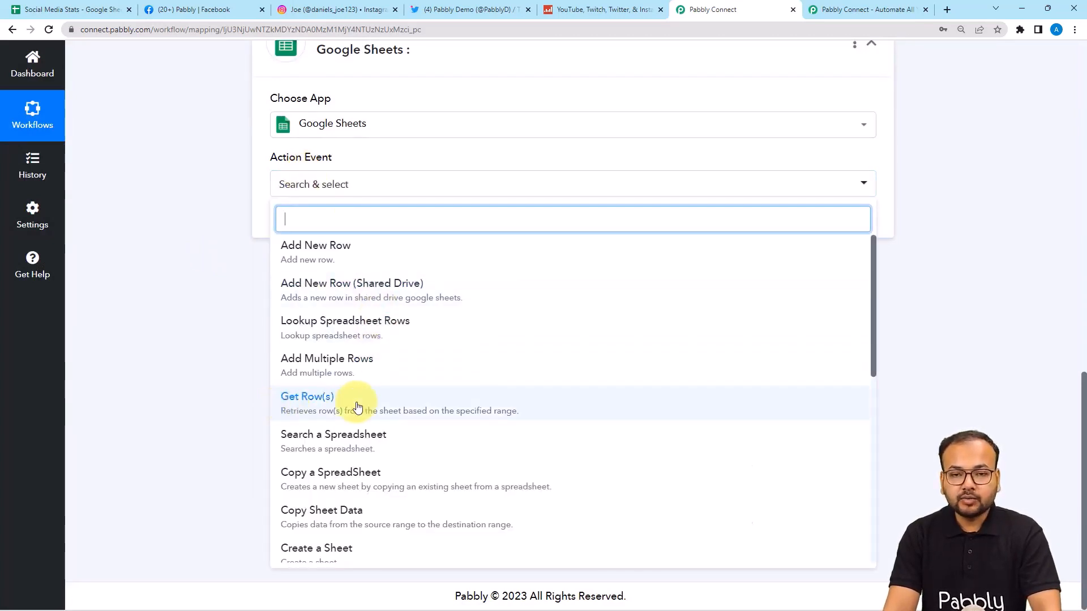
{"action": "left_click", "coordinate": [328, 399]}
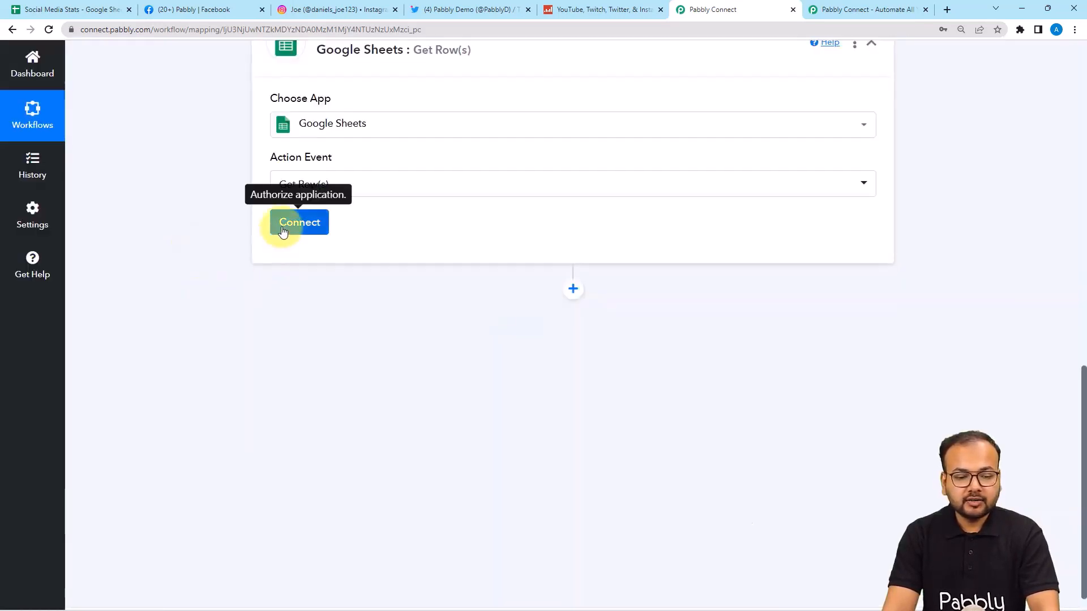
{"action": "left_click", "coordinate": [280, 224]}
Step: Add a new Google Sheets connection by signing in with Google and granting access
{"action": "left_click", "coordinate": [501, 180]}
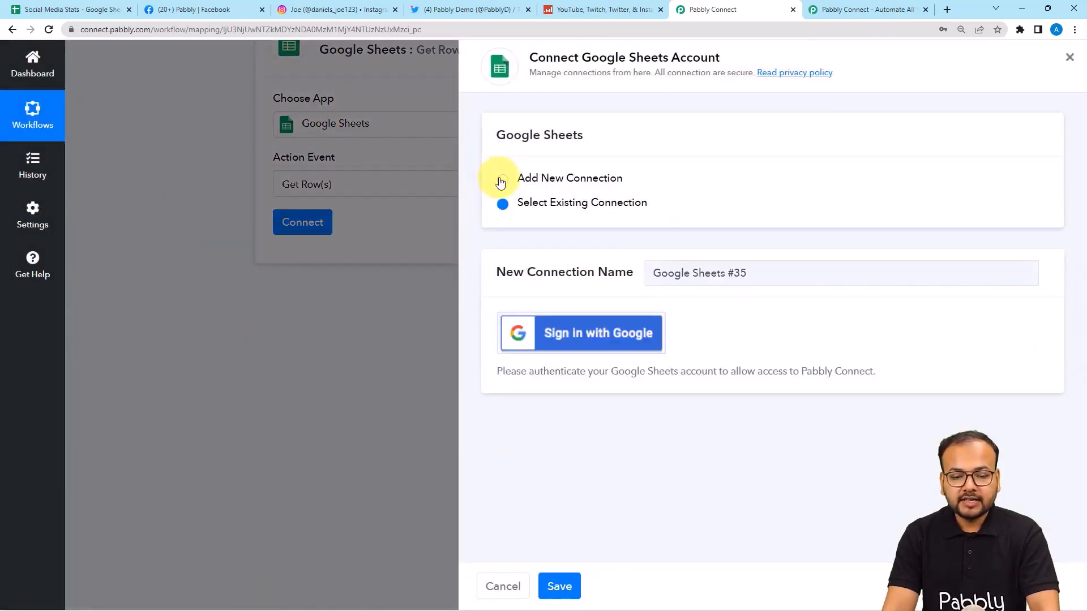
{"action": "left_click", "coordinate": [565, 328]}
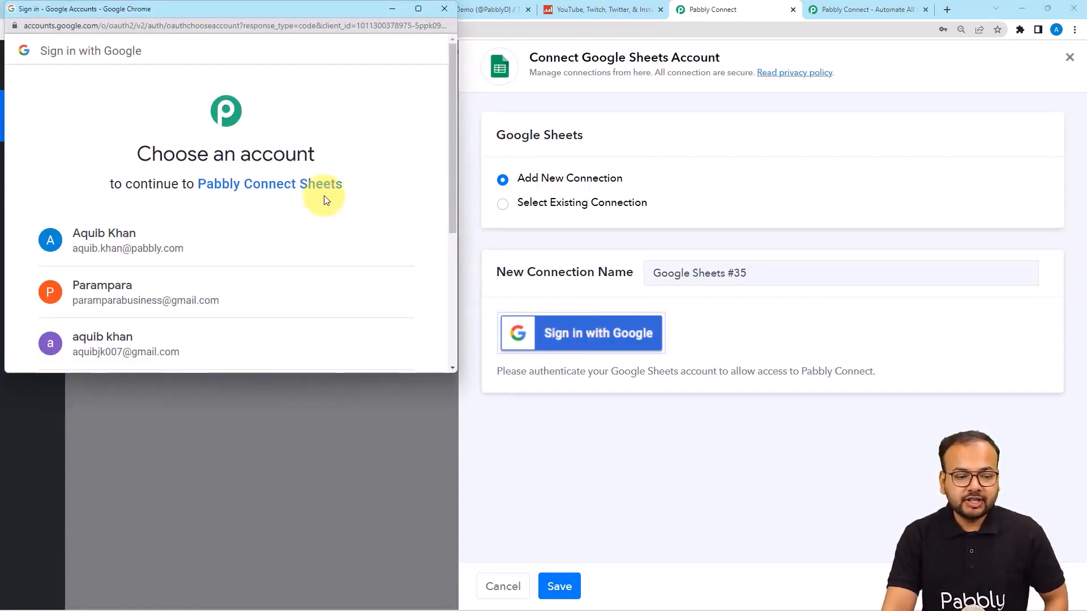
{"action": "scroll", "coordinate": [192, 237], "scroll_direction": "down", "scroll_amount": 1}
{"action": "scroll", "coordinate": [192, 236], "scroll_direction": "down", "scroll_amount": 3}
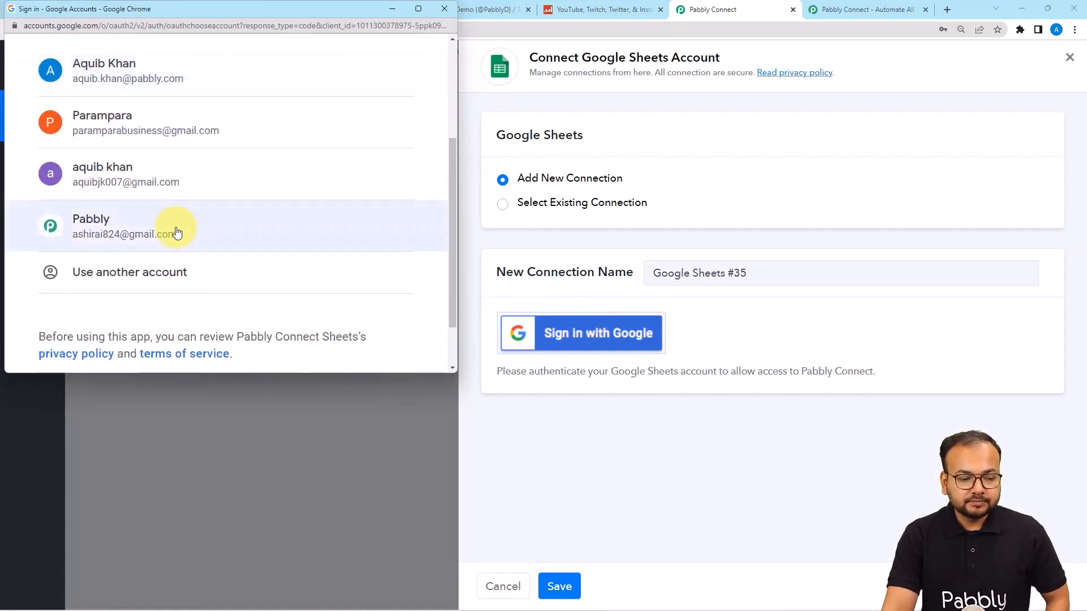
{"action": "left_click", "coordinate": [175, 230]}
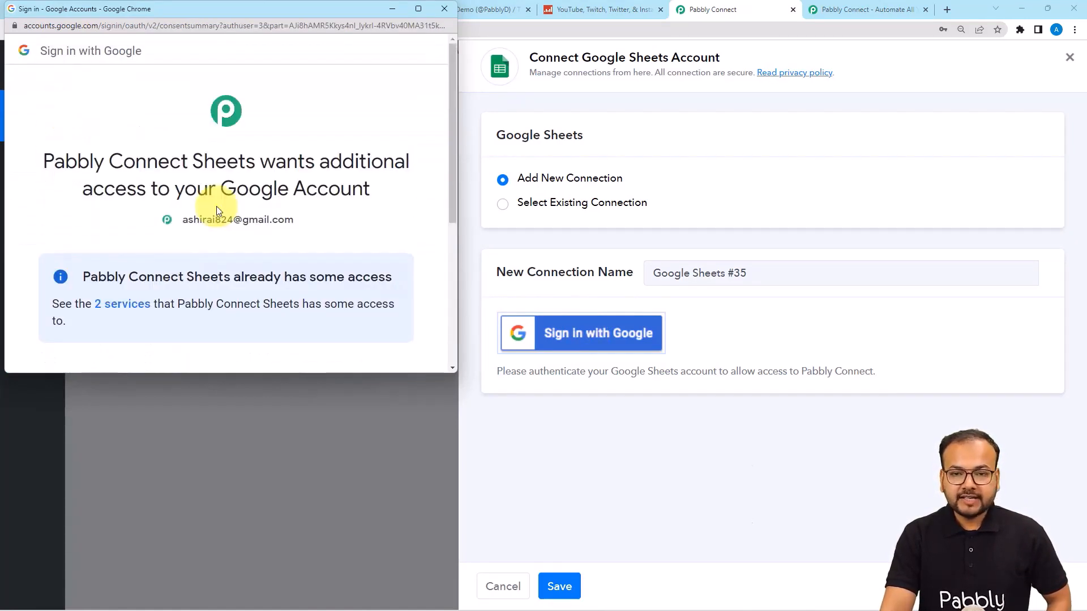
{"action": "scroll", "coordinate": [217, 211], "scroll_direction": "down", "scroll_amount": 5}
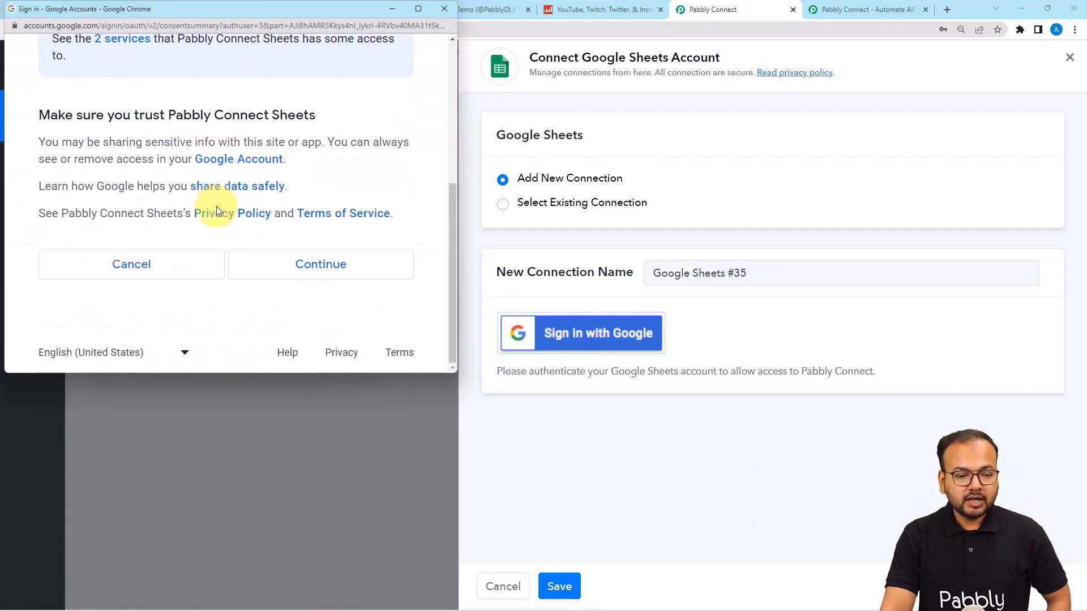
{"action": "left_click", "coordinate": [264, 266]}
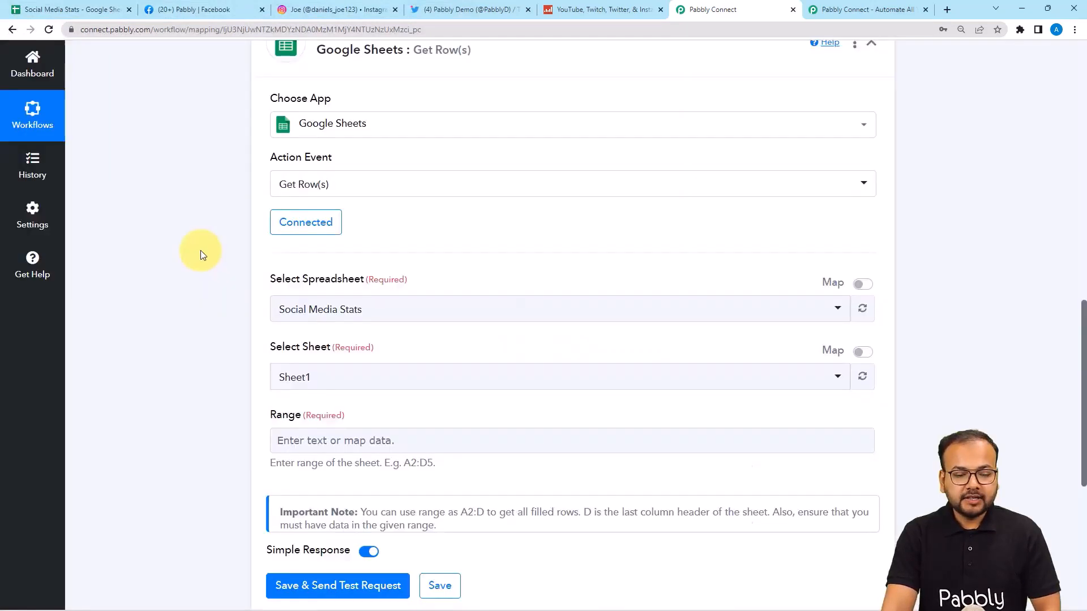
Step: Confirm Social Media Stats as the spreadsheet after checking it in Google Sheets
{"action": "scroll", "coordinate": [463, 221], "scroll_direction": "down", "scroll_amount": 2}
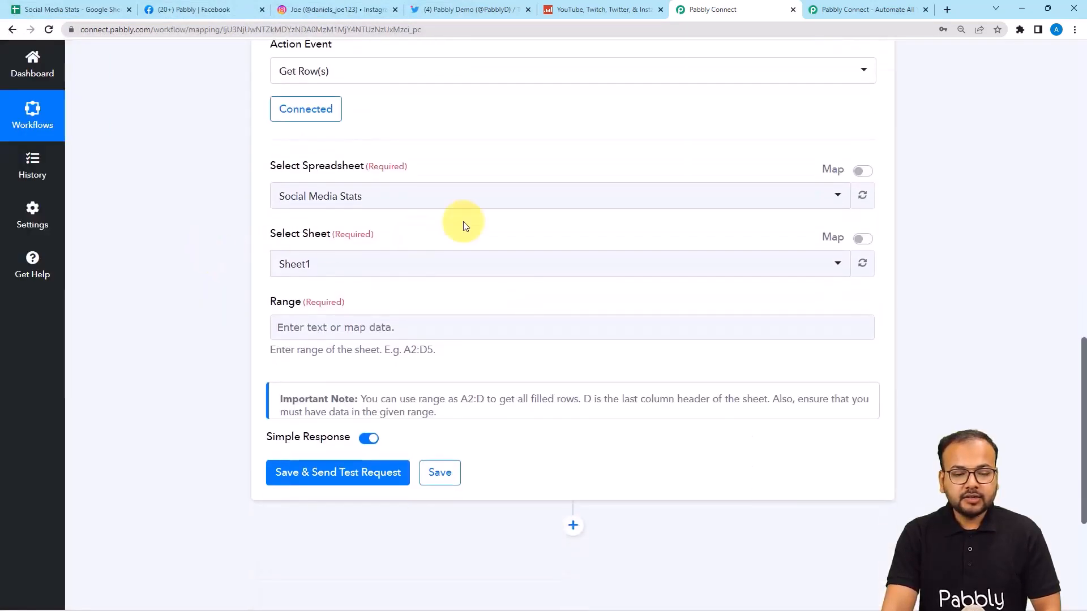
{"action": "left_click", "coordinate": [341, 205]}
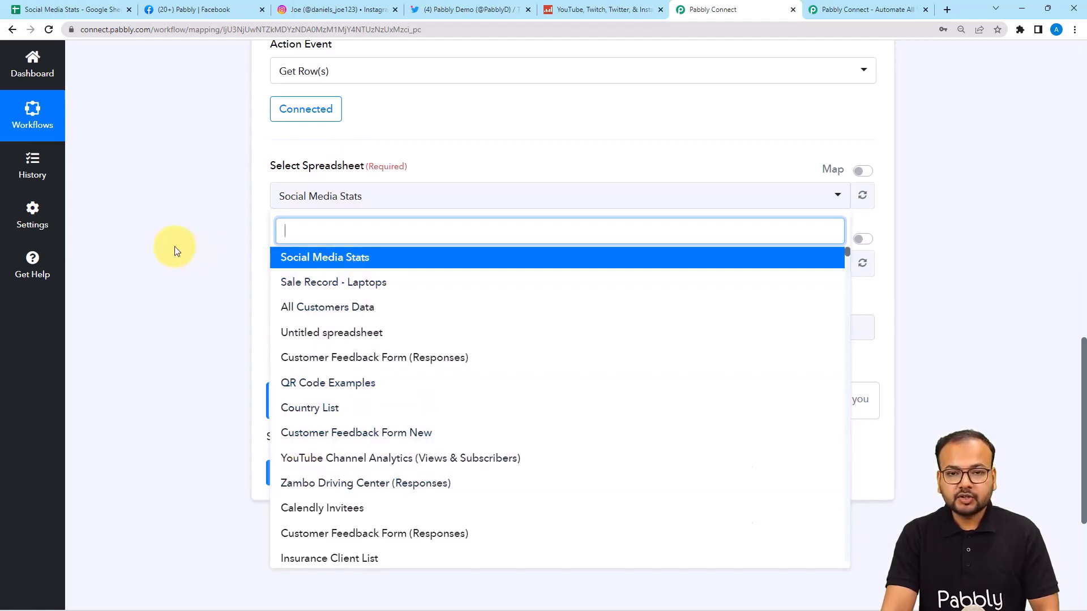
{"action": "left_click", "coordinate": [96, 10]}
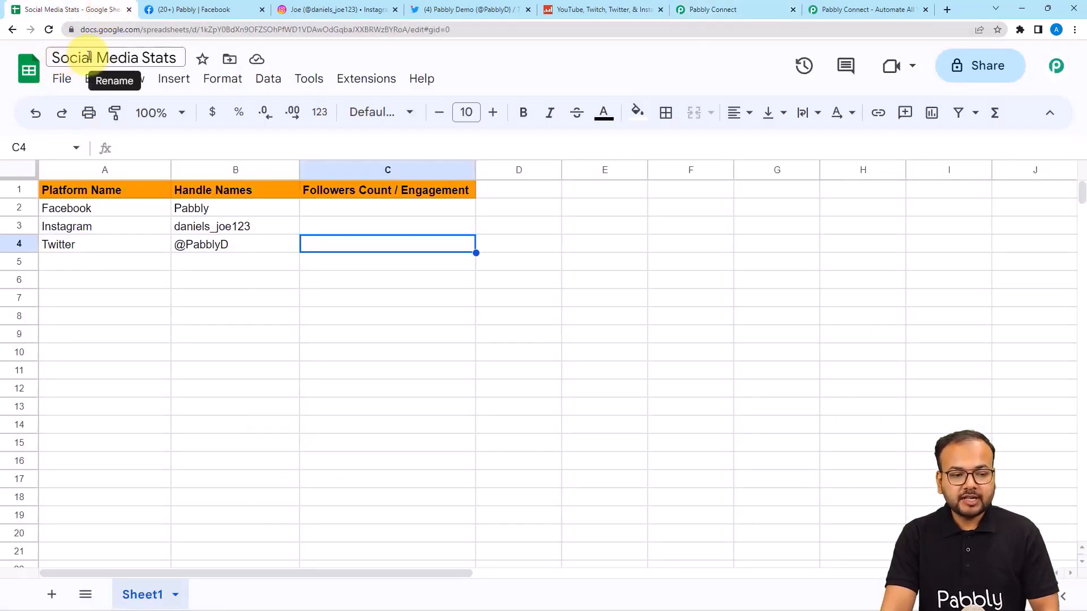
{"action": "left_click", "coordinate": [684, 16]}
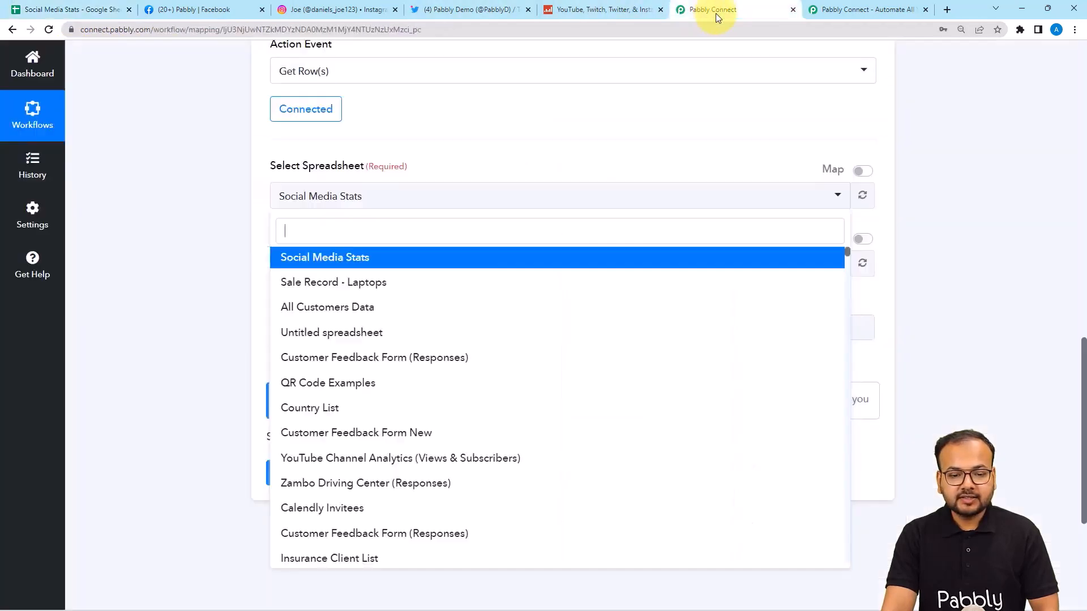
{"action": "left_click", "coordinate": [380, 260]}
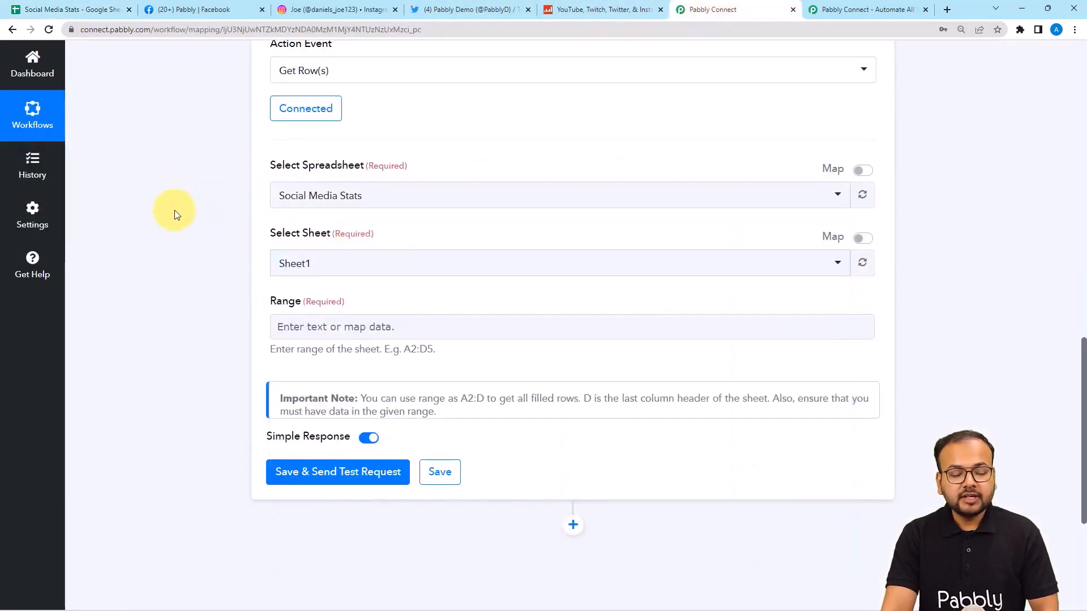
{"action": "scroll", "coordinate": [209, 198], "scroll_direction": "down", "scroll_amount": 1}
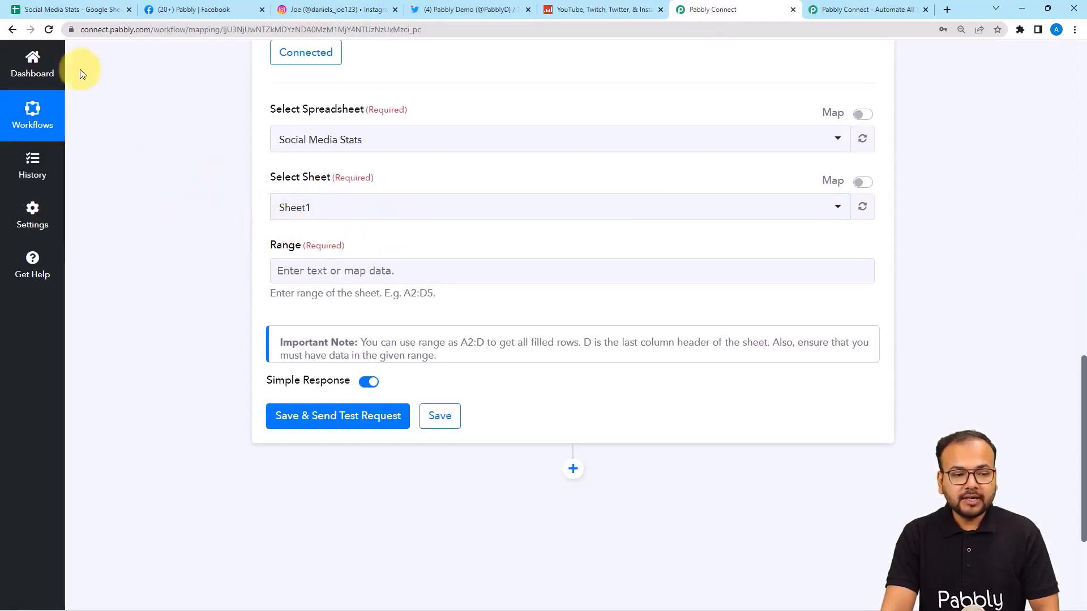
{"action": "left_click", "coordinate": [57, 9]}
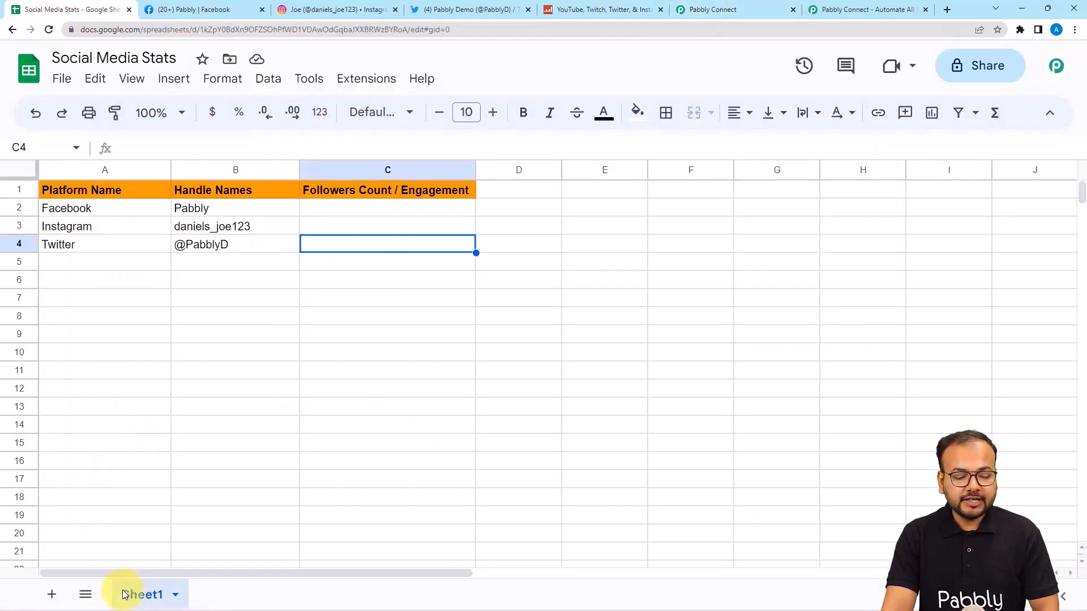
Step: Select A2:B4 in the Social Media Stats sheet and copy its range reference
{"action": "left_click", "coordinate": [714, 11]}
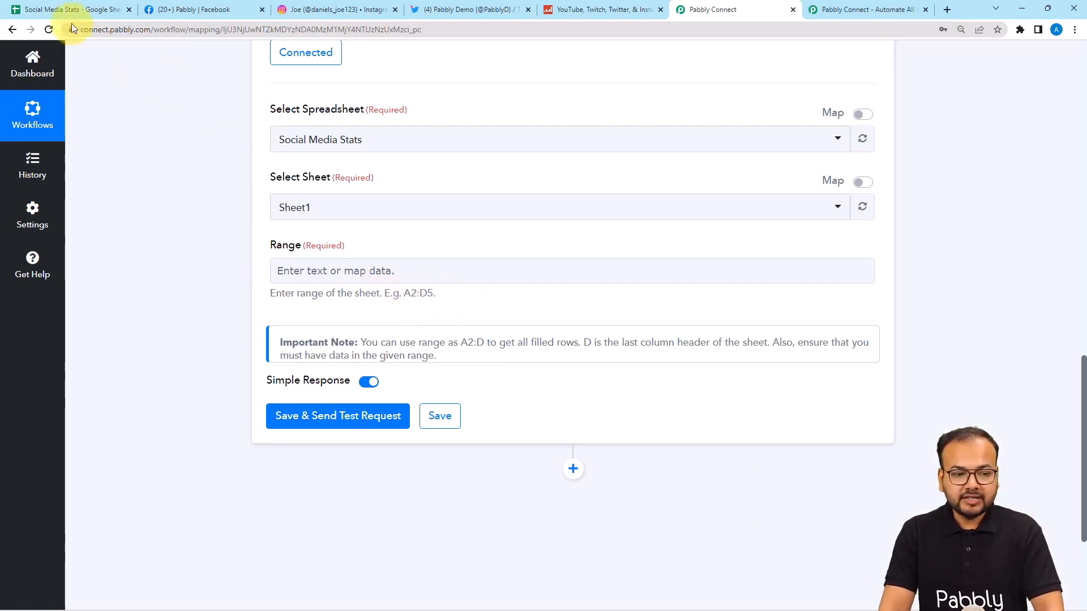
{"action": "left_click", "coordinate": [93, 13]}
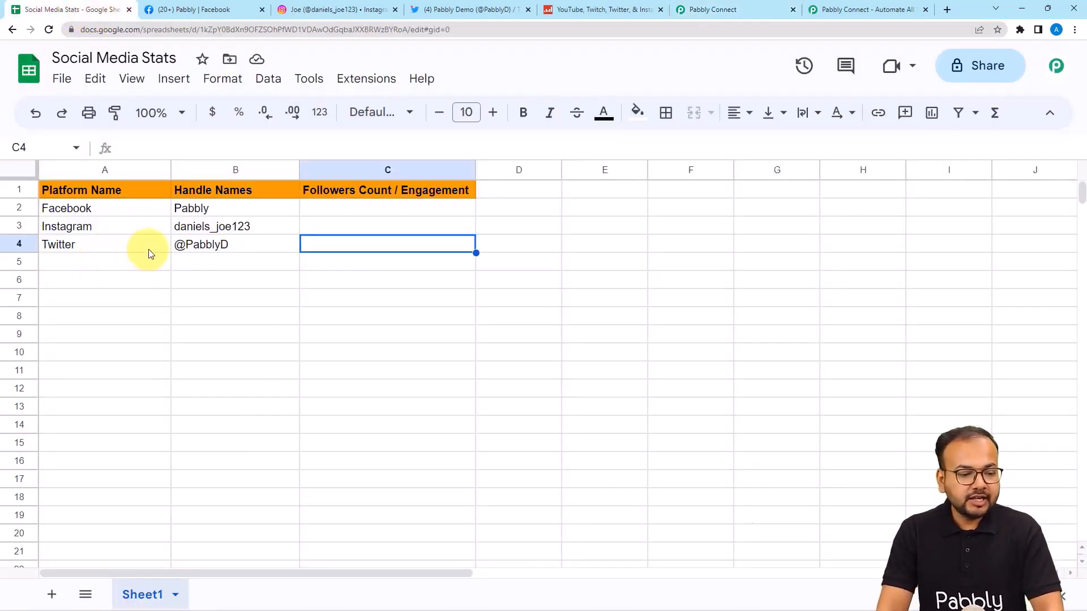
{"action": "left_click", "coordinate": [49, 209]}
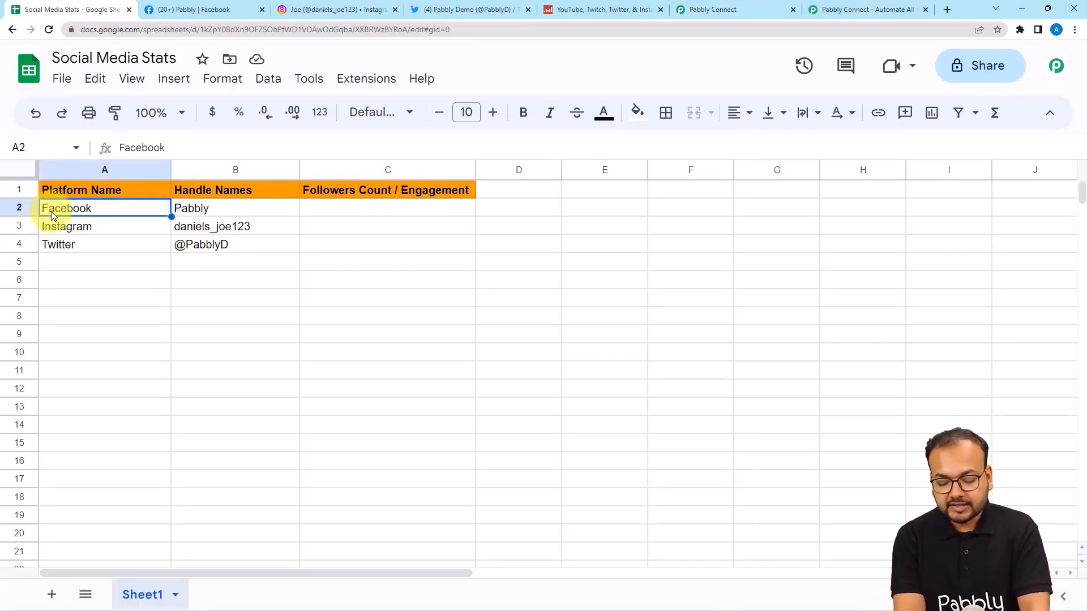
{"action": "key", "text": "shift+Right"}
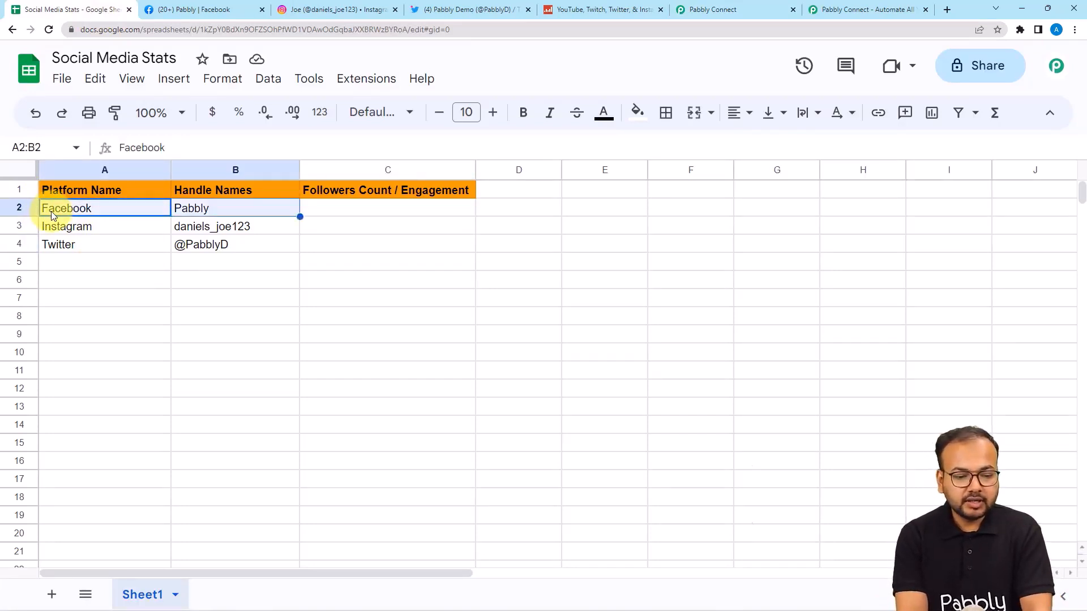
{"action": "key", "text": "shift+Down"}
{"action": "key", "text": "shift+Down"}
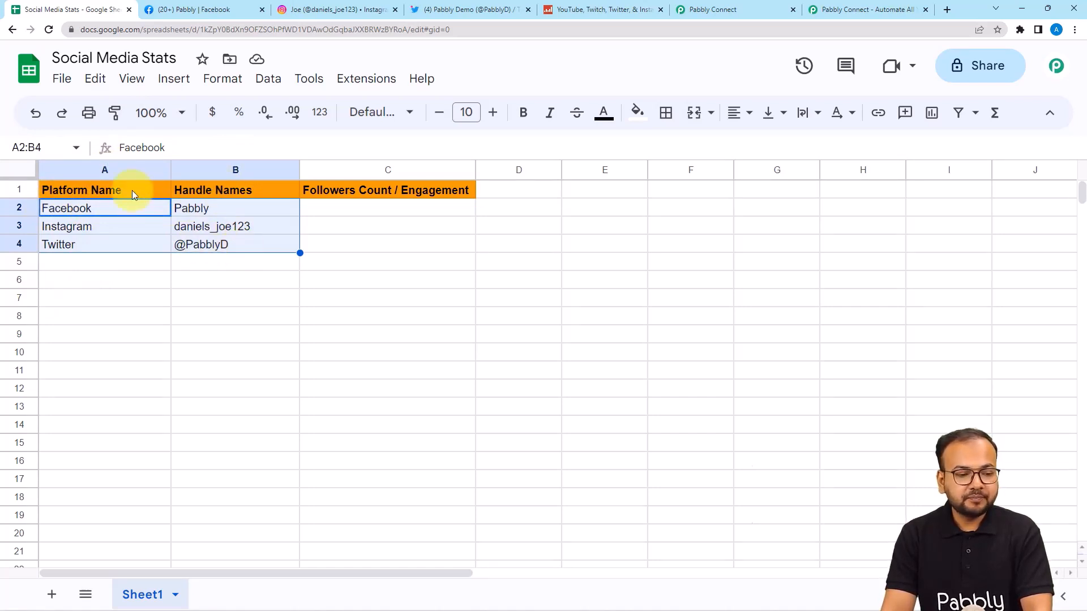
{"action": "left_click", "coordinate": [8, 148]}
{"action": "key", "text": "ctrl+c"}
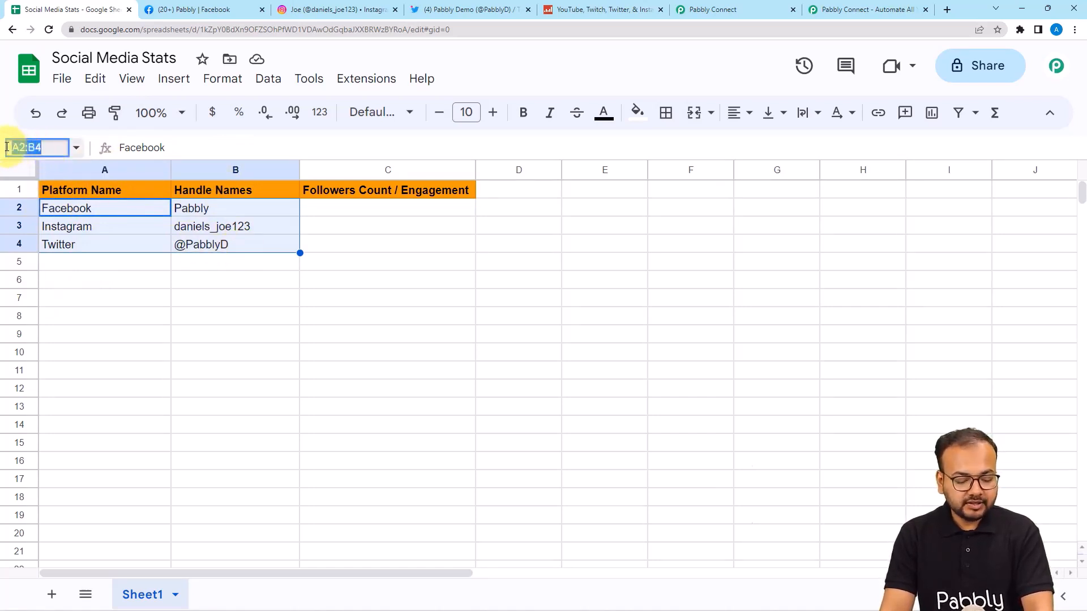
Step: Enter A2:B4 as the Get Row(s) range and turn off Simple Response
{"action": "left_click", "coordinate": [705, 9]}
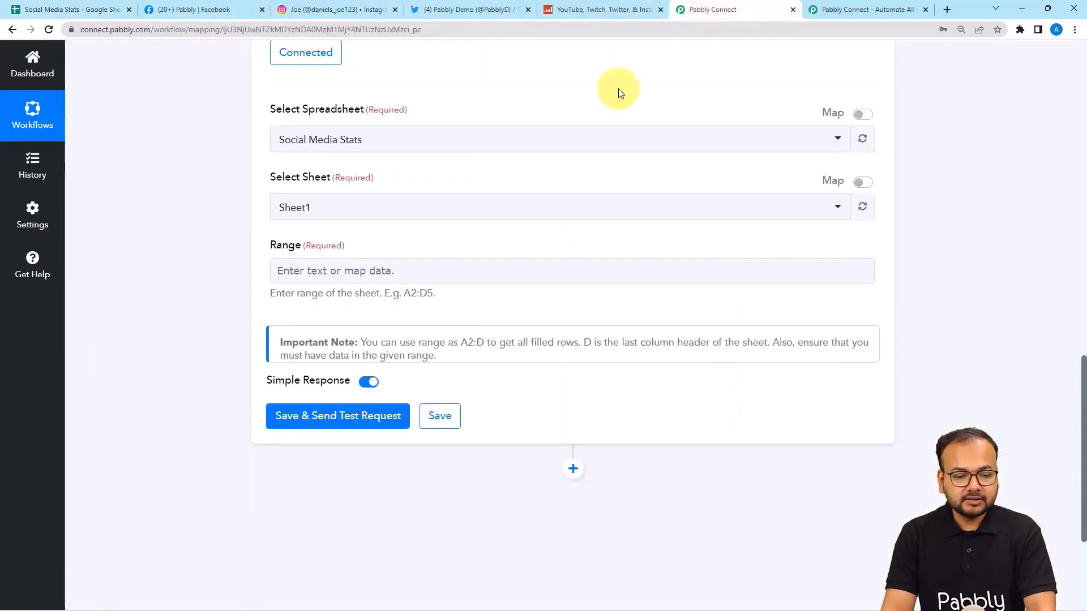
{"action": "left_click", "coordinate": [403, 262]}
{"action": "key", "text": "ctrl+v"}
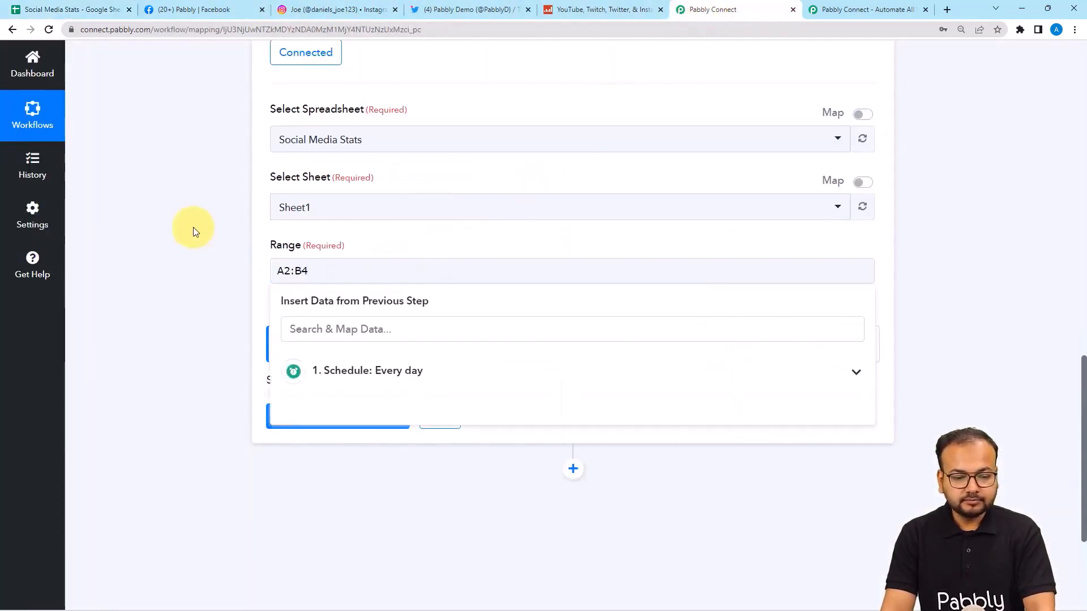
{"action": "left_click", "coordinate": [193, 228]}
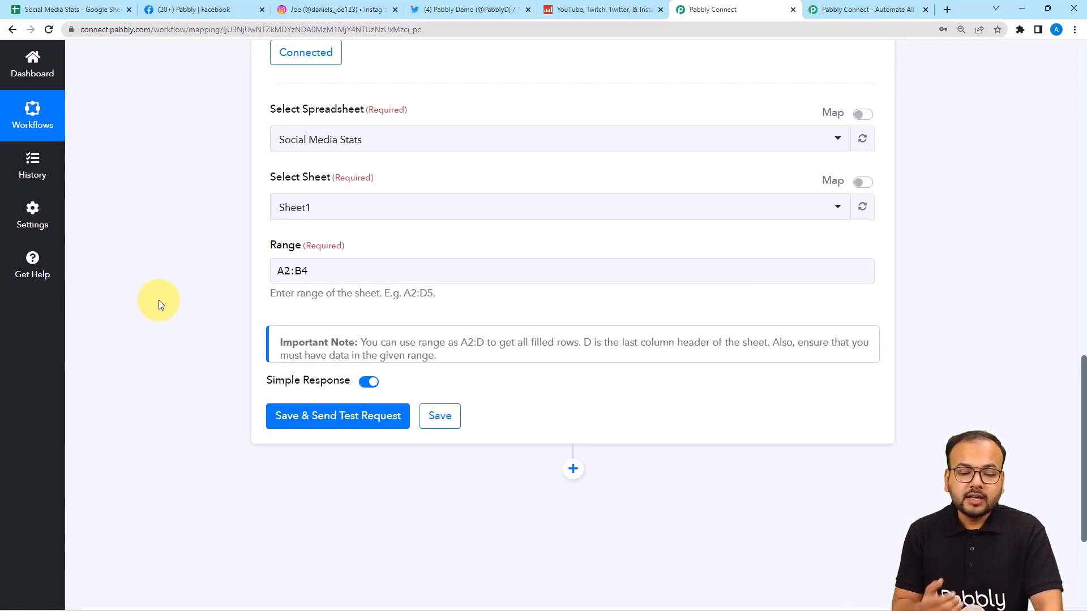
{"action": "left_click", "coordinate": [367, 382]}
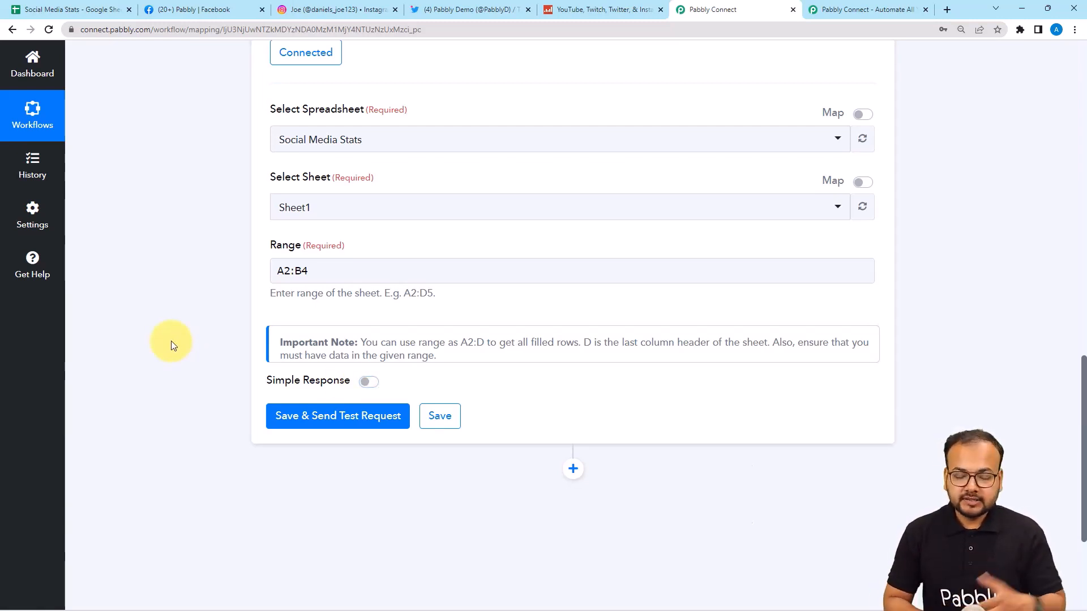
{"action": "scroll", "coordinate": [172, 346], "scroll_direction": "down", "scroll_amount": 2}
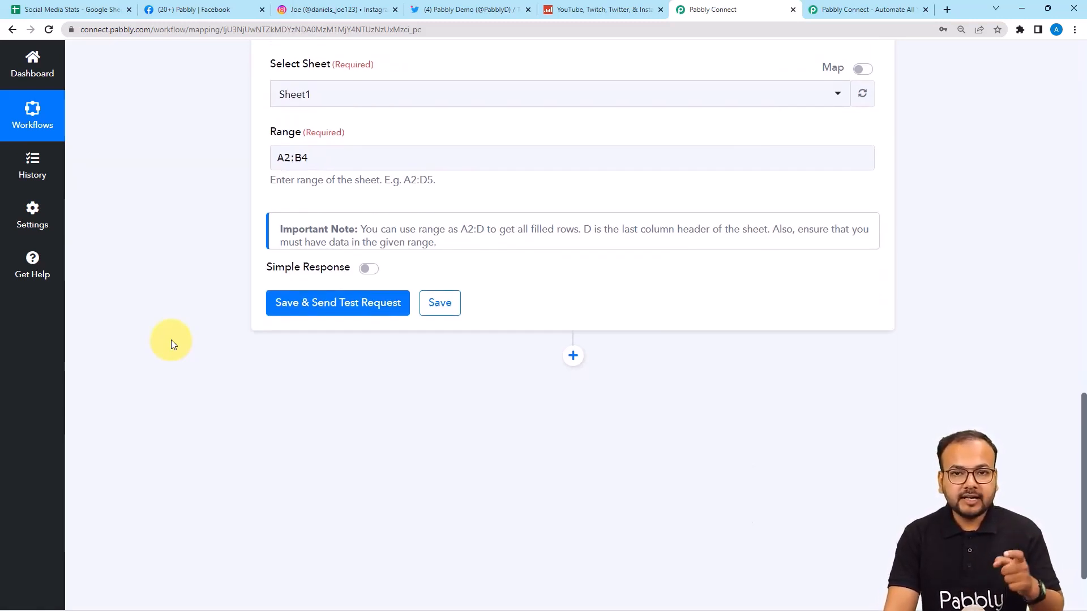
Step: Save and test Get Row(s), expanding the response to show all three platform rows
{"action": "left_click", "coordinate": [362, 312]}
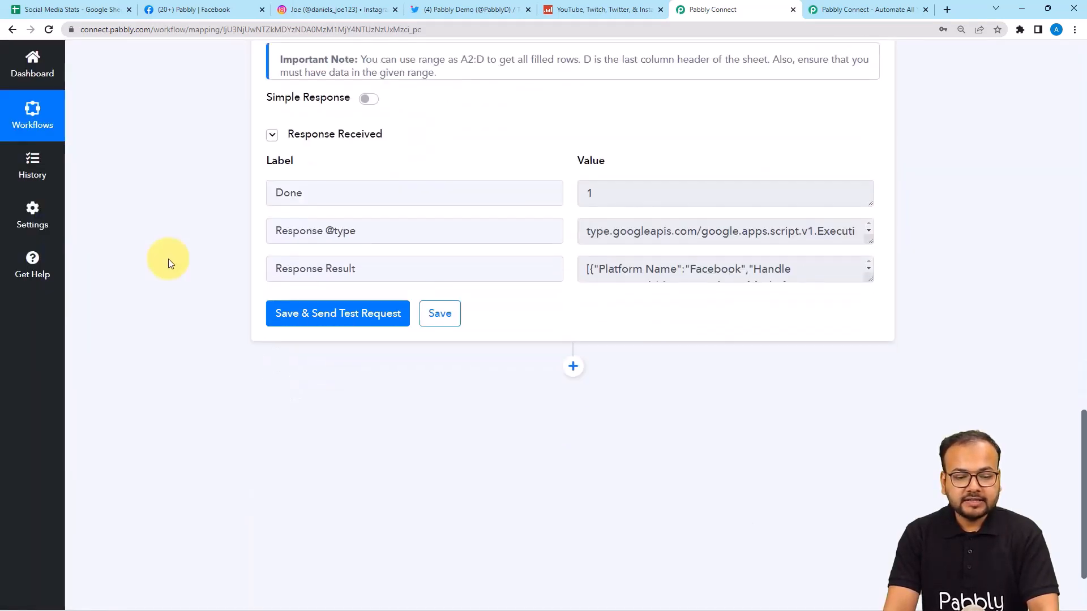
{"action": "left_click_drag", "start_coordinate": [363, 272], "coordinate": [273, 270]}
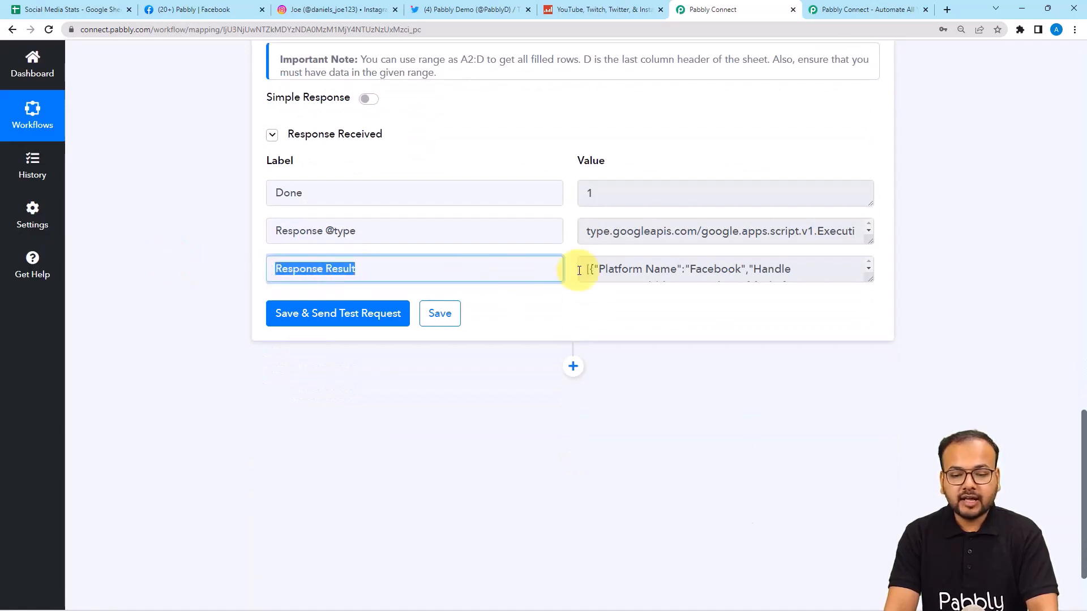
{"action": "left_click_drag", "start_coordinate": [868, 280], "coordinate": [871, 420]}
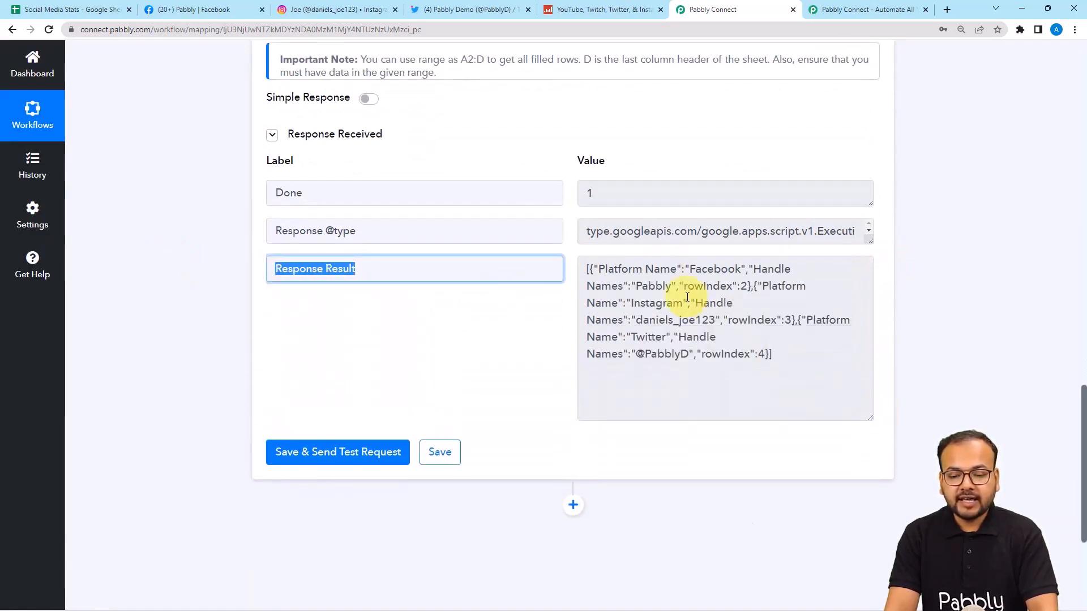
{"action": "scroll", "coordinate": [199, 240], "scroll_direction": "down", "scroll_amount": 4}
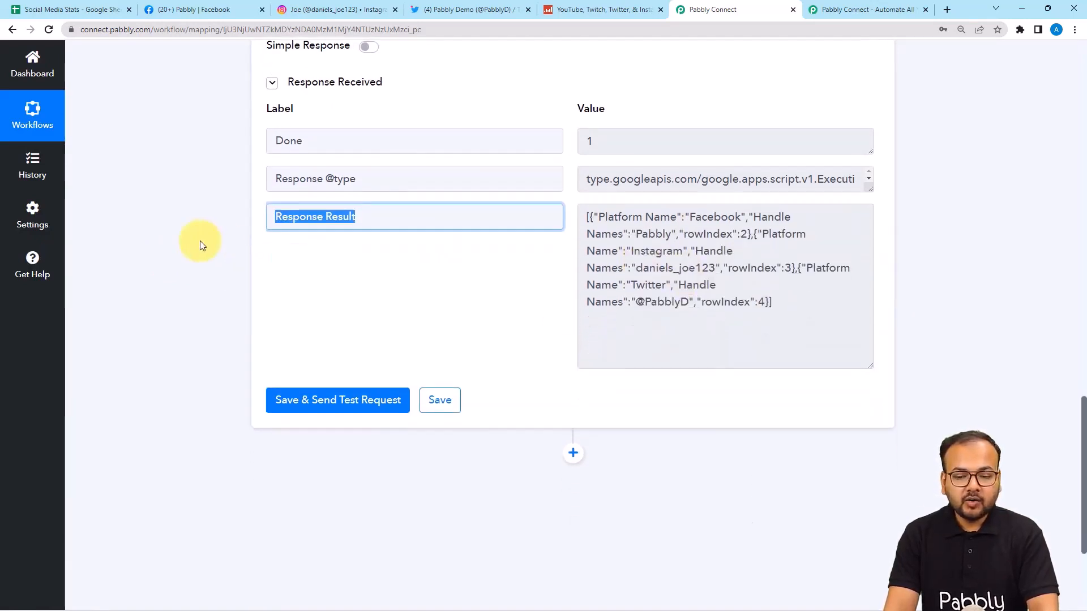
Step: Add a new empty action step below the Google Sheets step
{"action": "left_click", "coordinate": [572, 278]}
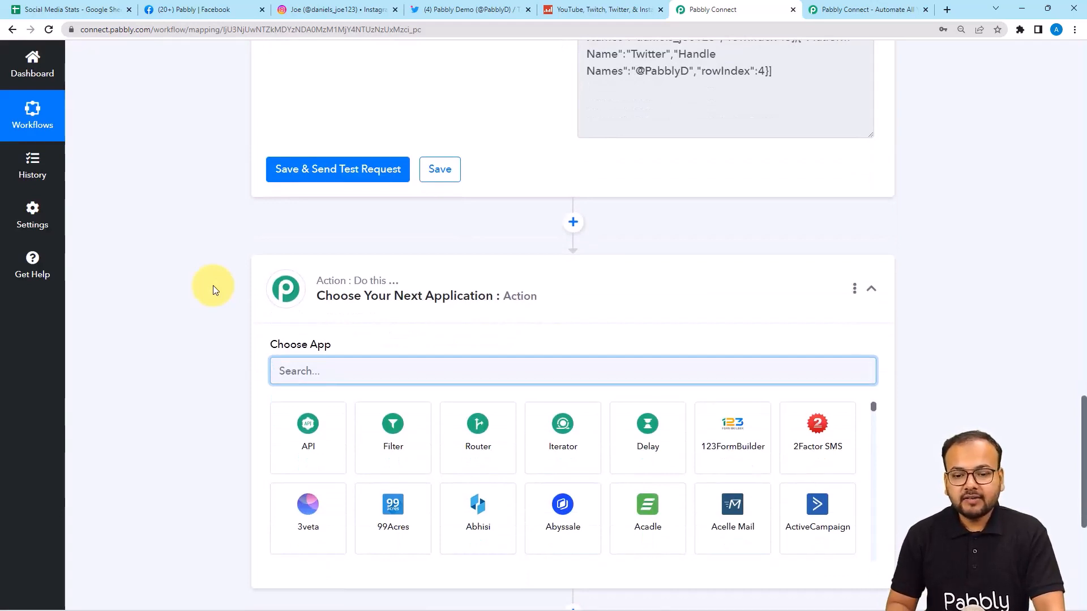
{"action": "scroll", "coordinate": [195, 243], "scroll_direction": "up", "scroll_amount": 2}
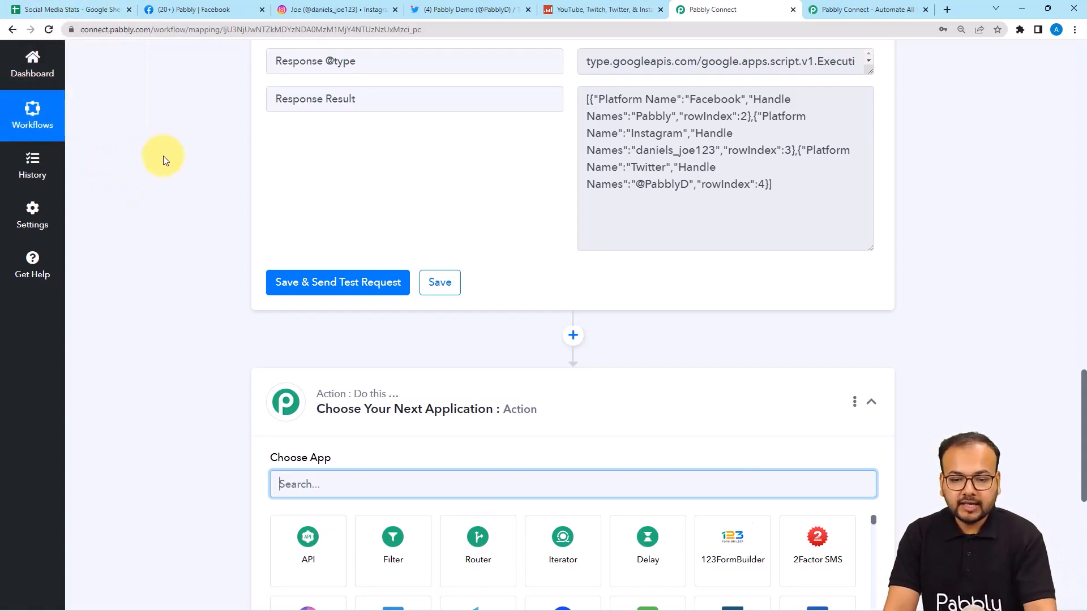
{"action": "scroll", "coordinate": [163, 160], "scroll_direction": "down", "scroll_amount": 2}
{"action": "scroll", "coordinate": [521, 384], "scroll_direction": "down", "scroll_amount": 2}
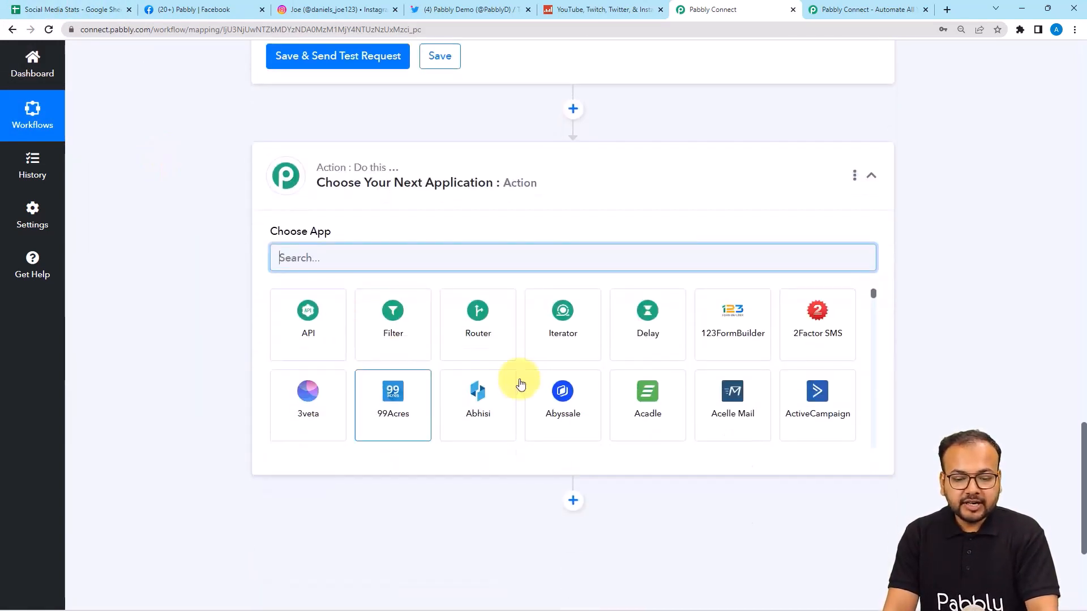
Step: Make the new step an Iterator by Pabbly looping over the 2. Response Result array
{"action": "left_click", "coordinate": [545, 339]}
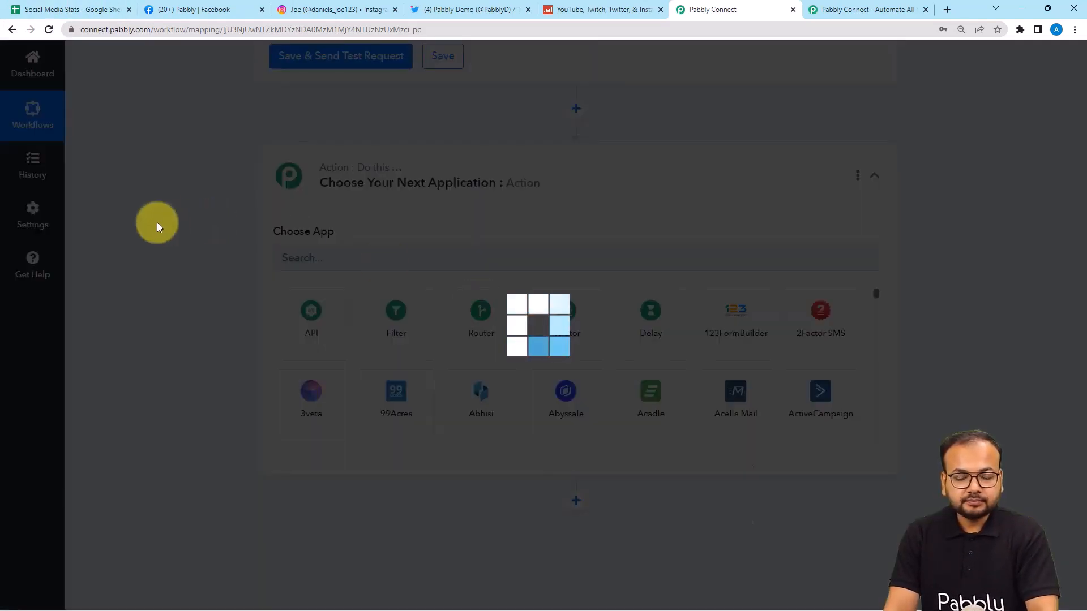
{"action": "scroll", "coordinate": [157, 222], "scroll_direction": "down", "scroll_amount": 2}
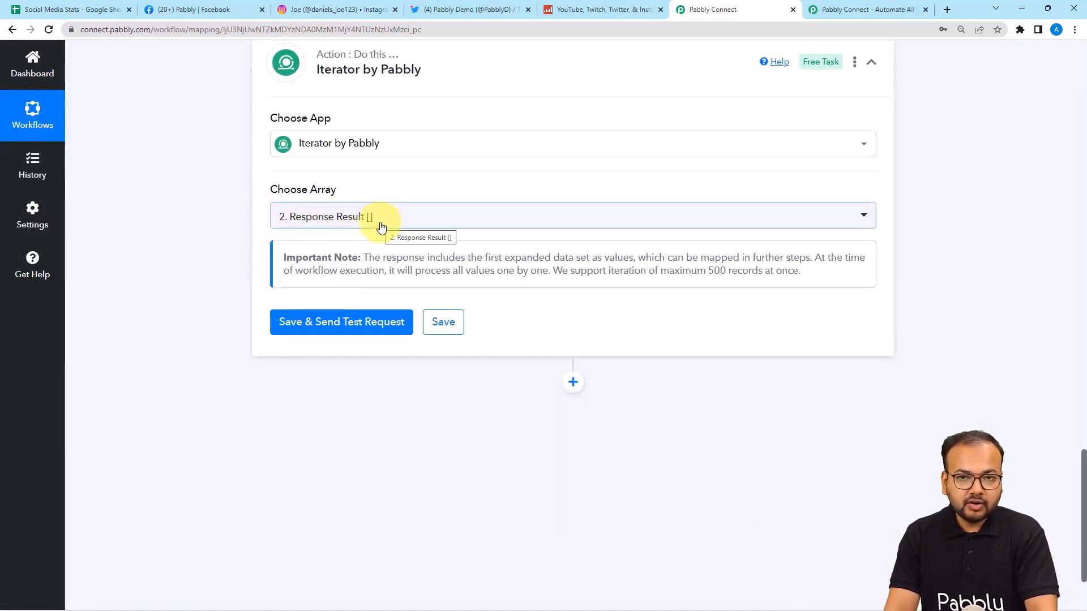
{"action": "scroll", "coordinate": [383, 226], "scroll_direction": "up", "scroll_amount": 7}
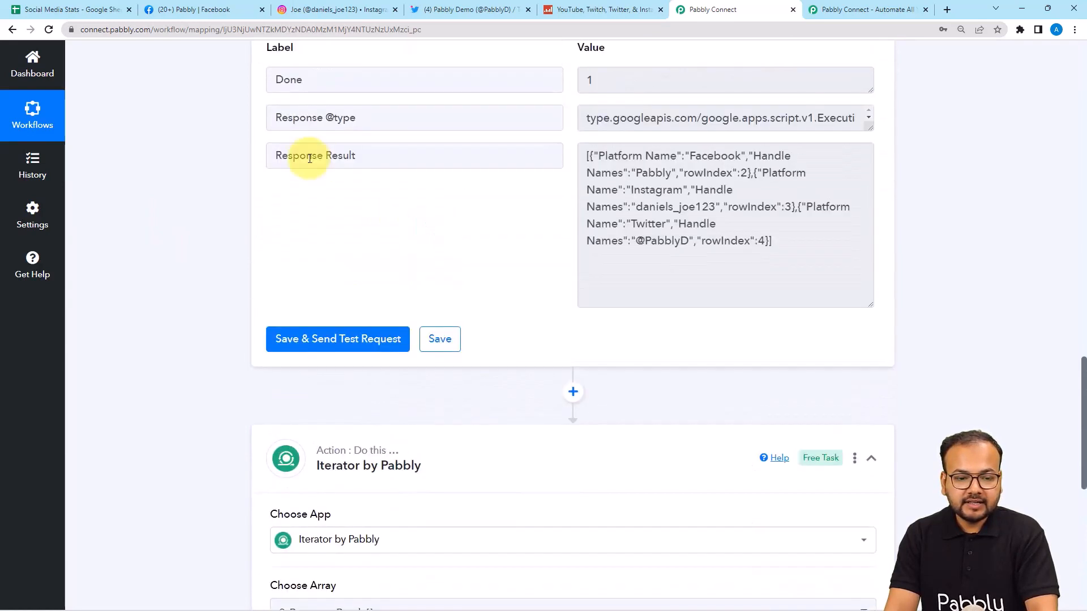
{"action": "scroll", "coordinate": [230, 220], "scroll_direction": "down", "scroll_amount": 6}
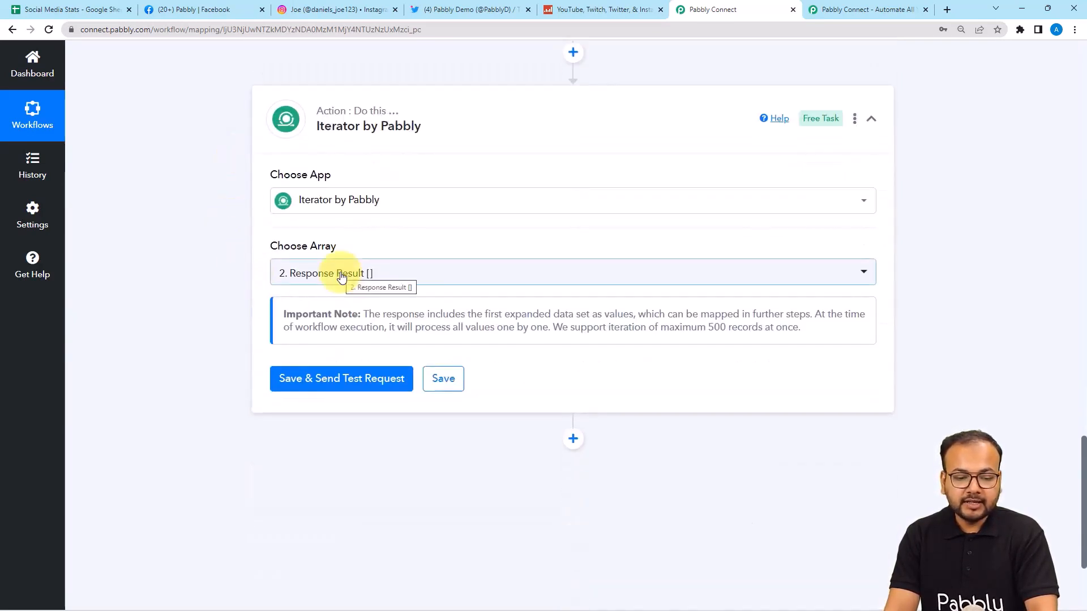
{"action": "left_click", "coordinate": [341, 276]}
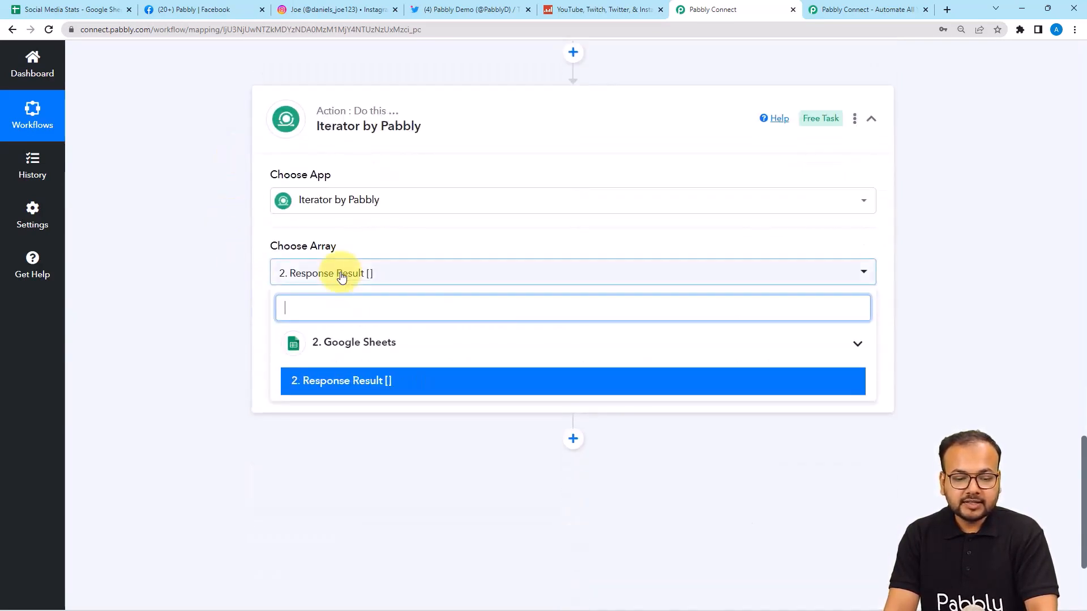
{"action": "left_click", "coordinate": [311, 381]}
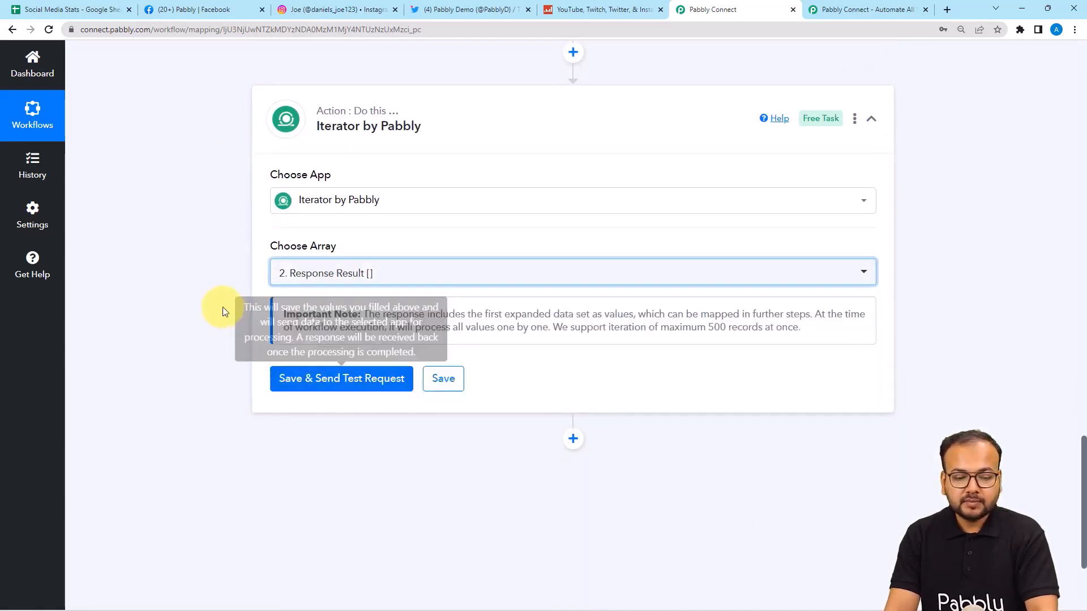
Step: Save and test the iterator, checking the Facebook and Pabbly values against the Social Media Stats sheet
{"action": "scroll", "coordinate": [215, 300], "scroll_direction": "down", "scroll_amount": 1}
{"action": "scroll", "coordinate": [213, 300], "scroll_direction": "down", "scroll_amount": 1}
{"action": "left_click", "coordinate": [290, 267]}
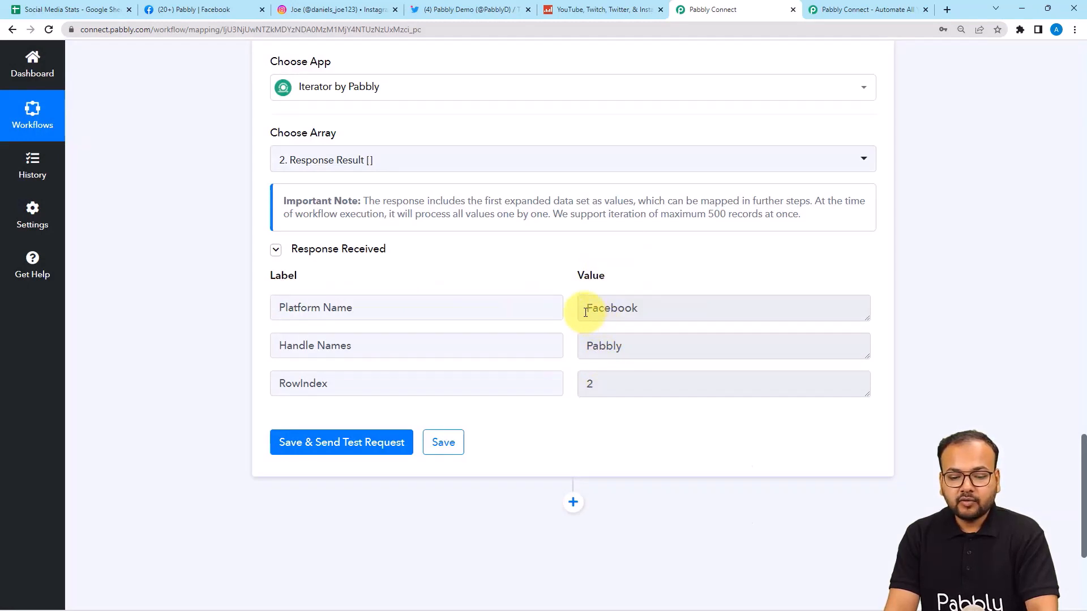
{"action": "left_click_drag", "start_coordinate": [585, 311], "coordinate": [573, 355]}
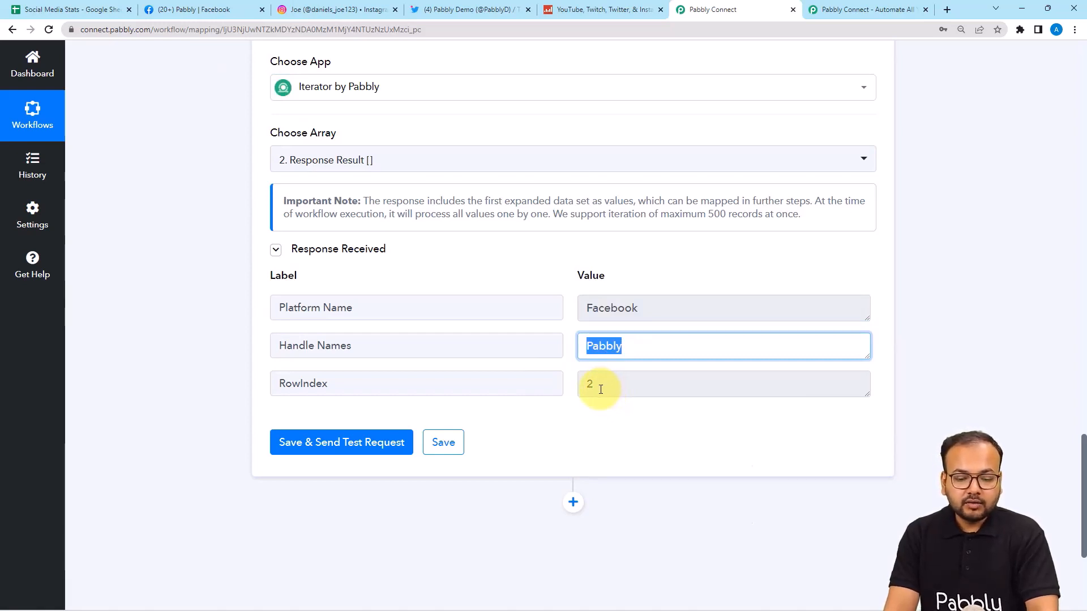
{"action": "left_click", "coordinate": [73, 9]}
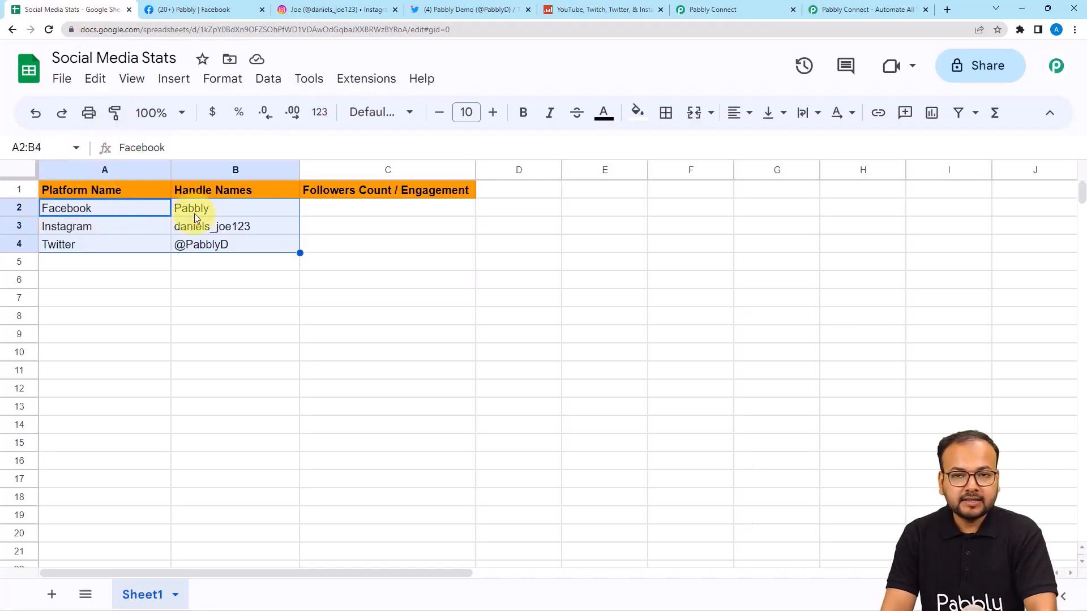
Step: Check the Facebook row 2 in the sheet, then return to the Iterator's Facebook, Pabbly, 2 test response
{"action": "left_click", "coordinate": [19, 210]}
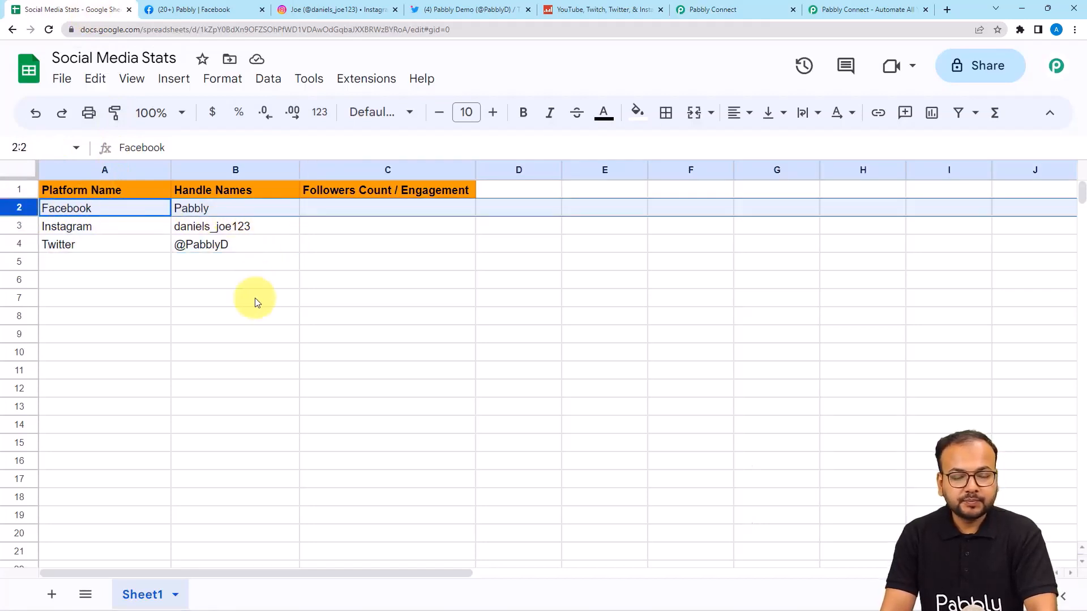
{"action": "left_click", "coordinate": [218, 9]}
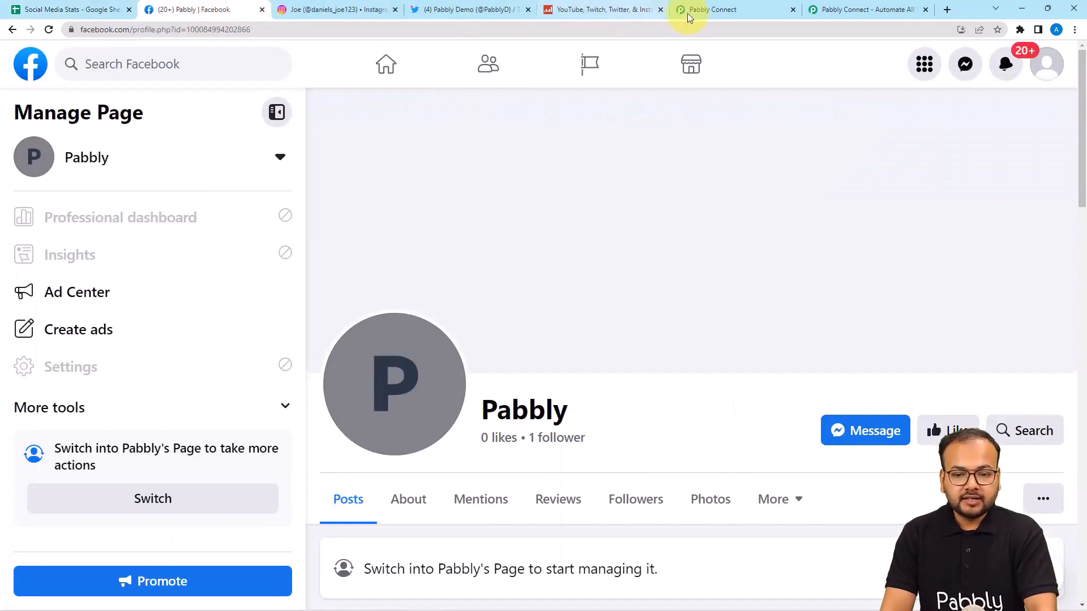
{"action": "left_click", "coordinate": [697, 10]}
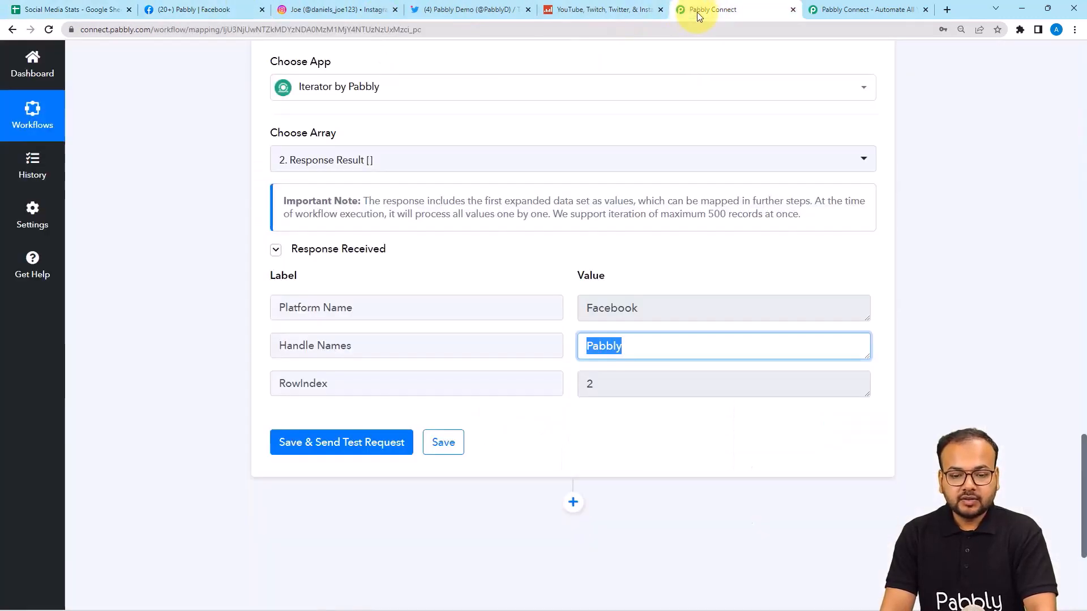
{"action": "left_click", "coordinate": [582, 436]}
{"action": "scroll", "coordinate": [589, 393], "scroll_direction": "down", "scroll_amount": 1}
{"action": "scroll", "coordinate": [589, 392], "scroll_direction": "down", "scroll_amount": 3}
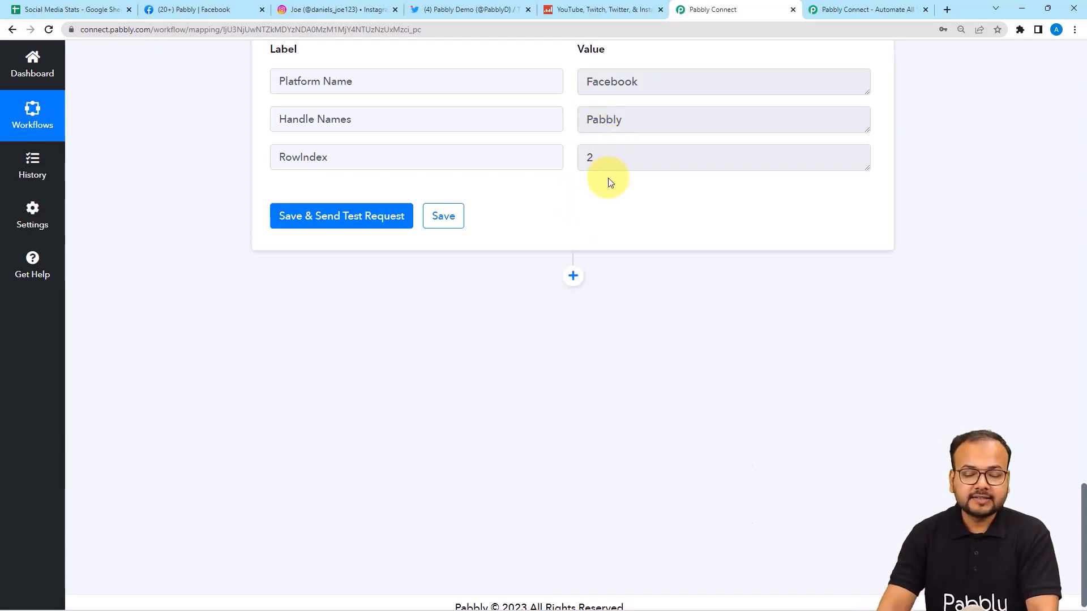
Step: Add a Social Blade step with the Get Statistics event and set it to use a new connection
{"action": "left_click", "coordinate": [573, 276]}
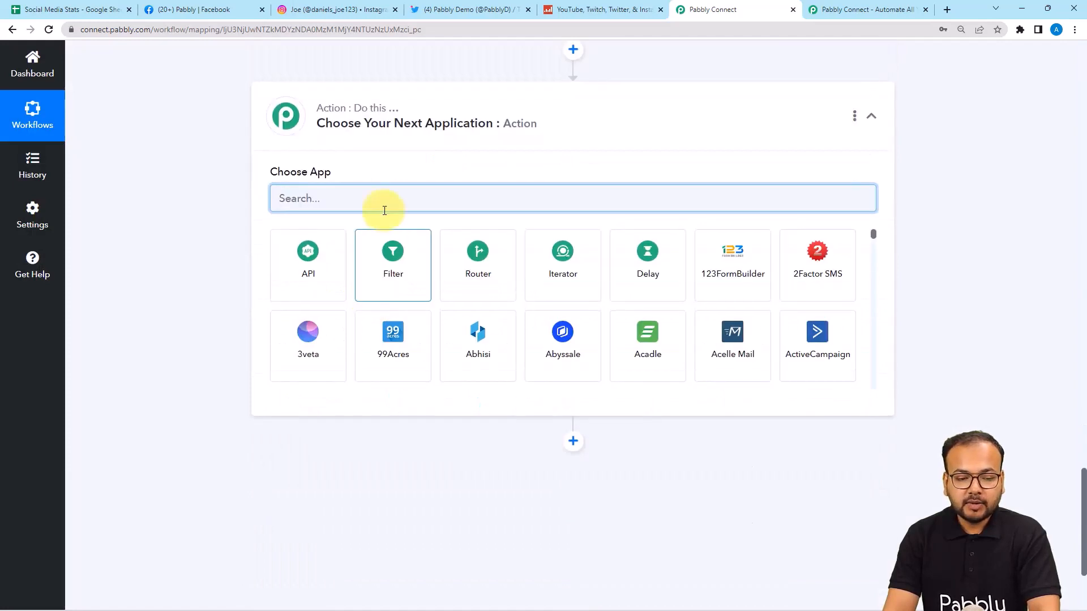
{"action": "type", "text": "so"}
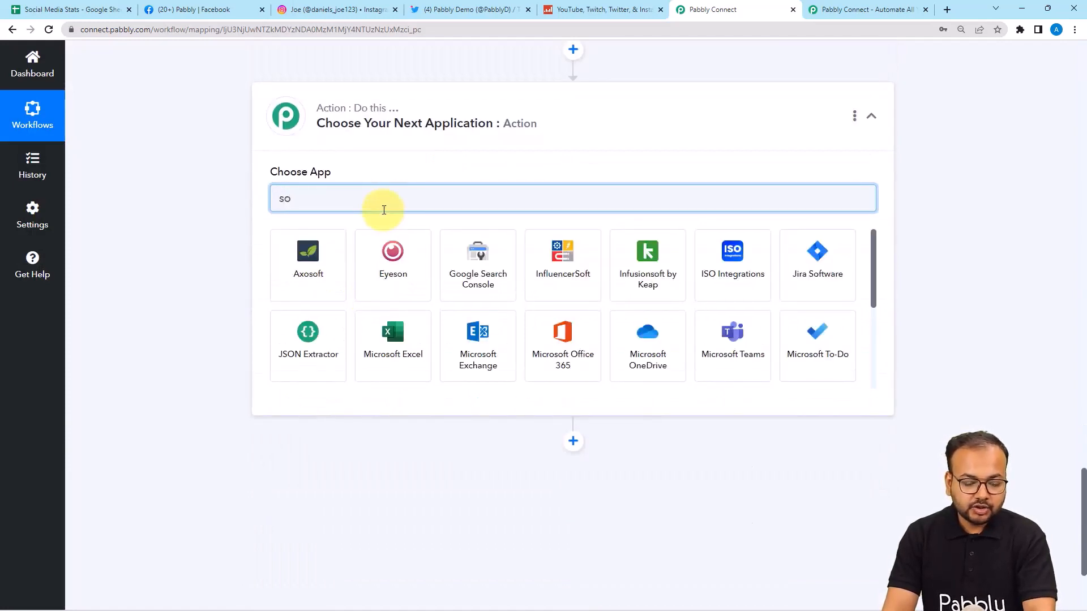
{"action": "type", "text": "ci"}
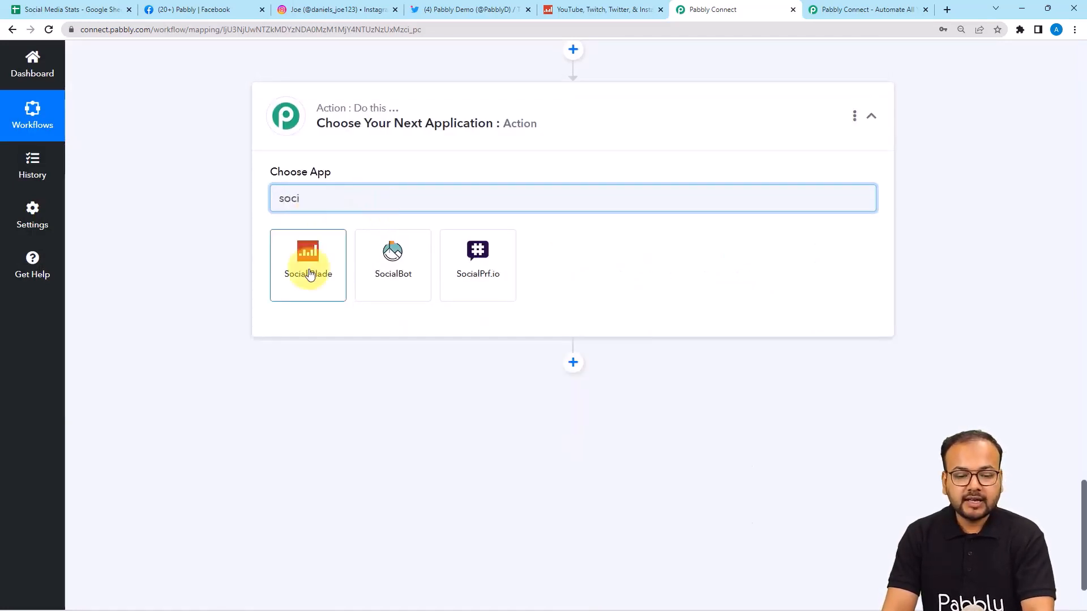
{"action": "left_click", "coordinate": [309, 261]}
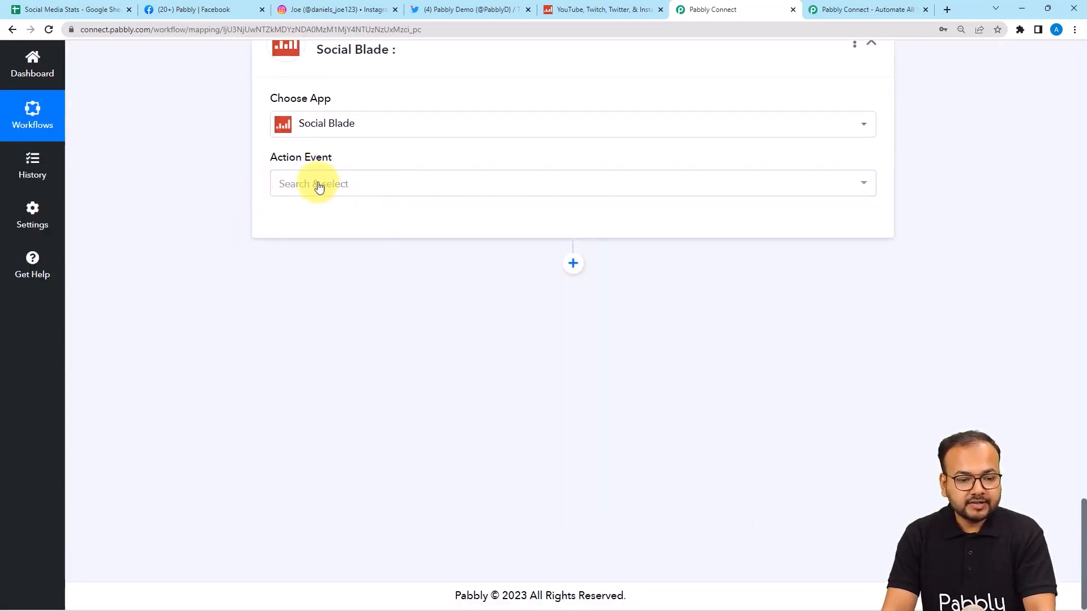
{"action": "left_click", "coordinate": [311, 184]}
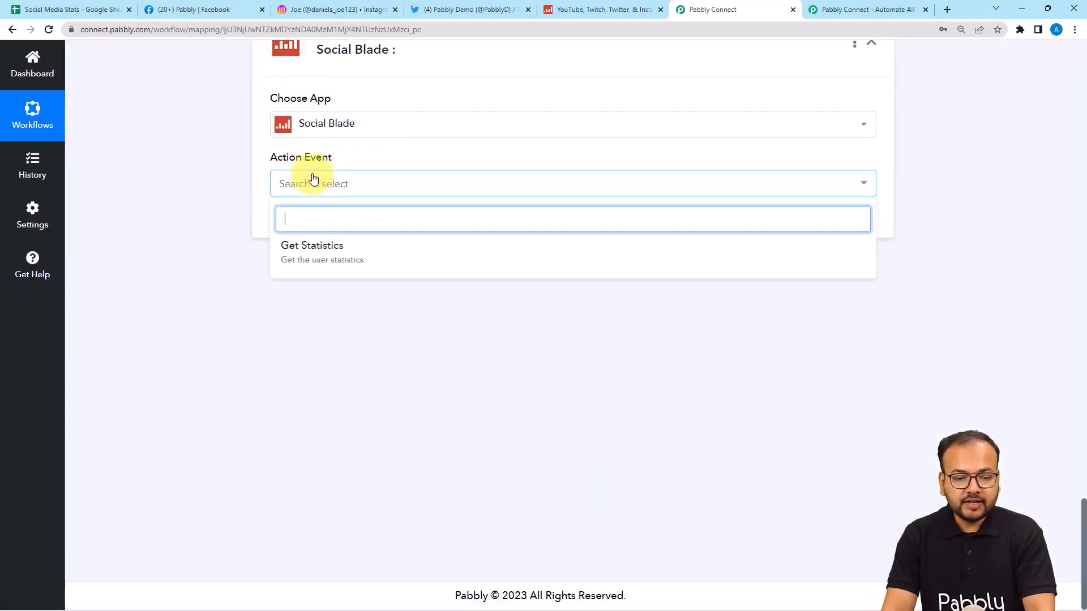
{"action": "left_click", "coordinate": [310, 256]}
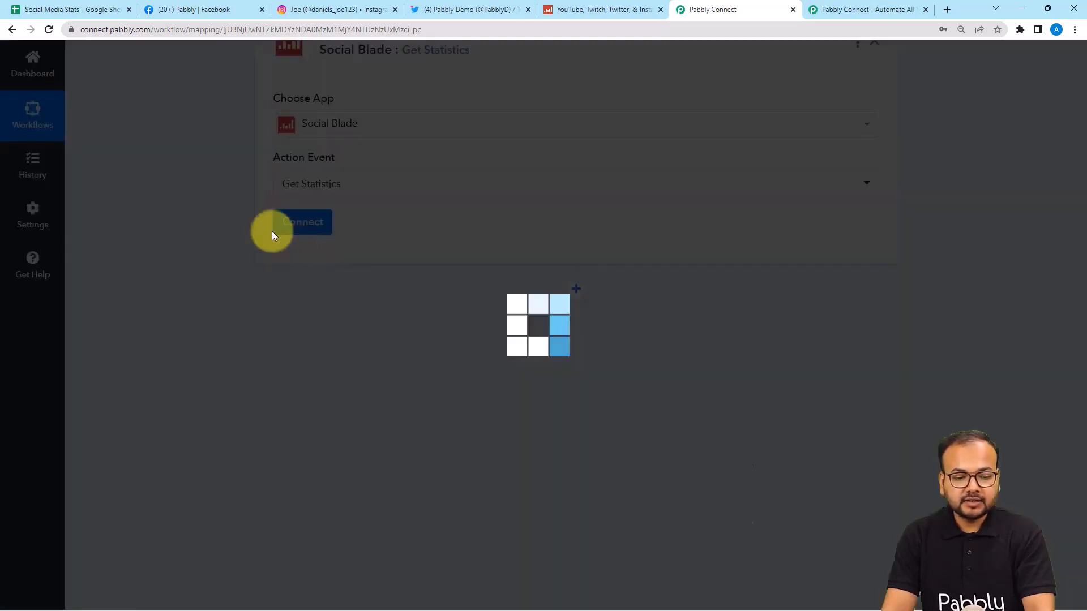
{"action": "left_click", "coordinate": [298, 224]}
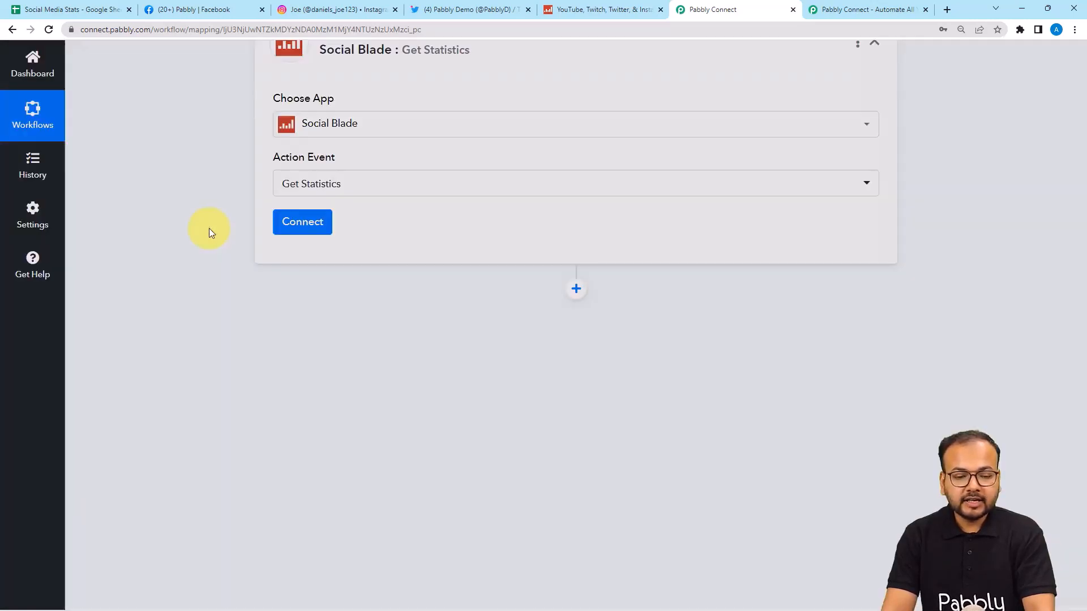
{"action": "left_click", "coordinate": [501, 179]}
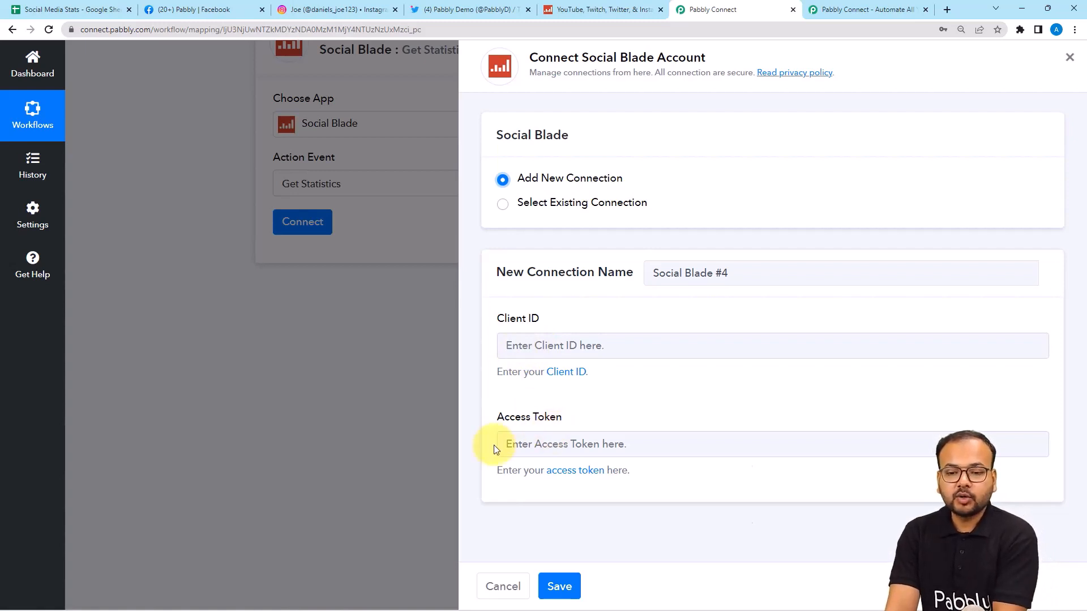
Step: Reveal and copy the Client ID from the Social Blade API dashboard, then return to Pabbly Connect
{"action": "left_click", "coordinate": [566, 10]}
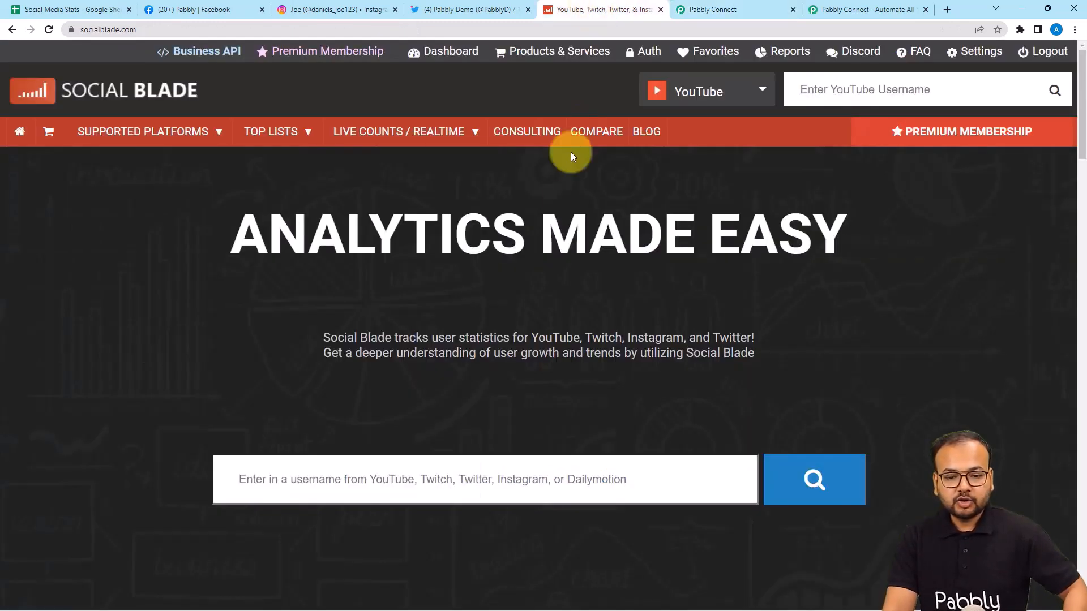
{"action": "key", "text": "alt+Left"}
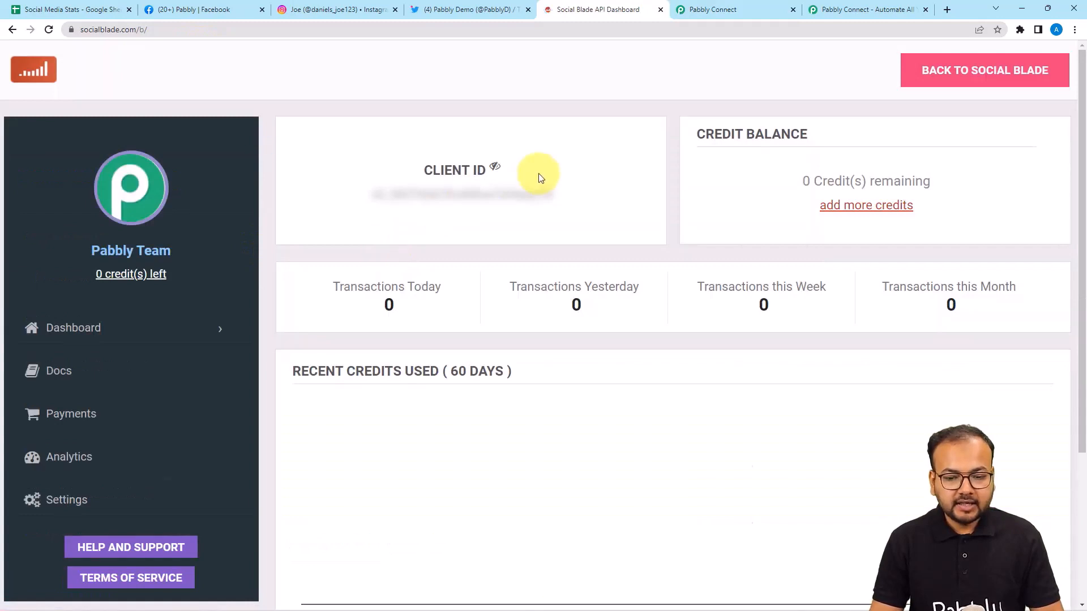
{"action": "left_click", "coordinate": [495, 169]}
{"action": "double_click", "coordinate": [519, 197]}
{"action": "right_click", "coordinate": [524, 204]}
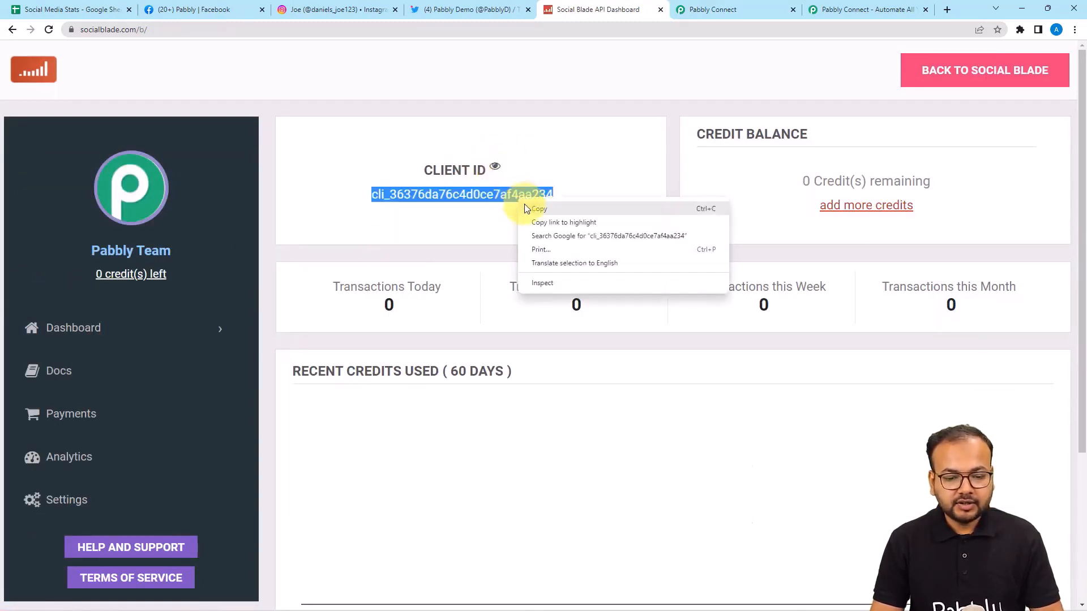
{"action": "left_click", "coordinate": [543, 211]}
{"action": "left_click", "coordinate": [702, 9]}
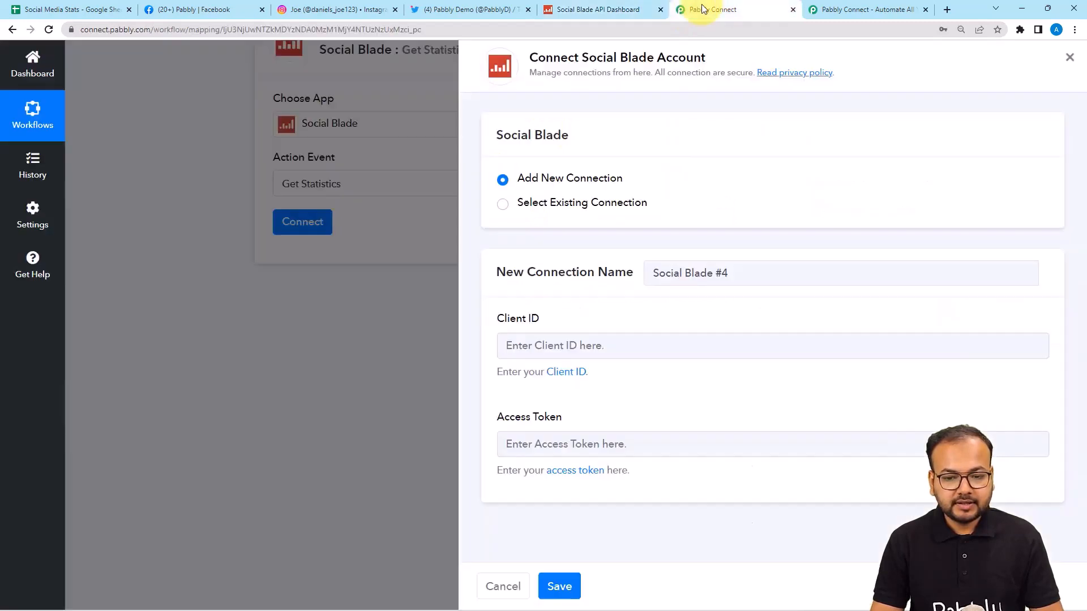
Step: Paste the Client ID into the connection form and open the access token help link in a new tab
{"action": "left_click", "coordinate": [661, 342]}
{"action": "key", "text": "ctrl+v"}
{"action": "left_click", "coordinate": [656, 389]}
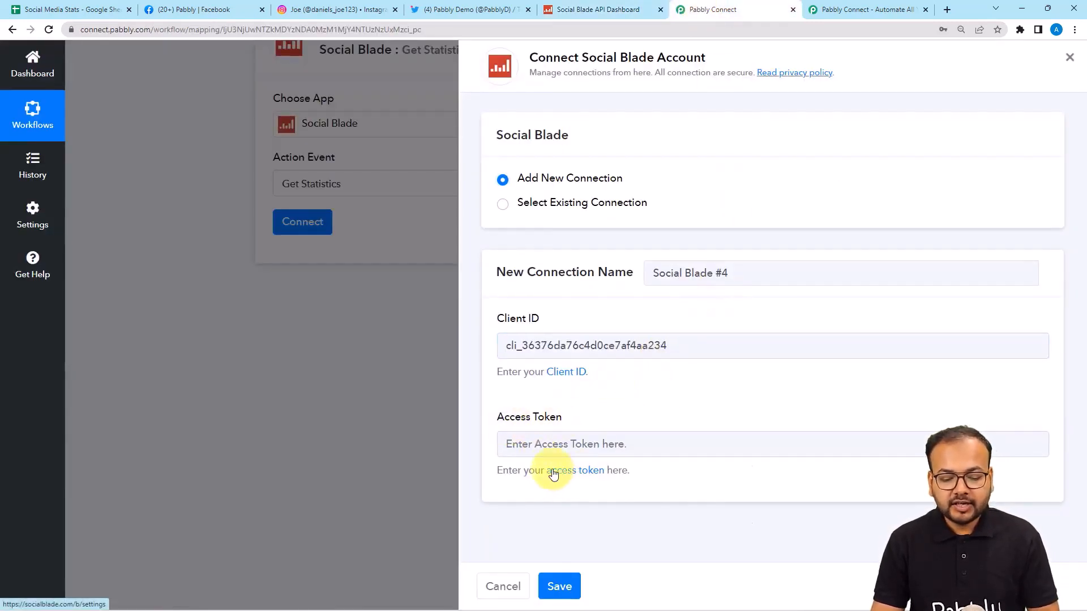
{"action": "right_click", "coordinate": [575, 474]}
{"action": "left_click", "coordinate": [589, 482]}
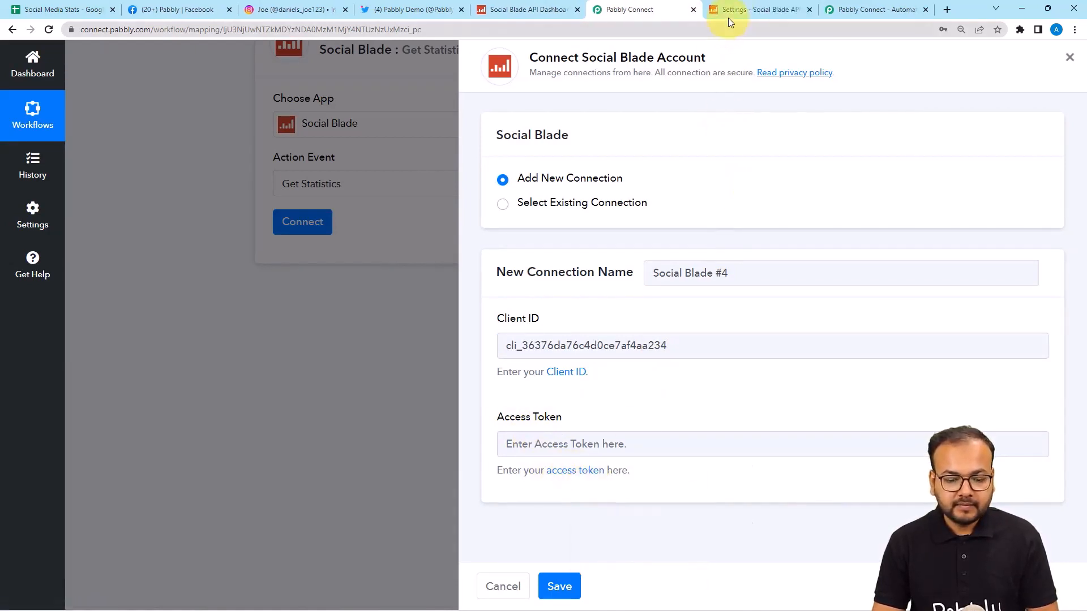
Step: Copy the access token from Social Blade's API settings, paste it into Access Token, and save
{"action": "left_click", "coordinate": [732, 11]}
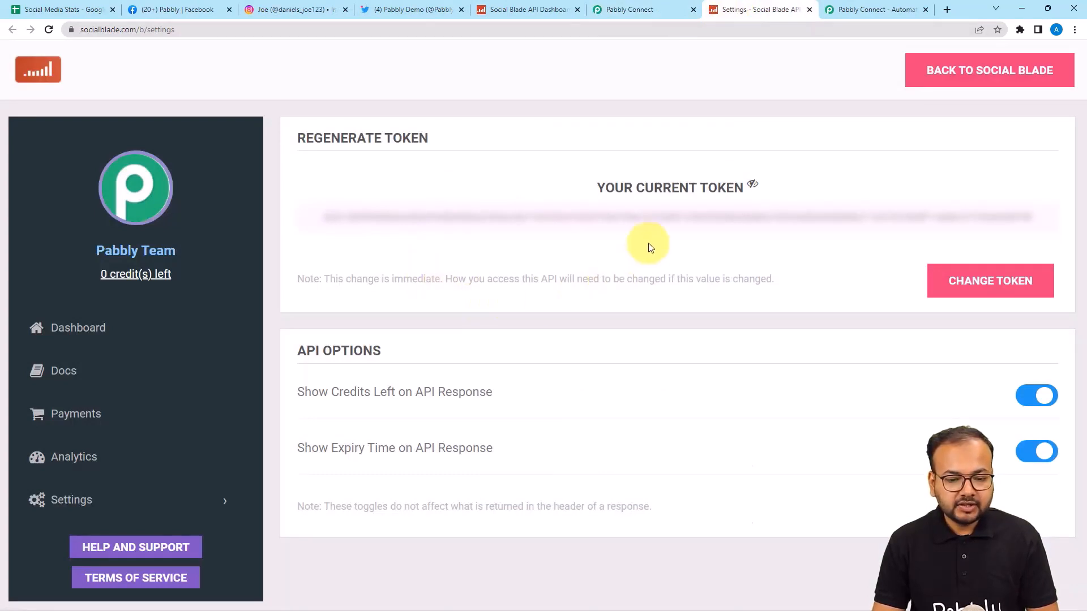
{"action": "double_click", "coordinate": [757, 221]}
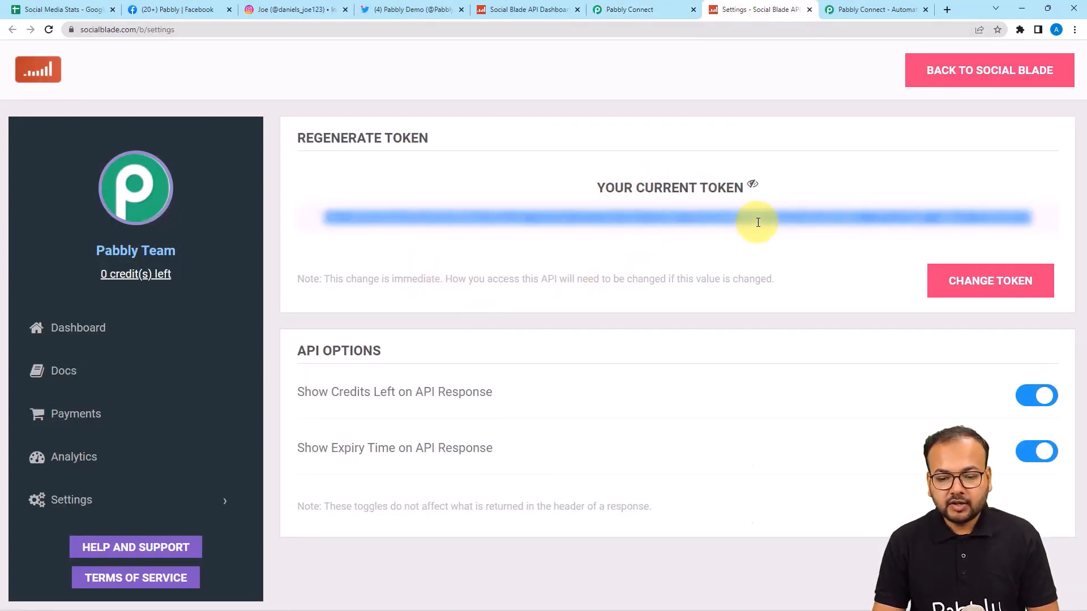
{"action": "right_click", "coordinate": [758, 223]}
{"action": "left_click", "coordinate": [765, 232]}
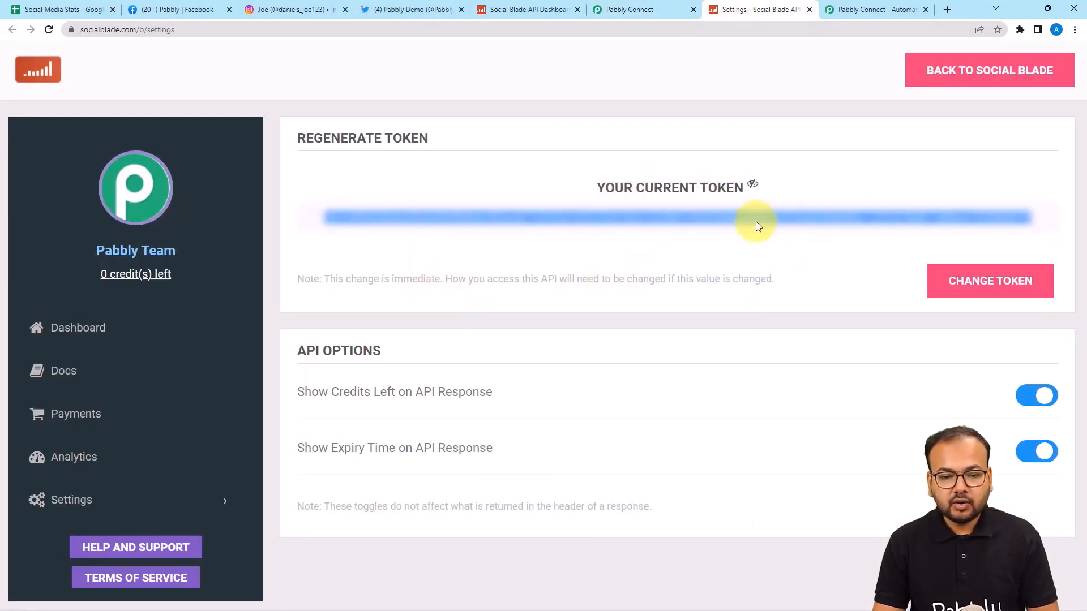
{"action": "left_click", "coordinate": [601, 11]}
{"action": "left_click", "coordinate": [598, 445]}
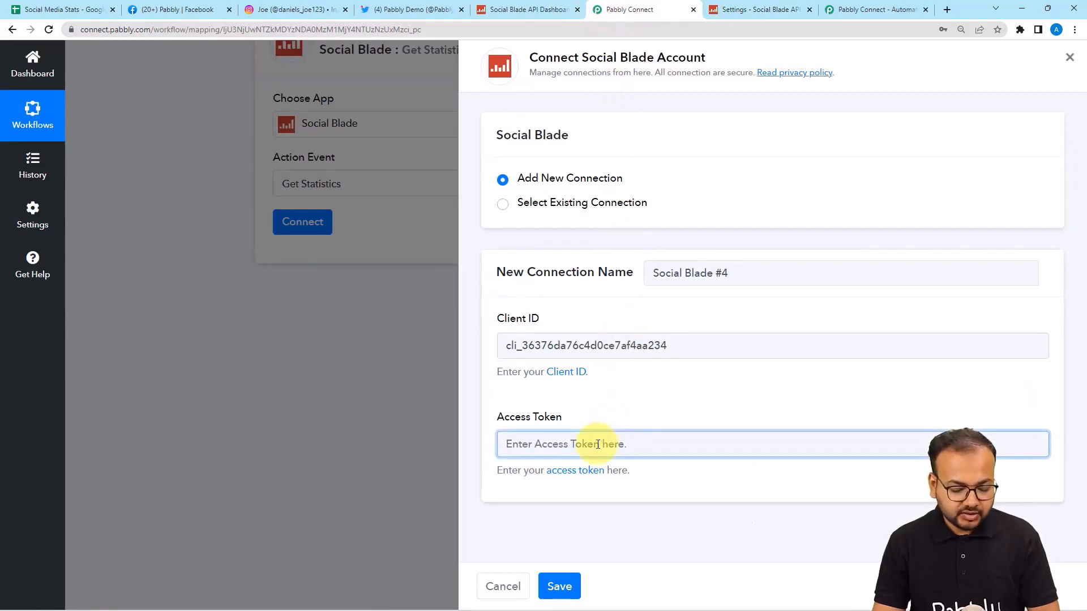
{"action": "key", "text": "ctrl+v"}
{"action": "left_click", "coordinate": [559, 586]}
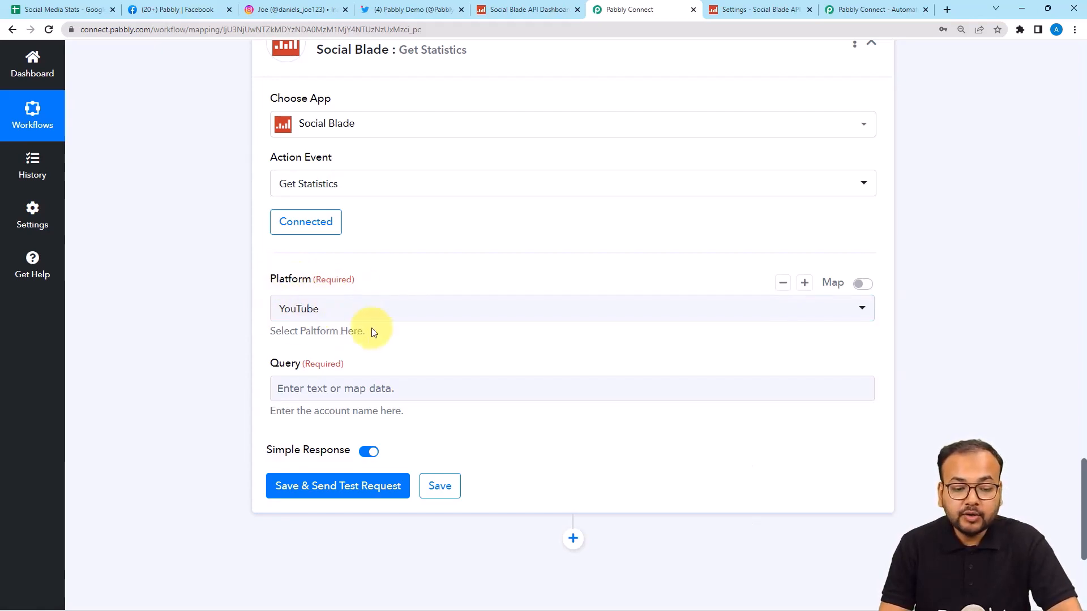
Step: Enable mapping for Platform and map it to the iterator's 3. Platform Name
{"action": "scroll", "coordinate": [194, 307], "scroll_direction": "up", "scroll_amount": 10}
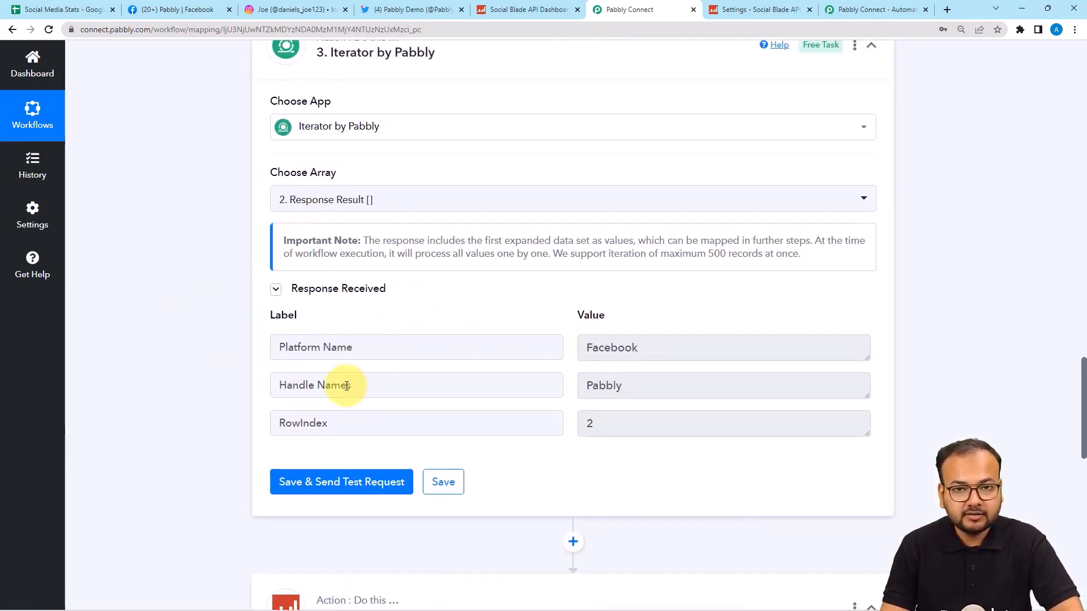
{"action": "scroll", "coordinate": [174, 373], "scroll_direction": "down", "scroll_amount": 3}
{"action": "scroll", "coordinate": [171, 369], "scroll_direction": "down", "scroll_amount": 7}
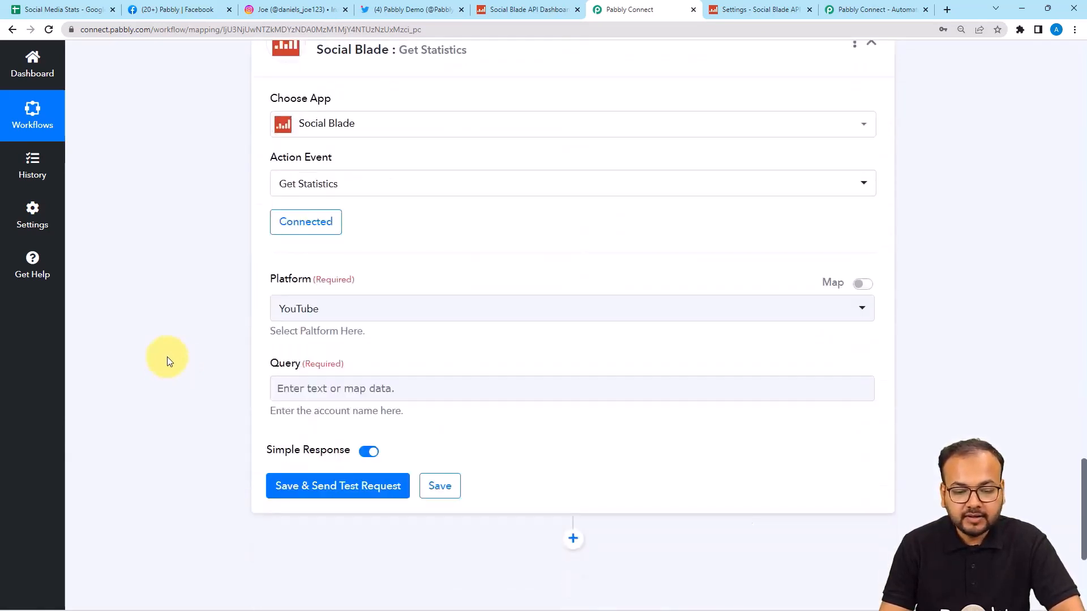
{"action": "left_click", "coordinate": [871, 290]}
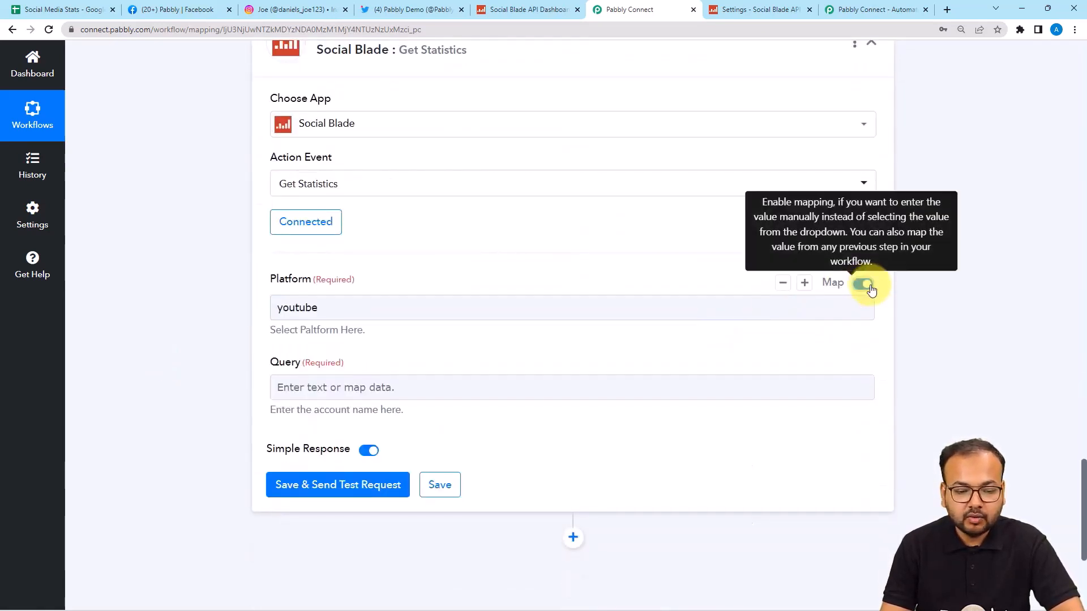
{"action": "left_click", "coordinate": [608, 299]}
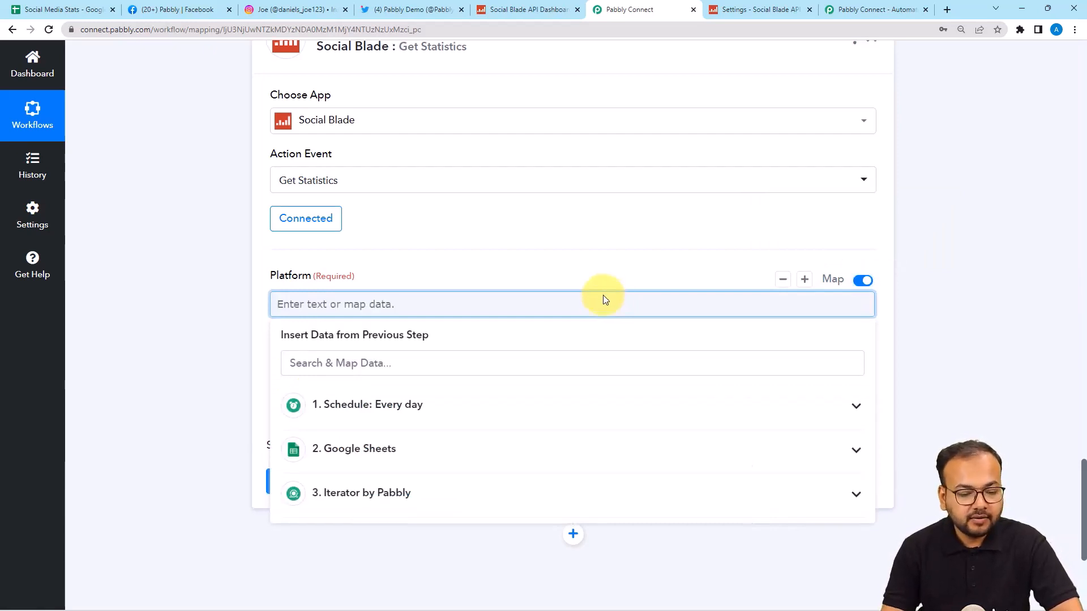
{"action": "scroll", "coordinate": [377, 296], "scroll_direction": "down", "scroll_amount": 4}
{"action": "left_click", "coordinate": [403, 286]}
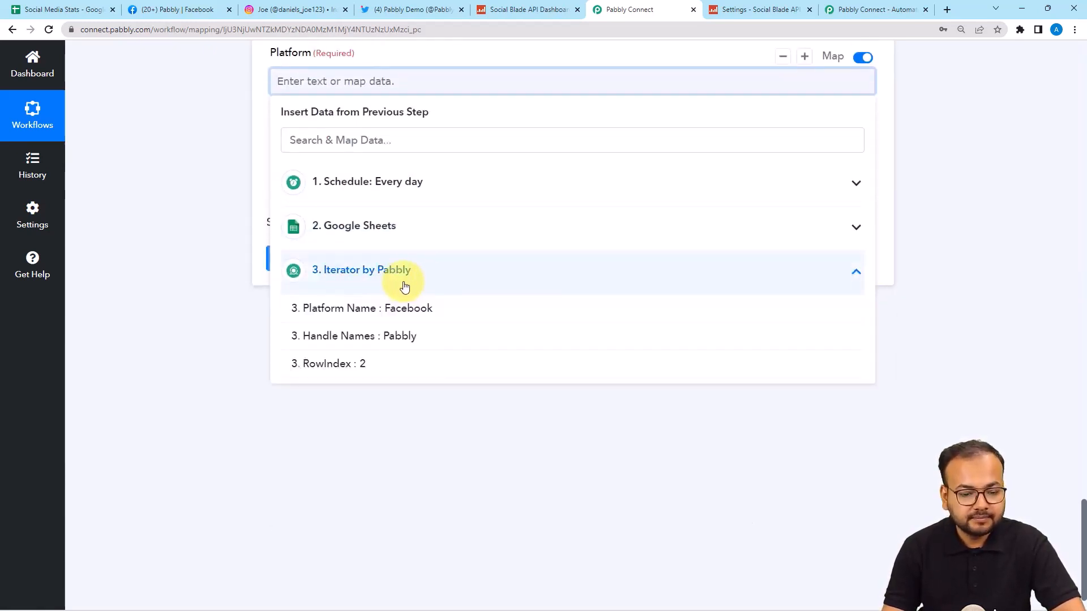
{"action": "left_click", "coordinate": [371, 308]}
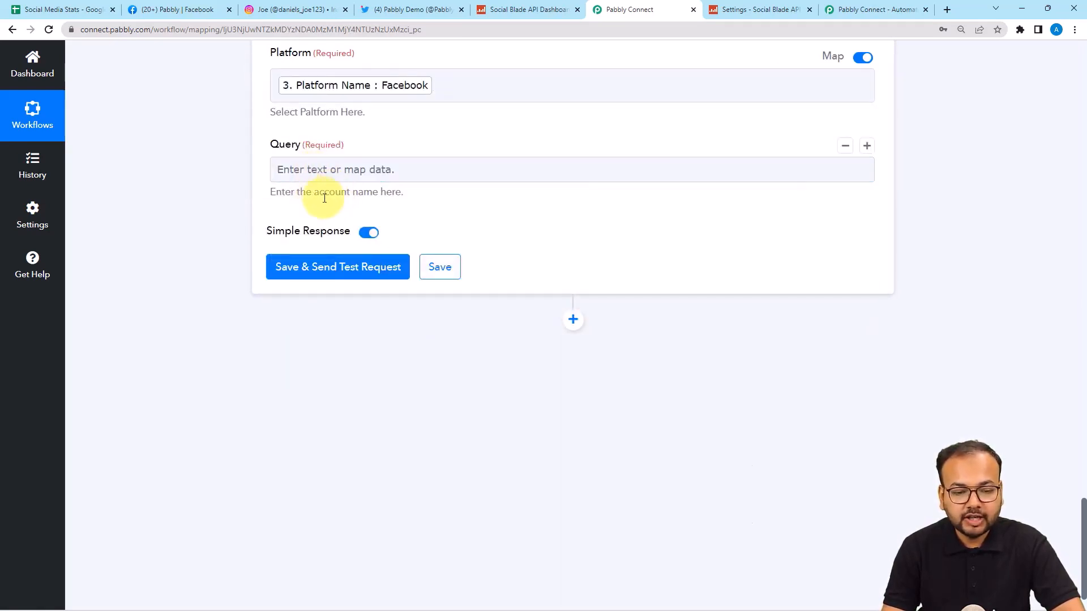
Step: Map the Query field to the iterator's 3. Handle Names
{"action": "left_click_drag", "start_coordinate": [313, 193], "coordinate": [371, 194]}
{"action": "left_click", "coordinate": [347, 172]}
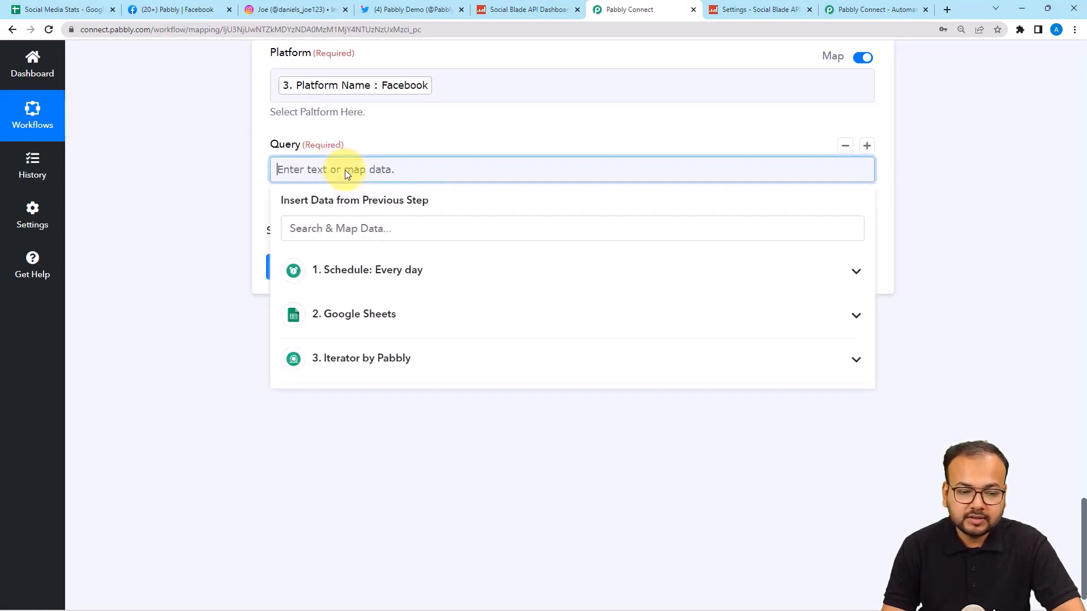
{"action": "left_click", "coordinate": [376, 369]}
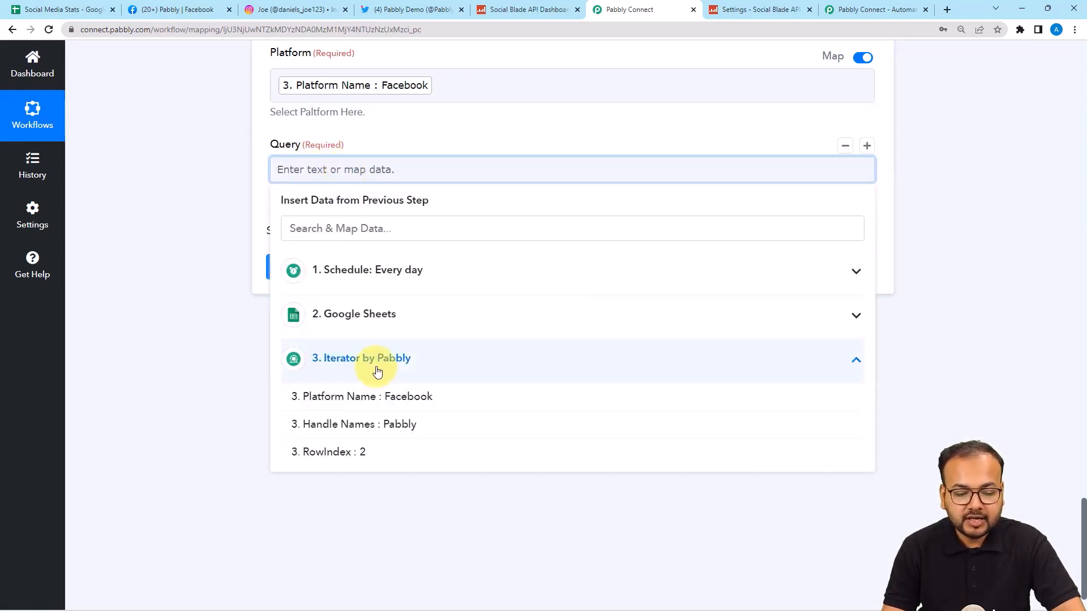
{"action": "left_click", "coordinate": [385, 430]}
{"action": "left_click", "coordinate": [188, 228]}
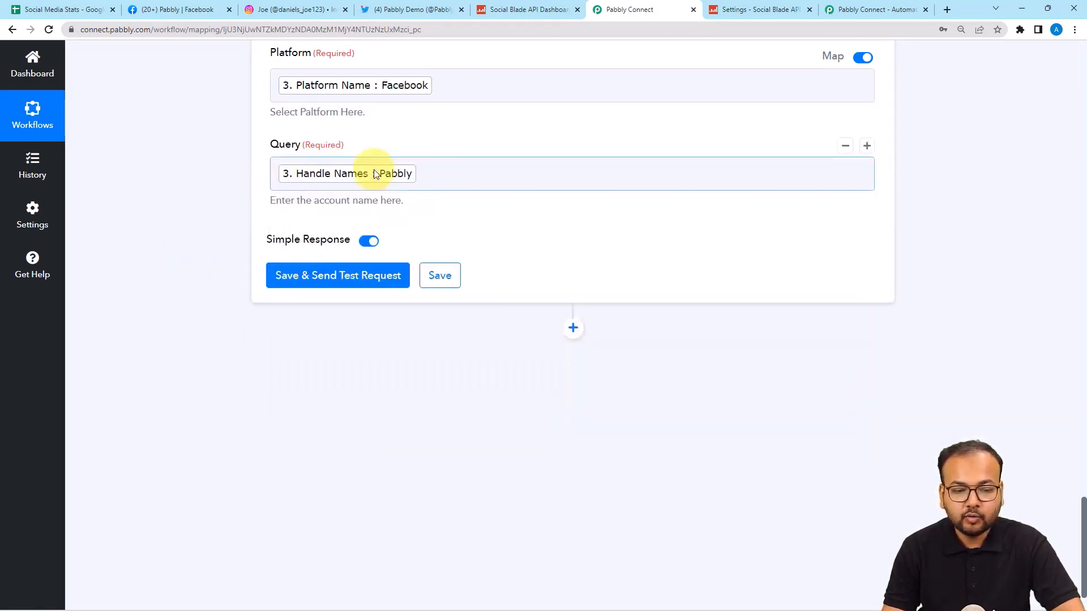
{"action": "scroll", "coordinate": [207, 287], "scroll_direction": "up", "scroll_amount": 1}
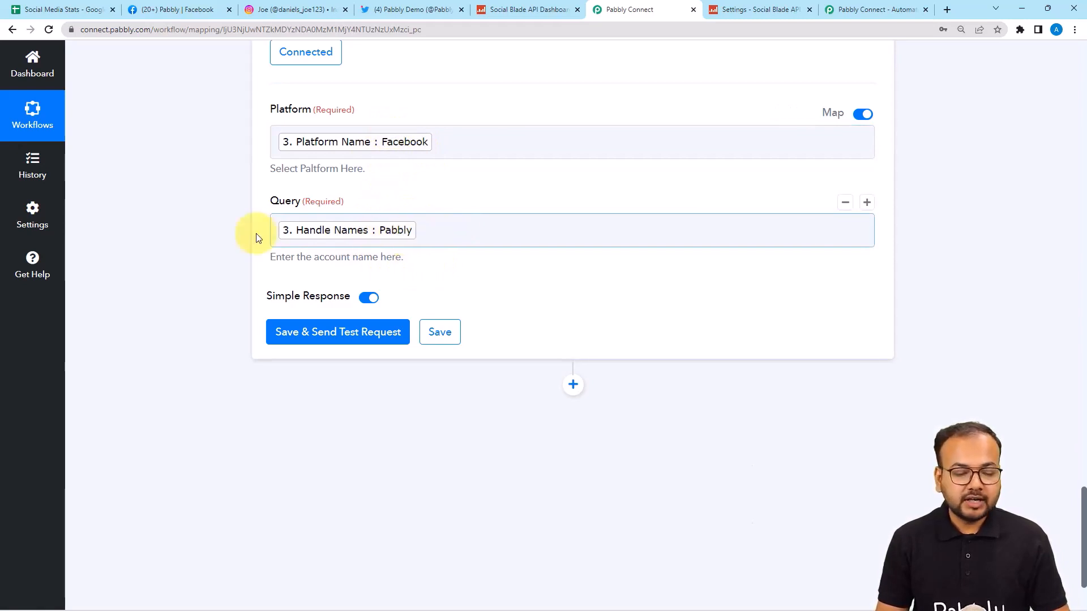
Step: Run the Social Blade test request and review Pabbly's statistics, including 825 total likes
{"action": "left_click", "coordinate": [289, 340]}
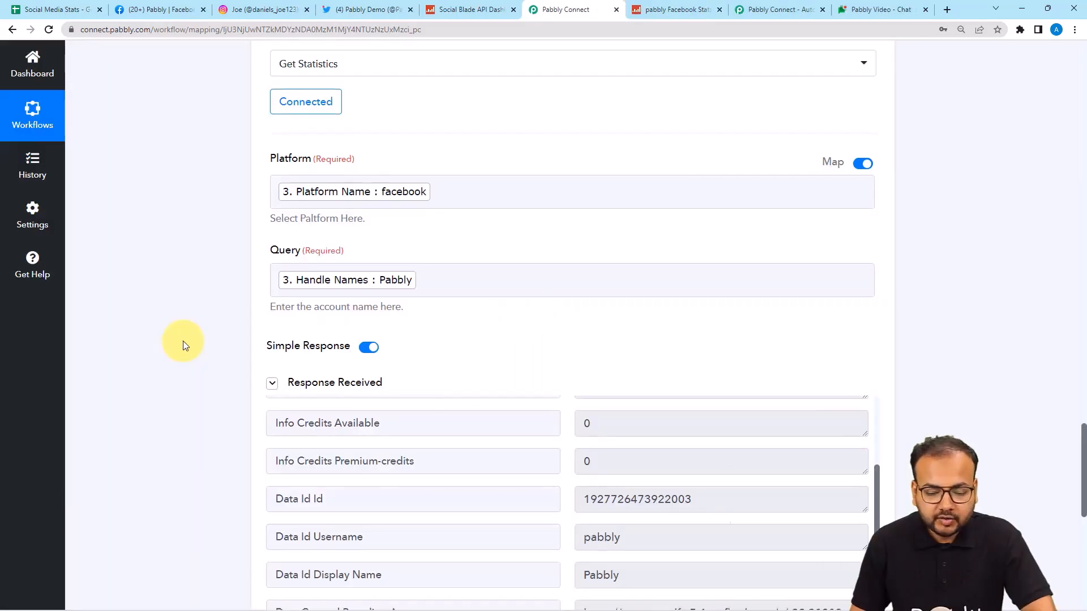
{"action": "scroll", "coordinate": [182, 341], "scroll_direction": "down", "scroll_amount": 3}
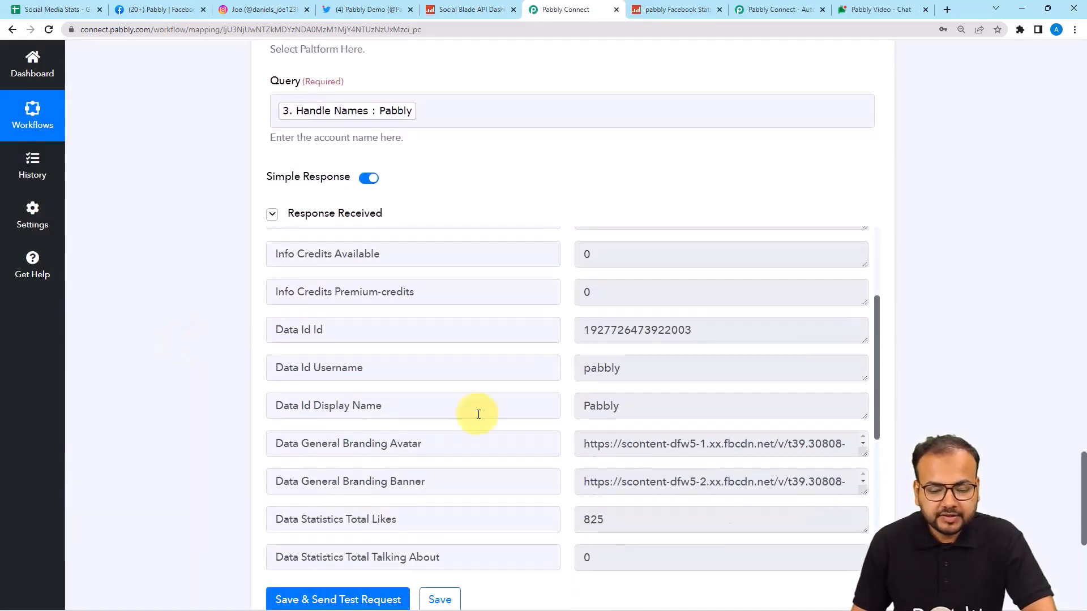
{"action": "scroll", "coordinate": [468, 393], "scroll_direction": "up", "scroll_amount": 1}
{"action": "scroll", "coordinate": [468, 396], "scroll_direction": "up", "scroll_amount": 1}
{"action": "scroll", "coordinate": [182, 368], "scroll_direction": "up", "scroll_amount": 4}
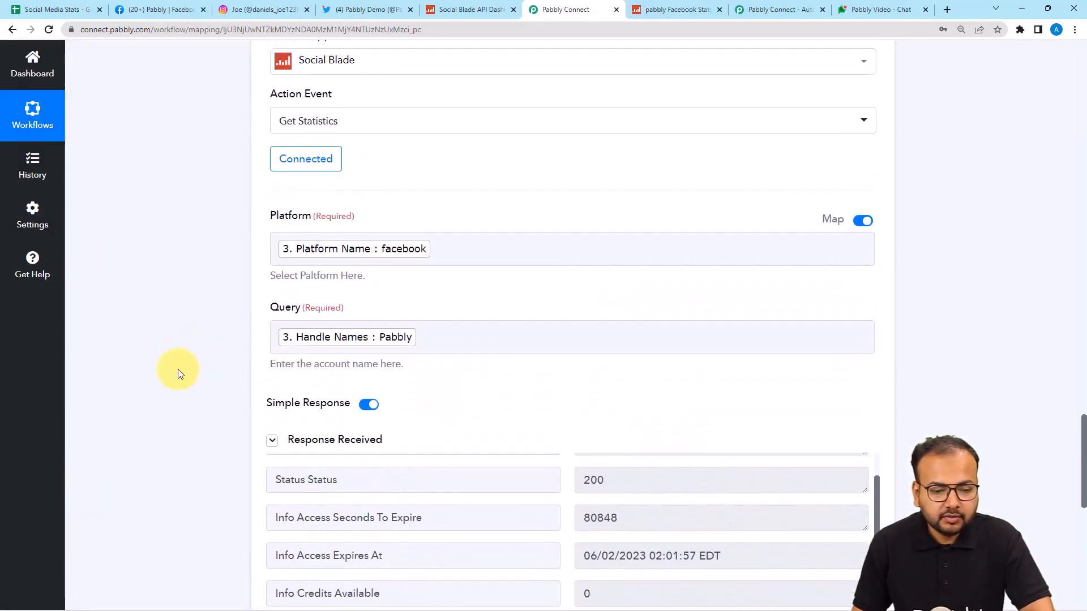
{"action": "scroll", "coordinate": [178, 372], "scroll_direction": "up", "scroll_amount": 1}
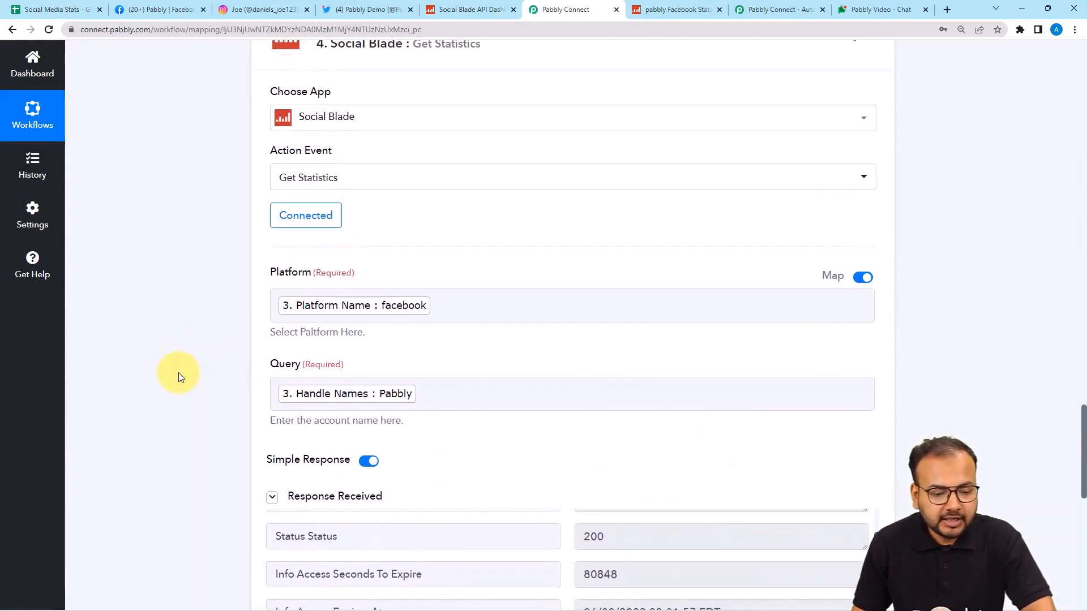
{"action": "left_click", "coordinate": [820, 315]}
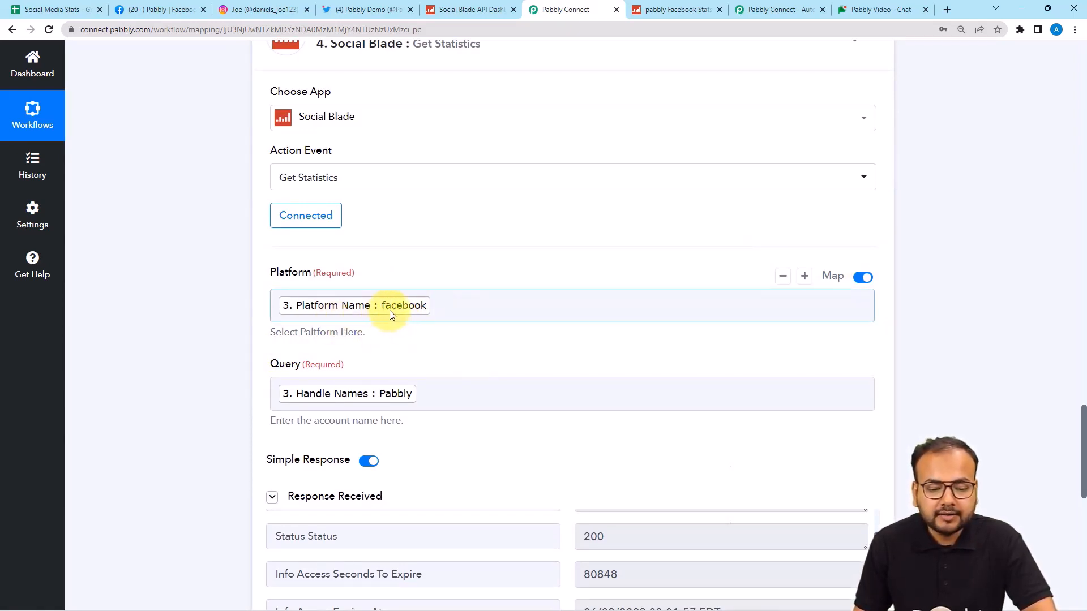
Step: Remove the mapped Platform value and toggle Platform mapping off and back on
{"action": "left_click", "coordinate": [509, 304]}
{"action": "key", "text": "BackSpace"}
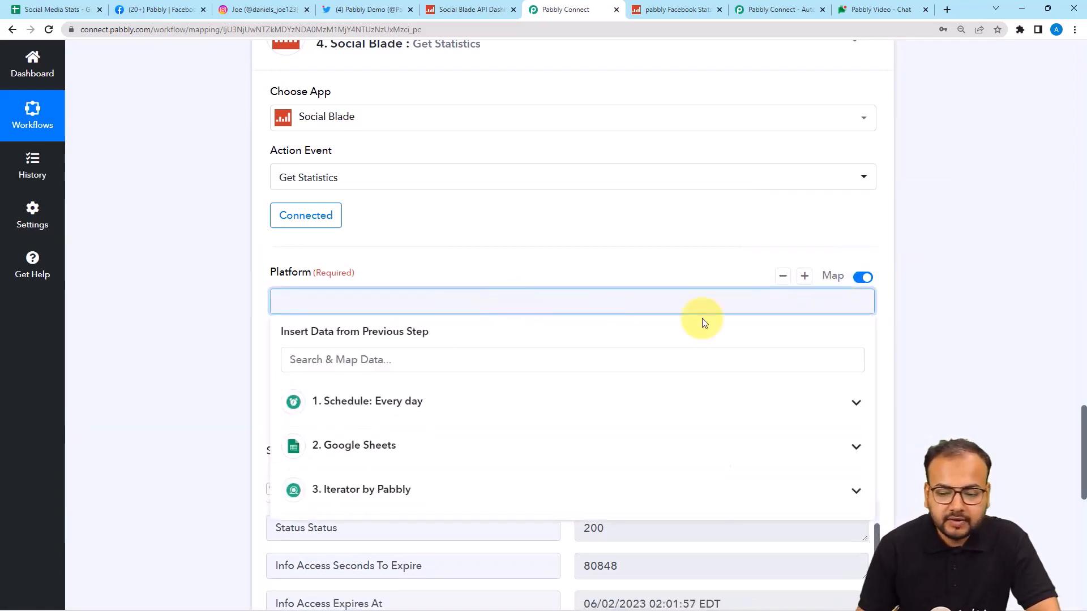
{"action": "left_click", "coordinate": [864, 277]}
{"action": "left_click", "coordinate": [864, 278]}
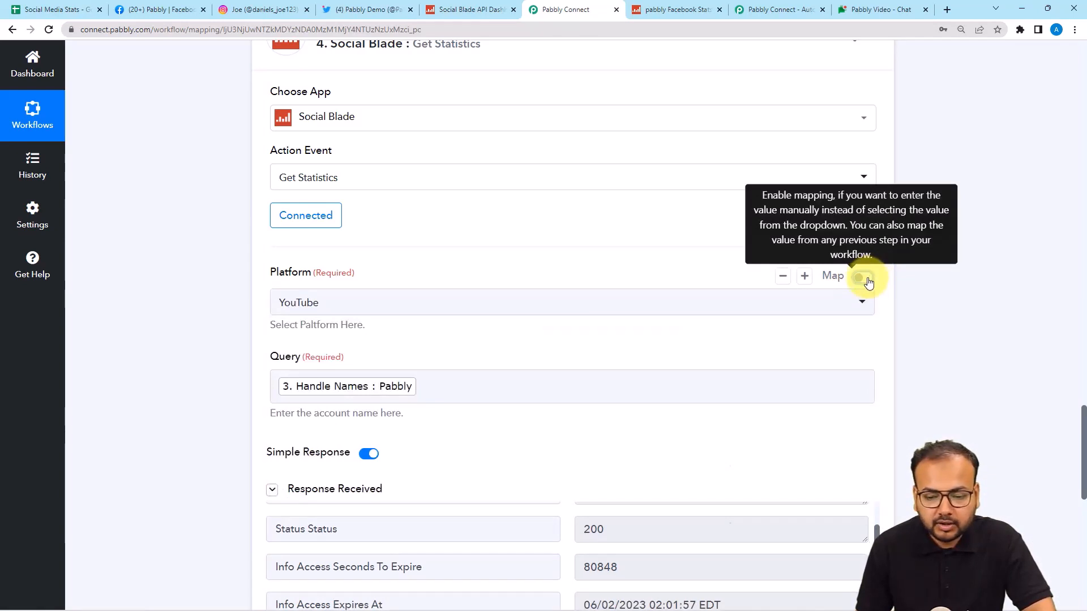
{"action": "left_click", "coordinate": [864, 278]}
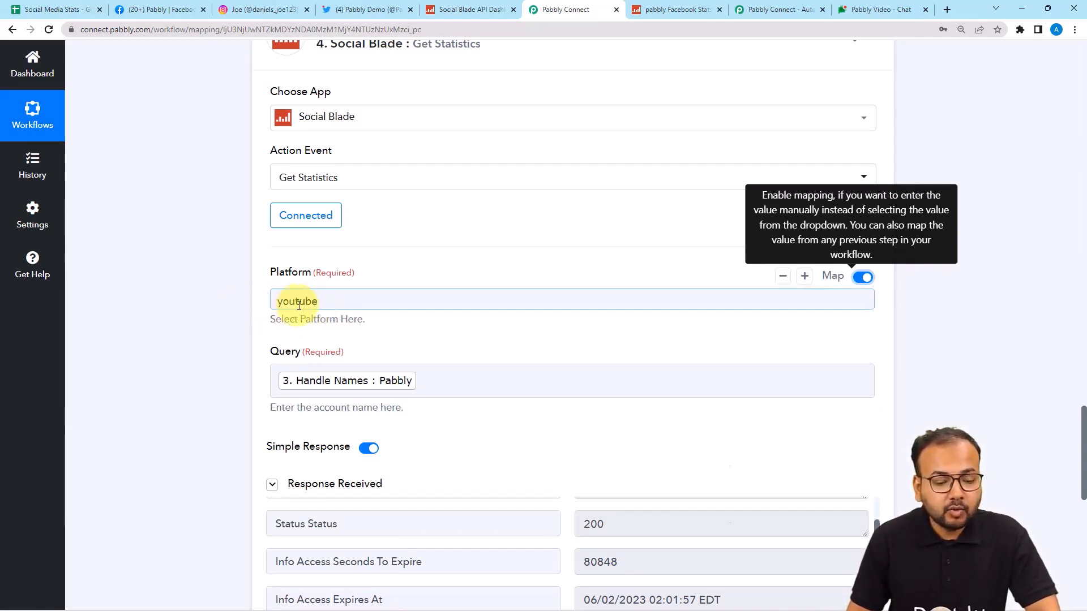
Step: Clear 'youtube' from Platform and map it to the iterator's Platform Name (facebook)
{"action": "left_click", "coordinate": [56, 9]}
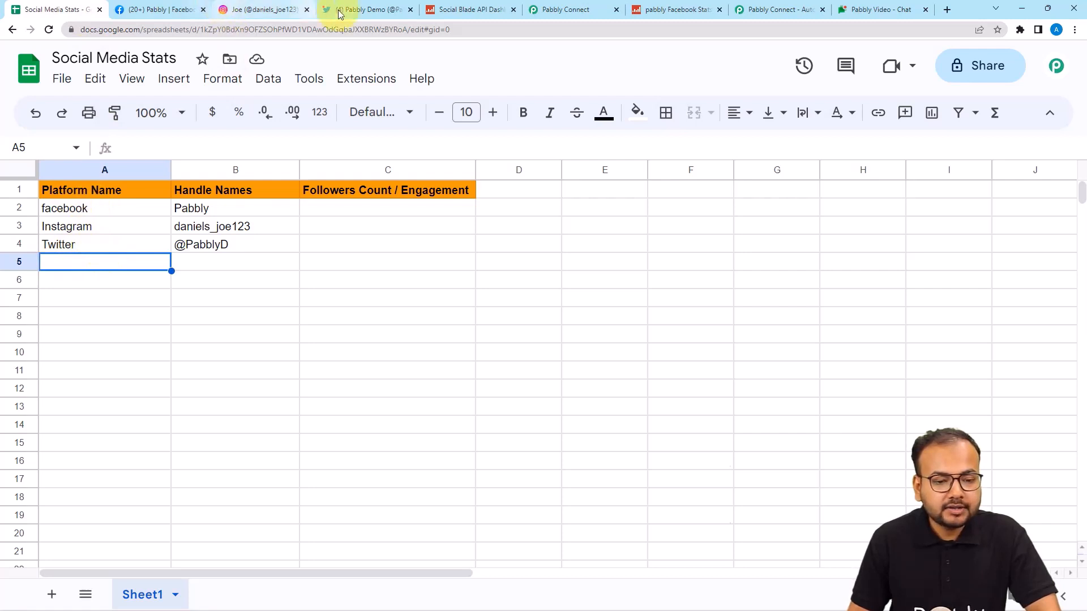
{"action": "left_click", "coordinate": [536, 10]}
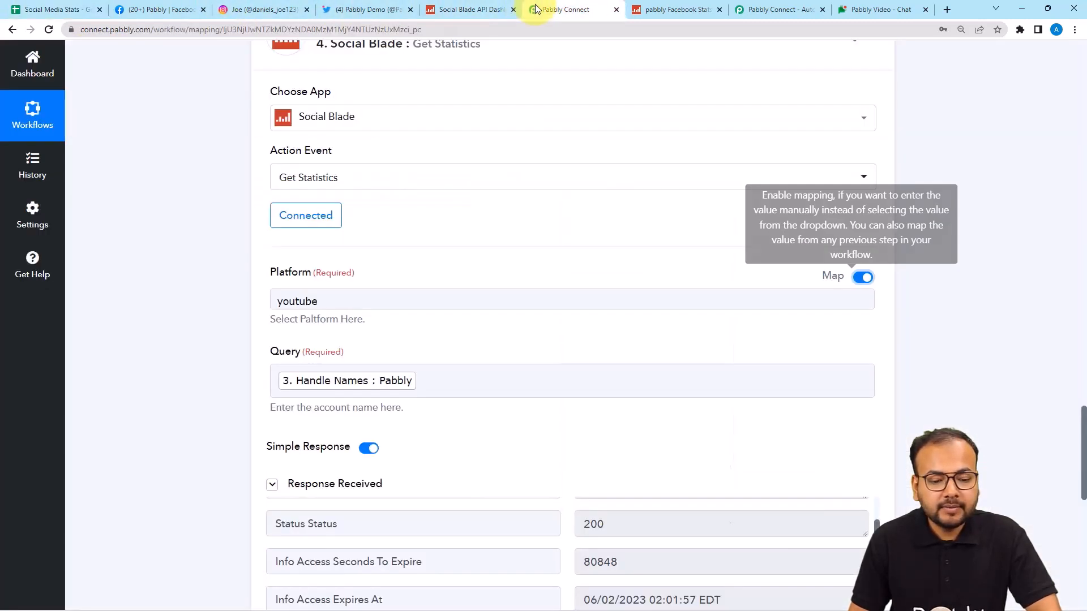
{"action": "left_click", "coordinate": [510, 299]}
{"action": "key", "text": "BackSpace"}
{"action": "key", "text": "BackSpace"}
{"action": "key", "text": "BackSpace"}
{"action": "key", "text": "BackSpace"}
{"action": "key", "text": "BackSpace"}
{"action": "key", "text": "BackSpace"}
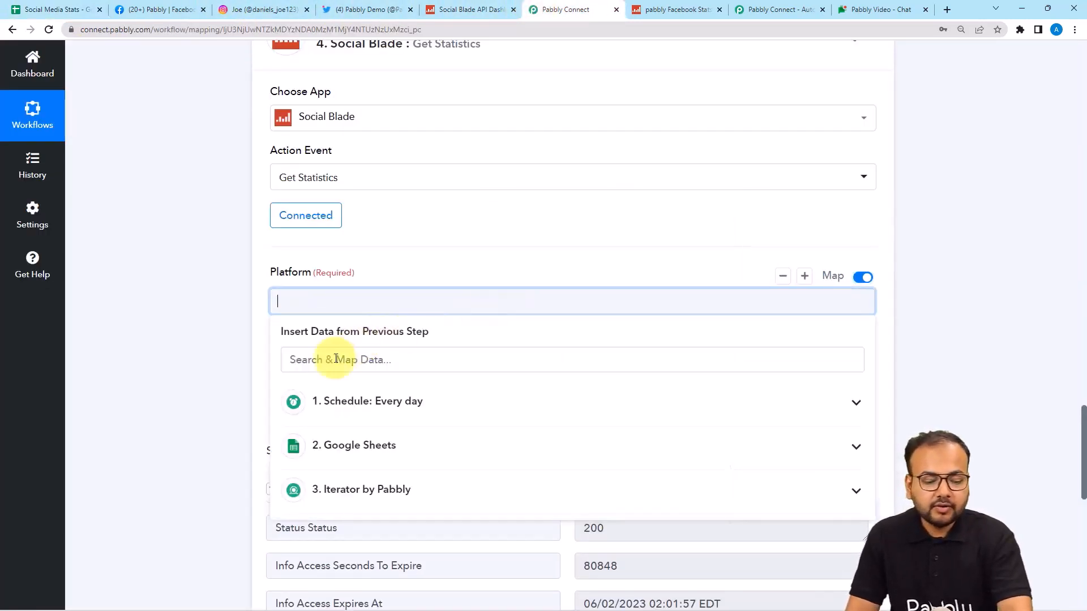
{"action": "scroll", "coordinate": [317, 400], "scroll_direction": "down", "scroll_amount": 1}
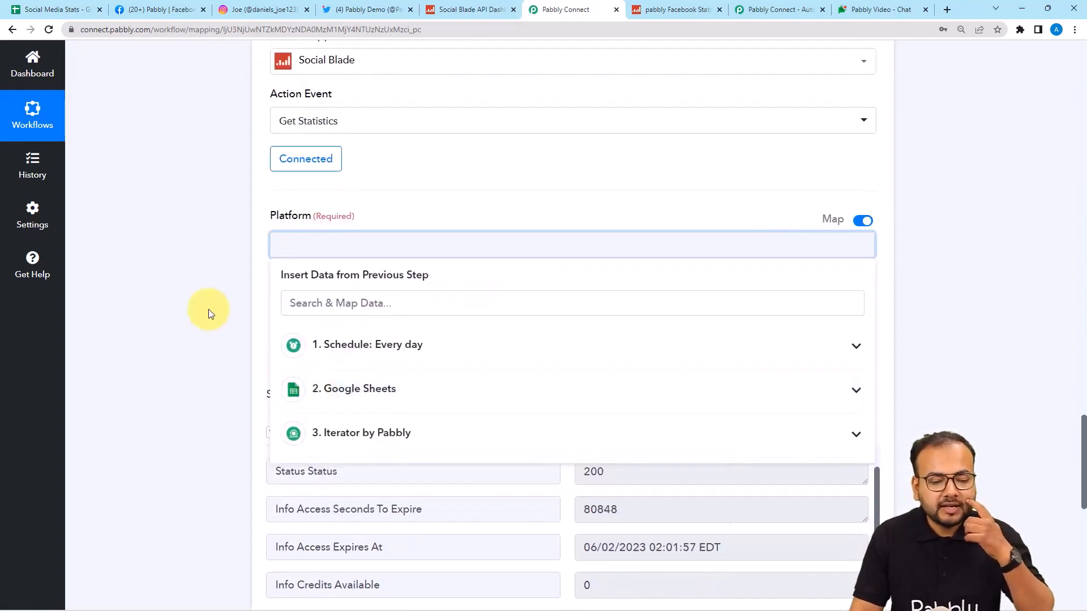
{"action": "left_click", "coordinate": [354, 432]}
{"action": "left_click", "coordinate": [359, 470]}
{"action": "left_click", "coordinate": [202, 363]}
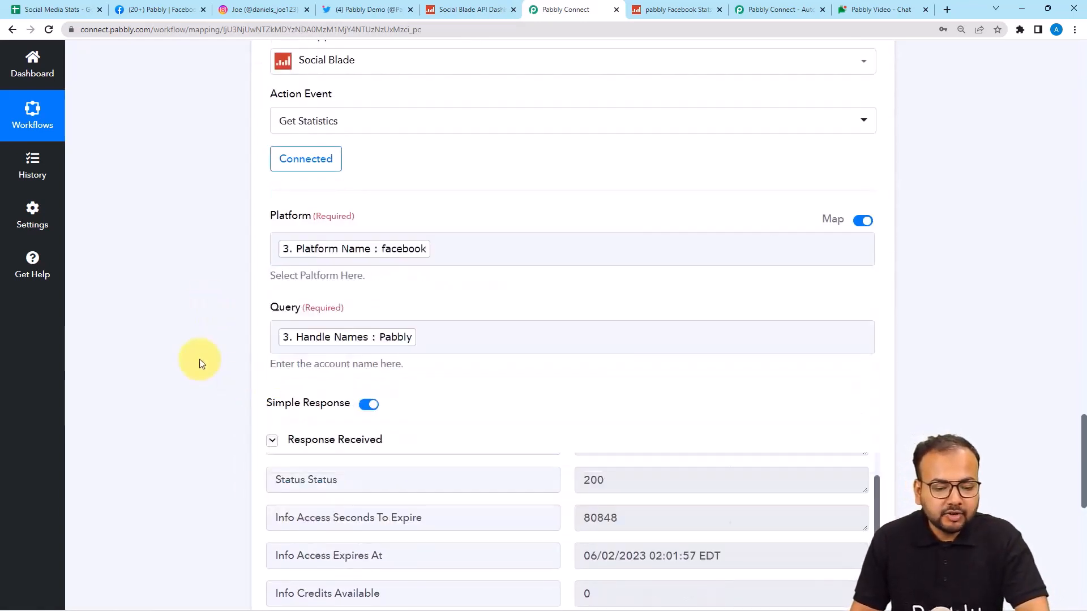
{"action": "scroll", "coordinate": [200, 360], "scroll_direction": "down", "scroll_amount": 4}
{"action": "scroll", "coordinate": [425, 355], "scroll_direction": "down", "scroll_amount": 1}
{"action": "scroll", "coordinate": [425, 355], "scroll_direction": "down", "scroll_amount": 4}
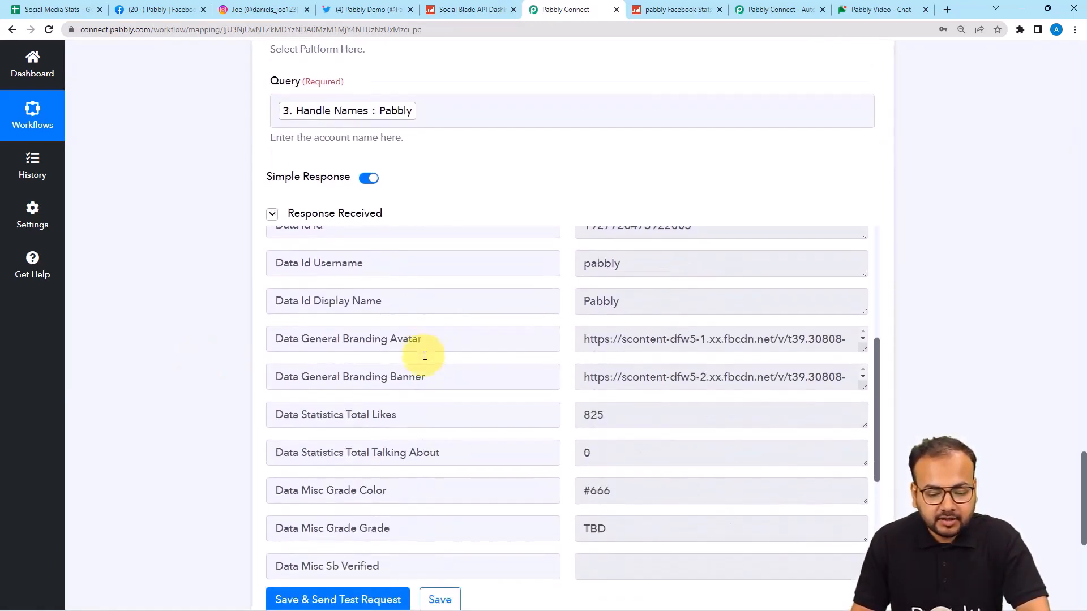
{"action": "scroll", "coordinate": [424, 354], "scroll_direction": "up", "scroll_amount": 6}
{"action": "scroll", "coordinate": [424, 355], "scroll_direction": "down", "scroll_amount": 2}
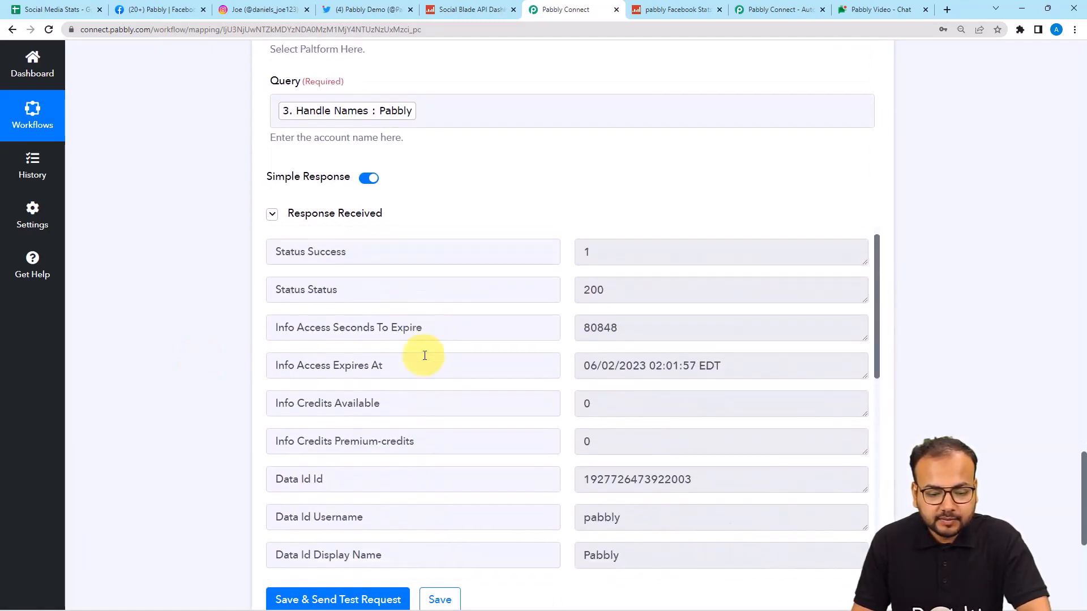
{"action": "scroll", "coordinate": [424, 354], "scroll_direction": "down", "scroll_amount": 3}
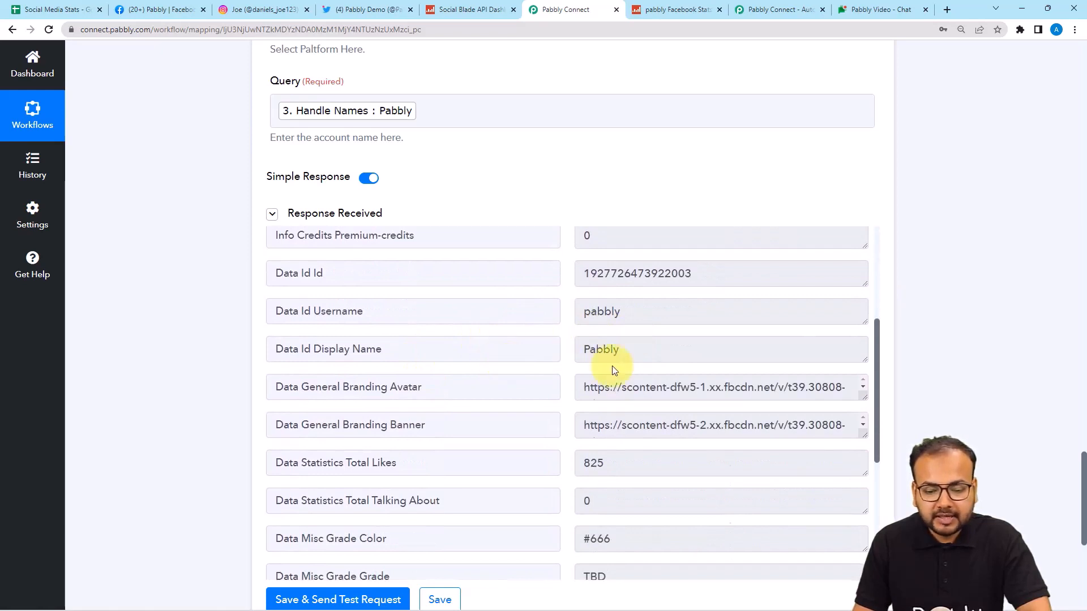
{"action": "scroll", "coordinate": [472, 369], "scroll_direction": "down", "scroll_amount": 3}
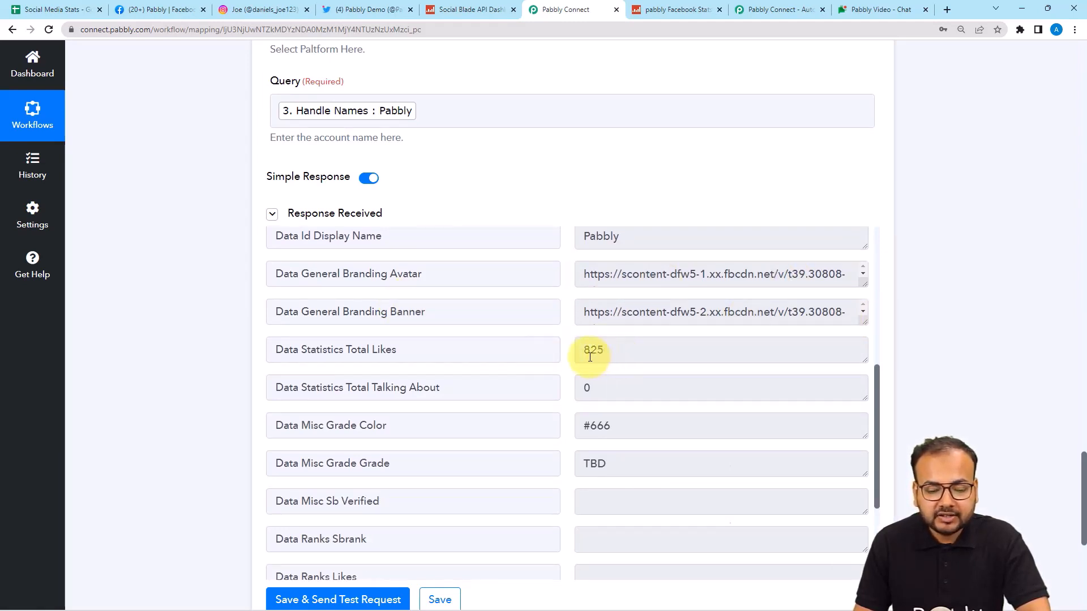
{"action": "scroll", "coordinate": [604, 369], "scroll_direction": "down", "scroll_amount": 2}
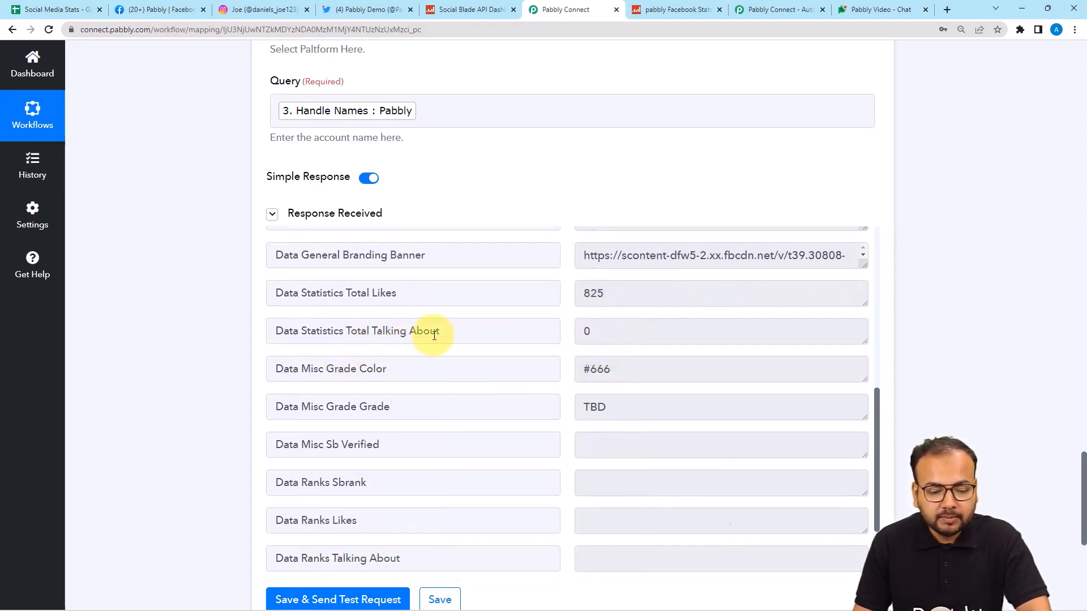
{"action": "scroll", "coordinate": [486, 384], "scroll_direction": "down", "scroll_amount": 4}
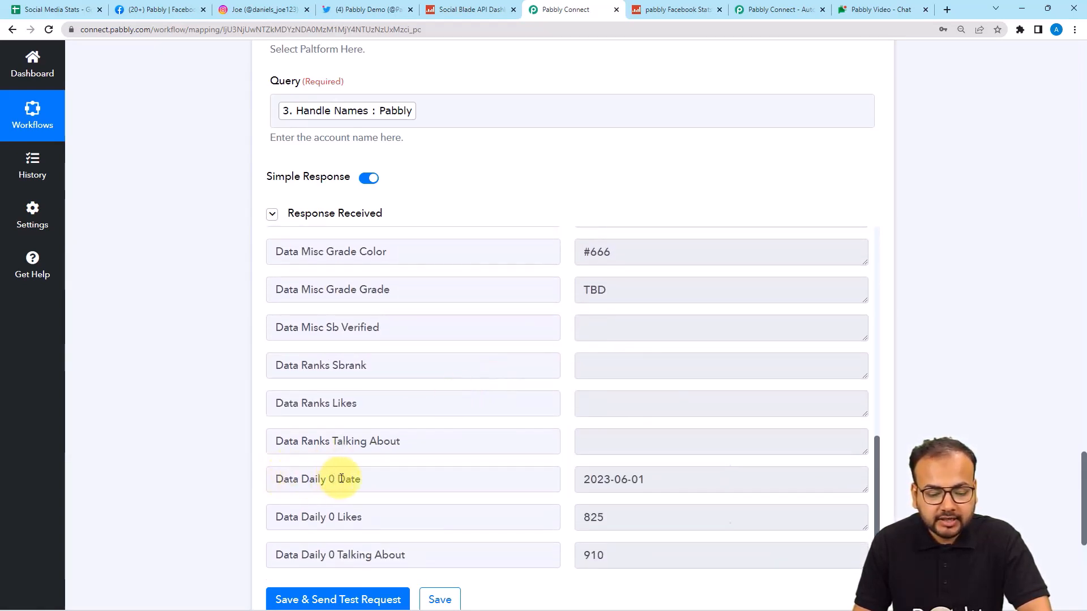
{"action": "scroll", "coordinate": [362, 452], "scroll_direction": "down", "scroll_amount": 1}
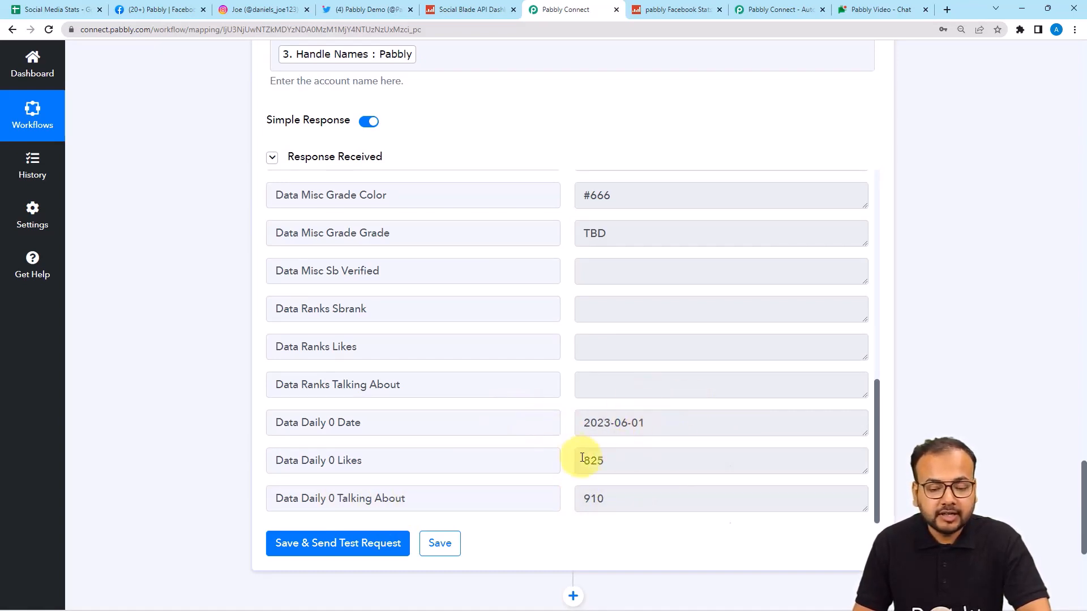
{"action": "scroll", "coordinate": [162, 360], "scroll_direction": "down", "scroll_amount": 1}
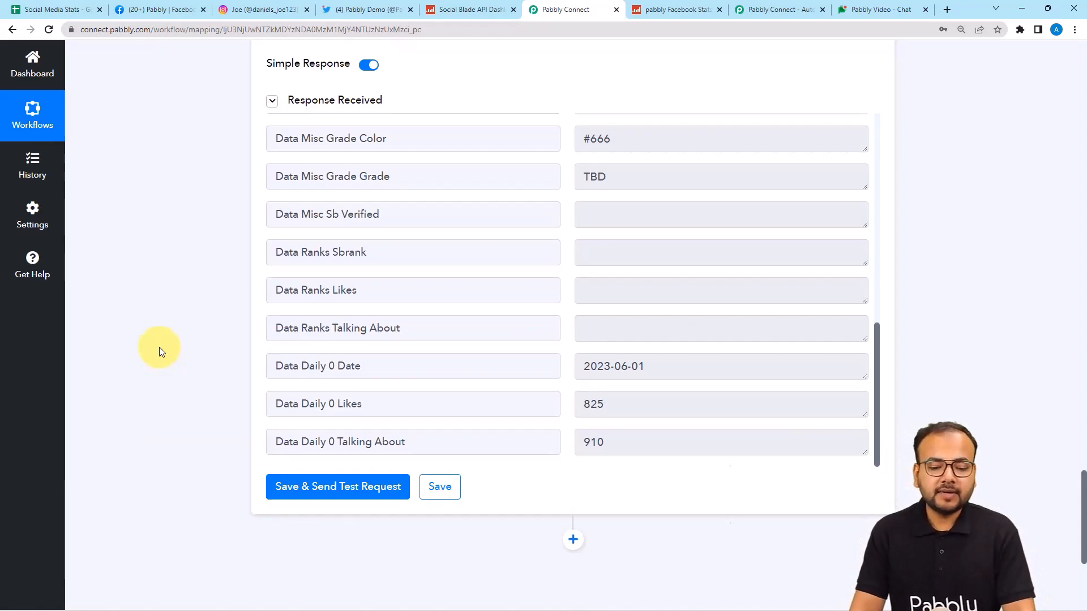
{"action": "left_click", "coordinate": [51, 10]}
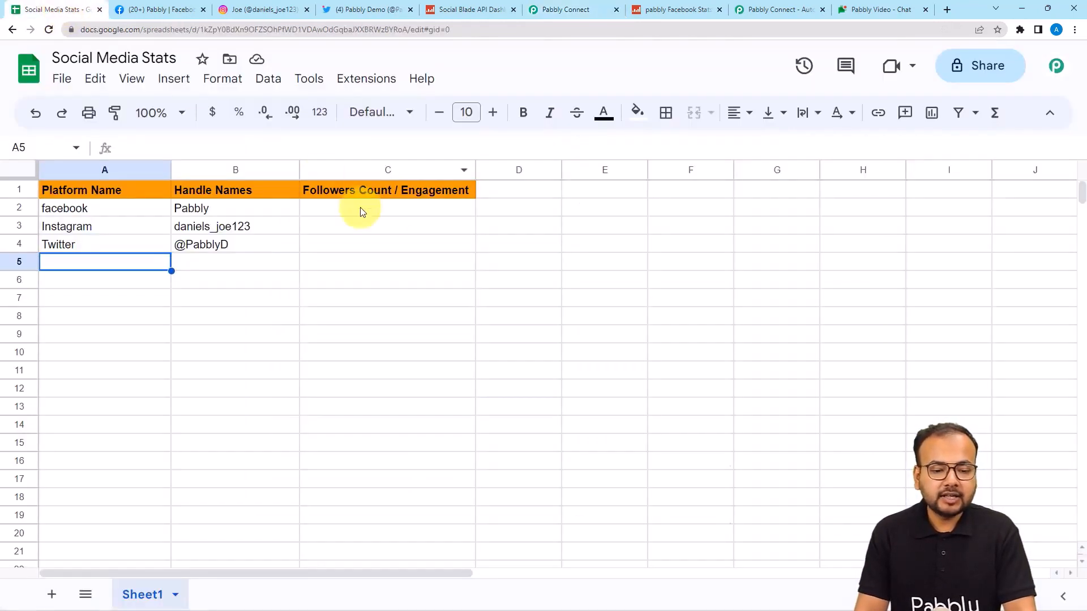
{"action": "left_click", "coordinate": [561, 10]}
{"action": "scroll", "coordinate": [569, 403], "scroll_direction": "down", "scroll_amount": 4}
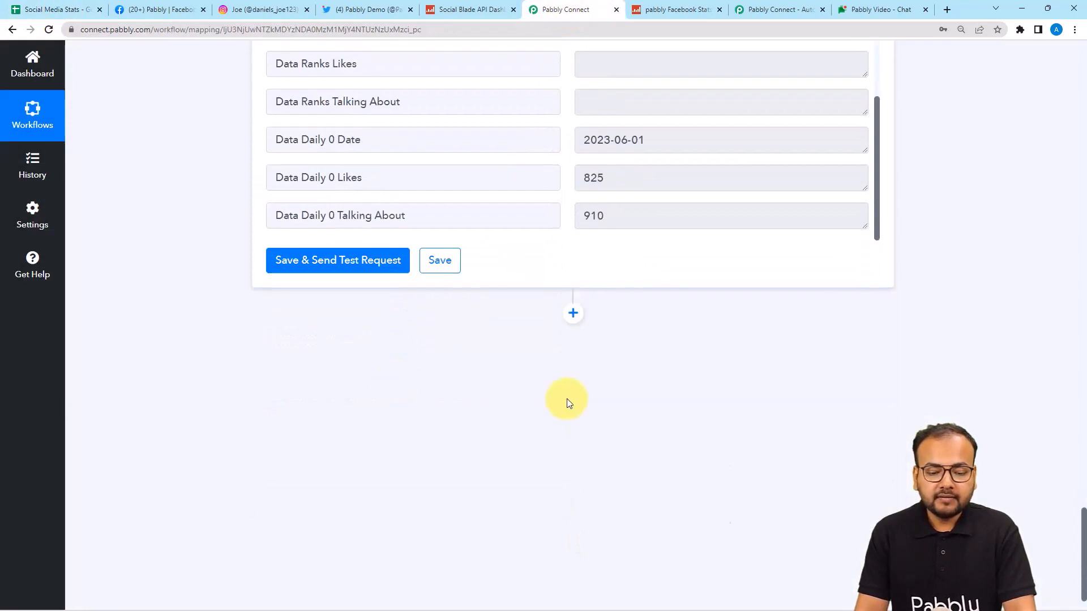
Step: Add a Google Sheets step with the Update Cell Value event after Social Blade and begin connecting an account
{"action": "left_click", "coordinate": [573, 314]}
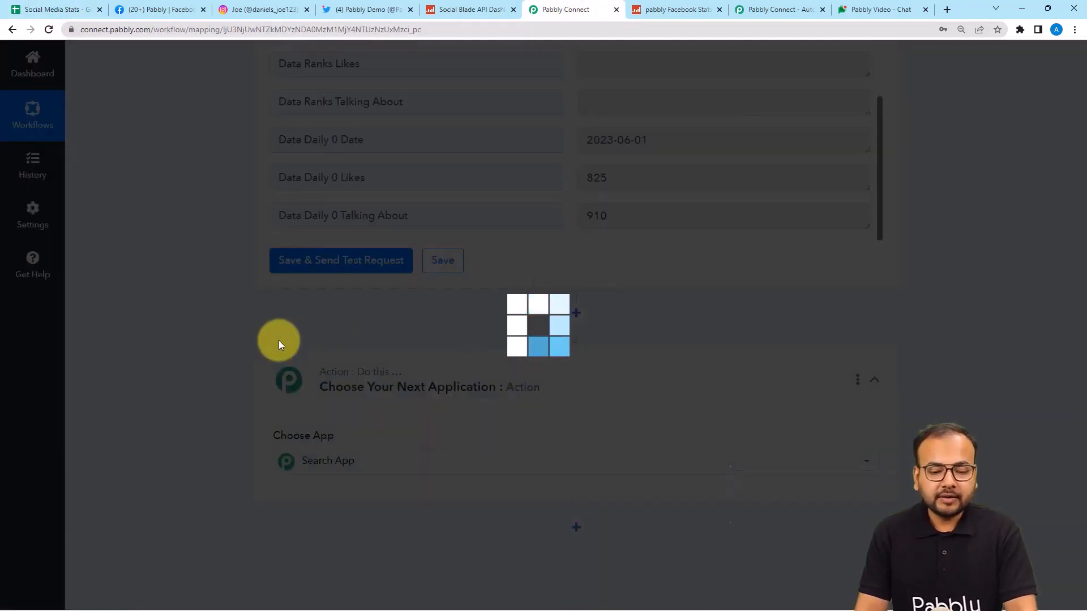
{"action": "type", "text": "shee"}
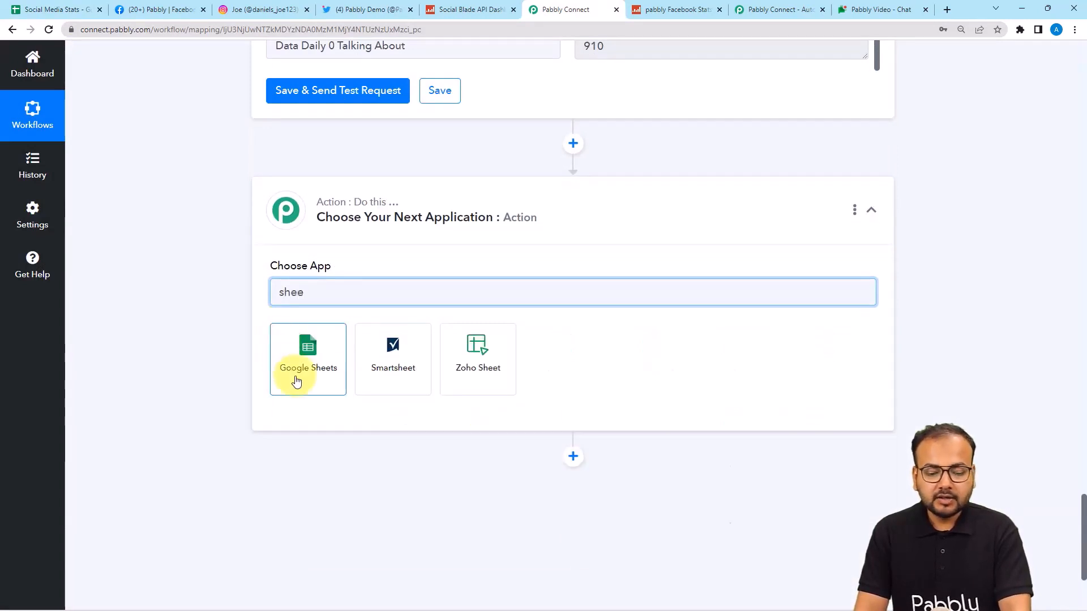
{"action": "left_click", "coordinate": [296, 382]}
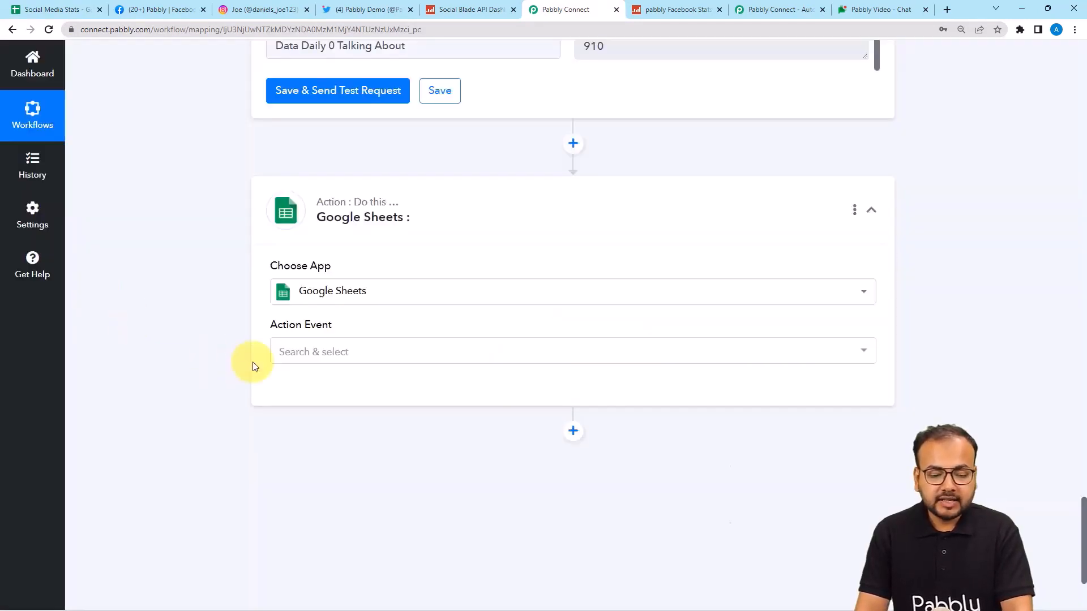
{"action": "left_click", "coordinate": [285, 353]}
{"action": "scroll", "coordinate": [314, 322], "scroll_direction": "down", "scroll_amount": 5}
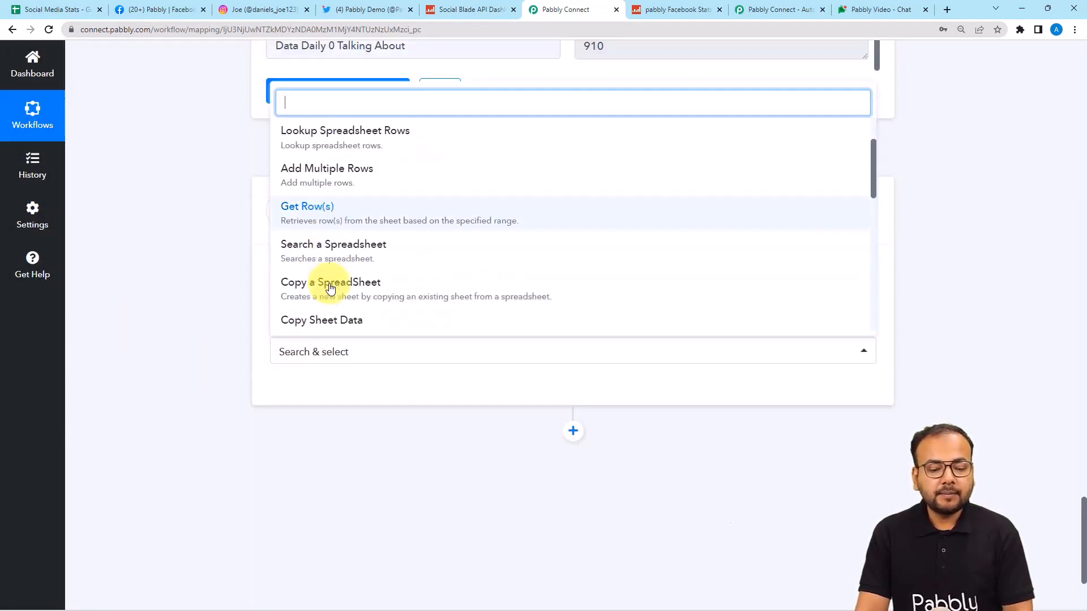
{"action": "scroll", "coordinate": [330, 288], "scroll_direction": "down", "scroll_amount": 3}
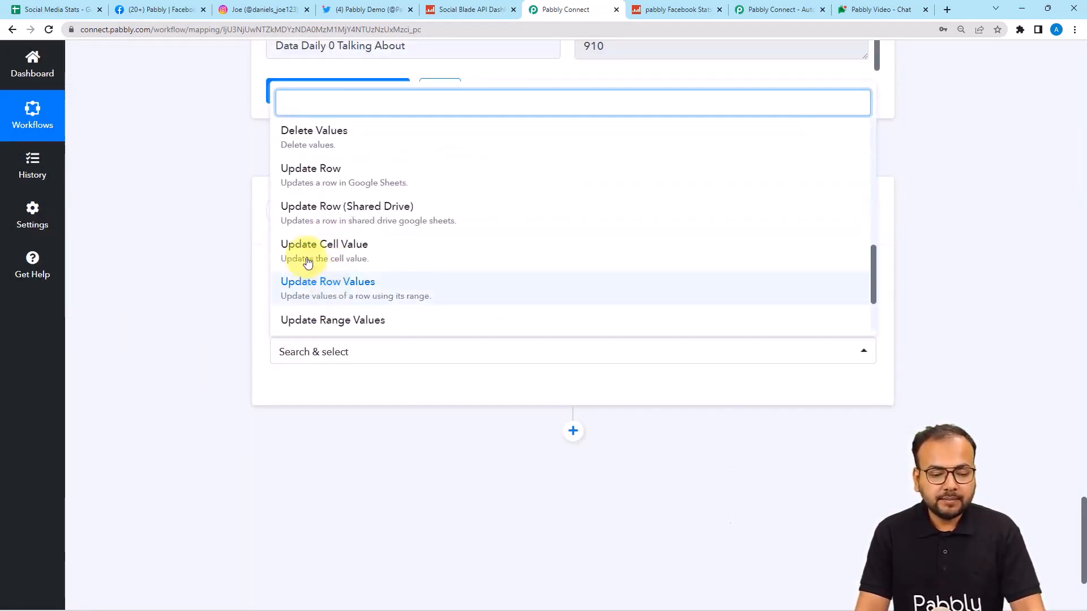
{"action": "left_click", "coordinate": [345, 247]}
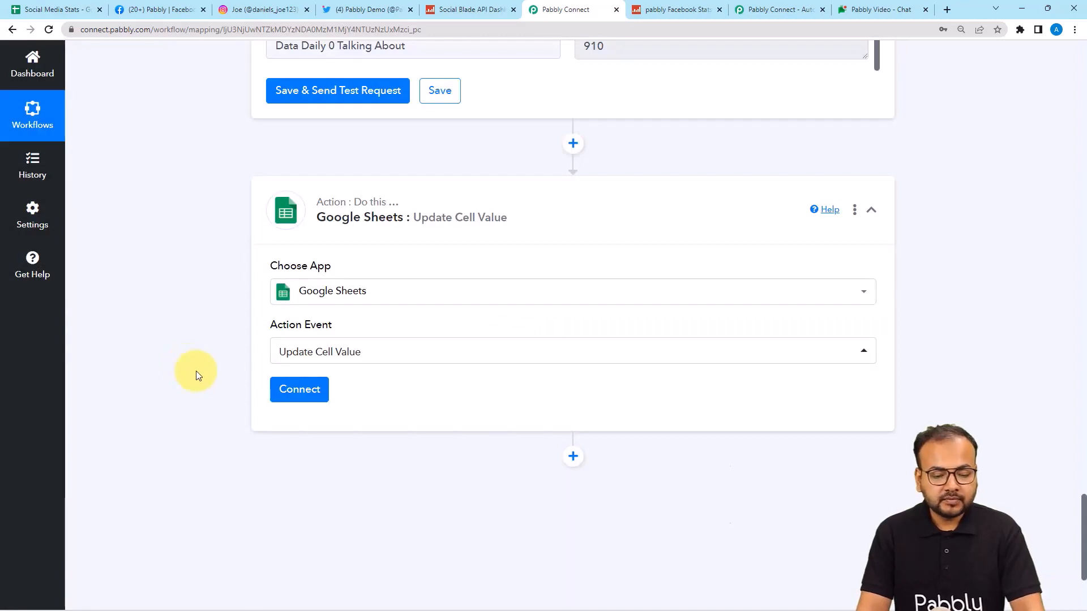
{"action": "left_click", "coordinate": [306, 394]}
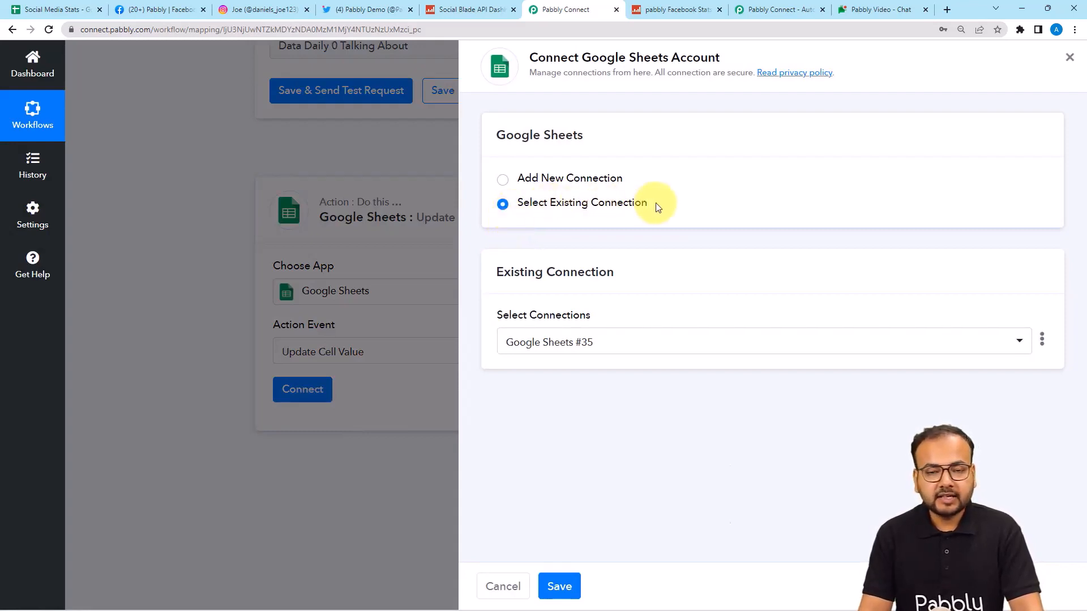
Step: Save the existing Google Sheets connection, keep the Social Media Stats spreadsheet, then check cell C2 in the sheet
{"action": "left_click", "coordinate": [559, 587]}
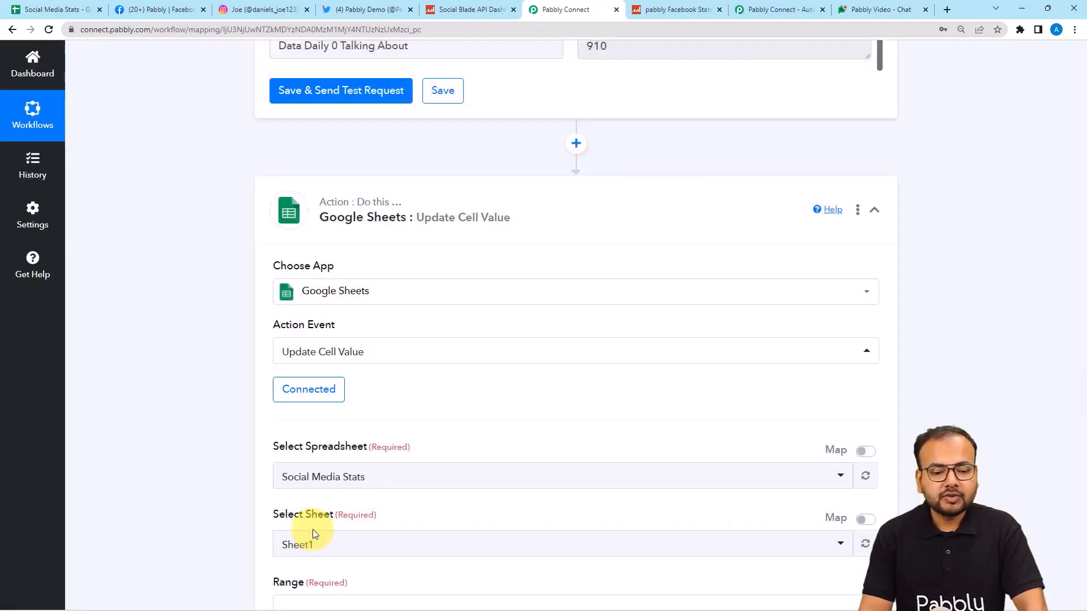
{"action": "scroll", "coordinate": [312, 528], "scroll_direction": "down", "scroll_amount": 1}
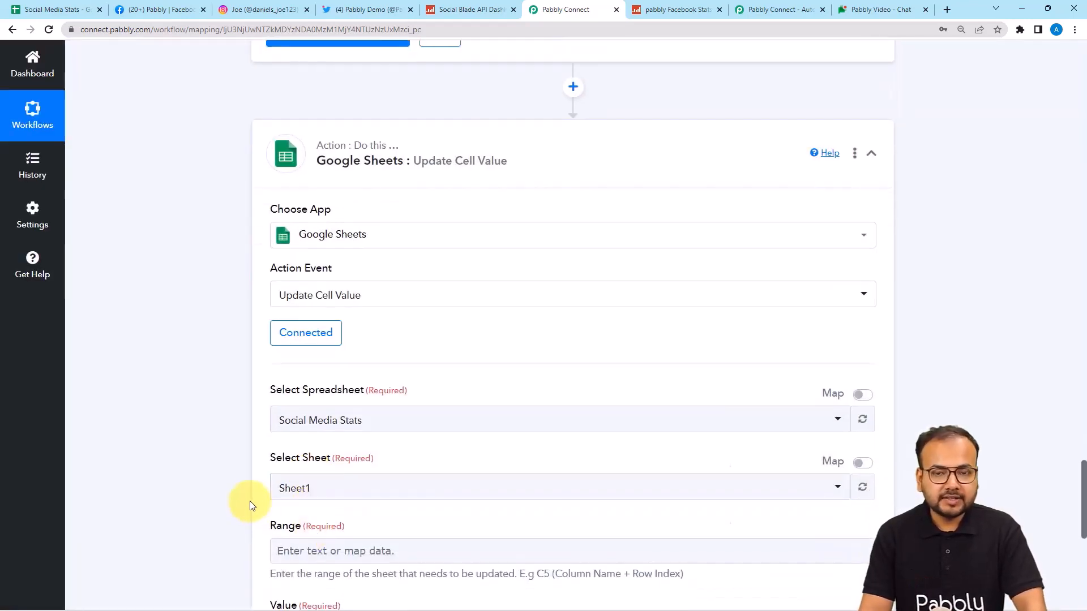
{"action": "scroll", "coordinate": [250, 504], "scroll_direction": "down", "scroll_amount": 3}
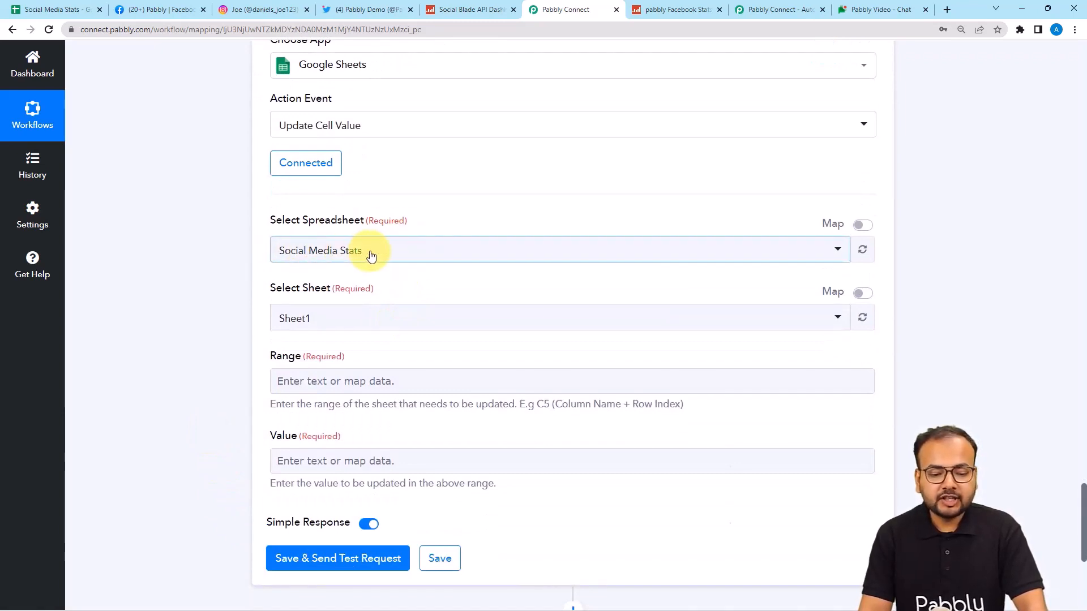
{"action": "left_click", "coordinate": [371, 255]}
{"action": "left_click", "coordinate": [339, 310]}
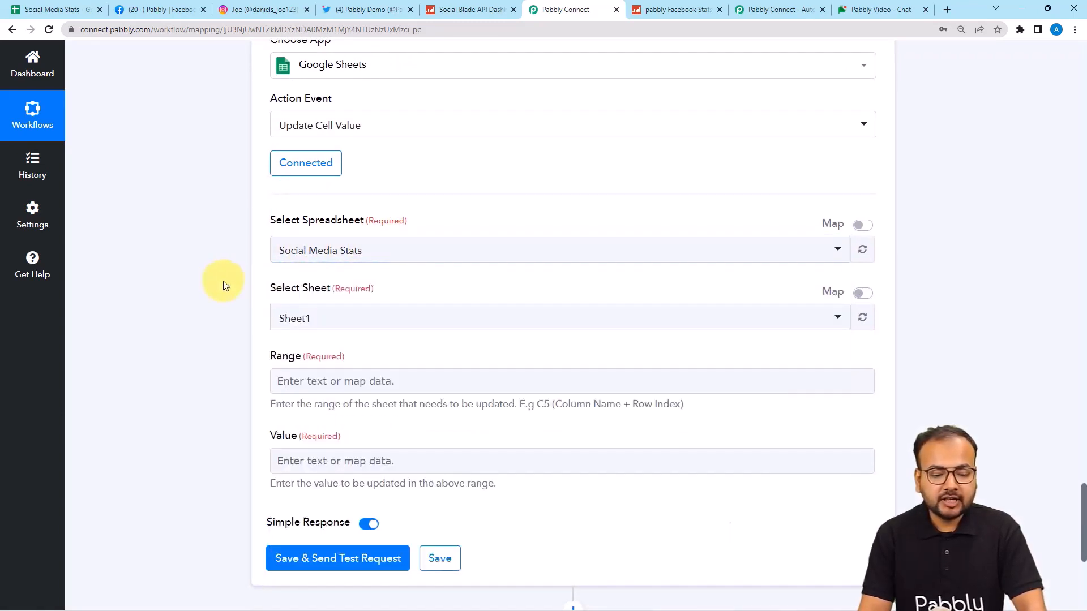
{"action": "scroll", "coordinate": [272, 334], "scroll_direction": "down", "scroll_amount": 1}
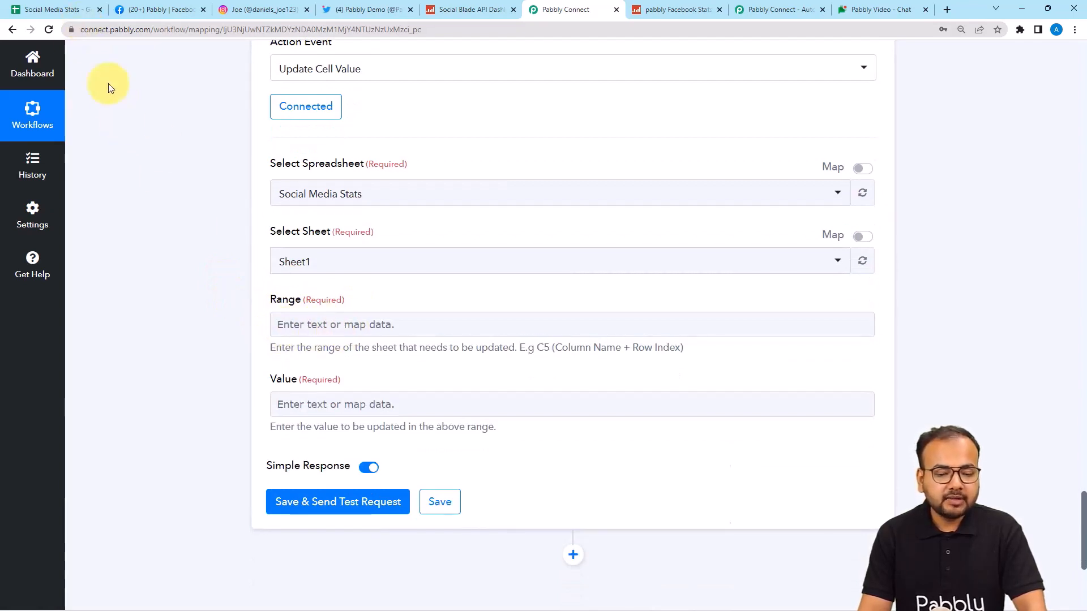
{"action": "left_click", "coordinate": [74, 9]}
{"action": "left_click", "coordinate": [375, 209]}
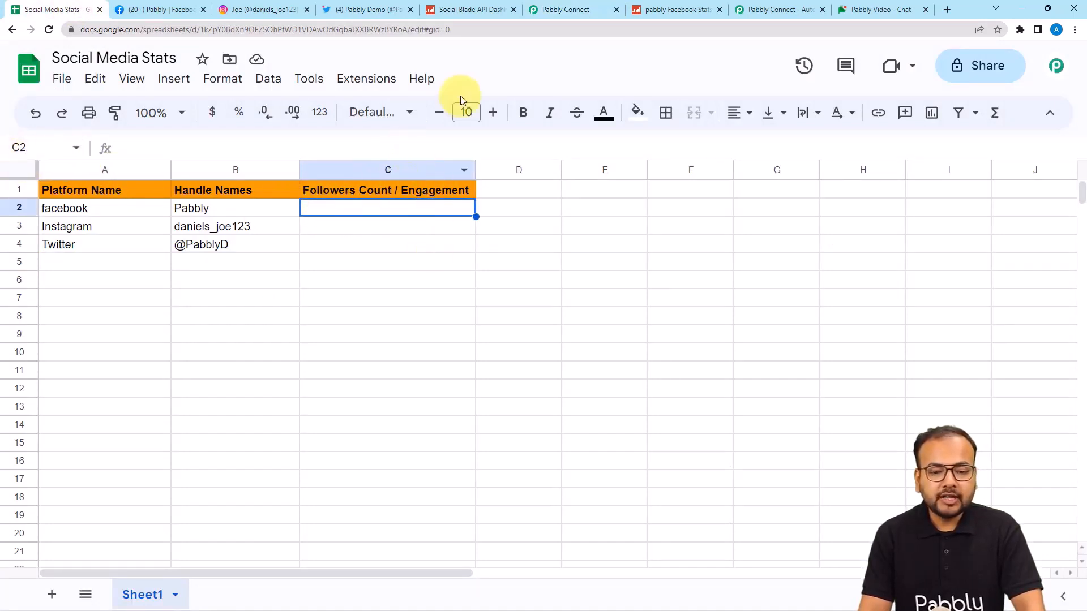
Step: Set the Update Cell Value Range to C followed by the Iterator's RowIndex (2)
{"action": "left_click", "coordinate": [570, 10]}
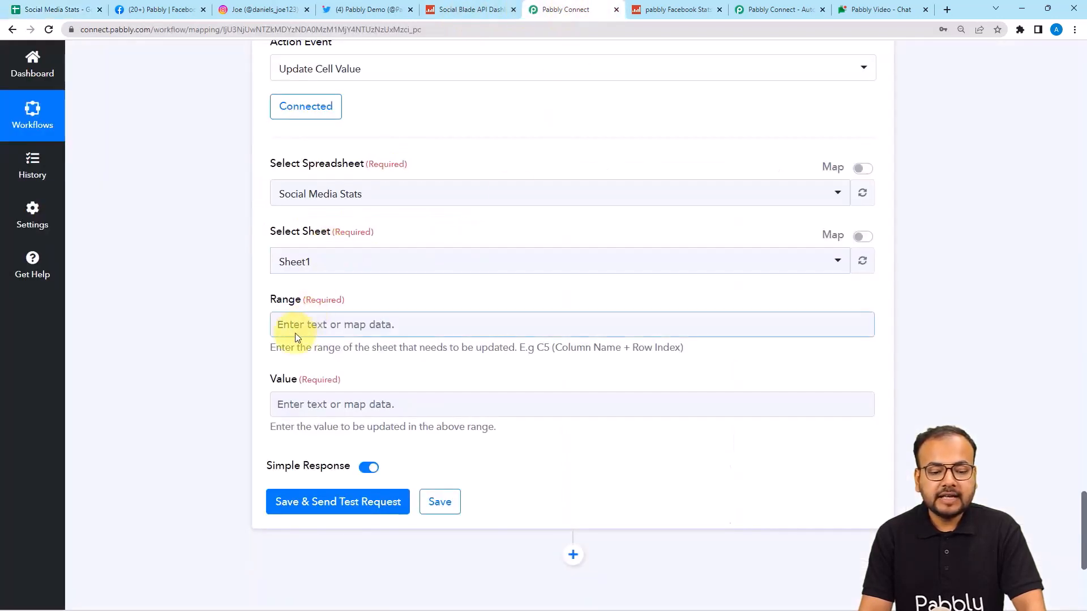
{"action": "left_click", "coordinate": [369, 327]}
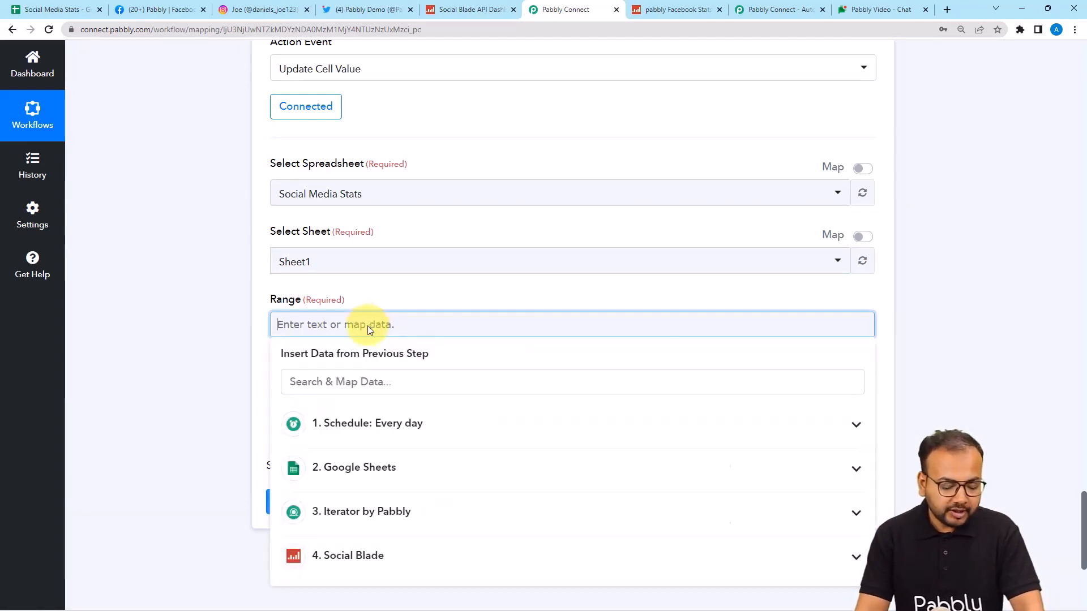
{"action": "type", "text": "C"}
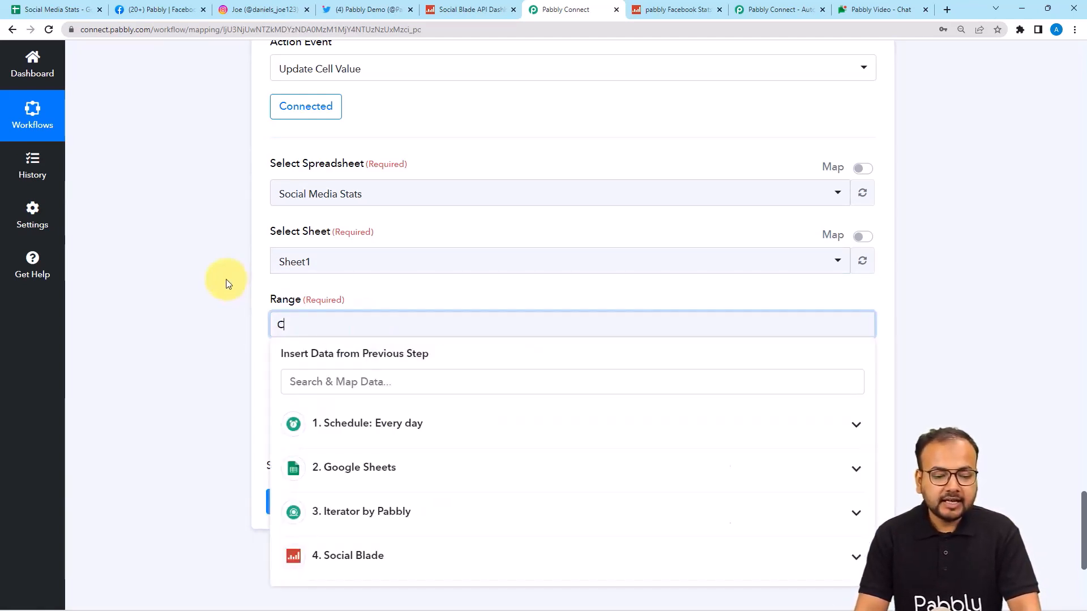
{"action": "scroll", "coordinate": [226, 283], "scroll_direction": "down", "scroll_amount": 1}
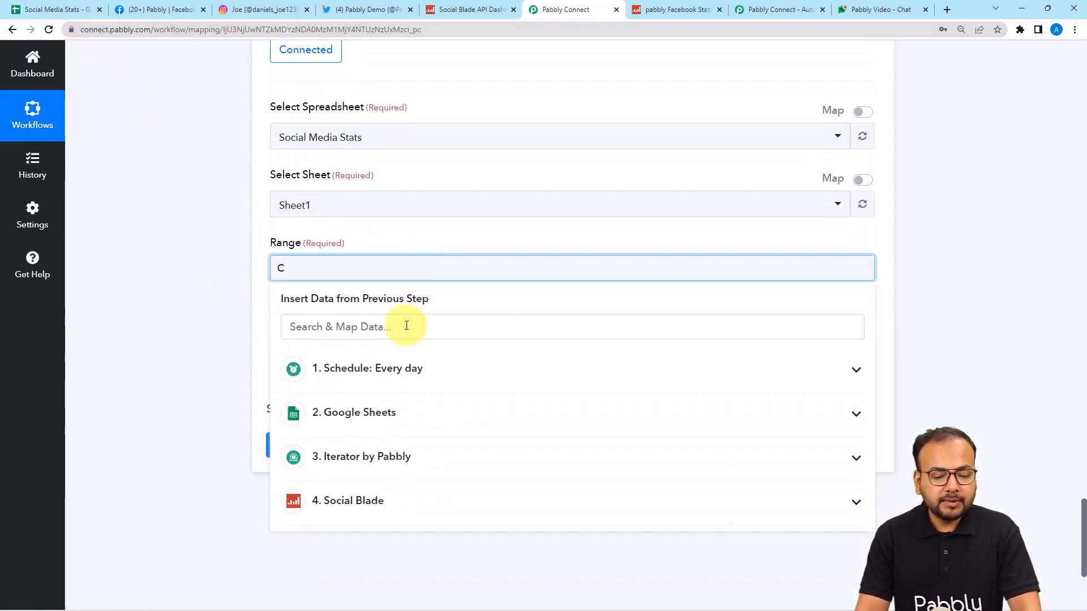
{"action": "left_click", "coordinate": [345, 462]}
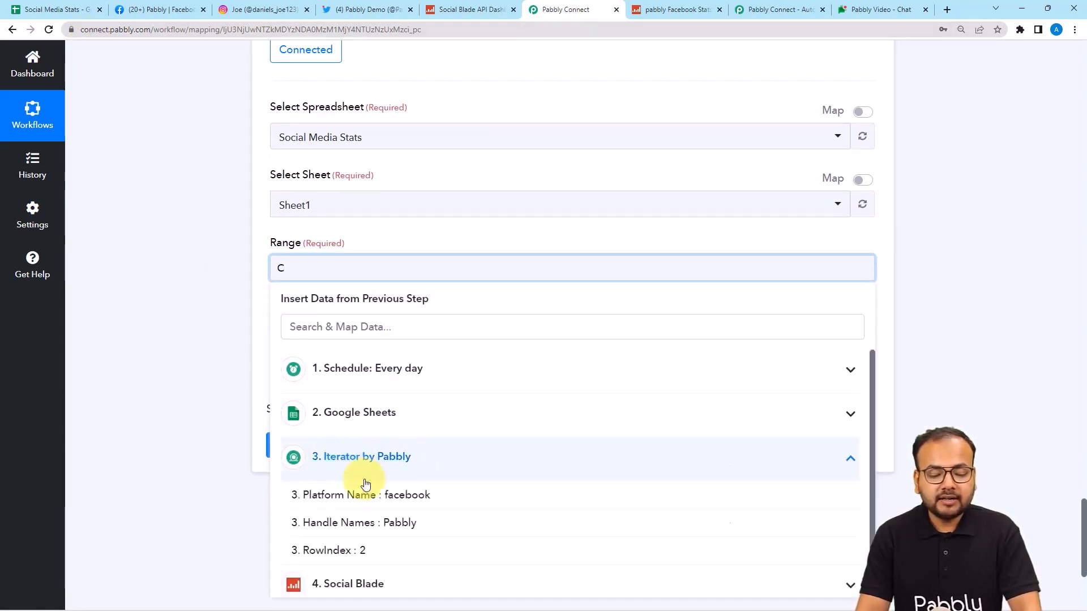
{"action": "left_click", "coordinate": [325, 552]}
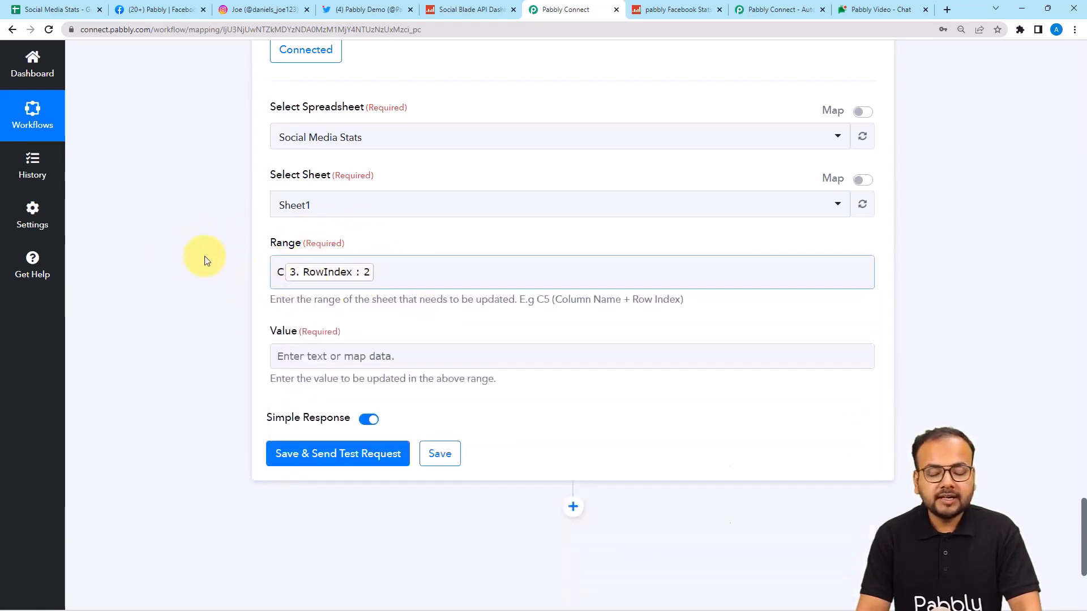
{"action": "scroll", "coordinate": [178, 253], "scroll_direction": "down", "scroll_amount": 1}
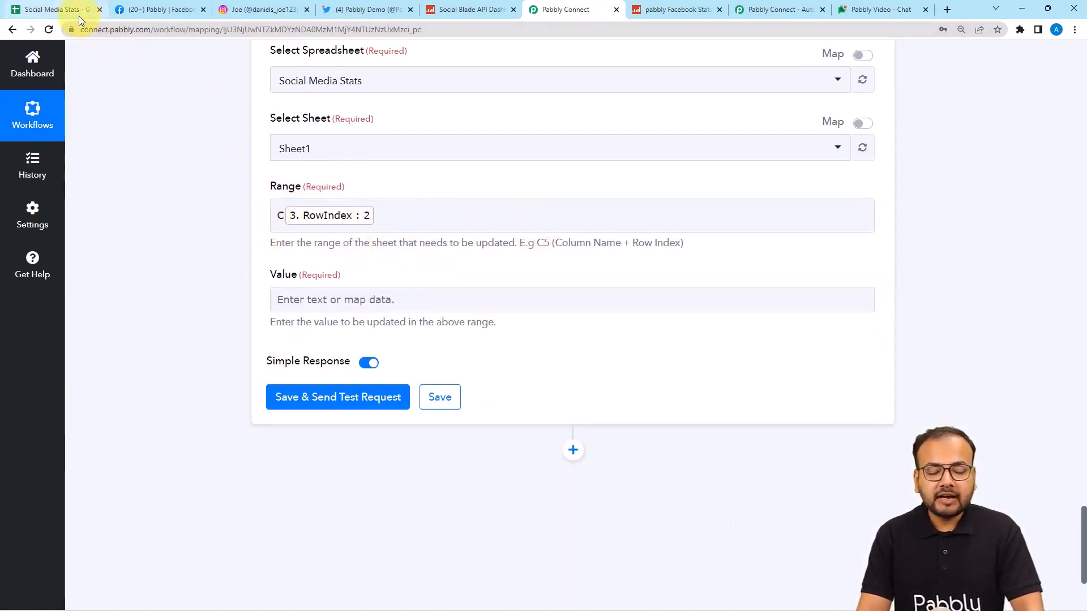
{"action": "scroll", "coordinate": [171, 255], "scroll_direction": "down", "scroll_amount": 1}
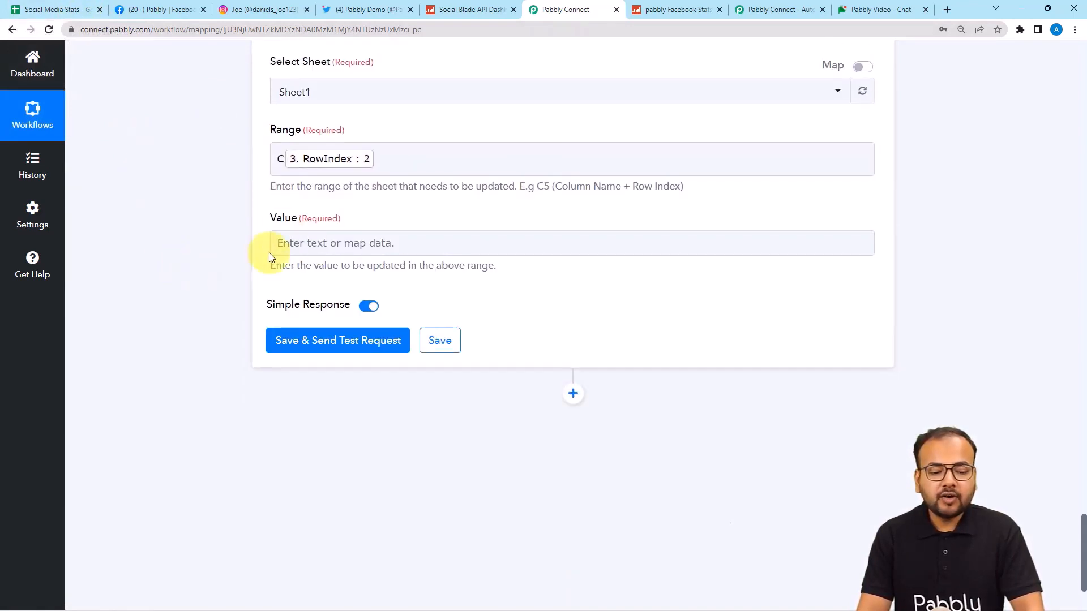
{"action": "left_click", "coordinate": [311, 245]}
Step: Map Value to Social Blade's Data Statistics Total Likes (825), then view the Social Media Stats sheet
{"action": "scroll", "coordinate": [309, 417], "scroll_direction": "down", "scroll_amount": 2}
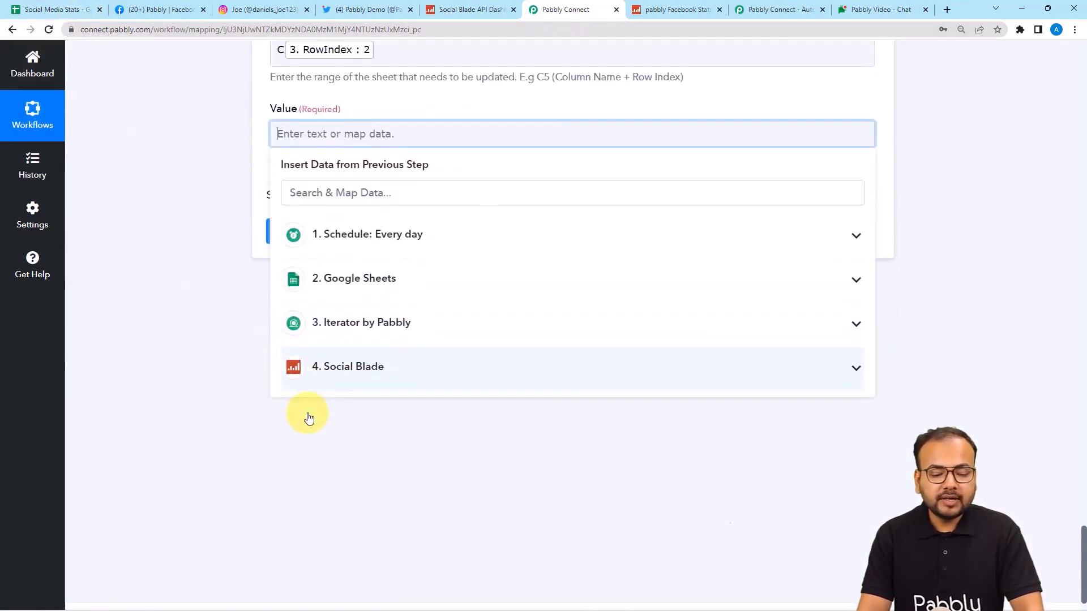
{"action": "left_click", "coordinate": [354, 371]}
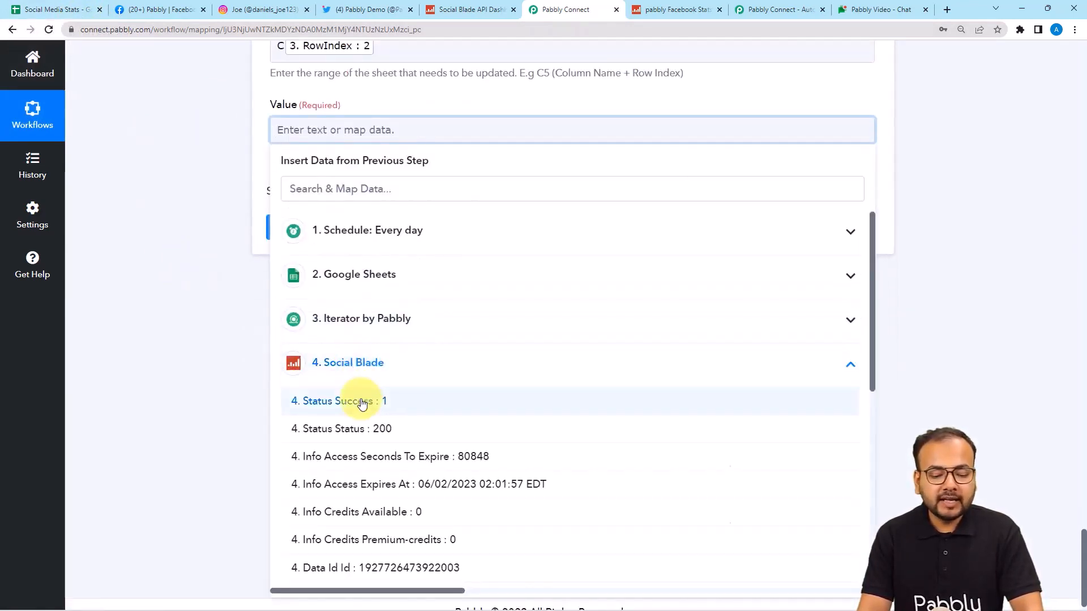
{"action": "scroll", "coordinate": [361, 406], "scroll_direction": "down", "scroll_amount": 6}
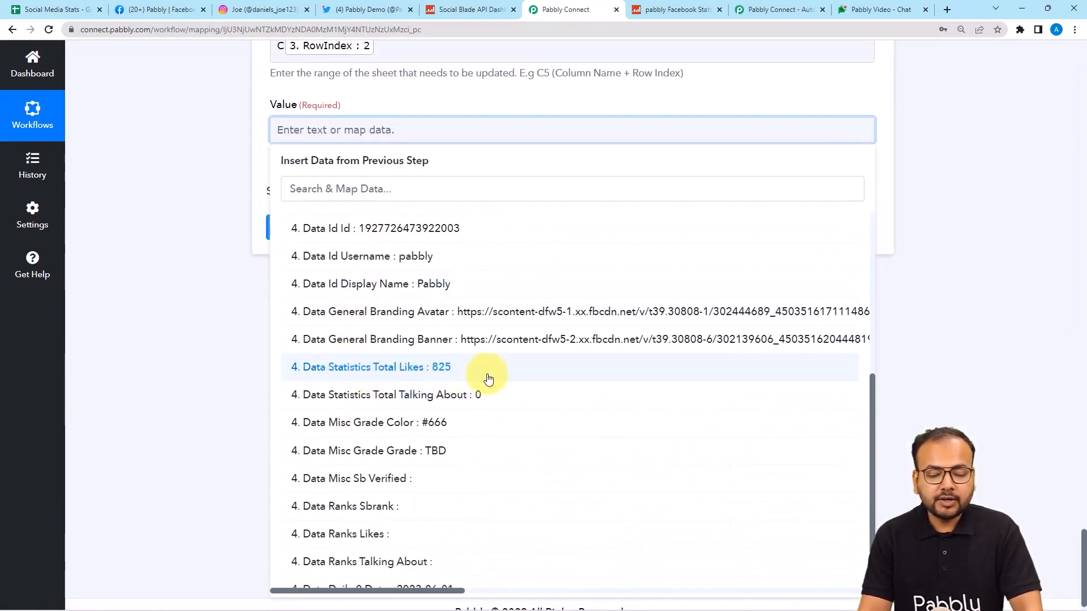
{"action": "left_click", "coordinate": [458, 374]}
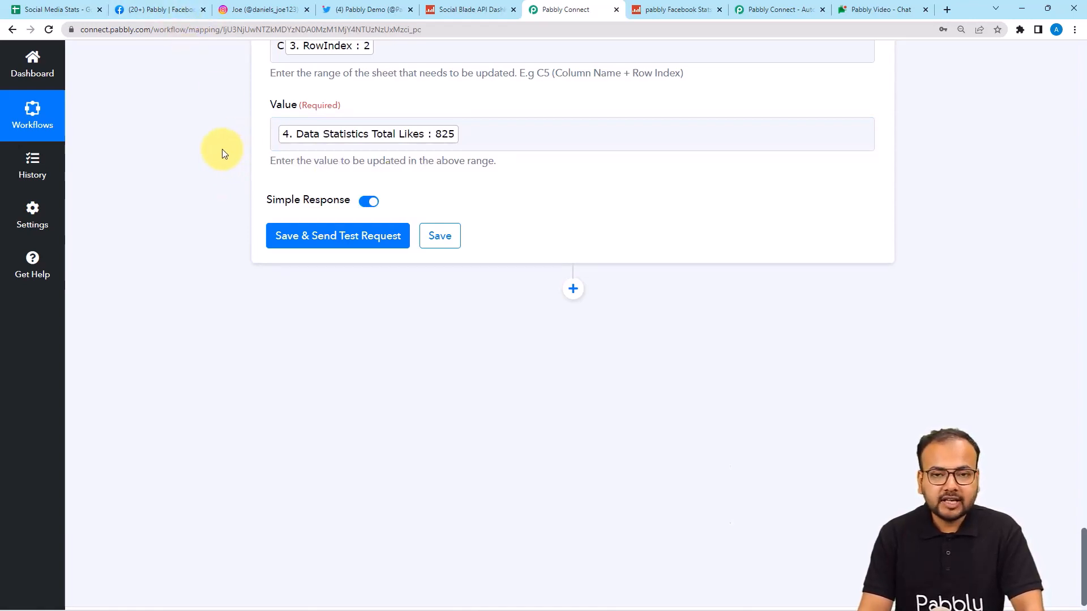
{"action": "left_click", "coordinate": [71, 10]}
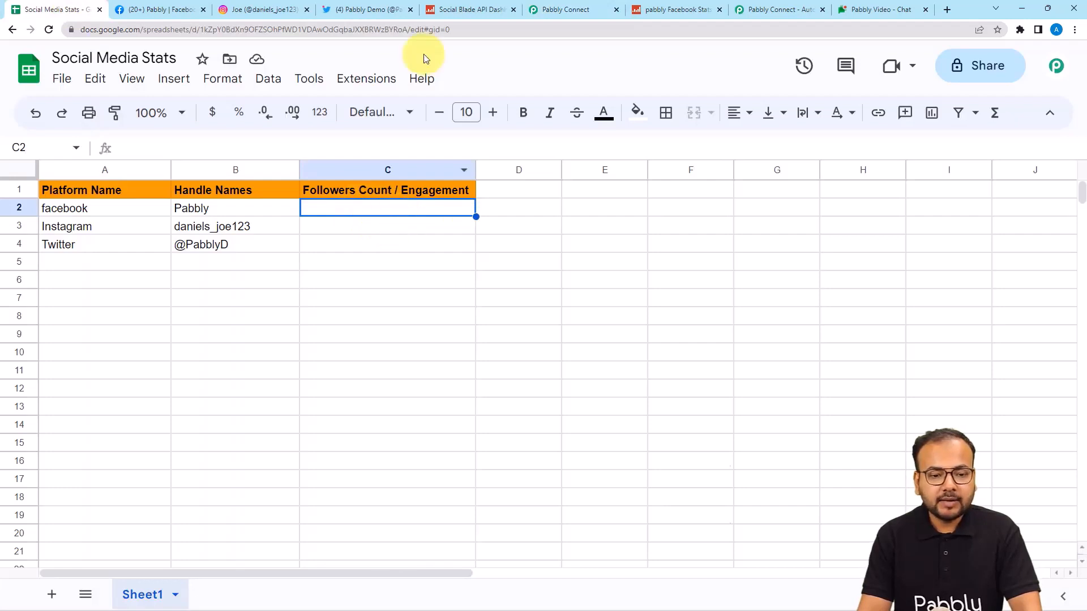
Step: Save and test the Update Cell Value step, confirming Sheet1!C2 now holds 825
{"action": "left_click", "coordinate": [549, 10]}
{"action": "left_click", "coordinate": [342, 233]}
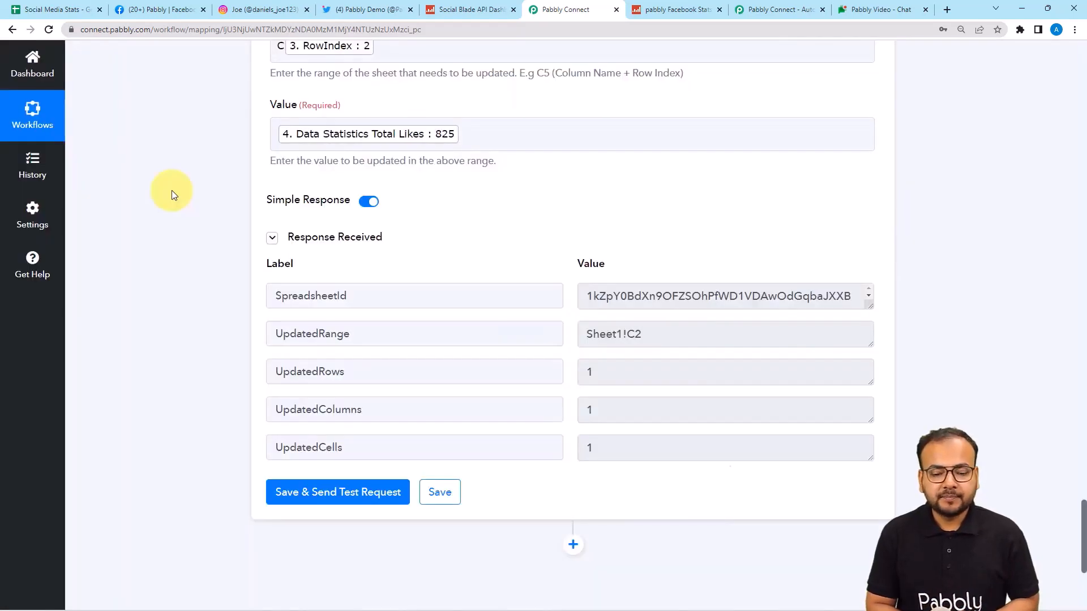
{"action": "scroll", "coordinate": [273, 315], "scroll_direction": "down", "scroll_amount": 1}
{"action": "scroll", "coordinate": [271, 310], "scroll_direction": "down", "scroll_amount": 1}
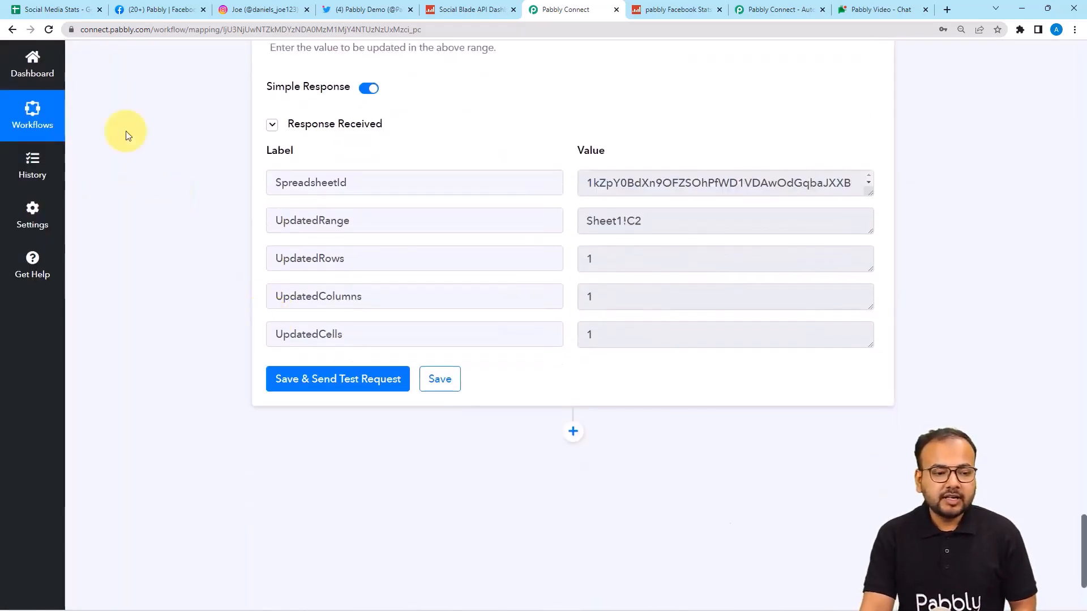
{"action": "left_click", "coordinate": [70, 8]}
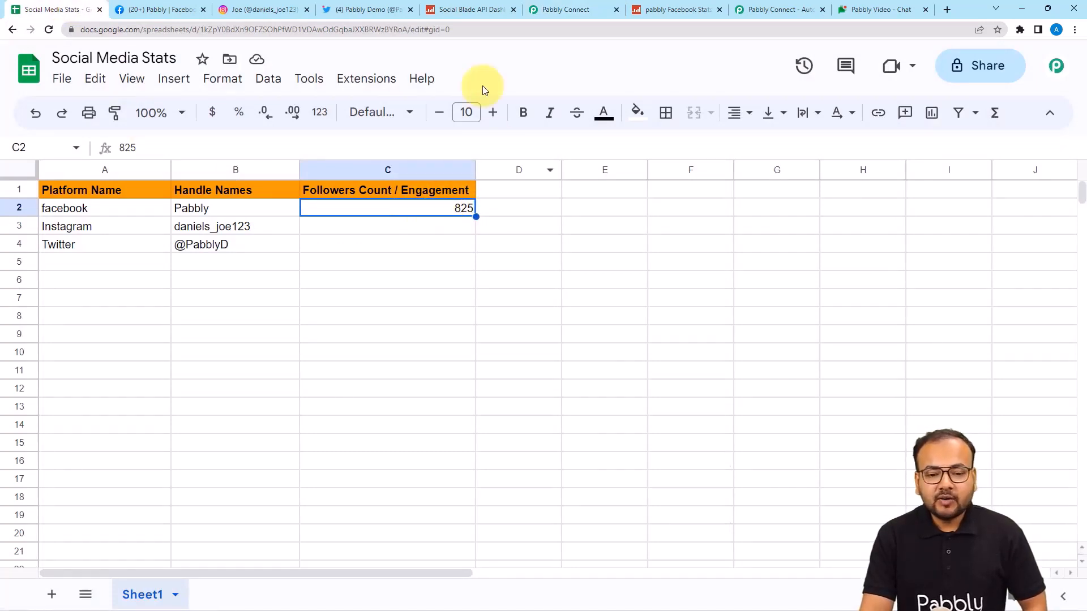
{"action": "left_click", "coordinate": [553, 10]}
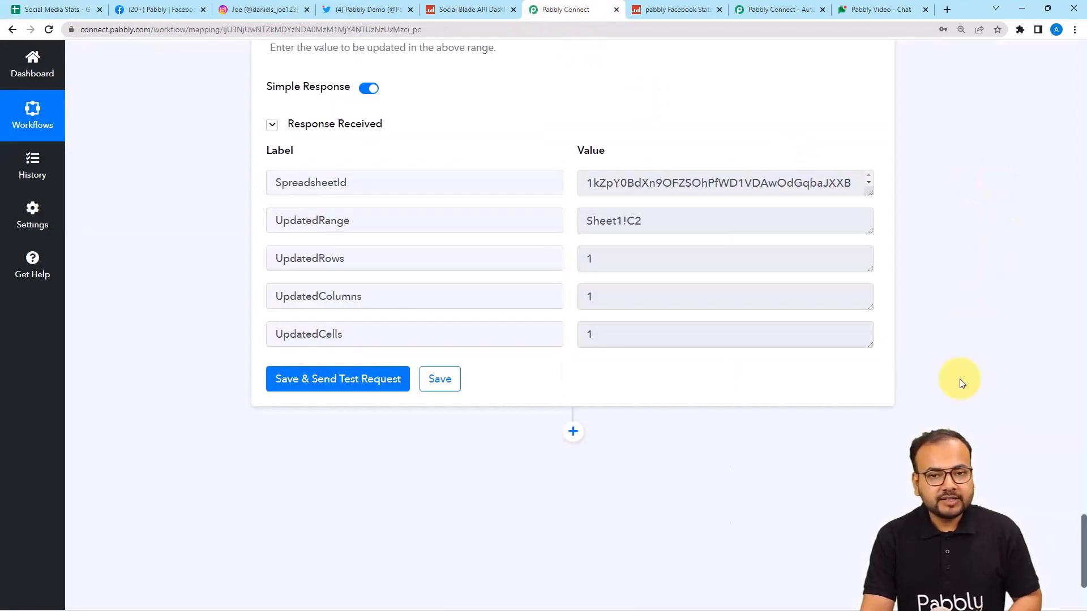
{"action": "scroll", "coordinate": [960, 383], "scroll_direction": "up", "scroll_amount": 12}
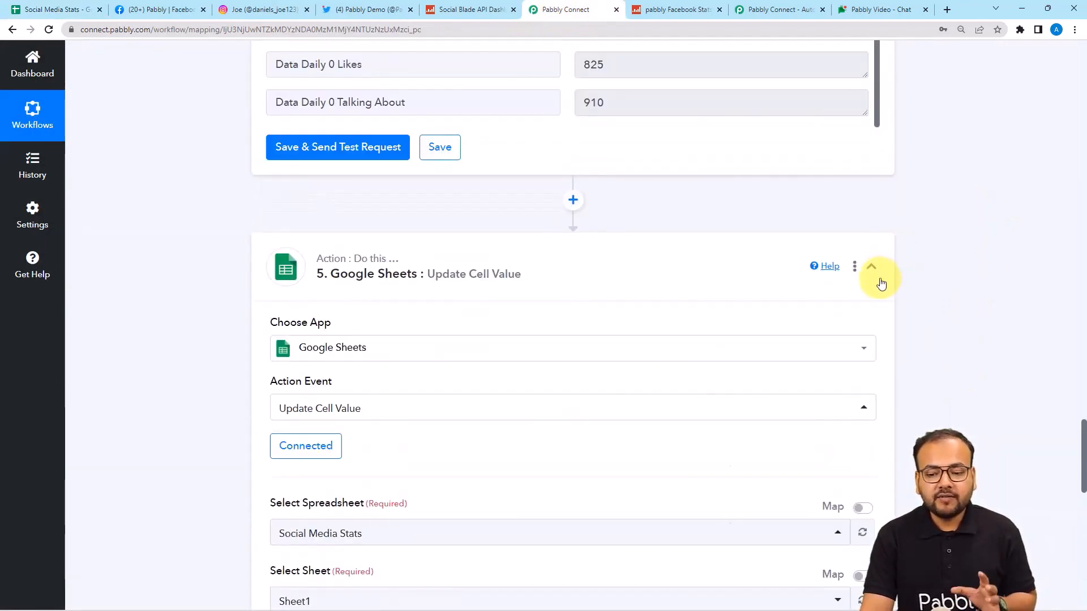
Step: Collapse the Update Cell Value, Schedule and Get Row(s) steps in the workflow editor
{"action": "left_click", "coordinate": [879, 281]}
{"action": "scroll", "coordinate": [1041, 262], "scroll_direction": "up", "scroll_amount": 10}
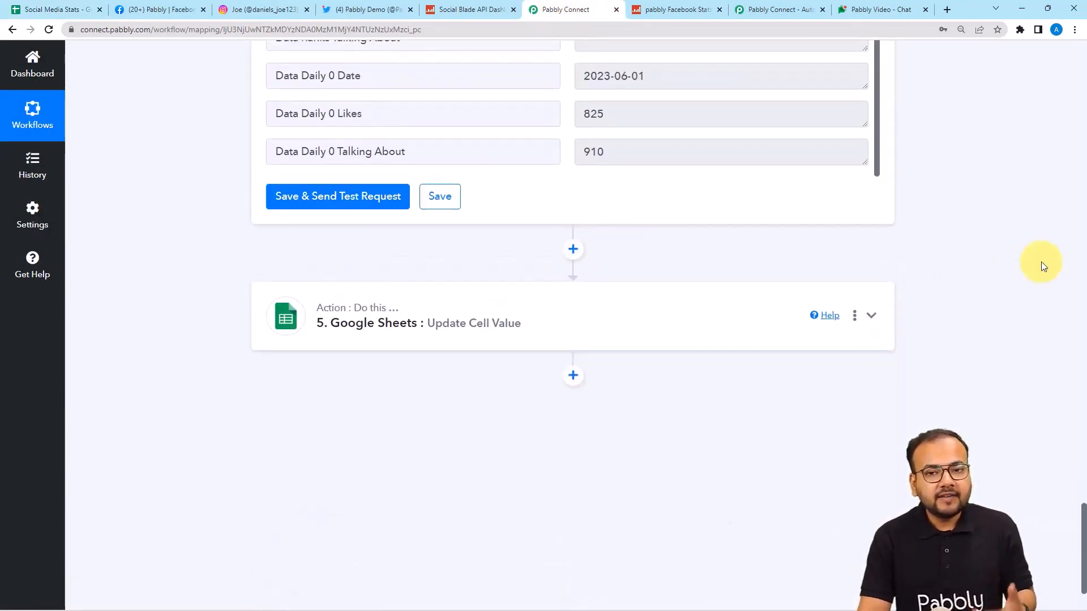
{"action": "scroll", "coordinate": [1060, 152], "scroll_direction": "up", "scroll_amount": 15}
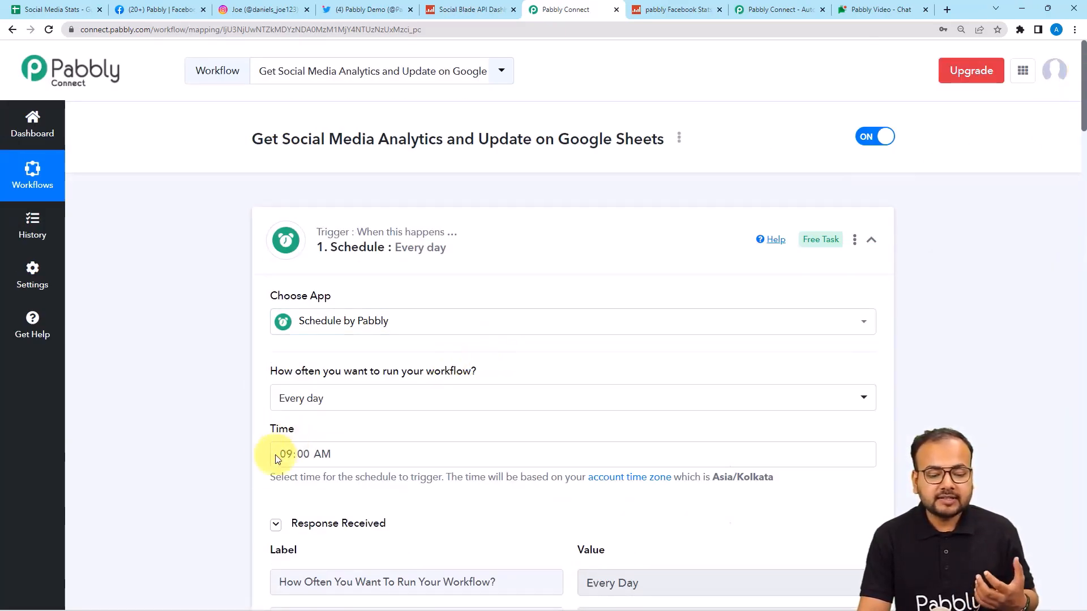
{"action": "left_click", "coordinate": [318, 250]}
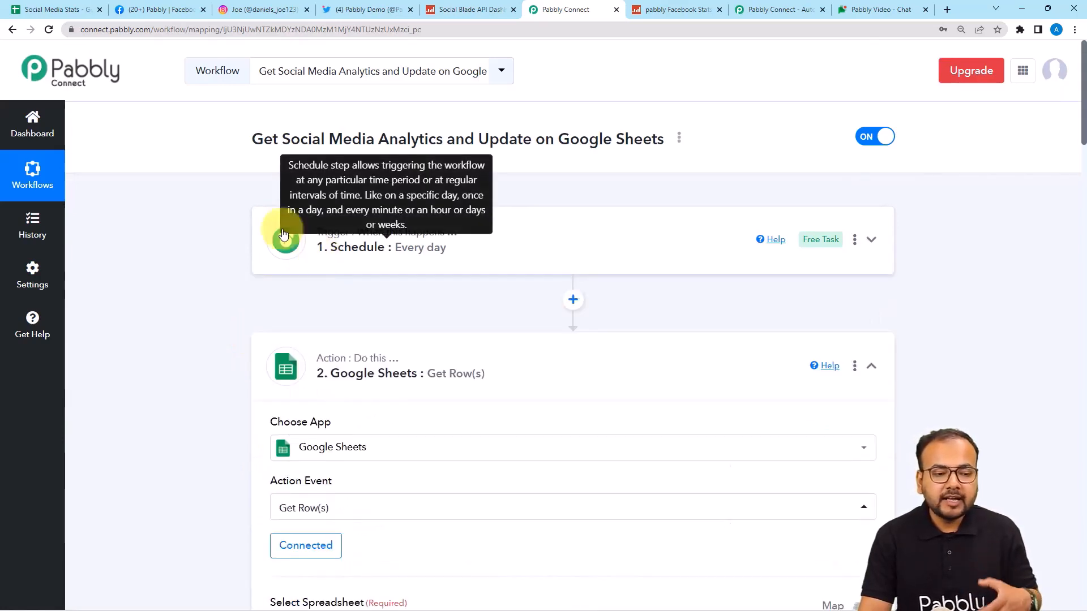
{"action": "left_click", "coordinate": [55, 11]}
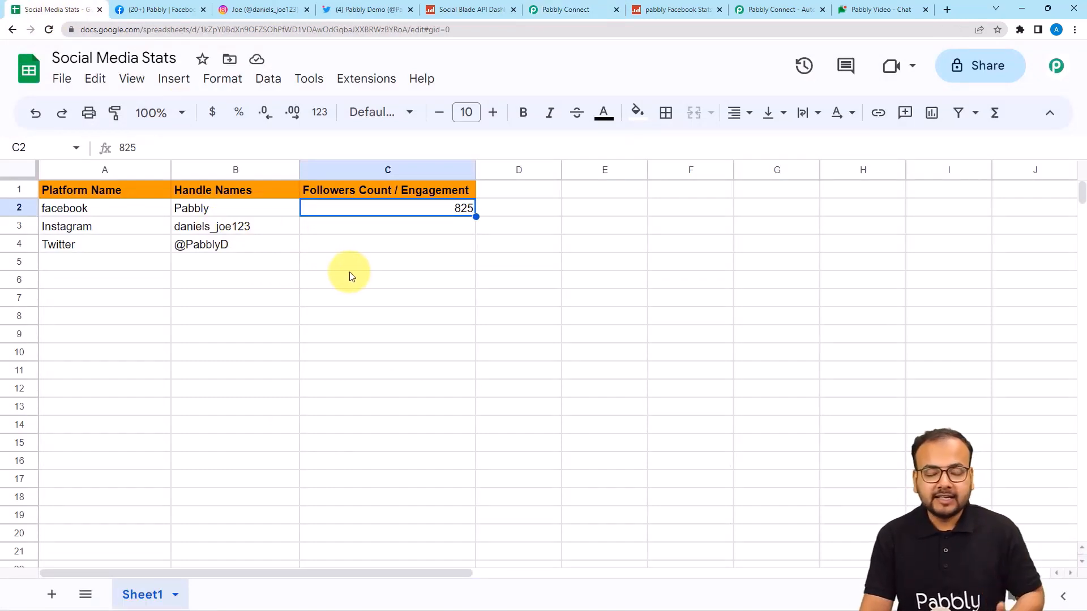
{"action": "left_click", "coordinate": [570, 10]}
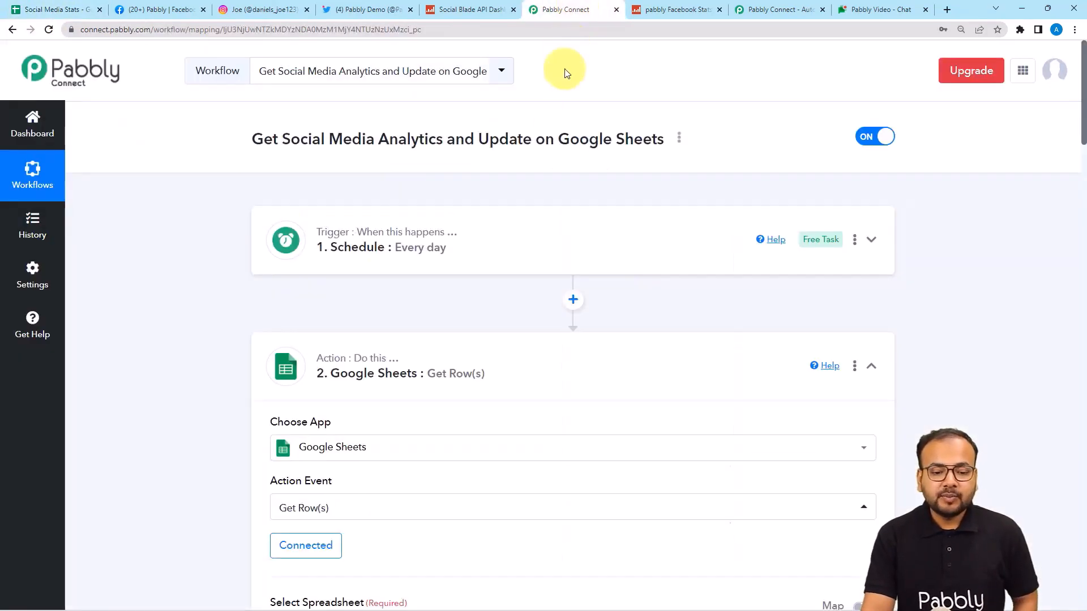
{"action": "left_click", "coordinate": [478, 342]}
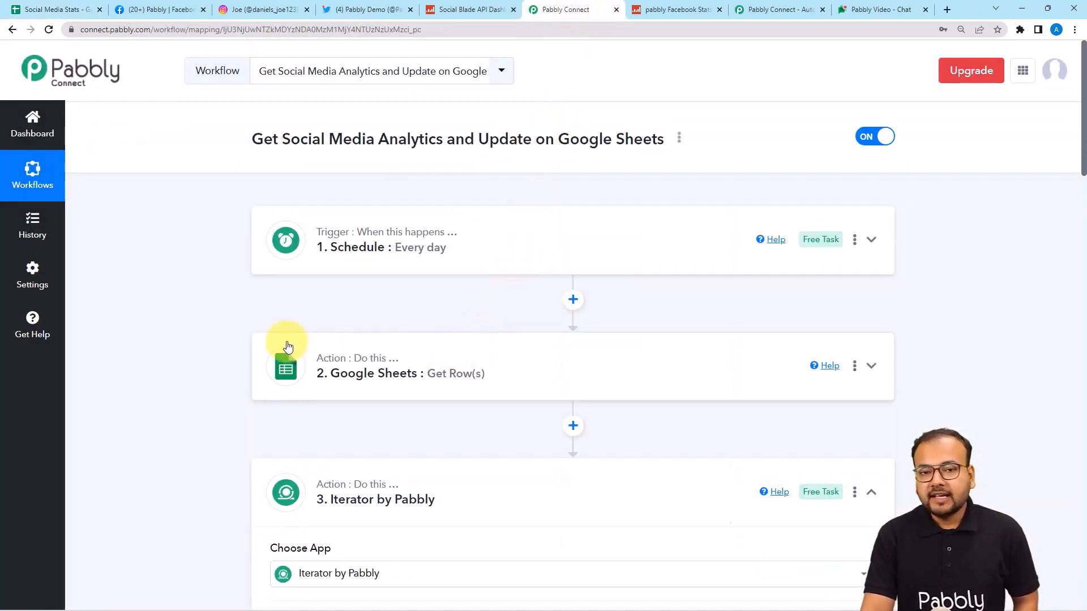